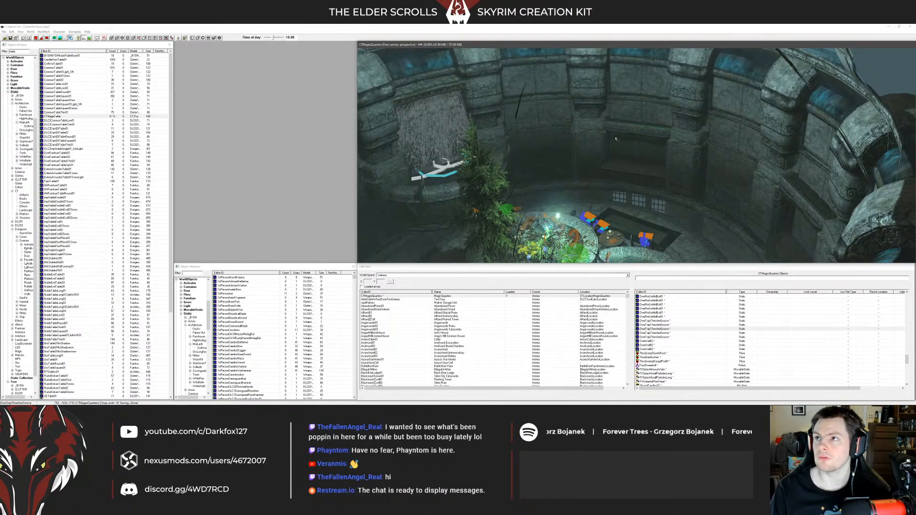
Step: Filter the static objects in the upper object list by "banner"
middle_click_drag(589, 161, 654, 174, "shift")
left_click(605, 178)
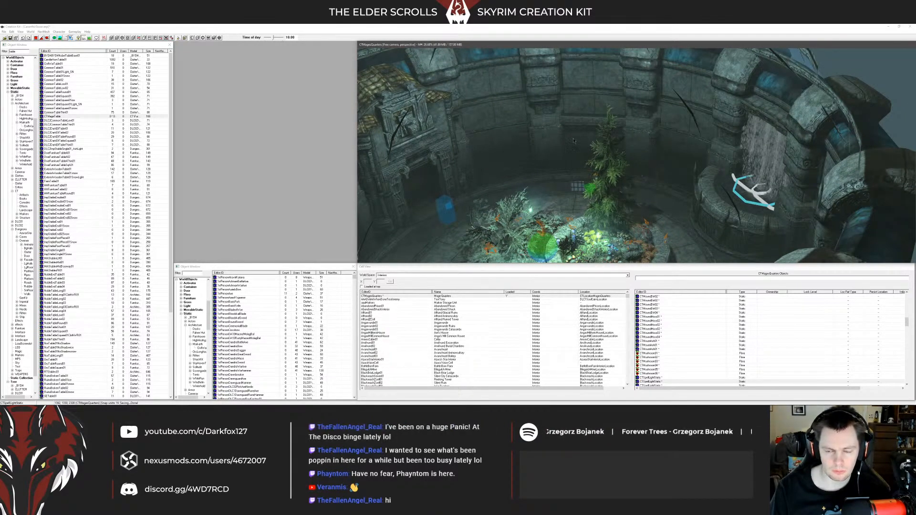
middle_click_drag(655, 174, 638, 155, "shift")
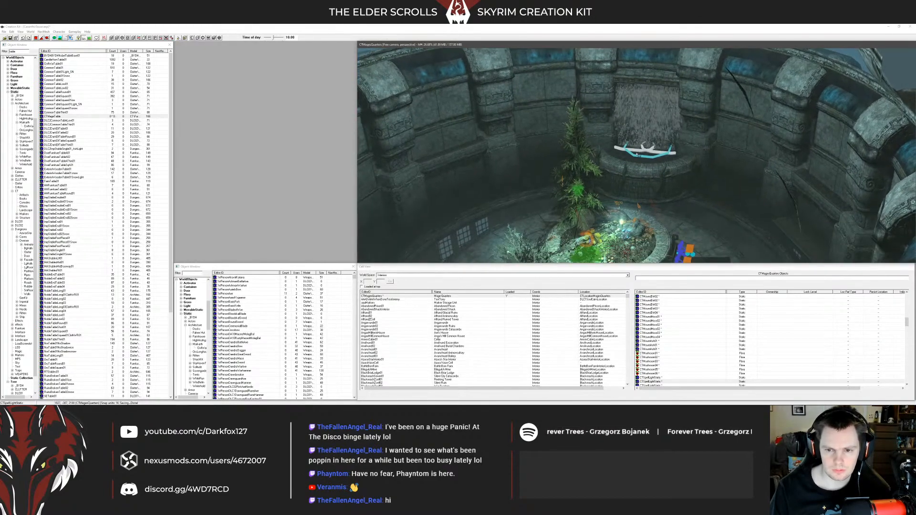
double_click(12, 52)
type("banner")
key("XF86AudioLowerVolume")
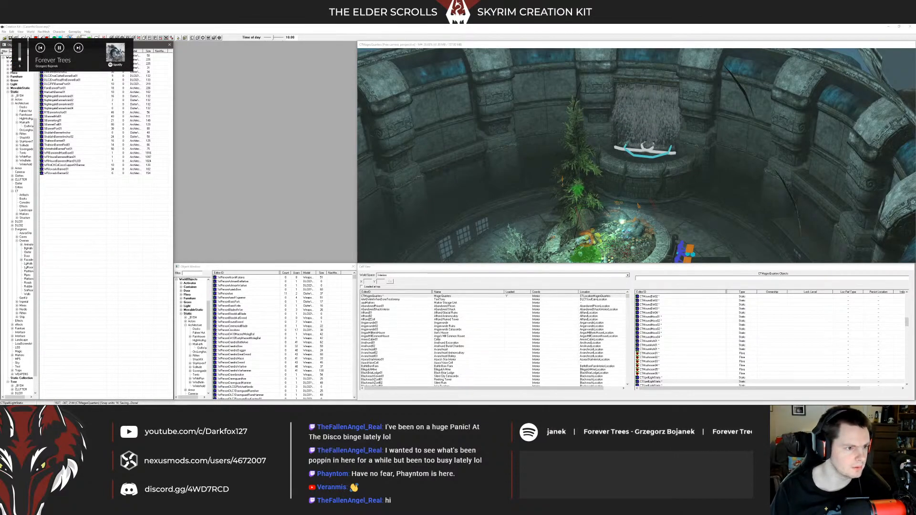
Step: Preview several of the filtered static banner anchors and posts to find one suited to the round stone room
left_click(62, 141)
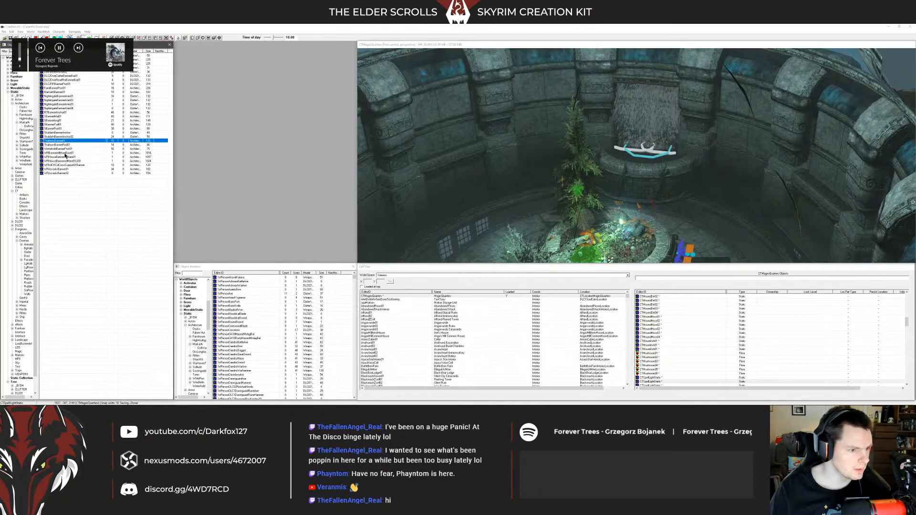
left_click(110, 105)
left_click(91, 78)
left_click(67, 59)
right_click(64, 59)
left_click(73, 82)
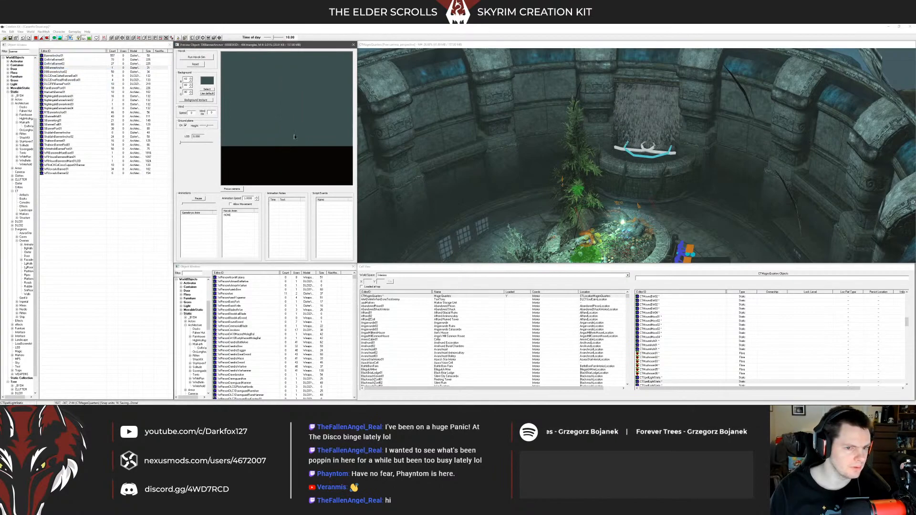
middle_click_drag(319, 135, 301, 126)
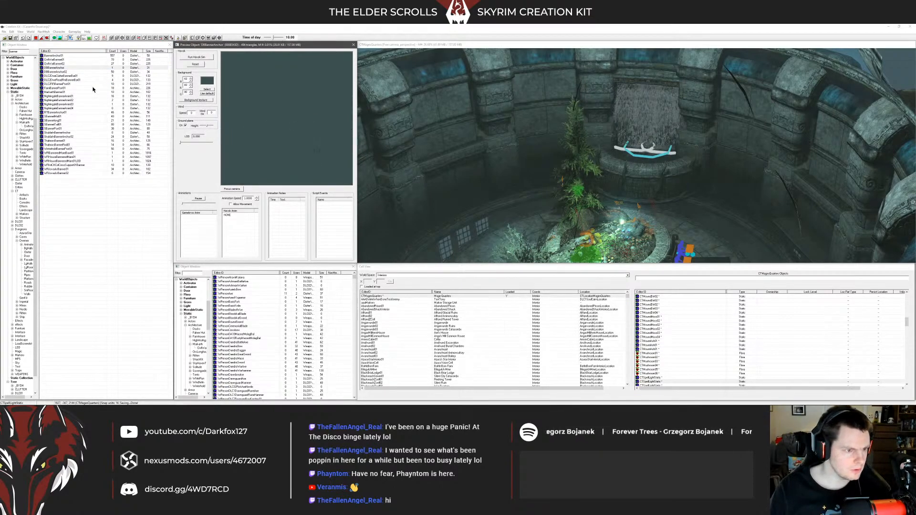
left_click(71, 84)
right_click(74, 84)
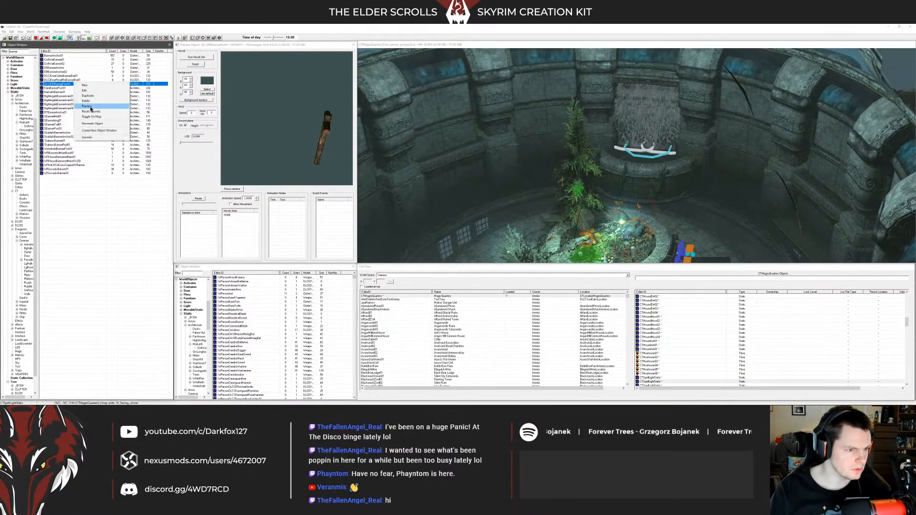
left_click(91, 109)
key("Down")
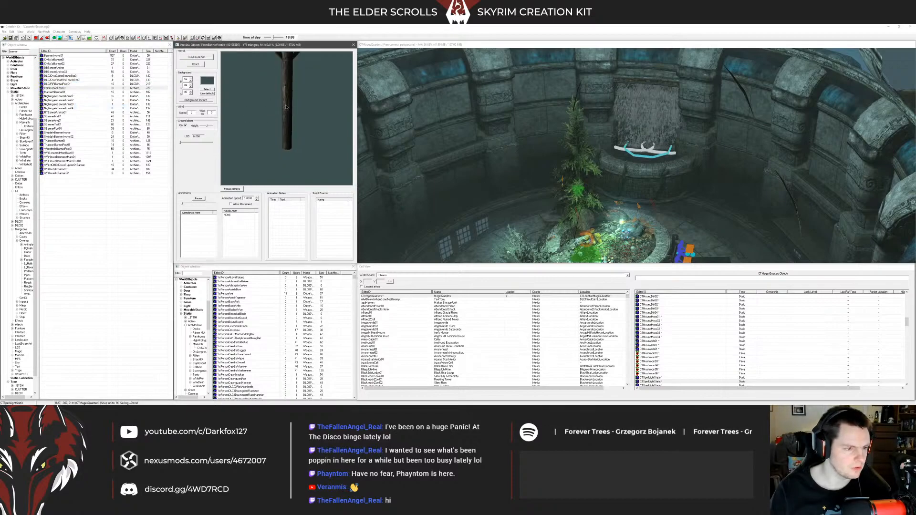
middle_click_drag(286, 104, 284, 112)
scroll(284, 111, "down", 2)
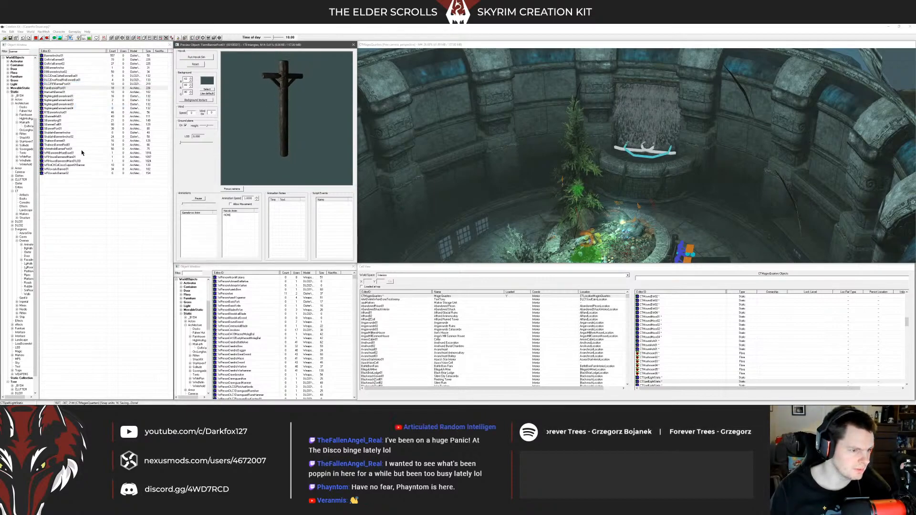
Step: Place the static Thalmor banner post into the round room beside the waterfall
left_click(105, 153)
key("Up")
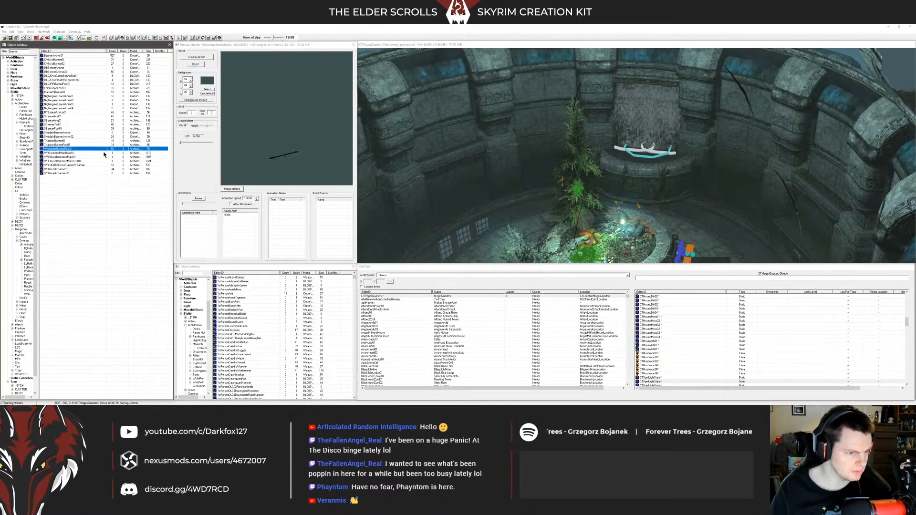
key("Up")
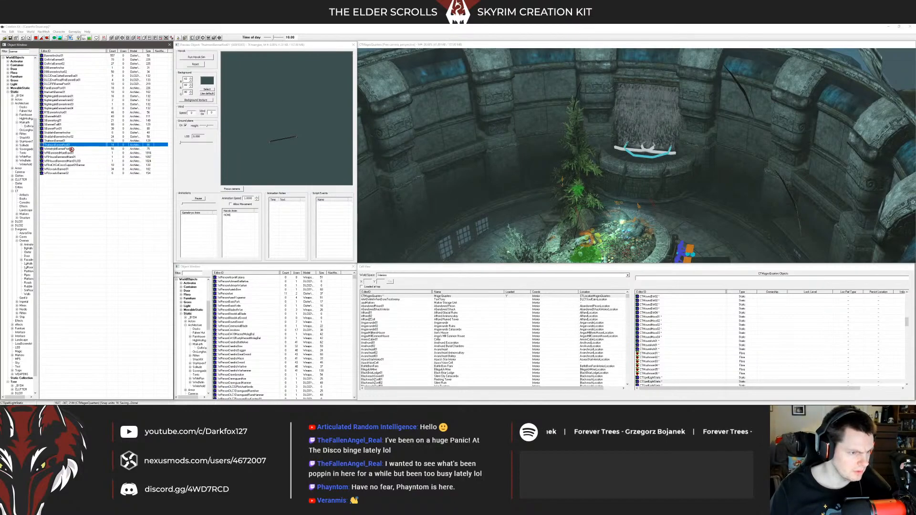
left_click_drag(496, 152, 507, 155)
middle_click_drag(507, 156, 525, 166)
scroll(515, 164, "up", 6)
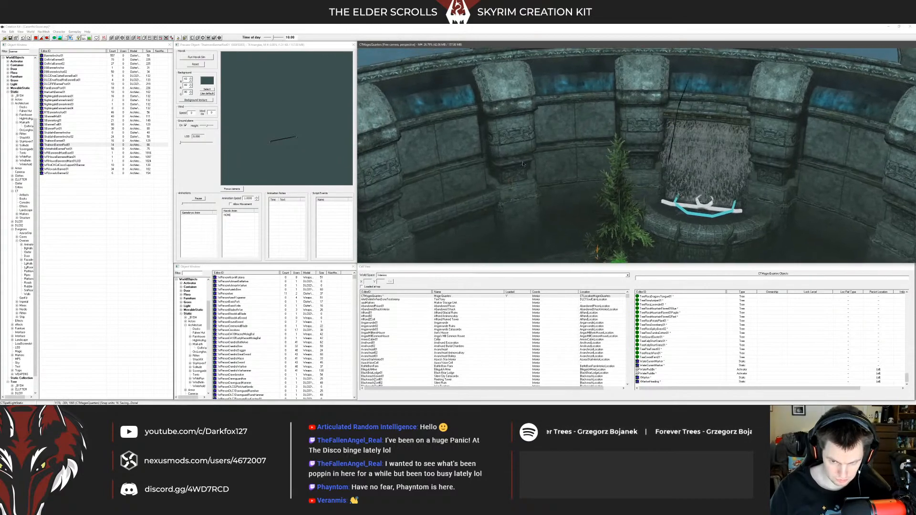
scroll(525, 167, "up", 5)
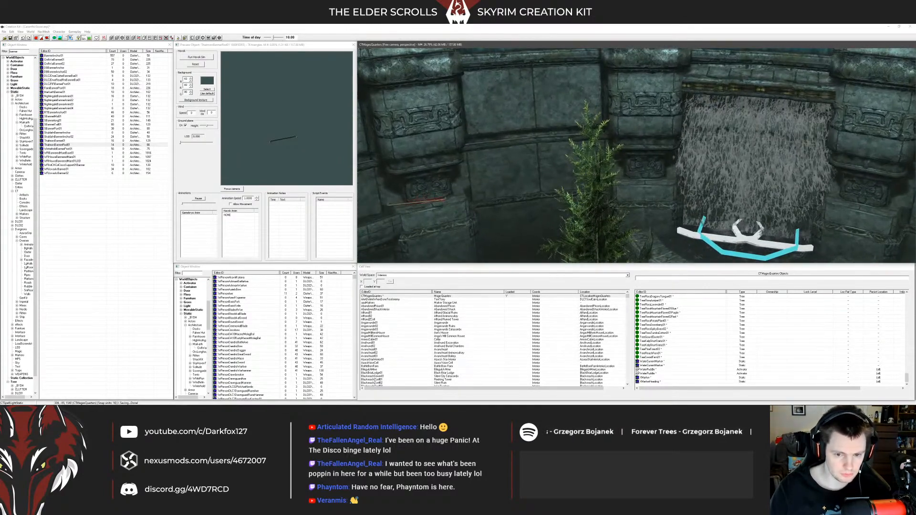
Step: Move the banner post up onto the wall panel between the two pillars beside the waterfall
left_click_drag(434, 198, 548, 89)
scroll(544, 101, "up", 6)
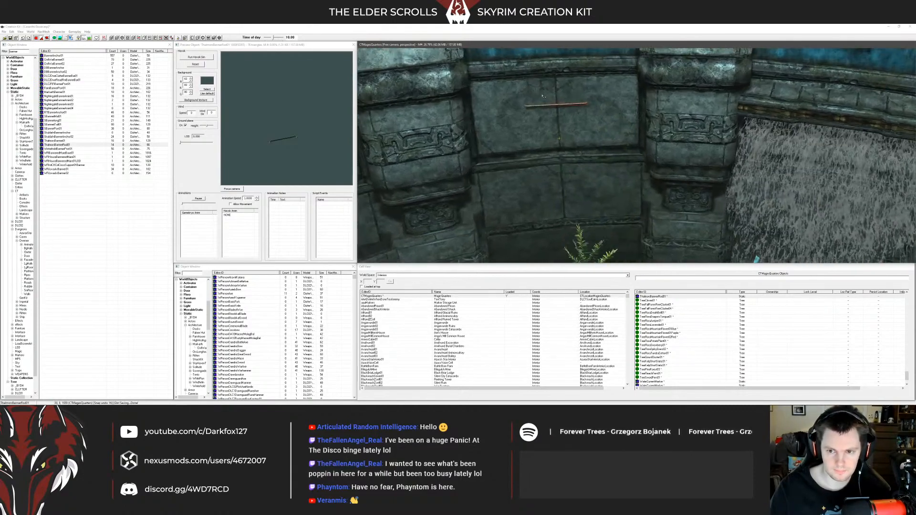
scroll(545, 101, "up", 4)
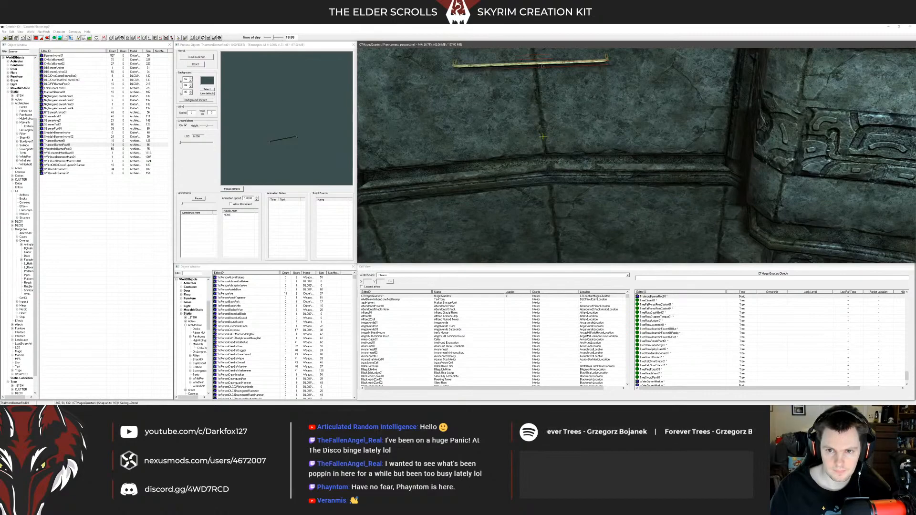
Step: Rescale the banner post through its reference properties to fit the wall panel, and position it just beneath the blue window's ledge
double_click(541, 63)
key("Return")
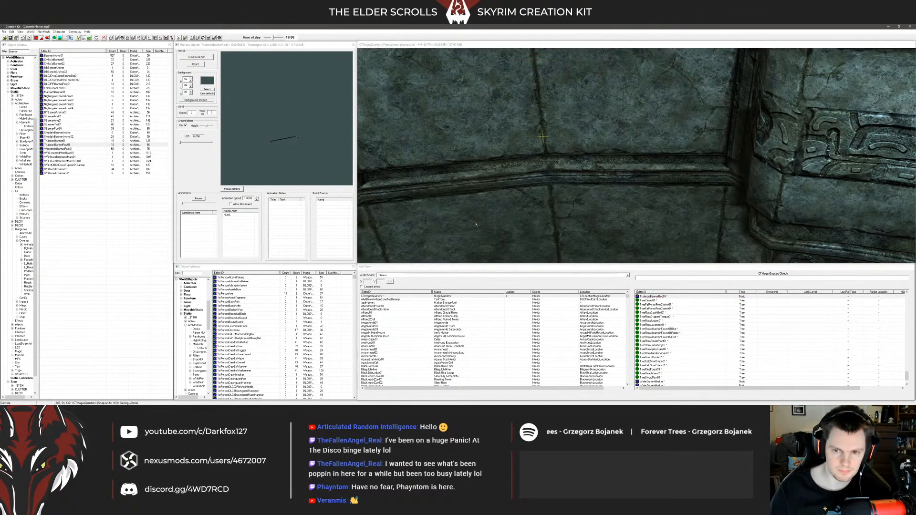
scroll(545, 120, "down", 6)
middle_click_drag(544, 119, 575, 179)
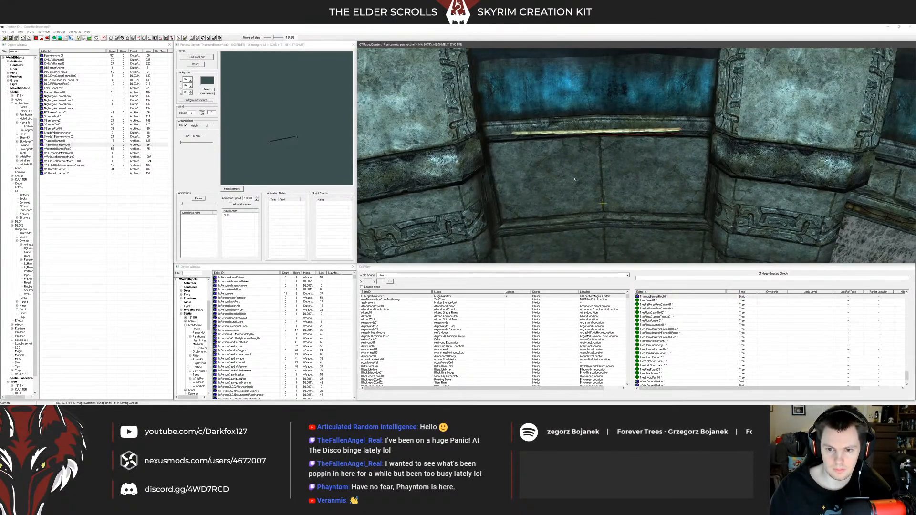
double_click(571, 132)
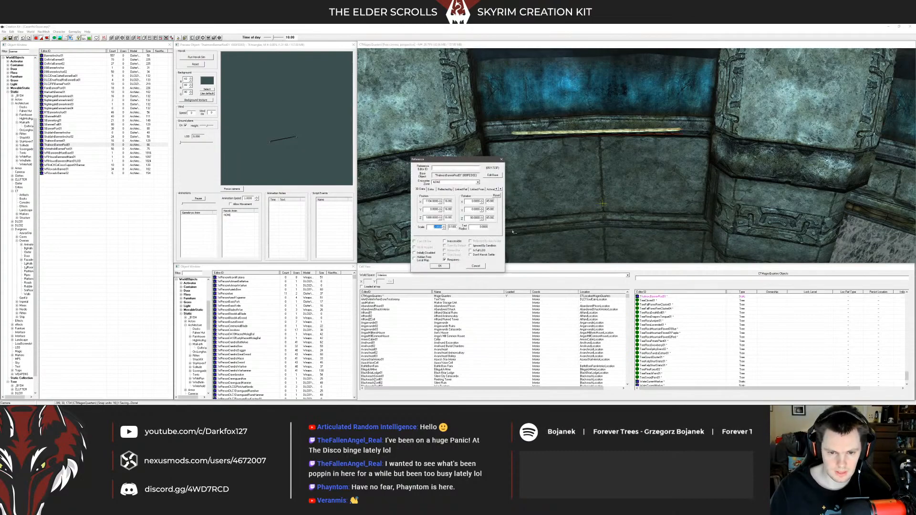
key("Return")
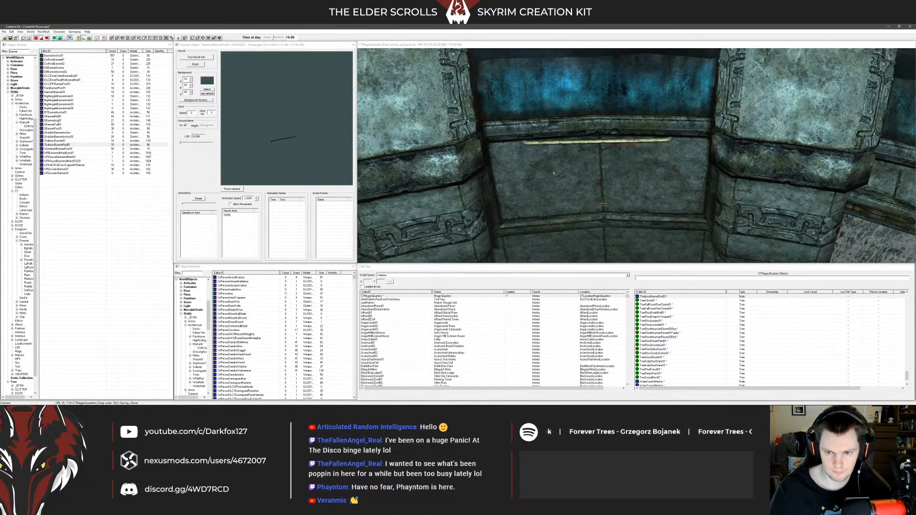
double_click(578, 135)
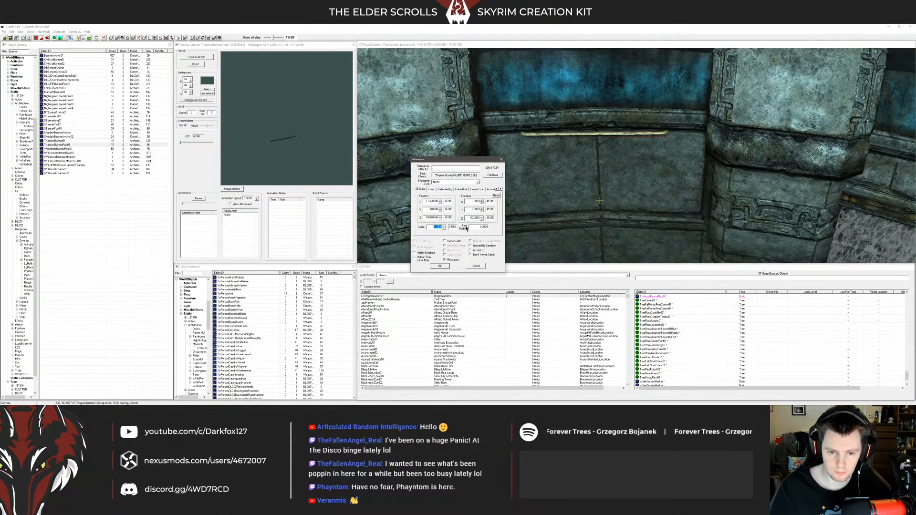
key("Return")
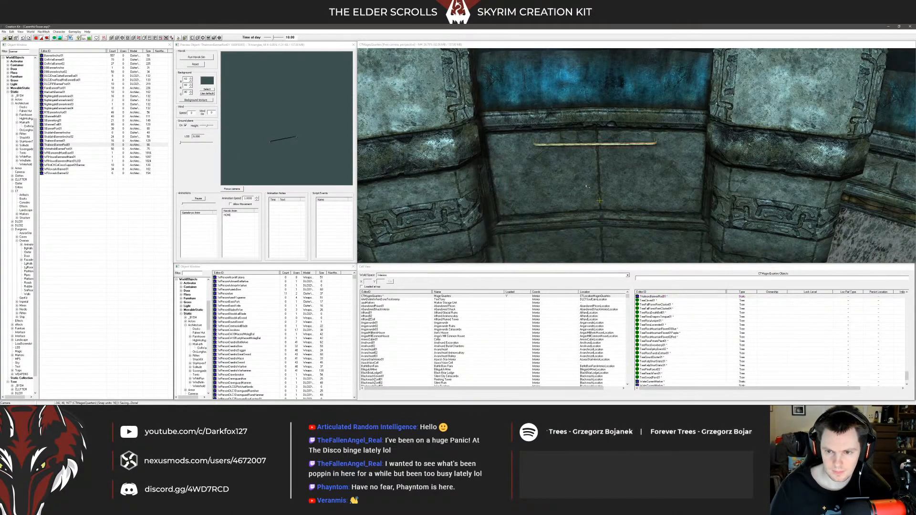
left_click_drag(588, 145, 588, 135)
middle_click_drag(588, 135, 623, 122, "shift")
Step: List the movable static objects matching "banner" and preview the first city banners, including the Markarth one
left_click_drag(22, 52, 3, 51)
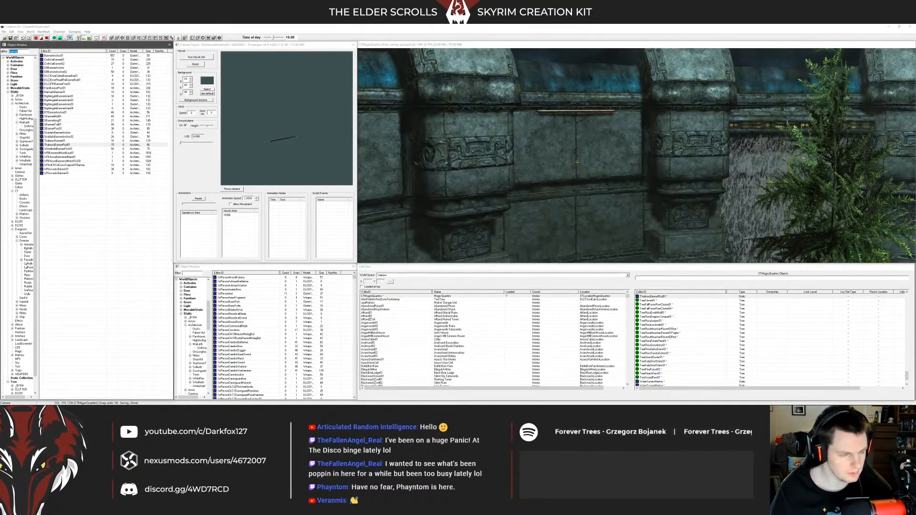
left_click(24, 88)
right_click(75, 77)
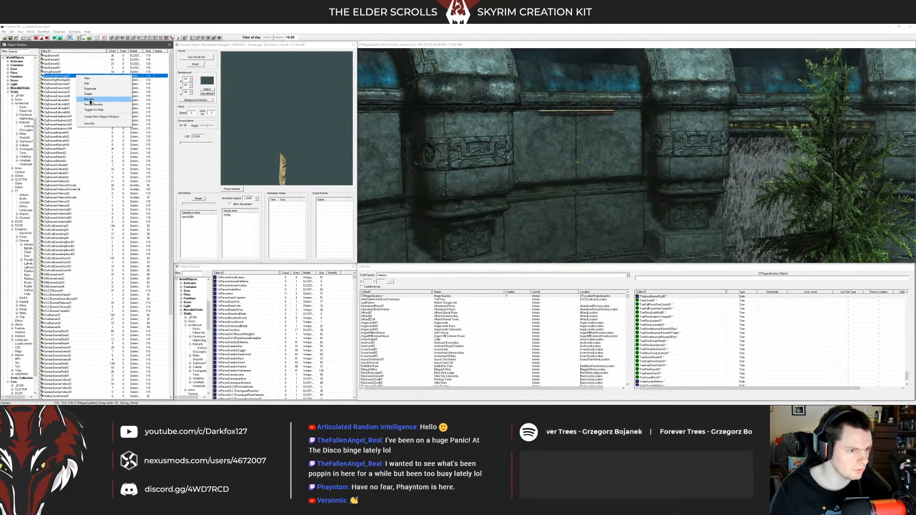
left_click(91, 99)
left_click(80, 92)
left_click(275, 100)
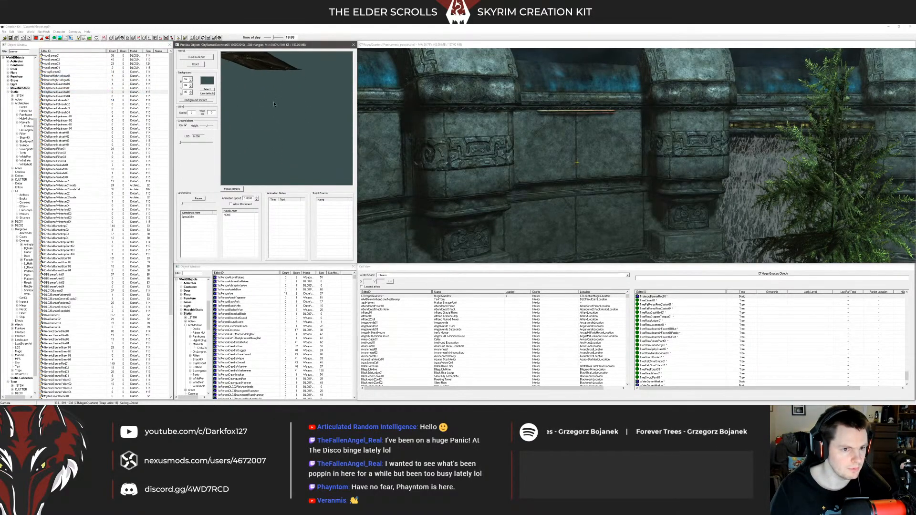
left_click(77, 132)
scroll(85, 153, "down", 9)
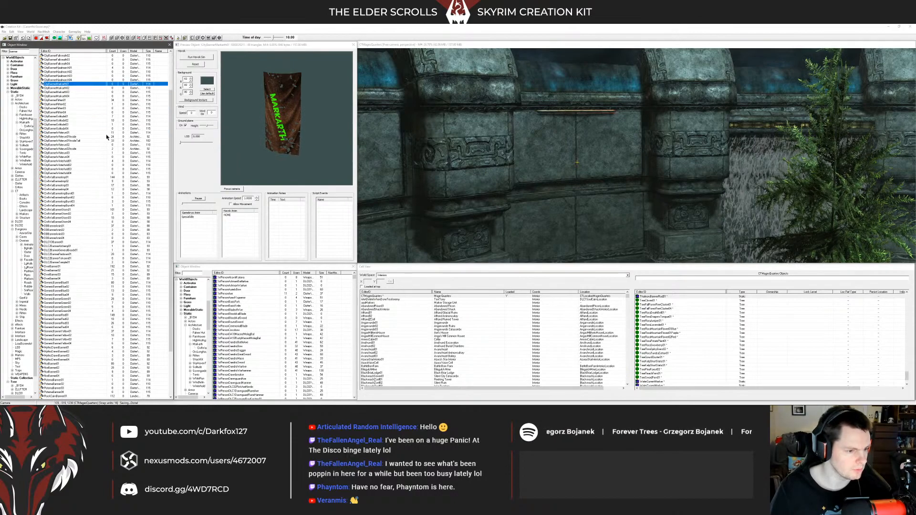
Step: Preview the movable banners one after another down to the end of the filtered list, comparing their designs and colours
left_click(72, 169)
key("Down")
key("Down")
key("Down")
key("Down")
key("Down")
key("Down")
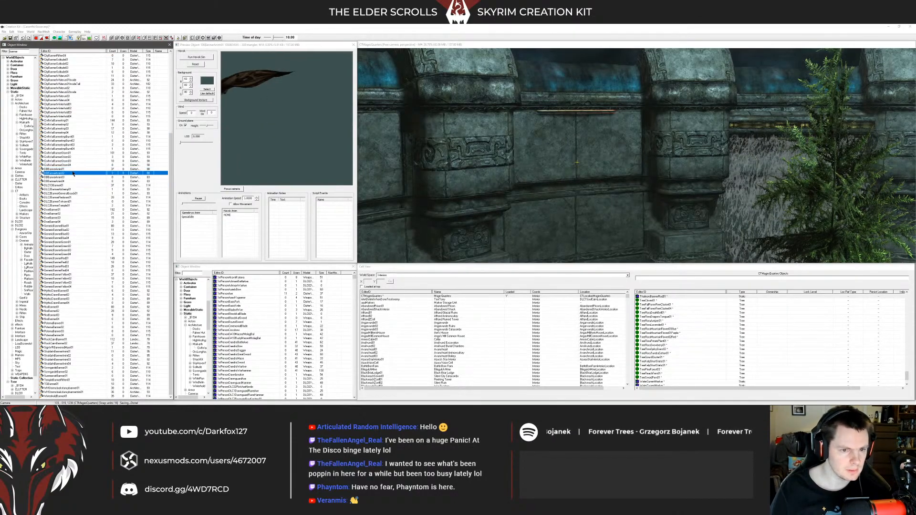
key("Up")
key("Up")
key("Down")
key("Up")
key("Up")
key("Down")
key("Down")
key("Down")
key("Down")
key("Down")
key("Down")
key("Down")
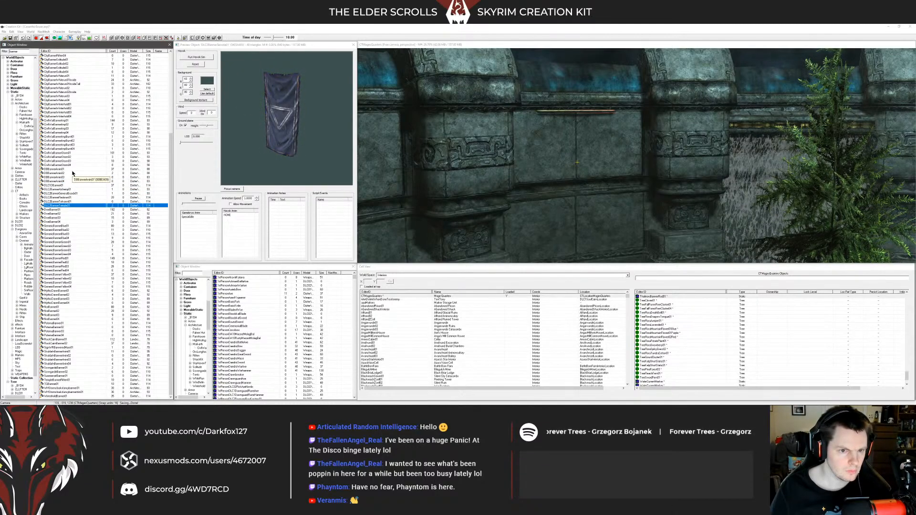
key("Up")
key("Down")
key("Down")
key("Down")
key("Down")
key("Down")
key("Down")
key("Down")
key("Down")
key("Down")
key("Down")
key("Down")
key("Down")
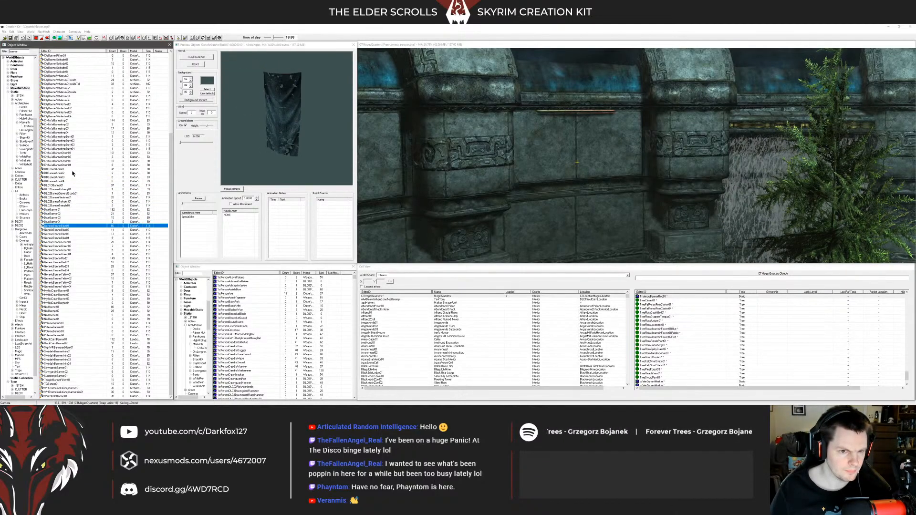
key("Down")
key("Down")
key("Down")
key("Down")
key("Down")
key("Down")
key("Down")
key("Down")
key("Down")
key("Down")
key("Down")
key("Down")
key("Down")
key("Down")
key("Down")
key("Down")
key("Down")
key("Down")
key("Down")
key("Down")
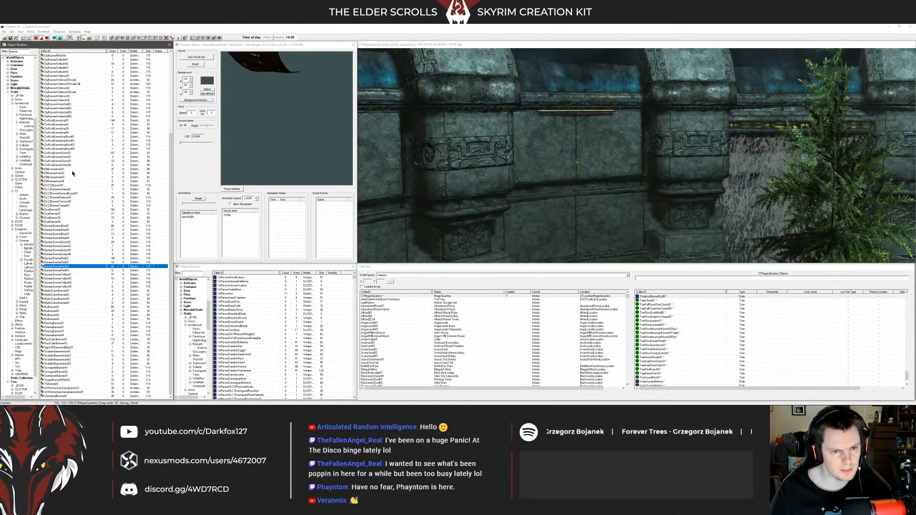
key("Page_Down")
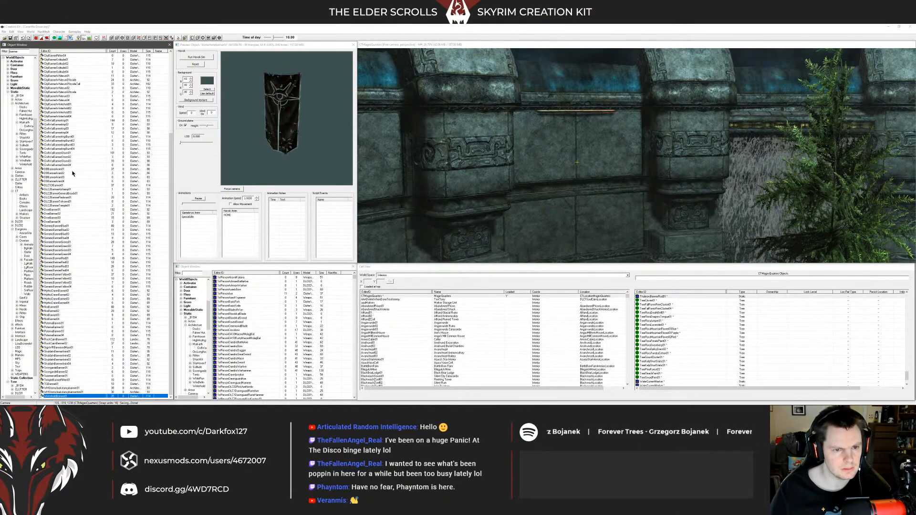
Step: Go back up through the movable banner previews to the purple DLC banner with the orange emblem
key("Up")
key("Up")
key("Up")
key("Up")
key("Up")
key("Up")
key("Up")
key("Up")
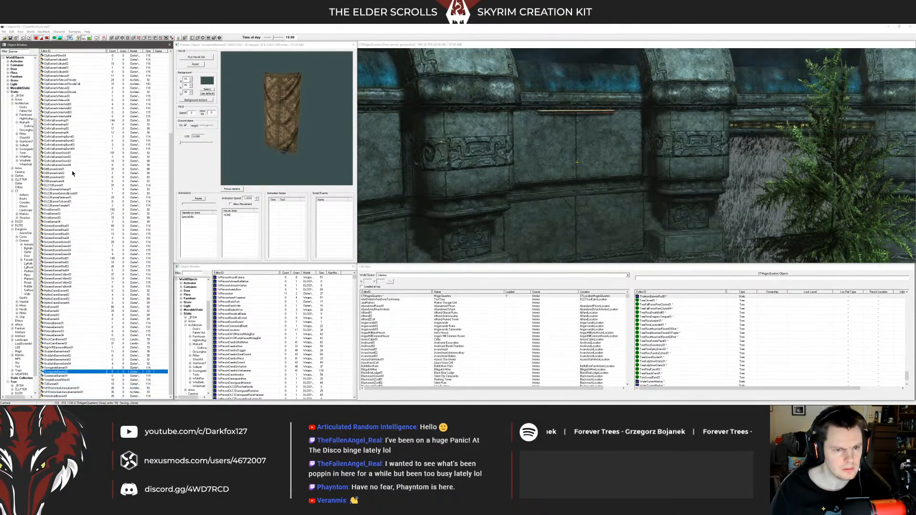
key("Up")
key("Up")
key("Up")
key("Up")
key("Up")
key("Up")
key("Up")
key("Up")
key("Up")
key("Up")
key("Up")
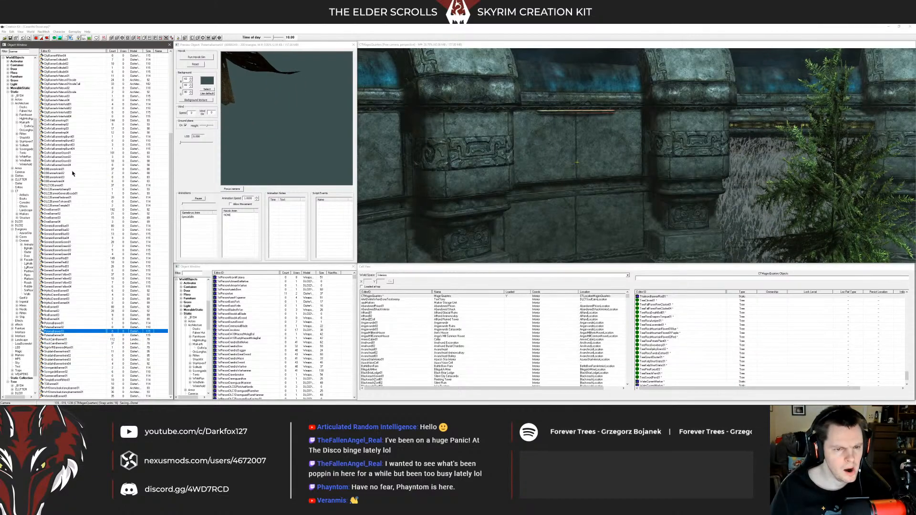
key("Up")
key("Up")
key("Up")
key("Up")
key("Up")
key("Up")
key("Up")
key("Up")
key("Up")
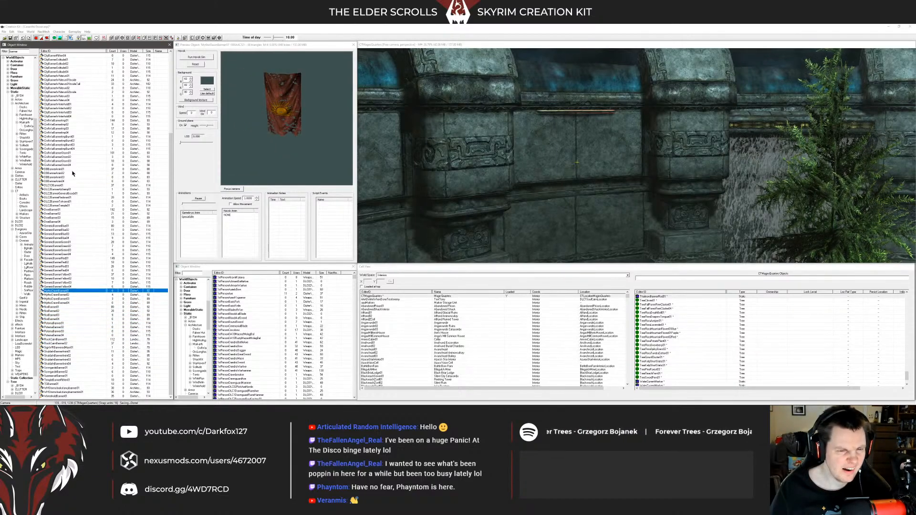
key("Up")
key("Up")
key("Up")
key("Up")
key("Up")
key("Up")
key("Up")
key("Up")
key("Up")
key("Up")
key("Up")
key("Up")
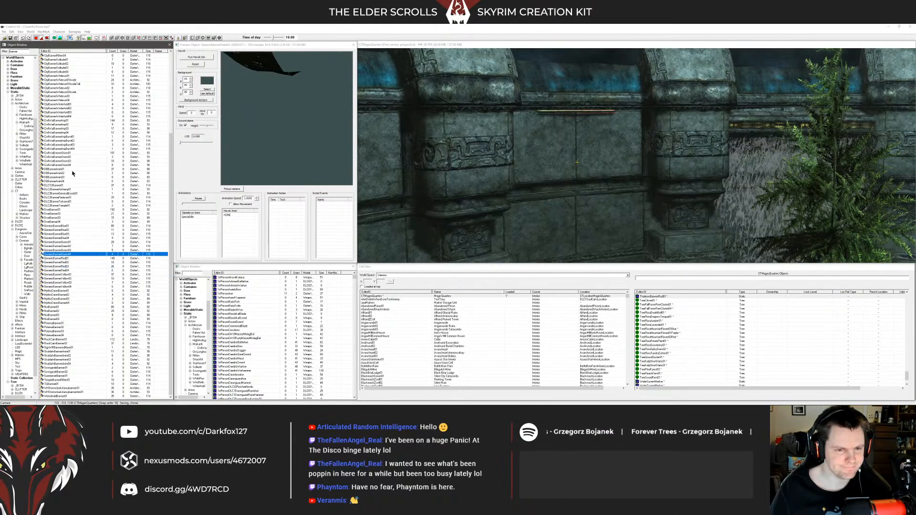
key("Up")
key("Up")
key("Up")
key("Up")
key("Up")
key("Up")
key("Up")
key("Up")
key("Up")
key("Up")
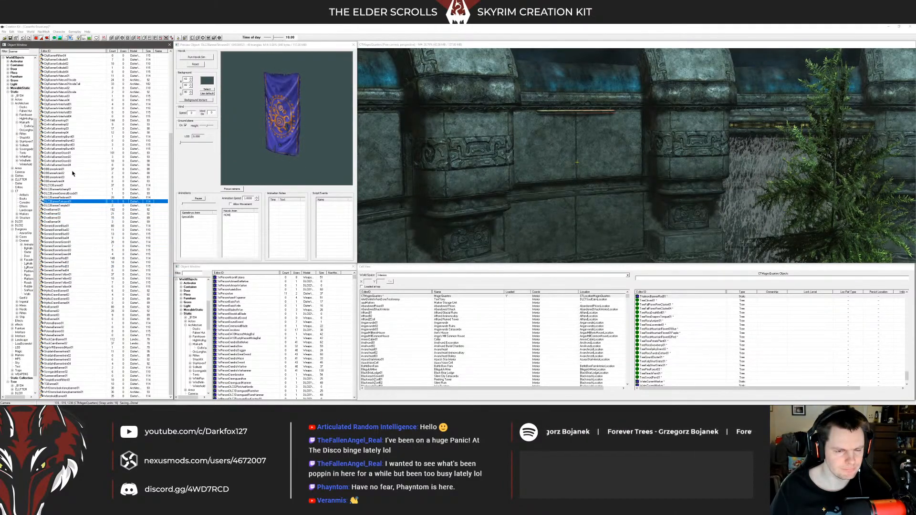
Step: Compare the neighbouring DLC banner previews and settle on the dark blue banner with the triangle emblem
key("Down")
key("Down")
key("Up")
key("Up")
key("Down")
key("Down")
key("Down")
key("Up")
key("Down")
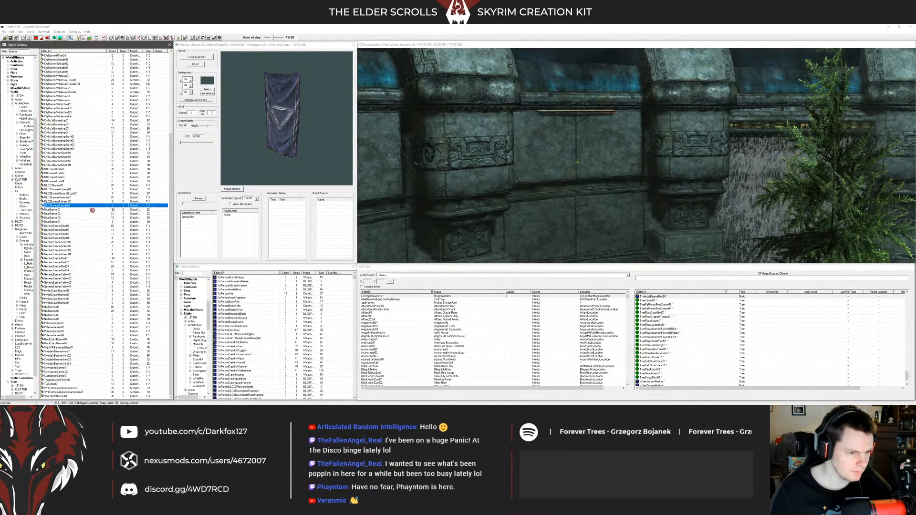
Step: Place the dark blue triangle banner in the wall panel below the post and set its scale to 1.5
left_click(628, 125)
left_click_drag(627, 123, 582, 116)
double_click(582, 123)
type("1.5")
key("Return")
Step: Increase the banner's scale to 1.75 and line its upper edge up with the post beneath the window ledge
middle_click_drag(587, 200, 542, 214, "shift")
double_click(542, 214)
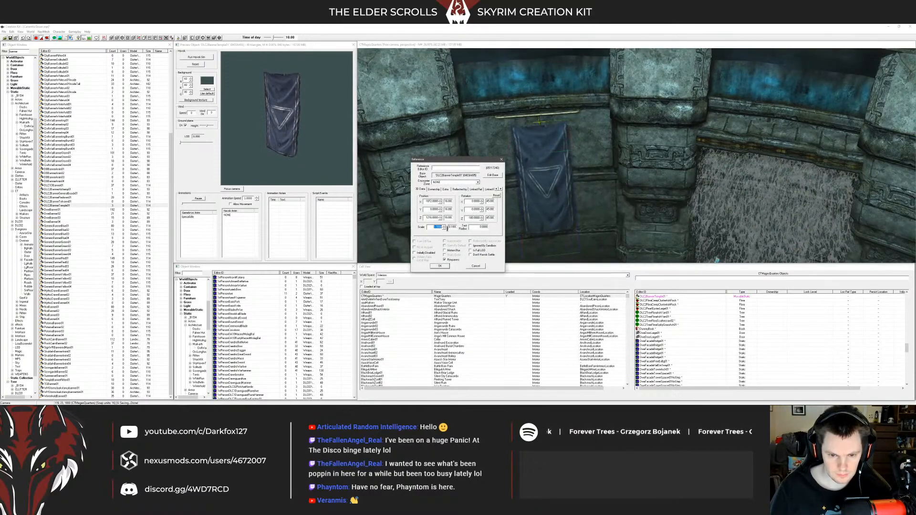
key("Return")
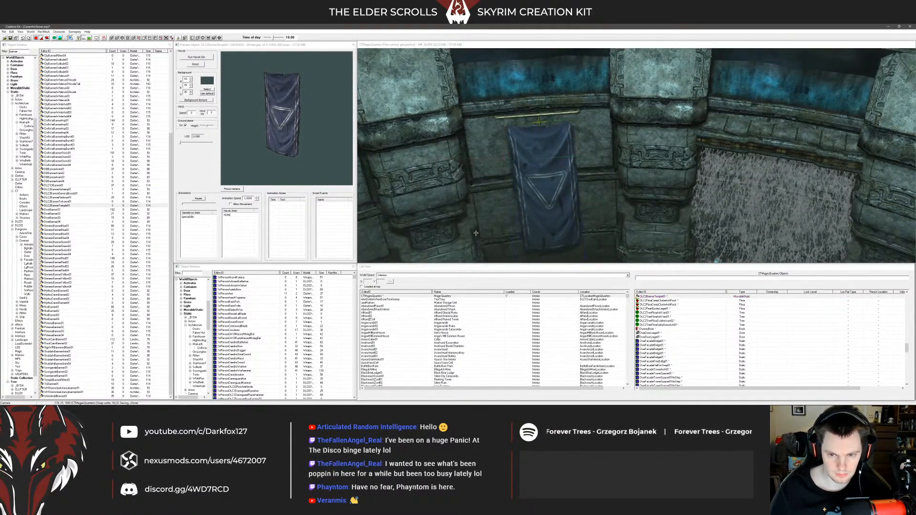
left_click_drag(551, 190, 553, 181)
middle_click_drag(553, 180, 604, 202, "shift")
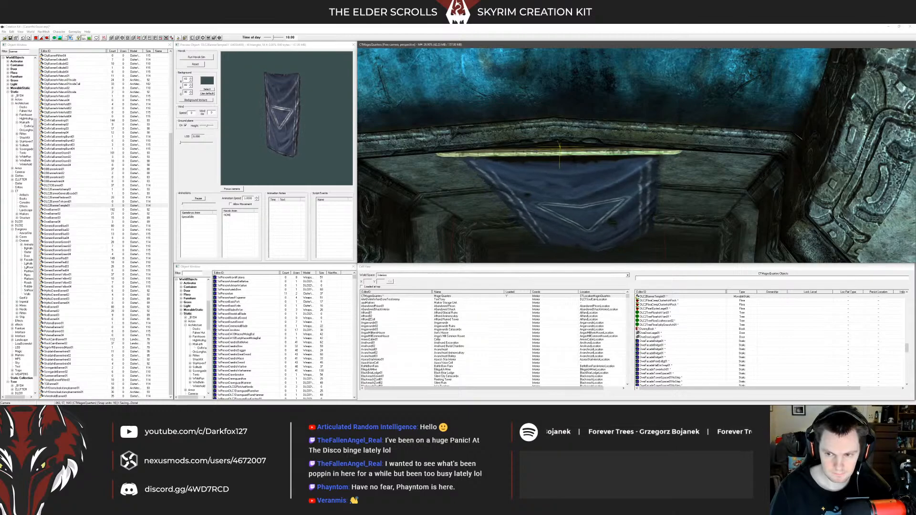
mouse_move(604, 197)
middle_mouse_down("shift")
mouse_move(606, 185)
mouse_move(596, 182)
middle_mouse_up("shift")
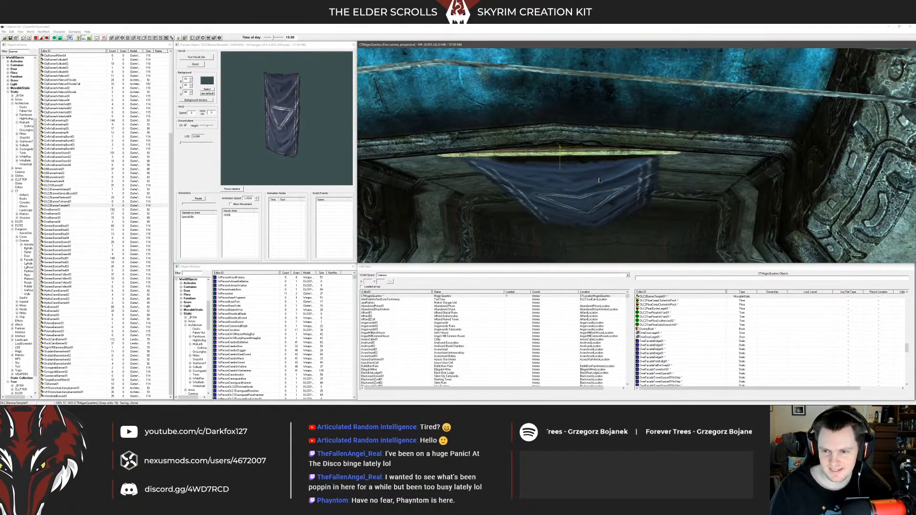
middle_click_drag(598, 174, 619, 165, "shift")
left_click(600, 173)
left_click(656, 170)
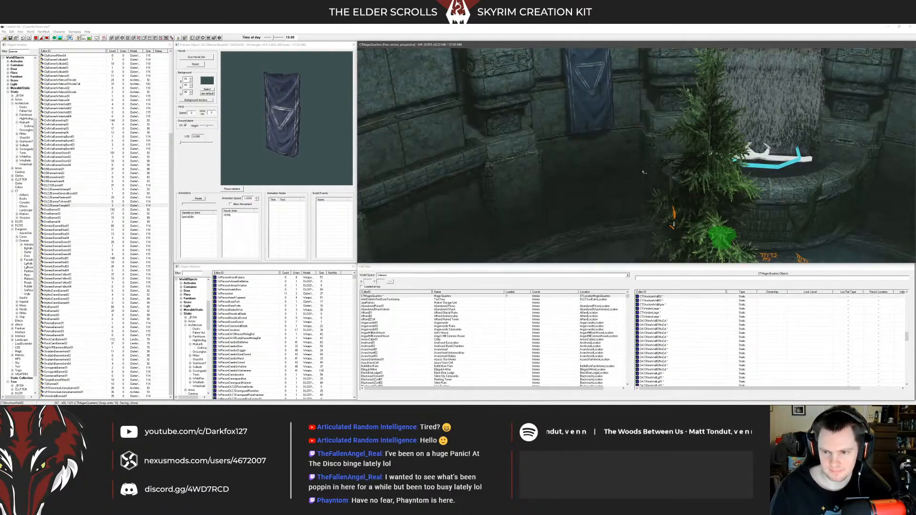
Step: Duplicate the banner together with its post and carry the copies across to another wall panel, turned to face the room
scroll(620, 169, "down", 5)
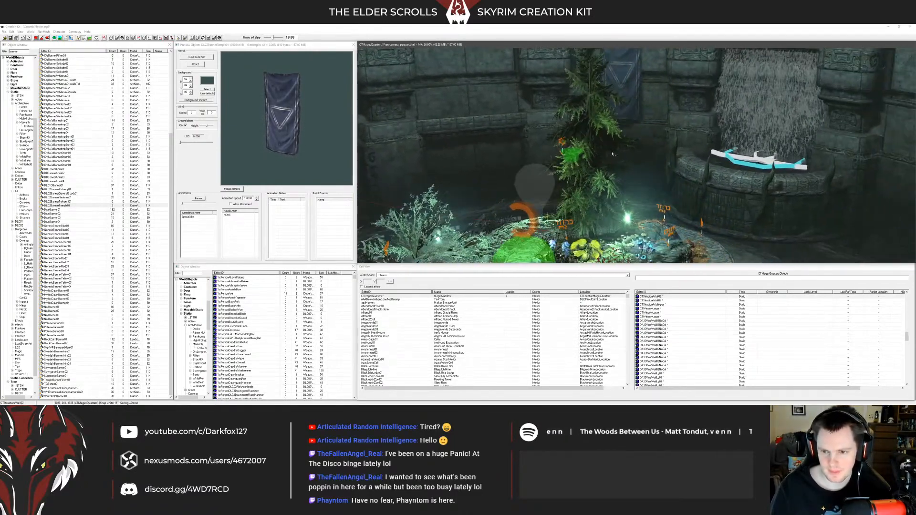
middle_click_drag(609, 158, 705, 125, "shift")
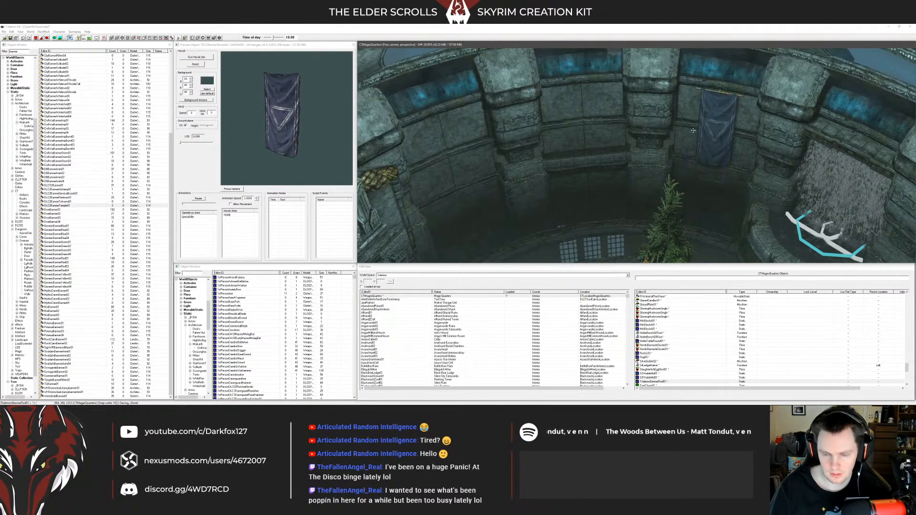
key("ctrl+d")
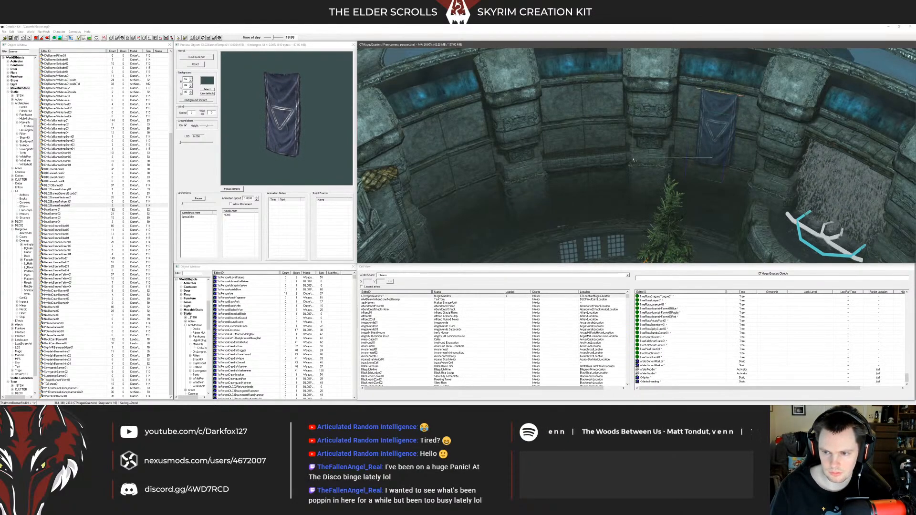
left_click(723, 114)
left_click(717, 94, "ctrl")
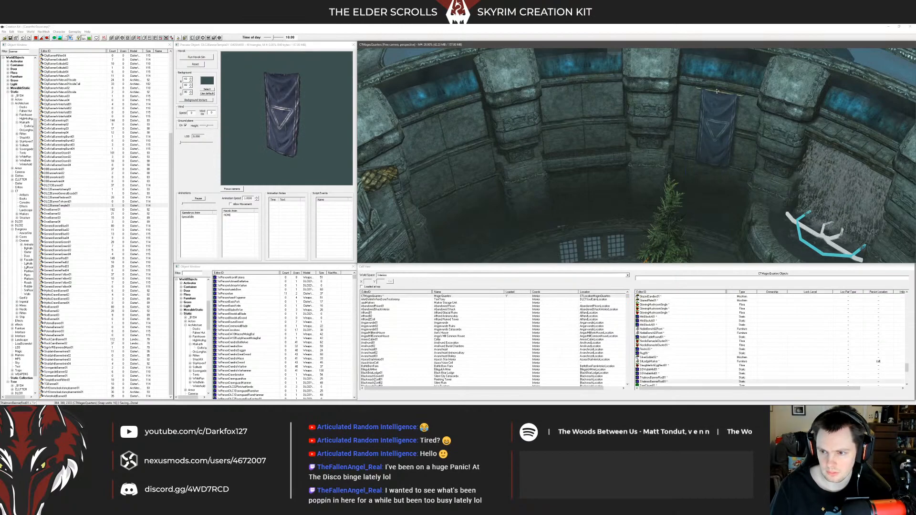
scroll(693, 155, "down", 5)
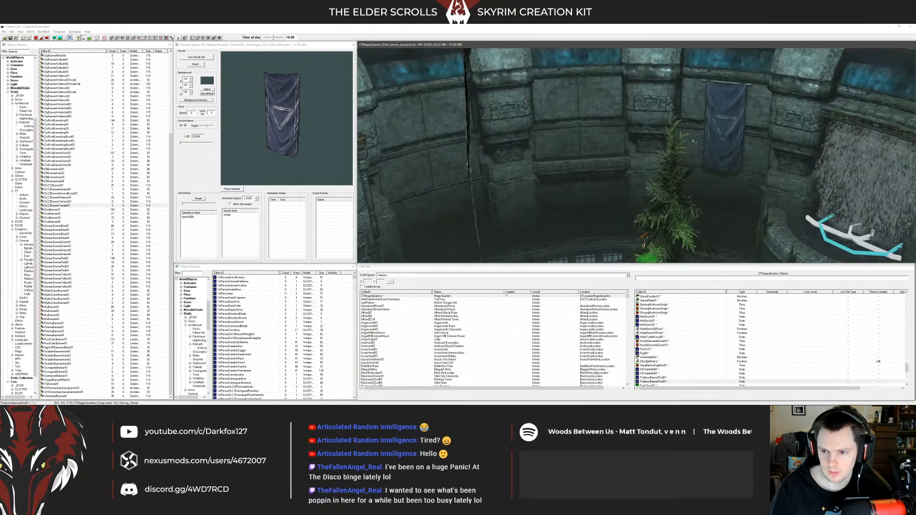
key("ctrl+d")
left_click_drag(690, 144, 334, 179)
middle_click_drag(518, 81, 548, 133)
scroll(549, 133, "up", 1)
right_click_drag(549, 133, 496, 134)
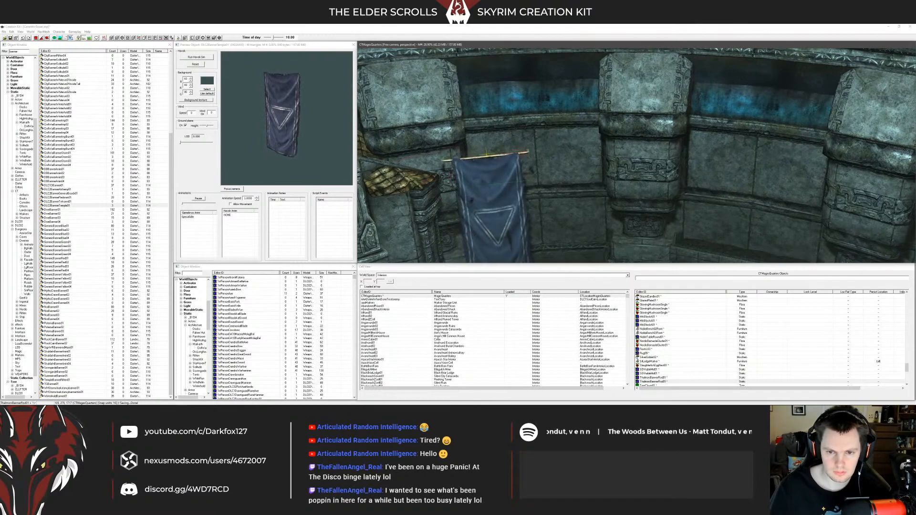
Step: Centre the copied banner and post in the wall panel, tucked just beneath the window ledge
left_click_drag(510, 156, 563, 139)
middle_click_drag(563, 154, 592, 221, "shift")
scroll(569, 167, "up", 3)
scroll(568, 168, "up", 3)
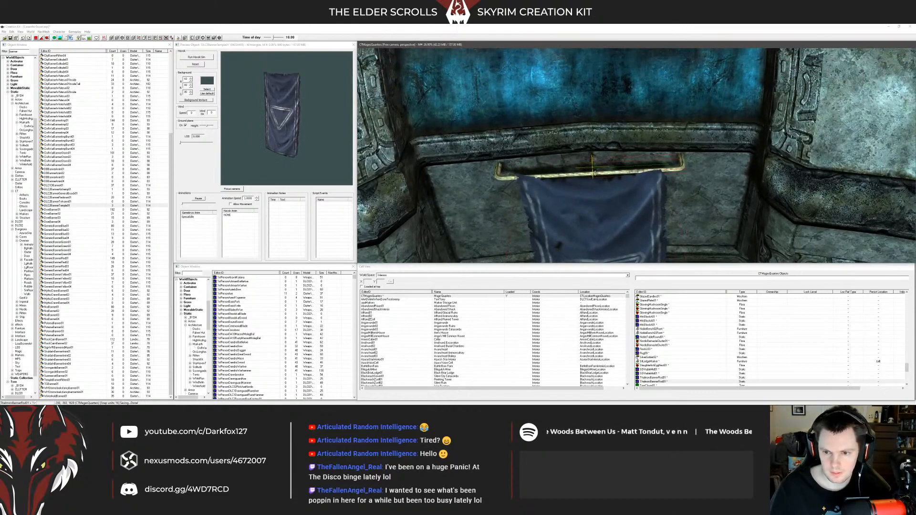
left_click_drag(593, 164, 589, 162)
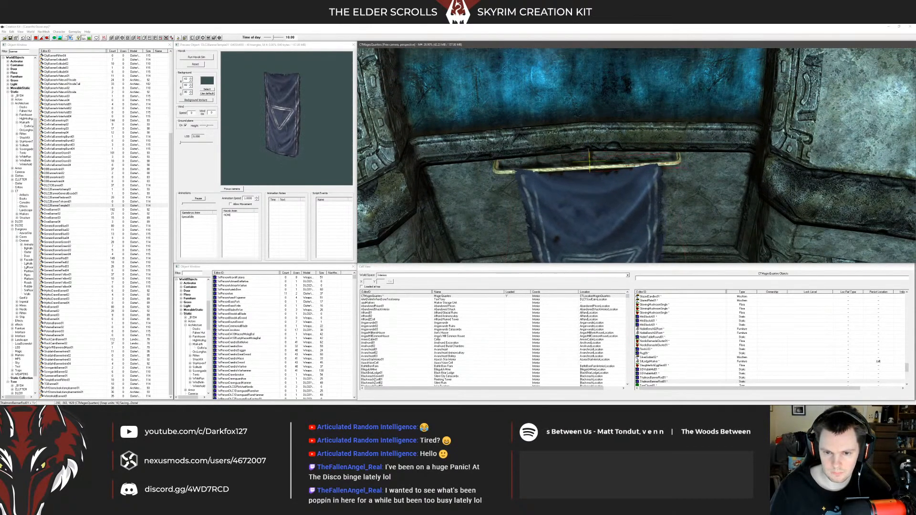
Step: Try to correct the copied post's Z rotation through its reference properties
double_click(592, 166)
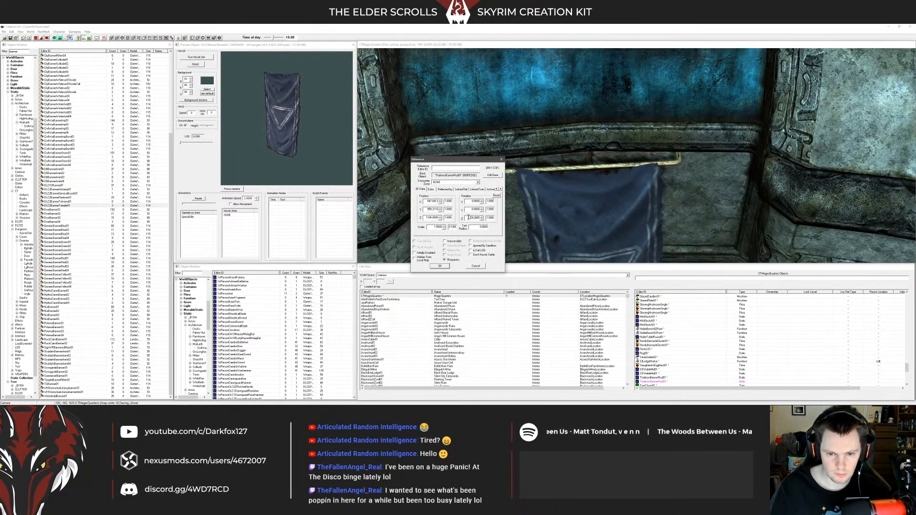
key("Return")
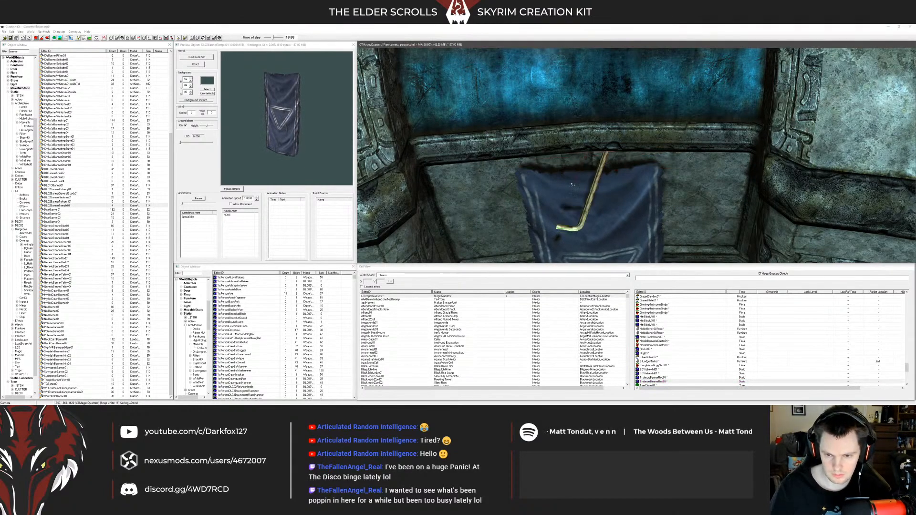
double_click(568, 193)
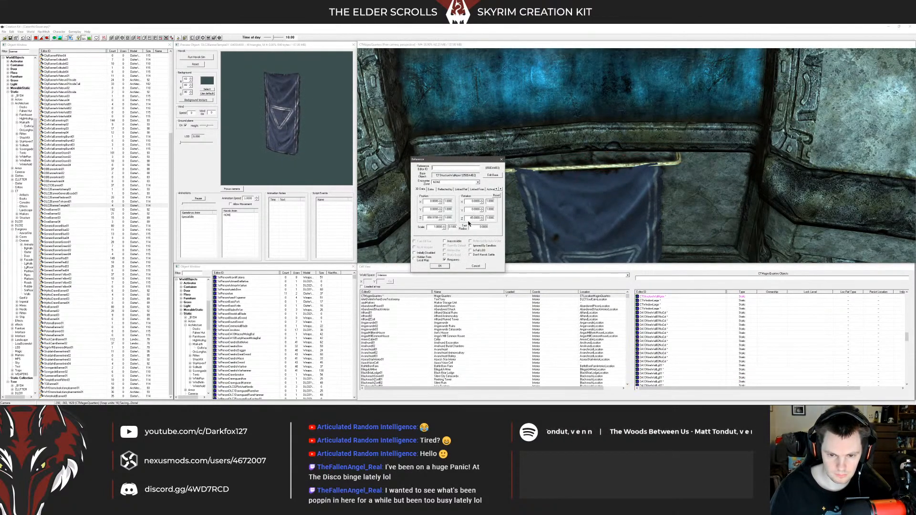
key("Return")
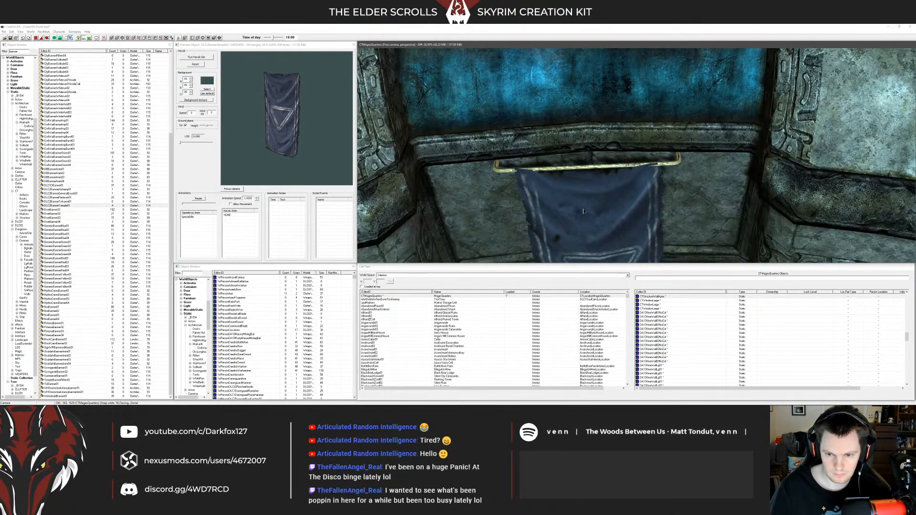
Step: Adjust the copied banner's rotation through its reference properties and reselect it together with its post
double_click(589, 227)
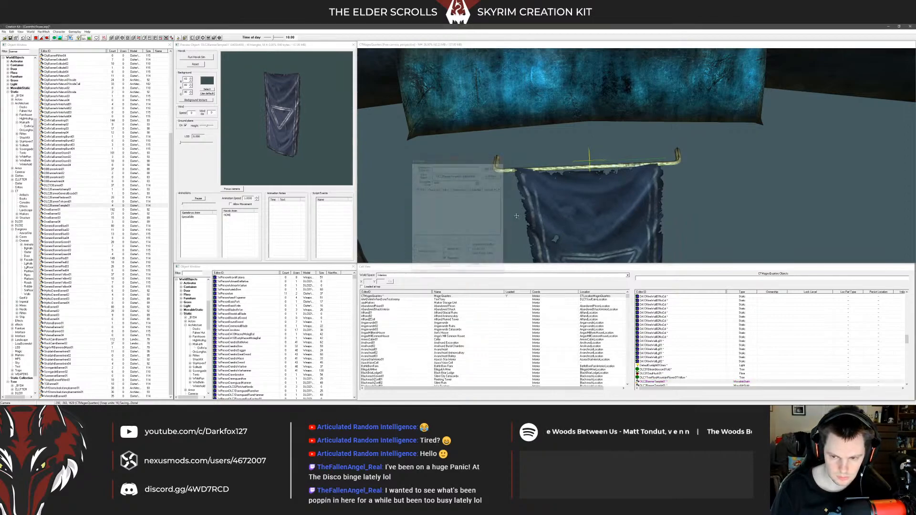
key("Return")
left_click(666, 183, "ctrl")
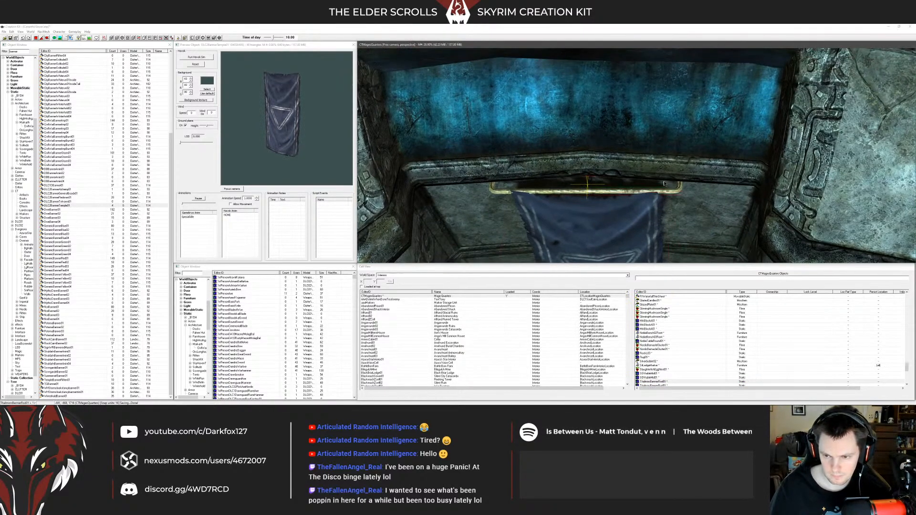
Step: Examine the remaining wall panels and the whole round room from above to judge the banner placement
middle_click_drag(661, 193, 633, 214, "shift")
scroll(670, 181, "up", 6)
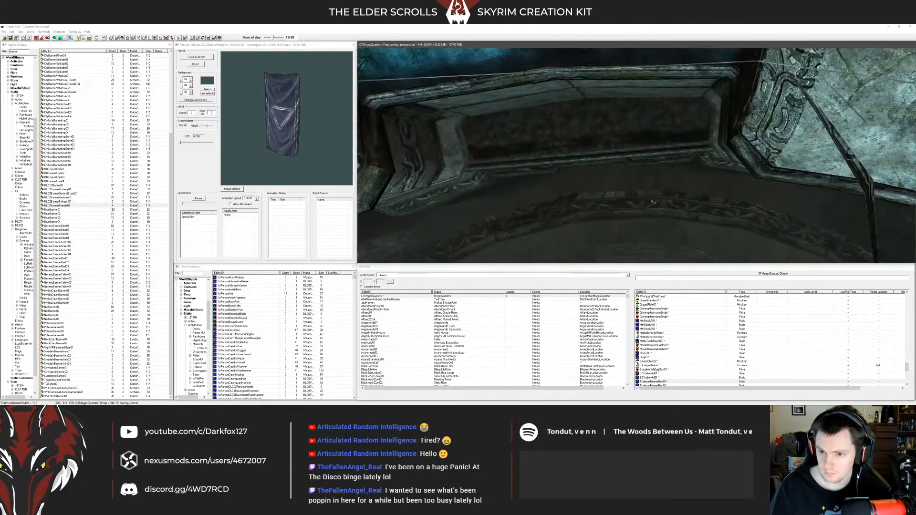
middle_click_drag(630, 201, 520, 173, "shift")
key("a")
key("a")
left_click(576, 154)
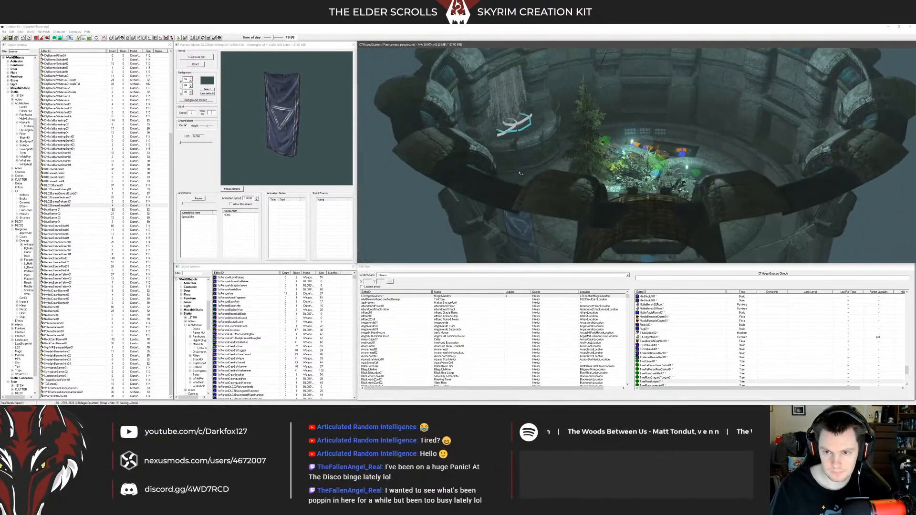
middle_click_drag(591, 163, 550, 140, "shift")
left_click(550, 140)
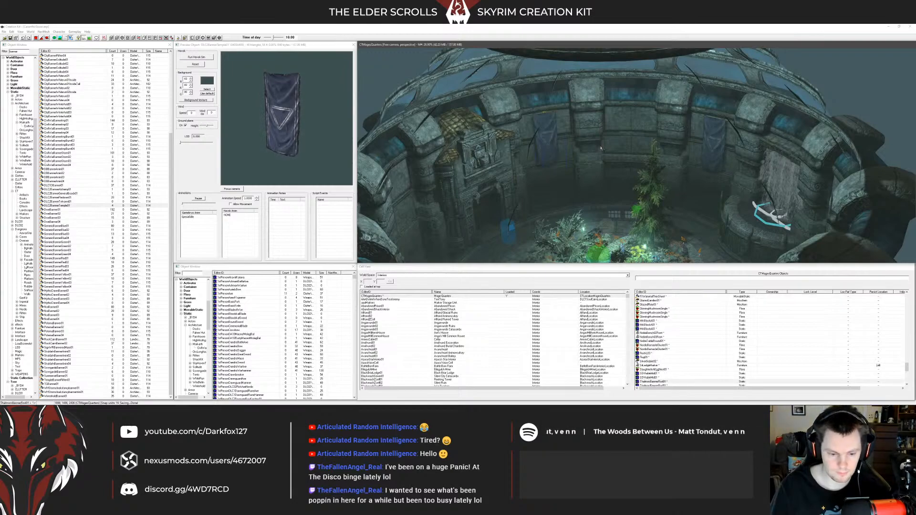
mouse_move(603, 153)
middle_mouse_down("shift")
mouse_move(589, 157)
mouse_move(599, 151)
middle_mouse_up("shift")
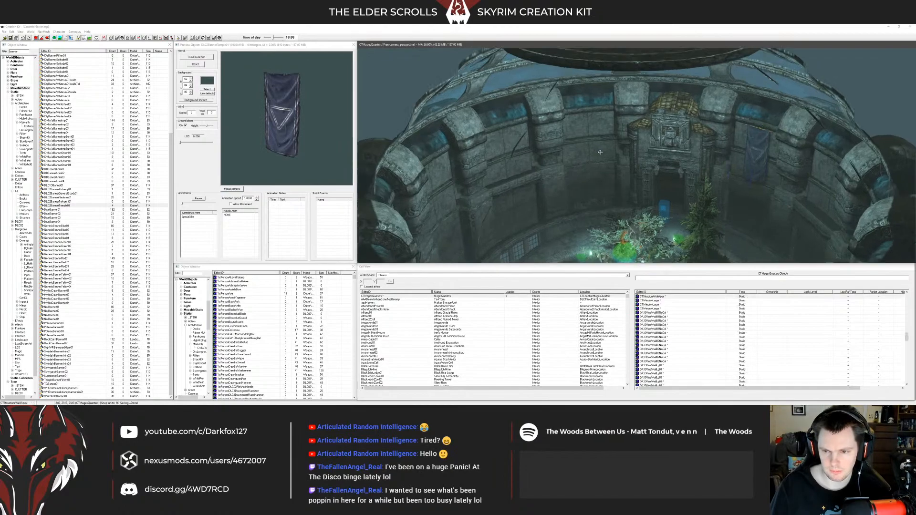
Step: Paste another banner and post onto the wall panel beside the doorway and check their fit under the ledge
key("ctrl+v")
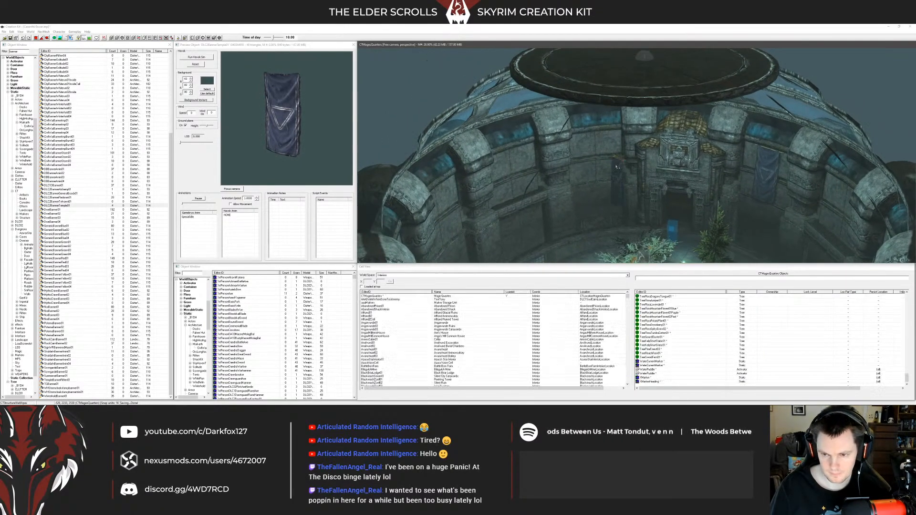
scroll(619, 170, "up", 3)
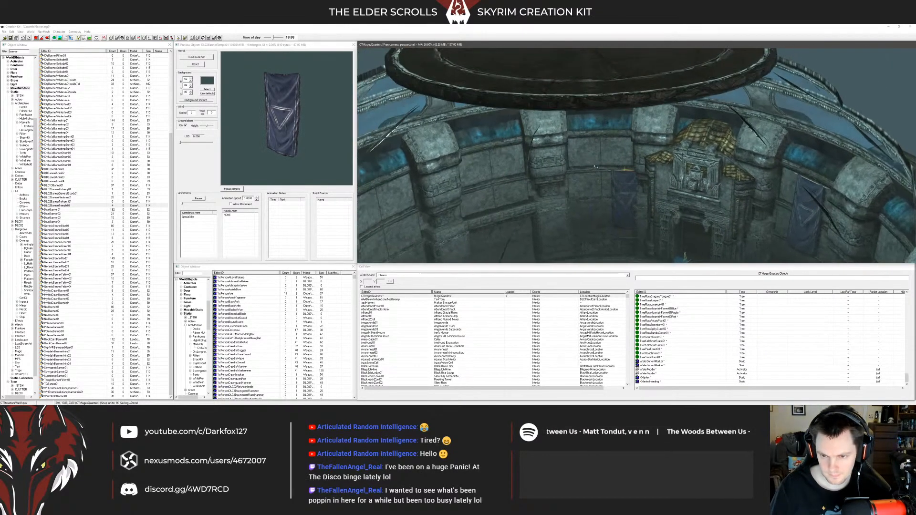
middle_click_drag(618, 174, 591, 167, "shift")
scroll(617, 176, "up", 3)
left_click(614, 181)
key("Delete")
scroll(591, 167, "up", 4)
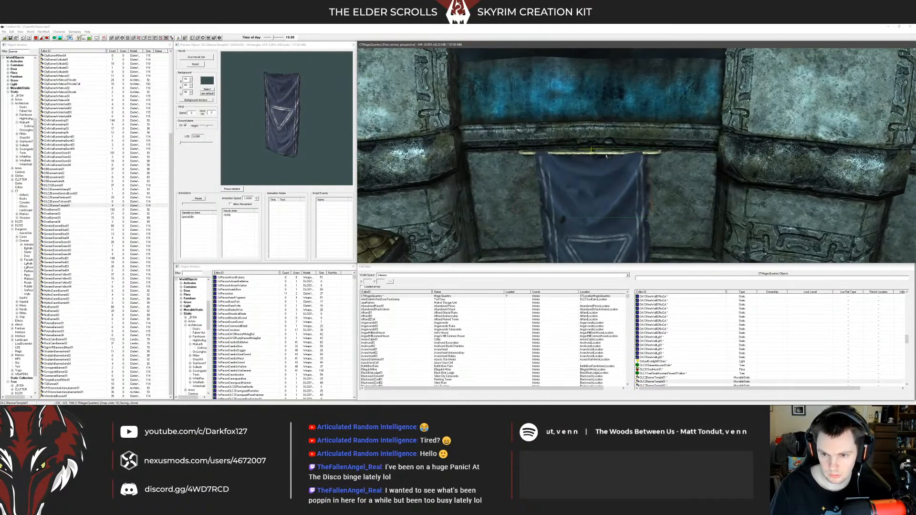
left_click(611, 166, "ctrl")
scroll(611, 164, "up", 2)
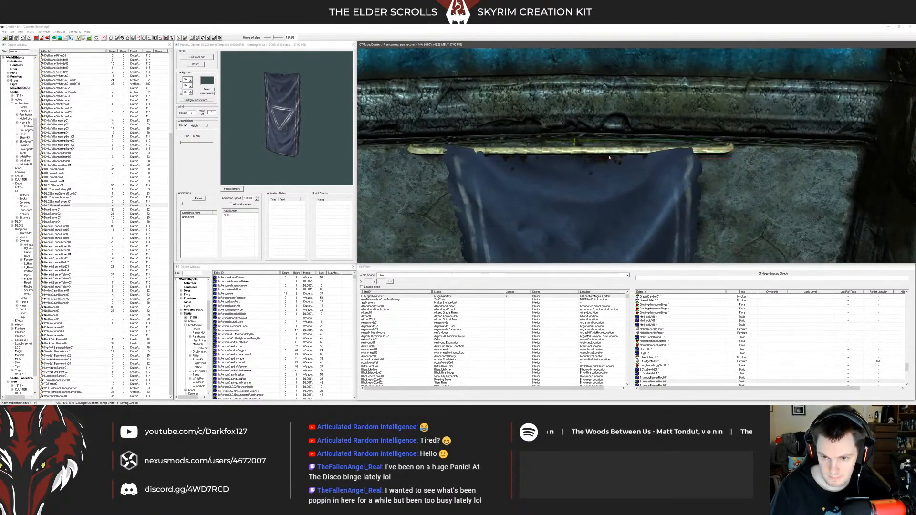
Step: Delete the pasted banner and post beside the doorway
scroll(611, 165, "down", 6)
middle_click_drag(611, 165, 630, 161, "shift")
left_click(660, 150)
left_click(646, 143, "ctrl")
key("Delete")
Step: Duplicate the banner and post right of the doorway and move the copies beneath the ledge of the panel left of it
left_click(746, 124)
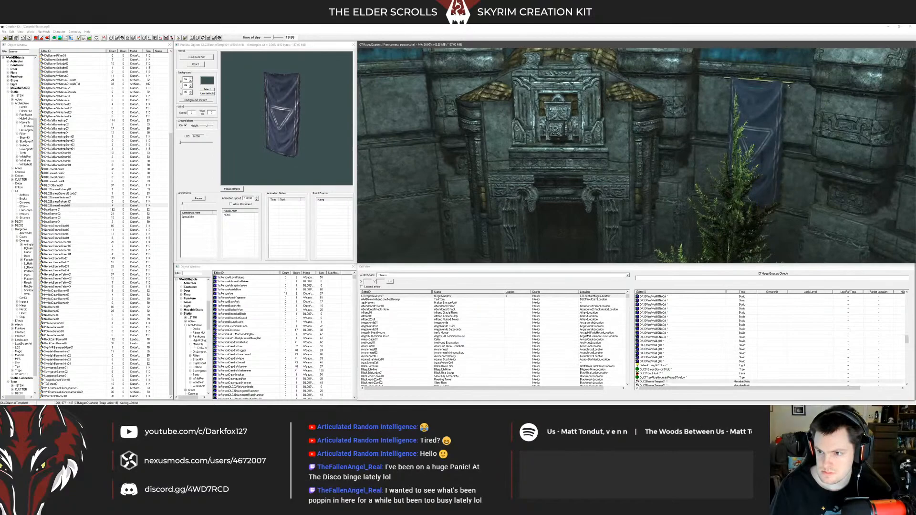
key("ctrl+d")
left_click_drag(762, 106, 678, 108)
middle_click_drag(678, 108, 807, 117)
left_click_drag(806, 117, 749, 119)
middle_click_drag(749, 118, 735, 119)
left_click_drag(735, 119, 506, 122)
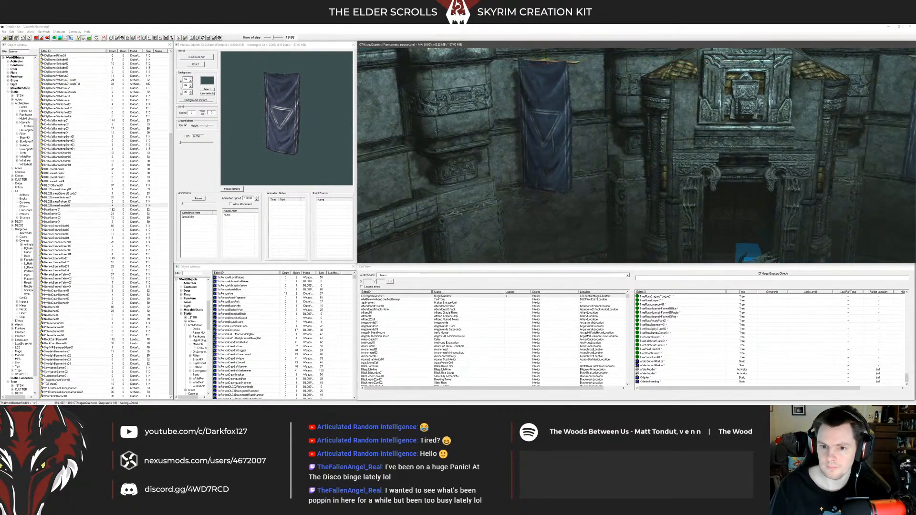
middle_click_drag(593, 130, 628, 148)
scroll(581, 180, "up", 5)
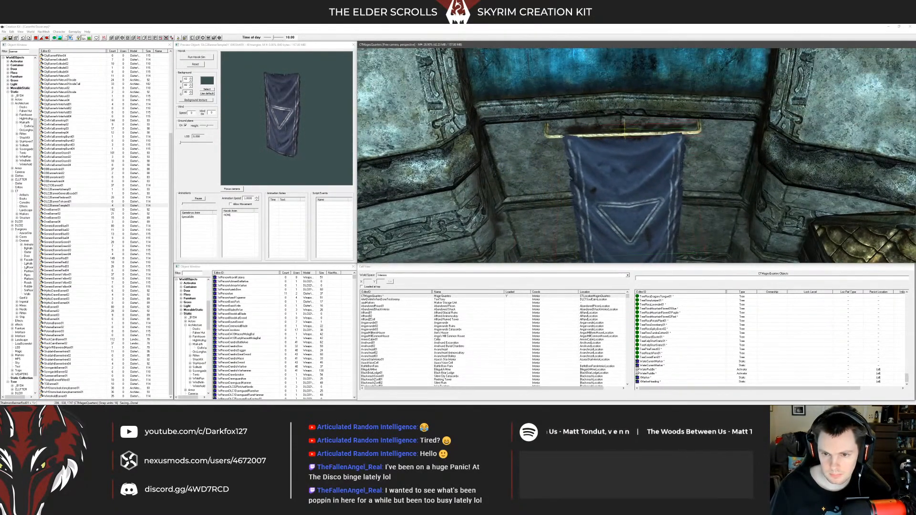
Step: Hide the wall behind the new banner and set the Z rotation of both the banner and its post through their reference properties
double_click(558, 182)
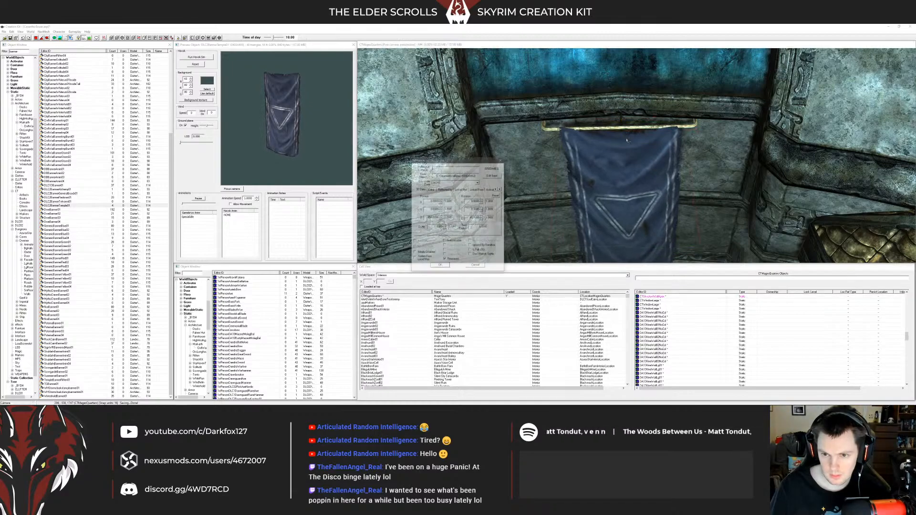
left_click(475, 266)
middle_click_drag(618, 190, 603, 179)
key("1")
key("1")
double_click(602, 180)
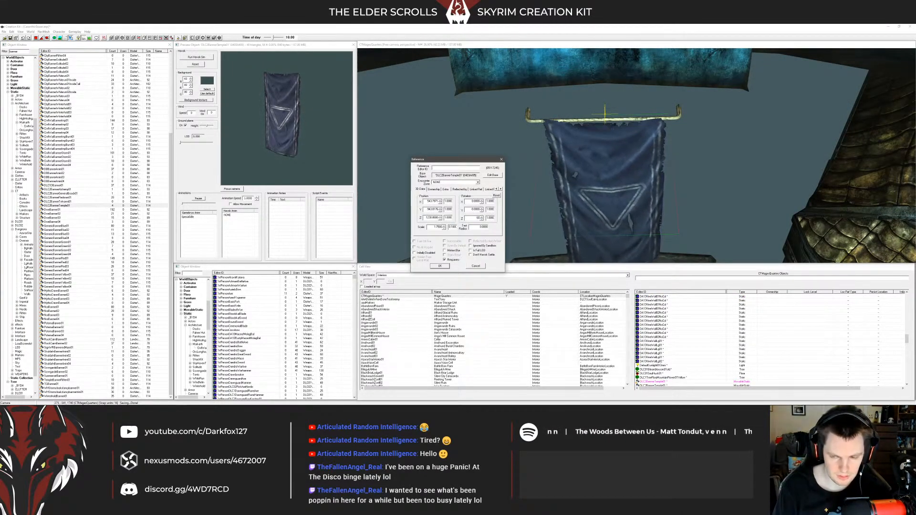
key("Return")
double_click(540, 119)
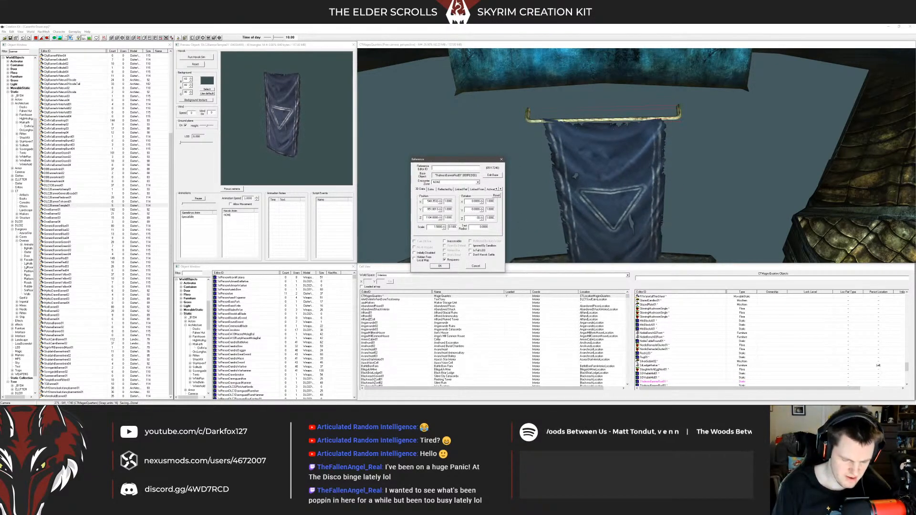
key("Return")
left_click(570, 184)
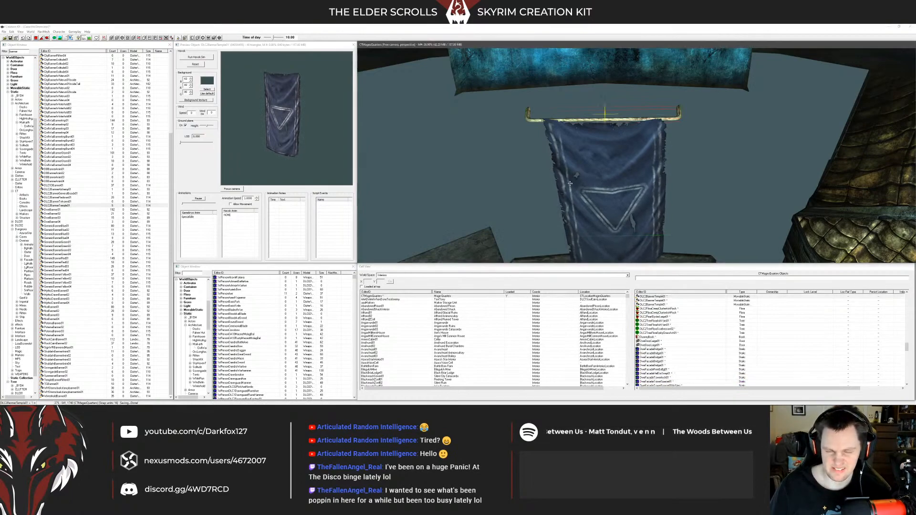
Step: Duplicate the finished banner with its post and move the copies leftward, skipping one panel, beneath the next panel's ledge
middle_click_drag(578, 167, 569, 124, "shift")
left_click(541, 122, "ctrl")
scroll(616, 111, "down", 8)
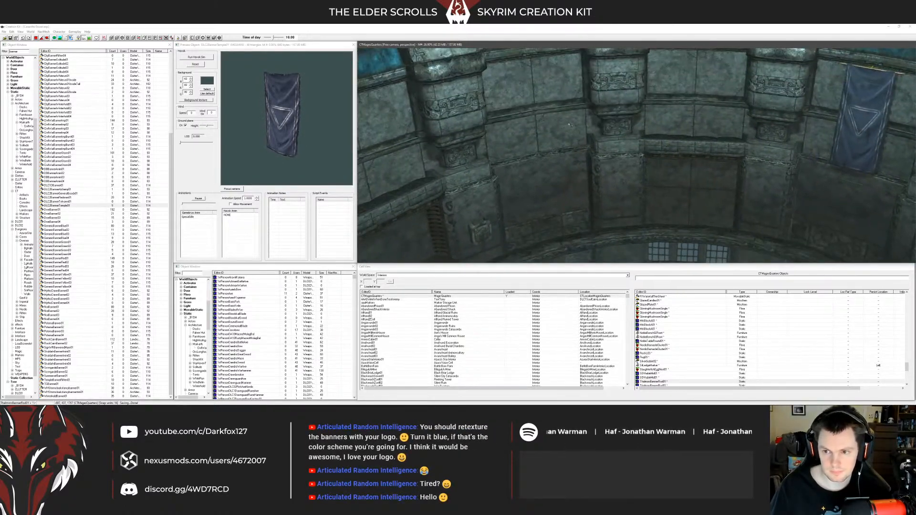
left_click(862, 107)
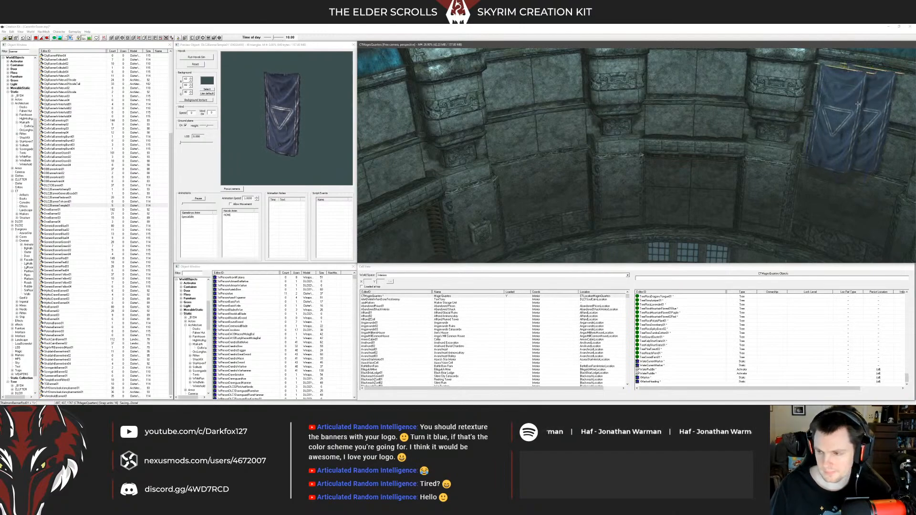
left_click_drag(772, 117, 737, 123)
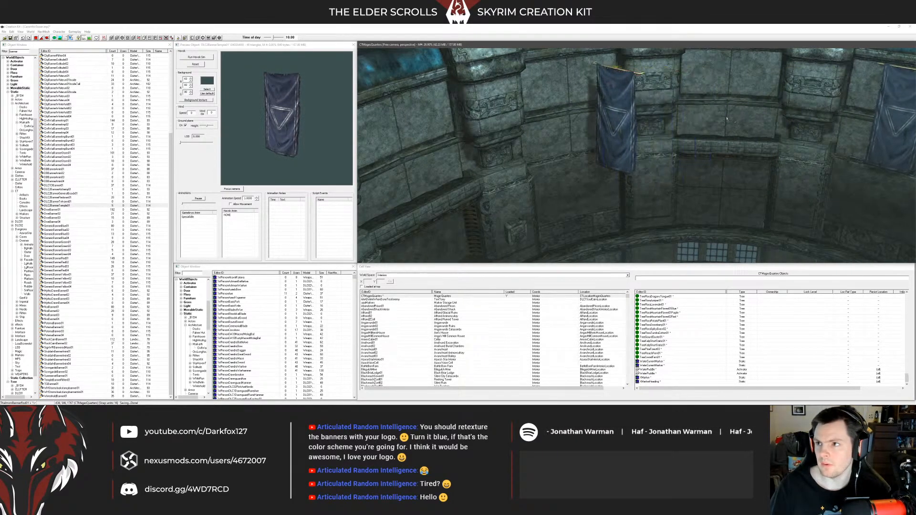
middle_click_drag(633, 122, 630, 150, "shift")
scroll(630, 150, "up", 3)
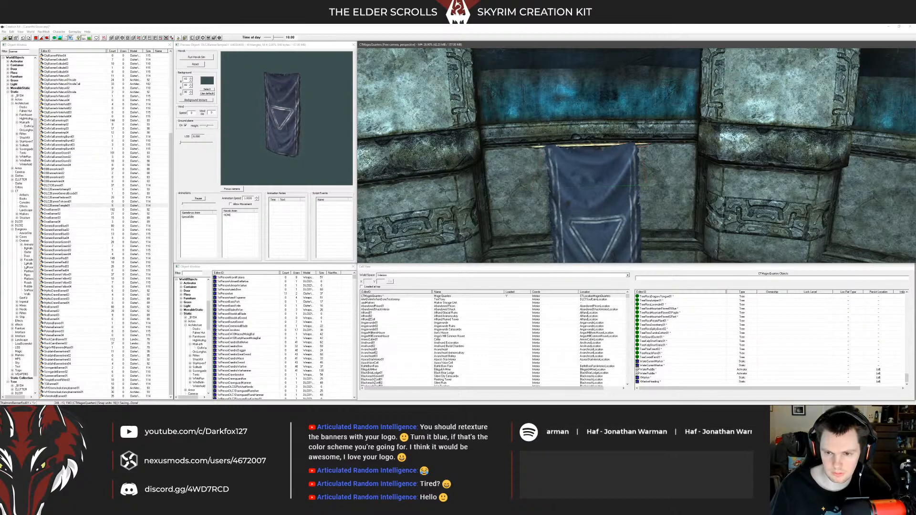
middle_click_drag(594, 192, 598, 171)
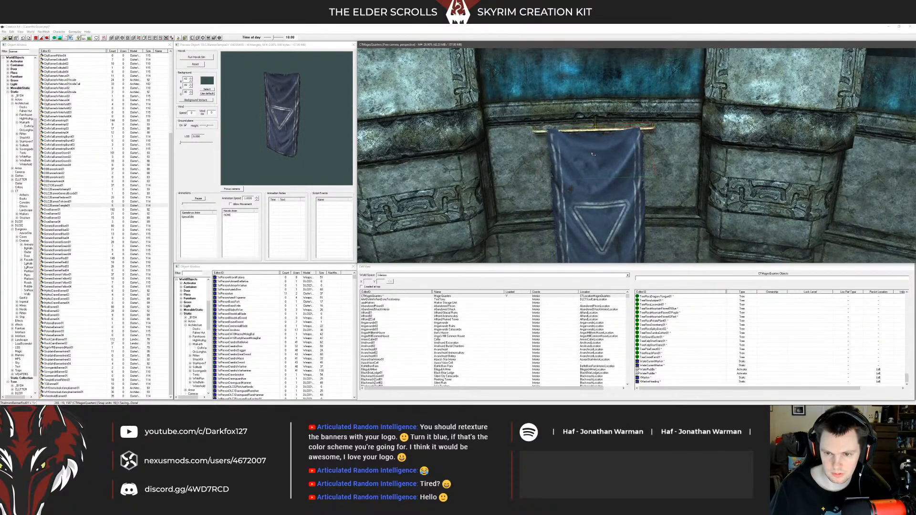
Step: Hide the wall behind the copied banner and adjust the Z rotation of the banner and its post in their reference properties
left_click(598, 172)
key("1")
key("1")
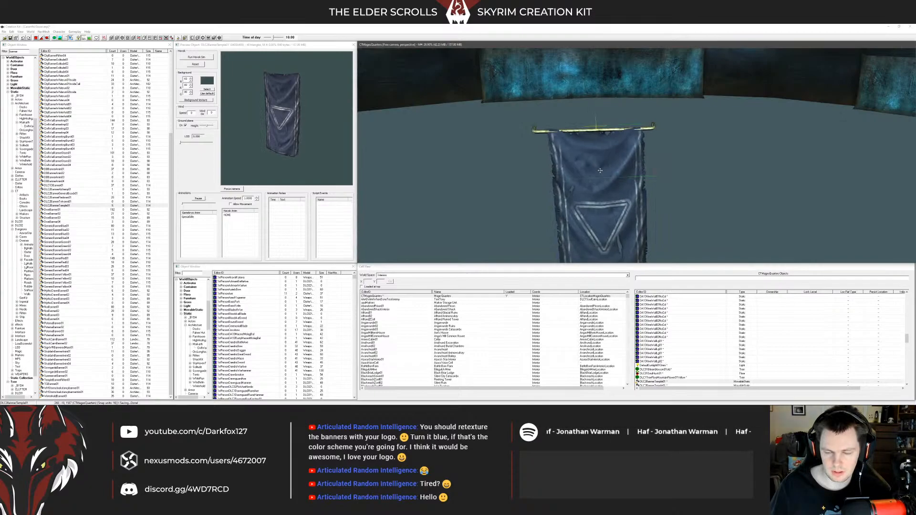
double_click(561, 205)
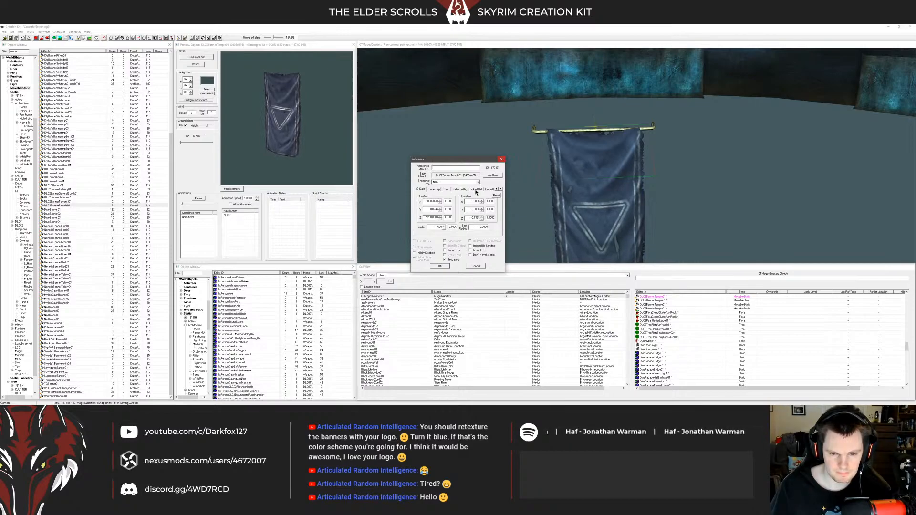
left_click(439, 266)
key("Delete")
double_click(594, 128)
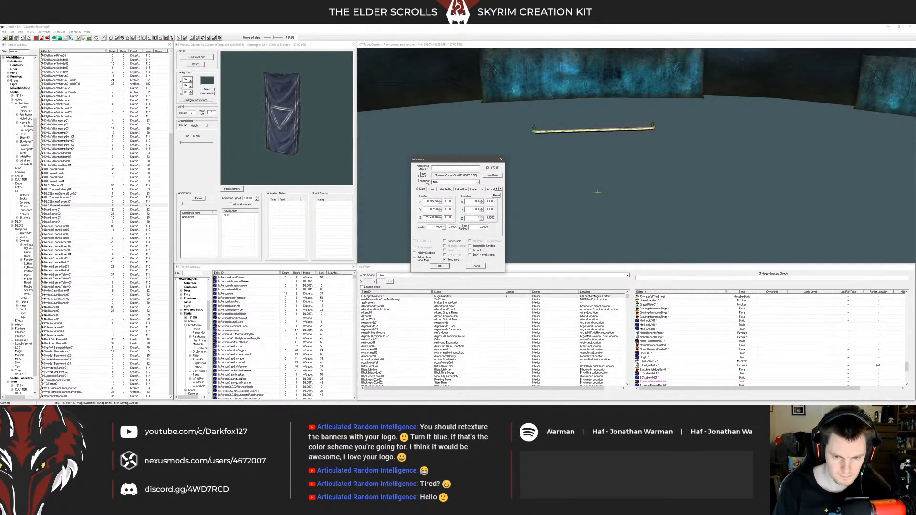
key("Return")
Step: Undo the removal of the banner and bring back the wall behind it
middle_click_drag(571, 143, 598, 190)
key("ctrl+z")
scroll(597, 190, "up", 3)
key("Delete")
key("ctrl+z")
left_click(599, 218)
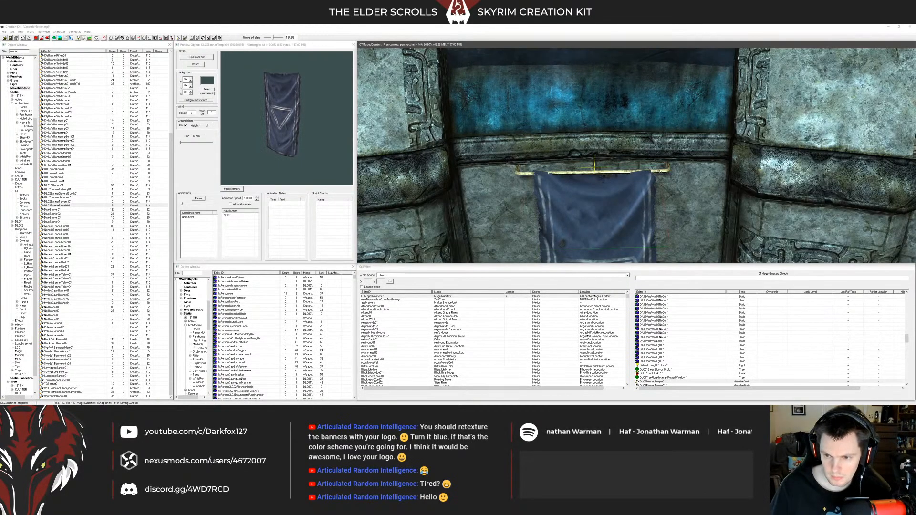
Step: Examine the banner's fit under the ledge from several angles and the spacing of the banners around the whole room
scroll(633, 228, "up", 1)
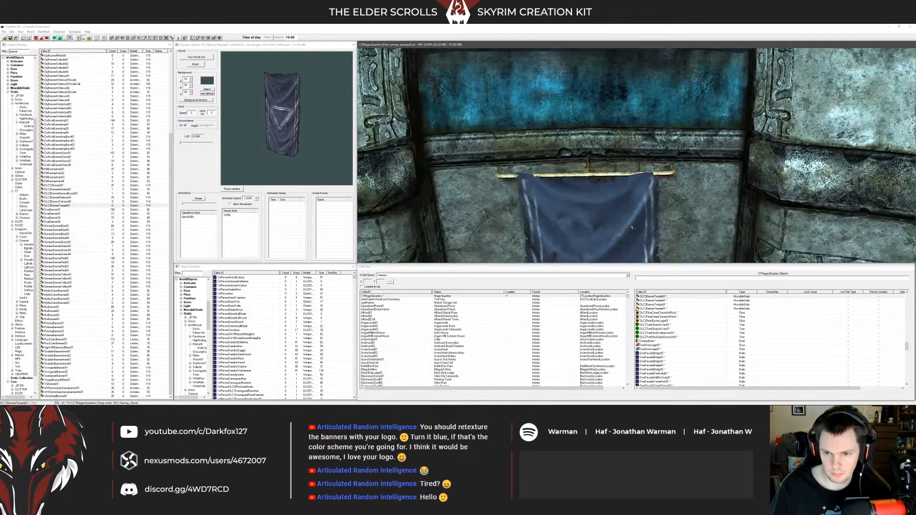
scroll(633, 228, "up", 1)
left_click_drag(611, 228, 610, 215)
key("shift")
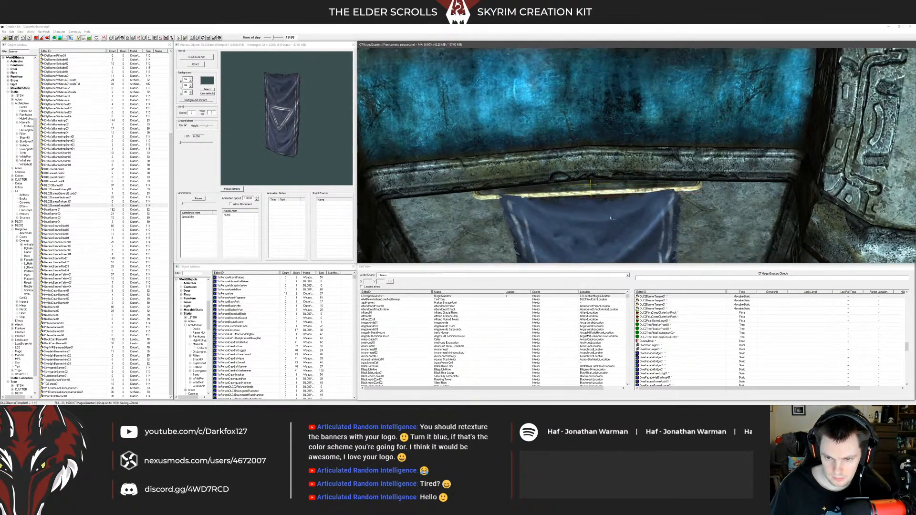
key("shift")
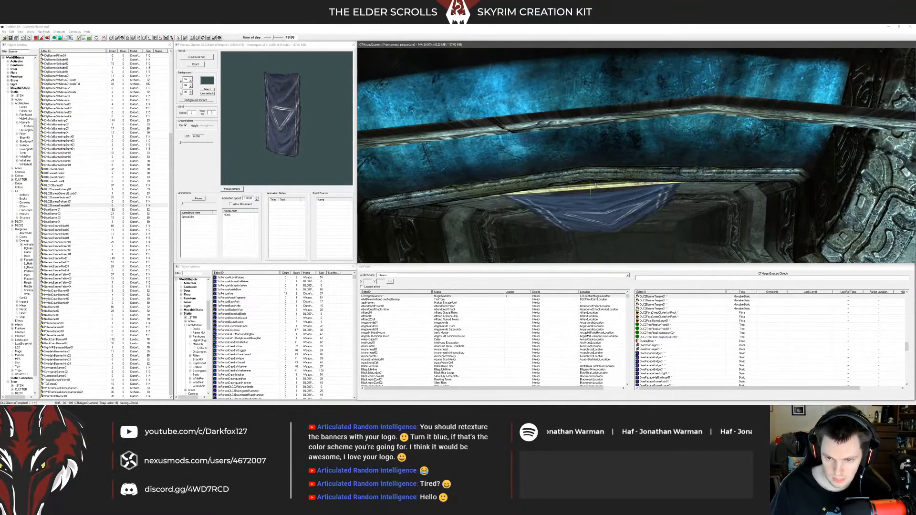
key("shift")
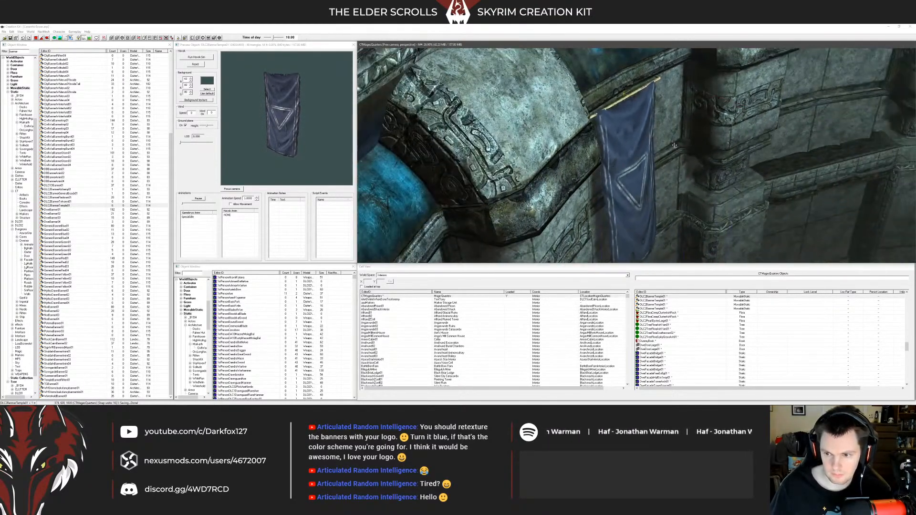
scroll(658, 130, "down", 10)
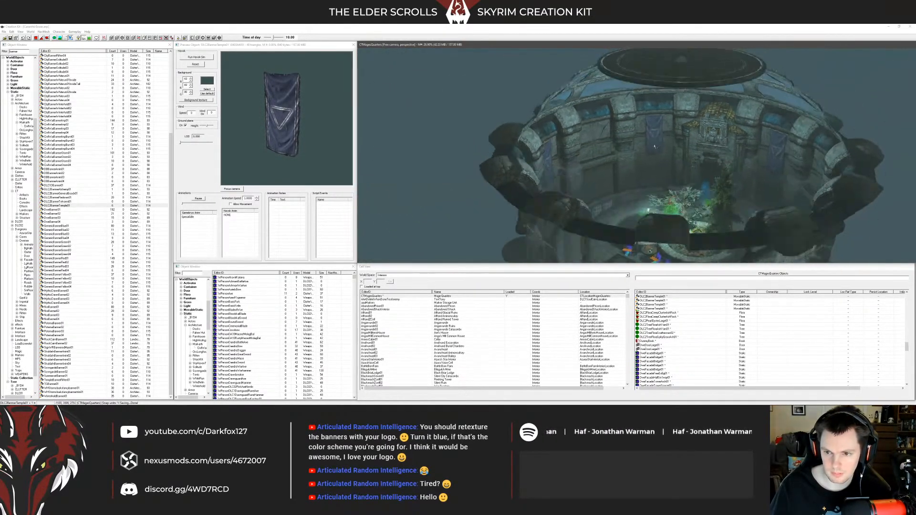
key("shift")
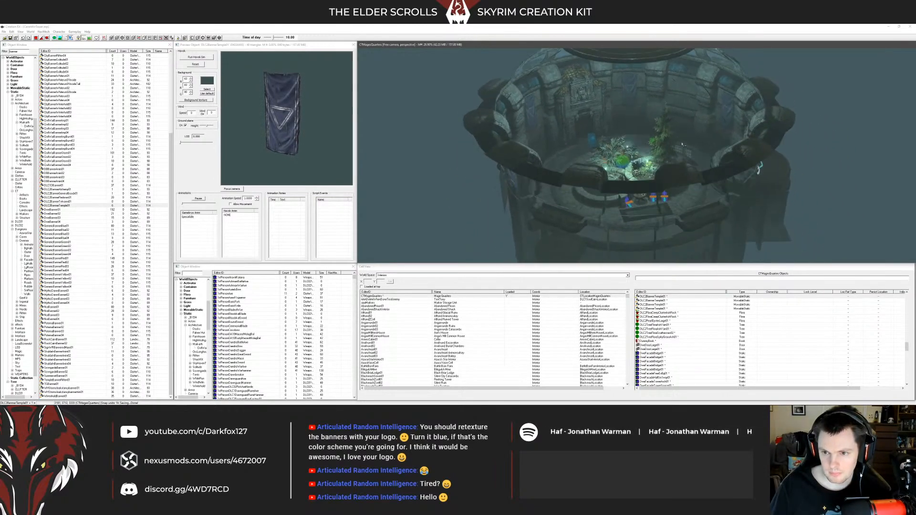
key("shift")
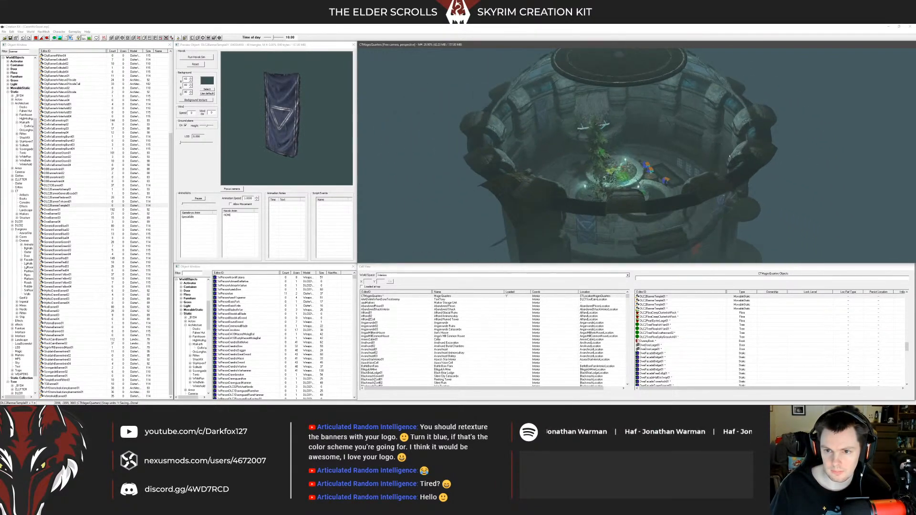
key("shift")
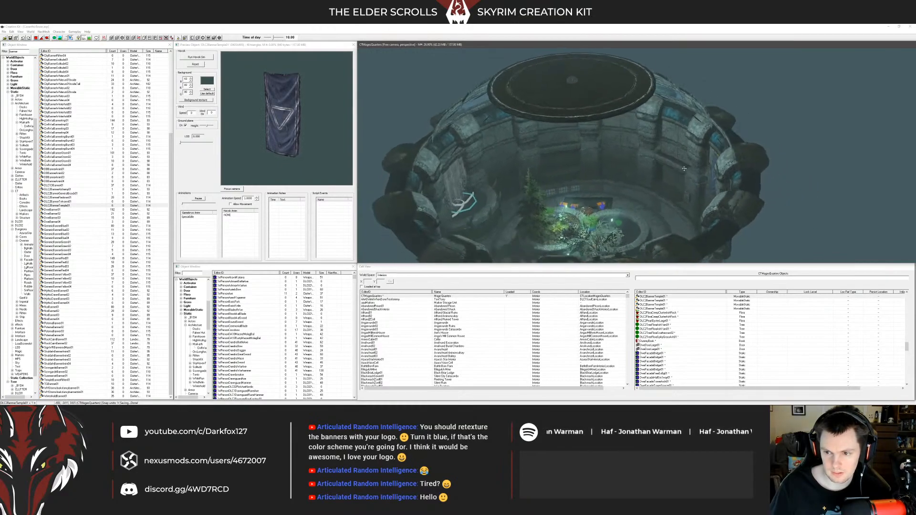
key("shift")
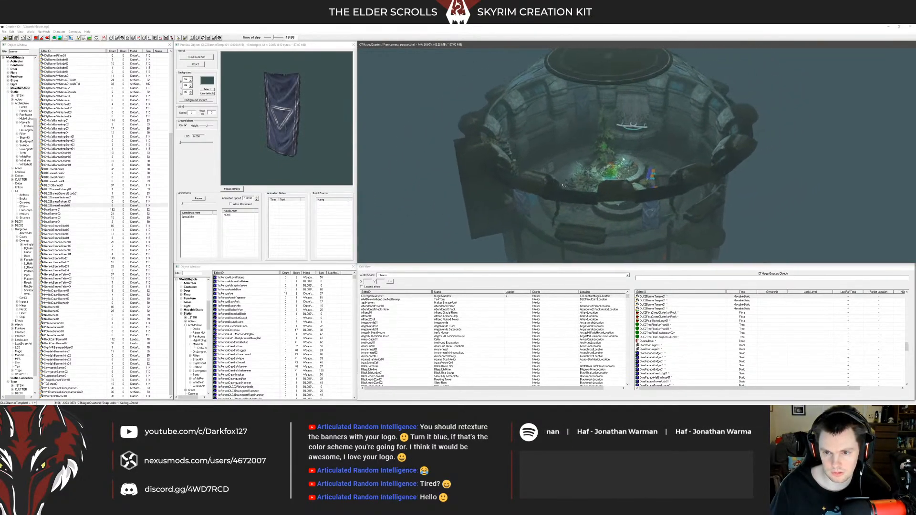
key("shift")
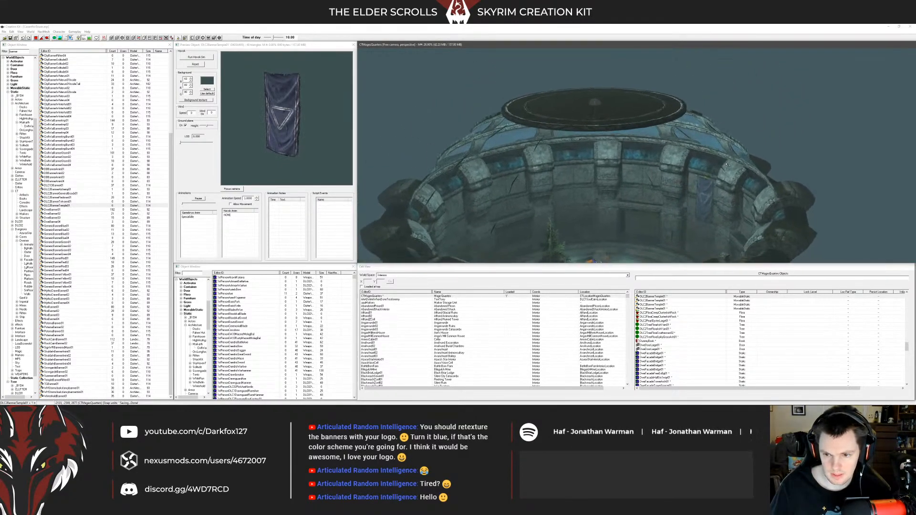
Step: Switch to the web browser and search for "medieval castle with banners", then refine the search to "medieval castle hall"
left_click(30, 400)
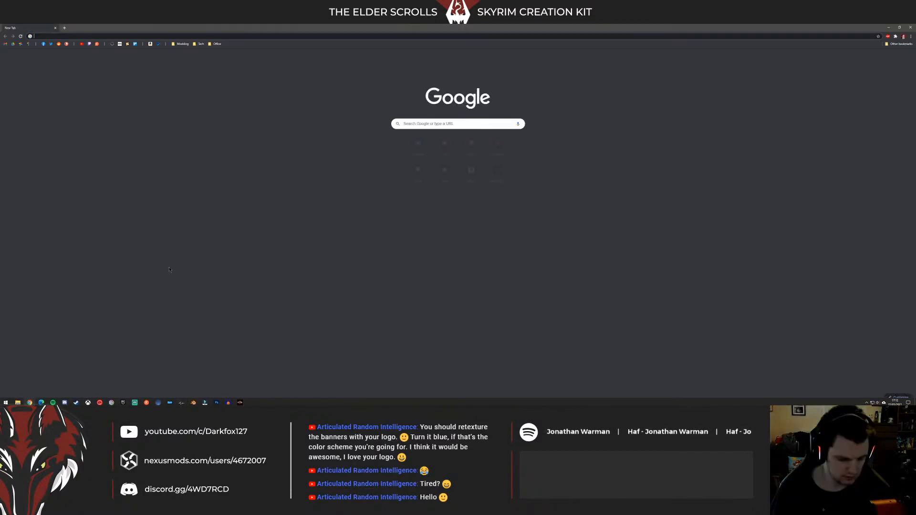
type("medieval castle with banners")
key("Return")
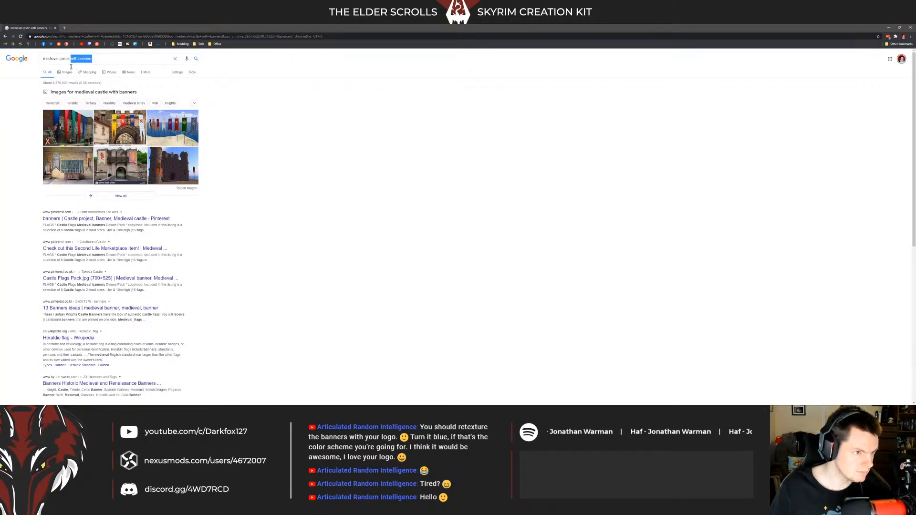
type("hall")
key("Return")
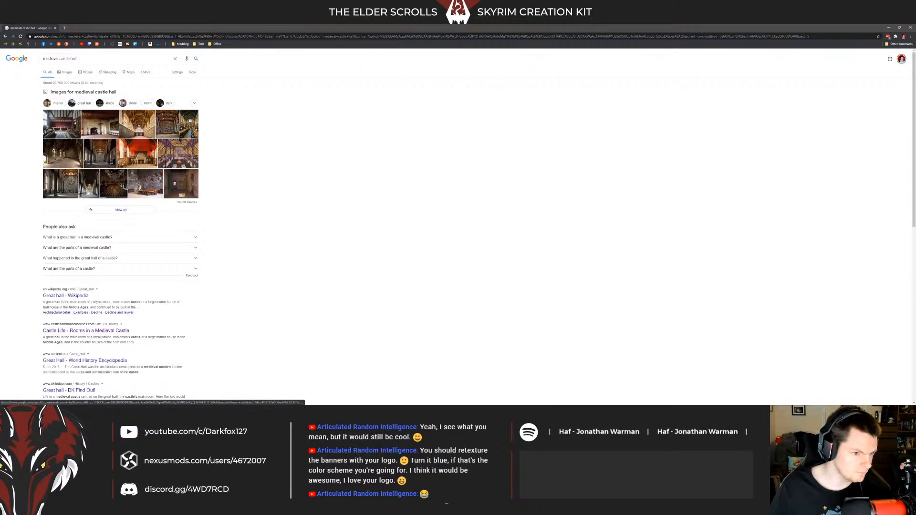
Step: Browse the image results for castle hall references, previewing the Edinburgh Castle Great Hall and the fantasy medieval great hall
left_click(132, 155)
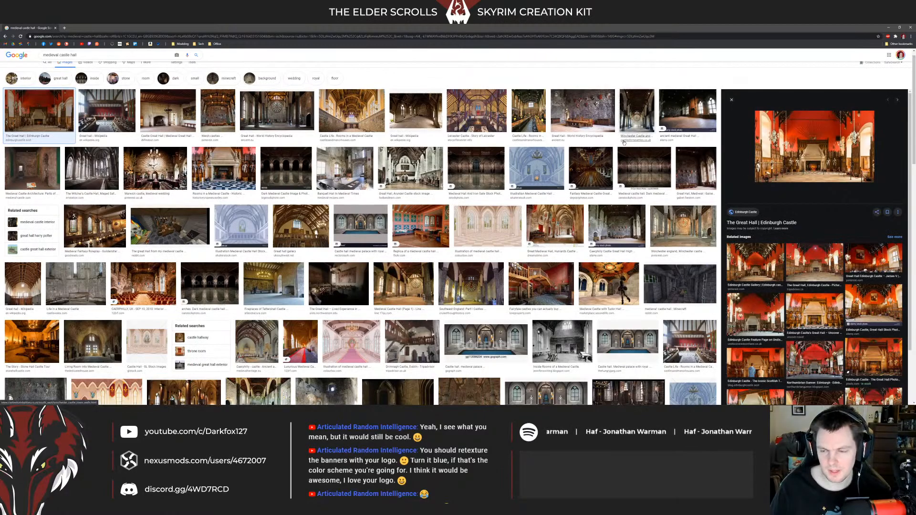
scroll(615, 150, "down", 1)
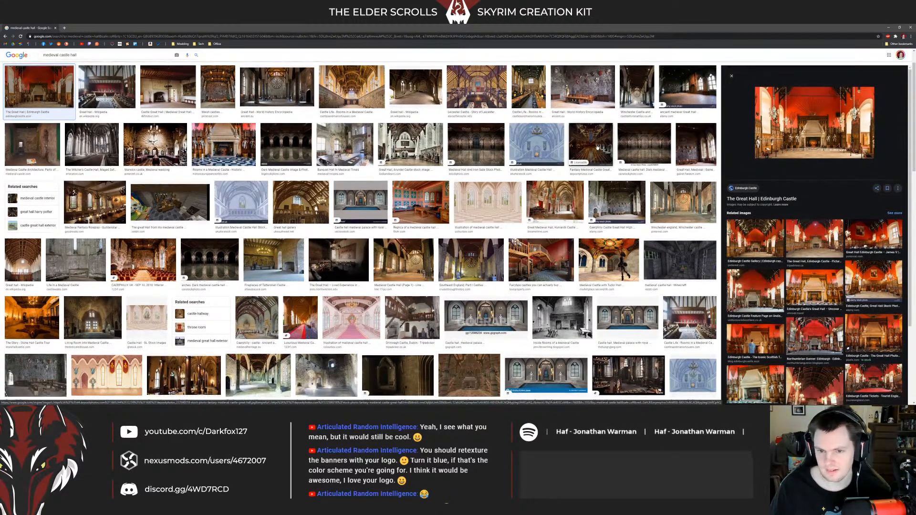
left_click(590, 143)
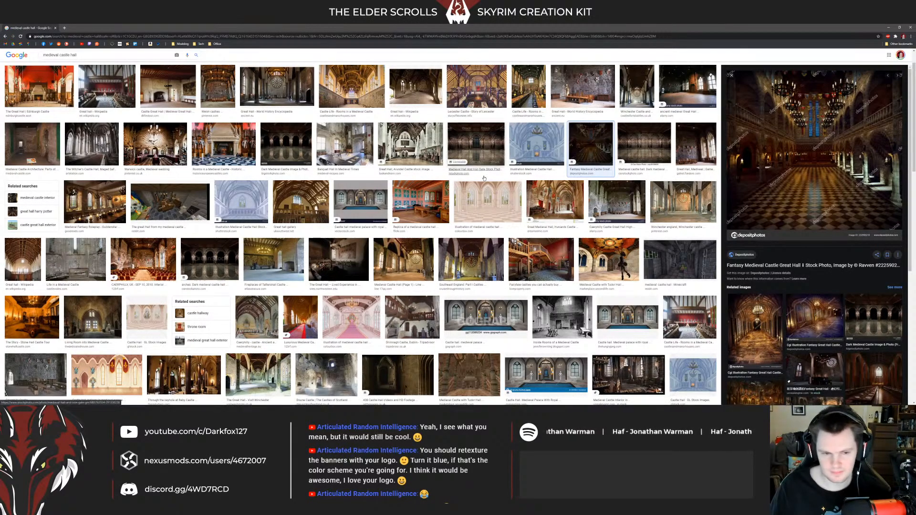
scroll(365, 197, "down", 8)
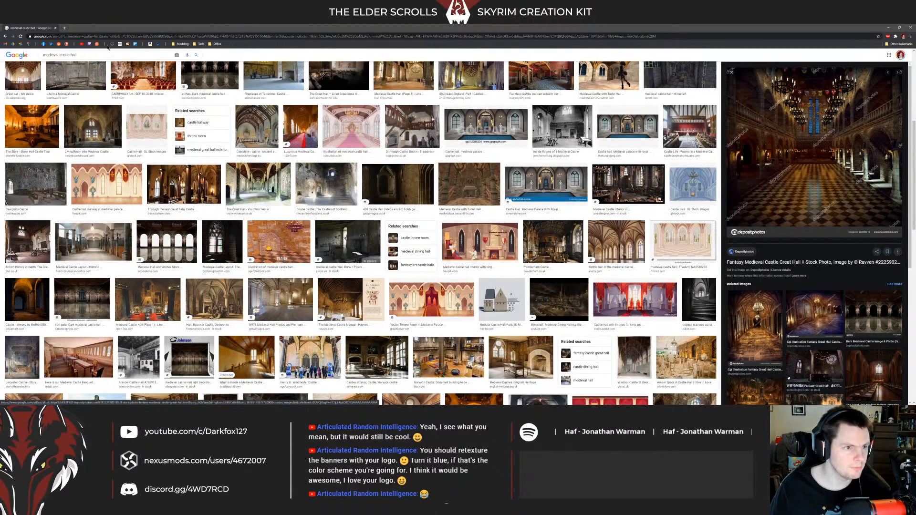
Step: Return to the Creation Kit, duplicate the newest banner and post, and move the copies beneath the ledge two panels further left
key("alt+Tab")
middle_click_drag(535, 165, 588, 188, "shift")
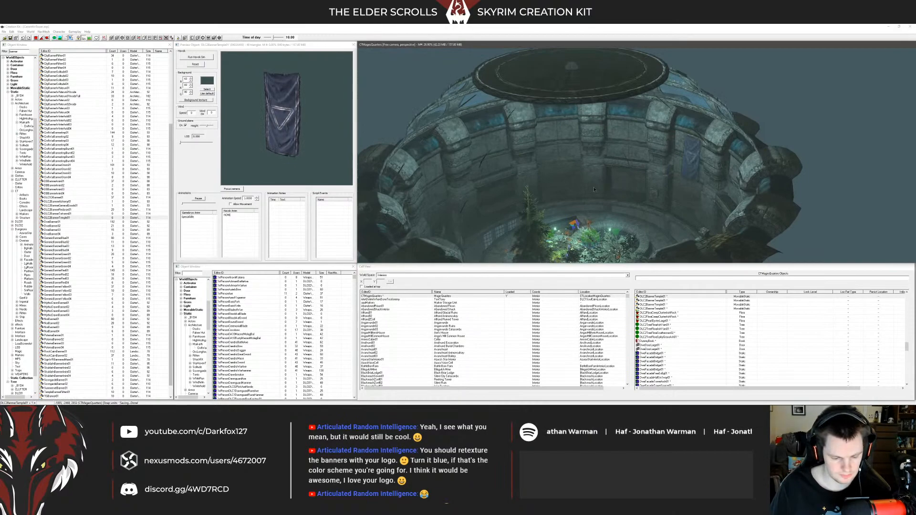
key("ctrl+d")
middle_click_drag(424, 93, 509, 114, "shift")
scroll(496, 118, "up", 5)
scroll(501, 115, "up", 3)
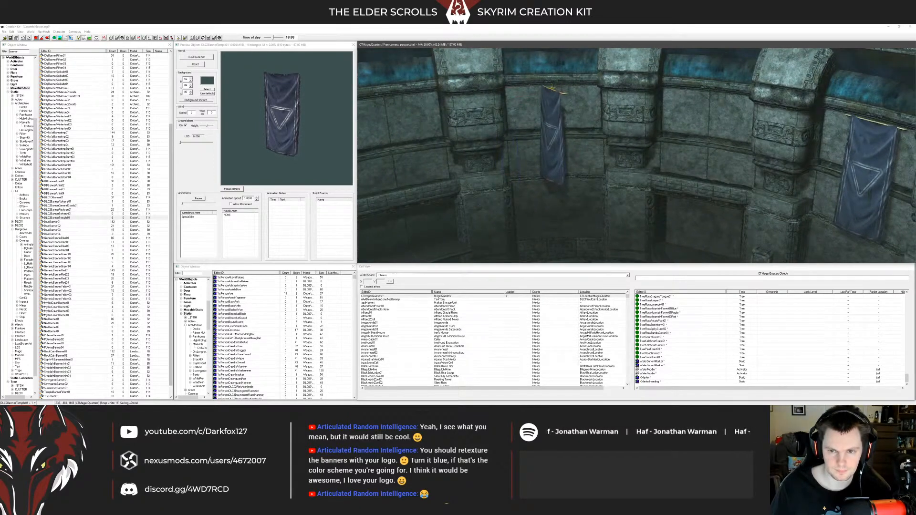
right_click_drag(509, 114, 553, 114)
middle_click_drag(540, 115, 550, 113)
scroll(550, 113, "up", 6)
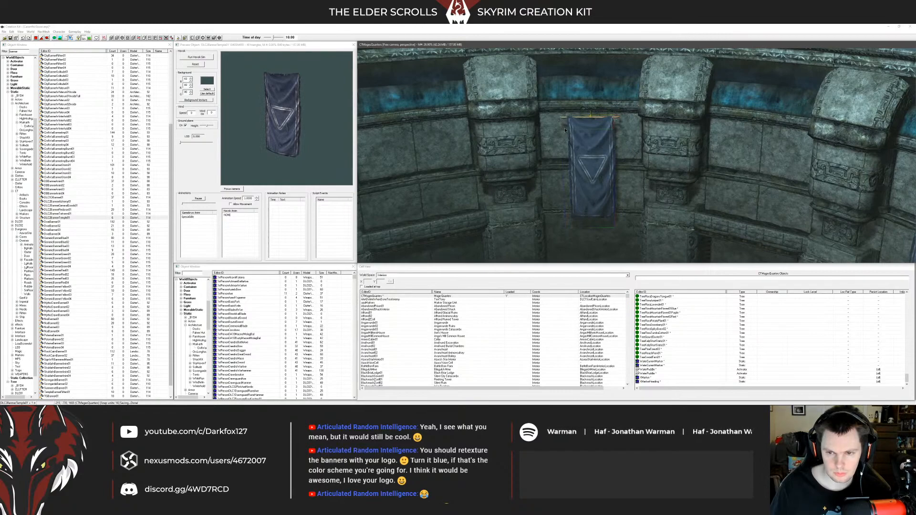
middle_click_drag(657, 145, 649, 189, "shift")
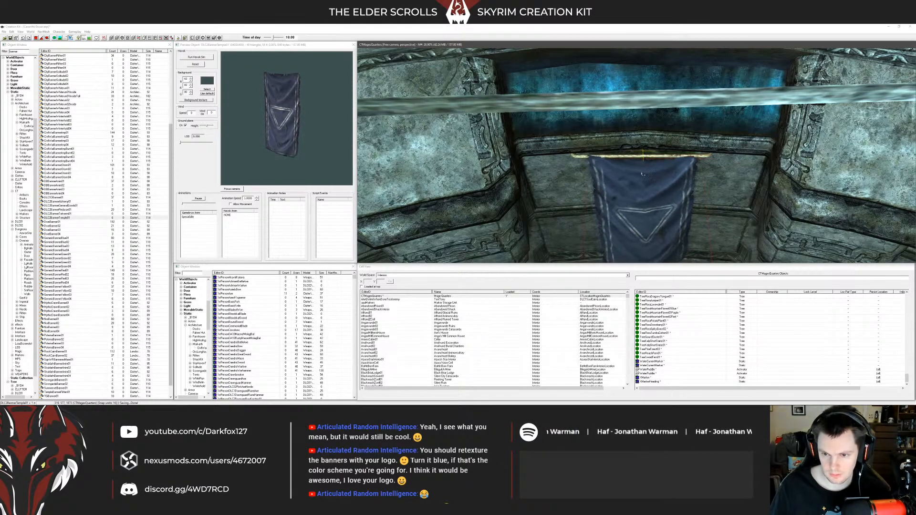
Step: Set the Z rotation of the newly placed banner and its post through their reference properties so they face the room
left_click(642, 168)
middle_click_drag(642, 168, 638, 154, "shift")
double_click(632, 171)
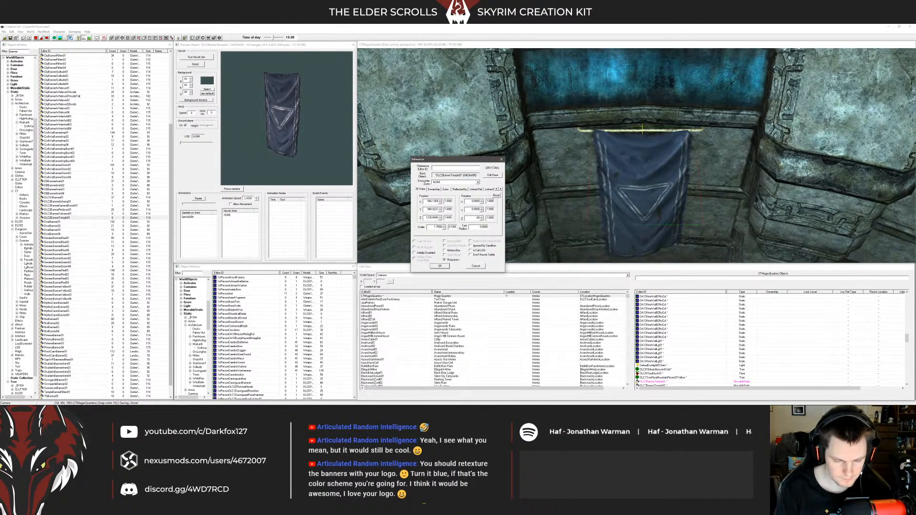
key("Return")
double_click(643, 129)
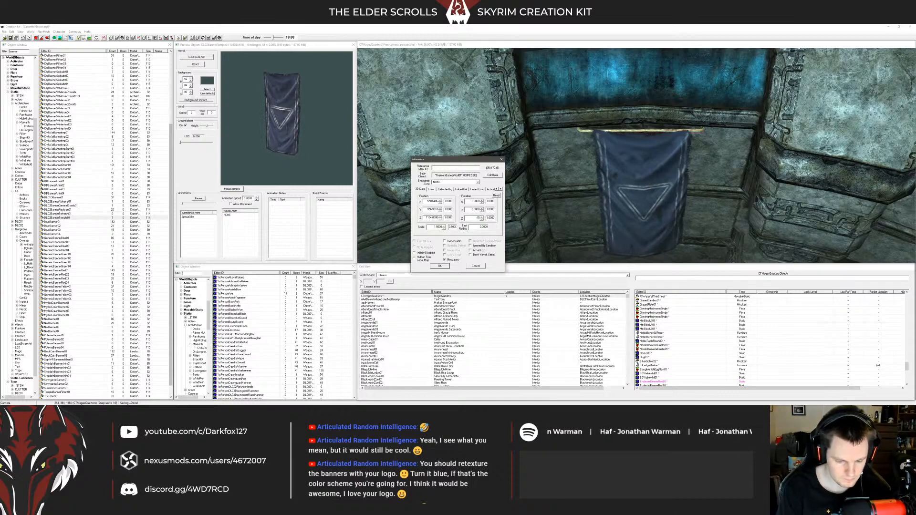
key("Return")
Step: Select the rotated banner together with its post, duplicate both, and move the copies beneath the ledge of another panel further left
middle_click_drag(643, 174, 617, 128)
left_click(641, 194, "ctrl")
key("1")
key("1")
scroll(630, 183, "up", 4)
key("1")
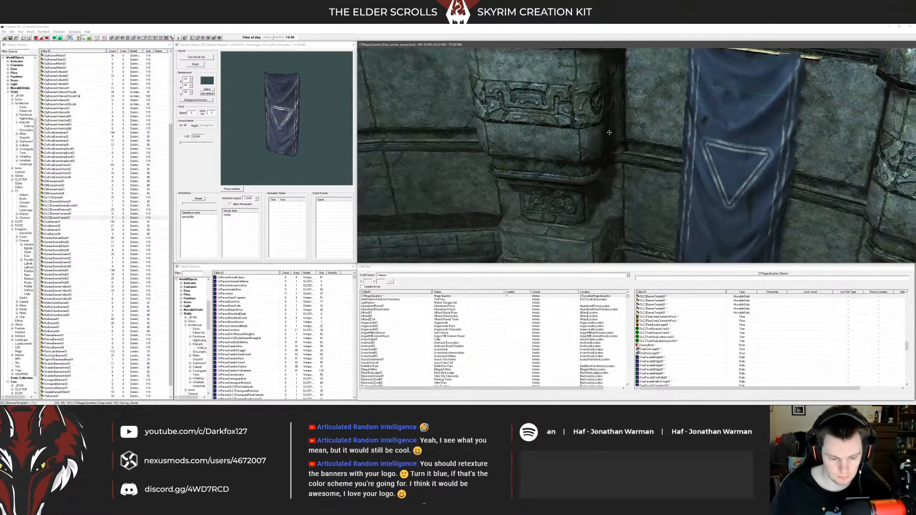
key("ctrl+d")
left_click_drag(907, 143, 516, 130)
middle_click_drag(516, 129, 591, 230, "shift")
scroll(591, 204, "up", 5)
scroll(591, 200, "up", 3)
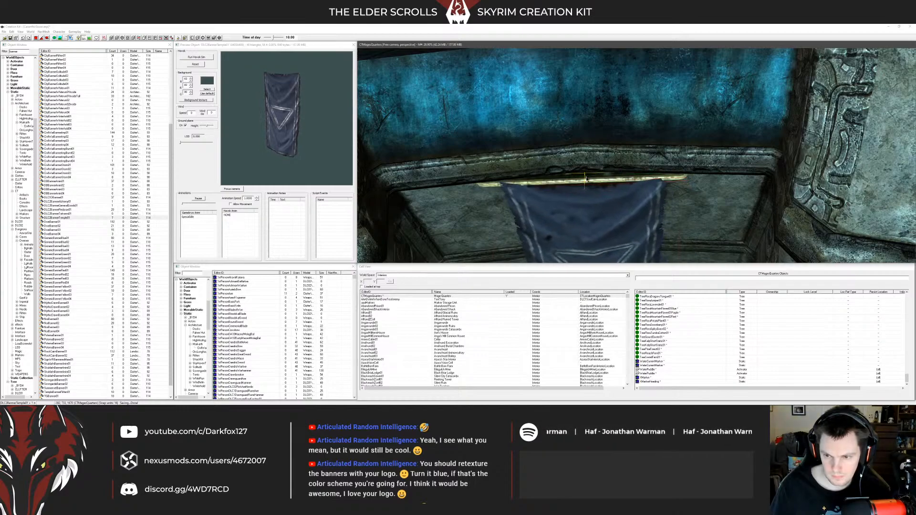
Step: Adjust the Z rotation of the newest banner and its post beneath the ledge so both line up with their wall panel
left_click(582, 184)
double_click(591, 182)
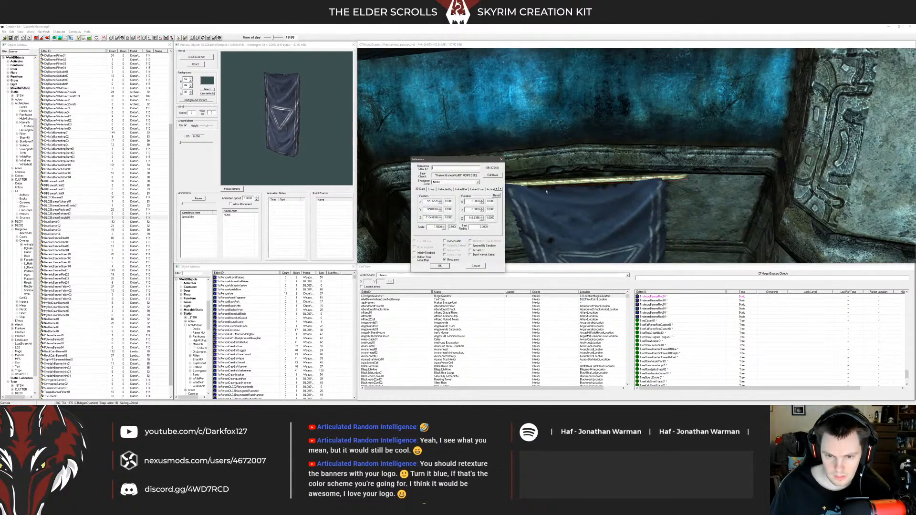
key("Return")
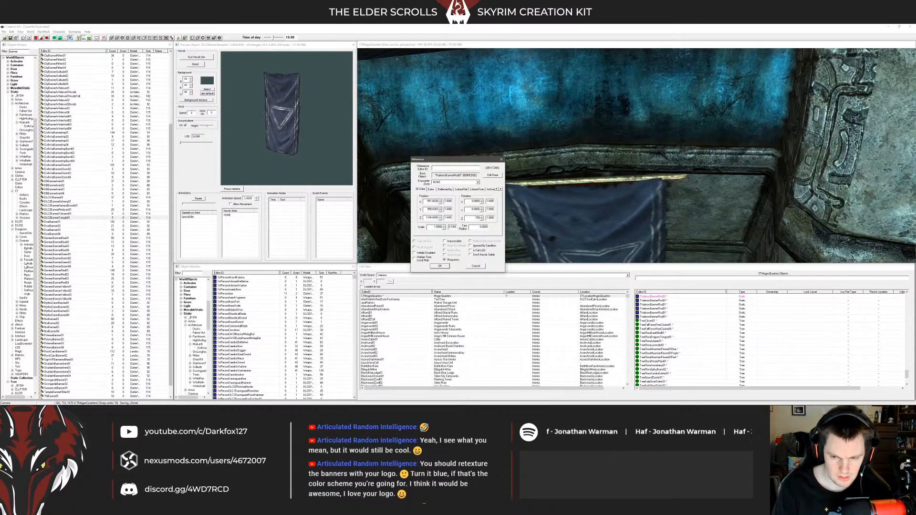
double_click(486, 262)
left_click(475, 266)
middle_click_drag(496, 248, 496, 200)
double_click(507, 208)
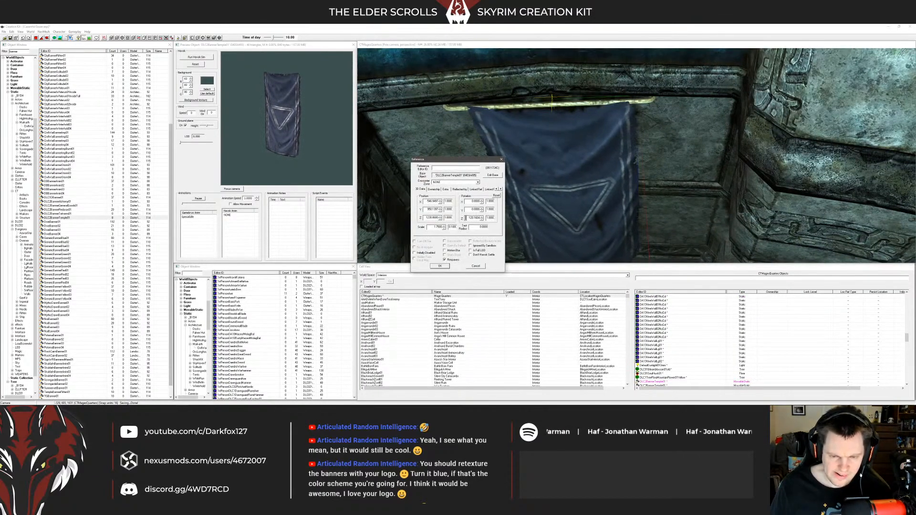
key("Return")
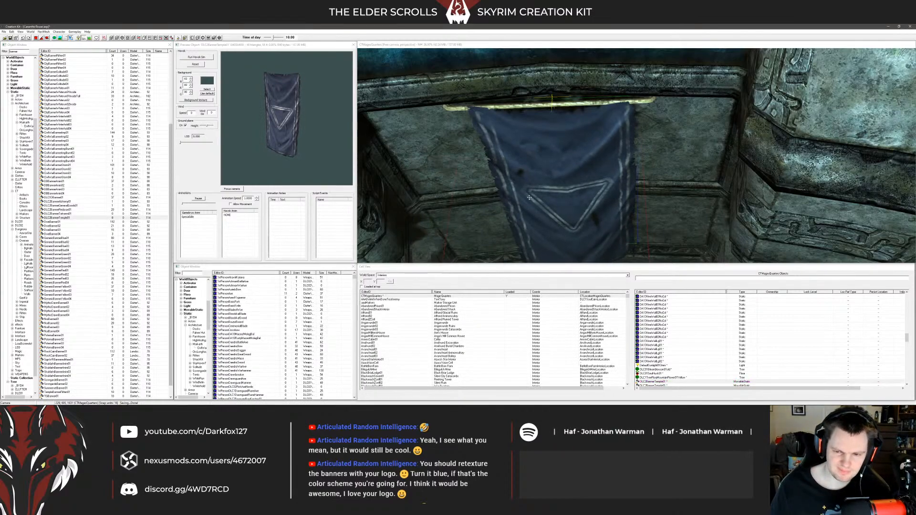
Step: Clear the banner filter from the object list, show all objects in the Tree category, and preview a Blackreach bush
middle_click_drag(520, 205, 541, 199, "shift")
middle_click_drag(573, 127, 601, 177, "shift")
scroll(606, 176, "up", 6)
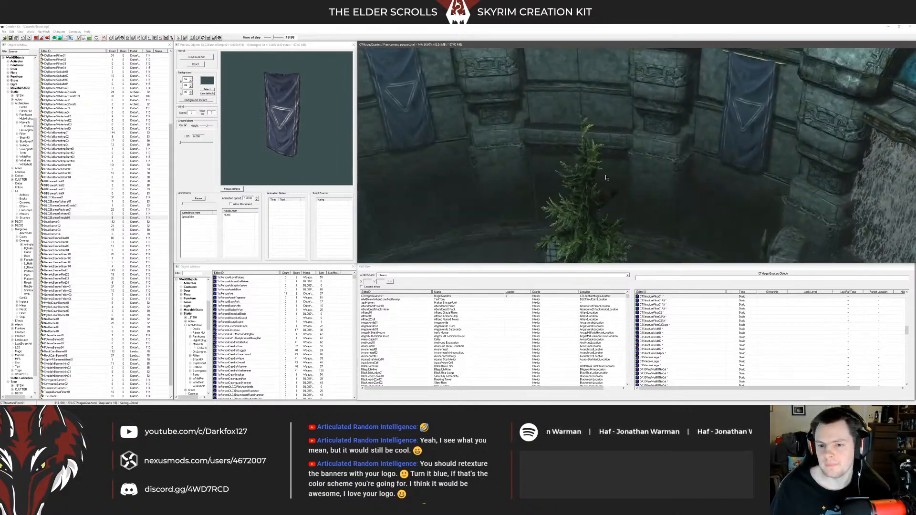
middle_click_drag(608, 172, 636, 168, "shift")
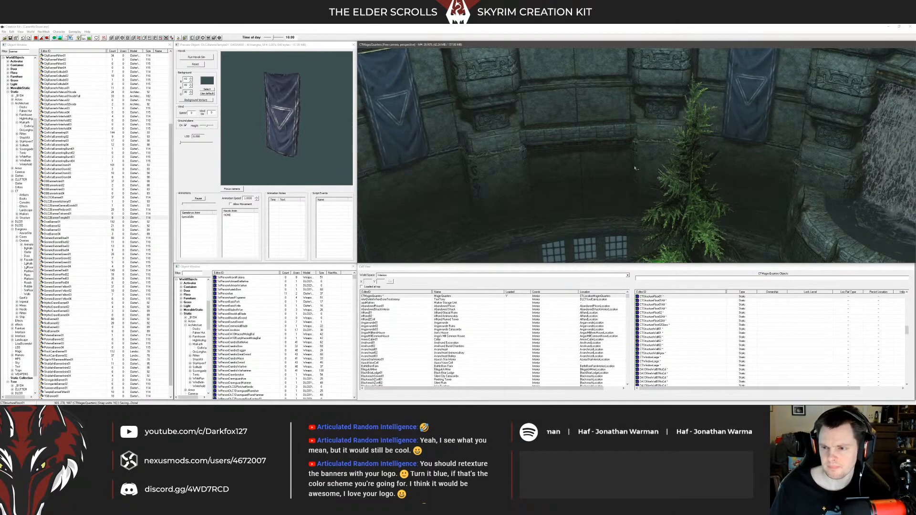
mouse_move(634, 168)
middle_mouse_down()
mouse_move(619, 138)
mouse_move(616, 148)
mouse_move(587, 149)
mouse_move(618, 168)
middle_mouse_up()
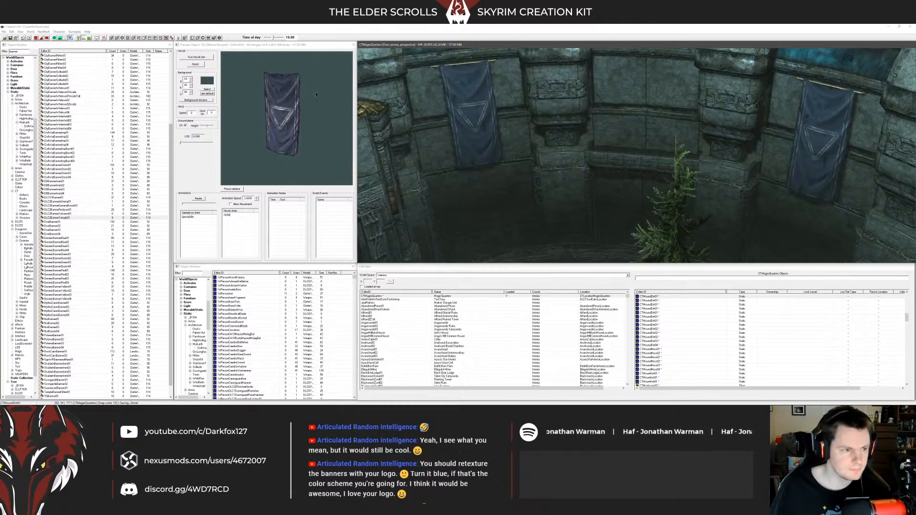
double_click(14, 51)
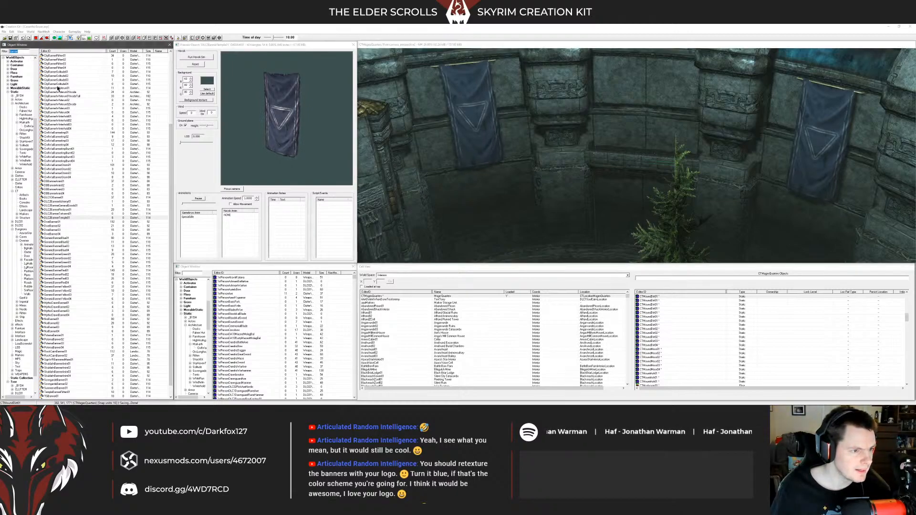
left_click(19, 51)
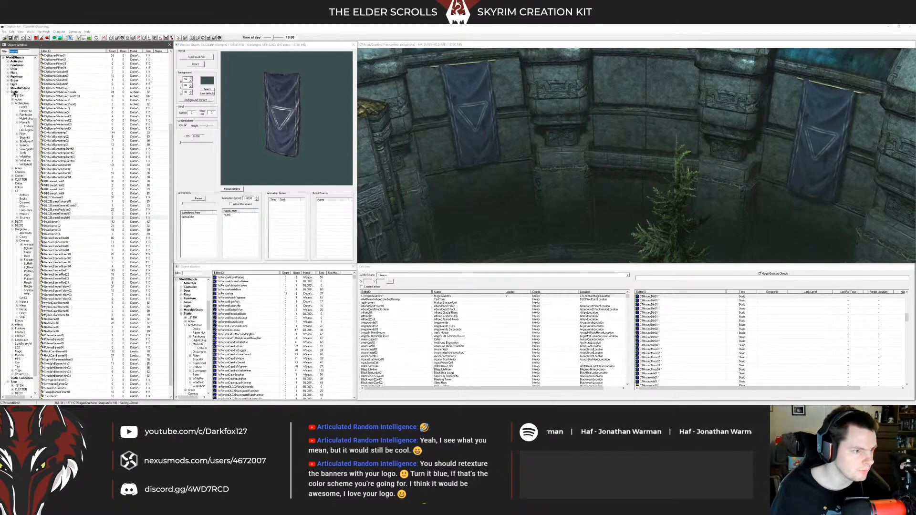
scroll(18, 190, "down", 2)
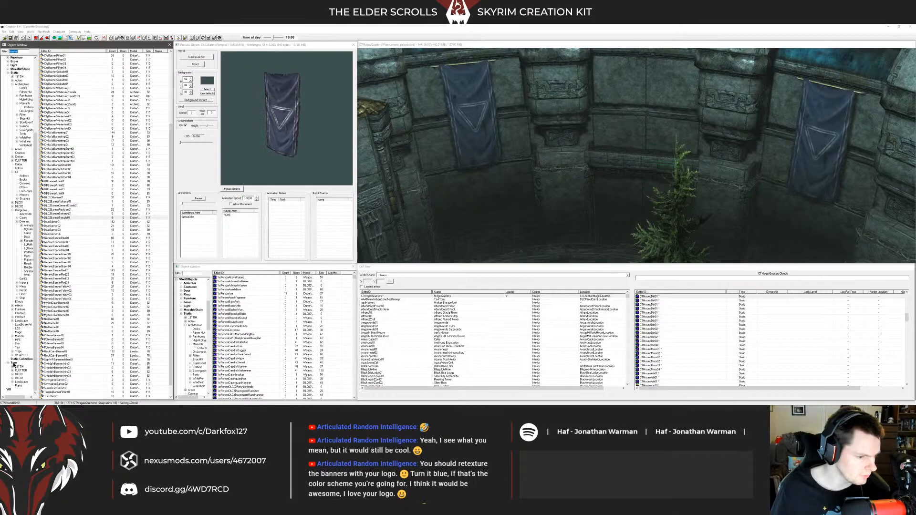
left_click(20, 360)
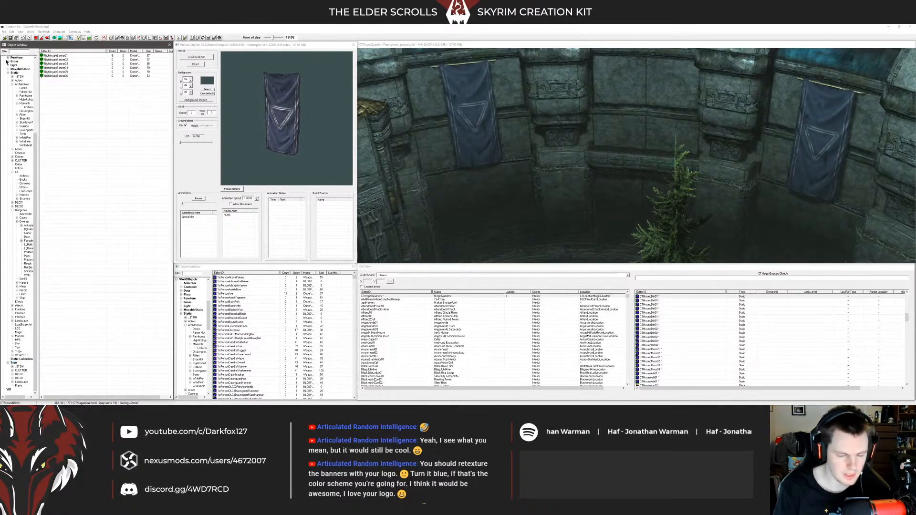
right_click(66, 56)
left_click(82, 81)
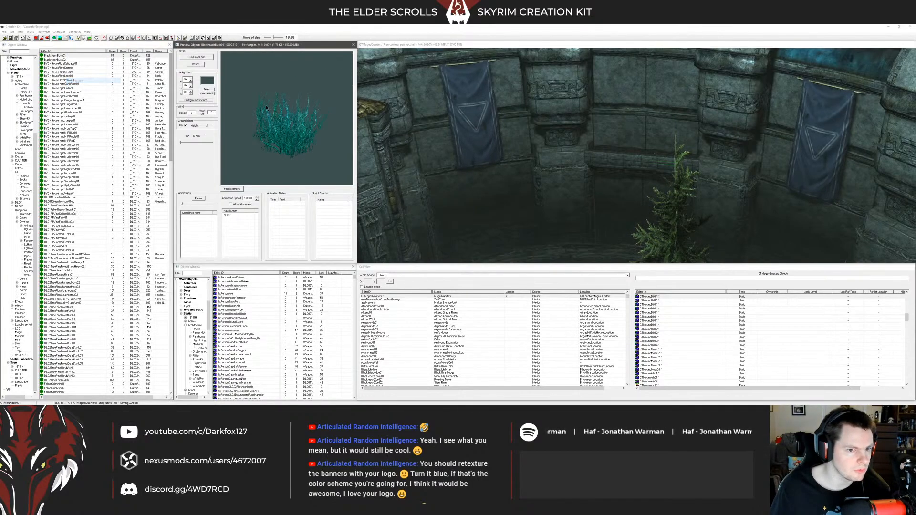
Step: Preview the plants of the Tree category one after another, from the Blackreach bushes down to the fall forest fern clusters
left_click(71, 60)
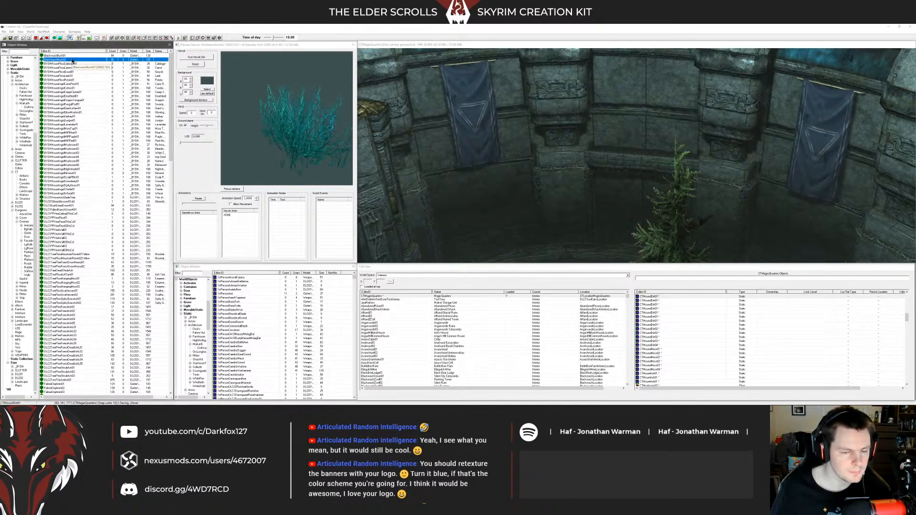
key("Down")
key("Return")
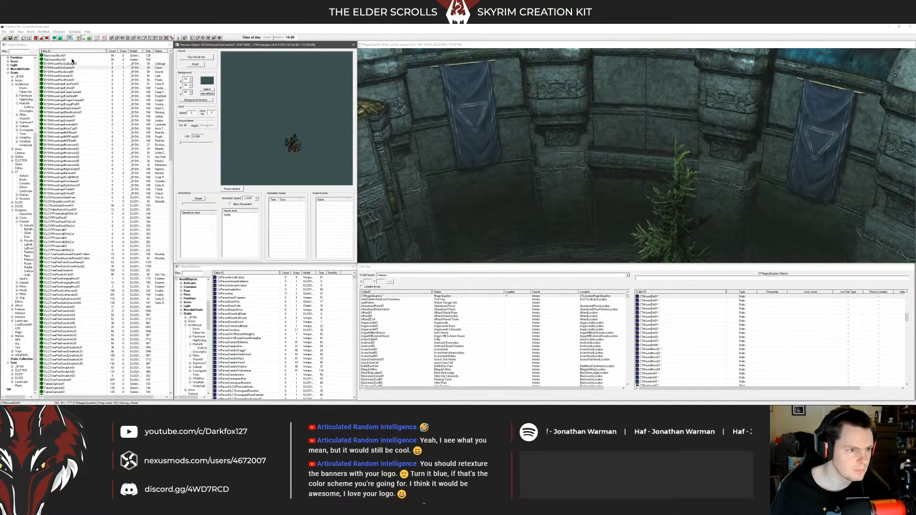
left_click(82, 76)
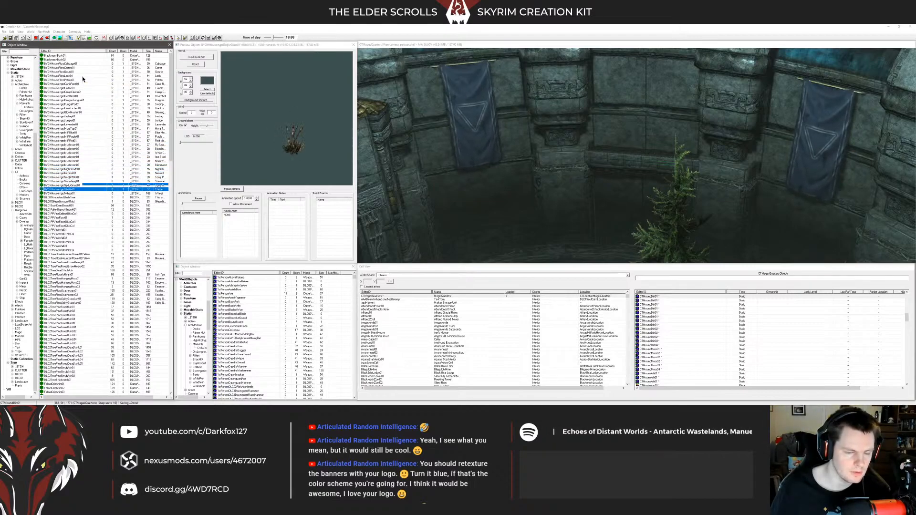
key("Up")
key("Up")
key("Down")
key("Down")
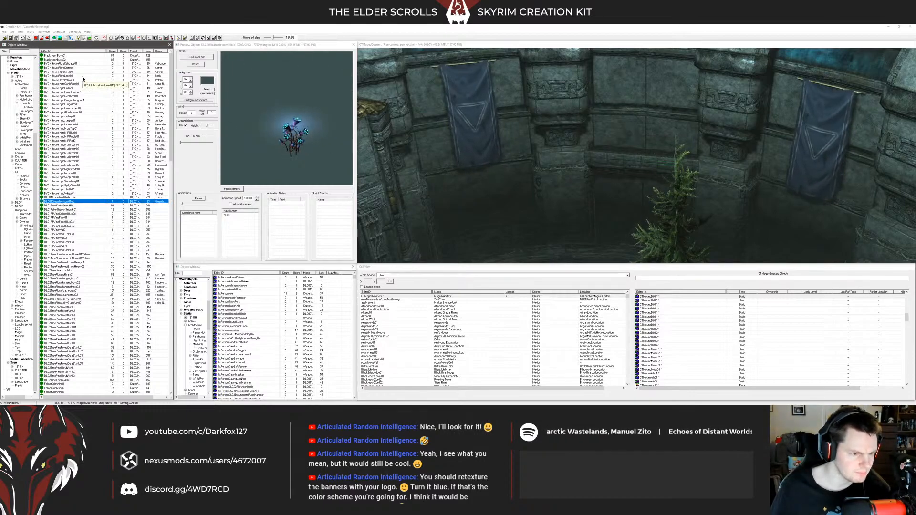
key("Down")
key("Down")
key("Down")
key("Down")
key("Down")
key("Down")
key("Down")
key("Down")
key("Down")
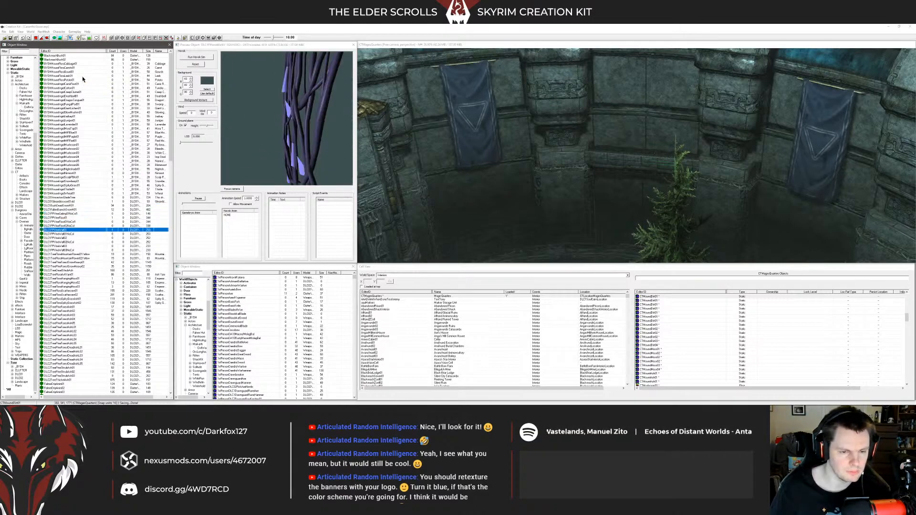
key("Down")
key("Down")
key("Down")
key("Down")
key("Down")
key("Down")
key("Down")
key("Down")
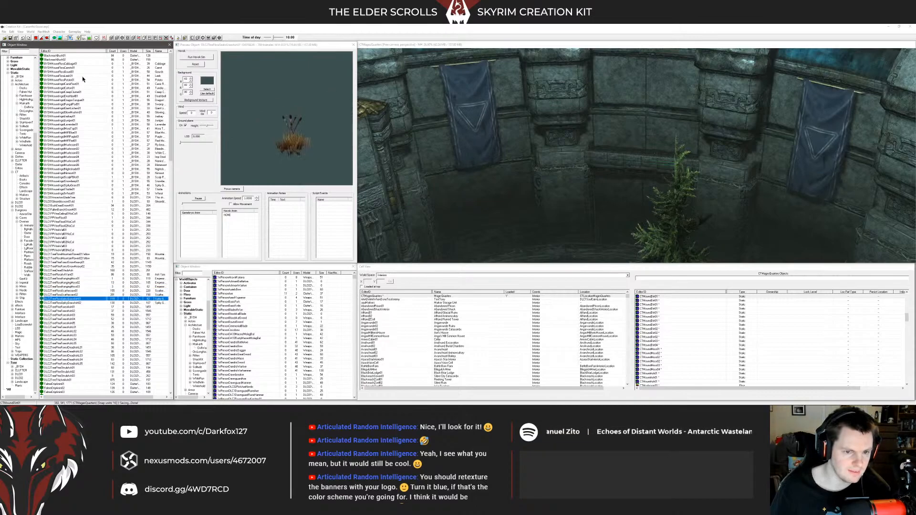
key("Down")
key("Down")
key("Down")
key("Down")
key("Down")
key("Down")
key("Down")
key("Down")
key("Down")
key("Down")
key("Down")
key("Down")
key("Down")
key("Down")
key("Down")
key("Down")
key("Down")
key("Down")
key("Down")
key("Down")
key("Down")
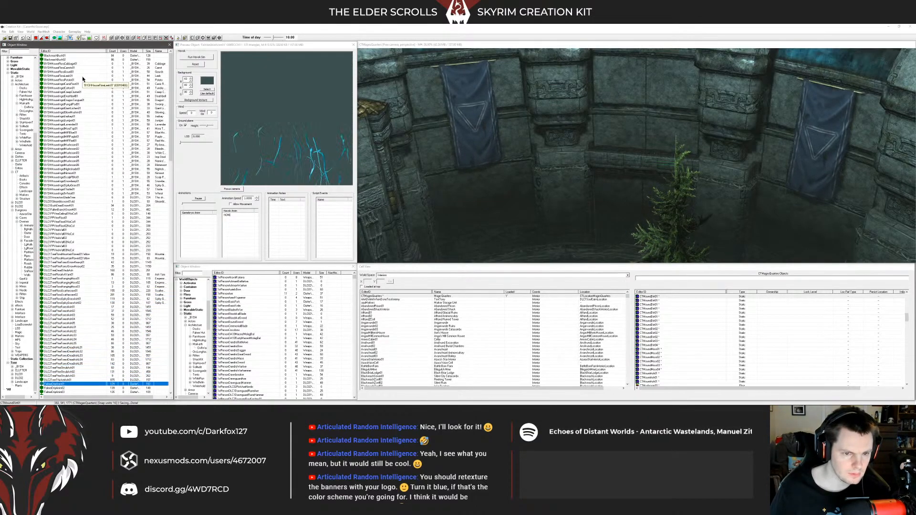
key("Down")
key("Down")
key("Down")
key("Down")
key("Down")
key("Down")
key("Down")
key("Down")
key("Down")
key("Down")
key("Down")
key("Down")
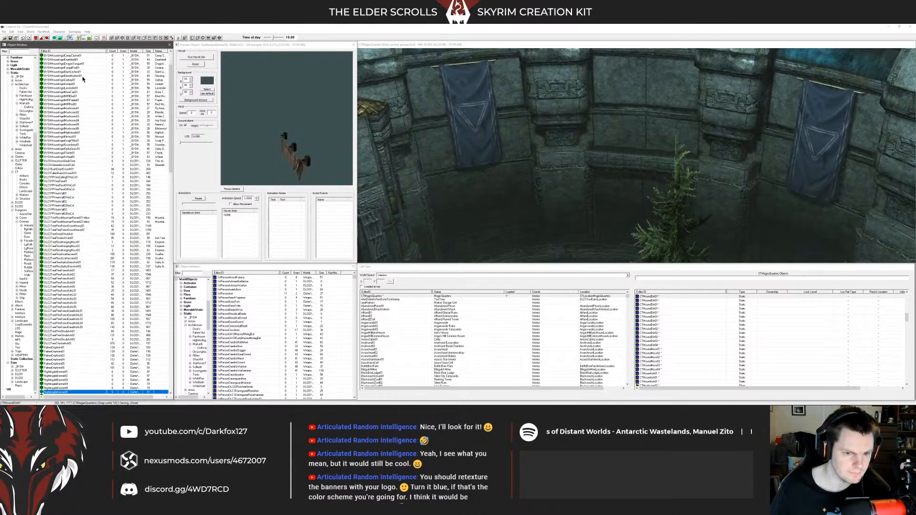
key("Down")
key("Down")
key("Down")
key("Down")
key("Down")
key("Down")
key("Down")
key("Down")
key("Down")
key("Down")
key("Down")
key("Down")
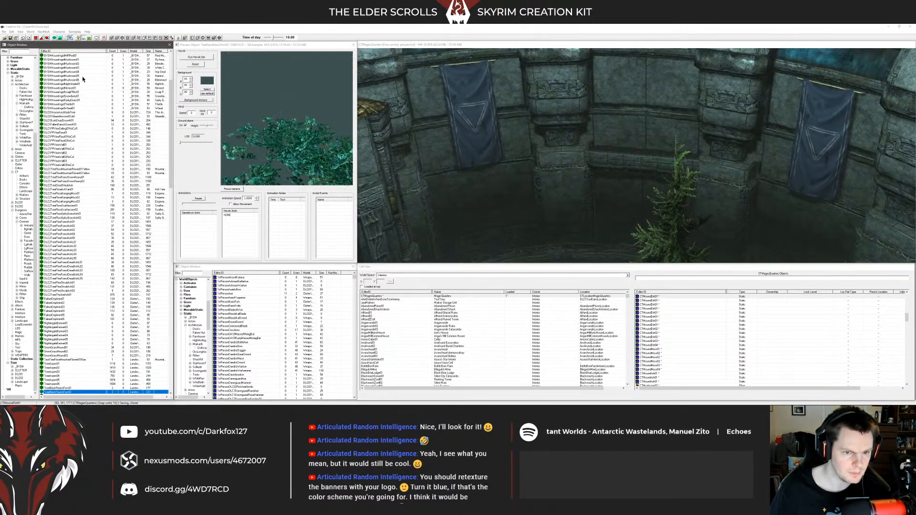
key("Down")
key("Down")
key("Down")
key("Down")
key("Down")
key("Down")
key("Down")
key("Down")
key("Down")
key("Down")
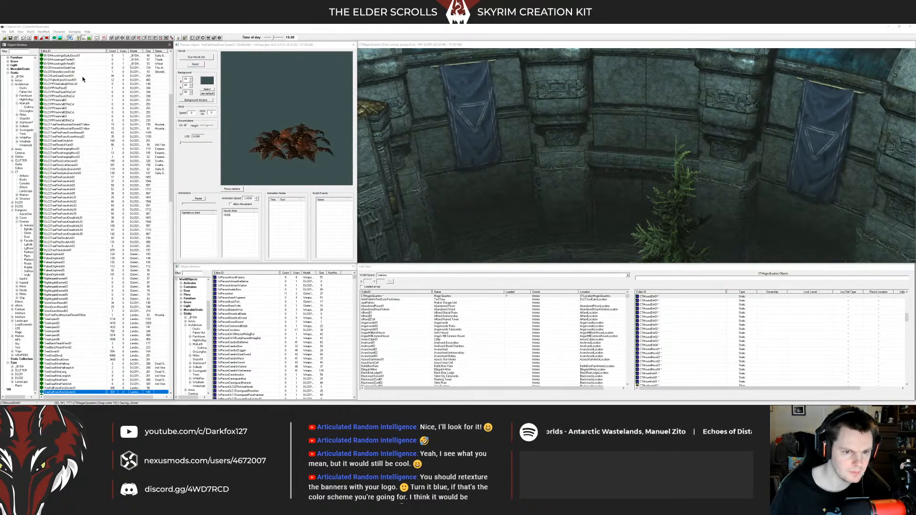
key("Up")
key("Up")
key("Down")
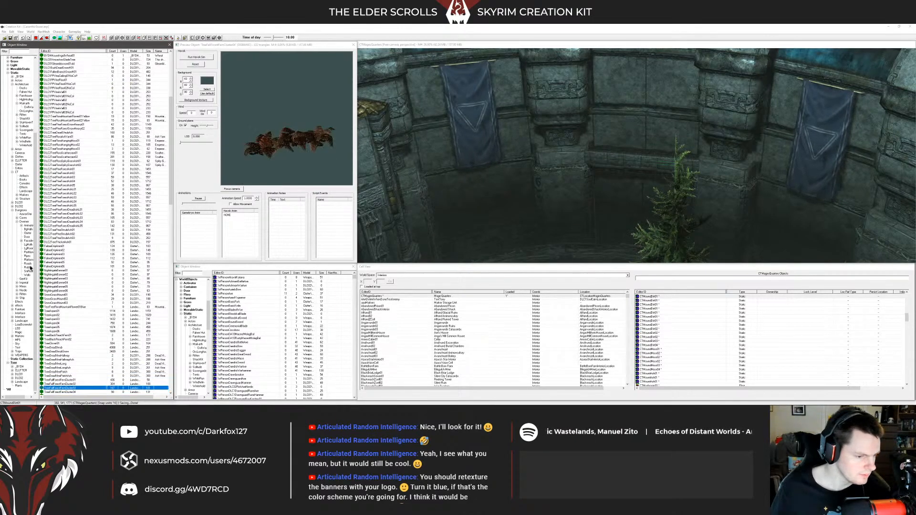
Step: Place the fall forest fern cluster in the stone planter of the wall panel between two banners
left_click(627, 152)
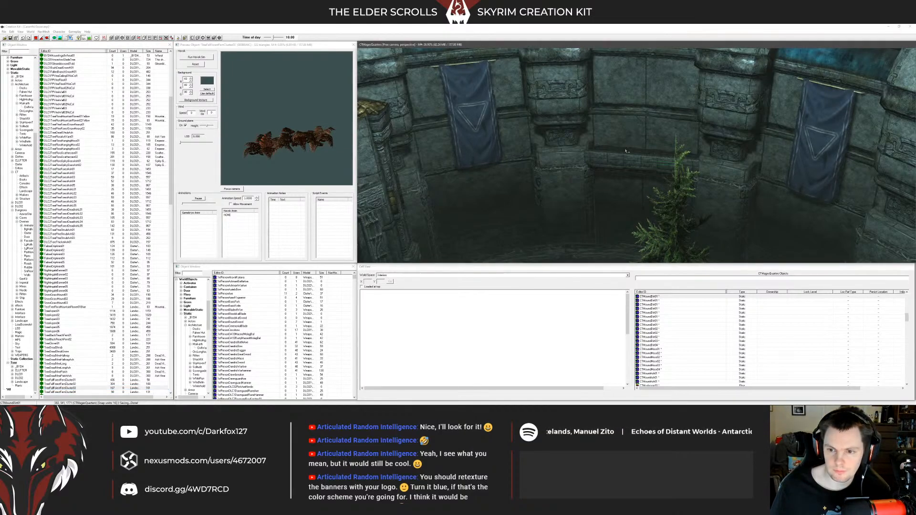
middle_click_drag(635, 147, 630, 155)
key("a")
scroll(640, 150, "up", 2)
key("a")
scroll(625, 177, "up", 3)
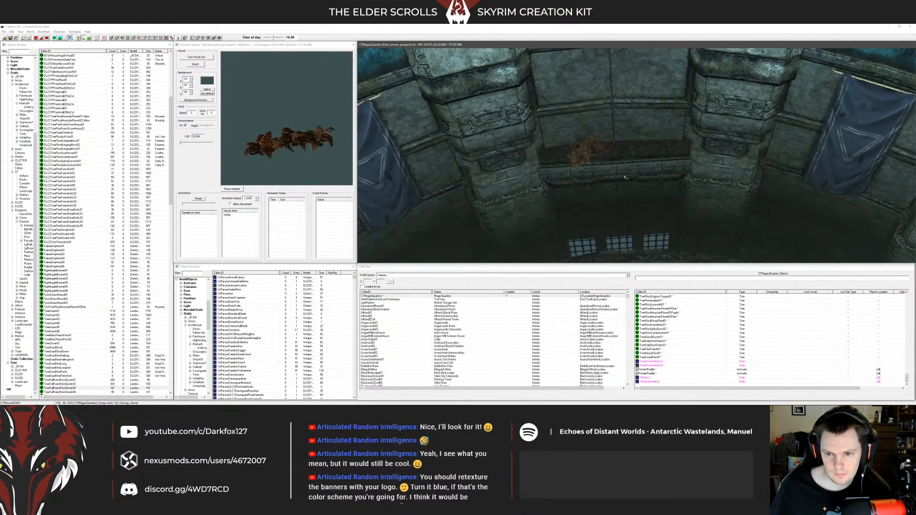
scroll(625, 177, "up", 6)
right_click_drag(617, 189, 590, 176)
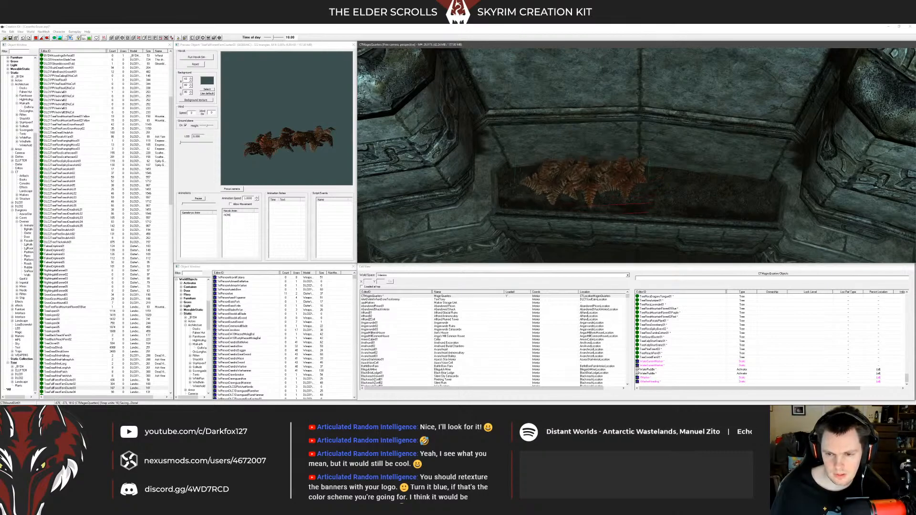
Step: Set the scale of the fern cluster in the stone planter to 1.2
left_click(596, 191)
mouse_move(595, 191)
middle_mouse_down()
mouse_move(622, 199)
mouse_move(612, 198)
middle_mouse_up()
double_click(612, 197)
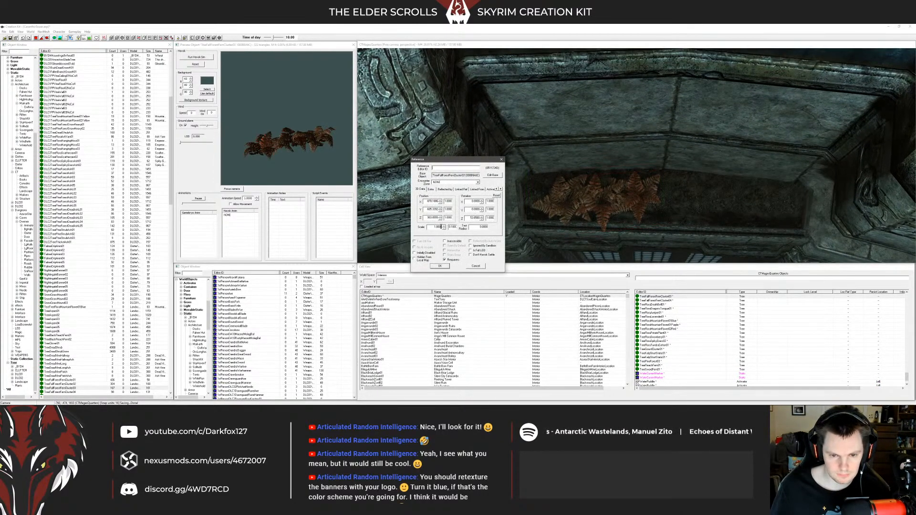
type("1.2")
key("Return")
middle_click_drag(576, 162, 603, 194, "shift")
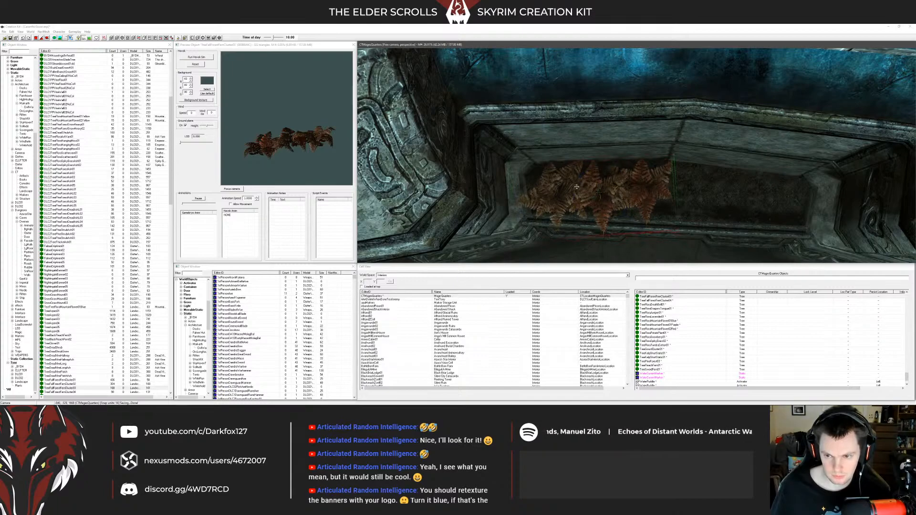
middle_click_drag(579, 189, 633, 210, "shift")
Step: Preview the remaining plants of the Tree category one after another, from the last fall forest fern cluster down to the green sword ferns
left_click(190, 169)
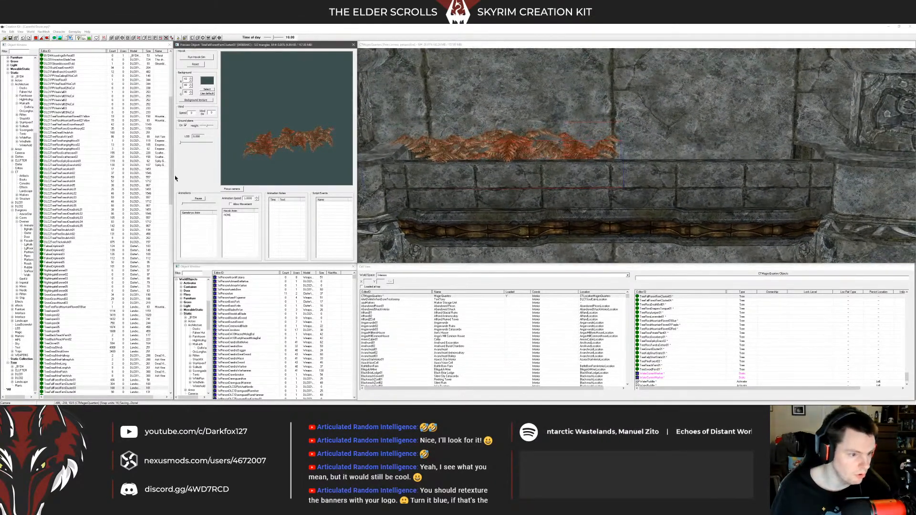
scroll(77, 322, "down", 3)
left_click(60, 356)
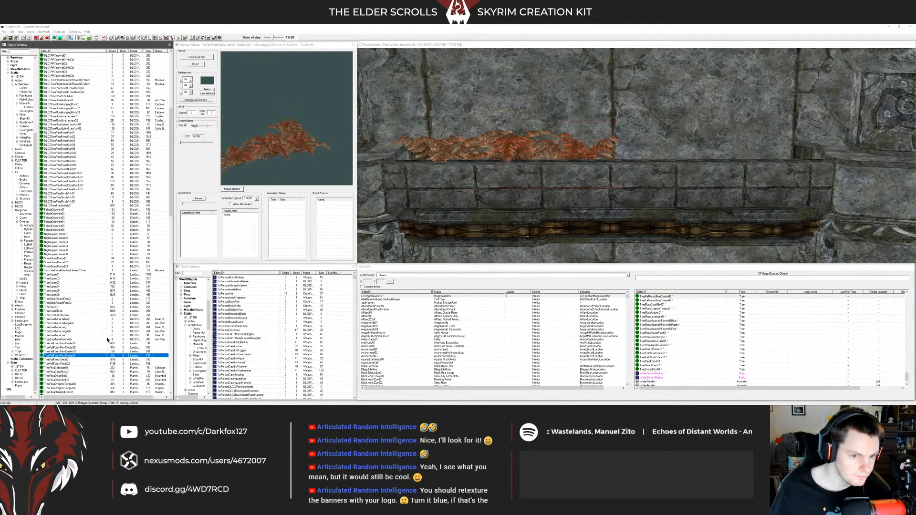
key("Down")
key("Down")
key("Down")
key("Down")
key("Down")
key("Down")
key("Down")
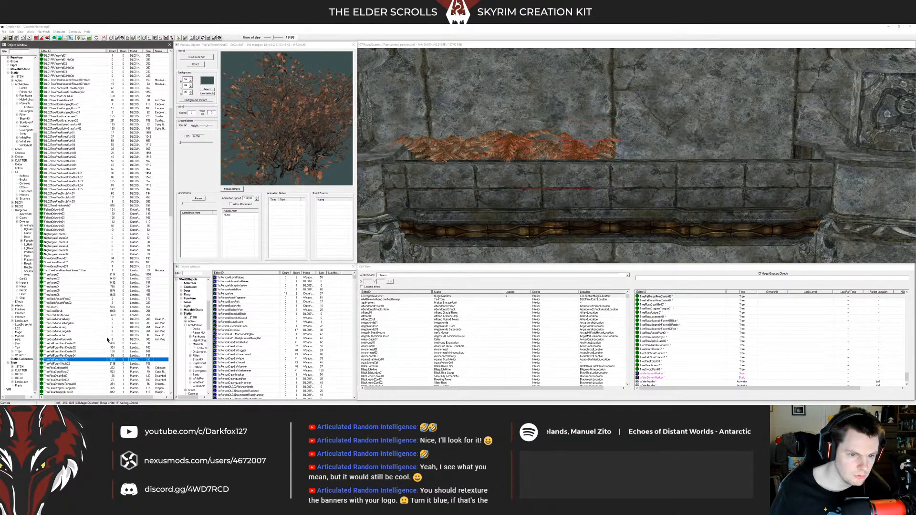
key("Down")
key("Down")
key("Down")
key("Down")
key("Down")
key("Down")
key("Down")
key("Down")
key("Down")
key("Down")
key("Down")
key("Down")
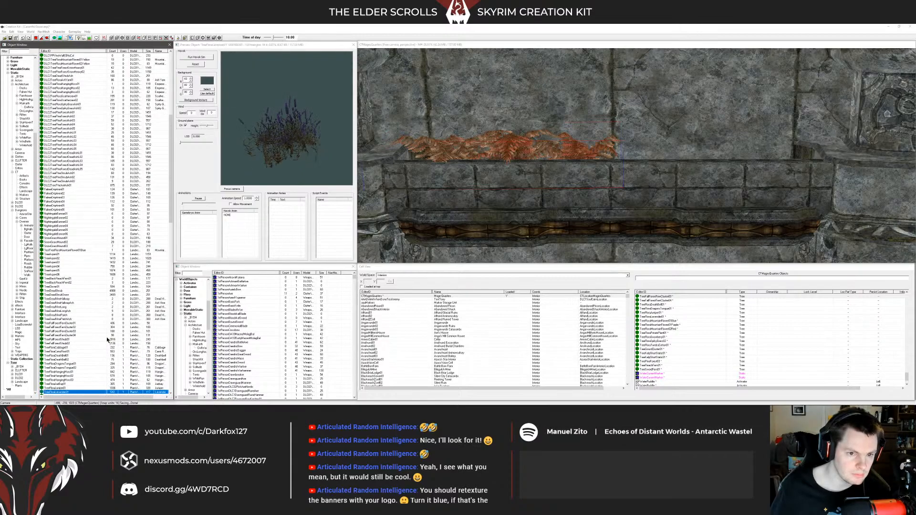
key("Down")
key("Down")
key("Down")
key("Down")
key("Down")
key("Down")
key("Down")
key("Down")
key("Down")
key("Down")
key("Down")
key("Down")
key("Down")
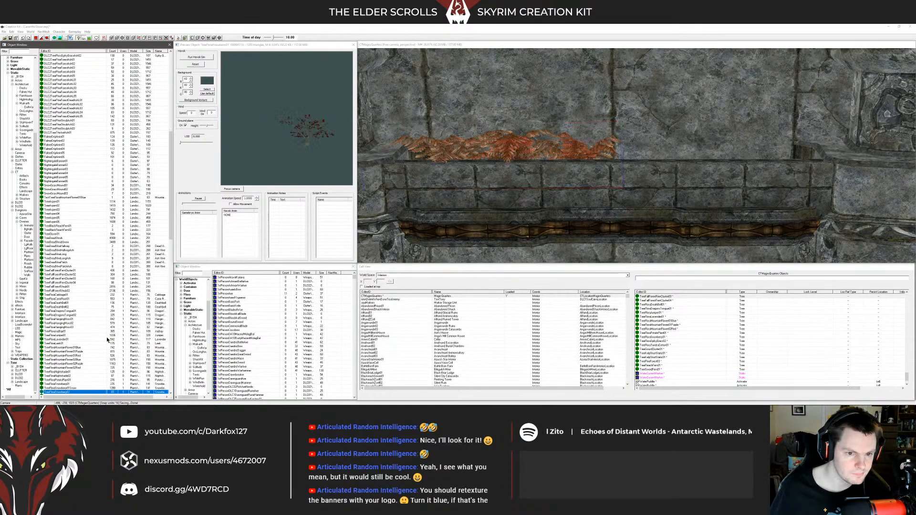
key("Down")
key("Down")
key("Down")
key("Down")
key("Down")
key("Down")
key("Down")
key("Down")
key("Down")
key("Down")
key("Down")
key("Down")
key("Down")
key("Down")
key("Down")
key("Down")
key("Down")
key("Down")
key("Down")
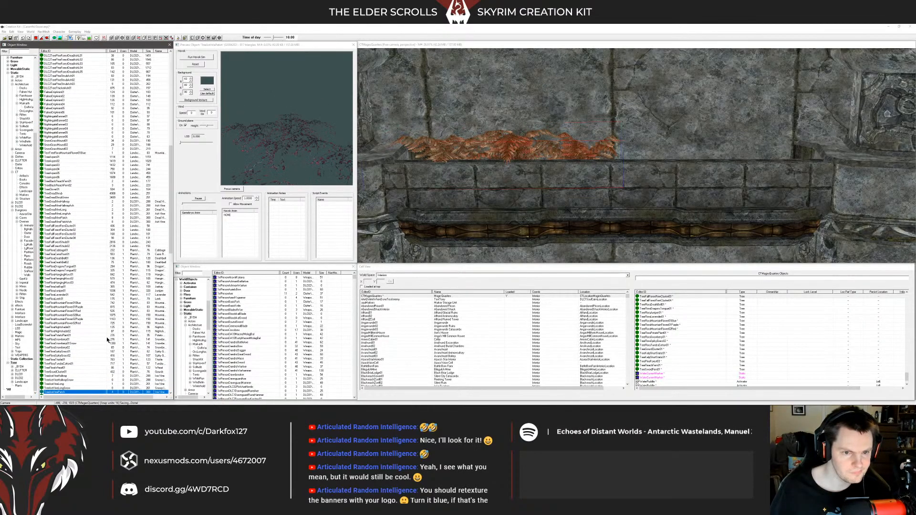
key("Down")
key("Down")
key("Down")
key("Down")
key("Down")
key("Down")
key("Down")
key("Down")
key("Down")
key("Down")
key("Down")
key("Down")
key("Down")
key("Down")
key("Down")
key("Down")
key("Down")
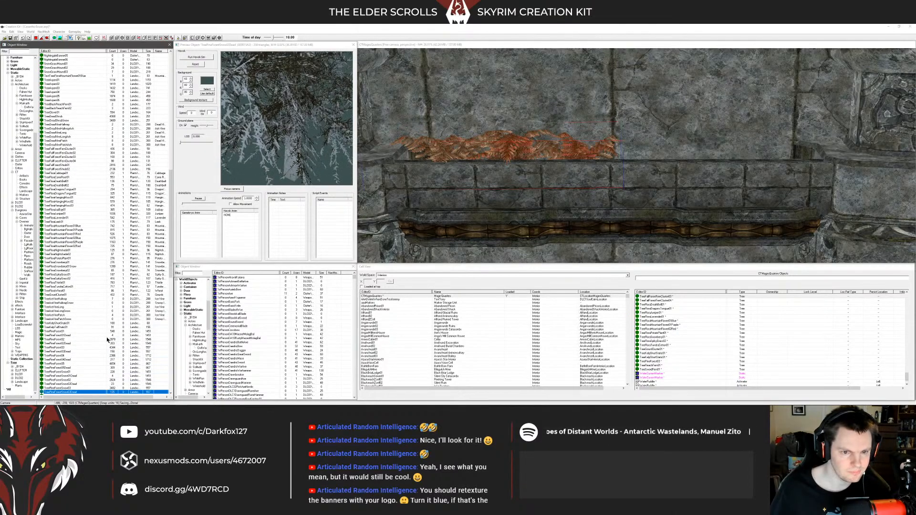
key("Down")
key("Down")
key("Down")
key("Down")
key("Down")
key("Down")
key("Down")
key("Down")
key("Down")
key("Down")
key("Down")
key("Down")
key("Down")
key("Down")
key("Down")
key("Down")
key("Down")
key("Down")
key("Down")
key("Down")
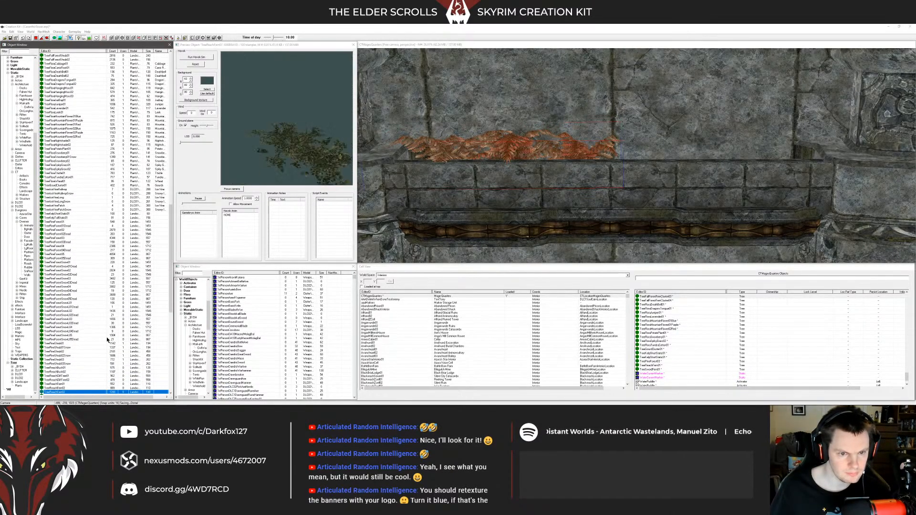
key("Down")
key("Down")
key("Down")
key("Down")
key("Down")
key("Down")
key("Down")
key("Down")
key("Down")
key("Down")
key("Down")
key("Down")
key("Down")
key("Down")
key("Down")
key("Down")
key("Down")
key("Down")
key("Down")
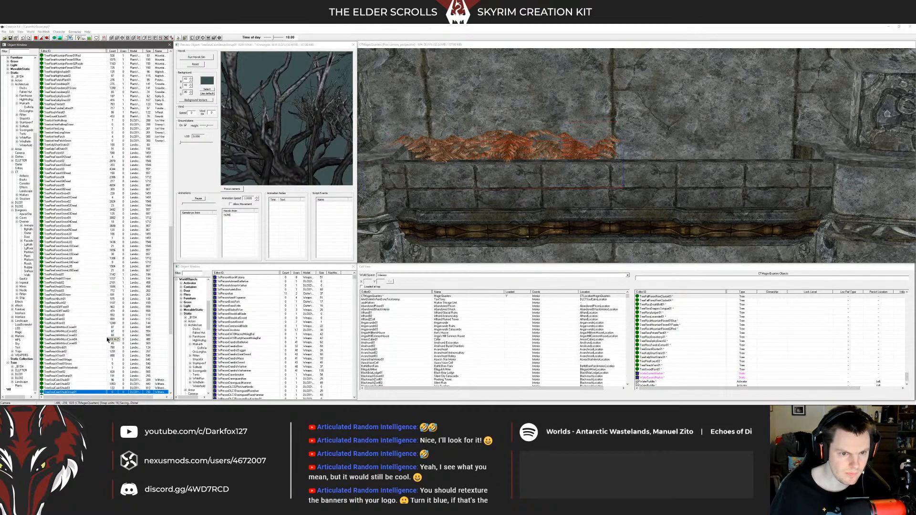
key("Down")
key("Down")
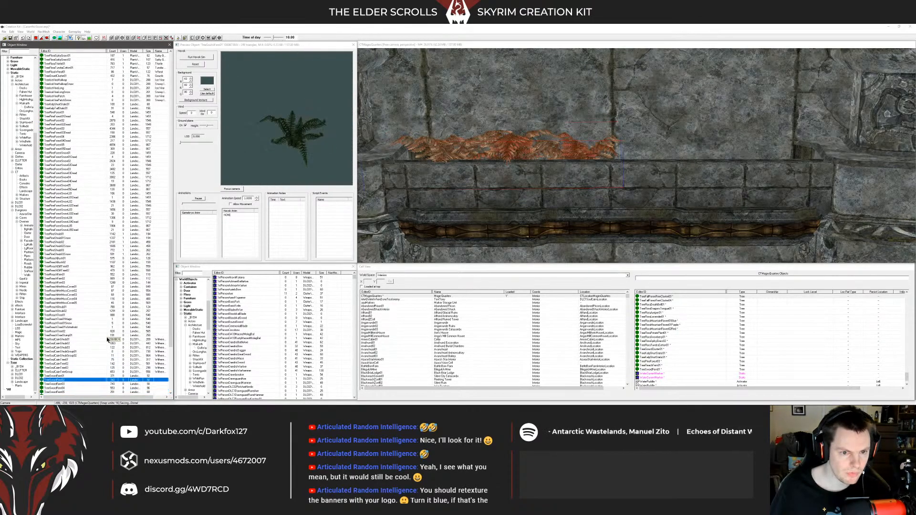
Step: Preview the green sword ferns, their clusters and the plants that follow them in the Tree category
key("Up")
key("Down")
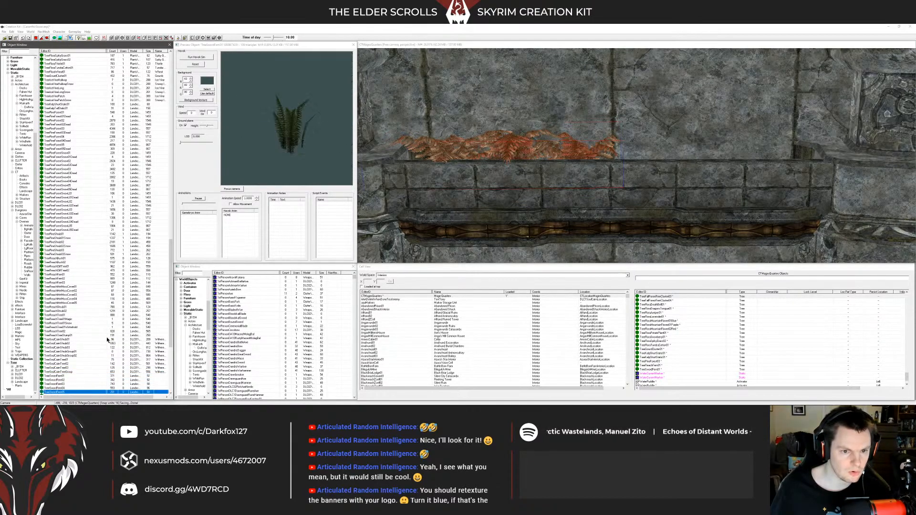
key("Down")
key("Down")
key("Down")
key("Down")
key("Down")
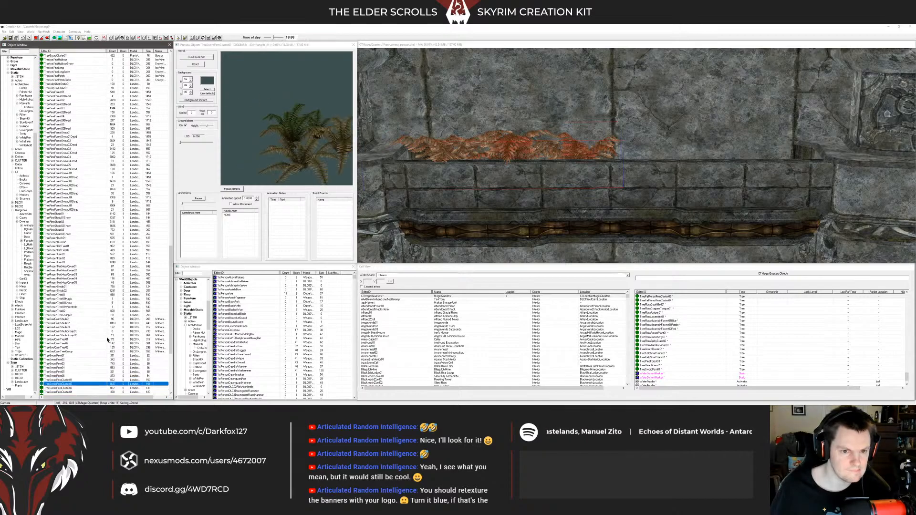
key("Down")
key("Down")
key("Down")
key("Down")
key("Down")
key("Down")
key("Down")
key("Down")
key("Down")
key("Down")
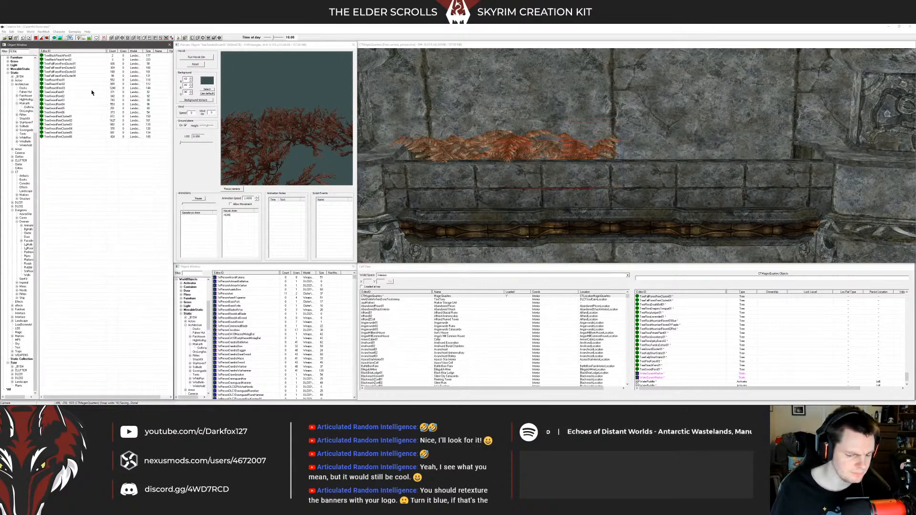
Step: Filter the Tree objects by fern and preview the listed ferns one after another, down to the green sword fern clusters
left_click(71, 57)
key("Down")
key("Down")
key("Down")
key("Down")
key("Down")
key("Down")
key("Down")
key("Down")
key("Down")
key("Down")
key("Down")
key("Down")
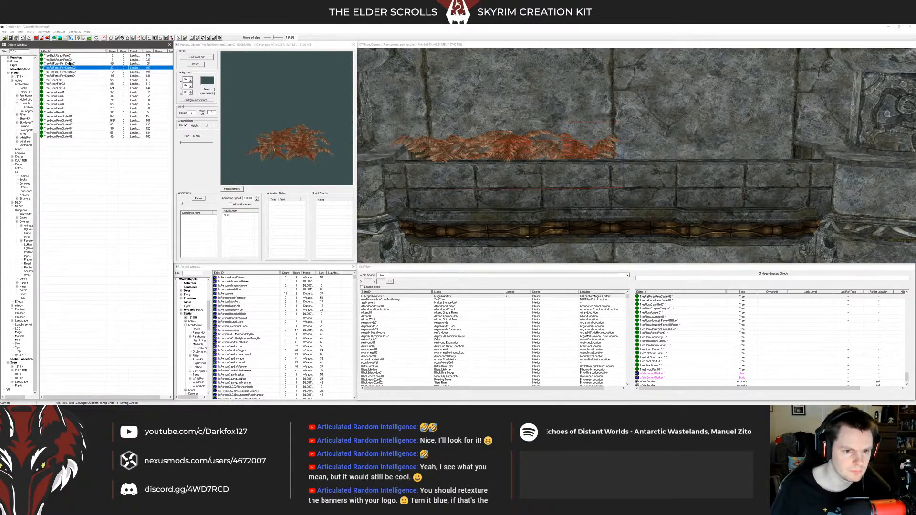
key("Down")
key("Down")
key("Down")
key("Down")
key("Down")
key("Down")
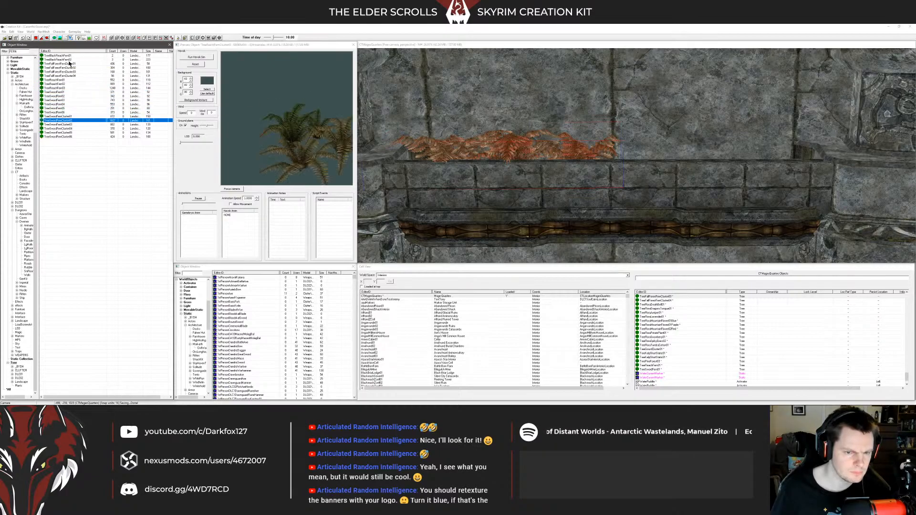
key("Down")
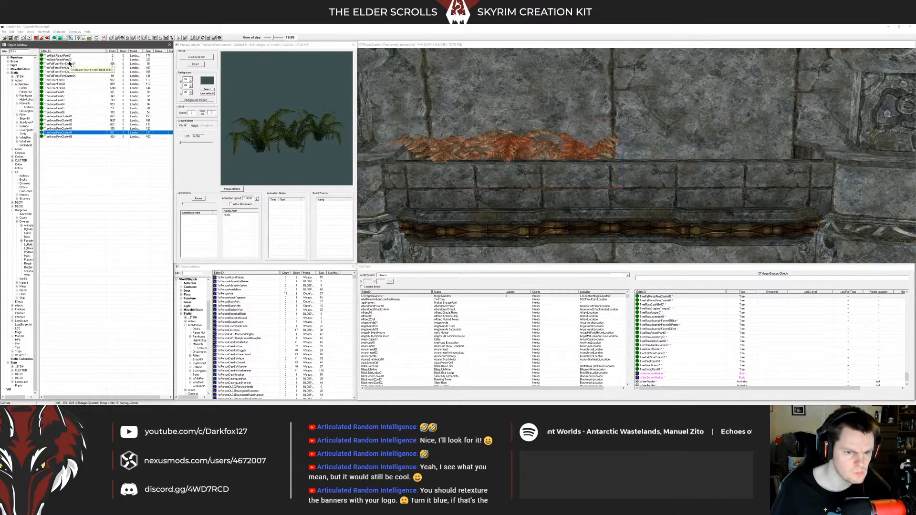
Step: Place the green sword fern cluster with three plants in the stone planter beside the fall forest ferns
left_click_drag(58, 132, 560, 153)
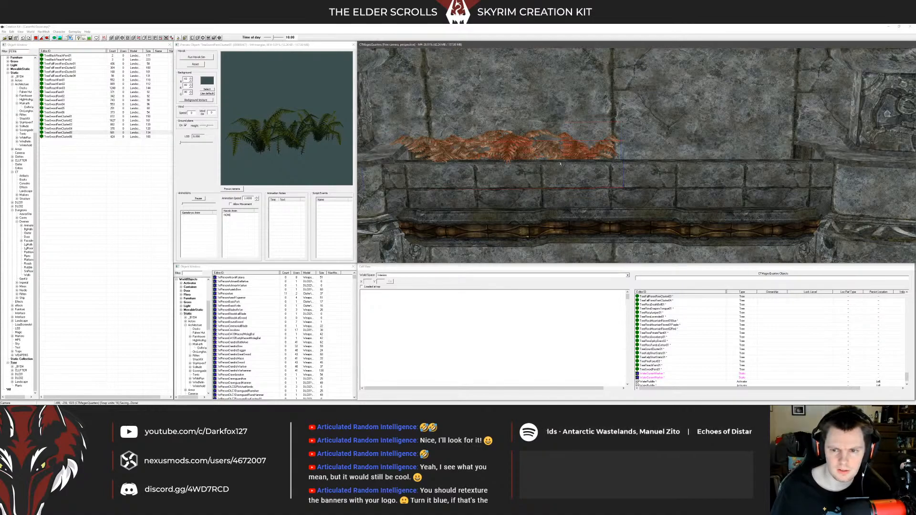
middle_click_drag(559, 153, 588, 197, "shift")
right_click_drag(588, 197, 610, 195)
middle_click_drag(609, 196, 607, 152, "shift")
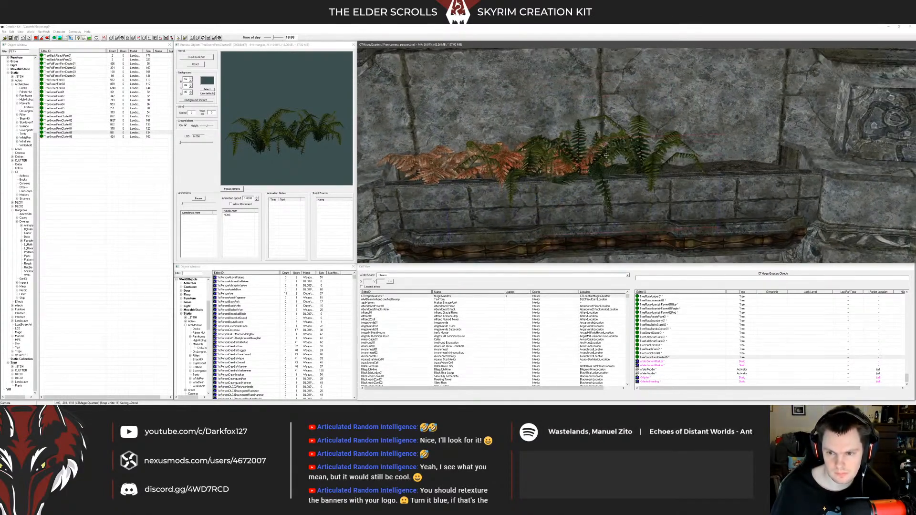
left_click_drag(607, 151, 605, 138)
Step: Arrange the green sword ferns in the middle of the planter, with fall forest fern clusters filling it toward both ends
middle_click_drag(605, 153, 515, 149, "shift")
left_click_drag(499, 155, 486, 150)
middle_click_drag(650, 175, 559, 229, "shift")
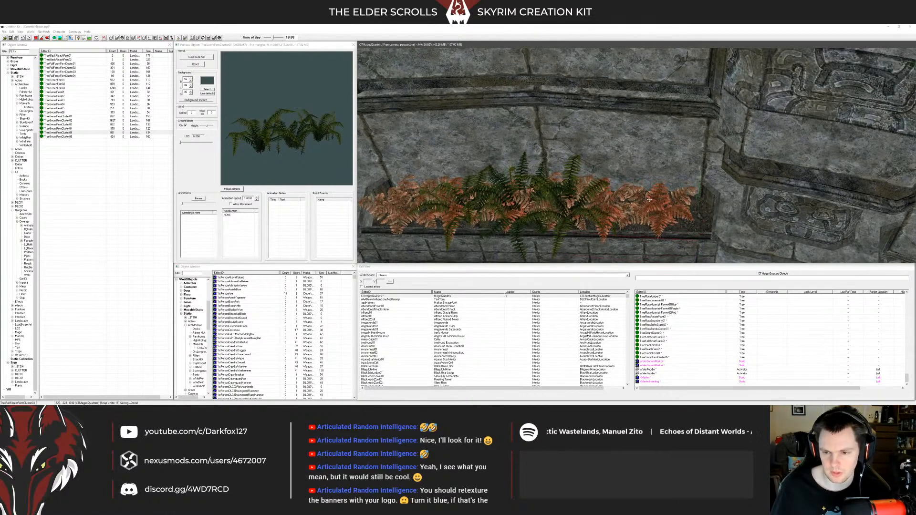
mouse_move(639, 202)
middle_mouse_down("shift")
mouse_move(652, 195)
mouse_move(645, 210)
middle_mouse_up("shift")
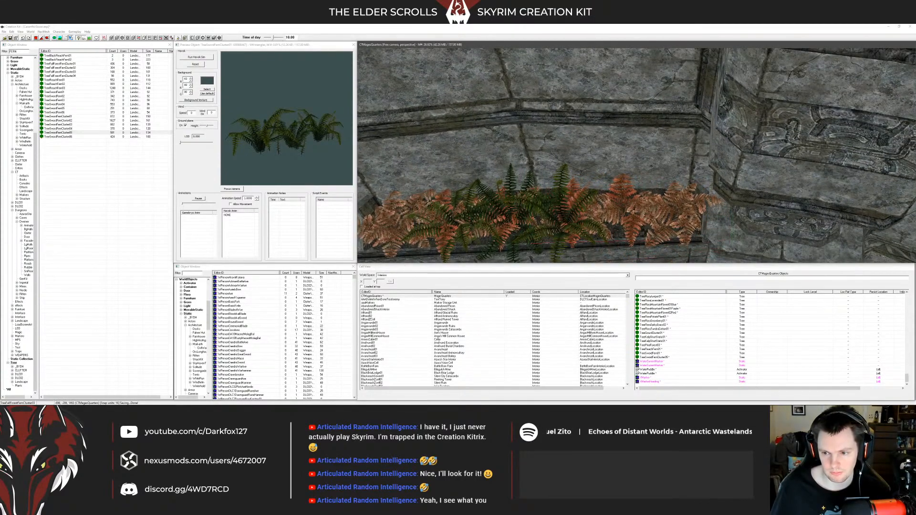
middle_click_drag(700, 216, 677, 211, "shift")
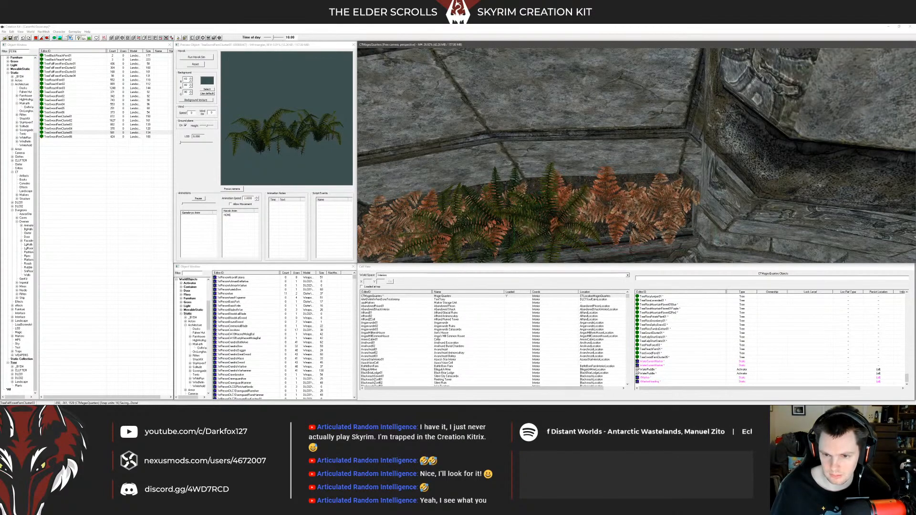
Step: Filter the Tree objects by vine and preview the dead vine and ivy variants as decoration for the wall above the planter
middle_click_drag(678, 211, 625, 176, "shift")
scroll(650, 168, "down", 5)
key("a")
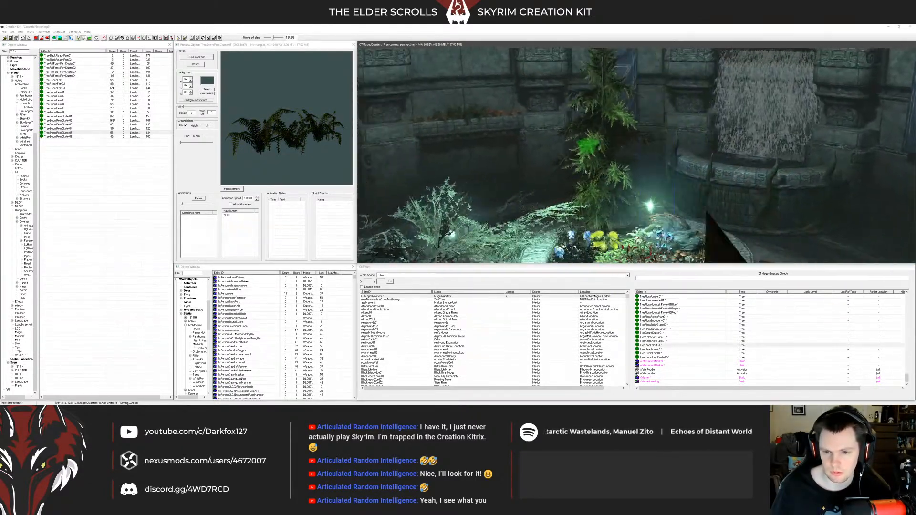
left_click(566, 167)
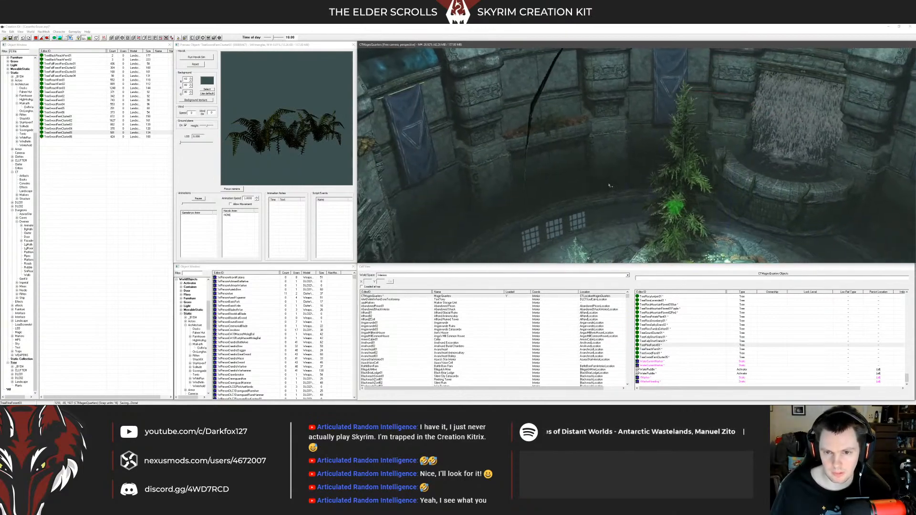
middle_click_drag(584, 151, 626, 153, "shift")
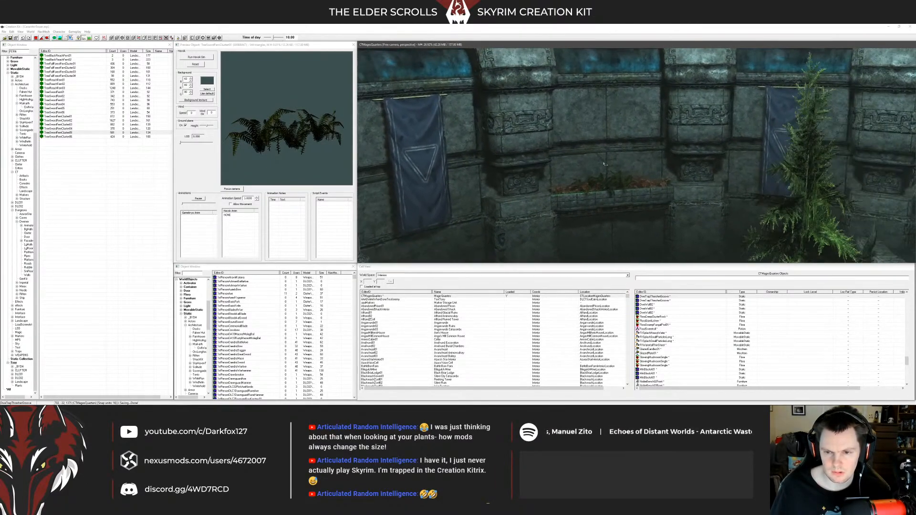
double_click(26, 52)
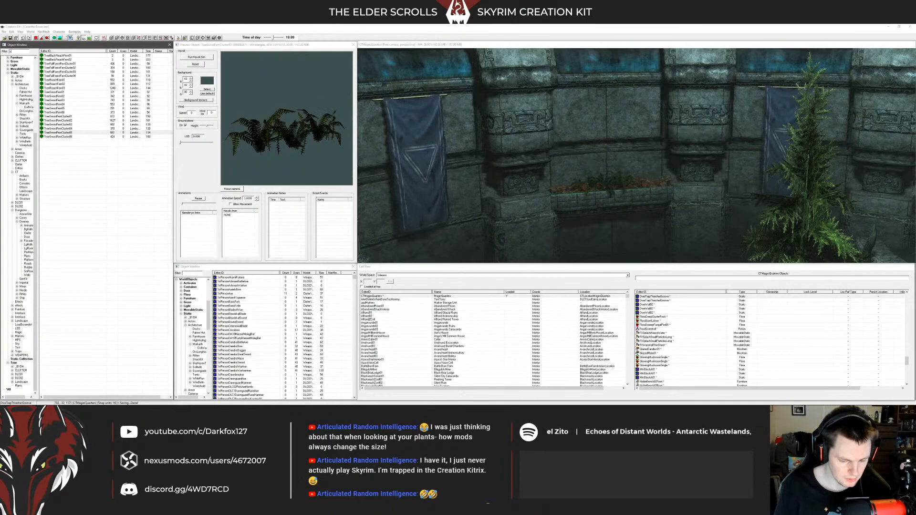
left_click(58, 92)
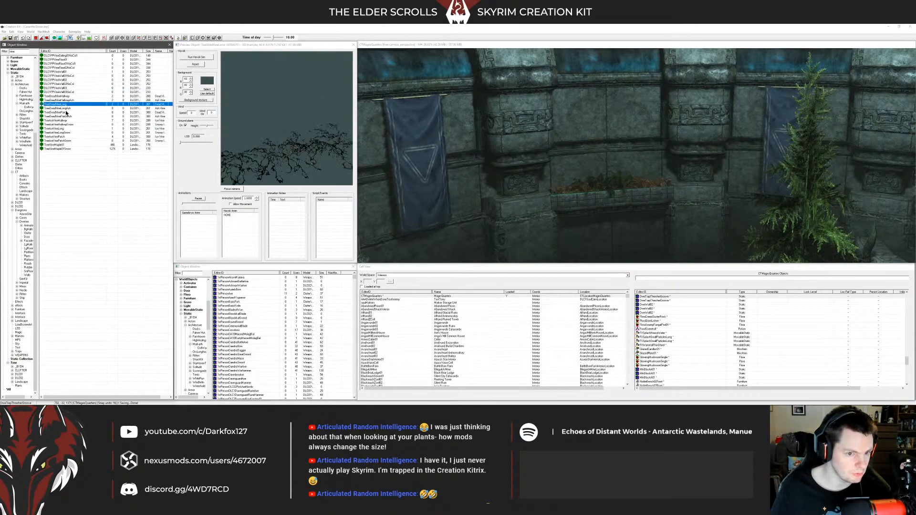
left_click(67, 112)
left_click(71, 124)
left_click(70, 133)
left_click(66, 141)
left_click(62, 136)
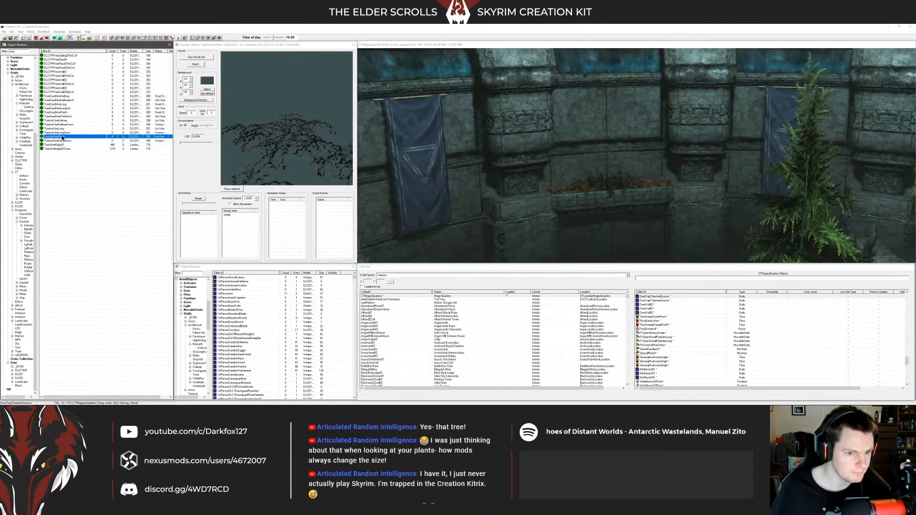
Step: Go back up through the filtered Tree list and preview the DLC vine variants and the first dead vines
key("Up")
key("Up")
key("Up")
key("Up")
key("Up")
key("Up")
key("Up")
key("Up")
key("Up")
key("Up")
key("Up")
key("Up")
key("Up")
key("Up")
key("Up")
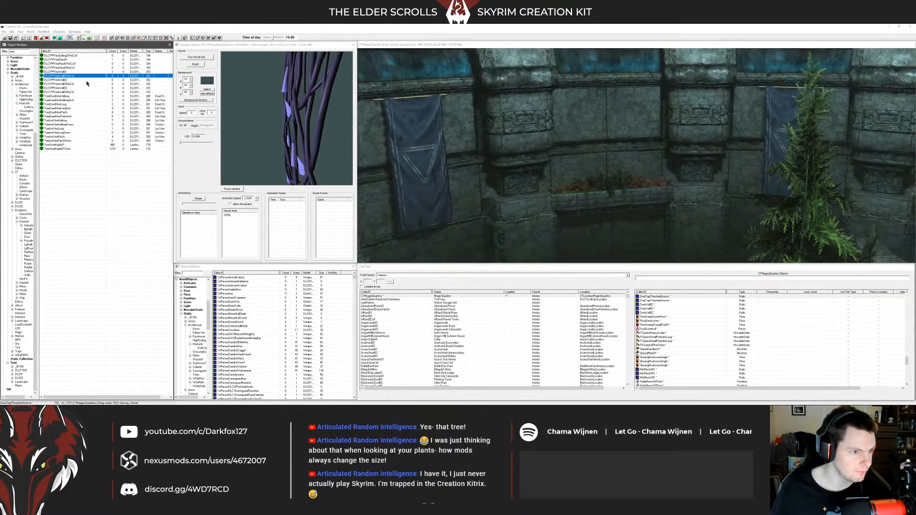
left_click(61, 97)
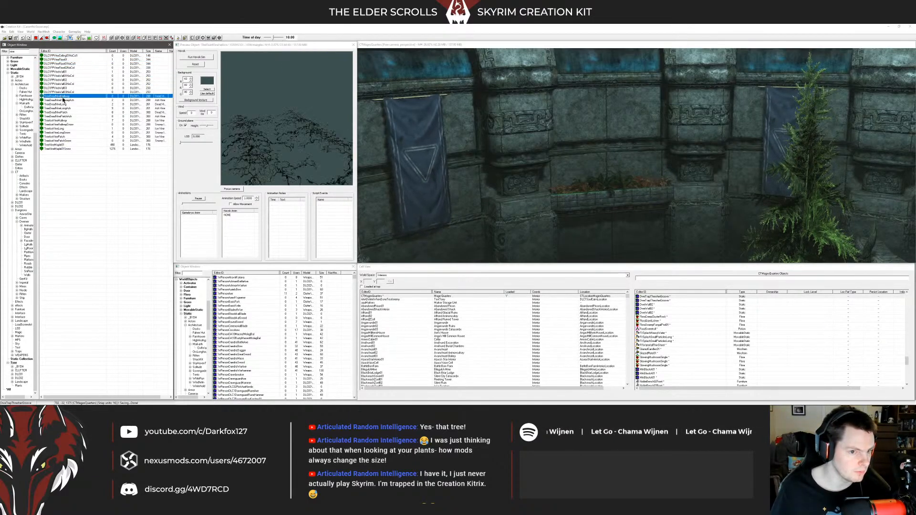
left_click(66, 88)
Step: Preview the vine pieces listed in the Static category one after another
left_click(14, 73)
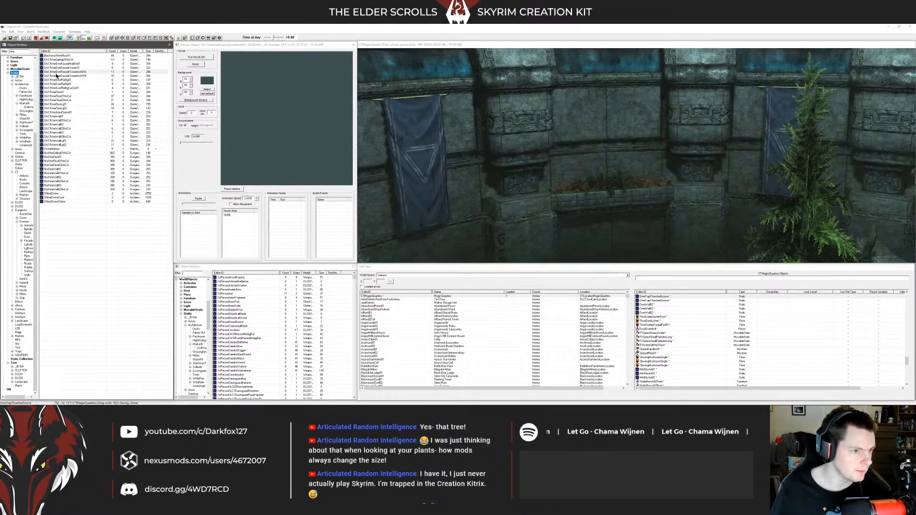
left_click(61, 92)
left_click(62, 129)
left_click(62, 120)
left_click(66, 132)
left_click(65, 116)
left_click(65, 112)
Step: Try the twisted vine piece with glowing yellow growths on the wall by the planter, and delete it again
left_click_drag(65, 117, 197, 131)
left_click_drag(67, 112, 187, 125)
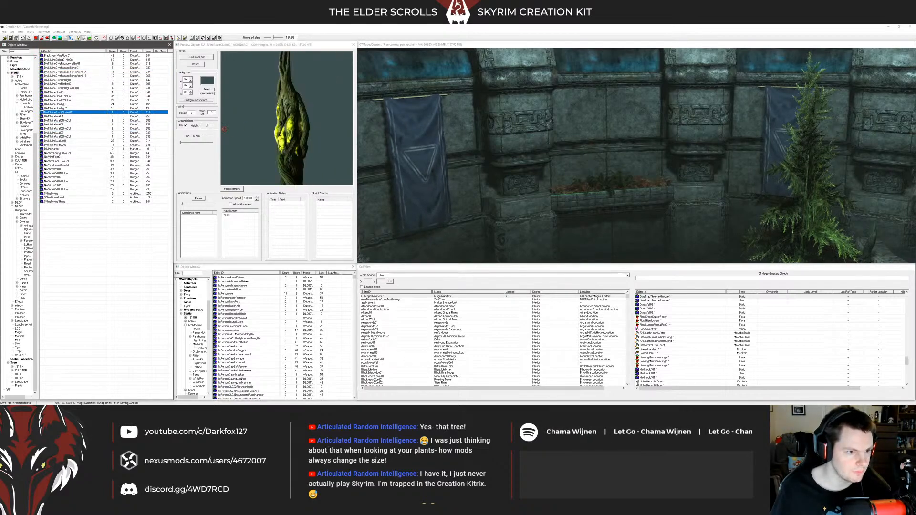
left_click_drag(587, 174, 651, 137)
middle_click_drag(651, 137, 687, 126, "shift")
key("shift")
left_click_drag(647, 143, 631, 177)
key("Delete")
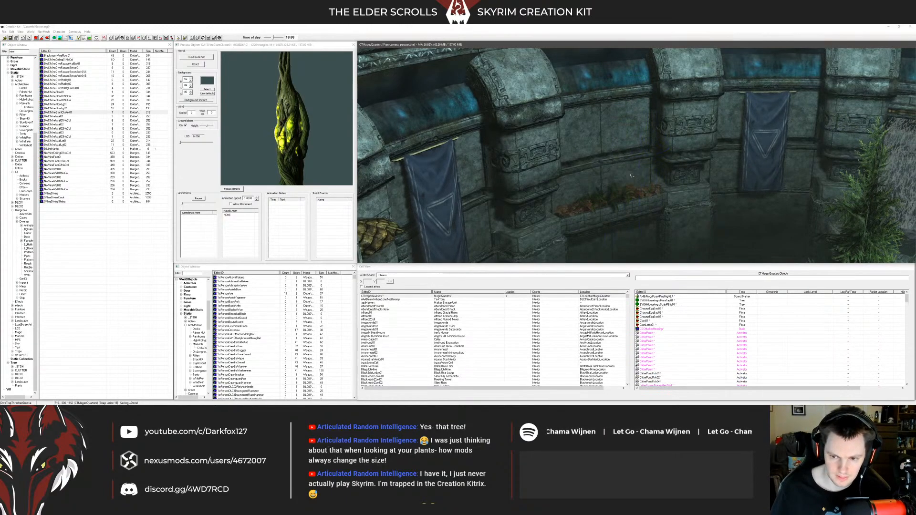
Step: Filter the Static objects by a new term and preview cave pieces as a possible covering for the niche wall
key("shift")
key("shift")
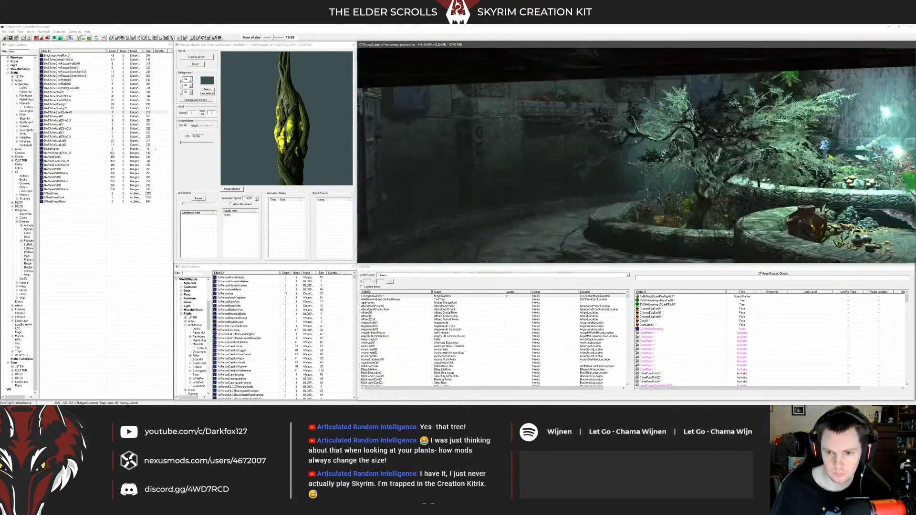
key("shift")
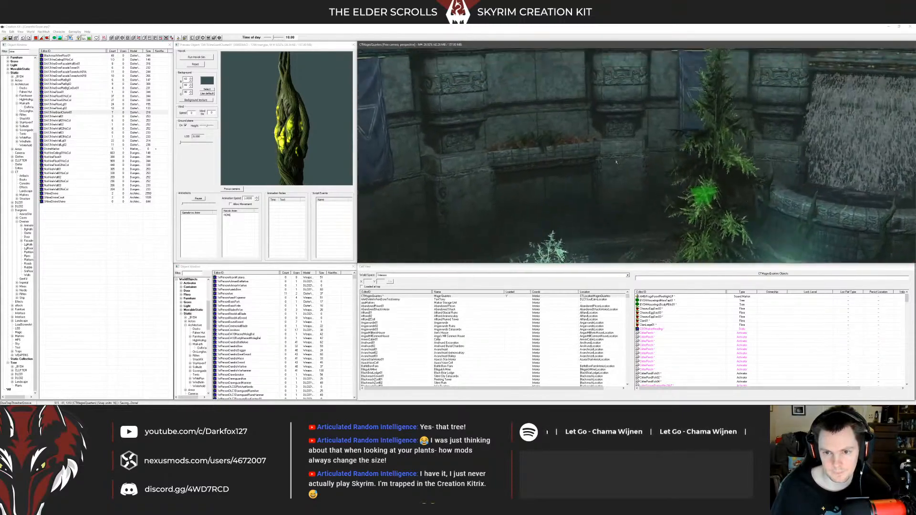
key("shift")
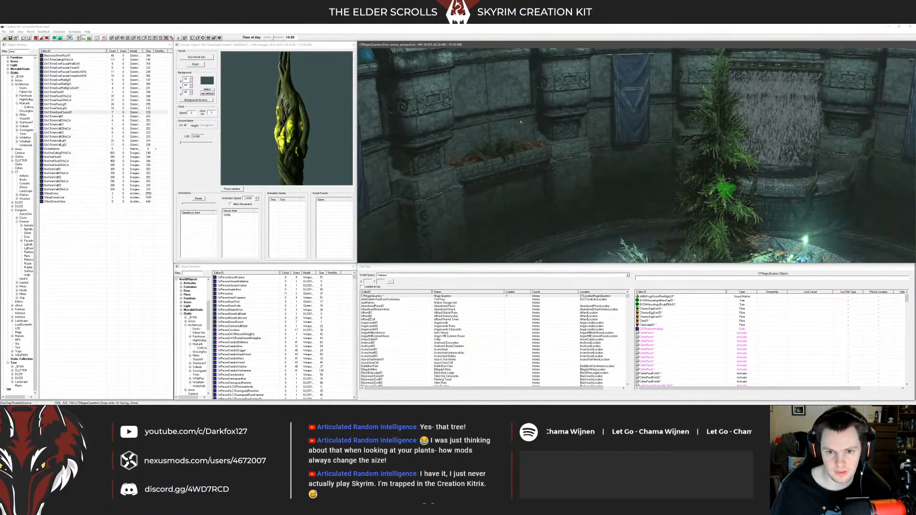
key("shift")
key("shift")
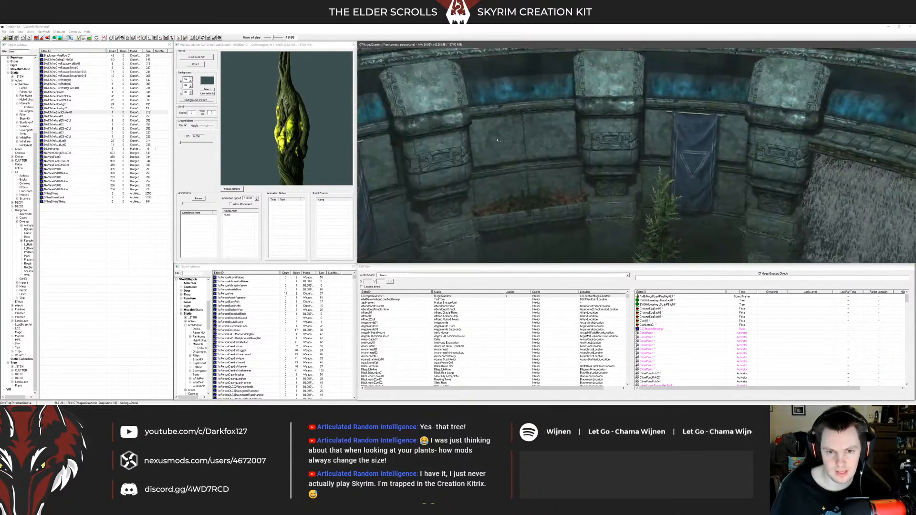
left_click_drag(29, 51, 3, 51)
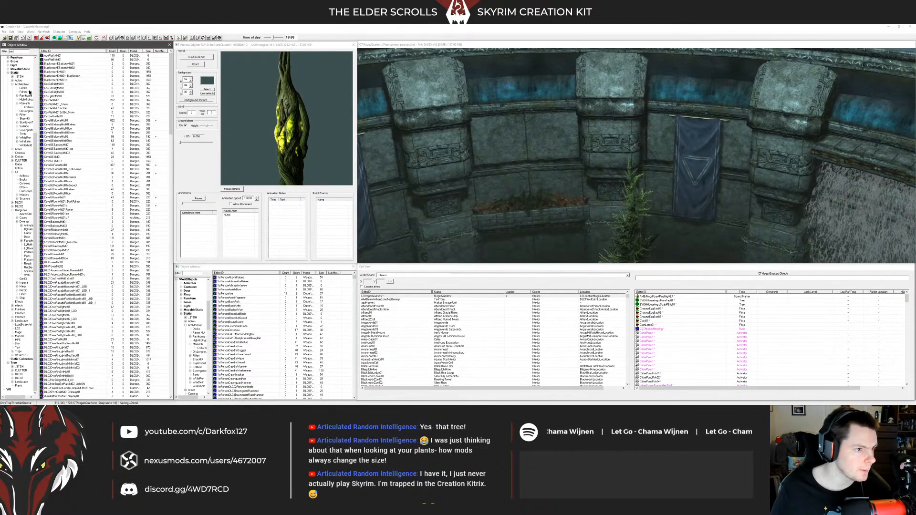
left_click(71, 110)
left_click(82, 161)
middle_click_drag(394, 172, 583, 175)
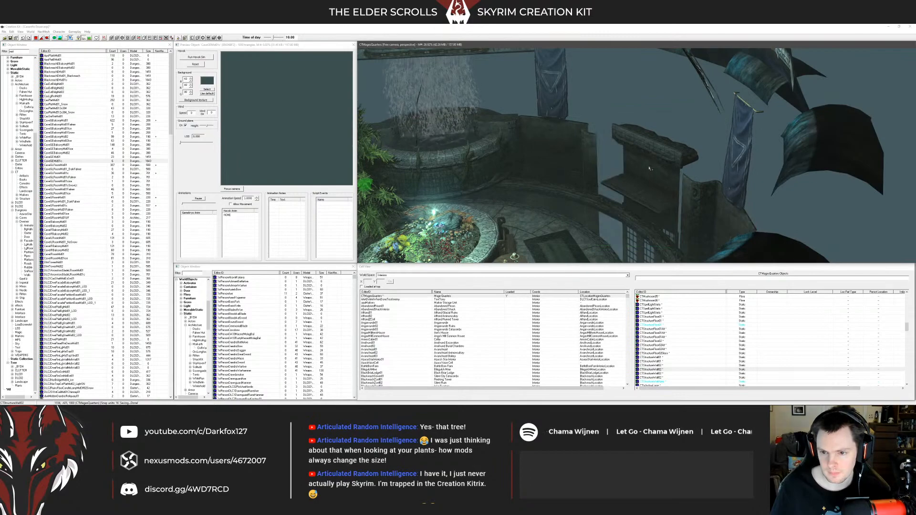
Step: Place a flat stone wall panel over the niche wall above the planter and turn it about the Y axis
left_click(649, 168)
mouse_move(671, 195)
right_mouse_down()
mouse_move(693, 196)
mouse_move(680, 201)
right_mouse_up()
key("ctrl+z")
key("y")
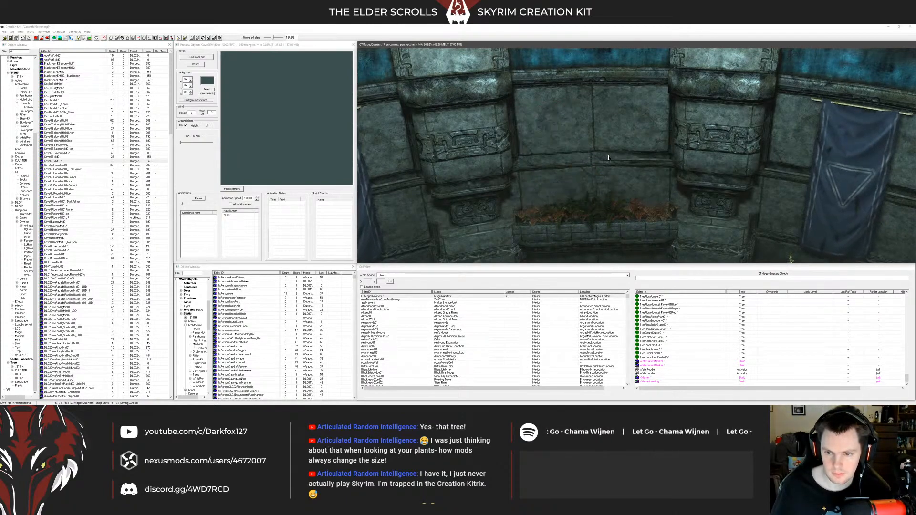
left_click_drag(608, 156, 607, 167)
key("y")
right_click_drag(610, 161, 616, 162)
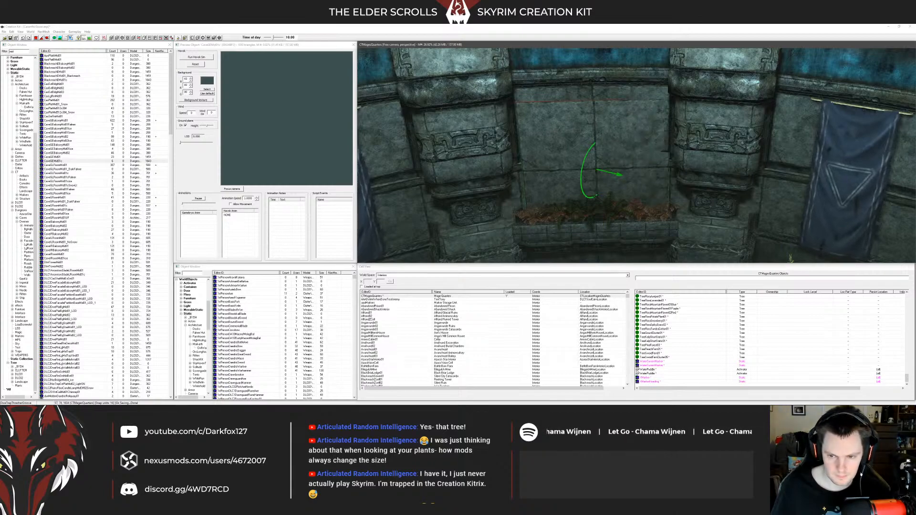
Step: Adjust the wall panel's rotation and scale values in its reference properties, shifting the panel slightly against the niche wall
double_click(529, 143)
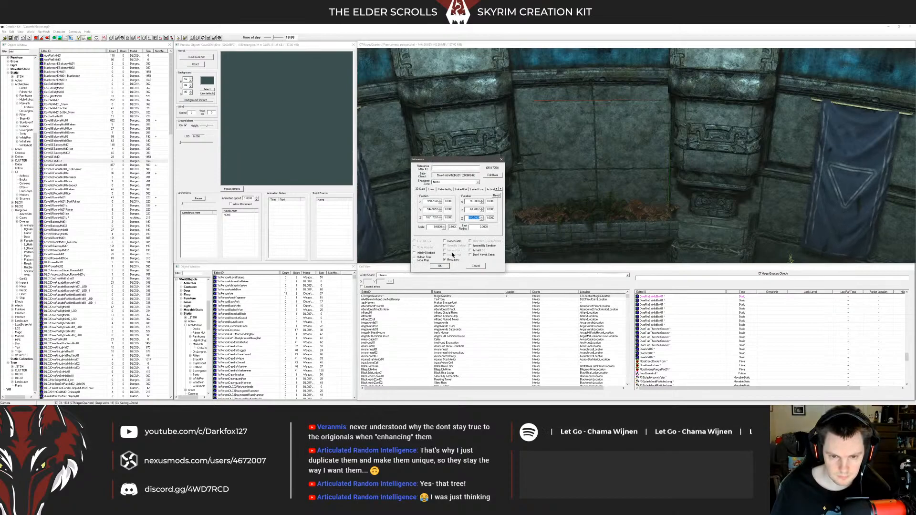
key("Return")
middle_click_drag(617, 161, 618, 158)
left_click_drag(612, 157, 611, 156)
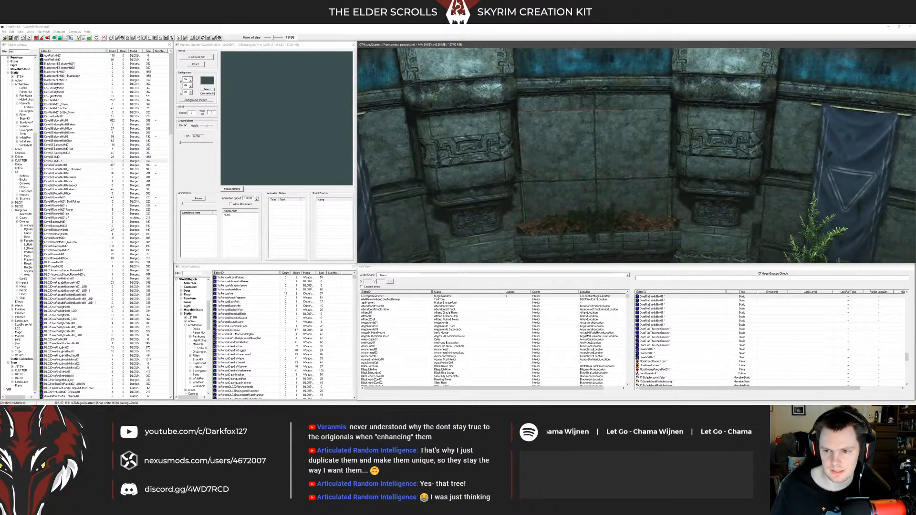
double_click(610, 155)
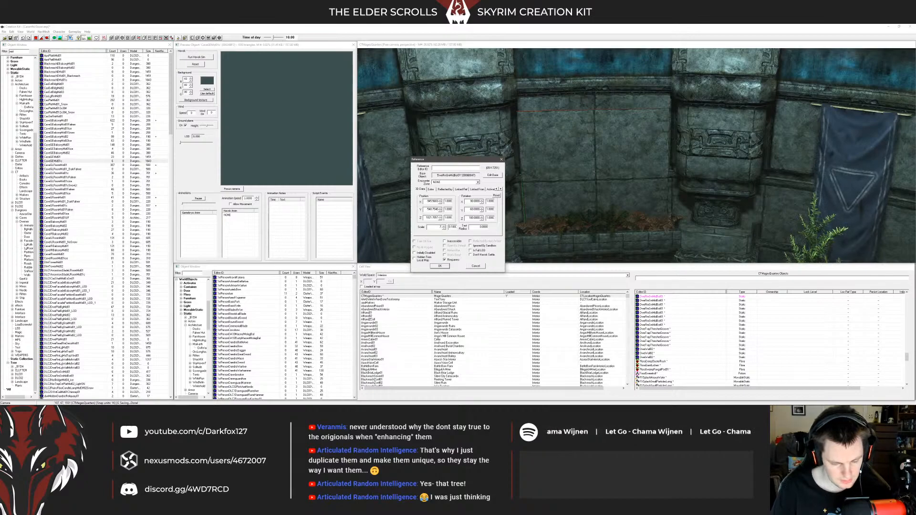
key("Return")
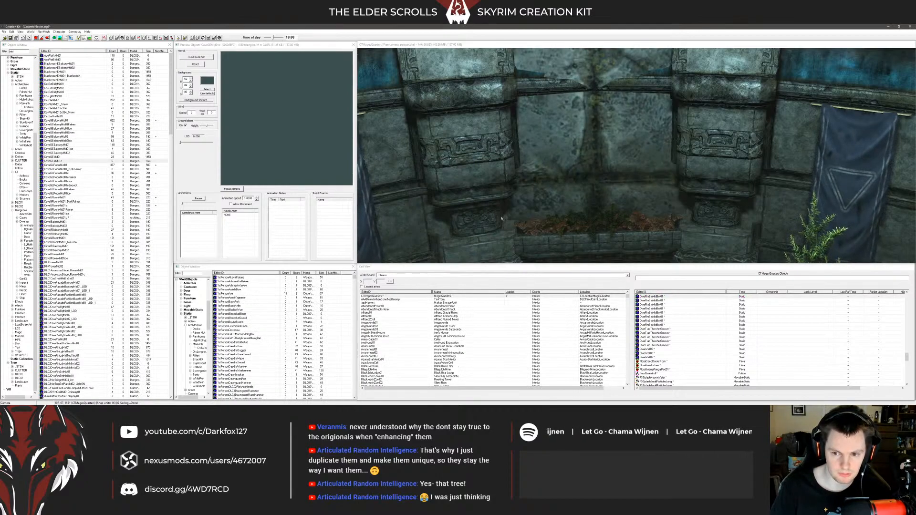
Step: Move the wall panel onto the left half of the niche wall and enter a new Y rotation for it
left_click_drag(582, 171, 518, 161)
key("y")
key("z")
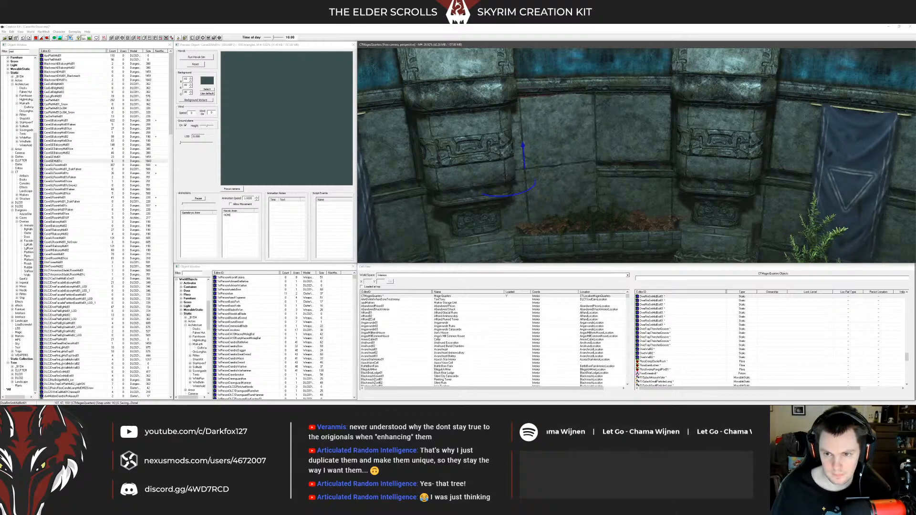
double_click(568, 148)
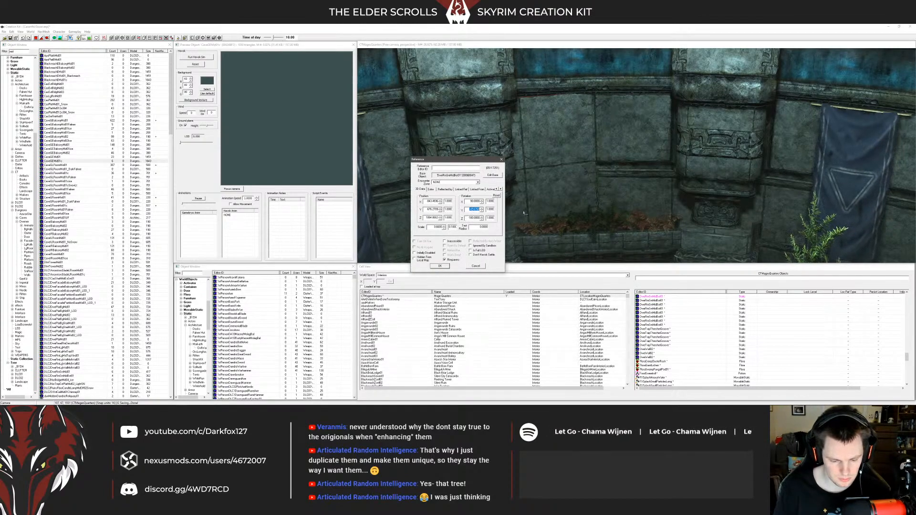
key("Return")
Step: Refine the left wall panel's Y rotation in its reference properties to align it with the angled left section of the niche
mouse_move(571, 157)
middle_mouse_down("shift")
mouse_move(567, 186)
mouse_move(568, 150)
middle_mouse_up("shift")
double_click(568, 150)
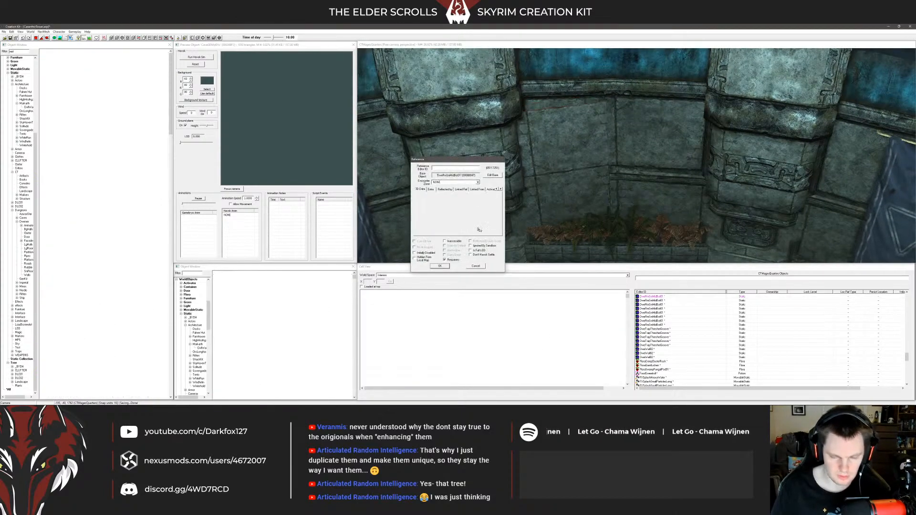
key("Return")
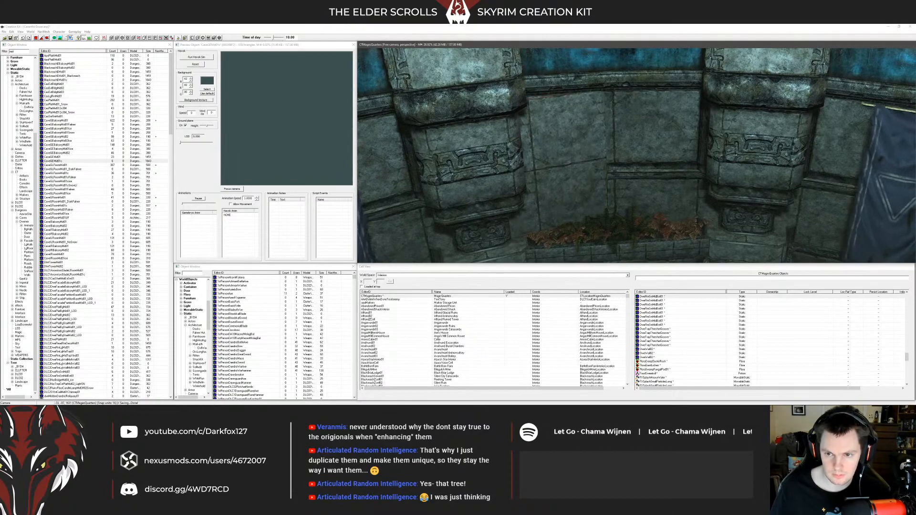
key("ctrl+z")
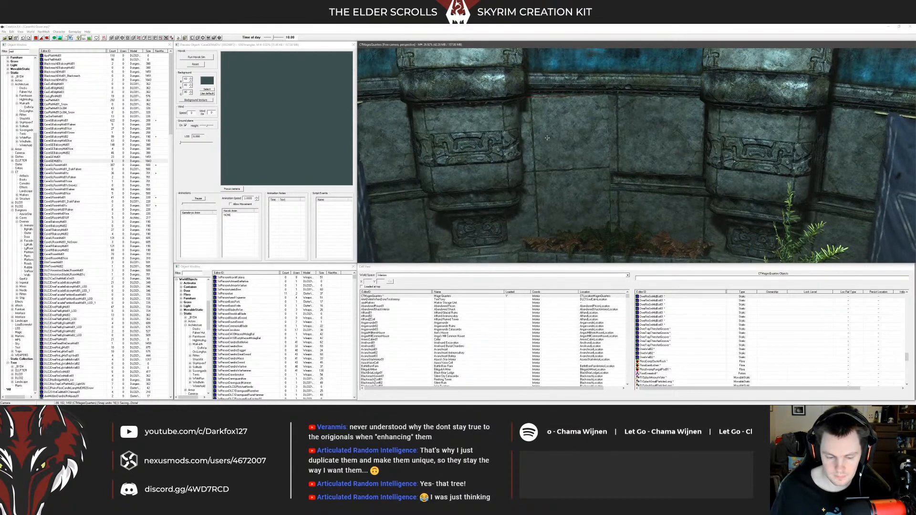
key("ctrl+y")
middle_click_drag(557, 148, 566, 177, "shift")
scroll(566, 177, "up", 5)
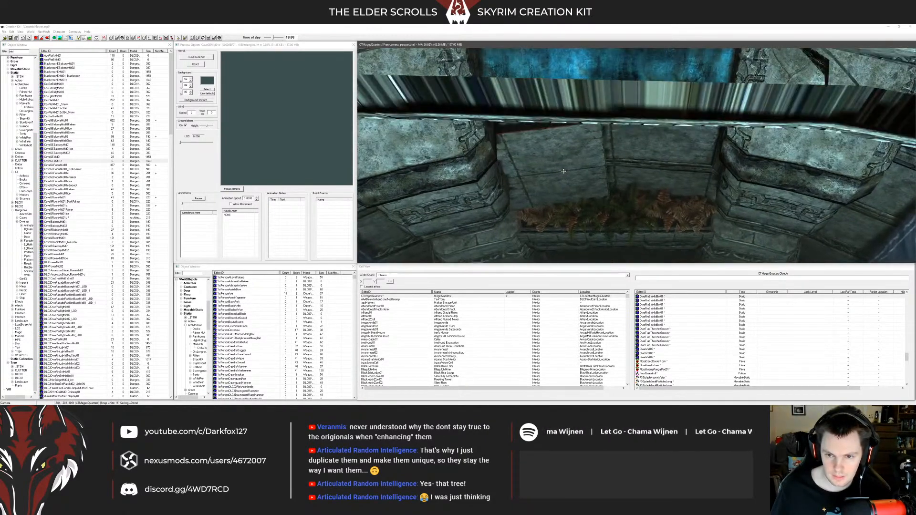
double_click(575, 152)
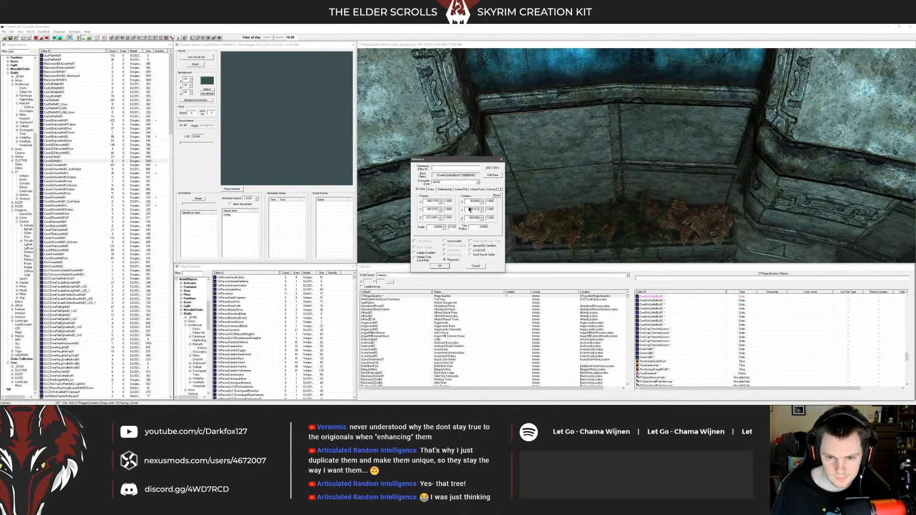
double_click(471, 209)
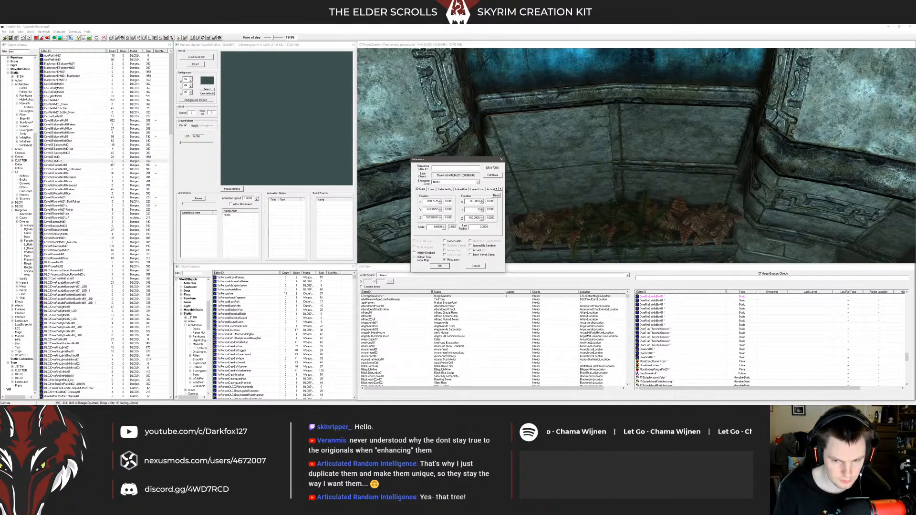
key("Return")
Step: Duplicate the left wall panel and slide the copy onto the right half of the niche wall above the fern planter
key("shift")
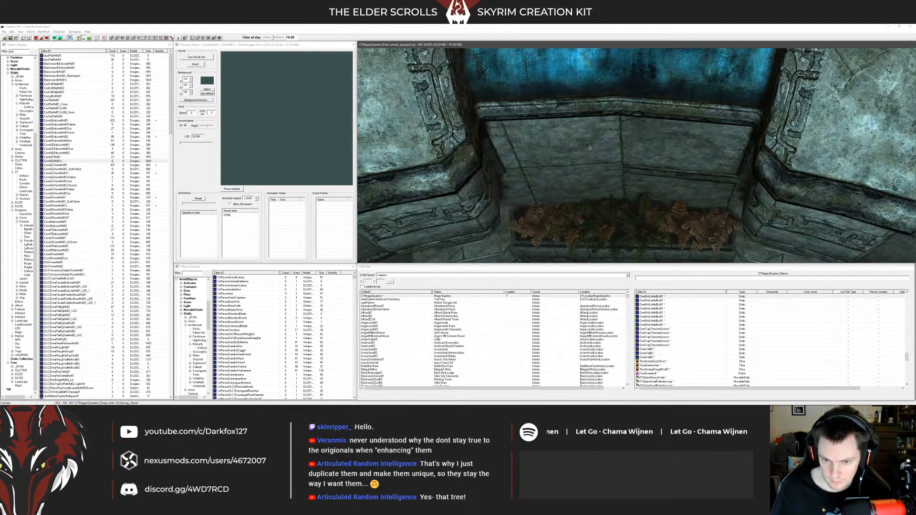
key("shift")
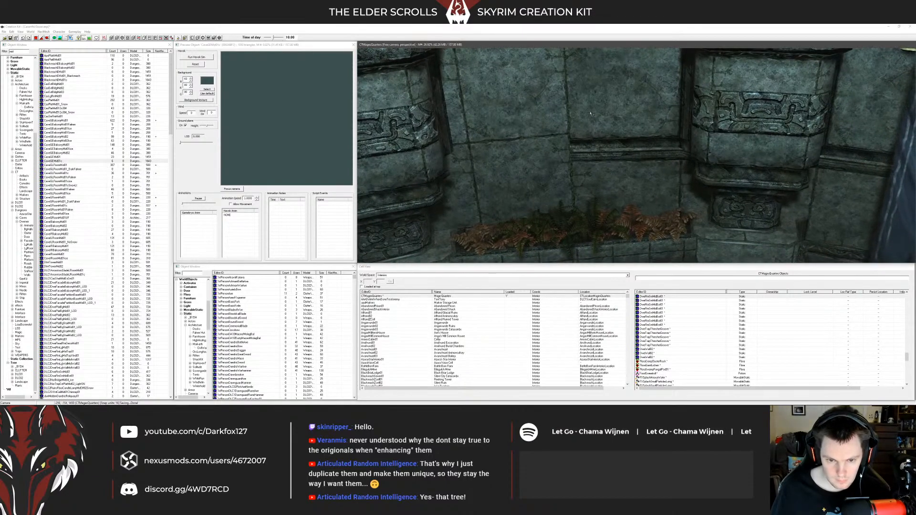
key("ctrl+d")
left_click_drag(516, 125, 599, 129)
right_click_drag(599, 128, 604, 129)
left_click_drag(603, 129, 715, 119)
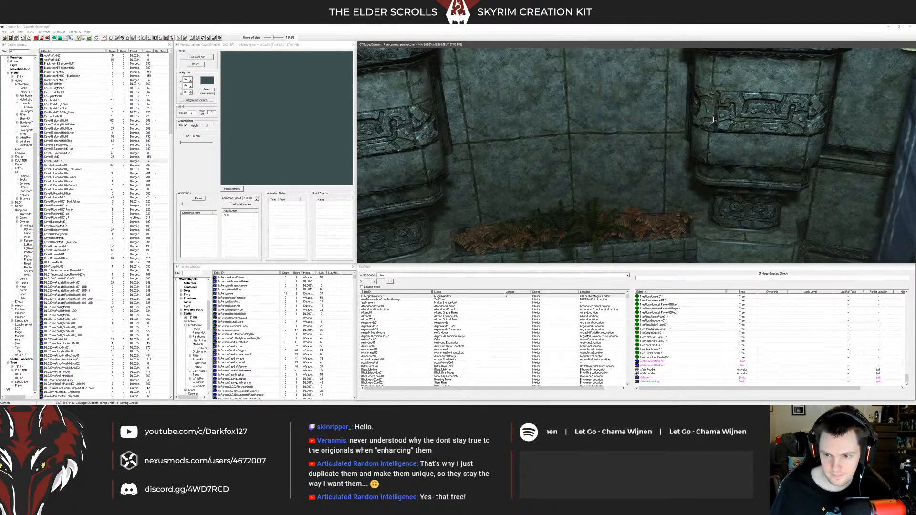
Step: Adjust the right wall panel's Y rotation in its reference properties to match the angled right section of the niche
double_click(653, 123)
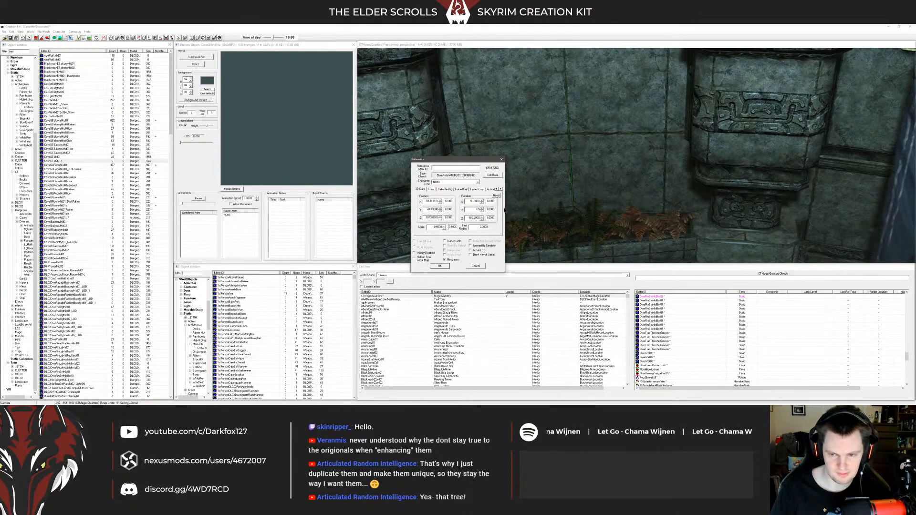
key("Return")
left_click_drag(587, 165, 586, 162)
middle_click_drag(586, 163, 589, 161, "shift")
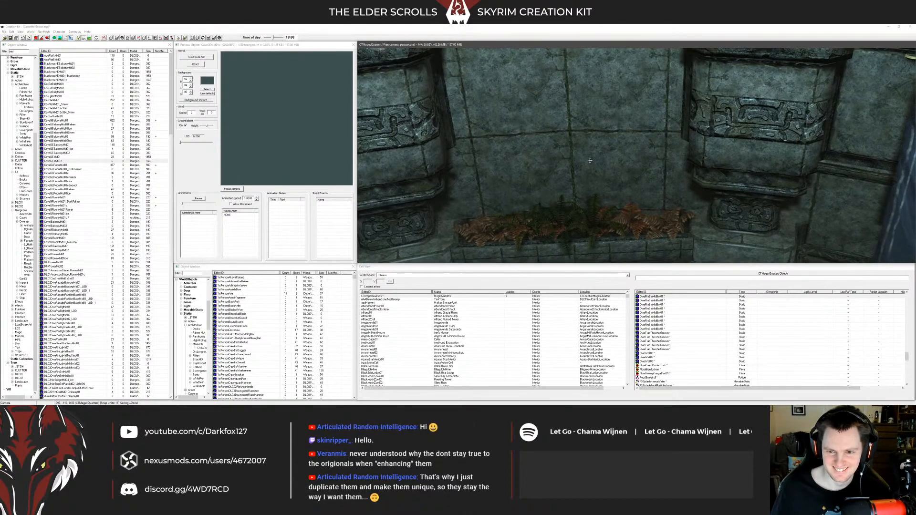
left_click(717, 178)
middle_click_drag(717, 179, 623, 159, "shift")
left_click(626, 165)
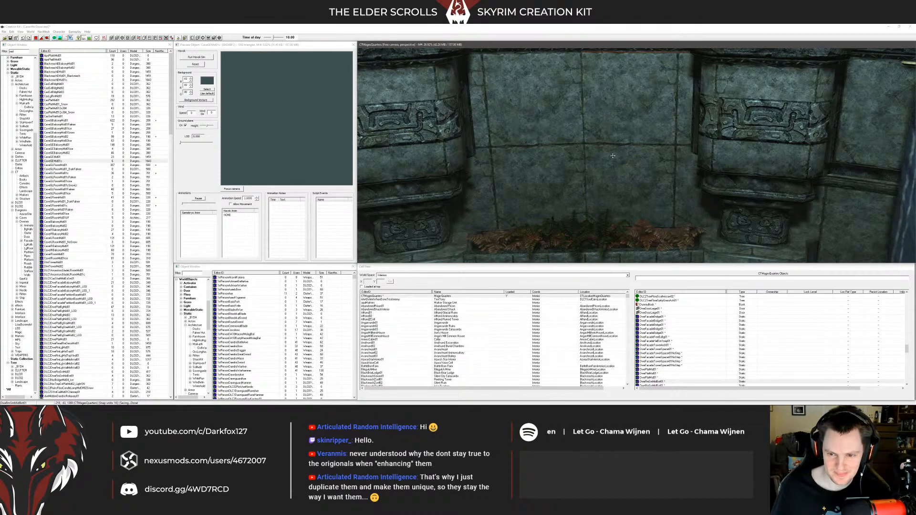
Step: Examine the panelled niche from a distance, along with the surrounding walls and the neighbouring niche with the empty planter
mouse_move(613, 156)
middle_mouse_down("shift")
mouse_move(656, 139)
mouse_move(588, 154)
mouse_move(528, 145)
mouse_move(649, 133)
mouse_move(620, 147)
middle_mouse_up("shift")
scroll(607, 152, "down", 1)
key("a")
key("a")
scroll(655, 138, "down", 2)
scroll(639, 143, "down", 2)
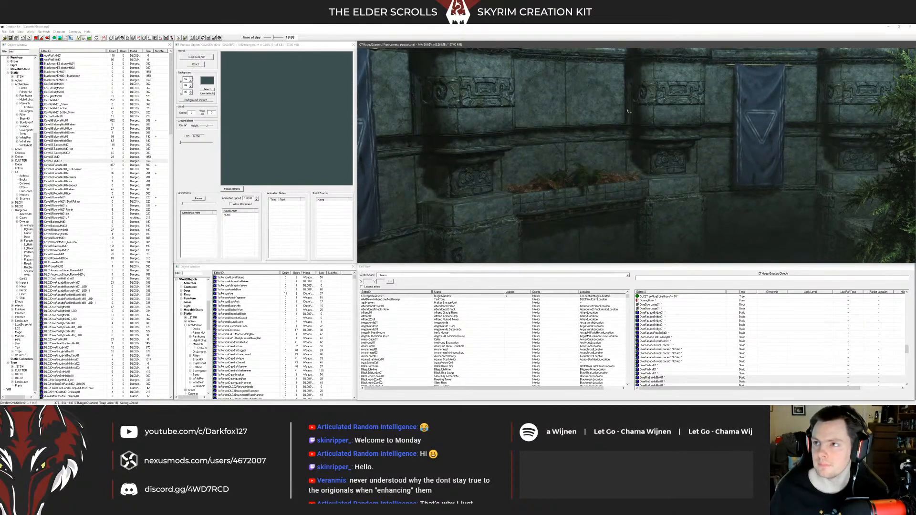
middle_click_drag(637, 147, 594, 164, "shift")
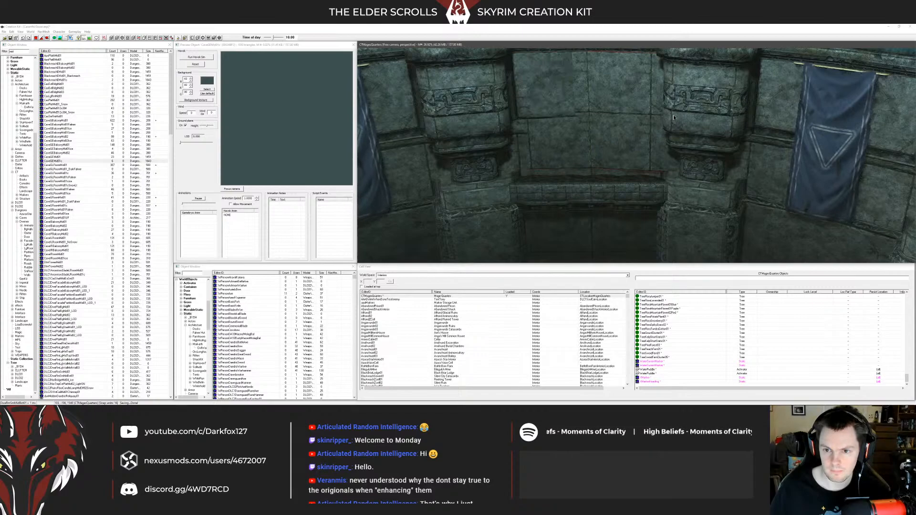
middle_click_drag(645, 115, 624, 135)
scroll(643, 116, "up", 2)
scroll(647, 115, "down", 3)
scroll(646, 114, "up", 2)
scroll(636, 105, "up", 3)
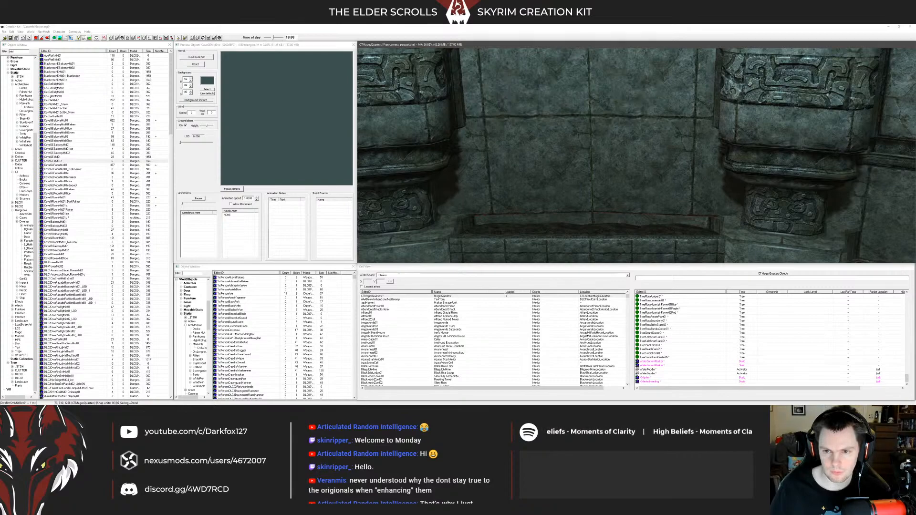
Step: Adjust the Y rotation of the flat wall panels in the empty-planter niche through their reference properties
left_click(620, 129)
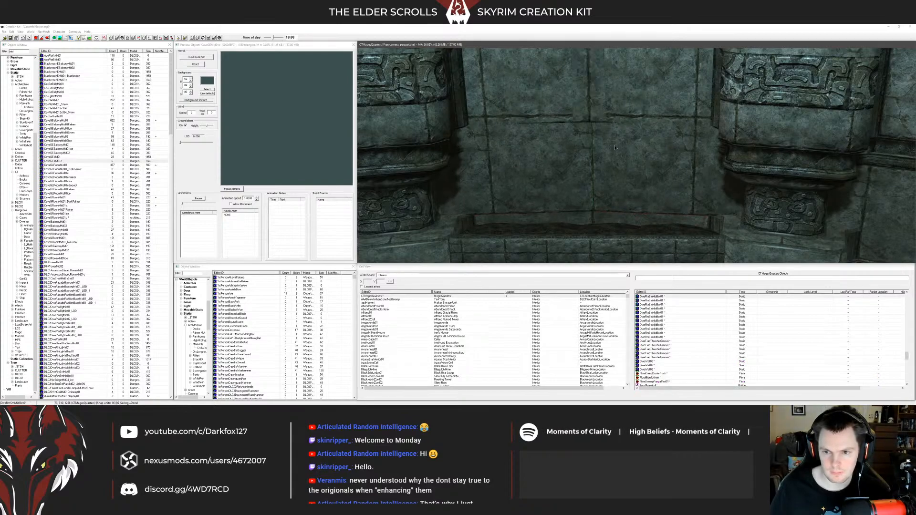
left_click(618, 145)
left_click(615, 144)
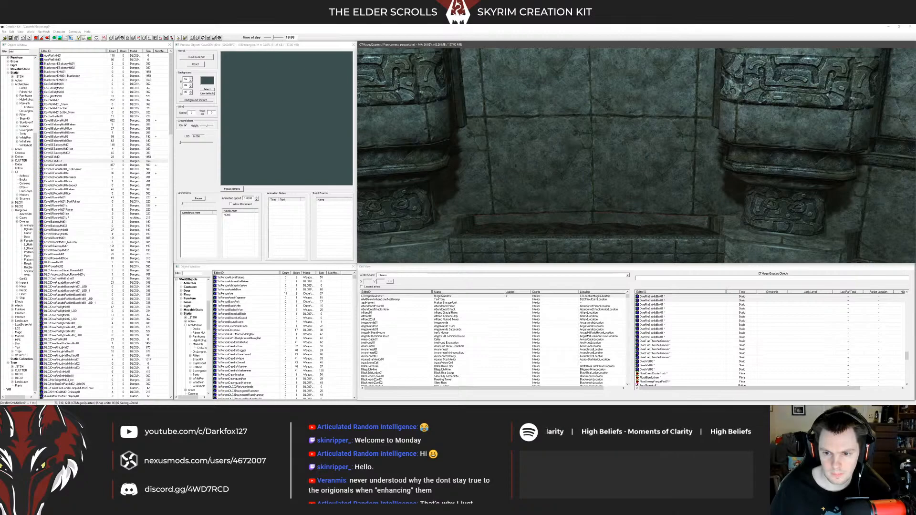
double_click(613, 145)
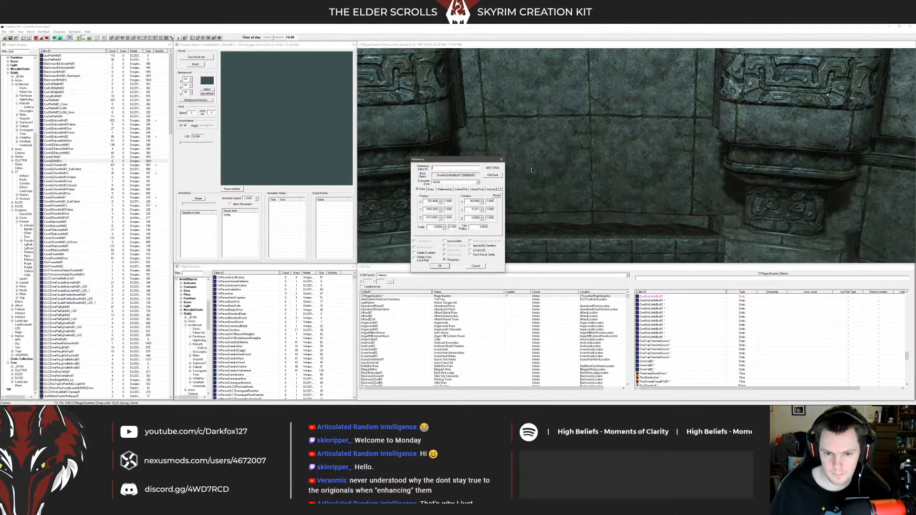
left_click(439, 266)
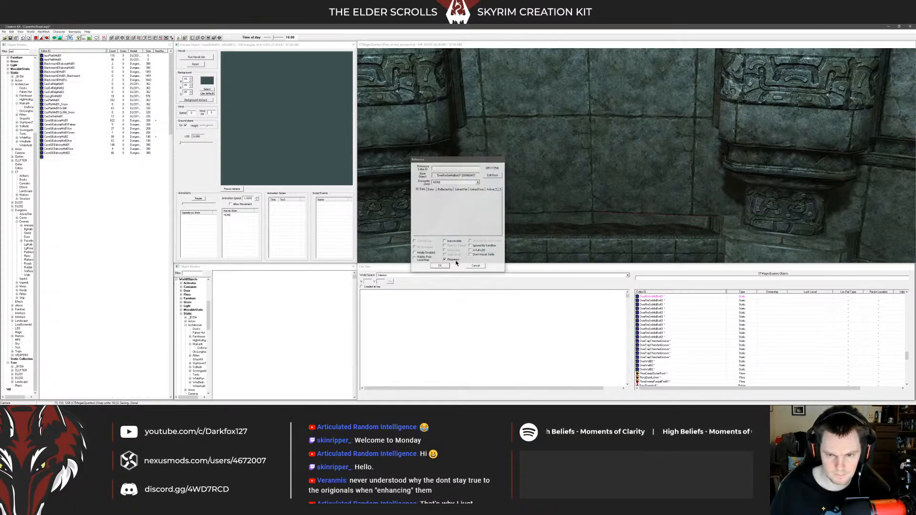
double_click(515, 157)
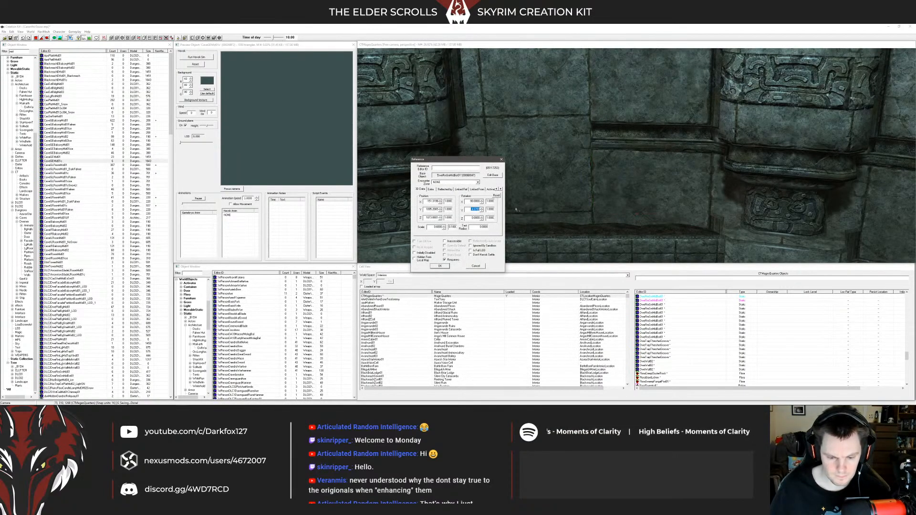
key("Return")
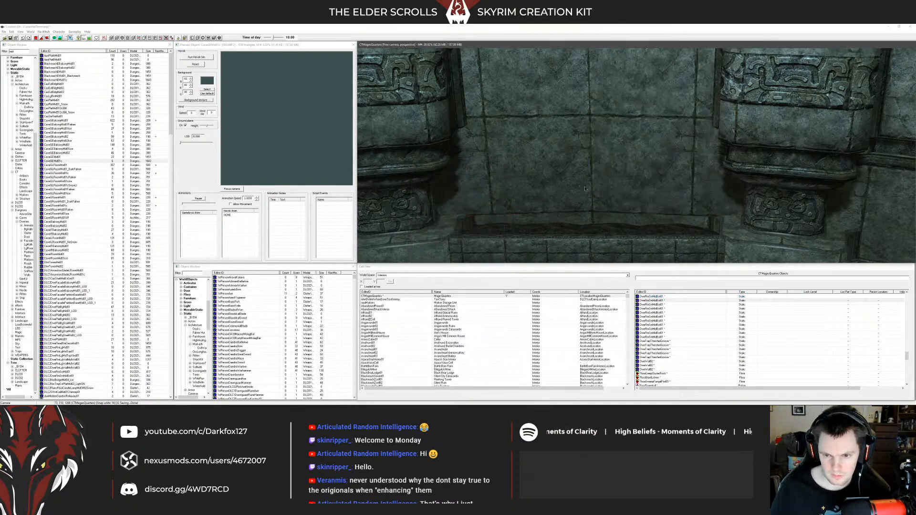
Step: Undo and redo the last wall panel rotation to compare how the panel fits the niche, and release the selection
key("ctrl+z")
middle_click_drag(617, 184, 617, 187, "shift")
key("ctrl+y")
scroll(614, 185, "down", 5)
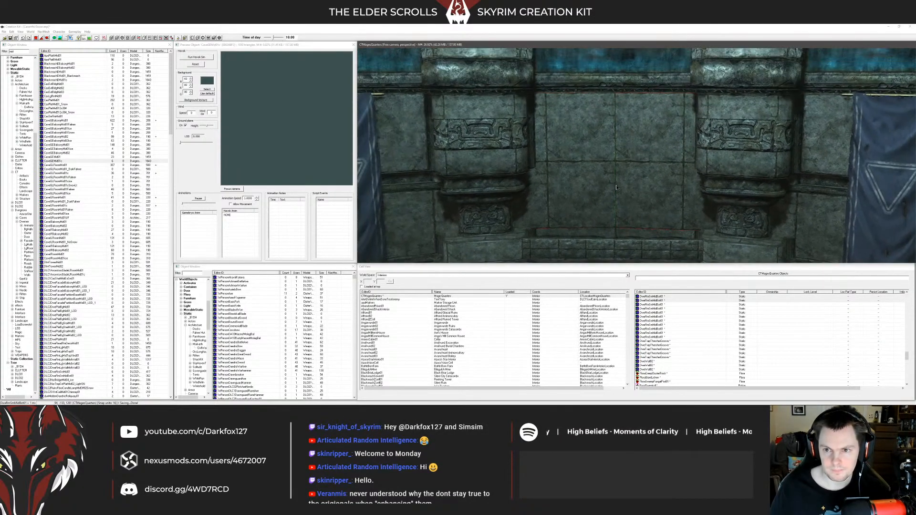
key("ctrl+d")
mouse_move(635, 179)
middle_mouse_down("shift")
mouse_move(694, 198)
mouse_move(620, 195)
mouse_move(654, 194)
mouse_move(627, 191)
middle_mouse_up("shift")
Step: Filter the tree objects down to ferns and preview the sword fern clusters
left_click(66, 128)
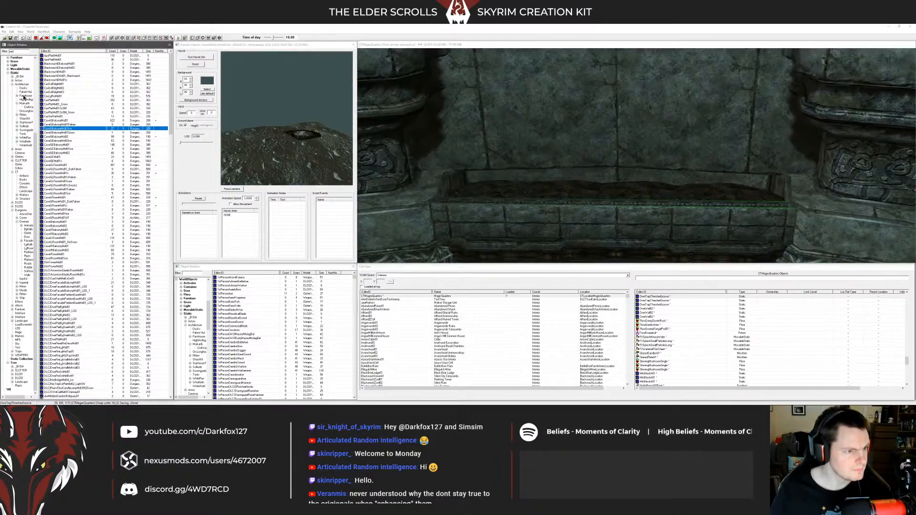
left_click(13, 363)
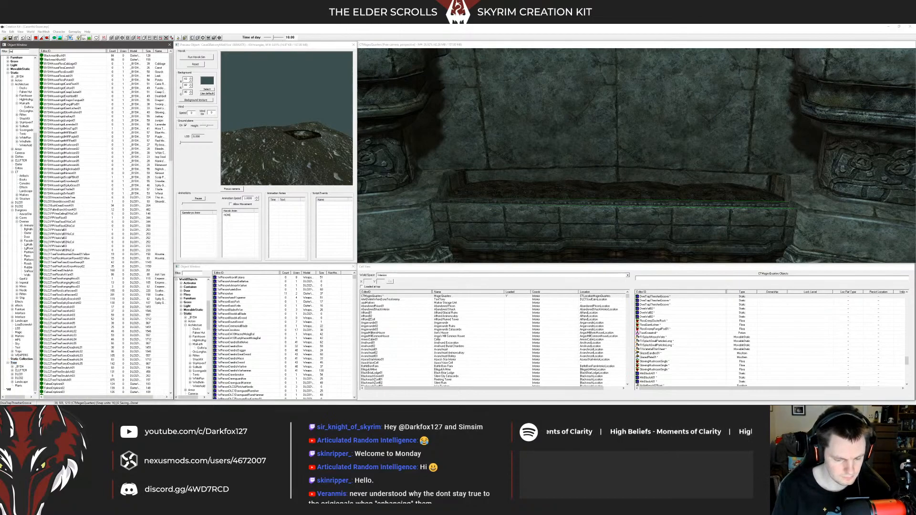
left_click(82, 125)
left_click(79, 108)
left_click(80, 120)
left_click(86, 133)
left_click(86, 124)
left_click(86, 120)
left_click(86, 112)
left_click(86, 116)
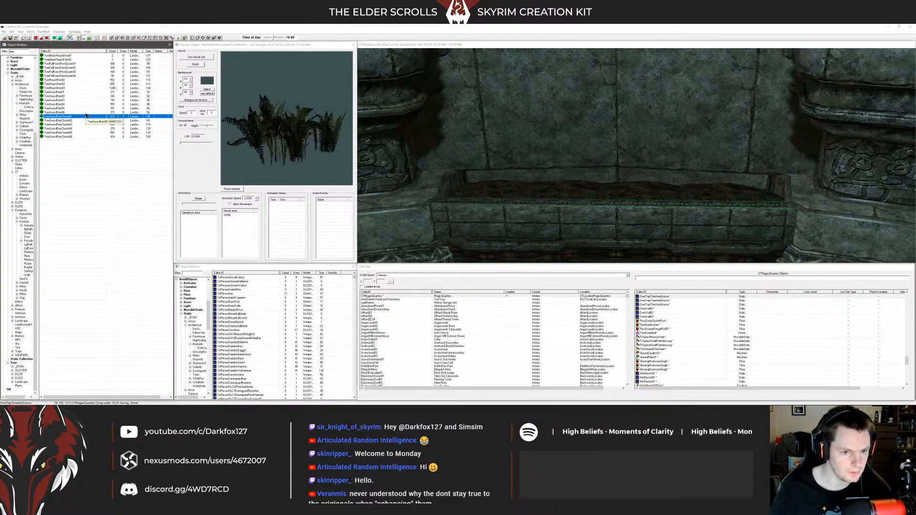
left_click_drag(273, 123, 288, 137)
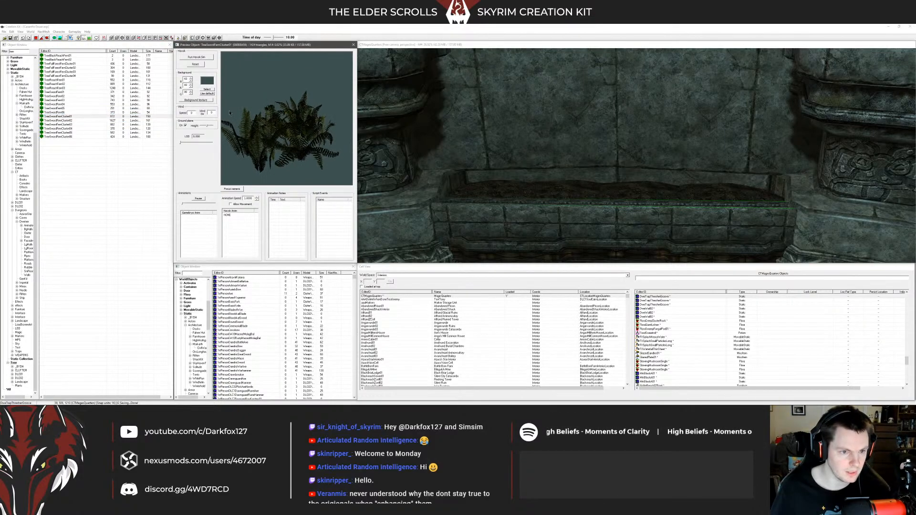
Step: Preview the single sword ferns and place the brown one in the middle of the empty planter
left_click(71, 112)
key("Up")
key("Up")
key("Up")
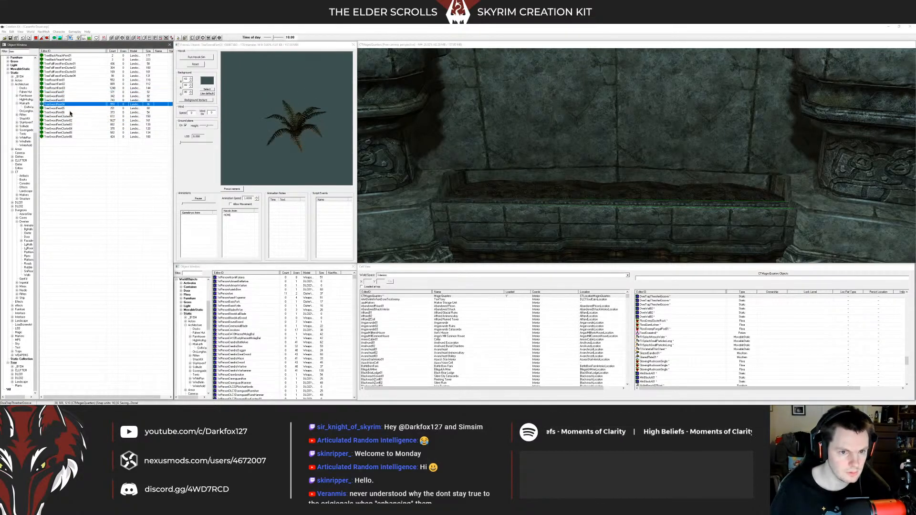
key("Up")
key("Down")
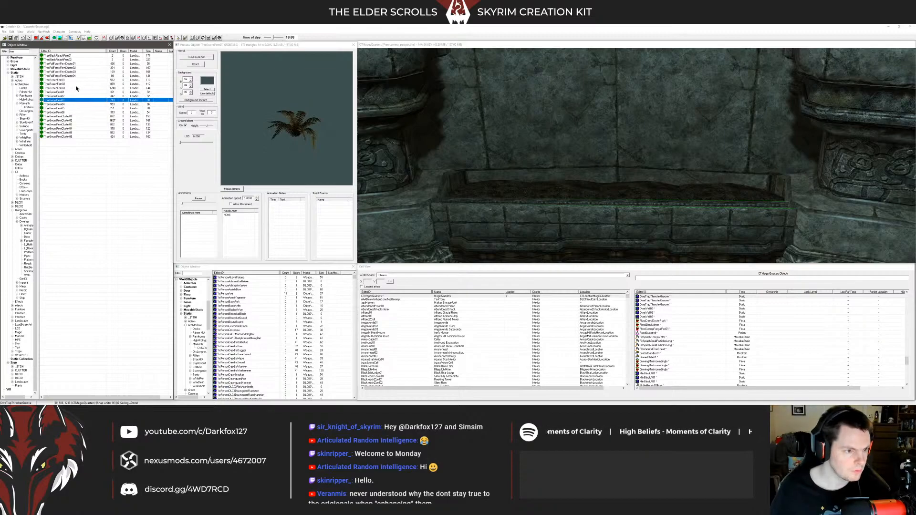
left_click_drag(614, 195, 614, 194)
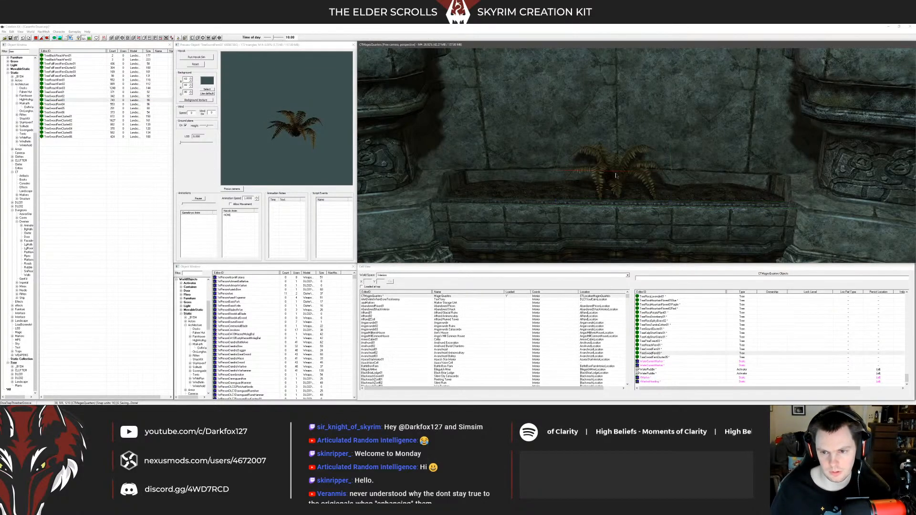
Step: Inspect the brown fern's placement in the planter and adjust its scale in its reference properties
middle_click_drag(619, 192, 610, 160, "shift")
scroll(627, 178, "up", 3)
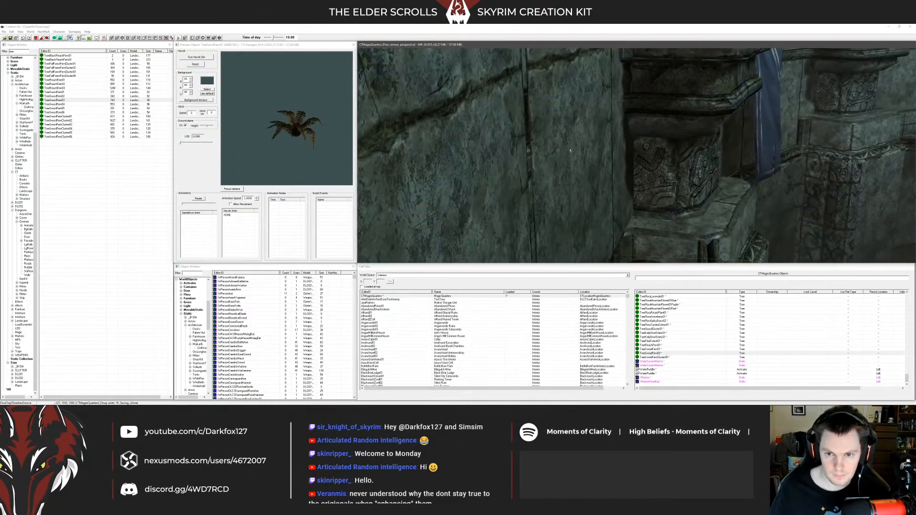
left_click(573, 151)
middle_click_drag(573, 152, 518, 160, "shift")
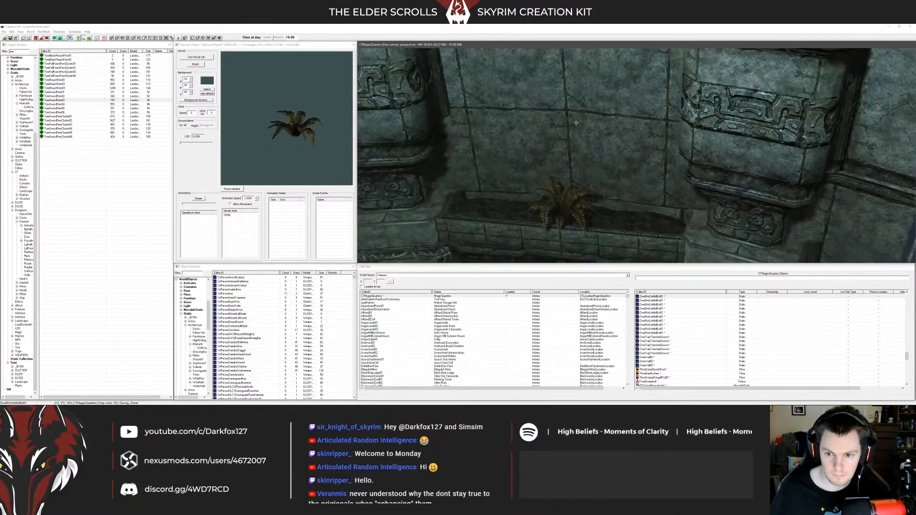
middle_click_drag(547, 125, 502, 152, "shift")
left_click(568, 137)
left_click(588, 162)
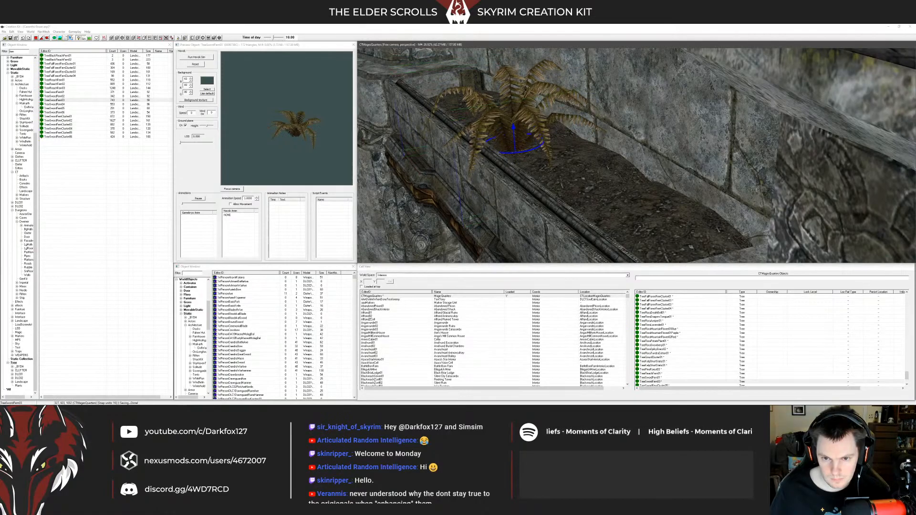
double_click(508, 129)
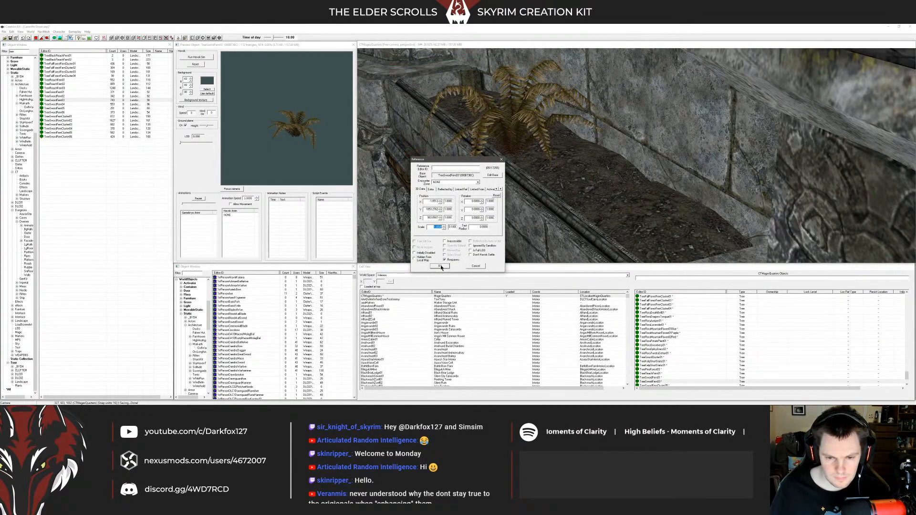
left_click(440, 266)
middle_click_drag(440, 266, 528, 159, "shift")
Step: Place a green sword fern in the planter left of the brown one and put a matching fern on its right
left_click_drag(51, 97, 155, 123)
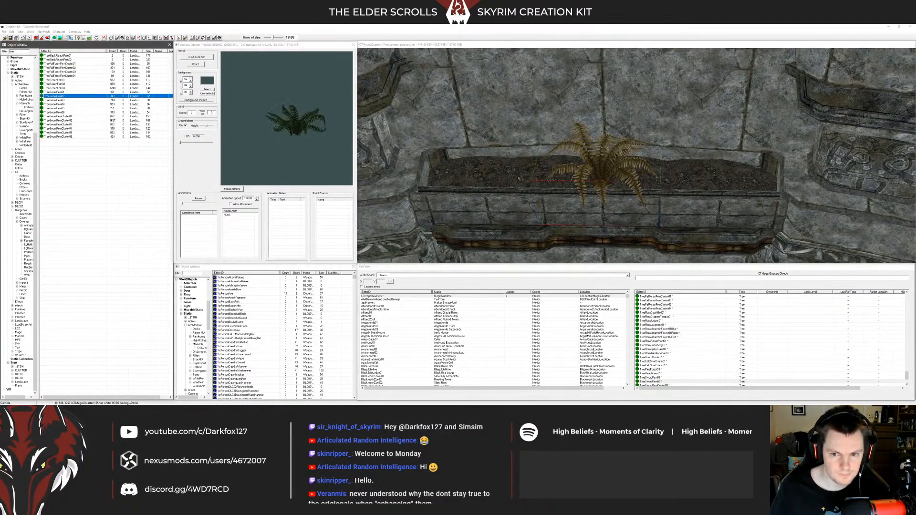
left_click_drag(519, 178, 519, 177)
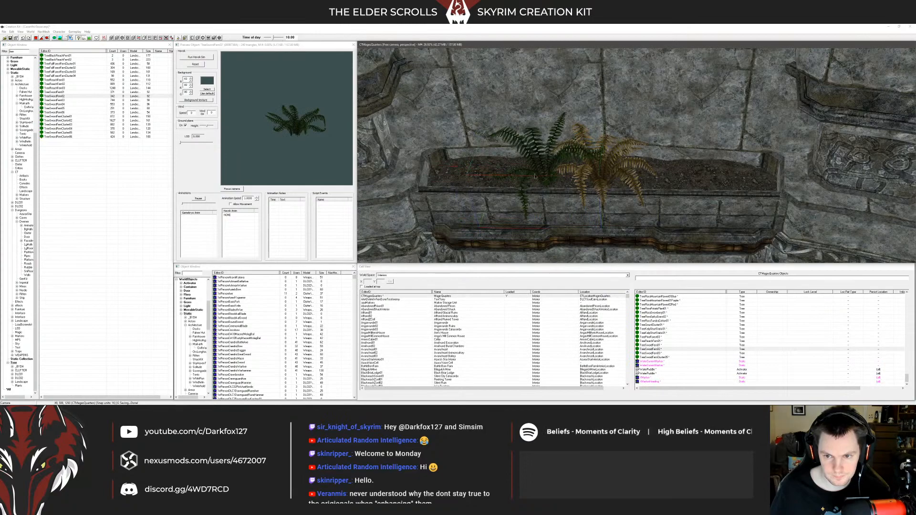
middle_click_drag(535, 175, 581, 181, "shift")
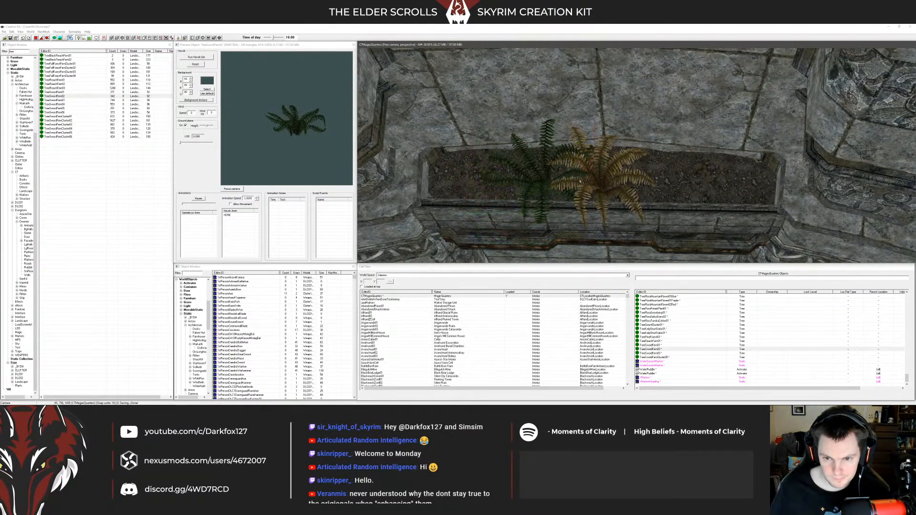
left_click_drag(548, 183, 526, 183)
middle_click_drag(533, 190, 577, 167, "shift")
middle_click_drag(522, 143, 559, 144, "shift")
middle_click_drag(552, 180, 492, 160, "shift")
scroll(570, 182, "down", 3)
Step: Preview the other fern models and place the narrow upright green sword fern at the planter's left end
left_click(72, 76)
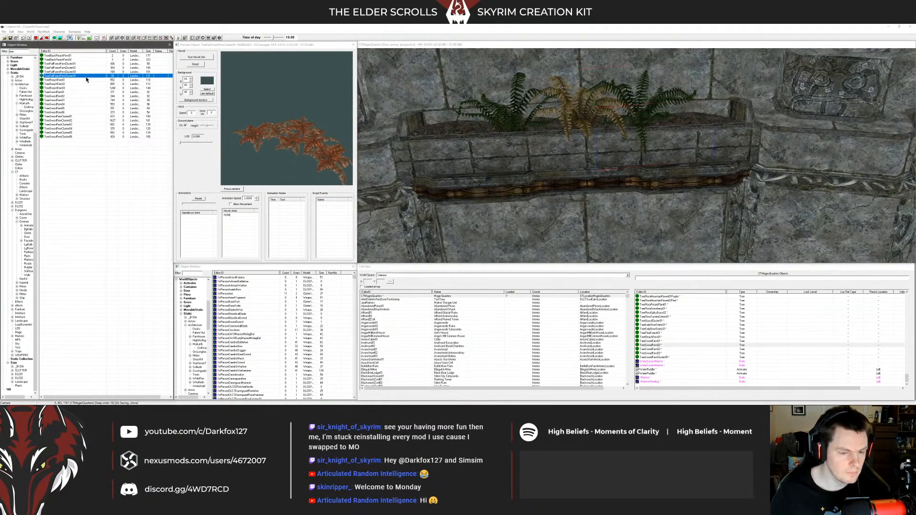
key("Down")
key("Down")
key("Down")
key("Down")
key("Down")
key("Down")
key("Down")
key("Down")
key("Down")
key("Up")
left_click_drag(438, 138, 435, 133)
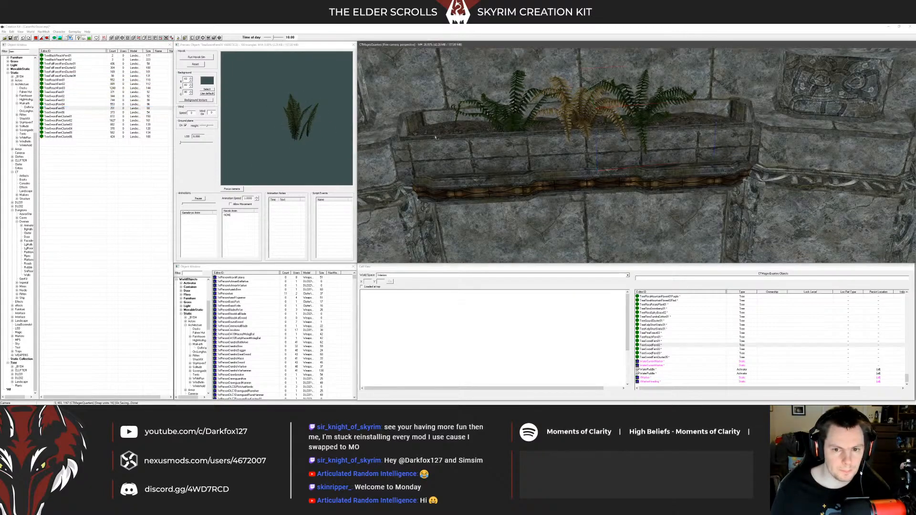
Step: Reduce the scale of the upright fern at the planter's left end in its reference properties
double_click(438, 108)
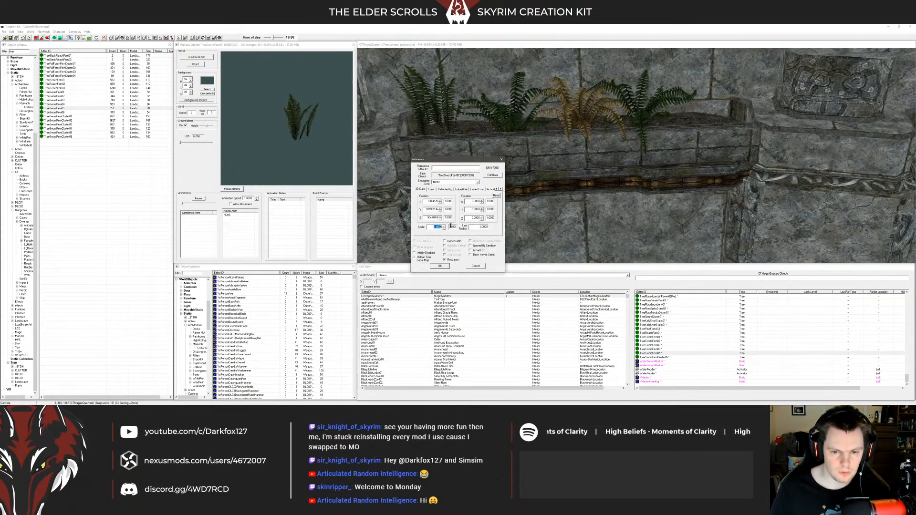
key("Return")
scroll(637, 112, "down", 3)
middle_click_drag(638, 112, 512, 163)
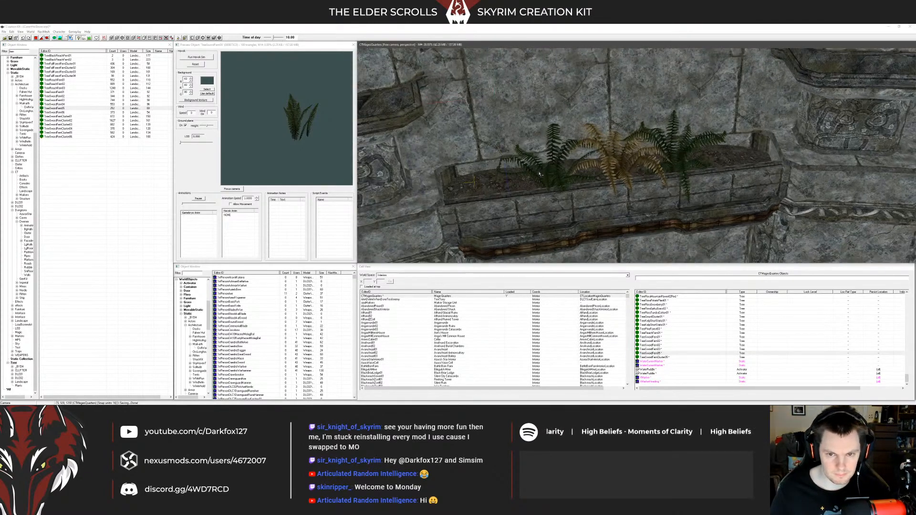
scroll(516, 170, "down", 1)
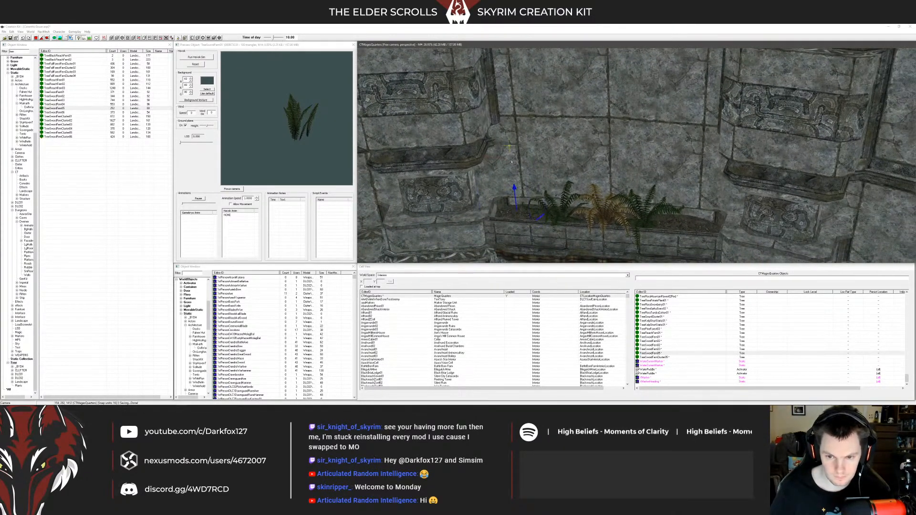
Step: Replace the upright green sword fern at the planter's left end with a fresh copy, review its reference properties, and rotate it into position
key("Delete")
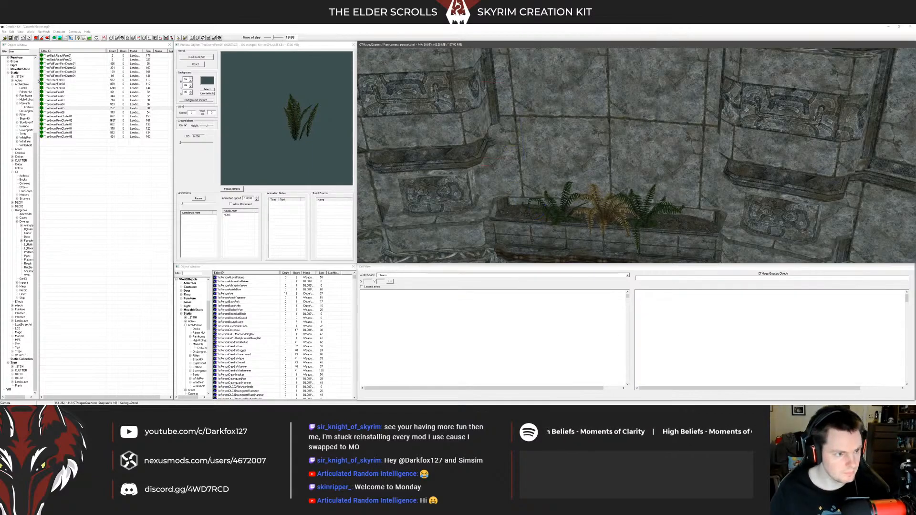
left_click_drag(56, 108, 527, 217)
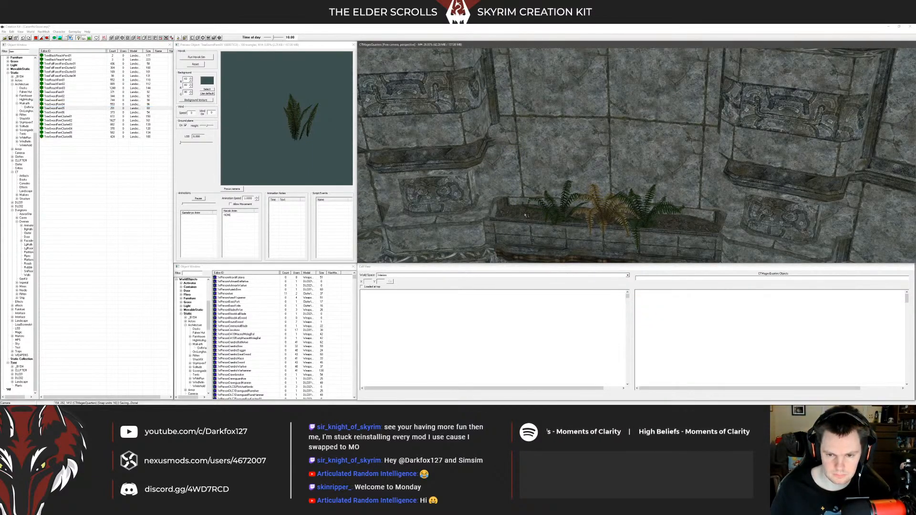
double_click(515, 192)
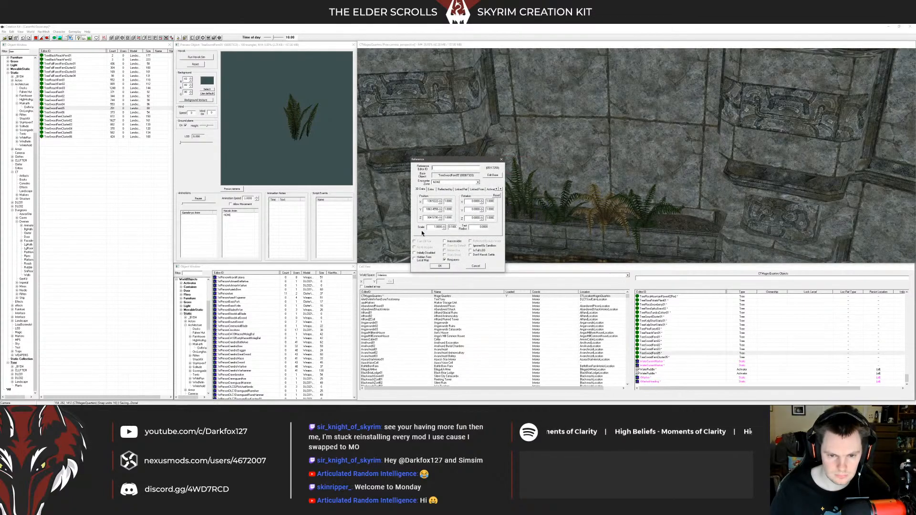
key("Return")
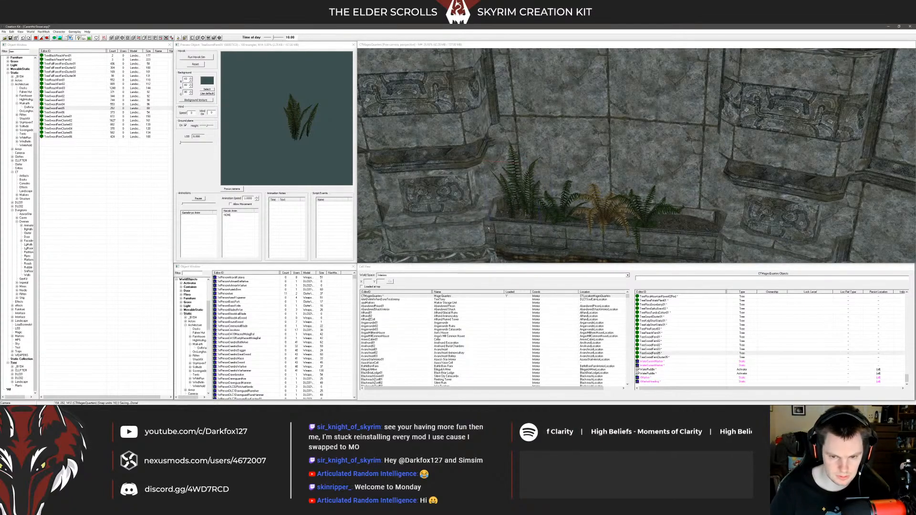
mouse_move(515, 192)
middle_mouse_down("shift")
mouse_move(554, 180)
mouse_move(515, 198)
middle_mouse_up("shift")
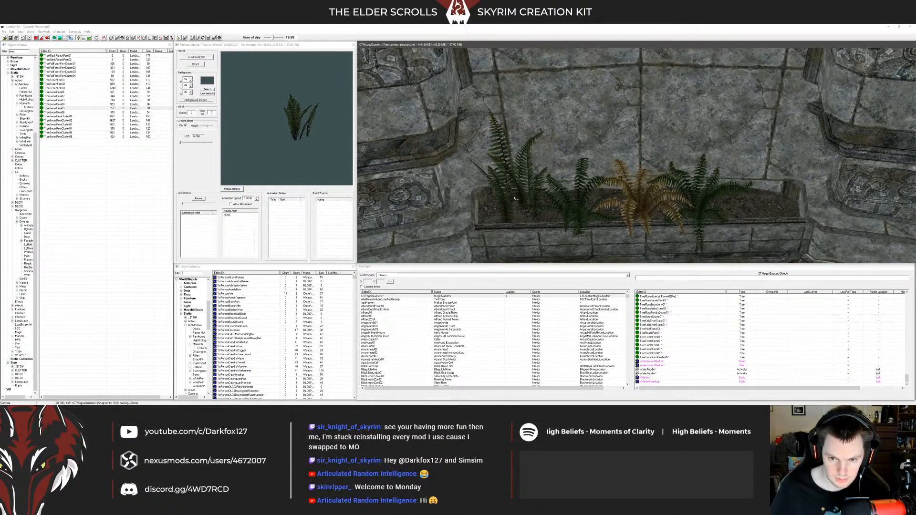
left_click(519, 196)
right_click_drag(517, 195, 519, 194)
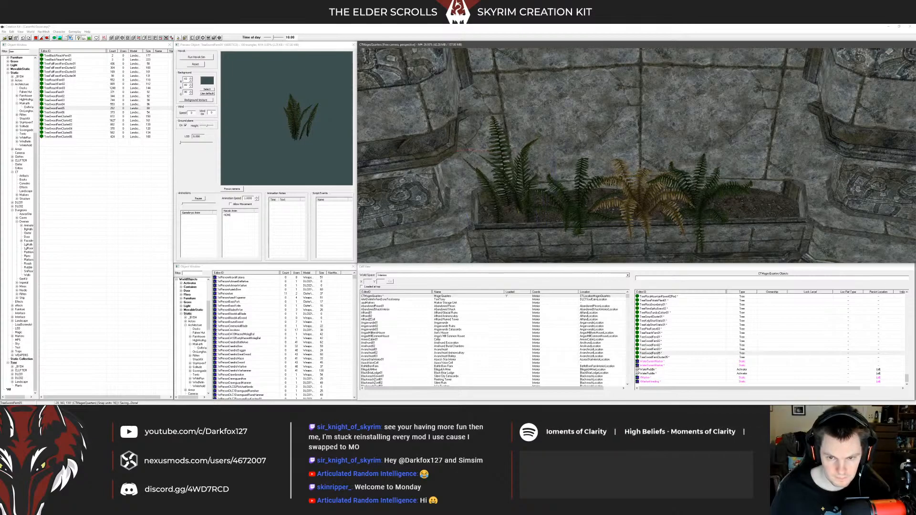
Step: Place a matching upright sword fern at the planter's right end, align it within the soil, and save the plugin
left_click_drag(521, 192, 618, 186)
left_click_drag(583, 162, 715, 152)
middle_click_drag(714, 151, 673, 160)
left_click(598, 198)
left_click_drag(598, 201, 619, 203)
middle_click_drag(620, 204, 663, 160, "shift")
left_click(660, 163)
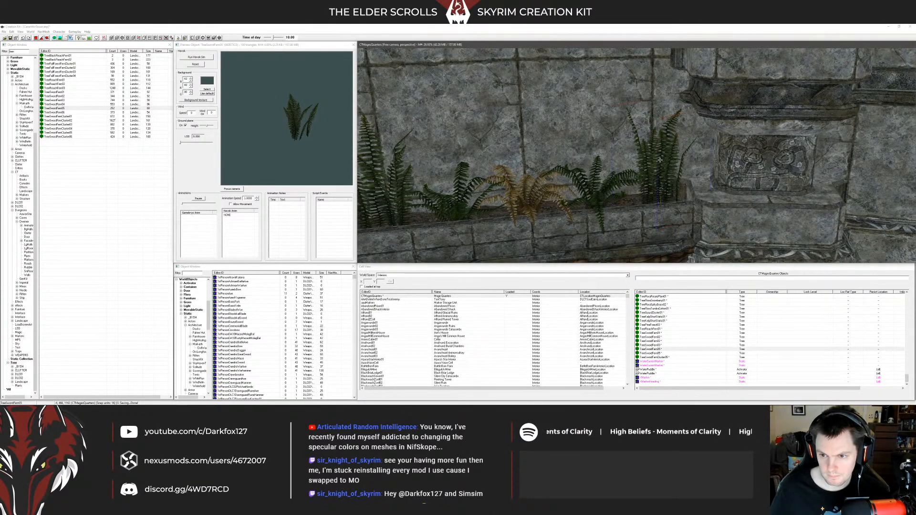
mouse_move(610, 173)
middle_mouse_down()
mouse_move(610, 159)
mouse_move(599, 185)
mouse_move(597, 172)
middle_mouse_up()
key("ctrl+s")
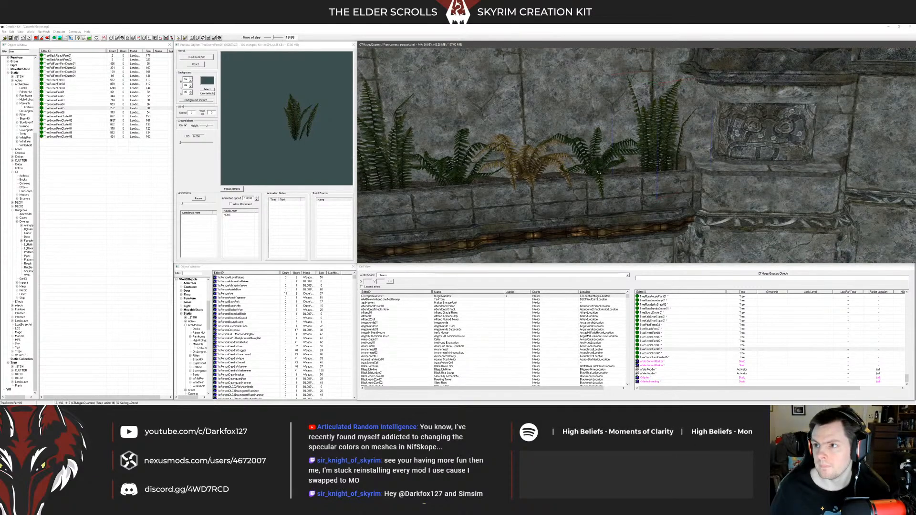
Step: Select the whole row of ferns in the planter above the recessed opening and remove them
scroll(596, 171, "down", 5)
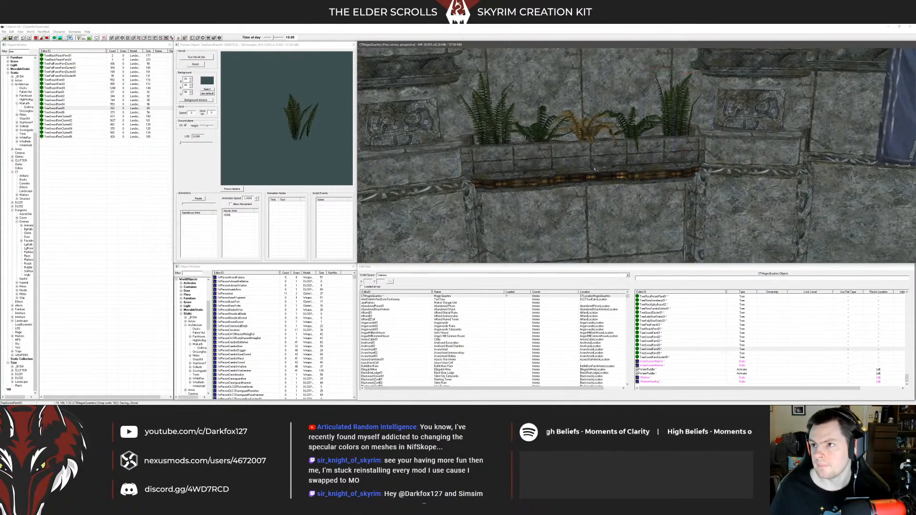
mouse_move(595, 169)
middle_mouse_down("shift")
mouse_move(563, 170)
mouse_move(562, 179)
mouse_move(597, 166)
mouse_move(618, 179)
mouse_move(610, 172)
middle_mouse_up("shift")
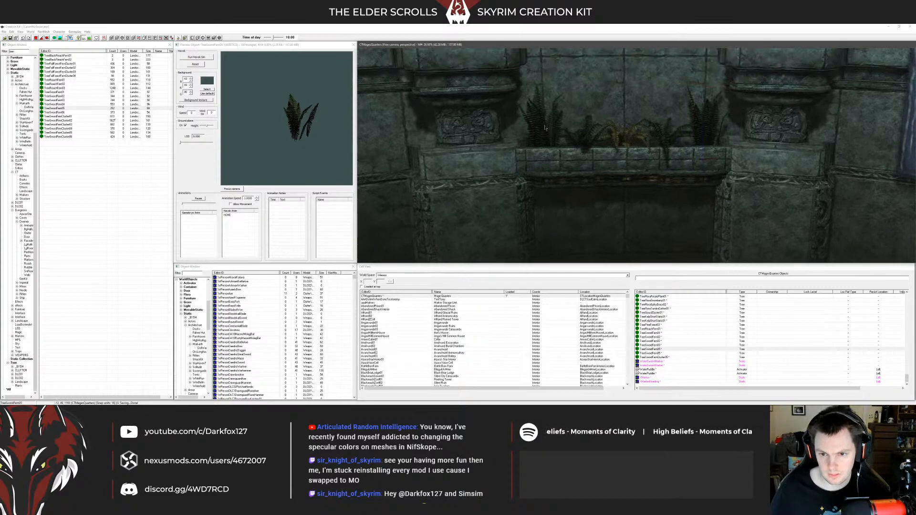
left_click_drag(545, 128, 570, 135)
key("Delete")
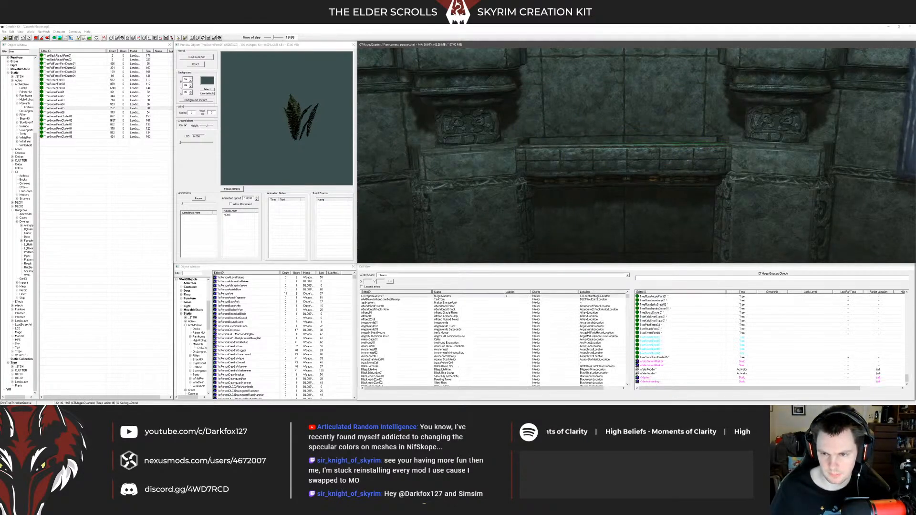
Step: Try to adjust the height of the soil strip in the emptied planter, and undo the moves
scroll(643, 152, "up", 5)
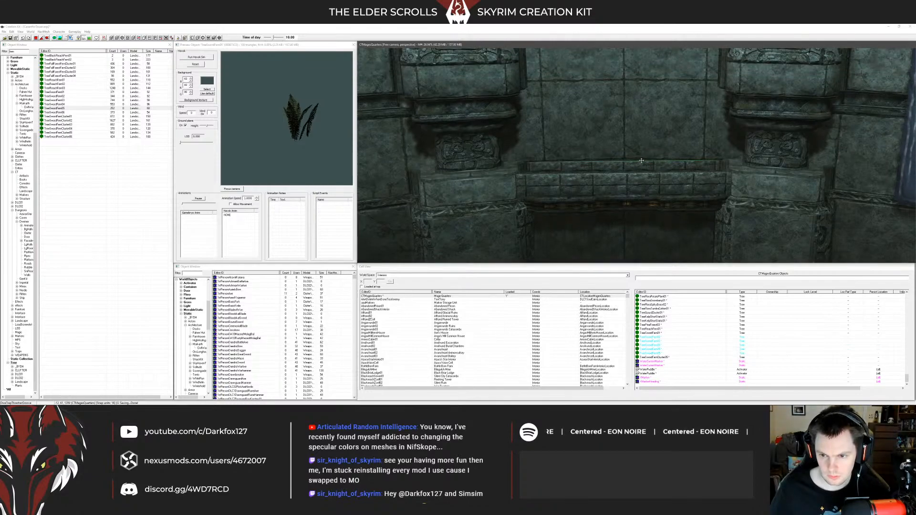
key("shift")
key("z")
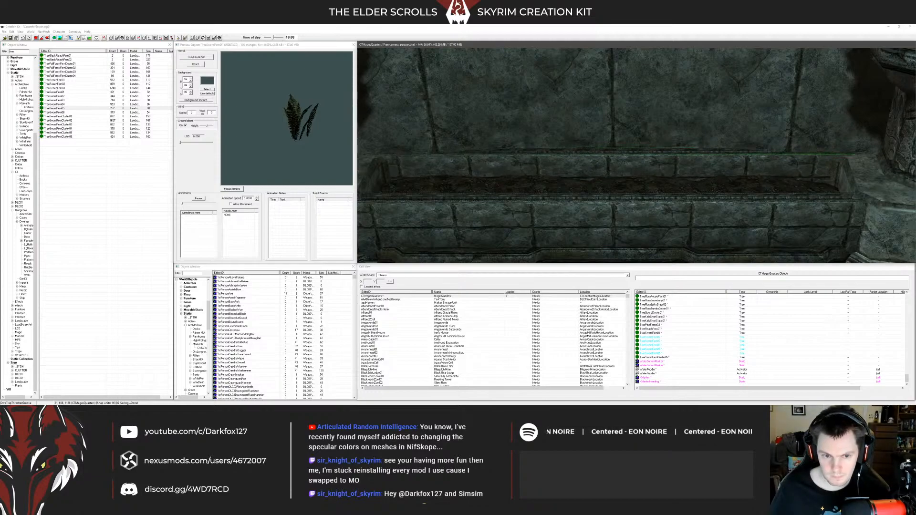
scroll(635, 164, "down", 5)
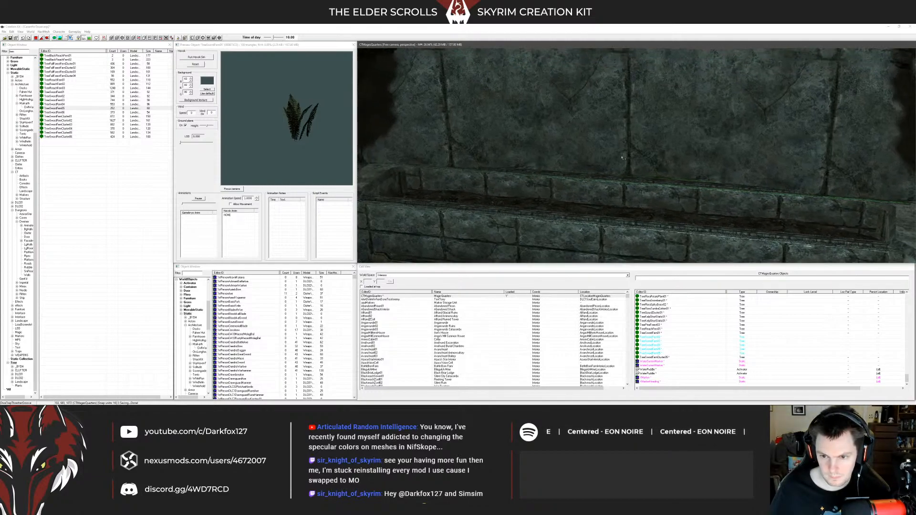
middle_click_drag(609, 167, 593, 193, "shift")
key("ctrl+z")
key("ctrl+z")
key("ctrl+z")
key("ctrl+z")
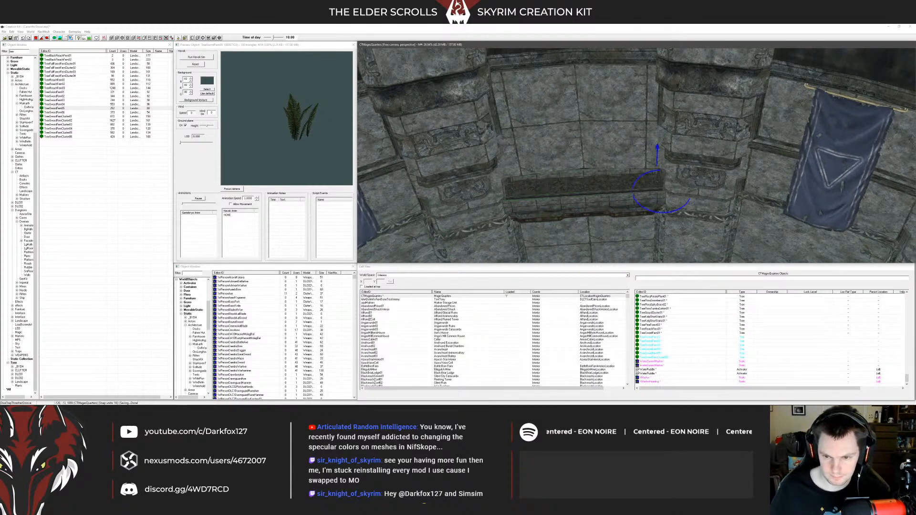
Step: Open the reference properties of the soil strips in two niche planters and align the second strip's height with the first
middle_click_drag(581, 158, 620, 200, "shift")
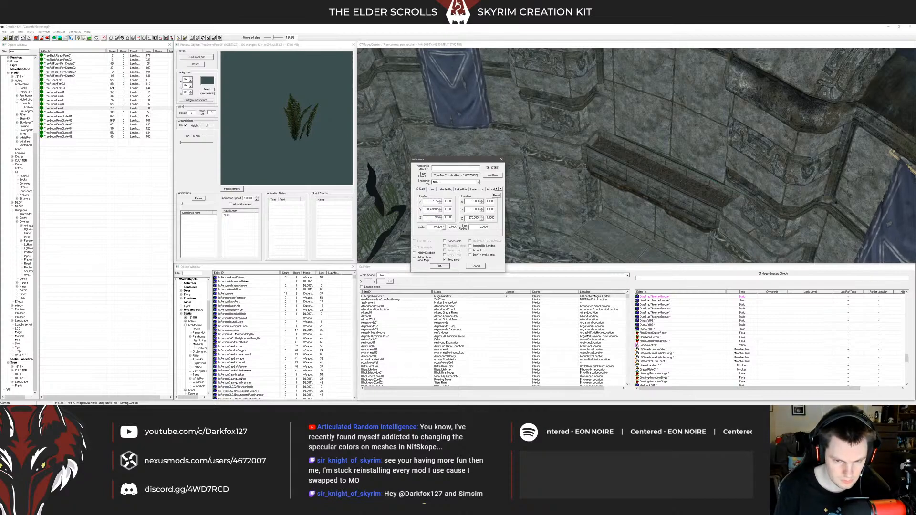
key("Return")
middle_click_drag(516, 198, 539, 178, "shift")
left_click(436, 136)
double_click(540, 178)
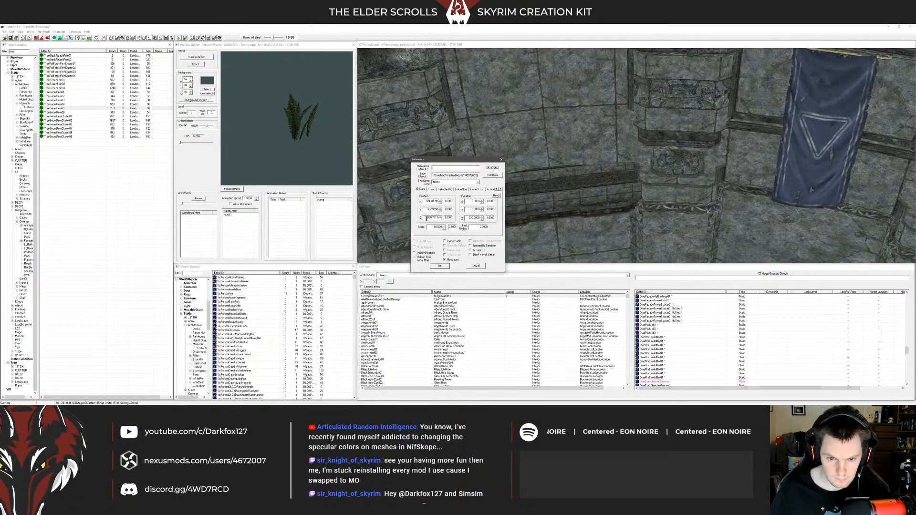
key("Return")
middle_click_drag(525, 179, 567, 206, "shift")
scroll(559, 179, "up", 3)
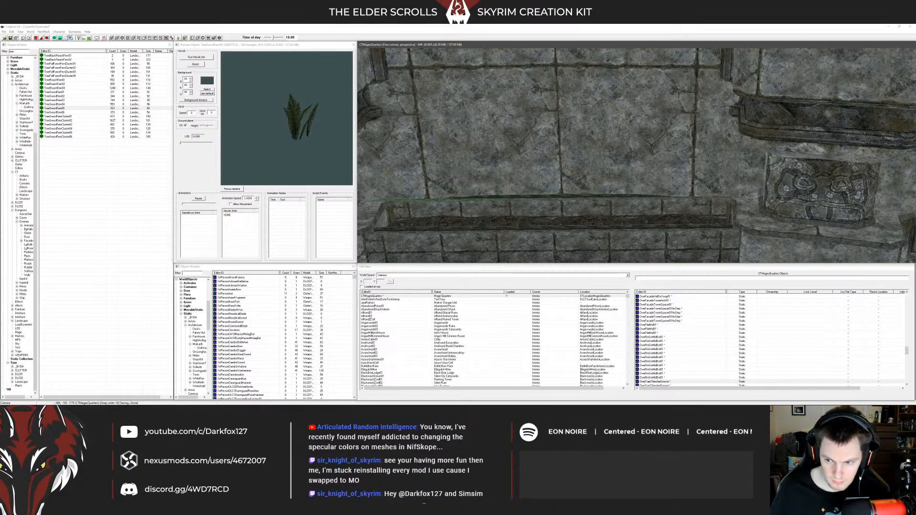
Step: Return to the empty planter above the recessed opening and preview the fern models again for a suitable plant
middle_click_drag(567, 206, 696, 182, "shift")
key("a")
scroll(611, 179, "down", 5)
scroll(623, 190, "down", 5)
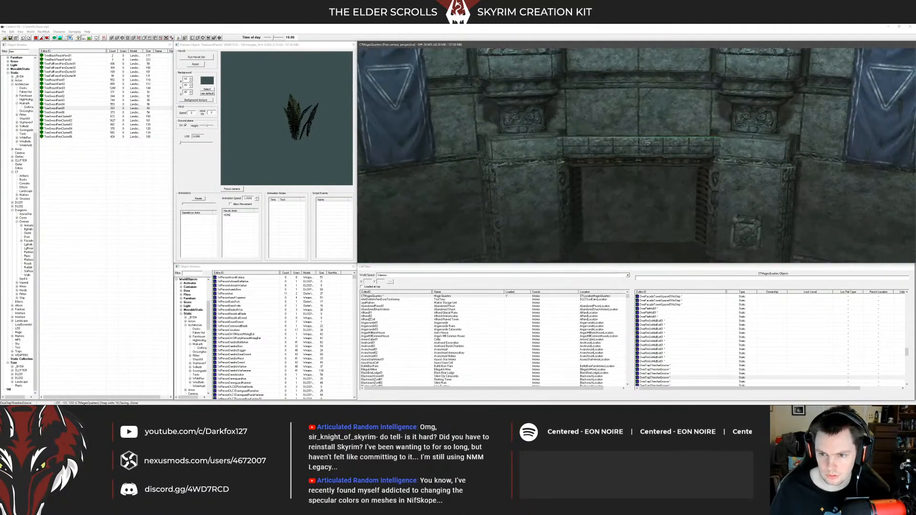
left_click(57, 88)
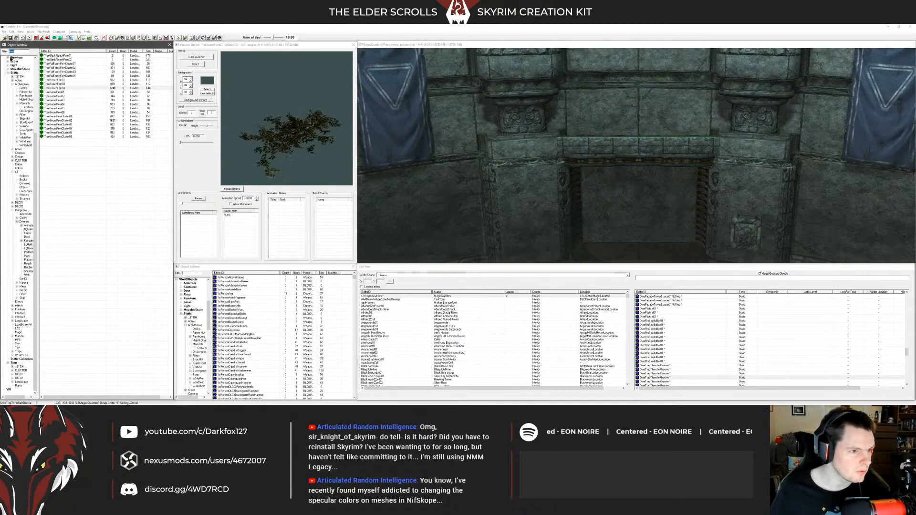
left_click(67, 89)
key("Down")
key("Down")
key("Down")
key("Down")
key("Down")
key("Down")
key("Down")
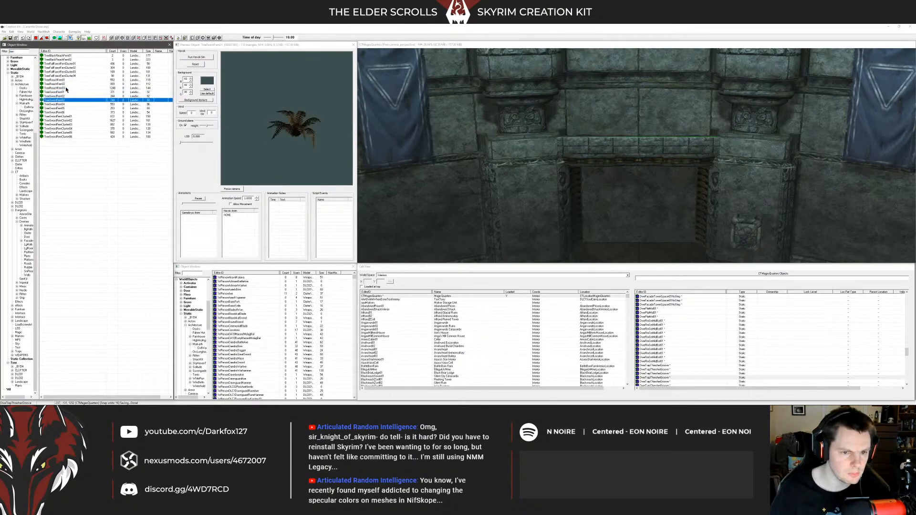
key("Down")
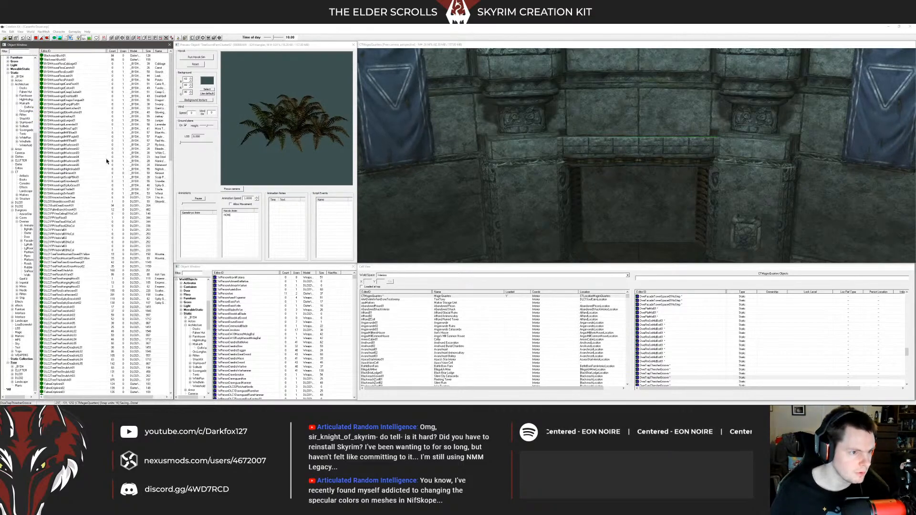
Step: Clear the fern filter and preview the full list of tree and plant models for alternatives to the ferns
left_click(100, 146)
scroll(95, 158, "down", 20)
scroll(95, 162, "down", 2)
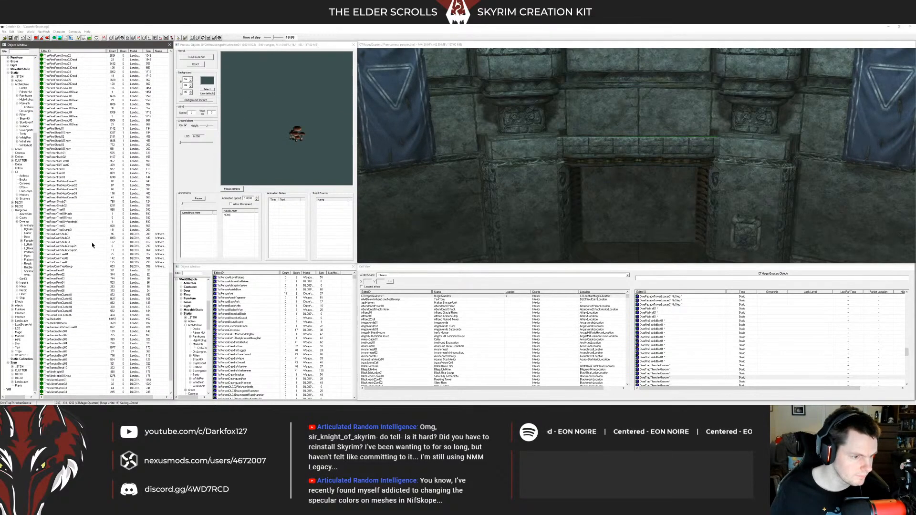
left_click(90, 218)
key("Down")
key("Down")
key("Down")
key("Down")
key("Down")
key("Down")
key("Down")
key("Down")
key("Down")
key("Down")
key("Down")
key("Down")
key("Down")
key("Down")
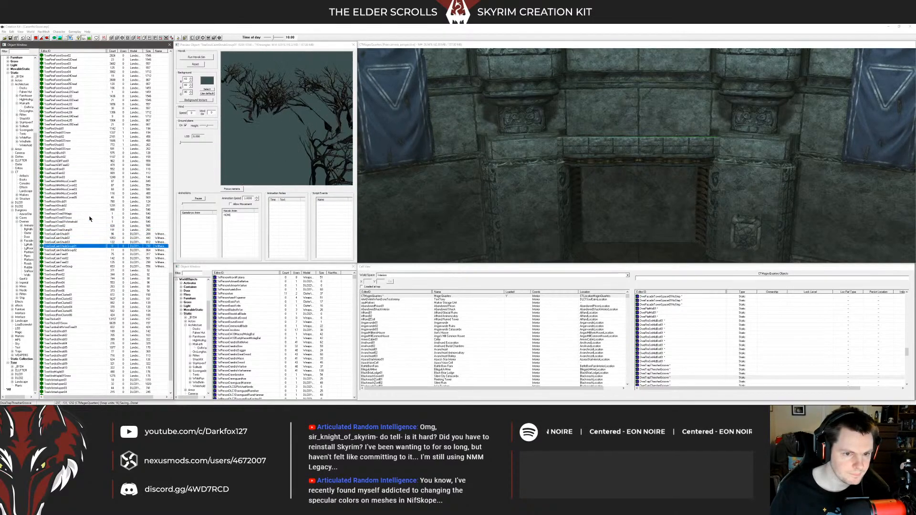
key("Down")
key("Down")
key("Down")
key("Down")
key("Down")
key("Down")
key("Down")
key("Down")
key("Down")
key("Down")
key("Down")
key("Down")
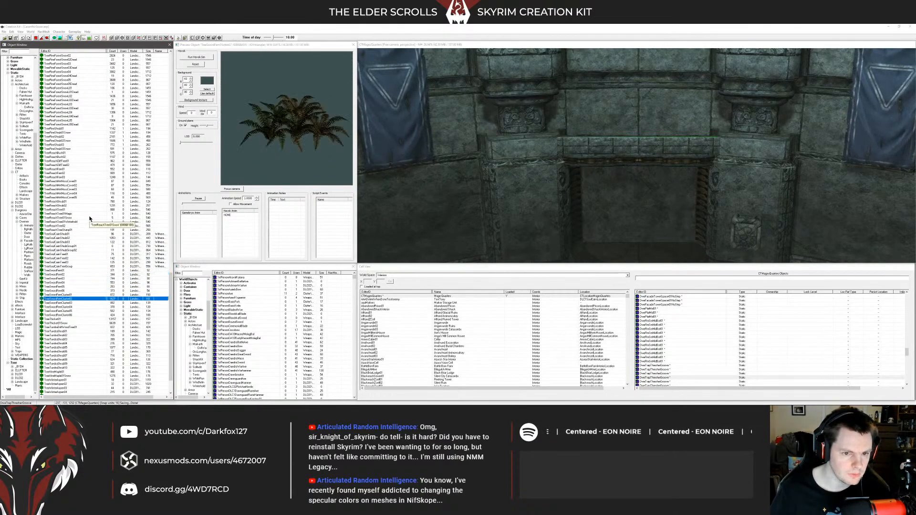
key("Down")
key("Up")
key("Up")
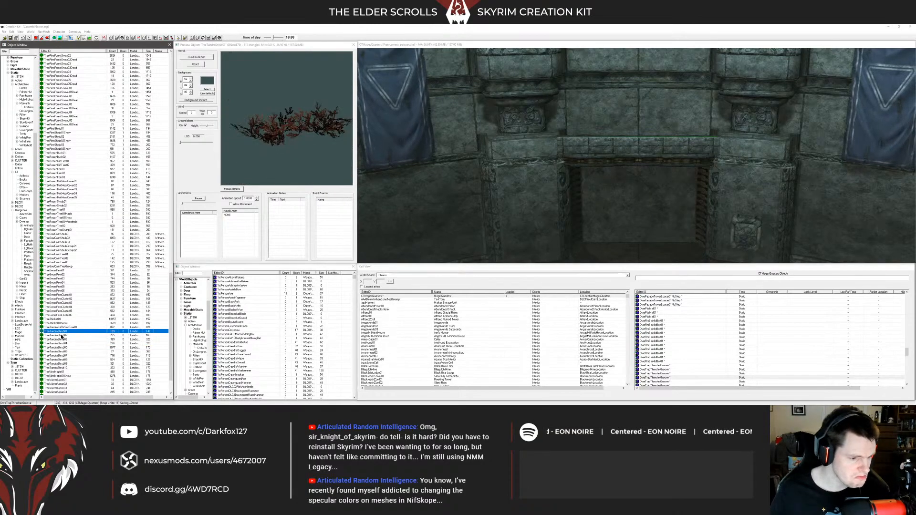
Step: Place the red-leaved tundra shrub in the empty planter above the recessed opening and rotate it along the planter
left_click_drag(486, 234, 634, 154)
scroll(634, 153, "up", 2)
scroll(634, 153, "up", 1)
middle_click_drag(634, 154, 622, 200, "shift")
right_click_drag(622, 201, 653, 201)
middle_click_drag(617, 187, 636, 137, "shift")
scroll(572, 109, "up", 10)
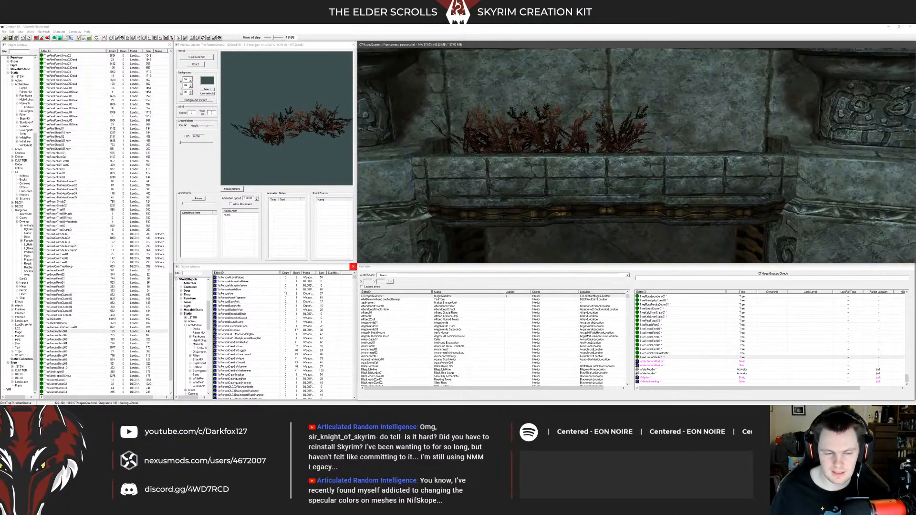
Step: Preview the other tundra shrub models to find a second plant for the planter
left_click(72, 335)
key("Down")
key("Down")
key("Up")
key("Up")
left_click_drag(286, 156, 297, 146)
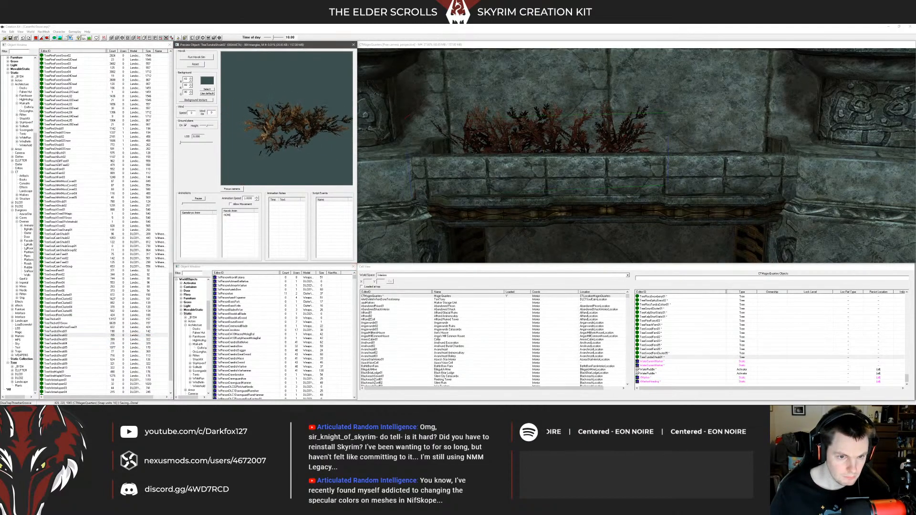
left_click(63, 340)
key("Down")
key("Down")
key("Down")
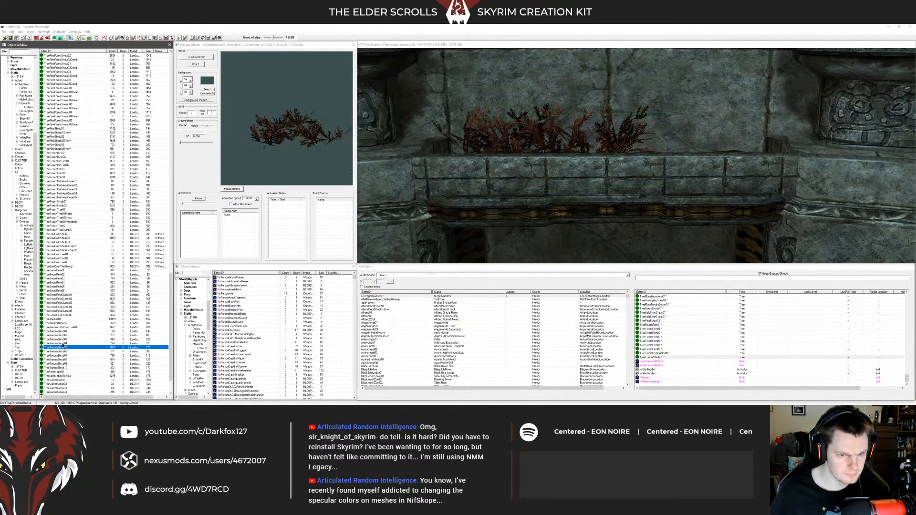
key("Down")
key("Down")
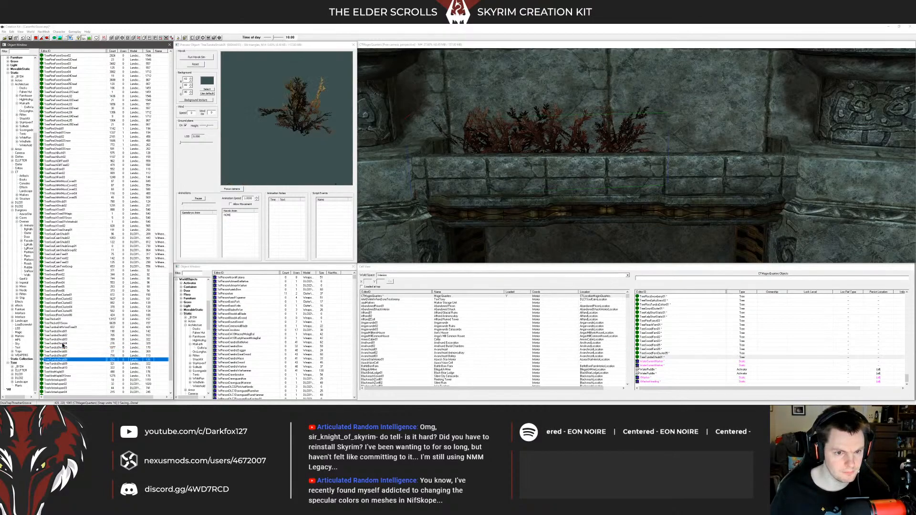
Step: Place the tall golden-brown tundra shrub beside the red one and lower it into the planter's soil
left_click_drag(667, 179, 611, 152)
key("shift")
key("shift")
key("shift")
key("shift")
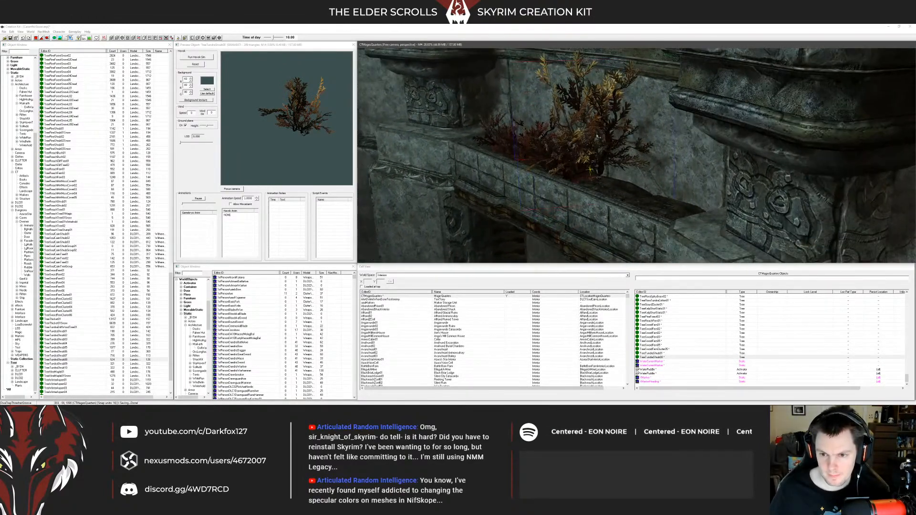
left_click(603, 161)
left_click(602, 161)
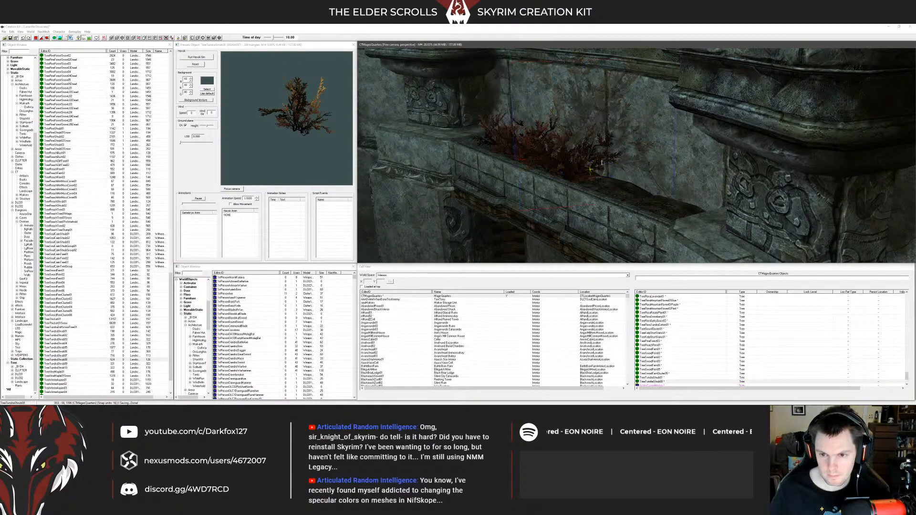
key("z")
left_click_drag(603, 162, 603, 182)
middle_click_drag(603, 181, 629, 193, "shift")
Step: Duplicate the golden-brown tundra shrub, position the copy beside the original in the planter, and check the arrangement from a distance
key("ctrl+d")
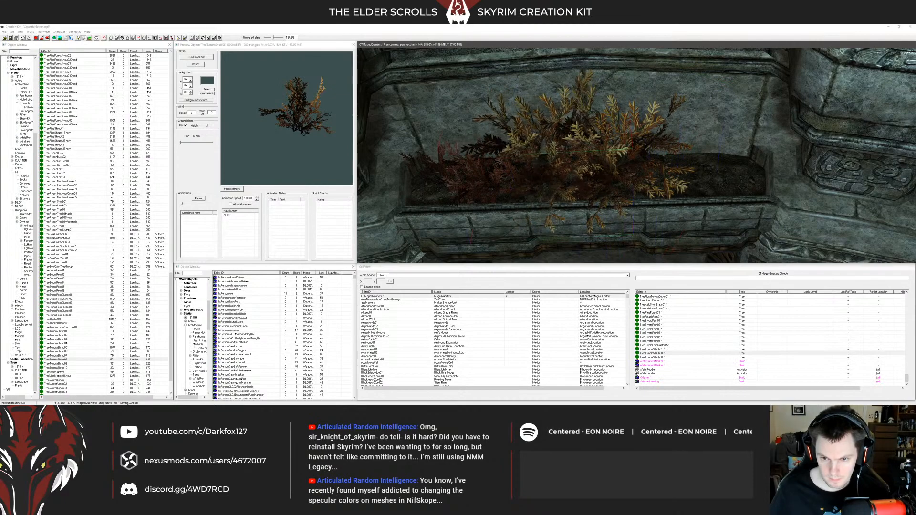
middle_click_drag(600, 178, 560, 151, "shift")
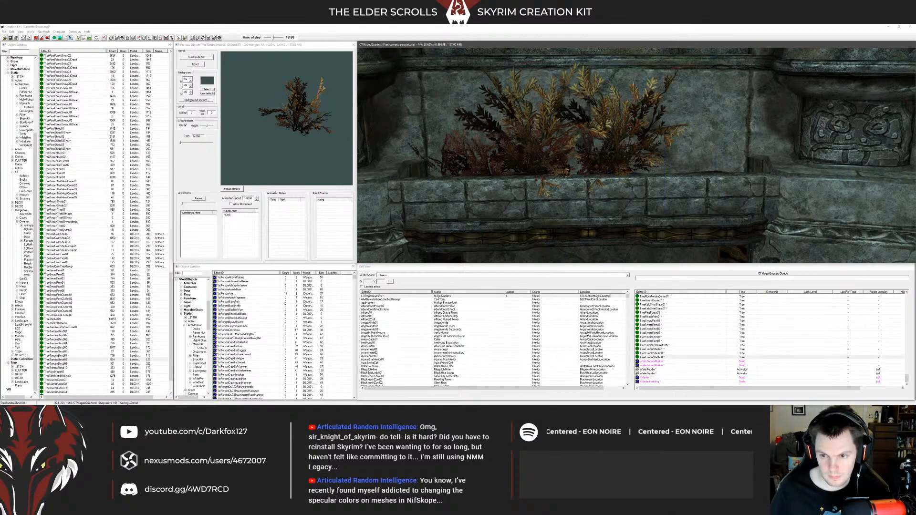
mouse_move(560, 151)
middle_mouse_down("shift")
mouse_move(642, 141)
mouse_move(519, 154)
mouse_move(544, 142)
mouse_move(543, 157)
middle_mouse_up("shift")
scroll(642, 141, "down", 6)
scroll(662, 136, "up", 3)
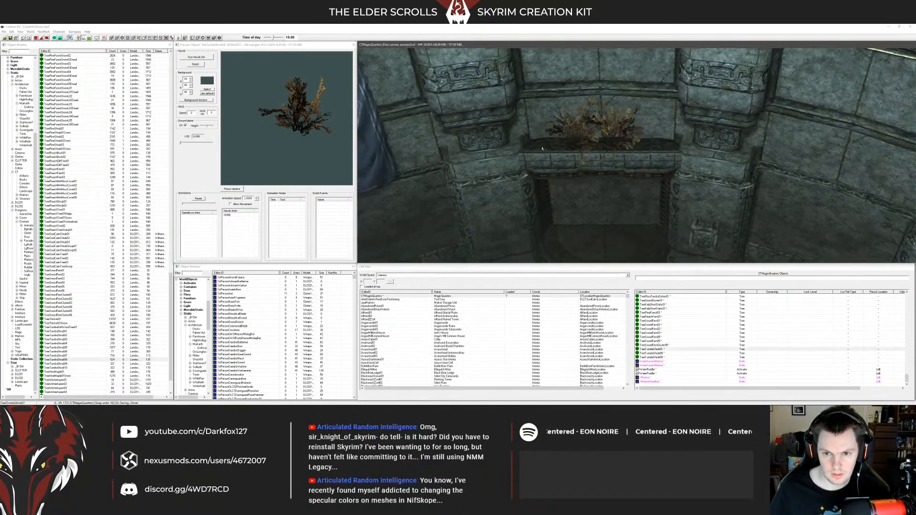
Step: Duplicate the red-leaved tundra shrub and place the copy toward the bare end of the planter above the opening
scroll(544, 141, "up", 1)
key("ctrl+d")
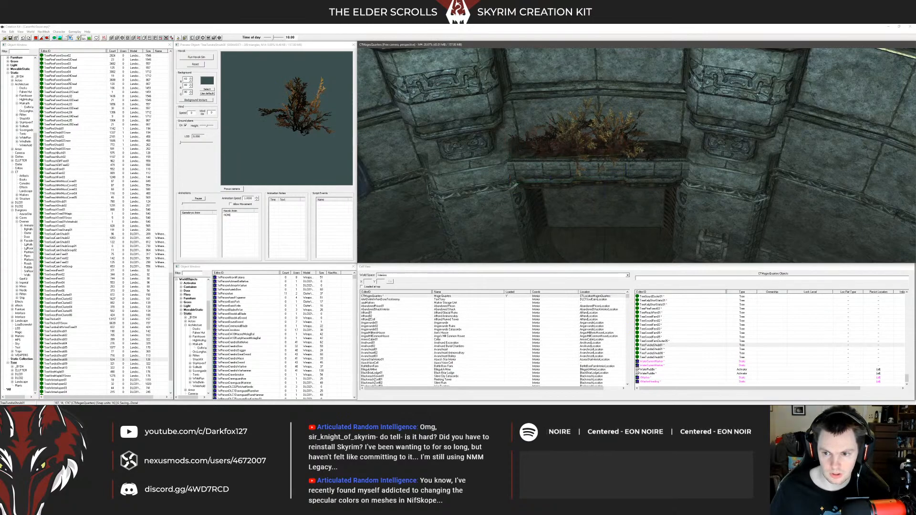
middle_click_drag(614, 147, 483, 154, "shift")
Step: Preview the plant models around the end of the tundra shrubs to find one for the next empty planter
scroll(628, 162, "up", 3)
scroll(633, 152, "down", 3)
scroll(667, 155, "down", 3)
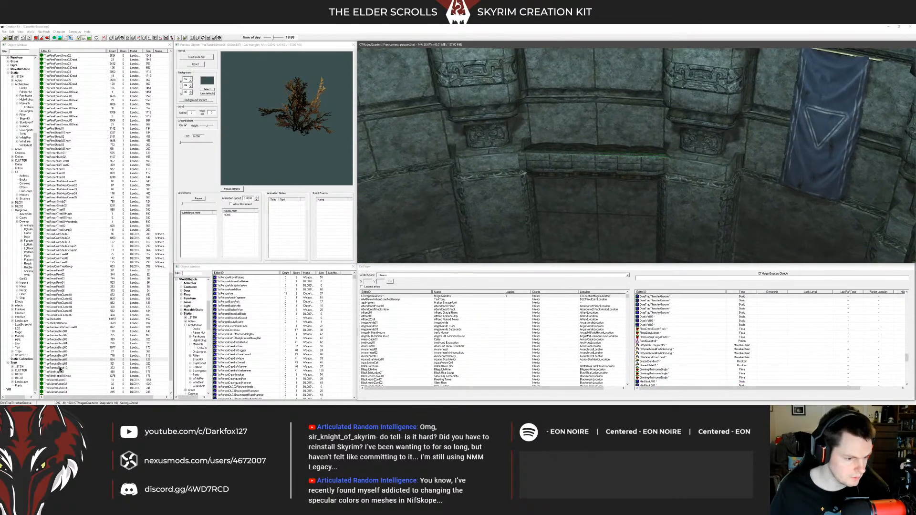
scroll(67, 365, "down", 2)
left_click(95, 351)
key("Up")
key("Up")
key("Down")
key("Down")
key("Down")
key("Up")
key("Up")
key("Down")
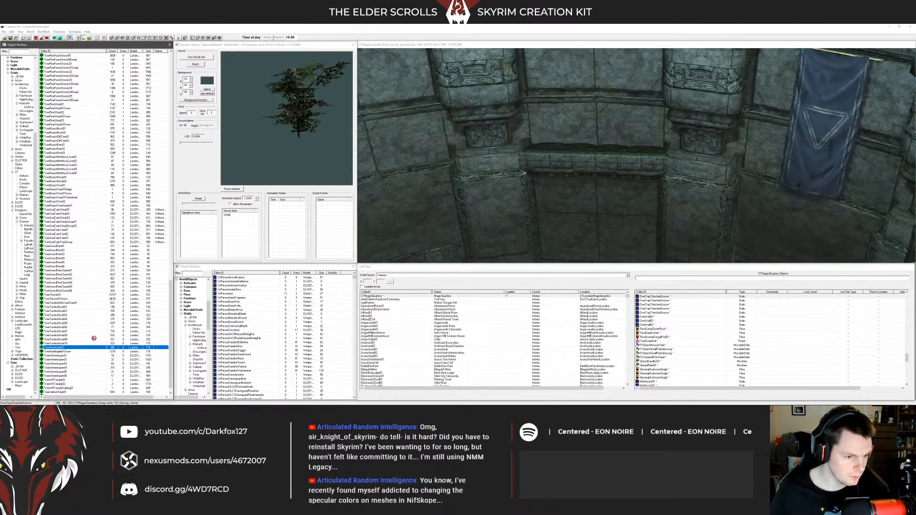
Step: Place the green leafy shrub in the next empty planter and position it in the planter's soil
left_click_drag(600, 146, 594, 147)
scroll(589, 162, "up", 3)
mouse_move(584, 142)
middle_mouse_down()
mouse_move(590, 163)
mouse_move(582, 165)
mouse_move(589, 149)
middle_mouse_up()
scroll(581, 164, "up", 1)
left_click_drag(589, 149, 586, 147)
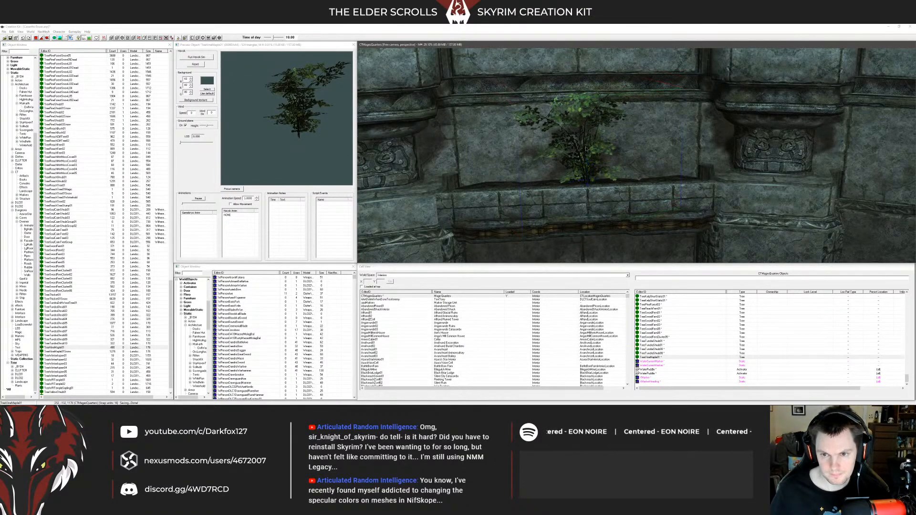
middle_click_drag(586, 149, 568, 150, "shift")
Step: Preview the remaining tree models after the green shrub, inspecting the yellow-leaved shrubs from several angles
left_click(70, 348)
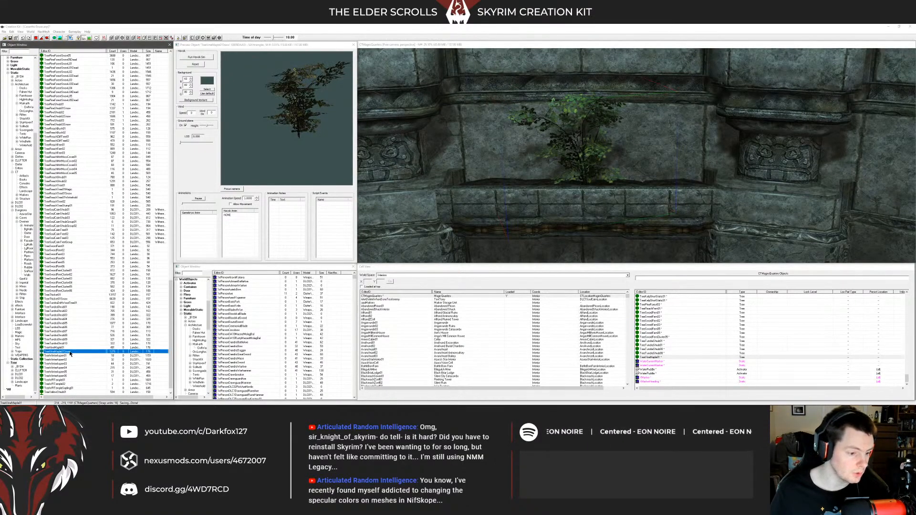
key("Down")
key("Down")
key("Down")
key("Down")
key("Down")
key("Down")
key("Down")
key("Down")
key("Down")
key("Down")
key("Down")
key("Down")
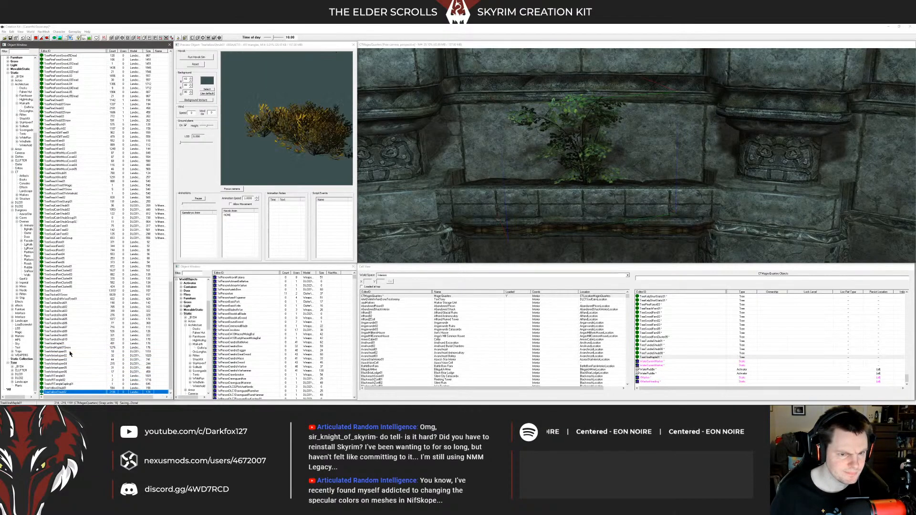
key("Up")
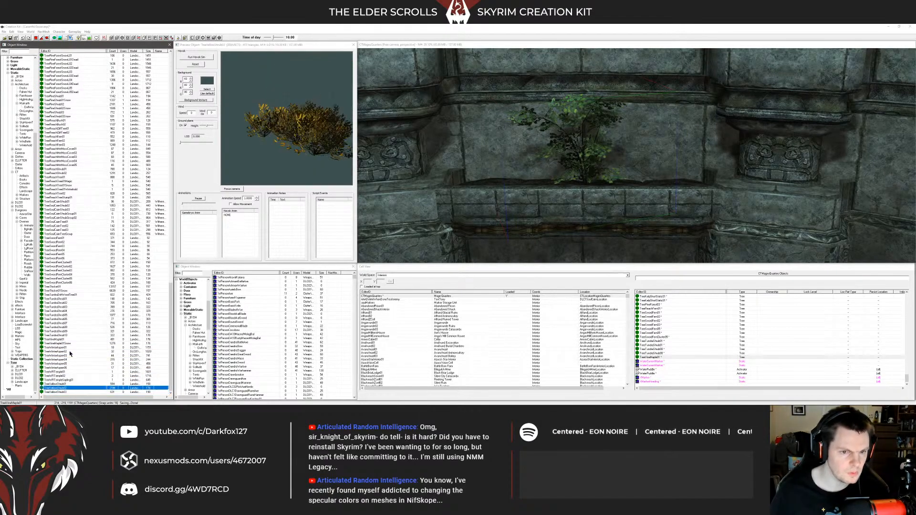
left_click_drag(334, 143, 366, 156)
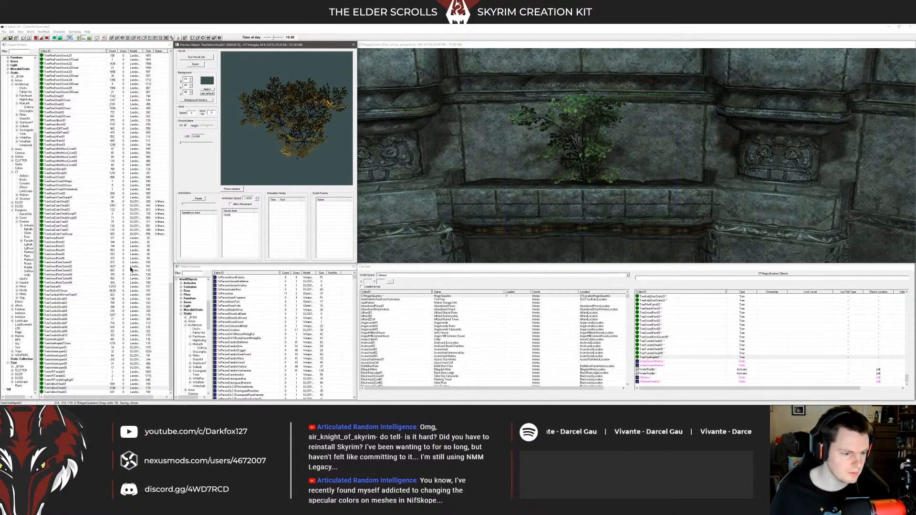
left_click(57, 393)
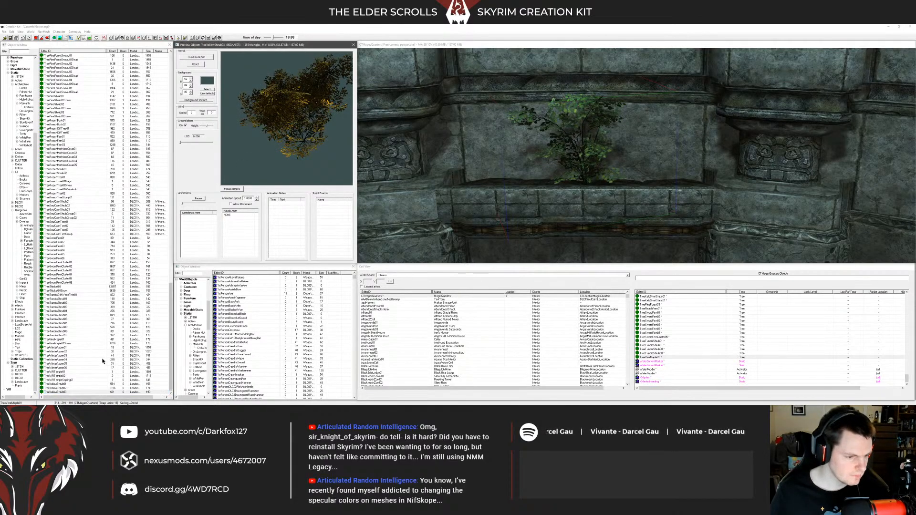
left_click(55, 384)
left_click_drag(265, 160, 306, 128)
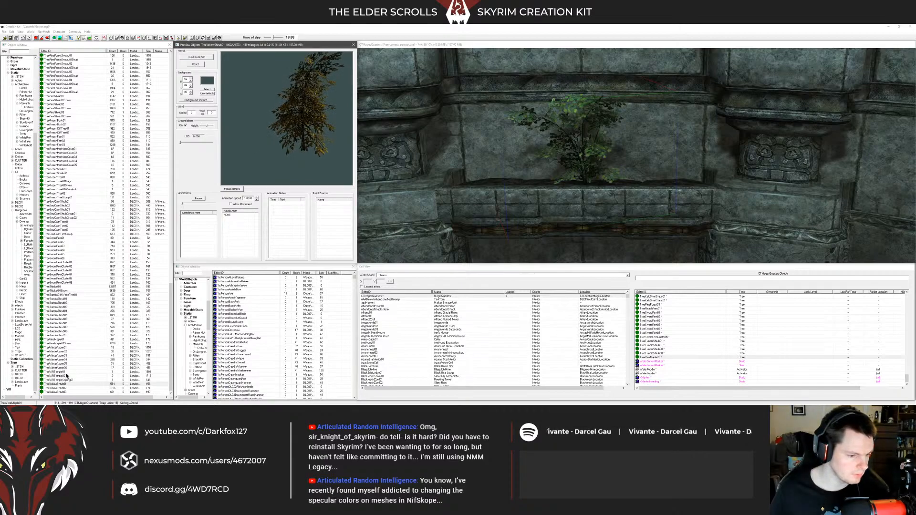
Step: Preview the tree and plant models further up the list to find a companion for the green shrub
left_click(60, 339)
scroll(96, 310, "up", 15)
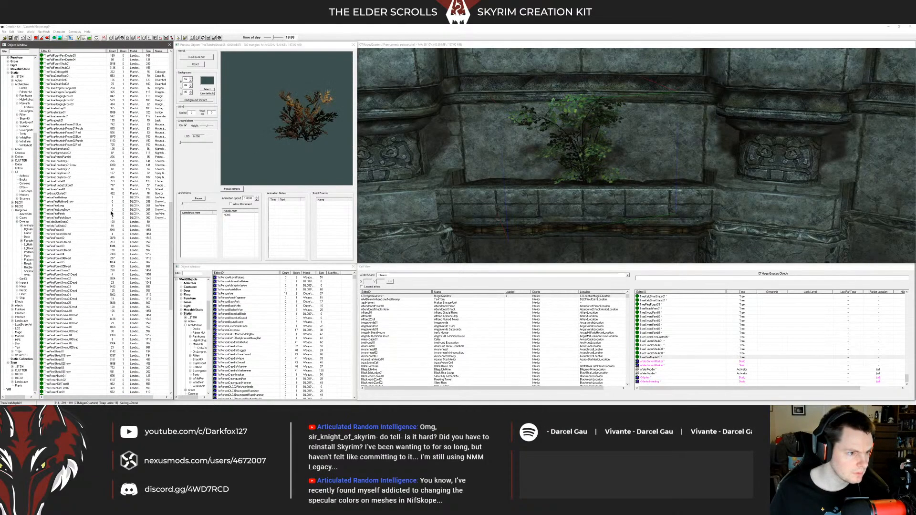
scroll(112, 219, "up", 12)
left_click(100, 177)
key("Up")
key("Up")
key("Up")
key("Up")
key("Up")
key("Up")
key("Up")
key("Up")
key("Up")
key("Up")
key("Up")
key("Up")
key("Up")
key("Up")
key("Up")
key("Up")
key("Up")
key("Up")
key("Up")
key("Up")
key("Up")
key("Up")
key("Up")
key("Up")
key("Up")
key("Up")
key("Up")
key("Up")
key("Up")
key("Up")
key("Up")
key("Up")
key("Up")
key("Up")
key("Up")
key("Up")
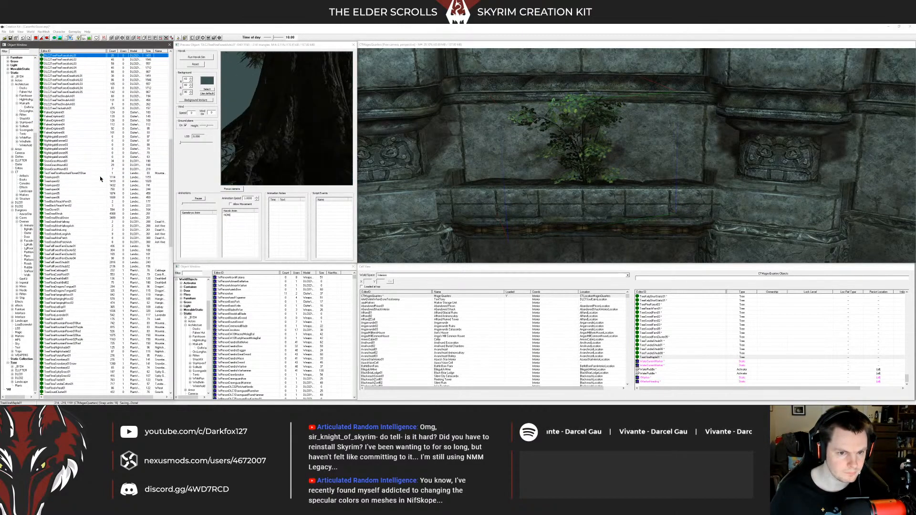
Step: Compare the DLC2 shrub and flora models, including the spiky dark-red plant
key("Down")
key("Down")
key("Down")
key("Down")
key("Down")
key("Down")
key("Down")
key("Down")
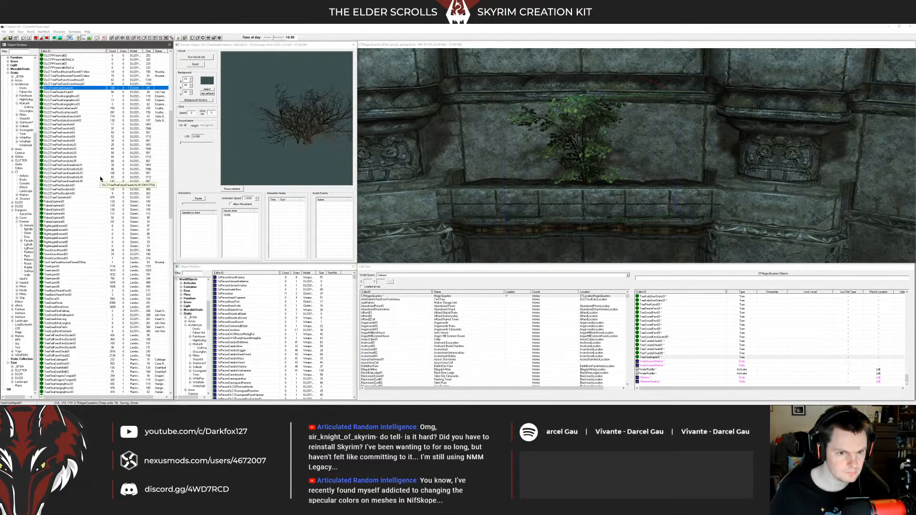
key("Down")
key("Down")
key("Down")
key("Down")
key("Down")
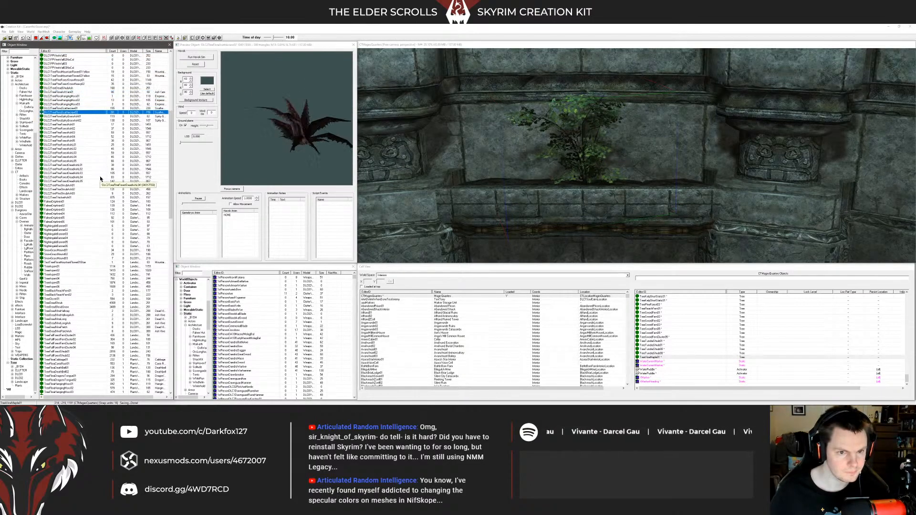
key("Up")
key("Up")
key("Up")
key("Up")
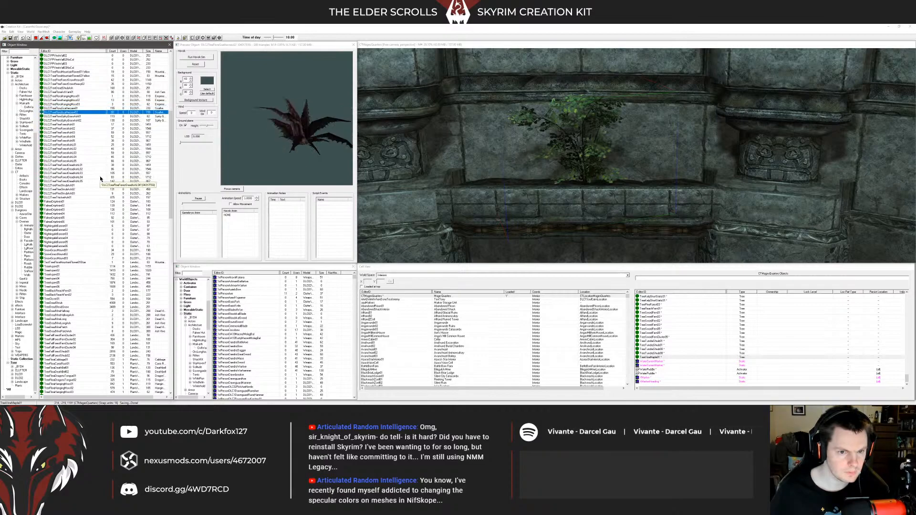
key("Up")
key("Down")
Step: Try the spiky dark-red plant beside the green shrub in the planter, and delete it
left_click_drag(539, 189, 539, 189)
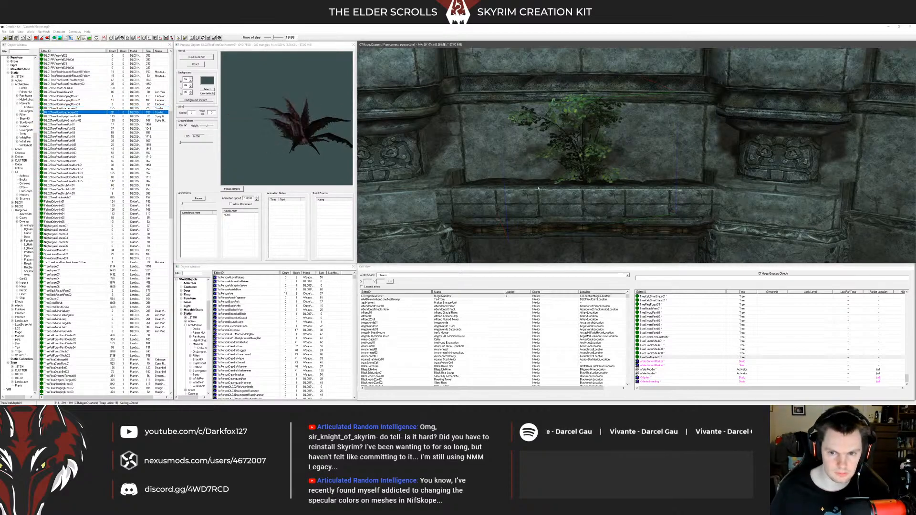
key("shift")
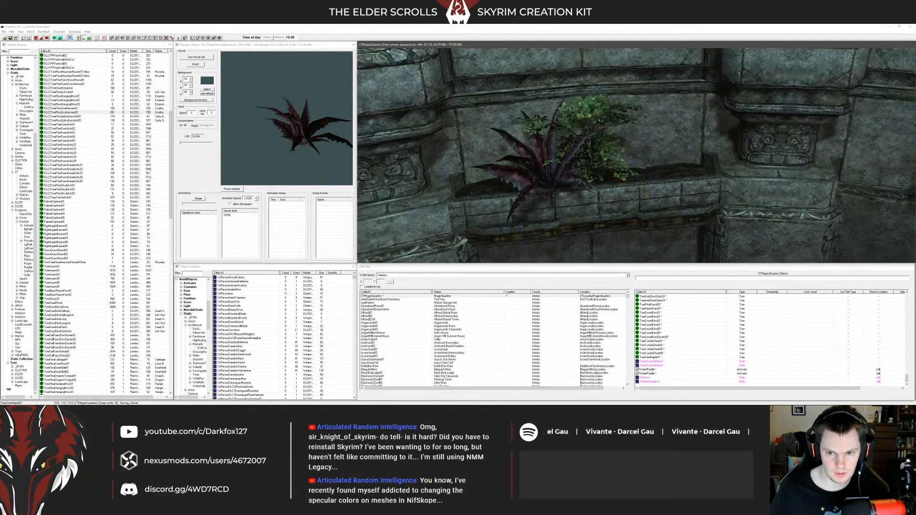
key("Delete")
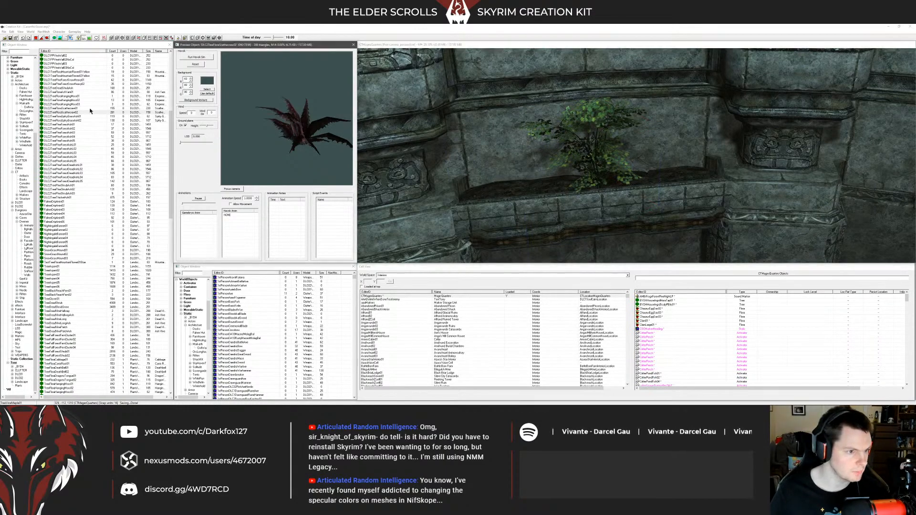
Step: Preview the rest of the DLC2 flora and the cave and snow plant models for another planter candidate
left_click(70, 104)
key("Up")
key("Up")
key("Up")
key("Up")
key("Up")
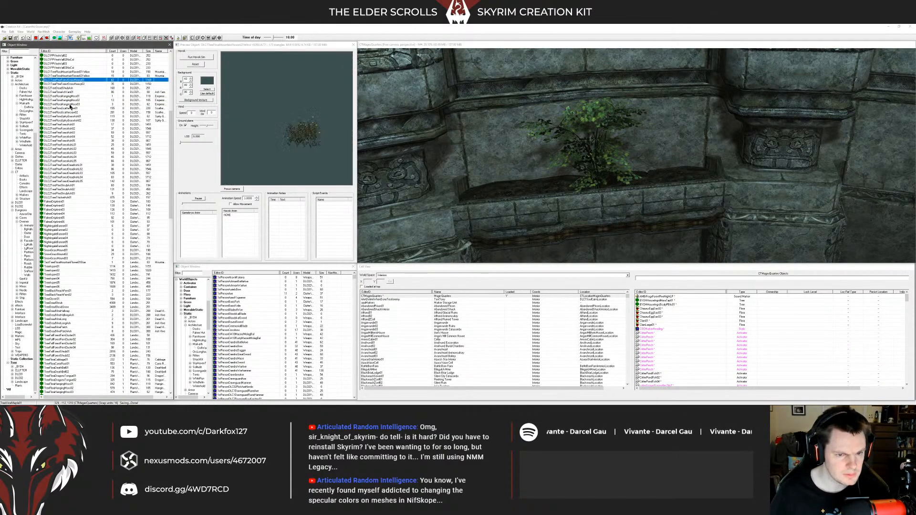
key("Down")
key("Down")
key("Down")
key("Down")
key("Down")
key("Down")
key("Down")
key("Down")
key("Down")
key("Down")
key("Down")
key("Down")
key("Down")
key("Down")
key("Down")
key("Down")
key("Down")
key("Down")
key("Down")
key("Down")
key("Down")
key("Down")
key("Down")
key("Down")
key("Down")
key("Down")
key("Down")
key("Down")
key("Down")
key("Down")
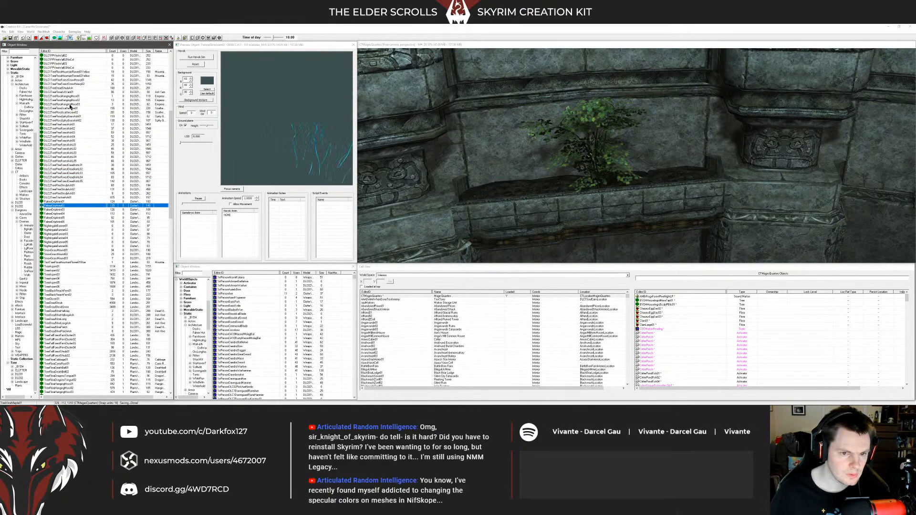
key("Down")
key("Down")
key("Down")
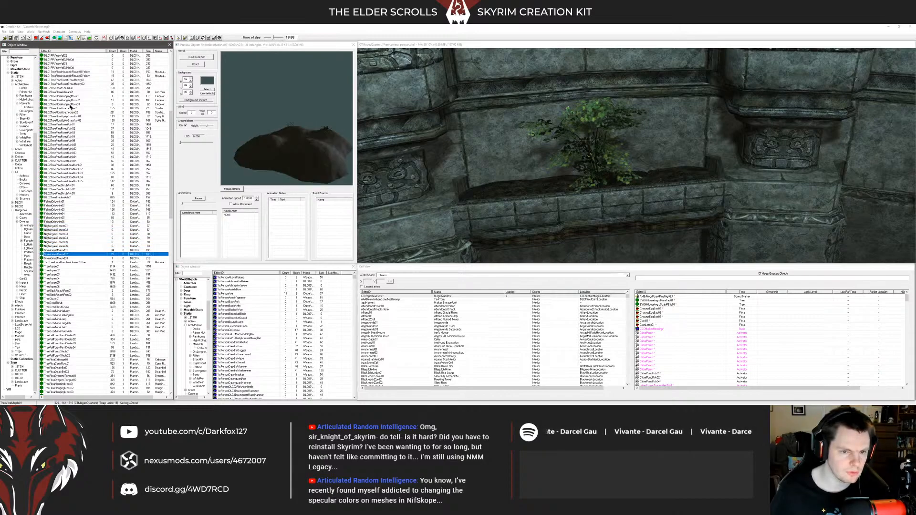
Step: Preview the shrub, hanging moss and flowering flora models further down the tree list for a planter companion
key("Down")
key("Down")
key("Down")
key("Down")
key("Down")
key("Down")
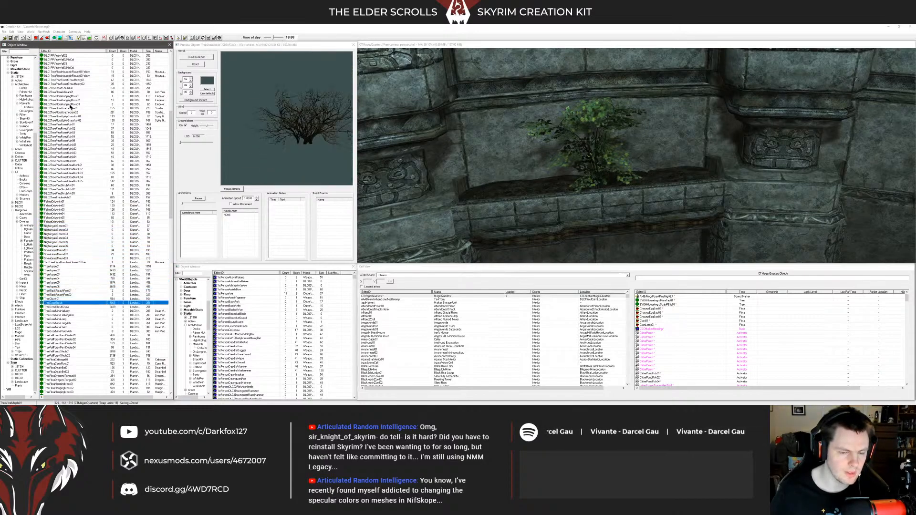
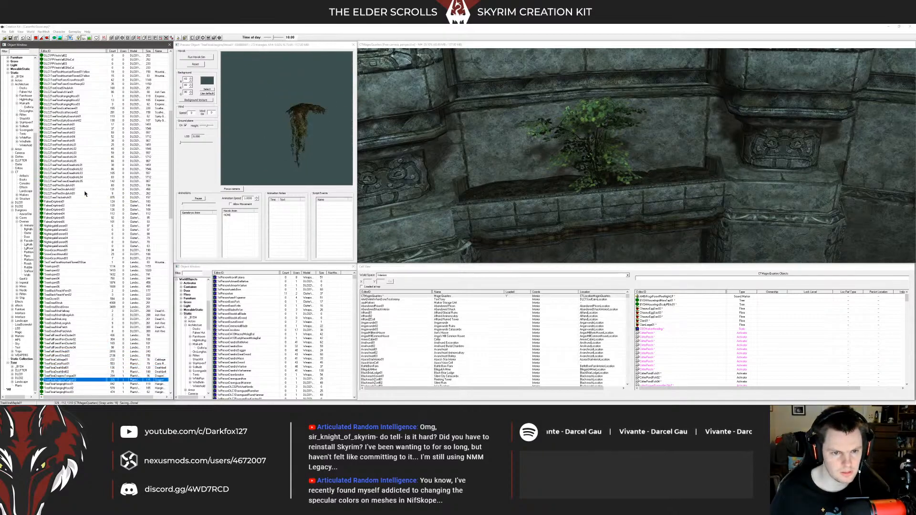
key("Down")
key("Down")
key("Down")
key("Down")
key("Down")
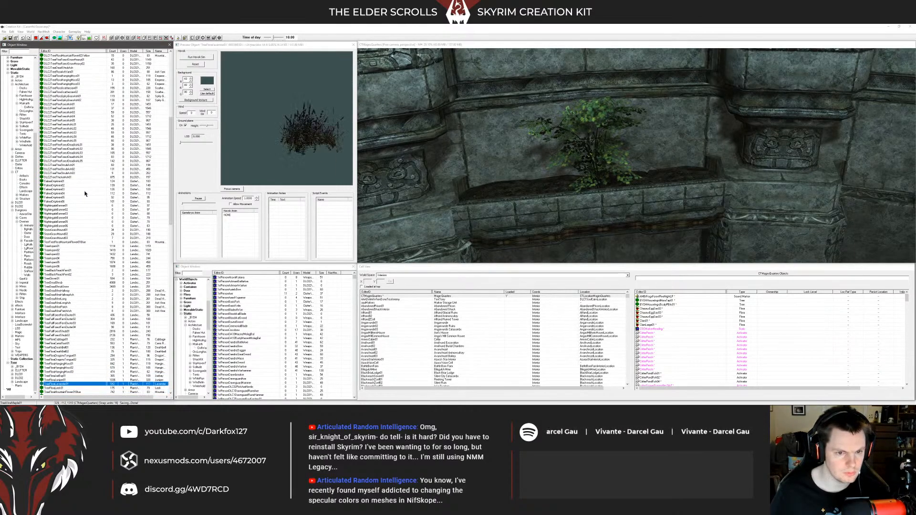
key("Down")
key("Down")
key("Down")
key("Down")
key("Down")
key("Down")
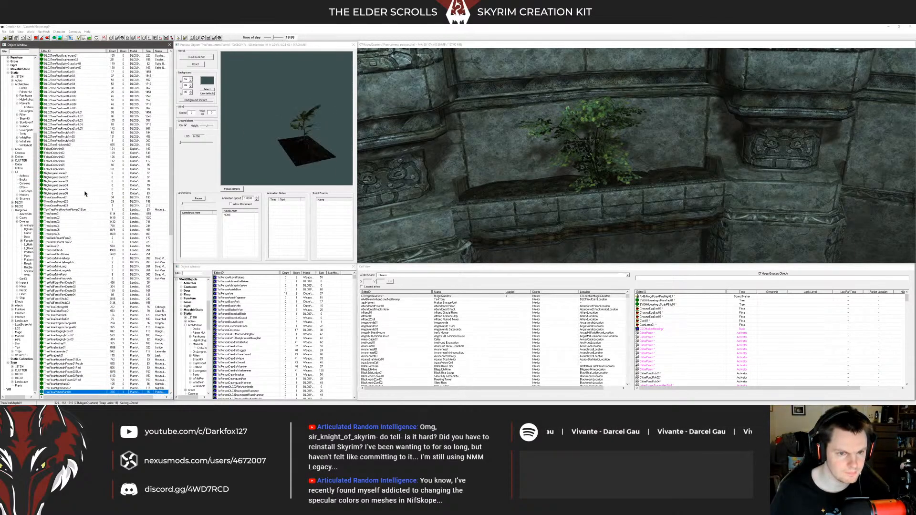
key("Down")
key("Down")
key("Down")
key("Down")
key("Down")
key("Down")
key("Down")
key("Down")
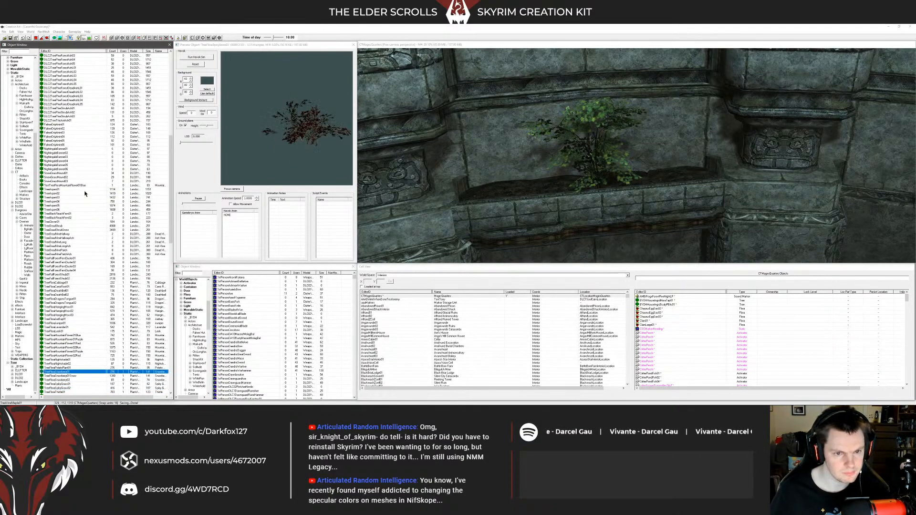
key("Down")
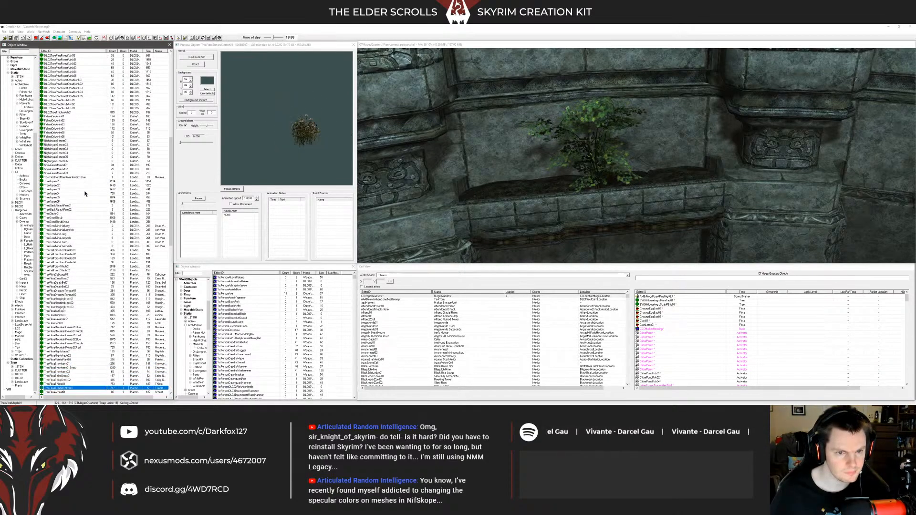
key("Down")
key("Down")
key("Down")
key("Down")
key("Down")
key("Down")
key("Down")
key("Down")
key("Down")
key("Down")
key("Down")
key("Down")
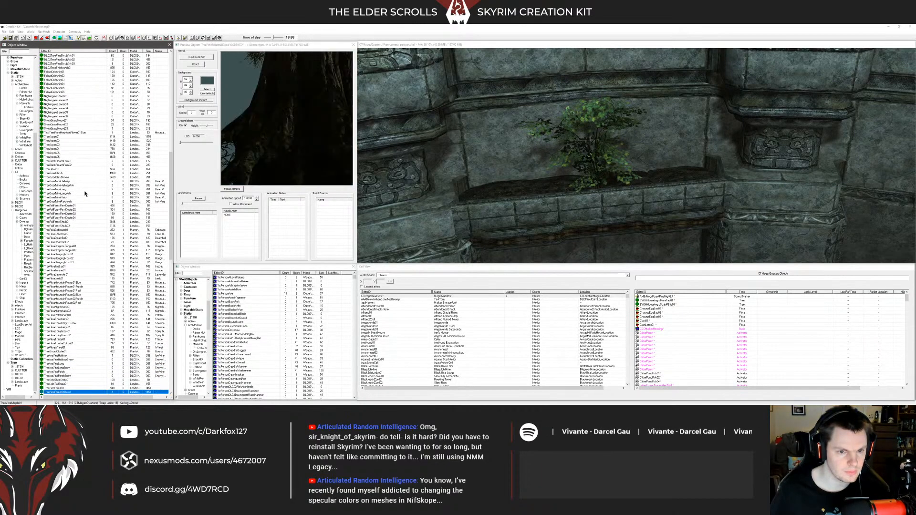
Step: Preview the pine forest and Reach tree models down to the brown-leaved shrubs
key("Down")
key("Down")
key("Down")
key("Down")
key("Down")
key("Down")
key("Down")
key("Down")
key("Down")
key("Down")
key("Down")
key("Down")
key("Down")
key("Down")
key("Down")
key("Down")
key("Down")
key("Down")
key("Down")
key("Down")
key("Down")
key("Down")
key("Down")
key("Down")
key("Down")
key("Down")
key("Down")
key("Down")
key("Down")
key("Down")
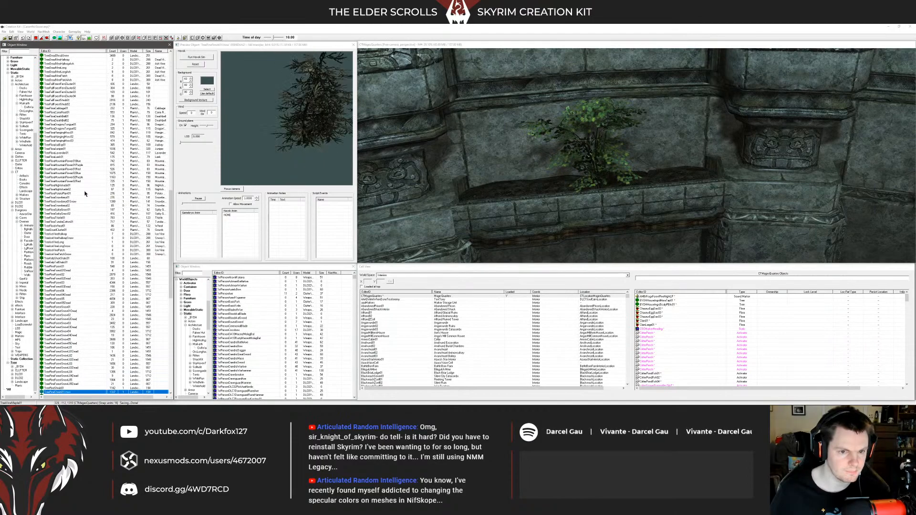
key("Down")
key("Down")
key("Down")
key("Down")
key("Down")
key("Down")
key("Down")
key("Down")
key("Down")
key("Down")
key("Down")
key("Down")
key("Down")
key("Down")
key("Down")
key("Down")
key("Down")
key("Down")
key("Down")
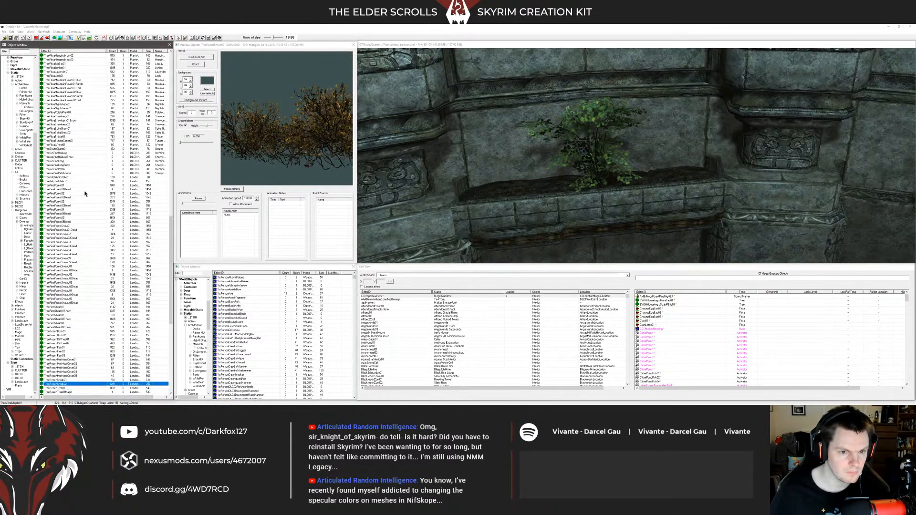
Step: Inspect the small brown-leaved shrub model and place it in the wall planter beside the green shrub
left_click_drag(287, 117, 281, 136, "shift")
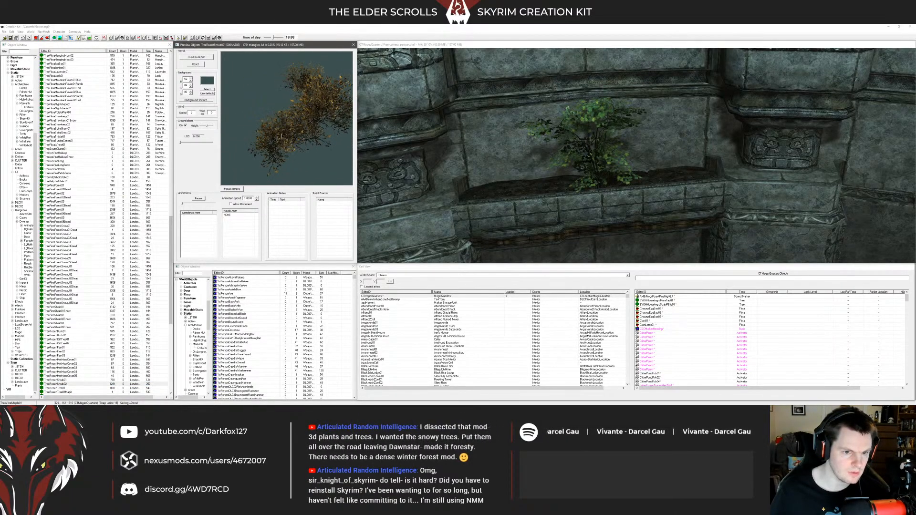
left_click(60, 381)
left_click(310, 151)
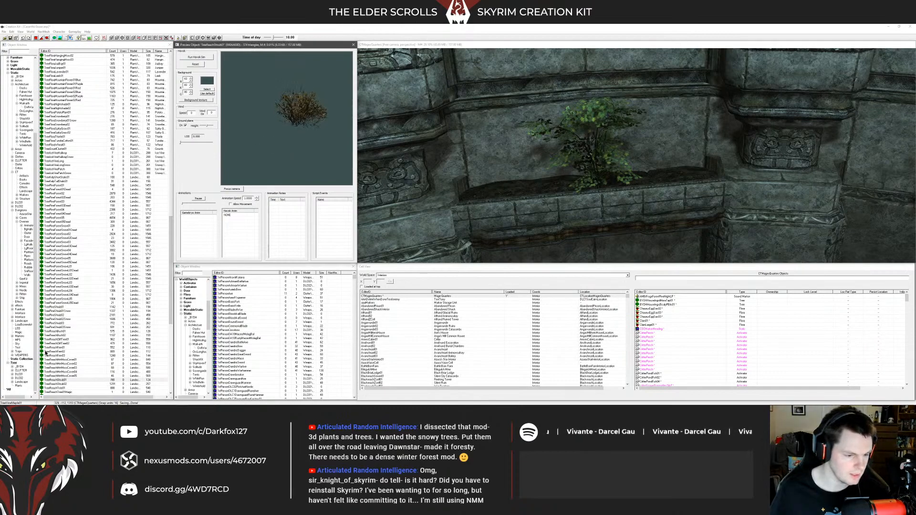
left_click_drag(58, 380, 505, 174)
mouse_move(505, 174)
middle_mouse_down("shift")
mouse_move(559, 177)
mouse_move(526, 211)
mouse_move(505, 206)
mouse_move(539, 162)
mouse_move(584, 161)
mouse_move(551, 155)
mouse_move(546, 166)
mouse_move(508, 166)
mouse_move(511, 179)
mouse_move(652, 167)
mouse_move(662, 151)
mouse_move(628, 153)
mouse_move(729, 160)
mouse_move(638, 169)
mouse_move(502, 162)
mouse_move(554, 157)
mouse_move(571, 172)
mouse_move(571, 158)
middle_mouse_up("shift")
scroll(632, 155, "down", 3)
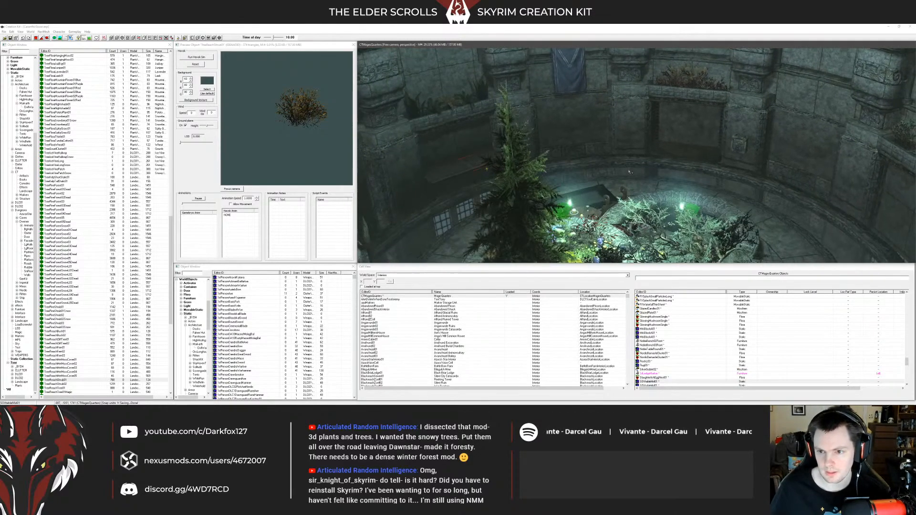
Step: Duplicate the brown-leaved and green shrubs into the other wall planters around the chamber and save the plugin
middle_click_drag(617, 178, 637, 181, "shift")
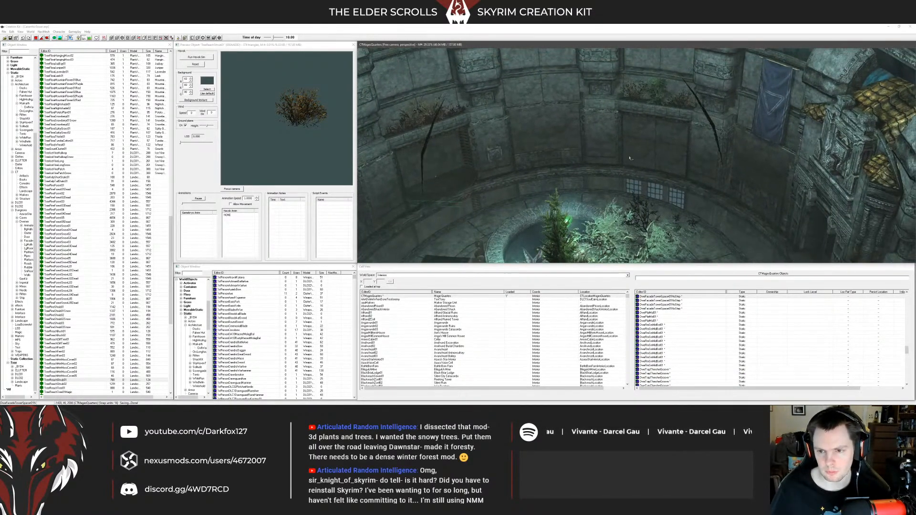
middle_click_drag(630, 159, 696, 194, "shift")
key("ctrl+d")
middle_click_drag(695, 195, 660, 150, "shift")
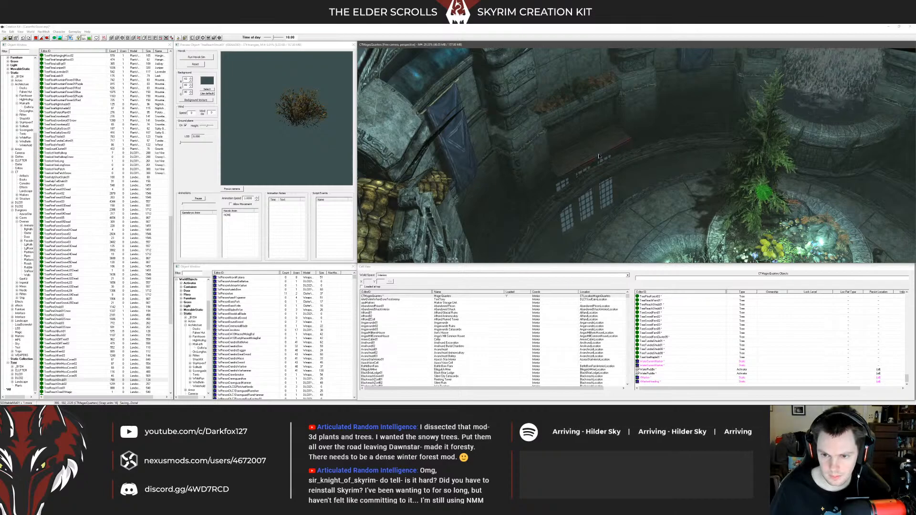
middle_click_drag(661, 151, 534, 153, "shift")
key("ctrl+s")
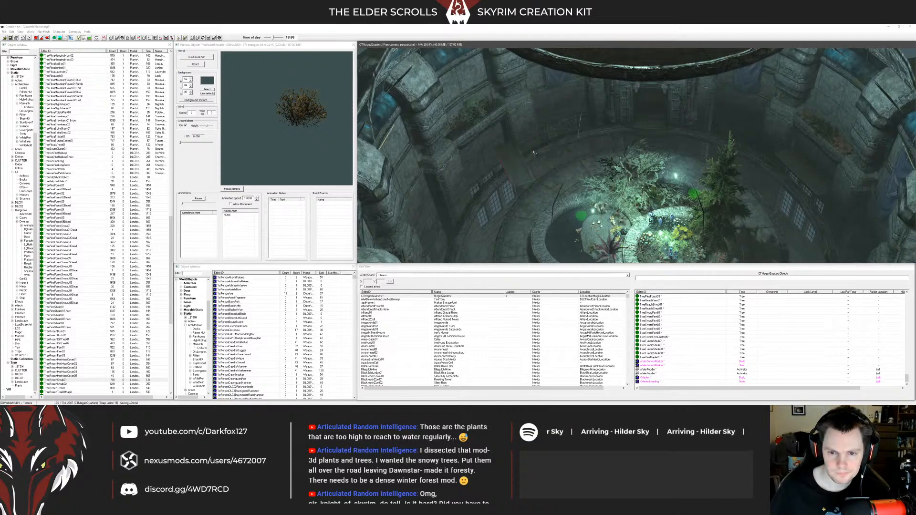
Step: Review the filled planters and banners around the chamber wall, and filter the object list for pipe models
mouse_move(550, 121)
middle_mouse_down("shift")
mouse_move(513, 133)
mouse_move(589, 145)
mouse_move(646, 132)
mouse_move(638, 127)
mouse_move(663, 142)
mouse_move(667, 133)
mouse_move(649, 150)
mouse_move(628, 206)
middle_mouse_up("shift")
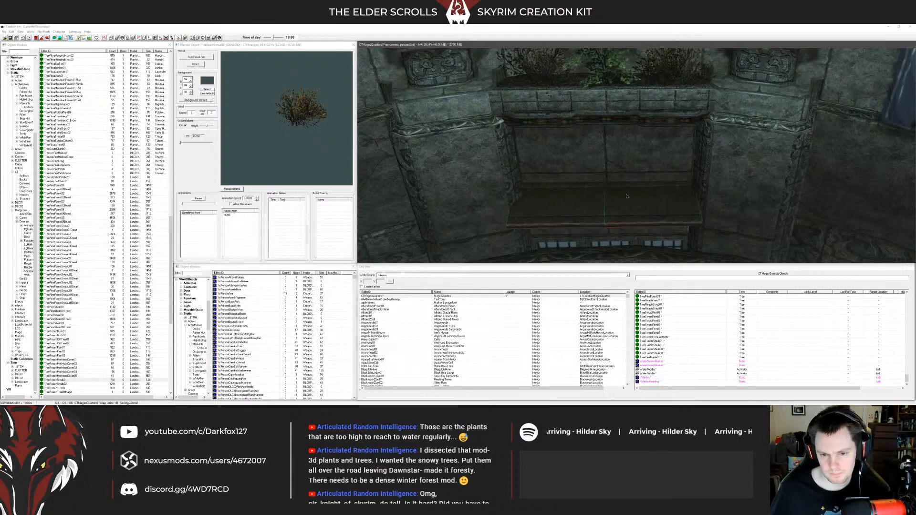
scroll(626, 194, "down", 5)
middle_click_drag(653, 159, 625, 162, "shift")
scroll(633, 168, "down", 2)
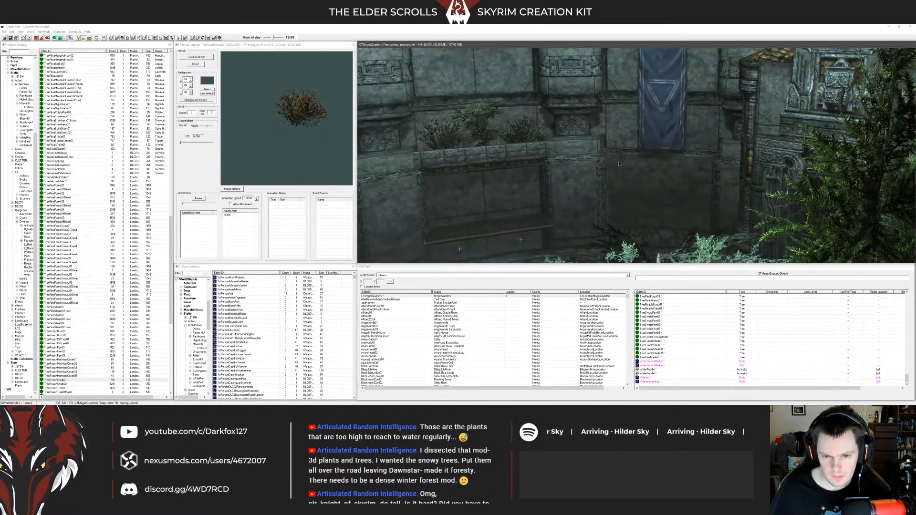
scroll(620, 164, "down", 5)
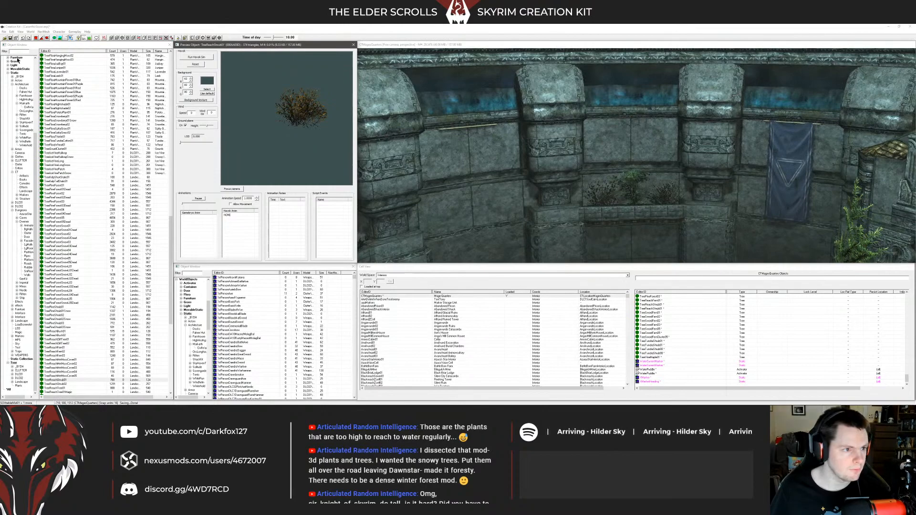
left_click(17, 51)
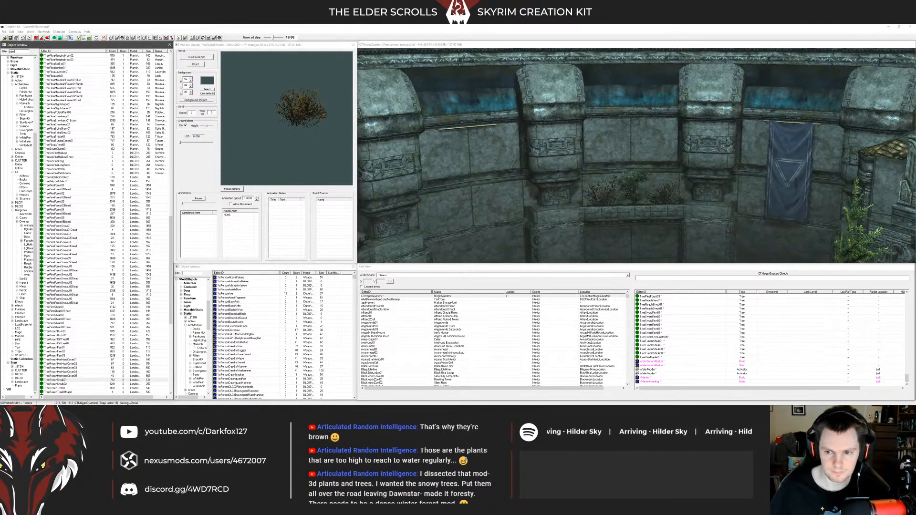
middle_click_drag(573, 151, 653, 141)
left_click(585, 134)
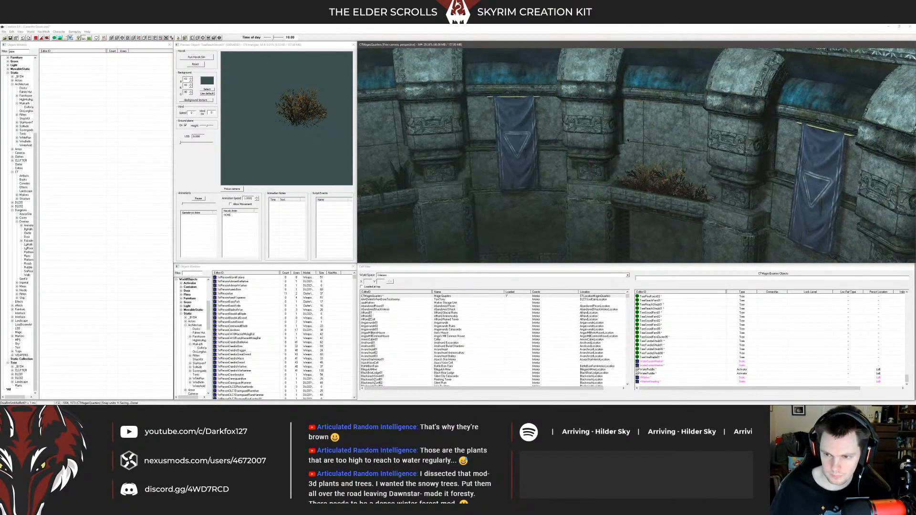
Step: Cover the ledge on the wall behind the rust-coloured planter with flat stone wall panels
middle_click_drag(591, 134, 643, 151, "shift")
scroll(643, 151, "up", 5)
left_click_drag(643, 151, 637, 146)
scroll(637, 146, "up", 2)
scroll(603, 137, "down", 5)
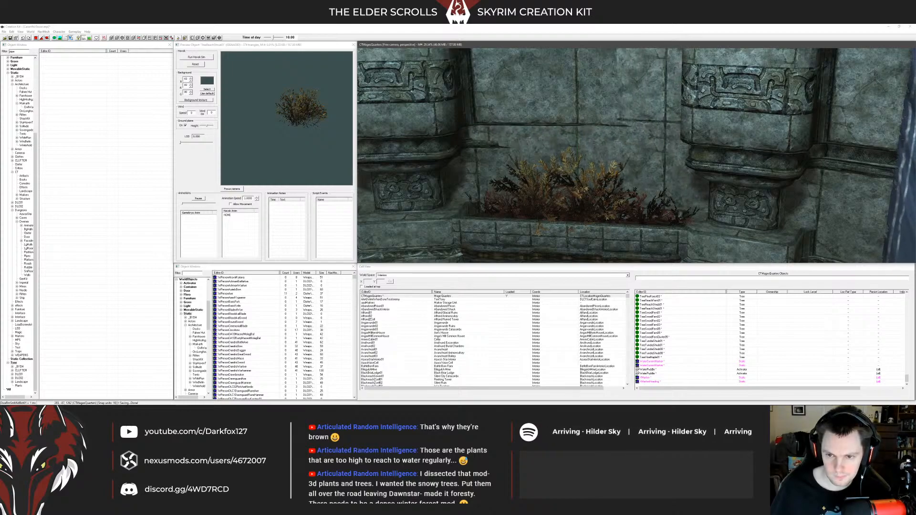
key("ctrl+z")
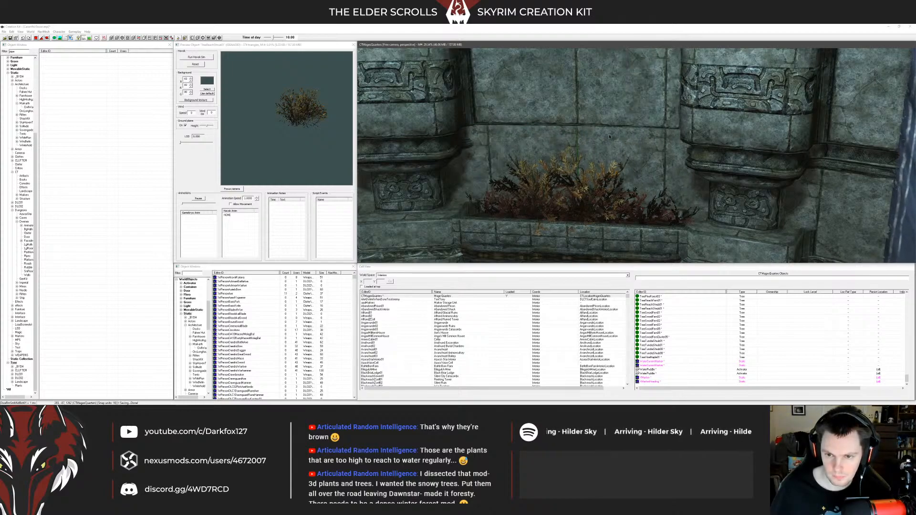
Step: Adjust the rotation of the flat wall panels behind the rust-coloured planter in their reference data
middle_click_drag(610, 135, 625, 134)
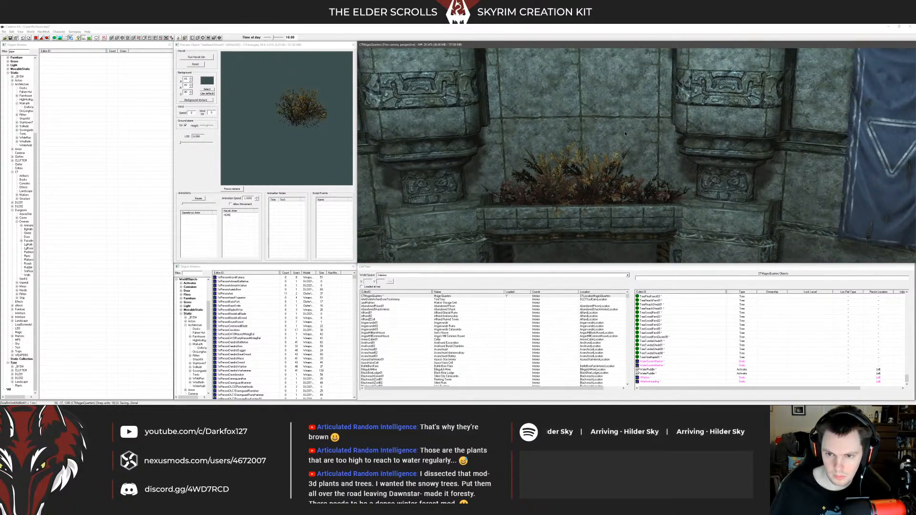
double_click(625, 134)
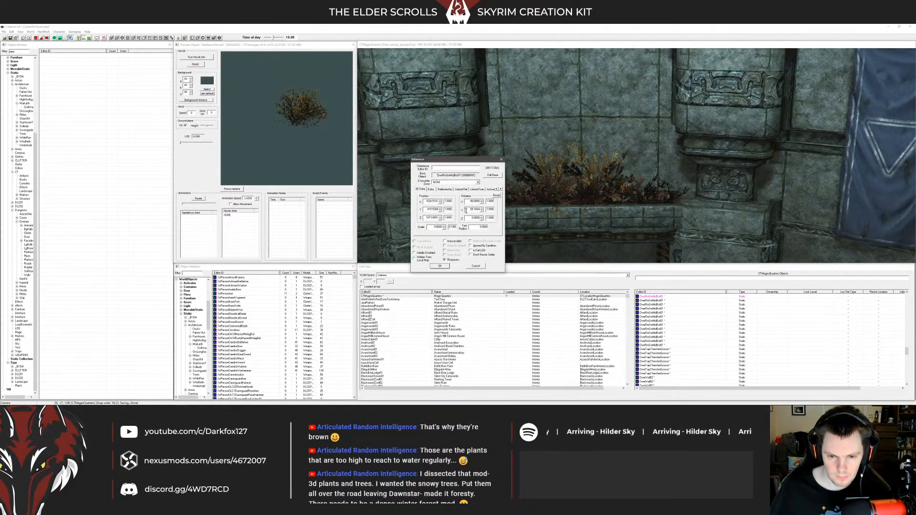
middle_click_drag(547, 103, 557, 124)
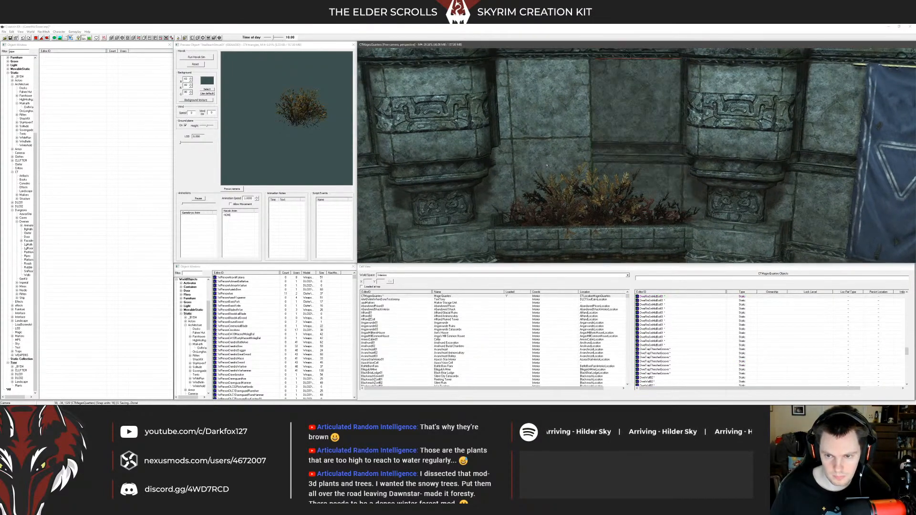
double_click(556, 124)
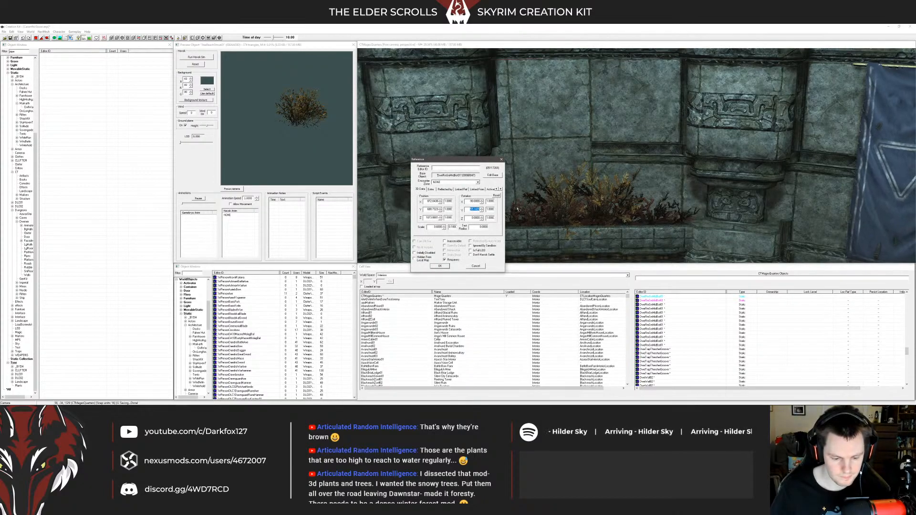
key("Return")
Step: Place copies of the flat wall panel over the ledge behind the planter holding the green and brown shrubs
left_click(616, 147)
middle_click_drag(615, 147, 643, 143, "shift")
scroll(643, 142, "up", 5)
scroll(630, 139, "down", 5)
scroll(620, 143, "down", 4)
middle_click_drag(621, 143, 660, 162, "shift")
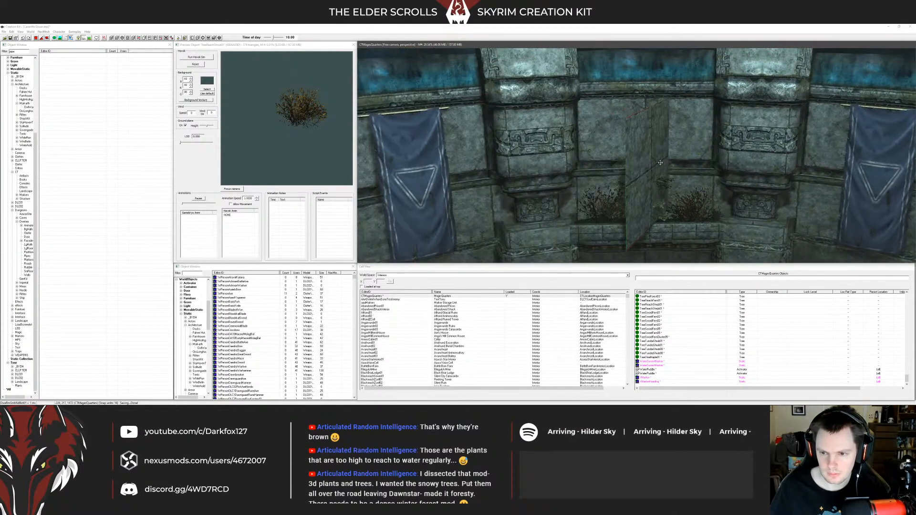
key("ctrl+z")
scroll(660, 162, "up", 2)
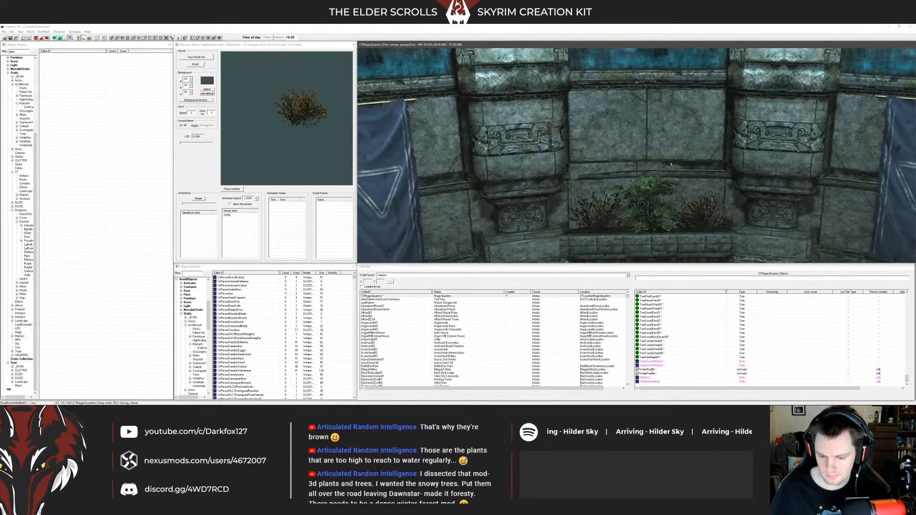
mouse_move(672, 164)
left_mouse_down()
mouse_move(671, 195)
mouse_move(671, 161)
left_mouse_up()
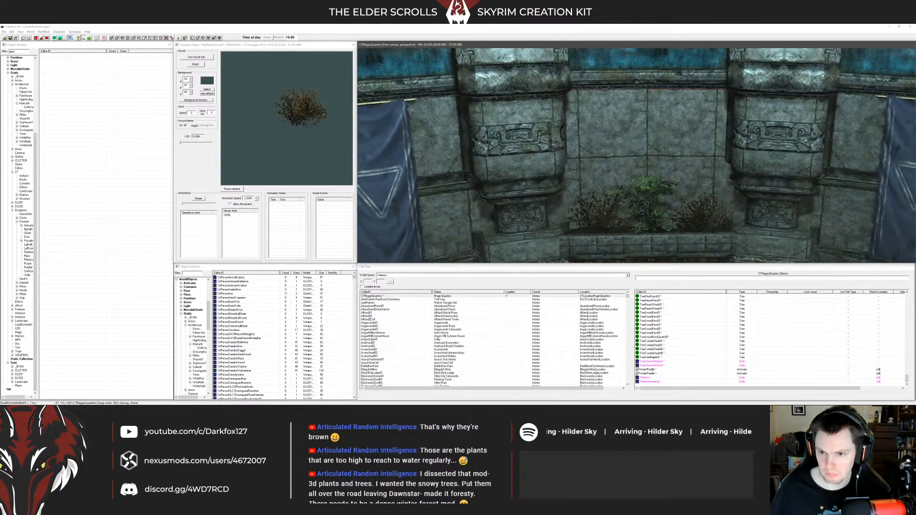
Step: Adjust the rotation of the wall panels behind the green and brown shrub planter and check their fit
double_click(536, 196)
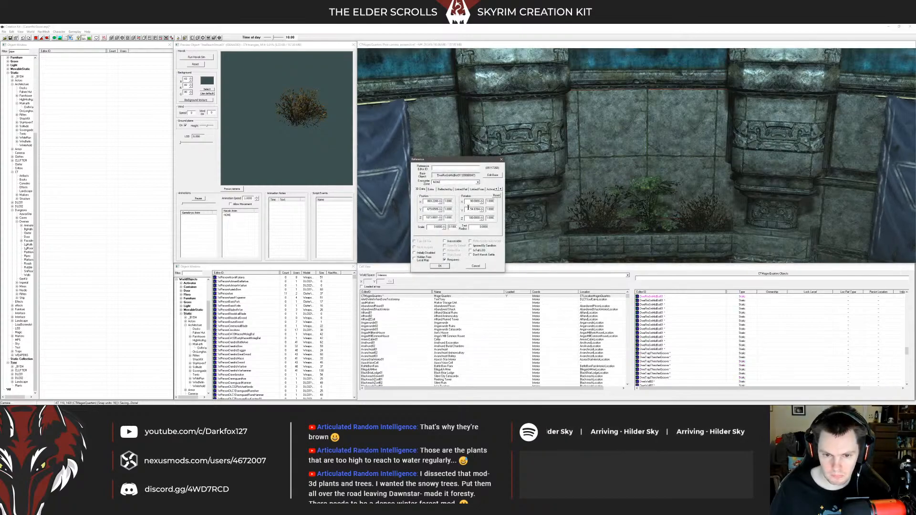
left_click(440, 267)
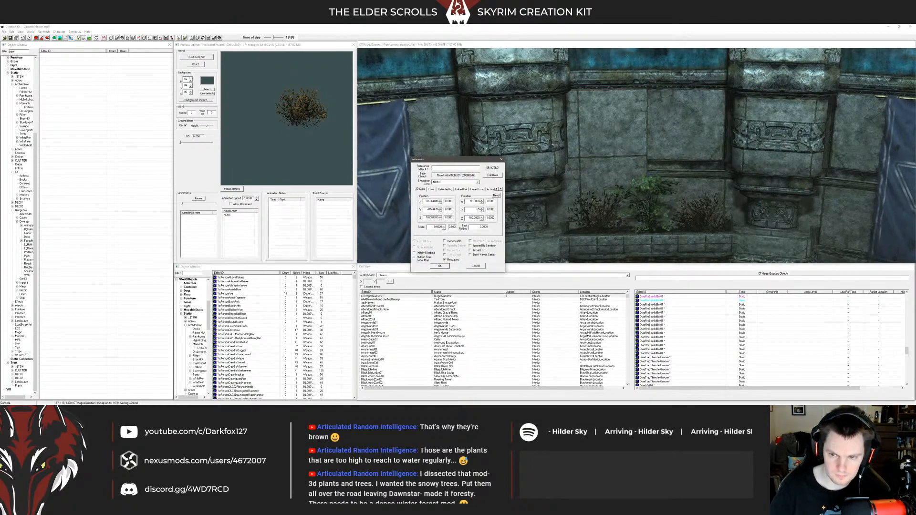
scroll(693, 151, "up", 3)
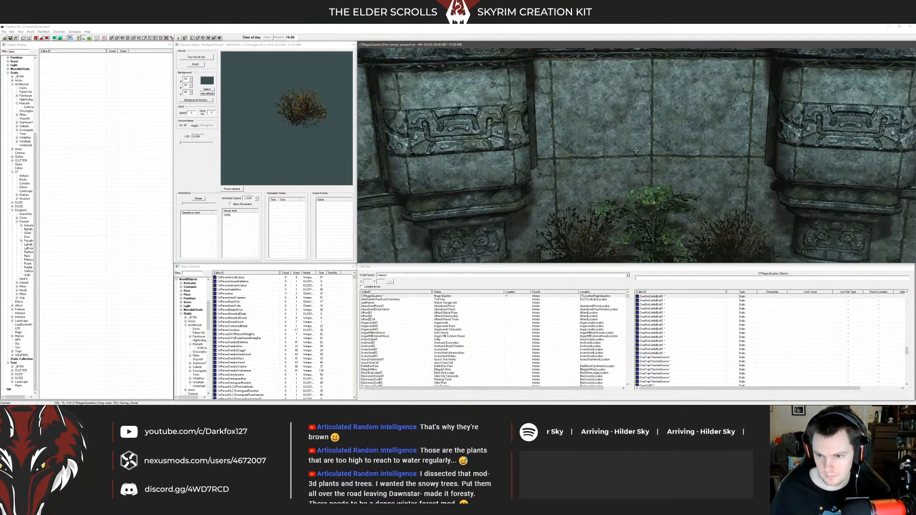
middle_click_drag(693, 150, 637, 184)
scroll(696, 160, "up", 2)
scroll(698, 162, "up", 4)
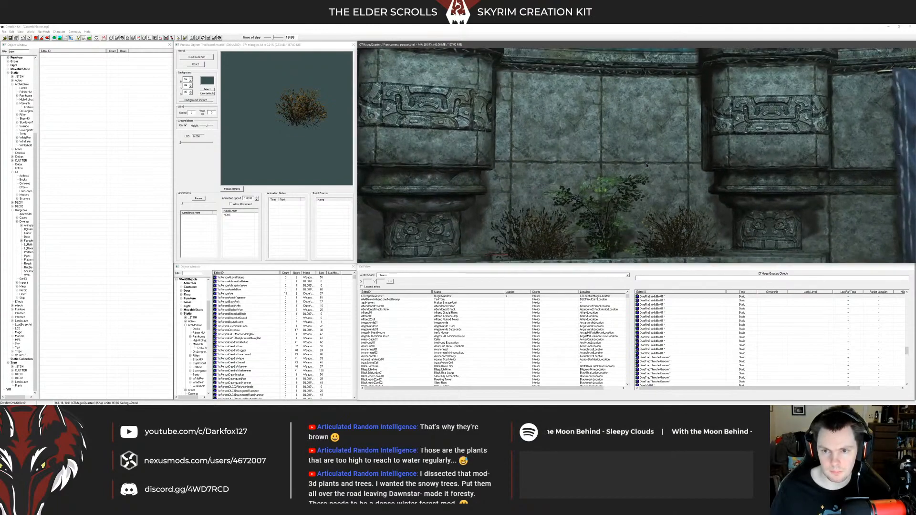
Step: List the static models matching the pipe filter and preview a Dwemer pipe piece
left_click(18, 52)
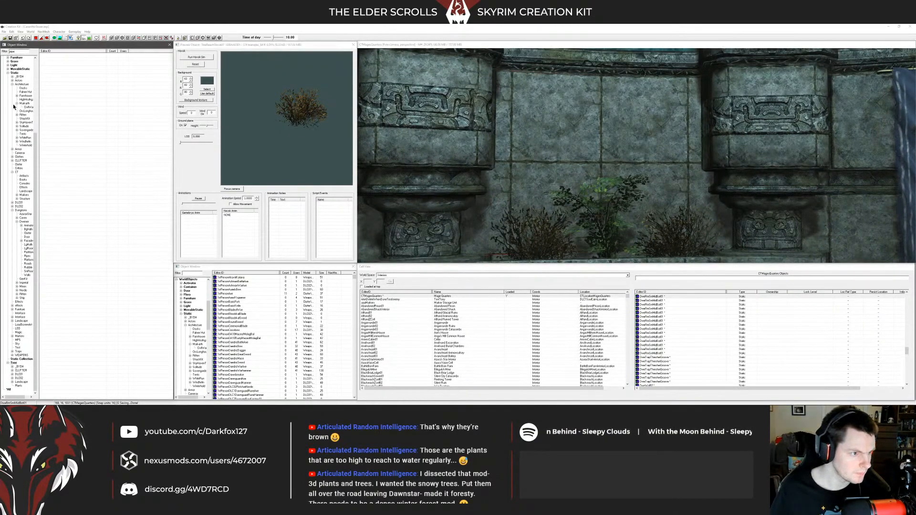
left_click(14, 73)
right_click(63, 84)
left_click(87, 106)
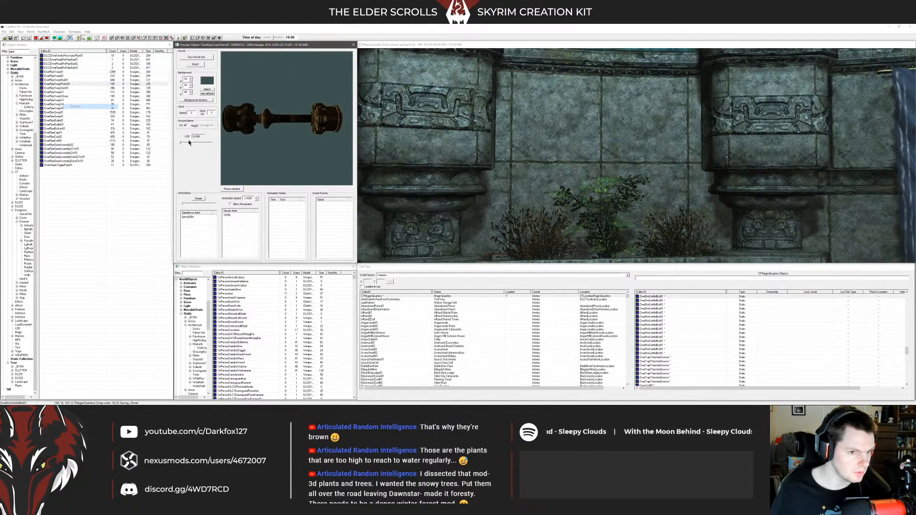
Step: Preview the Dwemer pipe pieces and place the short, round pipe hub in front of the green and brown shrub planter
left_click(68, 76)
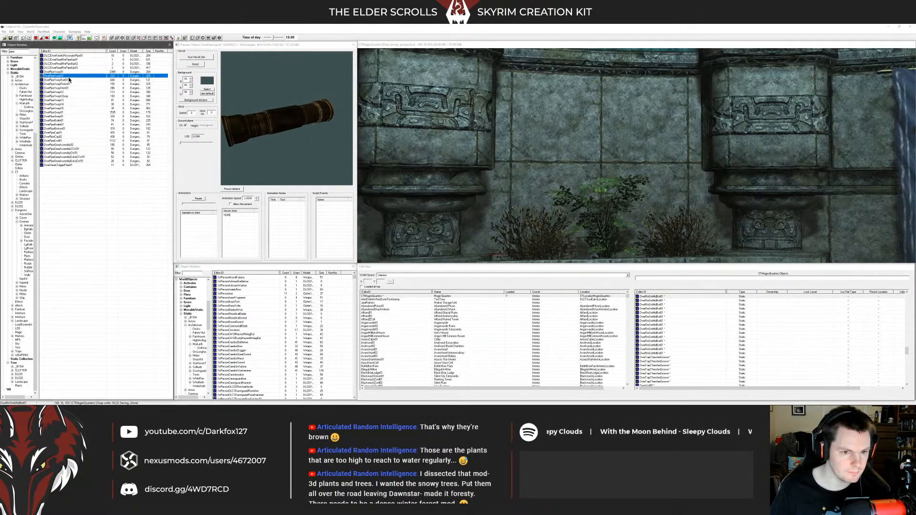
key("Down")
key("Down")
key("Down")
key("Down")
key("Up")
key("Up")
key("Up")
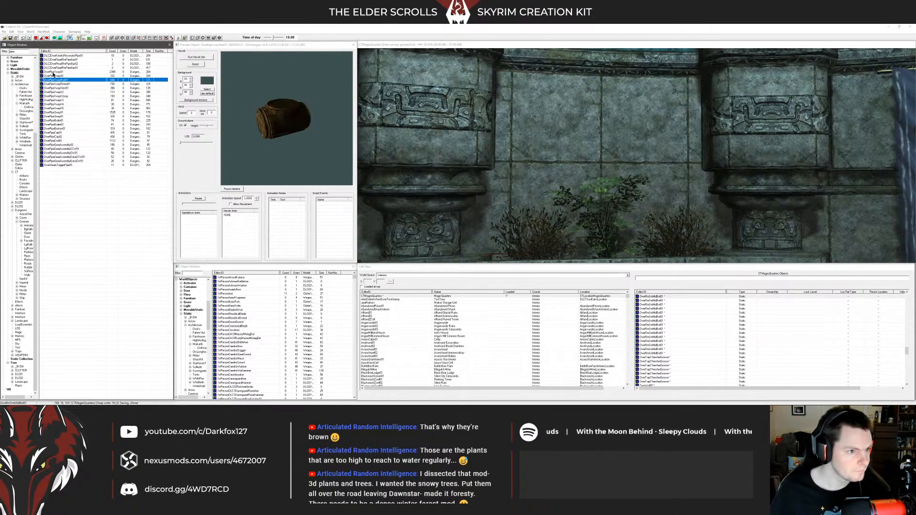
left_click_drag(195, 126, 549, 189)
right_click_drag(550, 189, 547, 186)
key("ctrl+q")
Step: Scale down the short pipe hub, turn it sideways and position it over the middle of the planter
double_click(535, 188)
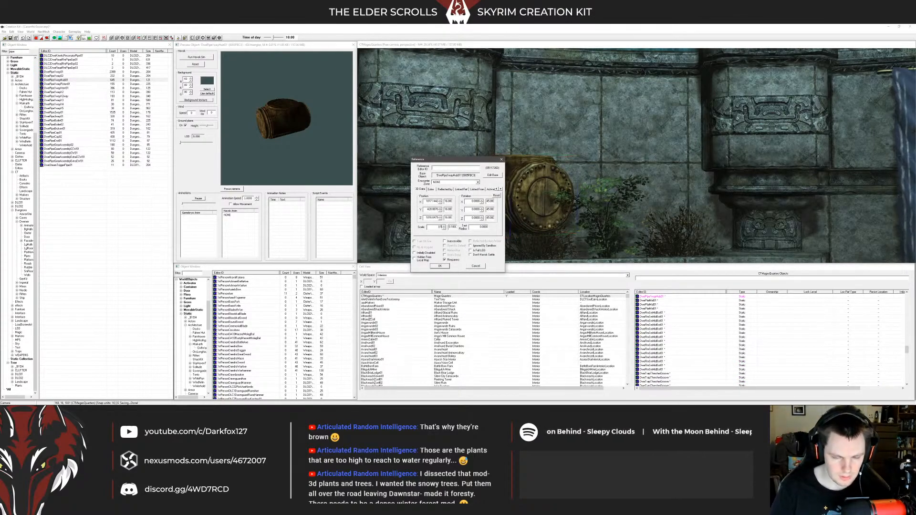
key("Return")
key("shift")
right_click_drag(524, 216, 525, 217)
left_click_drag(525, 217, 606, 225)
middle_click_drag(606, 225, 587, 143)
Step: Place a straight Dwemer pipe beside the hub over the planter and set its scale to 0.5
left_click(69, 105)
key("Up")
key("Up")
key("Up")
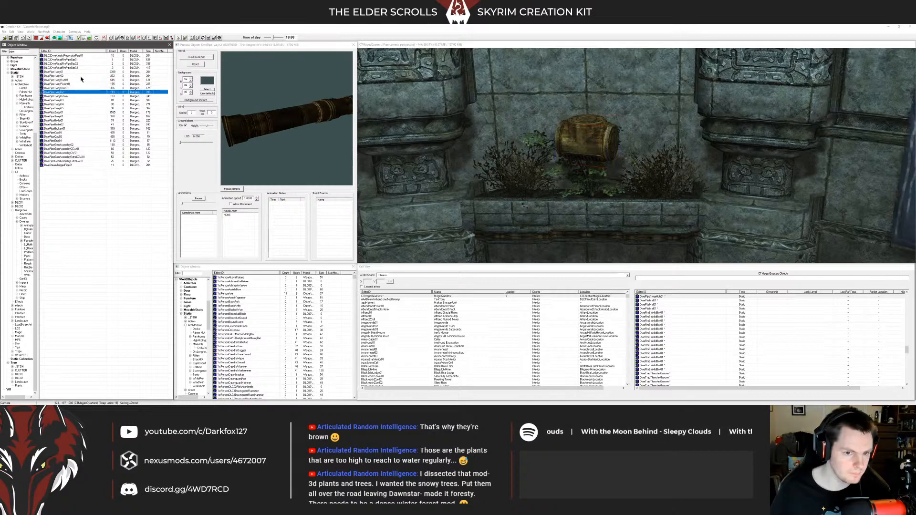
left_click(68, 96)
left_click(63, 92)
left_click(62, 75)
left_click_drag(60, 72, 512, 152)
double_click(512, 152)
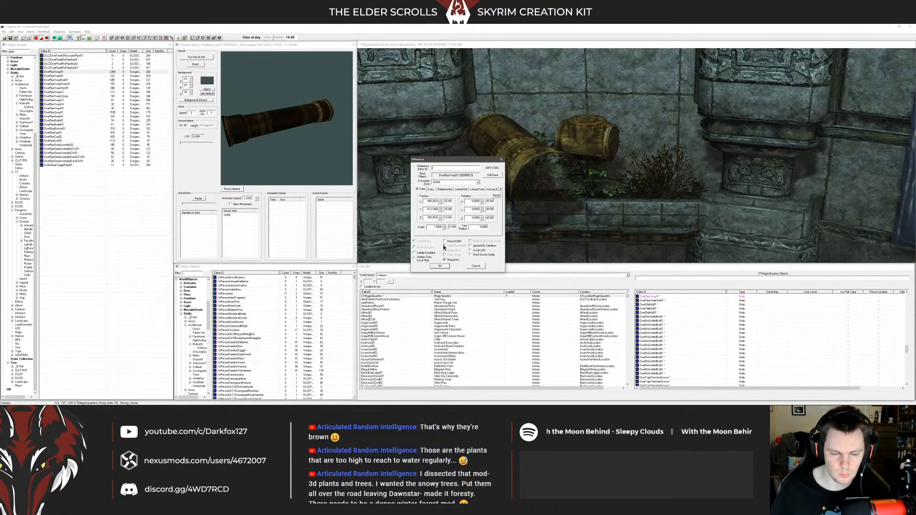
type(".5")
key("Return")
Step: Rotate the straight pipe parallel to the wall and line it up with one end of the hub
middle_click_drag(475, 224, 484, 262)
right_click_drag(518, 191, 543, 191)
left_click_drag(596, 181, 602, 203)
right_click_drag(602, 203, 625, 203)
middle_click_drag(625, 203, 599, 178, "shift")
left_click_drag(600, 185, 606, 196)
left_click(554, 196)
middle_click_drag(554, 196, 499, 206, "shift")
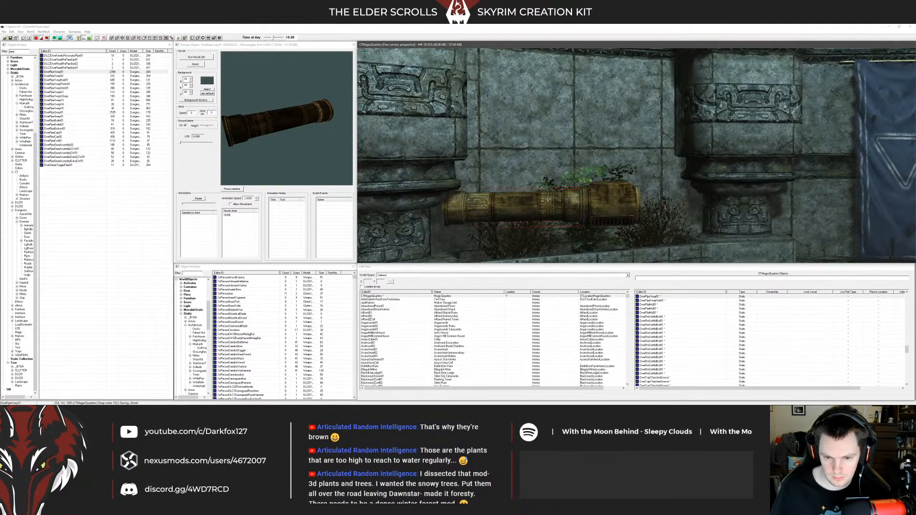
Step: Copy the straight pipe to the hub's other end and rotate the joined pieces about their length
left_click_drag(499, 205, 685, 201)
left_click(604, 205, "ctrl")
left_click(567, 203, "ctrl")
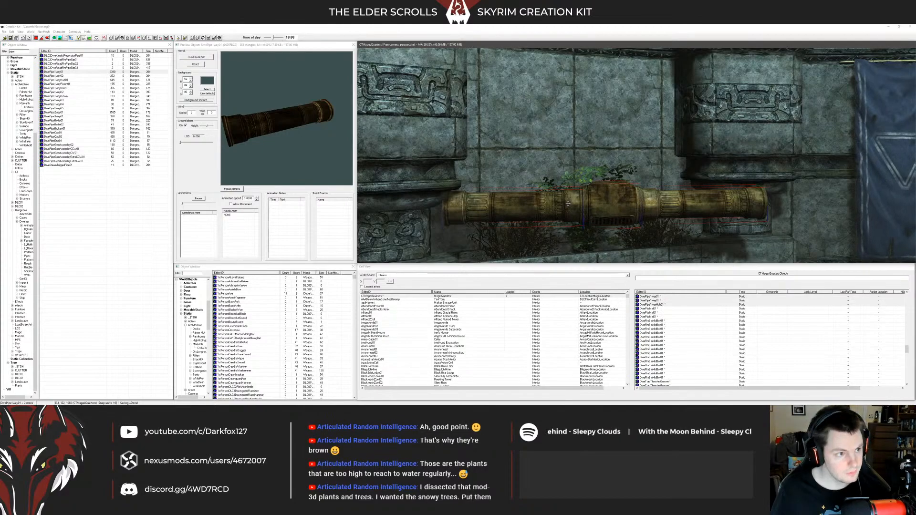
right_click_drag(569, 187, 625, 187)
mouse_move(569, 187)
right_mouse_down()
mouse_move(622, 217)
mouse_move(566, 185)
right_mouse_up()
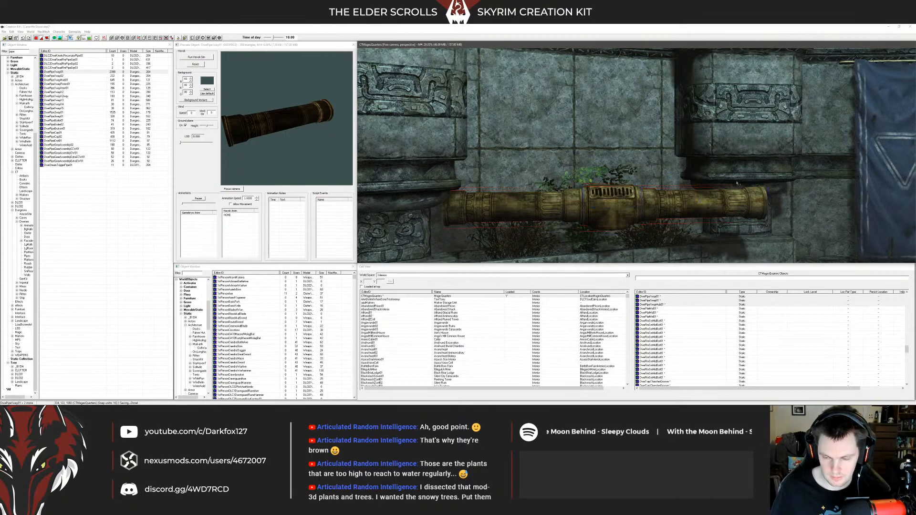
Step: Move the three joined pipe pieces up the wall and set them between the pillars above the planter
right_click_drag(629, 194, 620, 194)
left_click_drag(620, 194, 594, 95)
middle_click_drag(594, 95, 587, 106, "shift")
left_click_drag(587, 106, 562, 89)
middle_click_drag(562, 89, 391, 96, "shift")
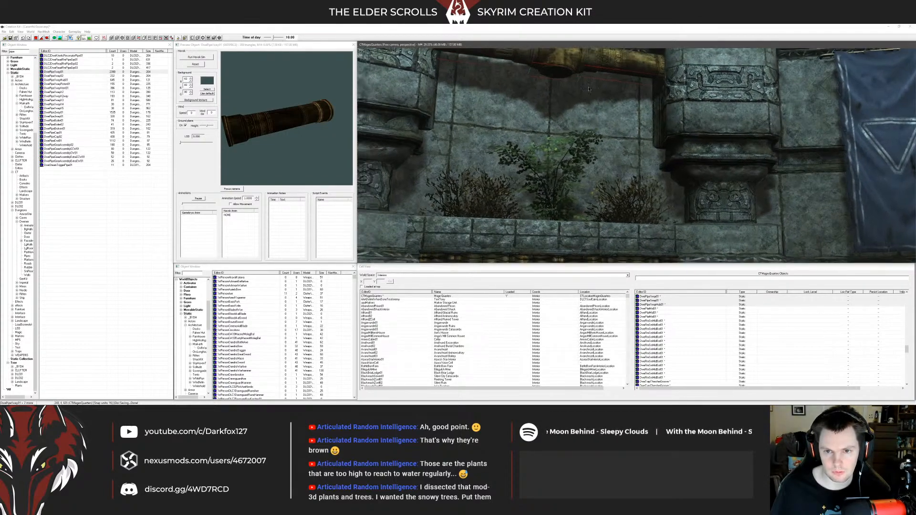
Step: Filter the movable statics by "water" and preview a waterfall effect from the list
scroll(588, 89, "down", 3)
left_click_drag(19, 51, 1, 54)
type("water")
left_click(15, 69)
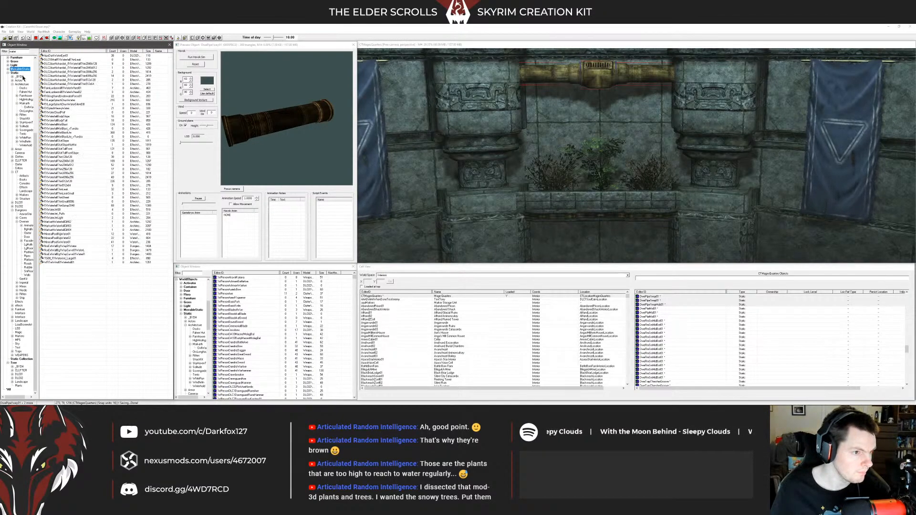
left_click(72, 97)
right_click(68, 116)
left_click(84, 139)
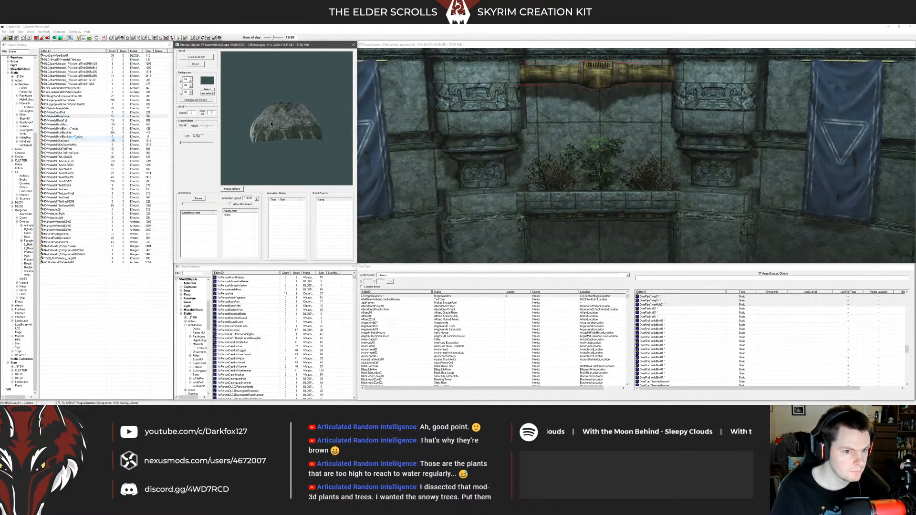
Step: Go through the waterfall effects in preview to find a thin stream or spray suited to the pipe outlet
left_click(101, 153)
key("Up")
key("Up")
key("Up")
key("Up")
key("Up")
key("Up")
key("Up")
key("Up")
key("Up")
key("Up")
key("Up")
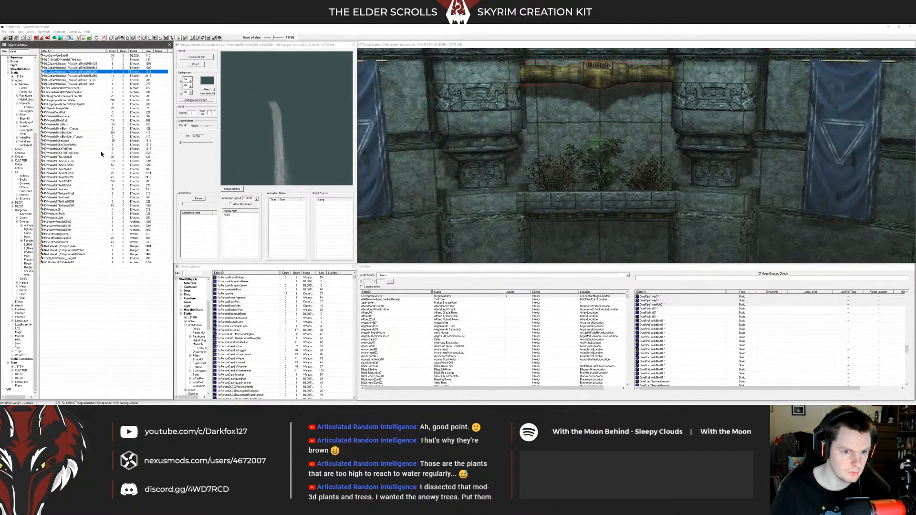
key("Down")
key("Down")
key("Down")
key("Down")
key("Down")
key("Down")
key("Down")
key("Down")
key("Down")
key("Down")
key("Down")
key("Down")
key("Down")
key("Down")
key("Down")
key("Down")
key("Down")
key("Down")
key("Down")
key("Down")
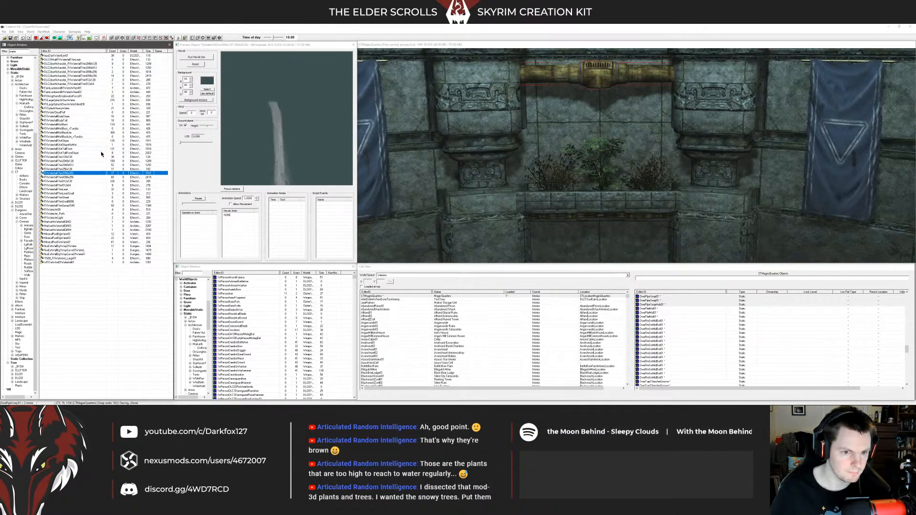
key("Up")
key("Up")
key("Up")
key("Up")
key("Up")
key("Up")
key("Down")
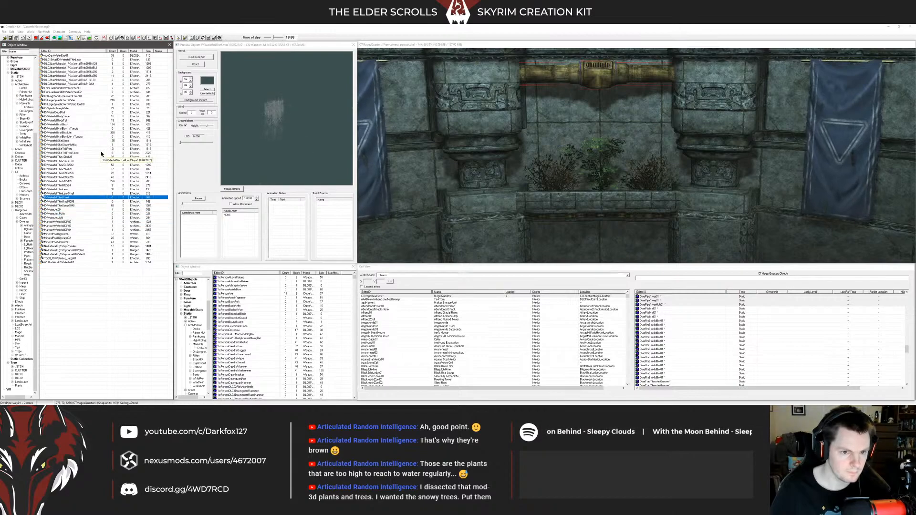
Step: Place the thin waterfall spray effect beneath the pipe hub above the shrub planter
left_click_drag(362, 191, 570, 172)
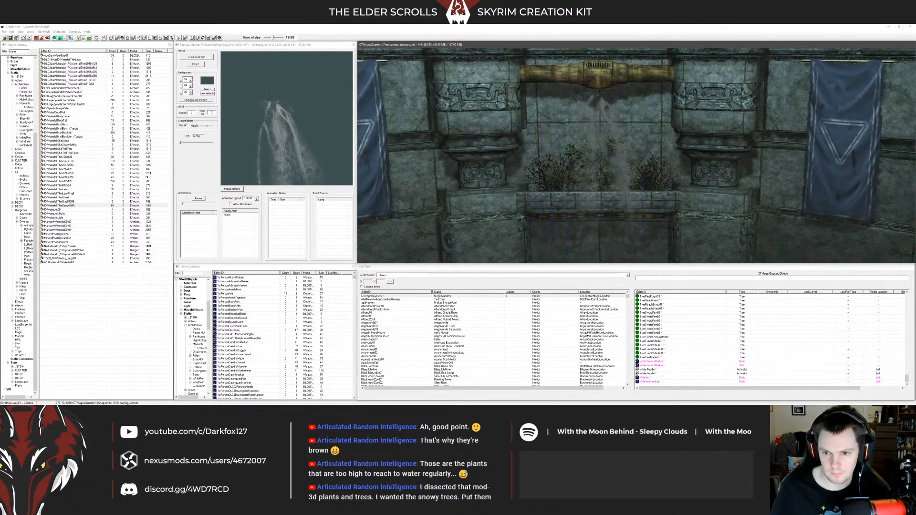
mouse_move(630, 99)
middle_mouse_down("shift")
mouse_move(624, 85)
mouse_move(666, 82)
mouse_move(642, 103)
middle_mouse_up("shift")
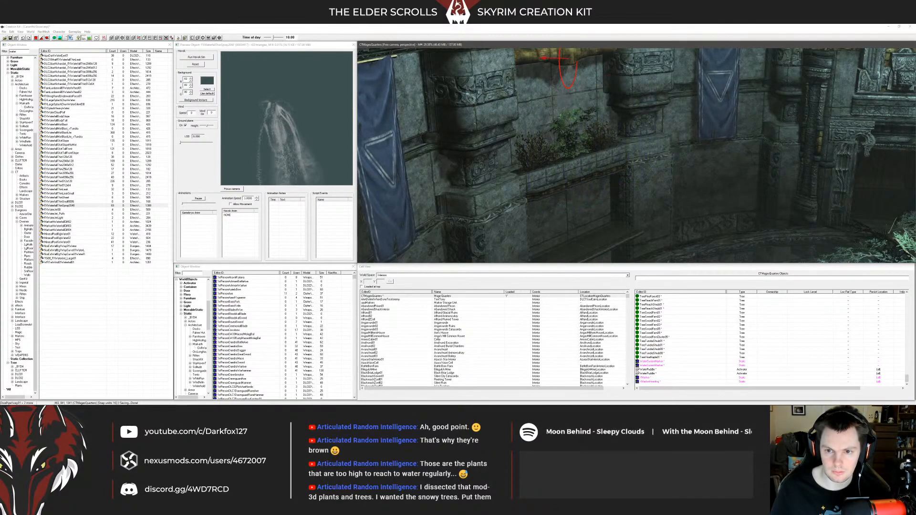
Step: Examine the waterfall, pipes, planters and banners from different angles around the round chamber
key("shift")
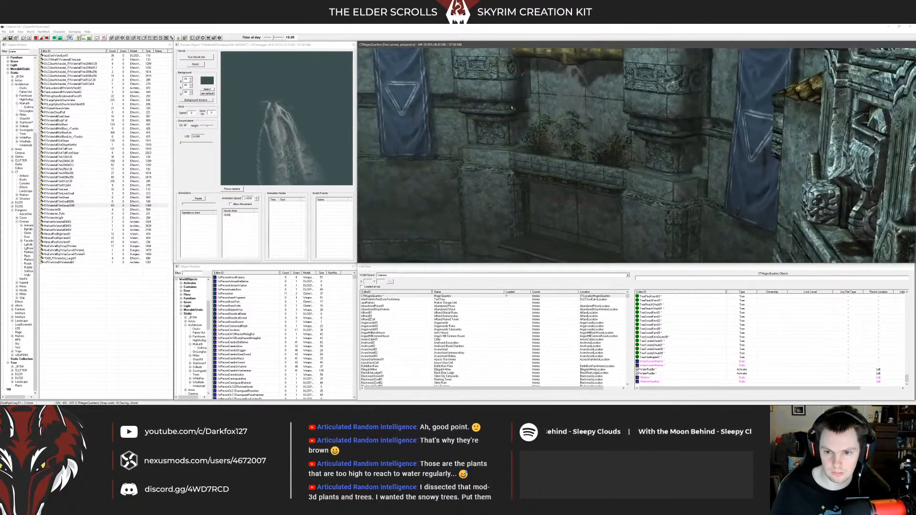
key("shift")
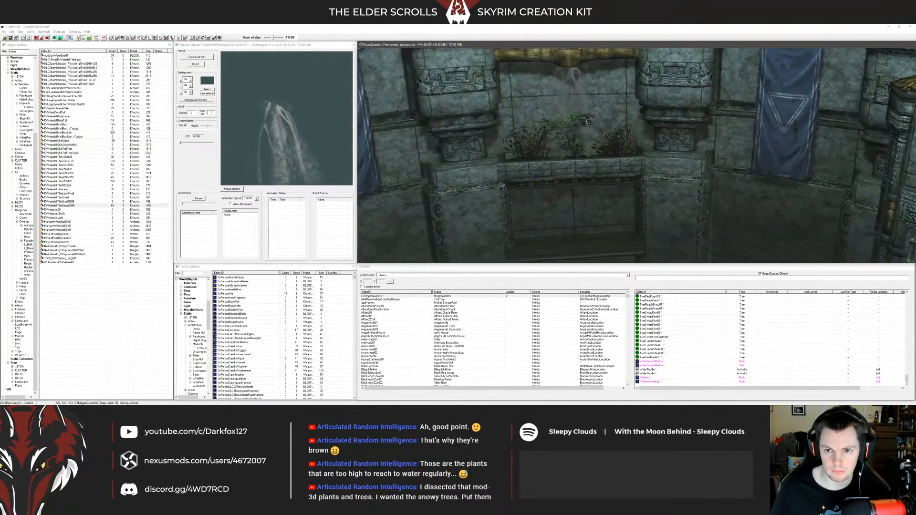
scroll(623, 106, "down", 5)
key("shift")
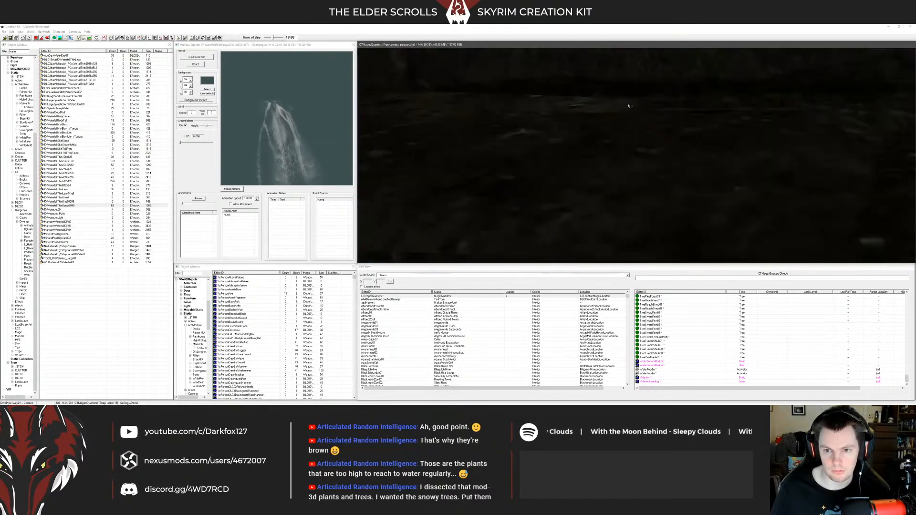
key("shift")
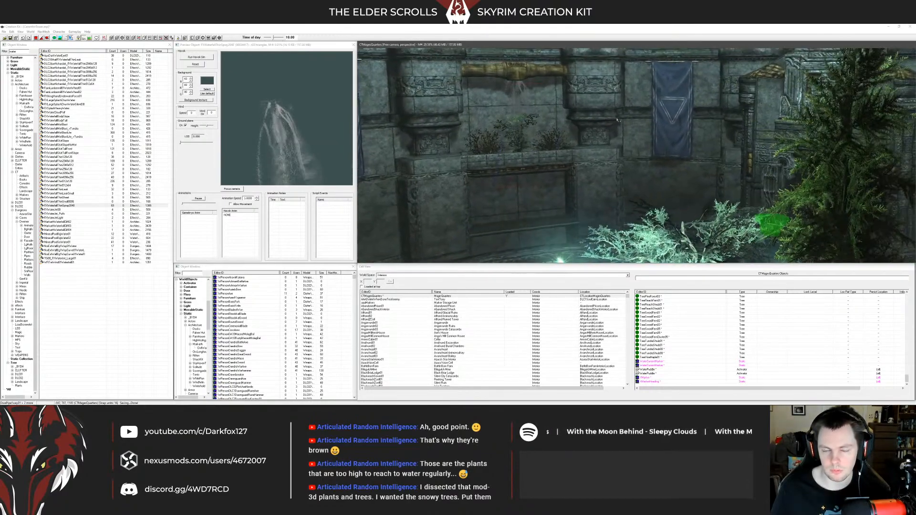
key("shift")
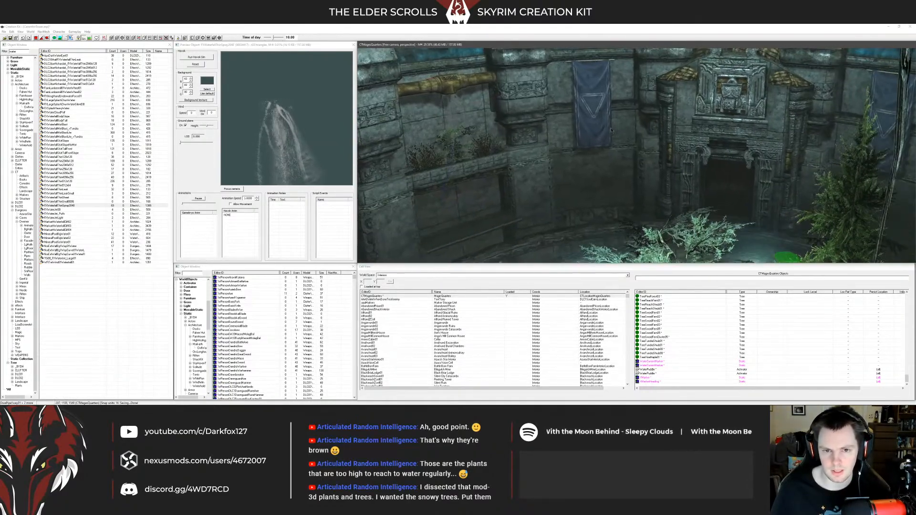
key("shift")
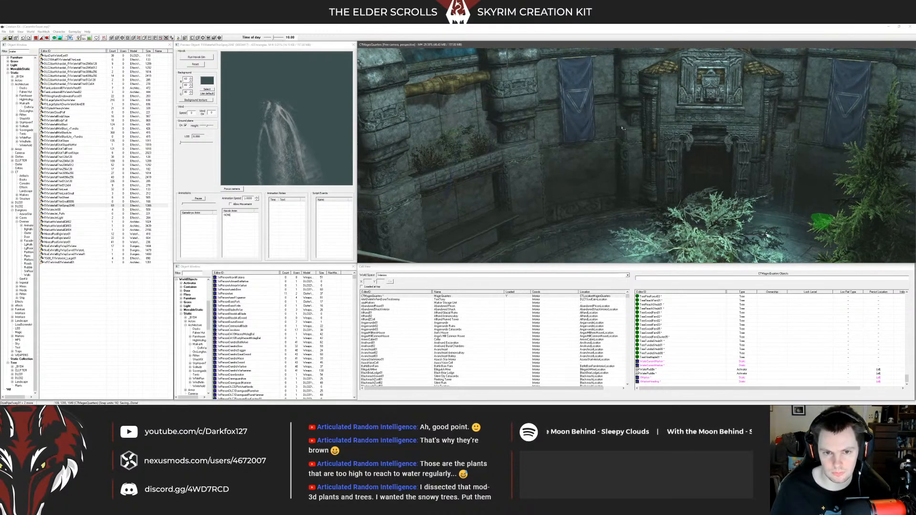
key("shift")
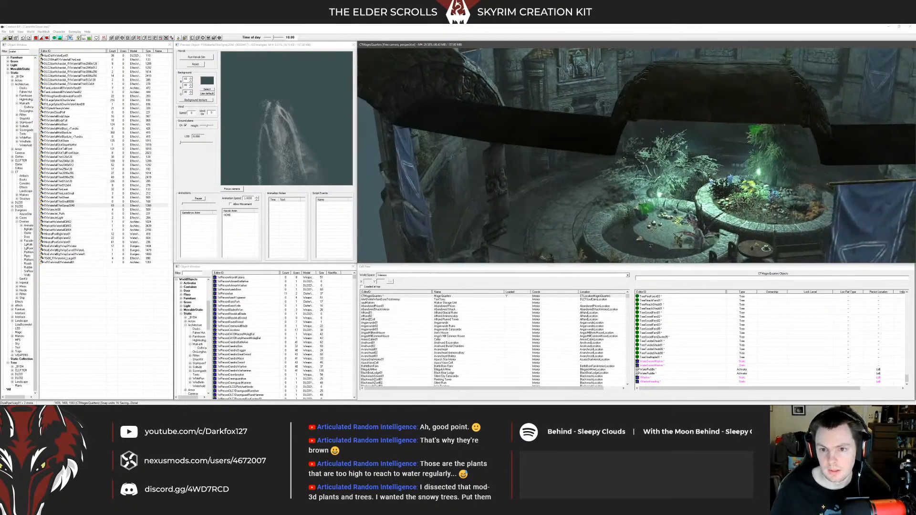
key("shift")
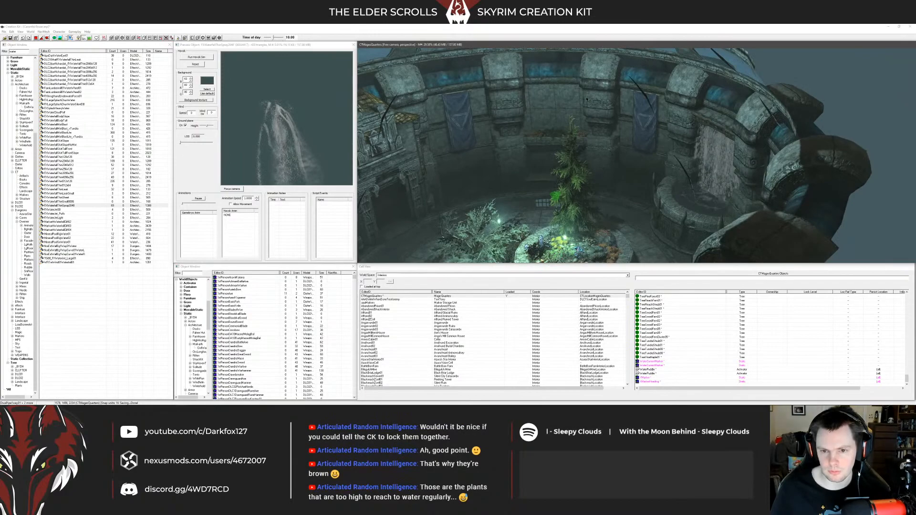
key("shift")
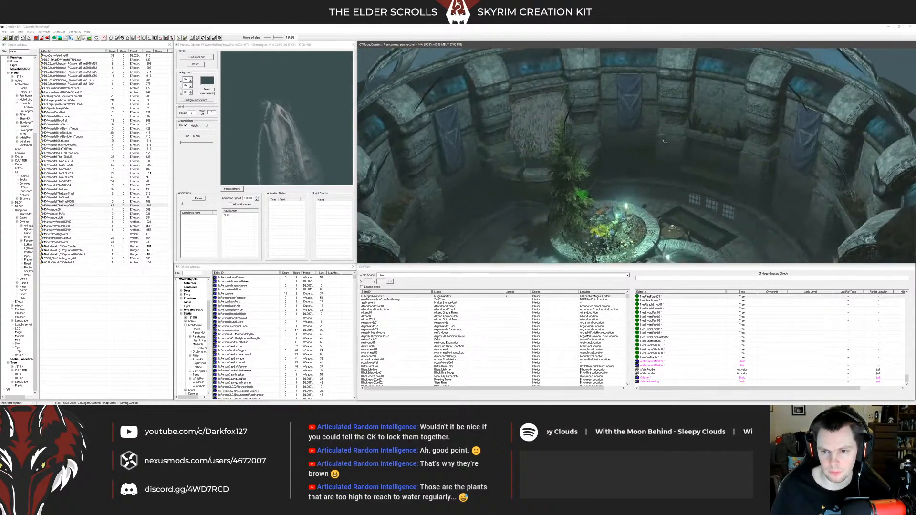
key("shift")
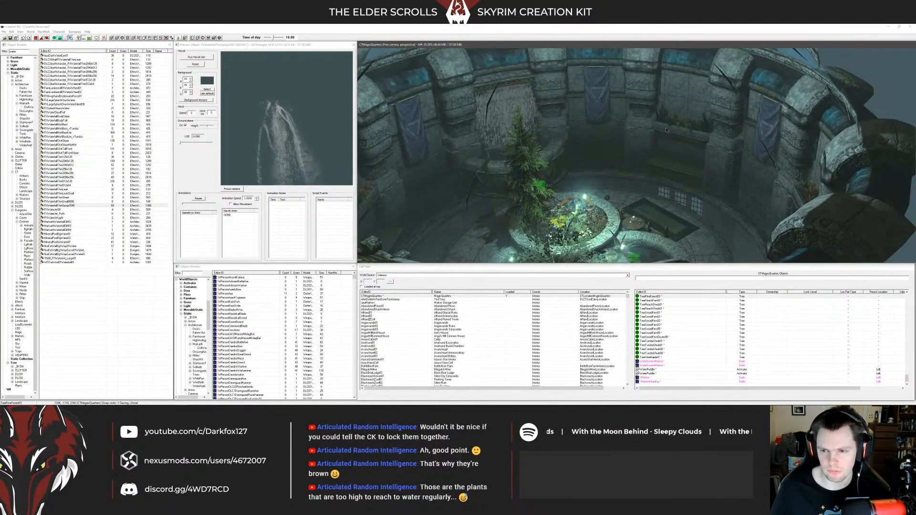
key("shift")
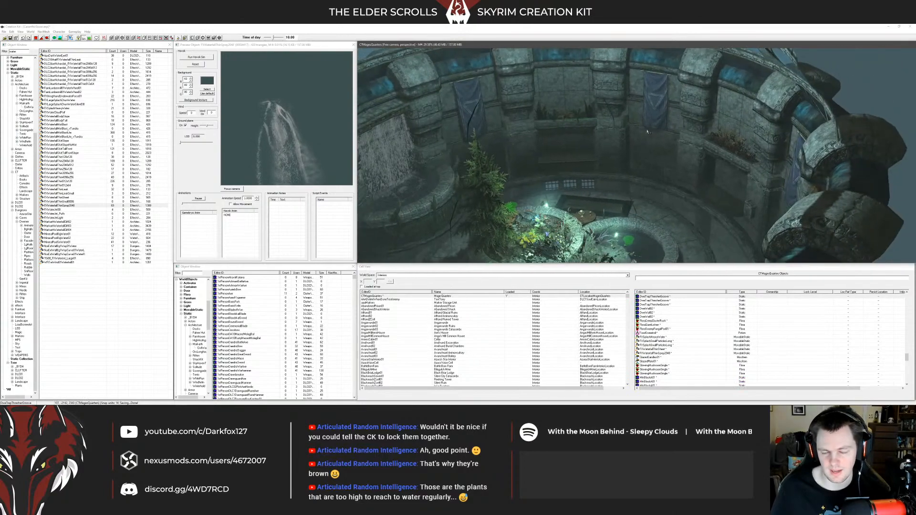
key("shift")
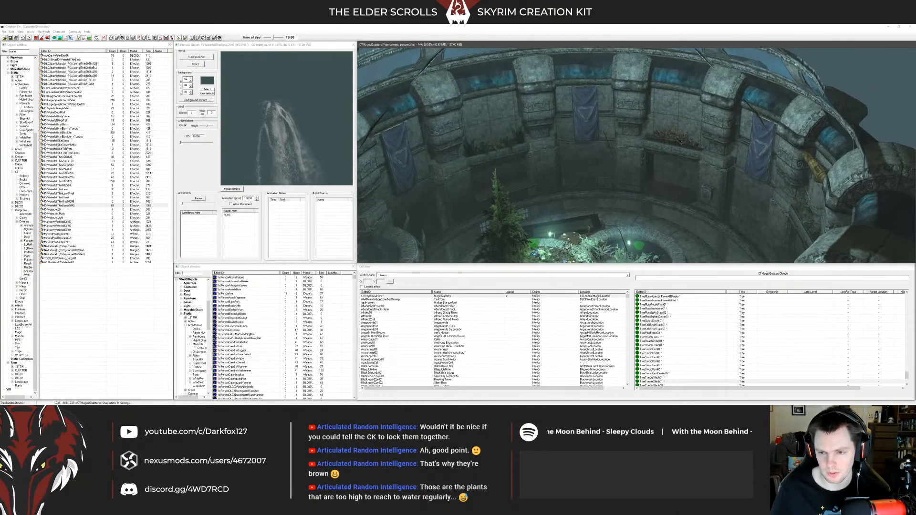
key("shift")
key("shift")
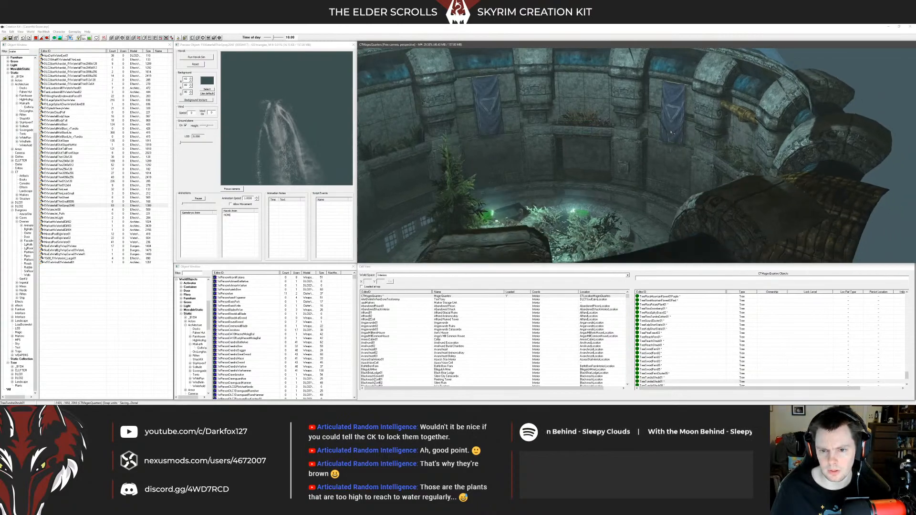
key("shift")
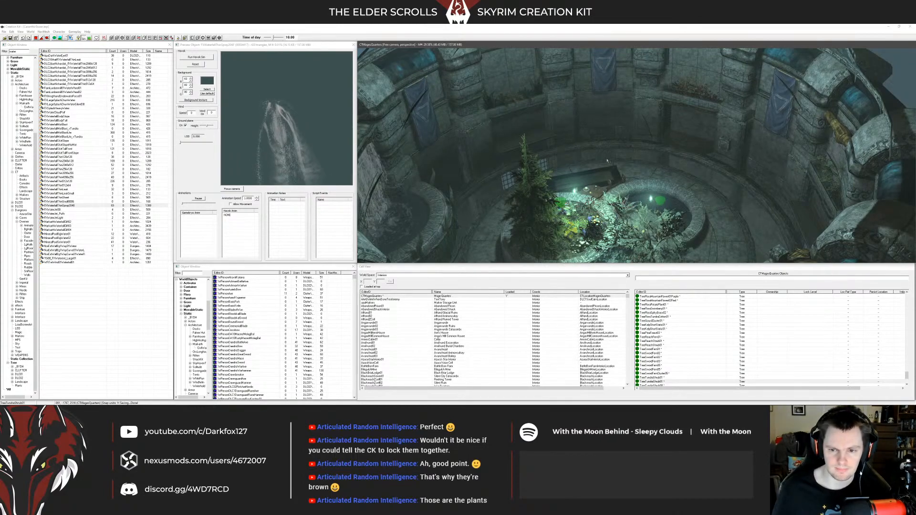
key("shift")
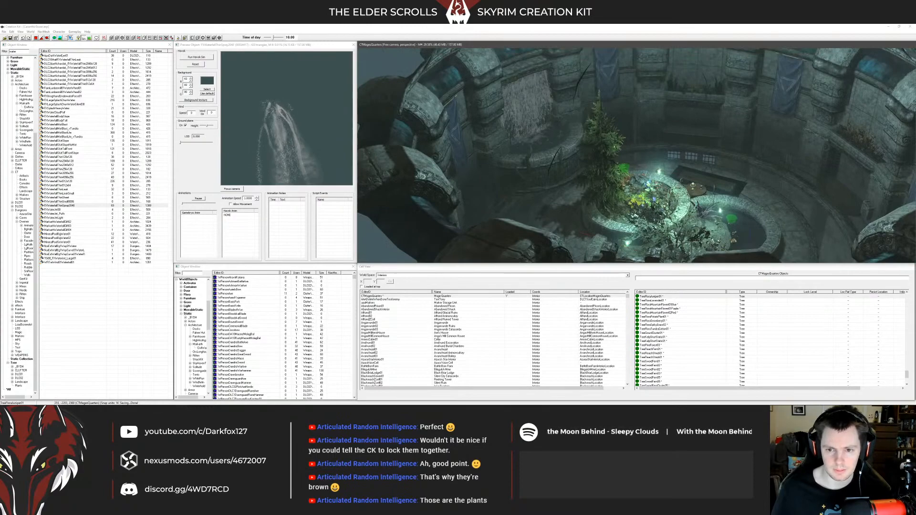
key("shift")
key("shift")
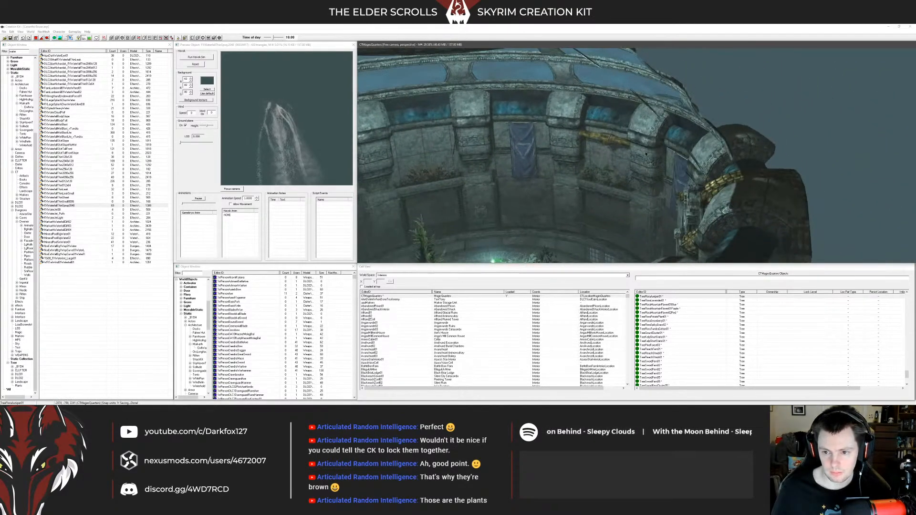
key("shift")
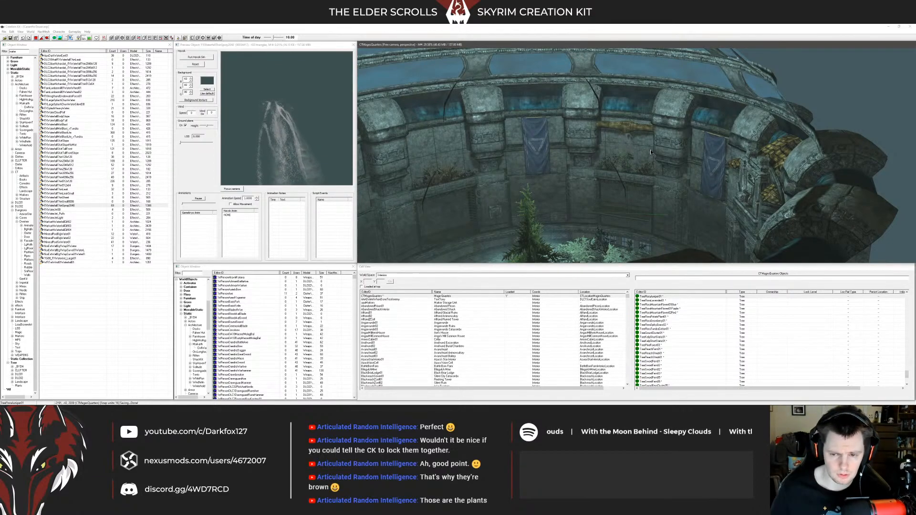
key("shift")
left_click(642, 105)
key("shift")
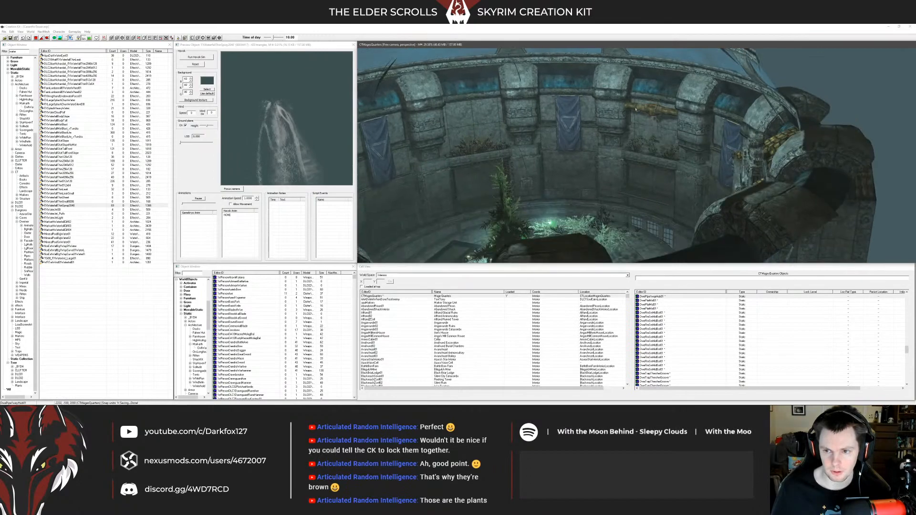
key("shift")
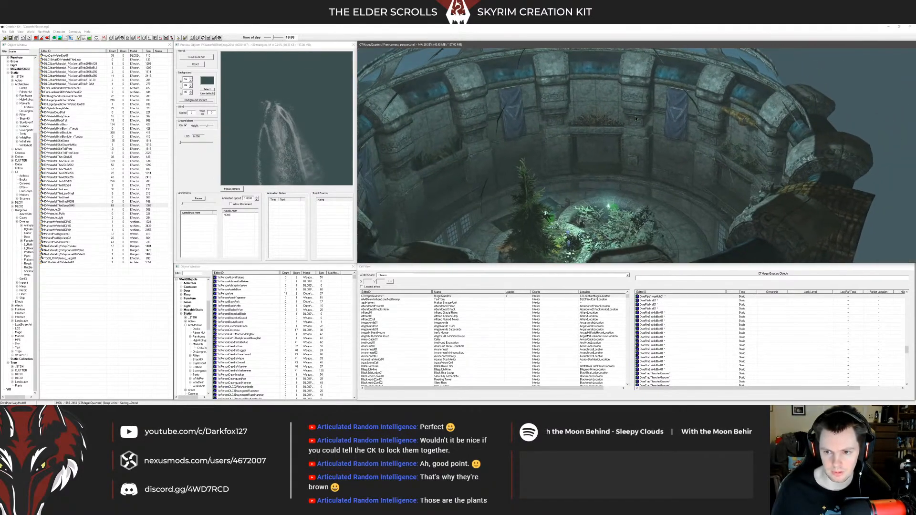
Step: Examine the round chamber and its central planter from inside and outside, and save the plugin
left_click(626, 119)
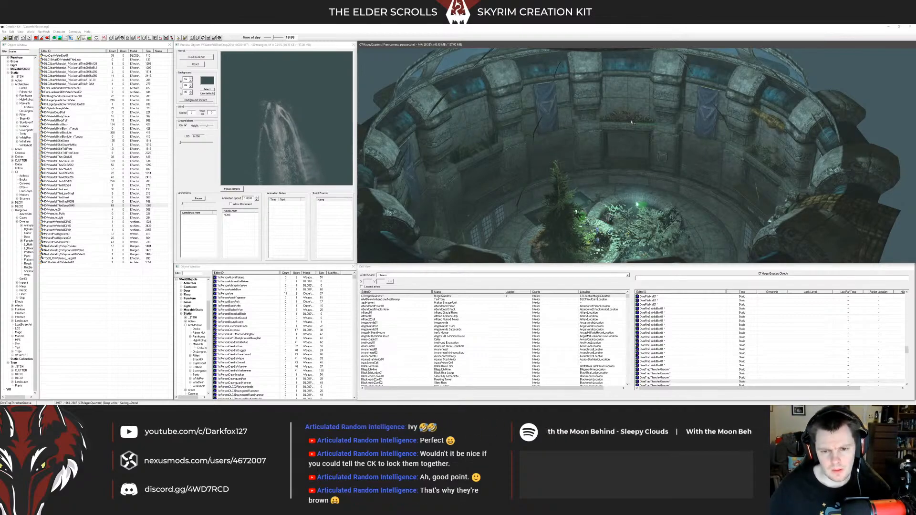
middle_click_drag(608, 151, 565, 153, "shift")
left_click(620, 143)
left_click(589, 148)
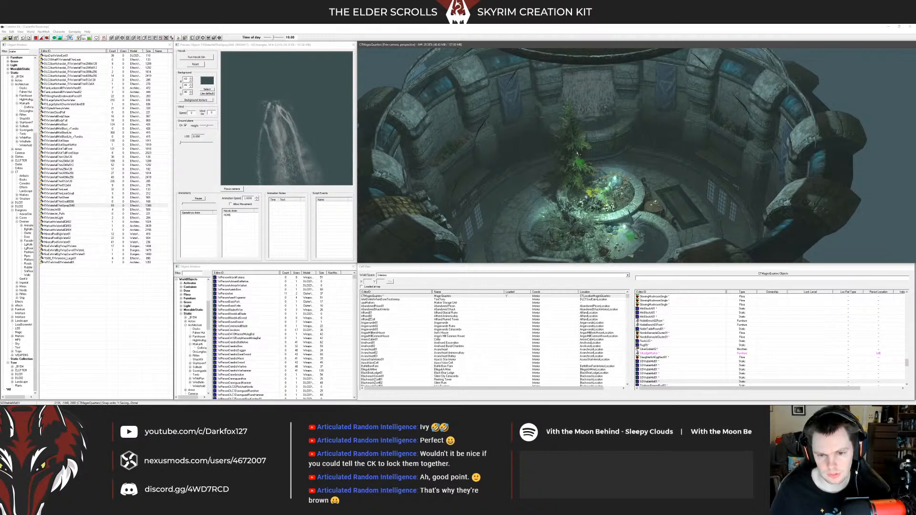
middle_click_drag(577, 153, 597, 110, "shift")
left_click(575, 160)
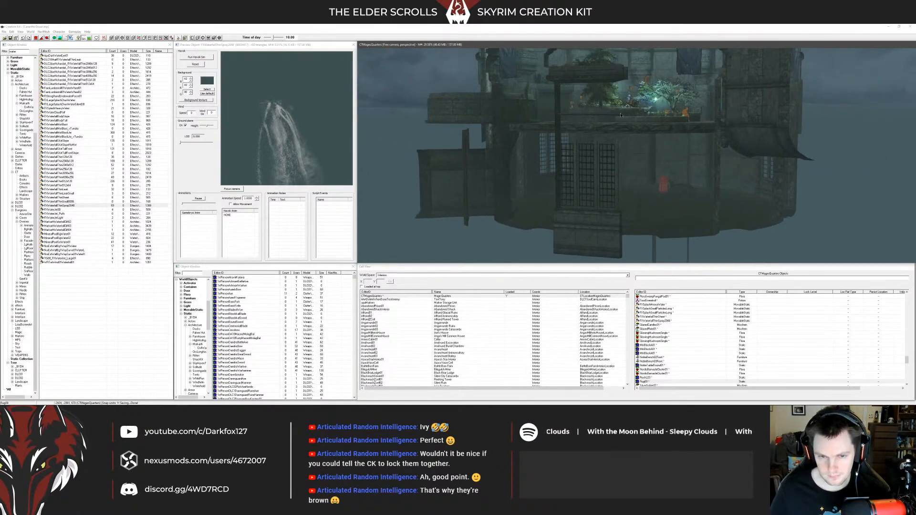
left_click(9, 37)
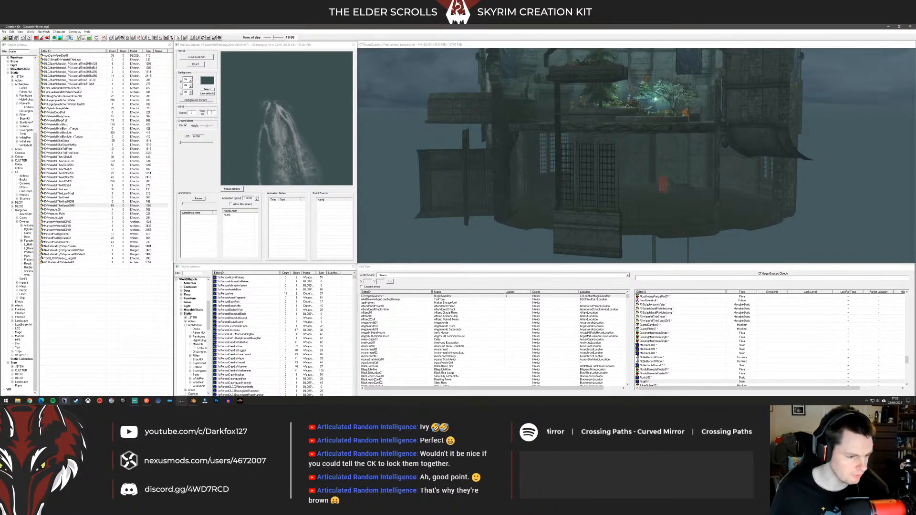
Step: Switch to File Explorer and empty the Recycle Bin
left_click(18, 401)
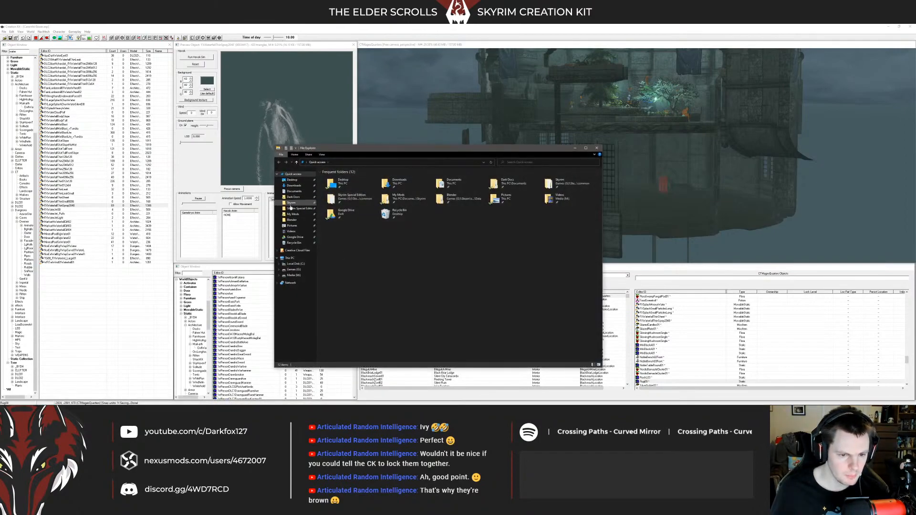
left_click(290, 203)
left_click(284, 163)
right_click(348, 209)
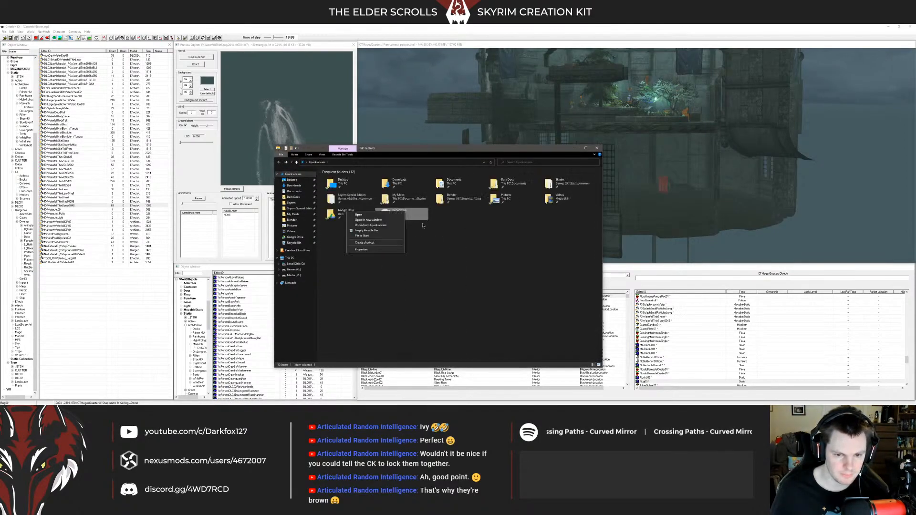
left_click(372, 228)
left_click(476, 220)
left_click(456, 256)
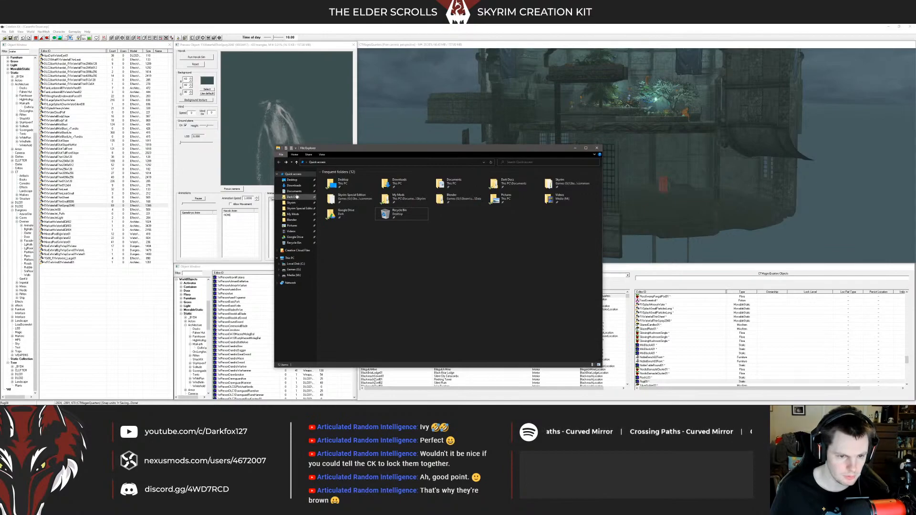
Step: Browse My Mods to the Legacy mod files of the Carantirr Tower Reborn project under Old Projects
left_click(291, 203)
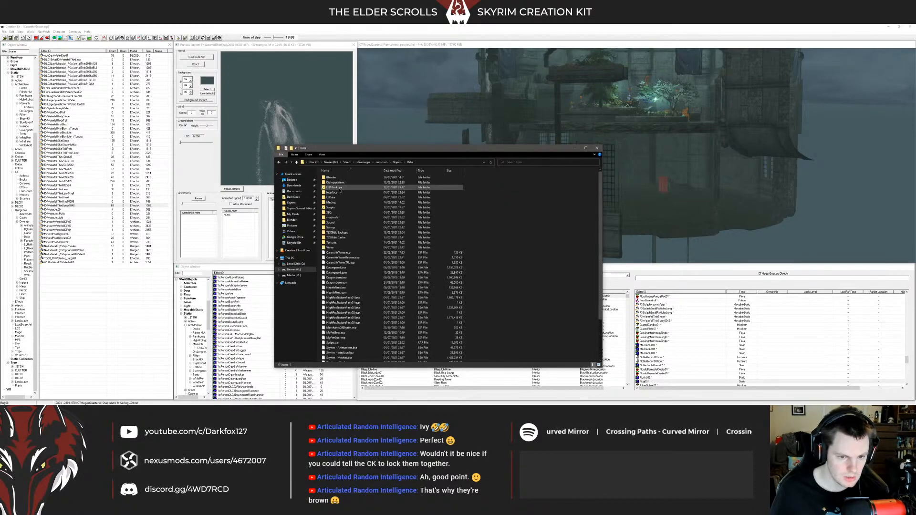
left_click(293, 214)
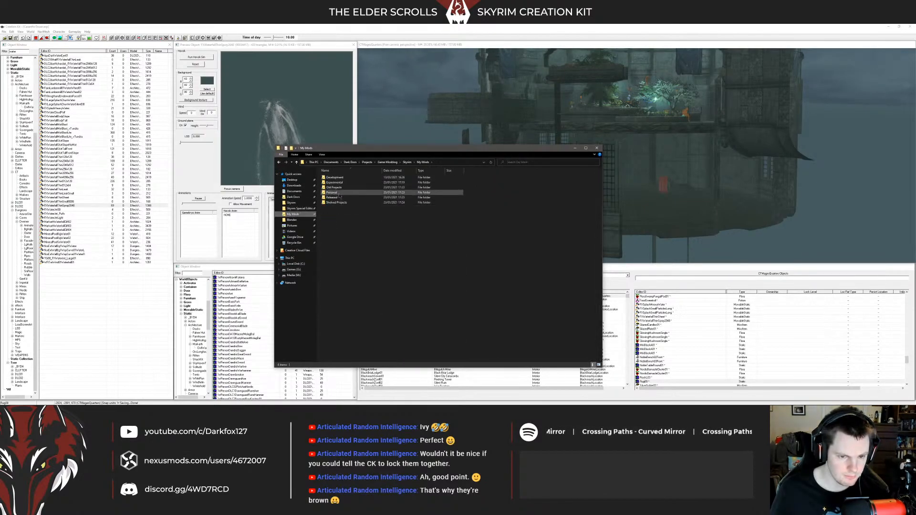
double_click(341, 188)
double_click(340, 188)
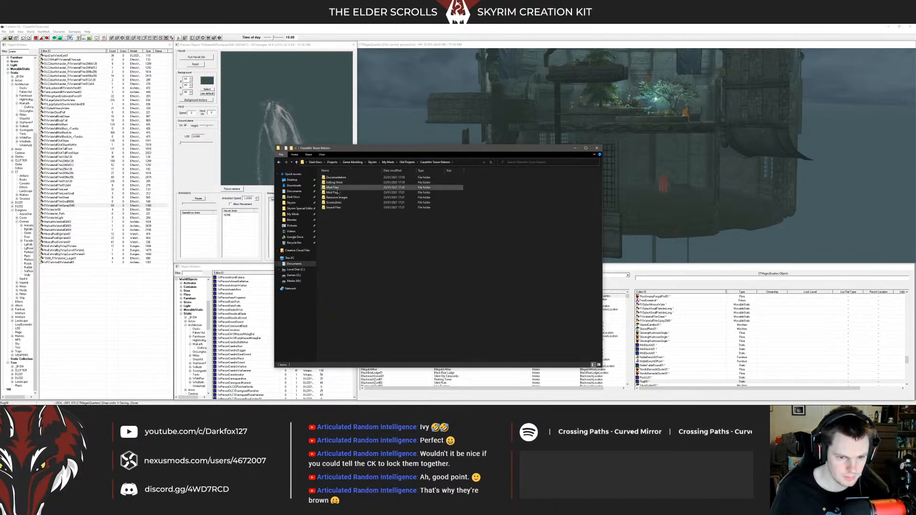
double_click(338, 189)
double_click(330, 177)
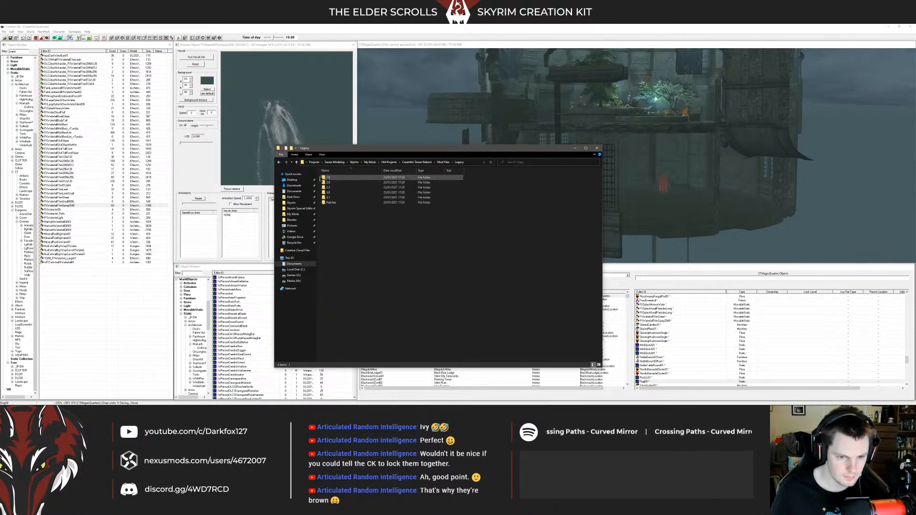
Step: Open CTR_Table_Round_WoodStone.nif from the Meshes > CTR > Furniture > Tables folder in NifSkope and view it from above
double_click(328, 197)
double_click(331, 183)
double_click(333, 184)
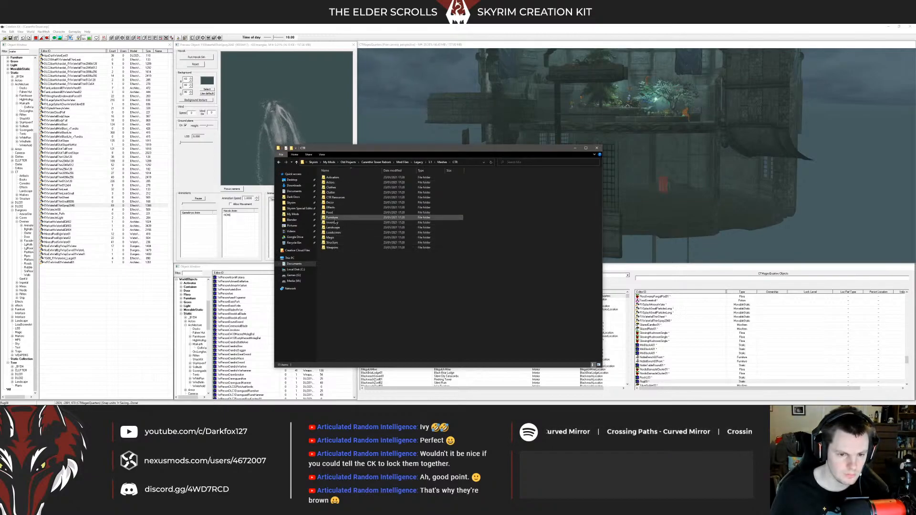
double_click(340, 187)
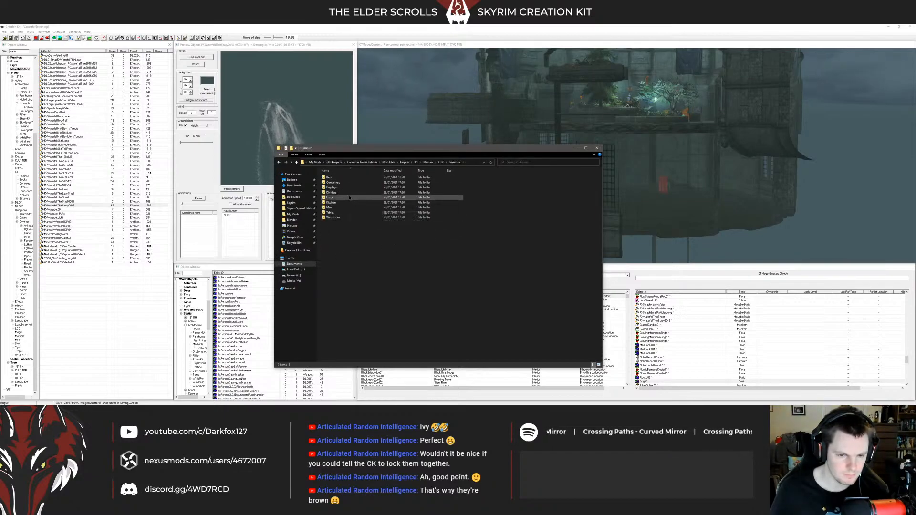
double_click(331, 213)
double_click(346, 218)
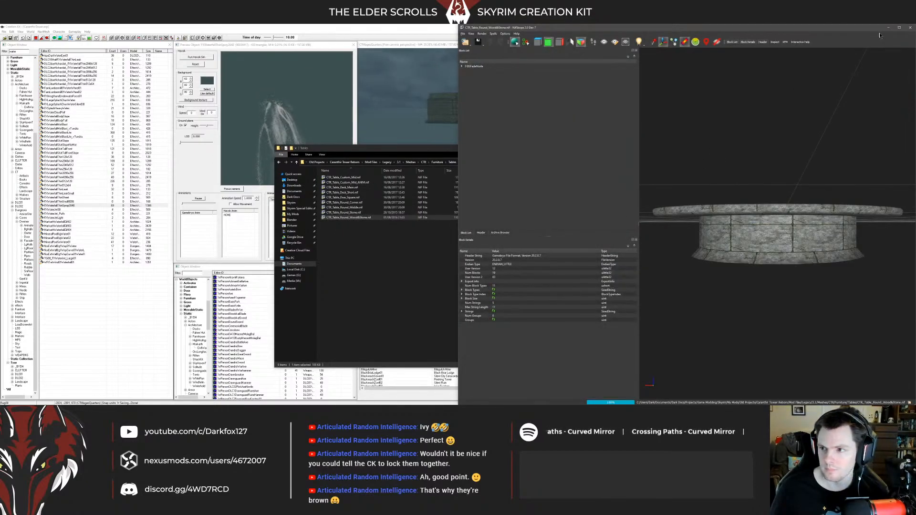
left_click(898, 27)
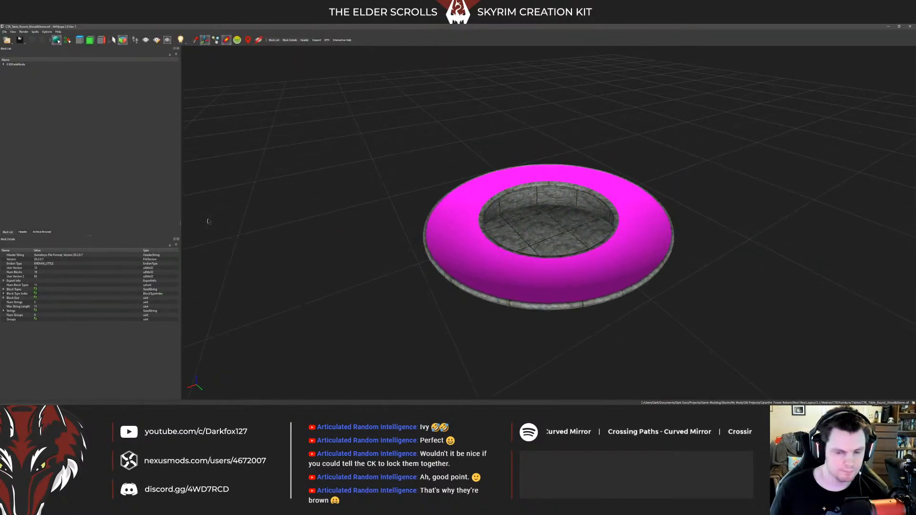
Step: Start a second NifSkope window beside the table mesh and load the recent marbled stone floor tile mesh in it
right_click(252, 401)
left_click(239, 376)
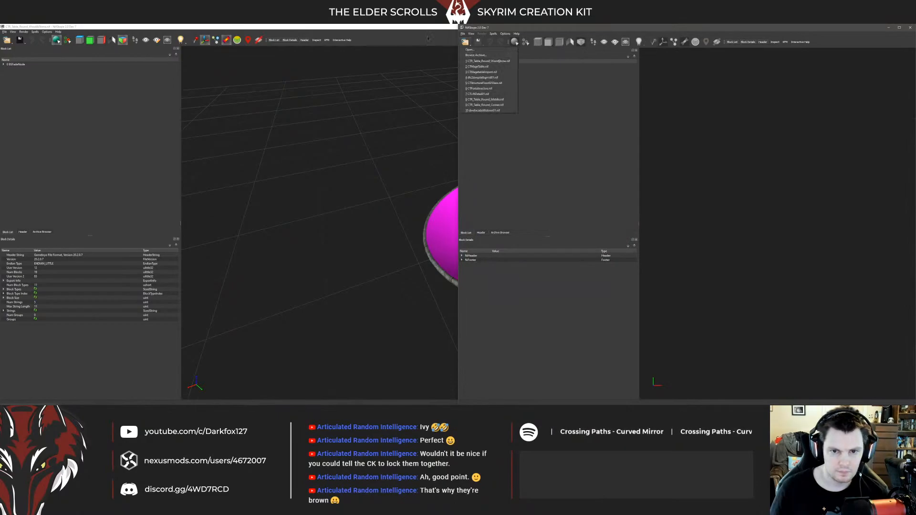
left_click_drag(549, 27, 915, 90)
left_click(268, 127)
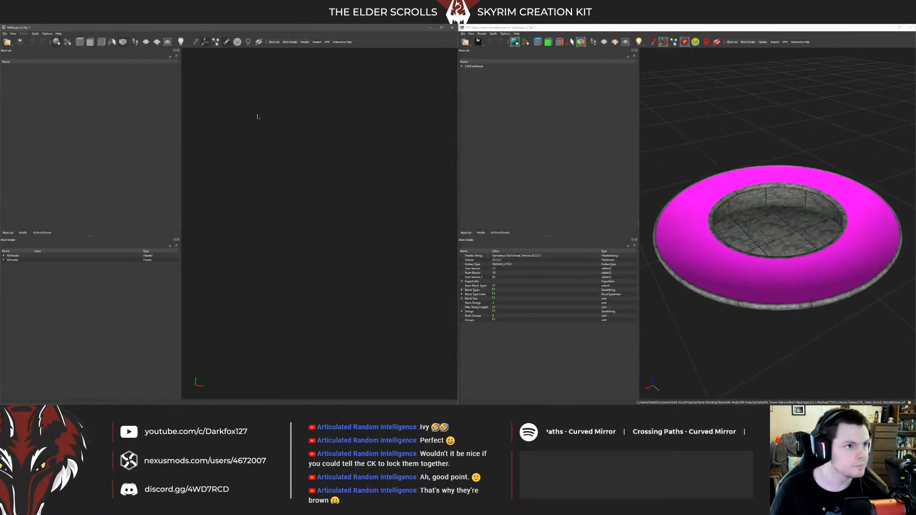
left_click(11, 44)
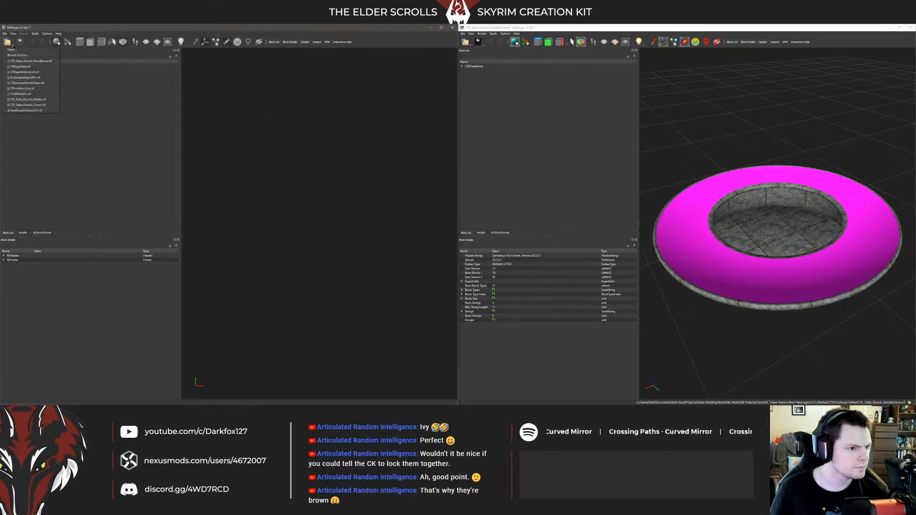
left_click(35, 77)
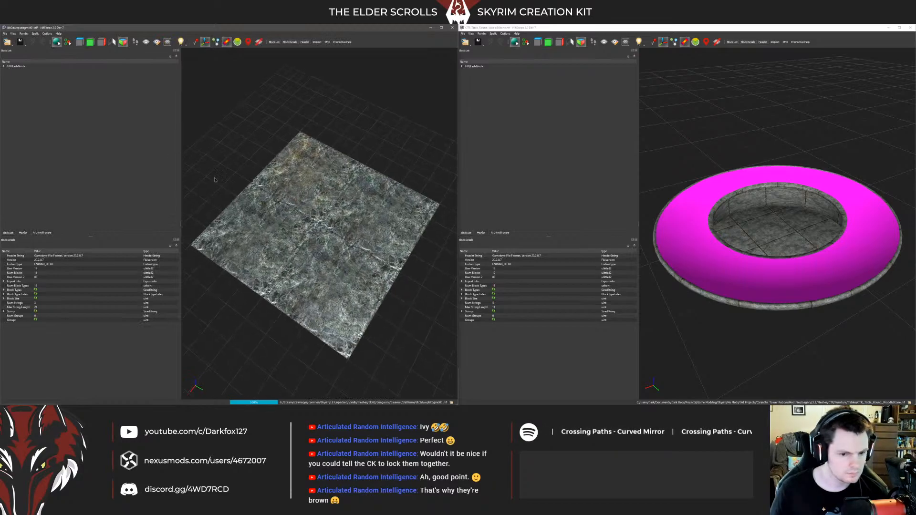
Step: Copy the BSLightingShaderProperty of the marbled floor tile's shape
left_click(263, 208)
left_click(9, 79)
left_click(34, 88)
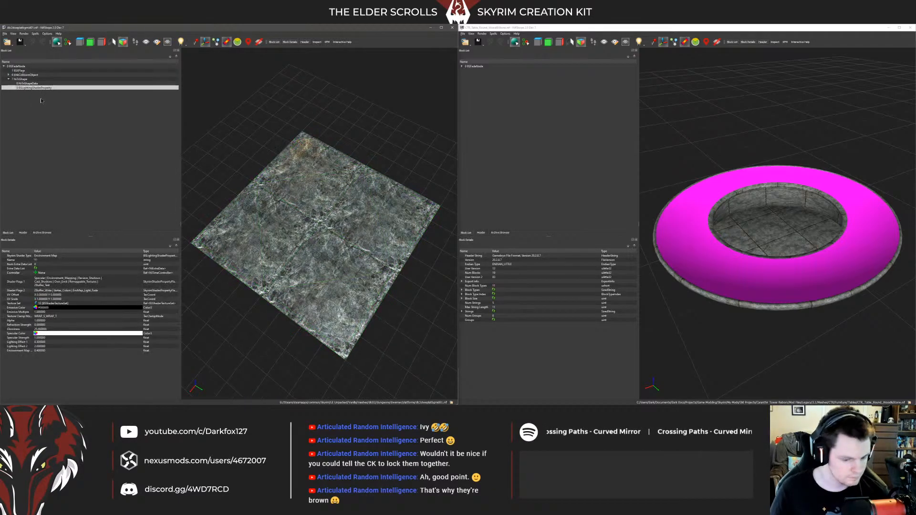
left_click(822, 181)
left_click(714, 184)
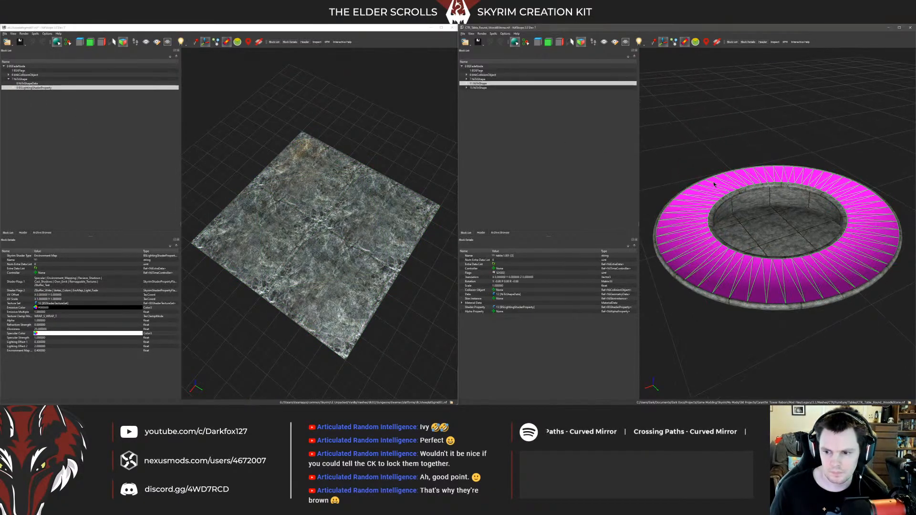
left_click(466, 83)
left_click(484, 93)
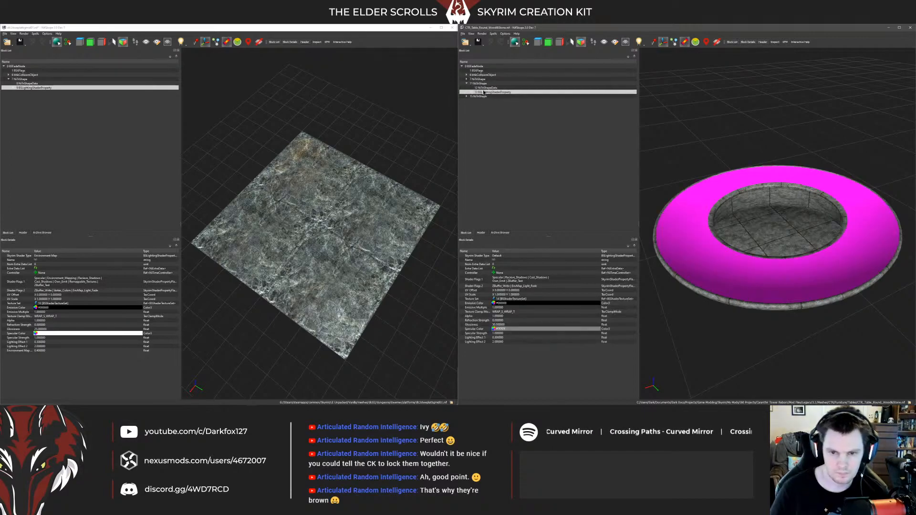
key("Delete")
key("ctrl+v")
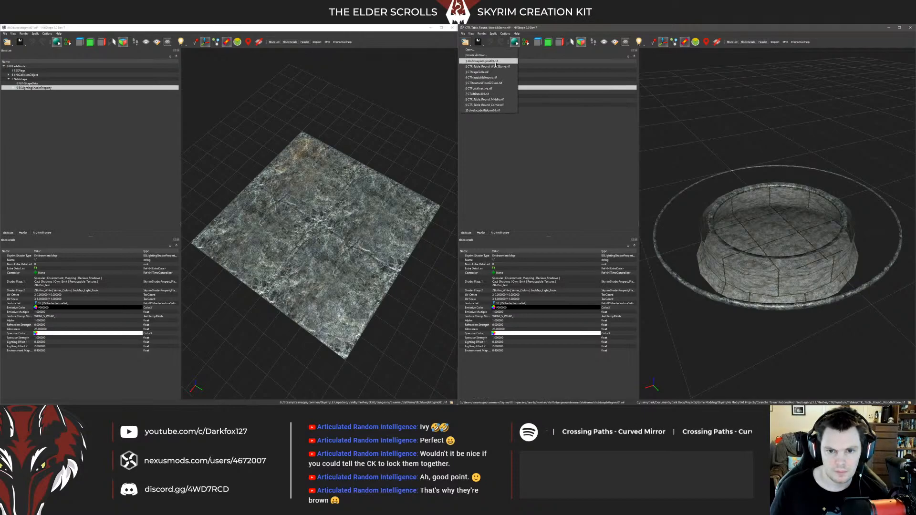
key("alt+x")
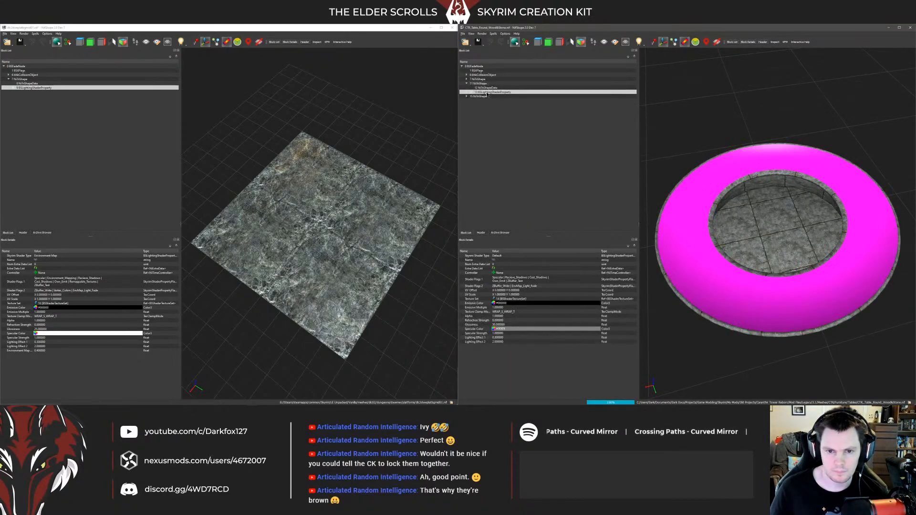
Step: Paste the floor tile's lighting shader property onto the magenta tabletop shape of the round table
left_click(499, 84)
key("ctrl+v")
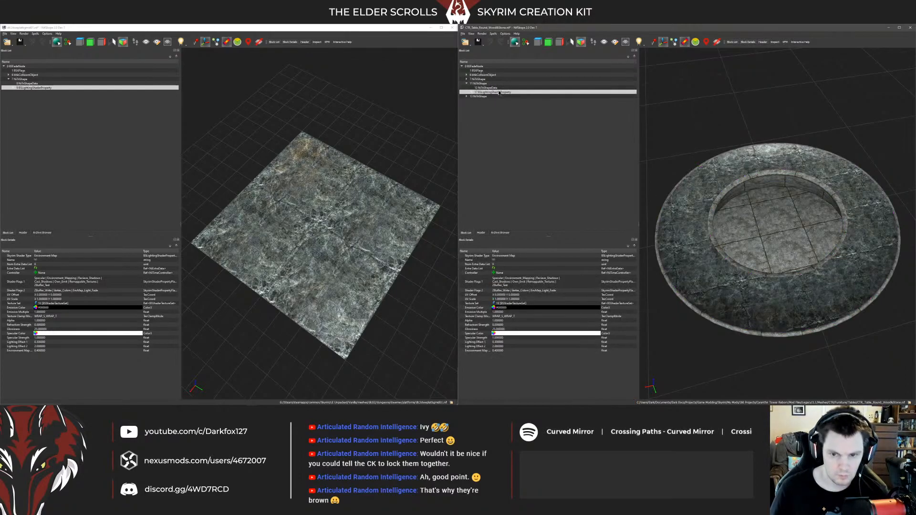
Step: Tint all vertex colors of the tabletop shape a muted blue
left_click(492, 88)
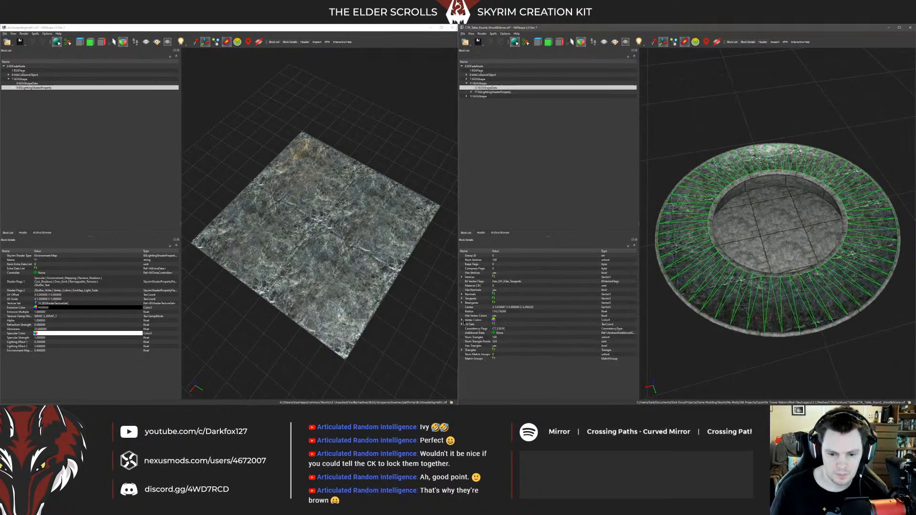
left_click(462, 321)
left_click(493, 321)
left_click(463, 234)
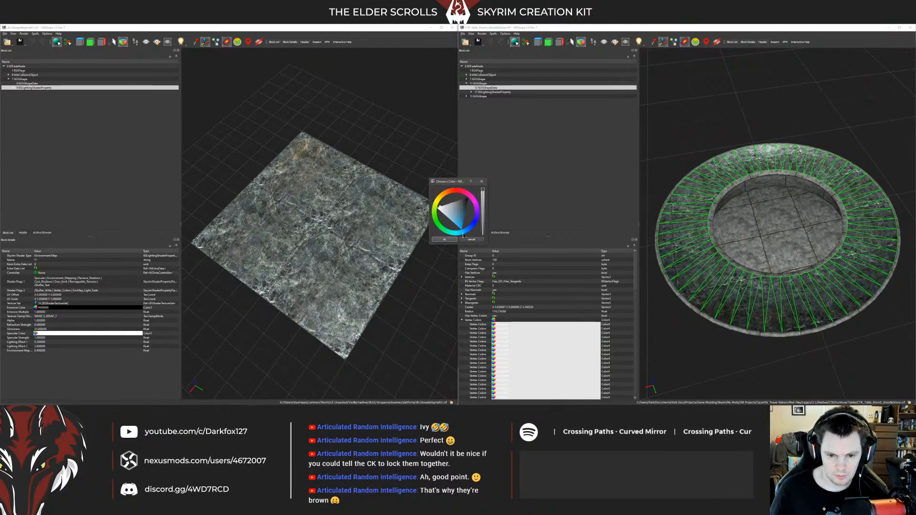
left_click(444, 240)
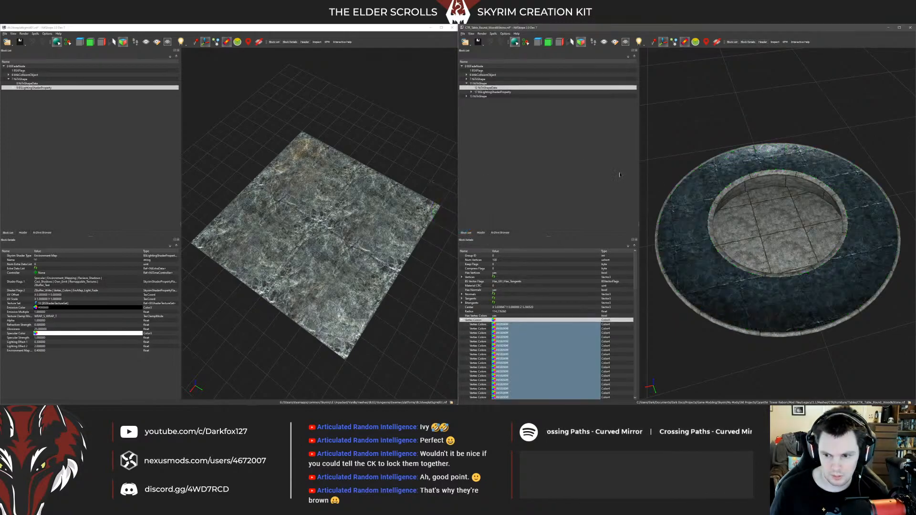
Step: Find quicksky_e.dds in the unpacked vanilla textures' cubemaps folder and copy its name for the tabletop's environment map
double_click(491, 92)
left_click(493, 97)
left_click(554, 283)
left_click_drag(554, 283, 530, 284)
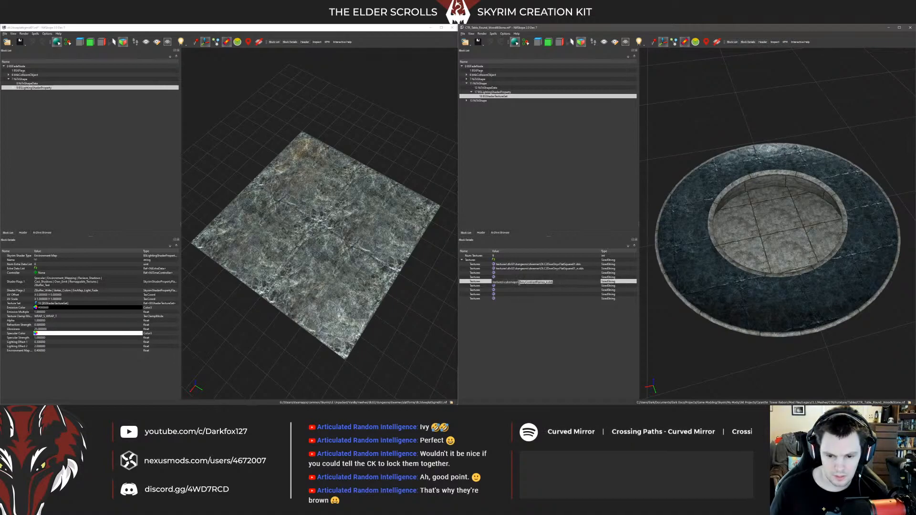
left_click(17, 401)
left_click(385, 233)
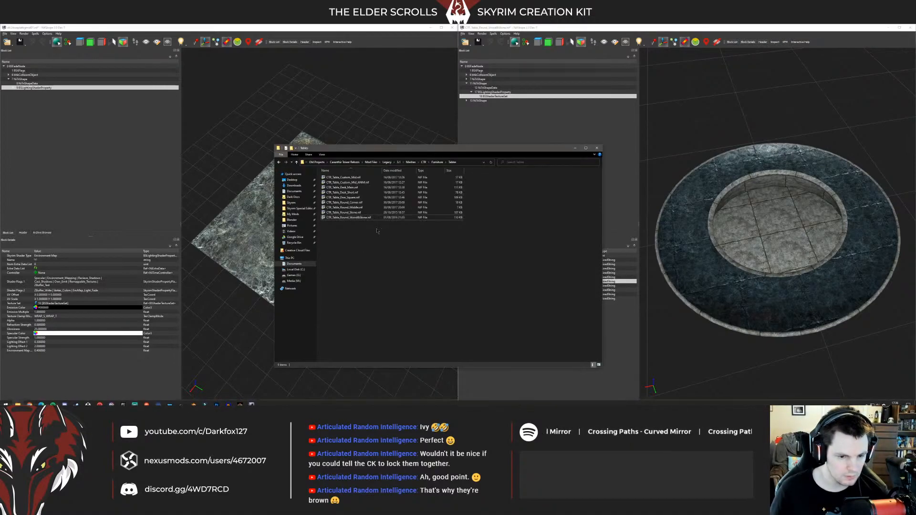
left_click(298, 205)
double_click(342, 197)
double_click(343, 183)
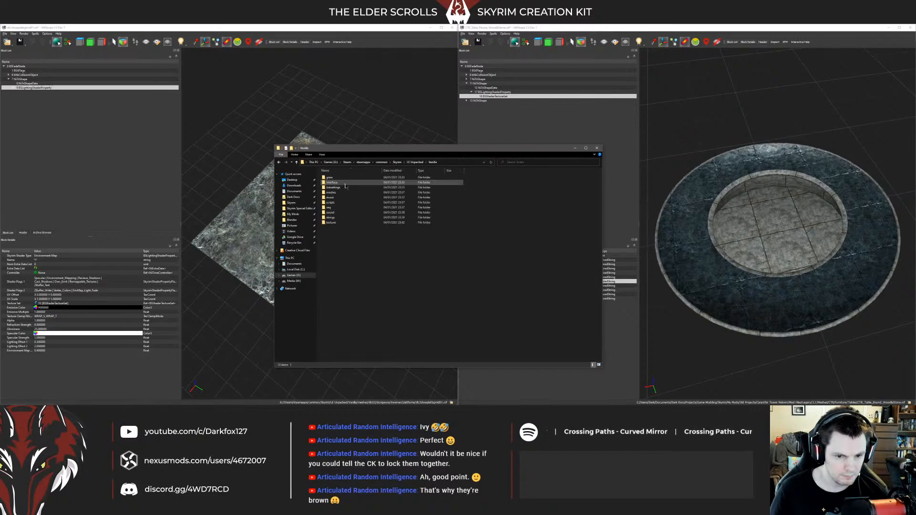
double_click(331, 222)
double_click(334, 218)
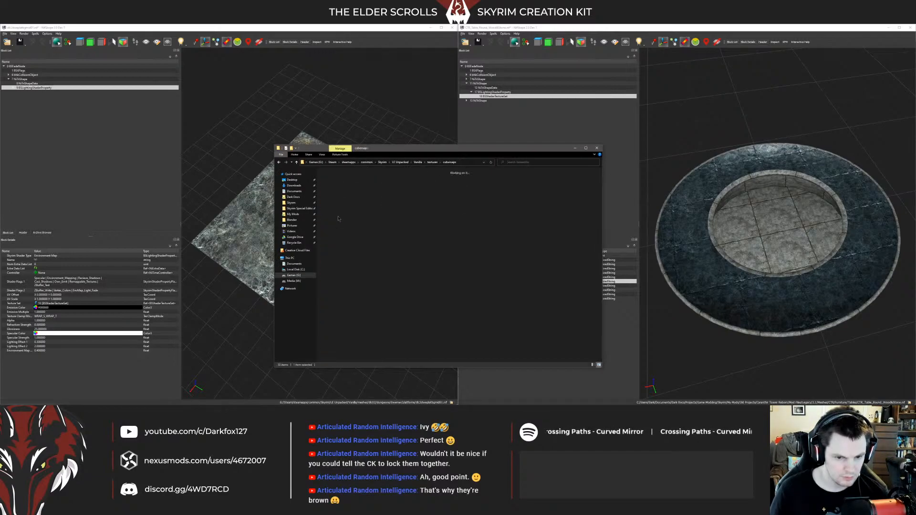
right_click(515, 250)
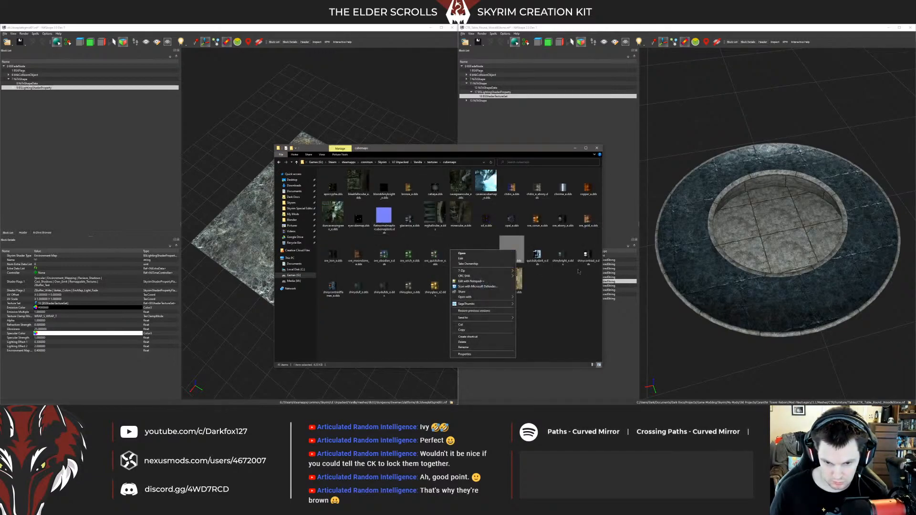
left_click(467, 348)
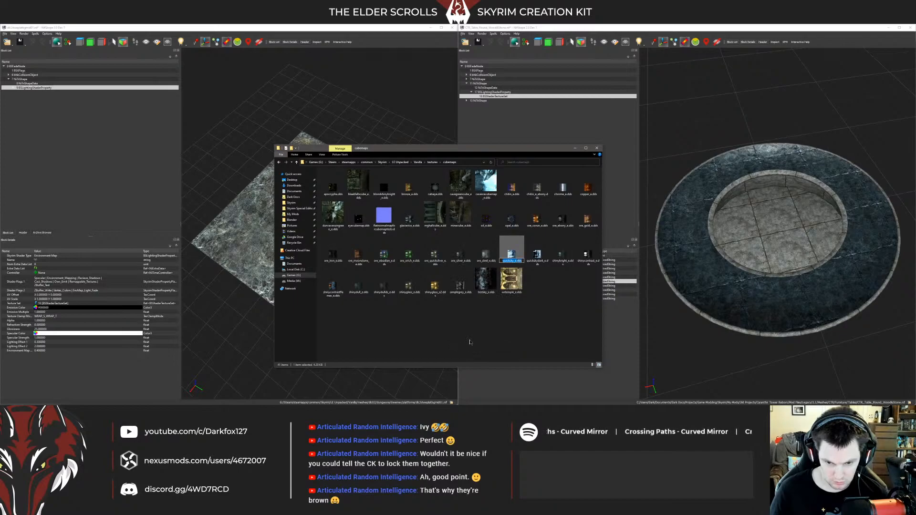
Step: Set the cubemap file in the tabletop's shader texture set to quicksky_e.dds and check its reflection from several angles
left_click(624, 281)
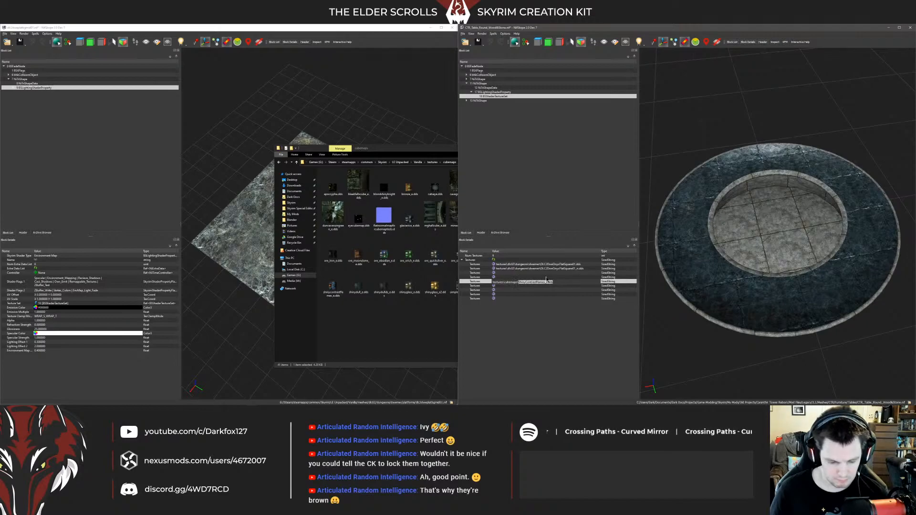
type("quicksky_e.dds")
left_click(541, 296)
left_click_drag(685, 261, 781, 261)
left_click(693, 201)
left_click_drag(693, 200, 687, 131)
Step: Remove the lighting shader property from the table shape forming the inner and outer rims
left_click(480, 87)
left_click(677, 199)
left_click(468, 79)
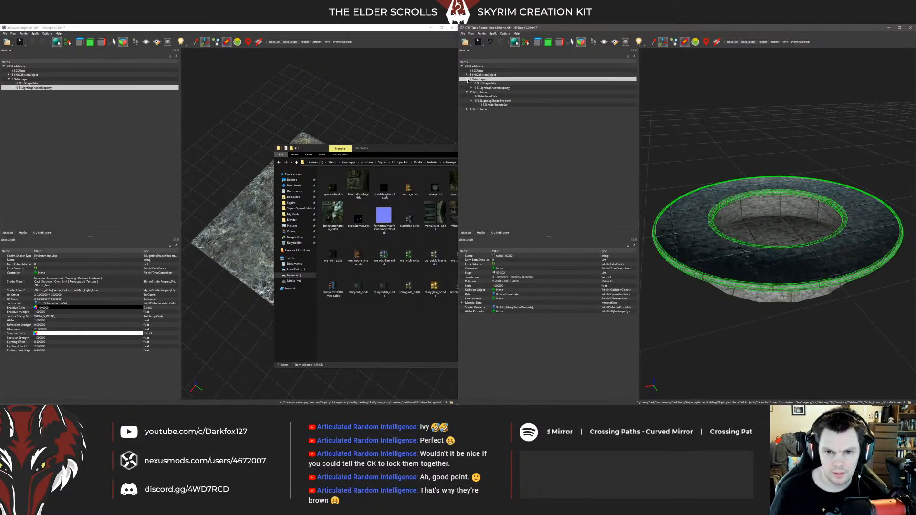
left_click(482, 88)
key("ctrl+Delete")
Step: Load a recent CTStructure mesh in place of the floor tile mesh as a shader source for the rims
left_click_drag(229, 94, 245, 94)
left_click(10, 42)
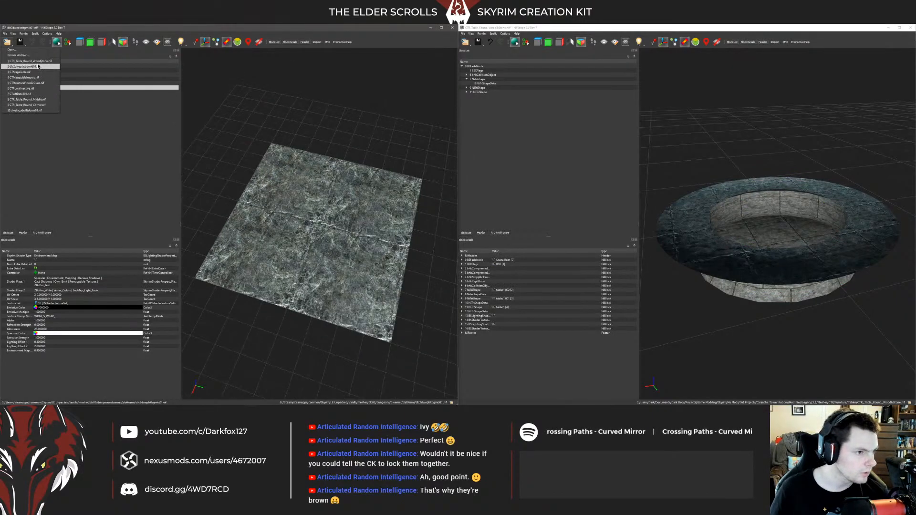
left_click(38, 67)
left_click(267, 225)
left_click(11, 42)
left_click(30, 84)
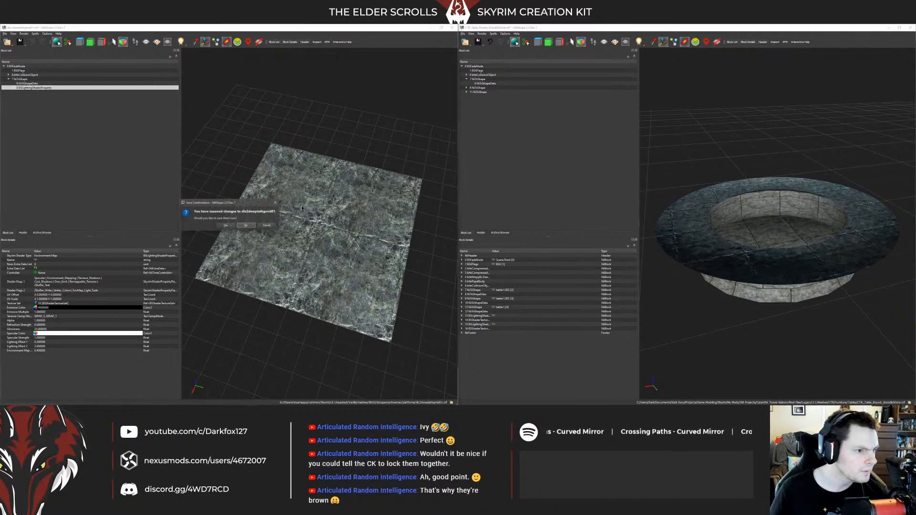
Step: Open the circular structure mesh in place of the square stone floor mesh
left_click(268, 226)
left_click(11, 43)
left_click(30, 85)
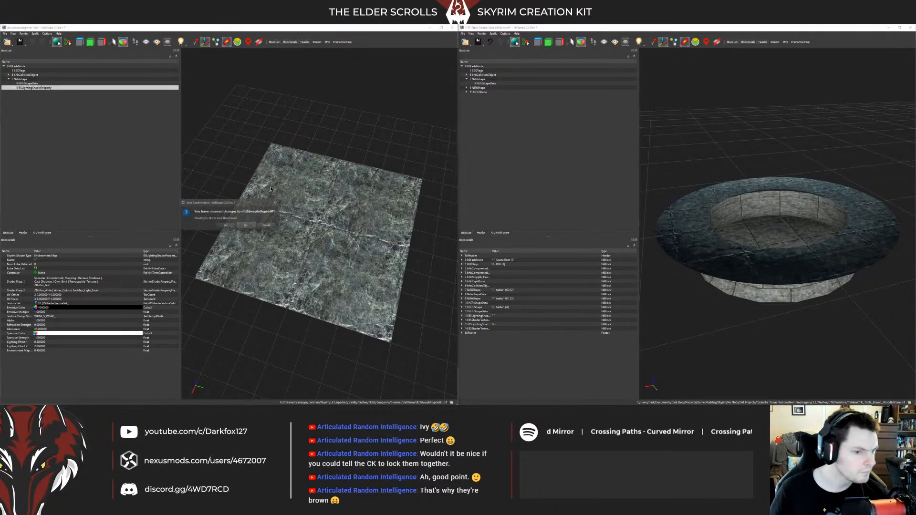
left_click(266, 225)
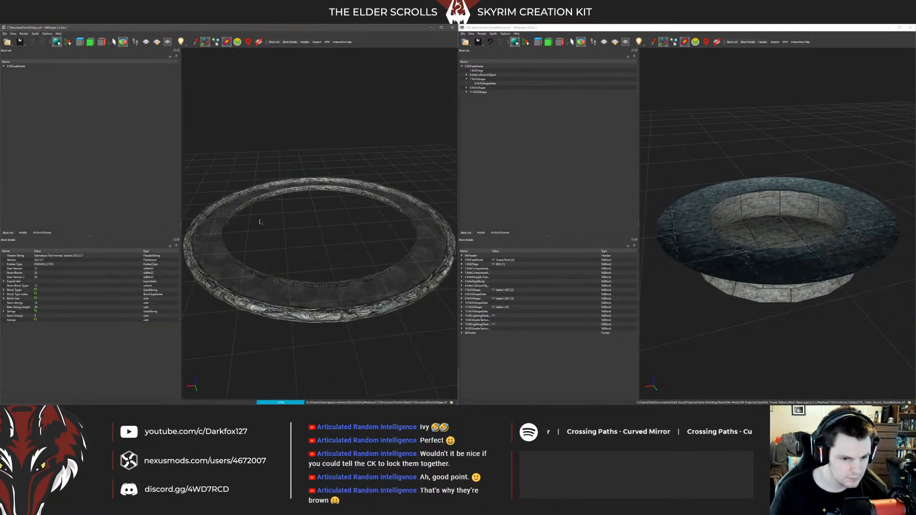
Step: Copy the BSLightingShaderProperty from the ring mesh's last NiTriShape and paste it onto the round table's trim shape
left_click(244, 209)
left_click(8, 91)
left_click(34, 100)
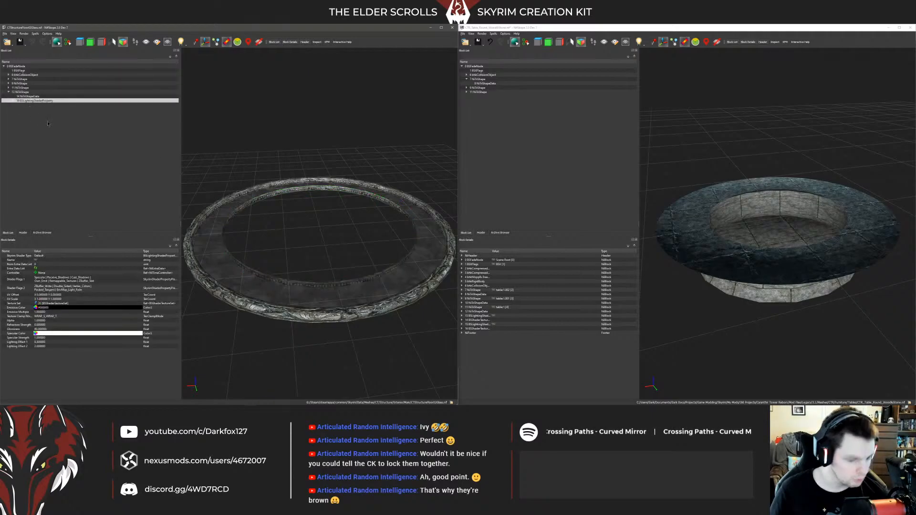
left_click_drag(653, 152, 692, 204)
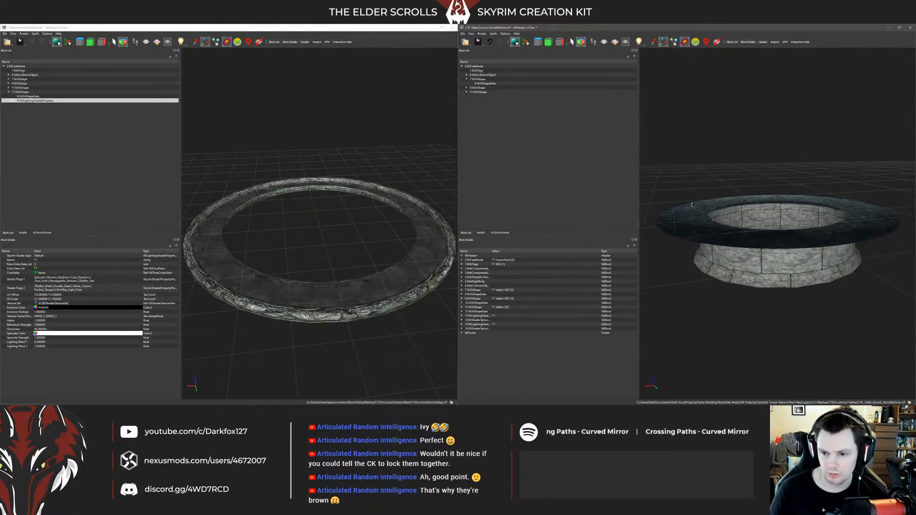
left_click(486, 83)
key("ctrl+v")
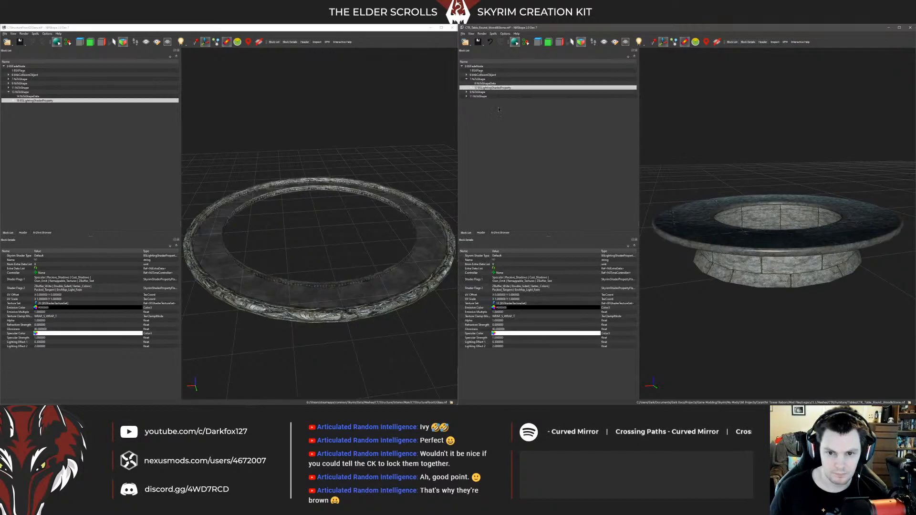
Step: Edit the UVs of the table's trim rings, scaling the strip and moving it up towards the carved band of the texture
left_click_drag(706, 191, 701, 157)
right_click(676, 266)
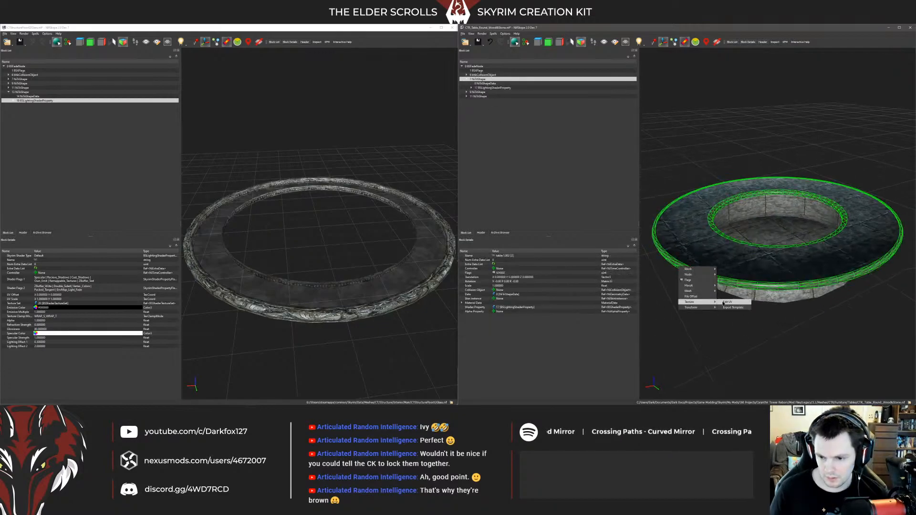
left_click(733, 304)
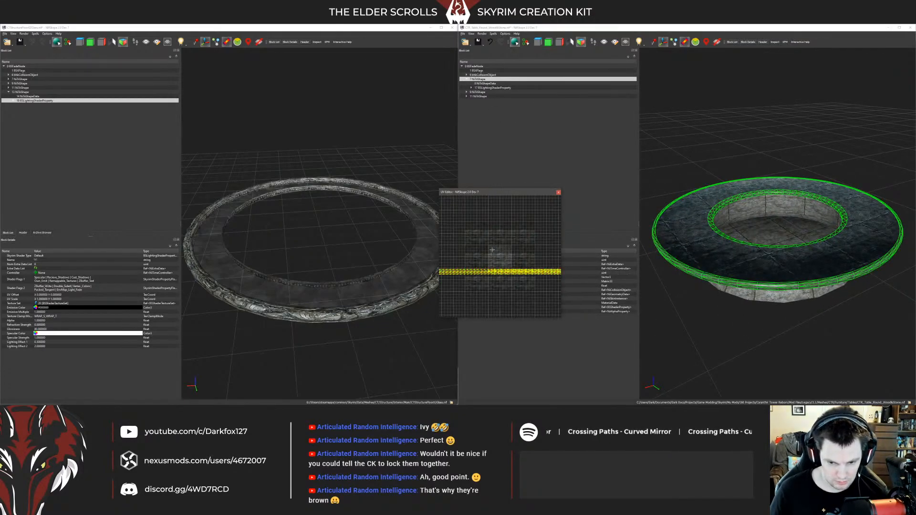
left_click_drag(495, 272, 495, 260)
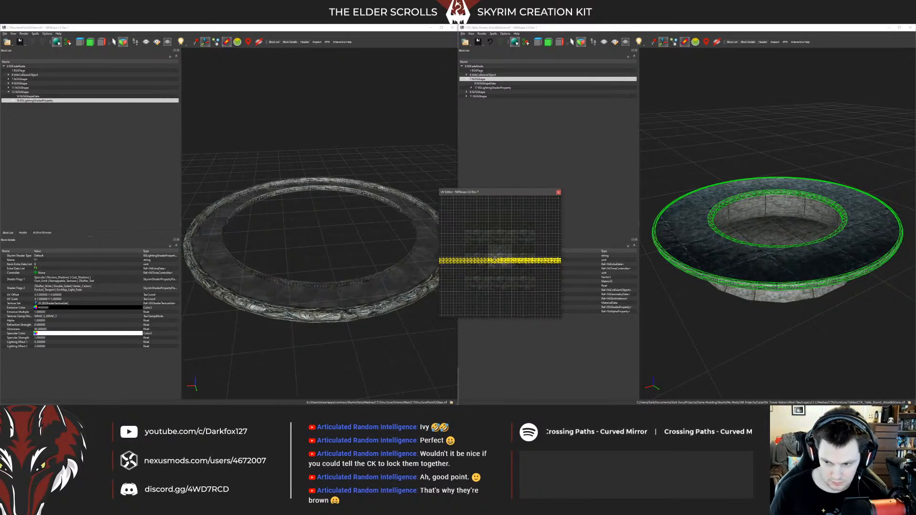
key("alt+s")
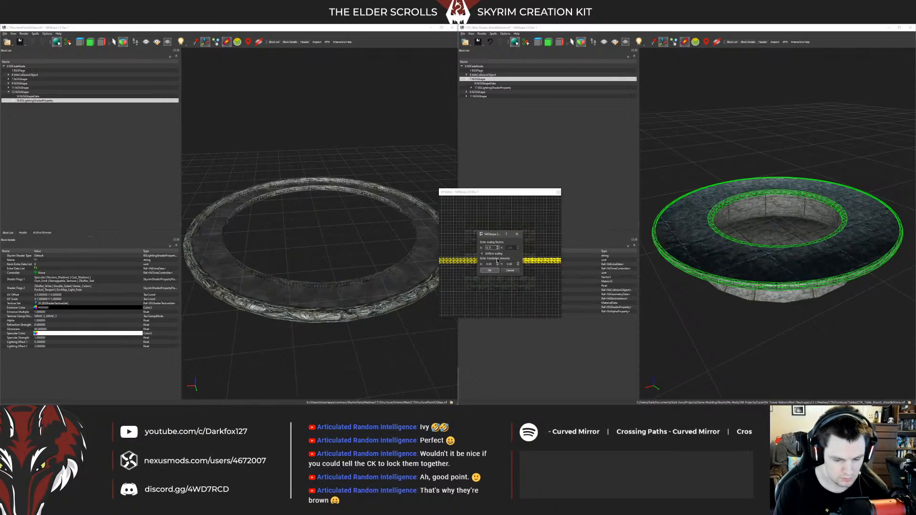
key("Return")
scroll(503, 264, "down", 4)
left_click_drag(503, 263, 498, 258)
left_click_drag(520, 194, 471, 178)
Step: Fine-tune the trim UV strip's vertical position against the carved texture band, checking the table rim, and close the UV editor
left_click(704, 136)
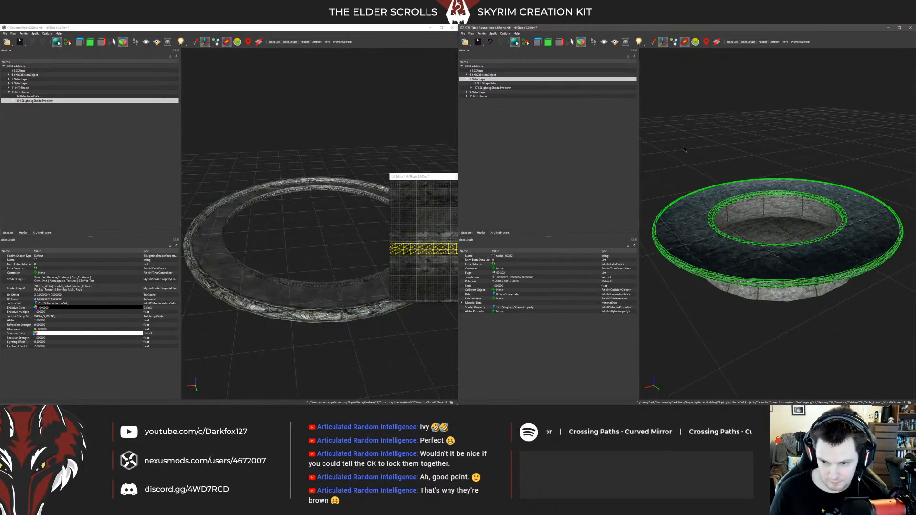
scroll(704, 136, "up", 5)
scroll(704, 136, "down", 3)
left_click(691, 172)
left_click_drag(691, 172, 693, 137)
left_click(411, 246)
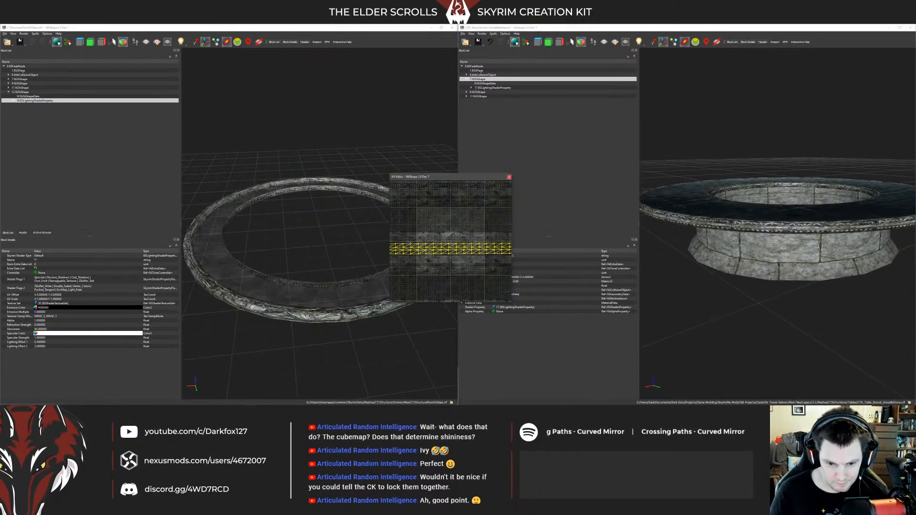
left_click_drag(410, 245, 410, 244)
left_click_drag(807, 75, 754, 124)
left_click_drag(426, 246, 425, 245)
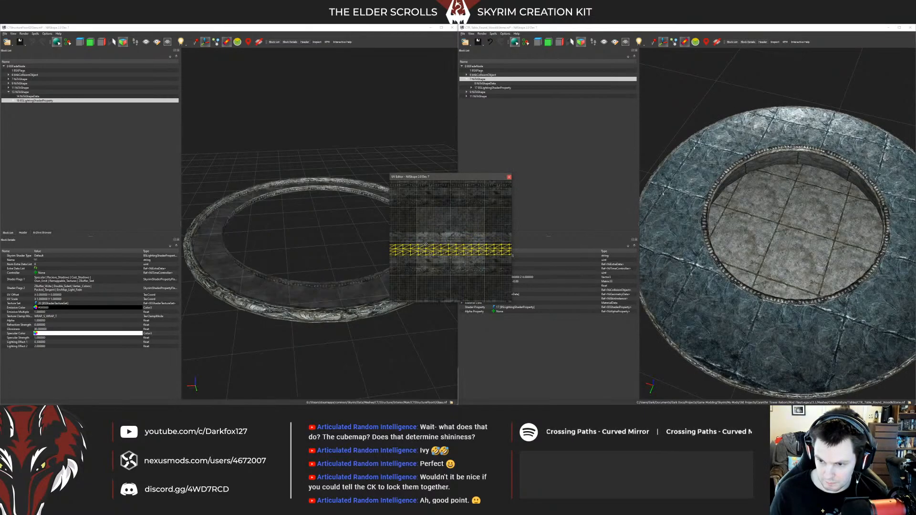
left_click_drag(687, 268, 682, 198)
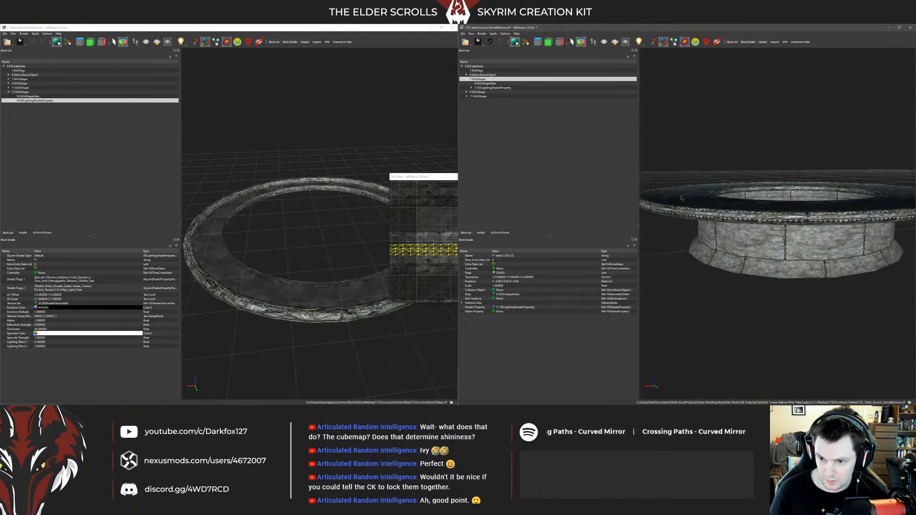
left_click(445, 213)
left_click(509, 178)
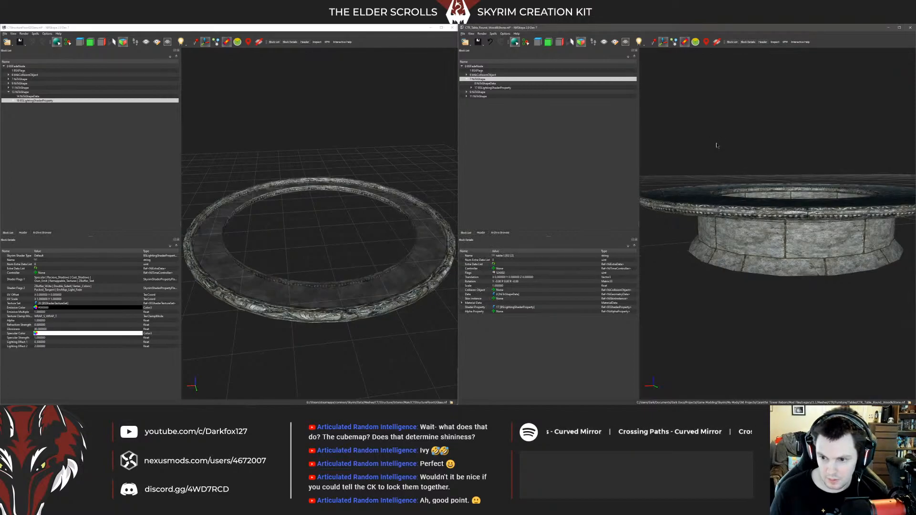
Step: Scale up the UVs of the table's base shape and shift them upward on the stone texture
left_click_drag(744, 141, 761, 196)
left_click(757, 219)
right_click(755, 220)
mouse_move(774, 254)
left_click(803, 254)
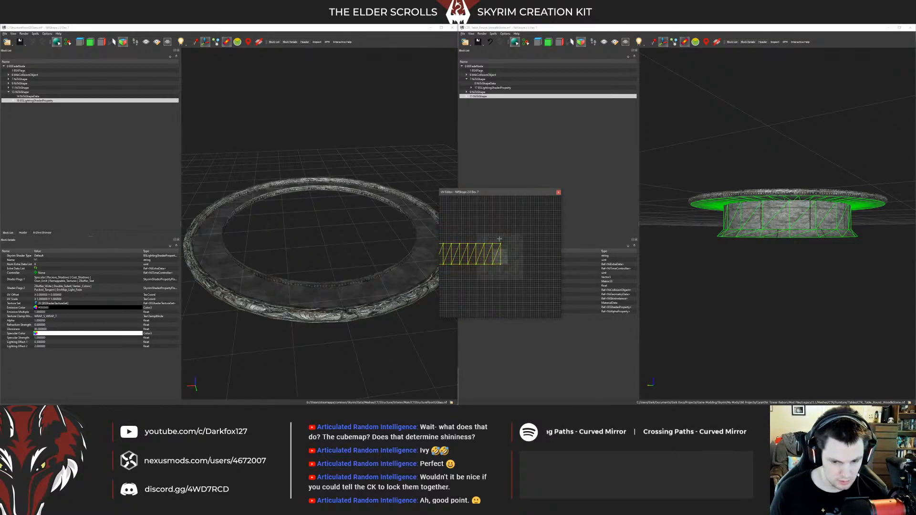
key("alt+s")
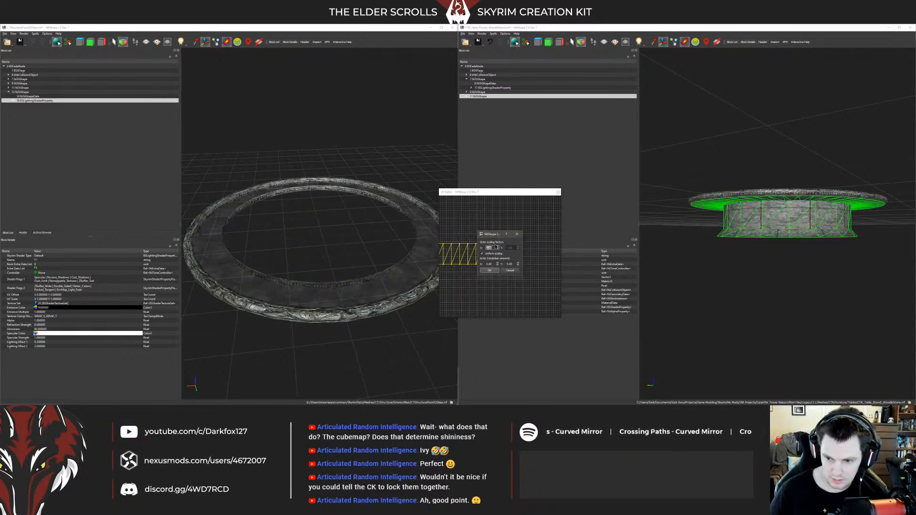
key("Return")
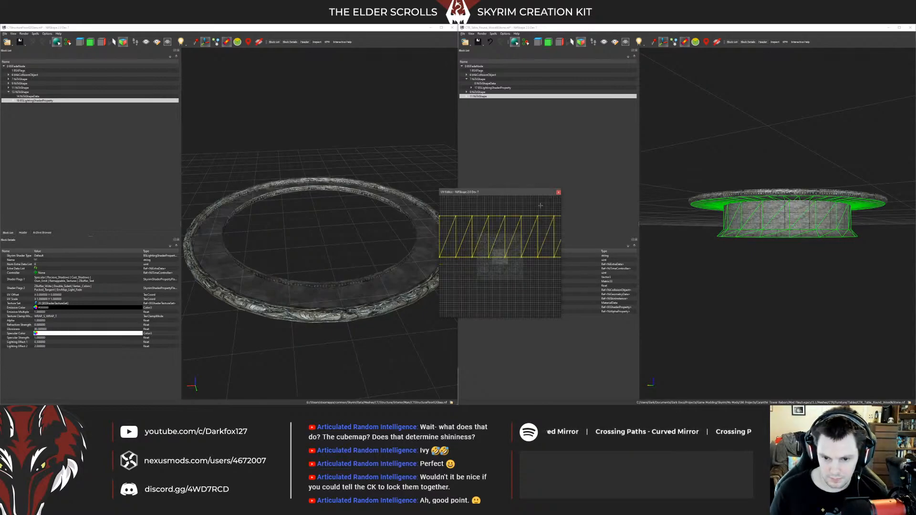
mouse_move(538, 218)
left_mouse_down()
mouse_move(539, 199)
mouse_move(540, 208)
left_mouse_up()
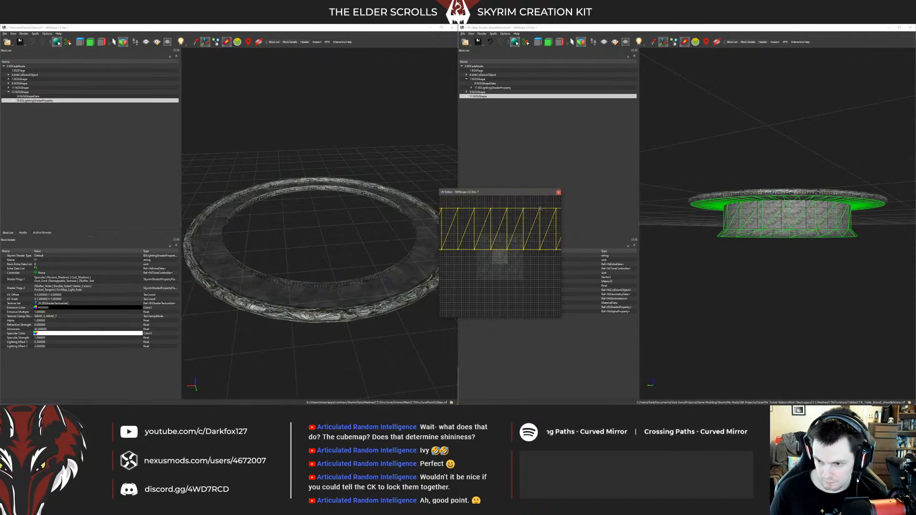
left_click(558, 193)
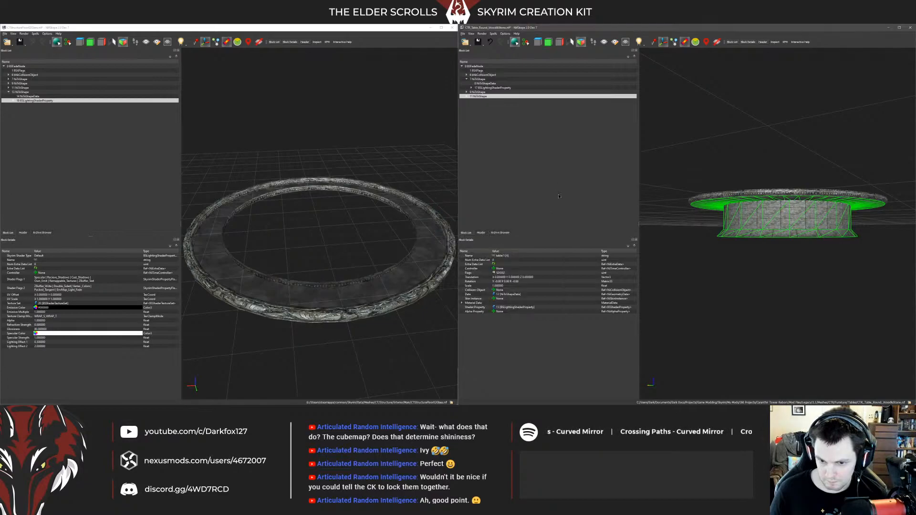
Step: Save the table mesh as CTTableMage.nif in the Skyrim Data\Meshes\CT\Furniture folder
left_click_drag(701, 173, 638, 120)
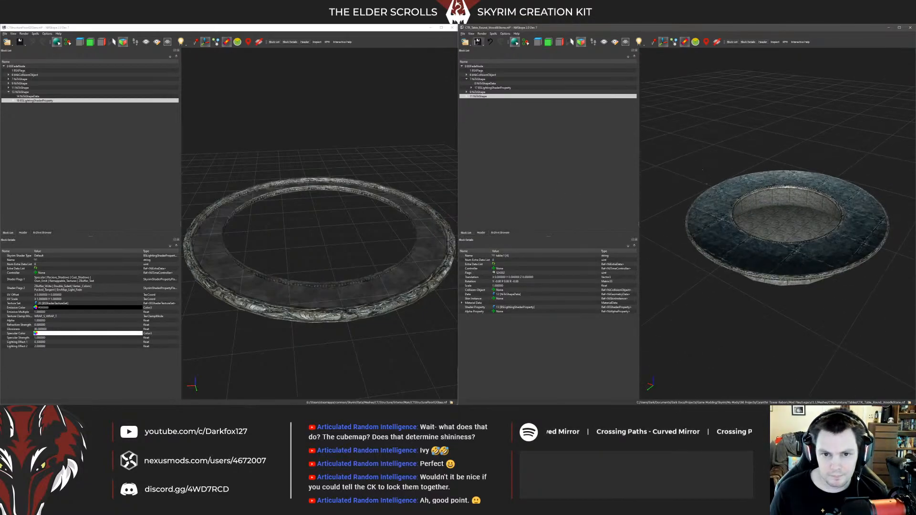
key("ctrl+shift+s")
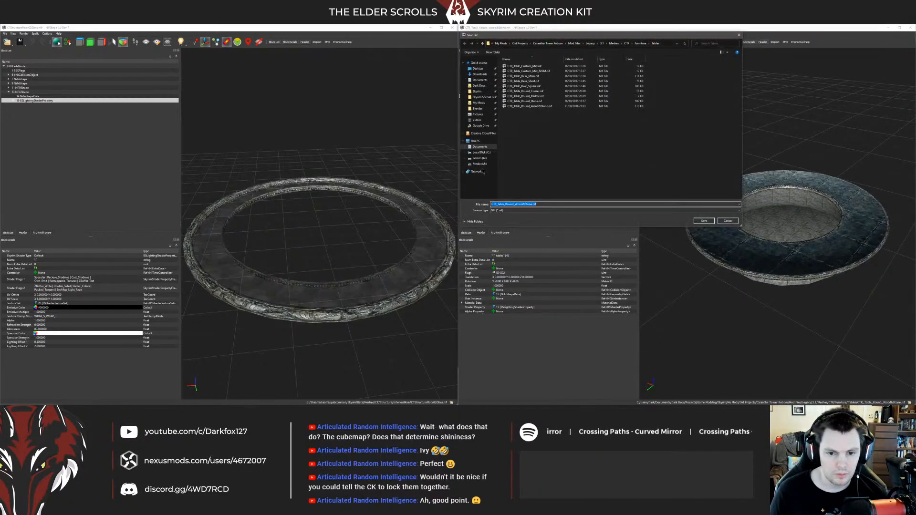
left_click(477, 91)
double_click(517, 72)
double_click(521, 92)
double_click(517, 82)
double_click(513, 85)
left_click(507, 204)
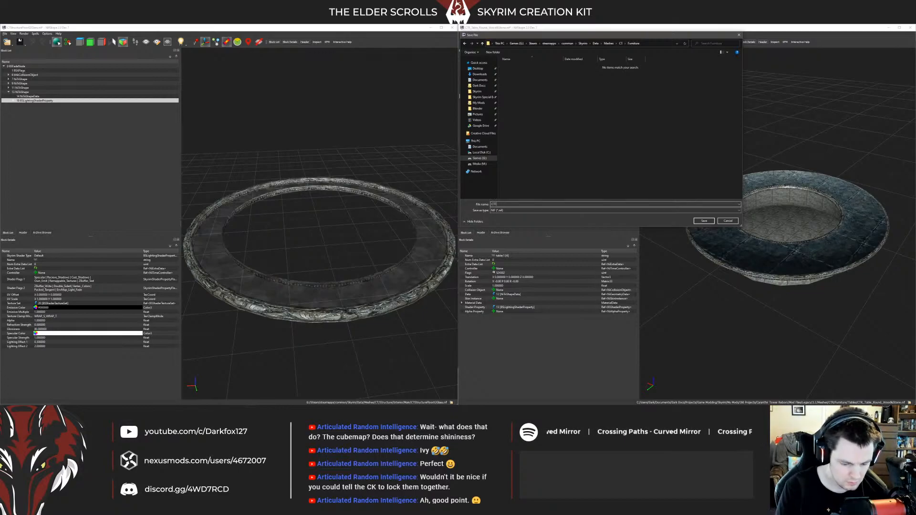
key("Return")
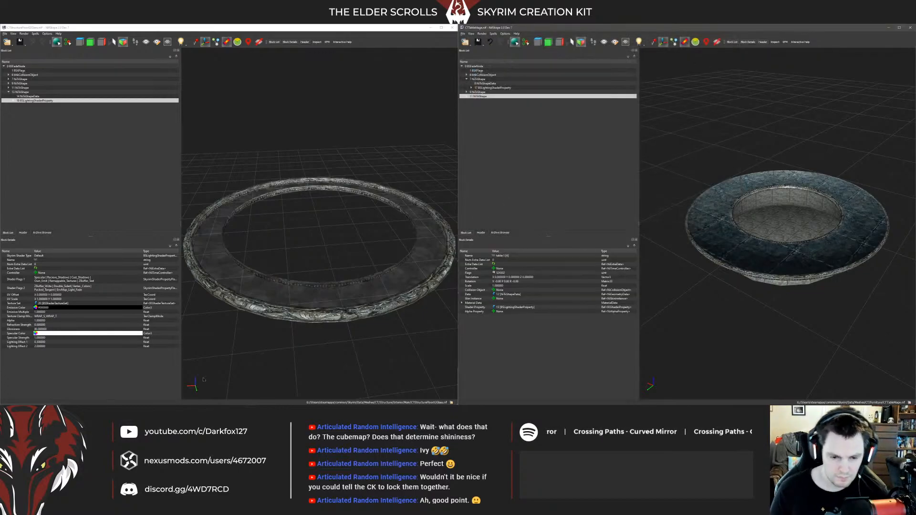
Step: Switch to the Creation Kit and add CTTableMage.nif from the Data\Meshes\CT\Furniture folder to the Static objects
left_click(181, 401)
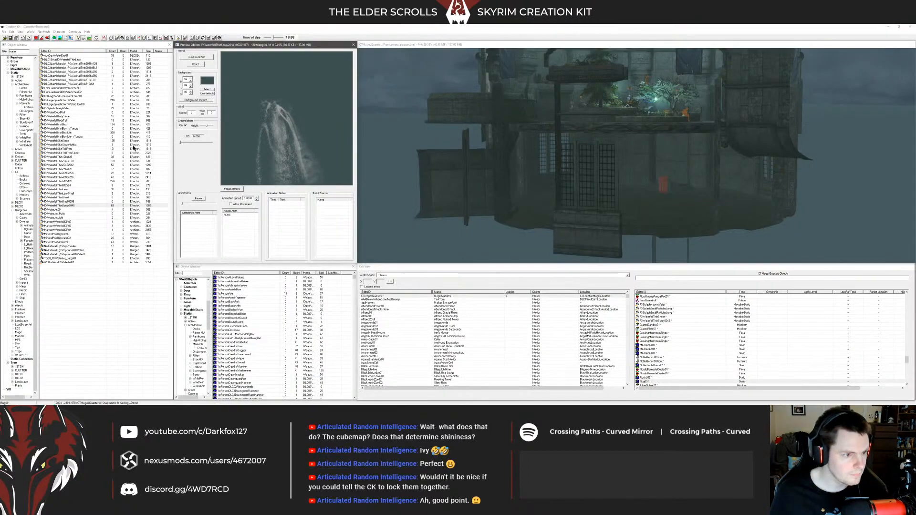
left_click(15, 73)
left_click(47, 401)
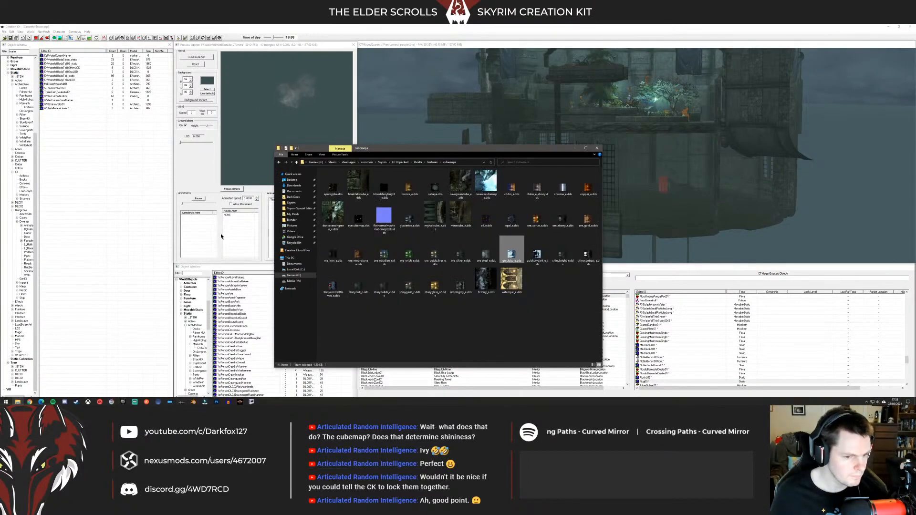
left_click(292, 202)
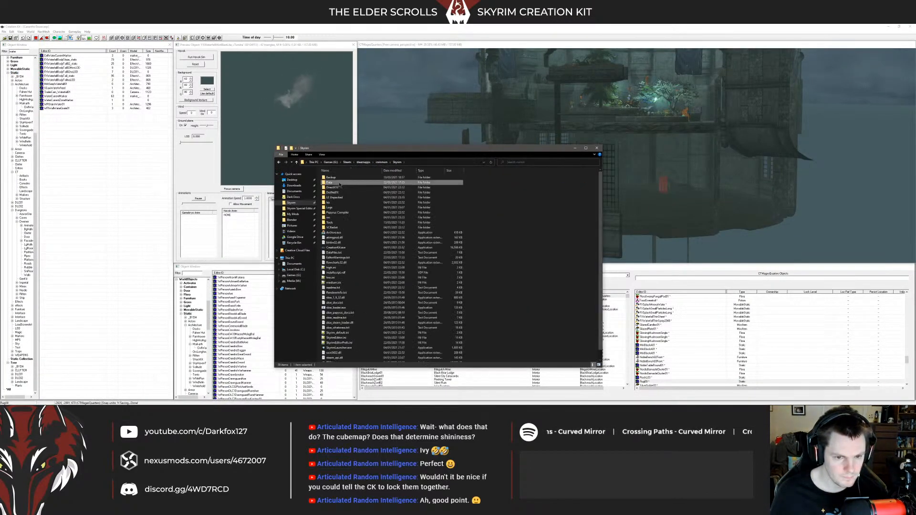
key("Return")
key("c")
key("Return")
key("f")
key("Return")
left_click(335, 178)
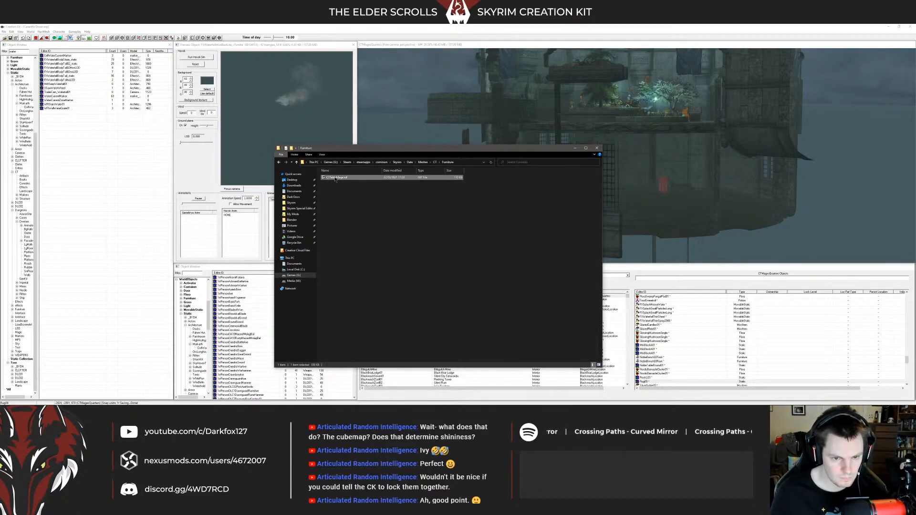
left_click_drag(238, 187, 94, 122)
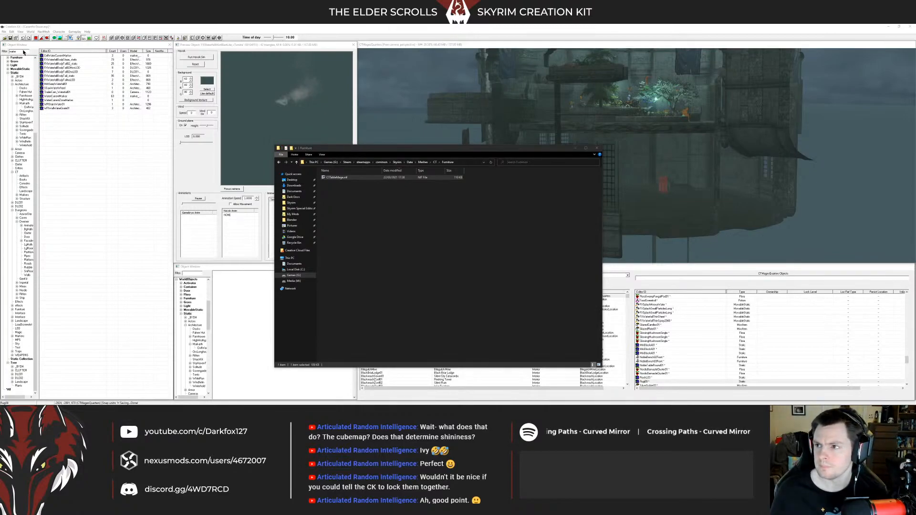
Step: Filter the objects by "table" and delete the CTMageTable object
left_click(23, 51)
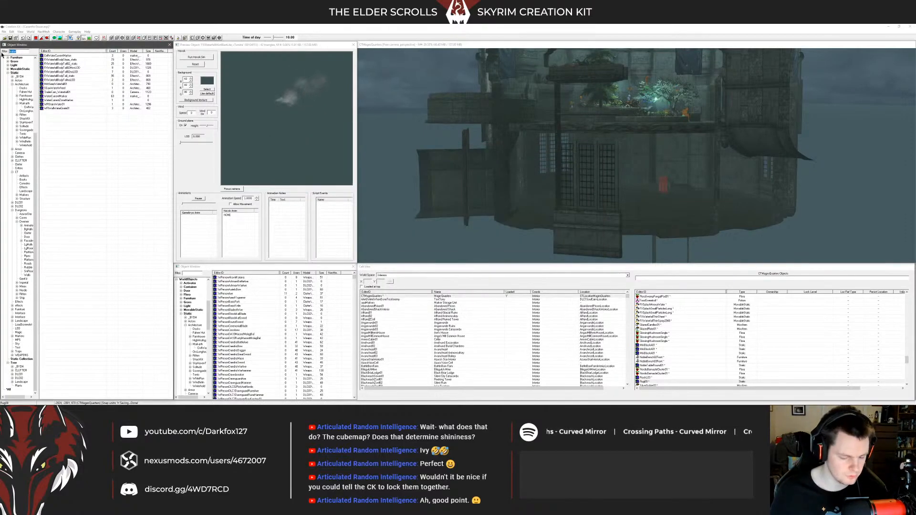
type("table")
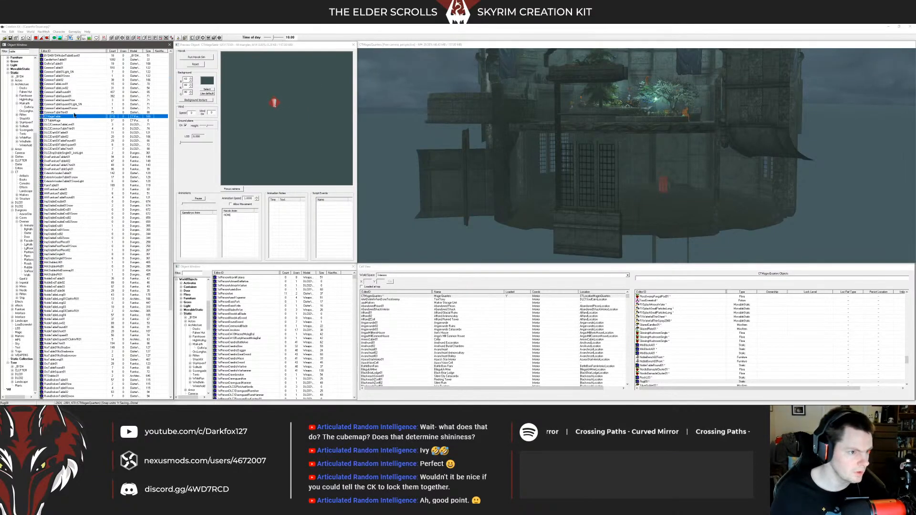
middle_click_drag(596, 143, 593, 144)
middle_click_drag(531, 139, 363, 114, "shift")
left_click(213, 86)
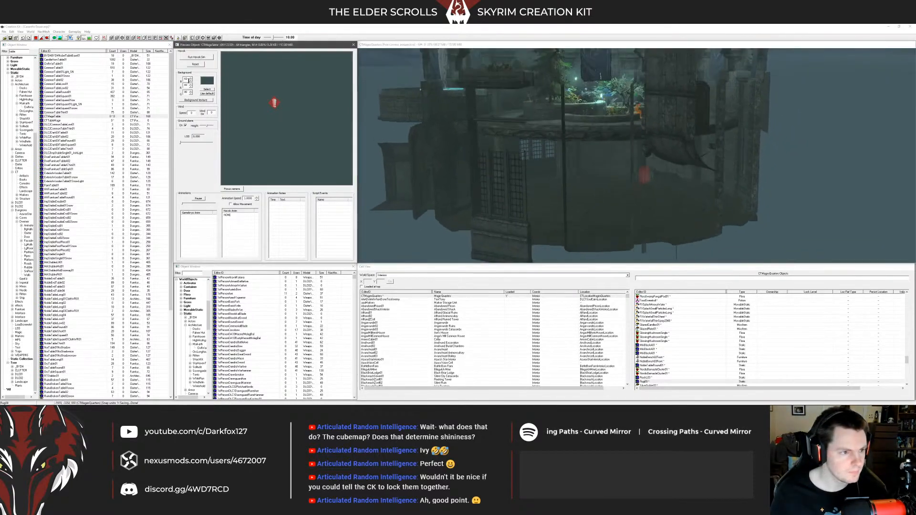
left_click(48, 117)
key("Delete")
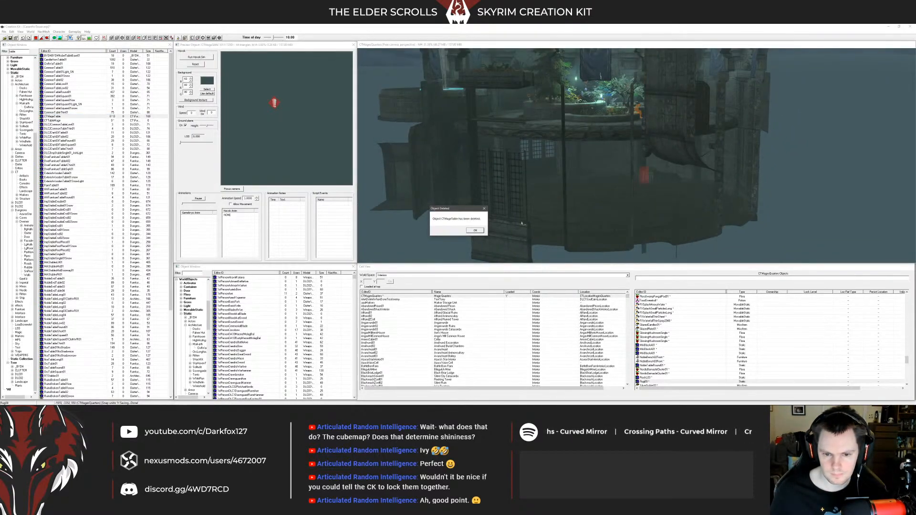
left_click(475, 231)
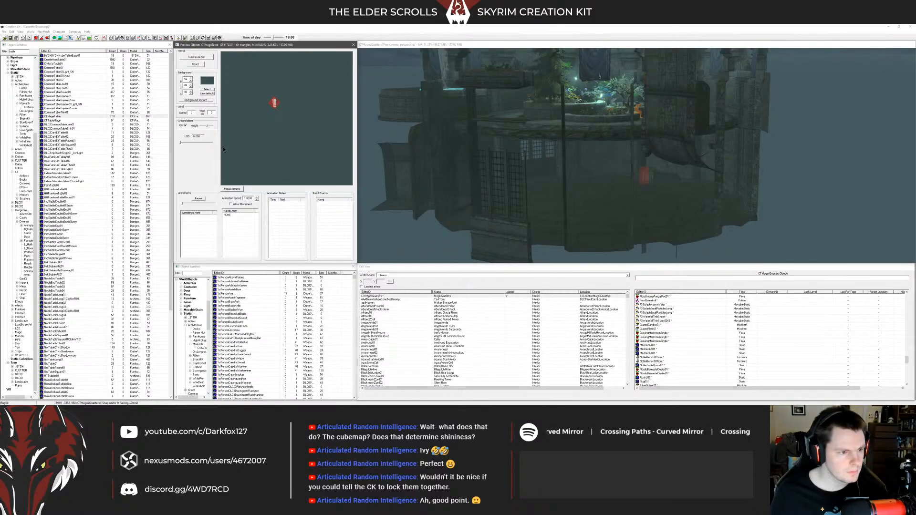
Step: Place the CTTableMage static on the lower floor of the mage quarters cell
left_click(63, 121)
left_click(516, 193)
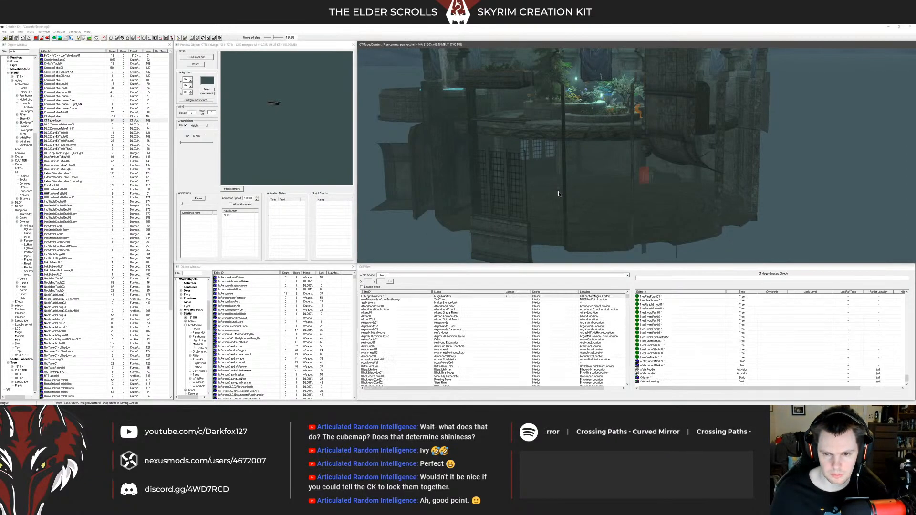
scroll(534, 189, "up", 3)
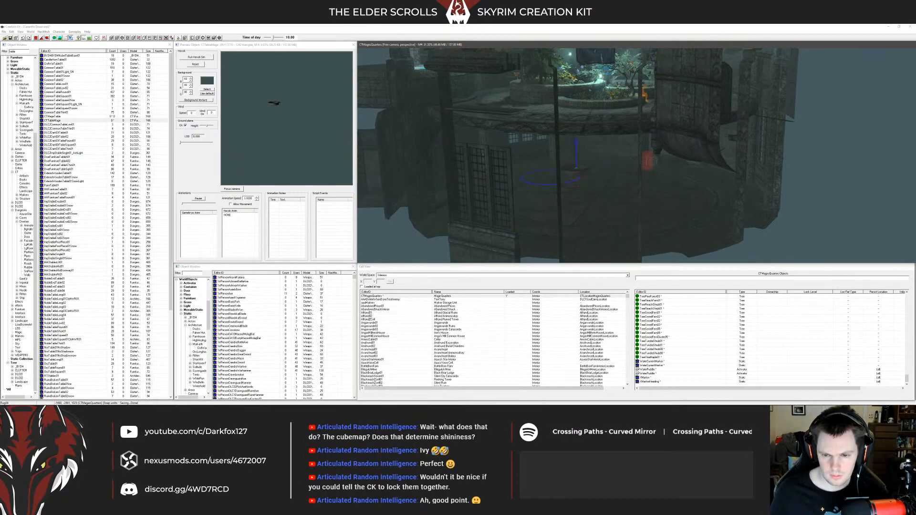
Step: Set the scale of the placed CTTableMage reference on the lower floor to 1.5
scroll(641, 210, "up", 5)
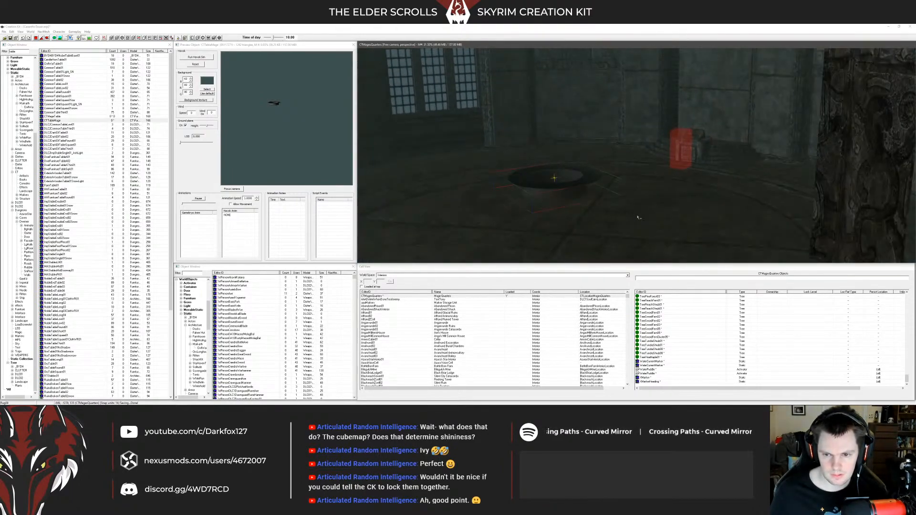
double_click(588, 185)
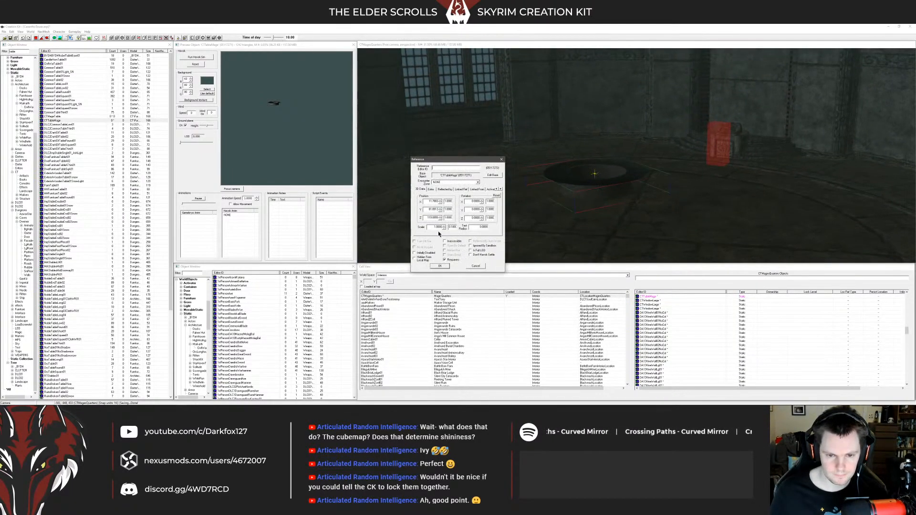
type("1.5")
key("Return")
Step: Increase the scale of the placed CTTableMage reference further
middle_click_drag(625, 202, 593, 205, "shift")
double_click(587, 209)
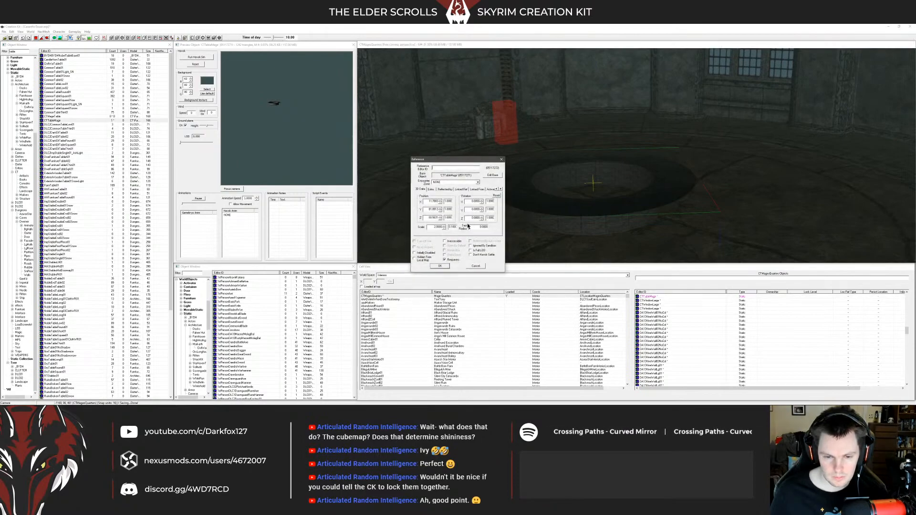
key("Return")
middle_click_drag(573, 191, 548, 197, "shift")
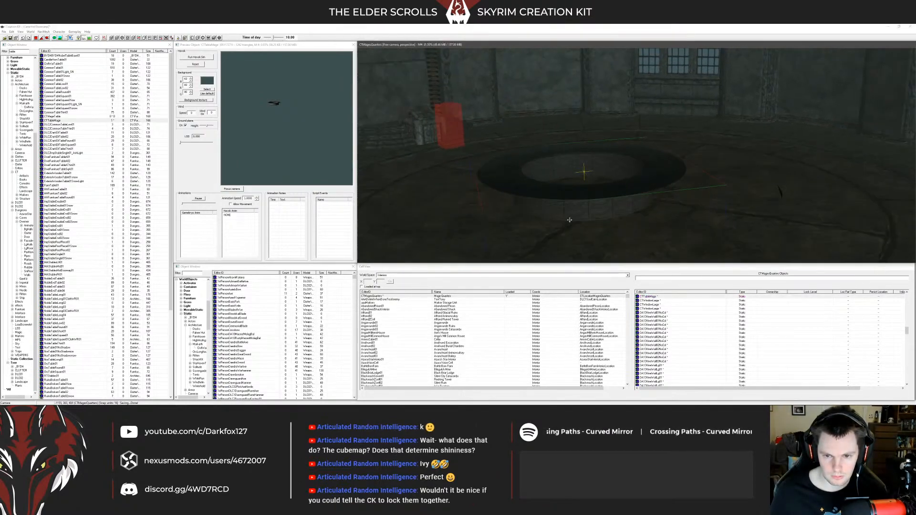
double_click(548, 197)
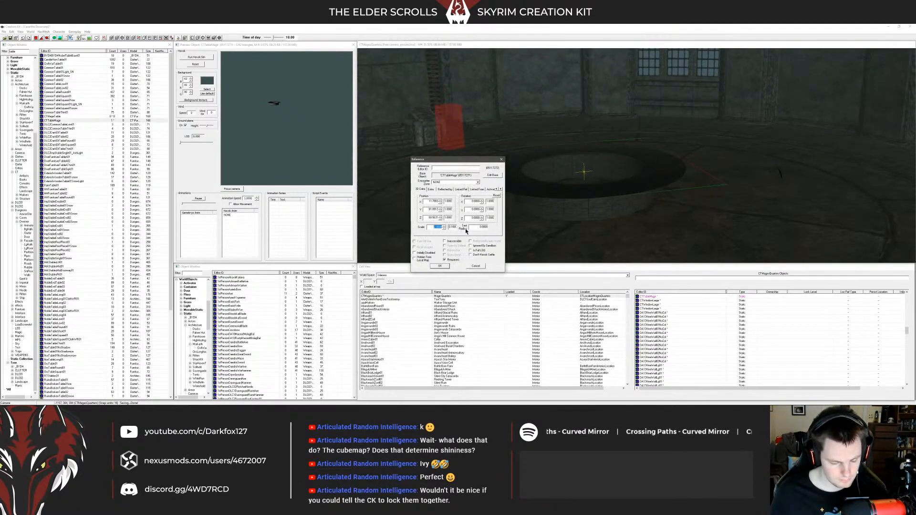
left_click(439, 266)
Step: Brighten the cell view to inspect the enlarged table, and delete it from the lower floor
left_click(516, 231)
key("a")
mouse_move(515, 231)
middle_mouse_down("shift")
mouse_move(572, 204)
mouse_move(527, 205)
mouse_move(530, 224)
mouse_move(560, 196)
mouse_move(528, 196)
mouse_move(536, 192)
mouse_move(534, 158)
mouse_move(637, 163)
mouse_move(602, 154)
mouse_move(631, 158)
mouse_move(615, 162)
middle_mouse_up("shift")
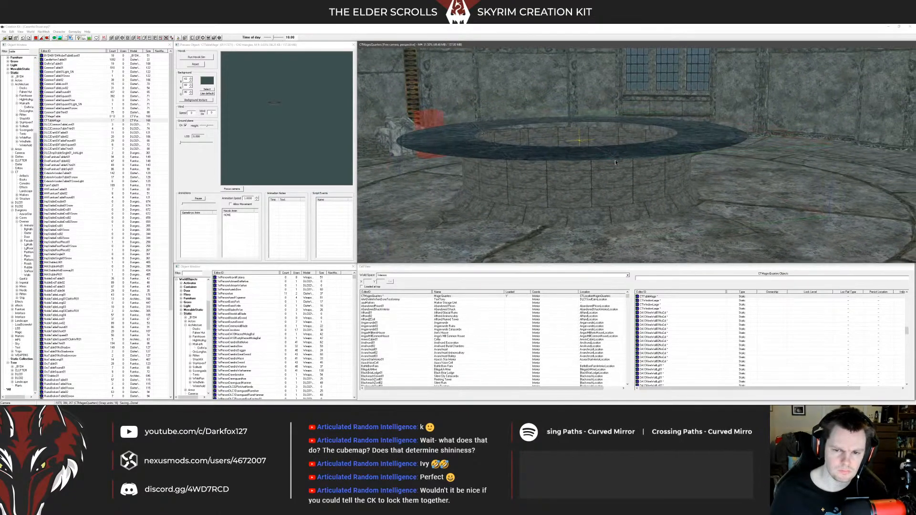
key("Delete")
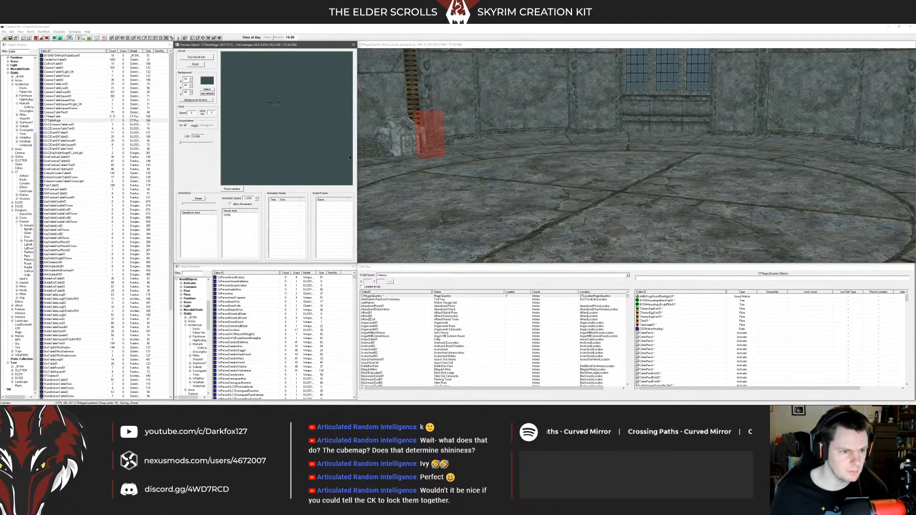
Step: Filter the objects by "spacer" and preview the first two matching statics
left_click_drag(16, 52, 2, 51)
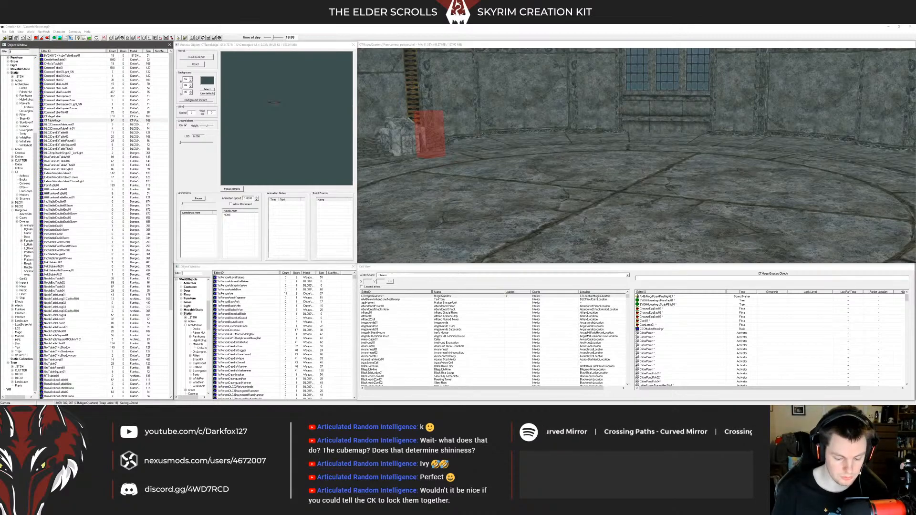
type("spacer")
left_click(50, 56)
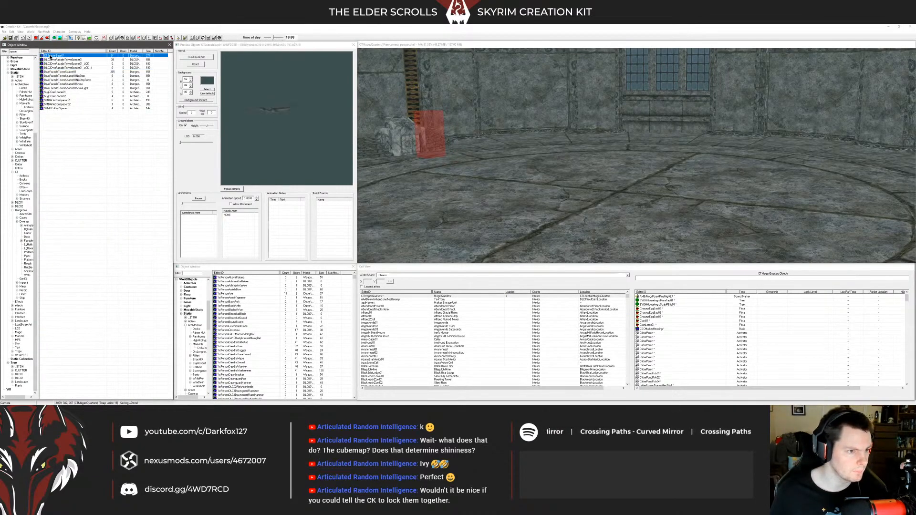
key("Down")
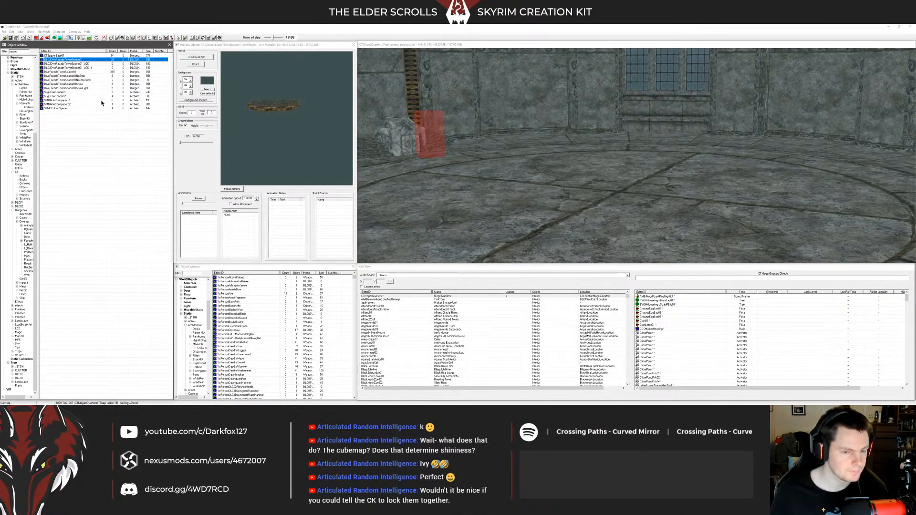
Step: Switch to the CTTableMage mesh in NifSkope and examine its top ring and recessed centre
left_click(251, 401)
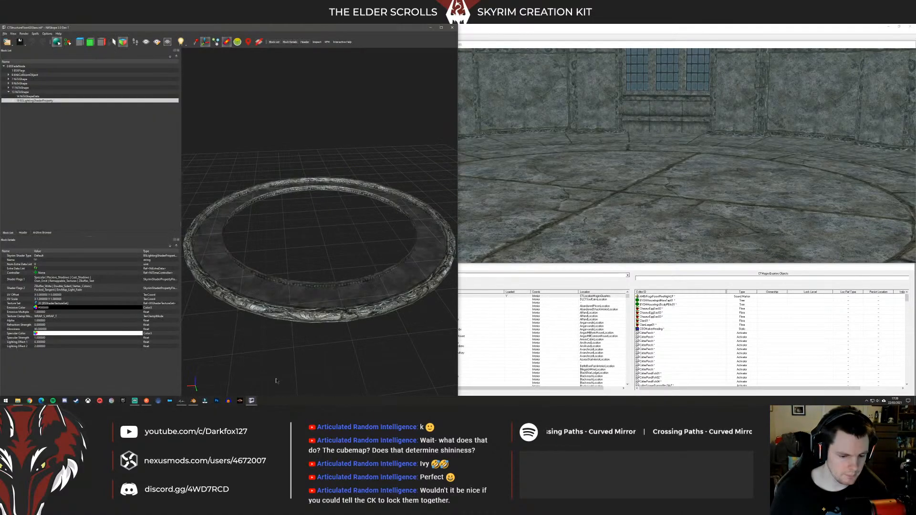
left_click(252, 401)
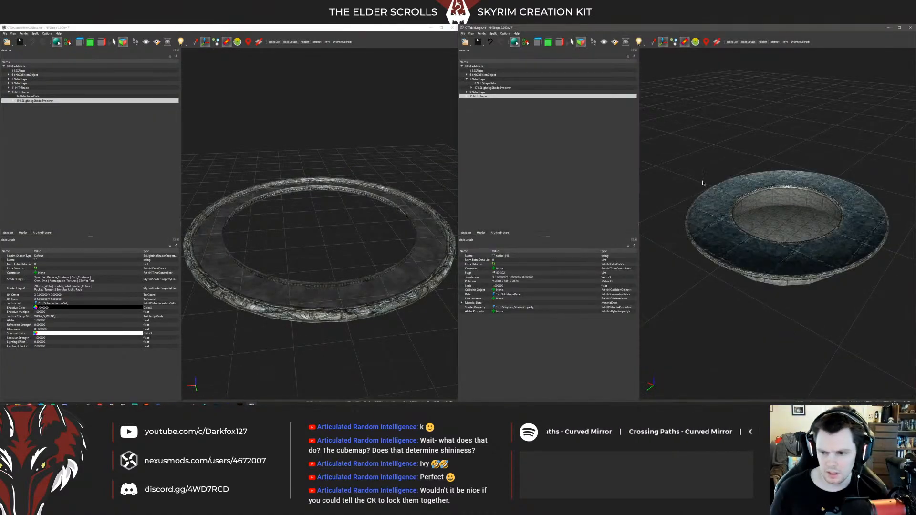
scroll(716, 188, "down", 3)
mouse_move(716, 187)
left_mouse_down()
mouse_move(720, 246)
mouse_move(734, 201)
mouse_move(727, 152)
mouse_move(730, 200)
mouse_move(728, 158)
mouse_move(729, 201)
mouse_move(704, 143)
mouse_move(718, 191)
mouse_move(716, 148)
mouse_move(717, 181)
left_mouse_up()
left_click(720, 245)
scroll(725, 238, "up", 4)
left_click(736, 220)
scroll(737, 221, "up", 2)
scroll(737, 220, "down", 3)
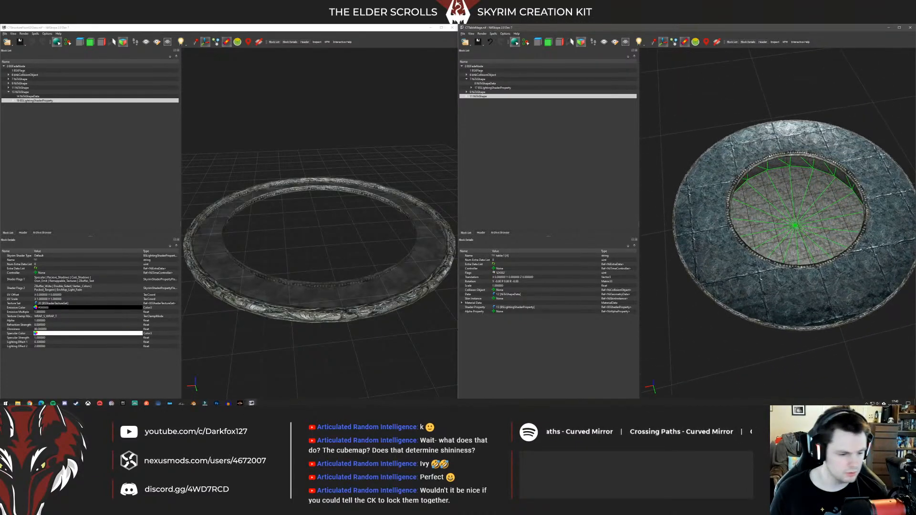
Step: Switch to File Explorer and open the cubemaps folder of the unpacked vanilla Skyrim textures
left_click(17, 401)
left_click(296, 204)
double_click(343, 186)
double_click(334, 243)
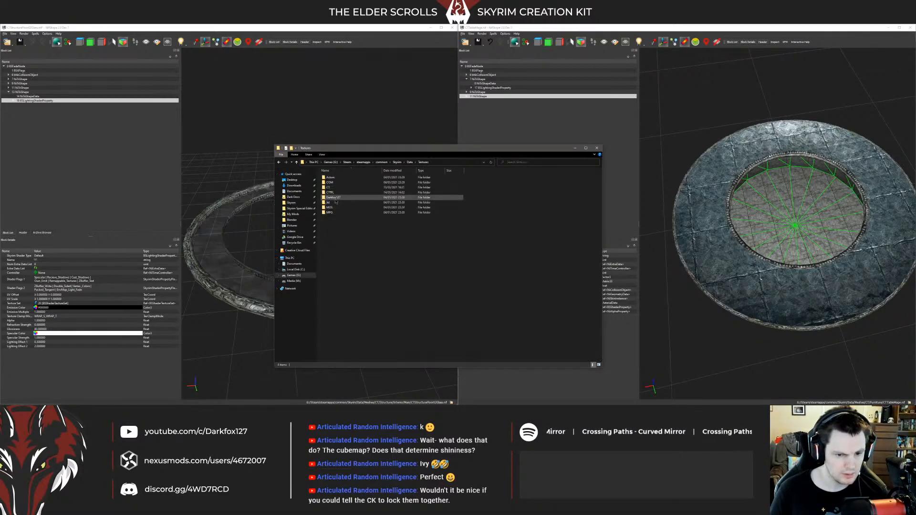
left_click(297, 209)
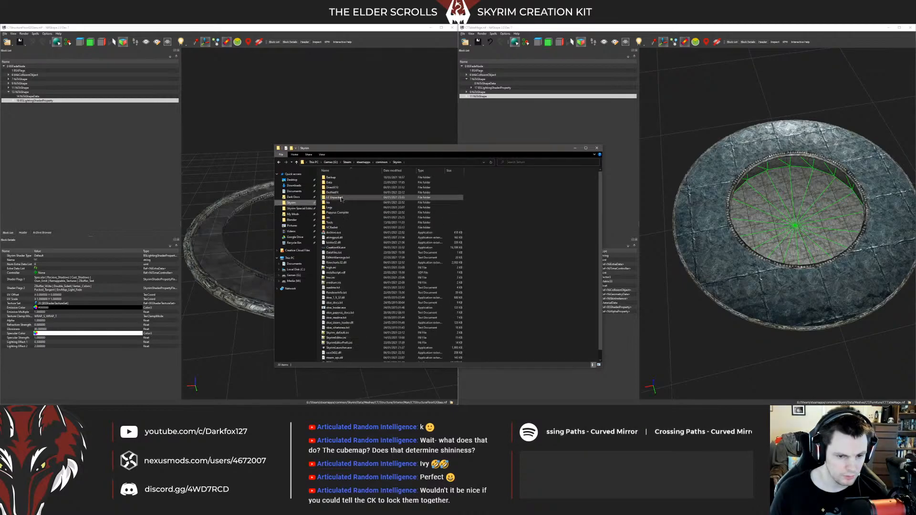
double_click(343, 198)
double_click(330, 183)
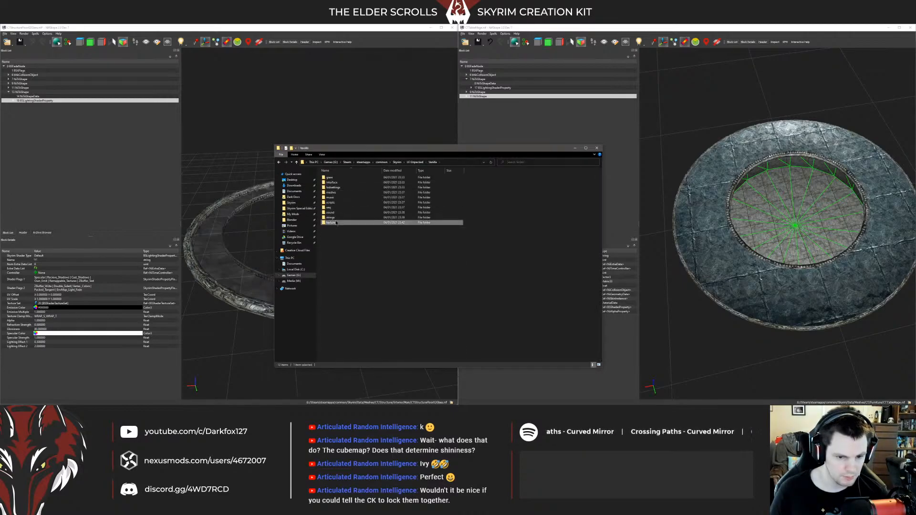
double_click(334, 218)
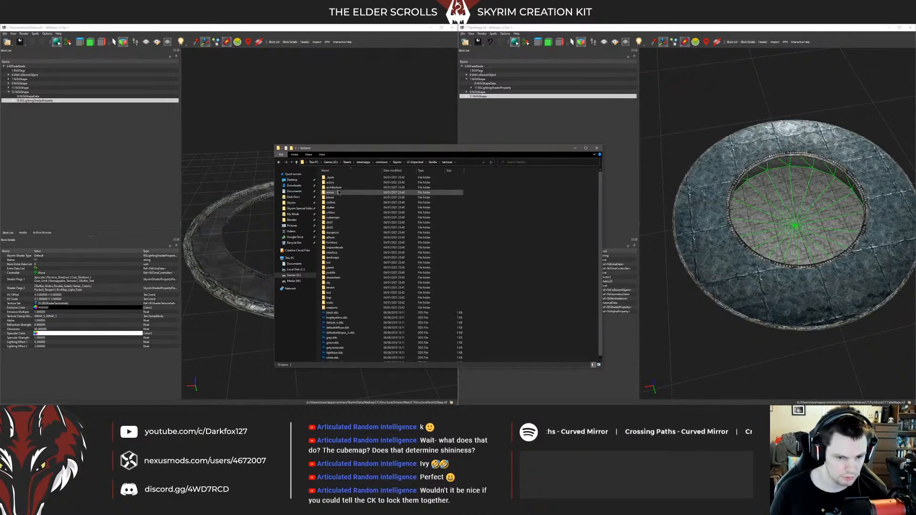
double_click(340, 218)
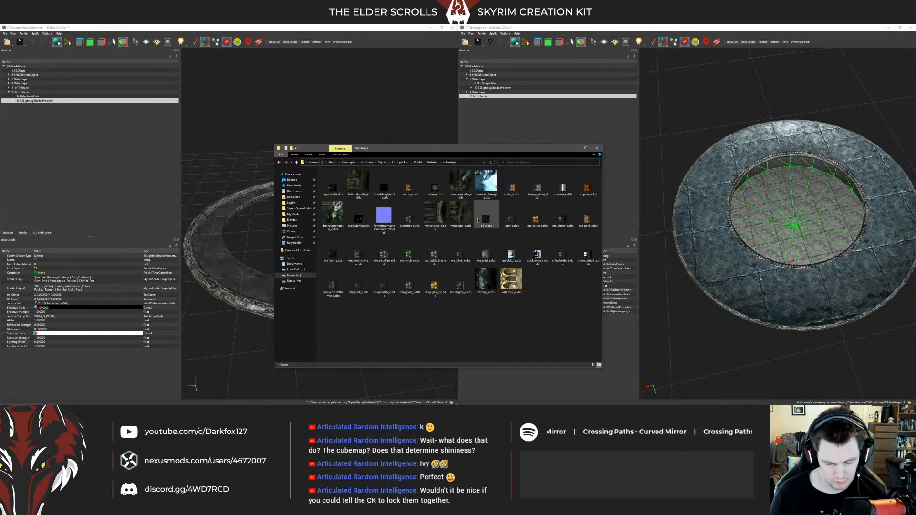
Step: Copy the file name of the ore_orich_e.dds cubemap without renaming the file
left_click(409, 255)
right_click(409, 256)
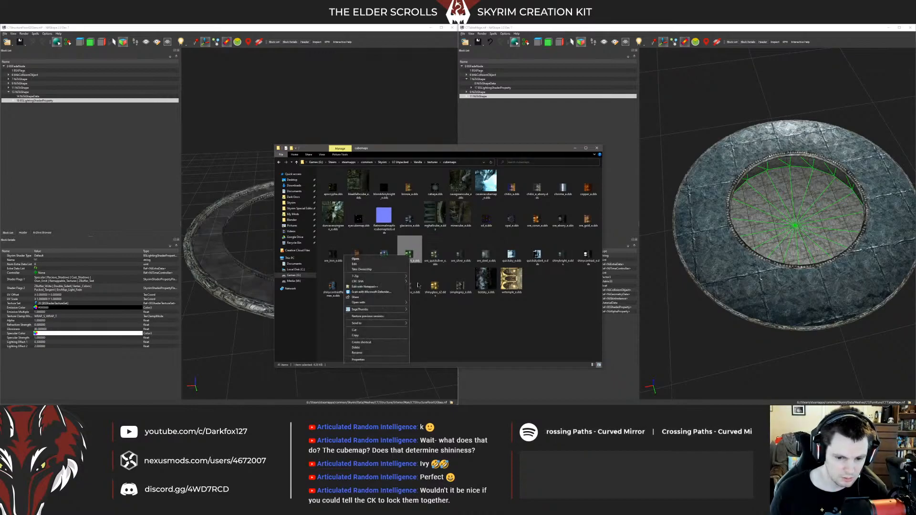
left_click(357, 353)
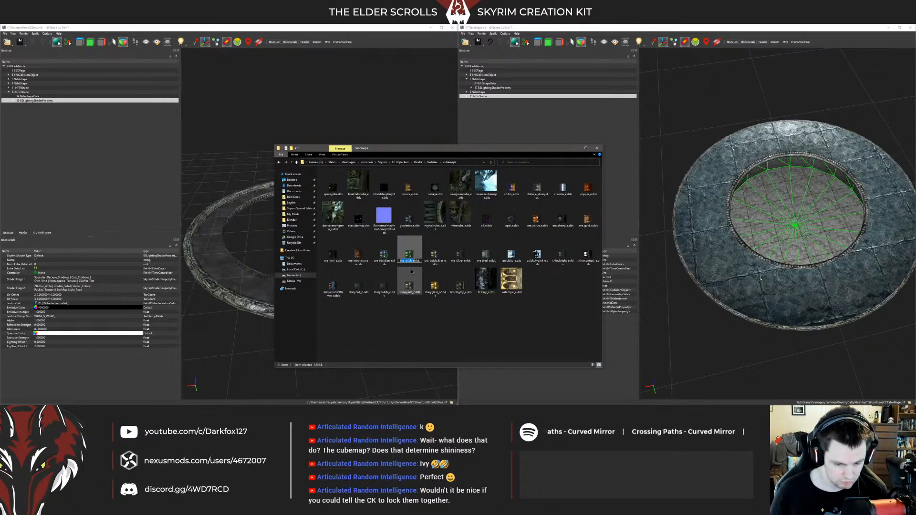
left_click(624, 211)
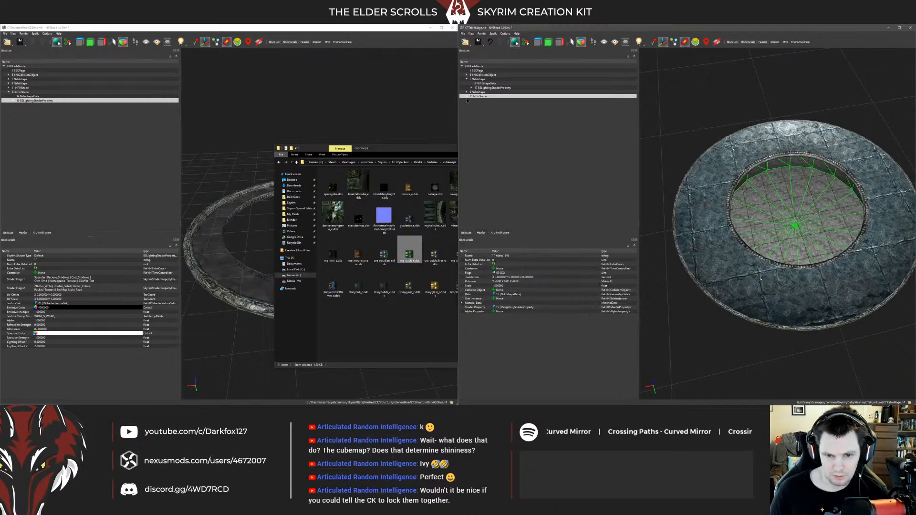
Step: Examine the texture set of the table's recessed centre and the shader type and flags of its top ring
double_click(480, 105)
left_click(489, 109)
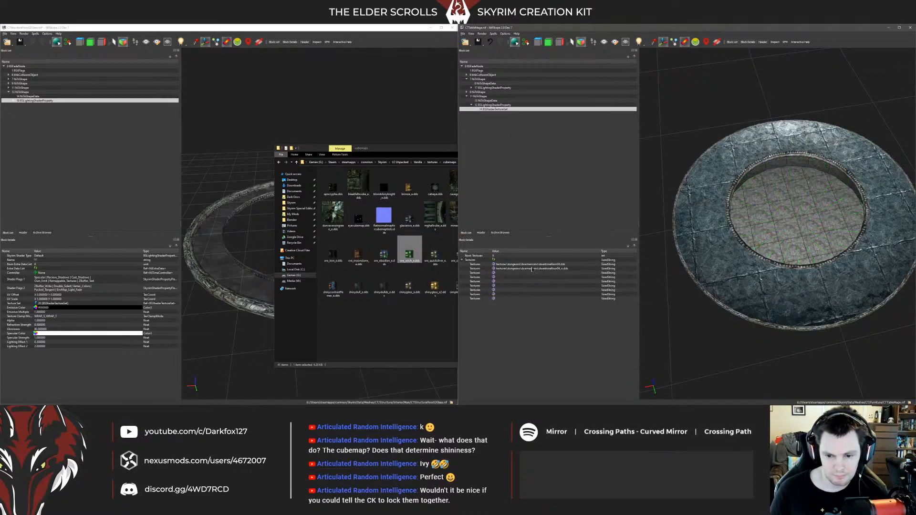
left_click(478, 92)
left_click(469, 92)
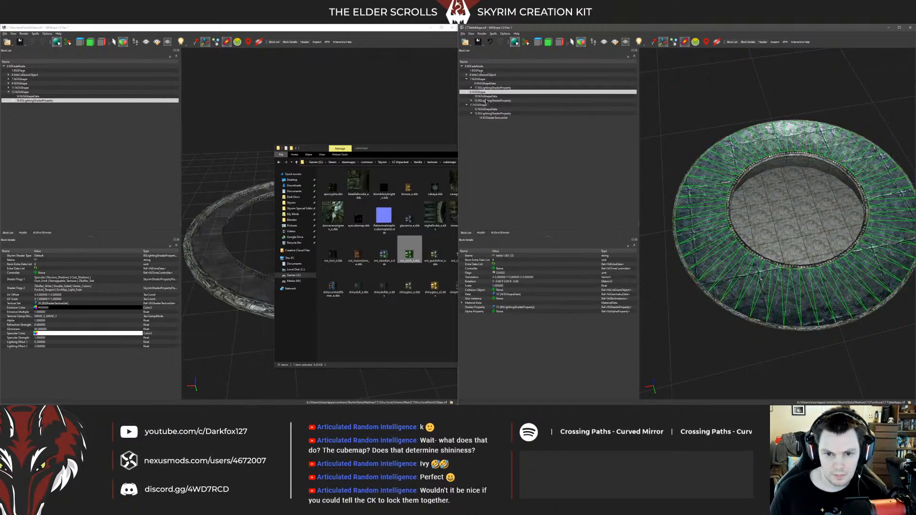
left_click(482, 101)
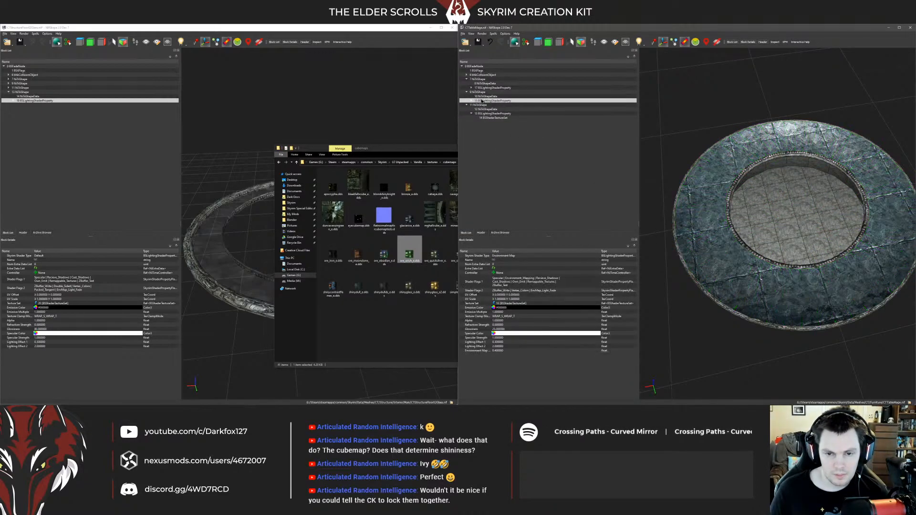
left_click(516, 257)
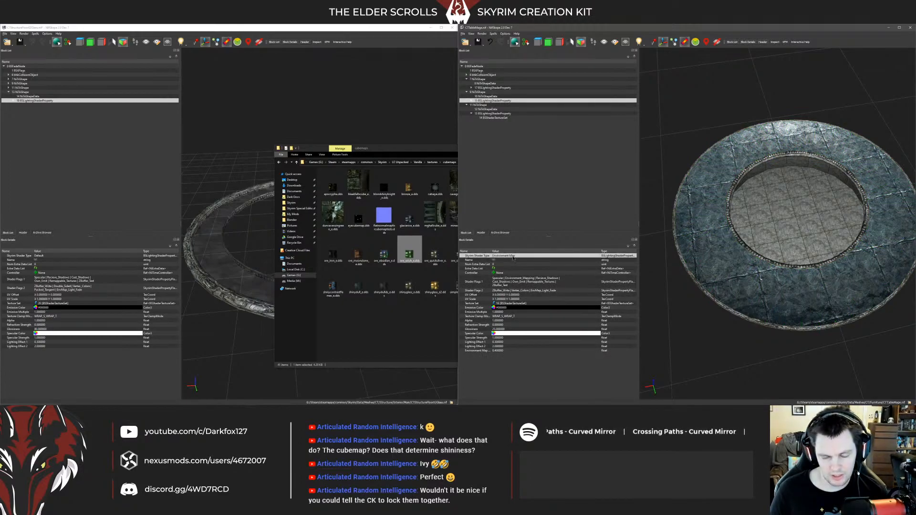
left_click(518, 281)
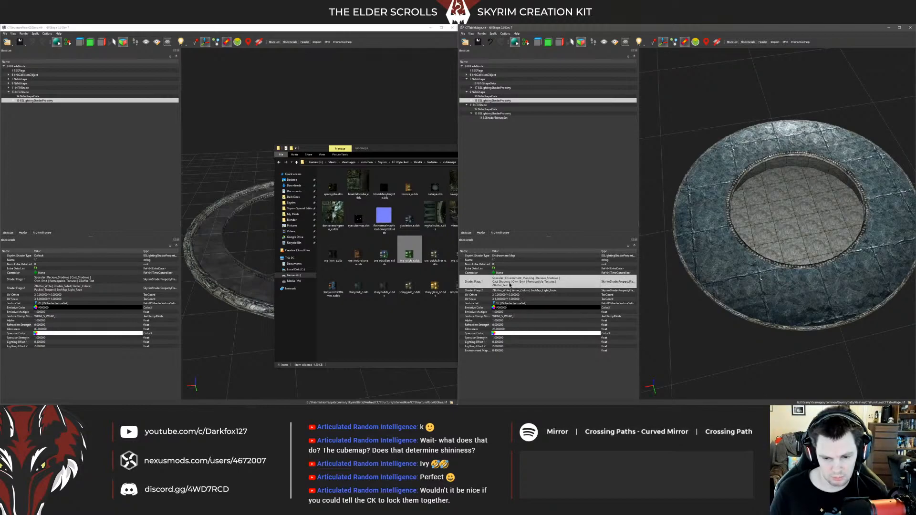
Step: Replace the cubemap in the top ring's texture set with ore_orich_e.dds
left_click(471, 101)
left_click(491, 105)
double_click(519, 282)
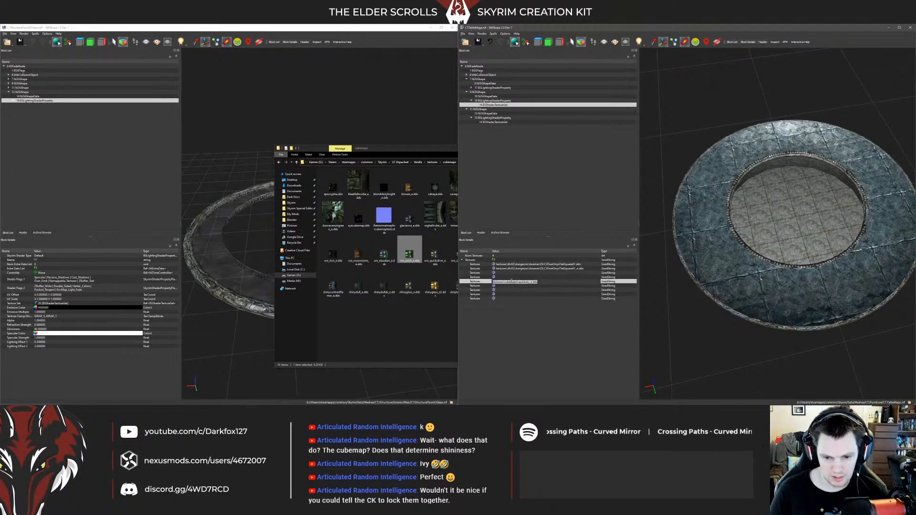
type("ore_orich_e.dds")
left_click(526, 296)
Step: Inspect the table's top at a low angle and undo the cubemap replacement
left_click_drag(744, 283, 671, 133)
key("ctrl+z")
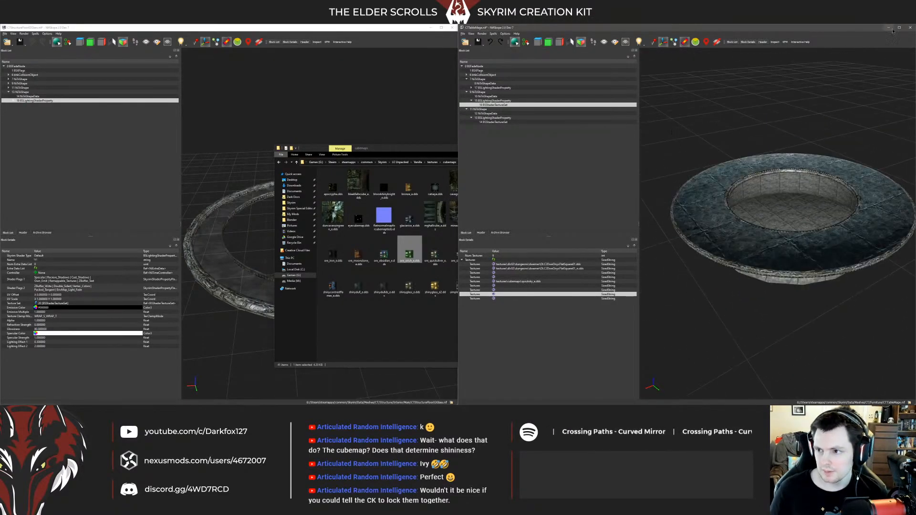
Step: Return to the Creation Kit and preview the tower spacer statics, comparing their snow, LOD and stepless variants
left_click(890, 29)
left_click(551, 168)
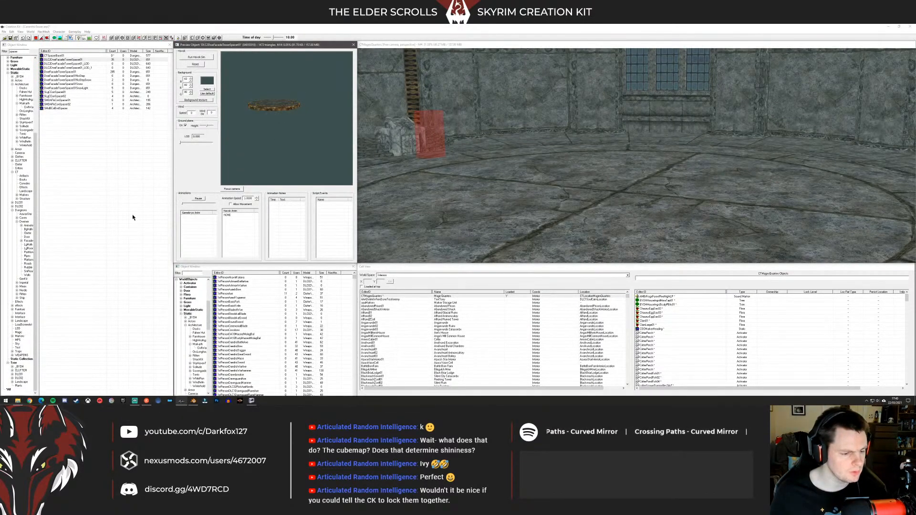
left_click(57, 67)
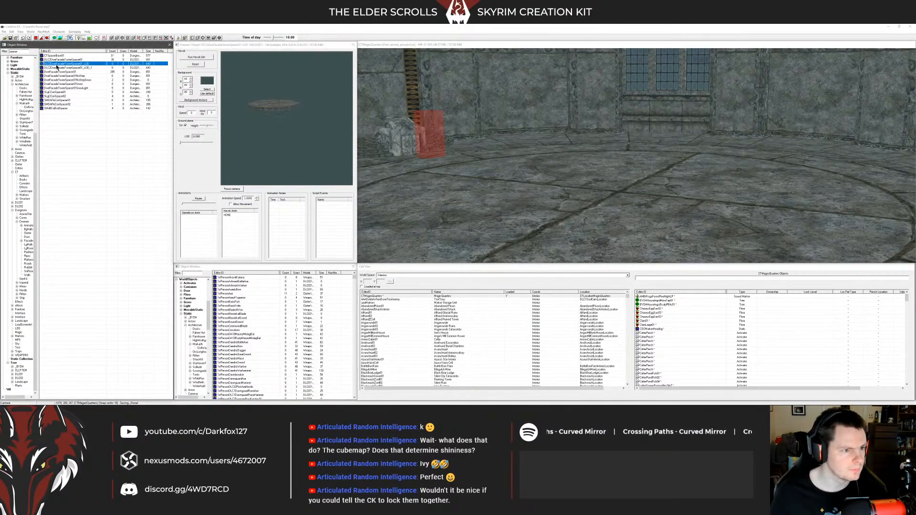
left_click(56, 92)
left_click(58, 84)
double_click(23, 52)
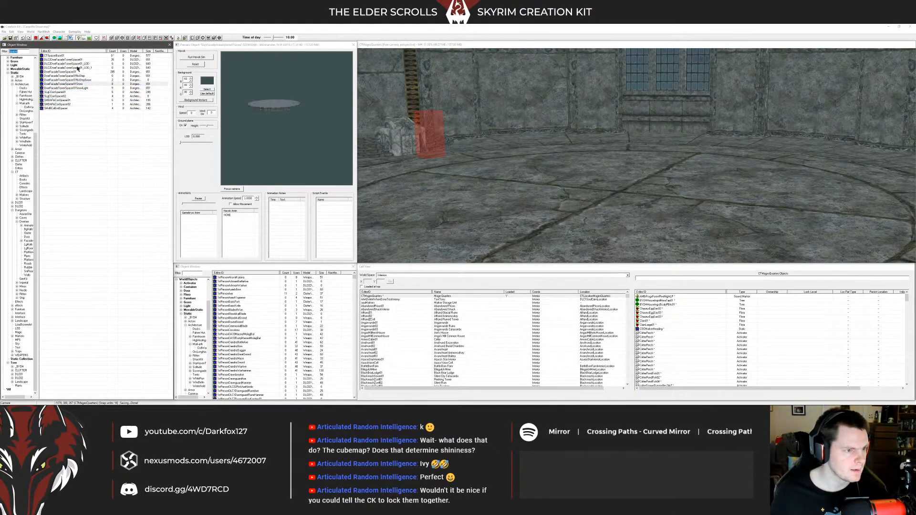
left_click(68, 69)
left_click(70, 76)
left_click(72, 71)
left_click(73, 76)
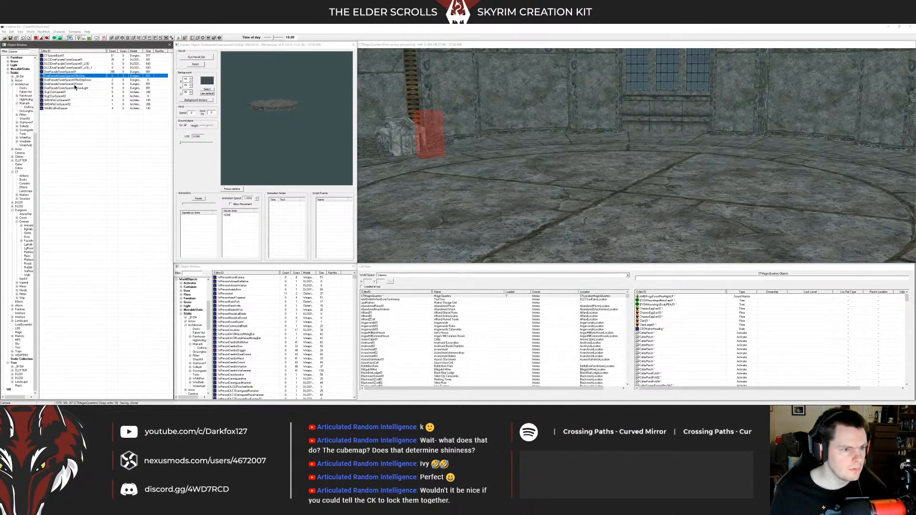
left_click(74, 92)
left_click(75, 88)
Step: Clear the object filter and preview the first of the custom CT structure statics
double_click(22, 51)
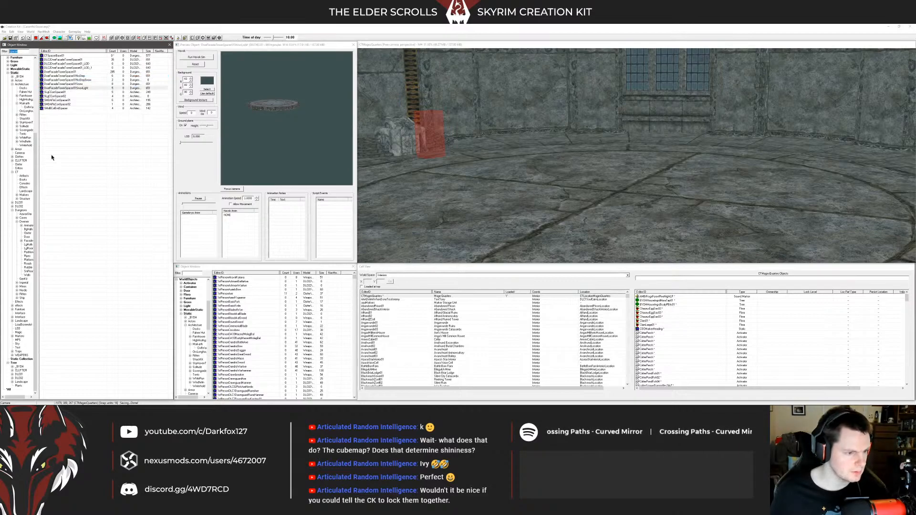
left_click(25, 198)
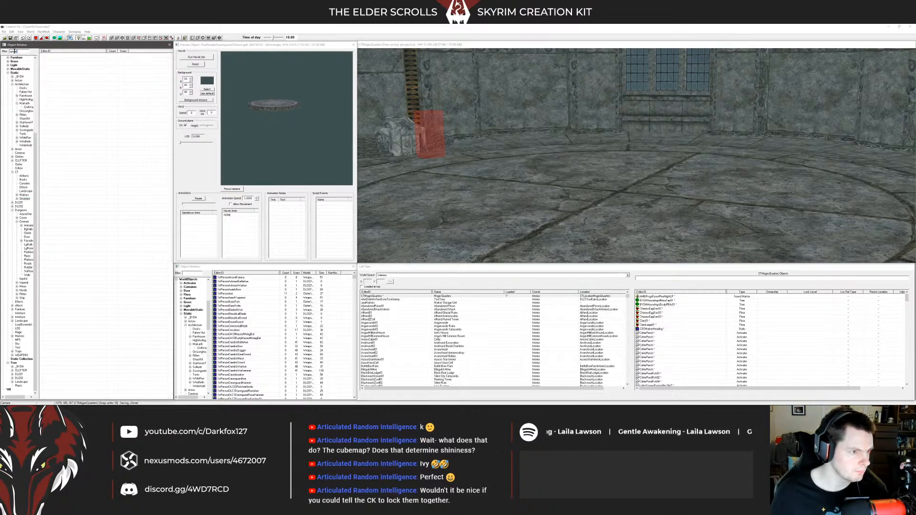
double_click(16, 51)
key("BackSpace")
left_click(54, 59)
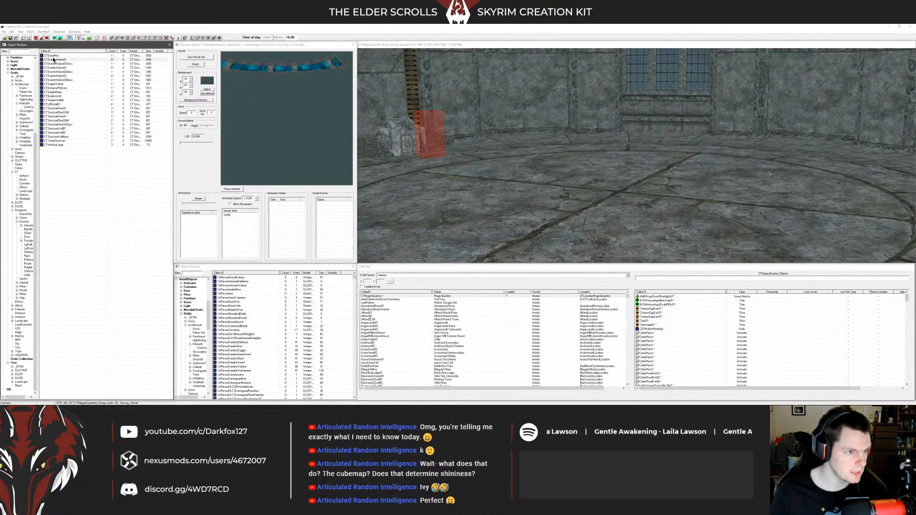
Step: Preview the custom CT structure statics one after another, from the uppermost entries down to the round garden wall piece
left_click(57, 61)
key("Down")
key("Down")
key("Down")
key("Down")
key("Down")
key("Down")
key("Down")
key("Down")
key("Down")
key("Down")
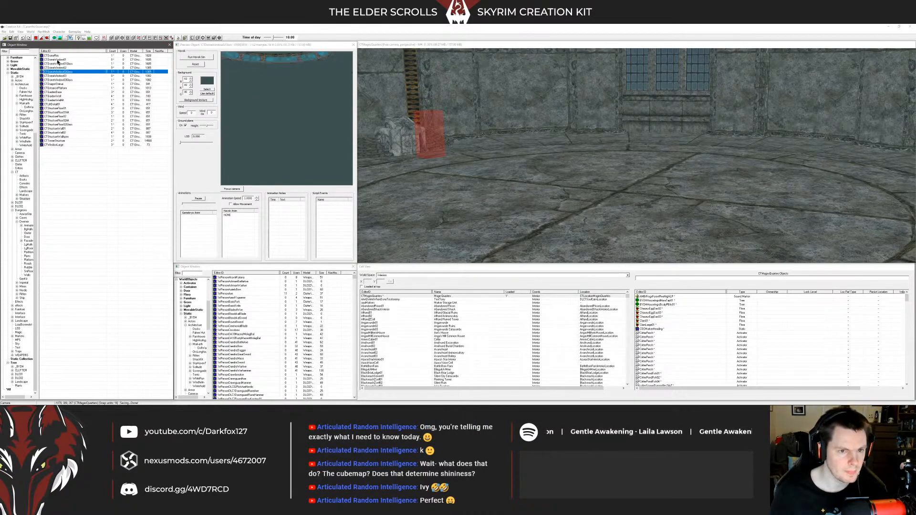
key("Up")
key("Up")
key("Down")
key("Down")
key("Up")
key("Down")
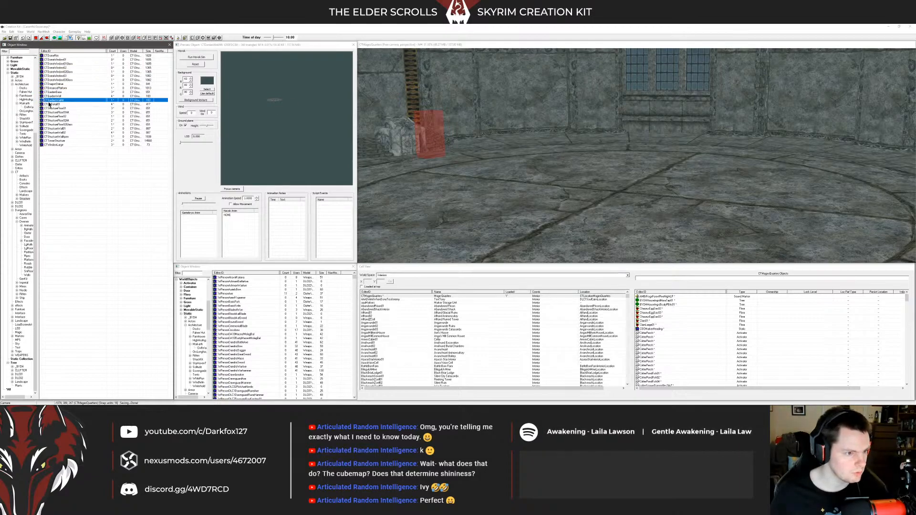
Step: Place the round garden wall static on the cell's lower floor and change its scale in the reference properties
left_click(361, 167)
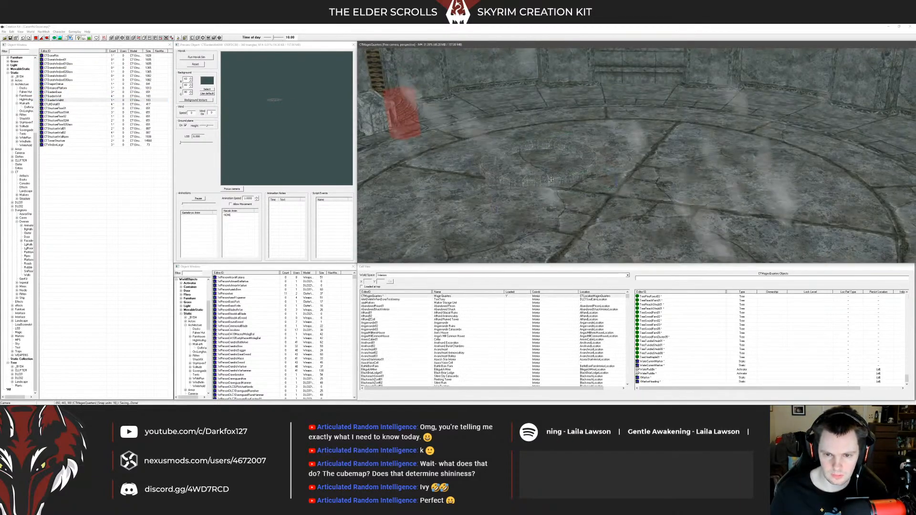
key("a")
key("shift")
double_click(540, 176)
double_click(441, 228)
left_click(440, 265)
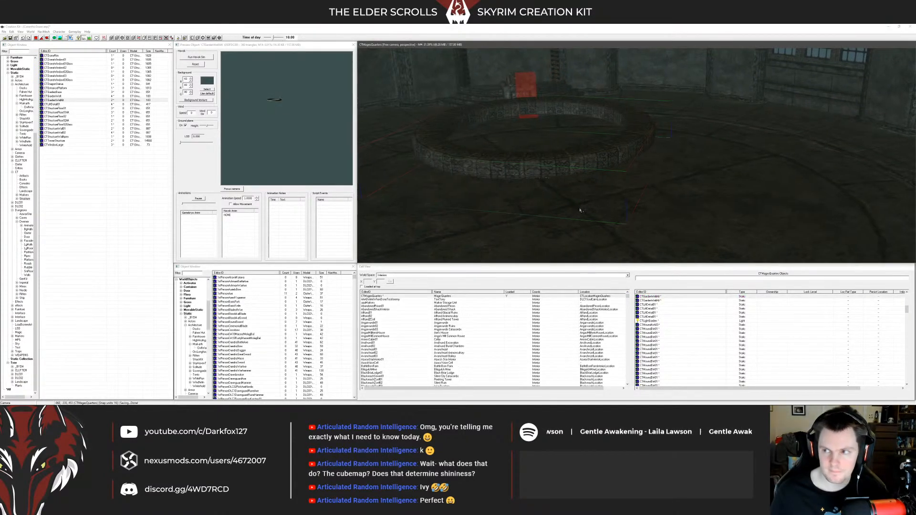
Step: Set the garden wall ring's Y position to 0 and check its height from floor level
key("shift")
key("shift")
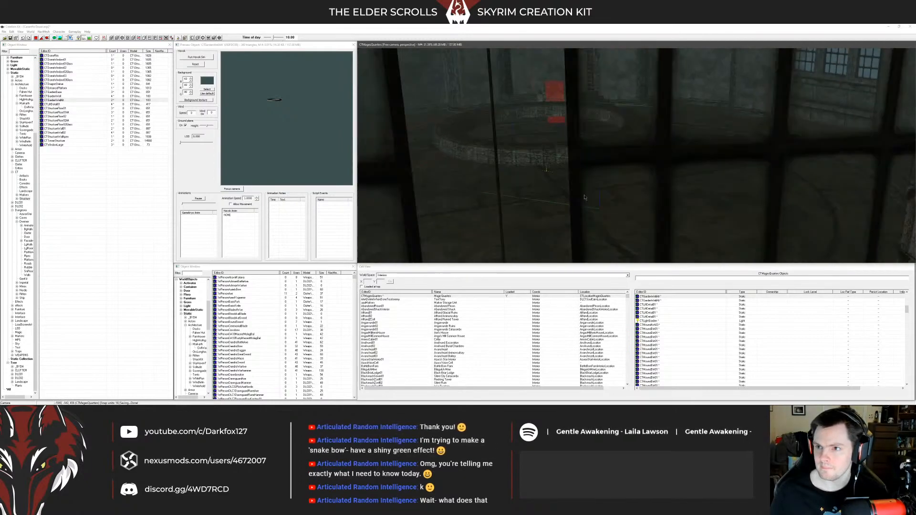
key("shift")
key("a")
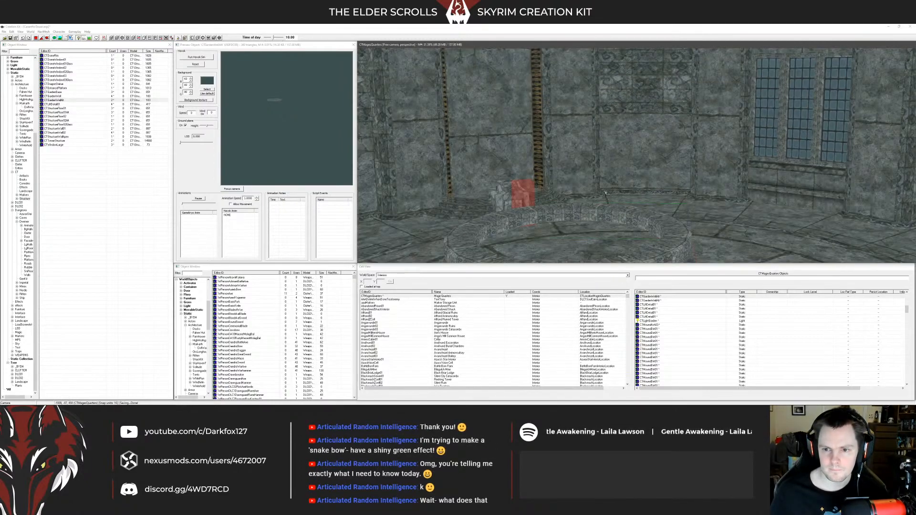
middle_click_drag(617, 192, 617, 187)
left_click_drag(617, 187, 647, 186)
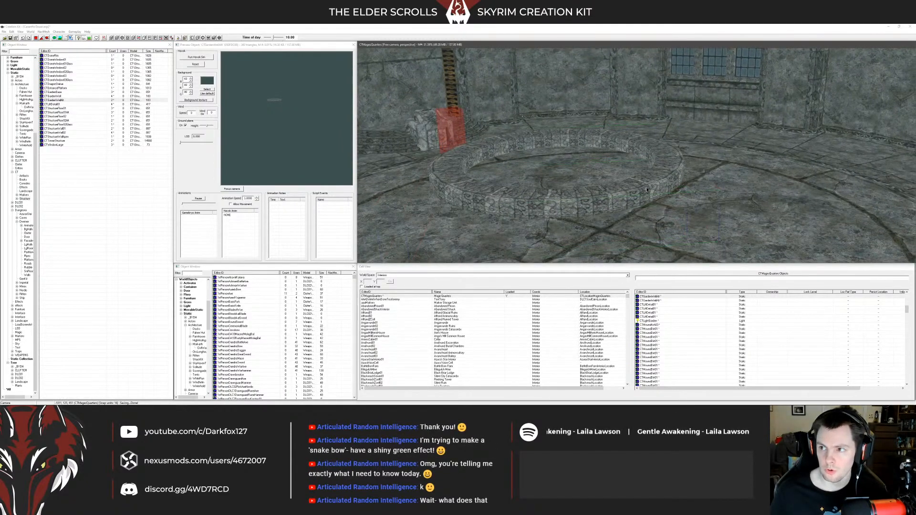
double_click(647, 187)
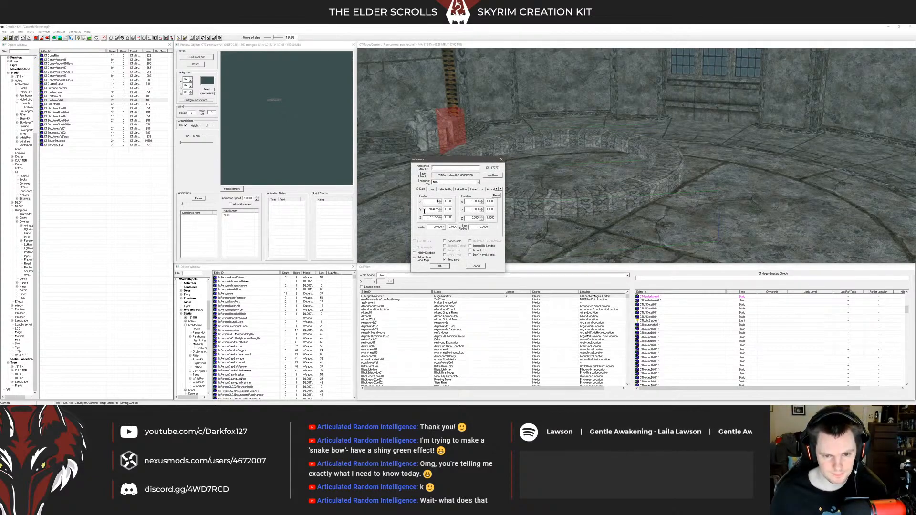
type("0")
left_click(440, 267)
scroll(570, 206, "up", 2)
middle_click_drag(576, 204, 577, 186, "shift")
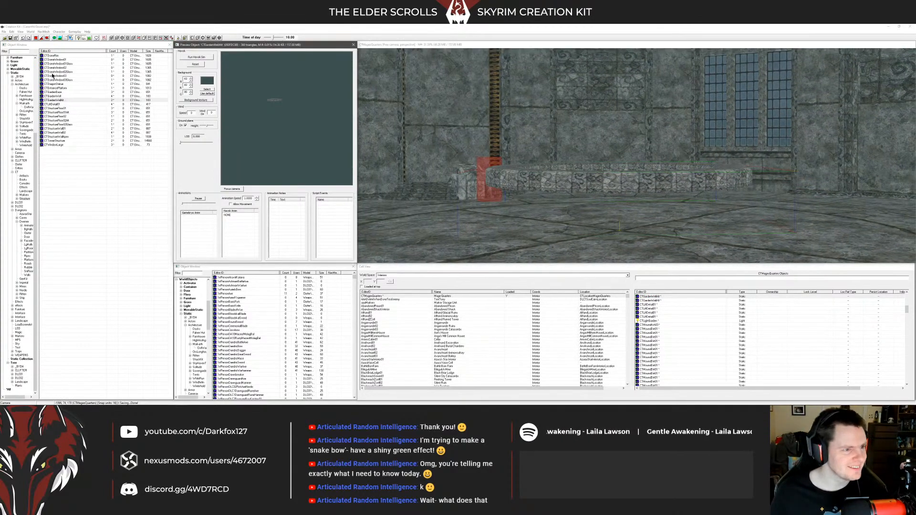
Step: Filter the objects for tables and place CommonTable01 on the floor in front of the garden wall ring as a height reference
left_click(23, 52)
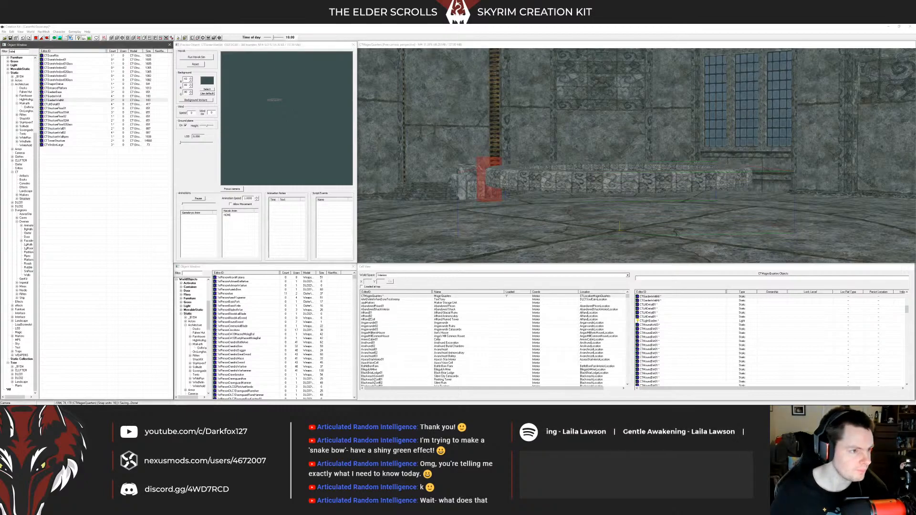
key("BackSpace")
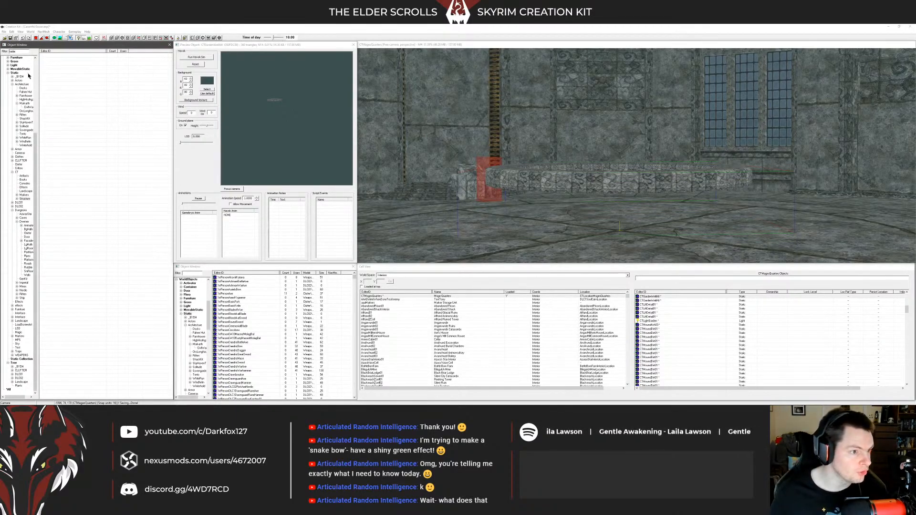
left_click(53, 67)
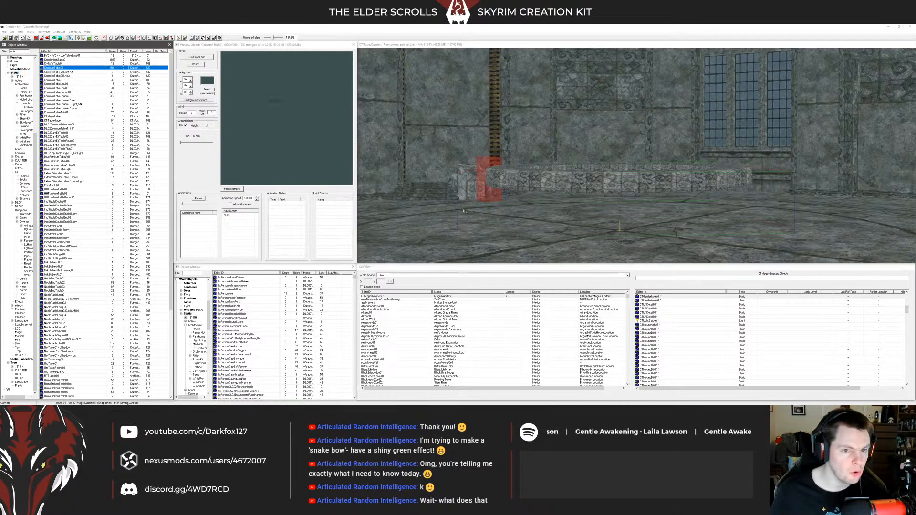
left_click_drag(440, 203, 498, 210)
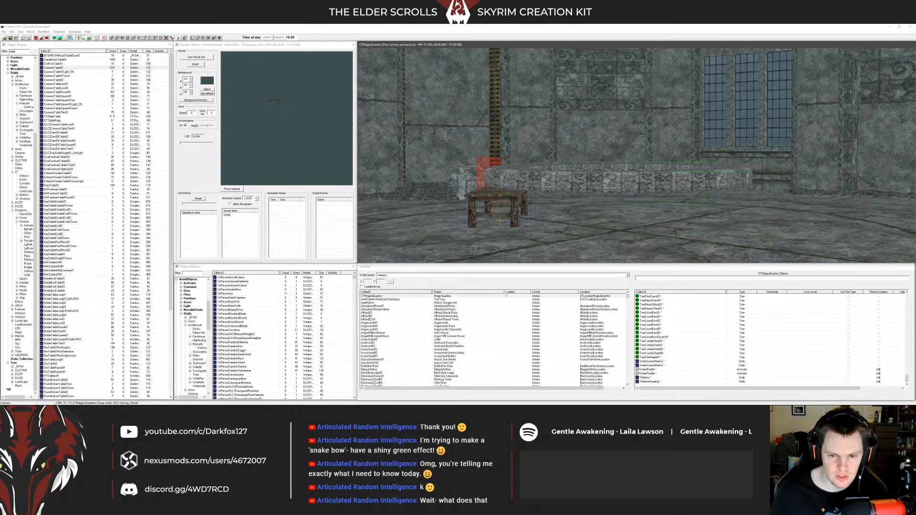
key("f")
middle_click_drag(491, 197, 552, 174, "shift")
Step: Delete the garden wall ring from the cell, keeping the wooden table
left_click(552, 182)
scroll(551, 183, "up", 2)
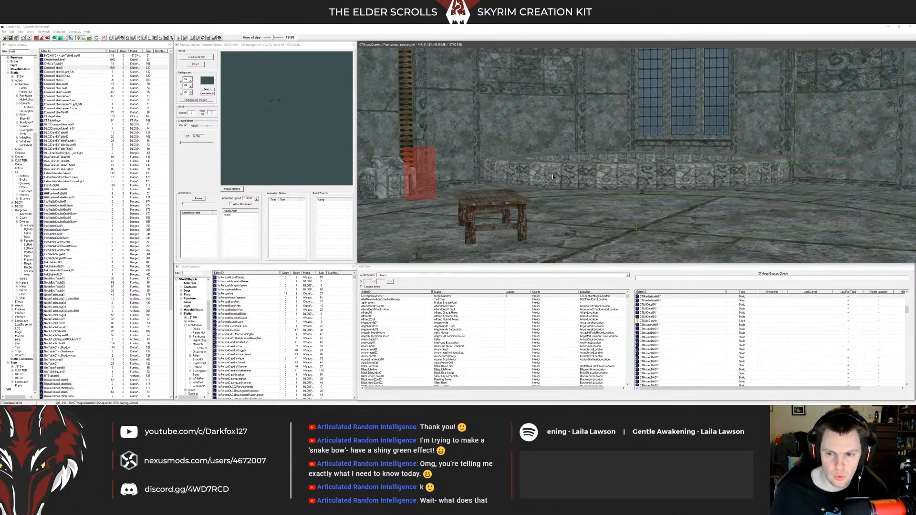
key("Delete")
left_click(282, 135)
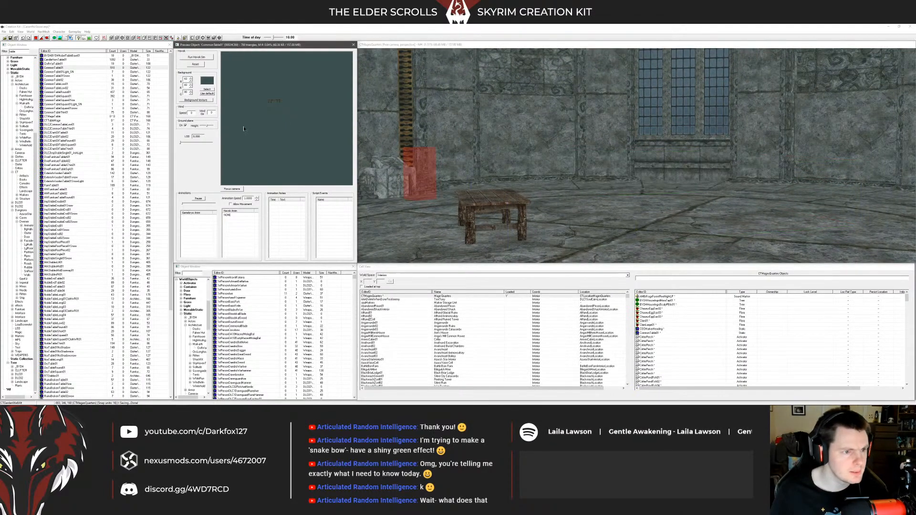
Step: Preview another common table variant, open the custom CT category and clear the table filter to list all its statics
left_click(57, 80)
left_click(54, 71)
double_click(14, 52)
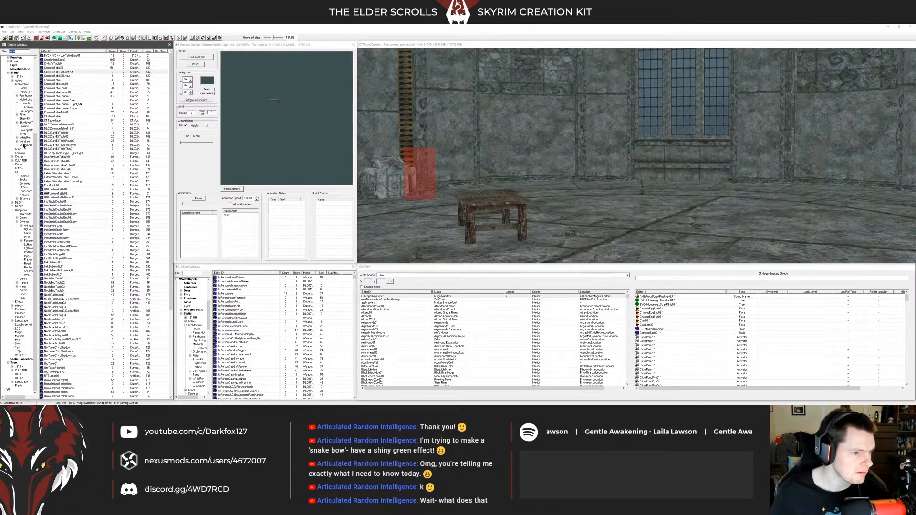
left_click(17, 173)
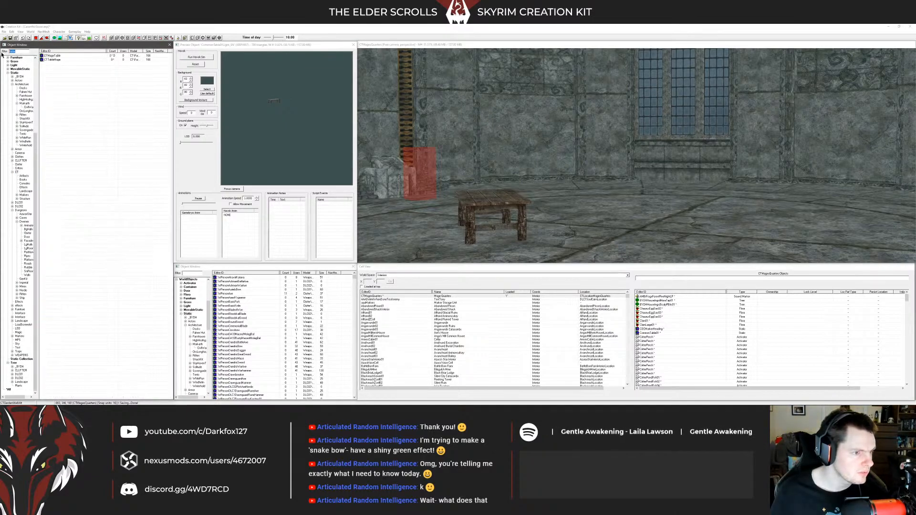
left_click(76, 84)
left_click(77, 124)
left_click(70, 105)
left_click(70, 112)
left_click(83, 120)
left_click(81, 104)
Step: Preview the custom CT statics in sequence, going through the garden, market, mound and portal pieces
key("Up")
key("Up")
key("Up")
key("Up")
key("Down")
key("Down")
key("Down")
key("Down")
key("Down")
key("Down")
key("Down")
key("Down")
key("Down")
key("Down")
key("Down")
key("Down")
key("Down")
key("Down")
key("Down")
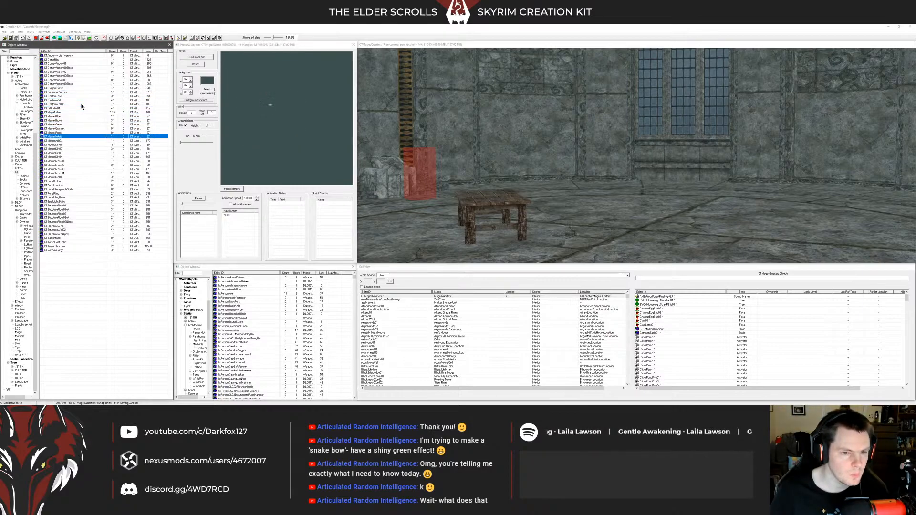
key("Down")
key("Down")
key("Down")
key("Down")
key("Down")
key("Down")
key("Down")
key("Down")
key("Down")
key("Down")
key("Down")
key("Down")
key("Down")
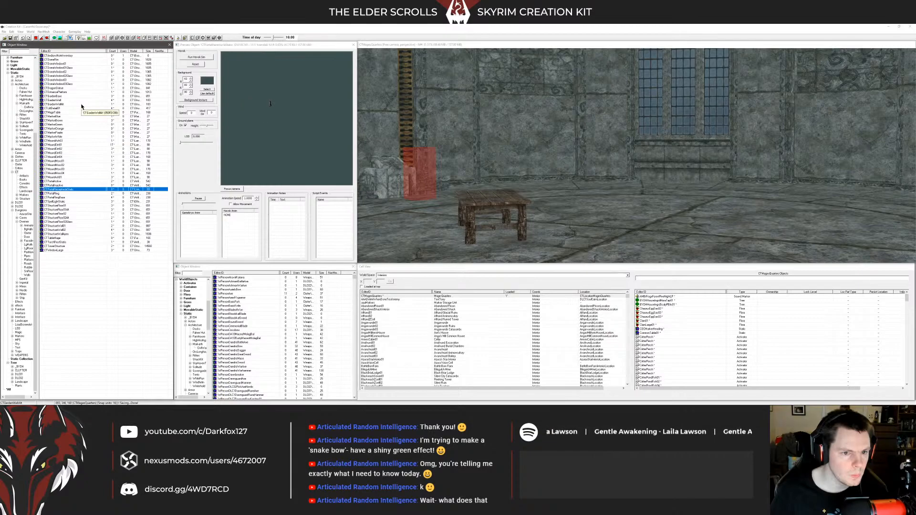
Step: Compare the previews of the CT structure floor statics to find a ring-shaped floor piece
key("Up")
key("Up")
key("Up")
key("Down")
key("Down")
key("Down")
key("Down")
key("Down")
key("Down")
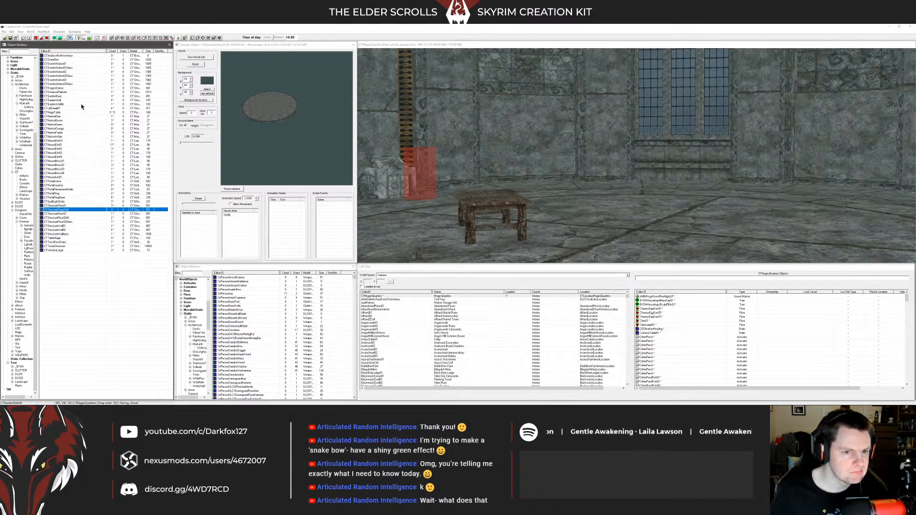
key("Up")
key("Down")
key("Down")
key("Up")
key("Up")
key("Down")
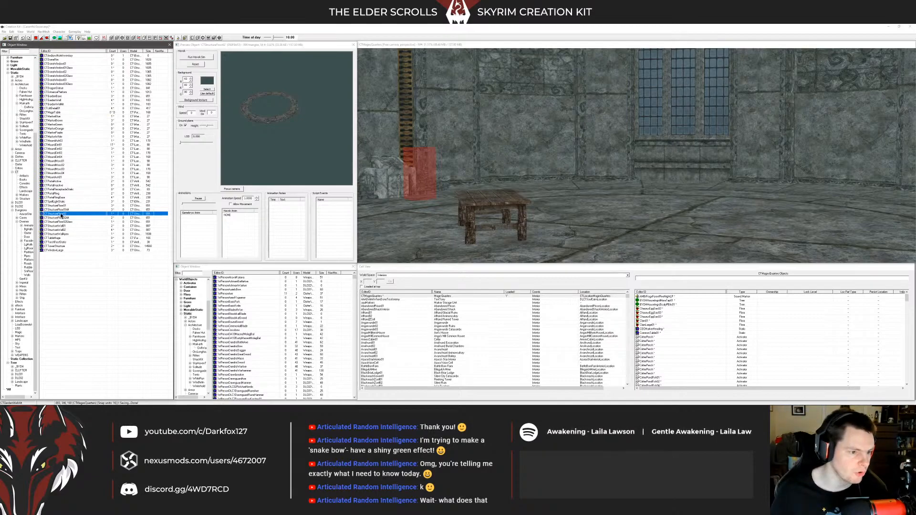
Step: Place the ring-shaped CTStructureFloor02 on the lower floor by the wooden table and scale it to 0.75
left_click_drag(452, 200, 611, 186)
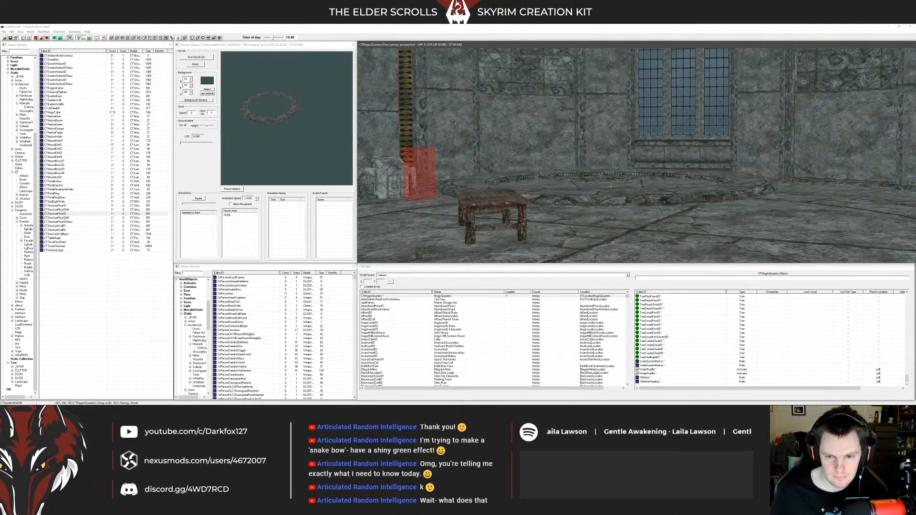
double_click(610, 187)
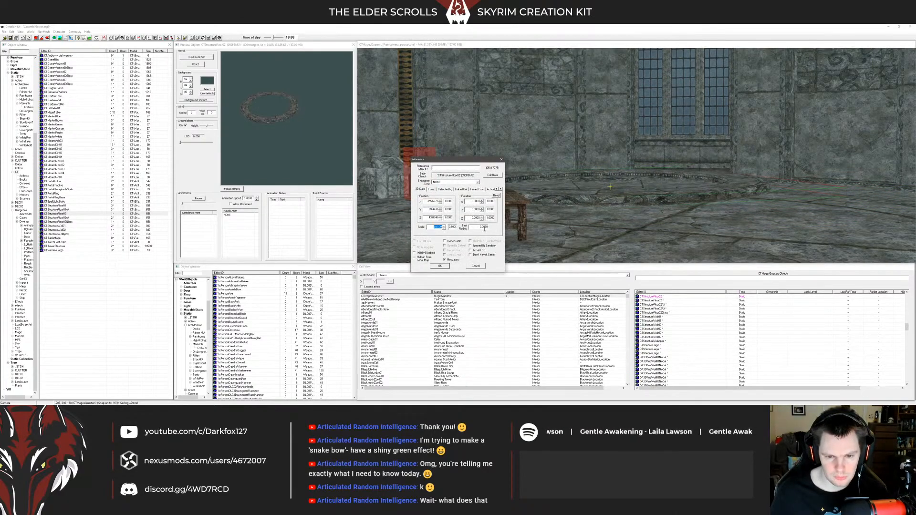
key("Escape")
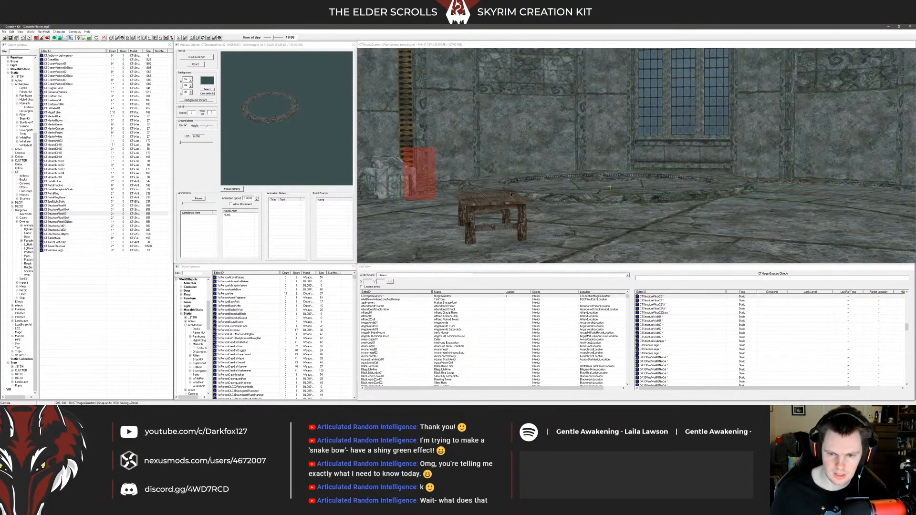
Step: Find the newly placed floor ring in the cell, select it and toggle the viewport lighting to view it darker
double_click(650, 301)
key("shift")
left_click(607, 175)
key("1")
scroll(607, 175, "up", 5)
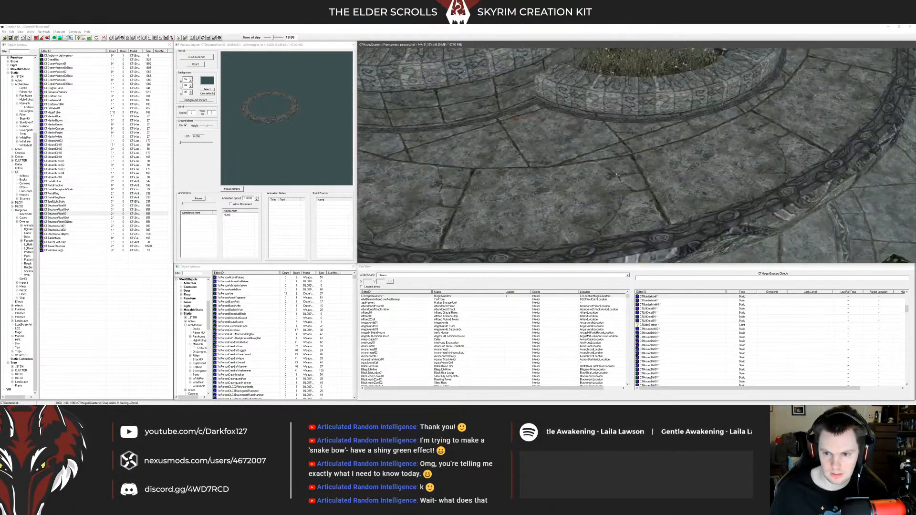
left_click(599, 162)
scroll(602, 159, "up", 3)
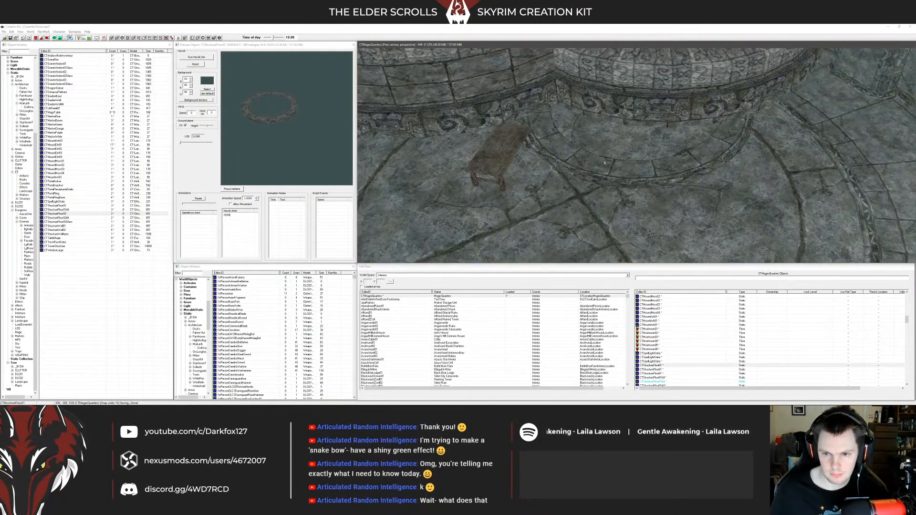
left_click(605, 163)
key("shift")
scroll(563, 143, "up", 3)
key("a")
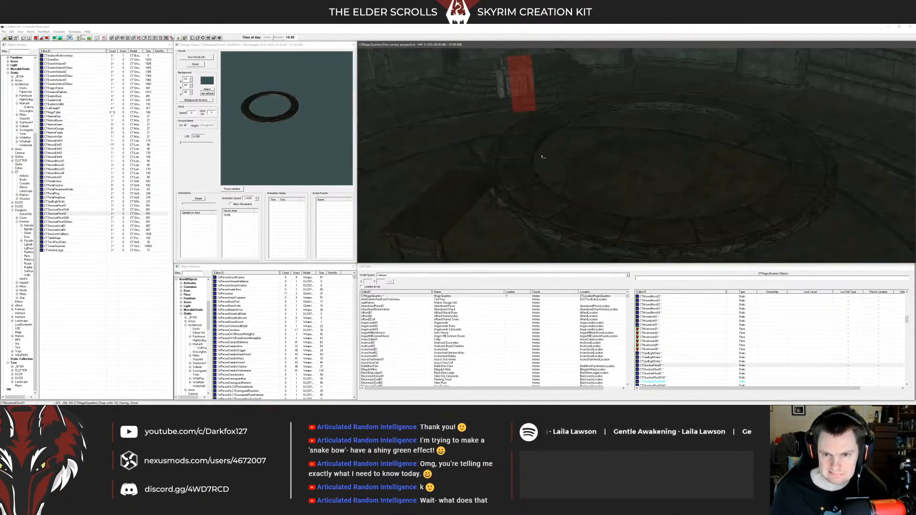
Step: Centre the floor ring in the room by setting its X and Y positions to 0
double_click(522, 125)
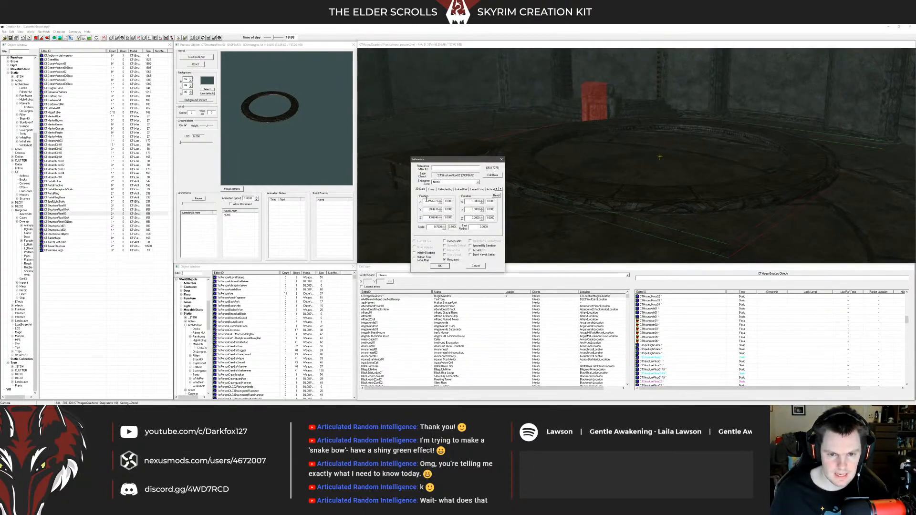
left_click_drag(426, 209, 465, 209)
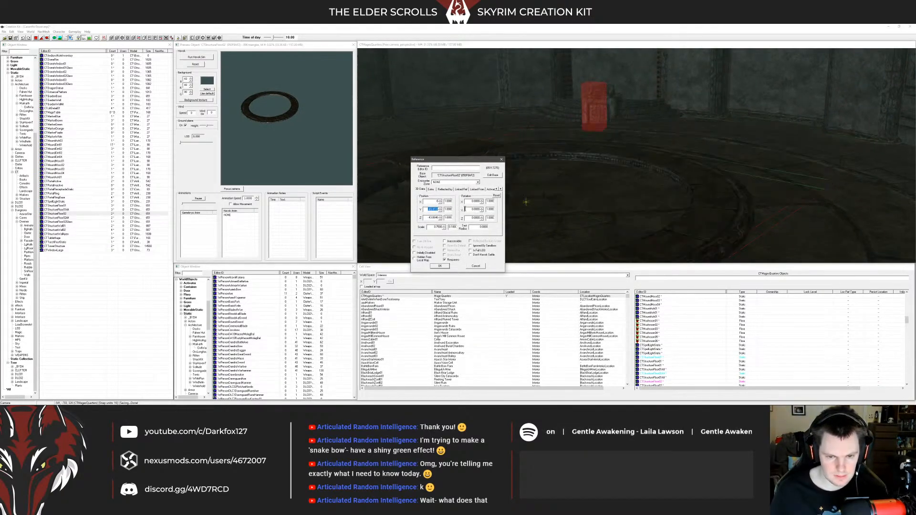
left_click(439, 267)
Step: Adjust the floor ring's height against the wooden table and inspect it from several low angles
key("shift")
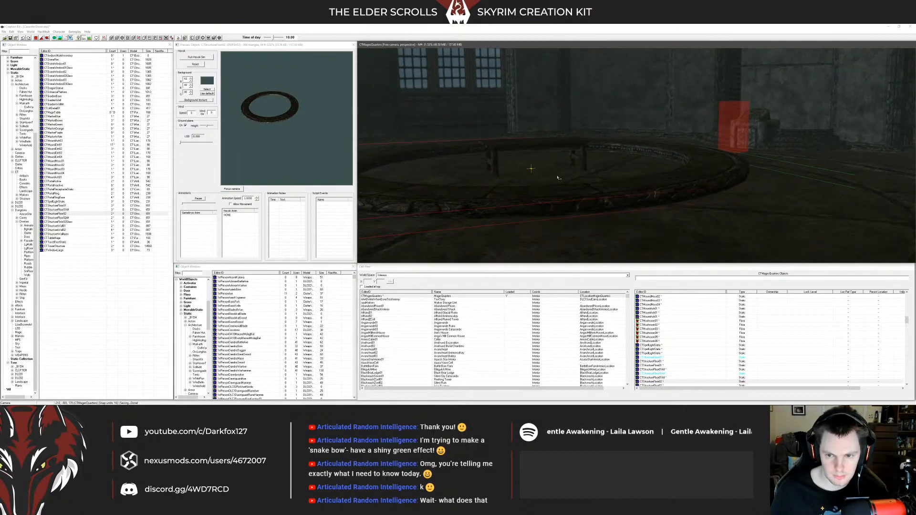
key("shift")
key("shift")
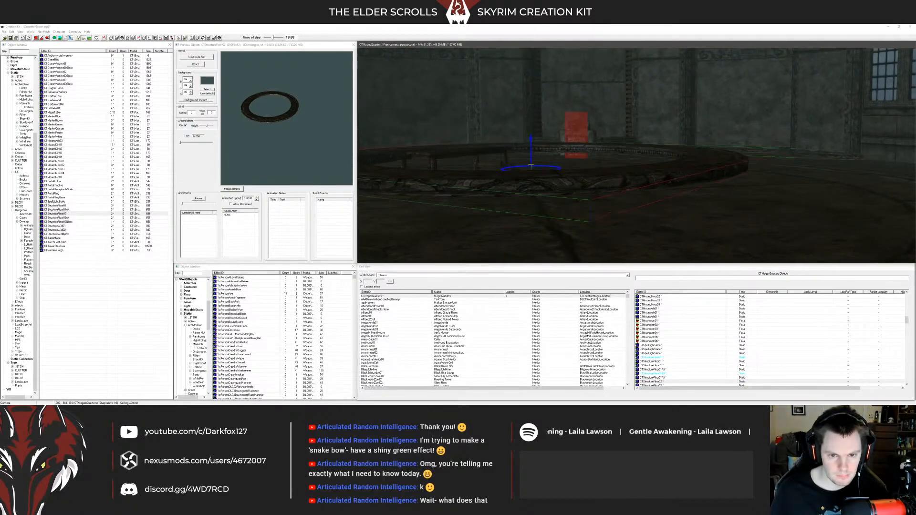
middle_click_drag(432, 190, 477, 172)
key("shift")
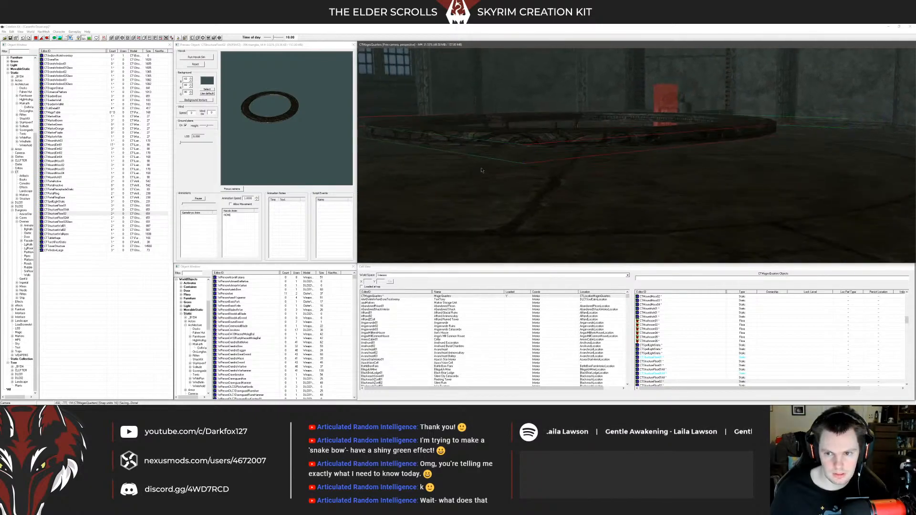
key("shift")
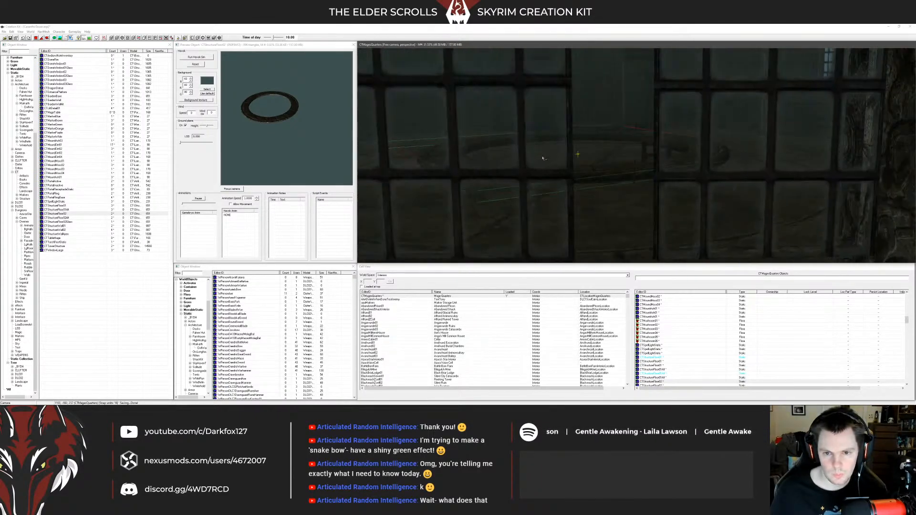
key("shift")
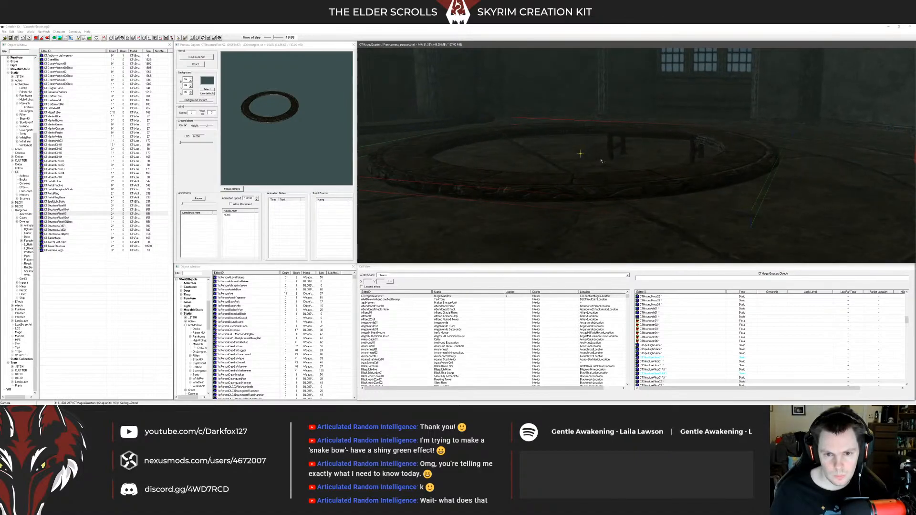
key("shift")
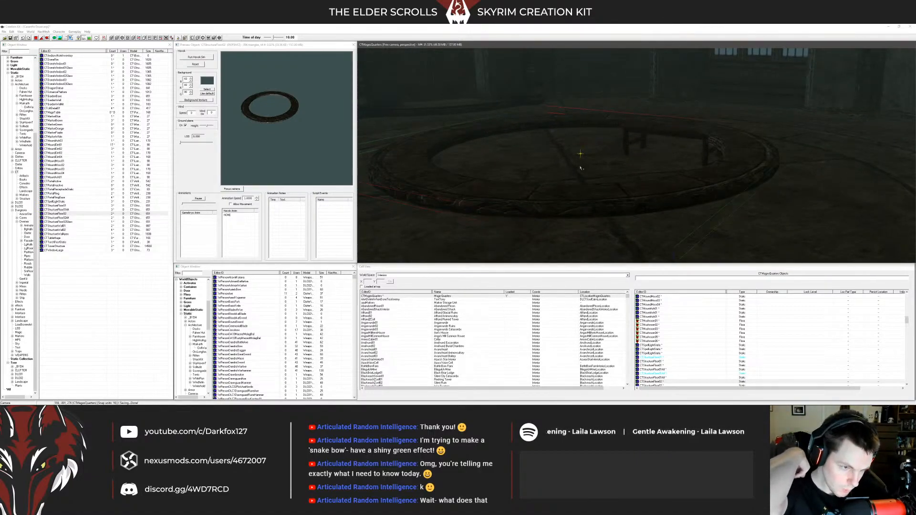
Step: Filter the statics for "well", place CTGardenWell inside the floor ring and centre it by setting its X and Y positions to 0
left_click(24, 51)
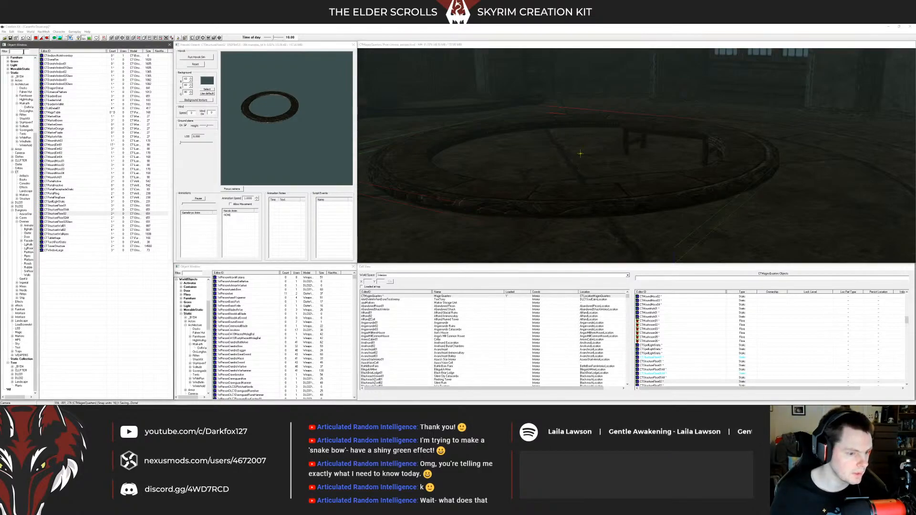
left_click(61, 57)
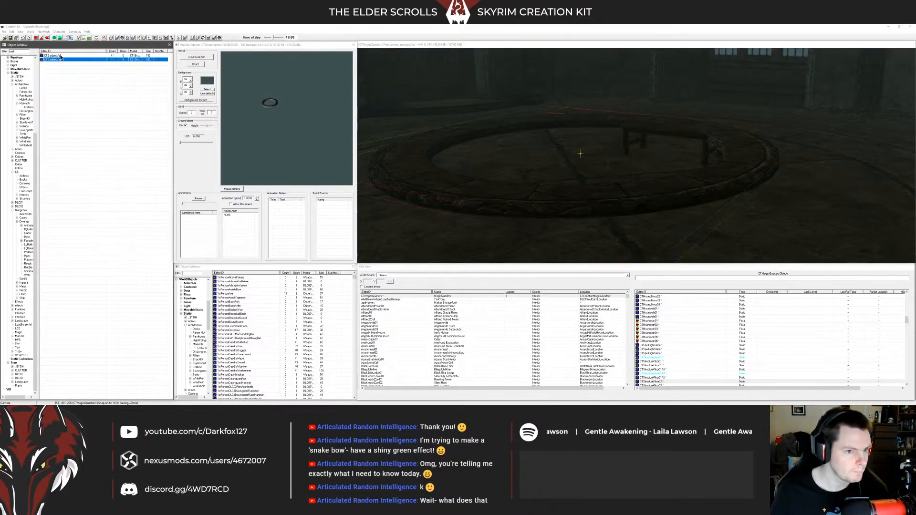
left_click_drag(150, 85, 619, 171)
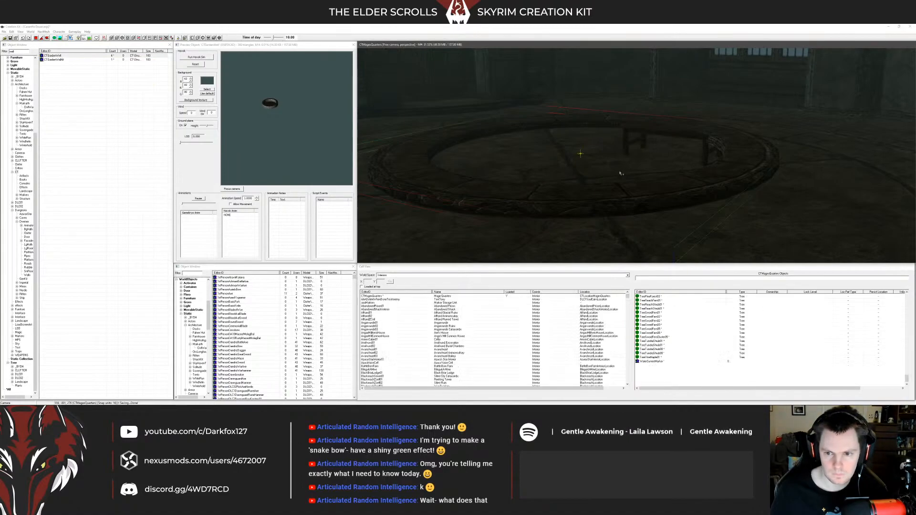
double_click(600, 167)
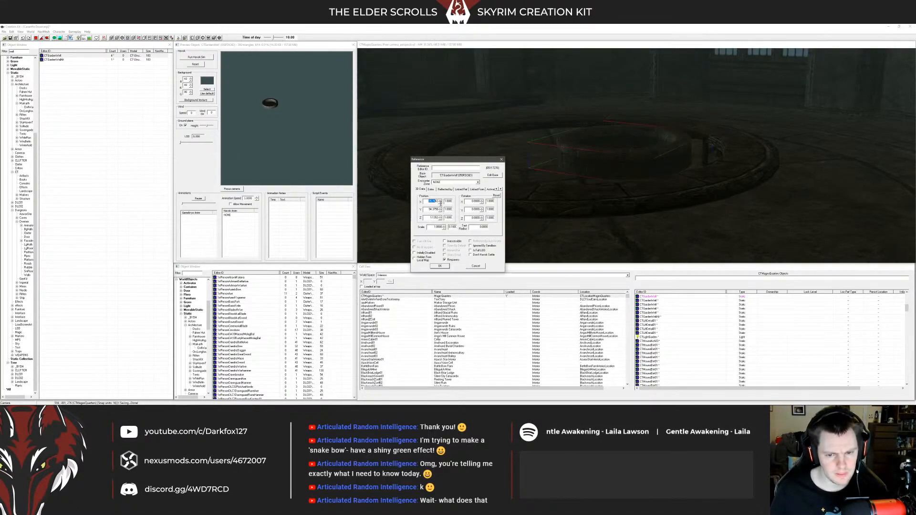
double_click(430, 210)
type("0")
left_click(439, 265)
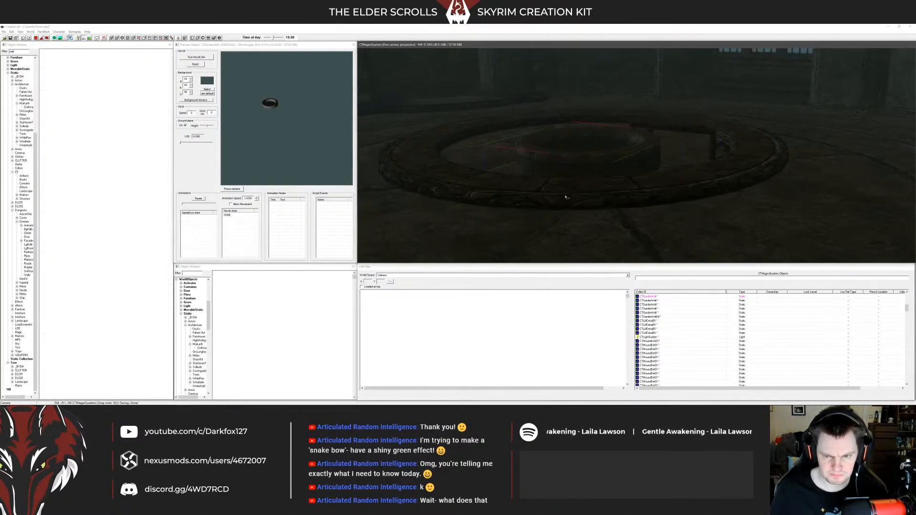
key("a")
key("shift")
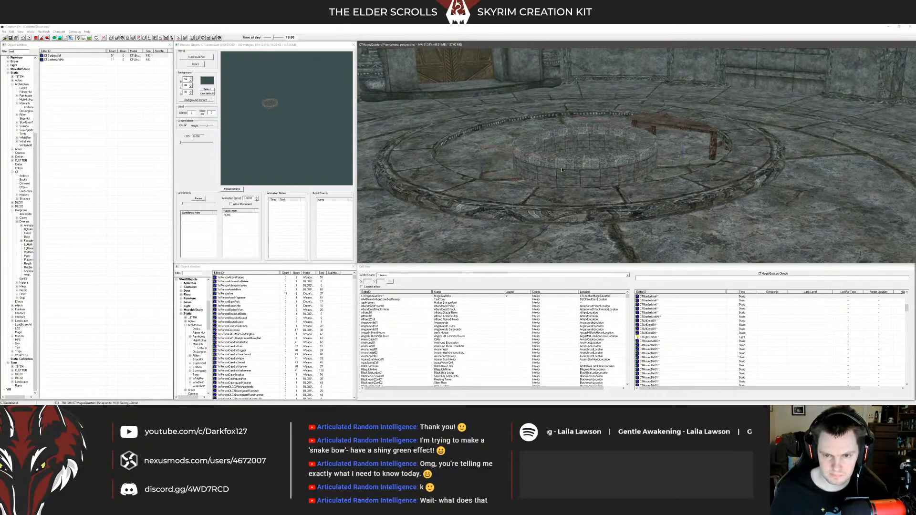
Step: Scale the garden well to 2 and lower it beneath the floor ring as a supporting base
double_click(562, 170)
type("2")
key("Return")
key("z")
left_click_drag(586, 157, 586, 200)
key("s")
middle_click_drag(587, 201, 558, 210, "shift")
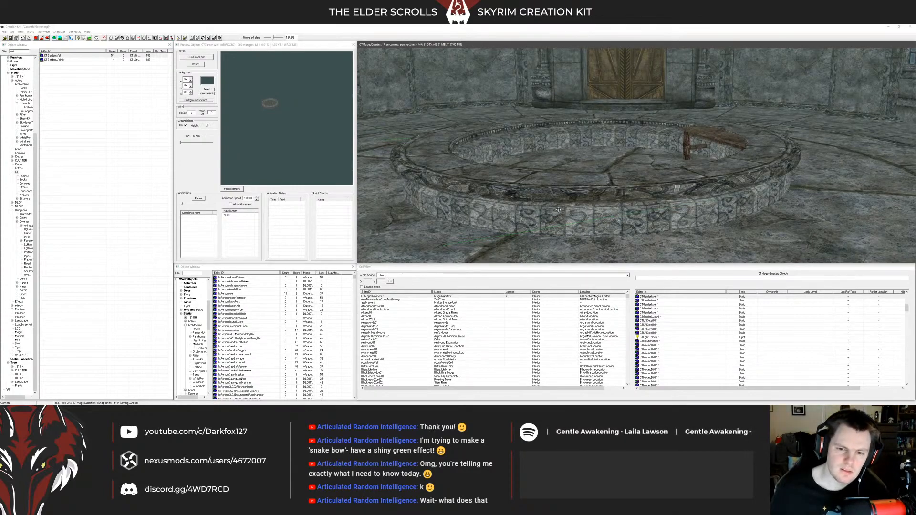
Step: Inspect the enlarged well under the floor ring in bright and dark lighting, and remove it from the cell
middle_click_drag(543, 218, 546, 212, "shift")
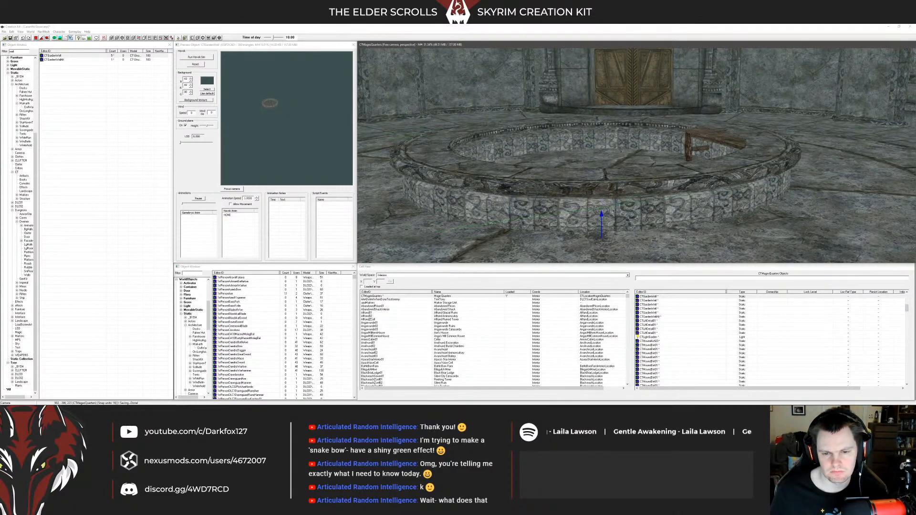
mouse_move(539, 209)
middle_mouse_down("shift")
mouse_move(558, 197)
mouse_move(553, 203)
middle_mouse_up("shift")
key("a")
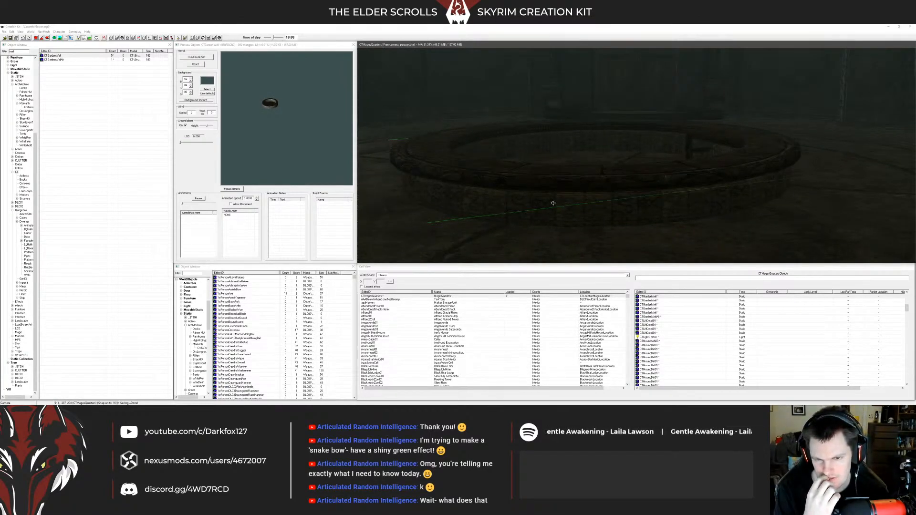
middle_click_drag(553, 203, 553, 196, "shift")
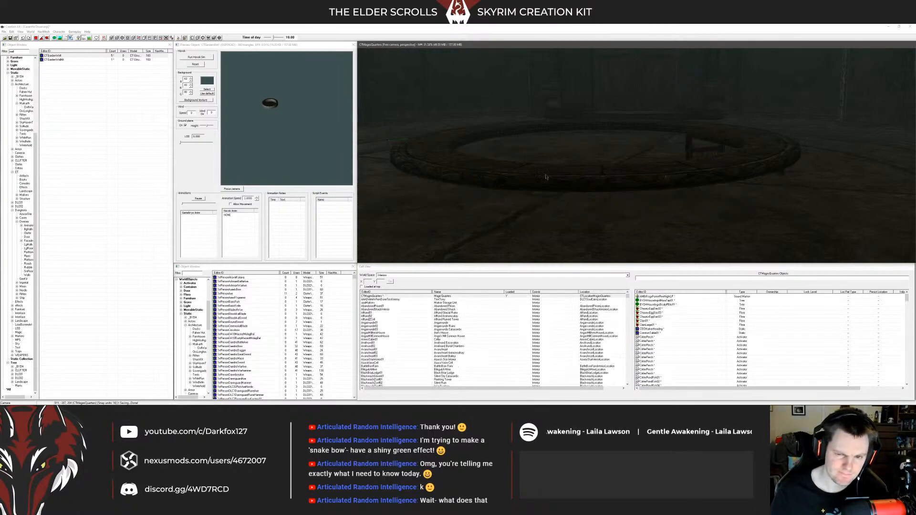
middle_click_drag(474, 171, 528, 171, "shift")
Step: Filter the statics for "trough", place DweClutterTrough01 inside the floor ring and centre it by setting its X and Y positions to 0
left_click(25, 52)
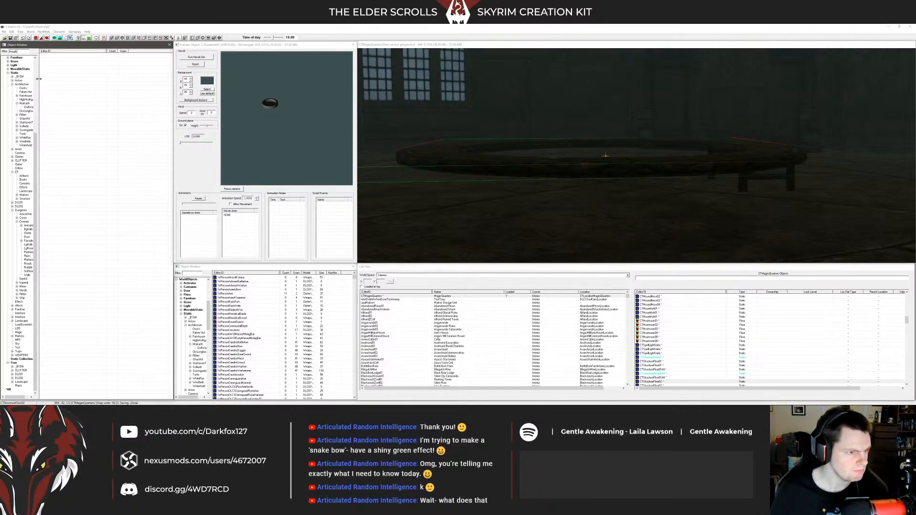
left_click(58, 60)
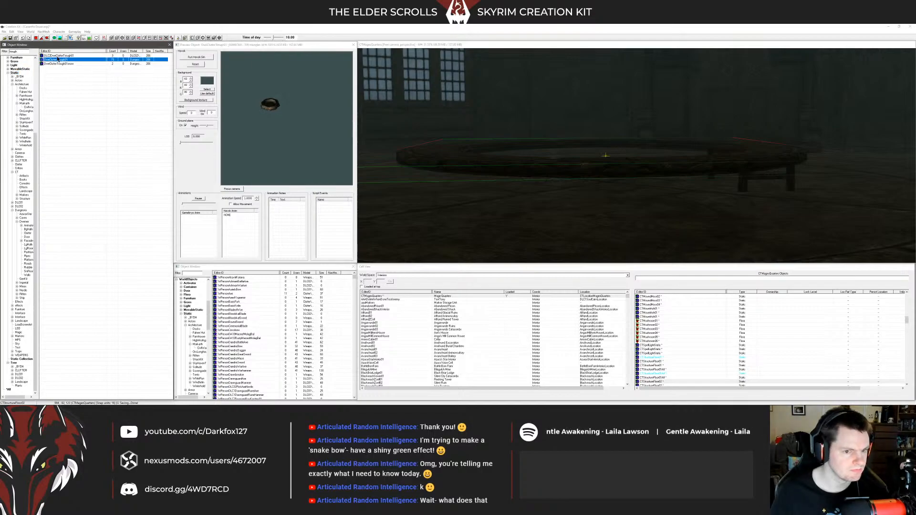
left_click_drag(547, 218, 547, 217)
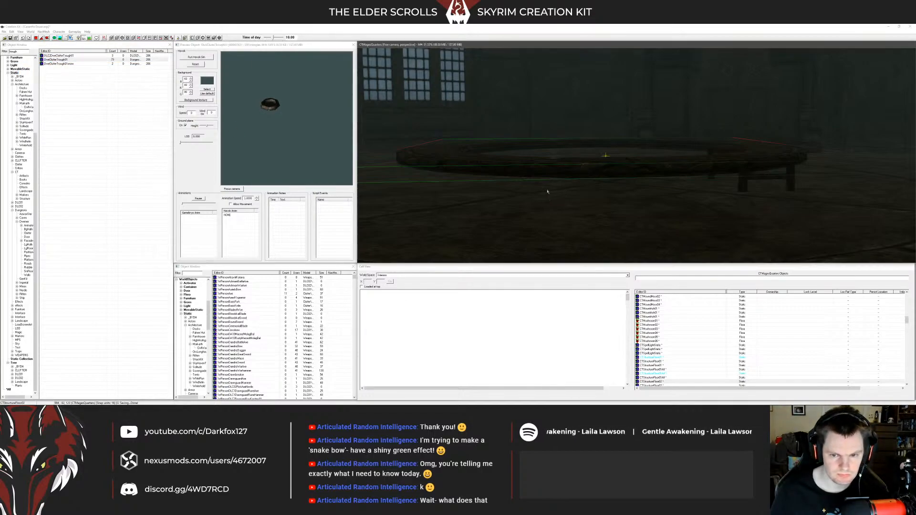
key("shift")
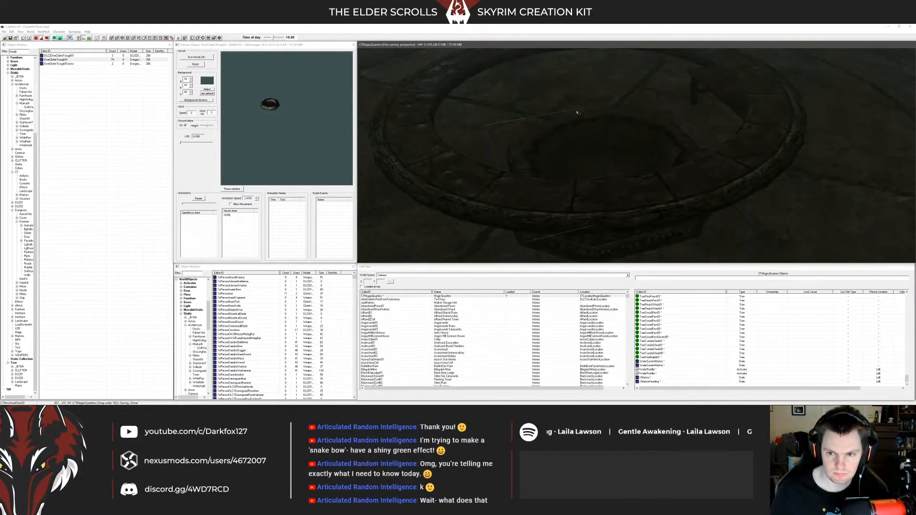
double_click(589, 145)
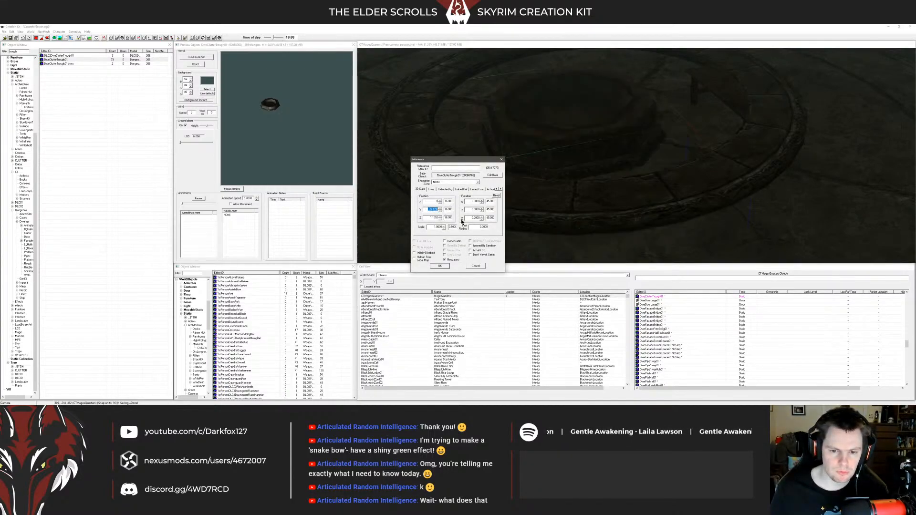
left_click(439, 266)
Step: Inspect the trough inside the floor ring from several angles and delete it
key("shift")
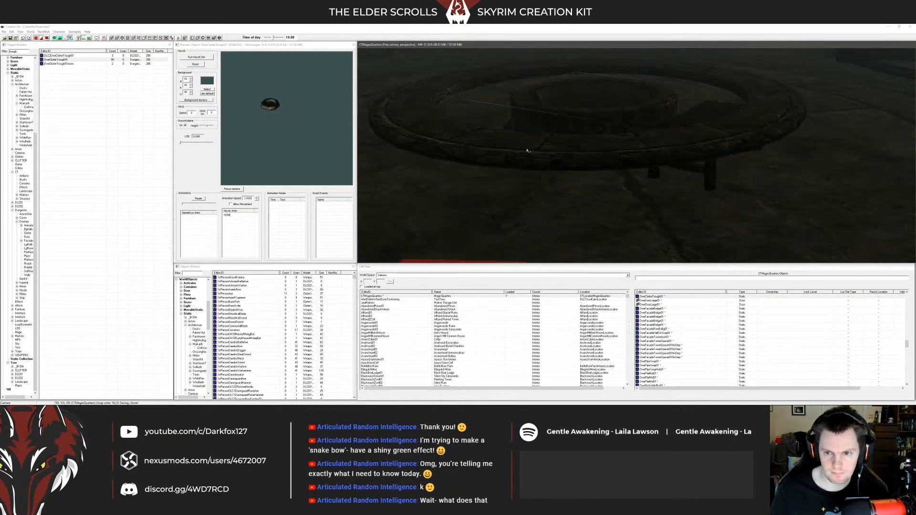
middle_click_drag(575, 145, 611, 165)
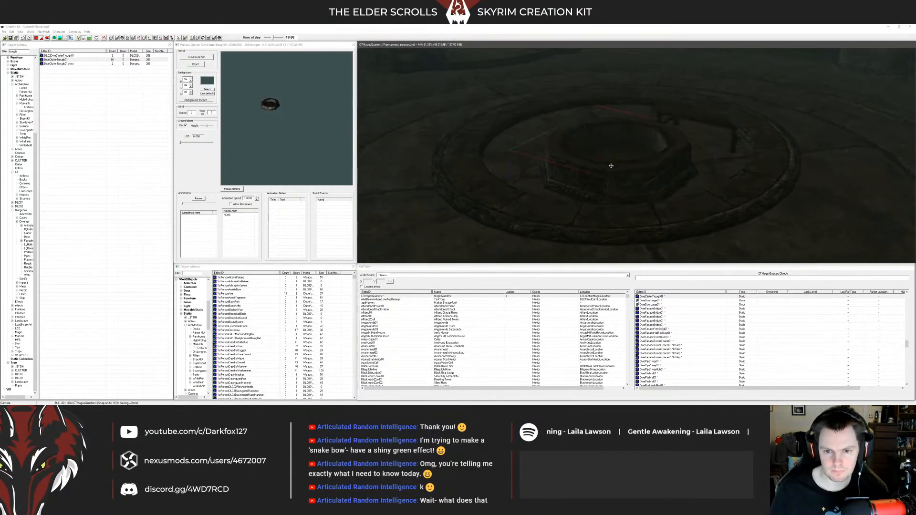
key("Delete")
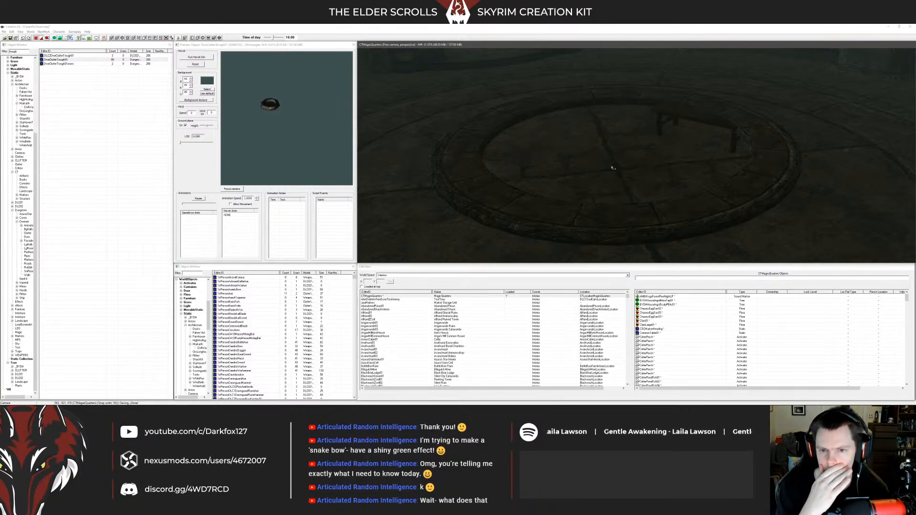
left_click(269, 104)
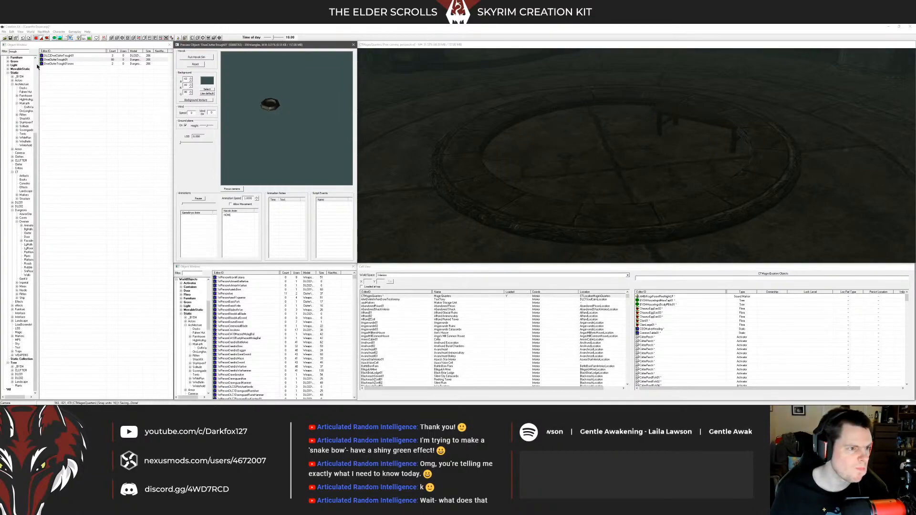
Step: Filter the statics by "ring" and preview the matching models for a suitable round piece
left_click(5, 52)
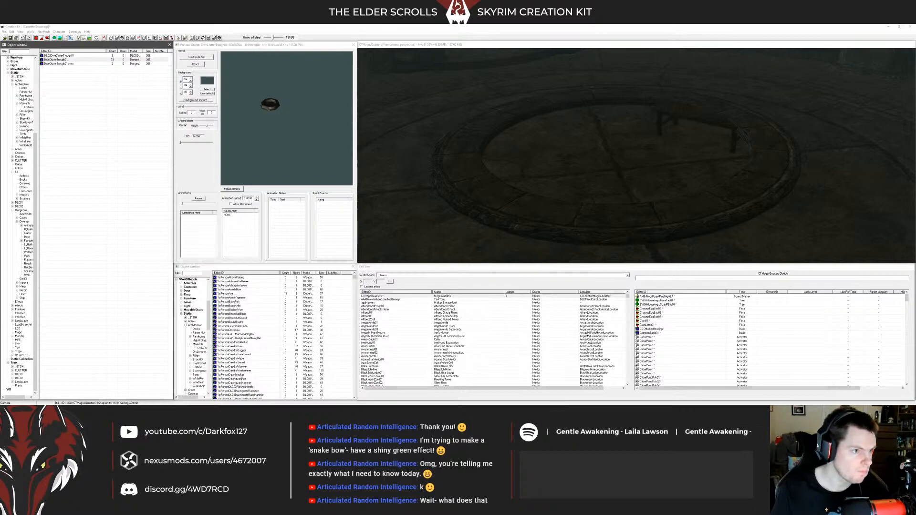
key("BackSpace")
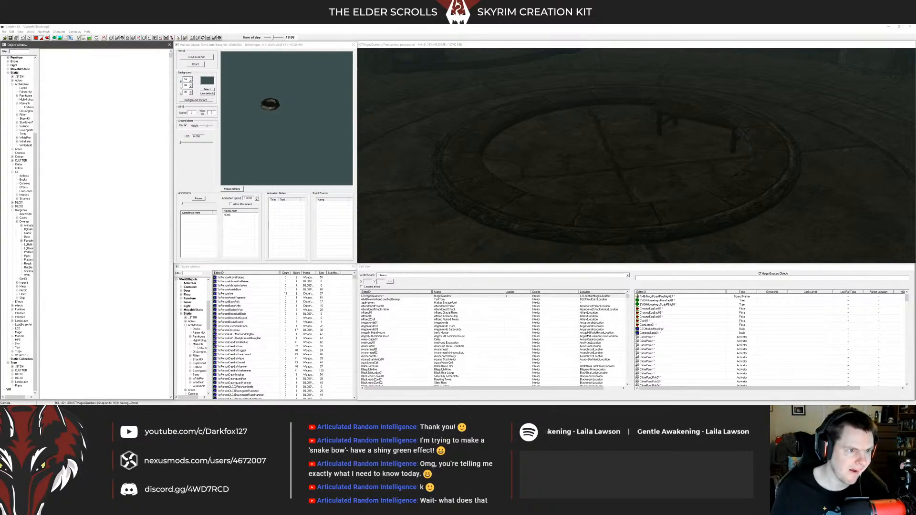
type("ring")
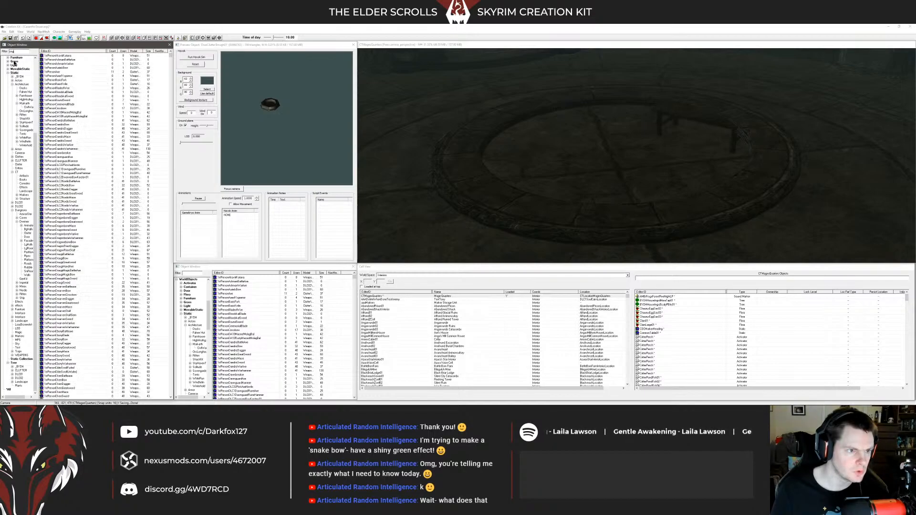
left_click(62, 64)
left_click(66, 71)
left_click(83, 76)
key("Up")
key("Up")
key("Up")
key("Up")
key("Up")
key("Down")
key("Down")
key("Down")
key("Down")
key("Down")
key("Down")
key("Down")
key("Down")
key("Down")
key("Down")
key("Down")
key("Down")
key("Down")
key("Down")
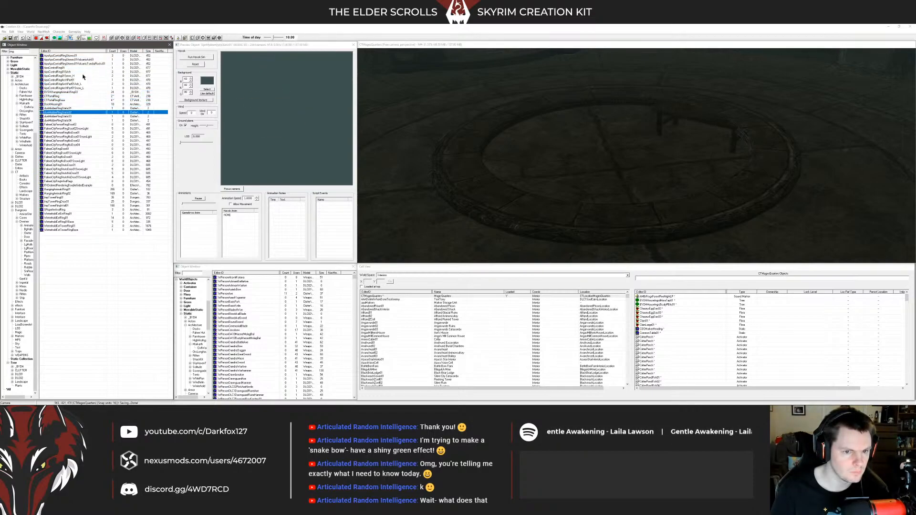
key("Down")
key("Down")
key("Down")
key("Down")
key("Down")
key("Up")
key("Up")
key("Up")
key("Up")
key("Up")
key("Up")
key("Up")
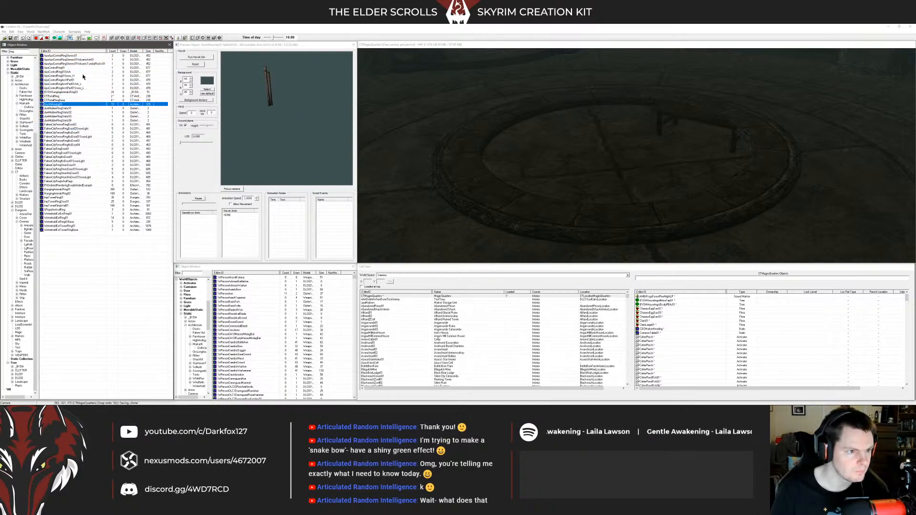
Step: Try CTPortalRing inside the floor ring on the lower floor, and remove it from the cell
left_click(54, 97)
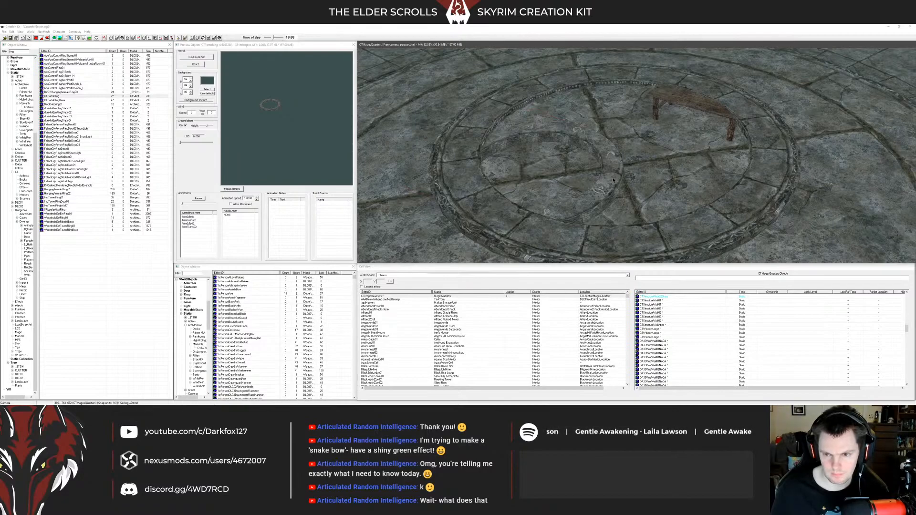
left_click_drag(611, 179, 718, 147)
middle_click_drag(616, 162, 693, 155, "shift")
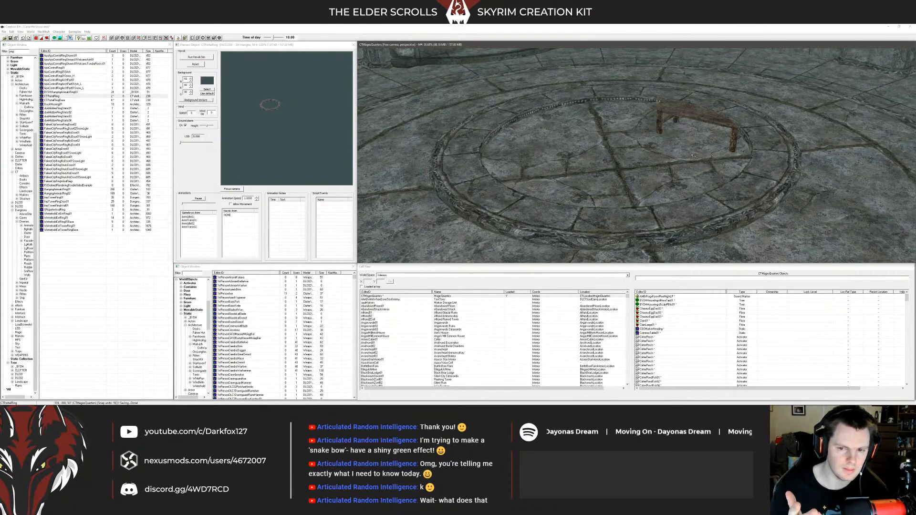
Step: Compare the floor ring's height with the wooden table from low viewing angles
middle_click_drag(639, 175, 609, 130, "shift")
left_click(676, 115)
middle_click_drag(676, 116, 661, 113, "shift")
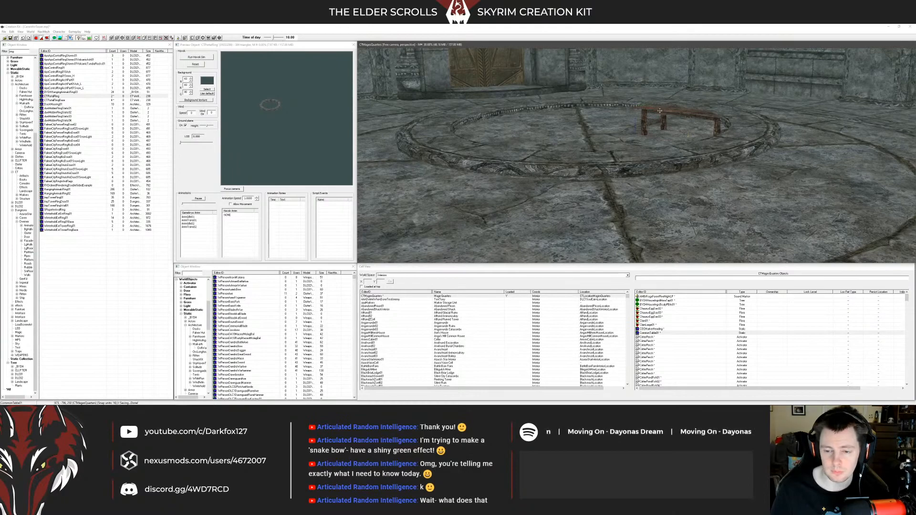
scroll(570, 157, "up", 6)
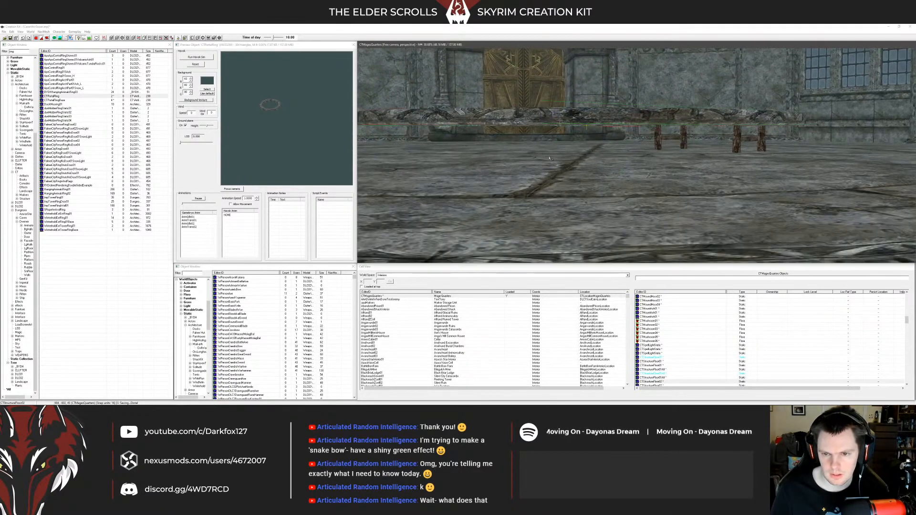
middle_click_drag(554, 160, 584, 153, "shift")
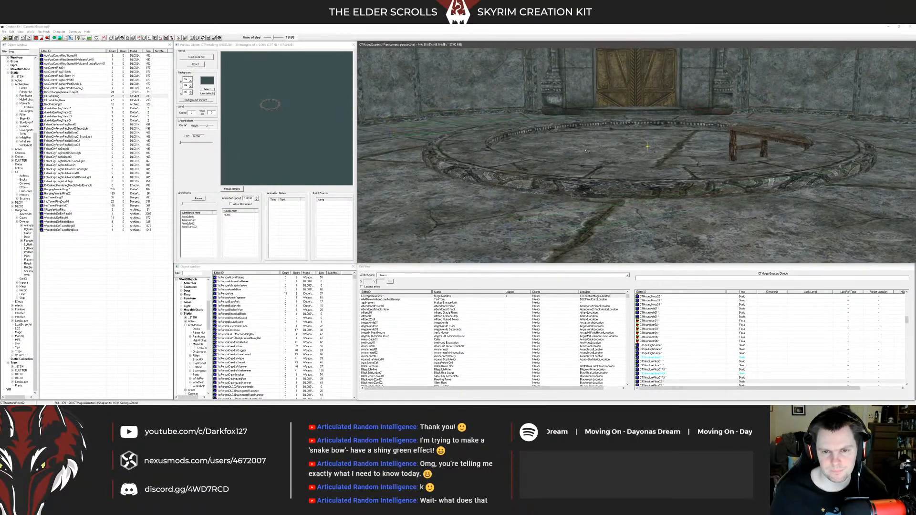
Step: Preview the remaining ring-named statics, from the hidden ring and Falmer city fence pieces down to the Winterhold tower rings
left_click(70, 108)
key("Down")
key("Down")
key("Down")
key("Down")
key("Down")
key("Down")
key("Down")
key("Down")
key("Down")
key("Down")
key("Down")
key("Down")
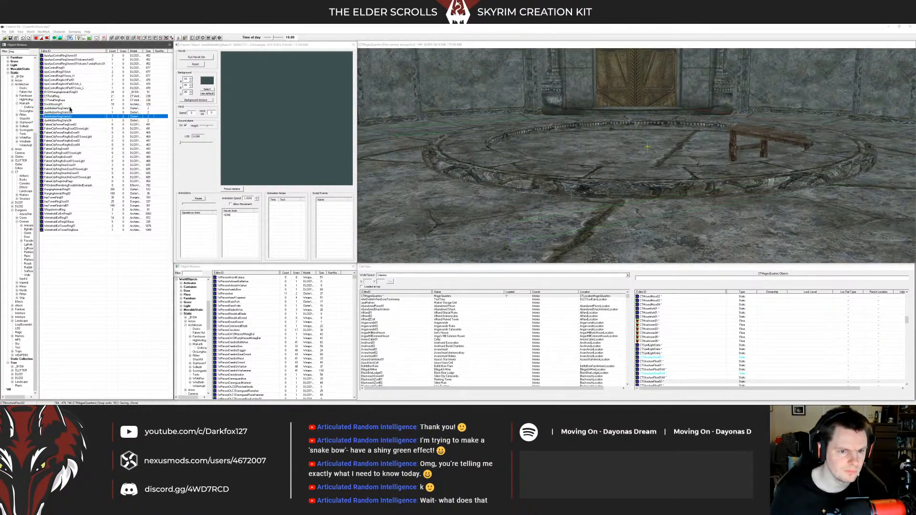
key("Down")
key("Down")
key("Down")
key("Down")
key("Down")
key("Down")
key("Down")
key("Down")
key("Down")
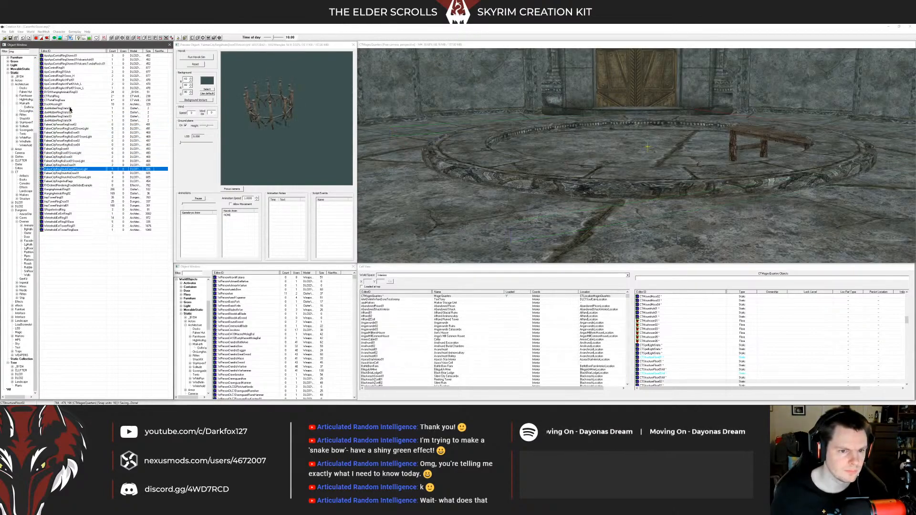
key("Up")
key("Up")
key("Up")
key("Up")
key("Down")
key("Down")
key("Down")
key("Down")
key("Down")
key("Down")
key("Up")
key("Up")
key("Down")
key("Down")
key("Down")
key("Down")
key("Down")
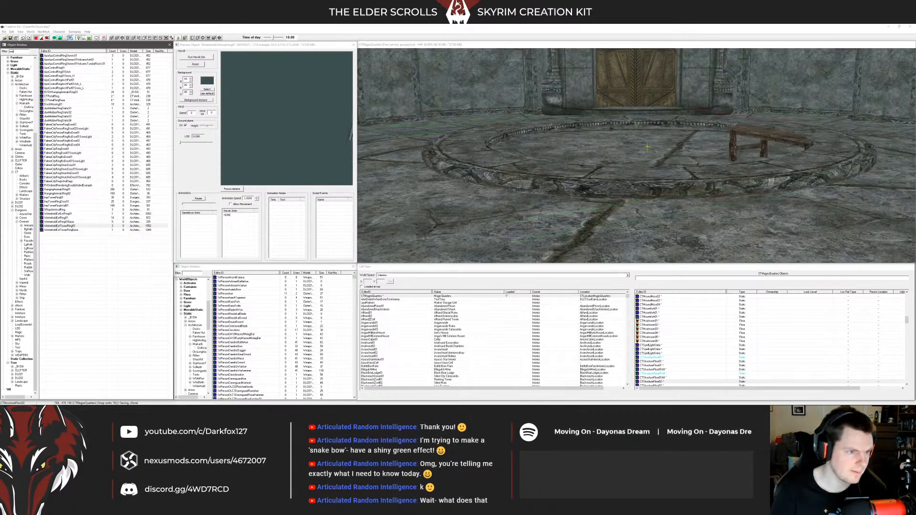
Step: Filter the statics by "well" and preview the matching models, through the Nordic pieces to the small round stone well
left_click(70, 59)
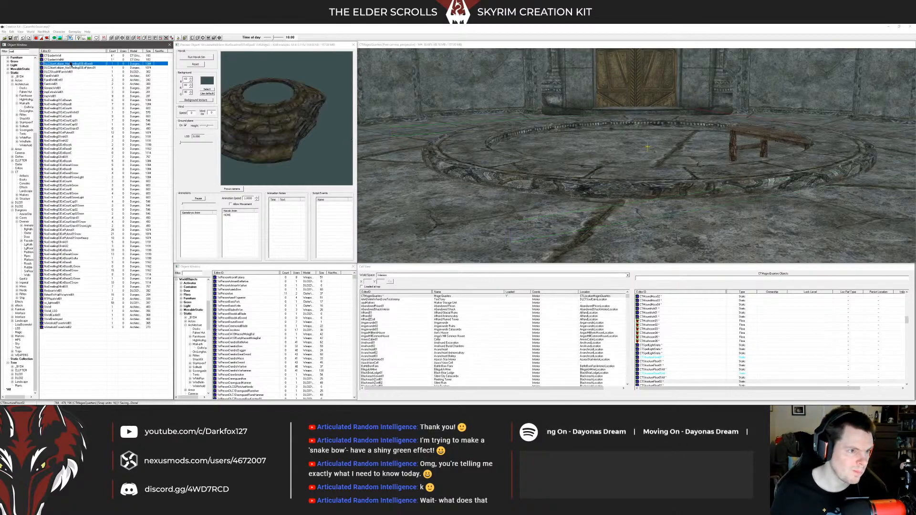
key("Down")
key("Down")
key("Down")
key("Down")
key("Down")
key("Down")
key("Down")
key("Down")
key("Down")
key("Down")
key("Down")
key("Down")
key("Down")
key("Down")
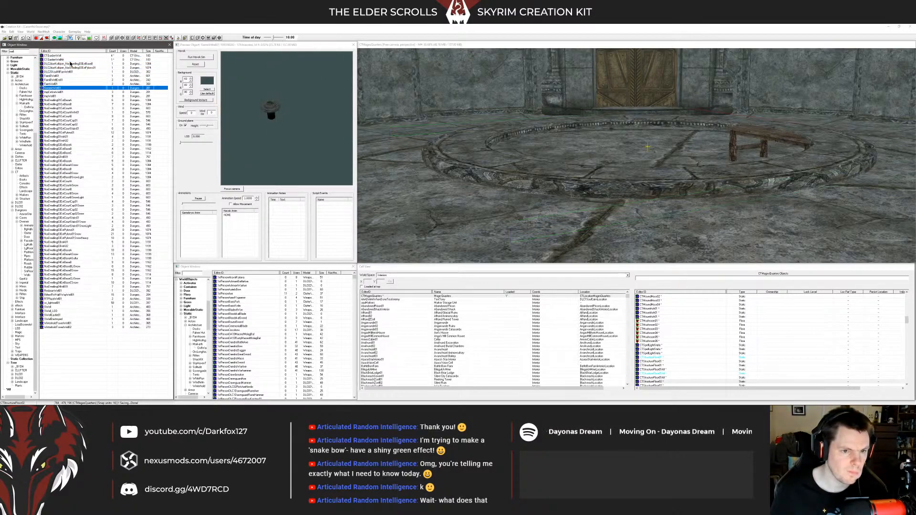
key("Down")
key("Down")
key("Down")
key("Down")
key("Down")
key("Down")
key("Down")
key("Down")
key("Down")
key("Down")
key("Down")
key("Down")
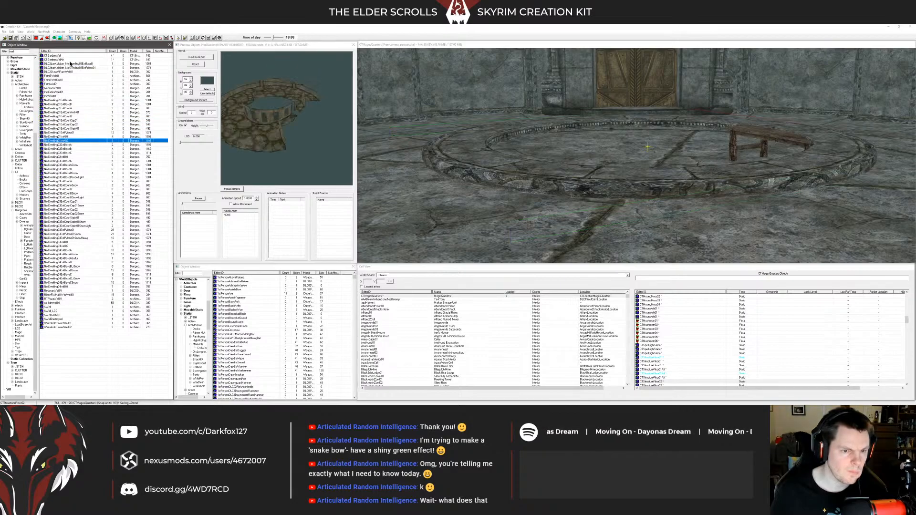
key("Down")
key("Down")
key("Down")
key("Down")
key("Down")
key("Down")
key("Down")
key("Down")
key("Down")
key("Down")
key("Down")
key("Down")
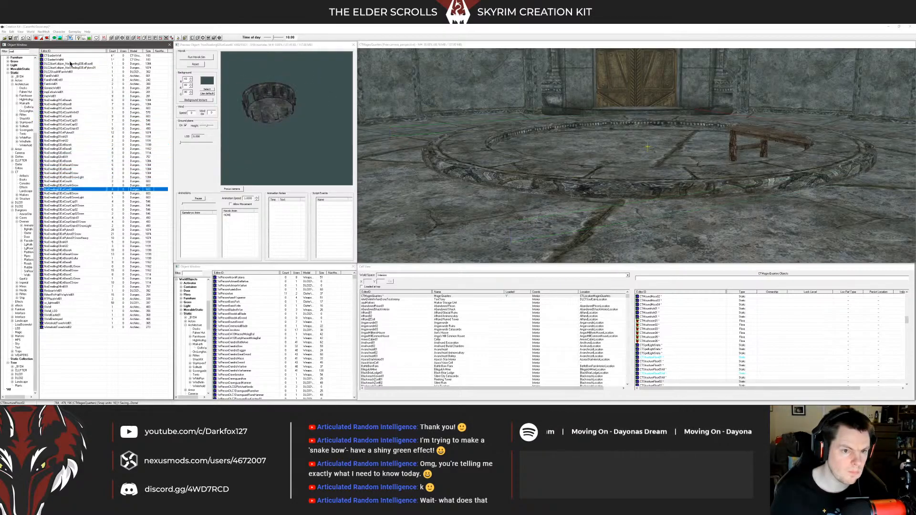
key("Down")
key("Down")
key("Down")
key("Down")
key("Down")
key("Down")
key("Down")
key("Down")
key("Down")
key("Down")
key("Down")
key("Down")
key("Down")
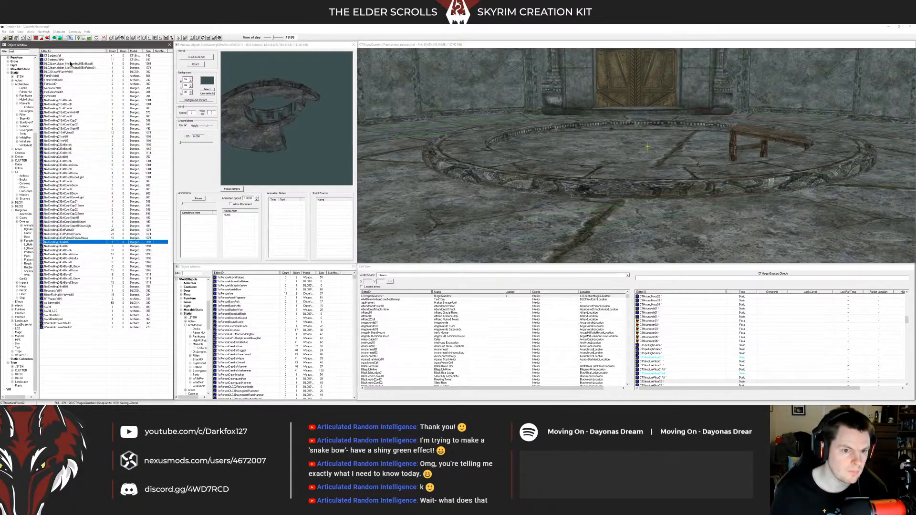
key("Down")
key("Down")
key("Down")
key("Down")
key("Down")
key("Down")
key("Down")
key("Down")
key("Down")
key("Down")
key("Down")
key("Down")
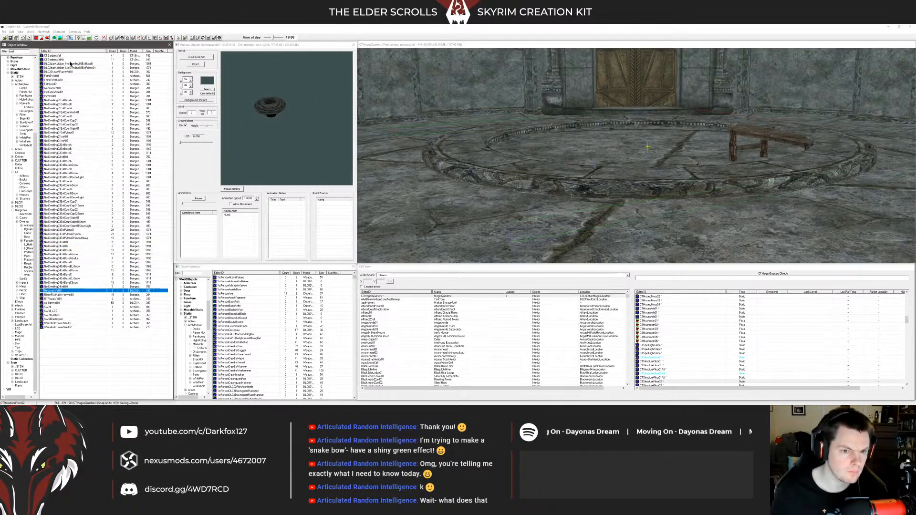
Step: Compare the small round stone well with the neighbouring well-named statics near the end of the list
key("Up")
key("Up")
key("Up")
key("Up")
key("Up")
key("Up")
key("Up")
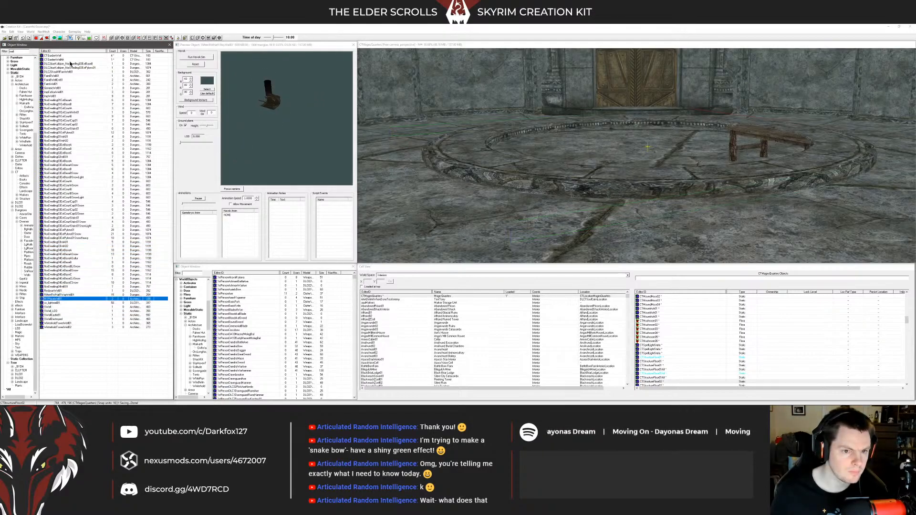
key("Down")
key("Down")
key("Down")
key("Down")
key("Down")
key("Down")
key("Up")
key("Up")
key("Up")
key("Up")
key("Up")
key("Up")
key("Down")
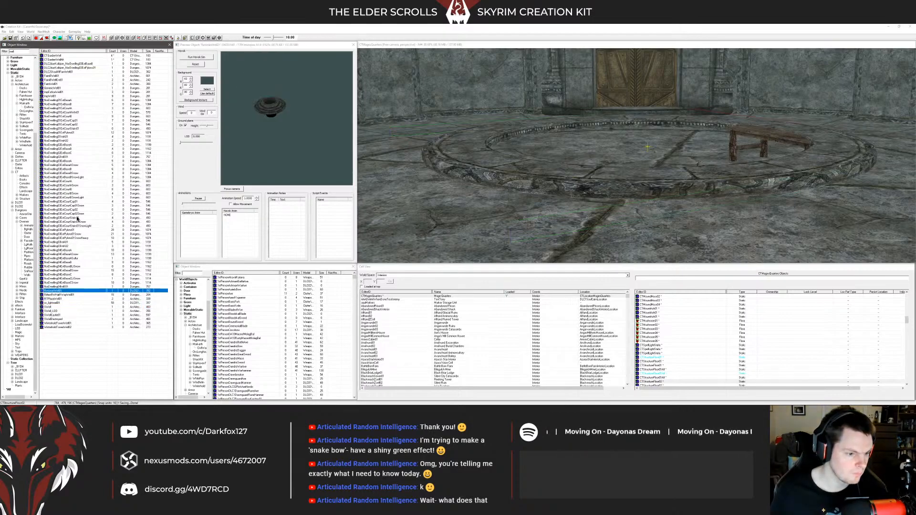
Step: Try the small round stone well inside the floor ring on the lower floor, and remove it from the cell
left_click_drag(504, 232, 632, 172)
middle_click_drag(632, 172, 608, 167, "shift")
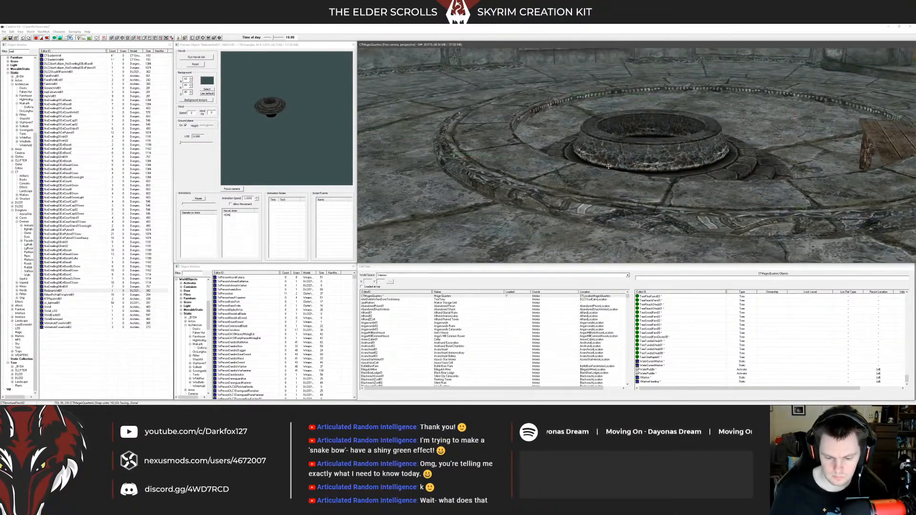
key("Delete")
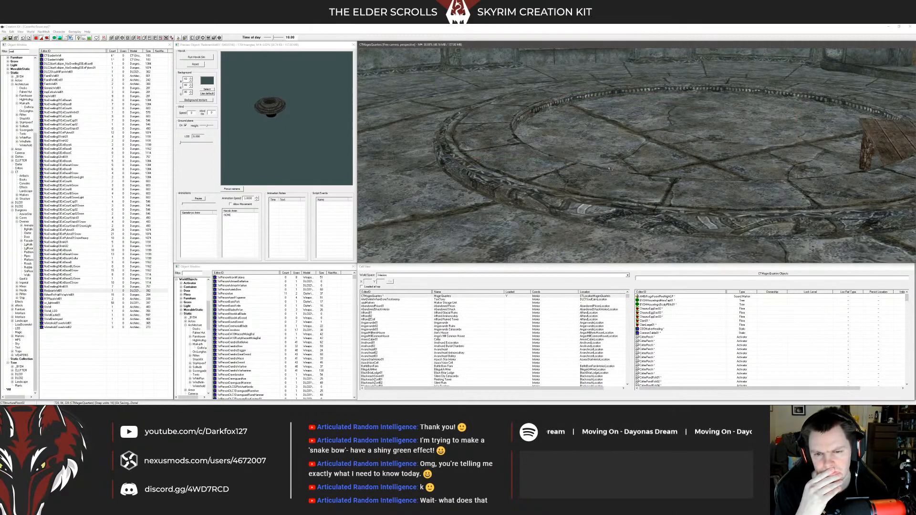
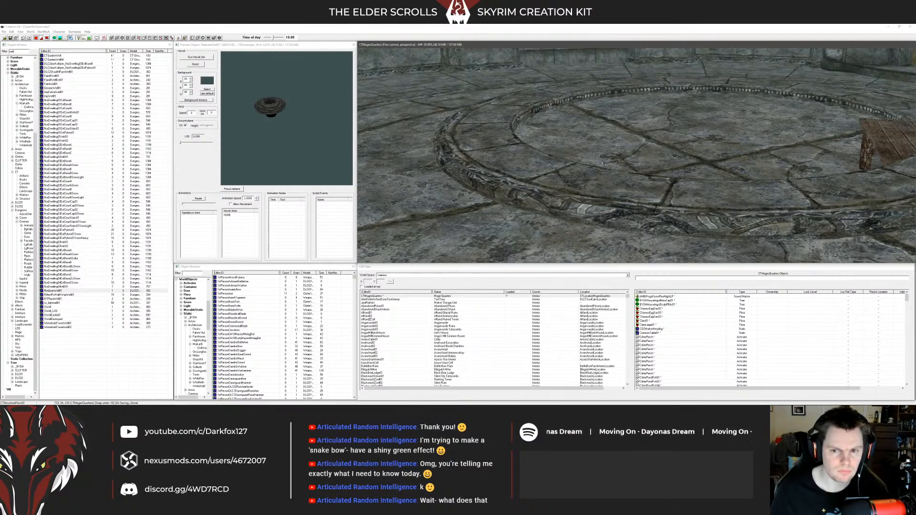
Step: Filter the statics by "spacer" and place DweFacadeTowerSpacer01 inside the floor ring
left_click(188, 105)
double_click(12, 52)
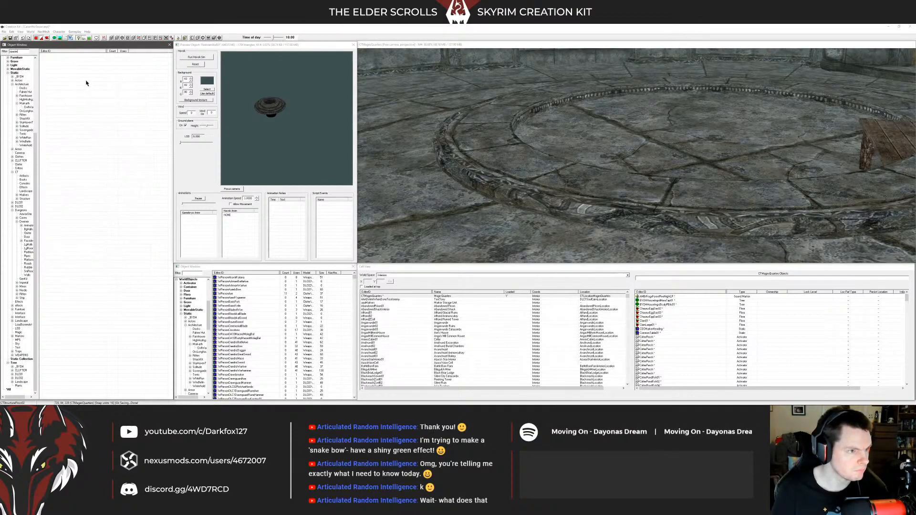
left_click(58, 88)
left_click(59, 80)
left_click_drag(59, 72, 634, 150)
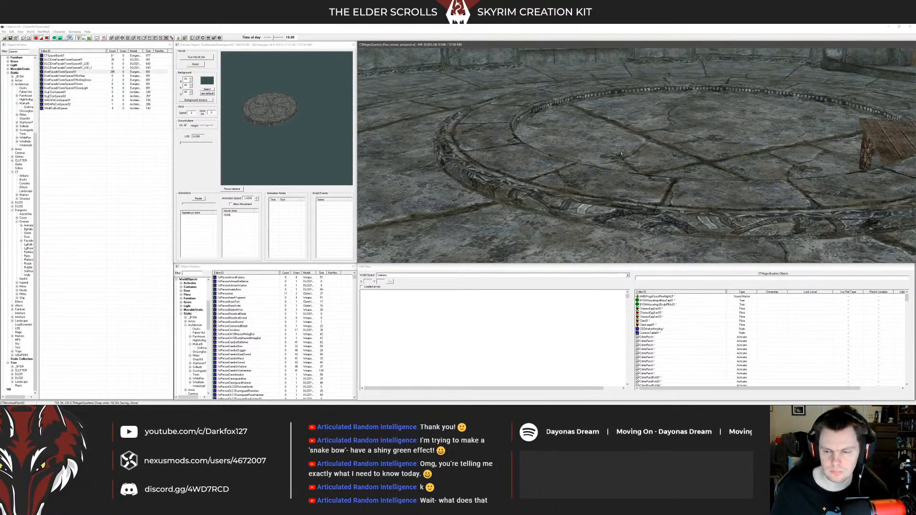
Step: Centre the round tower spacer on the floor ring by setting its horizontal position to 0, and lower it beneath the ring
middle_click_drag(622, 154, 618, 140)
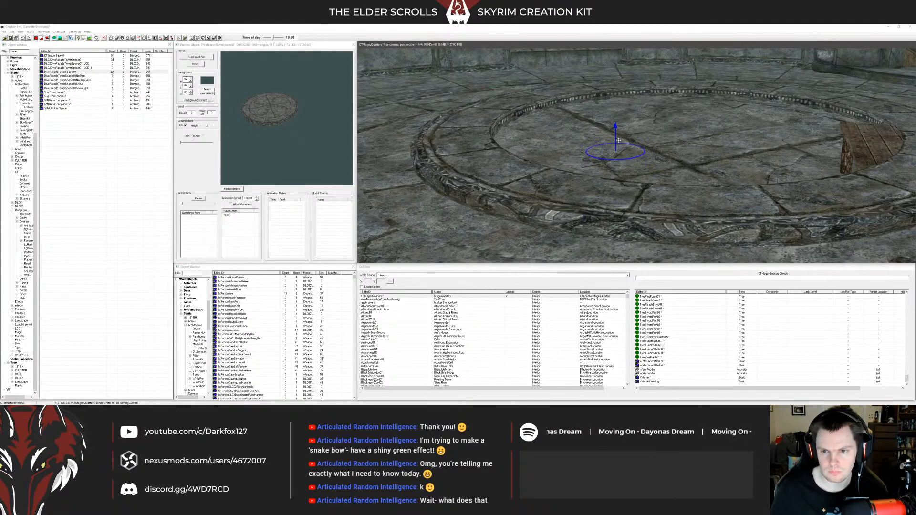
scroll(618, 140, "up", 3)
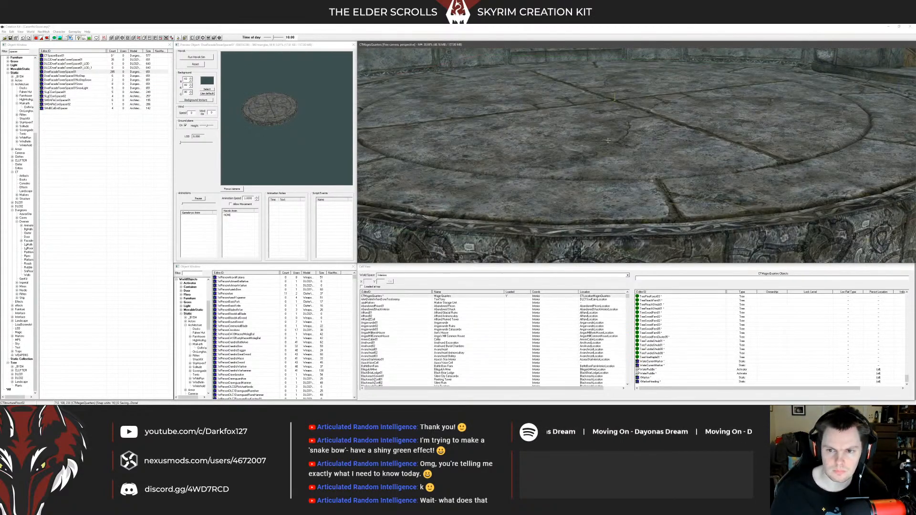
double_click(609, 138)
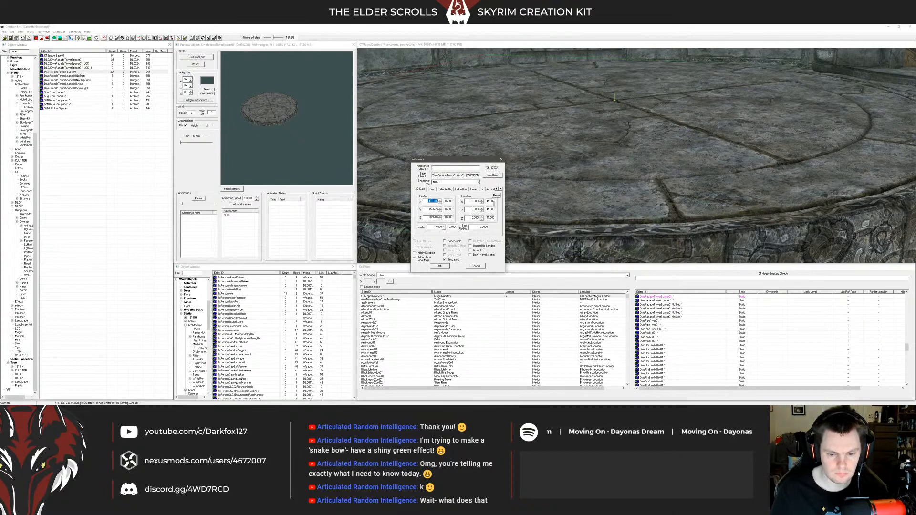
left_click_drag(424, 209, 439, 209)
type("0")
left_click(441, 265)
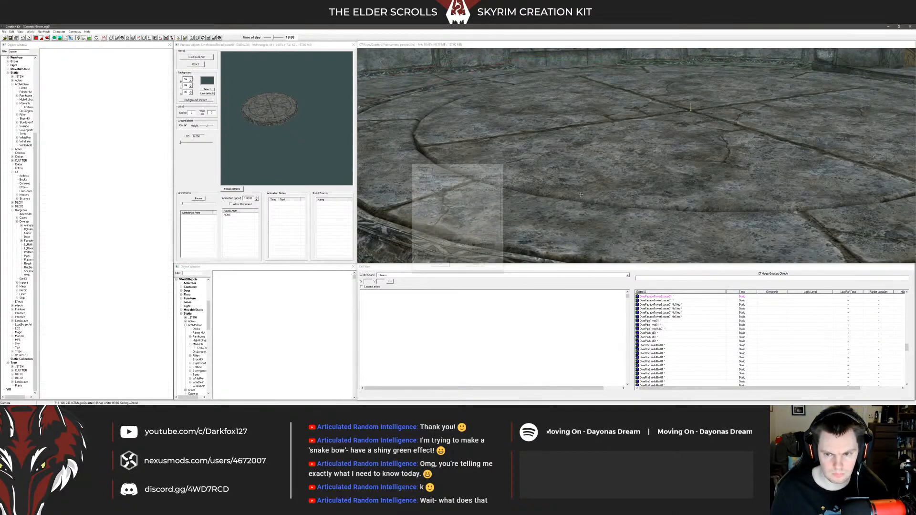
scroll(608, 170, "down", 3)
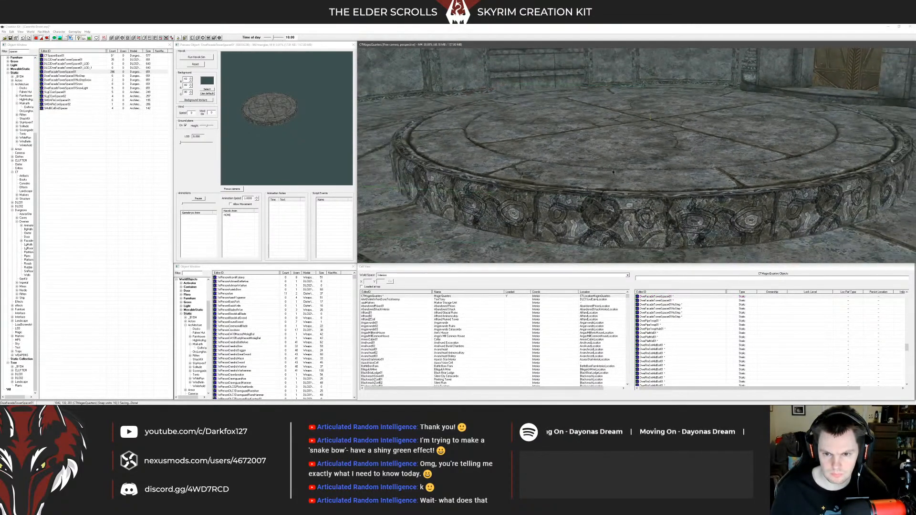
scroll(613, 172, "down", 3)
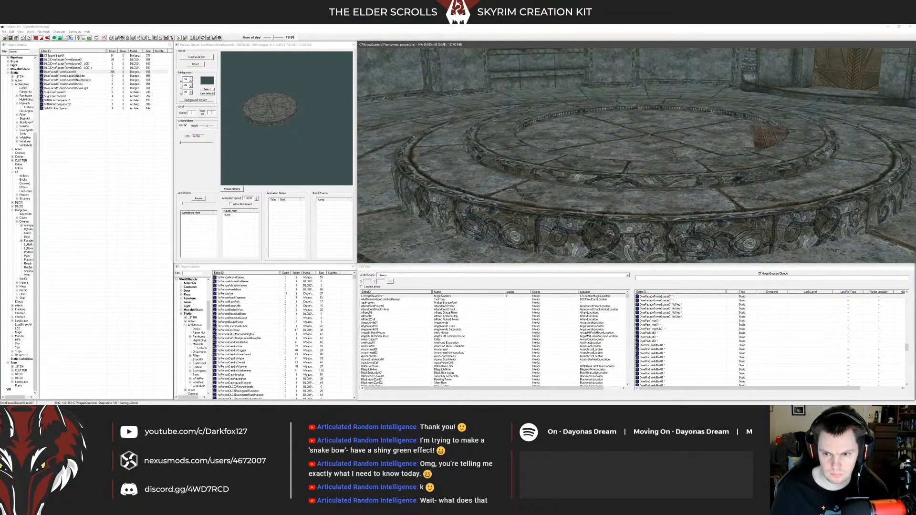
Step: Scale the tower spacer down so that it fits under the floor ring as a narrower lower tier
mouse_move(617, 184)
middle_mouse_down("shift")
mouse_move(611, 174)
mouse_move(627, 198)
middle_mouse_up("shift")
right_click_drag(627, 198, 639, 200)
middle_click_drag(639, 200, 593, 189, "shift")
double_click(593, 188)
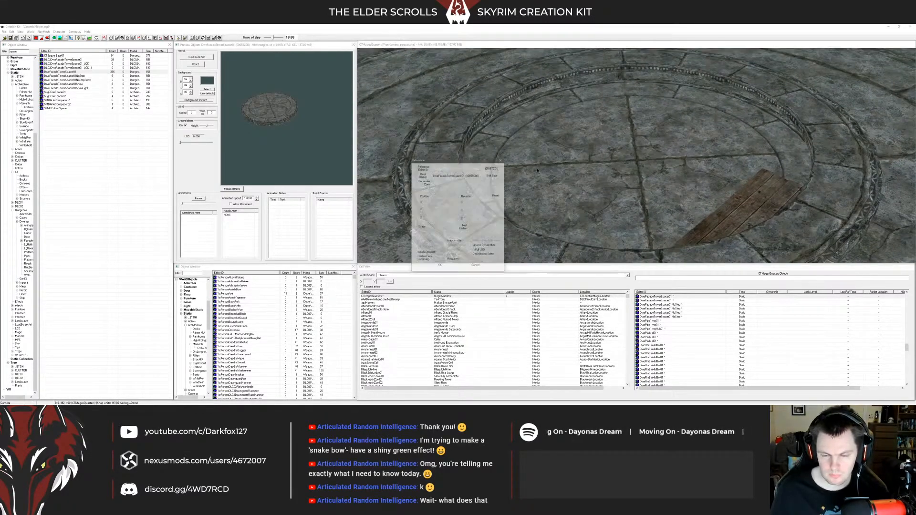
left_click(439, 267)
middle_click_drag(477, 215, 565, 122, "shift")
right_click_drag(572, 125, 485, 128)
middle_click_drag(485, 143, 582, 157, "shift")
right_click_drag(583, 153, 672, 154)
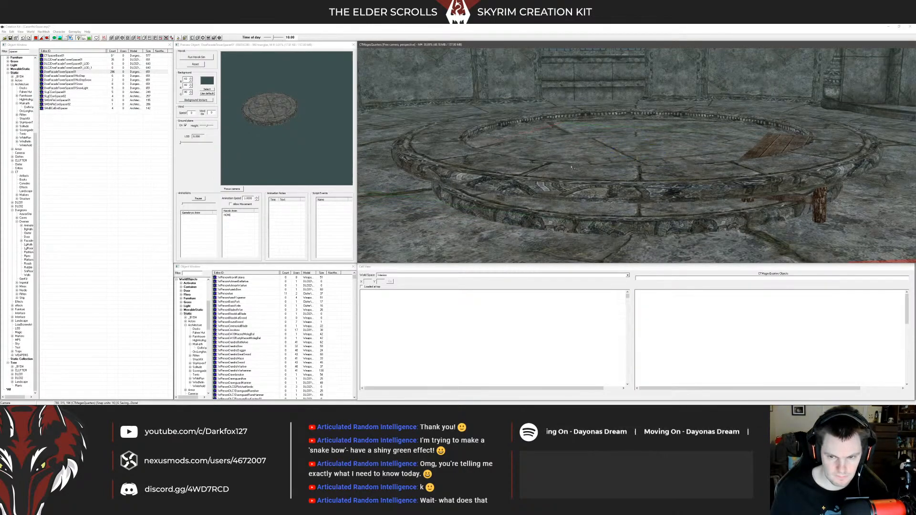
Step: Raise the tower spacer slightly beneath the ring and check the stacked tiers under the cell's own lighting
left_click_drag(637, 158, 661, 159)
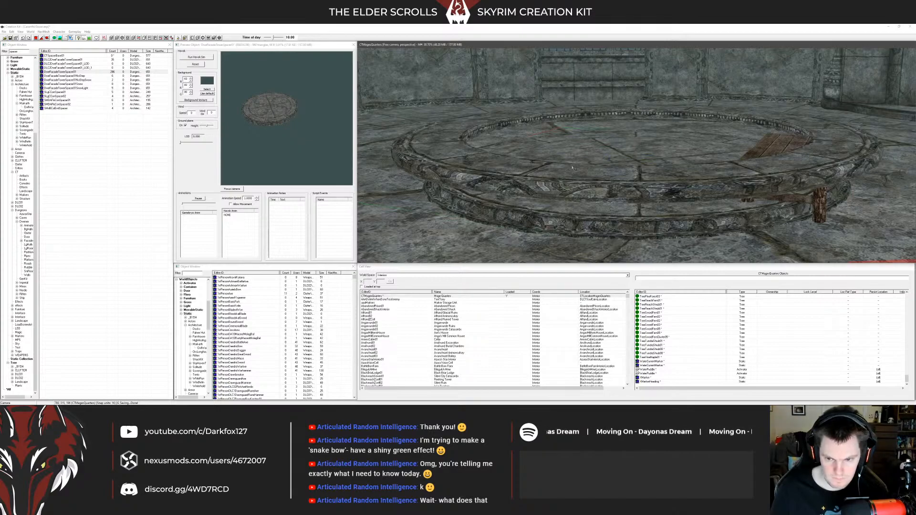
middle_click_drag(572, 168, 570, 169, "shift")
left_click(567, 218)
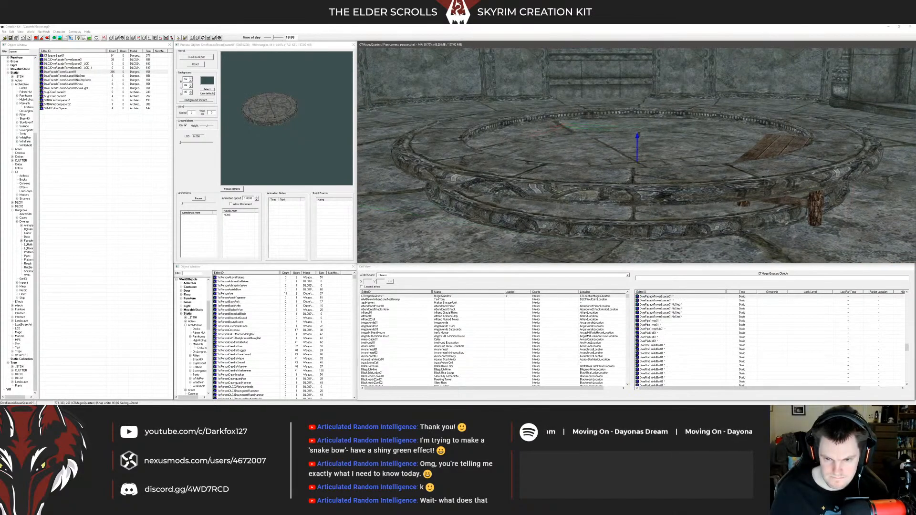
left_click_drag(638, 134, 639, 132)
middle_click_drag(580, 214, 543, 230, "shift")
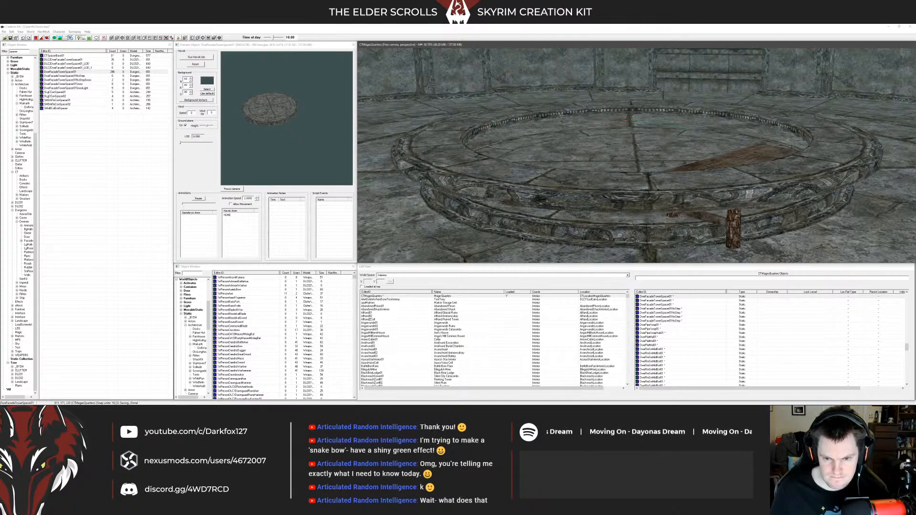
middle_click_drag(526, 237, 523, 234, "shift")
key("a")
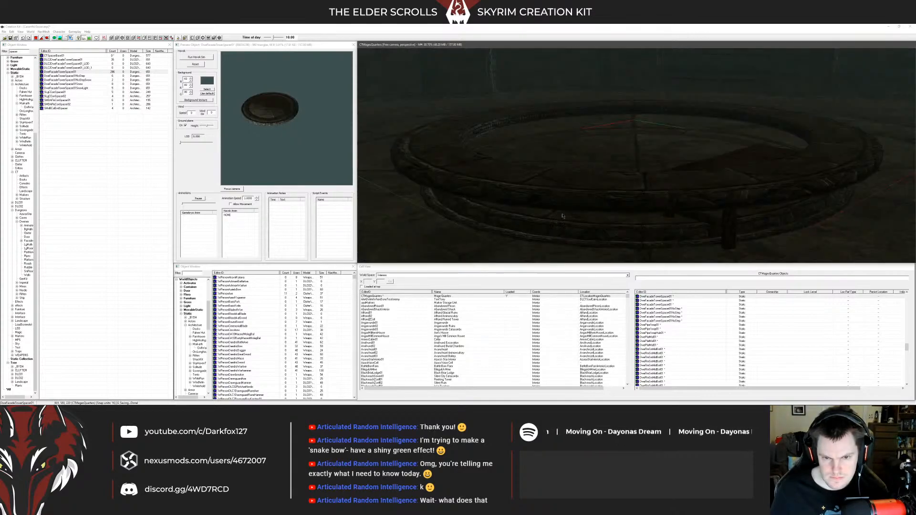
key("a")
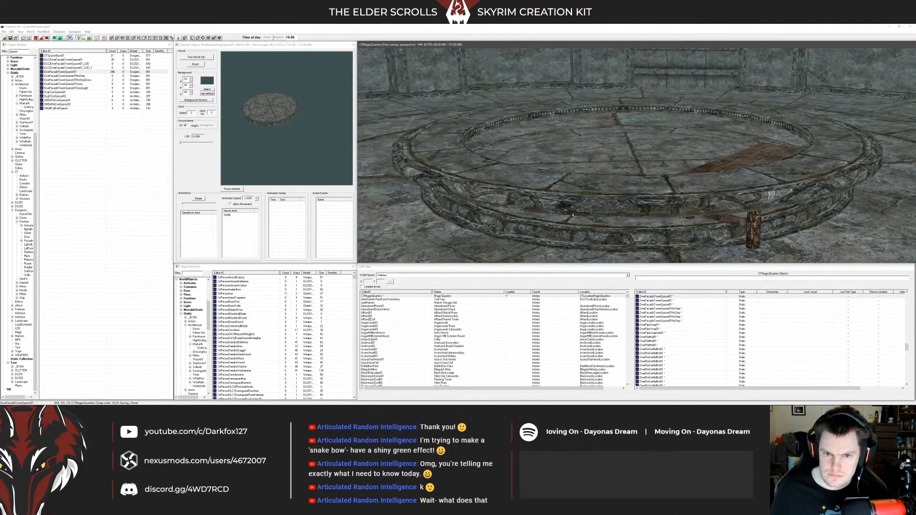
Step: Filter the objects by "ember" and preview the matching fire and ember effects
left_click(22, 51)
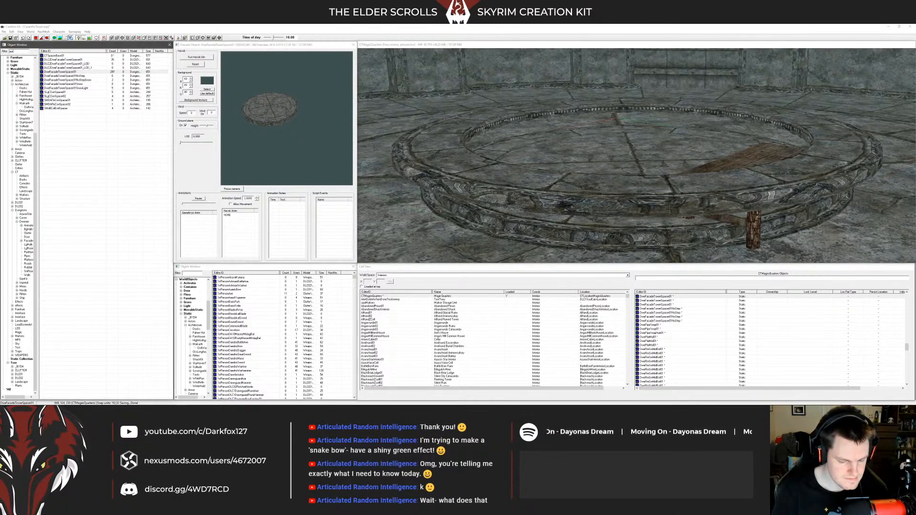
type("ember")
left_click(58, 63)
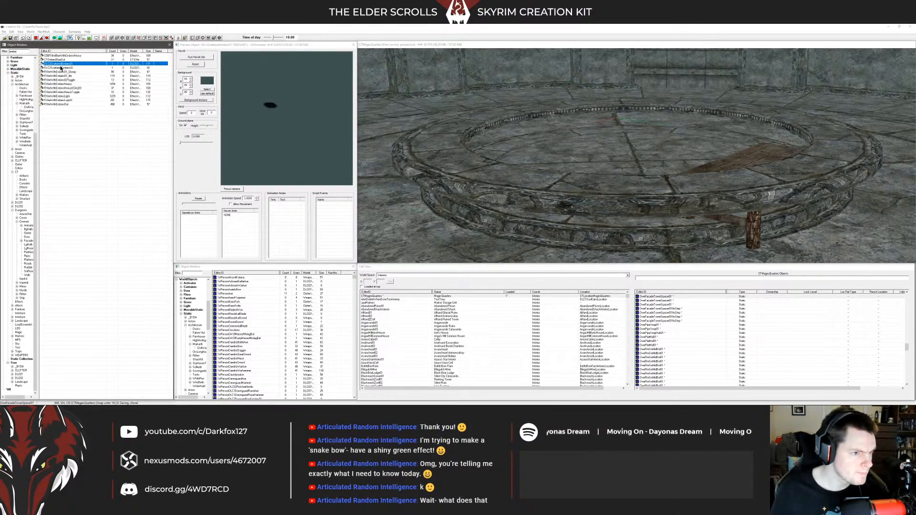
left_click(204, 114)
left_click(65, 71)
left_click(65, 80)
left_click(67, 87)
key("Down")
key("Down")
key("Down")
key("Up")
key("Up")
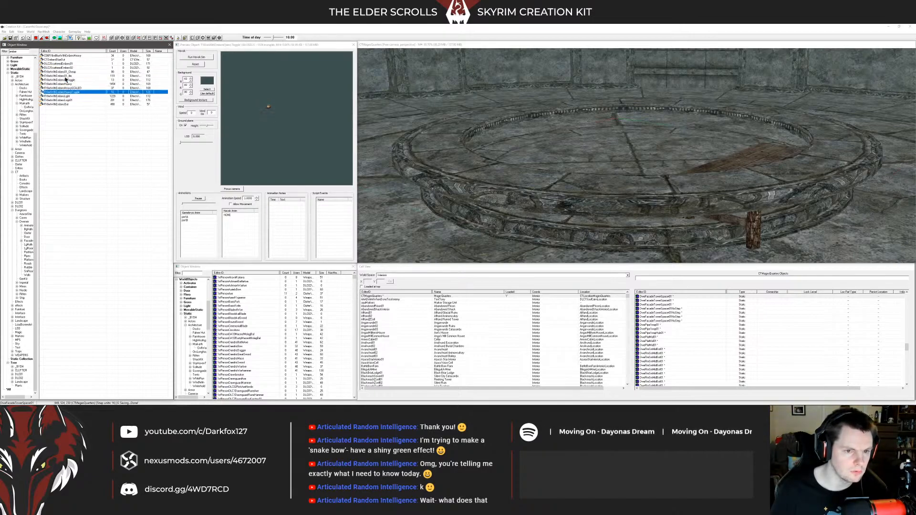
Step: Place FXfireWithEmbersLogs01 on the round stone platform and move it to the platform's centre
left_click_drag(579, 181, 581, 178)
double_click(583, 168)
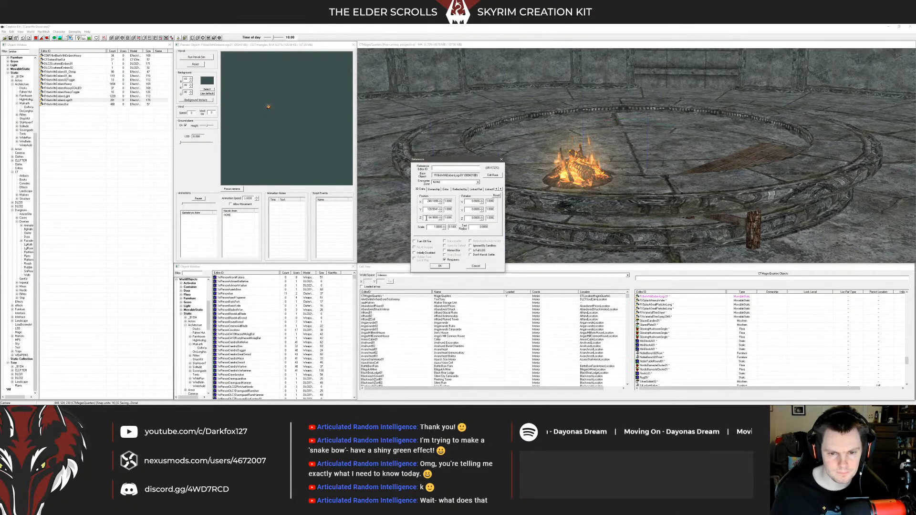
left_click(440, 266)
scroll(577, 179, "up", 5)
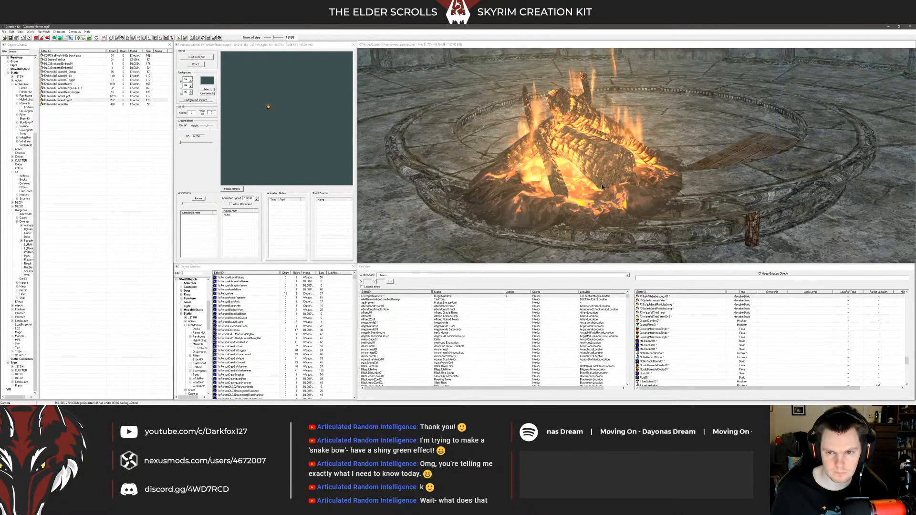
middle_click_drag(620, 158, 717, 189, "shift")
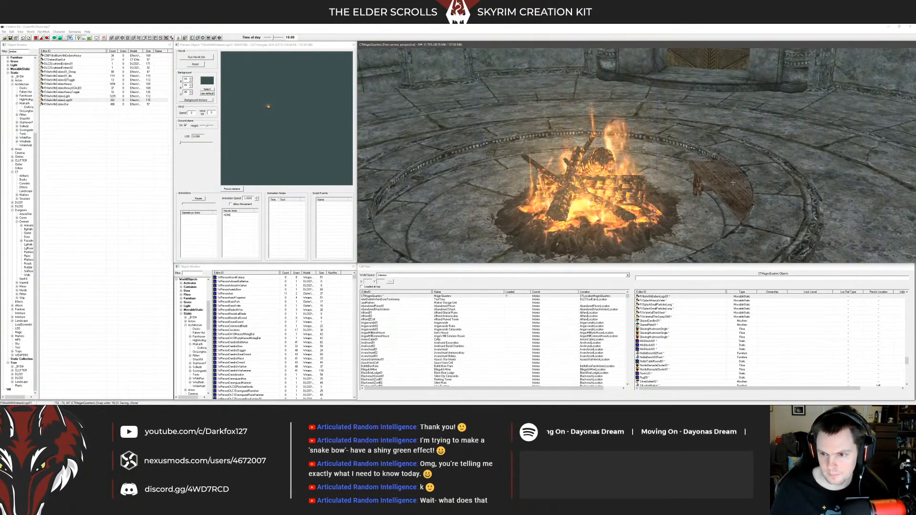
Step: Delete the wooden table beside the fire, keep the burning logs in the cell and select them
key("Delete")
left_click(717, 188)
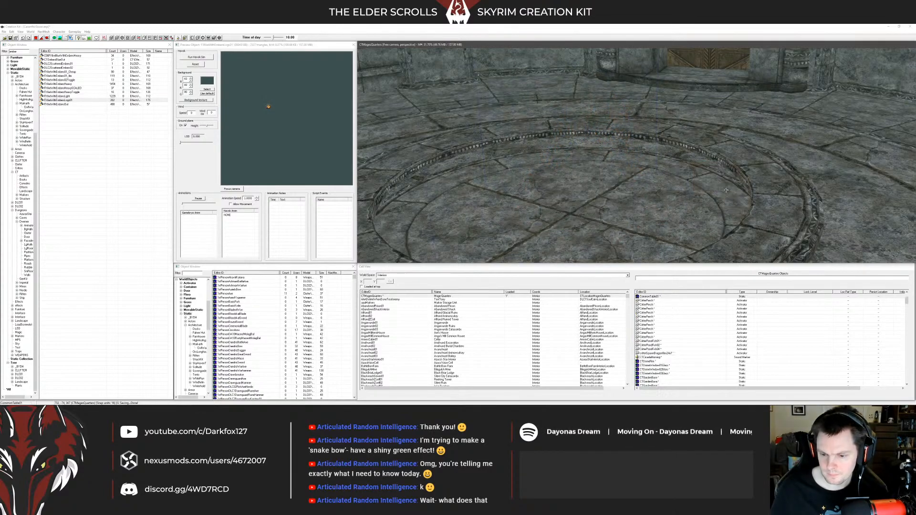
key("Delete")
key("ctrl+z")
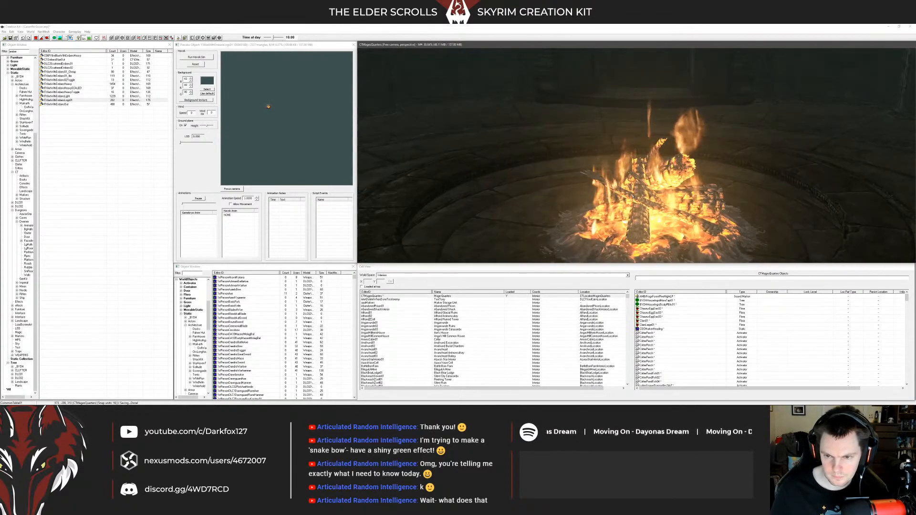
left_click(642, 194)
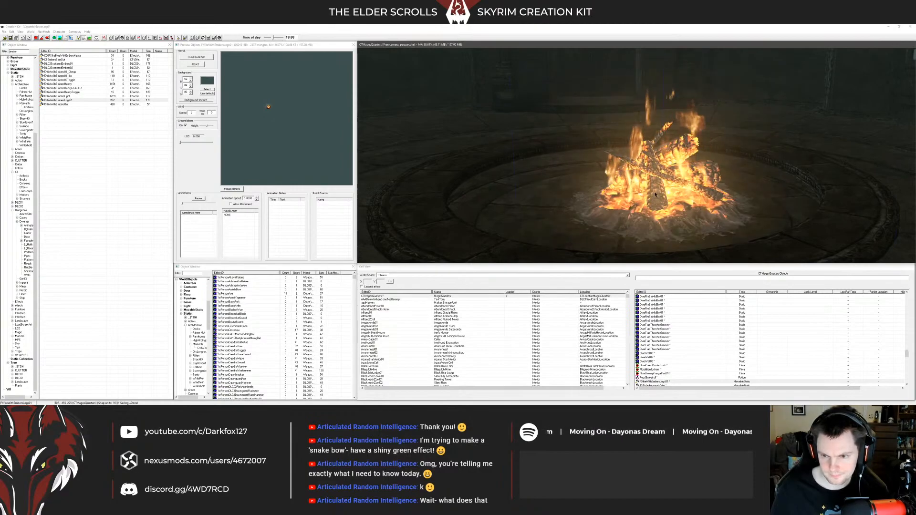
Step: Set the burning logs' Y position to 0 and adjust their height so they sit on the round platform
left_click_drag(642, 193, 623, 184)
double_click(623, 184)
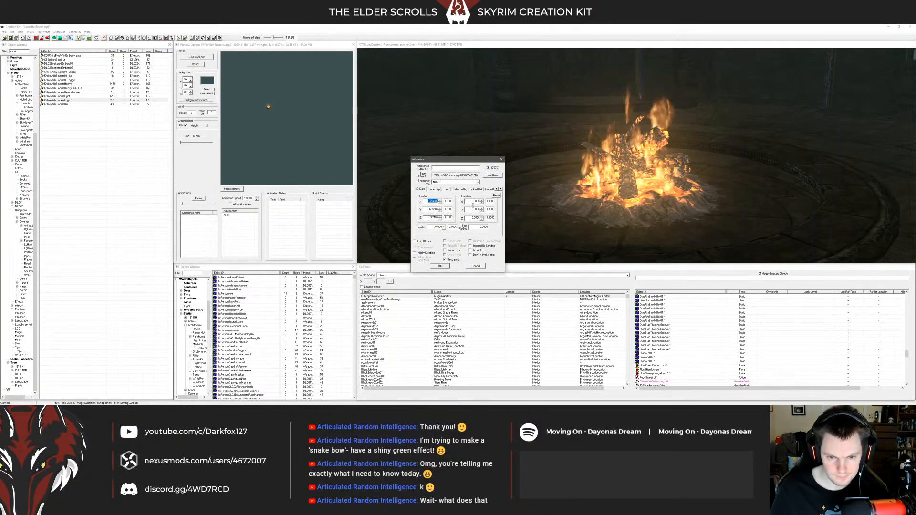
double_click(432, 209)
type("0")
left_click(439, 265)
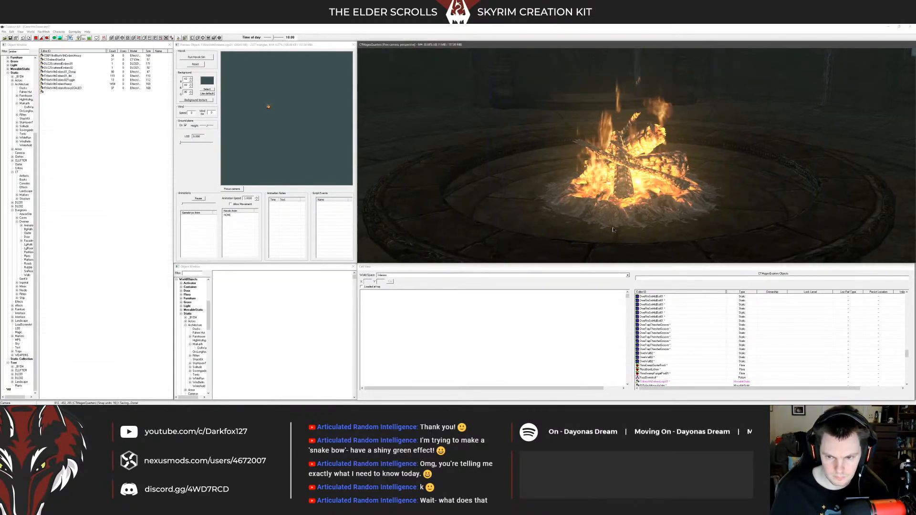
key("shift")
key("shift")
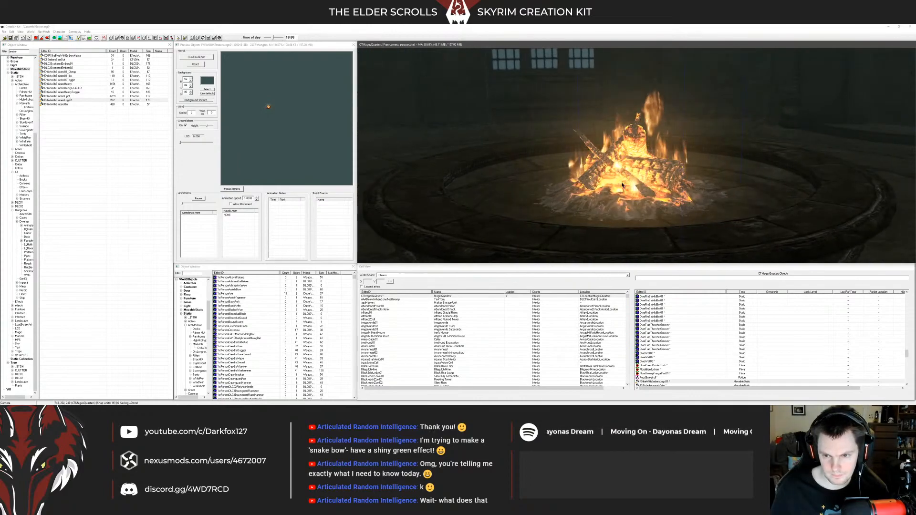
key("shift")
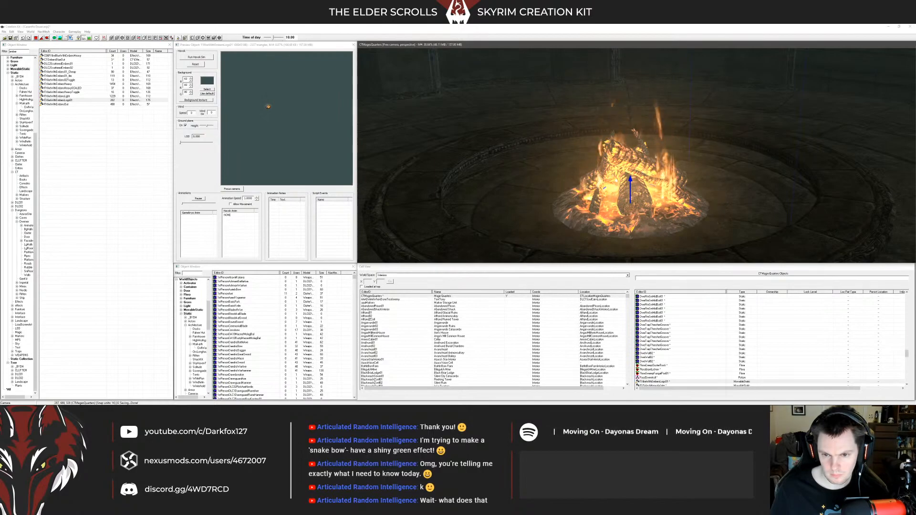
Step: Place FXfireWithEmbersOut on the round platform and move it right beside the burning logs
left_click(71, 87)
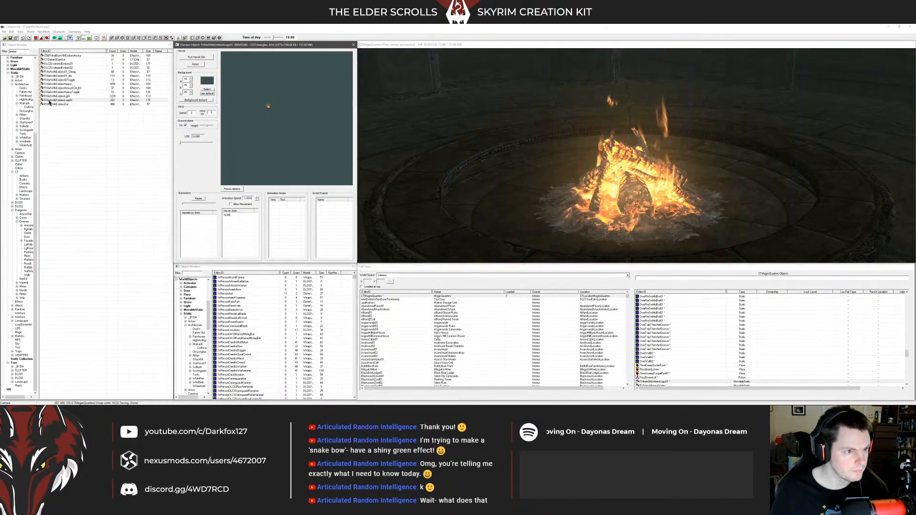
left_click_drag(57, 104, 641, 210)
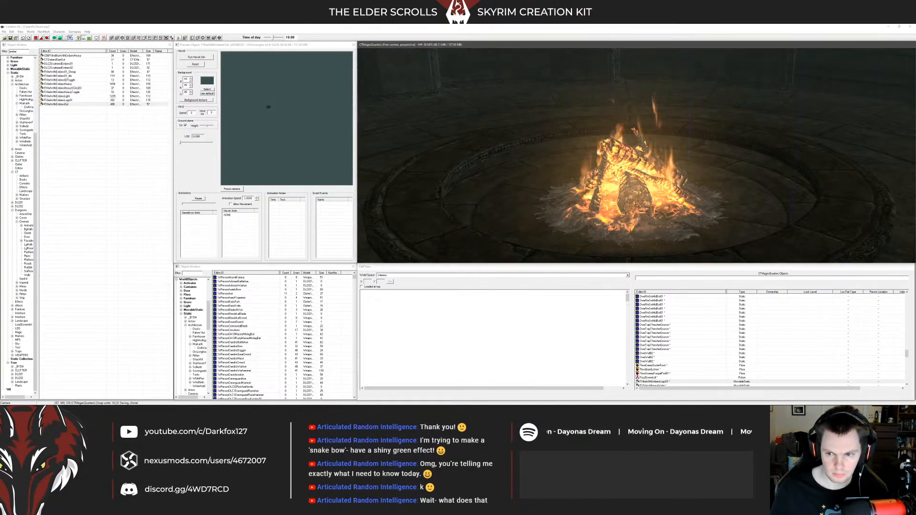
left_click_drag(558, 210, 531, 224)
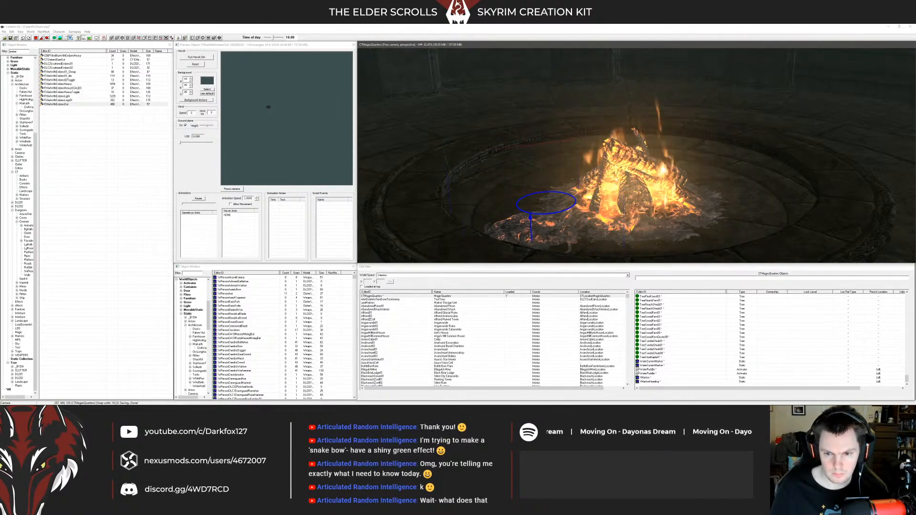
middle_click_drag(548, 236, 683, 233, "shift")
scroll(682, 233, "down", 2)
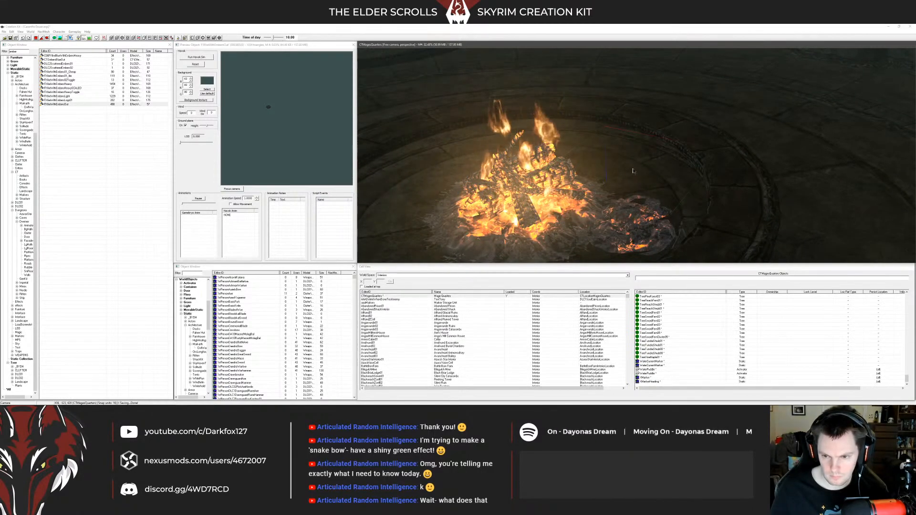
Step: Duplicate the ember pile around one side of the fire, temporarily hiding the burning logs to see the ground
left_click(563, 191)
key("1")
key("1")
left_click(640, 232)
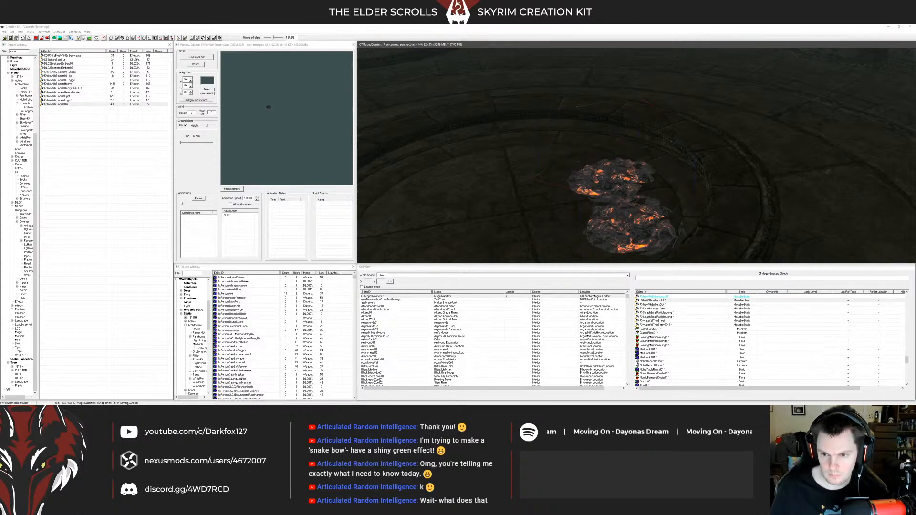
key("1")
key("F5")
middle_click_drag(616, 200, 523, 209, "shift")
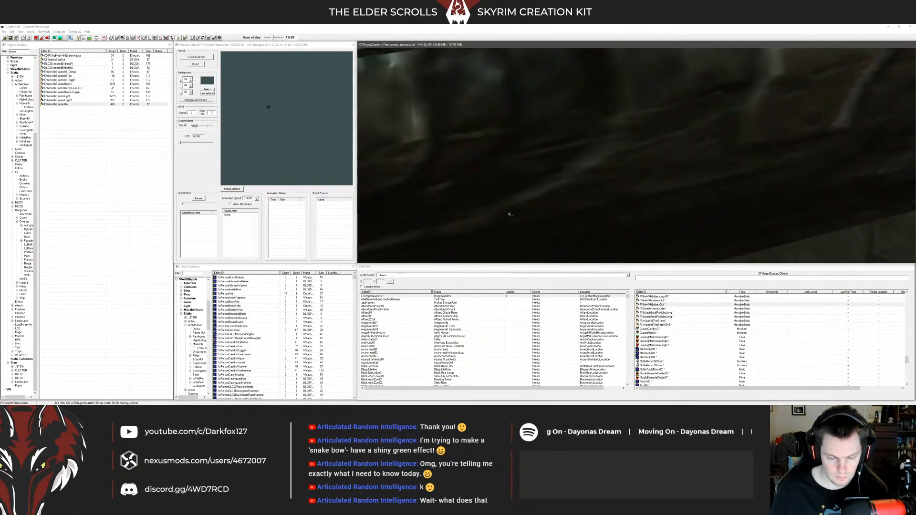
scroll(527, 210, "up", 3)
scroll(527, 209, "down", 3)
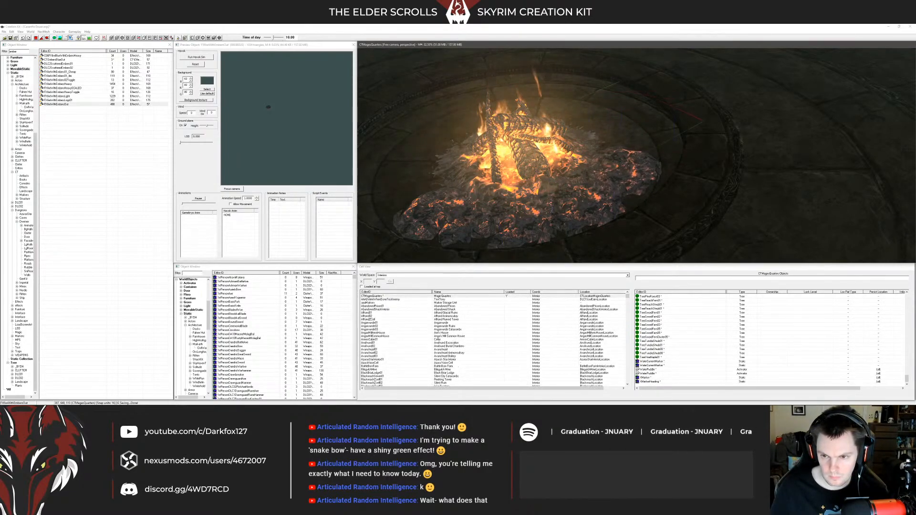
middle_click_drag(649, 172, 593, 208, "shift")
scroll(573, 205, "up", 2)
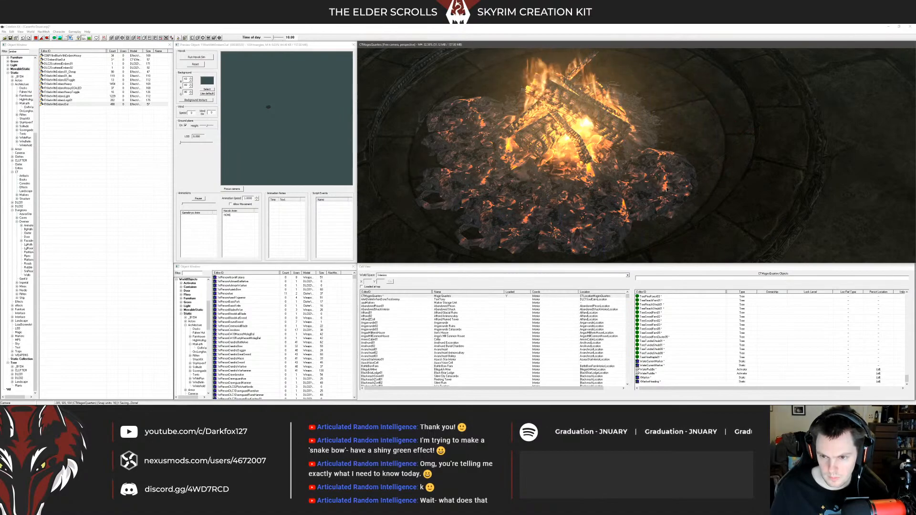
Step: Take the burning logs out of view and duplicate another ember pile onto the open end of the arc
left_click(659, 190)
key("Delete")
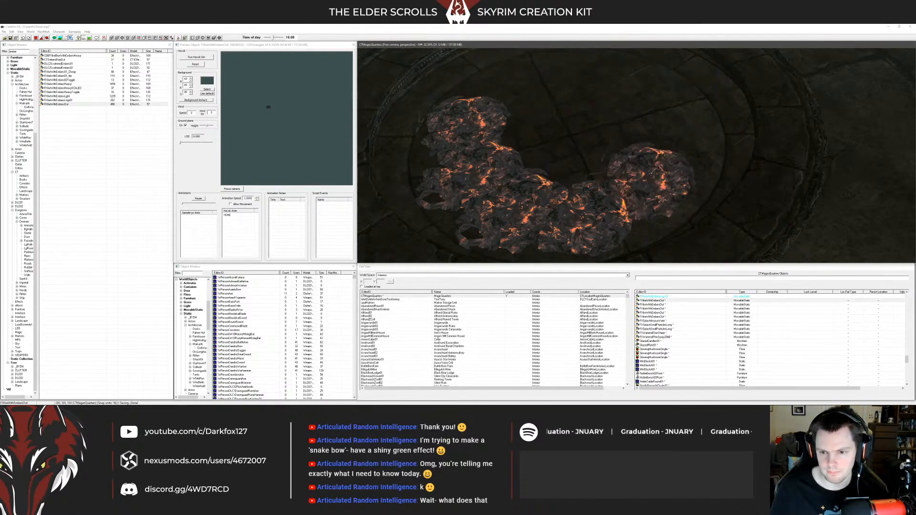
key("ctrl+z")
scroll(621, 177, "down", 5)
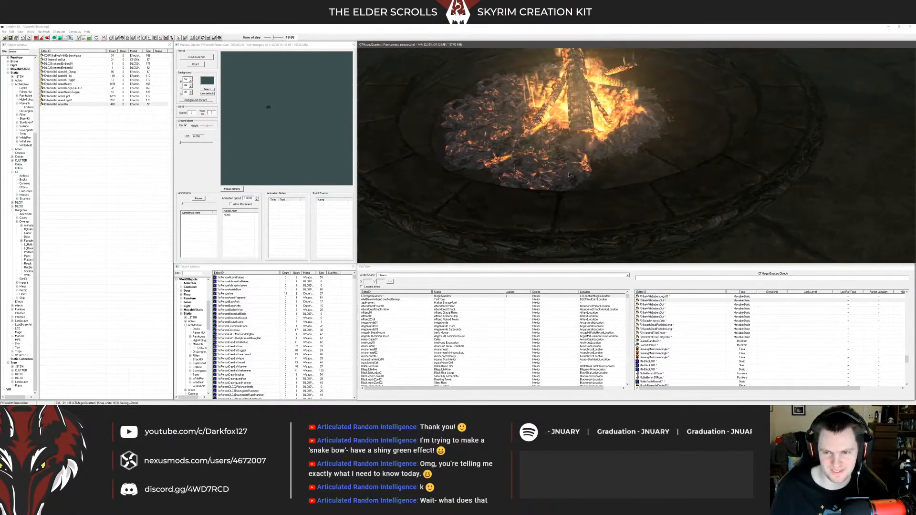
middle_click_drag(556, 162, 545, 176, "shift")
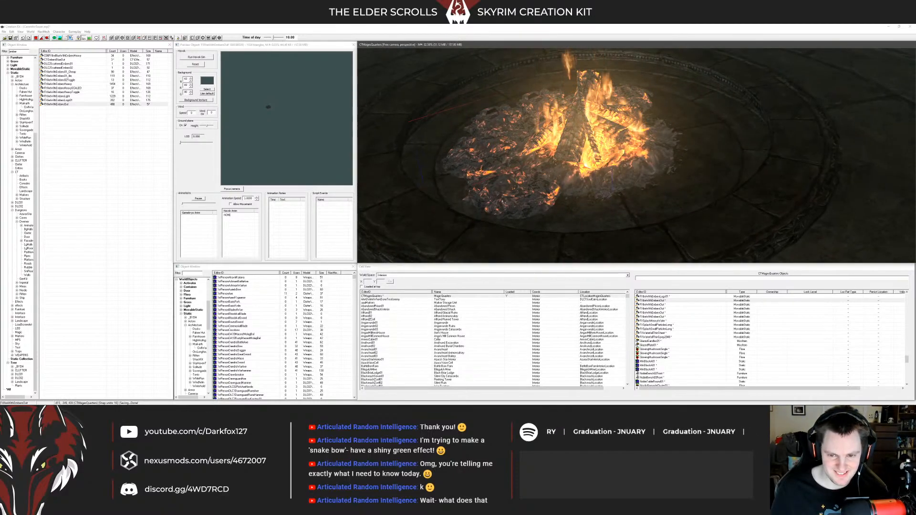
key("Delete")
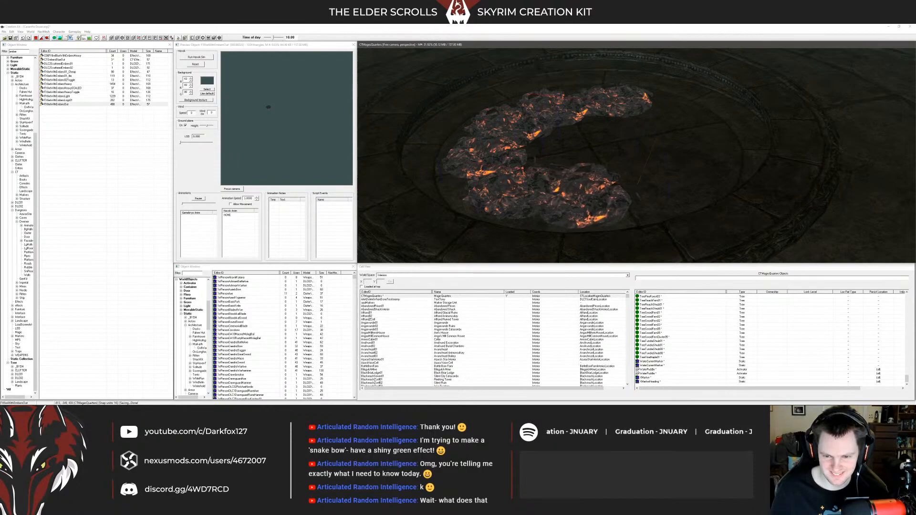
middle_click_drag(541, 219, 522, 220)
key("ctrl+d")
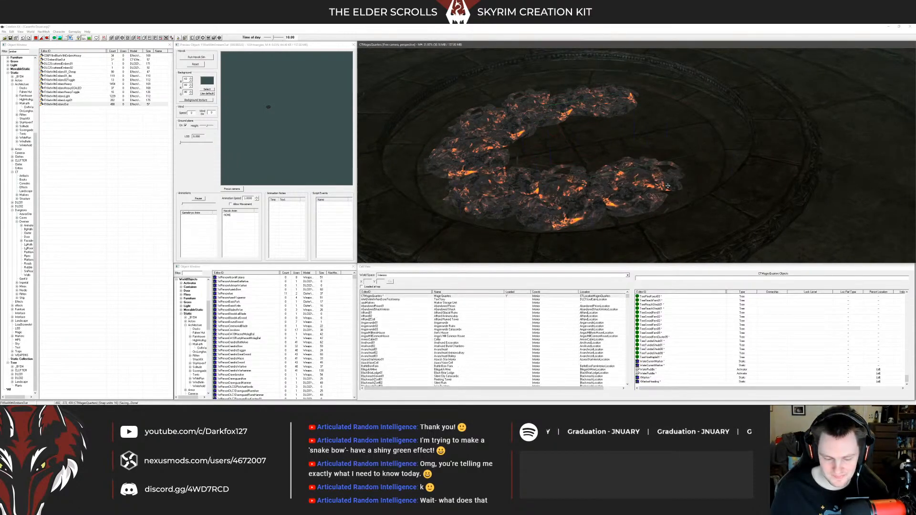
Step: Position further ember pile copies along the remaining gap to close the ring of embers
left_click_drag(668, 186, 701, 159)
middle_click_drag(693, 169, 556, 192, "shift")
key("ctrl+d")
left_click_drag(582, 208, 636, 170)
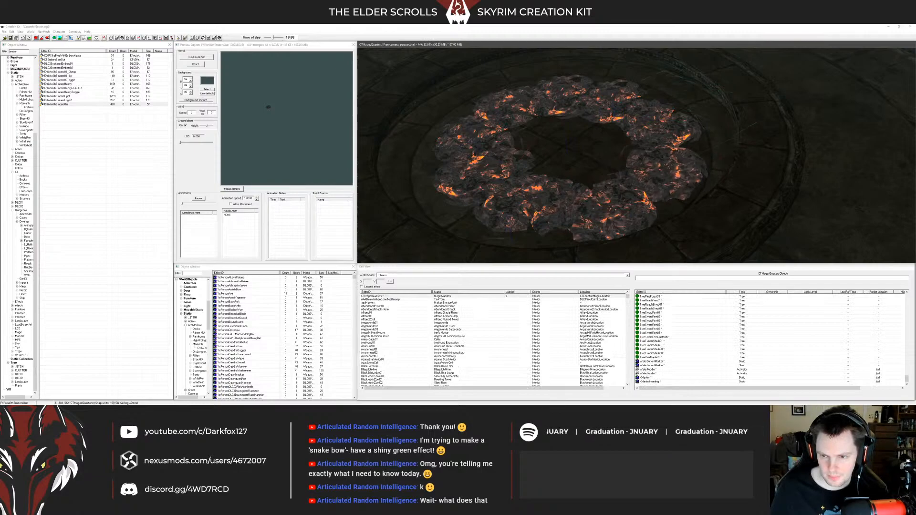
Step: Fill the middle of the ember ring with more ember copies and bring the burning logs back into view
left_click(549, 209)
middle_click_drag(549, 208, 582, 182, "shift")
left_click_drag(582, 181, 620, 162)
key("ctrl+d")
left_click_drag(621, 210, 551, 215)
key("F5")
middle_click_drag(550, 214, 620, 184, "shift")
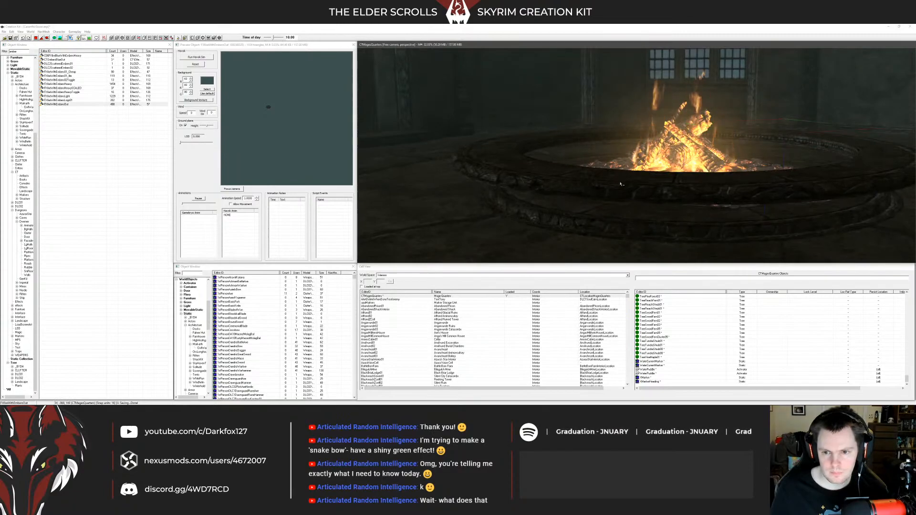
Step: Browse the column and end post objects and place a Dwemer wall end post beside the fire pit
left_click(13, 52)
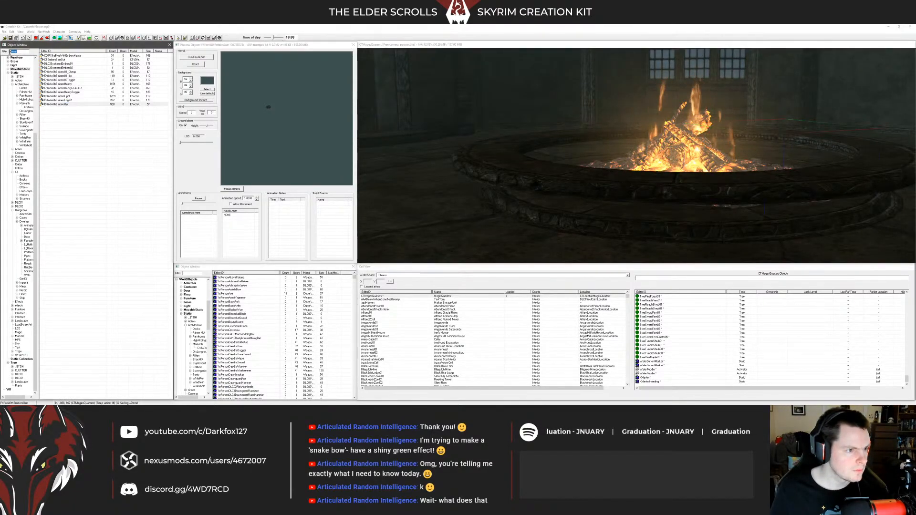
left_click(14, 73)
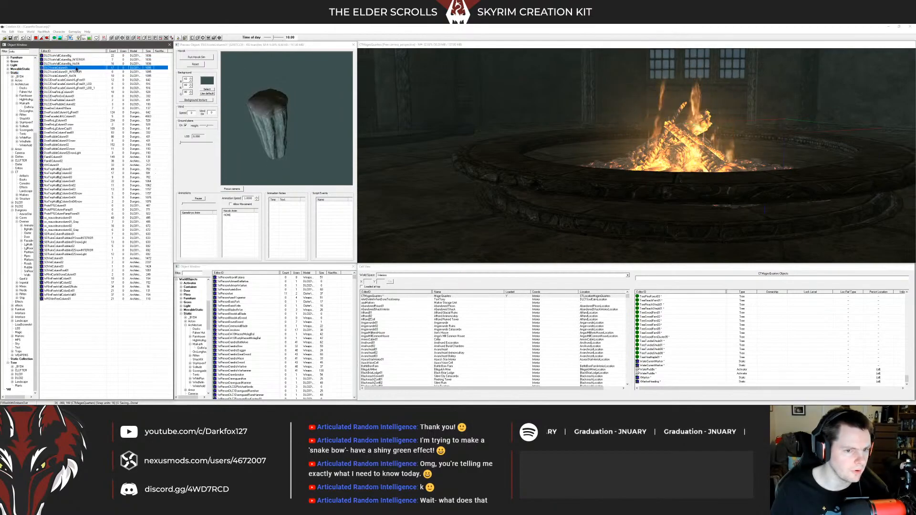
key("Down")
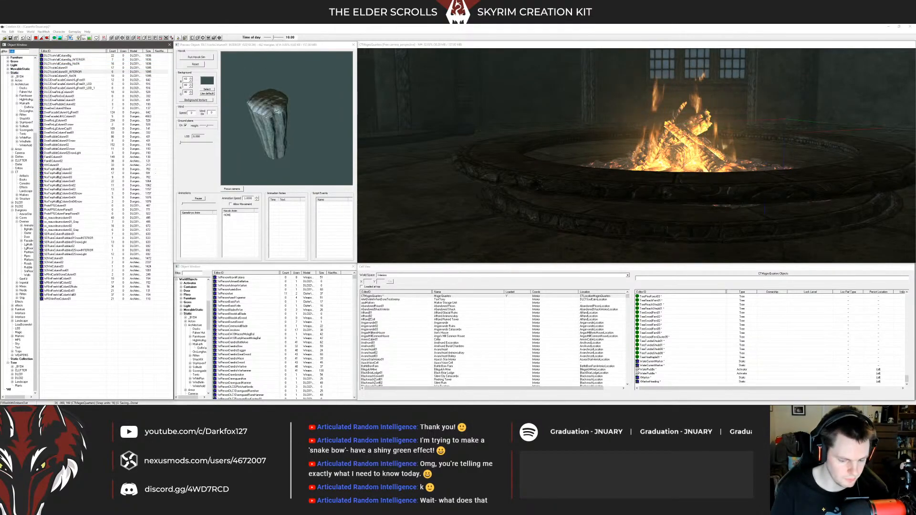
left_click(73, 60)
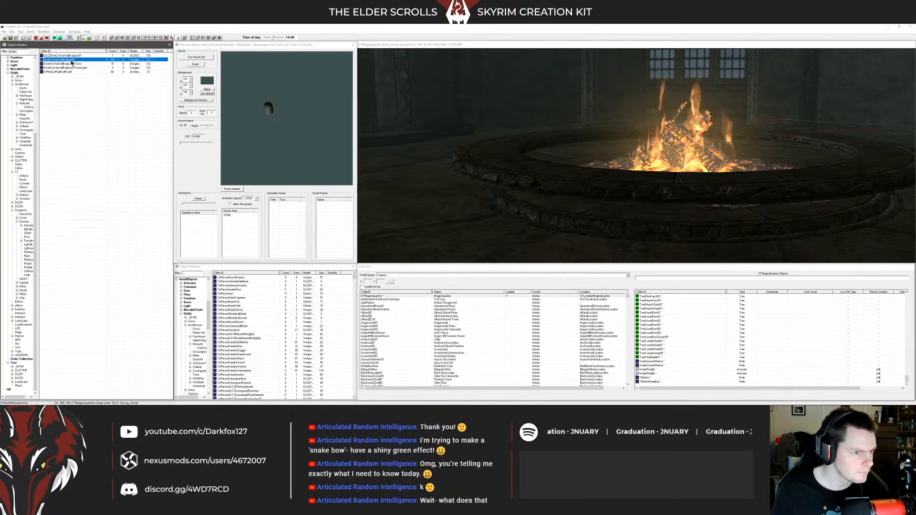
left_click_drag(326, 145, 541, 196)
middle_click_drag(544, 200, 374, 147, "shift")
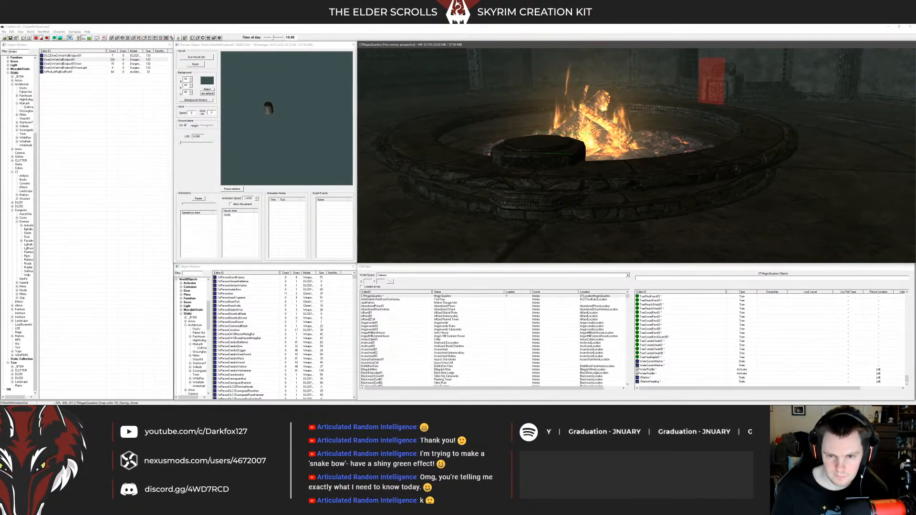
Step: Edit the end post's reference data, fit it into the fire pit's rim and duplicate it around the rim
double_click(455, 196)
left_click(439, 266)
middle_click_drag(496, 239, 545, 213, "shift")
middle_click_drag(588, 189, 620, 98, "shift")
key("ctrl+d")
left_click_drag(730, 109, 499, 196)
middle_click_drag(499, 196, 623, 154, "shift")
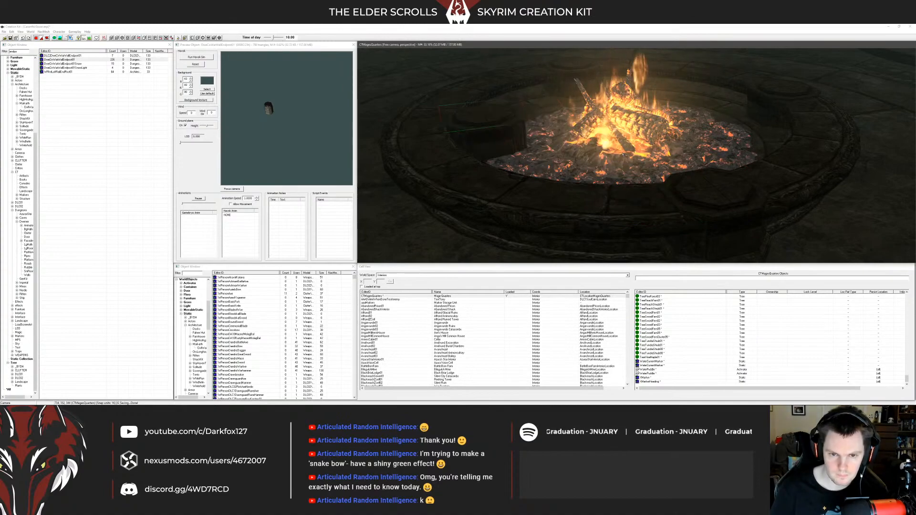
Step: Select an end post and examine how it fits the fire pit's rim and outer wall
middle_click_drag(568, 229, 585, 206, "shift")
left_click(568, 188)
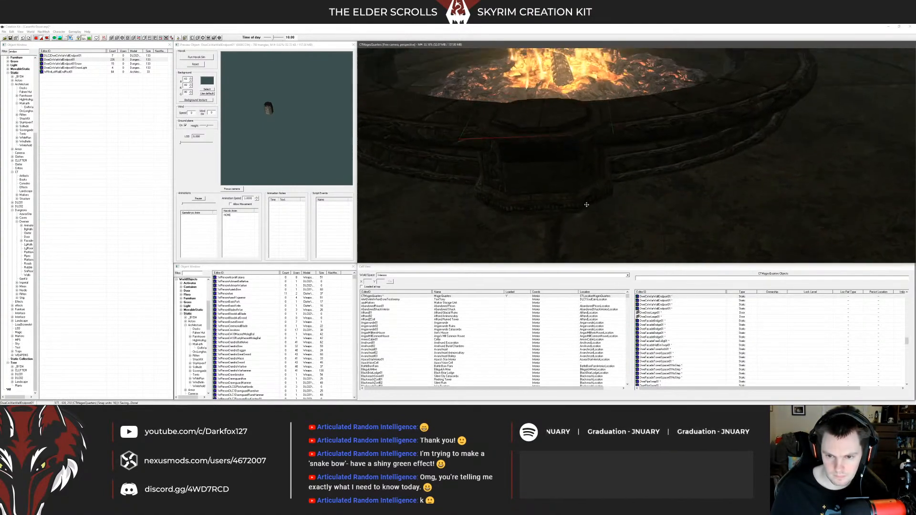
scroll(584, 186, "down", 5)
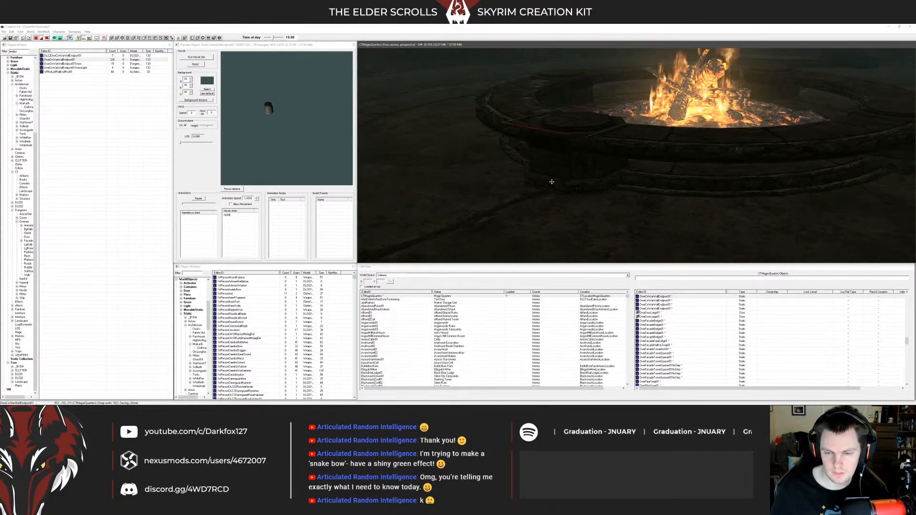
middle_click_drag(581, 176, 605, 173, "shift")
key("a")
key("a")
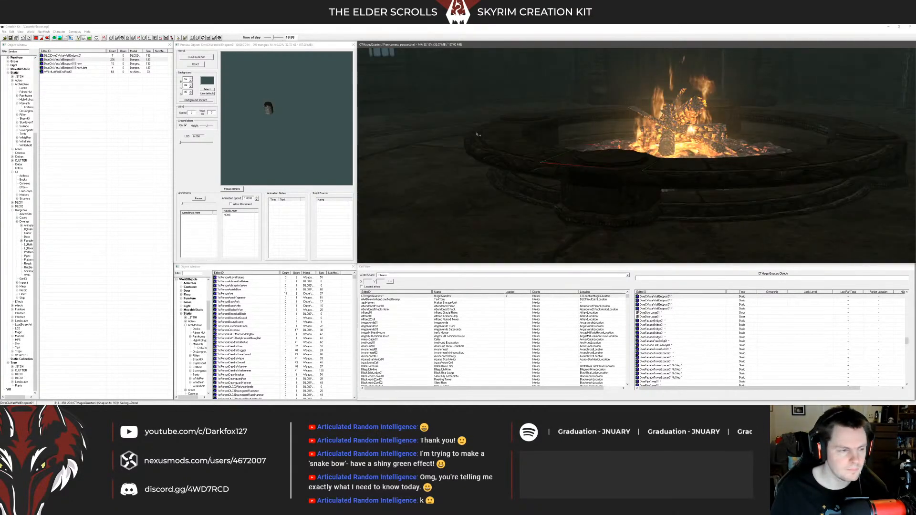
Step: Filter the objects by "fire", preview the Markarth fire lights and place the shadow-casting one over the fire pit
double_click(18, 51)
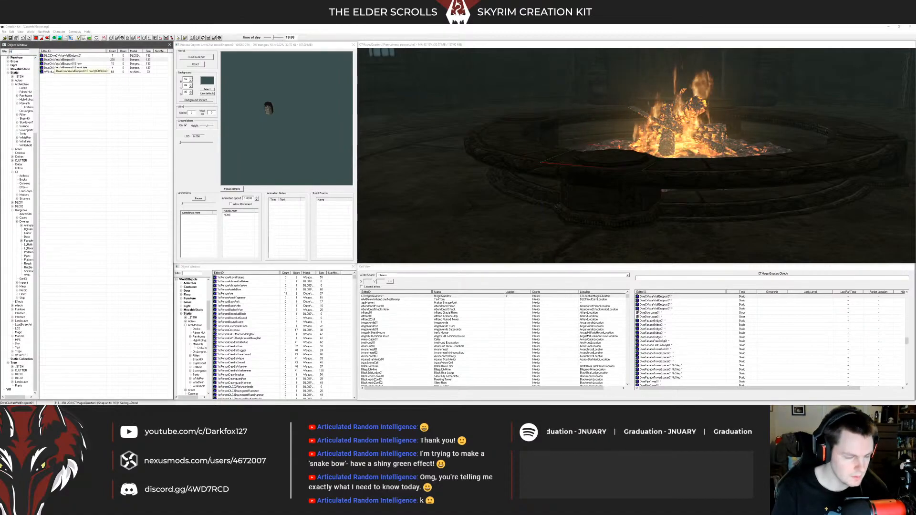
type("fire")
left_click(57, 120)
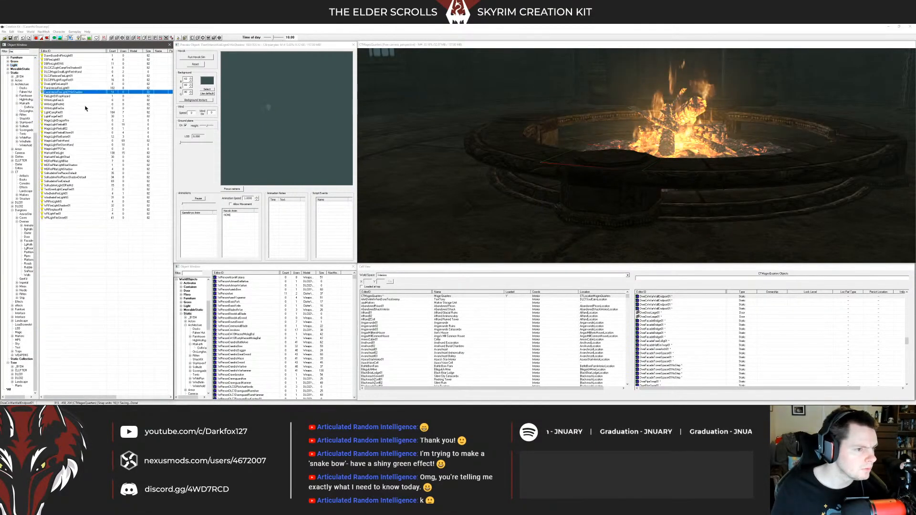
left_click(64, 153)
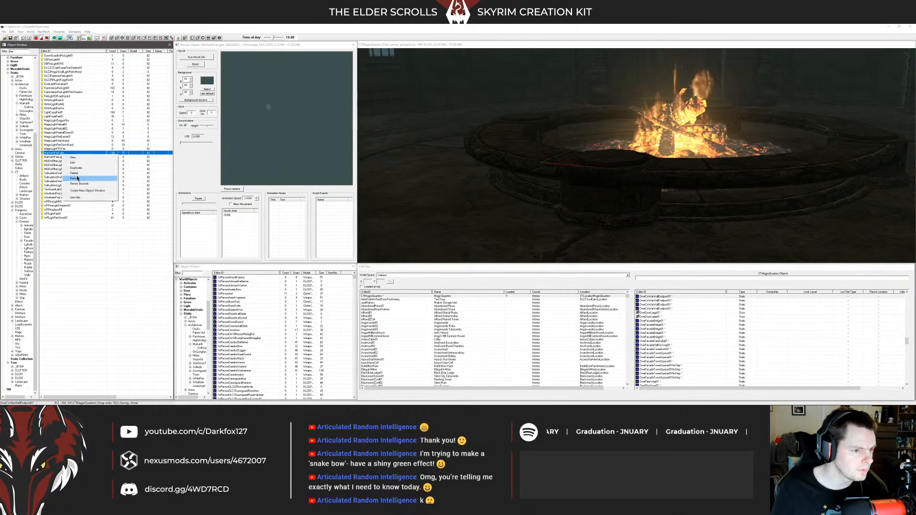
left_click(57, 156)
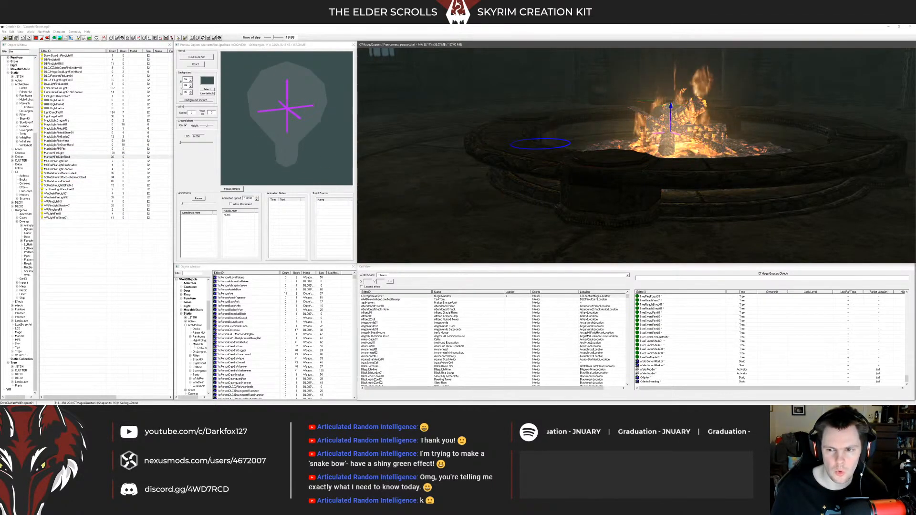
Step: Hide the burning logs and edit the fire light's reference position to centre it over the embers
left_click(675, 95)
key("1")
key("1")
double_click(673, 98)
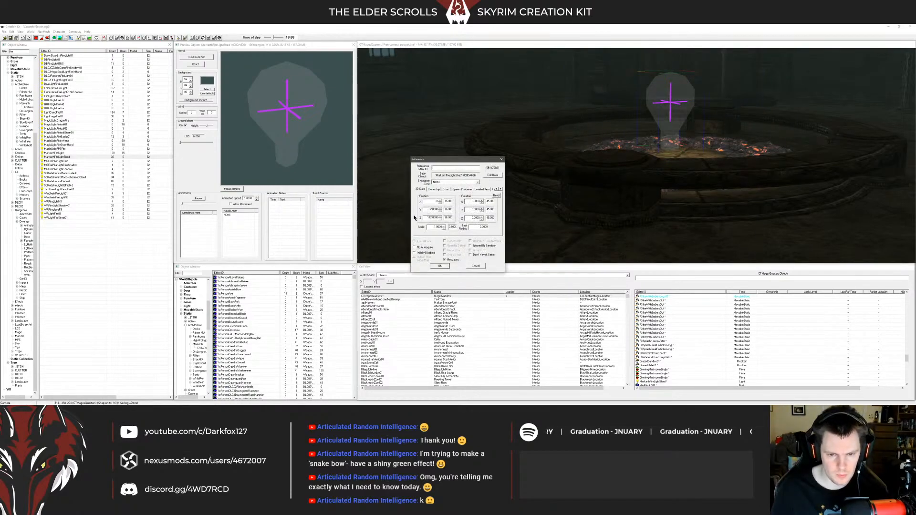
left_click(439, 266)
scroll(667, 147, "up", 3)
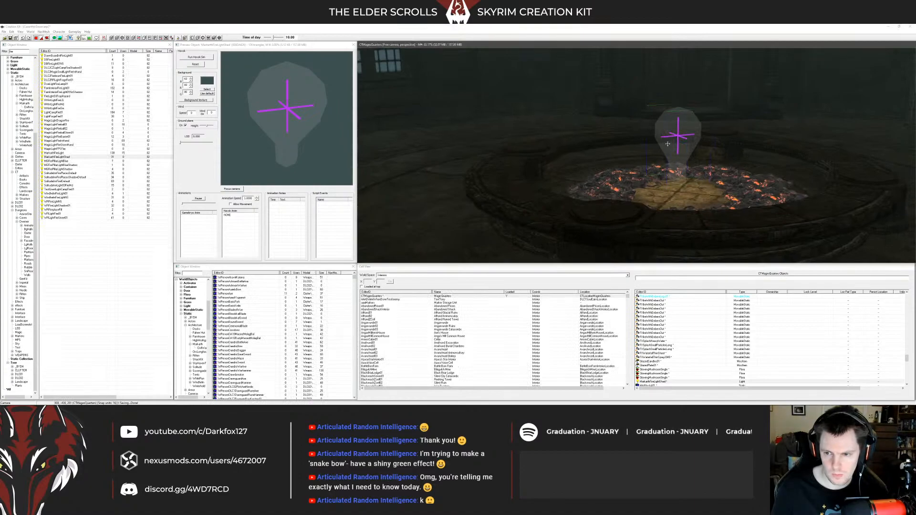
Step: Check the fire light's effect on the stone pit under the cell's own lighting, keeping the burning logs hidden
key("d")
key("alt+1")
middle_click_drag(667, 148, 653, 114, "shift")
left_click(654, 113)
key("1")
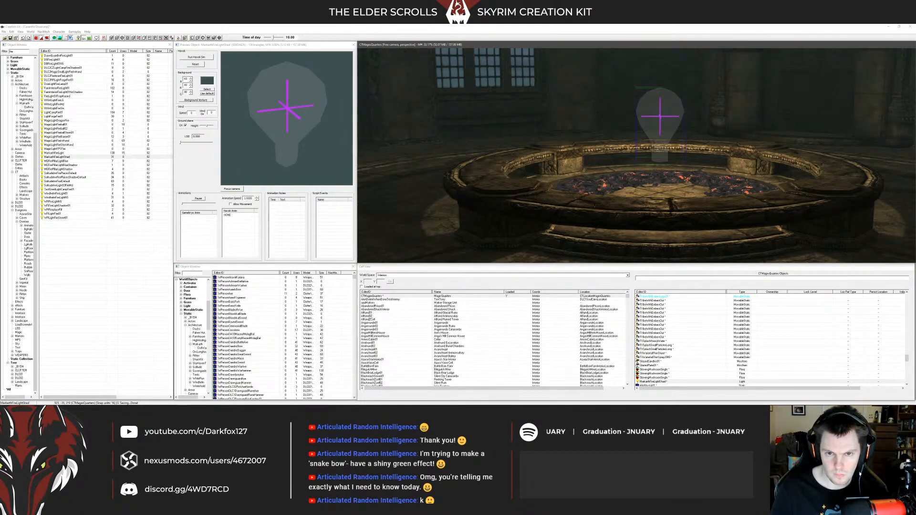
Step: Edit the fade value in the fire light's light data and check its effect on the stone pit
middle_click_drag(627, 118, 574, 166)
scroll(627, 144, "down", 3)
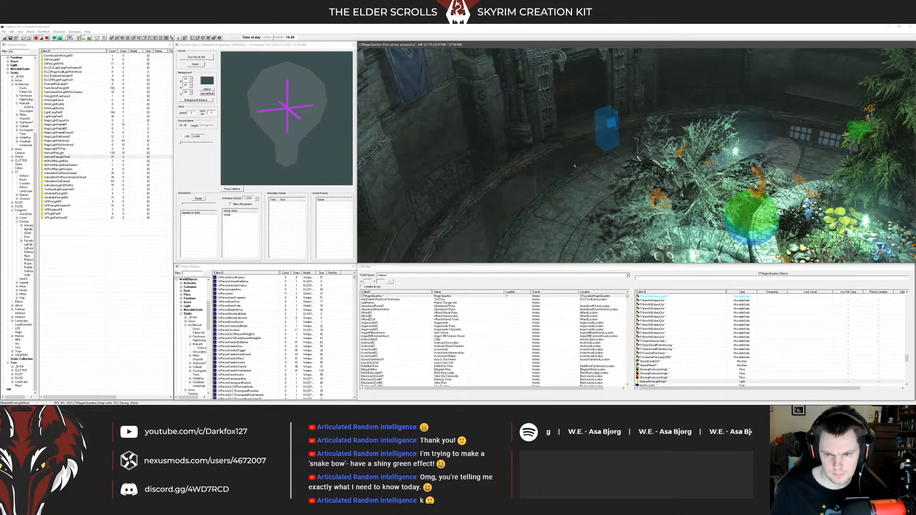
middle_click_drag(587, 173, 645, 140)
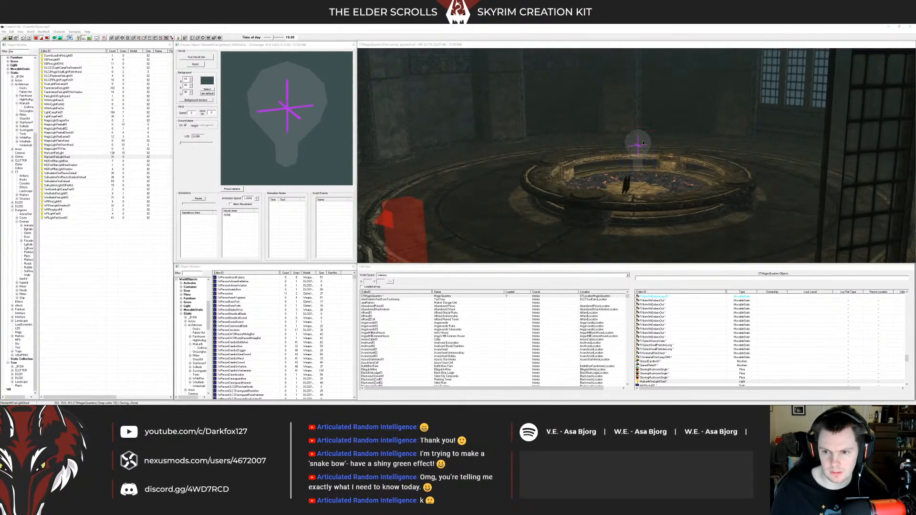
double_click(645, 140)
left_click(492, 190)
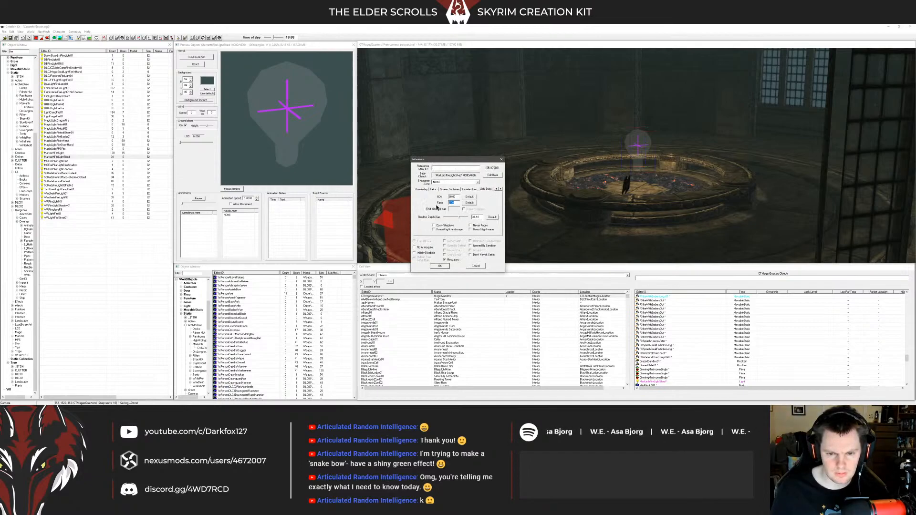
left_click(438, 266)
scroll(487, 220, "down", 3)
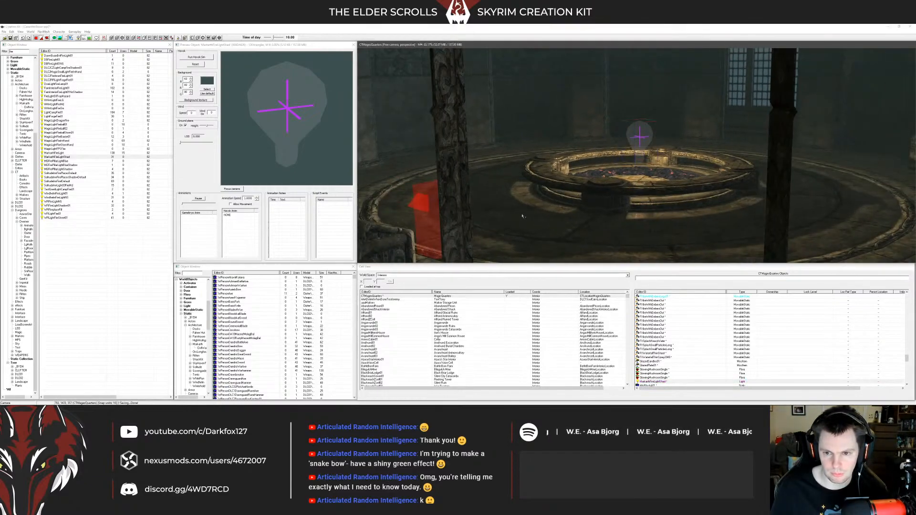
scroll(487, 221, "up", 4)
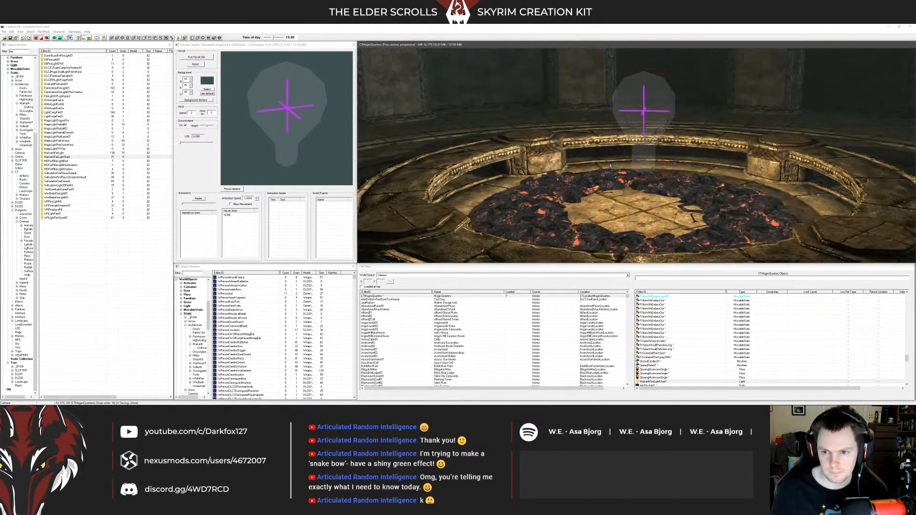
Step: Adjust the fire light's remaining light data, enabling Never Fades and reviewing the shadow depth bias
double_click(640, 128)
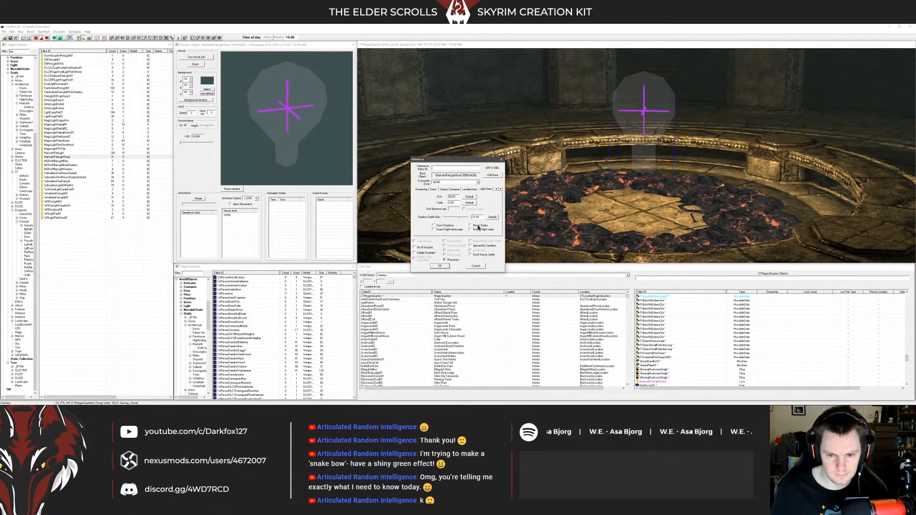
left_click(446, 267)
double_click(642, 119)
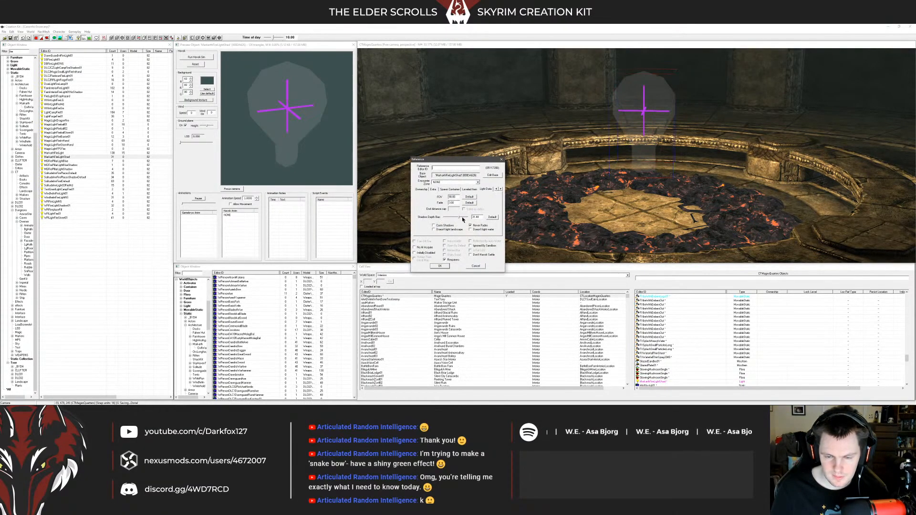
left_click(439, 266)
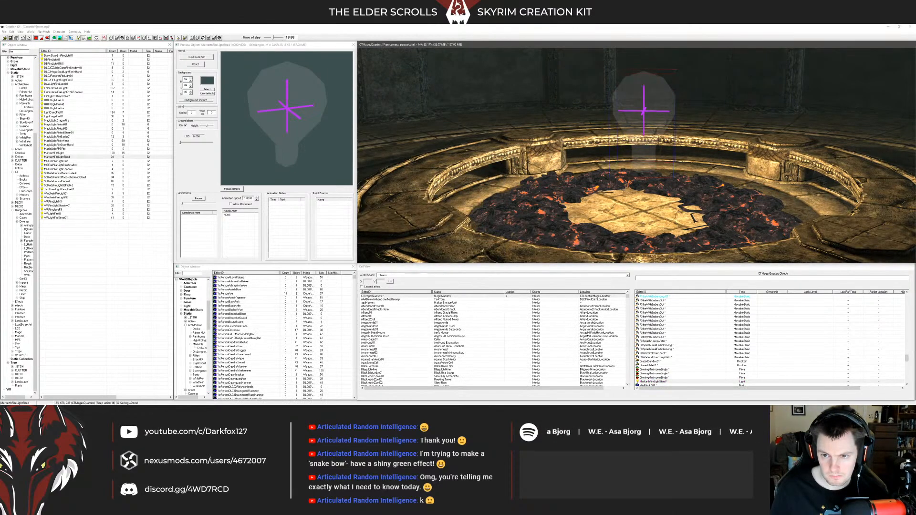
Step: Refresh the cell, hide the editor markers and burning logs, and adjust the stone ring around the embers
mouse_move(629, 139)
middle_mouse_down("shift")
mouse_move(505, 138)
mouse_move(654, 143)
mouse_move(673, 149)
mouse_move(667, 153)
middle_mouse_up("shift")
key("F5")
key("m")
left_click(608, 184)
key("1")
left_click(517, 162)
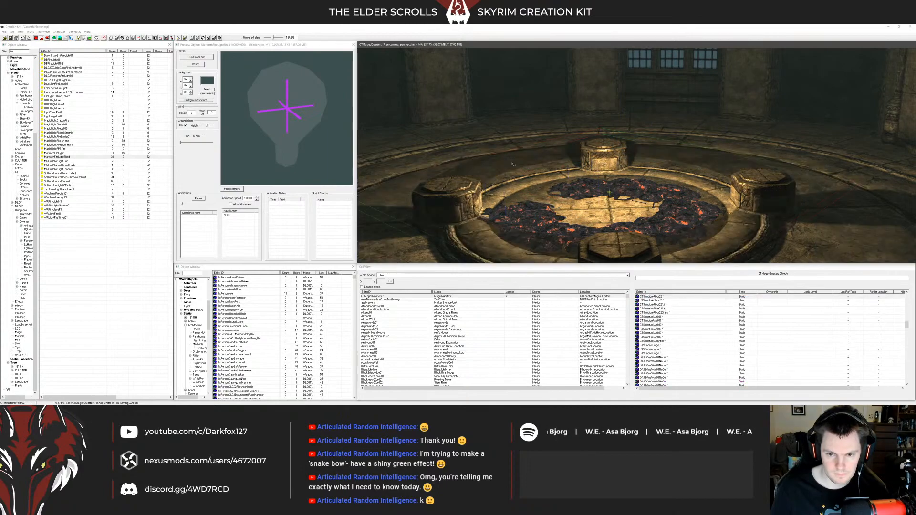
left_click_drag(517, 163, 518, 178)
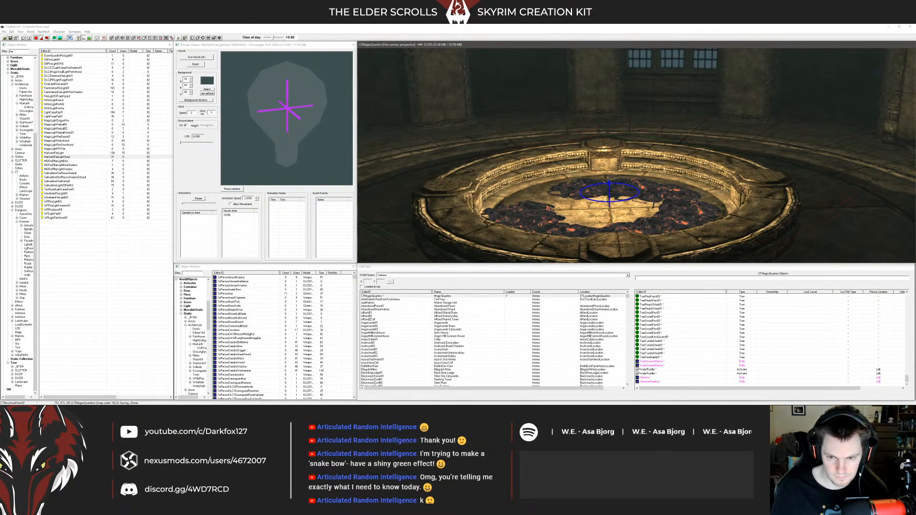
Step: Examine the fire pit's rim from several angles, refresh the cell and check the firelight cast on the floor
mouse_move(523, 168)
middle_mouse_down("shift")
mouse_move(526, 159)
mouse_move(548, 170)
mouse_move(572, 161)
mouse_move(598, 183)
mouse_move(511, 171)
middle_mouse_up("shift")
middle_click_drag(540, 126, 535, 174, "shift")
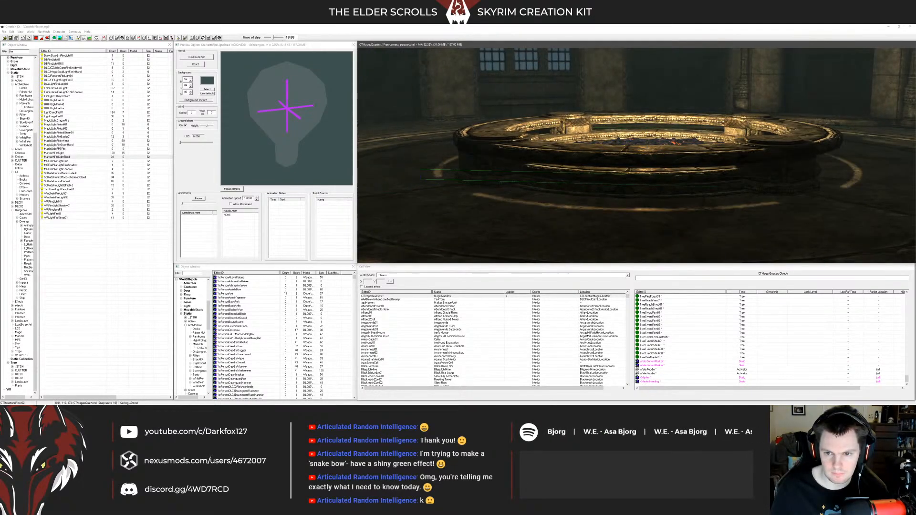
middle_click_drag(535, 174, 504, 204, "shift")
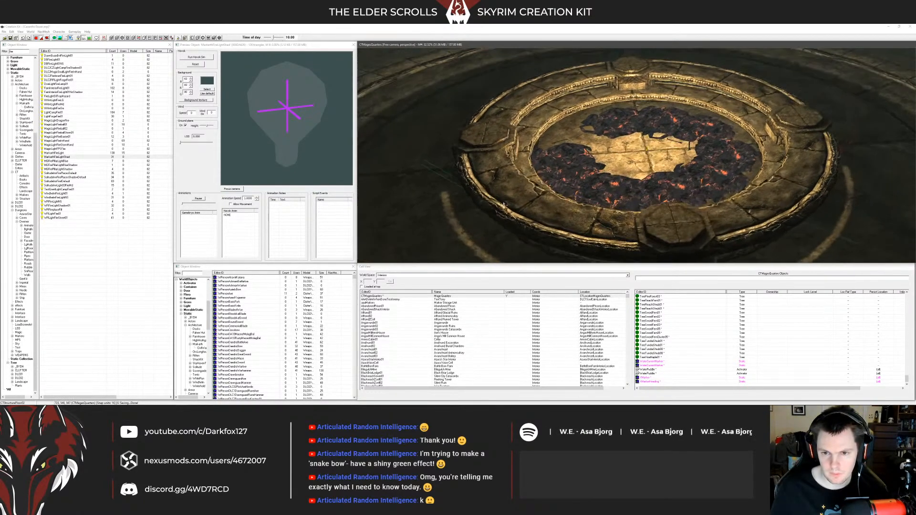
key("F5")
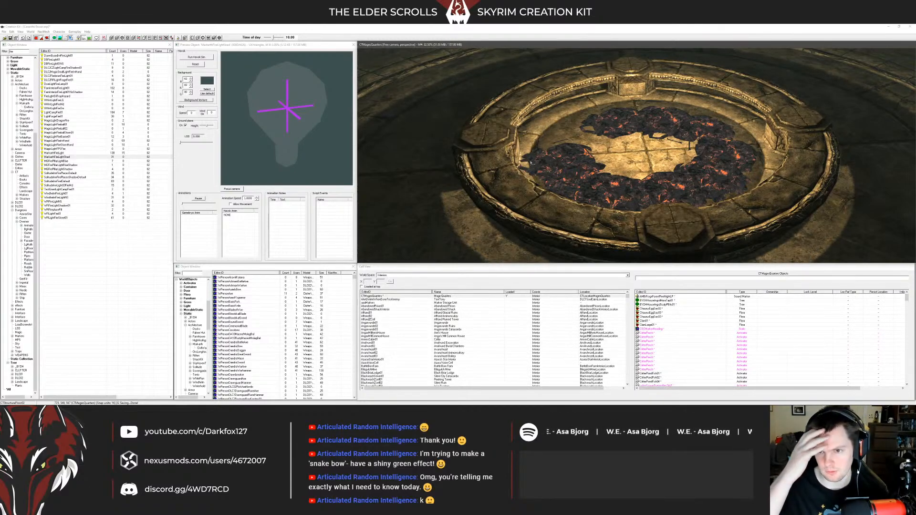
mouse_move(564, 149)
middle_mouse_down("shift")
mouse_move(560, 172)
mouse_move(563, 143)
middle_mouse_up("shift")
middle_click_drag(708, 142, 510, 124, "shift")
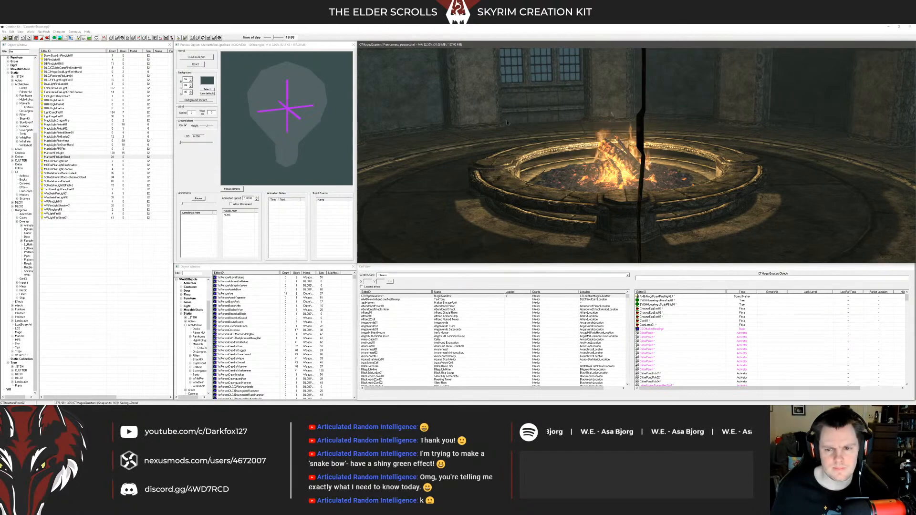
Step: Filter the static objects by "well" and preview the matching pieces, including the garden well
left_click(180, 101)
left_click(18, 51)
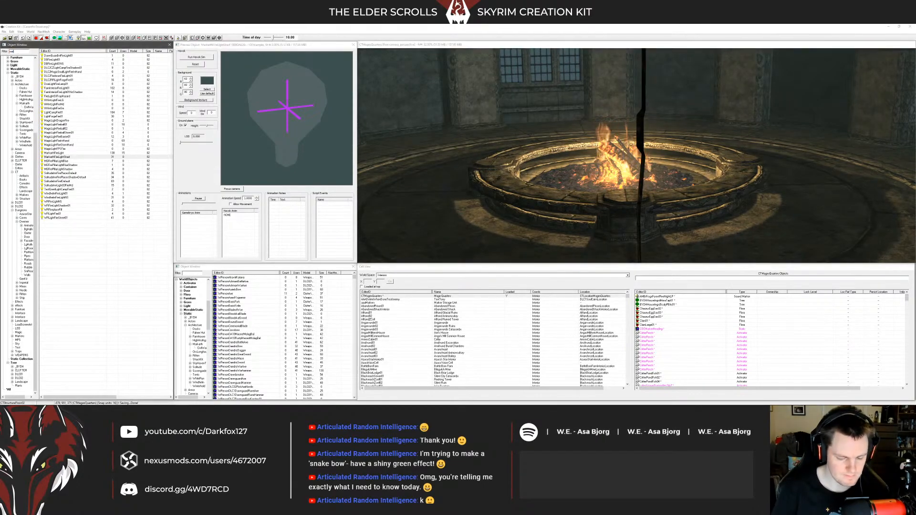
left_click(14, 73)
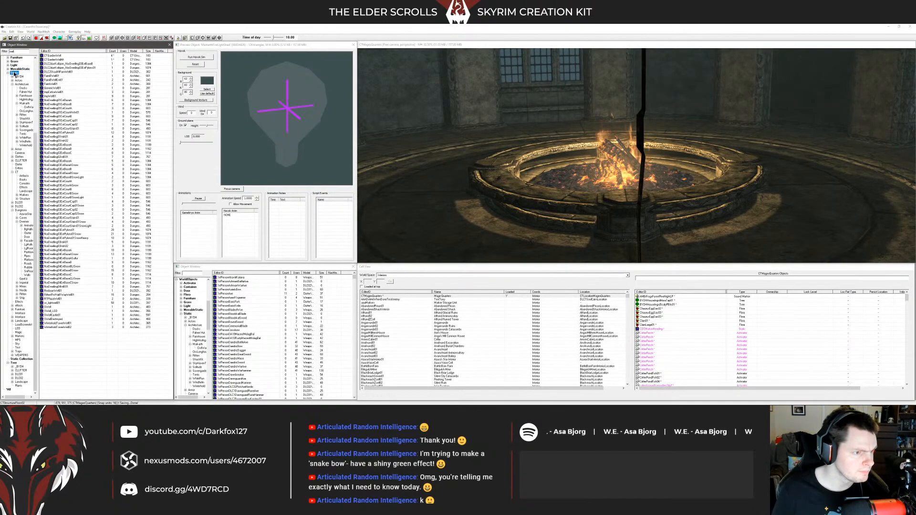
left_click(60, 71)
left_click(61, 92)
left_click(60, 84)
left_click(56, 60)
left_click(56, 56)
middle_click_drag(265, 77, 286, 108)
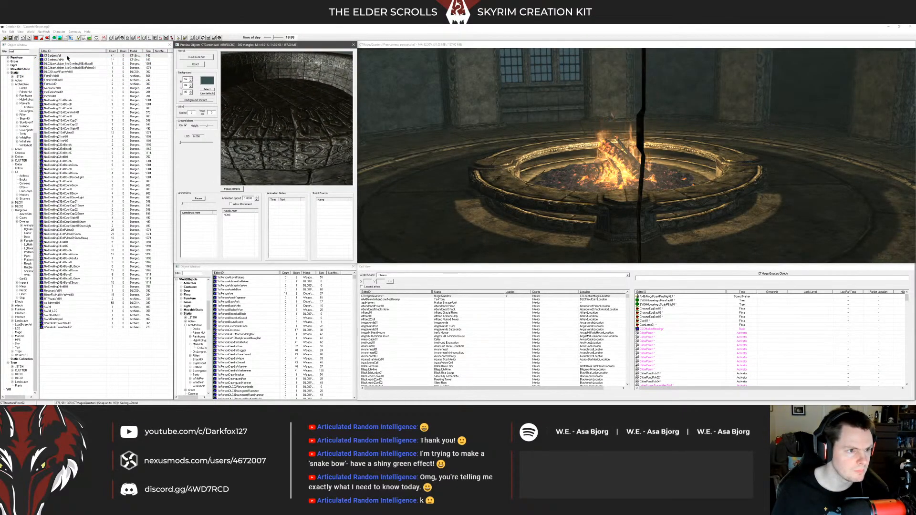
Step: Place the open garden well ring in the fire pit, centre it through its reference data and drop it around the logs
left_click(58, 59)
left_click_drag(55, 62, 578, 168)
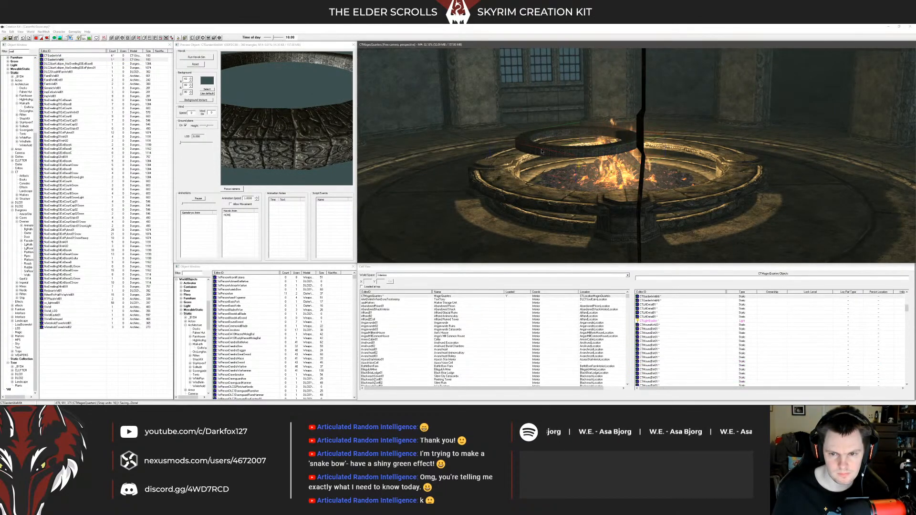
double_click(541, 152)
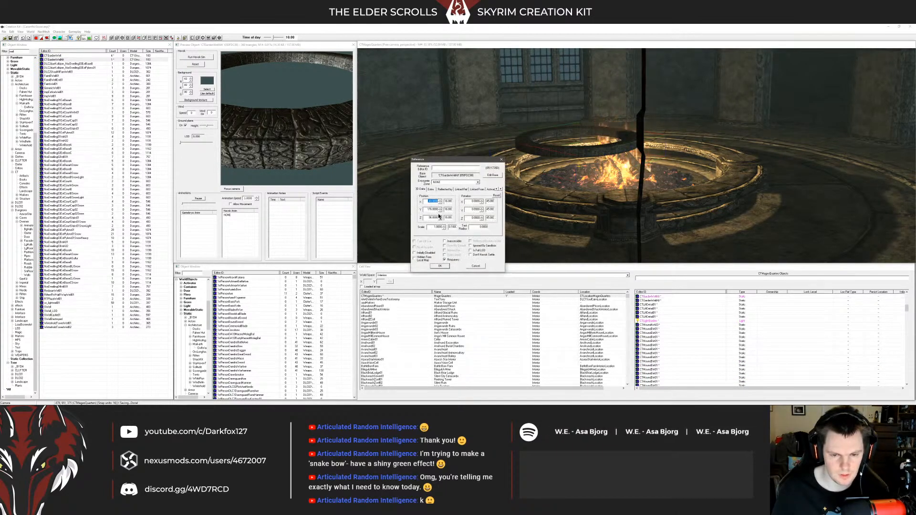
left_click(439, 266)
key("f")
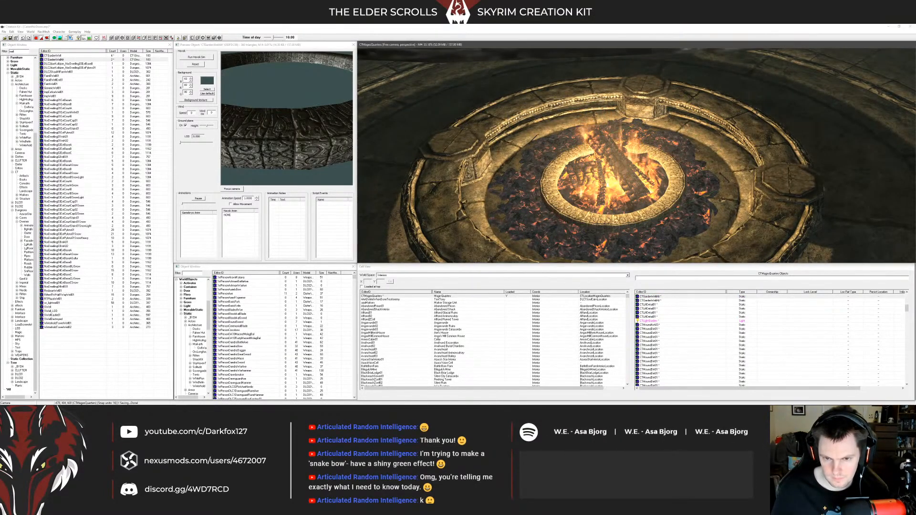
Step: Fit the garden well ring around the ember bed inside the pit's stone rim
key("1")
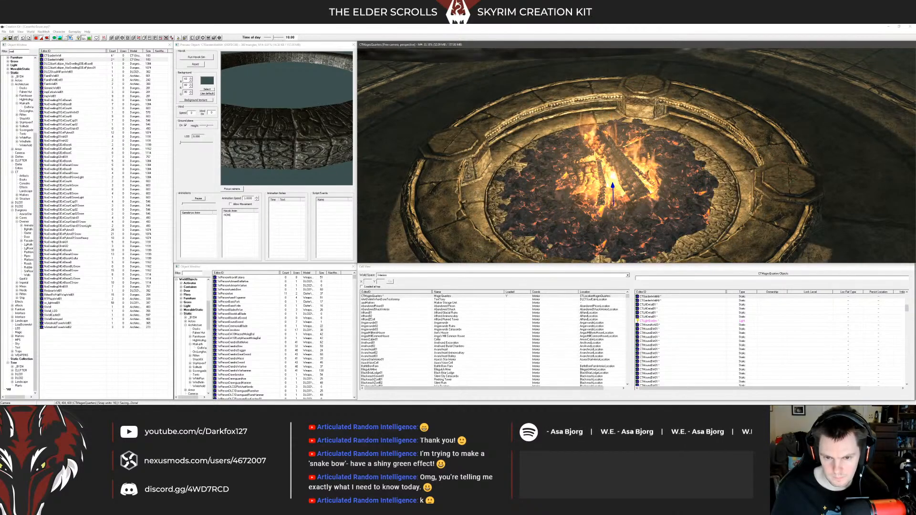
key("1")
middle_click_drag(561, 211, 601, 185, "shift")
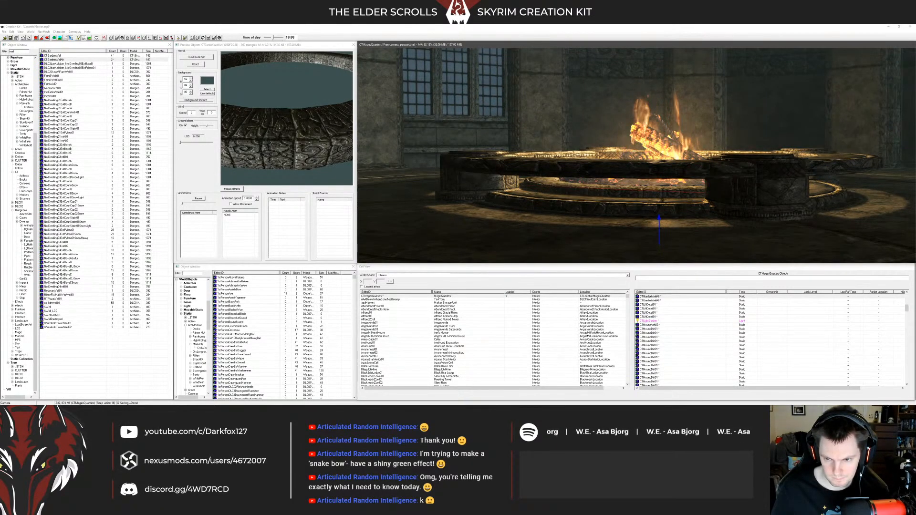
middle_click_drag(600, 185, 568, 206, "shift")
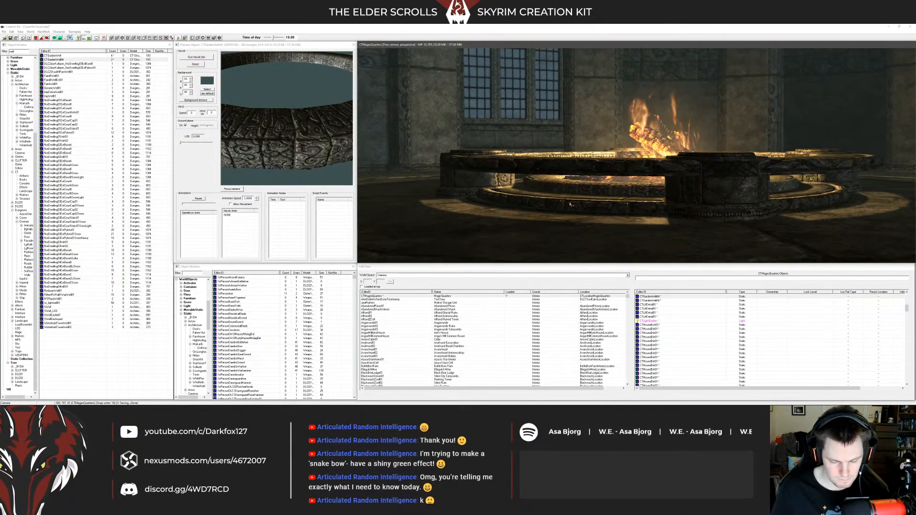
scroll(570, 204, "up", 3)
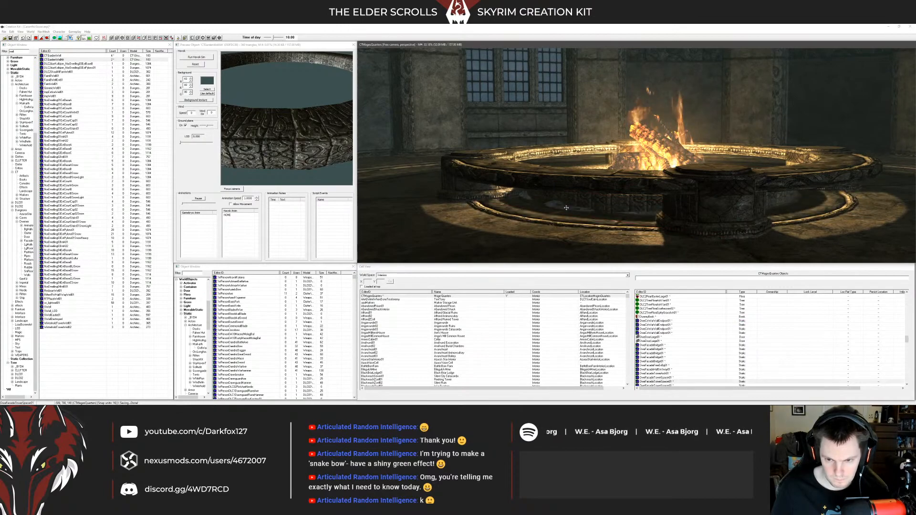
key("ctrl+d")
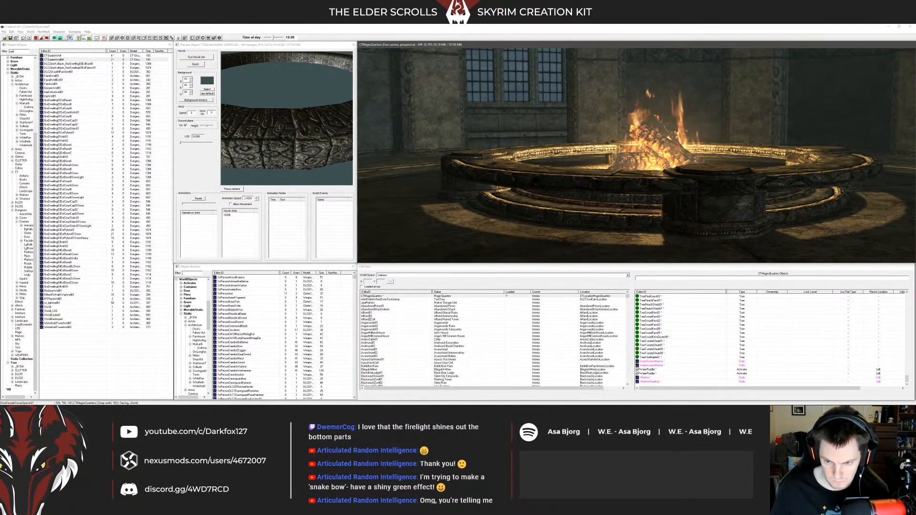
Step: Examine the fit between the well ring, the pit's inner wall and the embers, up close and from across the room
middle_click_drag(567, 207, 526, 200, "shift")
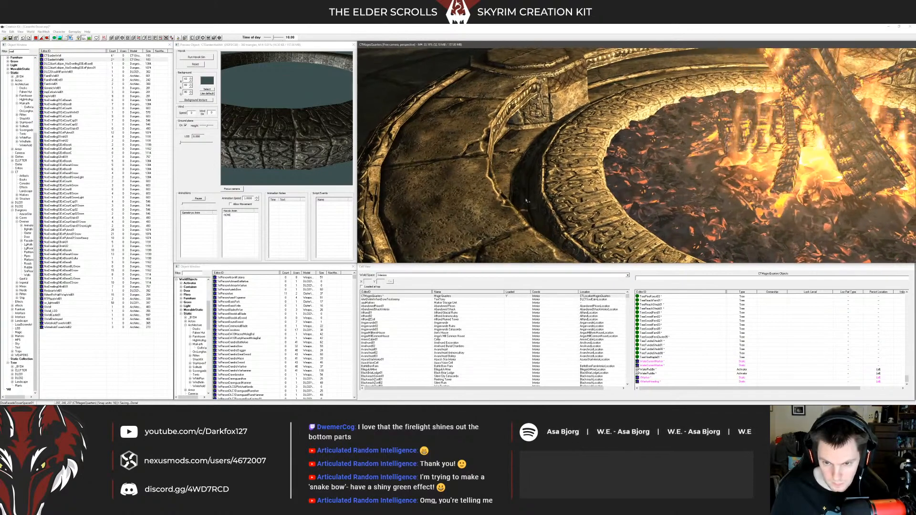
scroll(528, 197, "up", 3)
left_click_drag(558, 163, 558, 224)
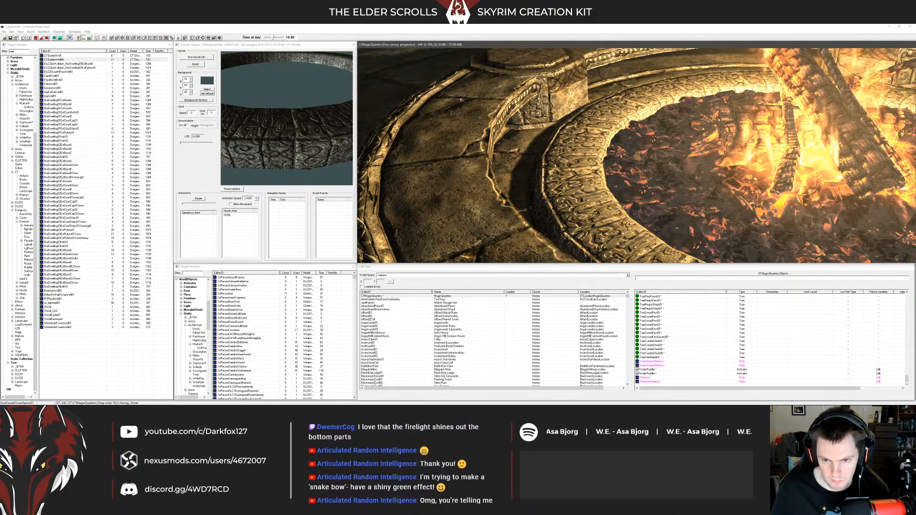
scroll(577, 247, "down", 3)
middle_click_drag(577, 246, 523, 212, "shift")
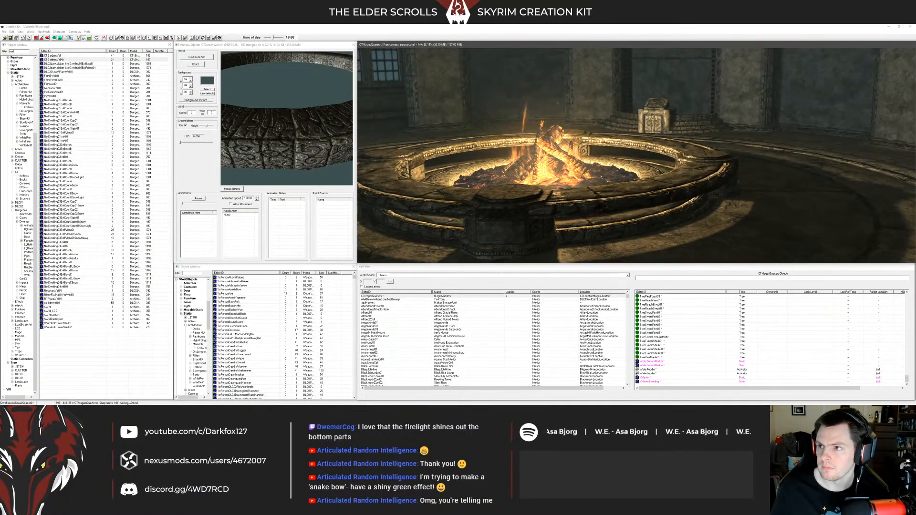
middle_click_drag(612, 170, 580, 175, "shift")
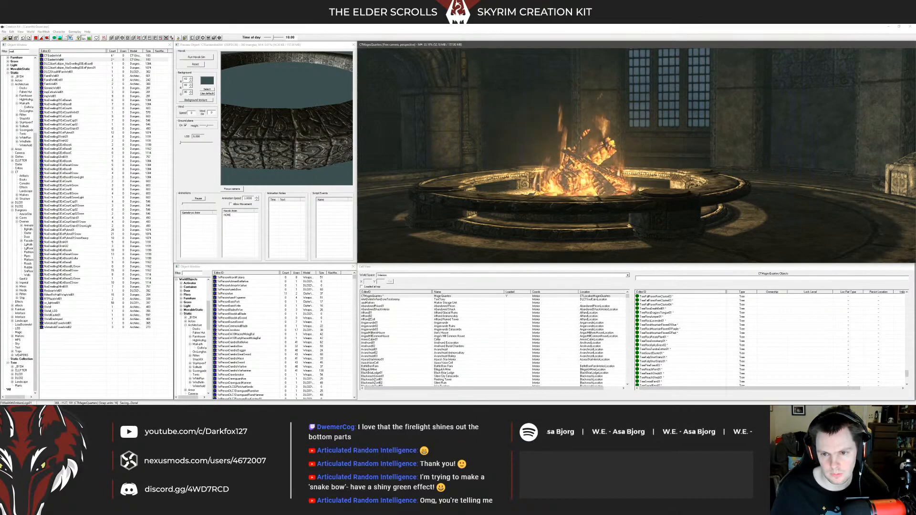
scroll(572, 191, "up", 4)
scroll(571, 190, "down", 4)
middle_click_drag(562, 184, 571, 220, "shift")
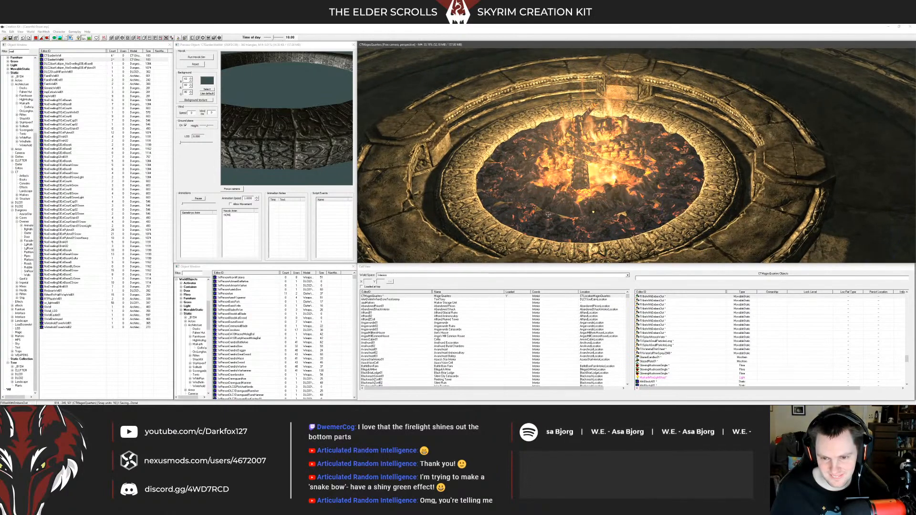
Step: Hide the burning logs and flames together with the nearest ember piece to expose the pit floor
key("1")
key("1")
left_click(537, 218)
key("1")
key("1")
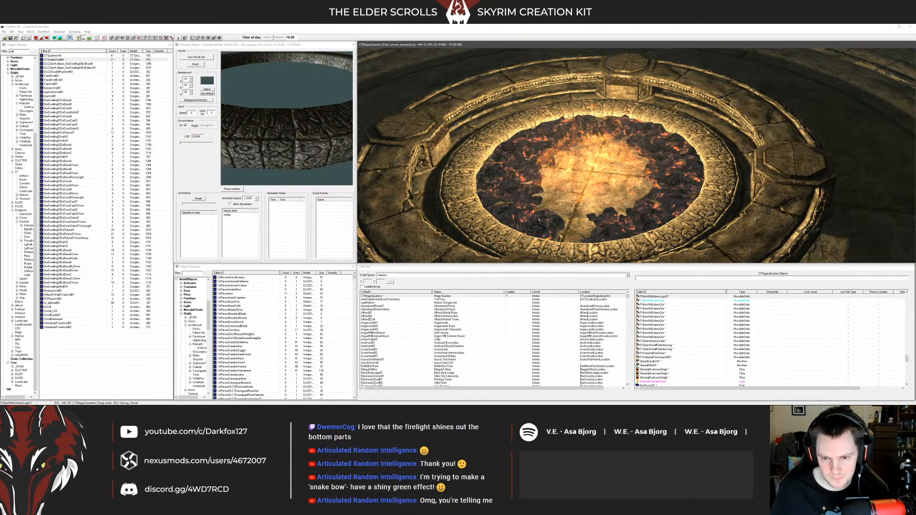
left_click(540, 219)
key("1")
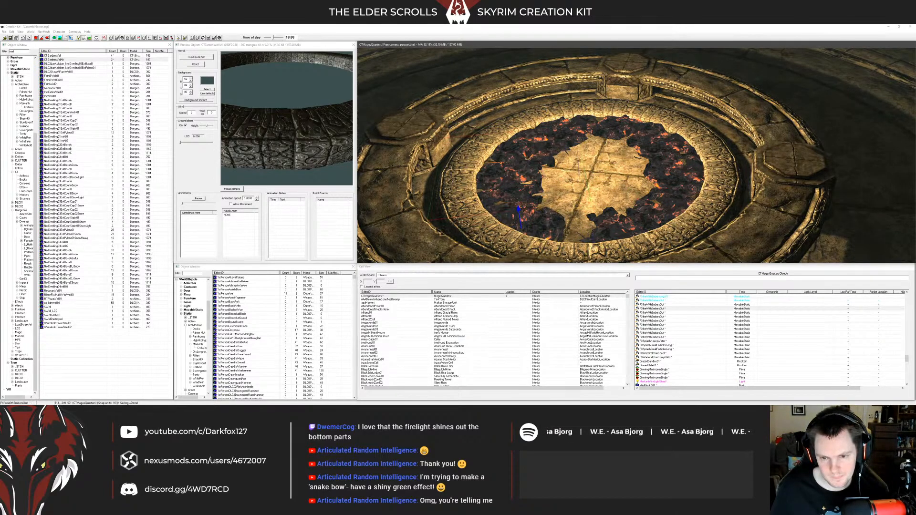
Step: Hide the ember pieces along the near edge of the pit one by one to inspect how they overlap
left_click(548, 212)
key("1")
middle_click_drag(515, 180, 625, 191)
left_click(563, 198)
key("1")
key("1")
left_click(497, 176)
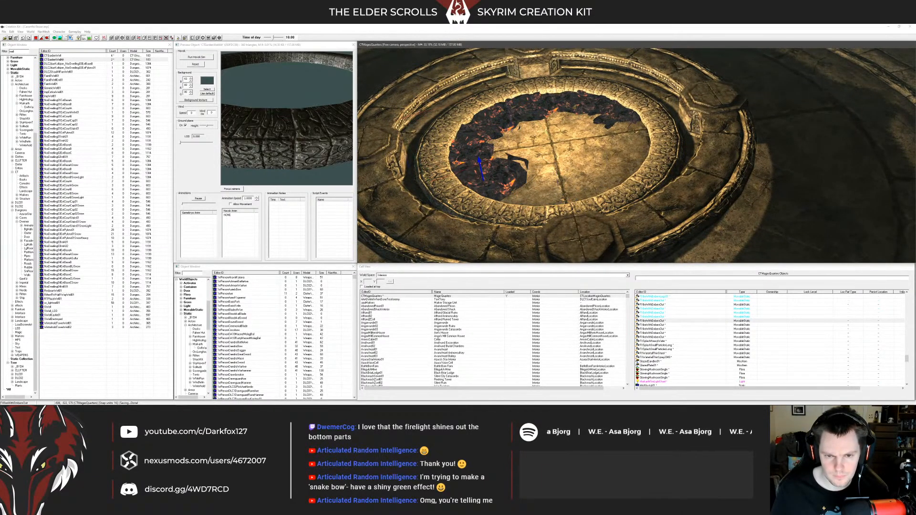
key("1")
left_click(471, 154)
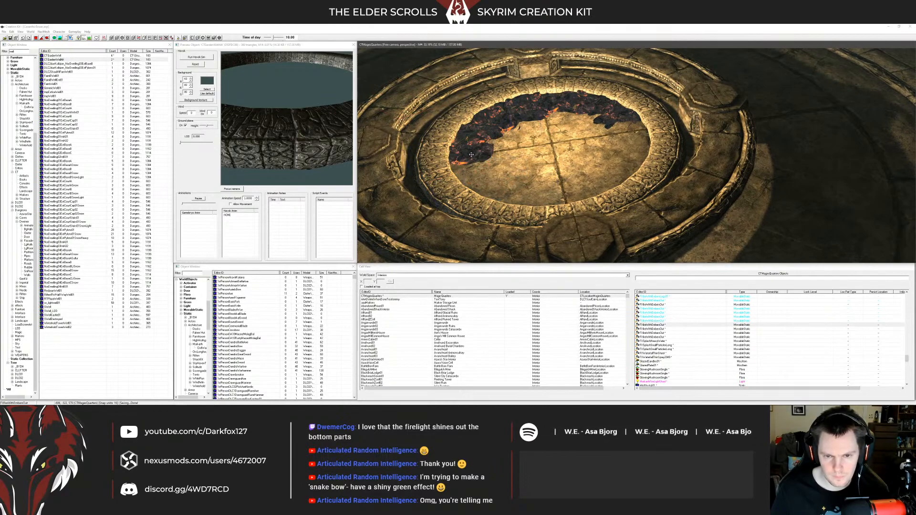
Step: Hide more of the remaining ember pieces to isolate the one at the pit's far edge
middle_click_drag(472, 154, 588, 158, "shift")
left_click(468, 168)
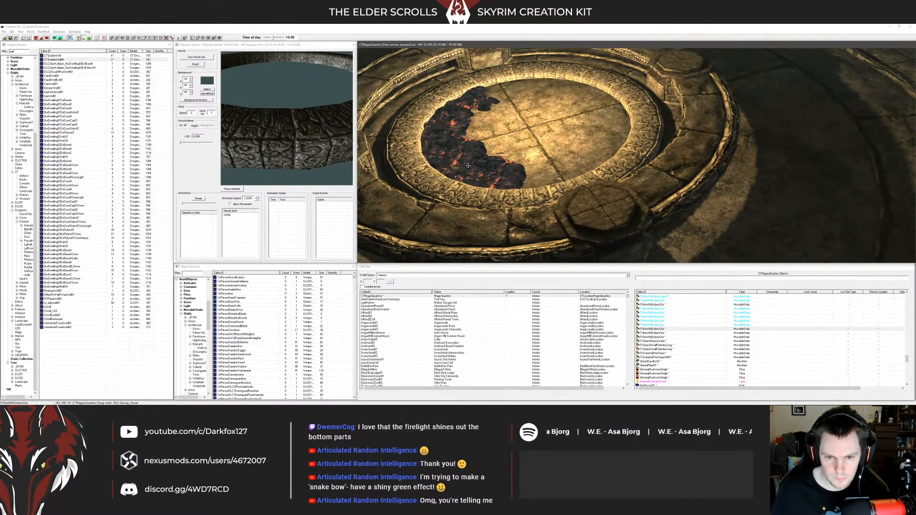
key("1")
left_click(441, 141)
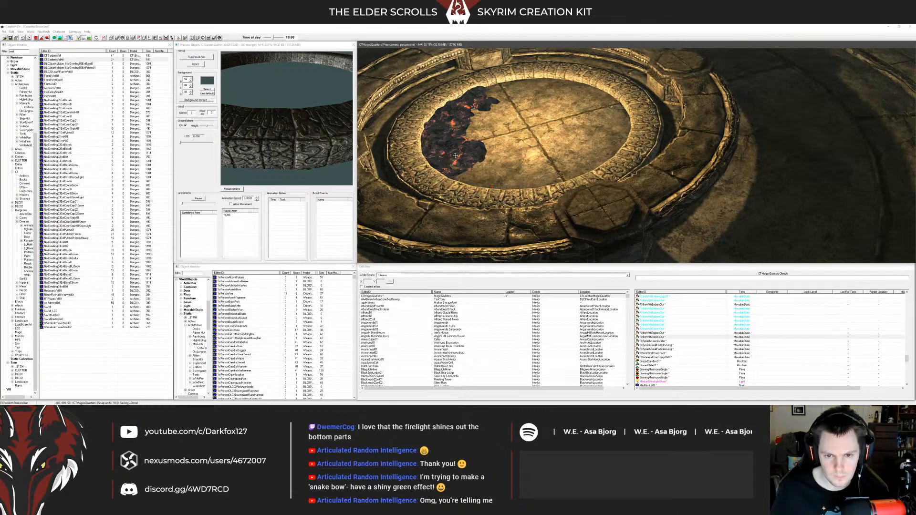
middle_click_drag(441, 141, 469, 151)
key("1")
Step: Select the last remaining ember piece, reveal all hidden objects and delete that piece
left_click(470, 132)
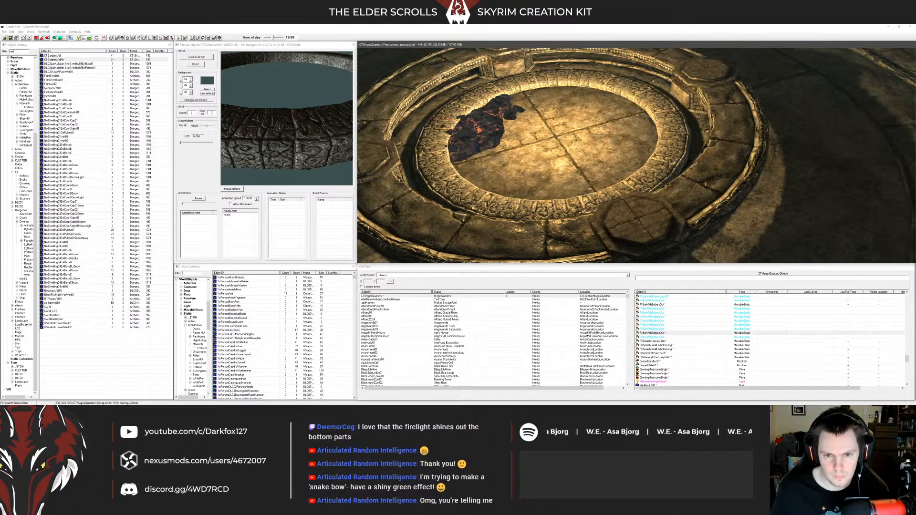
key("alt+1")
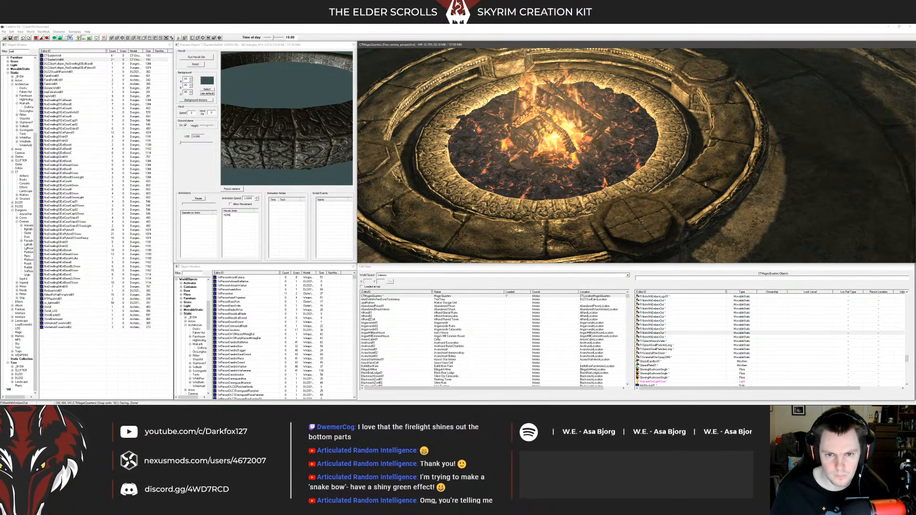
key("Delete")
Step: Hide the ember pieces in front of the fire and set the burning logs' scale to 2.2
middle_click_drag(477, 135, 620, 167, "shift")
middle_click_drag(479, 144, 460, 149, "shift")
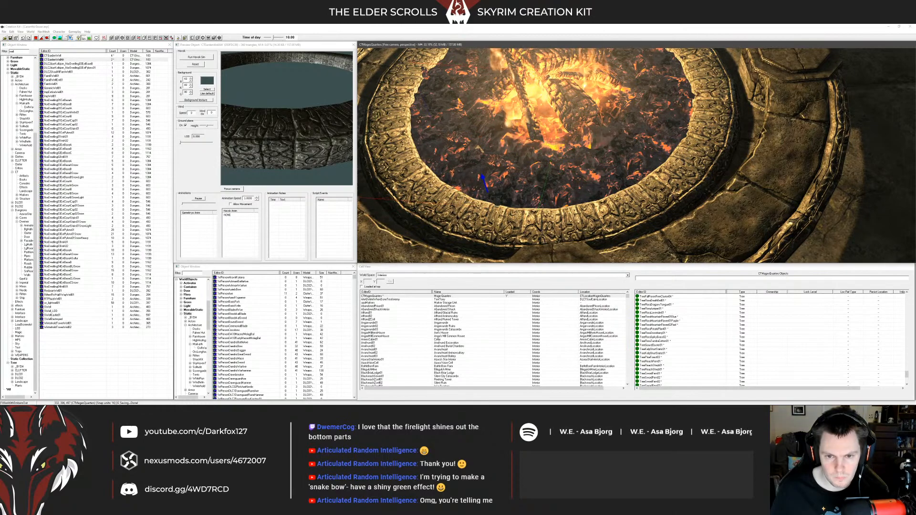
left_click(500, 148)
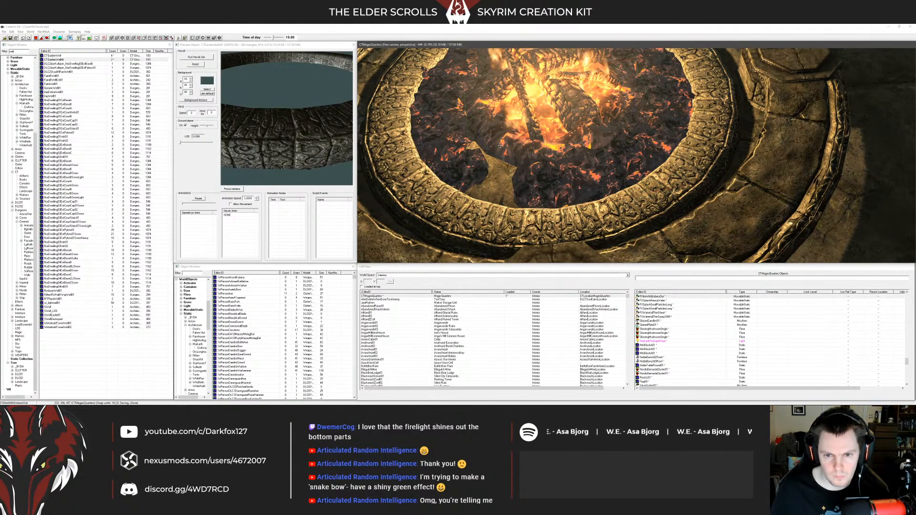
key("1")
left_click(507, 146)
key("1")
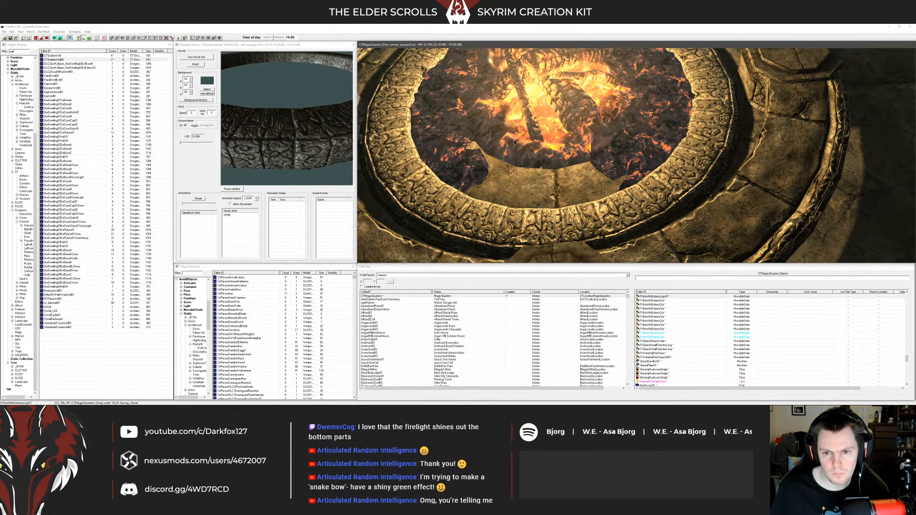
double_click(511, 139)
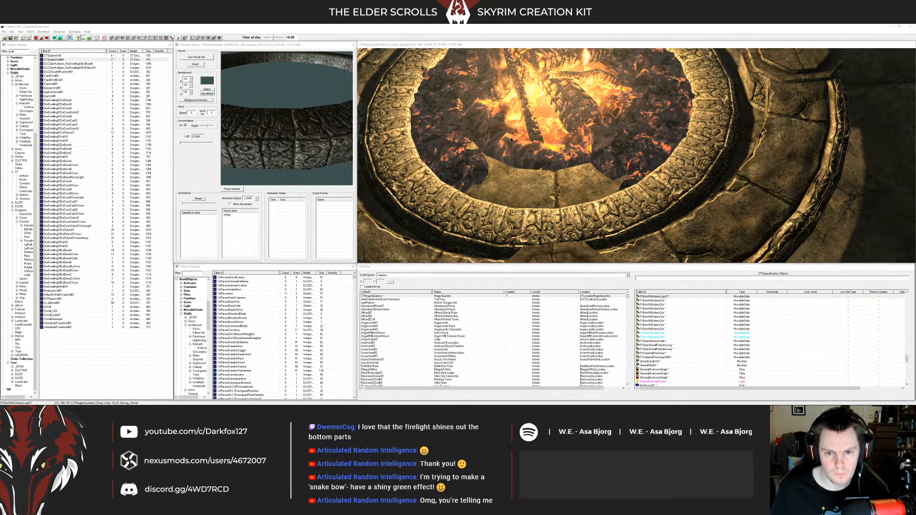
type("2.2")
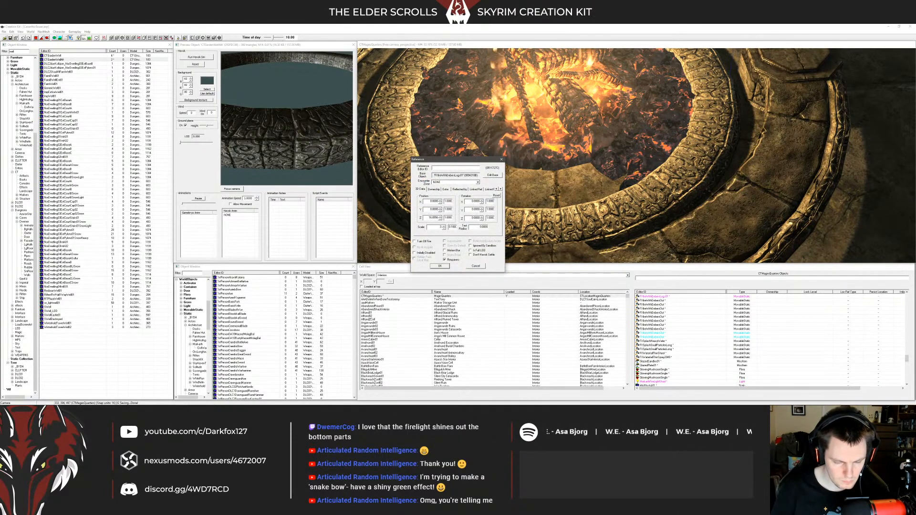
key("Return")
Step: Hide the near ember piece to check the log bed's coverage, and restore all hidden objects
middle_click_drag(619, 153, 649, 179)
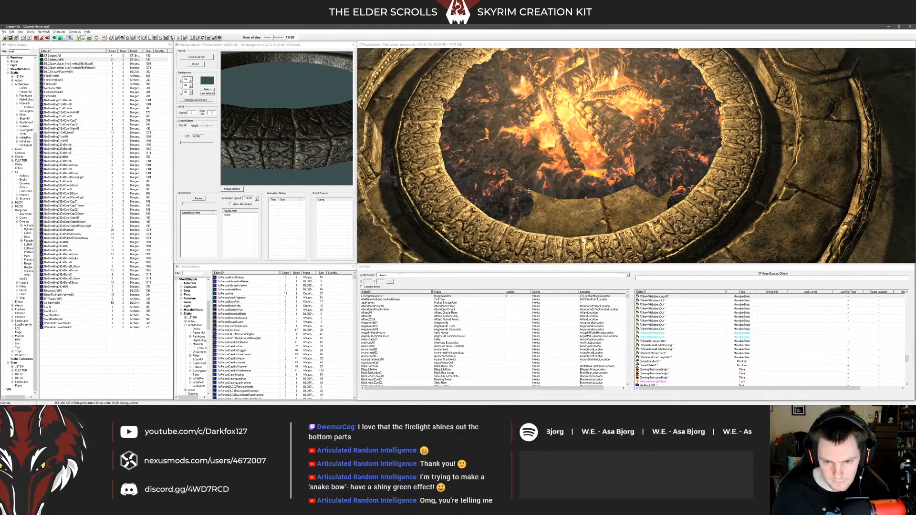
left_click(510, 198)
key("1")
key("1")
key("alt+1")
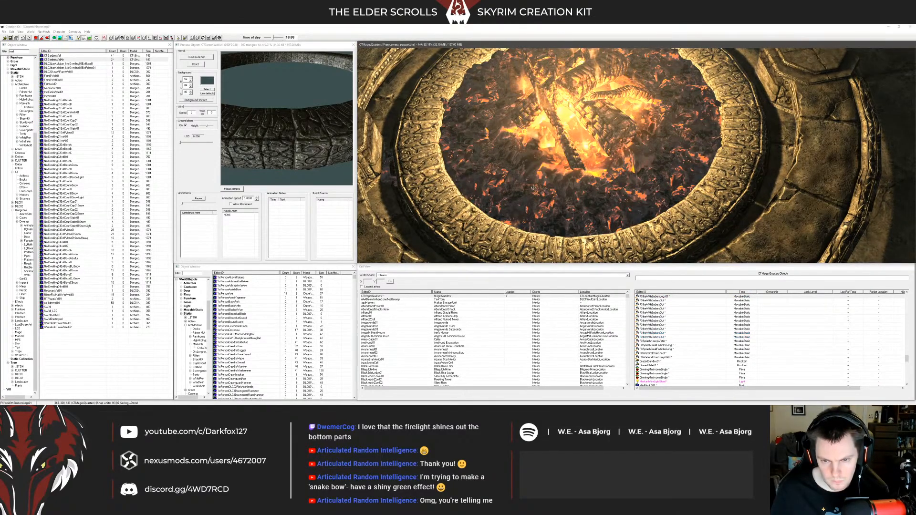
Step: Hide the burning logs and a near ember piece to inspect the remaining embers, and reveal everything again
key("shift")
left_click(475, 167)
key("1")
key("1")
left_click(475, 167)
key("1")
key("1")
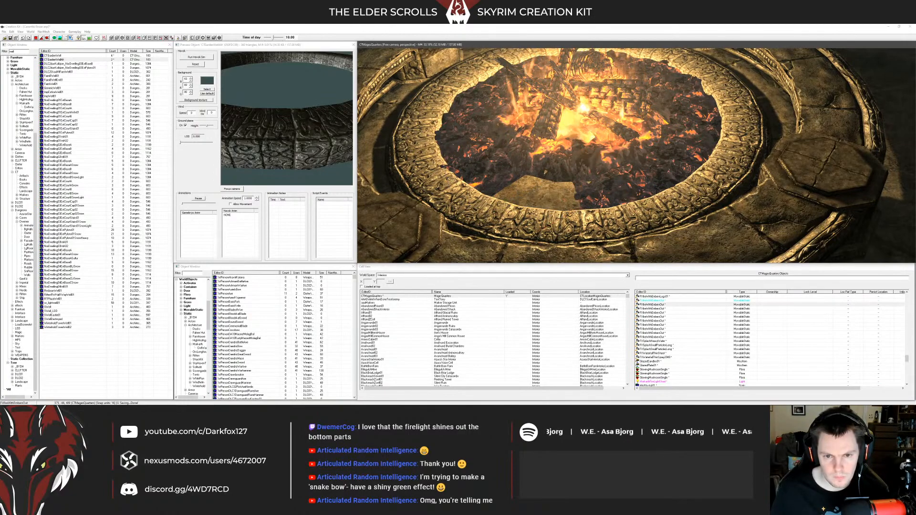
left_click(469, 160)
key("1")
key("1")
left_click(467, 159)
key("1")
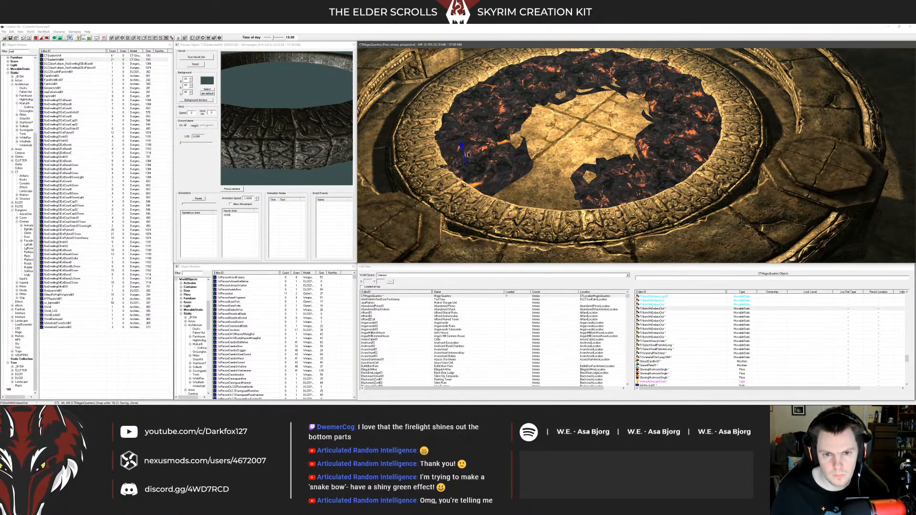
key("alt+1")
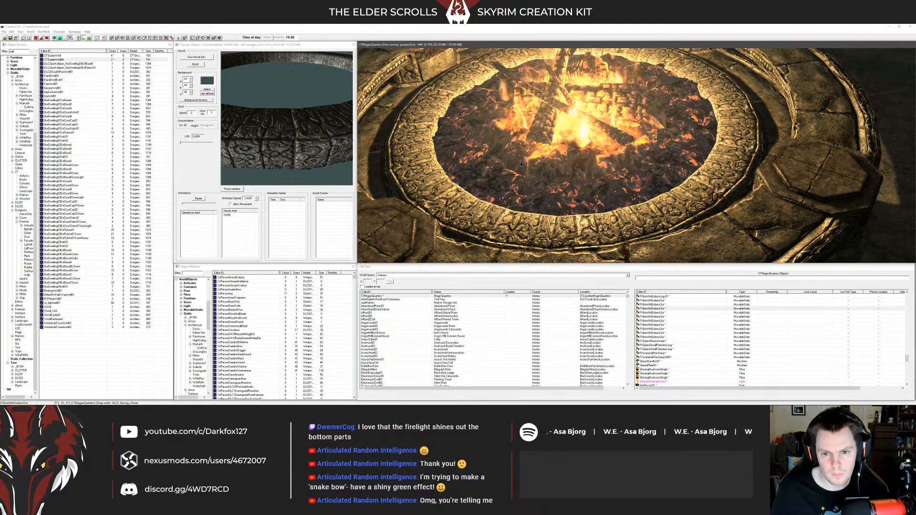
Step: Examine the finished fire pit from rim height and from across the room through the surrounding walls
middle_click_drag(521, 164, 507, 139, "shift")
scroll(663, 153, "down", 4)
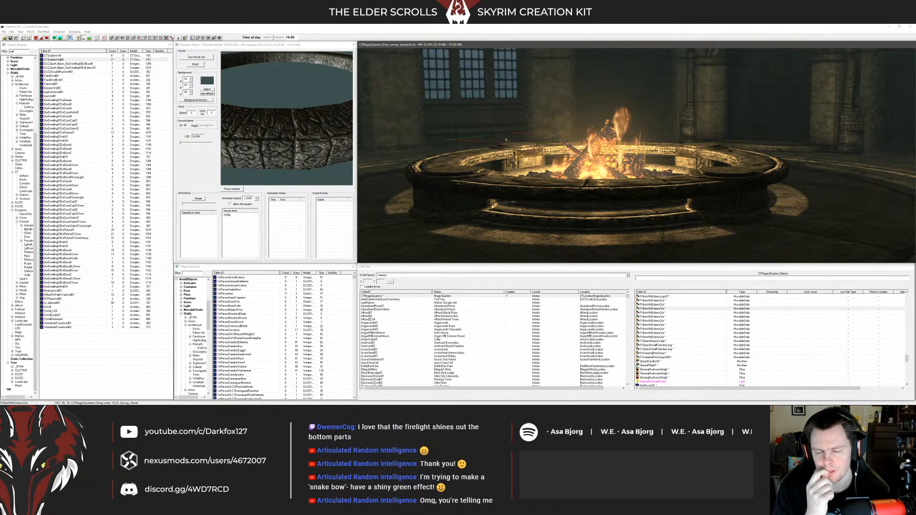
scroll(572, 143, "down", 10)
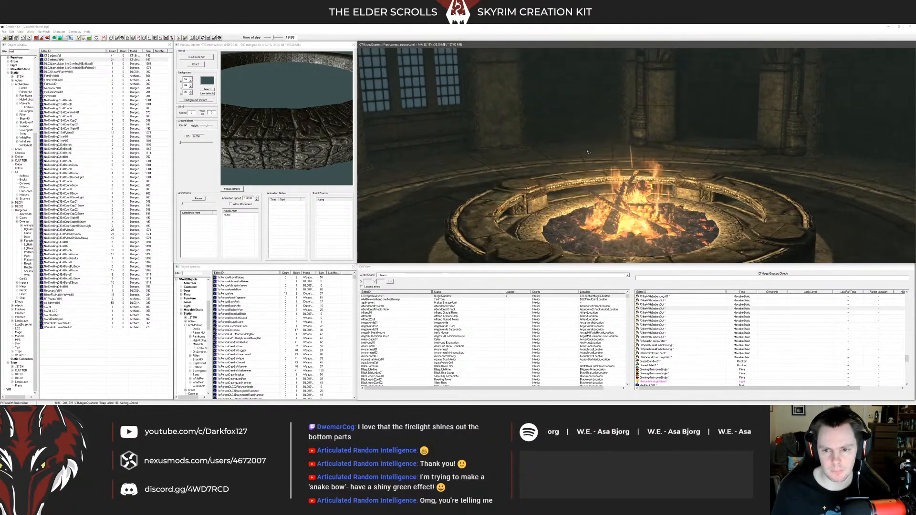
middle_click_drag(606, 147, 598, 130, "shift")
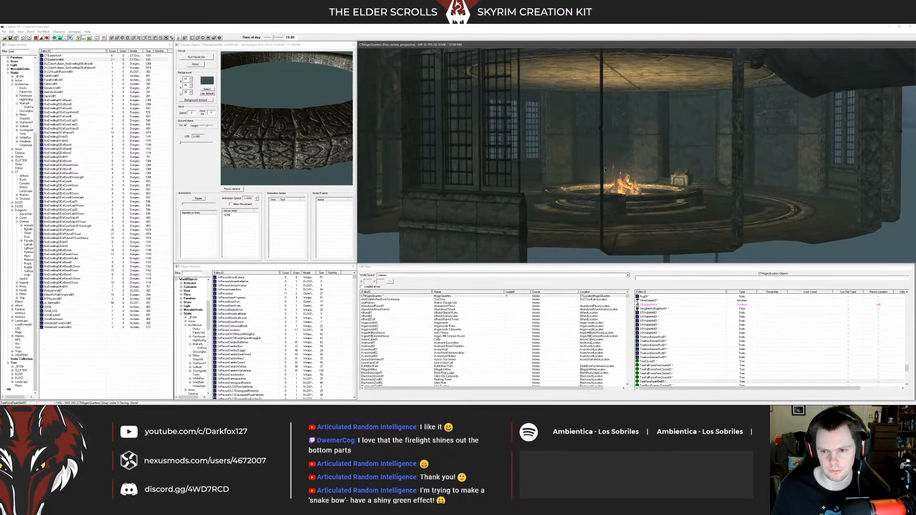
left_click(622, 182)
middle_click_drag(623, 183, 581, 166, "shift")
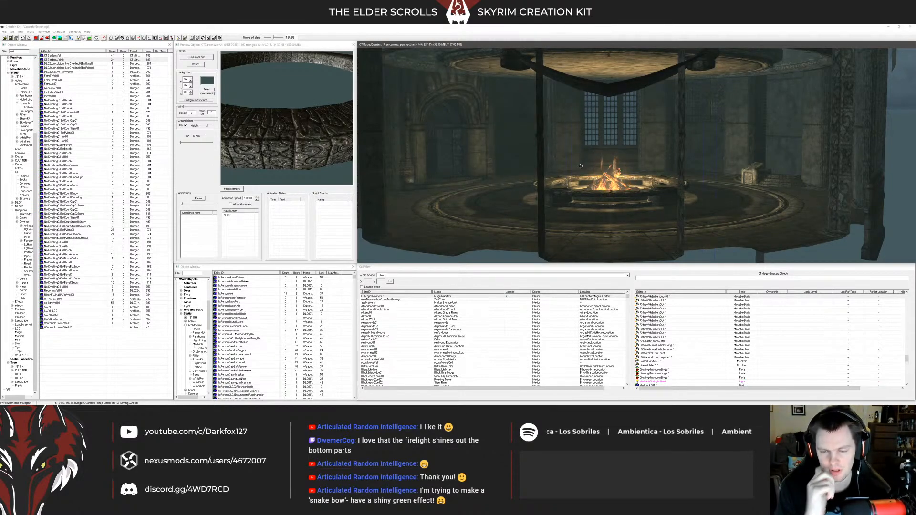
mouse_move(575, 166)
middle_mouse_down("shift")
mouse_move(587, 167)
mouse_move(567, 167)
mouse_move(579, 168)
middle_mouse_up("shift")
left_click(628, 190)
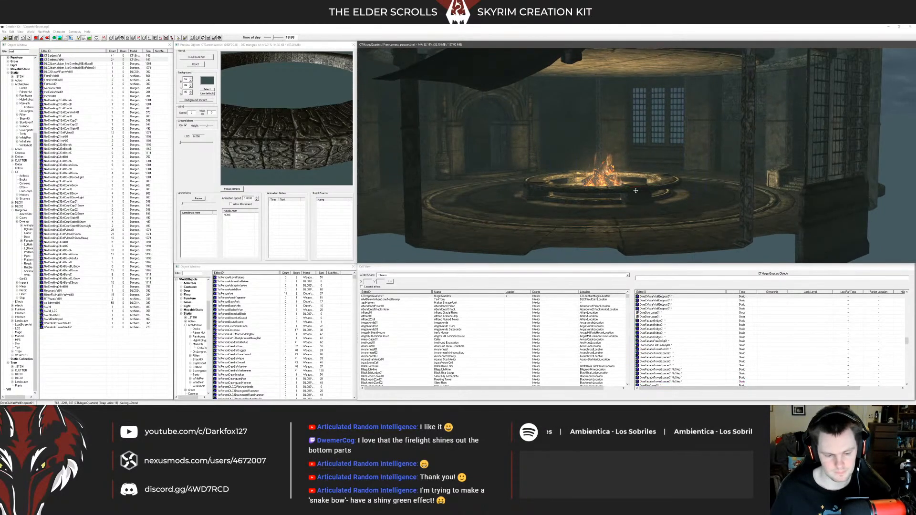
middle_click_drag(628, 190, 549, 177, "shift")
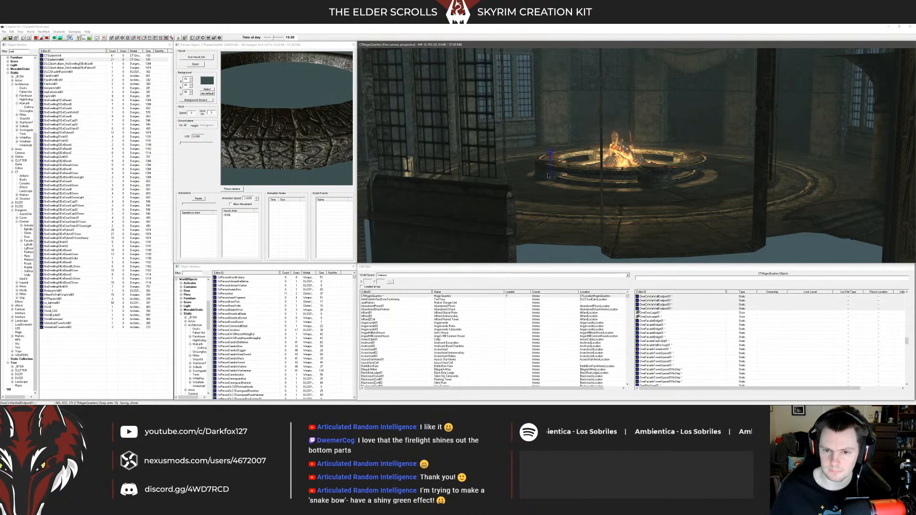
Step: Clear the selection and examine the fire pit up close with the bright editor lighting on and off
key("d")
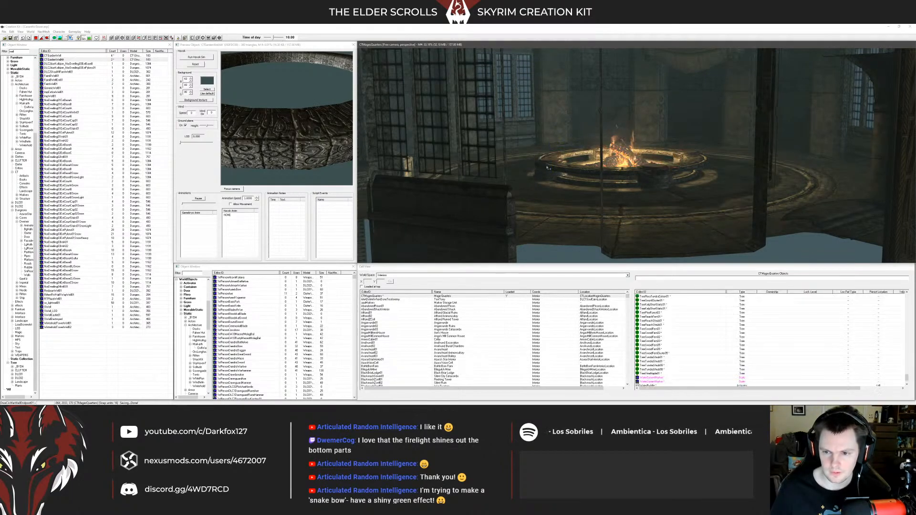
scroll(548, 168, "up", 2)
key("a")
scroll(627, 183, "up", 4)
scroll(628, 183, "up", 5)
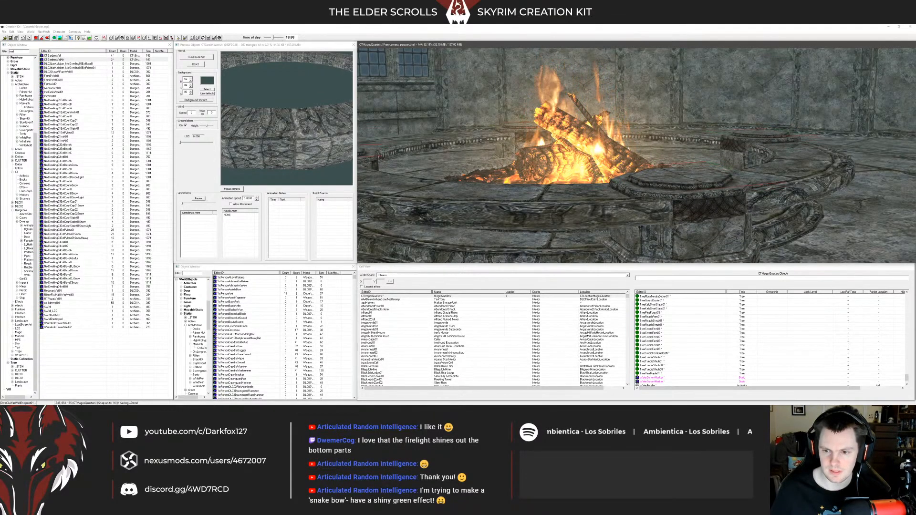
scroll(641, 189, "down", 5)
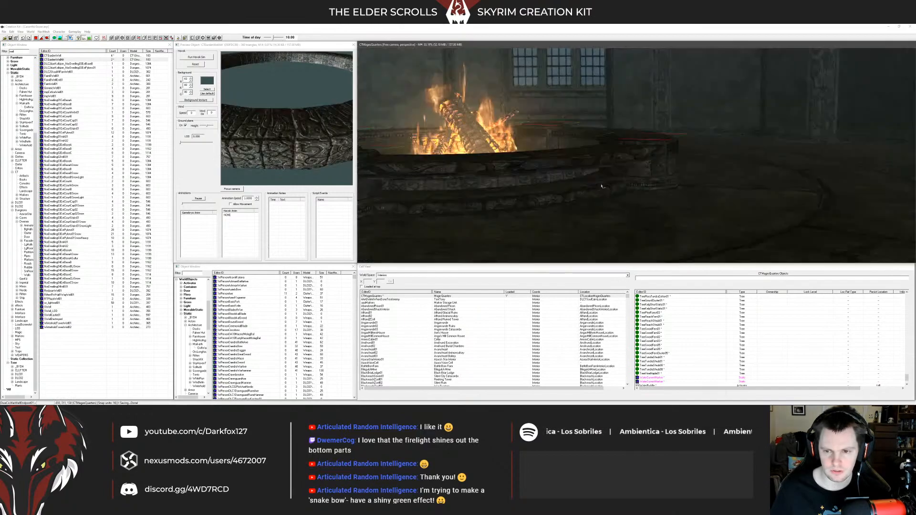
middle_click_drag(608, 186, 638, 184, "shift")
scroll(638, 184, "down", 6)
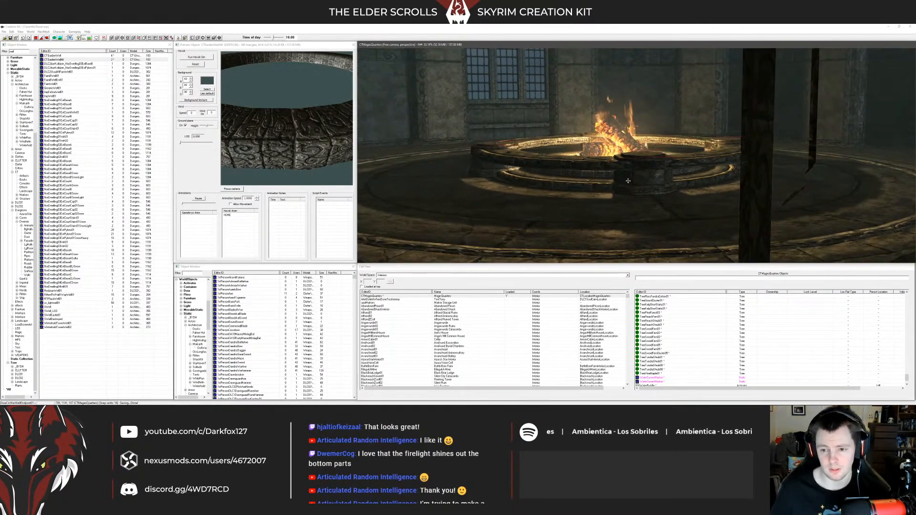
Step: Compare the garden area with the fire pit, viewing the pit from several heights and sides
middle_click_drag(650, 180, 599, 187, "shift")
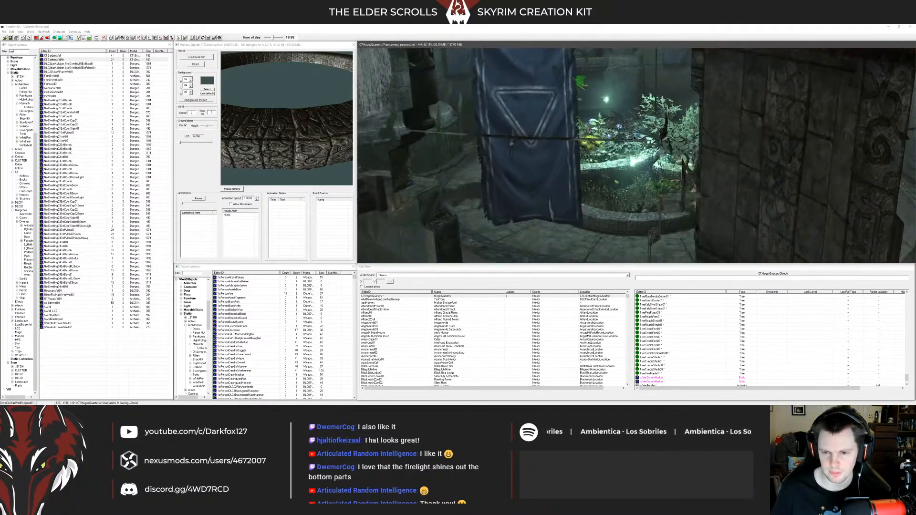
middle_click_drag(658, 108, 590, 149, "shift")
scroll(600, 143, "up", 3)
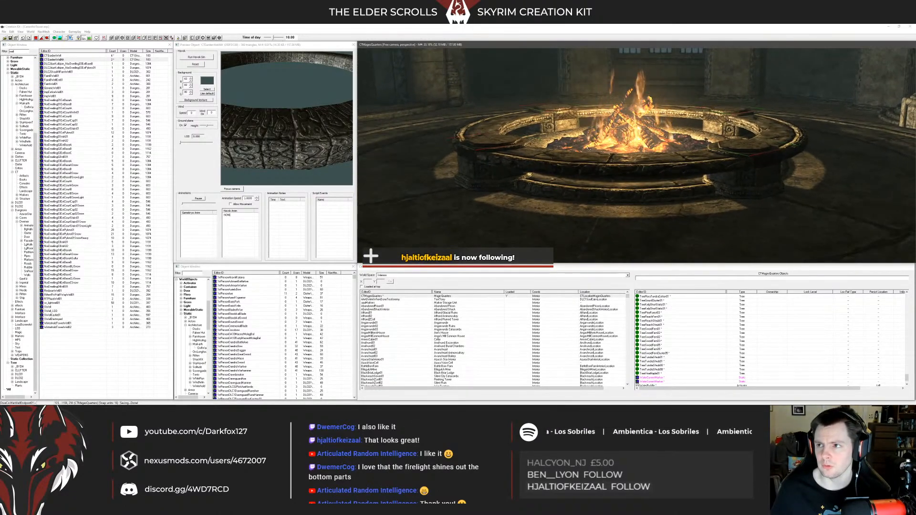
scroll(584, 151, "up", 3)
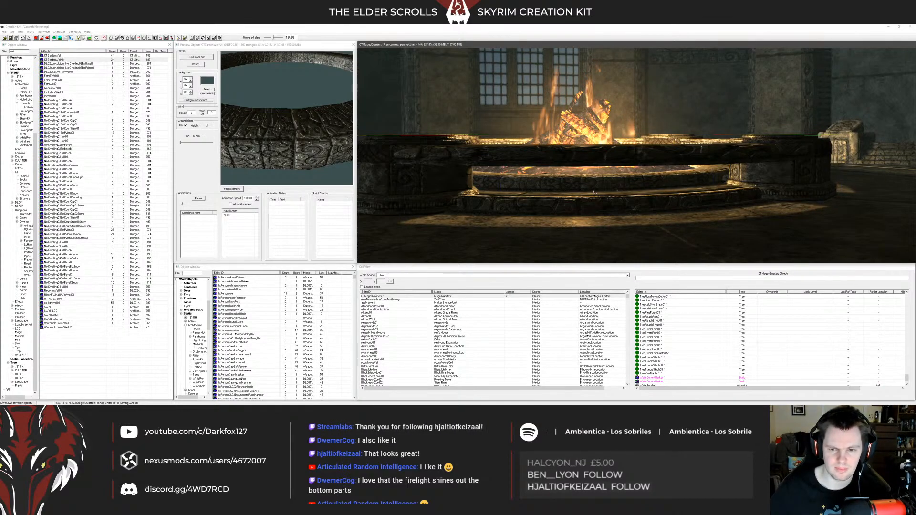
middle_click_drag(578, 183, 667, 227, "shift")
scroll(670, 224, "down", 3)
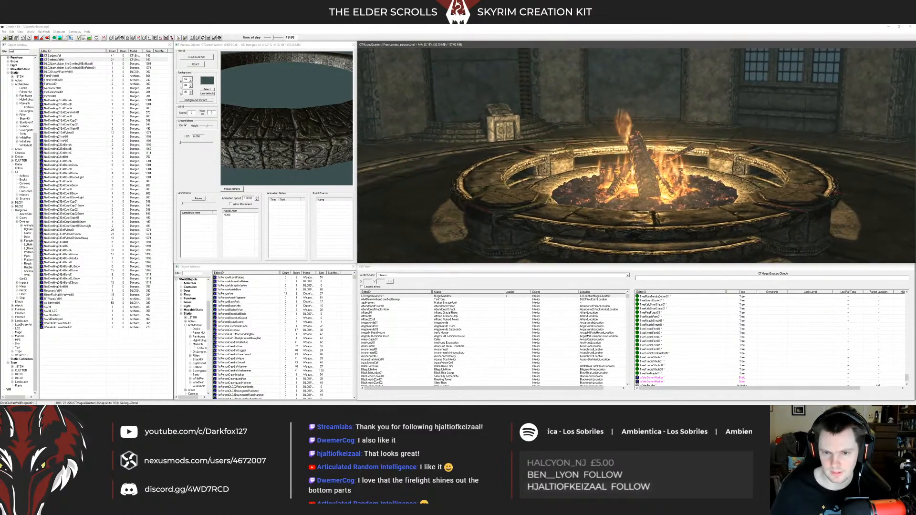
left_click(662, 220)
middle_click_drag(534, 173, 571, 170, "shift")
left_click(589, 169)
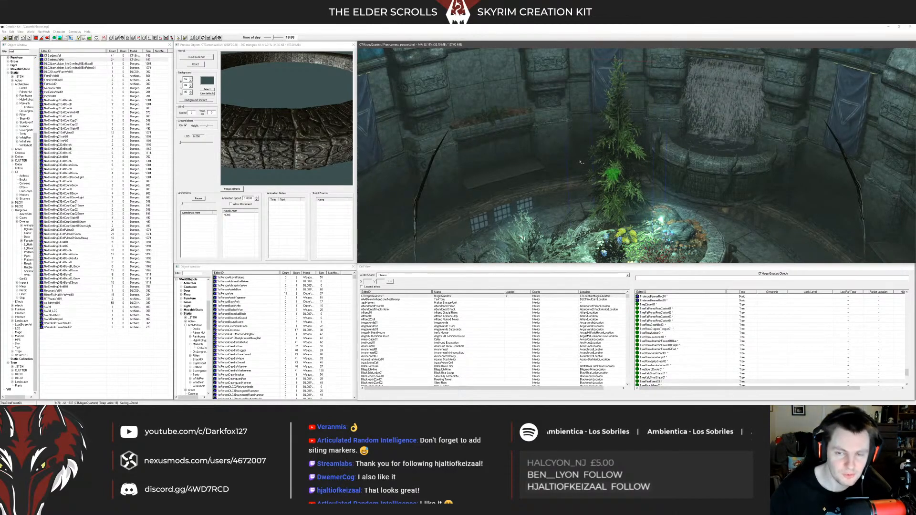
Step: Copy the model file name from the base object of the curved stone piece below the garden's wall planter, leaving its data unedited
middle_click_drag(580, 162, 604, 165, "shift")
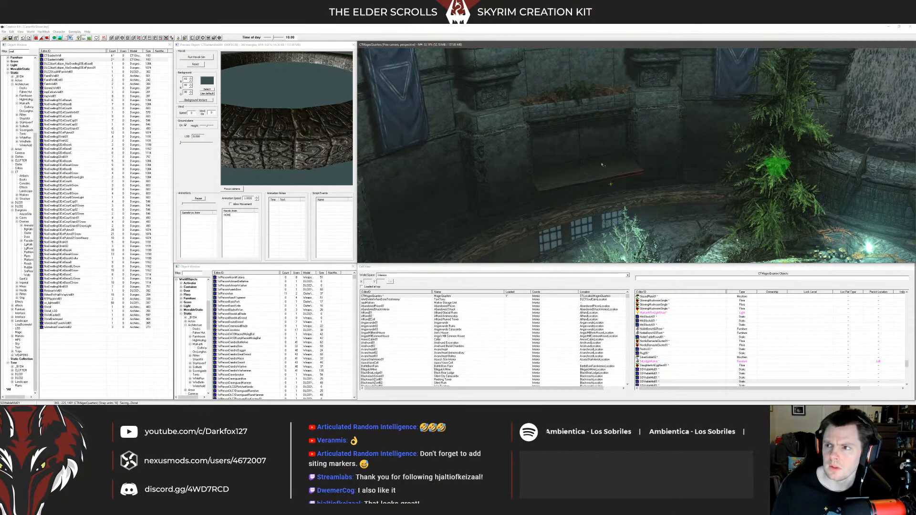
double_click(595, 167)
left_click(486, 180)
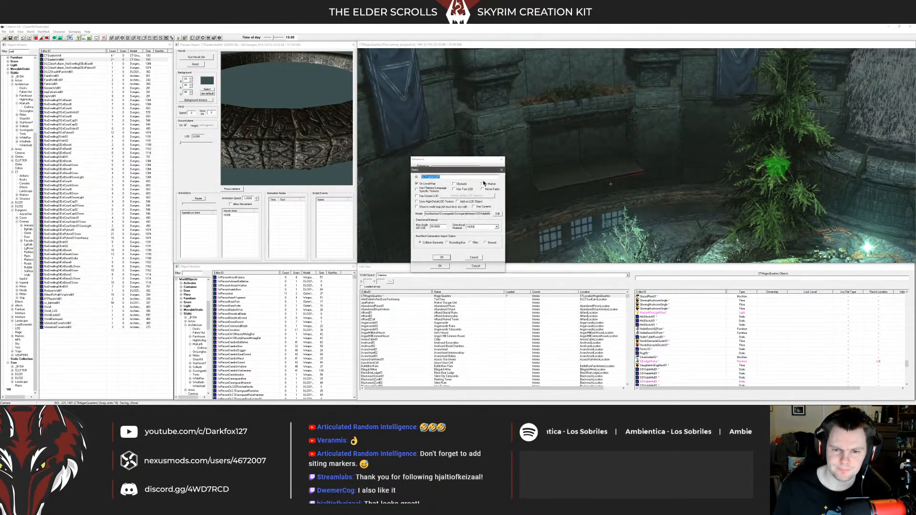
left_click_drag(476, 214, 496, 214)
right_click(474, 214)
left_click(485, 230)
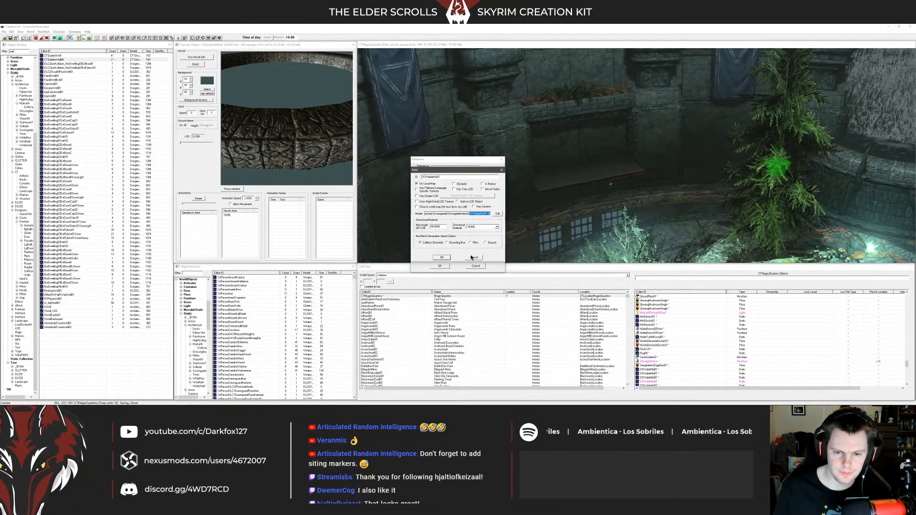
left_click(472, 258)
left_click(475, 266)
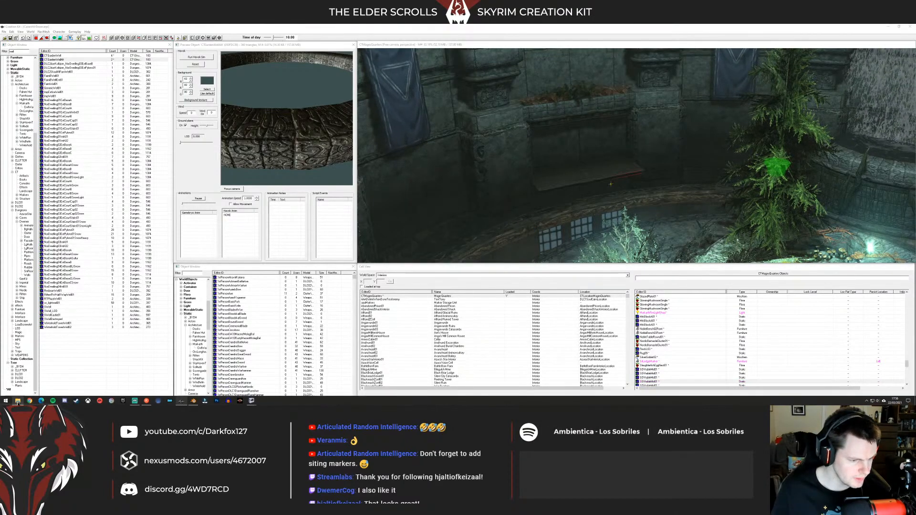
Step: Switch to File Explorer and search the unpacked Vanilla game files for the copied table model's file name
key("alt+Tab")
left_click(292, 203)
double_click(405, 198)
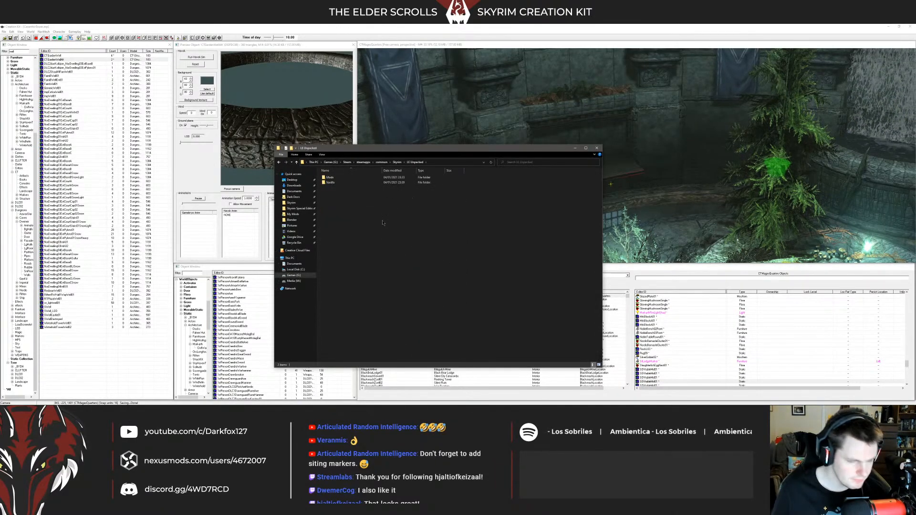
double_click(330, 182)
left_click(514, 162)
type("SDVtableMid01.nif")
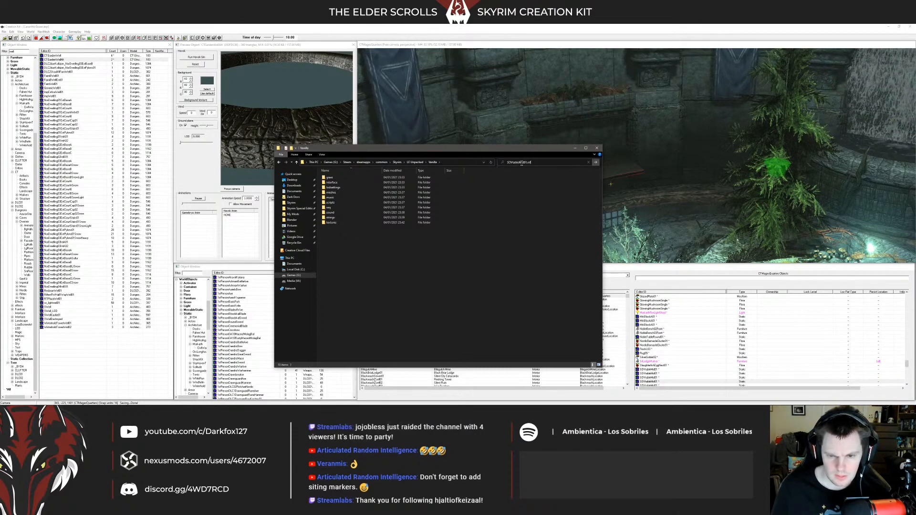
key("Return")
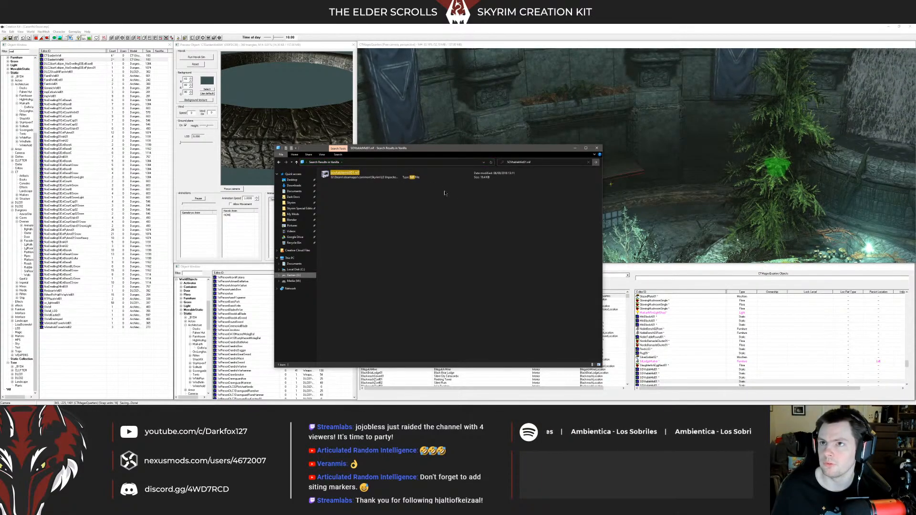
Step: Open the found table model in NifSkope to examine its shape, and close it again
left_click(375, 178)
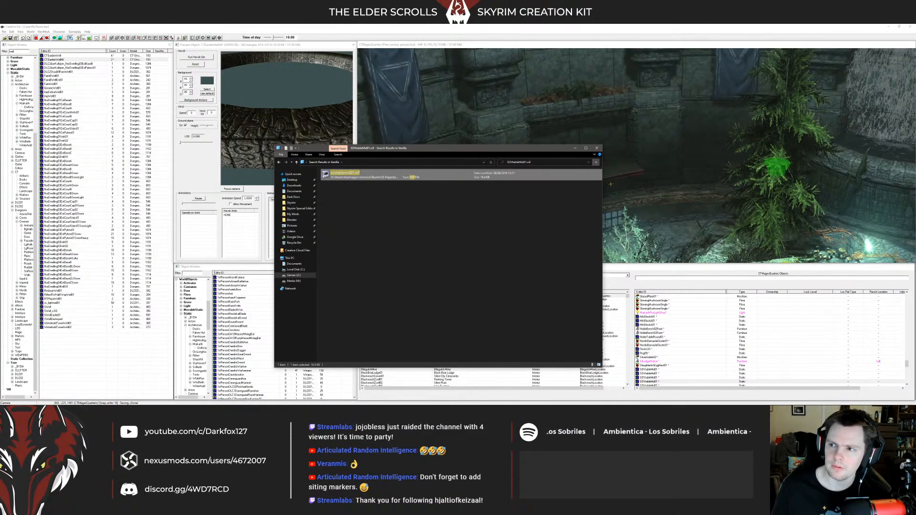
left_click(611, 184)
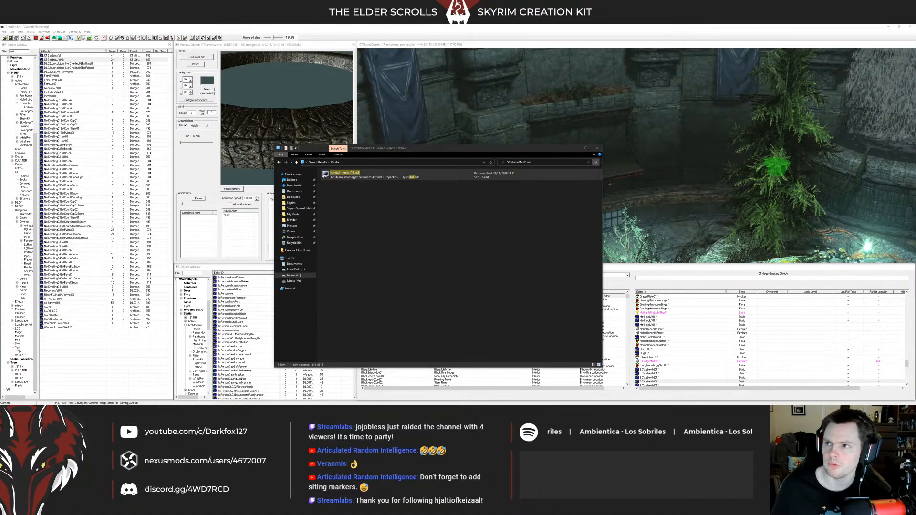
left_click(387, 227)
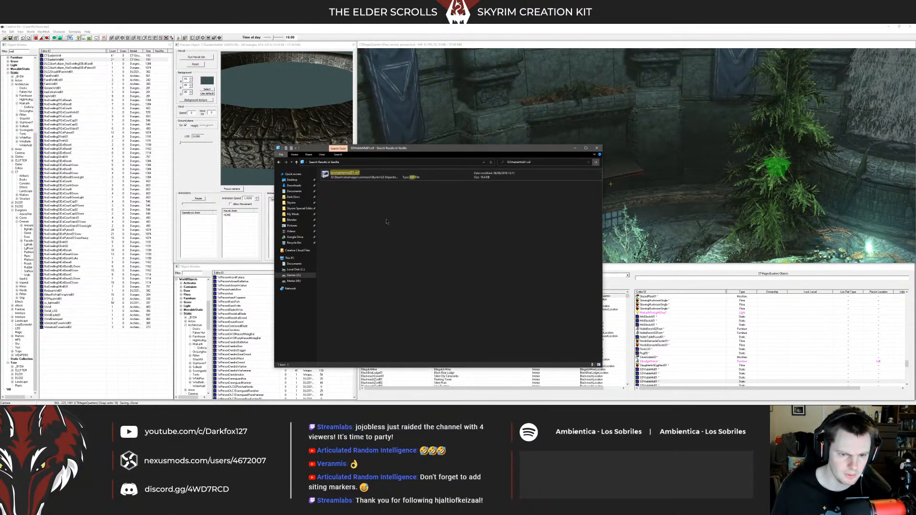
left_click(252, 400)
left_click(277, 386)
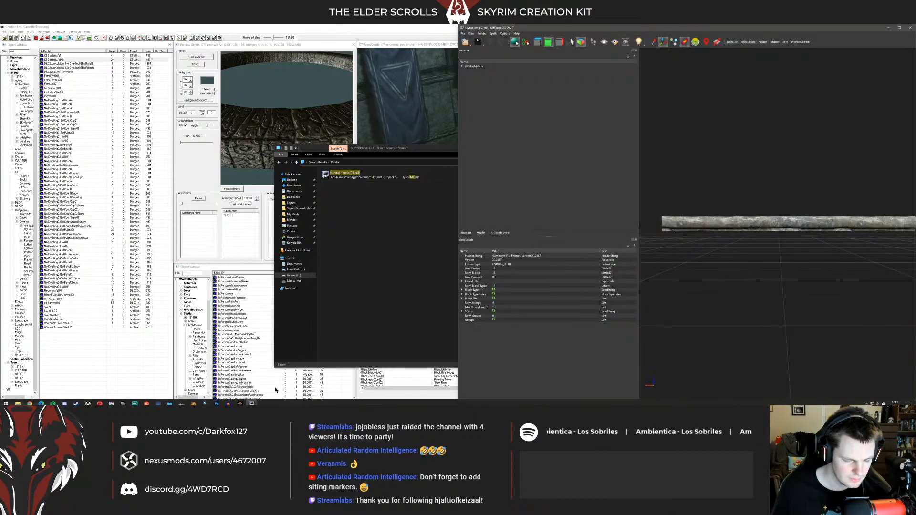
mouse_move(703, 179)
left_mouse_down()
mouse_move(717, 179)
mouse_move(702, 188)
left_mouse_up()
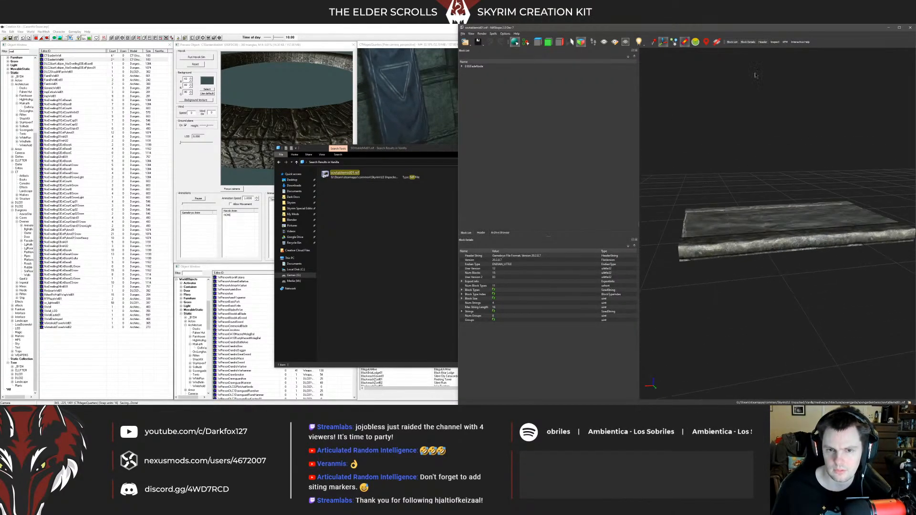
left_click(910, 28)
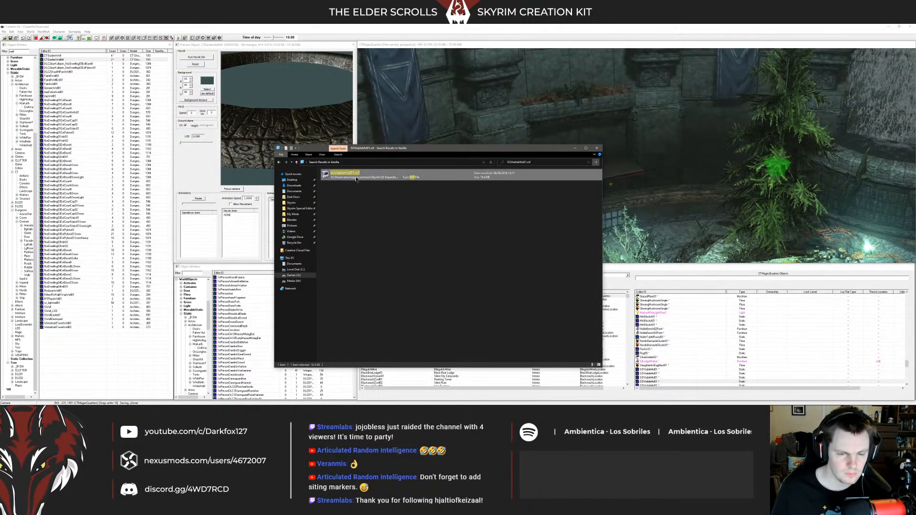
Step: Place a copy of the table model file in the Blender project's Imports folder
left_click(290, 221)
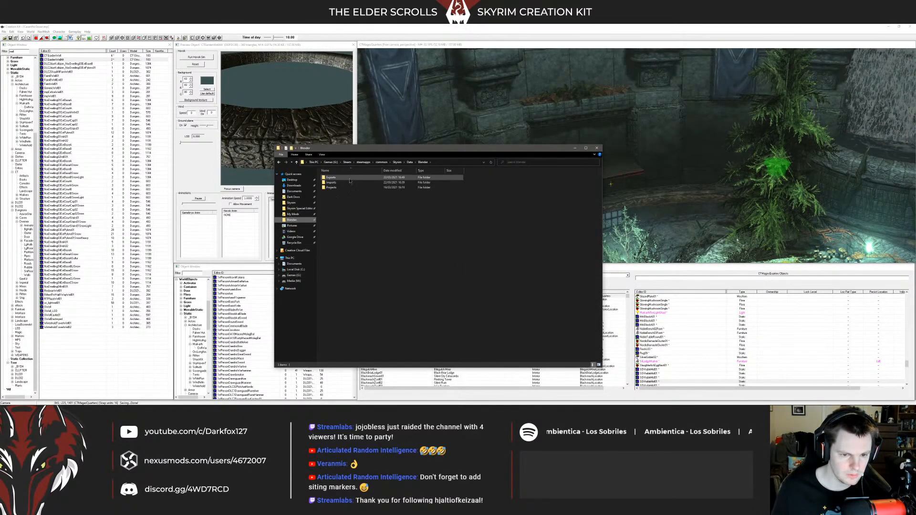
double_click(338, 182)
right_click(350, 192)
left_click(307, 225)
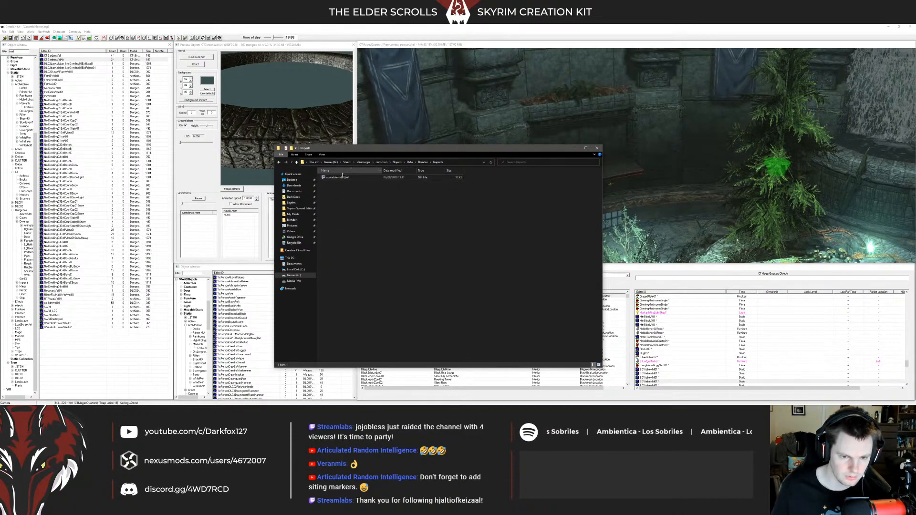
Step: Rename the copied model file in the Imports folder to CTFloatingTable.nif
right_click(341, 178)
left_click(311, 261)
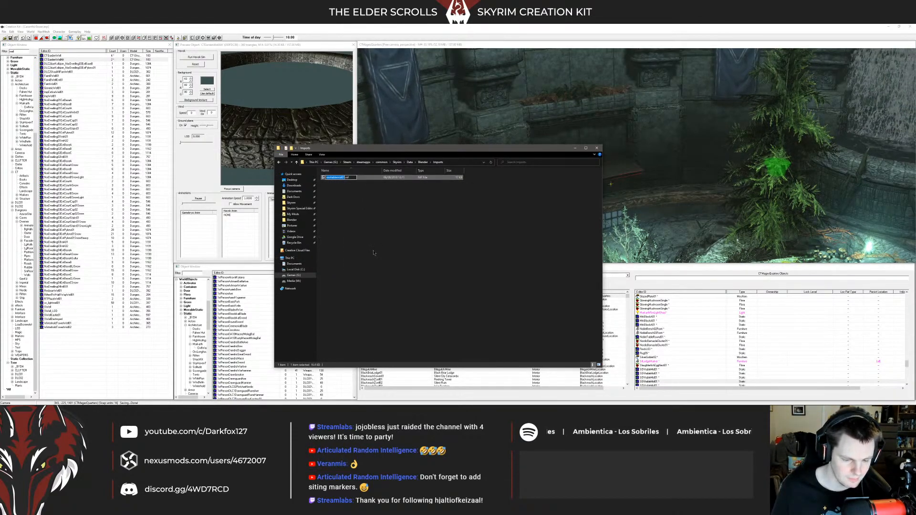
type("CT")
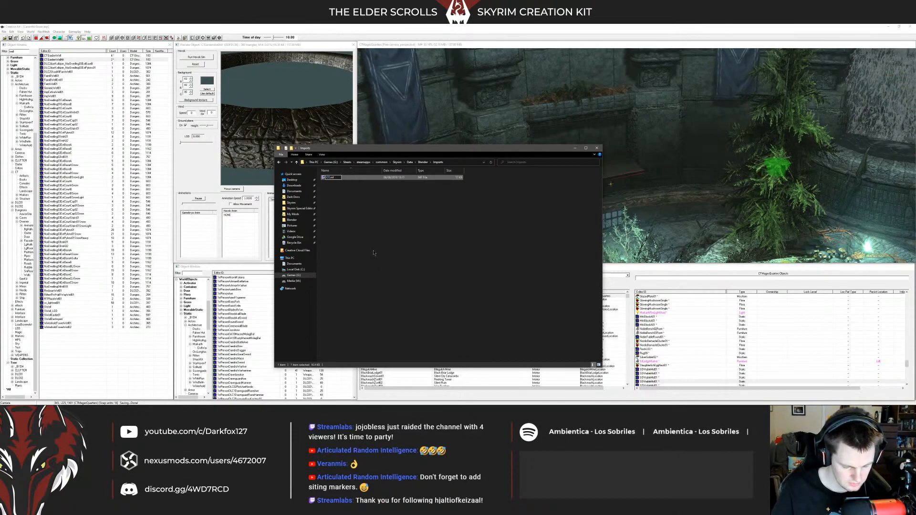
type("FloatingL")
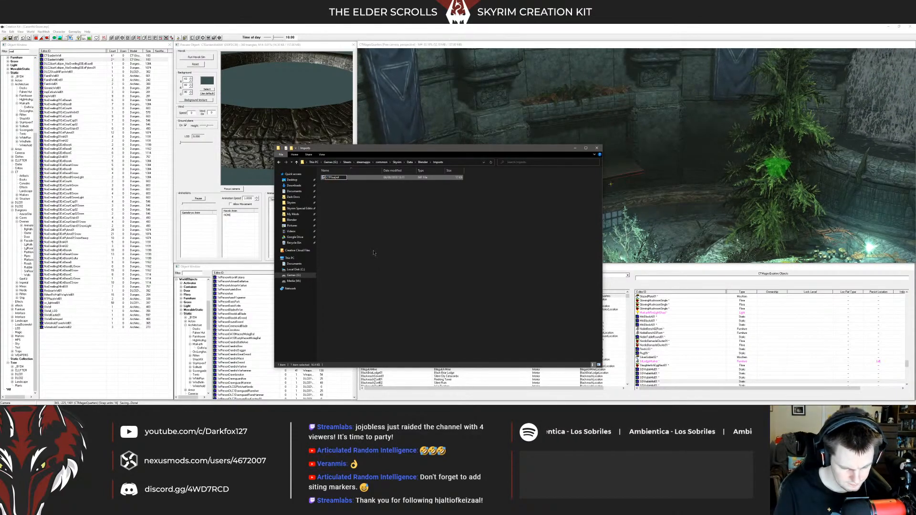
type("Table")
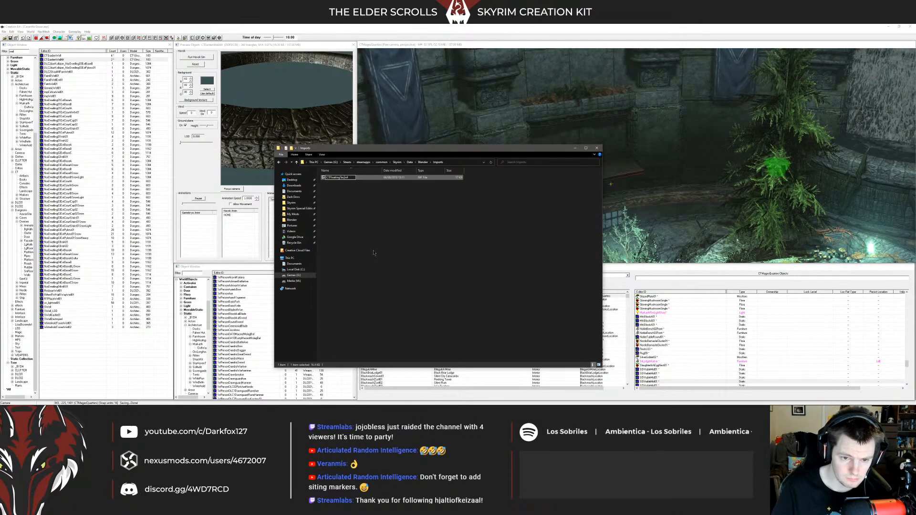
key("Return")
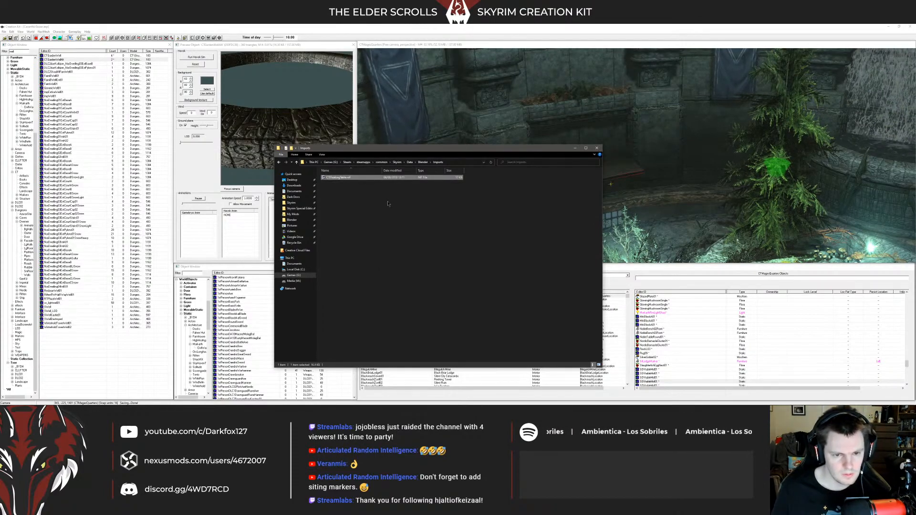
Step: Switch to Blender, start a new general scene without saving the old one, and delete the default cube
left_click(193, 401)
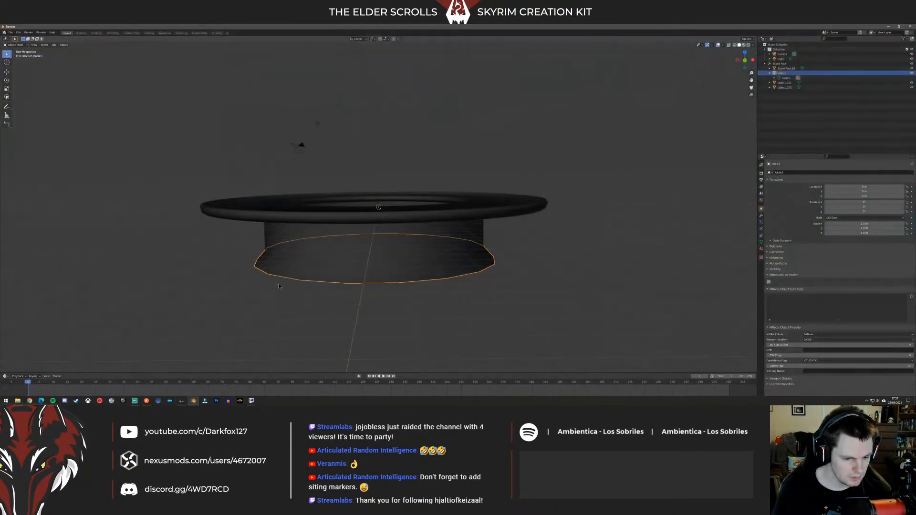
left_click(279, 286)
left_click(11, 33)
mouse_move(15, 38)
left_click(64, 38)
left_click(468, 228)
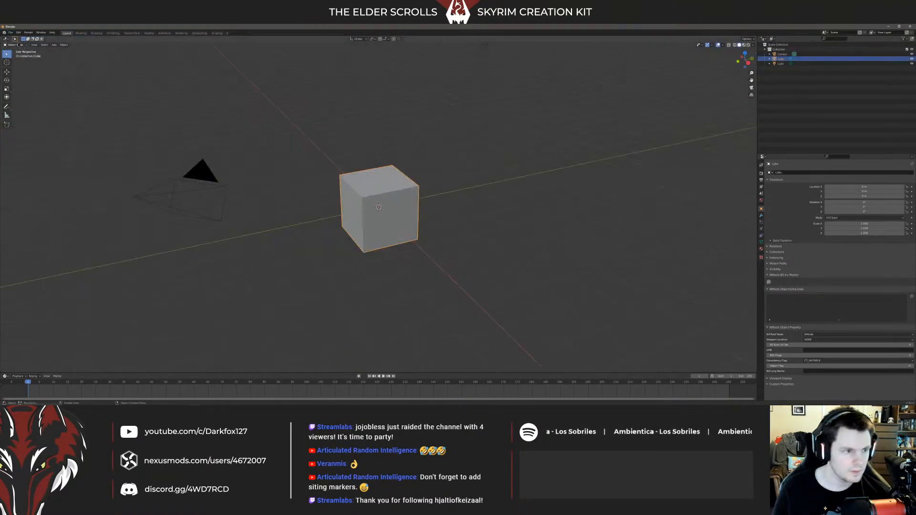
key("Delete")
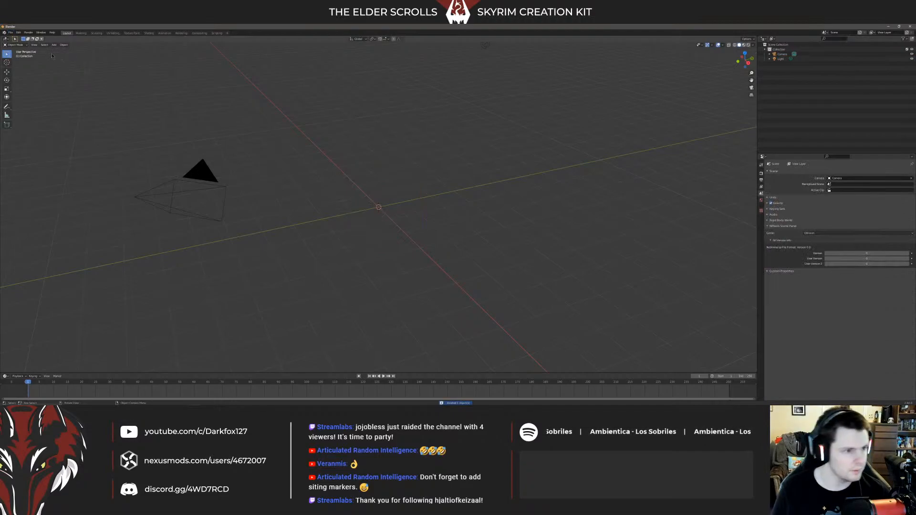
Step: Import the renamed table model from the Imports folder as a NetImmerse/Gamebryo NIF file
left_click(11, 32)
mouse_move(19, 97)
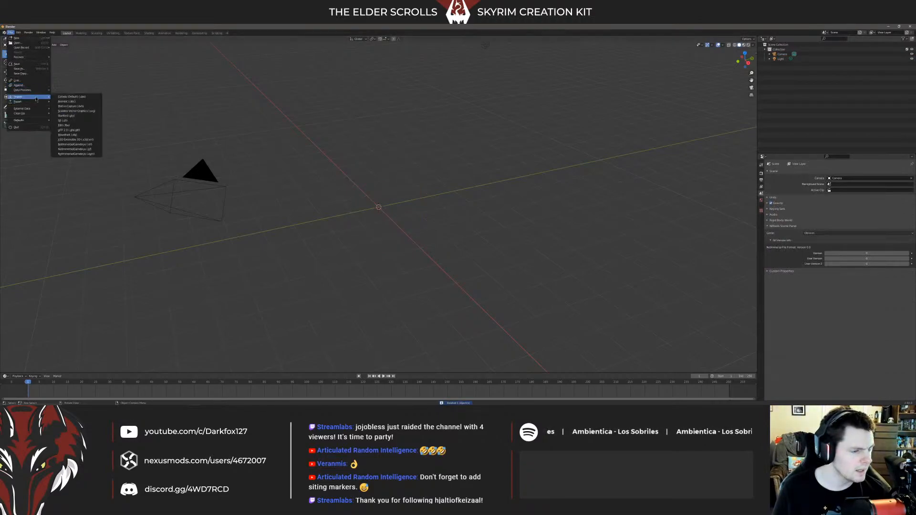
left_click(76, 149)
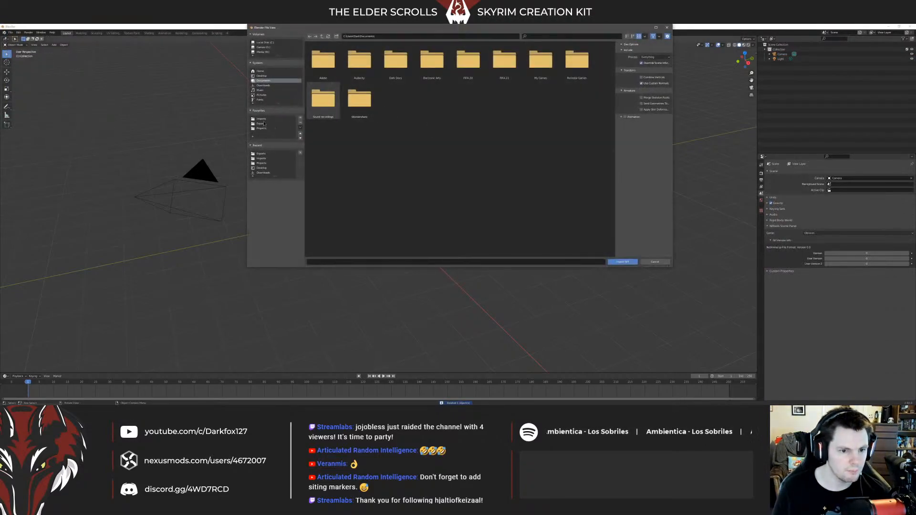
left_click(264, 124)
double_click(323, 61)
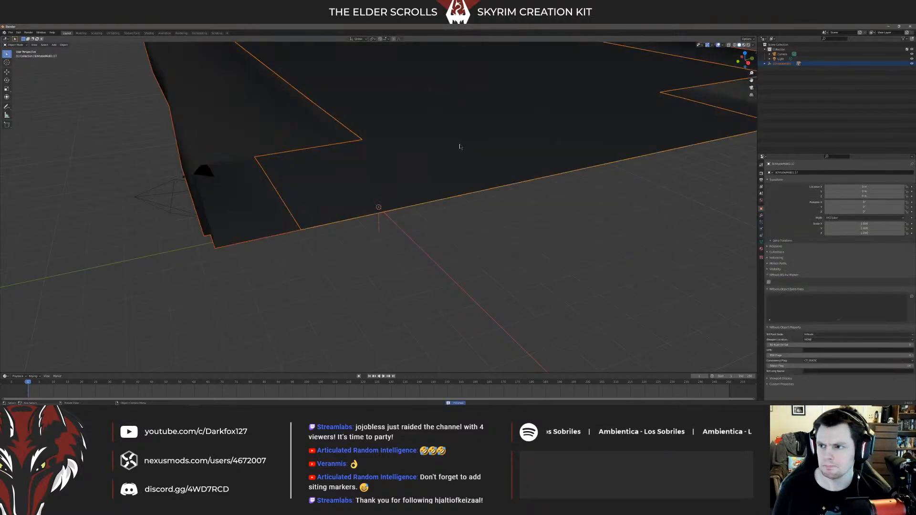
Step: Fill the open end of the table's middle section with a face between its edge vertices
scroll(473, 158, "down", 6)
left_click_drag(502, 180, 517, 189)
middle_click_drag(492, 189, 516, 134)
key("Tab")
key("alt+a")
left_click(517, 133)
middle_click_drag(539, 170, 453, 165)
left_click(536, 153, "shift")
left_click(266, 121, "shift")
key("f")
middle_click_drag(232, 154, 434, 163)
Step: Expand the imported table's hierarchy and open its border mesh for vertex editing
left_click(769, 64)
left_click(787, 68)
left_click(786, 73)
left_click(785, 68)
key("Tab")
middle_click_drag(476, 125, 482, 128)
key("Tab")
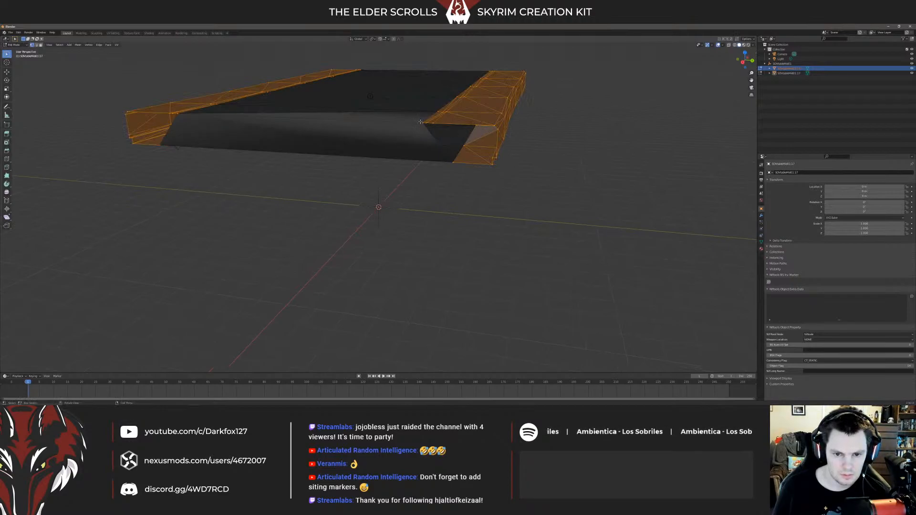
Step: Select the vertices around the border mesh's open end at one table corner and fill them with a face
left_click(500, 129, "ctrl")
left_click(499, 130, "shift")
left_click(495, 156, "shift")
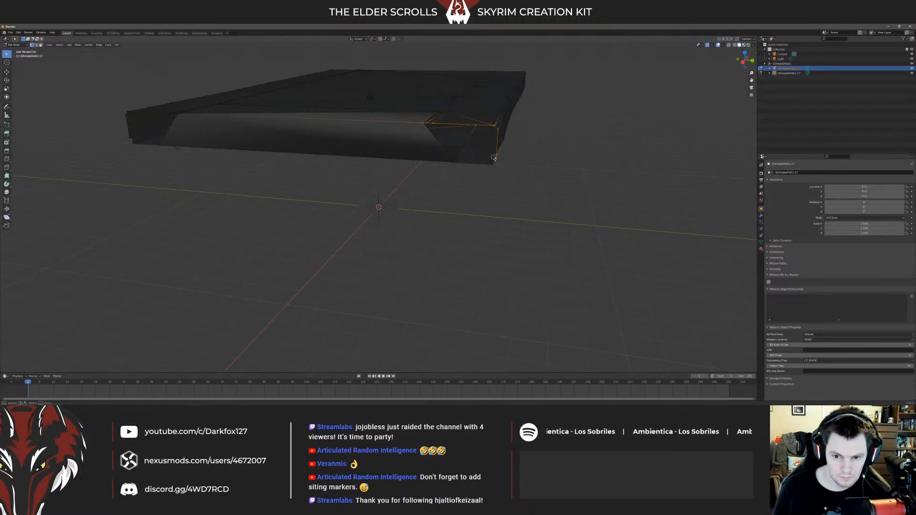
left_click(461, 150, "shift")
mouse_move(461, 151)
middle_mouse_down()
mouse_move(456, 136)
mouse_move(449, 149)
middle_mouse_up()
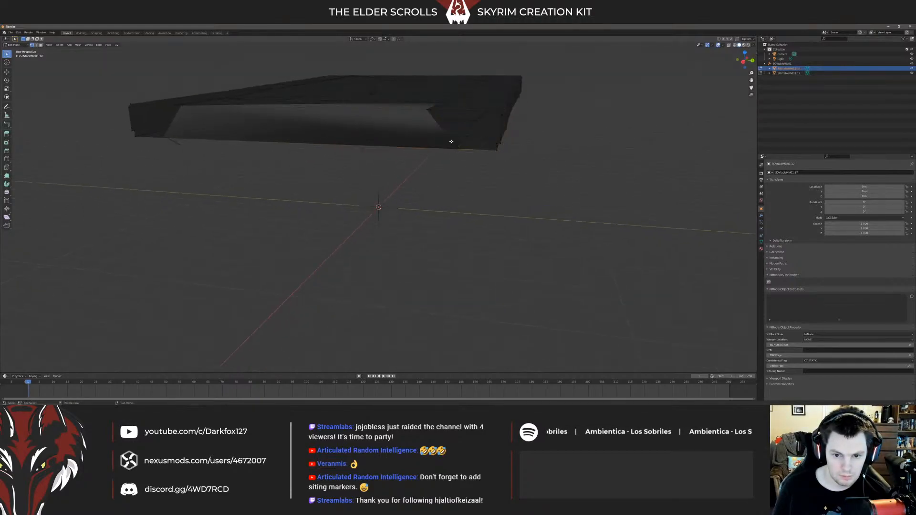
left_click(426, 108, "shift")
left_click(504, 115, "shift")
left_click(497, 143, "shift")
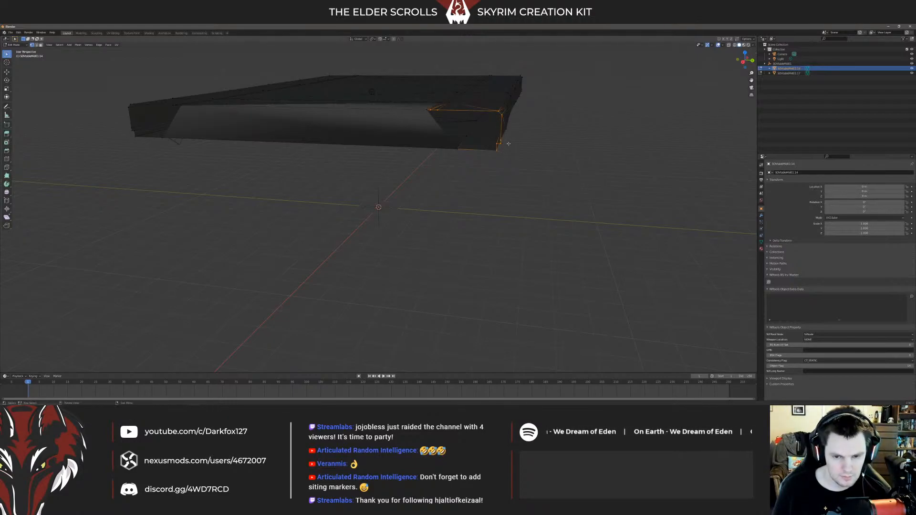
key("f")
left_click(523, 142)
Step: Close the border mesh's open end at a second table corner with a face between its outline vertices
middle_click_drag(516, 145, 379, 158)
left_click_drag(374, 161, 388, 158)
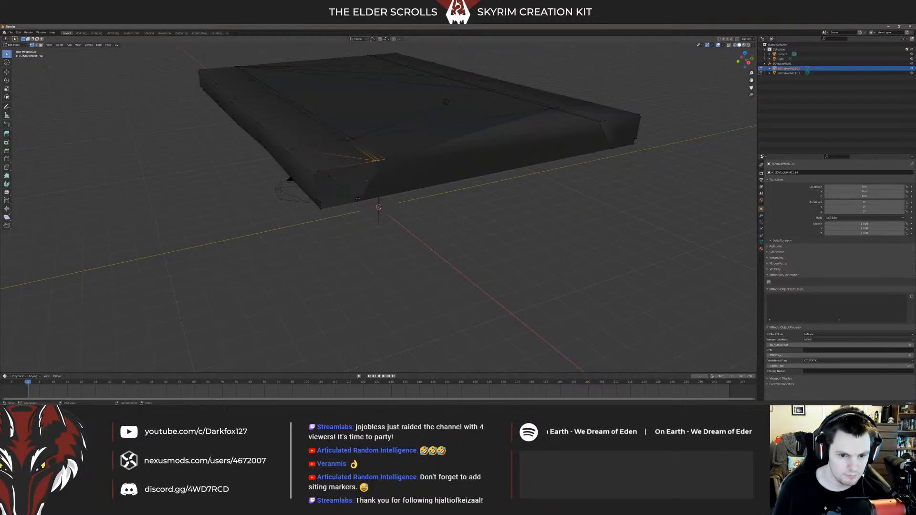
left_click(323, 211, "shift")
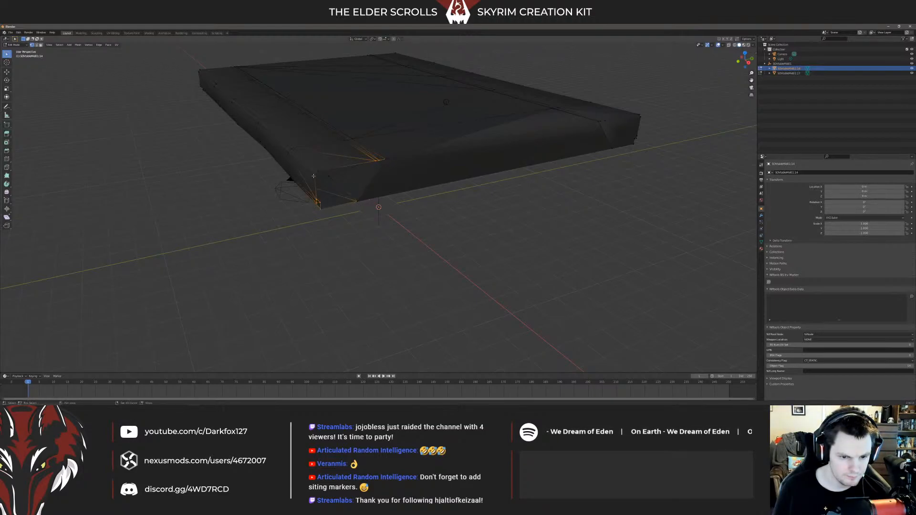
left_click(321, 175, "shift")
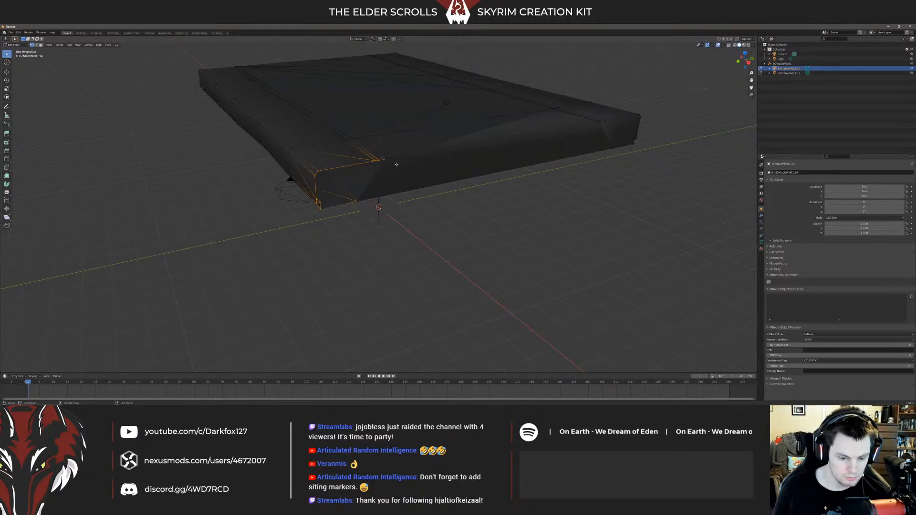
key("f")
left_click(450, 193)
Step: Select the outline vertices of the border's open end at a third table corner and fill the gap
middle_click_drag(394, 184, 484, 164)
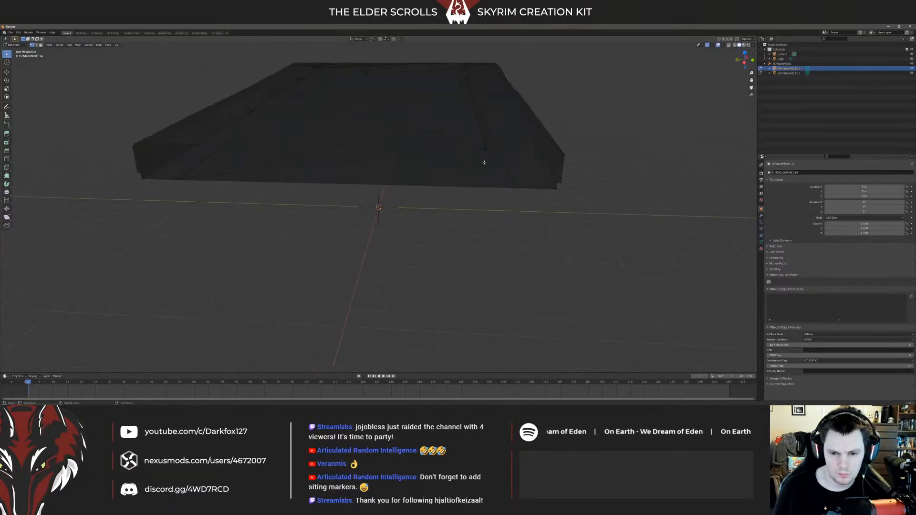
left_click_drag(483, 149, 501, 153, "shift")
left_click(559, 152, "shift")
left_click(563, 192, "shift")
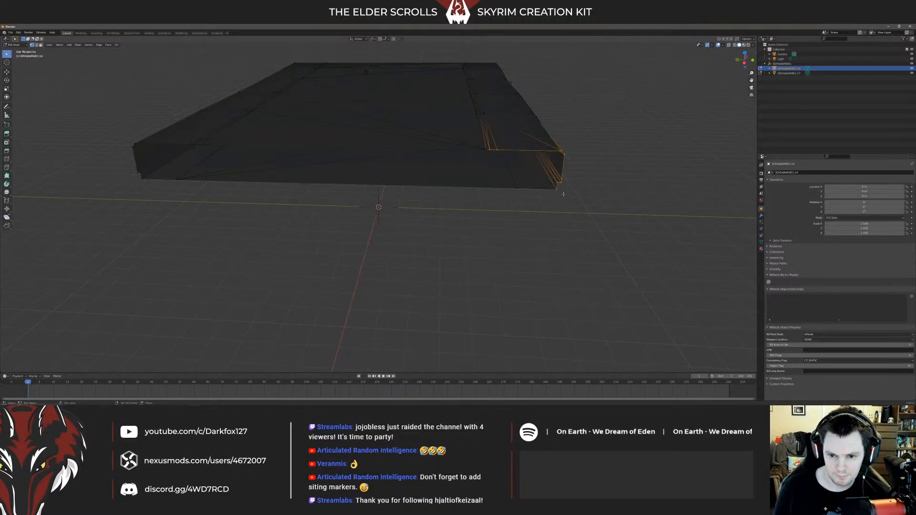
key("alt+z")
Step: Fill the border's open end at the remaining table corner with a face and clear the selection
middle_click_drag(521, 185, 307, 157)
left_click(288, 150)
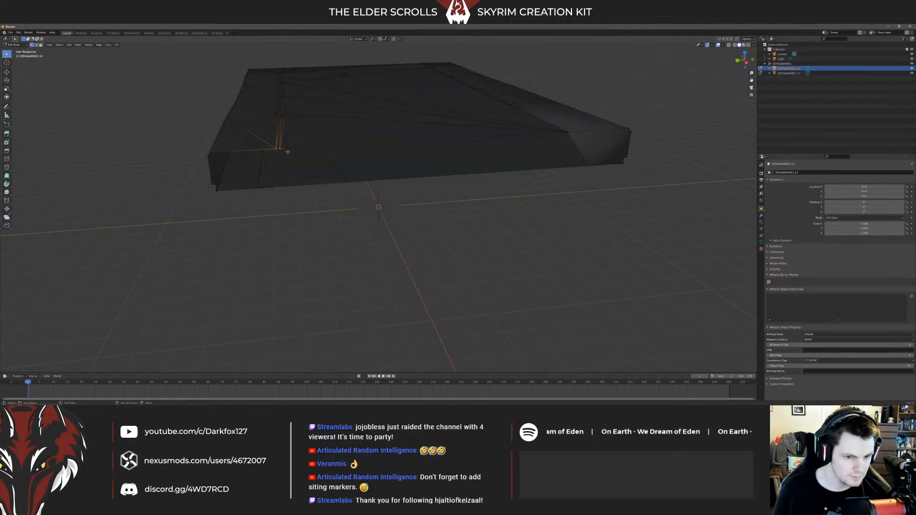
left_click(210, 154, "shift")
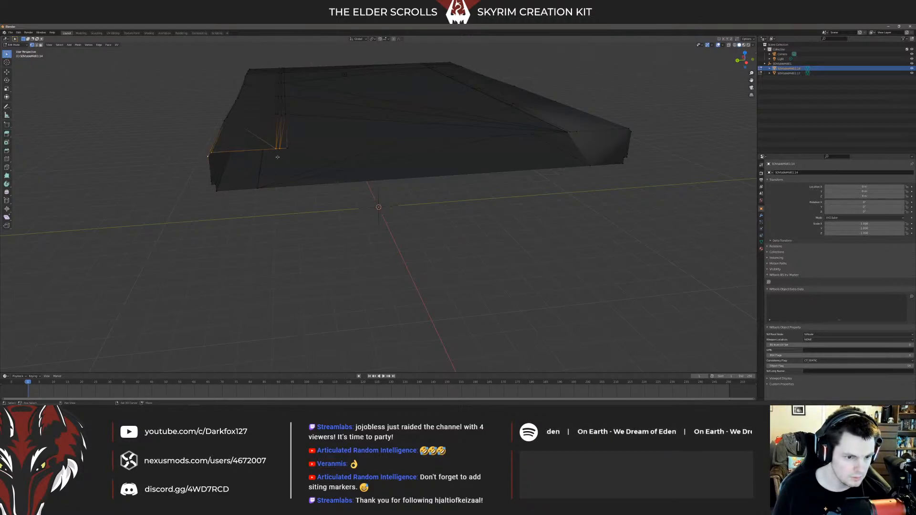
left_click(215, 189, "shift")
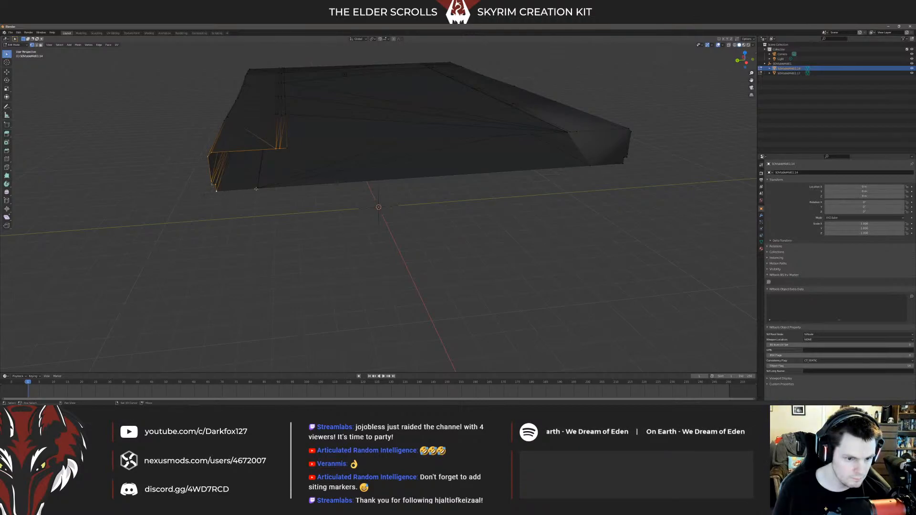
key("f")
key("alt+a")
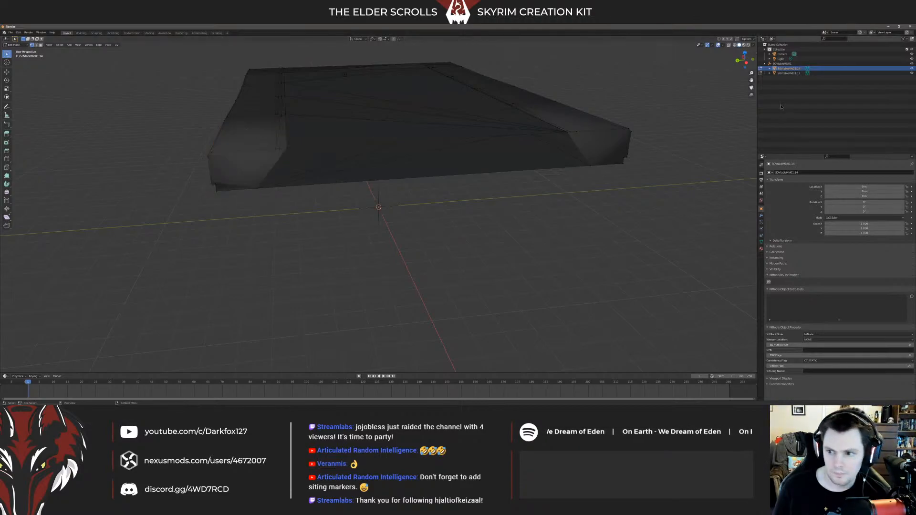
Step: Select the four outline vertices at the tabletop mesh's open end and fill them with a face
left_click(787, 73)
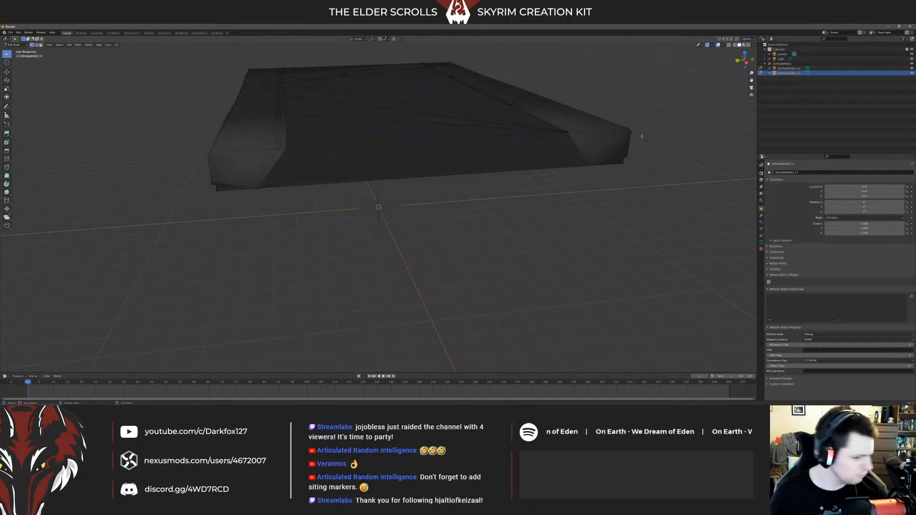
left_click(303, 148)
left_click(266, 191, "shift")
left_click(584, 165, "shift")
left_click(567, 132, "shift")
left_click(565, 130, "shift")
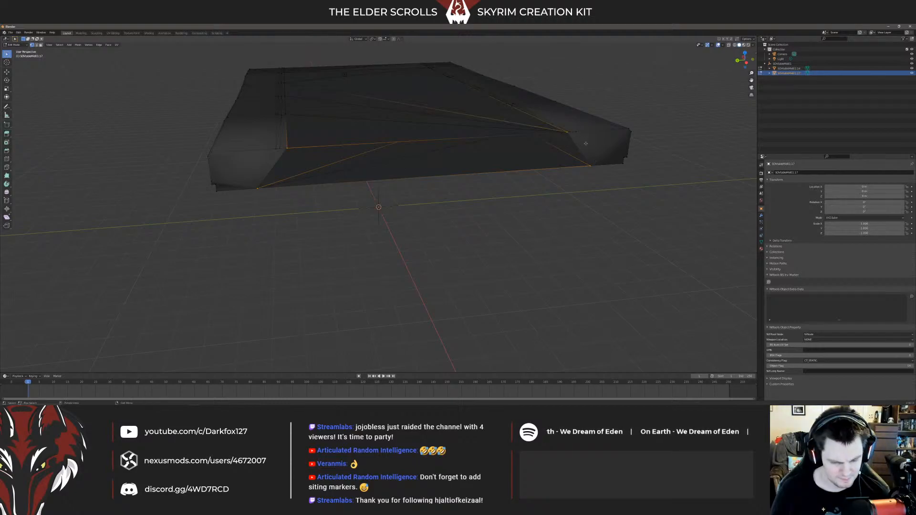
key("f")
middle_click_drag(586, 143, 312, 118)
middle_click_drag(237, 130, 332, 167)
scroll(341, 170, "up", 5)
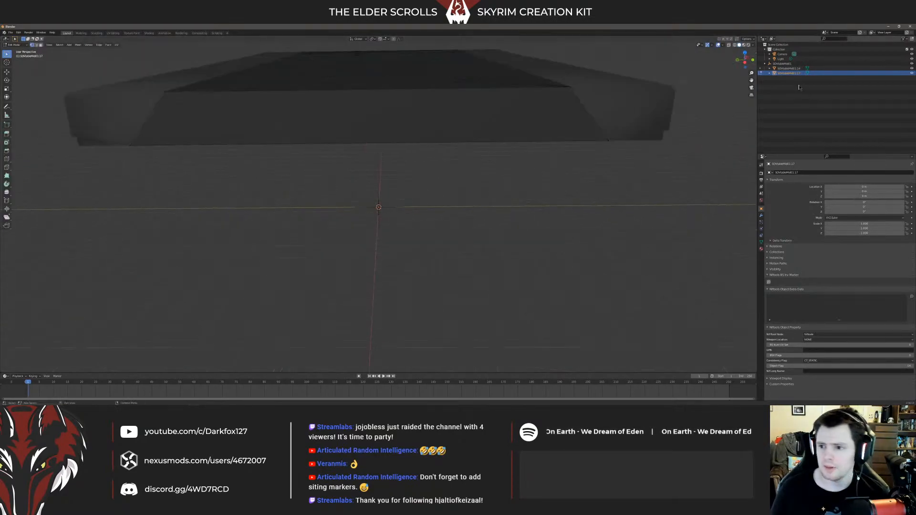
left_click(789, 68)
middle_click_drag(552, 140, 553, 140)
key("Tab")
key("Tab")
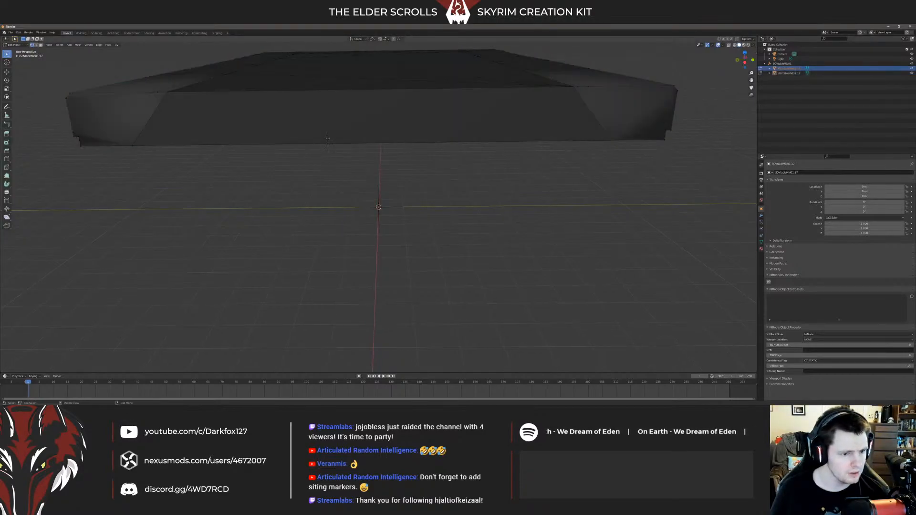
key("Tab")
key("Tab")
middle_click_drag(334, 129, 319, 154)
key("Tab")
left_click(301, 198)
left_click(789, 69)
left_click(789, 73)
middle_click_drag(470, 177, 483, 145)
key("Tab")
key("Tab")
key("Tab")
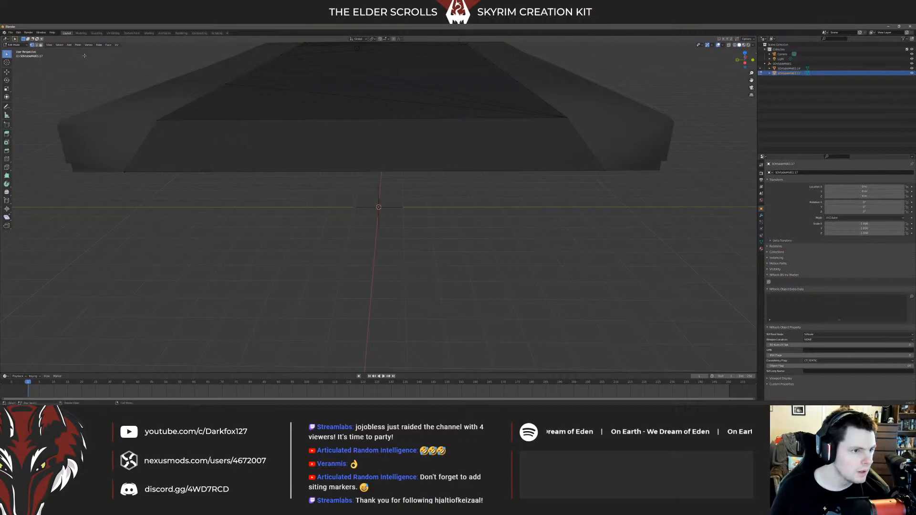
Step: Switch to face selection and triangulate the new end face of the tabletop mesh
left_click(41, 45)
left_click(364, 146)
middle_click_drag(365, 146, 376, 147)
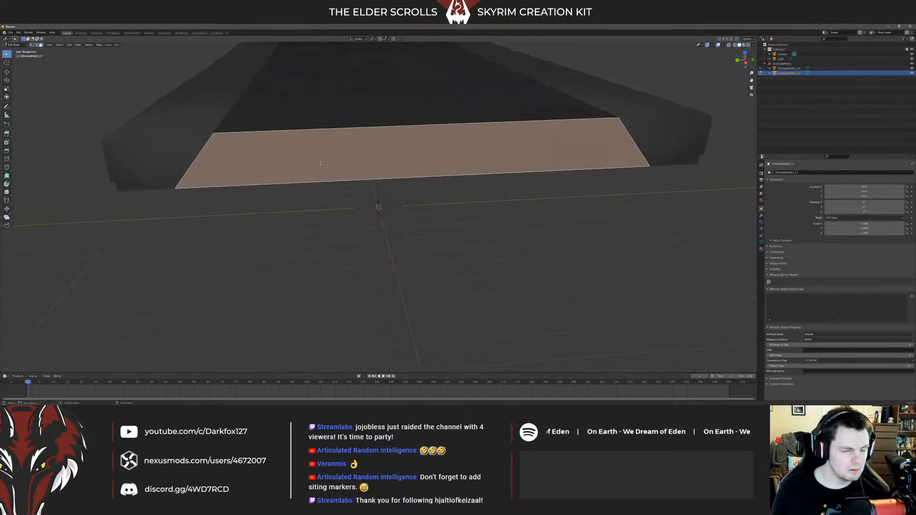
right_click(343, 160)
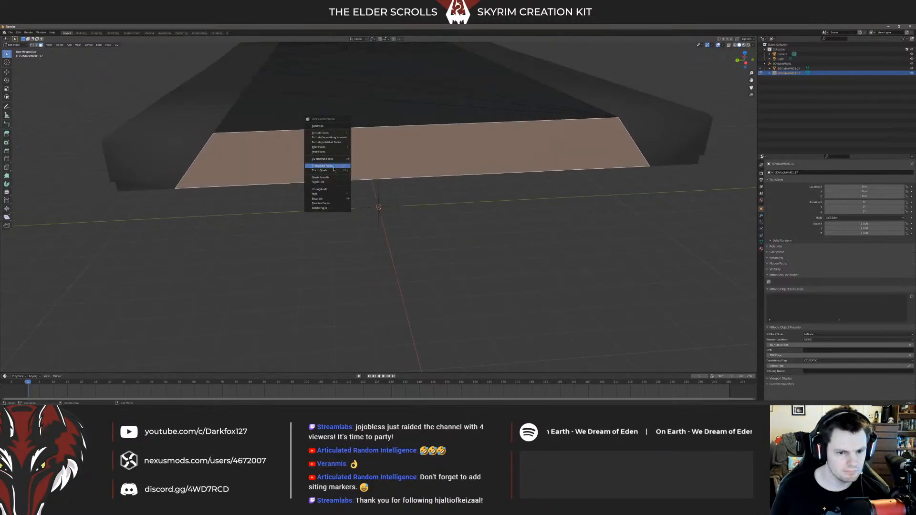
left_click(330, 166)
left_click(468, 186)
mouse_move(450, 188)
middle_mouse_down()
mouse_move(430, 181)
mouse_move(441, 184)
middle_mouse_up()
left_click(342, 158)
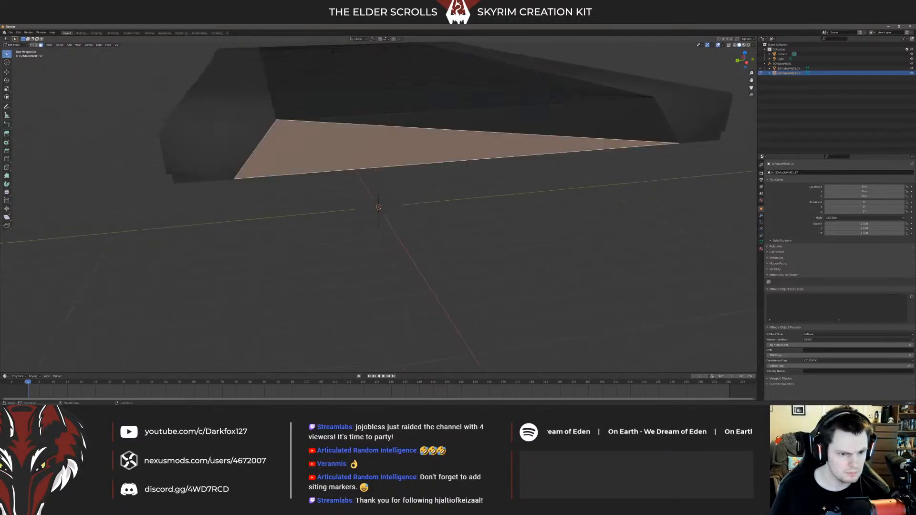
key("x")
left_click(231, 152)
Step: Select the lower triangle at the tabletop's end and apply Triangulate Faces to it
middle_click_drag(230, 152, 347, 155)
left_click(233, 123)
right_click(233, 124)
left_click(233, 120)
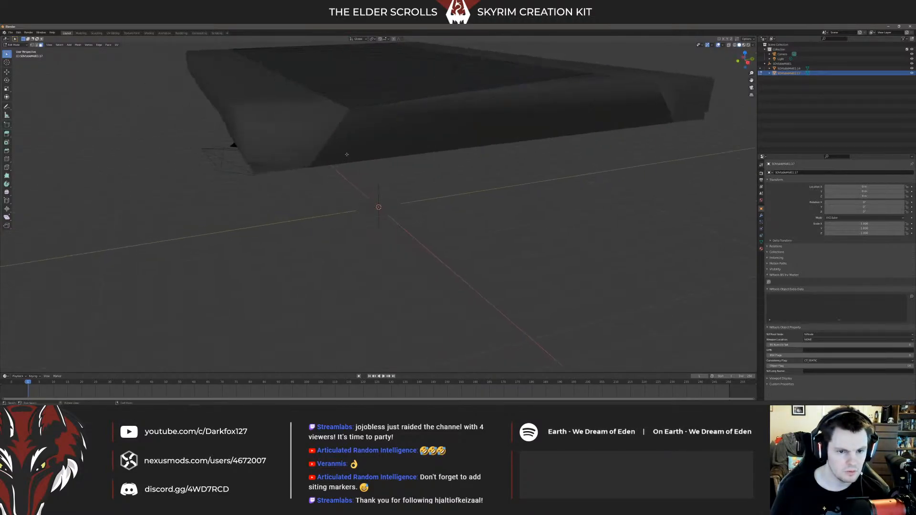
left_click(358, 153)
right_click(361, 143)
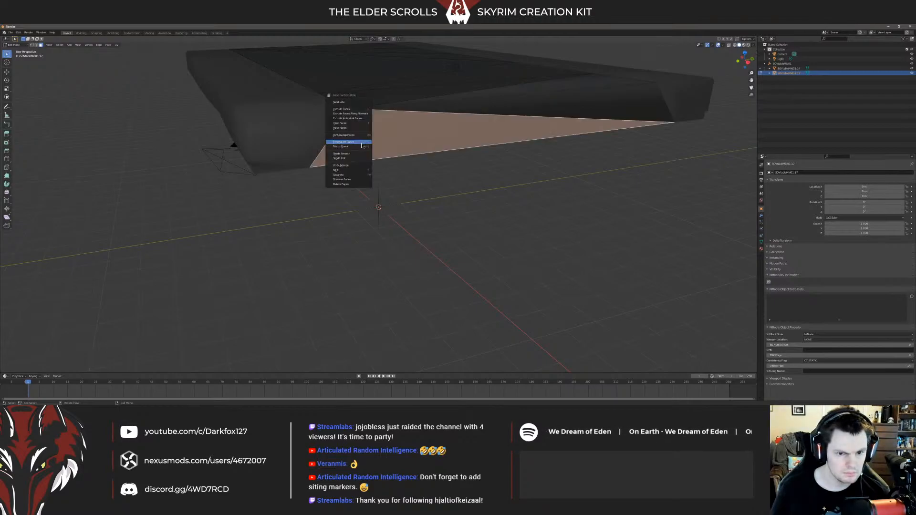
left_click(358, 143)
middle_click_drag(358, 143, 392, 156)
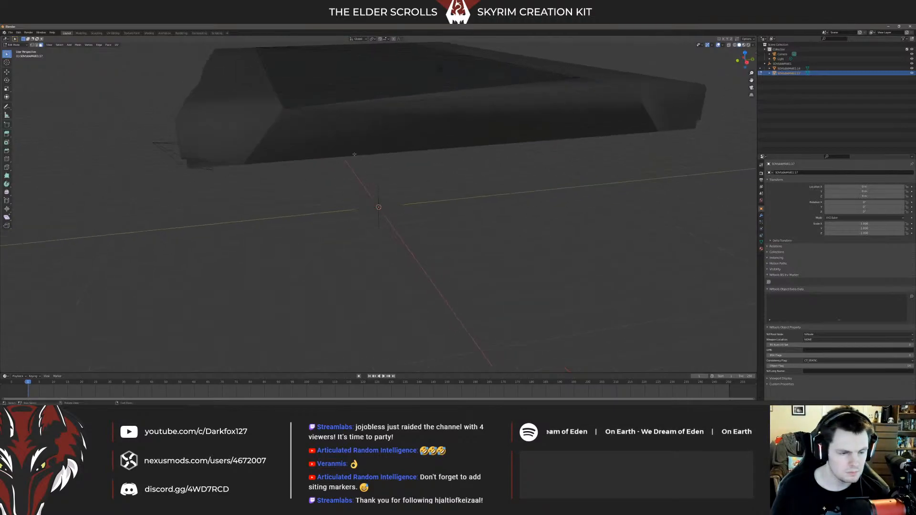
Step: Switch editing to the border mesh and triangulate the end face at one table corner
left_click(789, 68)
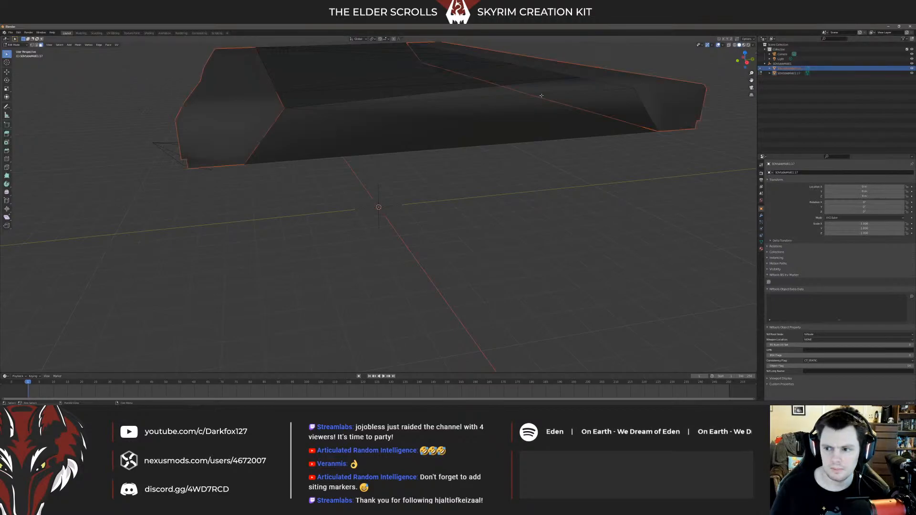
key("Tab")
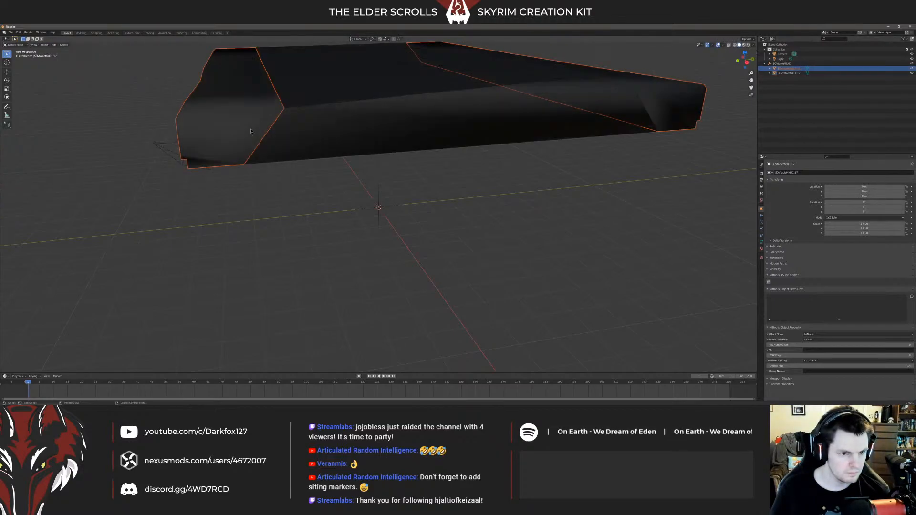
left_click(252, 129)
key("Tab")
left_click(240, 135)
right_click(238, 136)
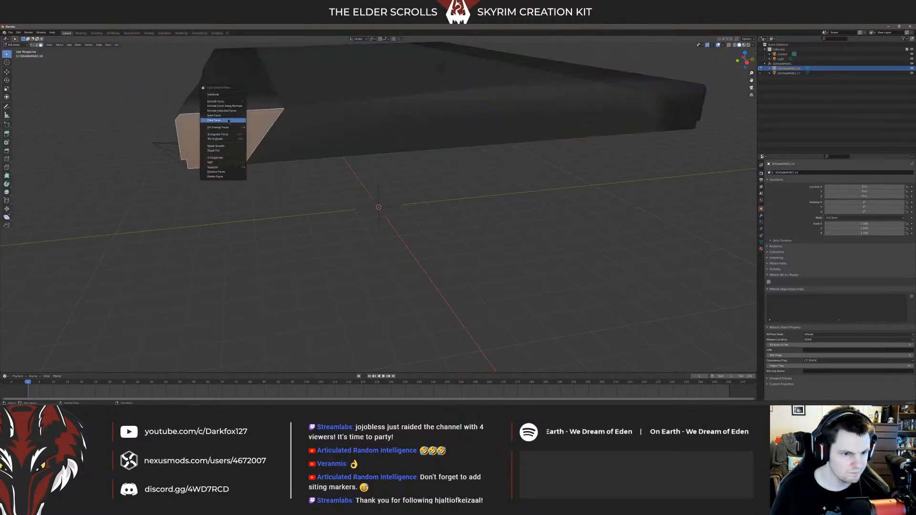
left_click(238, 134)
middle_click_drag(231, 136, 244, 133)
Step: Triangulate the border's end face at the other corner of the same table end
middle_click_drag(313, 142, 274, 140)
left_click(525, 128)
right_click(526, 129)
left_click(525, 129)
middle_click_drag(525, 129, 307, 124)
Step: Triangulate the border's two end faces at the opposite table end and clear the selection
left_click(215, 108)
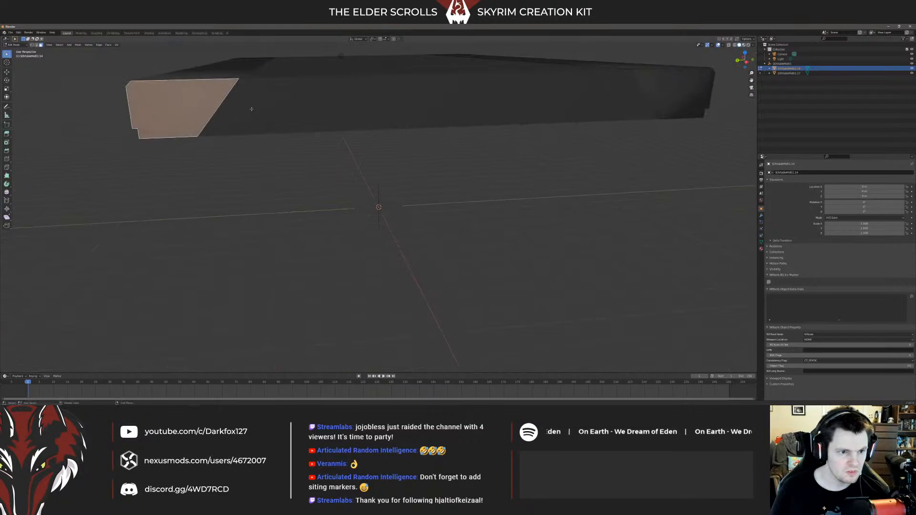
right_click(191, 104)
left_click(191, 104)
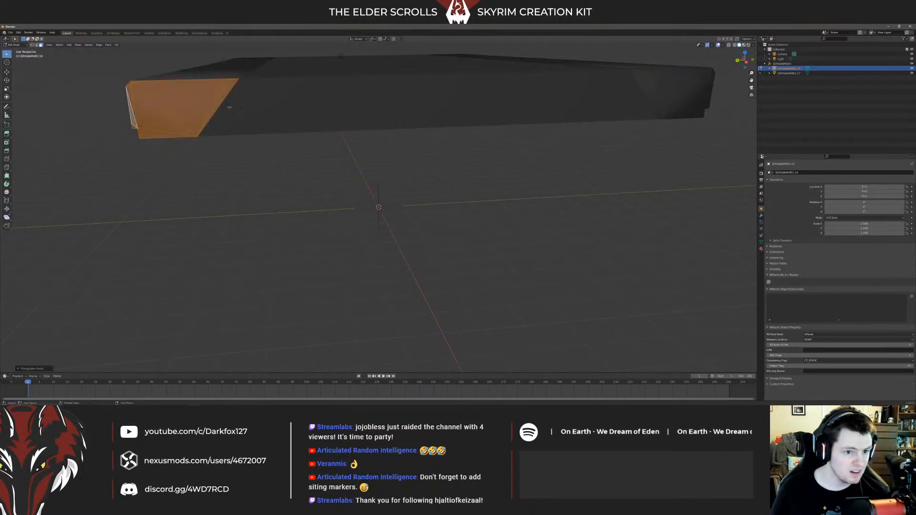
left_click(649, 90)
right_click(650, 89)
left_click(643, 90)
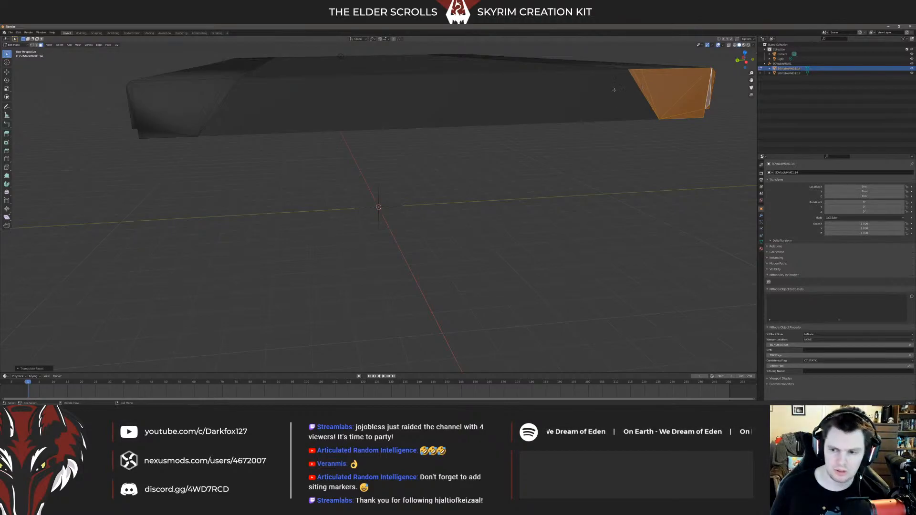
left_click(504, 135)
middle_click_drag(441, 143, 510, 145)
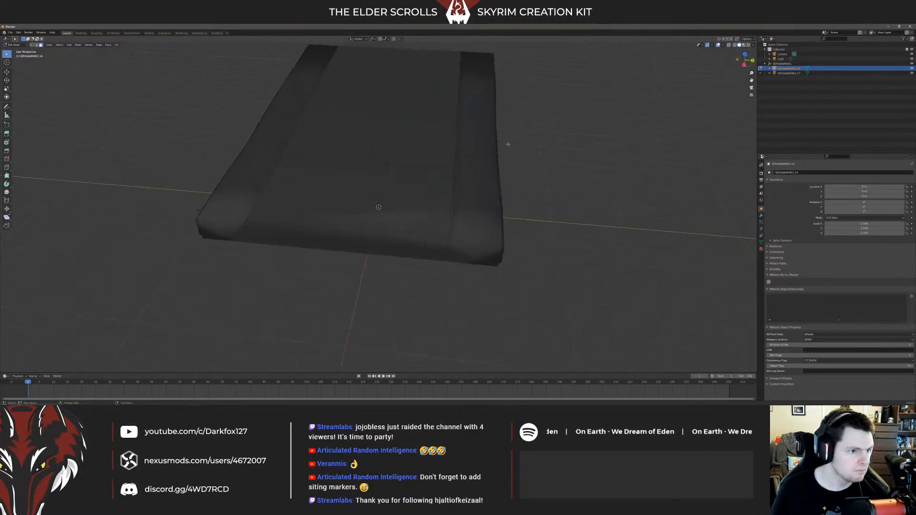
Step: Select all the triangles that cap the border's end at the first table corner
left_click(10, 33)
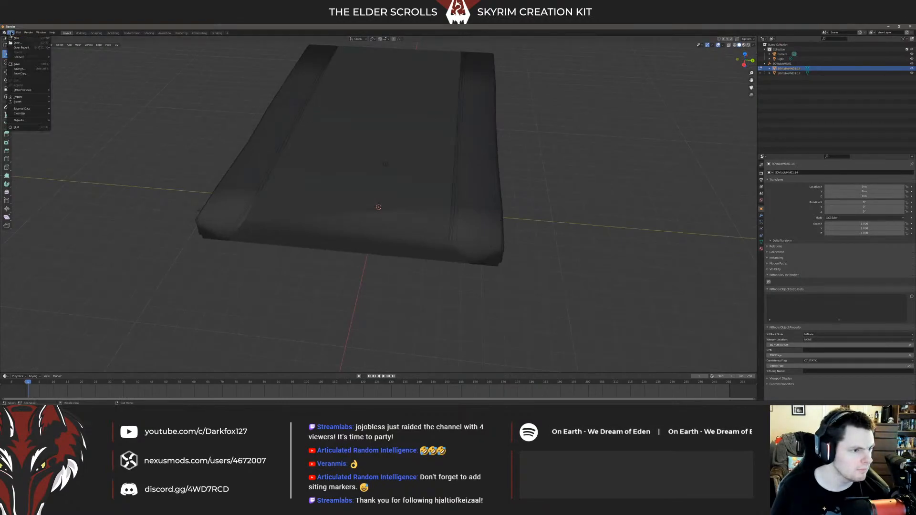
middle_click_drag(170, 197, 180, 180)
left_click(249, 151)
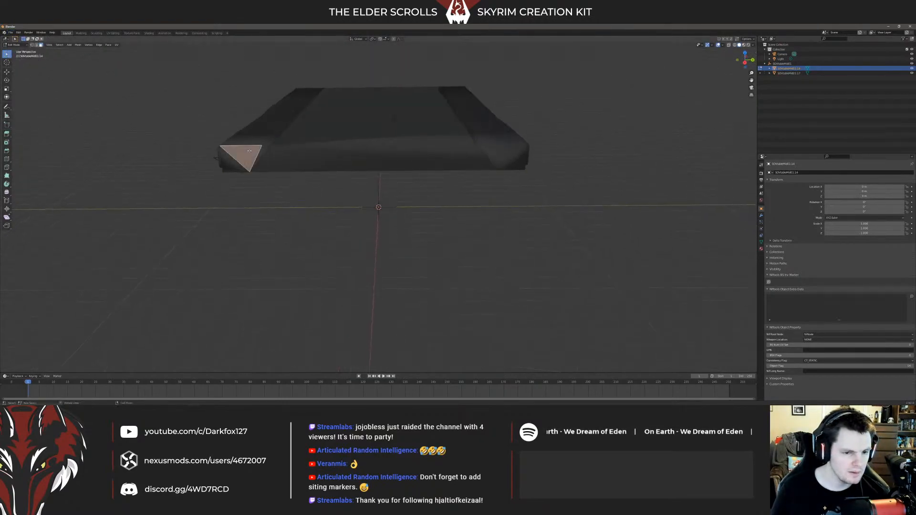
middle_click_drag(246, 155, 259, 159)
scroll(264, 157, "up", 5)
scroll(264, 157, "down", 1)
left_click(247, 125, "ctrl")
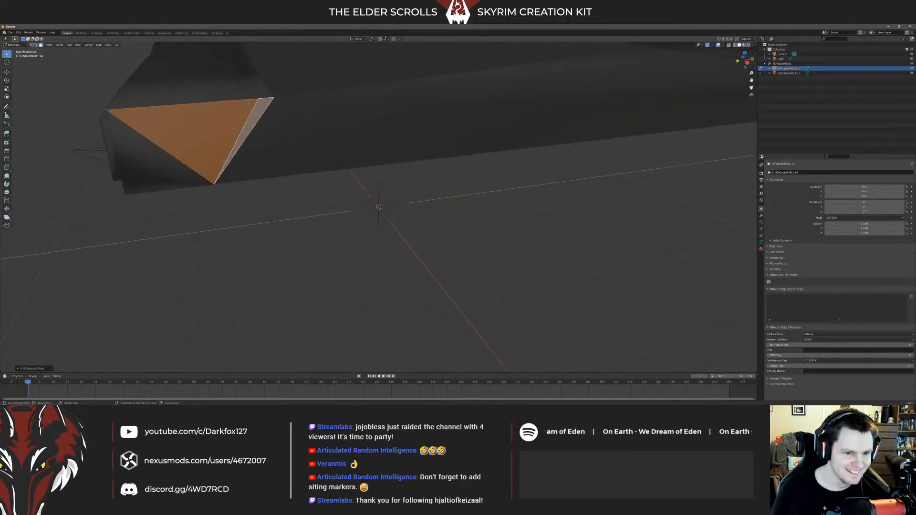
left_click(127, 140, "ctrl")
left_click(108, 140, "ctrl")
left_click(115, 177, "ctrl")
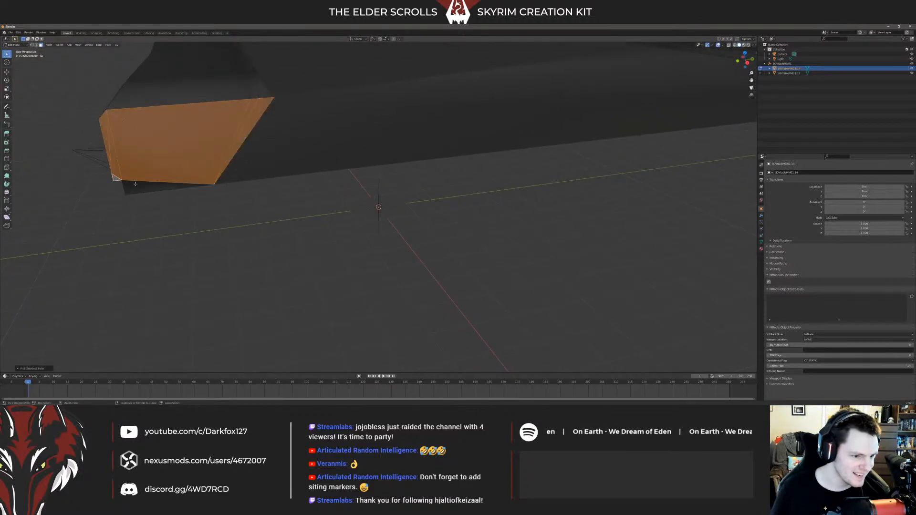
left_click(131, 187, "ctrl")
Step: Add the triangles capping the border's end at the second table corner to the selection
middle_click_drag(361, 152, 456, 150)
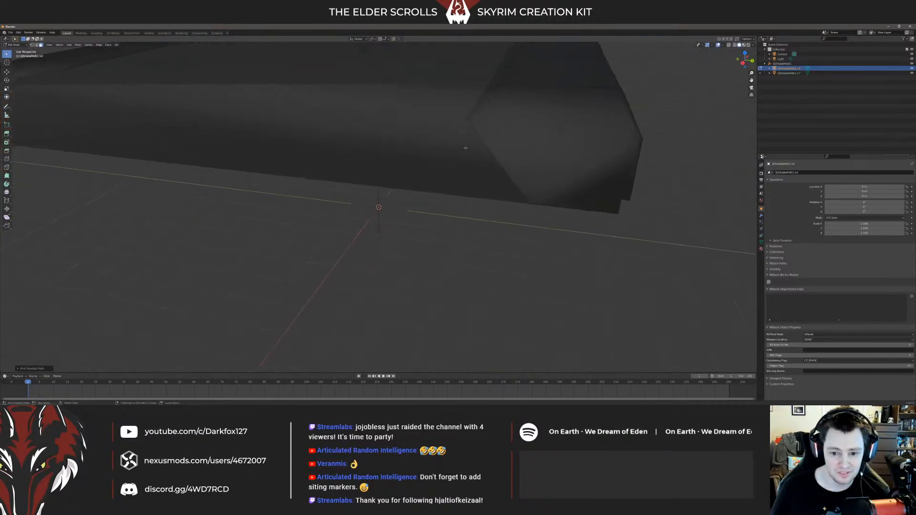
left_click(478, 127, "ctrl")
left_click(518, 133, "ctrl")
left_click(602, 167, "ctrl")
left_click(636, 150, "ctrl")
left_click(632, 160, "ctrl")
left_click(634, 159, "ctrl")
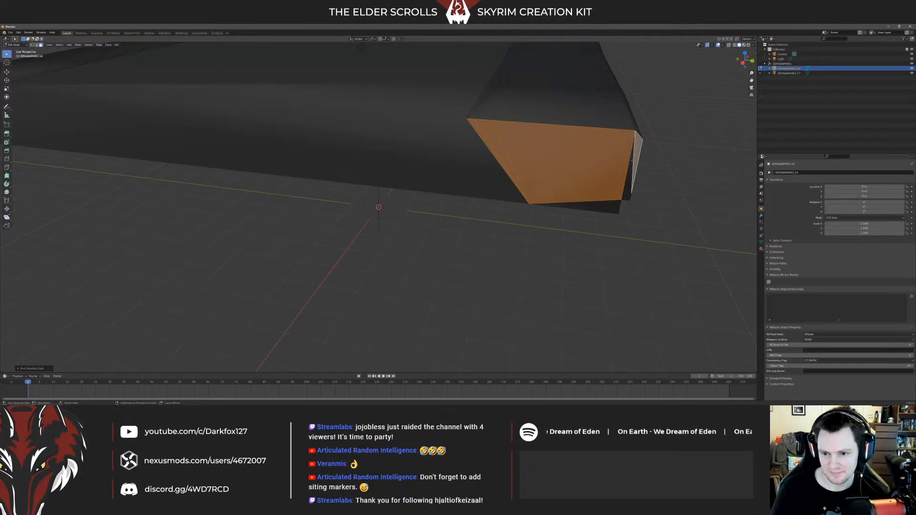
left_click(633, 161, "ctrl")
left_click(629, 197, "ctrl")
left_click(619, 207, "ctrl")
Step: Extend the selection with the border's cap triangles at the third corner, on the opposite table end
middle_click_drag(488, 176, 514, 176)
scroll(507, 170, "down", 4)
left_click(507, 189, "ctrl")
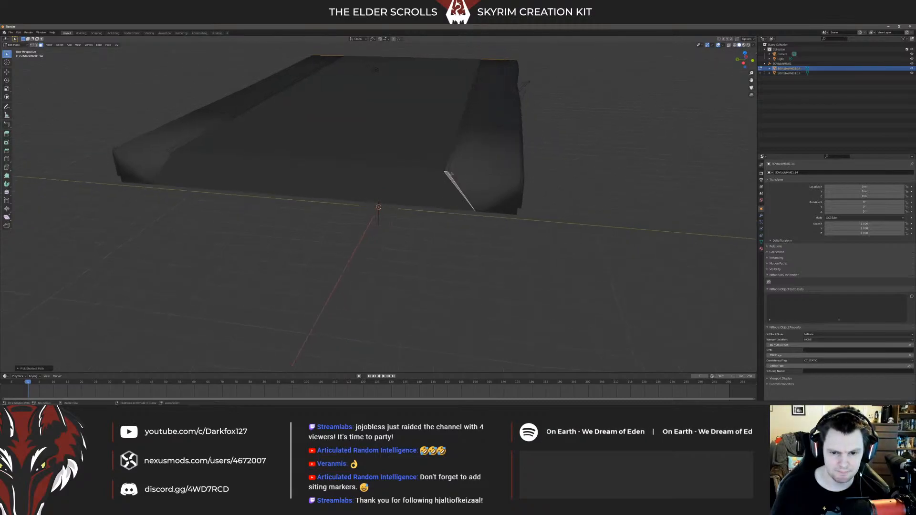
left_click(507, 190, "ctrl")
left_click(519, 198, "ctrl")
middle_click_drag(518, 196, 363, 161)
Step: Extend the selection with the cap triangles at the border's fourth and last corner
scroll(562, 159, "up", 4)
left_click(267, 153, "ctrl")
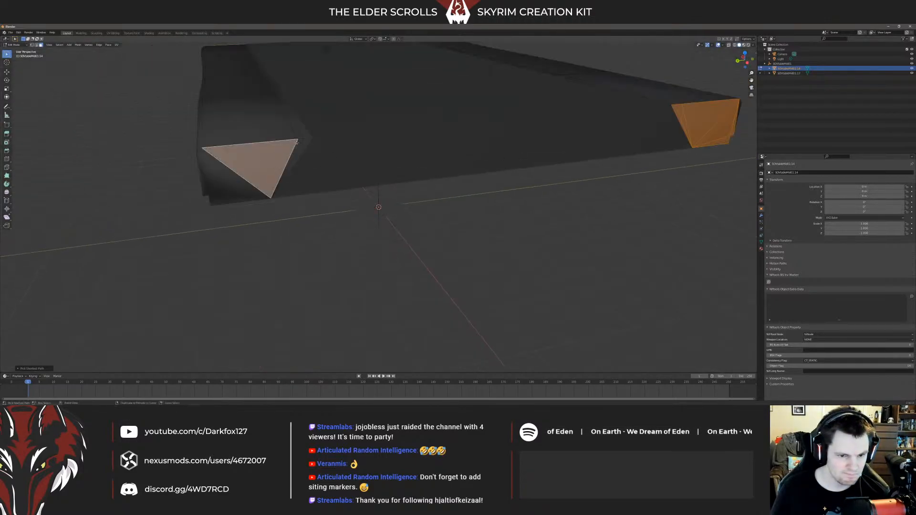
left_click(298, 143, "ctrl")
left_click(305, 143, "ctrl")
left_click(244, 190, "ctrl")
left_click(225, 199, "ctrl")
left_click(206, 194, "ctrl")
scroll(389, 168, "down", 4)
mouse_move(372, 167)
middle_mouse_down()
mouse_move(405, 169)
mouse_move(352, 170)
mouse_move(359, 170)
middle_mouse_up()
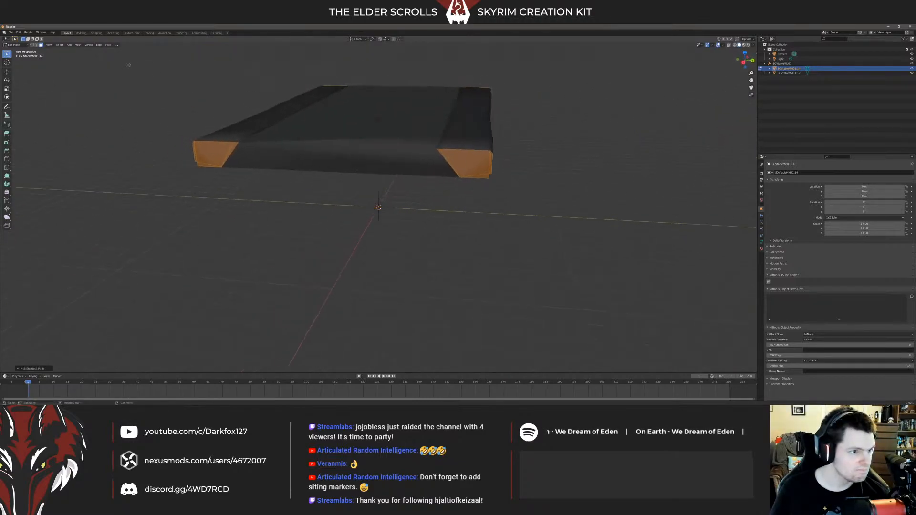
Step: Switch to the UV Editing workspace and unwrap the selected corner caps with Cube Projection
left_click(113, 33)
right_click(457, 219)
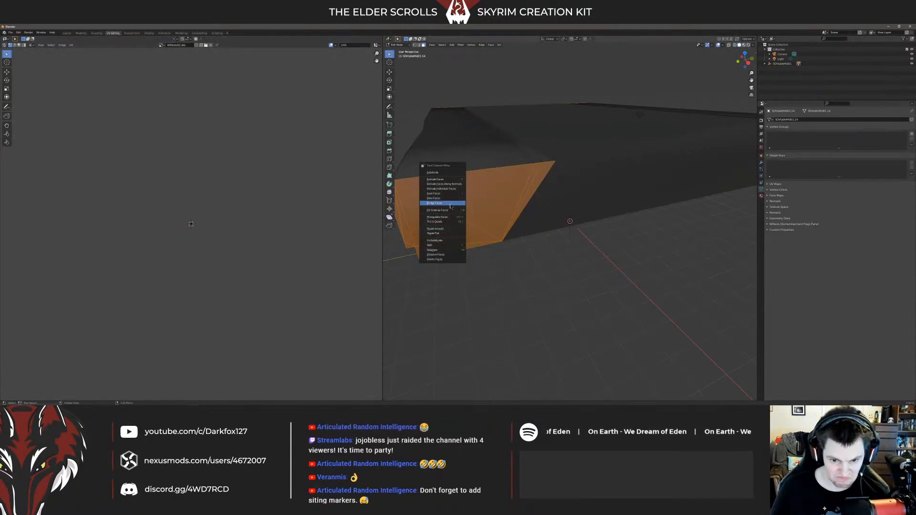
mouse_move(451, 210)
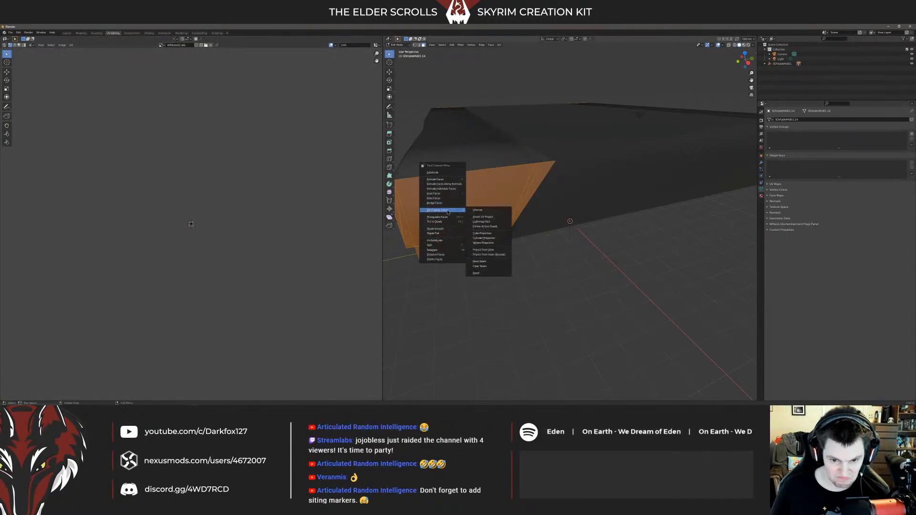
left_click(496, 233)
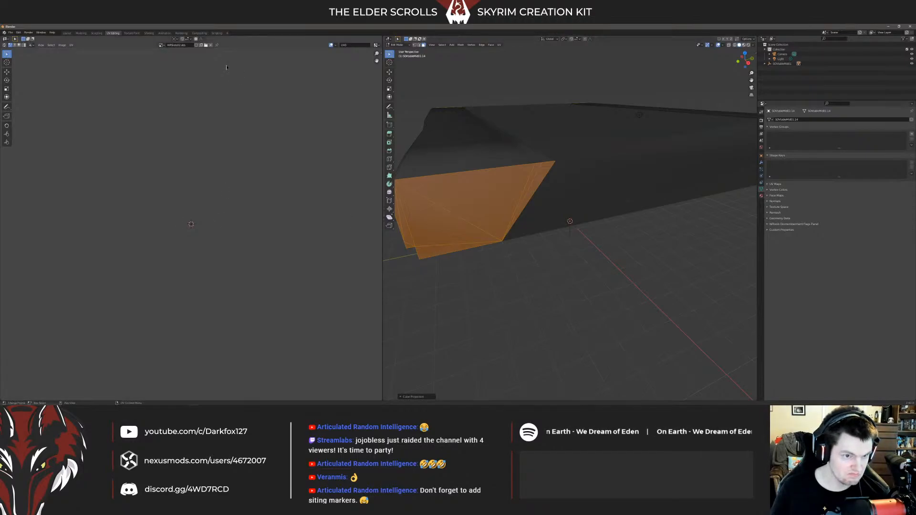
Step: Unlink the image from the UV editor and check the projected UV islands against the selected corner caps
left_click(206, 45)
key("Escape")
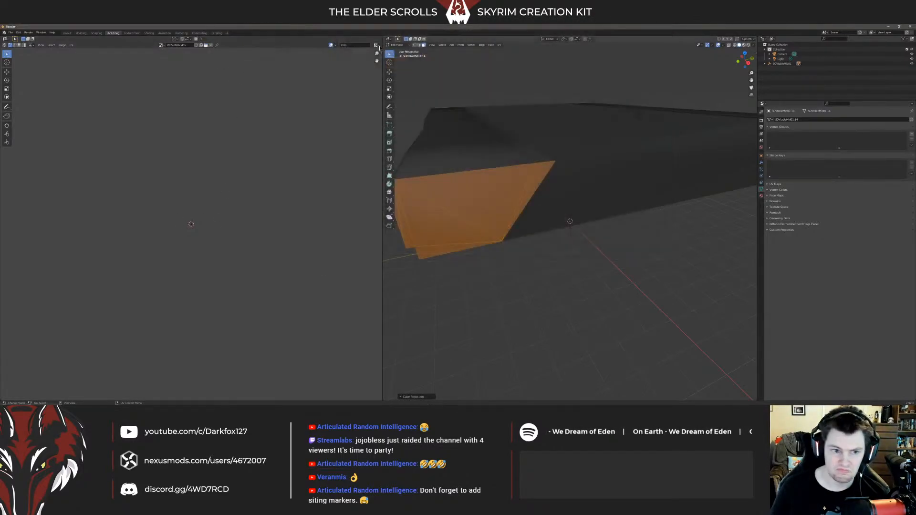
scroll(248, 186, "up", 7)
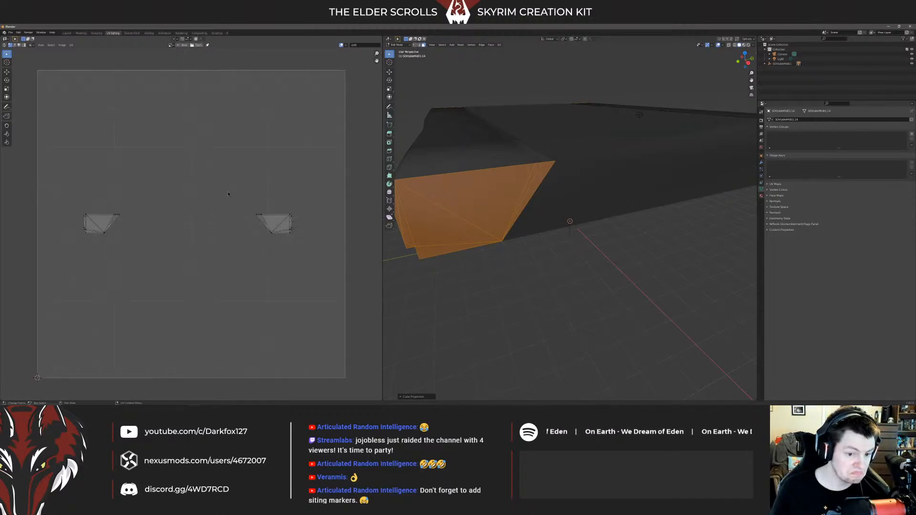
scroll(227, 190, "down", 3)
middle_click_drag(571, 193, 591, 187)
scroll(591, 187, "down", 4)
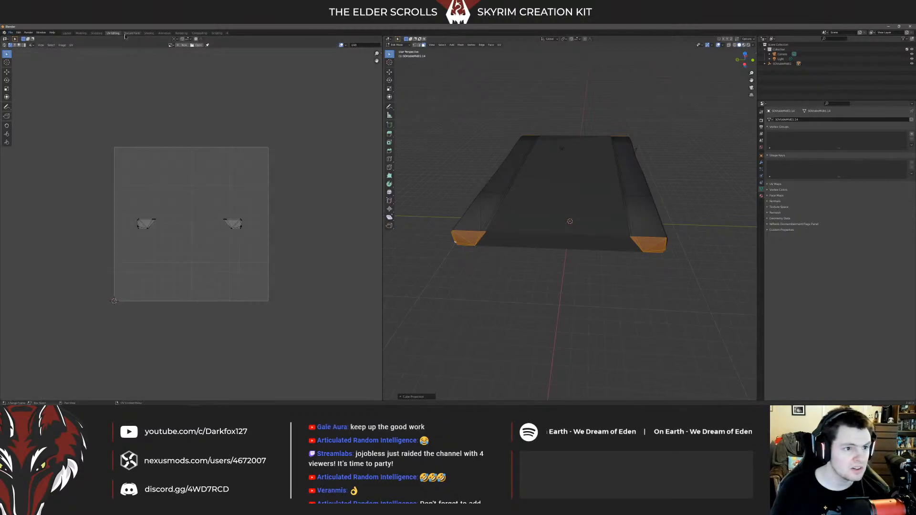
Step: Return to the Layout workspace and set up a Wavefront OBJ export of the table piece into the bookmarked Exports folder
left_click(67, 33)
left_click(10, 33)
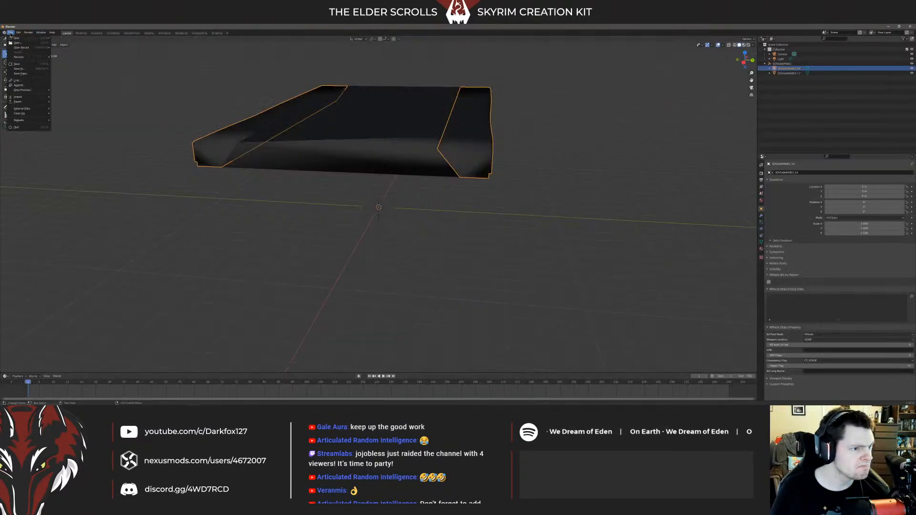
mouse_move(30, 103)
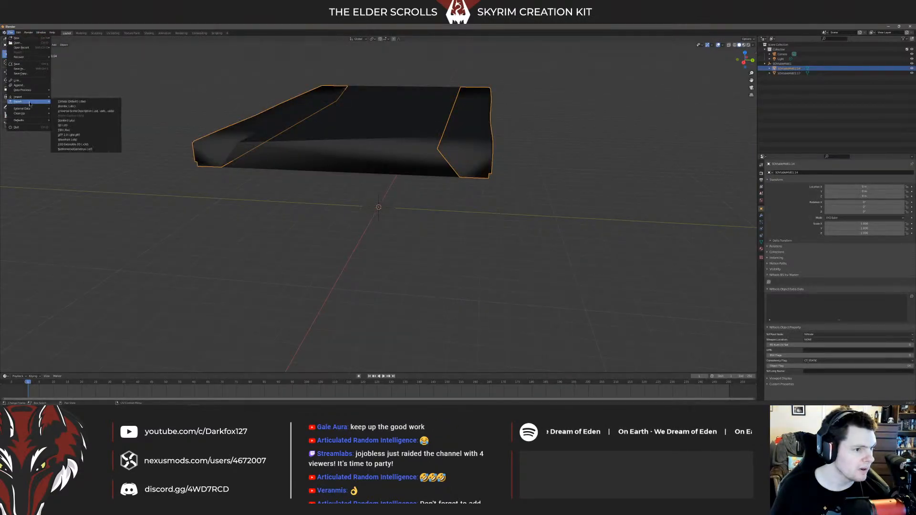
left_click(83, 143)
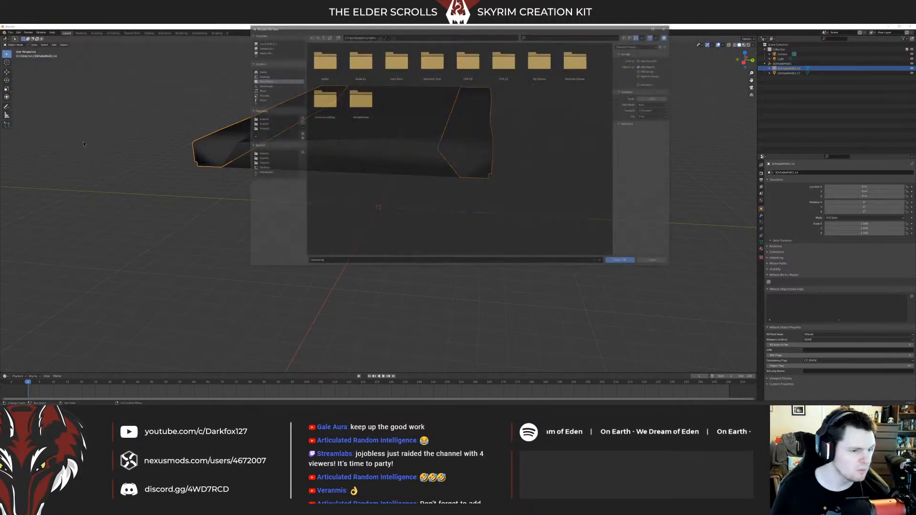
left_click(261, 123)
left_click(329, 262)
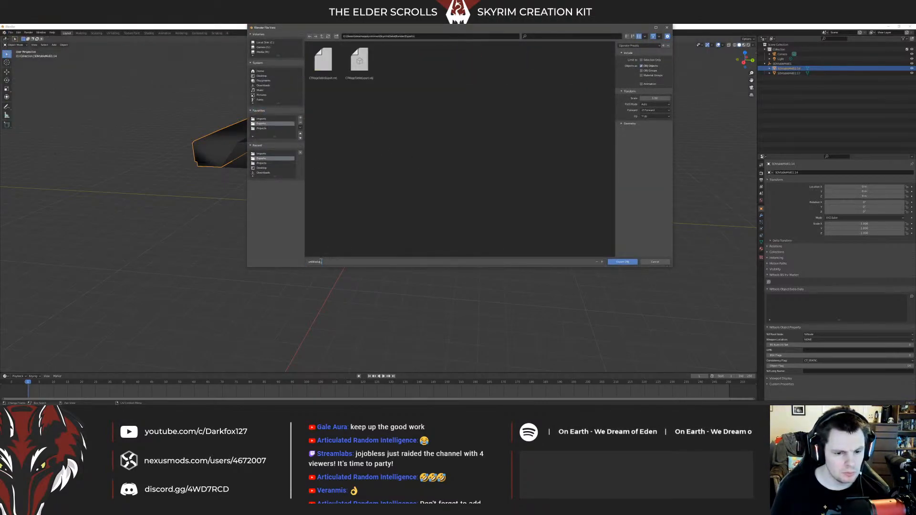
Step: Name the export file CTFloatingDeskMid and export the table piece as an OBJ
double_click(316, 262)
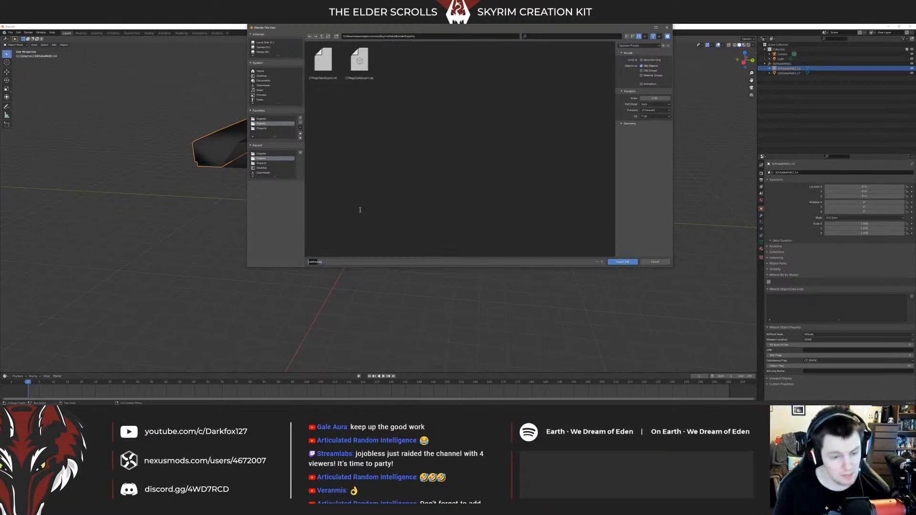
type("CT")
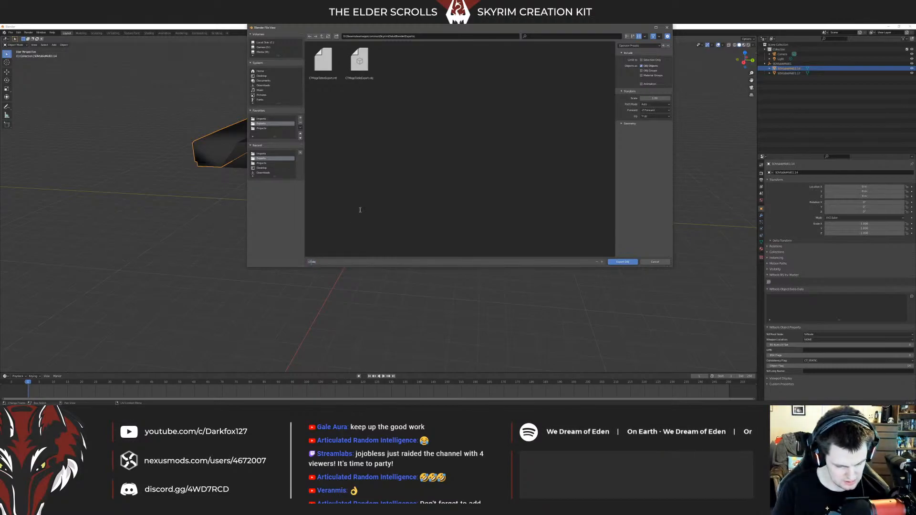
type("FloatingDesk")
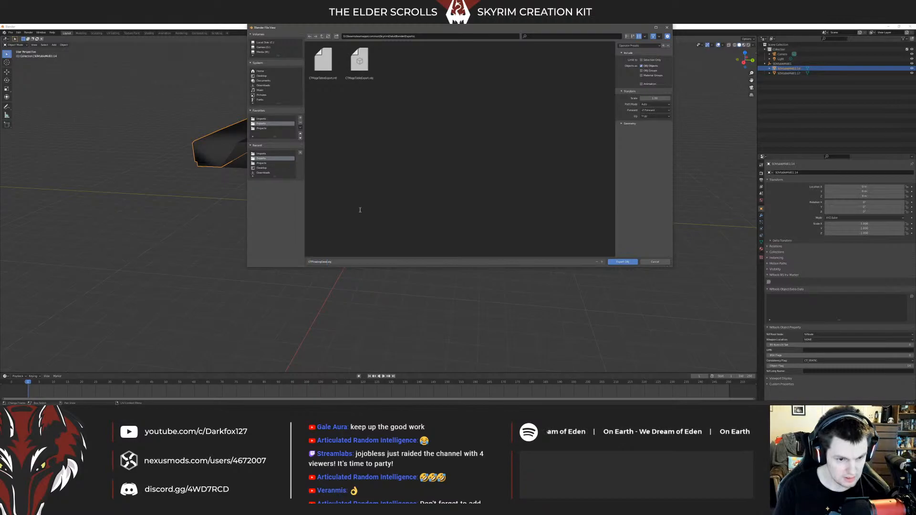
type("01")
key("BackSpace")
key("BackSpace")
type("Mid")
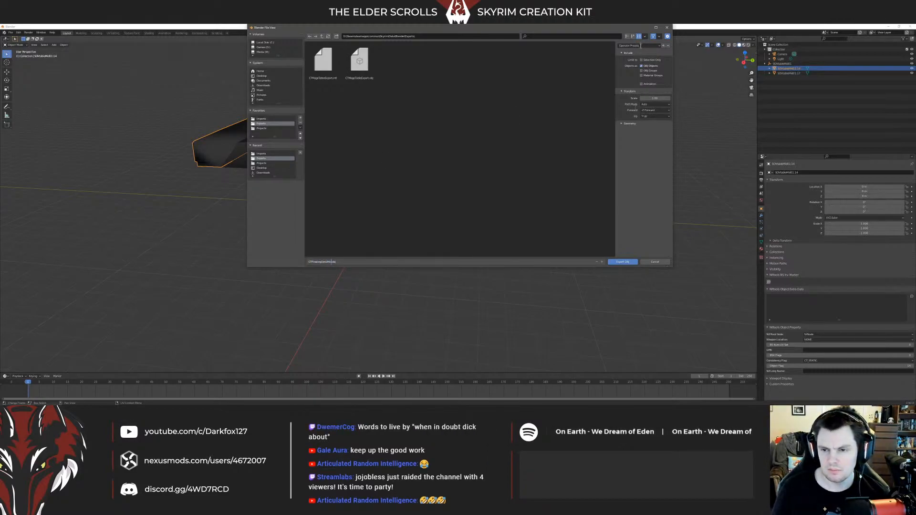
left_click(658, 46)
left_click(655, 46)
left_click(638, 58)
left_click(626, 261)
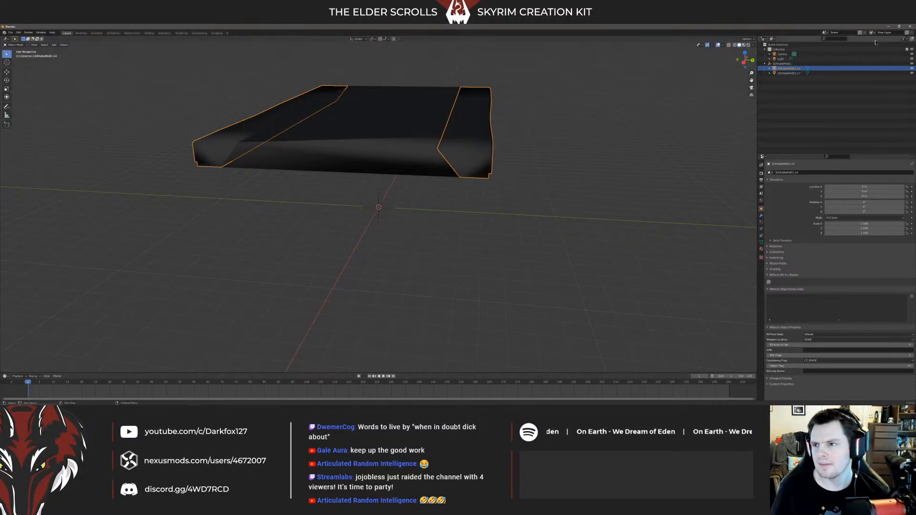
Step: Minimize Blender and empty the Recycle Bin from the File Explorer window
left_click(888, 26)
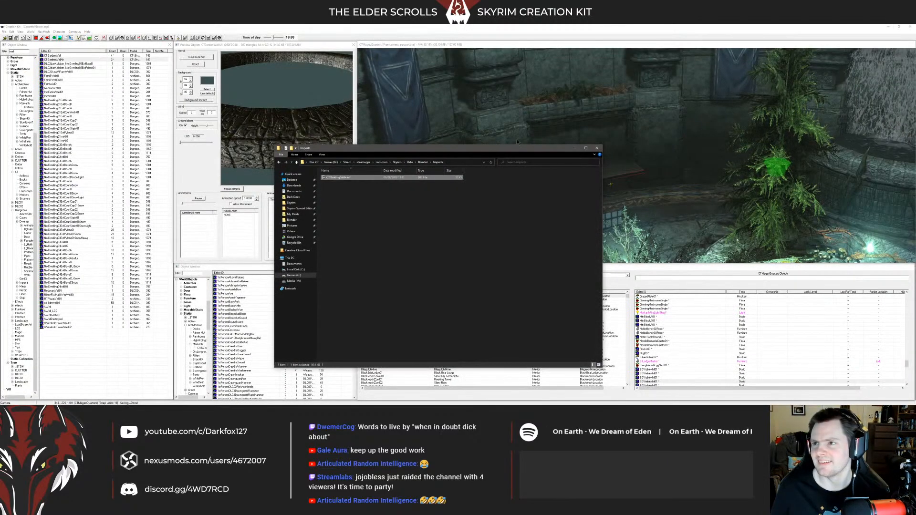
left_click(458, 199)
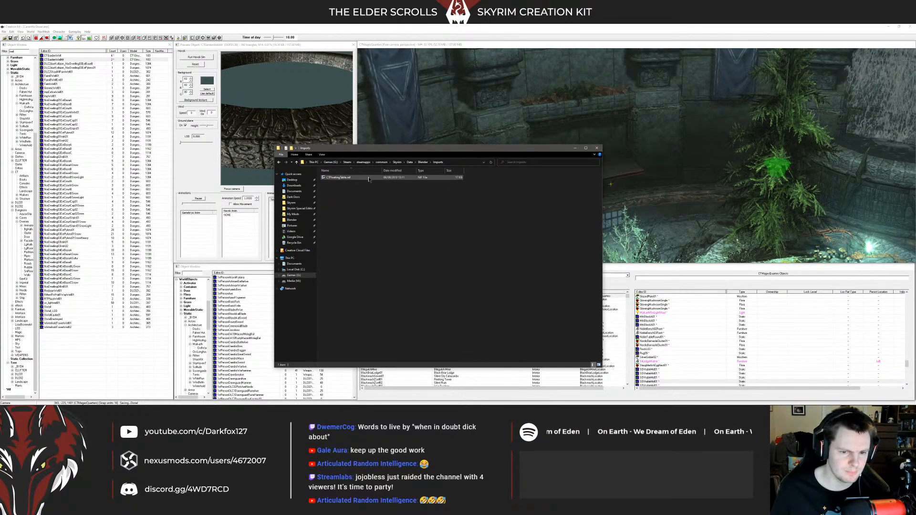
right_click(299, 243)
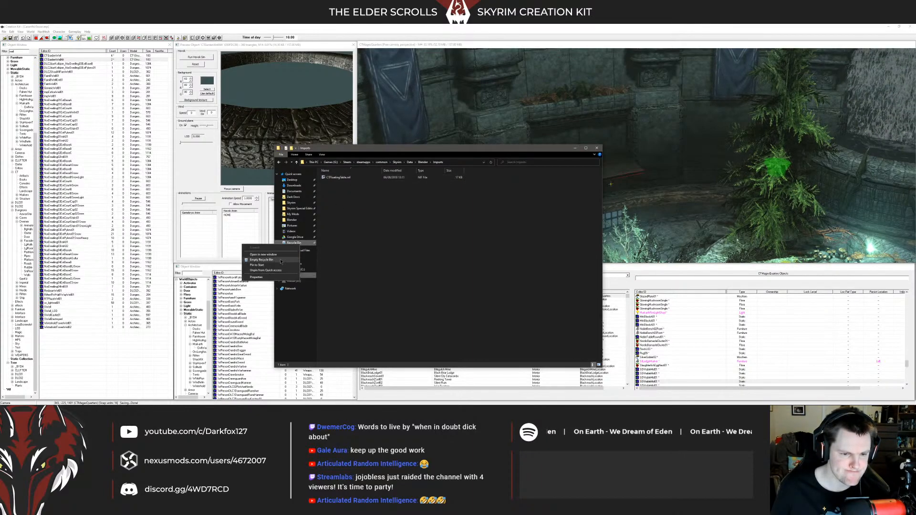
left_click(281, 260)
left_click(477, 237)
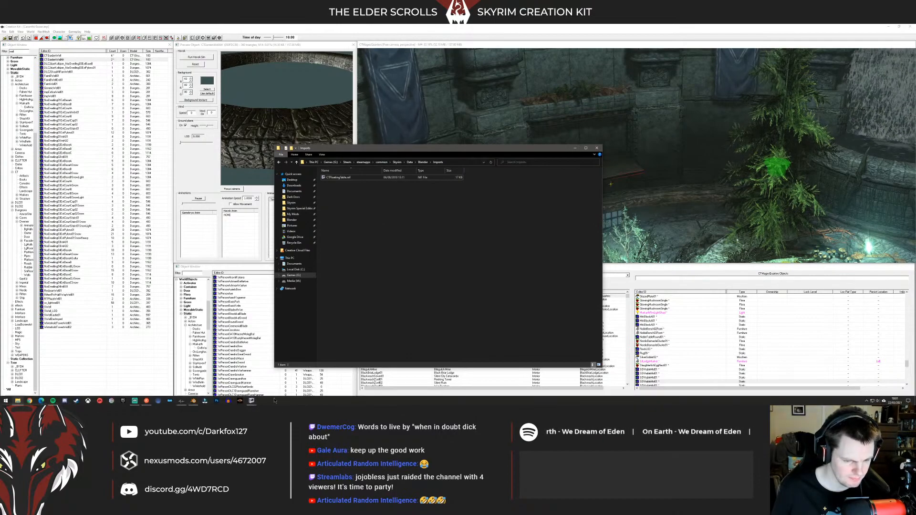
Step: Switch to NifSkope and bring both of its open windows to the front
left_click(251, 401)
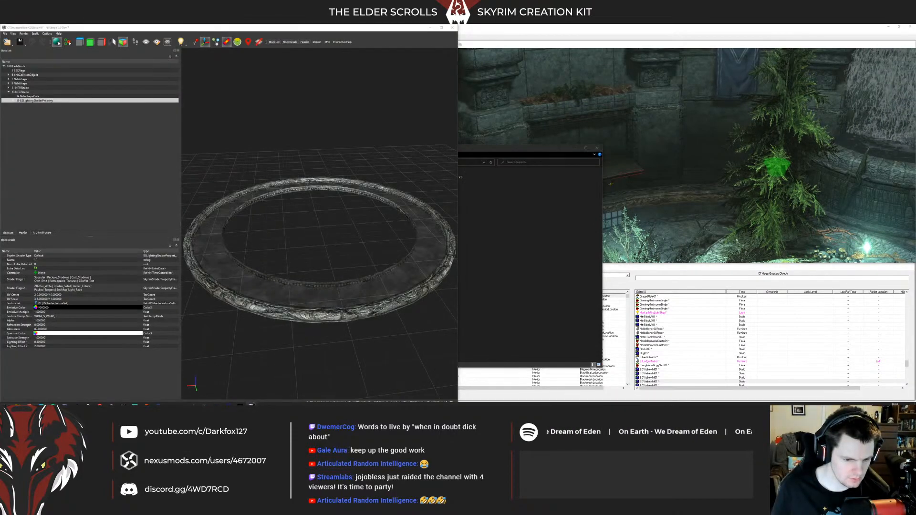
left_click(262, 381)
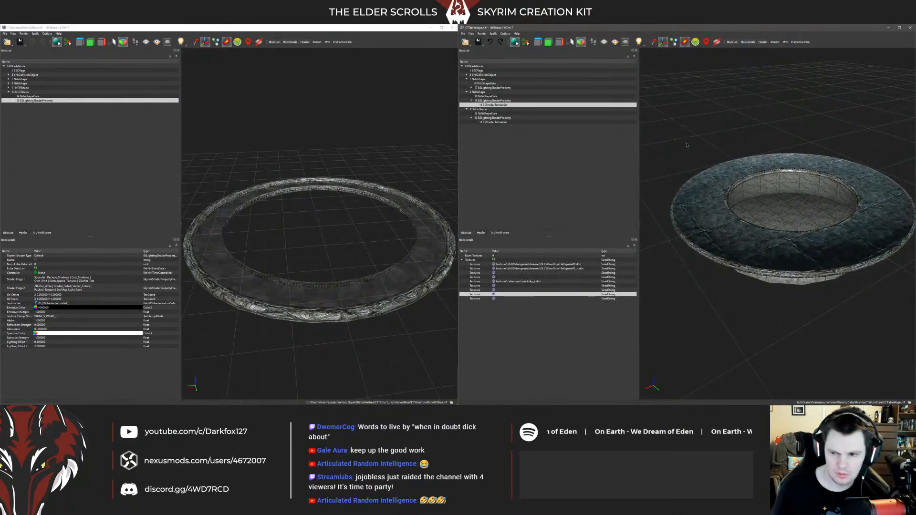
left_click_drag(685, 145, 691, 141)
left_click(465, 42)
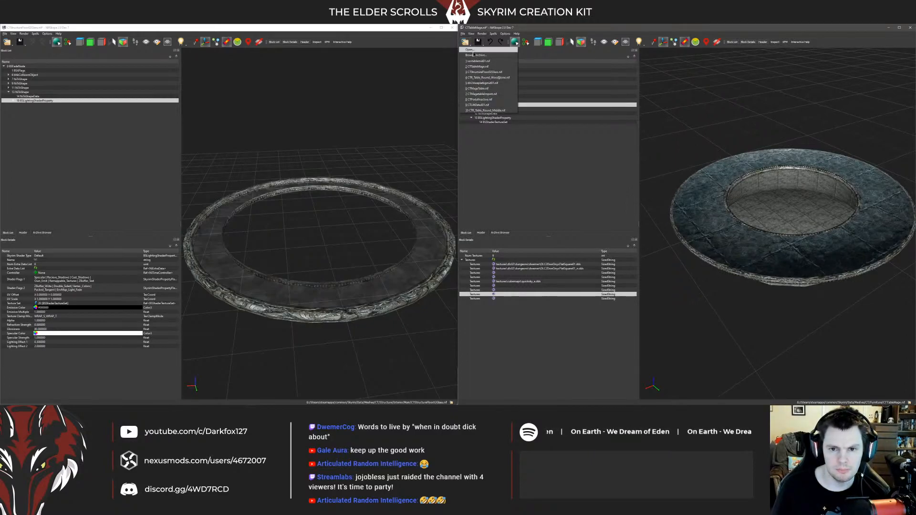
left_click(474, 50)
left_click(717, 226)
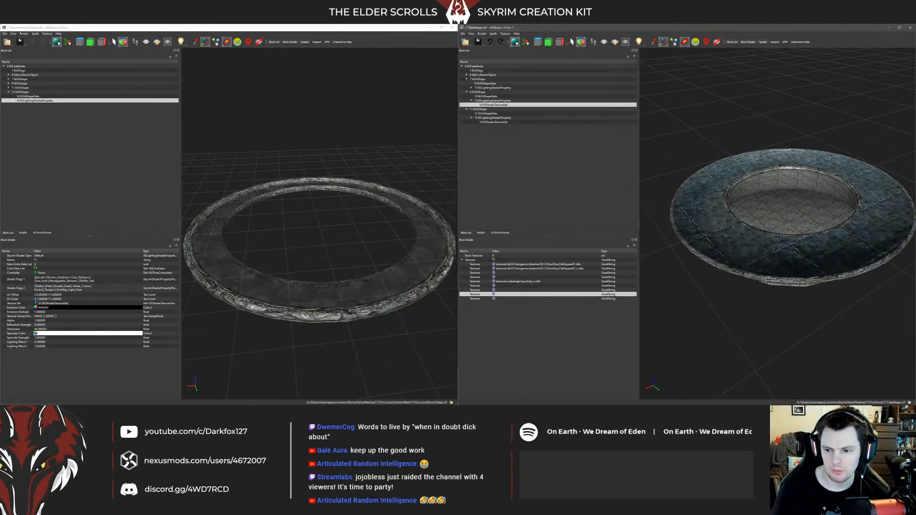
left_click(465, 44)
left_click(478, 56)
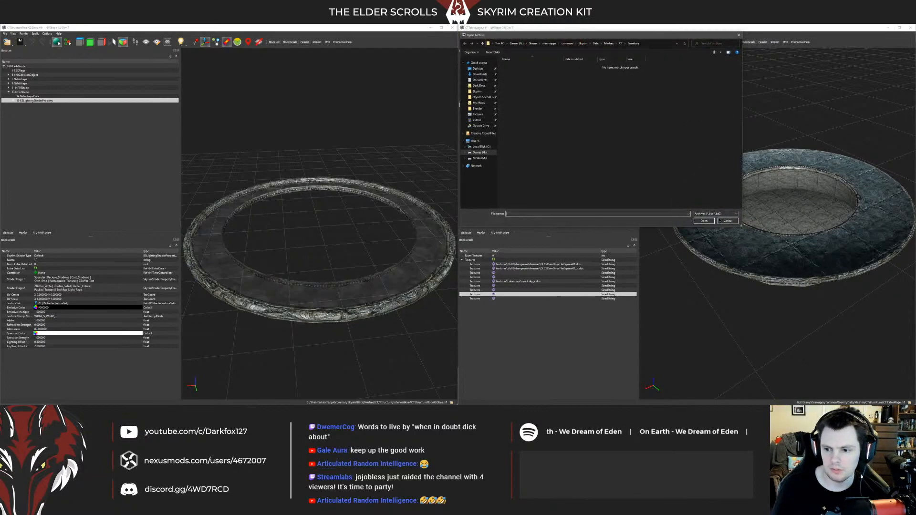
left_click(728, 221)
Step: Open the most recent table NIF in place of CTTableMage, discarding the unsaved changes
left_click(465, 42)
left_click(484, 60)
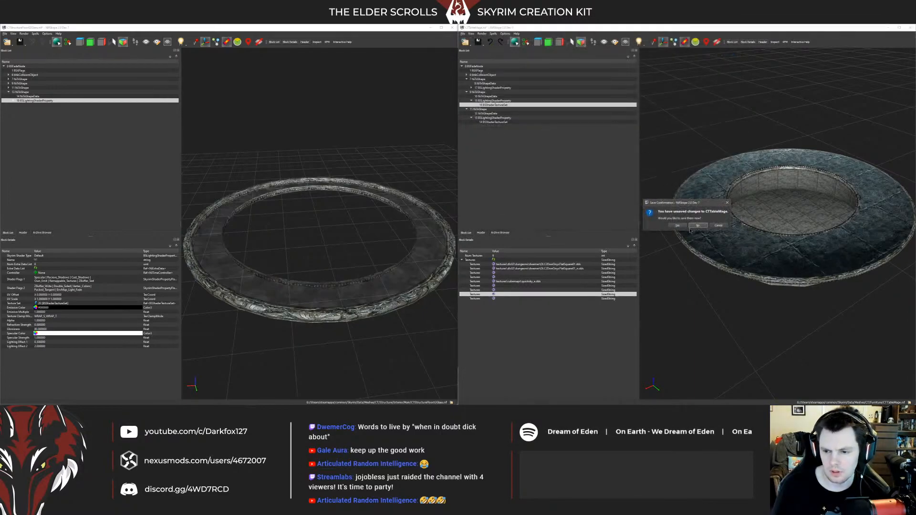
left_click(692, 225)
left_click_drag(684, 123, 688, 134)
left_click_drag(389, 87, 379, 80)
left_click(452, 28)
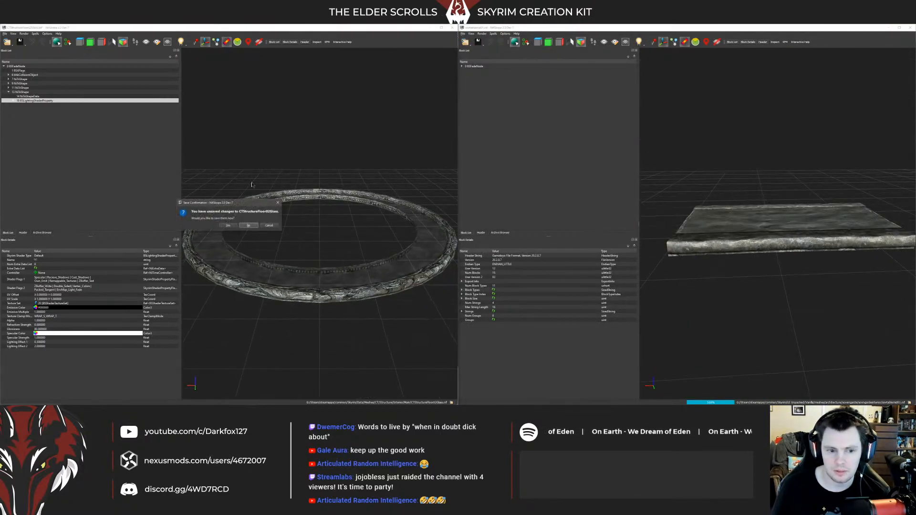
left_click(267, 226)
left_click(7, 42)
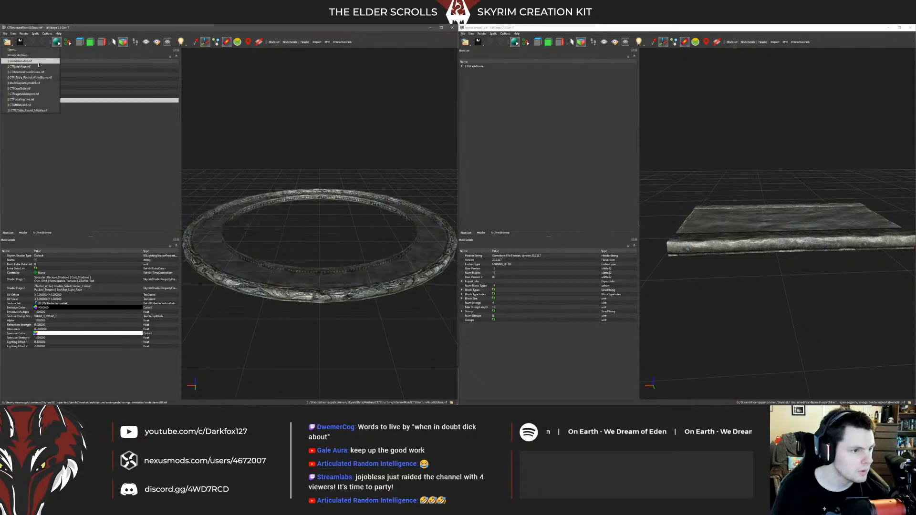
left_click(31, 60)
left_click(271, 226)
mouse_move(270, 211)
left_mouse_down()
mouse_move(276, 229)
mouse_move(264, 208)
left_mouse_up()
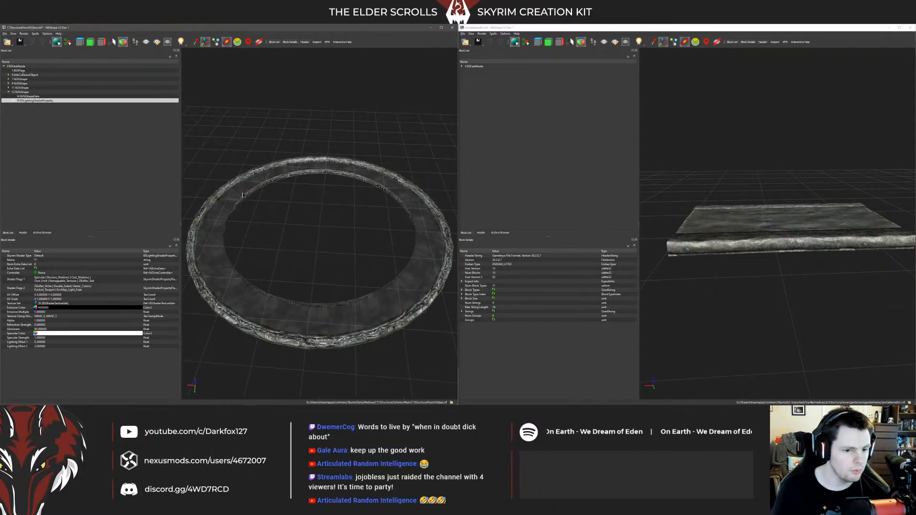
left_click(6, 42)
left_click(21, 83)
left_click(22, 92)
Step: Open CTTableMage.nif in the other NifSkope window, discarding the changes to the floor NIF
left_click(6, 42)
left_click(20, 66)
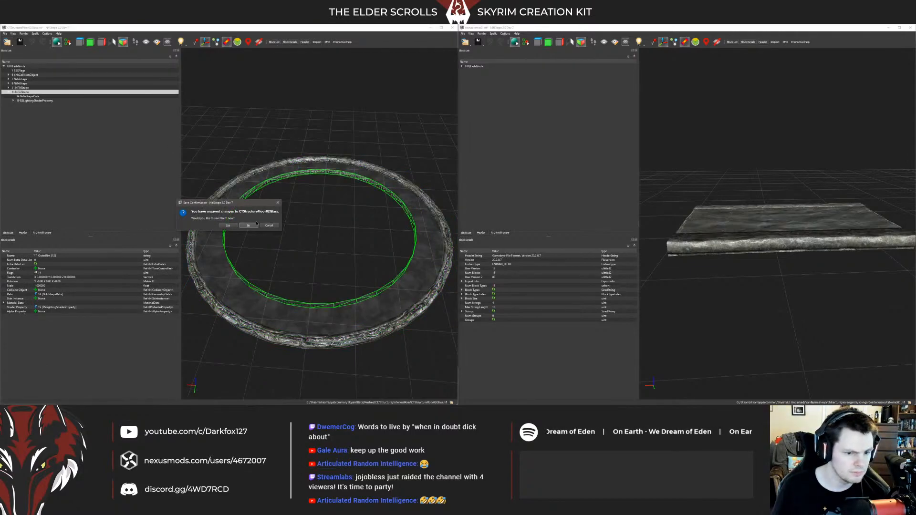
left_click(264, 222)
left_click_drag(264, 222, 265, 249)
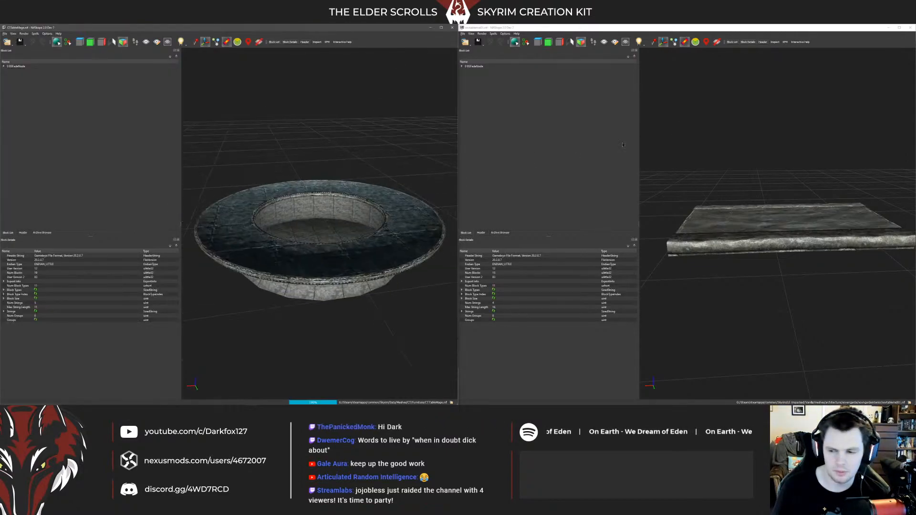
Step: Delete both NiTriShape branches of the rectangular table, leaving its root node and collision object
left_click_drag(706, 119, 726, 137)
left_click(754, 224)
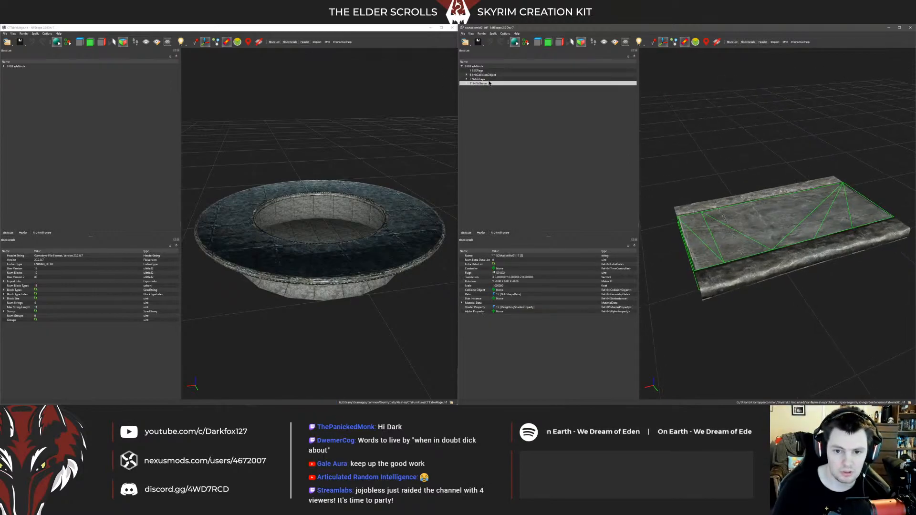
key("ctrl+Delete")
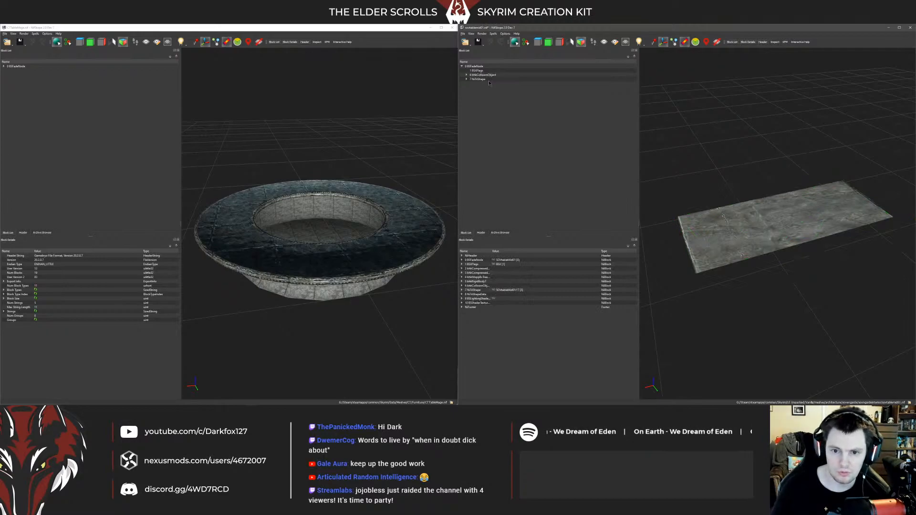
key("ctrl+Delete")
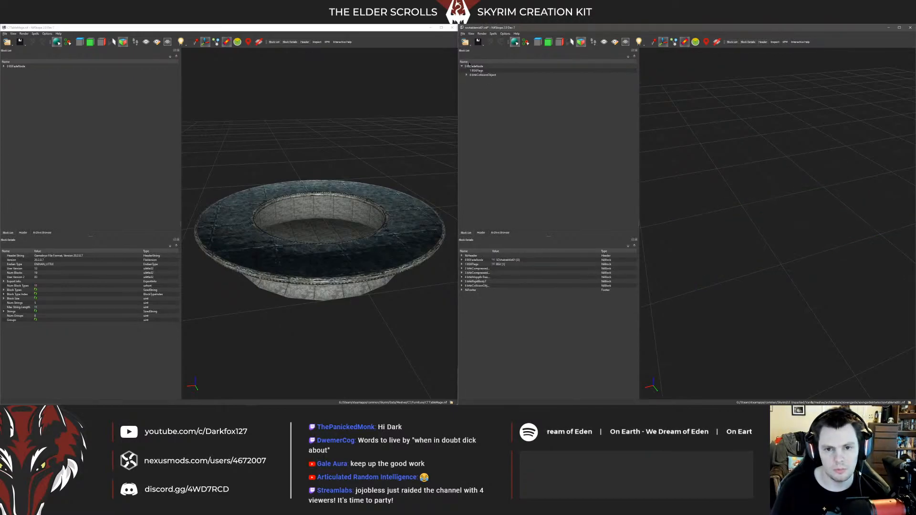
Step: Import the exported CTFloatingDeskMid OBJ under the root BSFadeNode of the emptied table NIF
left_click(471, 66)
left_click(463, 34)
mouse_move(492, 89)
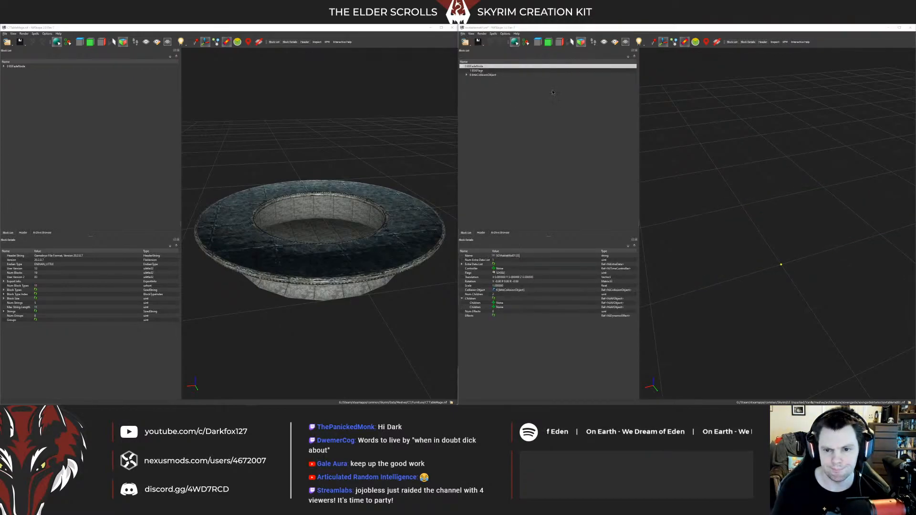
left_click(475, 220)
double_click(512, 72)
Step: Examine the imported desk shapes in the view and expand both NiTriShape blocks to check their data and shader properties
left_click_drag(699, 196, 738, 193)
left_click(773, 229)
left_click(785, 239)
scroll(767, 235, "up", 3)
left_click(742, 164)
left_click(466, 80)
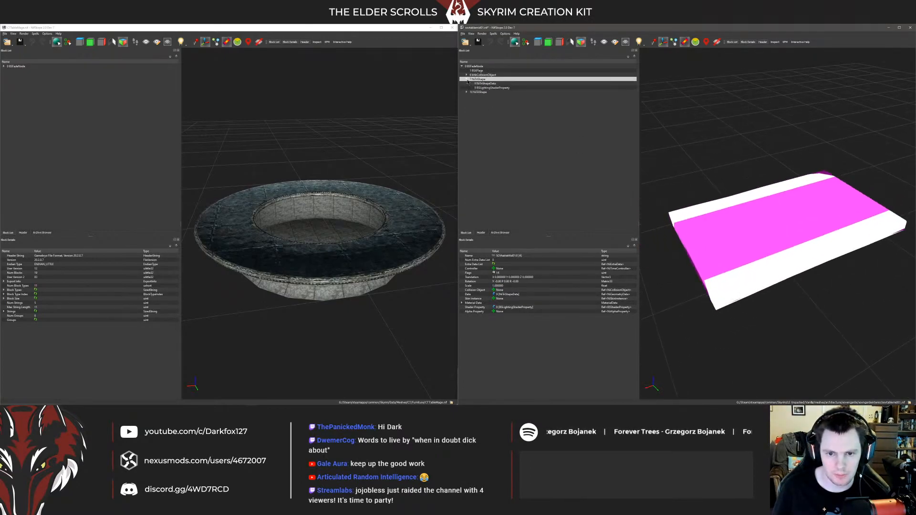
left_click(472, 96)
Step: Replace the imported centre slab's BSLightingShaderProperty with a copy of the one from the inner bowl shape in CTTableMage
left_click(342, 238)
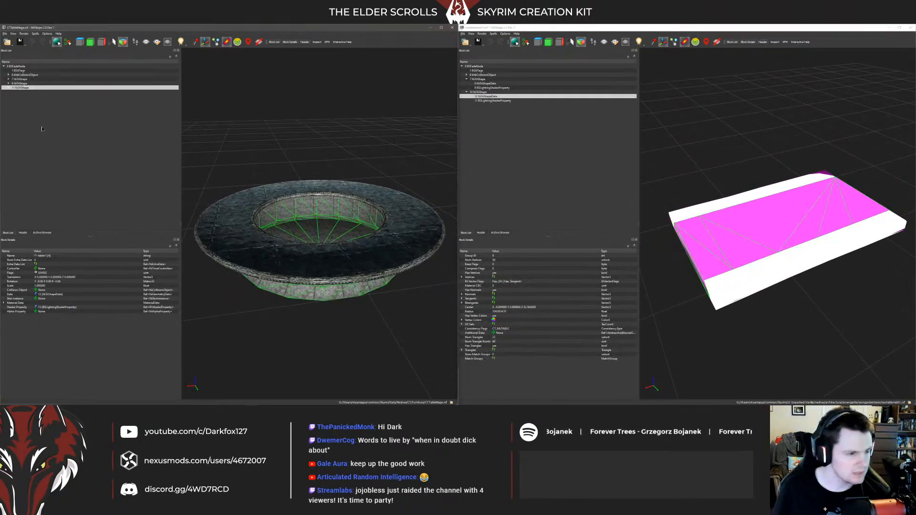
left_click(8, 88)
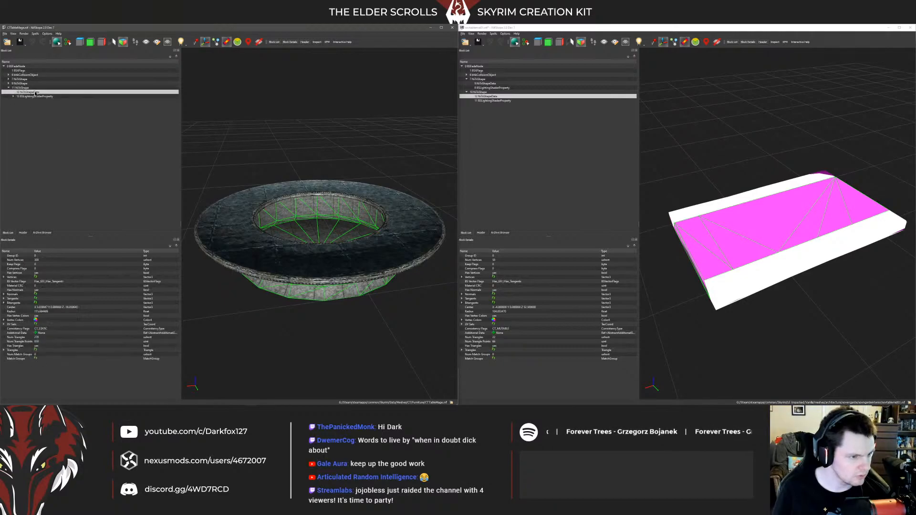
left_click(34, 96)
left_click(725, 220)
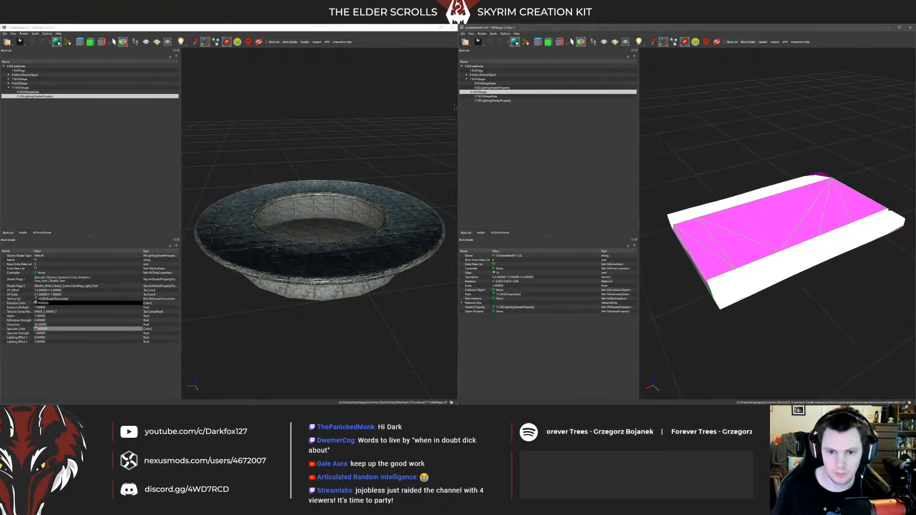
left_click(489, 100)
key("ctrl+Delete")
left_click(500, 92)
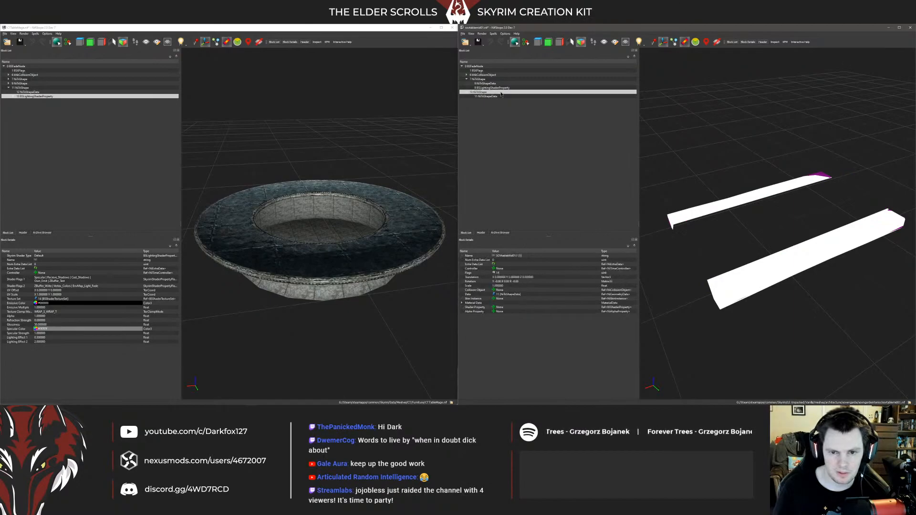
key("ctrl+v")
Step: Open the imported centre slab's UV layout for editing and scale all of its UVs by a factor of 2
left_click_drag(738, 141, 770, 197)
right_click(770, 198)
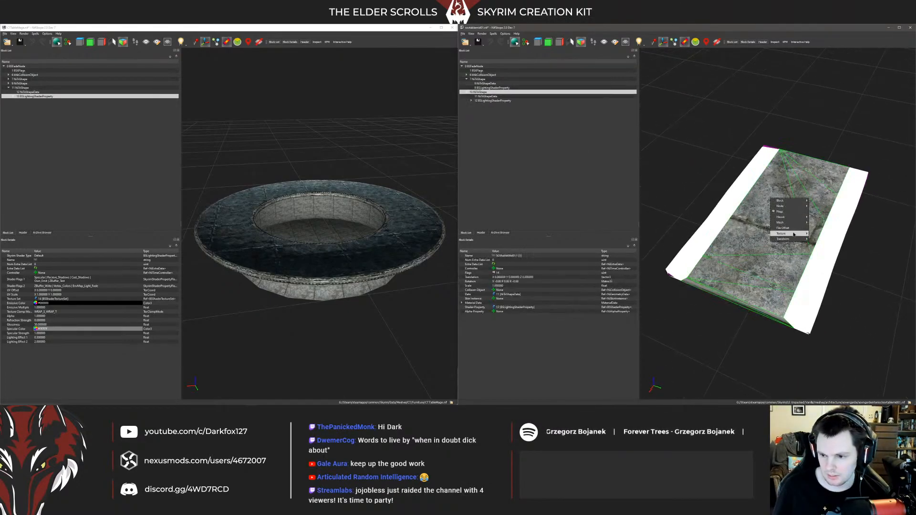
left_click(819, 233)
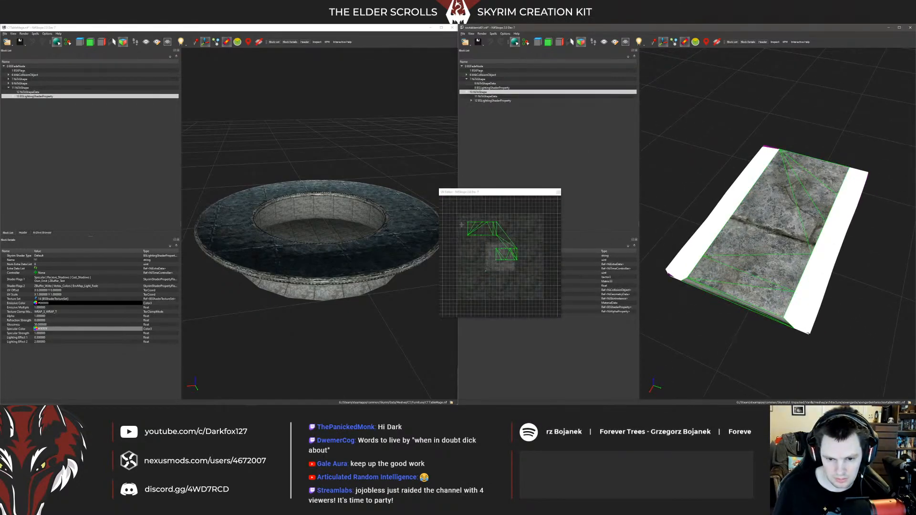
left_click_drag(457, 211, 520, 272)
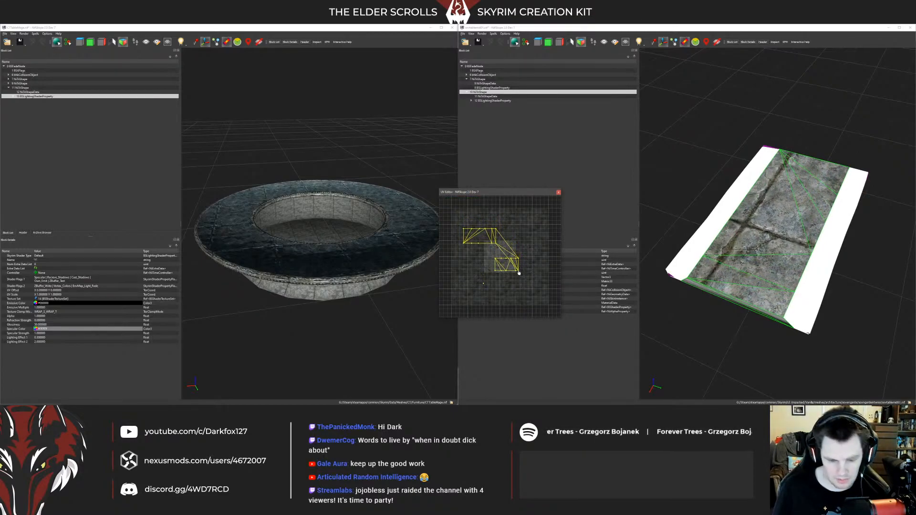
key("alt+s")
type("2")
key("Return")
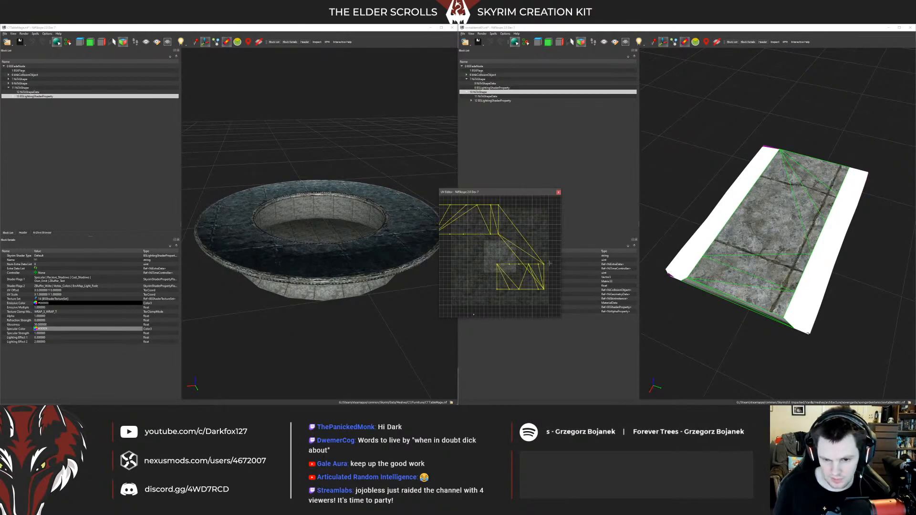
Step: Reposition the slab's enlarged UVs over the stone texture and scale them down slightly to fit the tile seams
left_click_drag(544, 266, 552, 272)
key("alt+s")
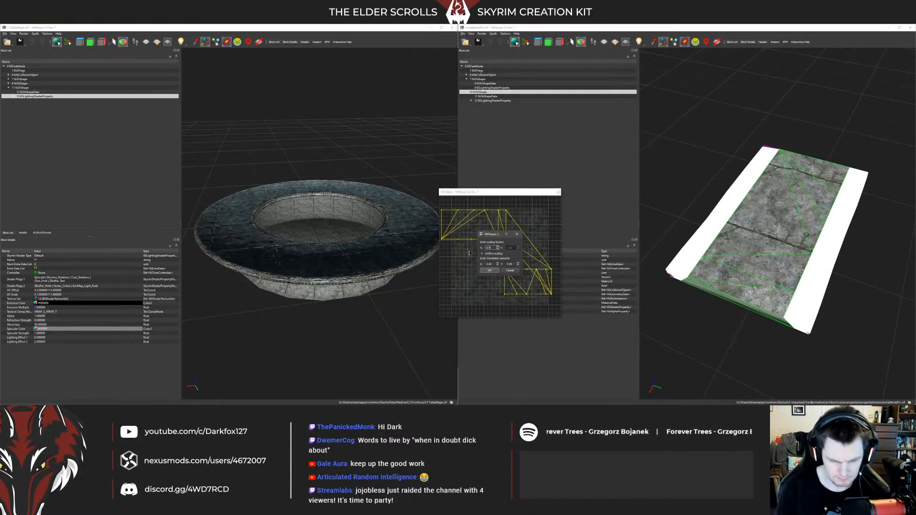
key("Return")
left_click_drag(547, 271, 547, 264)
left_click(545, 247)
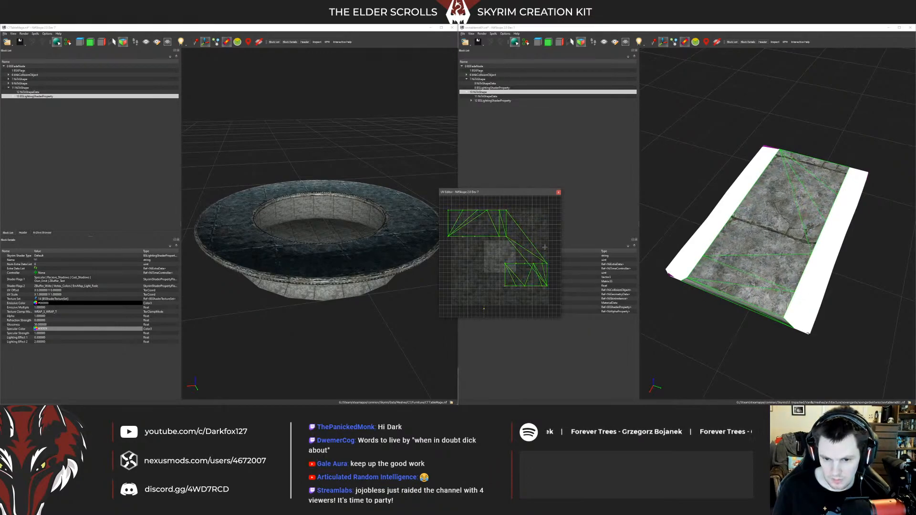
Step: Try to shift the slab's lower rectangular UV island against the stone seams, and undo the change
mouse_move(710, 228)
left_mouse_down()
mouse_move(689, 205)
mouse_move(709, 232)
mouse_move(699, 234)
left_mouse_up()
scroll(690, 215, "up", 4)
left_click_drag(446, 194, 371, 195)
scroll(436, 249, "down", 3)
left_click_drag(455, 262, 436, 258)
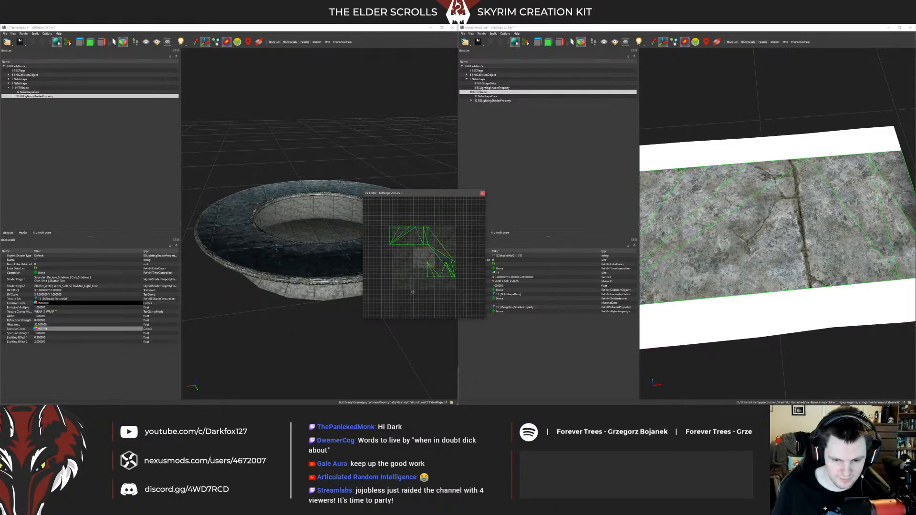
left_click_drag(392, 229, 456, 276)
left_click(447, 284)
left_click_drag(468, 279, 457, 243)
key("ctrl+z")
left_click_drag(783, 200, 822, 179)
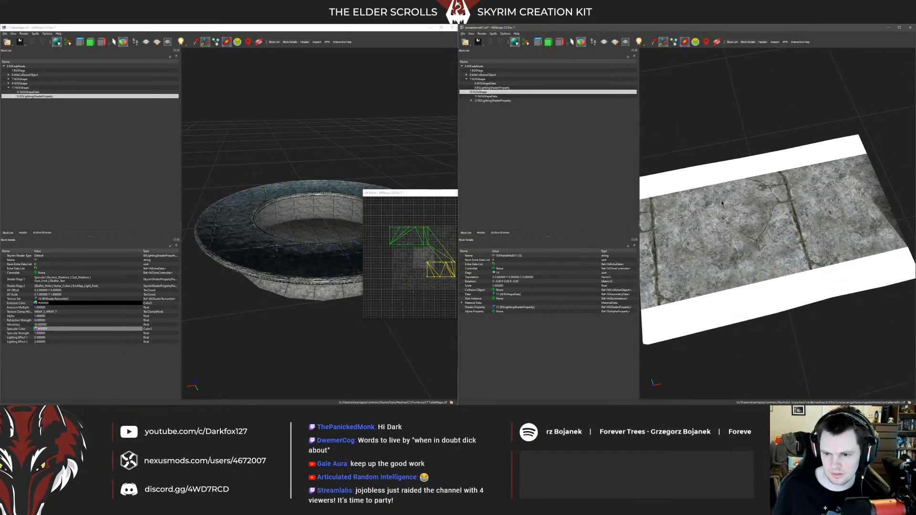
Step: Try scaling down and shifting the UVs of the slab's centre section to reposition its stone joints
left_click(390, 230)
scroll(391, 230, "down", 3)
key("alt+s")
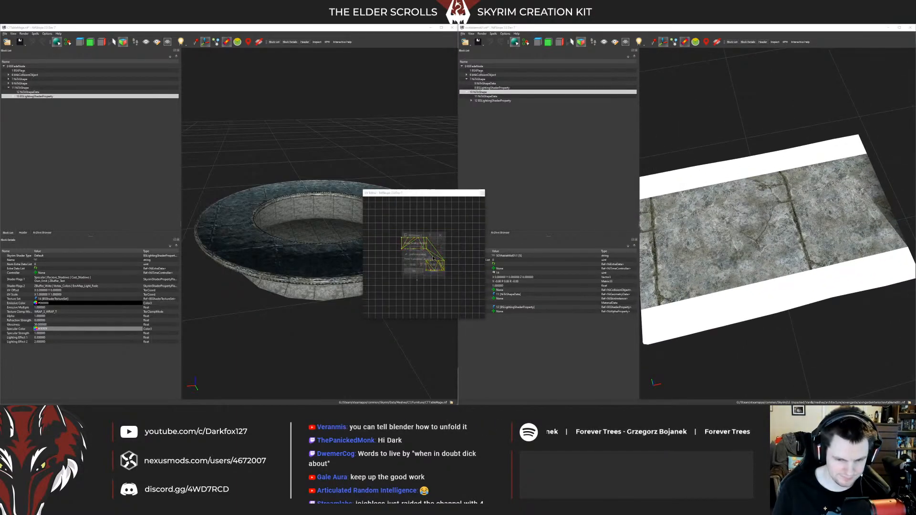
key("Return")
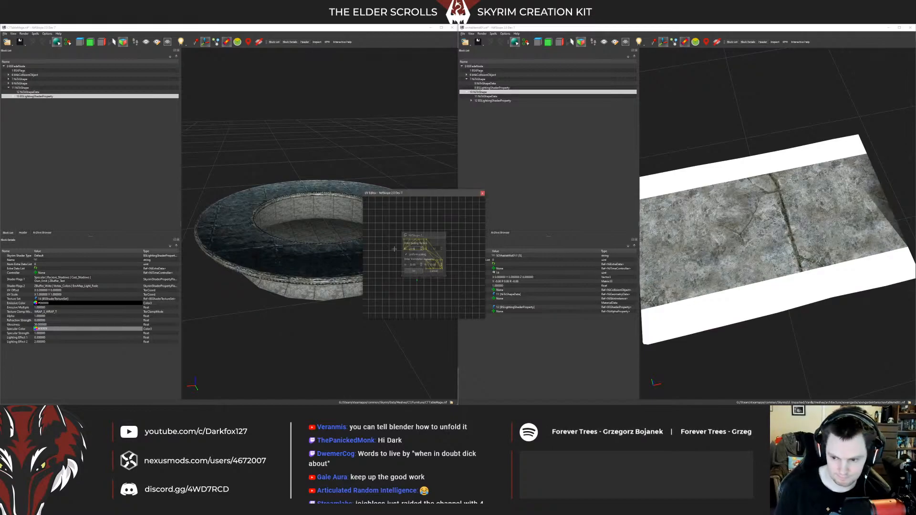
left_click_drag(428, 242, 429, 249)
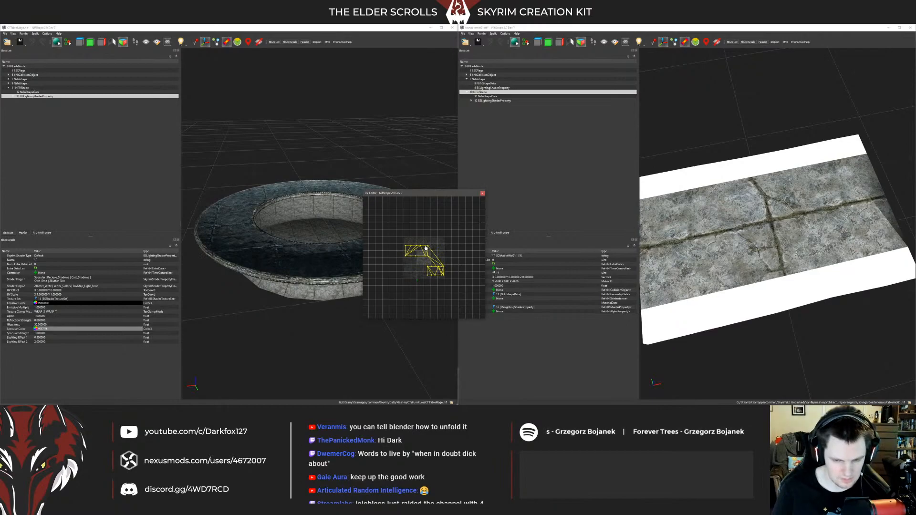
key("alt+s")
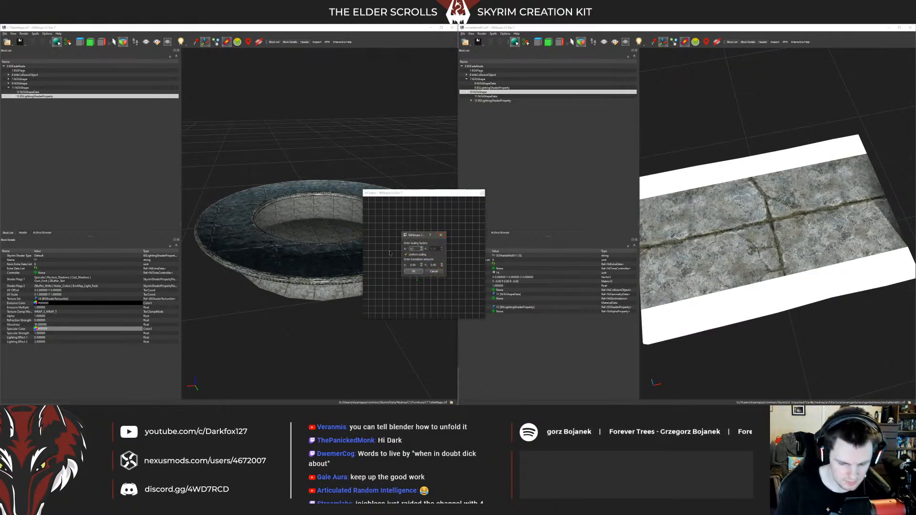
key("Return")
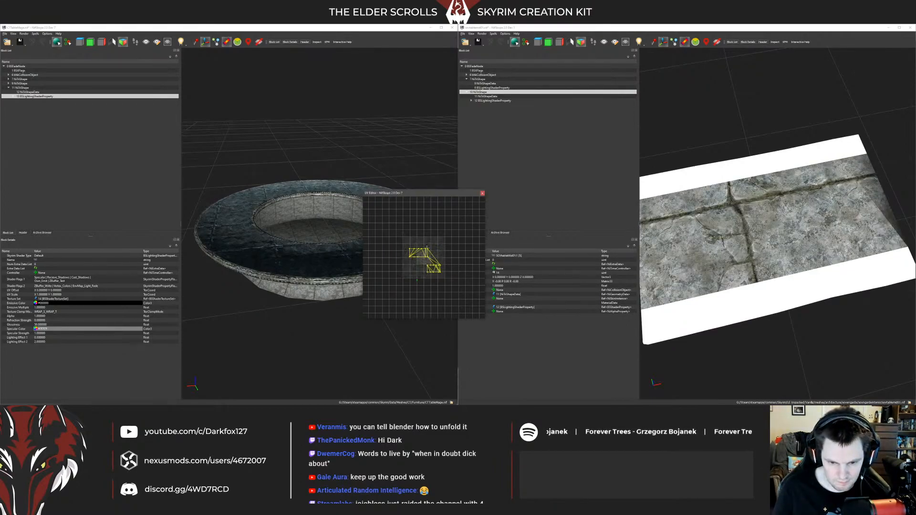
left_click_drag(428, 251, 427, 244)
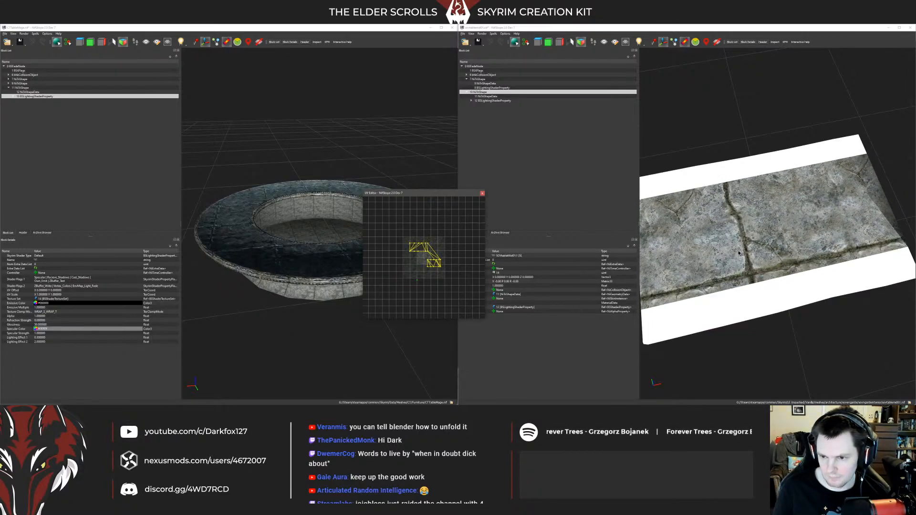
Step: Undo the scaling and moves made to the centre section's UVs
scroll(738, 253, "down", 3)
scroll(739, 253, "up", 2)
key("ctrl+z")
key("ctrl+z")
key("ctrl+z")
key("ctrl+z")
key("ctrl+z")
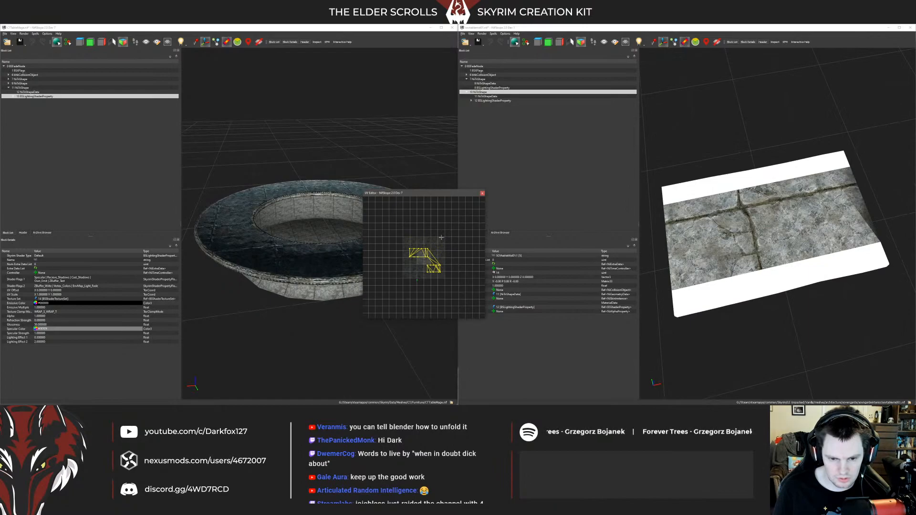
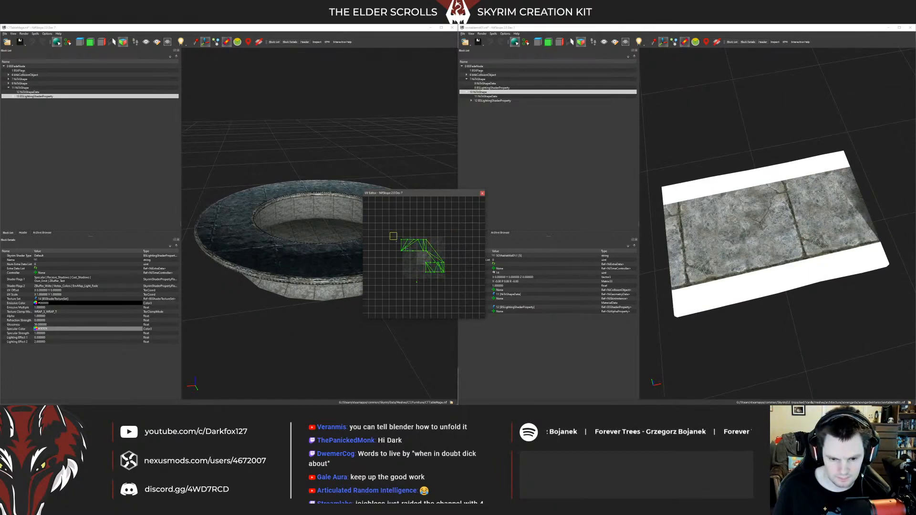
Step: Shift all UVs of the slab's centre section slightly up and left, then close its UV editor
left_click_drag(392, 222, 457, 286)
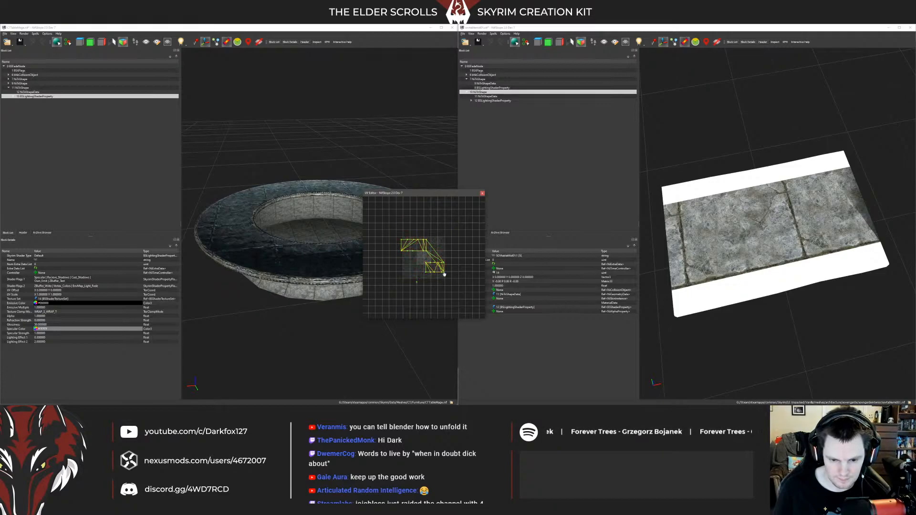
left_click_drag(377, 231, 472, 307)
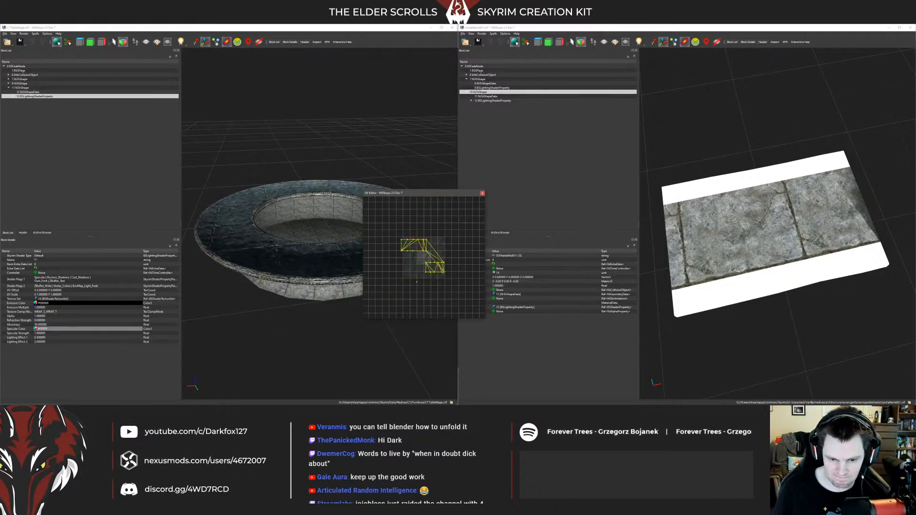
left_click_drag(444, 274, 441, 271)
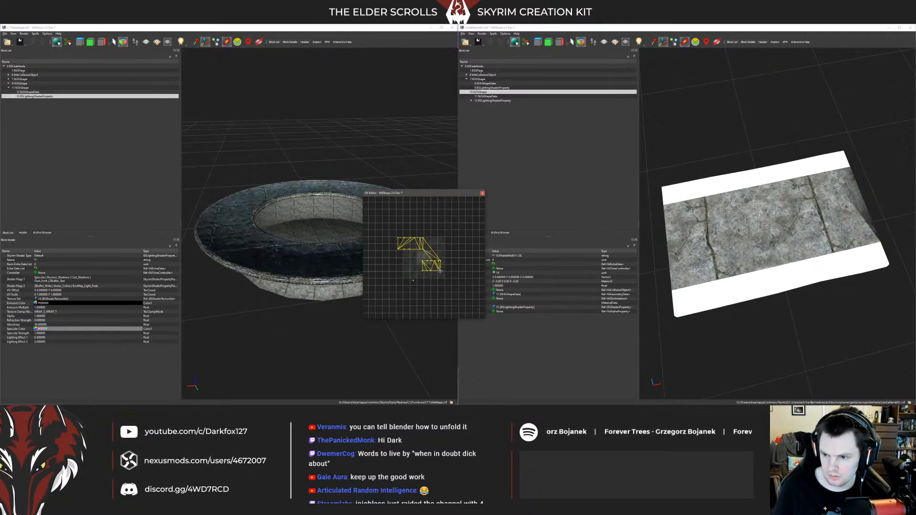
left_click(453, 243)
left_click(482, 193)
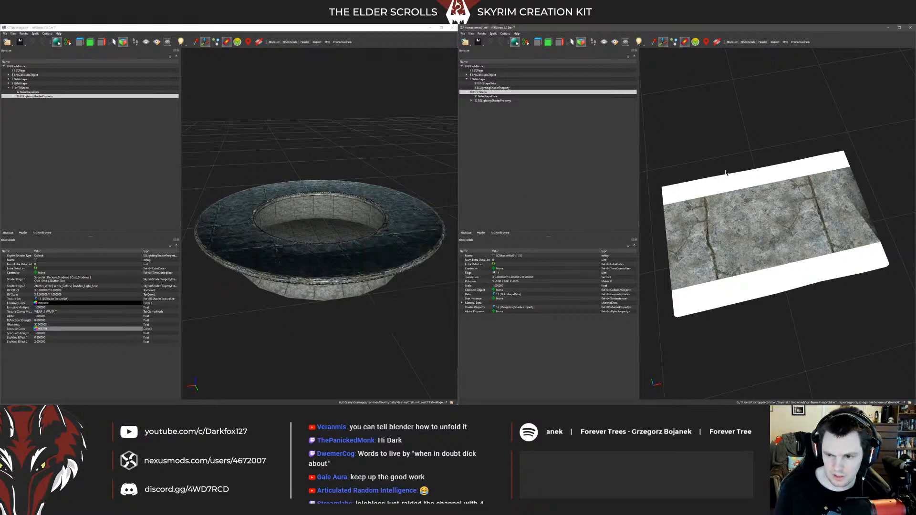
Step: Copy the BSLightingShaderProperty of the round table's rim trim shape
left_click_drag(764, 229, 710, 200)
left_click(710, 203)
left_click_drag(248, 221, 149, 165)
left_click(255, 219)
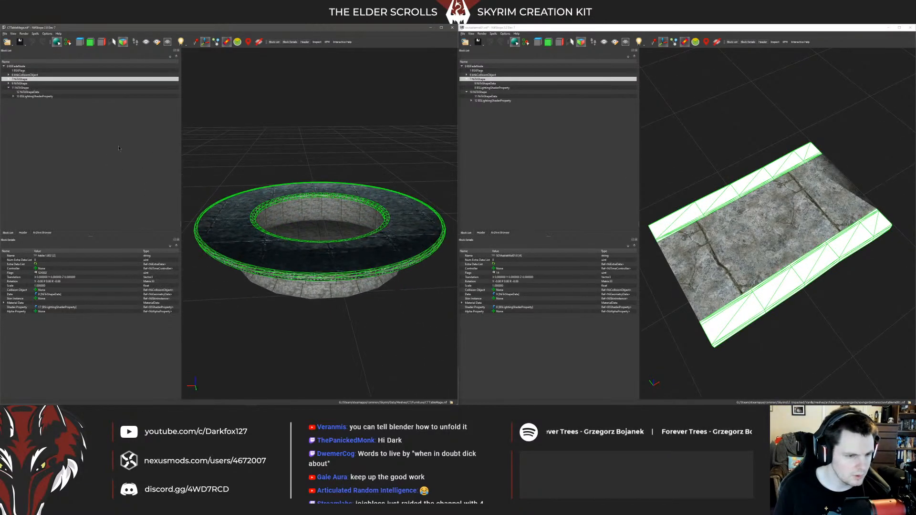
left_click(8, 79)
left_click(27, 88)
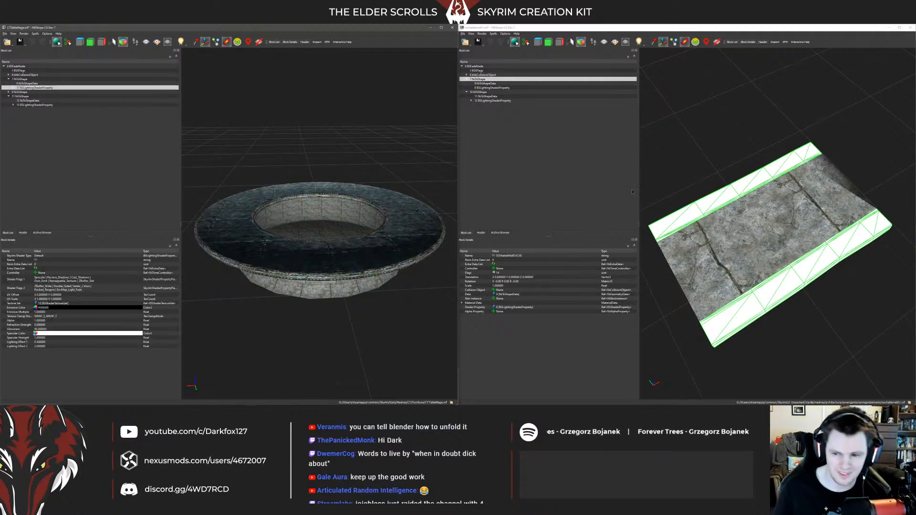
Step: Replace the slab side trims' BSLightingShaderProperty with the one copied from the round table
left_click(480, 88)
key("Delete")
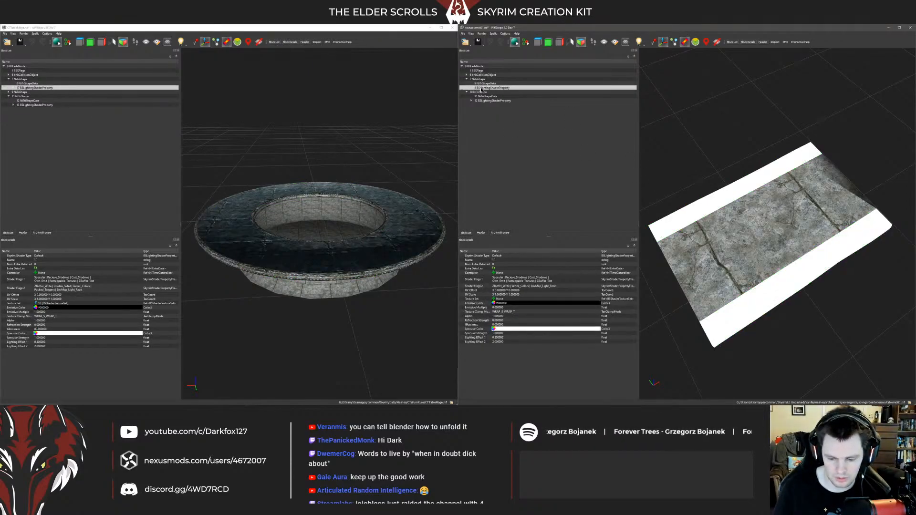
key("ctrl+v")
left_click_drag(725, 219, 706, 223)
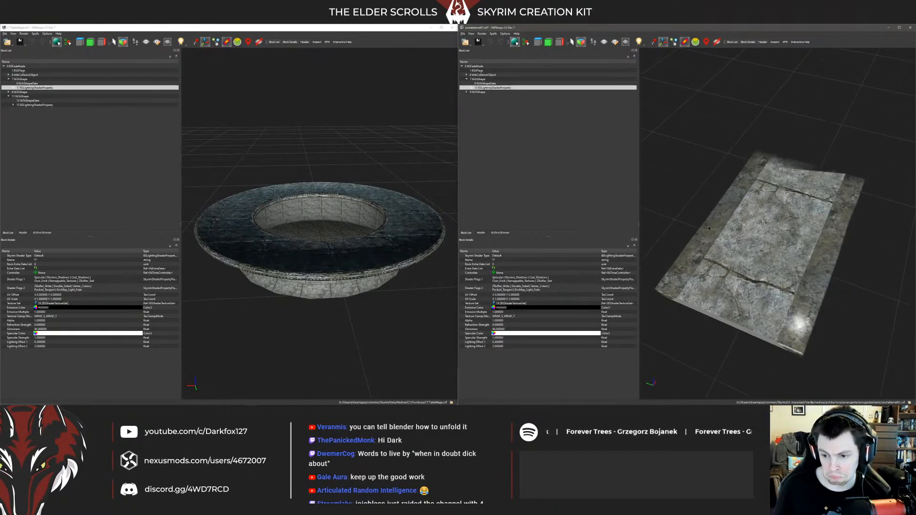
Step: Open the UV editor for the slab's side trim shape
left_click(691, 261)
right_click(692, 261)
mouse_move(710, 297)
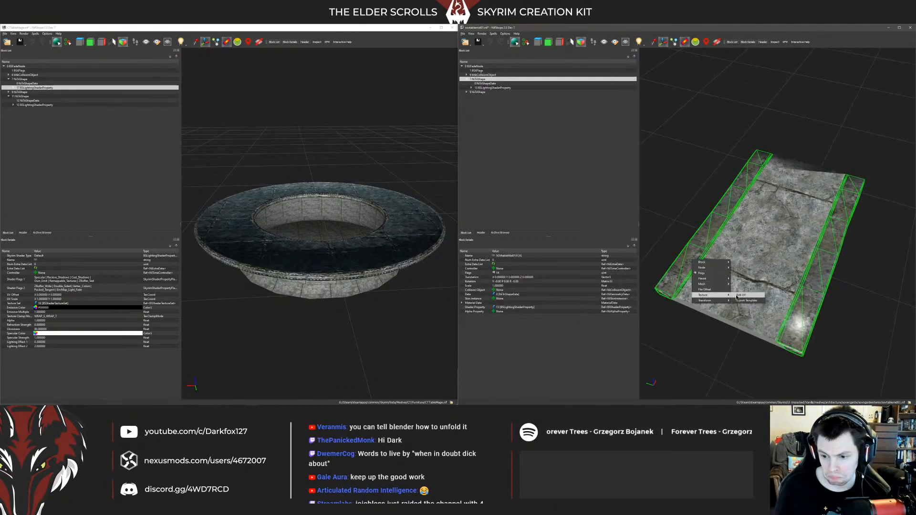
left_click(745, 295)
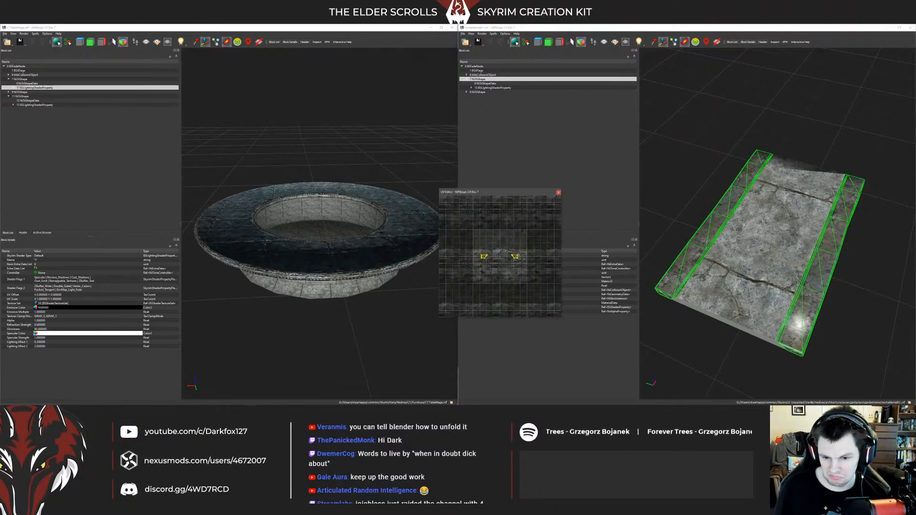
scroll(531, 247, "down", 5)
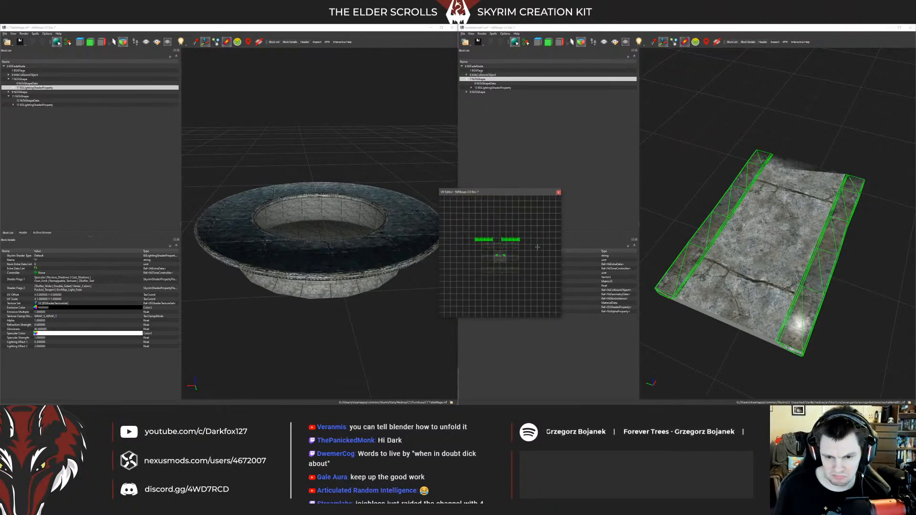
Step: Scale the two long UV strips of the side trims by a factor of 2
left_click_drag(440, 209, 547, 237)
type("s")
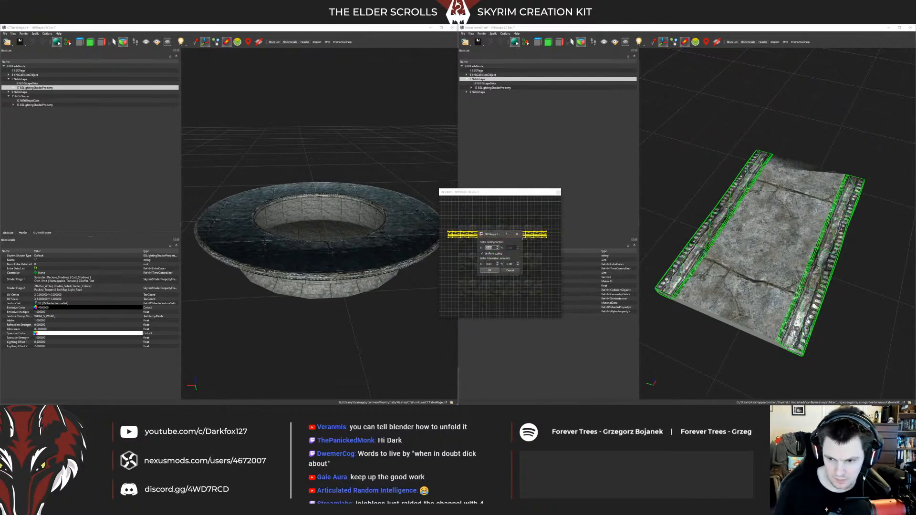
type("2")
key("Return")
scroll(517, 230, "up", 4)
middle_click_drag(517, 231, 487, 268)
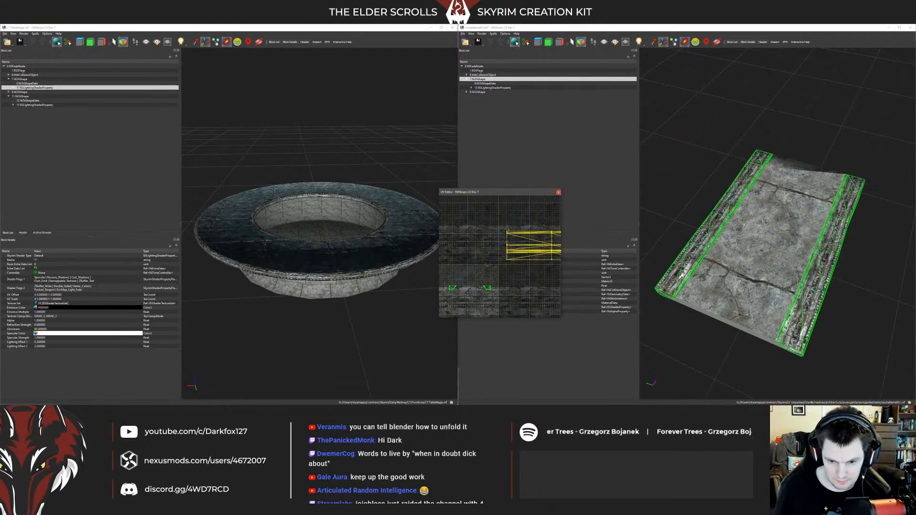
Step: Move the long trim UV strips down and fine-tune them so the carved band runs along the slab's inner trim edges
left_click_drag(507, 234, 507, 257)
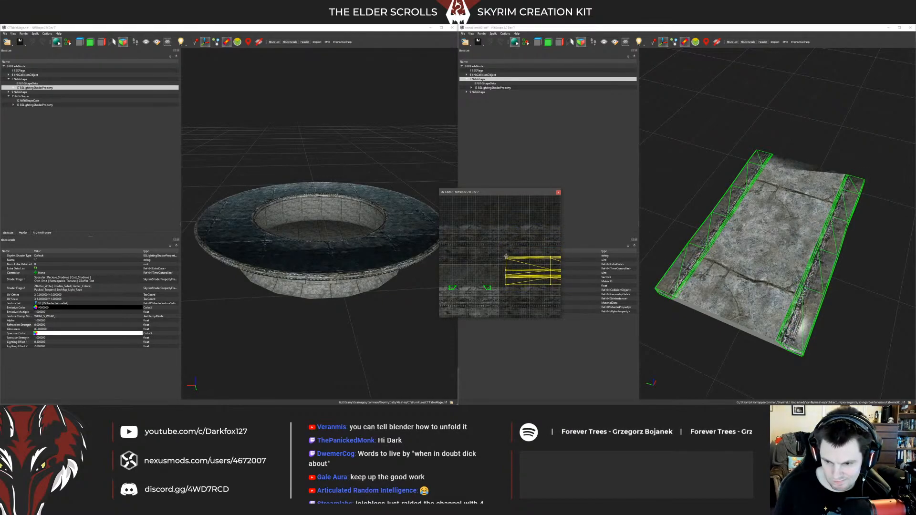
left_click(674, 216)
left_click_drag(448, 192, 387, 186)
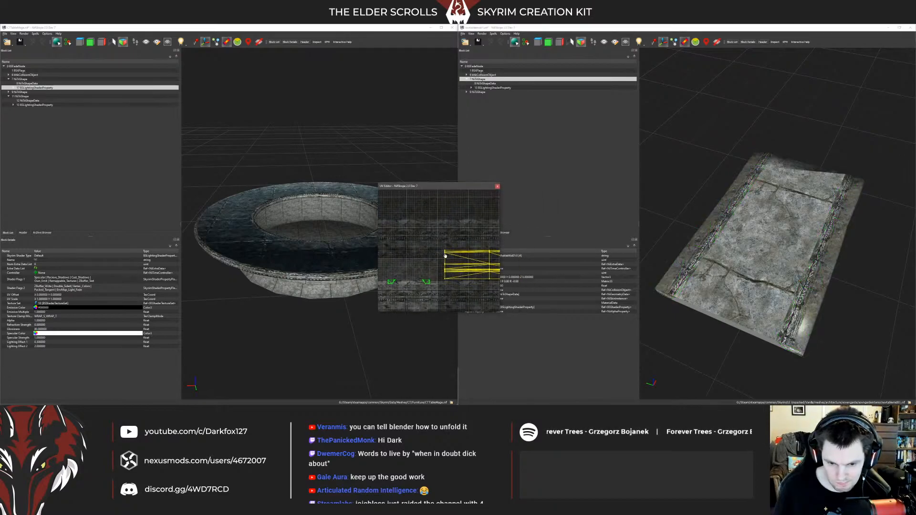
left_click_drag(445, 251, 446, 253)
left_click_drag(658, 210, 677, 200)
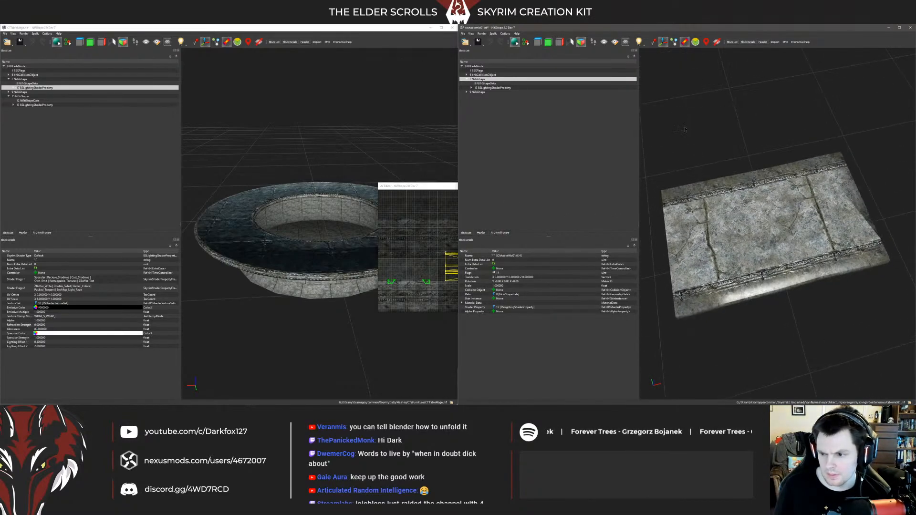
Step: Apply a spell to the slab mesh and view its front edge
left_click(494, 34)
mouse_move(500, 55)
left_click(538, 70)
left_click_drag(782, 268, 764, 237)
Step: Open the centre section's UVs and nudge the lower UV points slightly to adjust the front edge texture
left_click(466, 92)
right_click(478, 92)
mouse_move(496, 124)
left_click(530, 127)
scroll(484, 264, "down", 5)
middle_click_drag(490, 268, 488, 259)
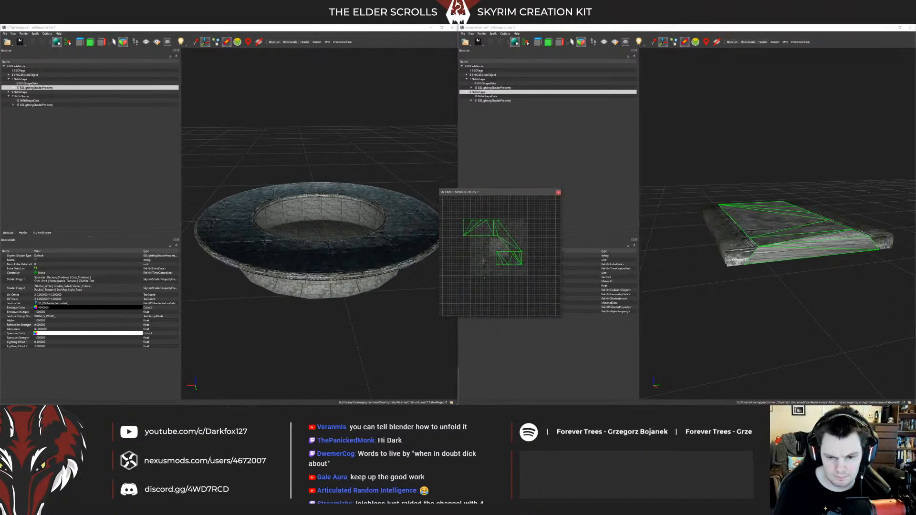
left_click_drag(545, 268, 545, 269)
mouse_move(521, 251)
left_mouse_down()
mouse_move(536, 219)
mouse_move(494, 221)
mouse_move(522, 251)
left_mouse_up()
left_click(531, 246)
Step: Inspect the side trims' UV layout for the front end faces and close the UV editor
left_click_drag(685, 226, 713, 252)
scroll(691, 231, "up", 2)
left_click(739, 278)
right_click(740, 278)
mouse_move(762, 314)
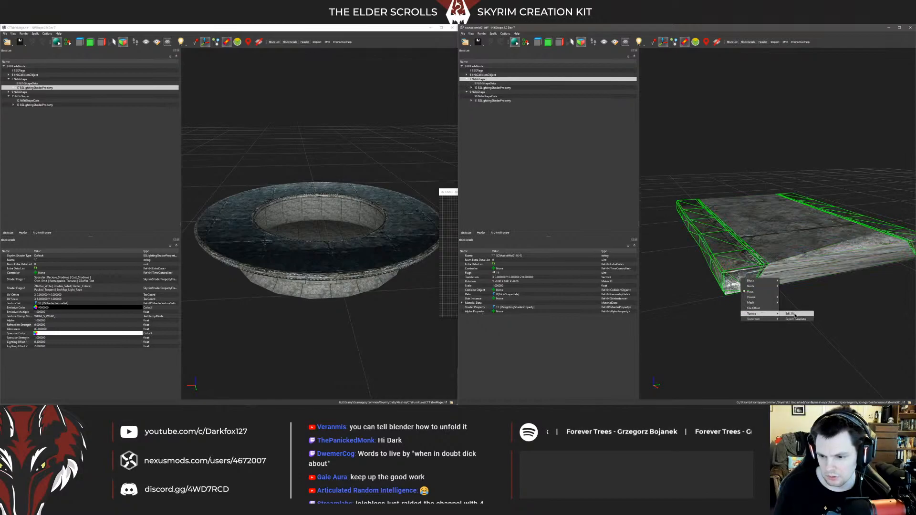
left_click(796, 316)
left_click_drag(481, 244, 479, 256)
left_click(560, 204)
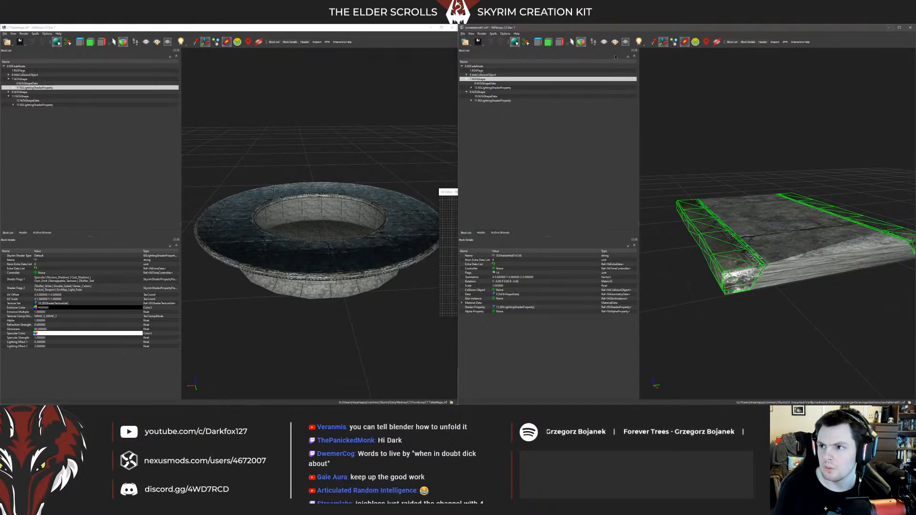
Step: Reopen the slab's NIF from the recent files and minimise its window
left_click(466, 43)
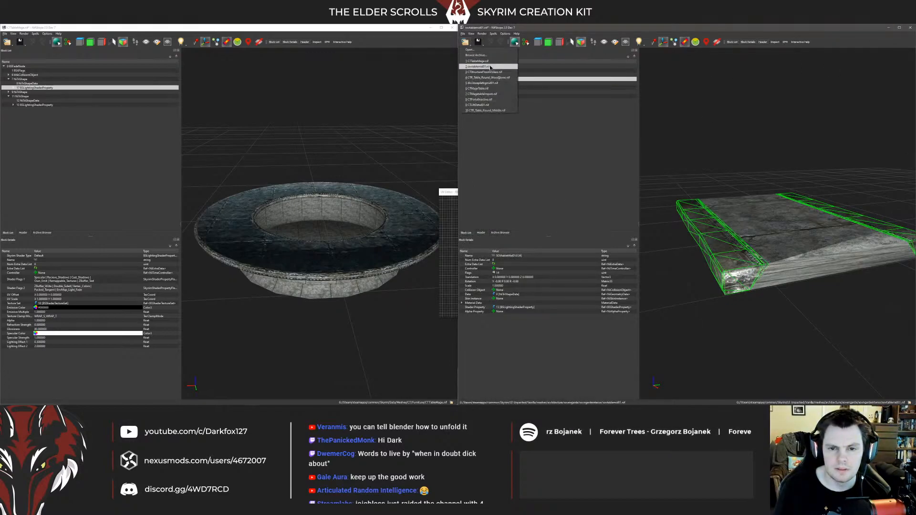
left_click(491, 69)
left_click(699, 225)
left_click_drag(810, 108, 852, 136)
left_click(888, 27)
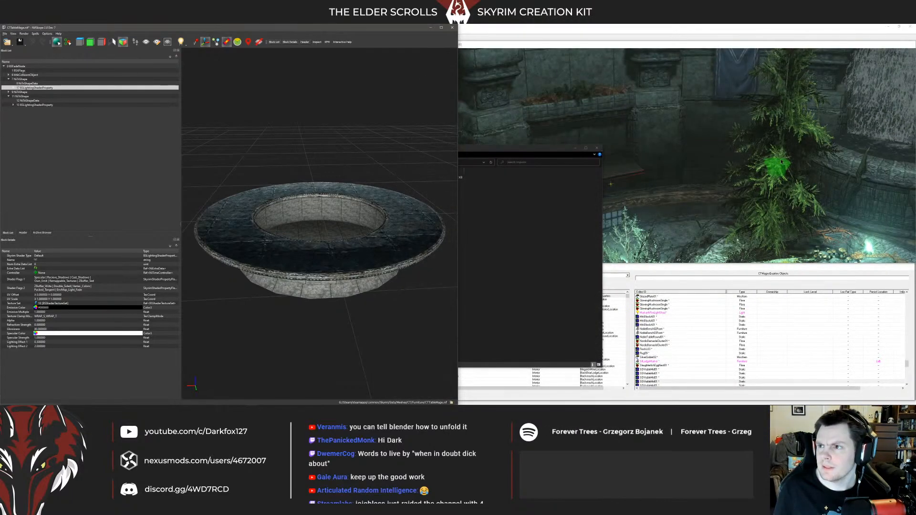
Step: Minimise the Blender imports folder window and switch to Blender
left_click(562, 155)
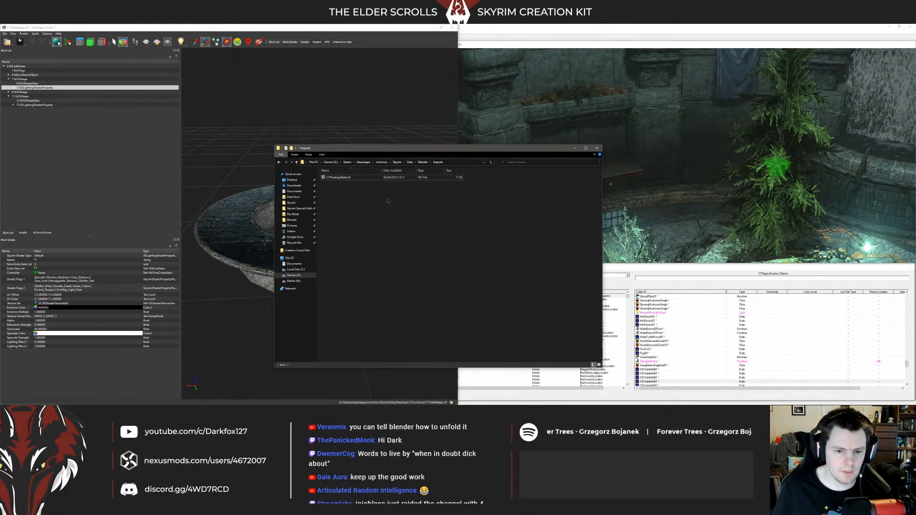
left_click(575, 148)
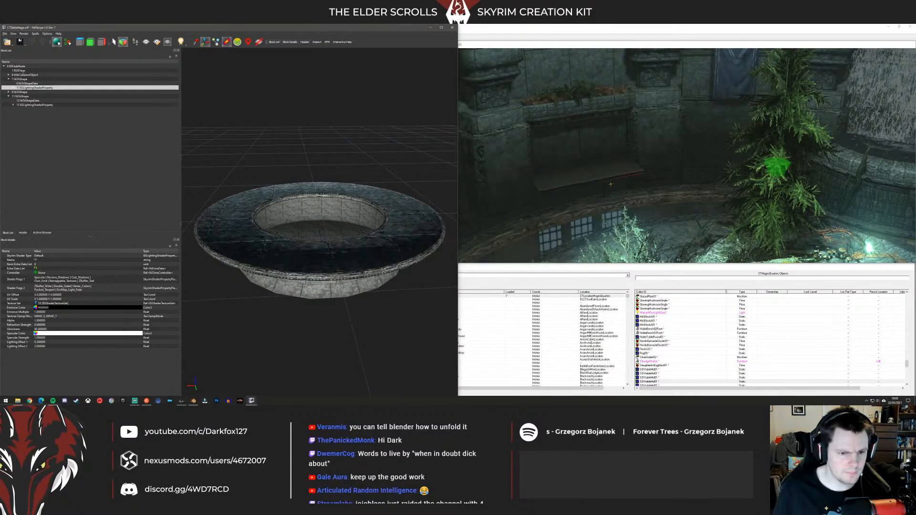
left_click(240, 401)
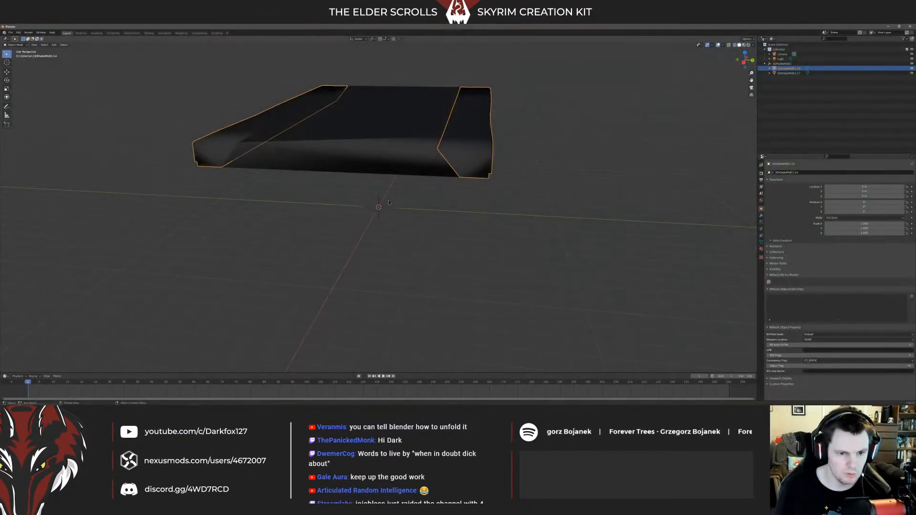
Step: Select the slab's centre section object and enter Edit Mode on it
middle_click_drag(414, 213, 455, 233)
scroll(415, 215, "down", 3)
middle_click_drag(396, 203, 382, 200)
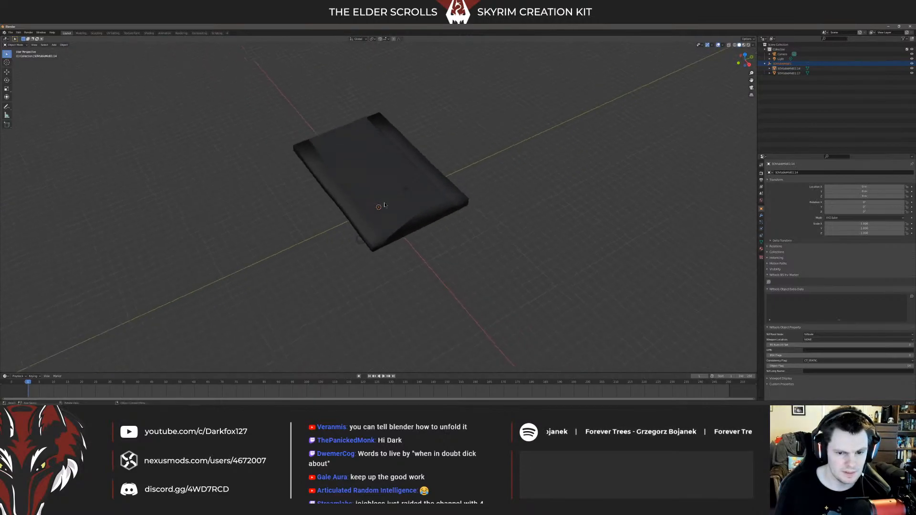
left_click(380, 199)
key("Tab")
key("Tab")
key("Tab")
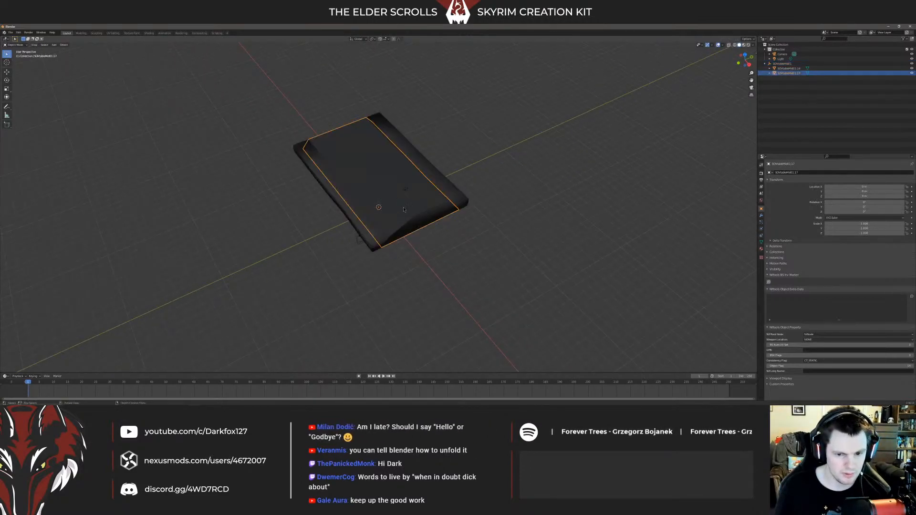
scroll(382, 191, "up", 2)
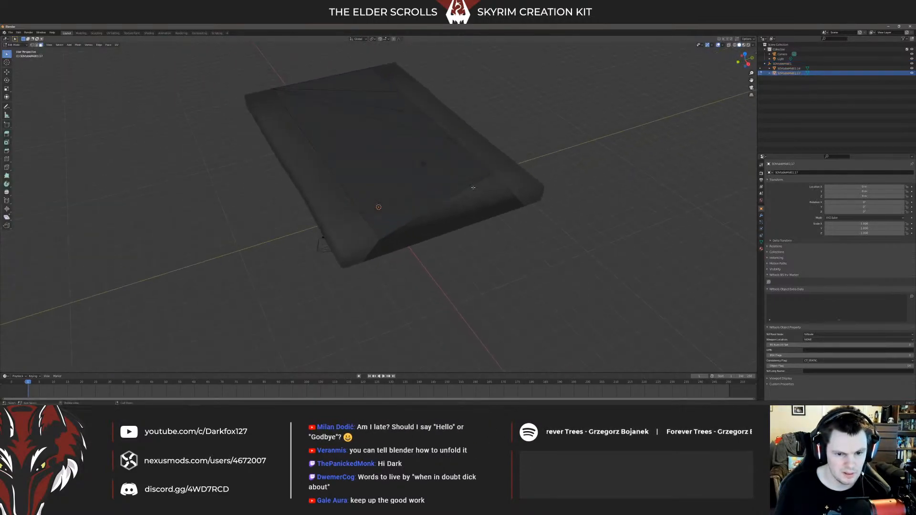
Step: Select all linked faces of the slab's centre section and show their UV layout in the UV Editing workspace
left_click(377, 164)
middle_click_drag(538, 135, 528, 145)
left_click(528, 145)
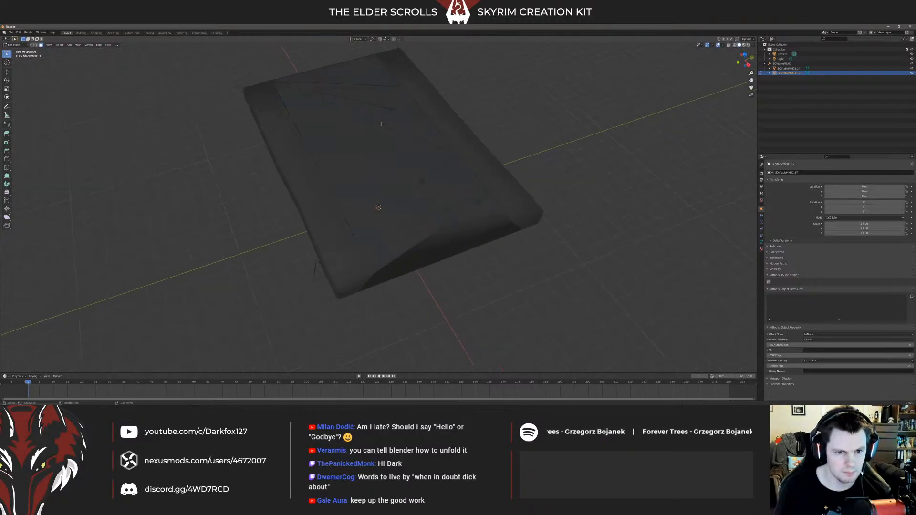
left_click(398, 125)
scroll(399, 125, "down", 1)
middle_click_drag(399, 127, 378, 153)
left_click(379, 134)
key("ctrl+l")
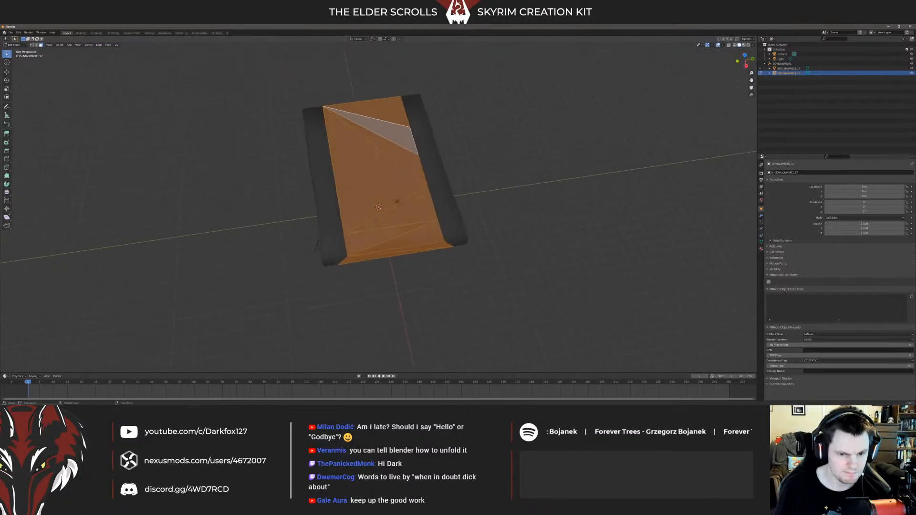
left_click(113, 33)
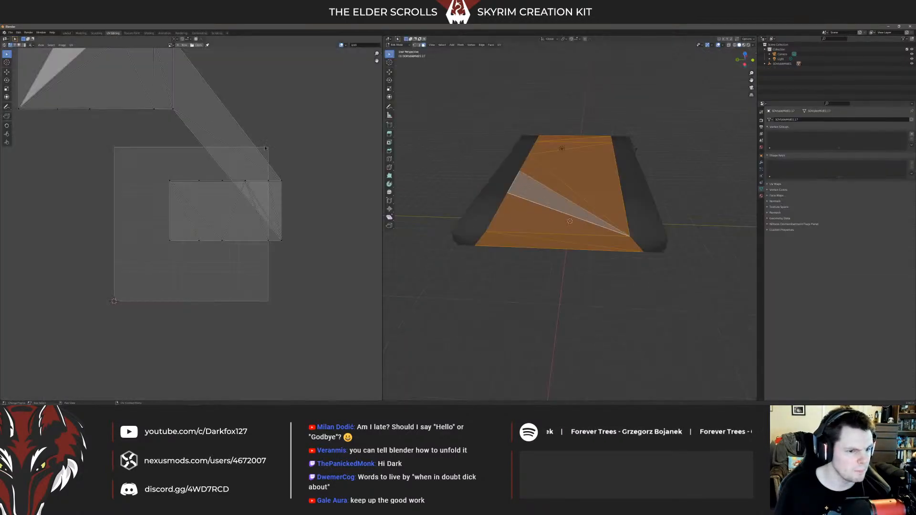
scroll(260, 147, "down", 2)
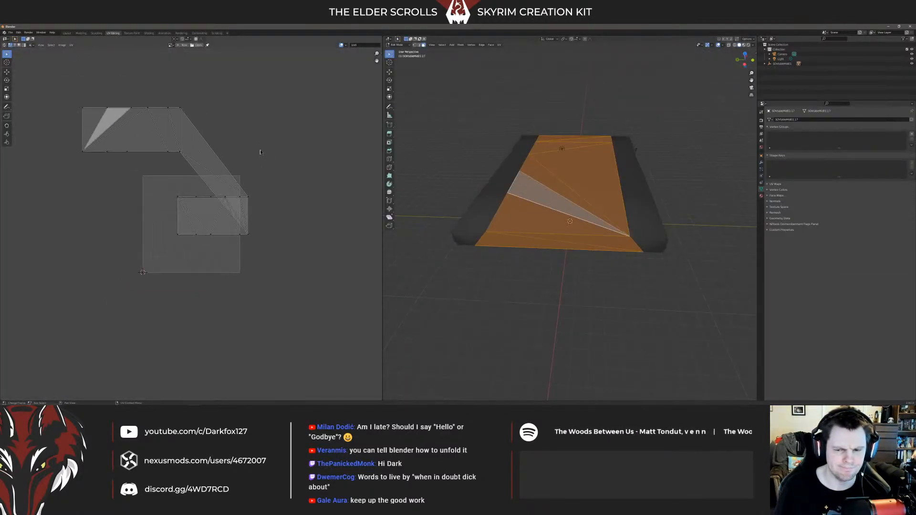
Step: Try the standard Unwrap on the selected centre section faces
middle_click_drag(248, 153, 253, 155)
right_click(551, 188)
mouse_move(552, 190)
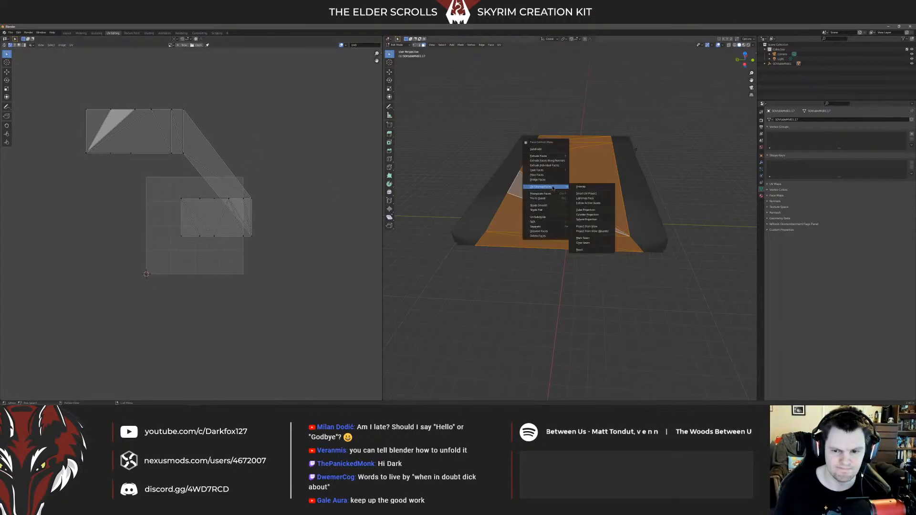
left_click(581, 187)
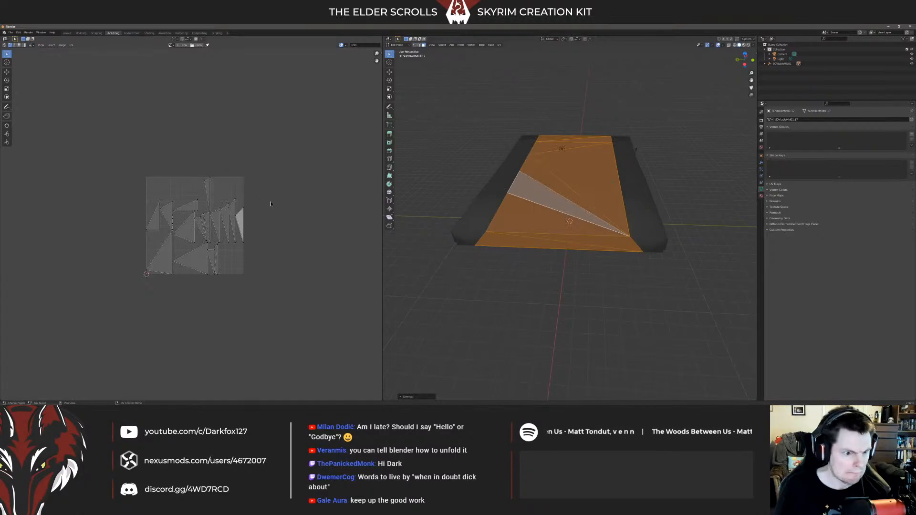
Step: Apply Cube Projection to the centre section's UVs and check the resulting islands in the UV editor
right_click(544, 187)
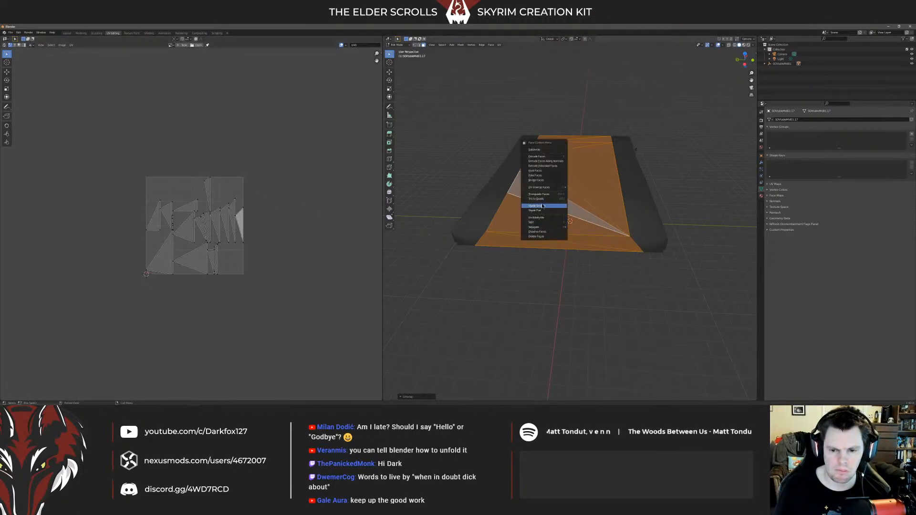
mouse_move(548, 187)
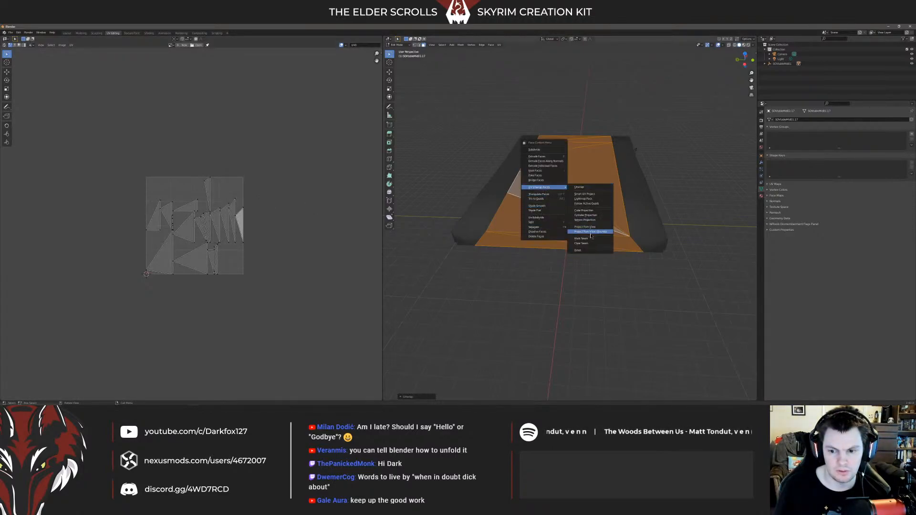
left_click(584, 210)
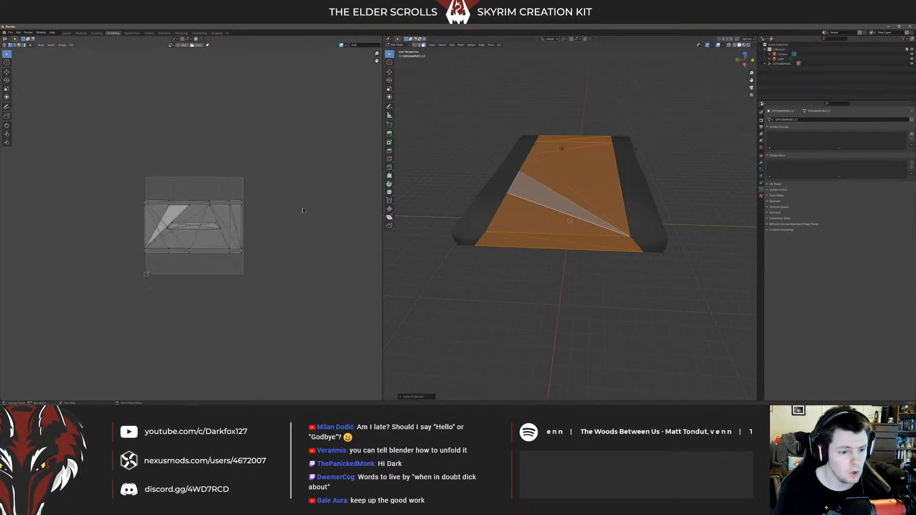
scroll(191, 224, "up", 3)
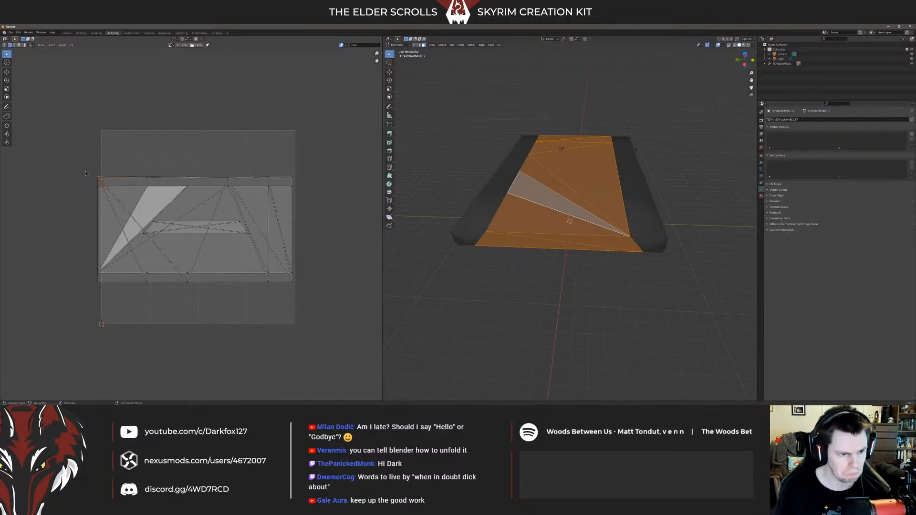
left_click_drag(87, 173, 298, 279)
left_click(293, 283)
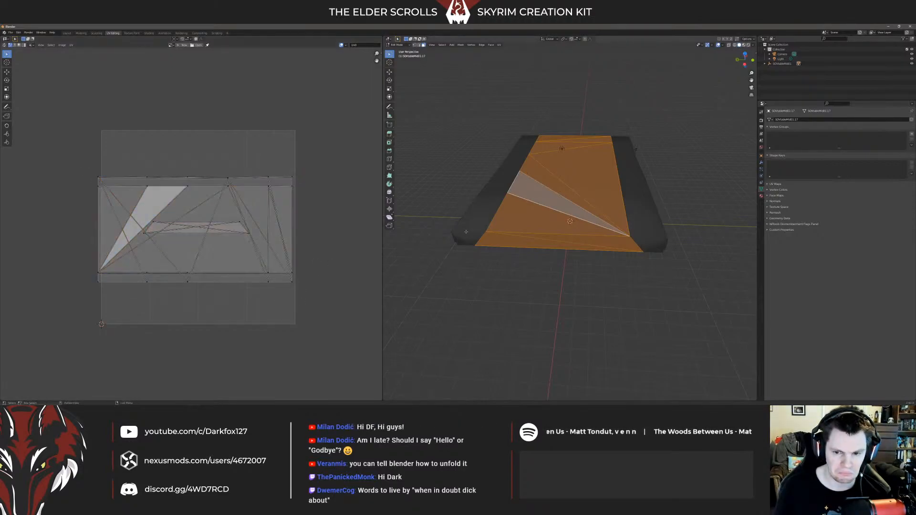
Step: Enter Edit Mode on the side trims object and examine the UV layout of its front end faces
middle_click_drag(477, 238, 487, 248)
left_click(487, 248)
left_click_drag(523, 227, 539, 246)
middle_click_drag(539, 246, 472, 205)
left_click(452, 210)
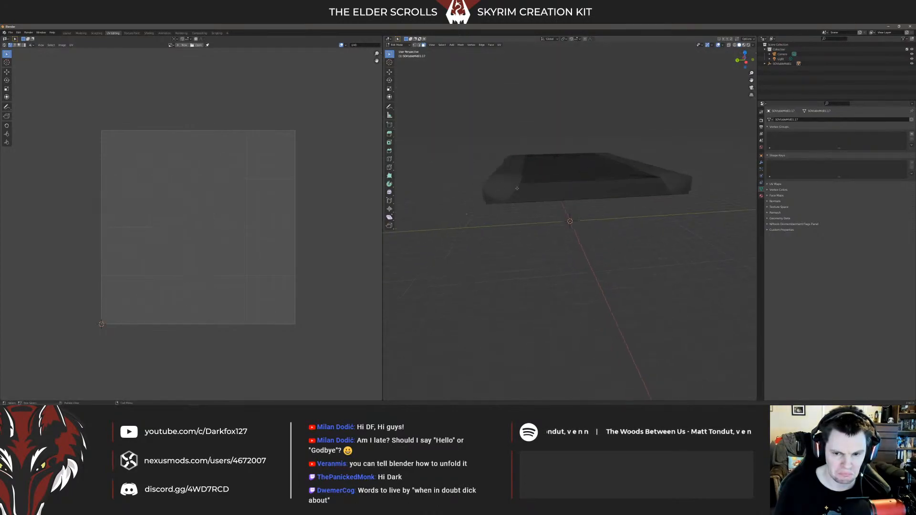
left_click(764, 64)
left_click(788, 68)
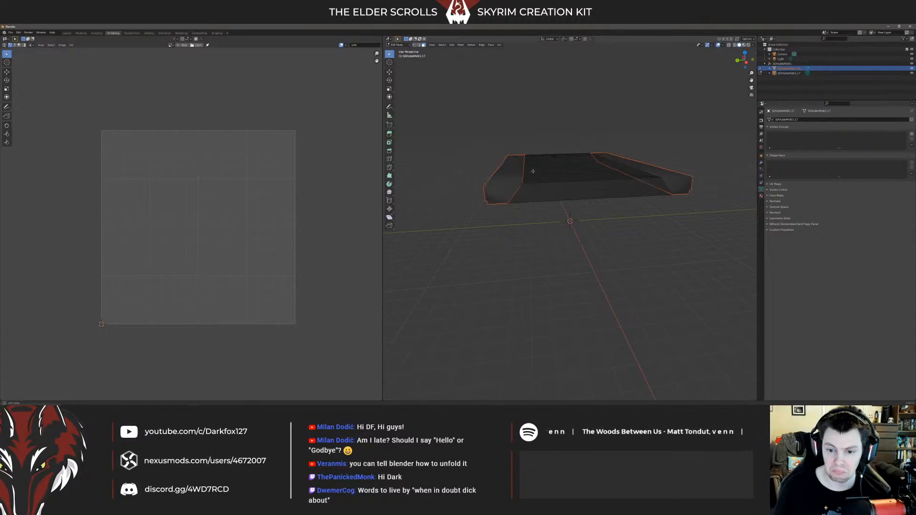
key("Tab")
middle_click_drag(507, 202, 515, 202)
key("Tab")
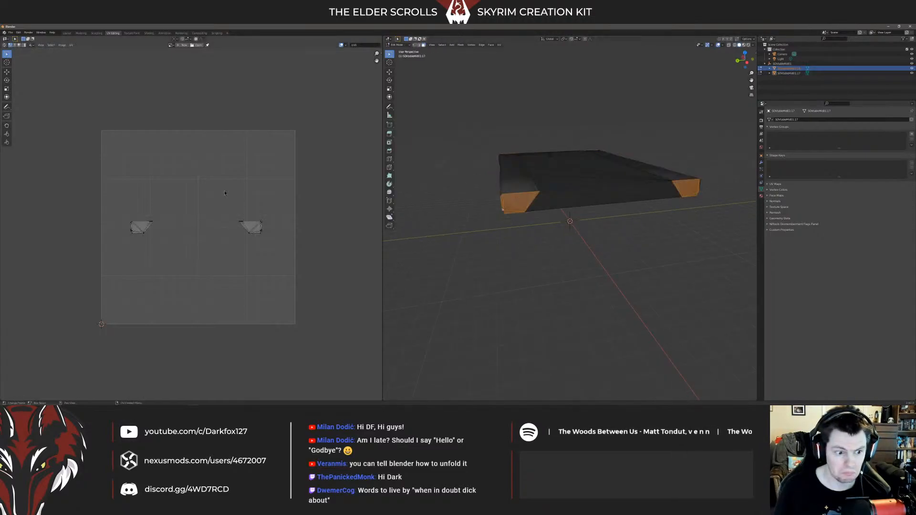
scroll(222, 224, "down", 5)
scroll(222, 225, "up", 2)
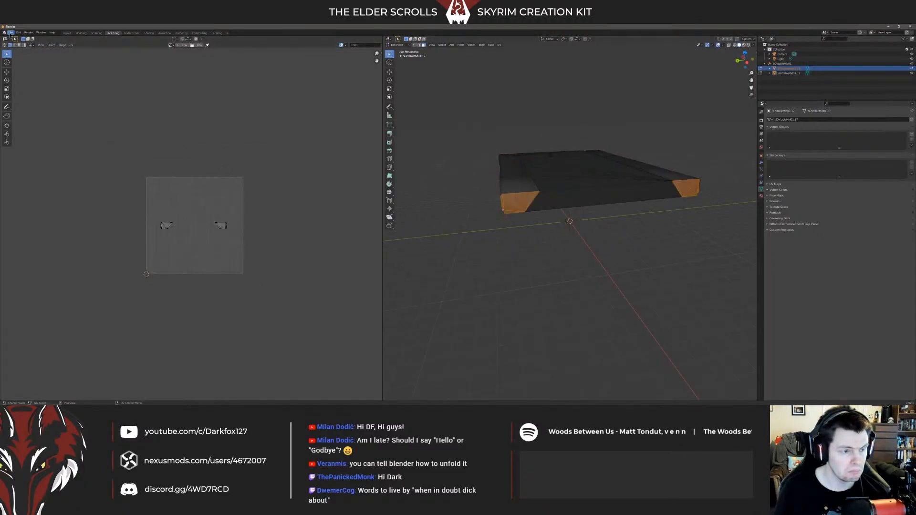
Step: Return to the Layout workspace and export the slab as an OBJ named after the existing MTL file in the Exports folder
left_click(67, 33)
left_click(10, 33)
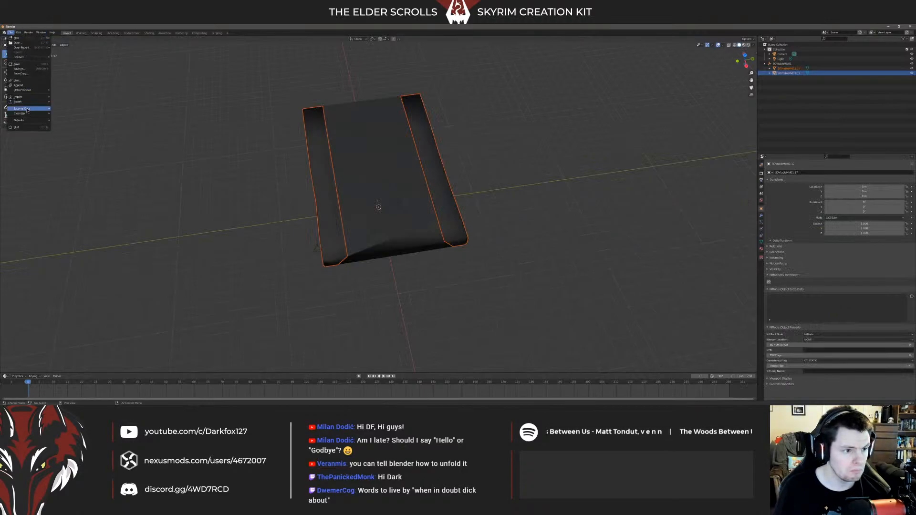
mouse_move(19, 102)
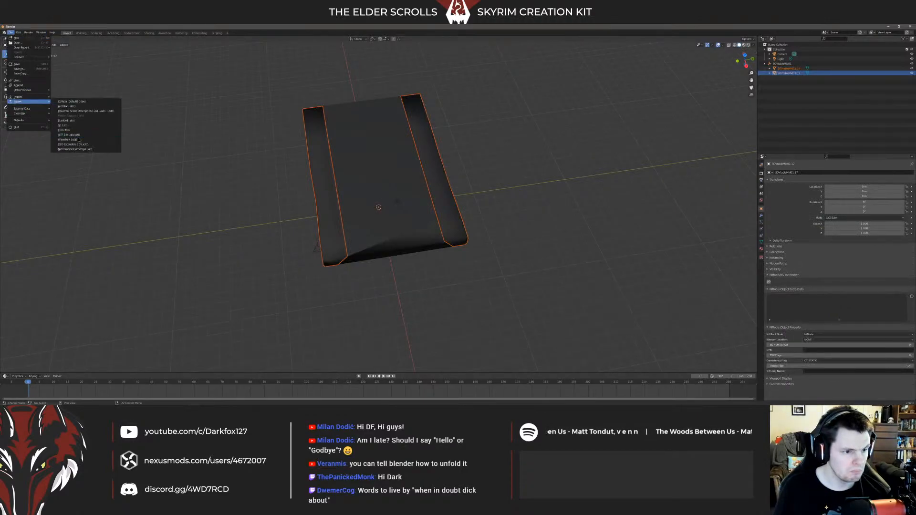
left_click(79, 139)
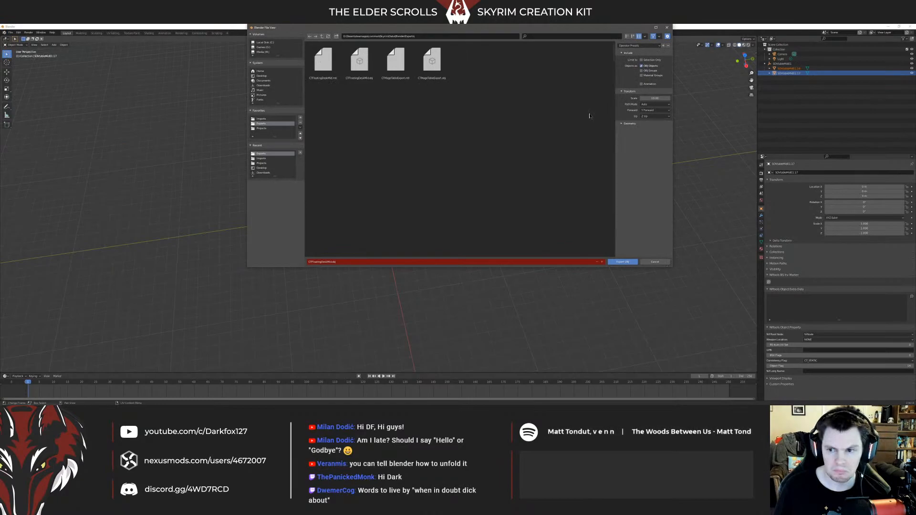
double_click(323, 67)
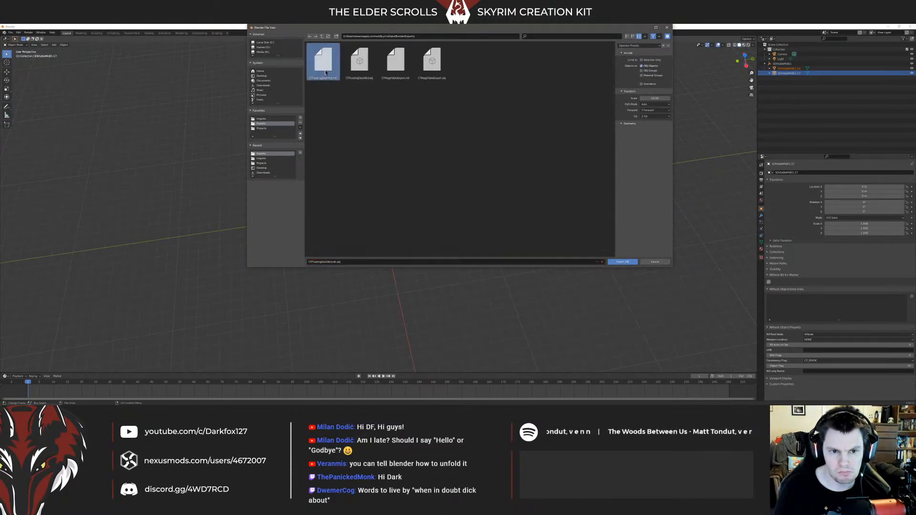
Step: Export the slab as a Wavefront OBJ again, overwriting its original OBJ file in the Exports folder
left_click(10, 33)
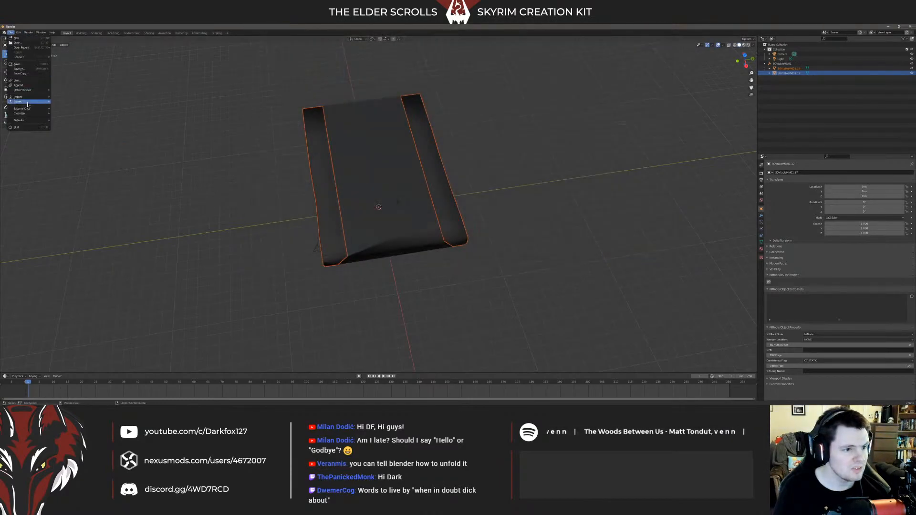
mouse_move(19, 102)
left_click(79, 140)
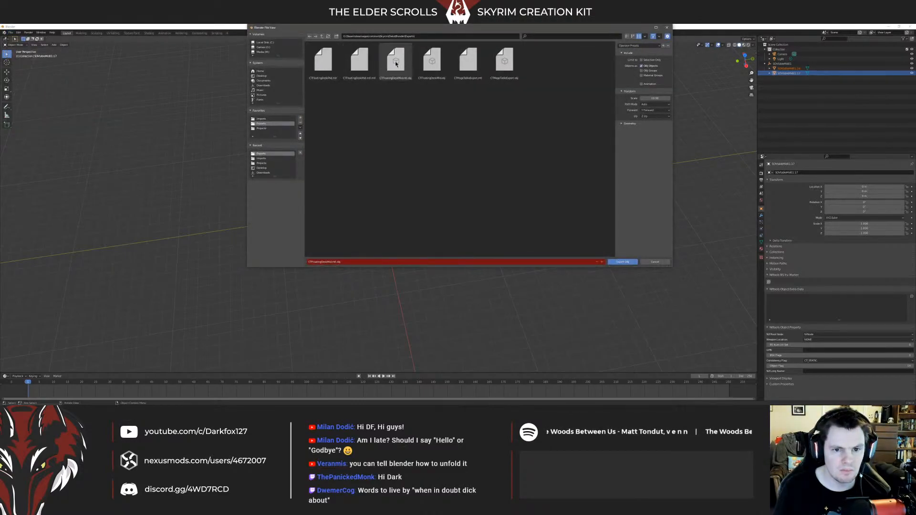
left_click(432, 61)
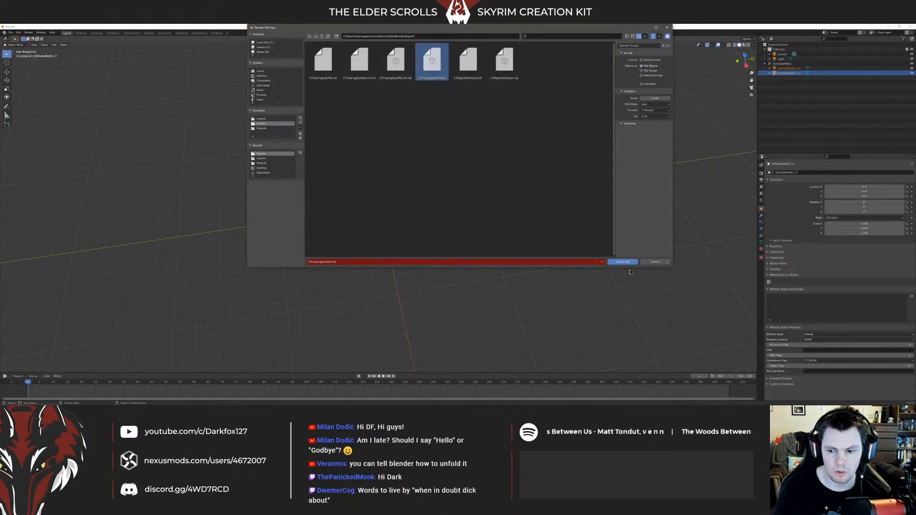
left_click(632, 262)
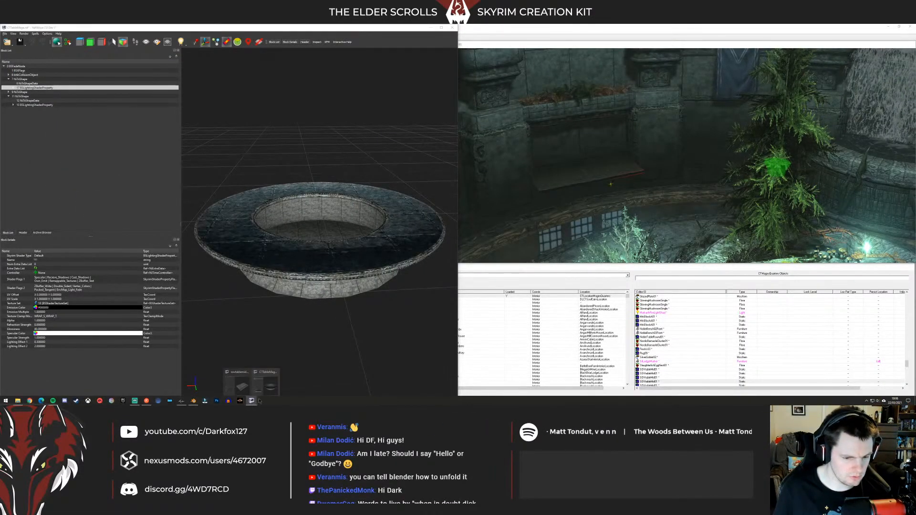
Step: Switch to the slab's NIF in NifSkope and delete both of its NiTriShape branches
left_click(251, 382)
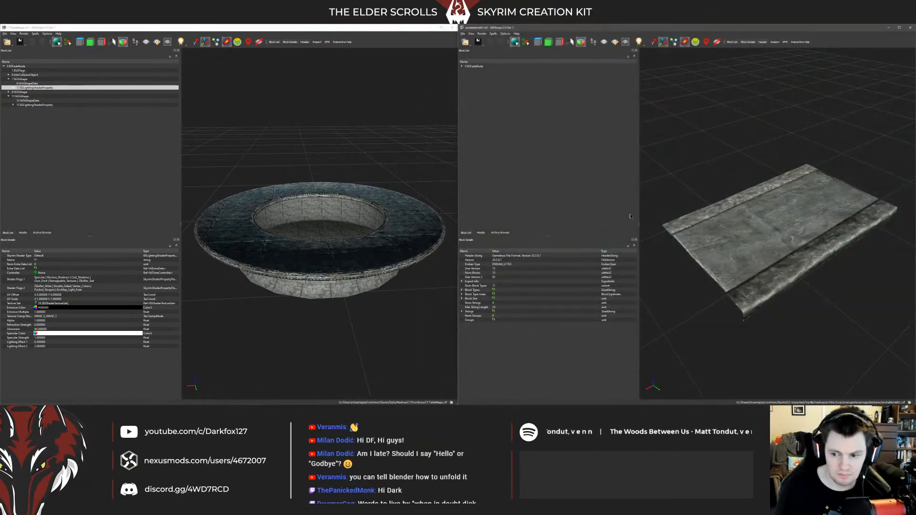
double_click(474, 65)
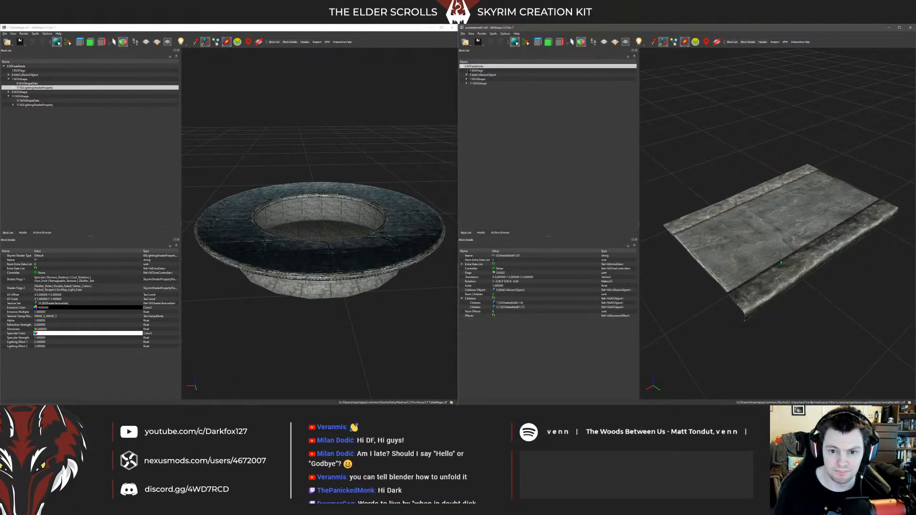
left_click(477, 79)
key("ctrl+Delete")
left_click(477, 79)
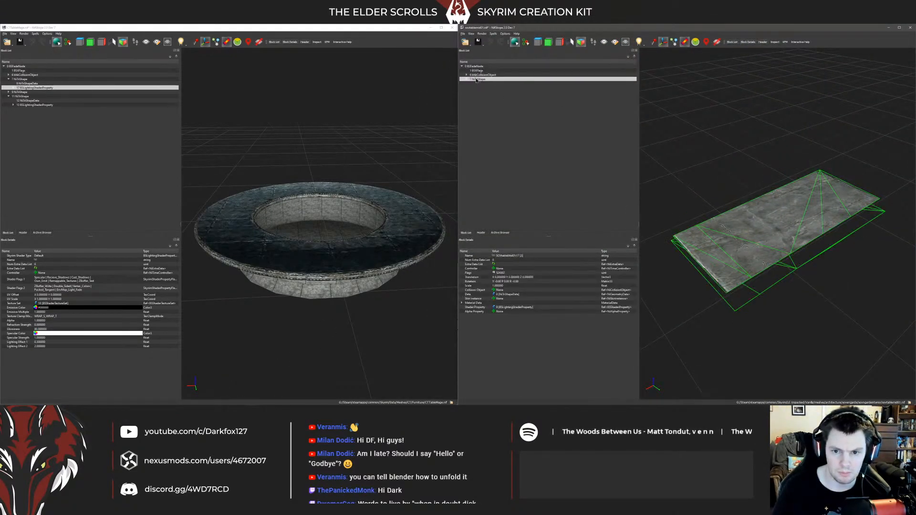
key("ctrl+Delete")
Step: Import the re-exported slab OBJ onto the NIF's root BSFadeNode
left_click(485, 67)
left_click(463, 34)
mouse_move(505, 90)
left_click(538, 90)
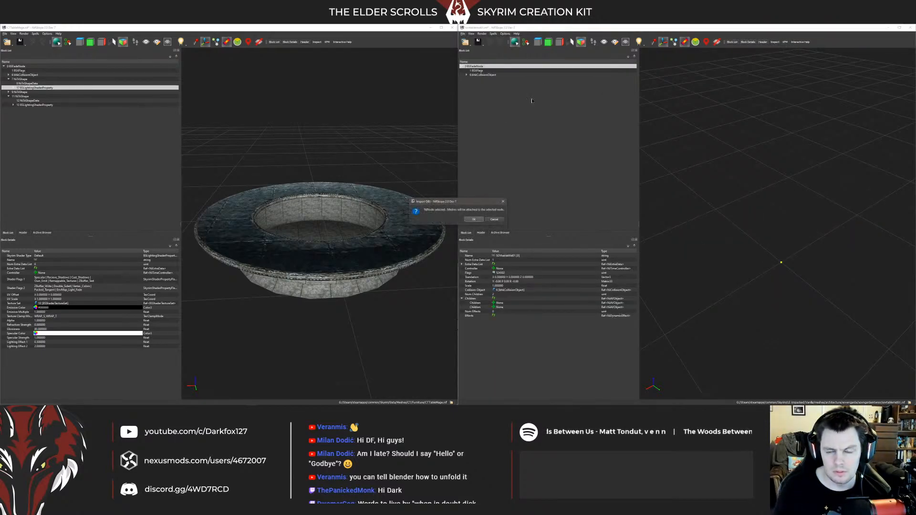
left_click(474, 220)
left_click(567, 72)
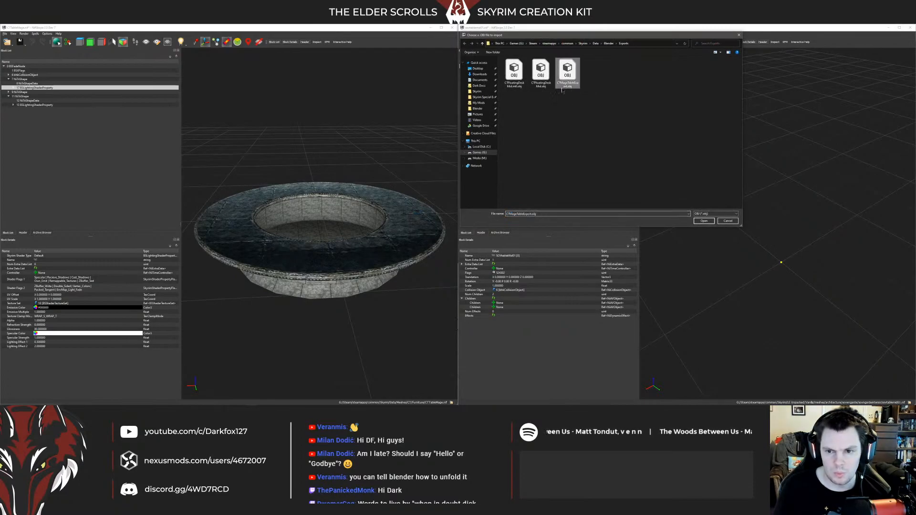
left_click(537, 82)
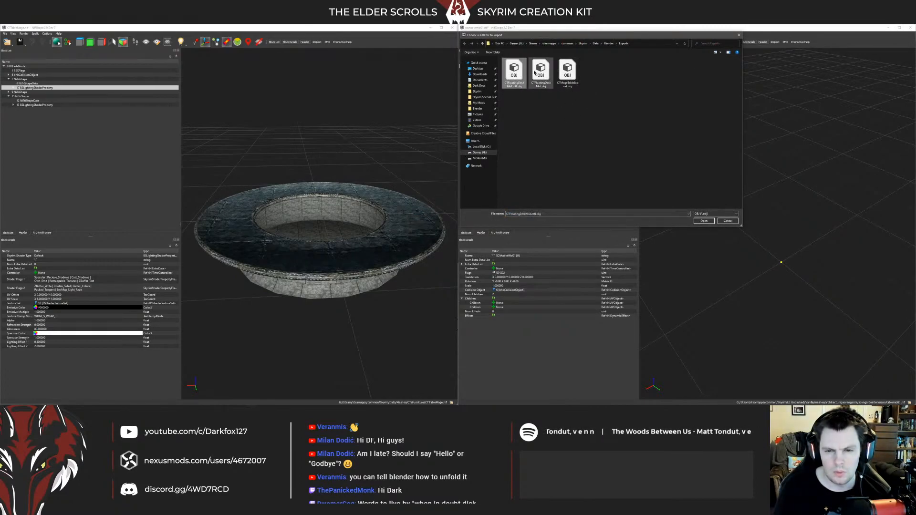
double_click(539, 73)
left_click_drag(698, 161, 686, 146)
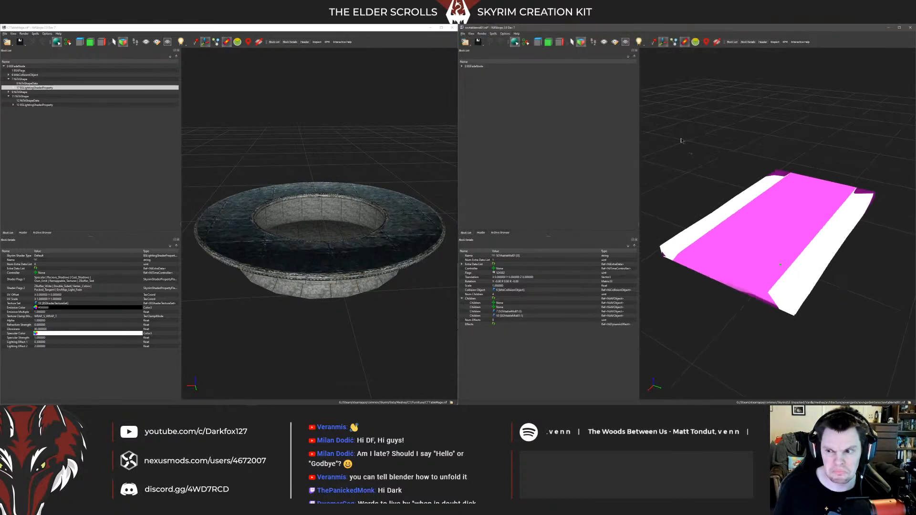
Step: Check the imported centre shape's UV layout in the UV editor and close it
left_click(461, 66)
left_click(476, 84)
right_click(477, 85)
mouse_move(496, 117)
left_click(530, 117)
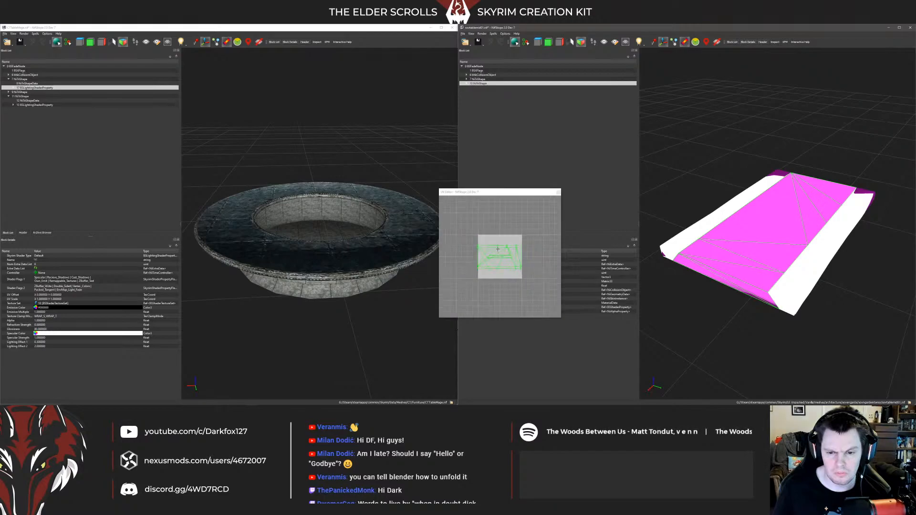
left_click(559, 193)
Step: Replace the centre shape's BSLightingShaderProperty with a copy of the one from the round table's stone base
left_click(294, 195)
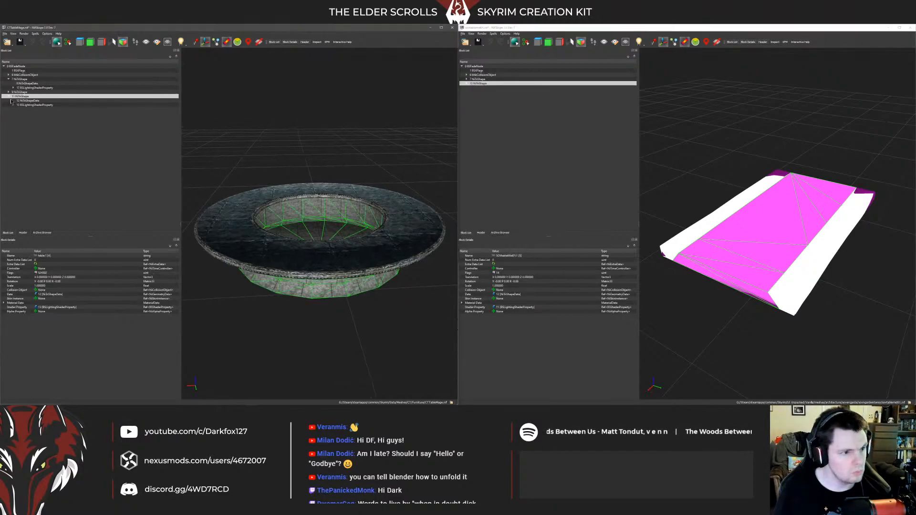
left_click(21, 105)
left_click(467, 83)
left_click(488, 92)
key("ctrl+Delete")
left_click(488, 85)
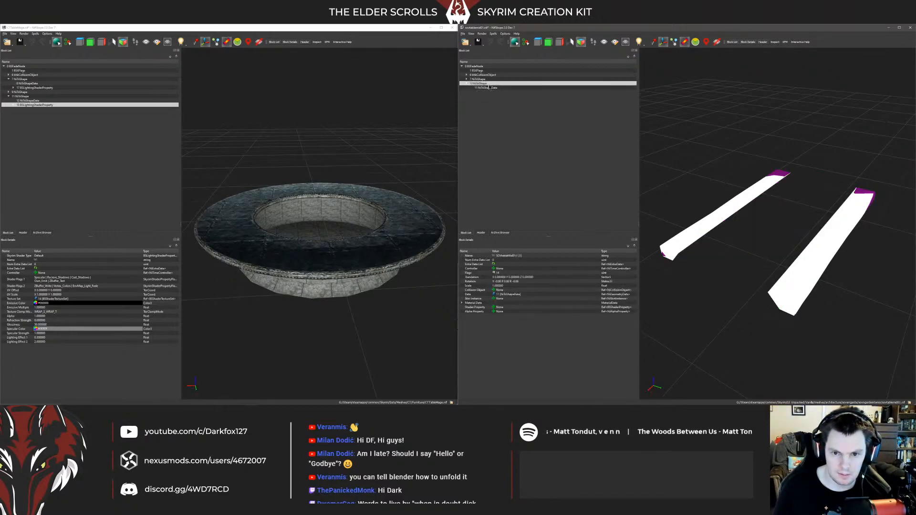
key("ctrl+shift+v")
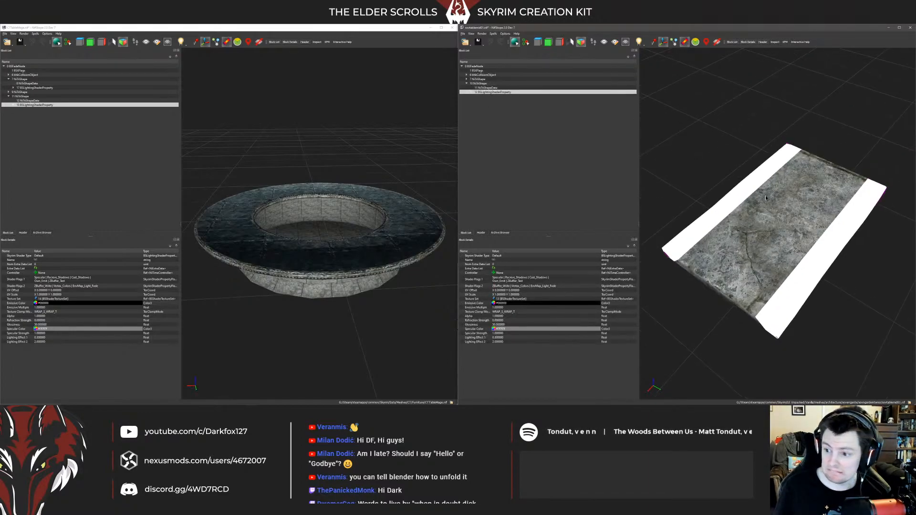
Step: Open the slab's centre shape in the UV editor and scale its UVs by a factor of 2
right_click(765, 198)
left_click(818, 237)
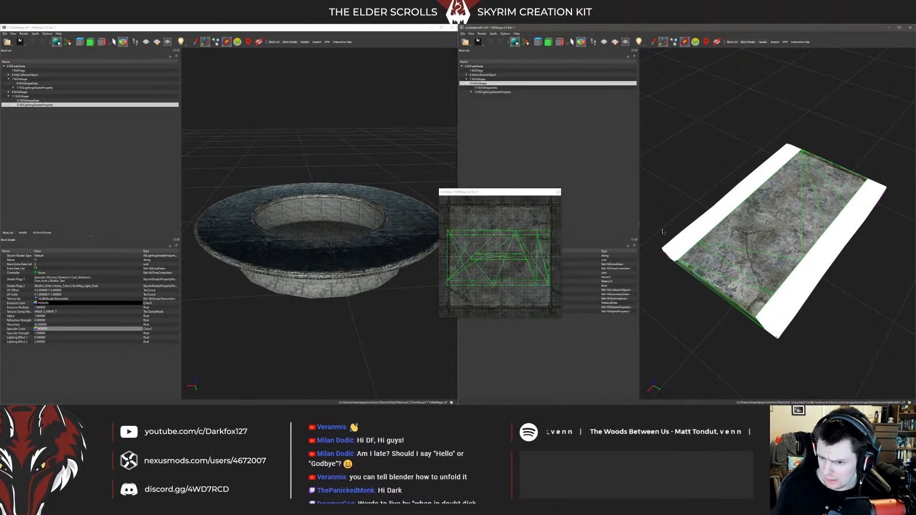
key("alt+s")
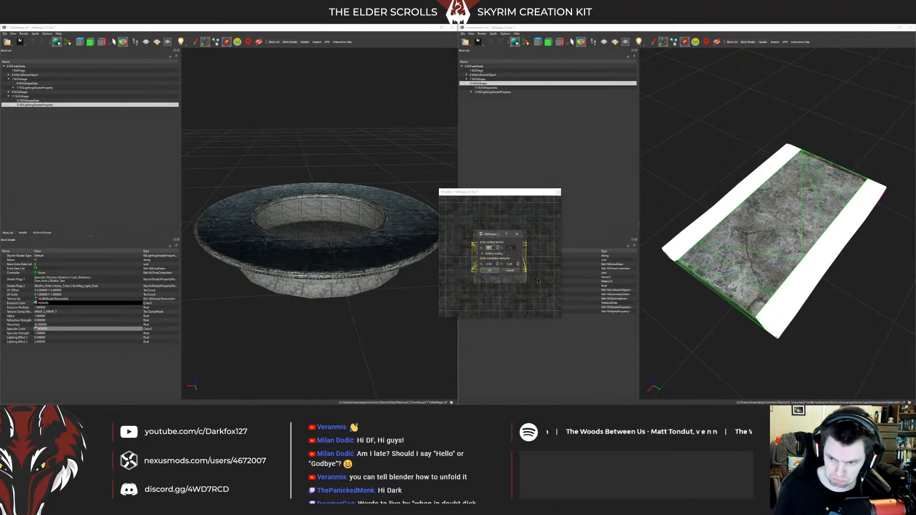
type("2")
key("Return")
scroll(516, 257, "down", 2)
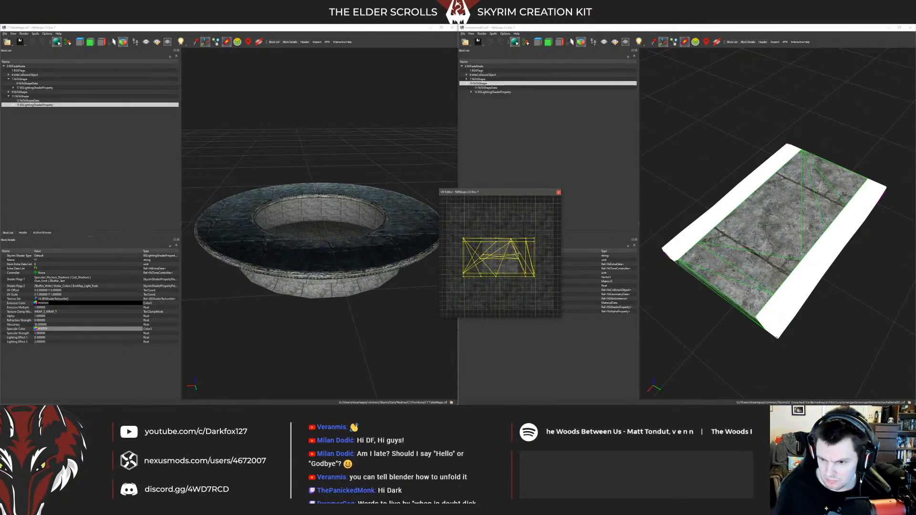
Step: Move the centre shape's UVs upward on the texture and rescale them to adjust the stone joints' spacing
left_click_drag(685, 171, 662, 188)
left_click(450, 194)
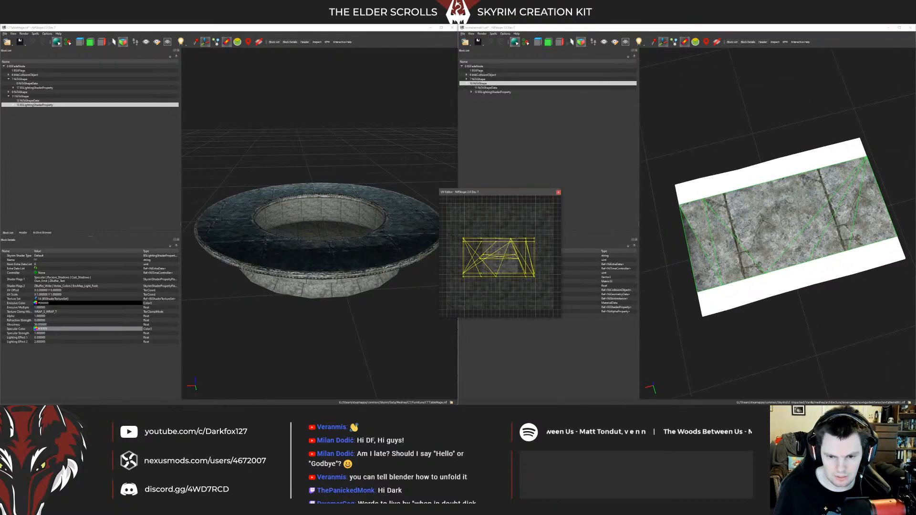
left_click_drag(533, 237, 537, 203)
key("alt+s")
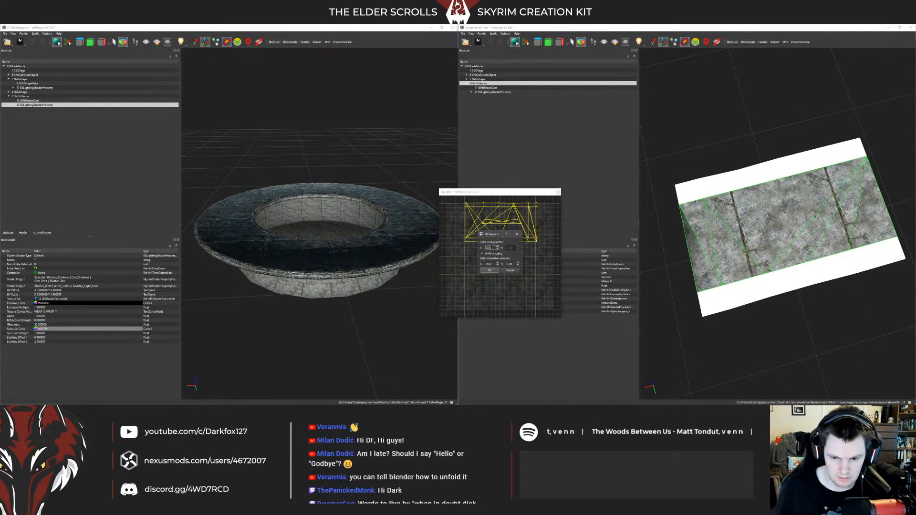
key("Return")
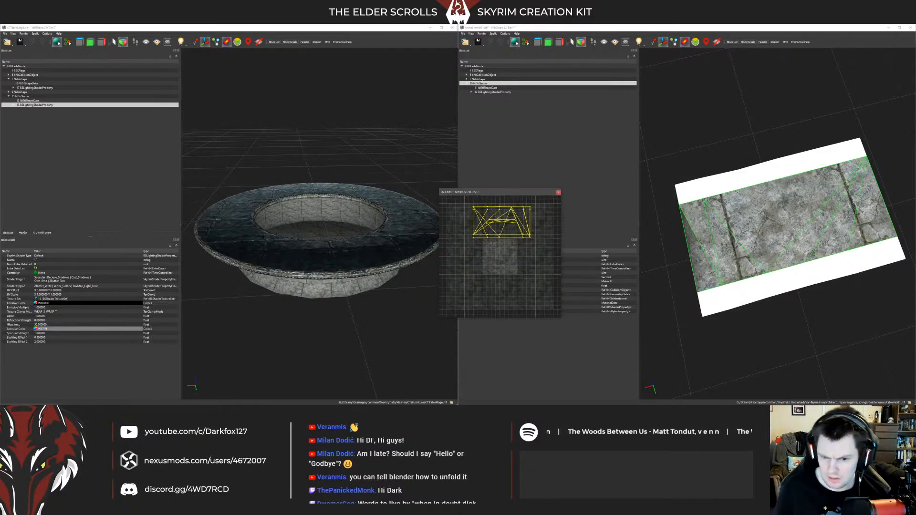
key("alt+s")
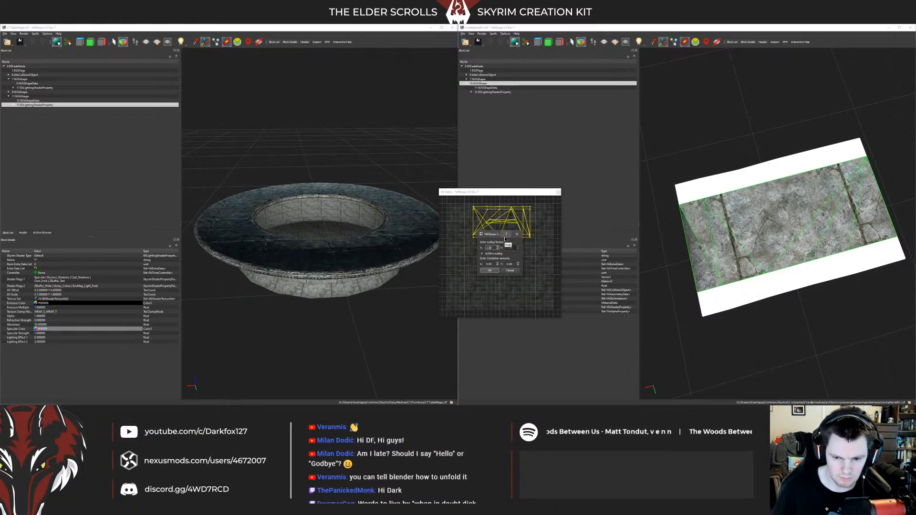
key("Return")
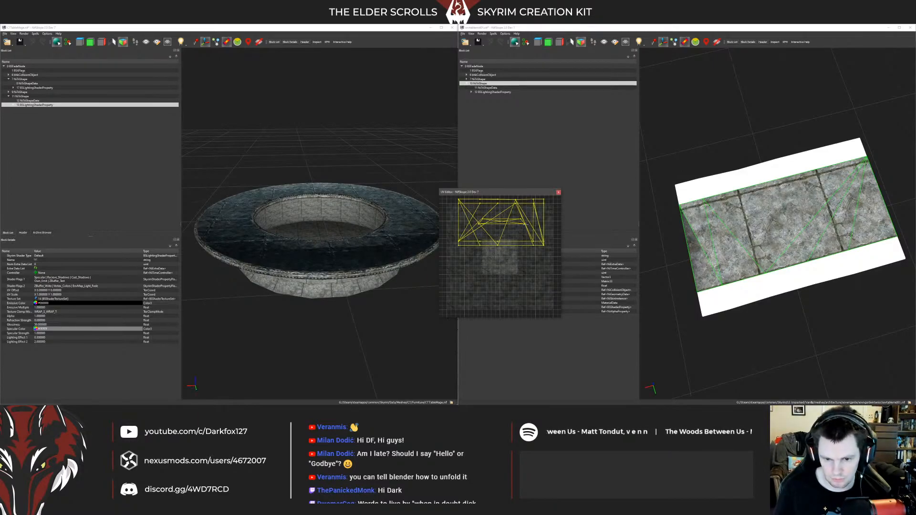
Step: Try a slight upward shift and rescaling the centre shape's UVs, including by 1.05, and undo these changes
left_click_drag(543, 199, 543, 198)
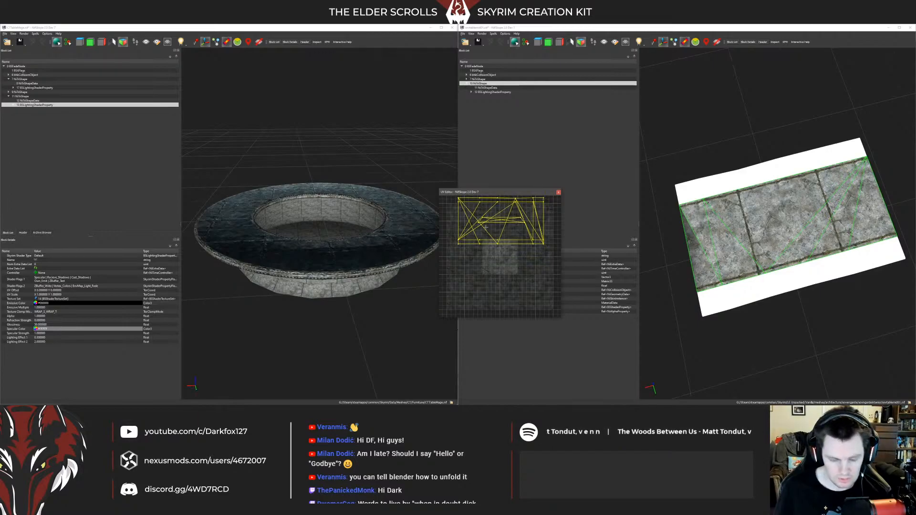
key("alt+s")
type("1.05")
key("Return")
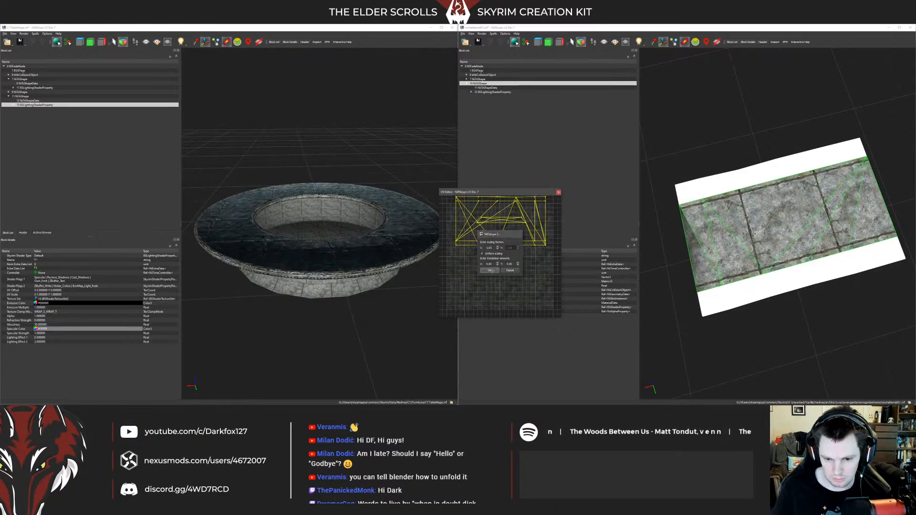
key("alt+s")
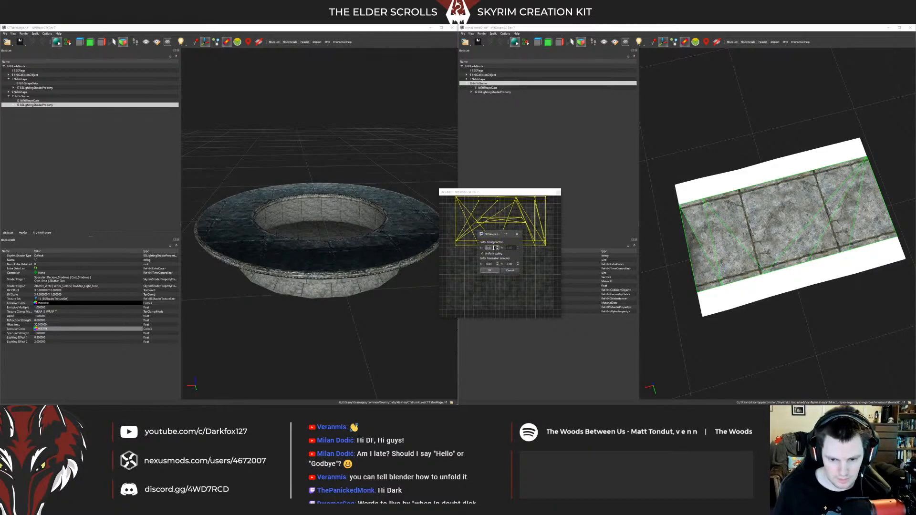
key("Return")
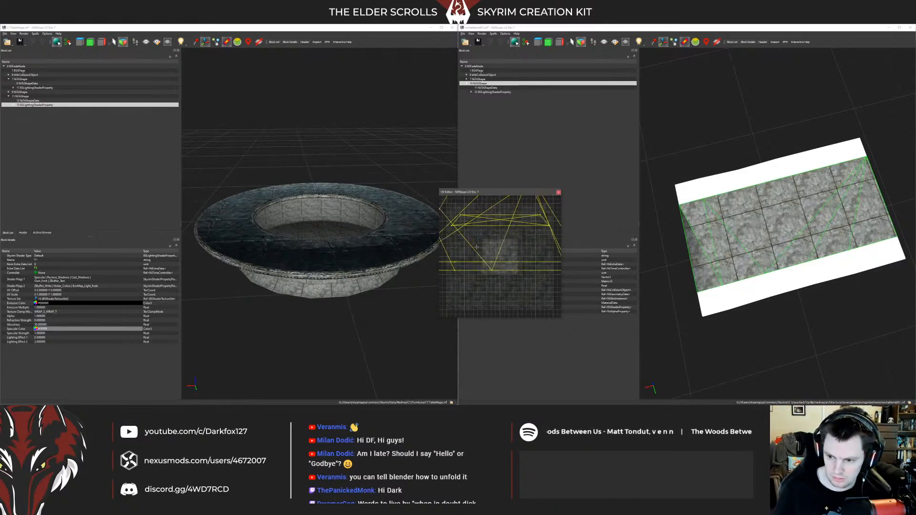
key("ctrl+z")
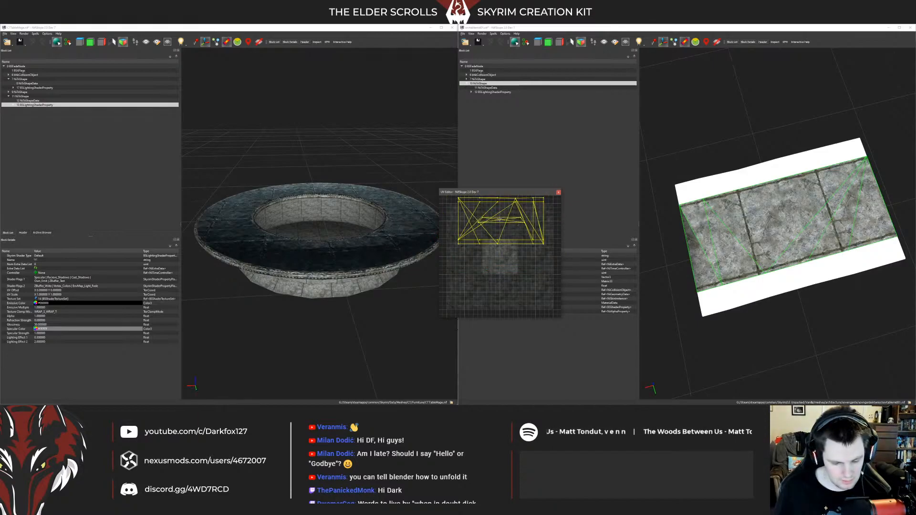
key("alt+s")
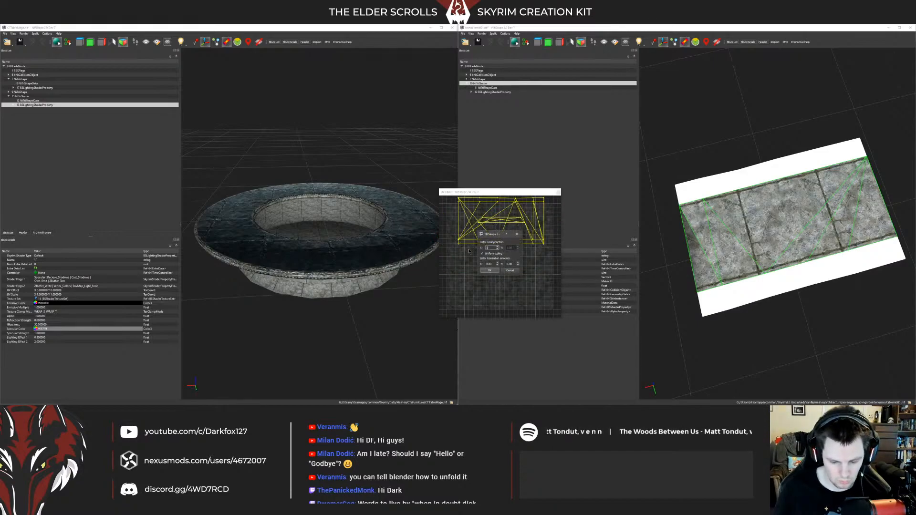
key("Return")
key("ctrl+z")
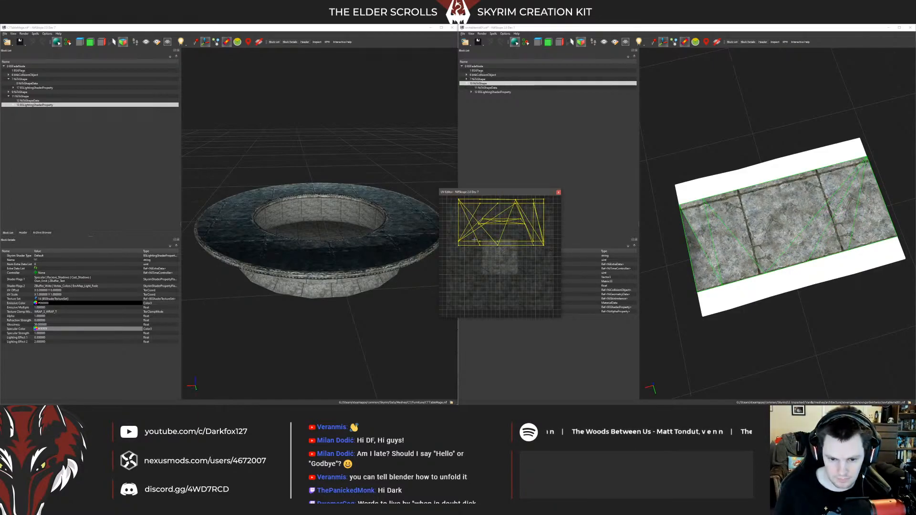
Step: Shrink the centre shape's UVs slightly, align them between the texture's horizontal seams, and close the UV editor
key("alt+s")
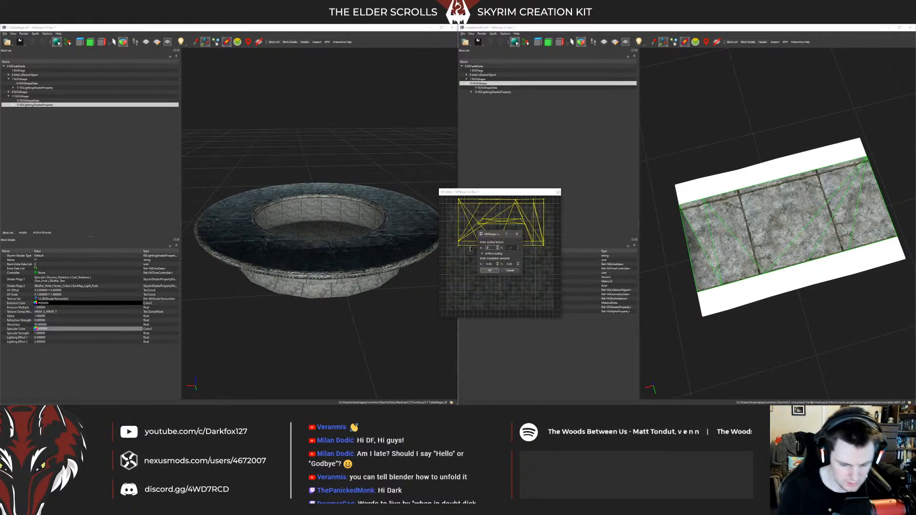
key("Return")
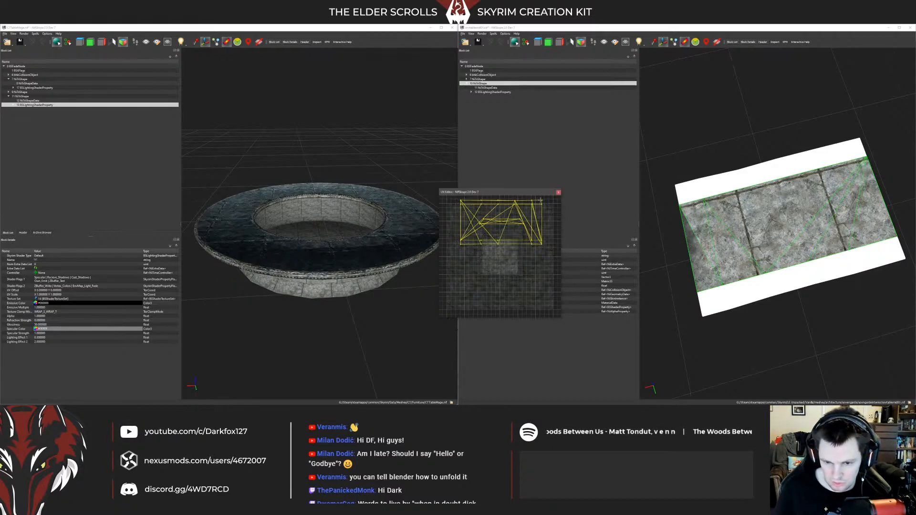
left_click_drag(542, 201, 538, 198)
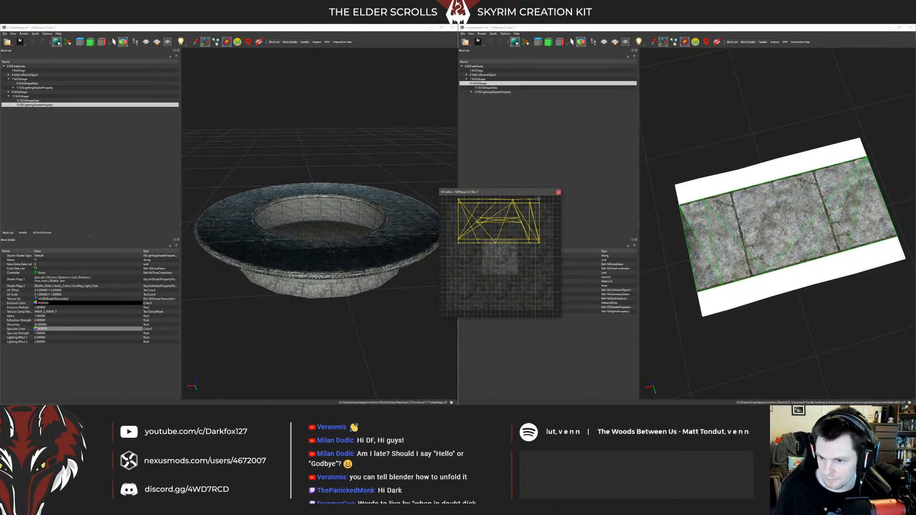
left_click(556, 206)
left_click(558, 192)
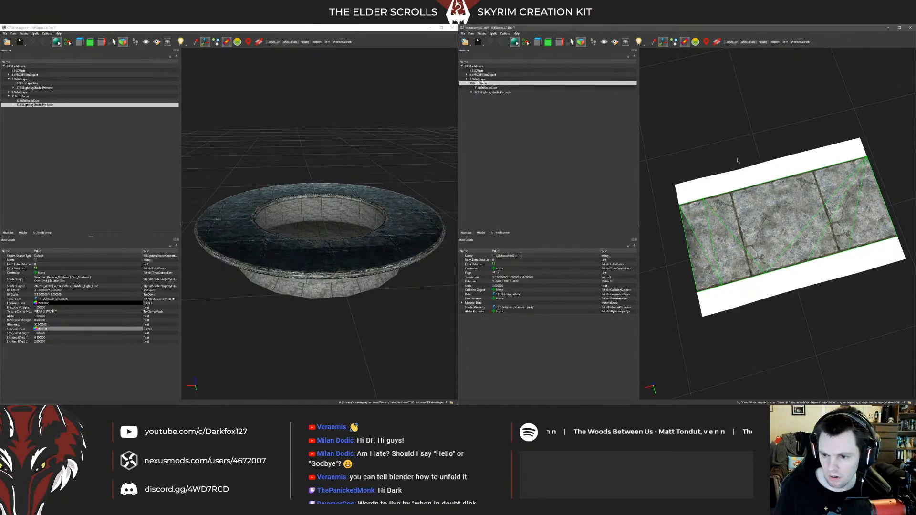
Step: Replace the slab's side-strip BSLightingShaderProperty with a copy of the one from the round table's first NiTriShape
left_click_drag(832, 188, 823, 189)
left_click(723, 181)
left_click(467, 79)
left_click(478, 88)
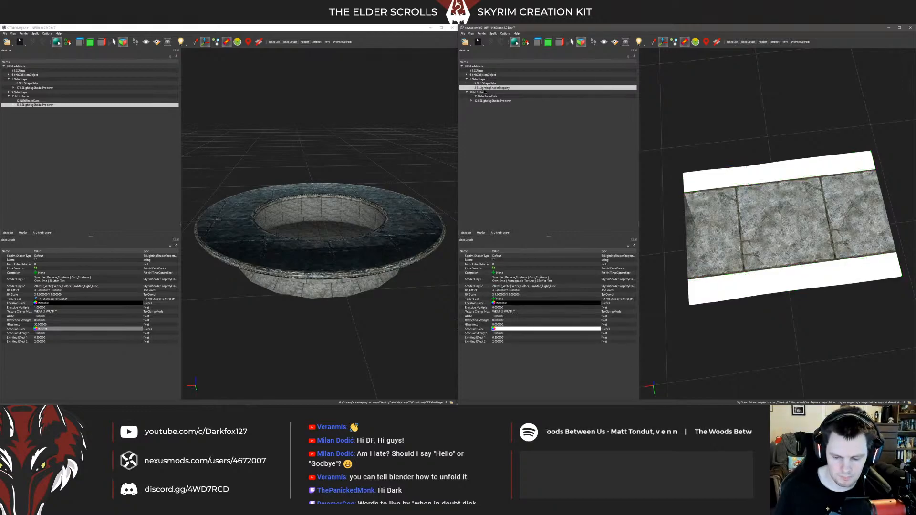
key("ctrl+Delete")
left_click(21, 79)
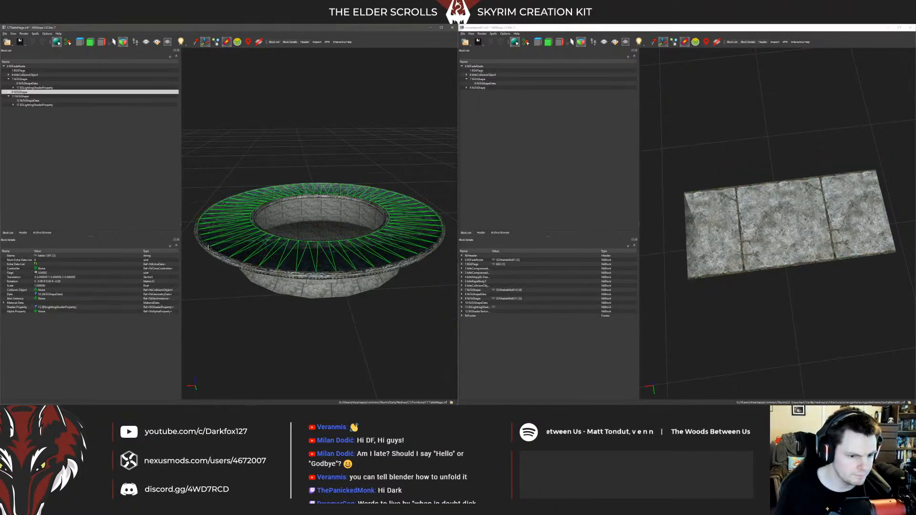
left_click(29, 88)
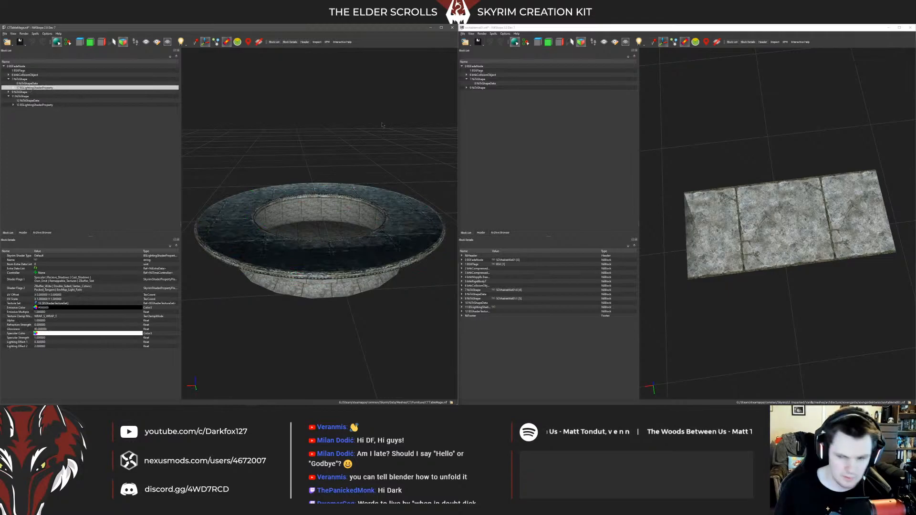
left_click(477, 79)
key("ctrl+v")
left_click_drag(680, 226, 713, 226)
right_click(743, 197)
right_click(733, 178)
left_click(564, 154)
left_click(493, 89)
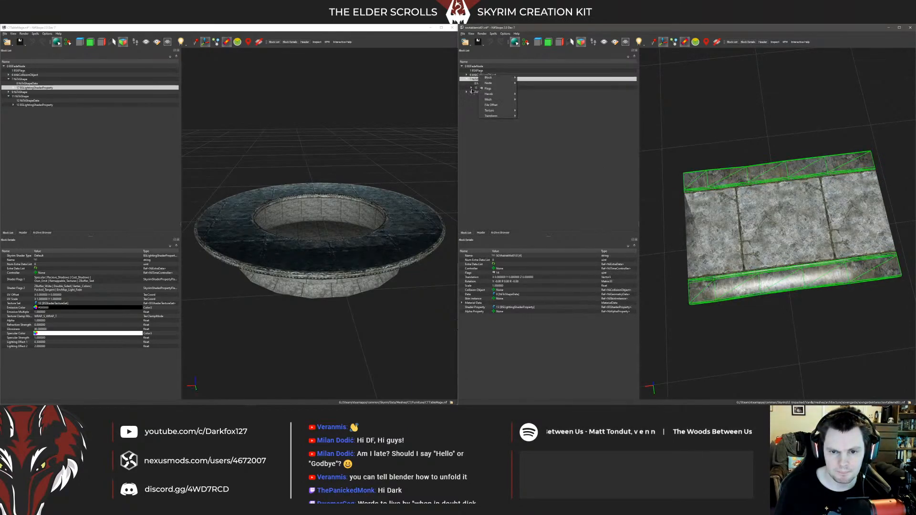
key("Delete")
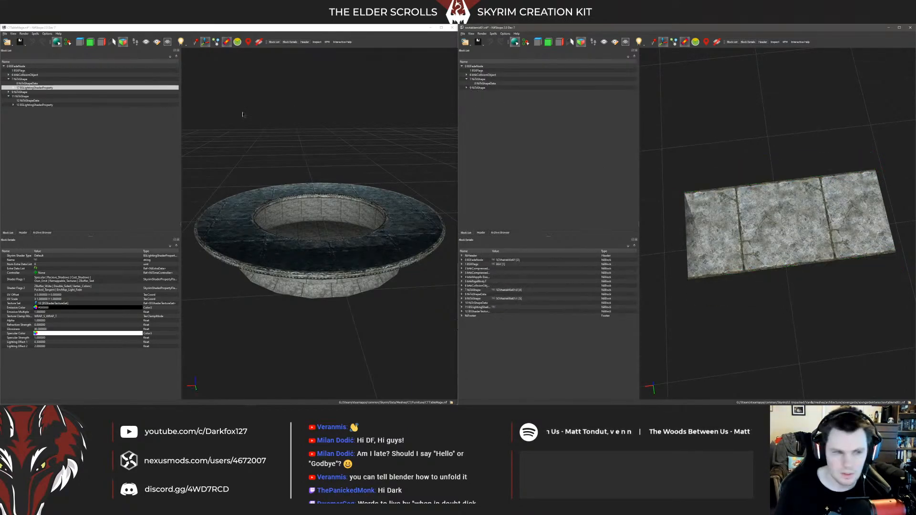
left_click(576, 74)
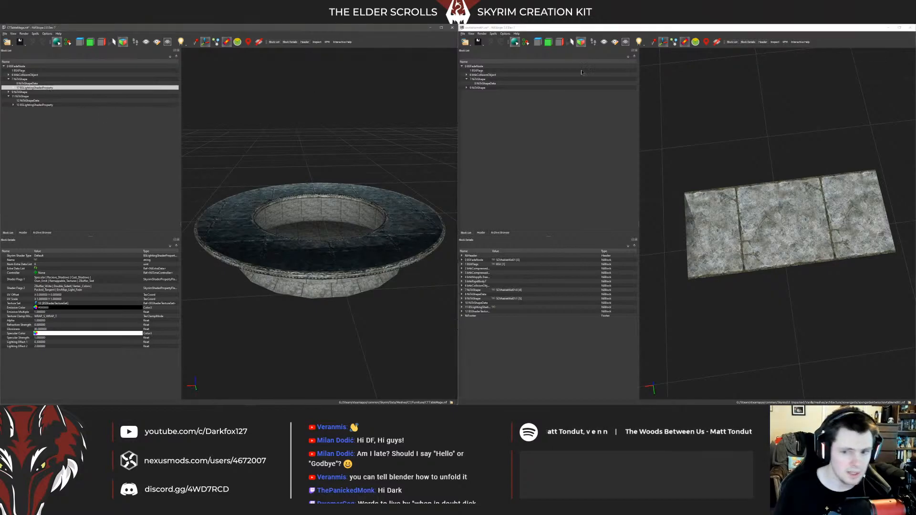
key("ctrl+z")
right_click(726, 177)
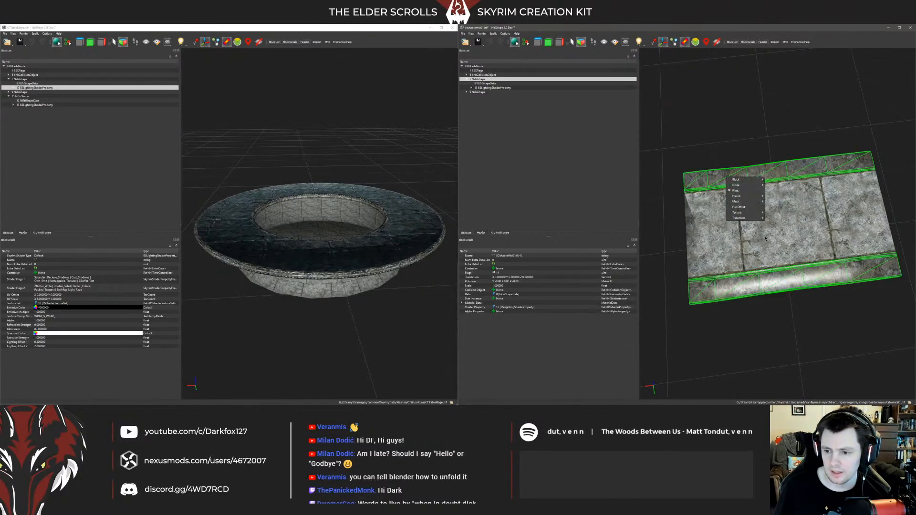
left_click(775, 213)
left_click(557, 190)
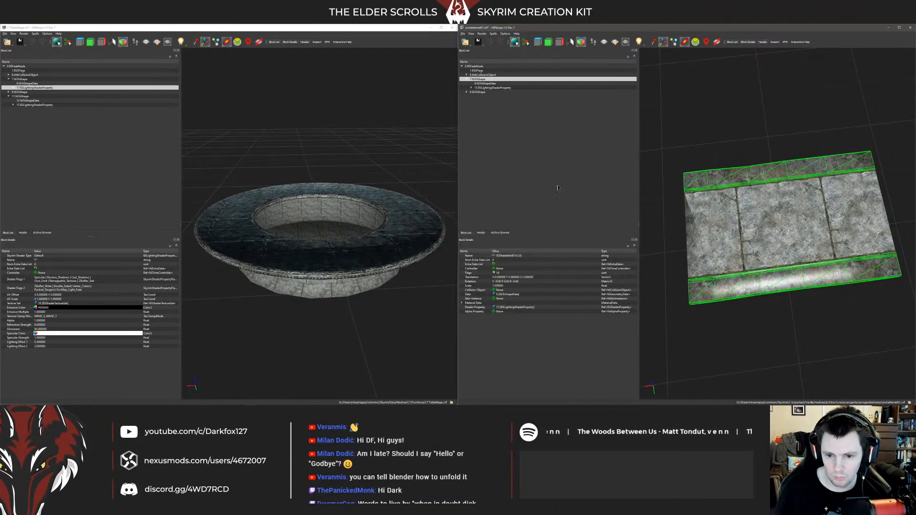
Step: Open the slab's side-strip shape in the UV editor and scale its UVs by a factor of 3
left_click(481, 33)
mouse_move(500, 56)
left_click(542, 66)
left_click_drag(697, 141, 726, 164)
right_click(481, 83)
right_click(478, 79)
mouse_move(497, 108)
left_click(527, 109)
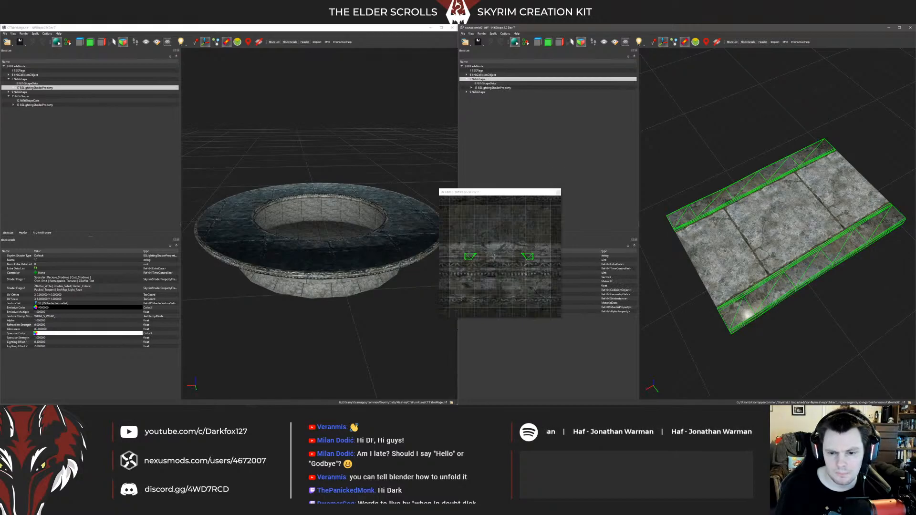
key("alt+s")
type("3")
key("Return")
Step: Scale the side strips' end-face UVs by 2 and reposition them on a plain stone area of the texture
left_click_drag(663, 179, 713, 174)
left_click(716, 159)
scroll(706, 174, "up", 2)
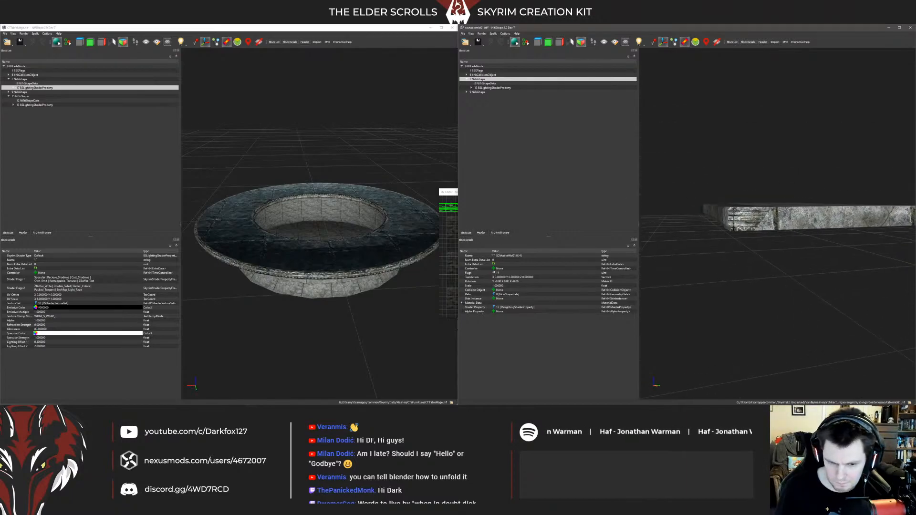
left_click(448, 193)
left_click_drag(535, 257, 538, 246)
key("alt+s")
type("2")
key("Return")
left_click_drag(549, 242, 525, 240)
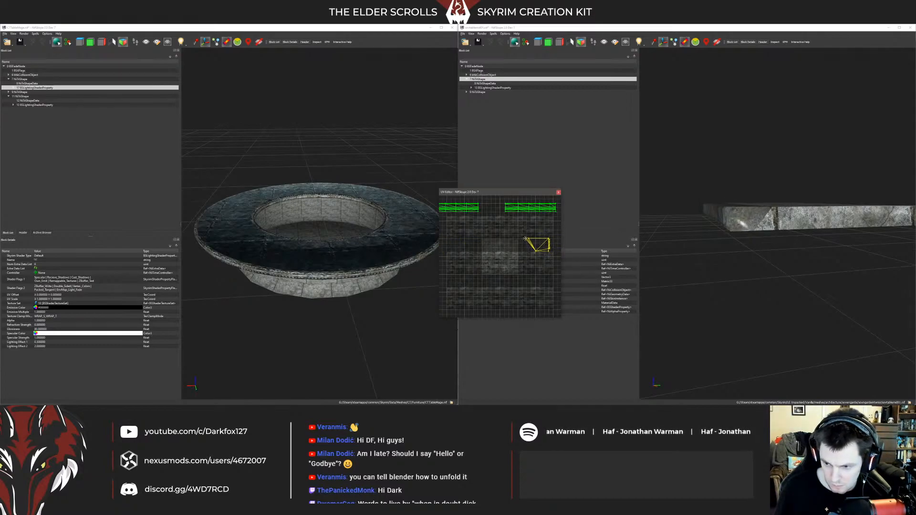
scroll(510, 244, "down", 2)
left_click_drag(546, 242, 443, 214)
left_click_drag(537, 226, 537, 229)
Step: Scale the long side-strip UVs by 2, shift them down onto the trim pattern, and close the UV editor
left_click_drag(701, 223, 694, 272)
left_click(451, 192)
key("alt+s")
type("2")
key("Return")
left_click_drag(513, 224, 515, 237)
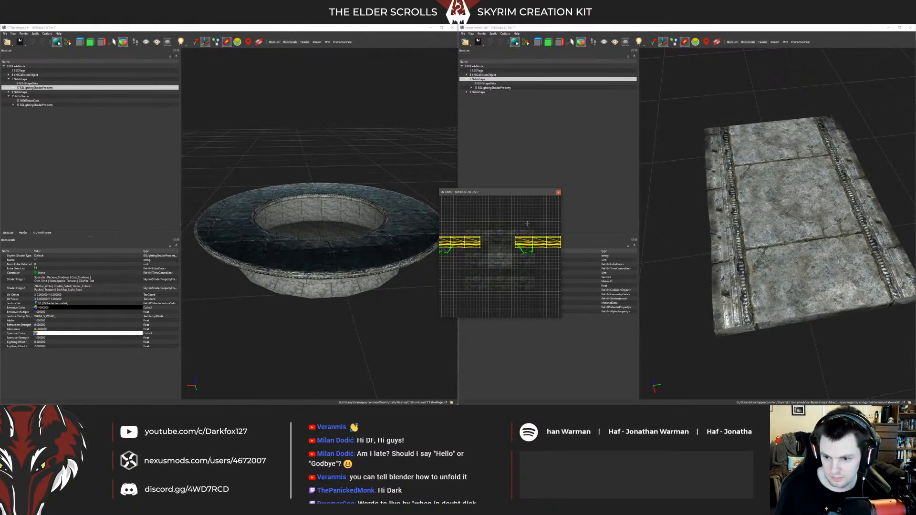
left_click(529, 228)
left_click(558, 193)
Step: Set the Specular Strength of the side strips' BSLightingShaderProperty to 0
left_click_drag(687, 238, 671, 247)
left_click(483, 88)
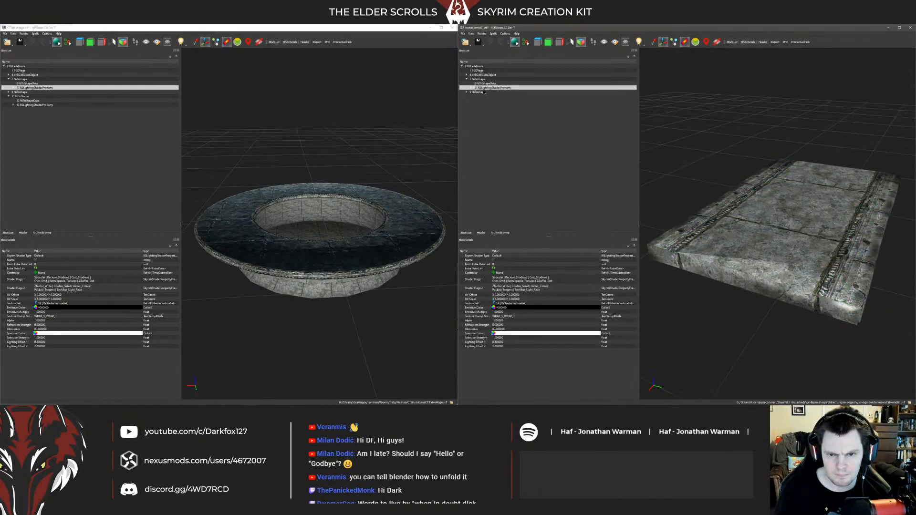
double_click(498, 337)
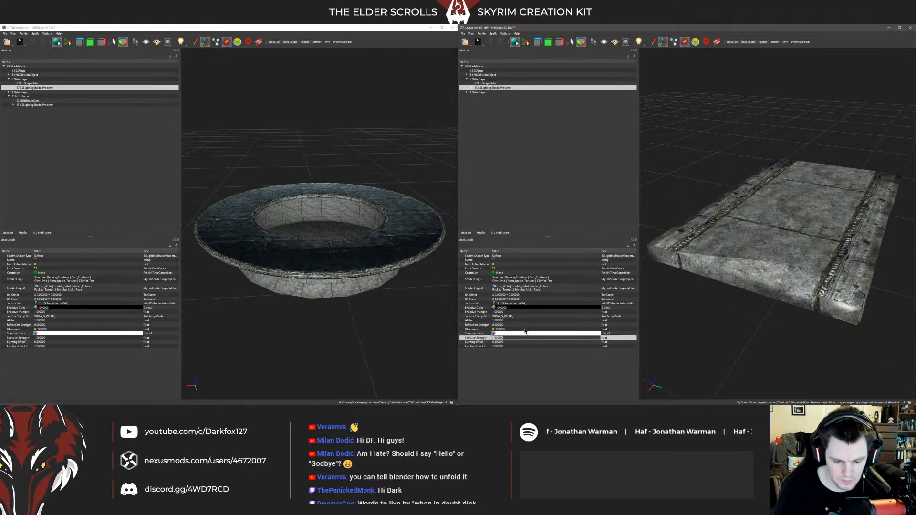
type("0")
key("Return")
Step: Adjust the Specular Strength of the middle stone panel's BSLightingShaderProperty and check the slab's appearance
left_click_drag(715, 214, 752, 222)
left_click(763, 214)
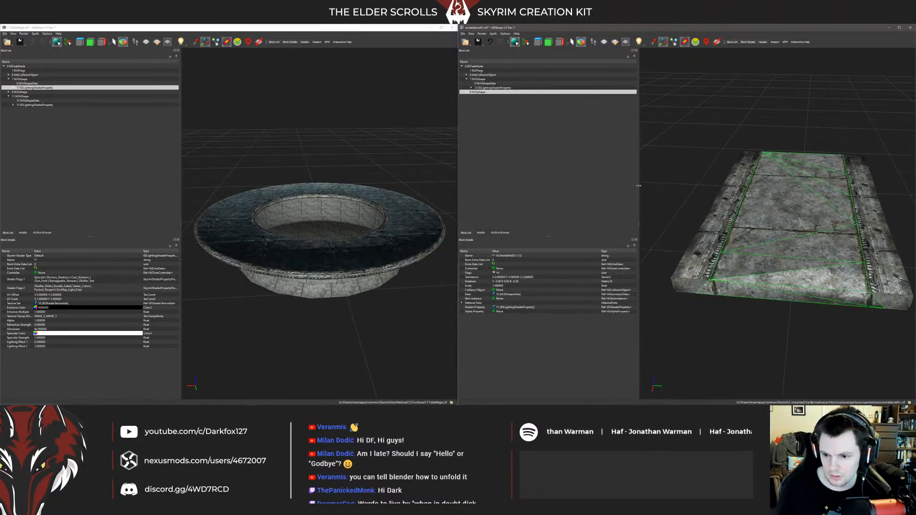
left_click(466, 92)
left_click(491, 100)
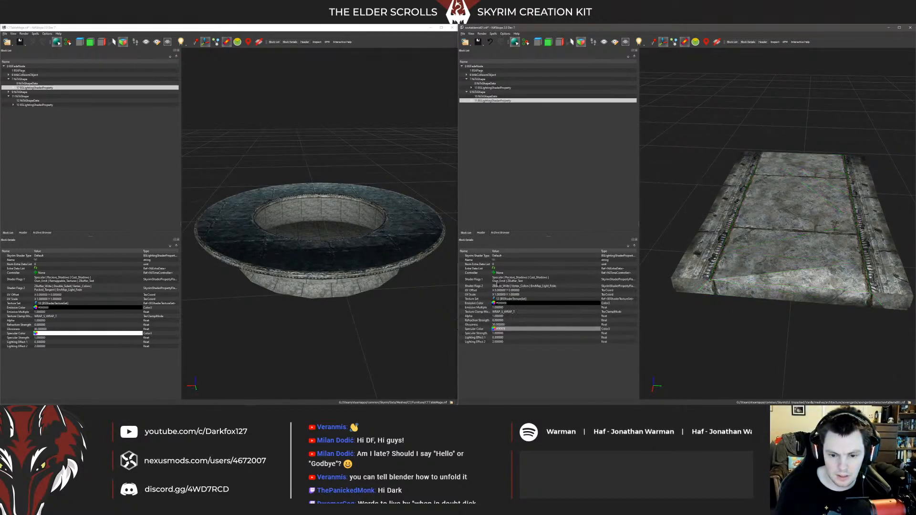
double_click(503, 334)
key("Return")
left_click(763, 214)
left_click_drag(692, 196, 715, 186)
left_click(712, 184)
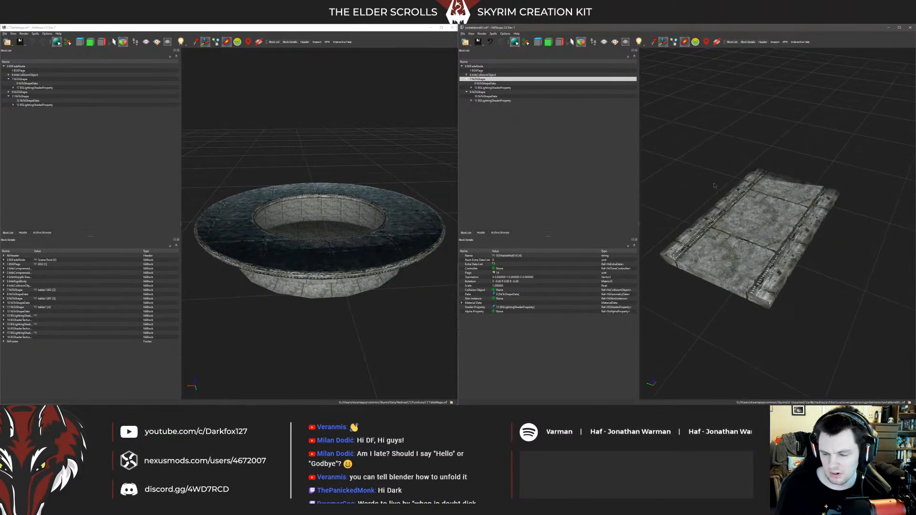
Step: Save the slab mesh as CTFloatingTable in Skyrim's Data\Meshes\CT\Furniture folder
left_click(478, 42)
left_click(477, 91)
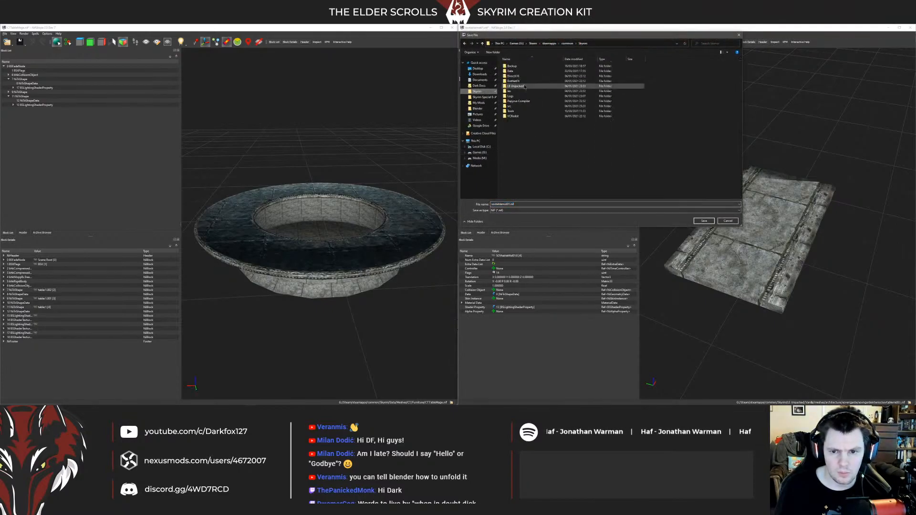
double_click(520, 90)
double_click(515, 81)
left_click(518, 101)
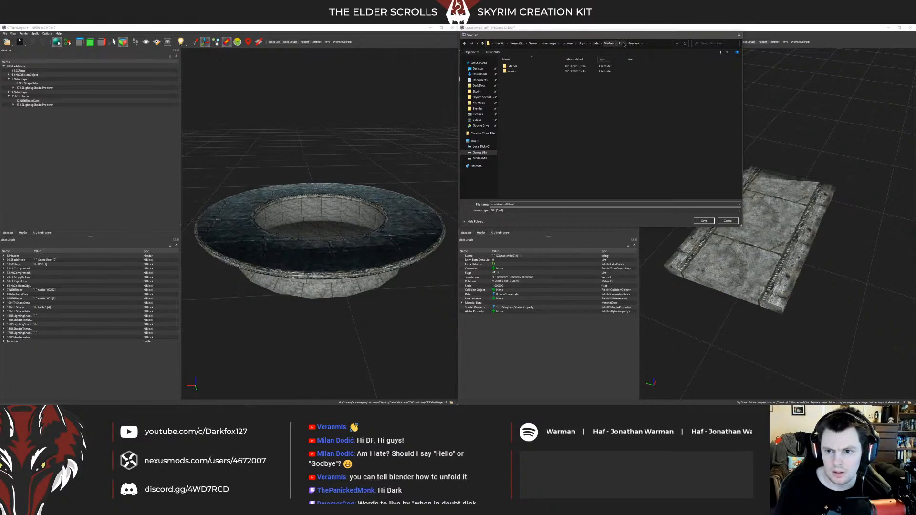
left_click(514, 86)
double_click(515, 86)
left_click(522, 66)
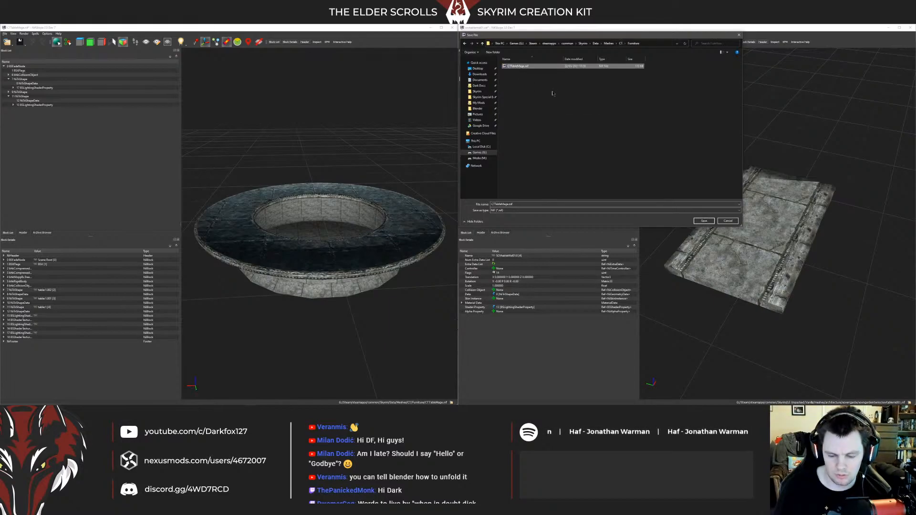
double_click(514, 204)
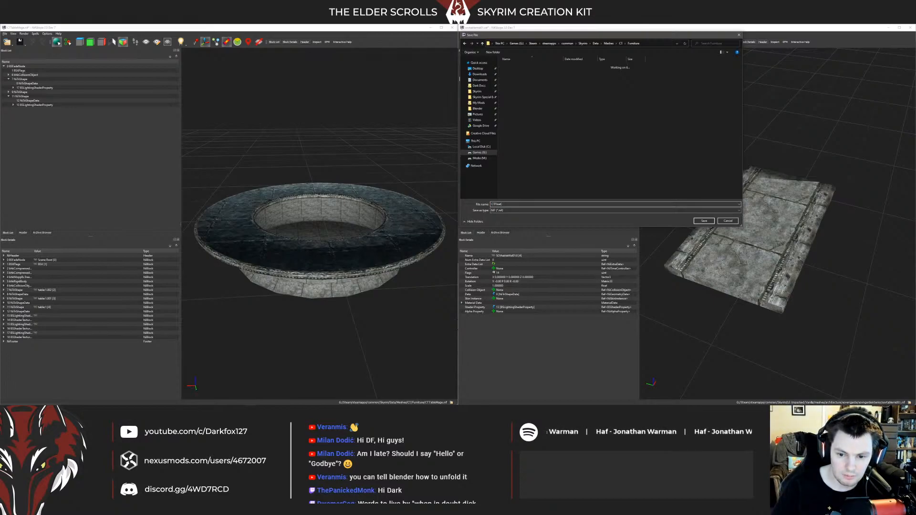
type("CTFloatingTable")
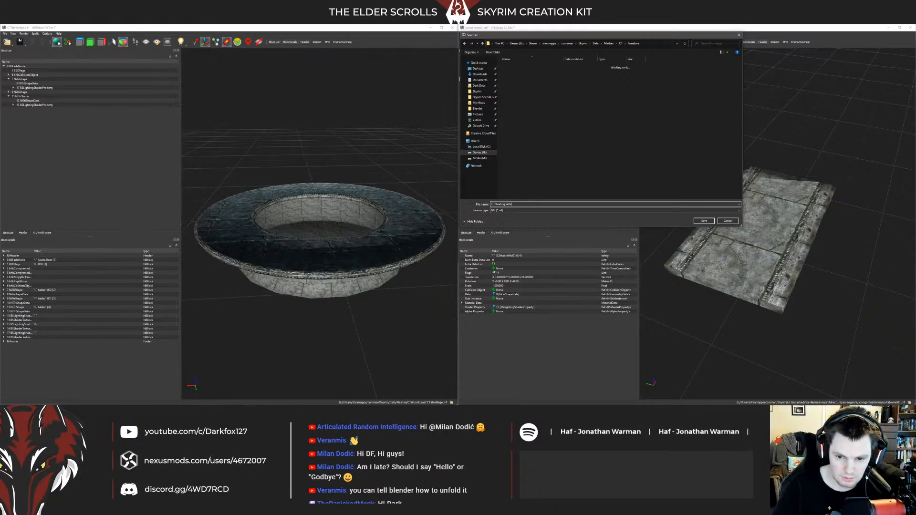
key("Return")
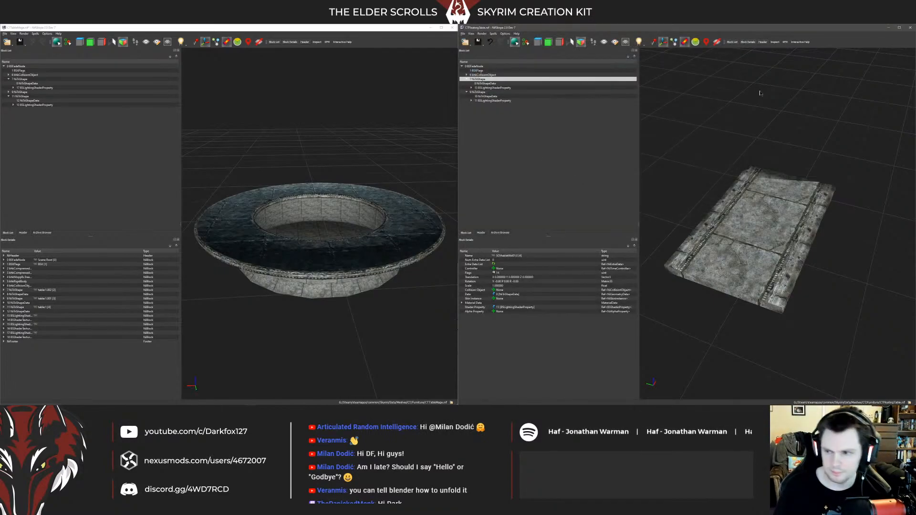
Step: Switch to the Creation Kit, search the objects for magetable and tablemage, and try to delete the matching table entry
left_click(888, 27)
left_click(430, 28)
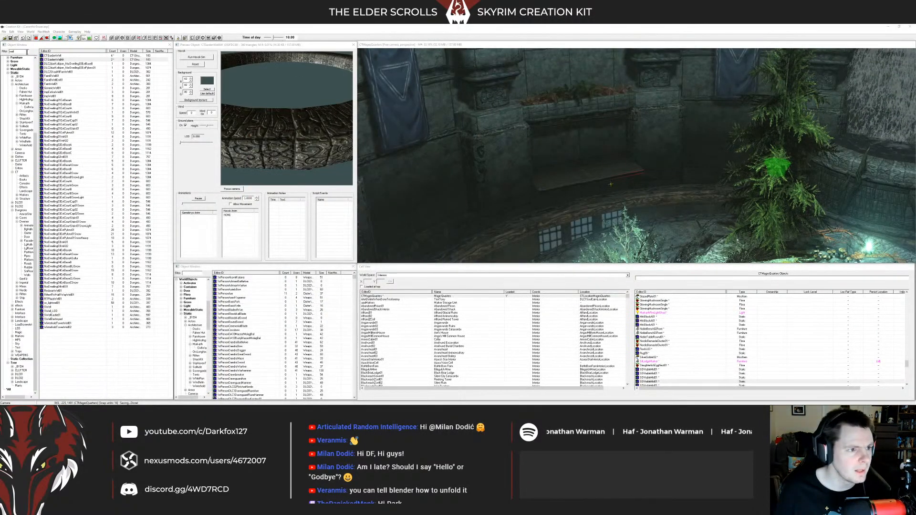
type("magetab")
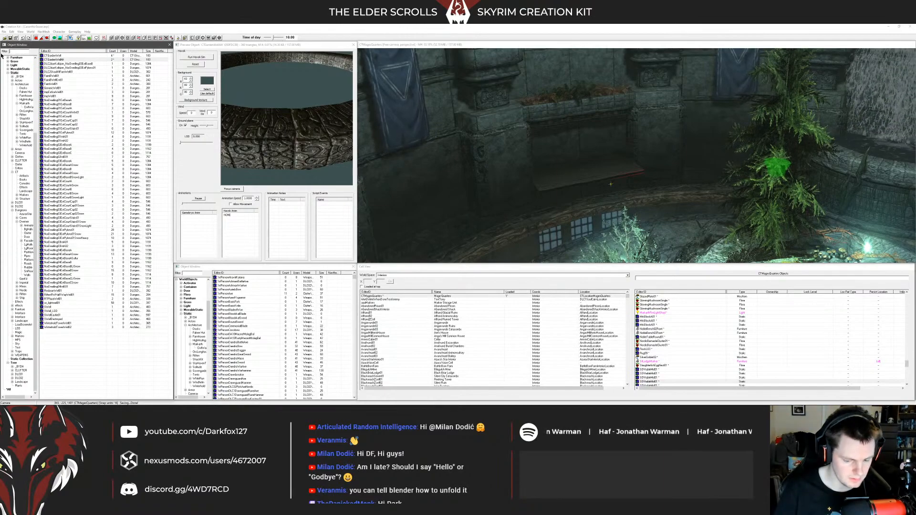
type("le")
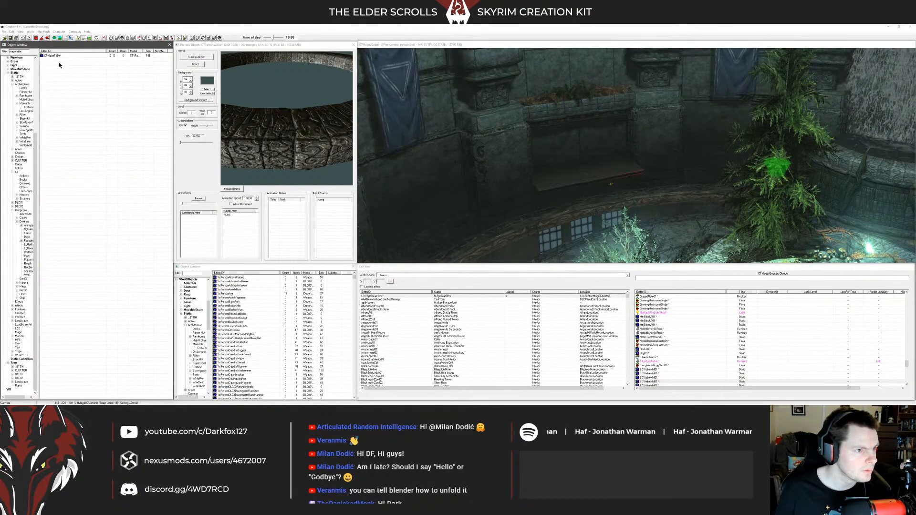
left_click(57, 56)
double_click(16, 52)
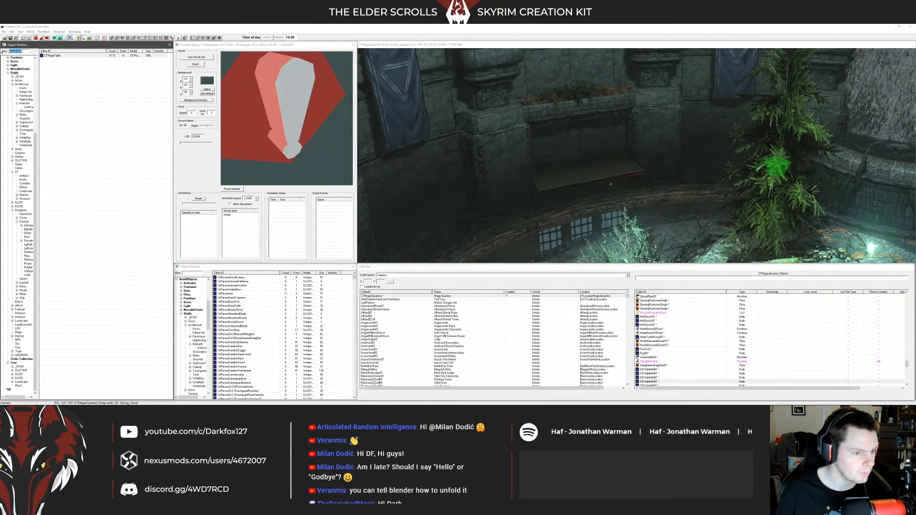
type("tablemage")
left_click(50, 56)
key("Delete")
key("Return")
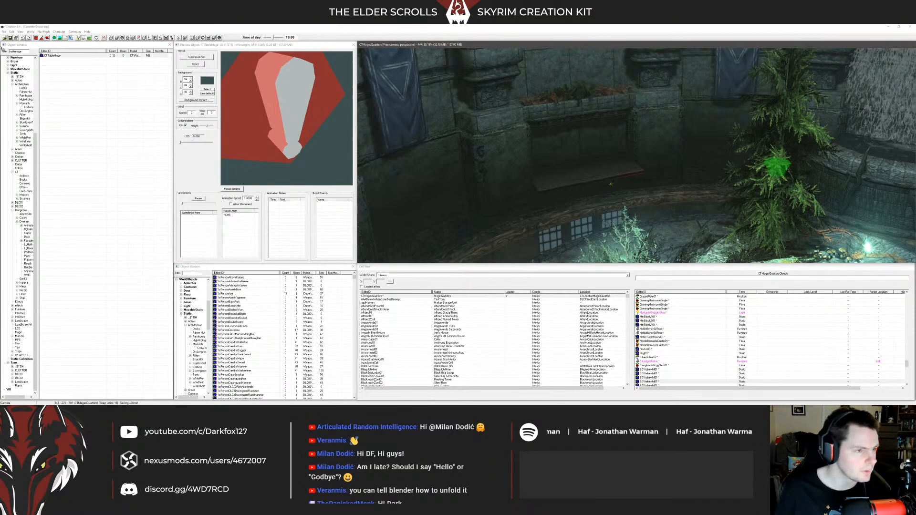
Step: Filter the objects for the floating table and add CTFloatingTable.nif from Data\Meshes\CT\Furniture to the Static objects
double_click(15, 51)
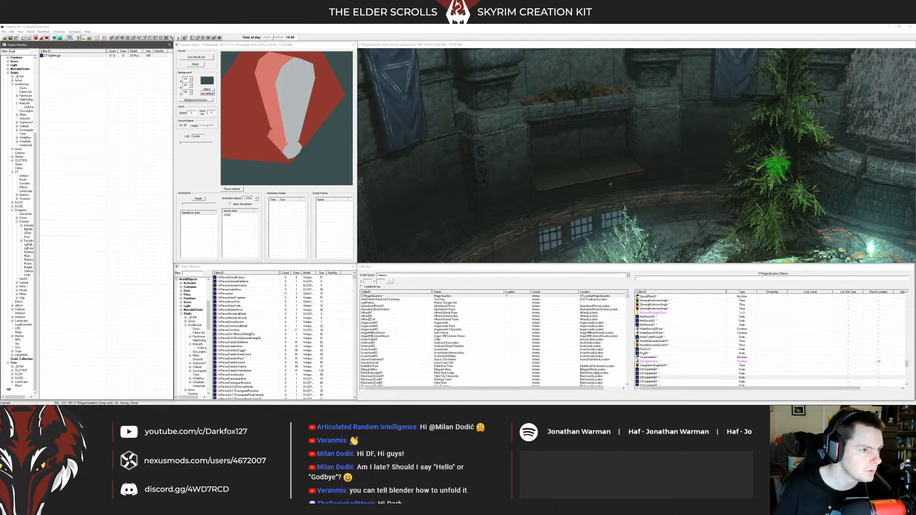
left_click(17, 402)
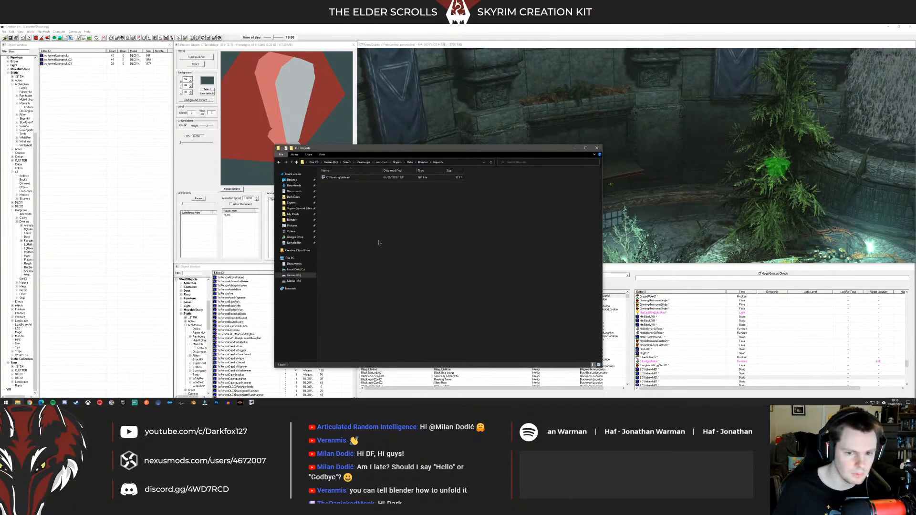
left_click(291, 202)
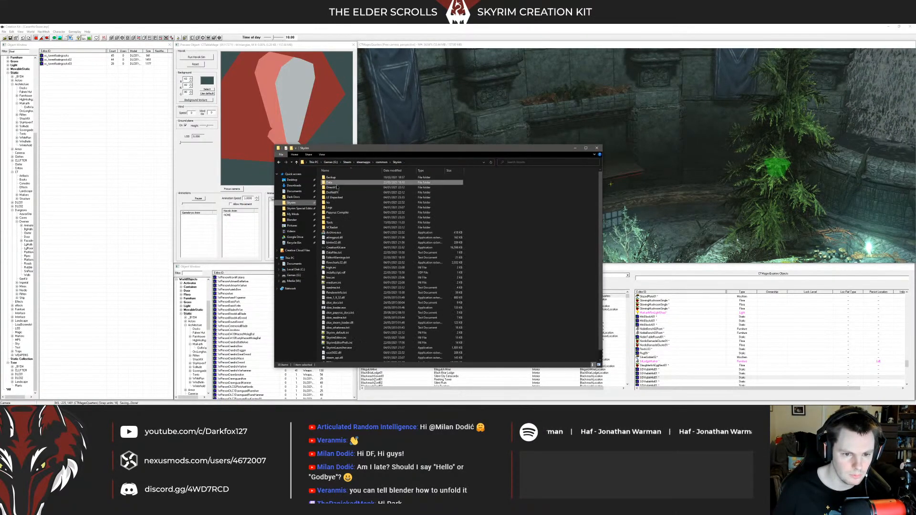
double_click(334, 183)
double_click(334, 187)
double_click(329, 193)
double_click(341, 183)
left_click(342, 178)
left_click_drag(342, 179, 85, 108)
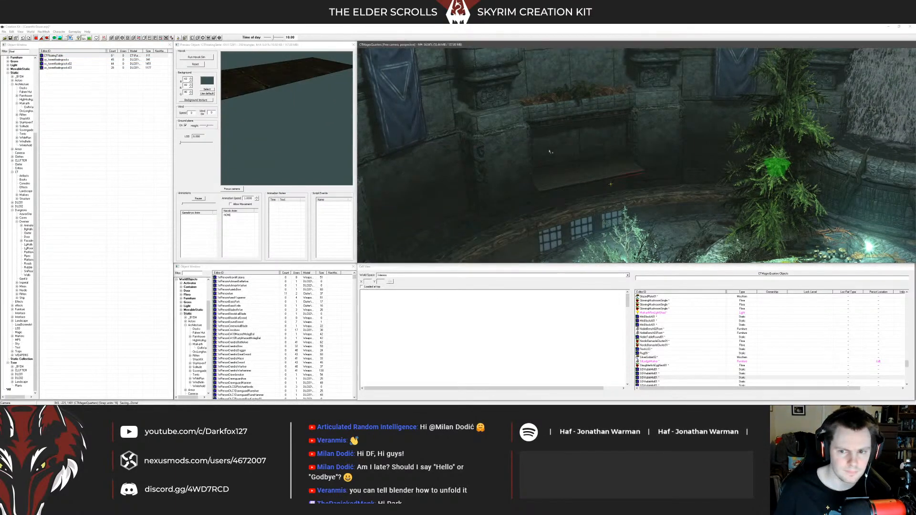
Step: Place the floating table above the alcove bench in the cell, undo its trial move, and check its shading in both lighting modes
scroll(547, 151, "up", 5)
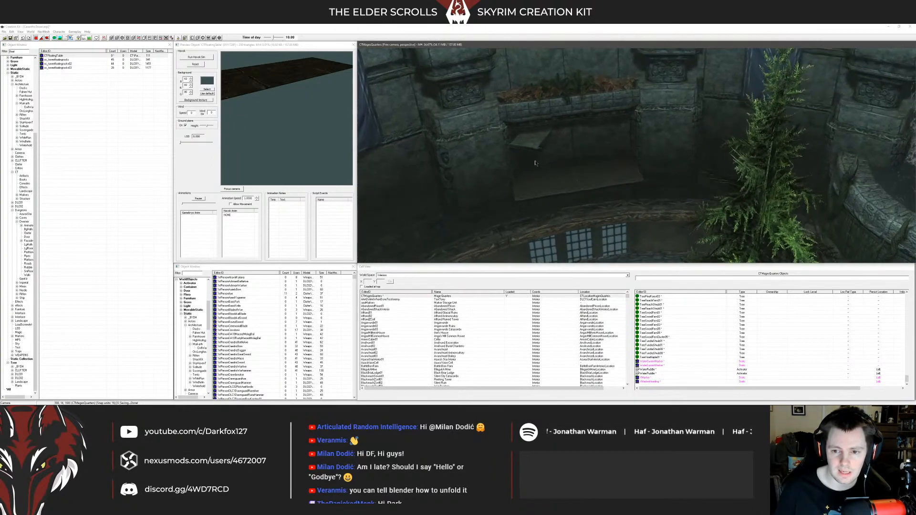
key("a")
scroll(548, 164, "up", 4)
key("a")
key("a")
left_click(546, 156)
left_click_drag(545, 156, 615, 153)
right_click_drag(616, 152, 663, 153)
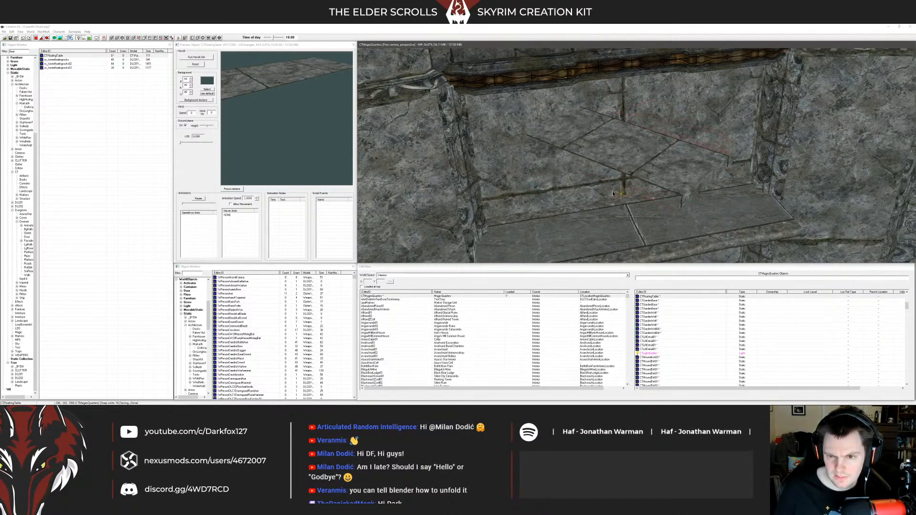
key("ctrl+z")
middle_click_drag(662, 208, 614, 195, "shift")
key("a")
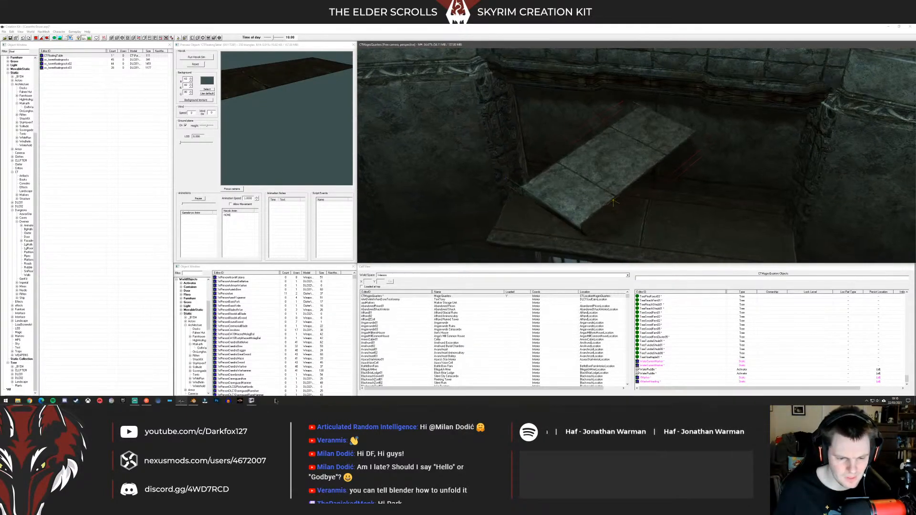
Step: Switch to the floating table file in NifSkope and rename its side-strip NiTriShape to TableEdge
left_click(251, 402)
left_click(251, 402)
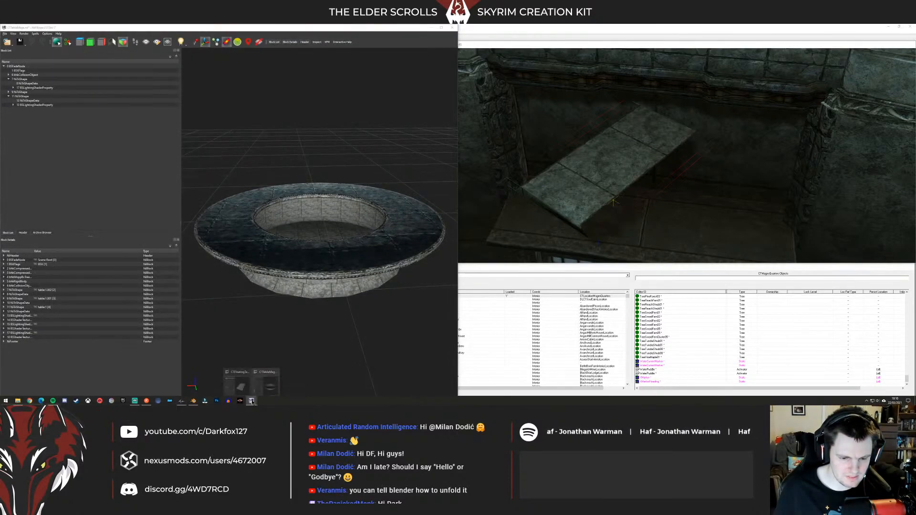
left_click(267, 386)
mouse_move(720, 206)
left_mouse_down()
mouse_move(724, 216)
mouse_move(730, 210)
left_mouse_up()
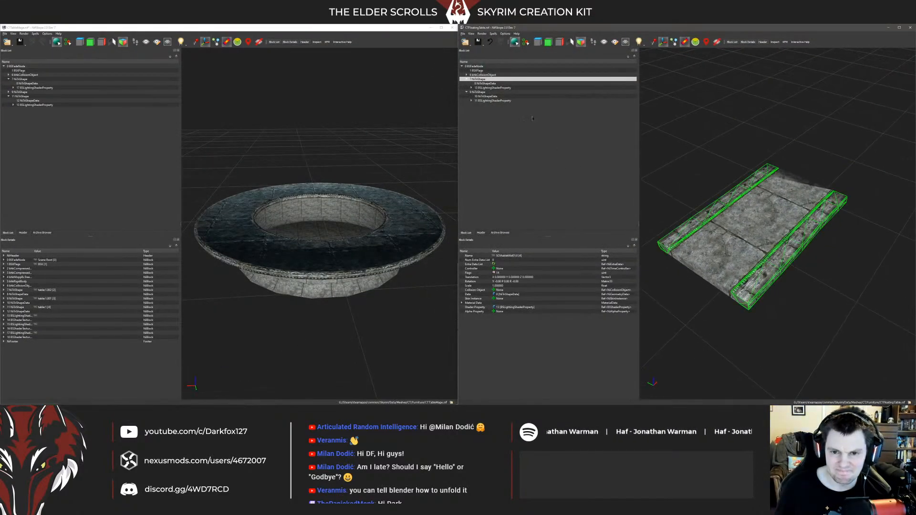
left_click(486, 83)
left_click(490, 88)
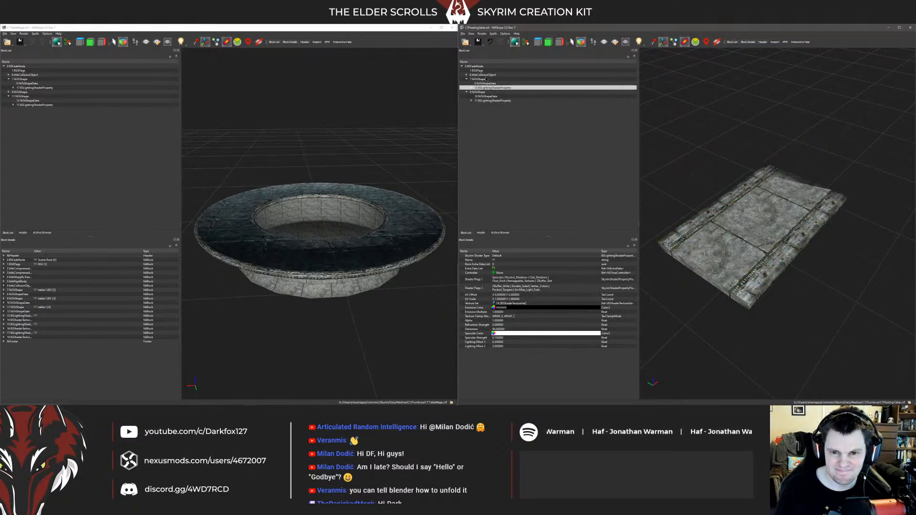
left_click(483, 79)
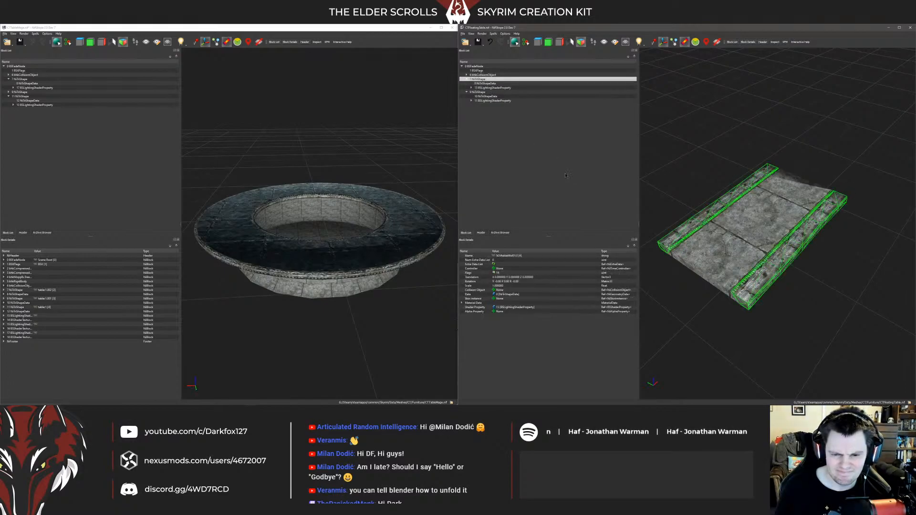
left_click(483, 92)
left_click(482, 79)
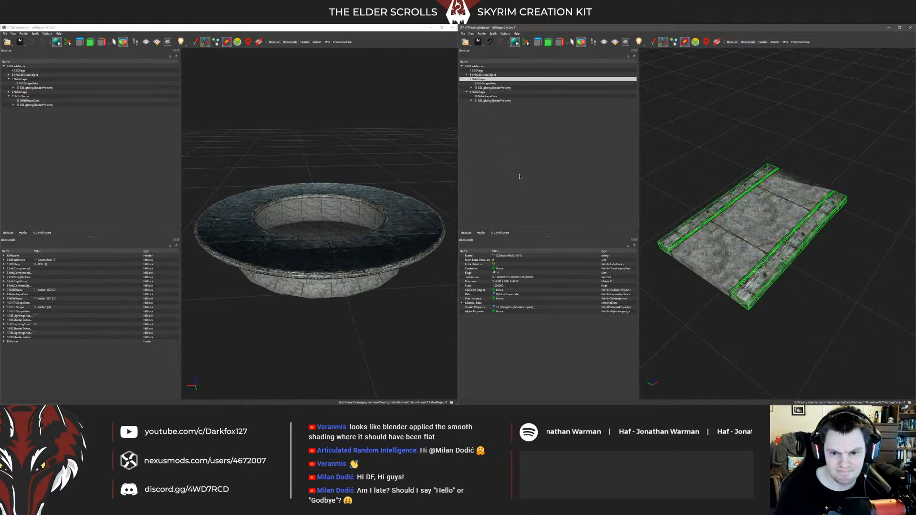
double_click(509, 255)
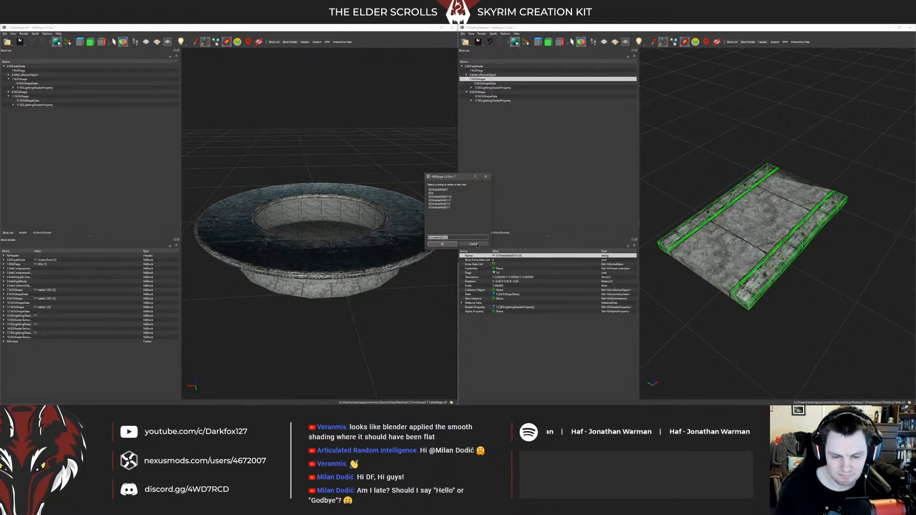
type("TableEdge")
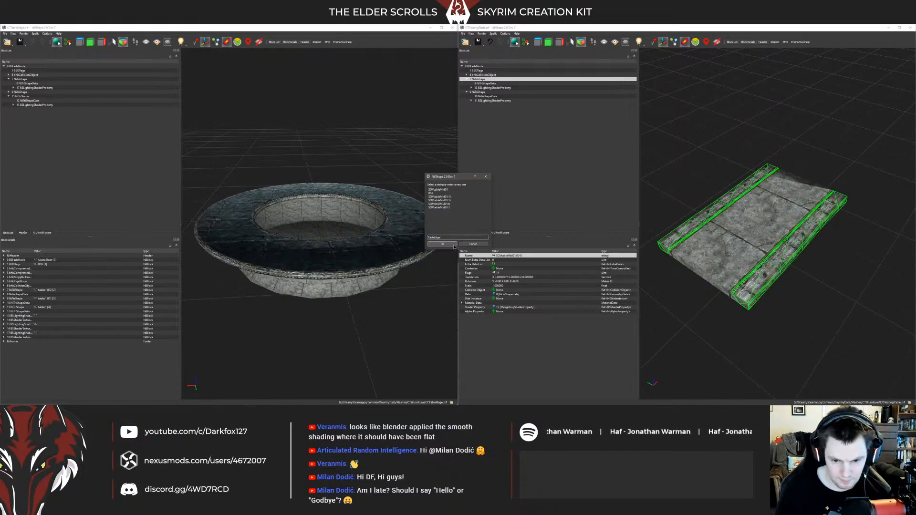
left_click(454, 246)
Step: Rename the middle panel's NiTriShape to TableMid and save the file
left_click(477, 91)
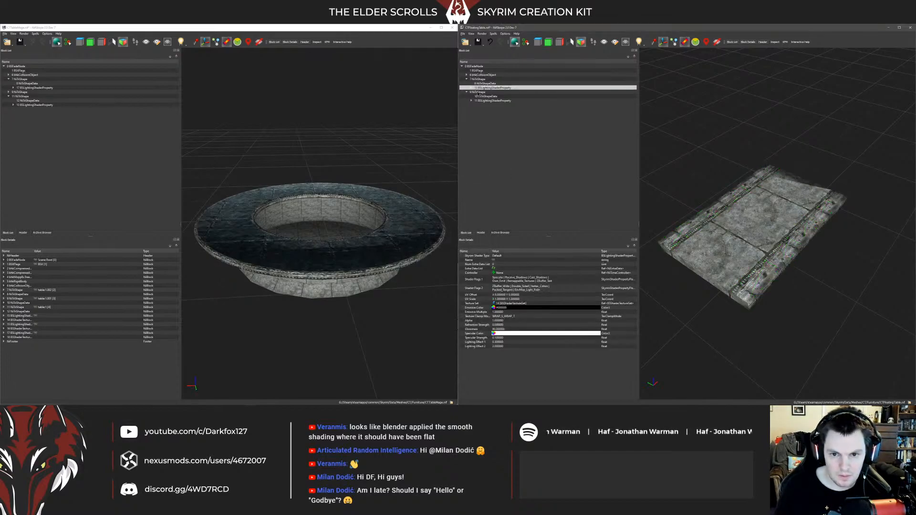
double_click(494, 256)
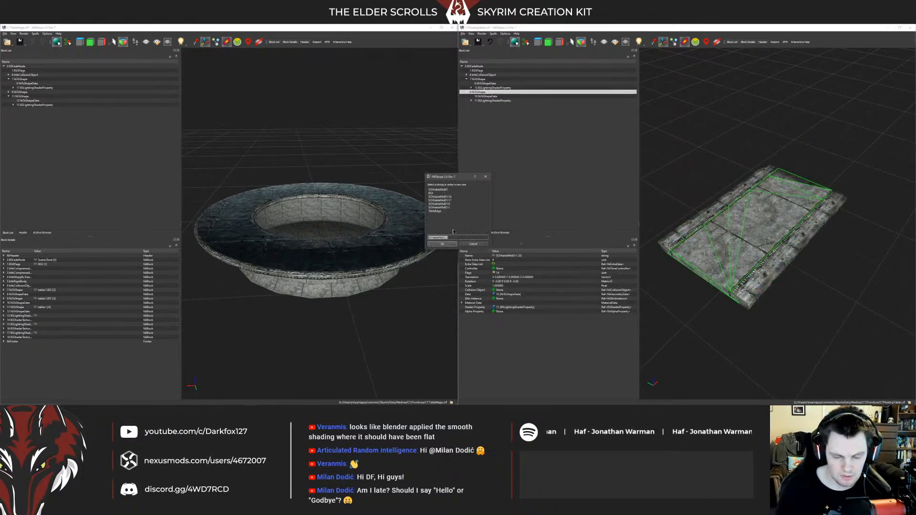
type("TableMid")
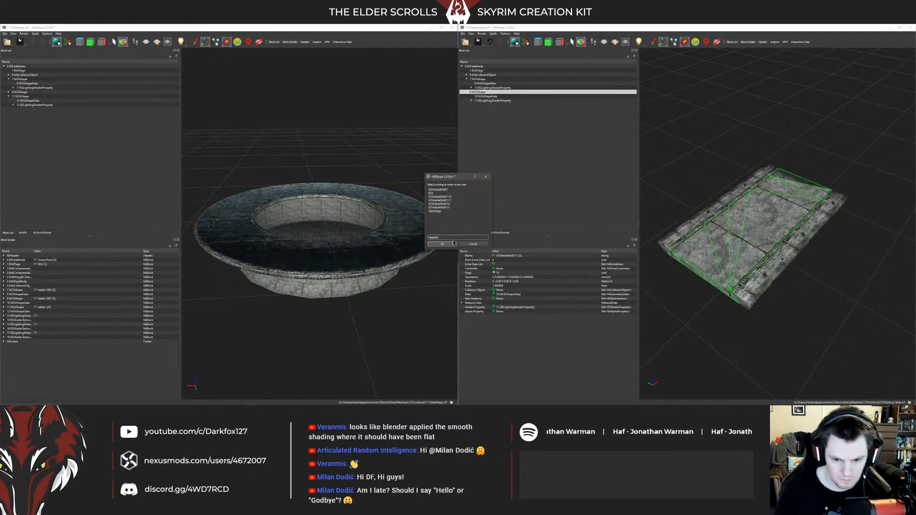
left_click(454, 243)
left_click(484, 43)
Step: Examine the floating table's shading in the Creation Kit cell and compare it with the mesh in NifSkope
key("alt+Tab")
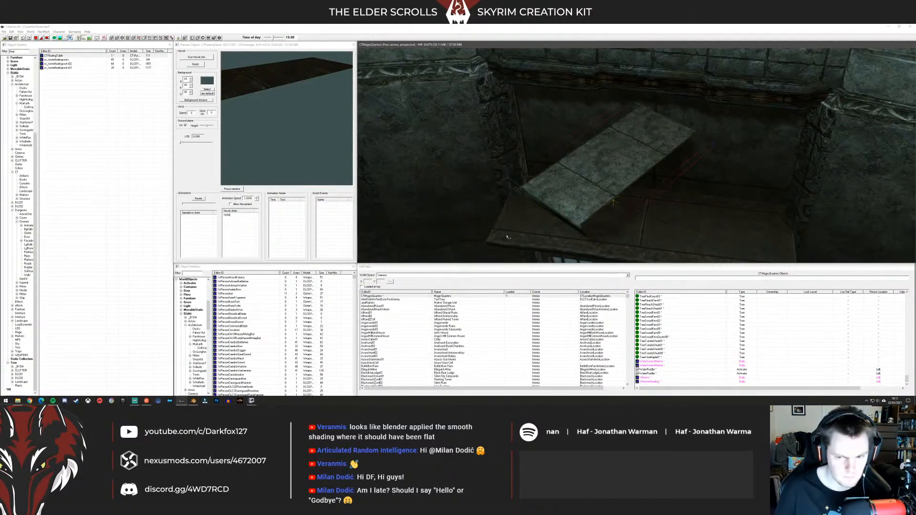
middle_click_drag(521, 208, 514, 201, "shift")
mouse_move(323, 402)
left_click(252, 401)
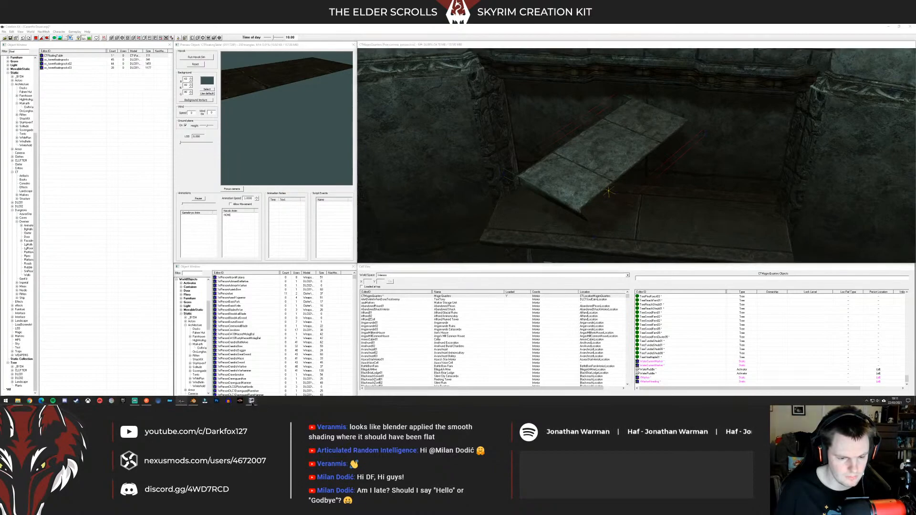
left_click(237, 381)
left_click(251, 401)
left_click(268, 382)
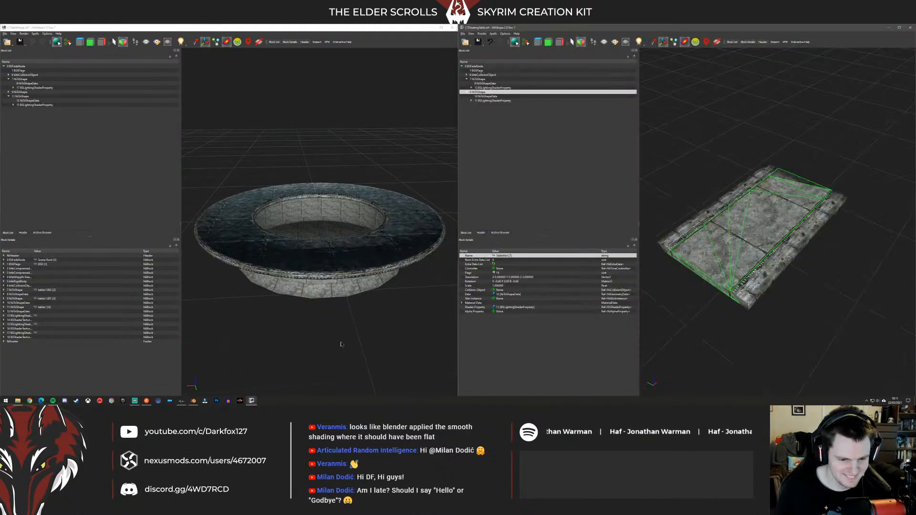
left_click(690, 185)
left_click_drag(692, 184, 752, 167)
left_click(737, 187)
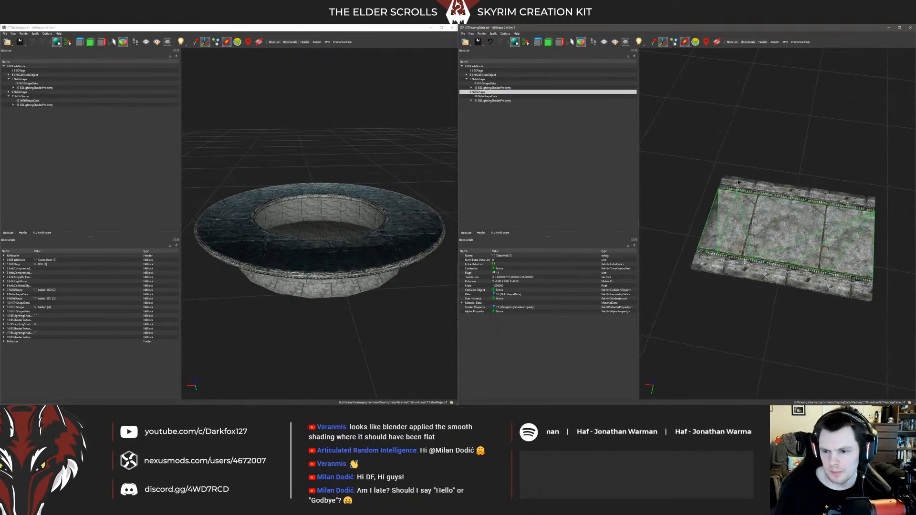
Step: Examine the floating table's root node, BSX flags, collision object, side-strip geometry and shader property with its texture set
left_click(485, 83)
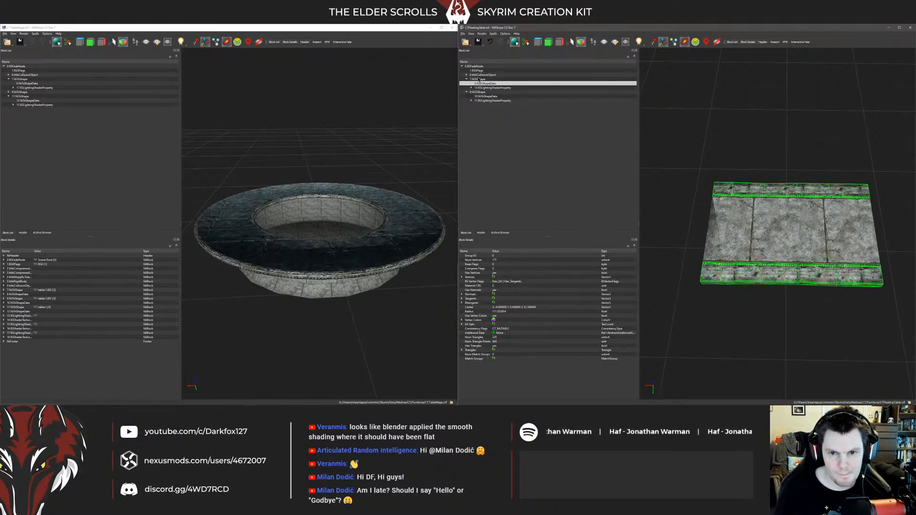
left_click(477, 67)
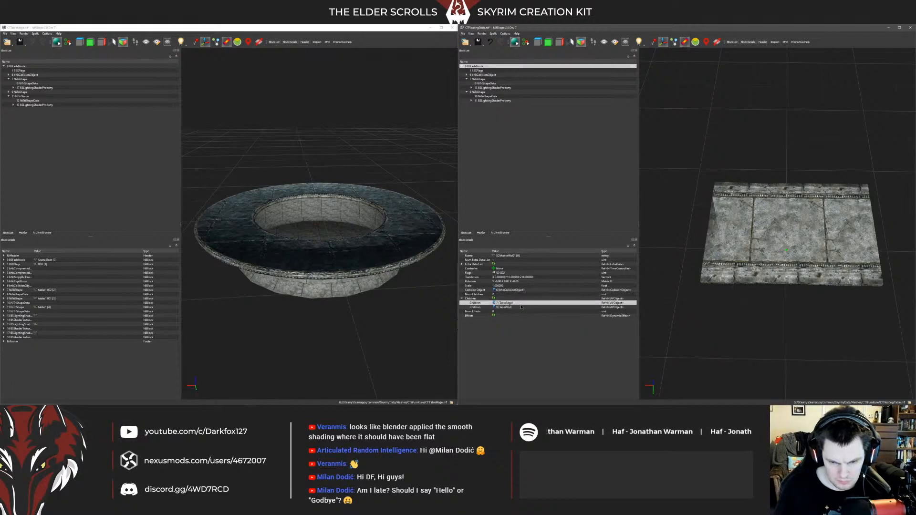
left_click(462, 265)
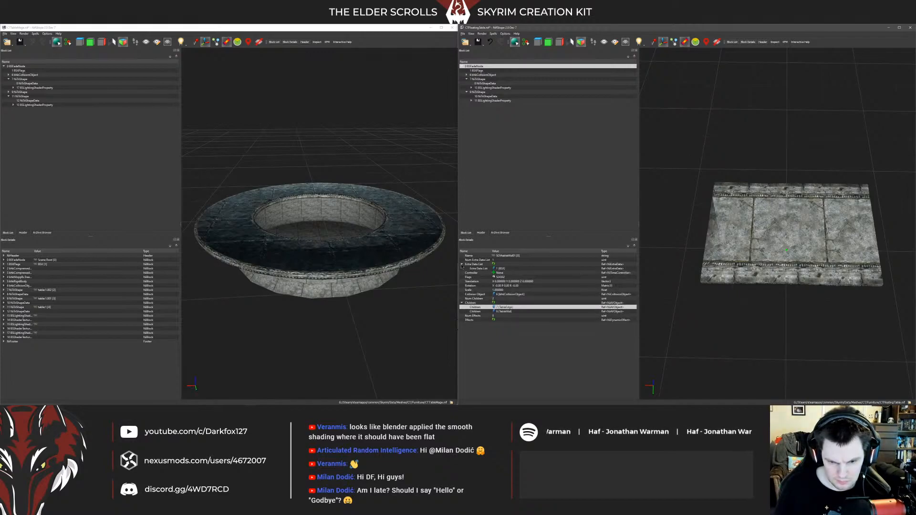
left_click(461, 264)
left_click(479, 71)
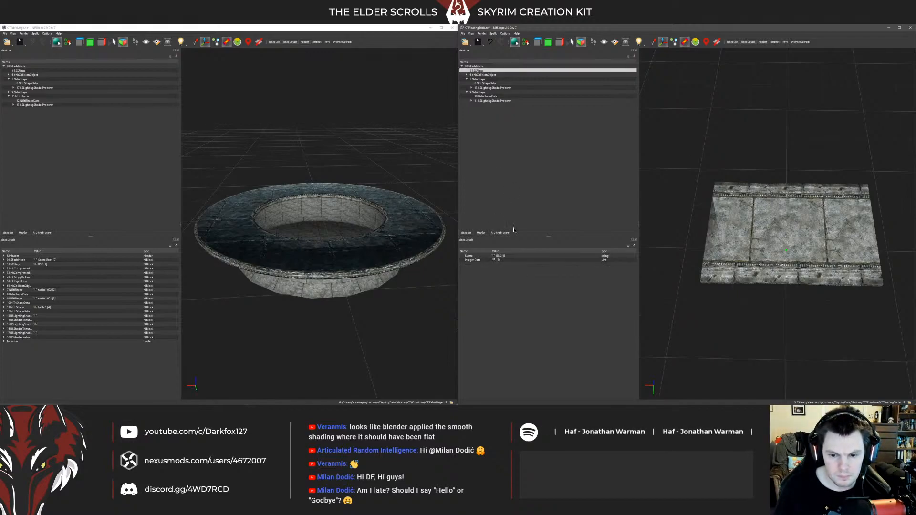
left_click(484, 75)
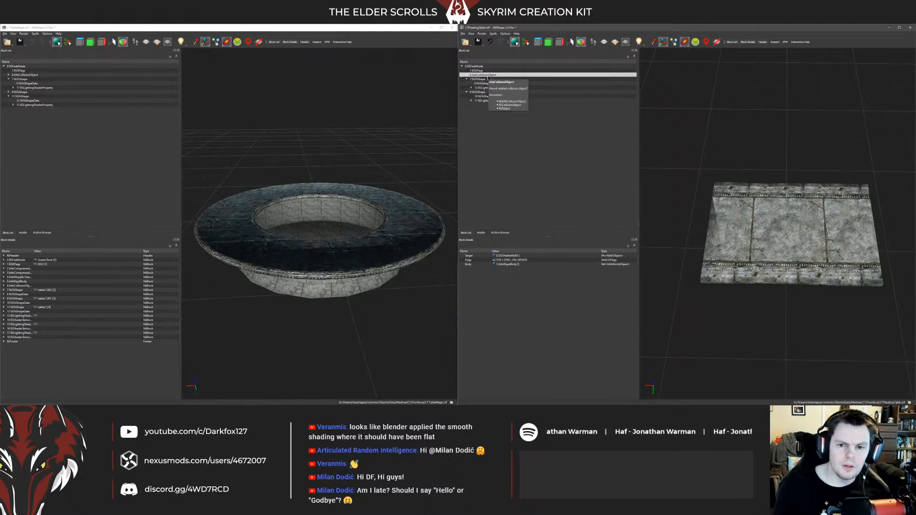
left_click(480, 79)
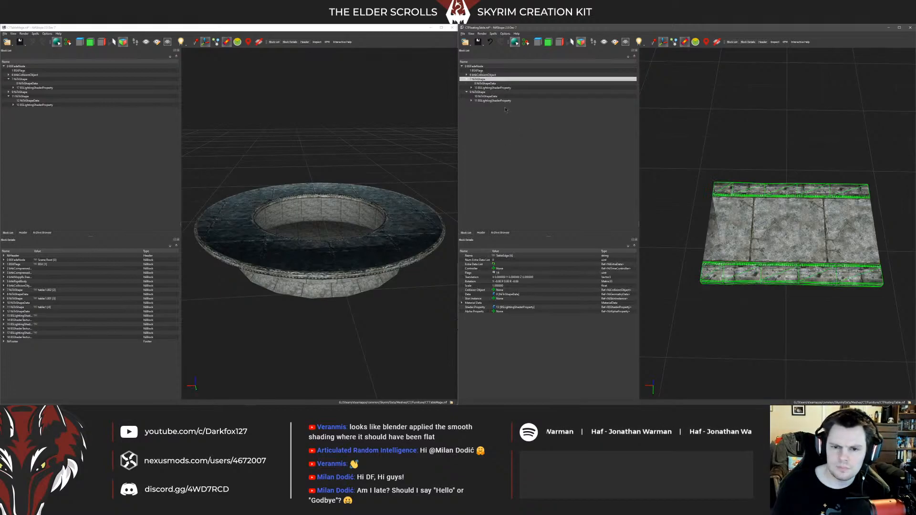
double_click(485, 88)
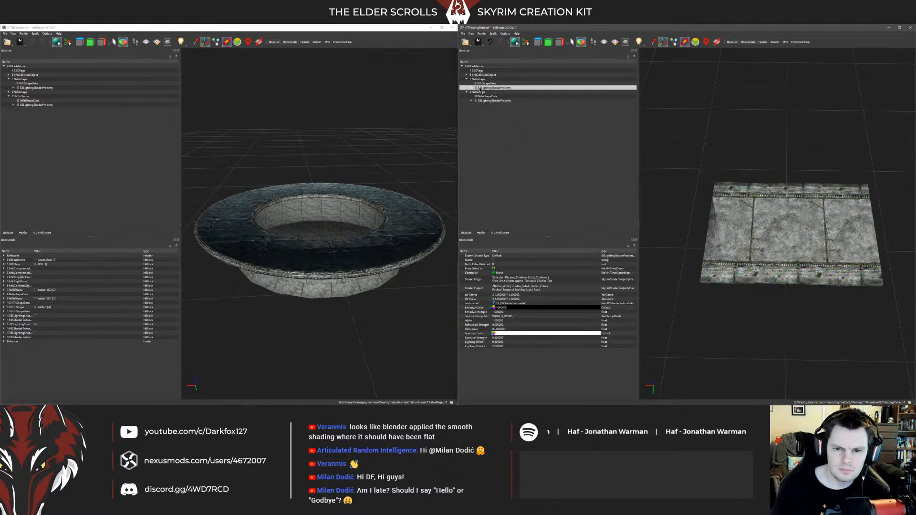
left_click(486, 92)
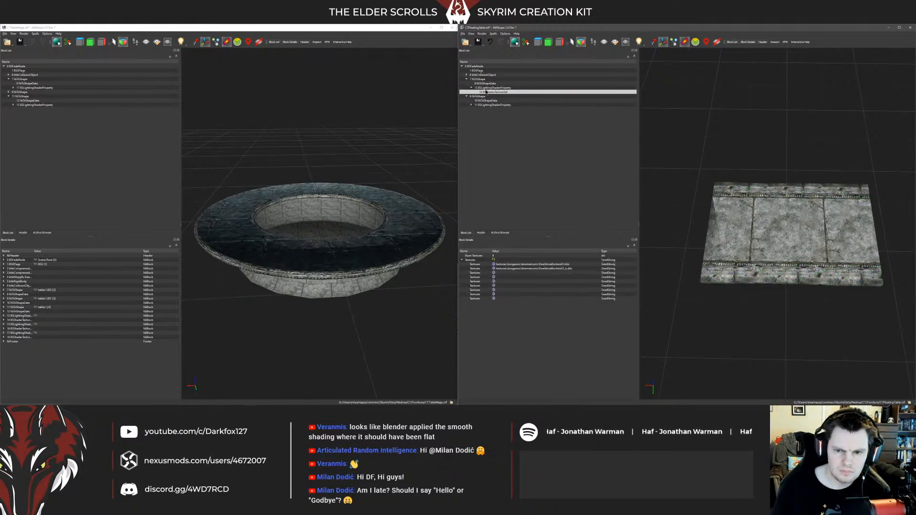
left_click(488, 88)
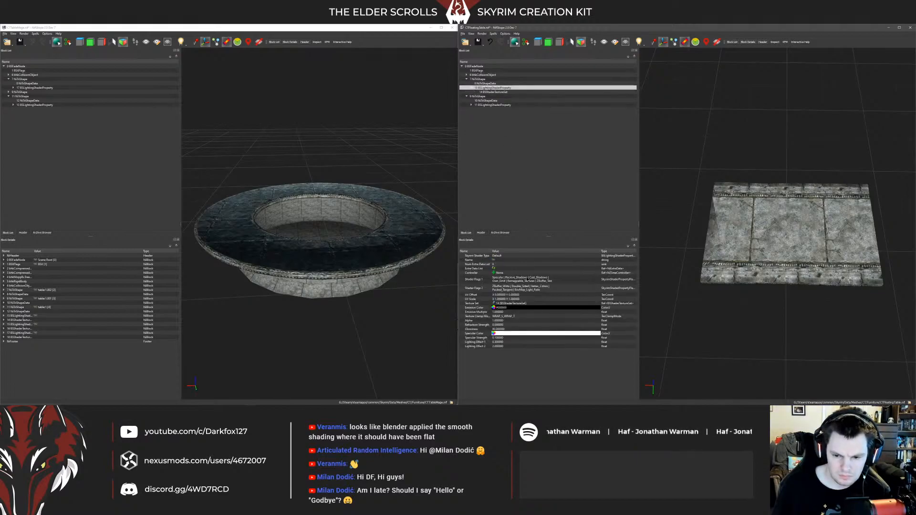
Step: Clear the Packed_Tangent and EnvMap_Light_Fade options in Shader Flags 2 of the side strips' lighting shader property
double_click(544, 288)
left_click(592, 289)
scroll(545, 310, "down", 1)
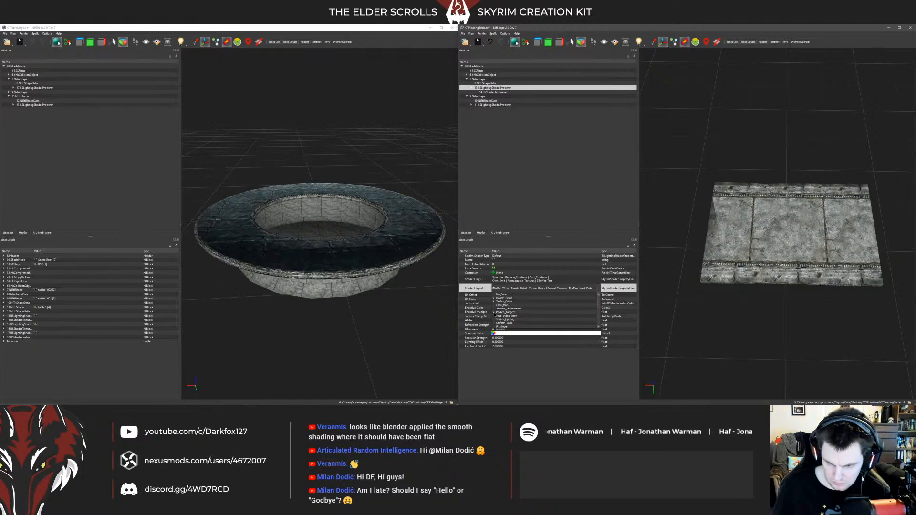
scroll(494, 314, "down", 4)
scroll(507, 312, "down", 3)
scroll(495, 312, "up", 4)
left_click(495, 312)
scroll(495, 313, "up", 1)
scroll(495, 313, "up", 1)
left_click(484, 299)
Step: Clear the Specular and Own_Emit options in Shader Flags 1 of the side strips' lighting shader property
left_click(534, 279)
left_click(534, 280)
left_click(599, 280)
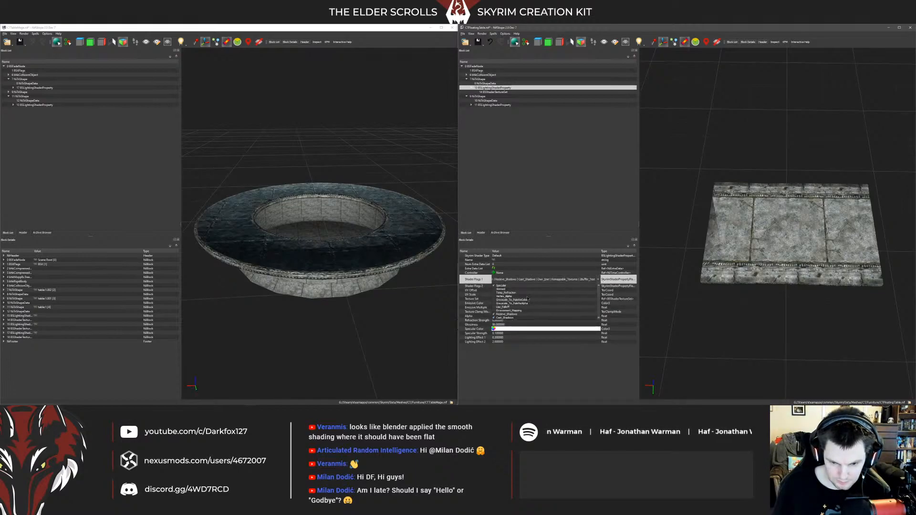
scroll(519, 300, "down", 2)
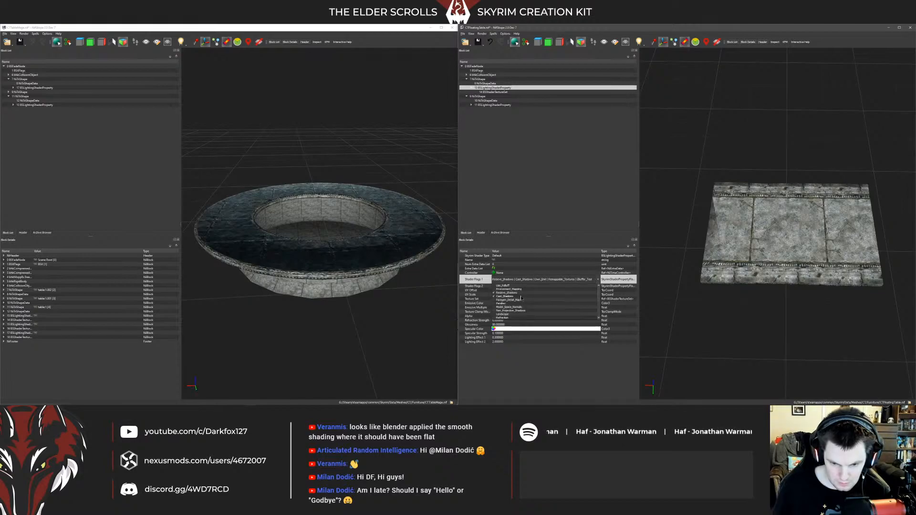
scroll(514, 295, "down", 4)
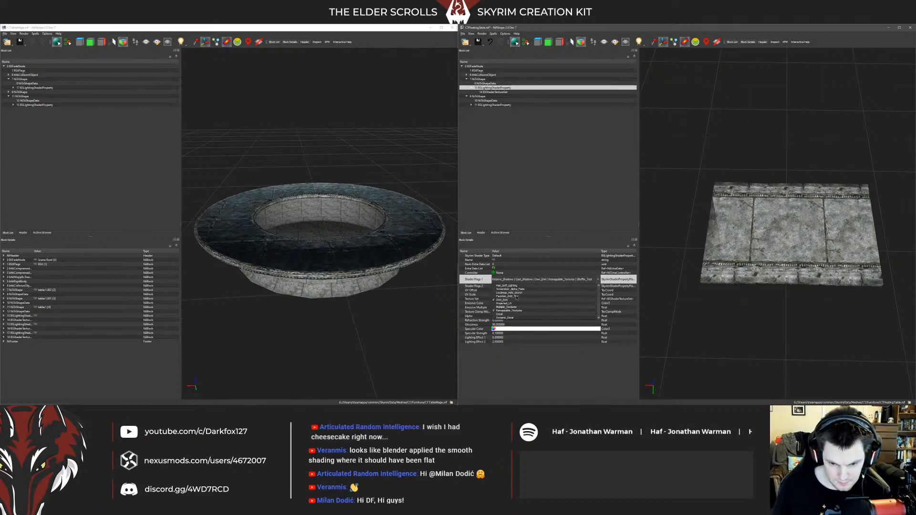
scroll(517, 305, "down", 1)
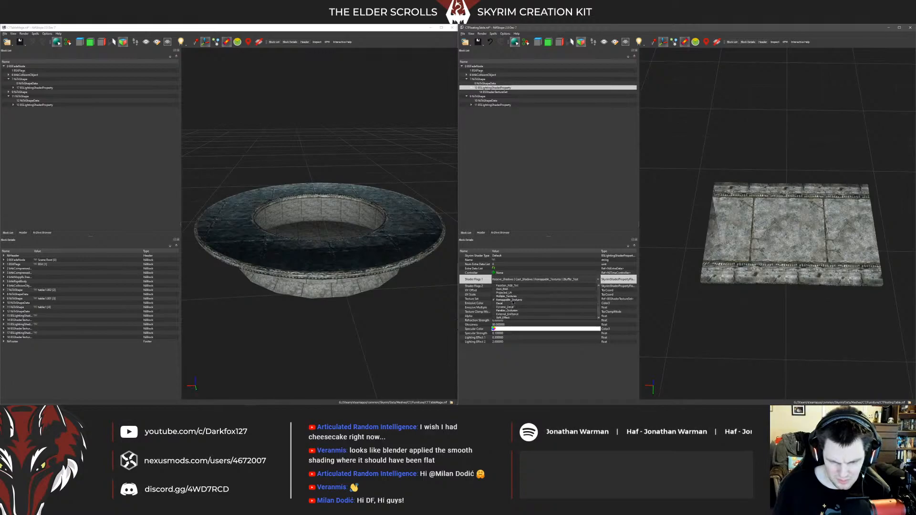
scroll(507, 304, "down", 1)
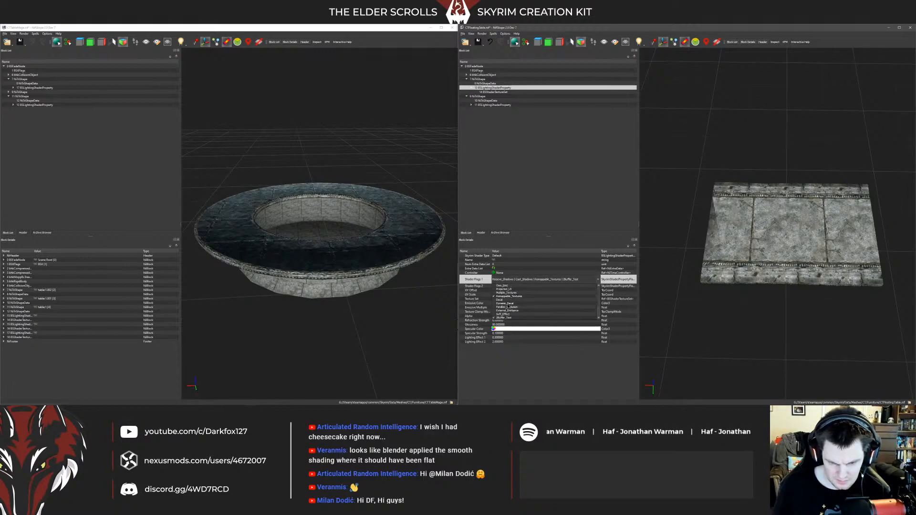
left_click(511, 333)
left_click(496, 299)
left_click(499, 286)
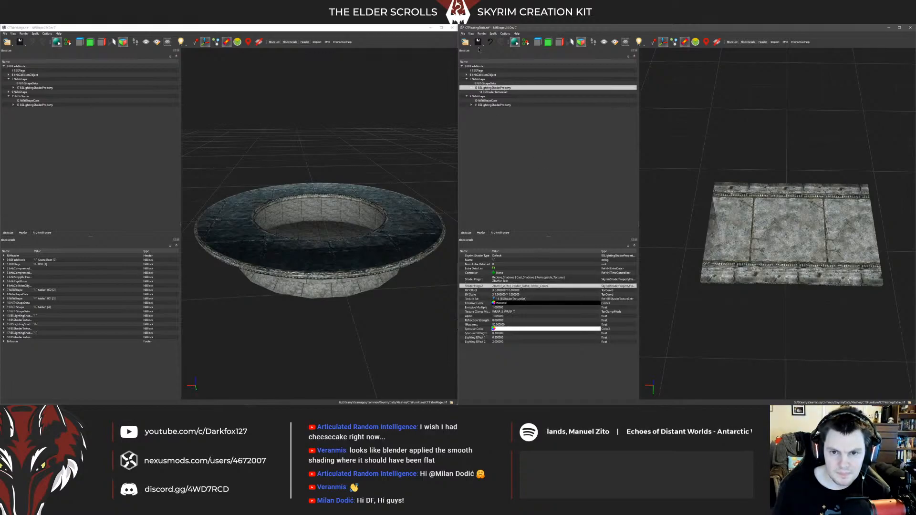
Step: Switch to the Creation Kit and lower the floating table onto the left half of the alcove bench
left_click(483, 79)
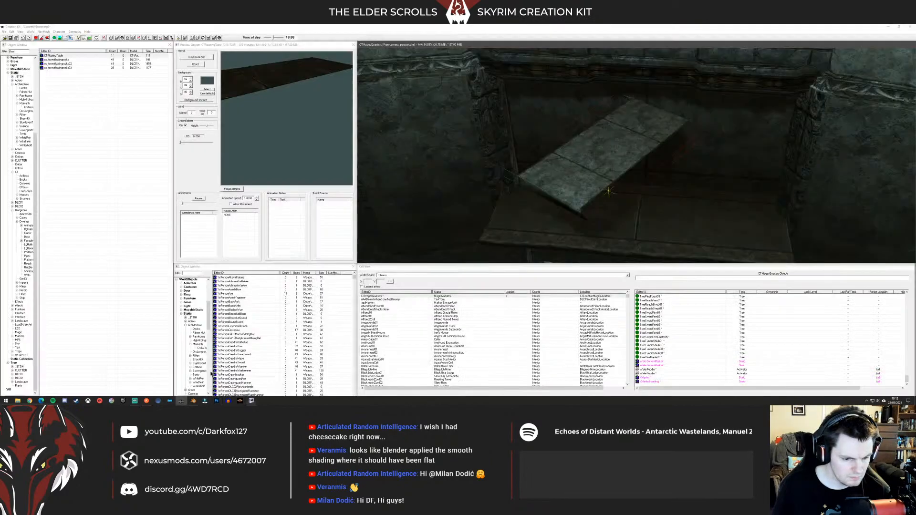
left_click(182, 401)
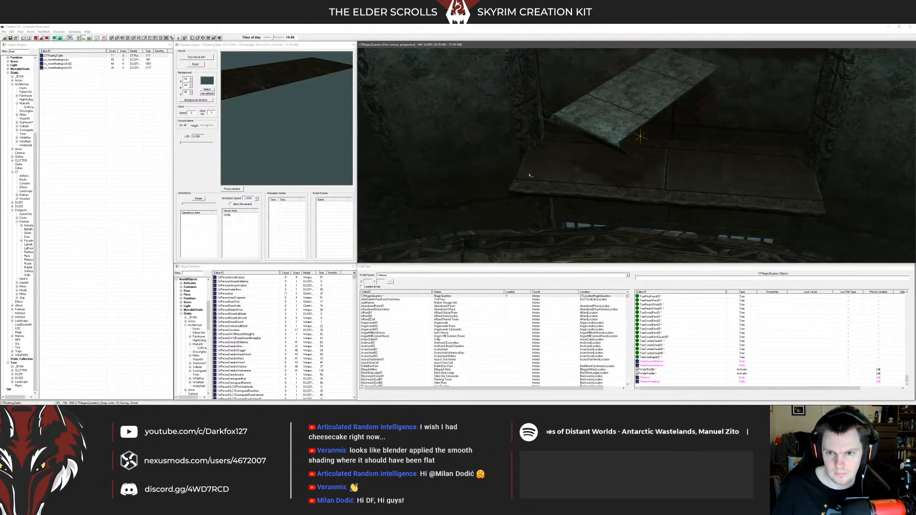
middle_click_drag(539, 173, 533, 187)
key("a")
key("a")
right_click_drag(532, 188, 565, 188)
middle_click_drag(565, 188, 558, 193, "shift")
right_click_drag(559, 194, 576, 186)
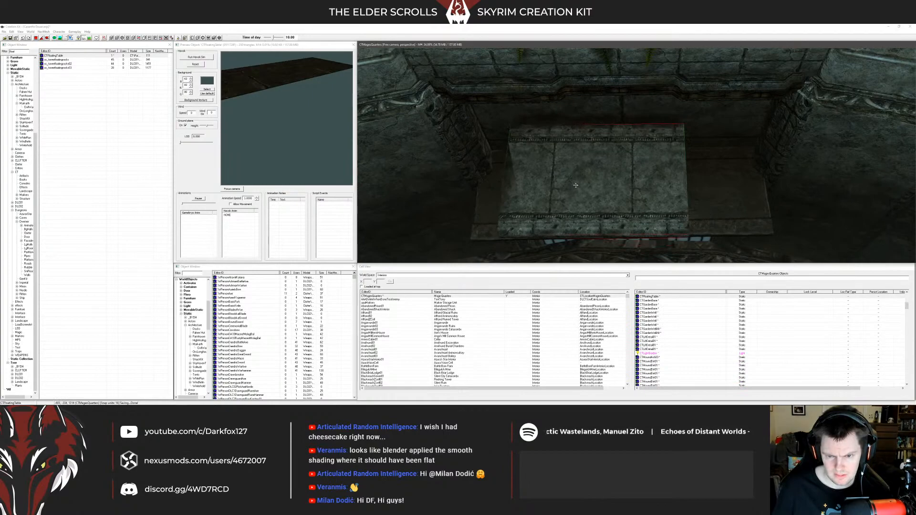
left_click_drag(553, 179, 526, 182)
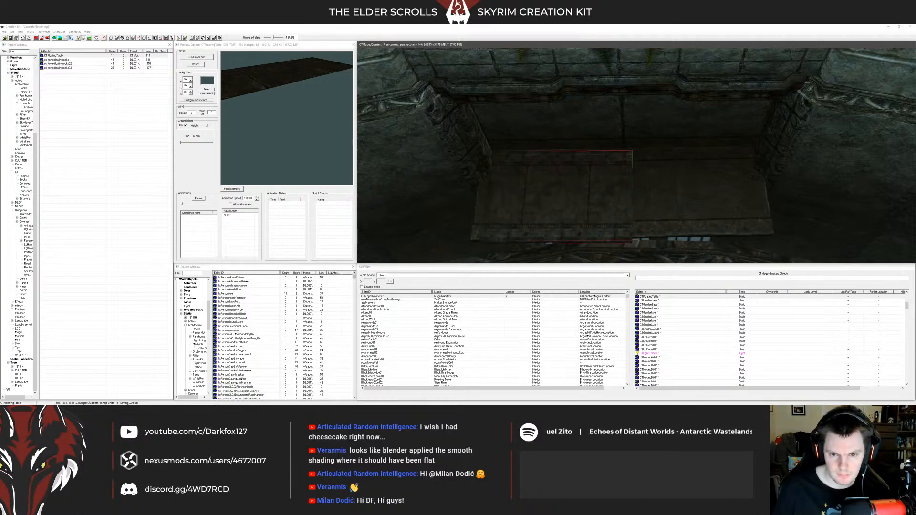
middle_click_drag(508, 235, 616, 213, "shift")
scroll(649, 205, "up", 2)
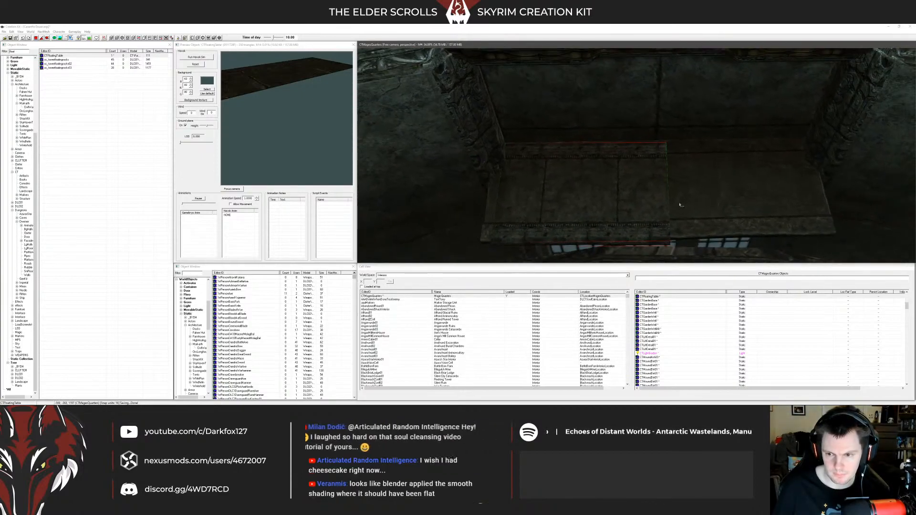
Step: Delete the original bench from the alcove and reselect the floating table
left_click(693, 201)
key("d")
middle_click_drag(695, 198, 680, 191)
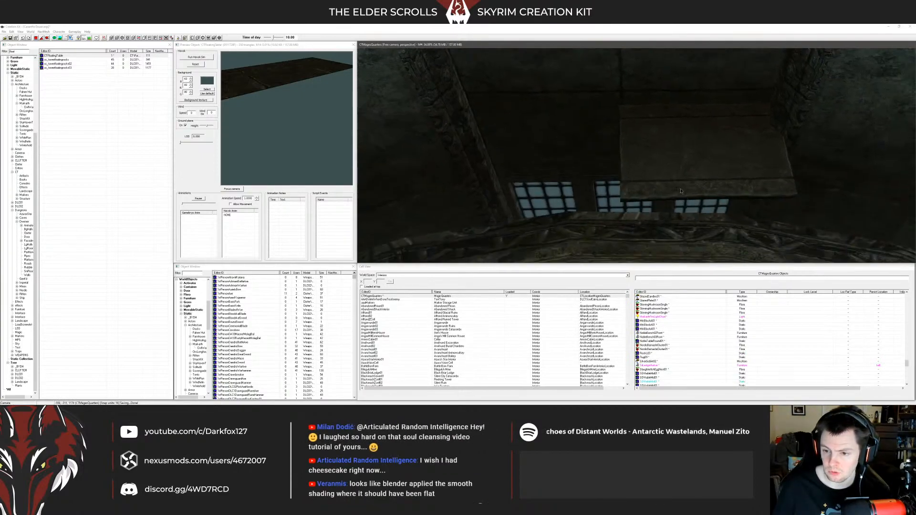
left_click(674, 188)
key("Delete")
left_click(585, 188)
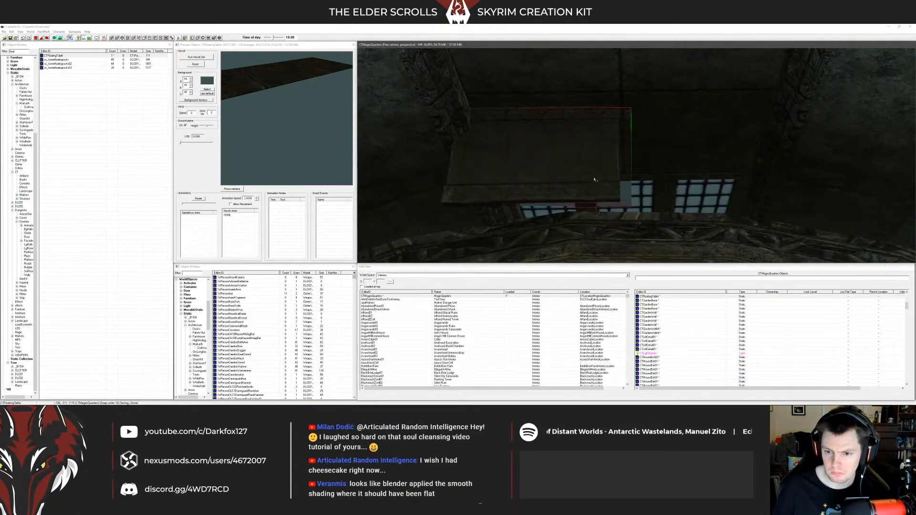
Step: Reposition the floating table in the left half of the alcove and review its reference position and rotation
mouse_move(538, 178)
left_mouse_down()
mouse_move(526, 176)
mouse_move(534, 164)
left_mouse_up()
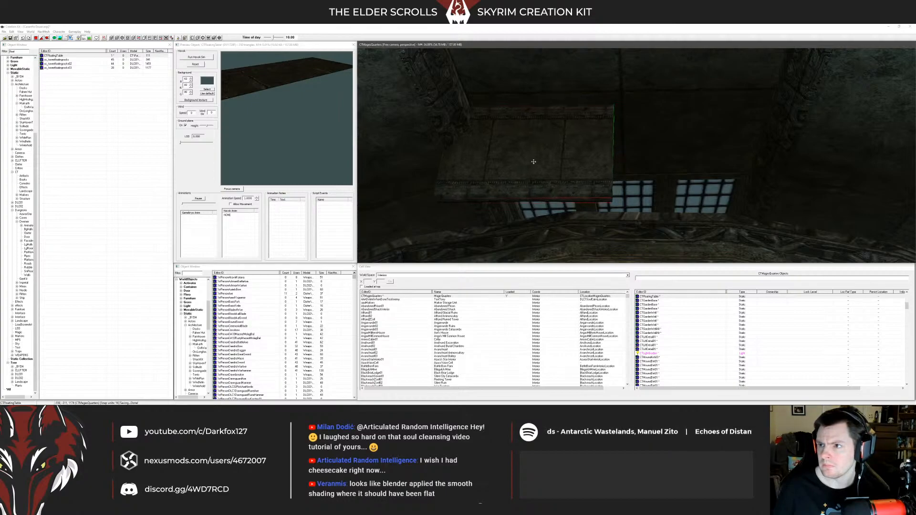
mouse_move(534, 159)
middle_mouse_down("shift")
mouse_move(534, 150)
mouse_move(545, 164)
middle_mouse_up("shift")
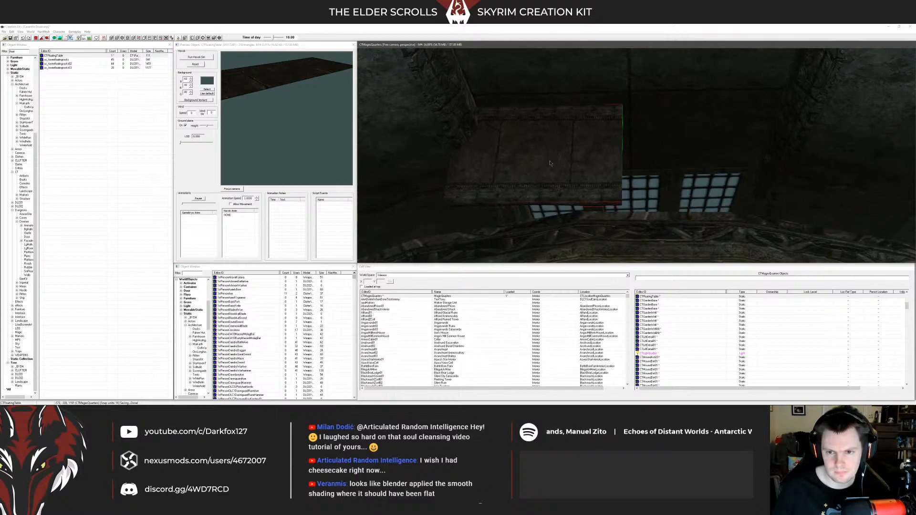
double_click(550, 163)
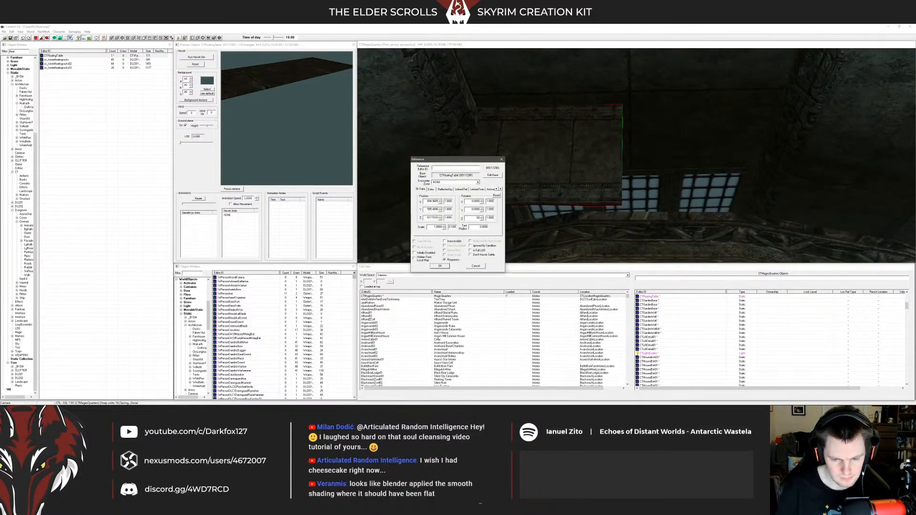
key("Return")
Step: Duplicate the floating table and place the copy beside it in the right half of the alcove
left_click(523, 186)
mouse_move(534, 182)
left_mouse_down()
mouse_move(583, 215)
mouse_move(696, 158)
mouse_move(709, 170)
left_mouse_up()
middle_click_drag(781, 172, 626, 186)
key("d")
scroll(745, 181, "up", 2)
left_click(613, 181)
right_click_drag(613, 181, 563, 183)
Step: Check the duplicate table's Z rotation in its reference data and slide it into line with the first table
double_click(563, 184)
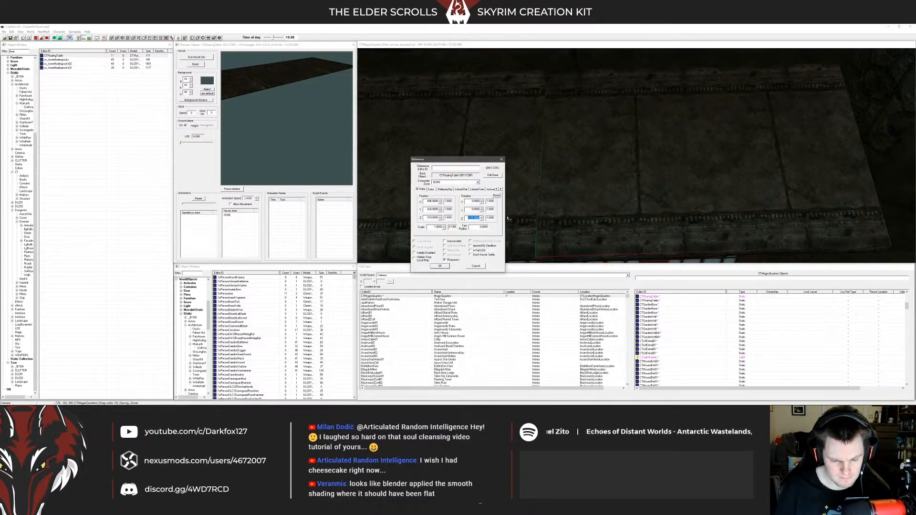
key("Return")
key("shift")
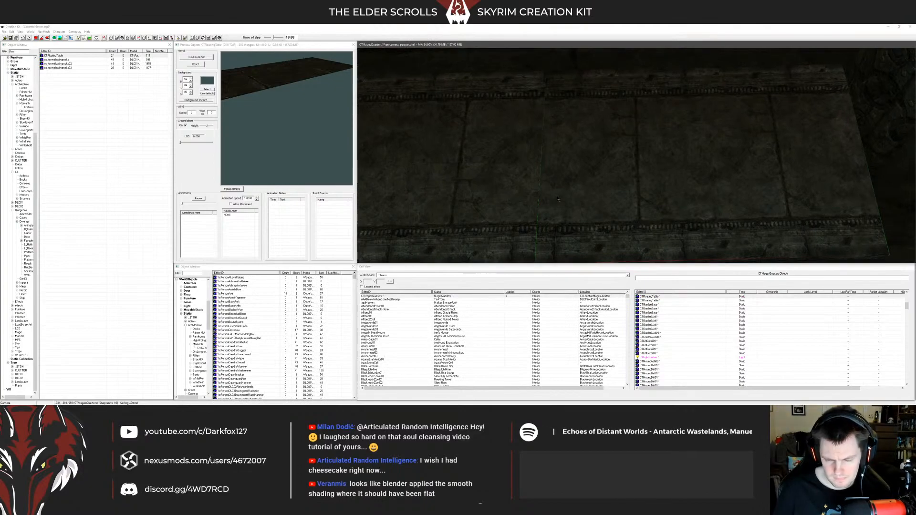
left_click_drag(545, 192, 556, 192)
key("shift")
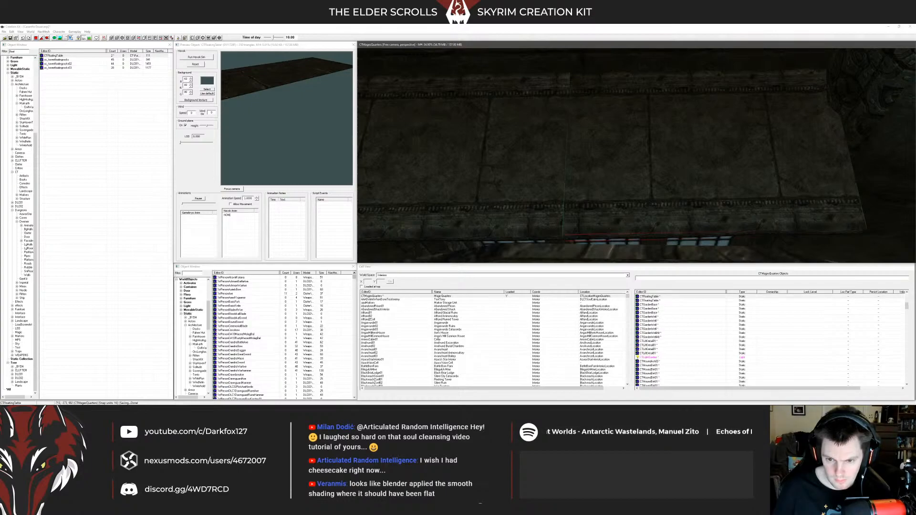
Step: Examine the two joined floating tables and their seam in the alcove under bright lighting, up close and from a distance
key("a")
scroll(731, 185, "down", 3)
left_click(731, 185)
key("shift")
key("shift")
left_click(683, 171)
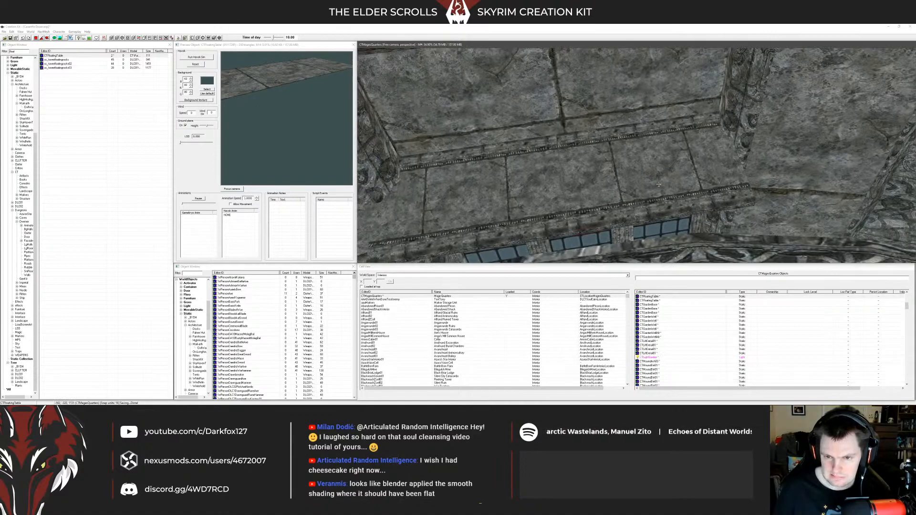
key("shift")
key("shift")
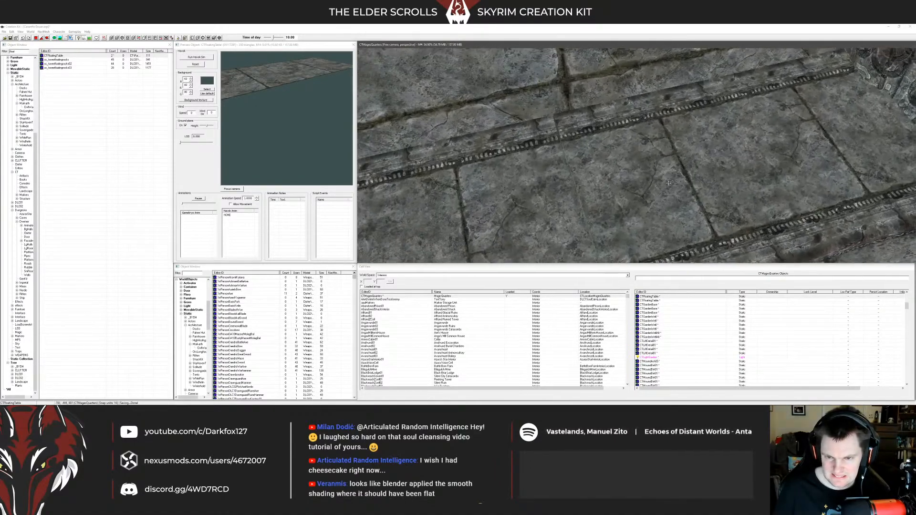
key("shift")
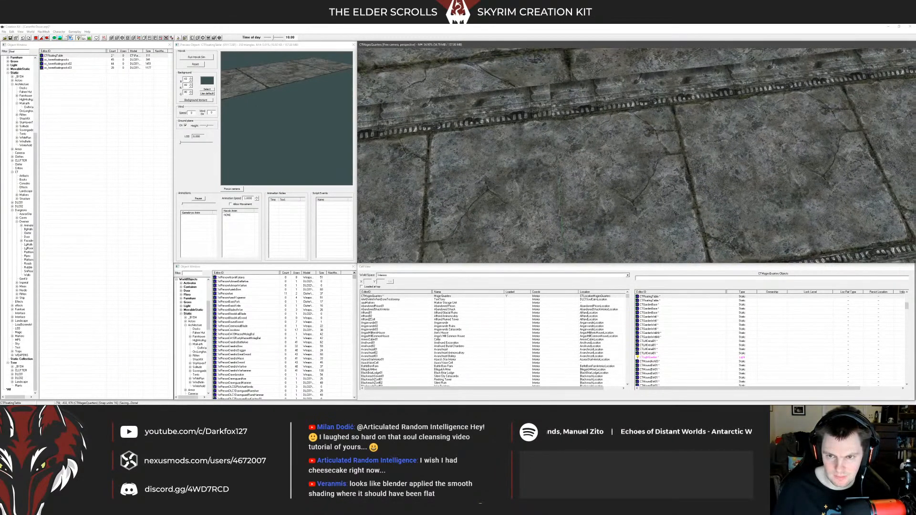
key("shift")
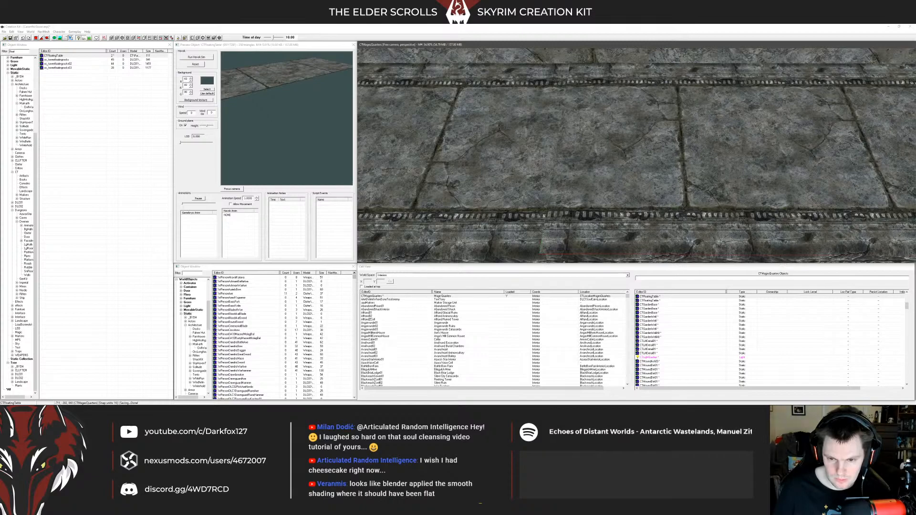
scroll(653, 165, "down", 3)
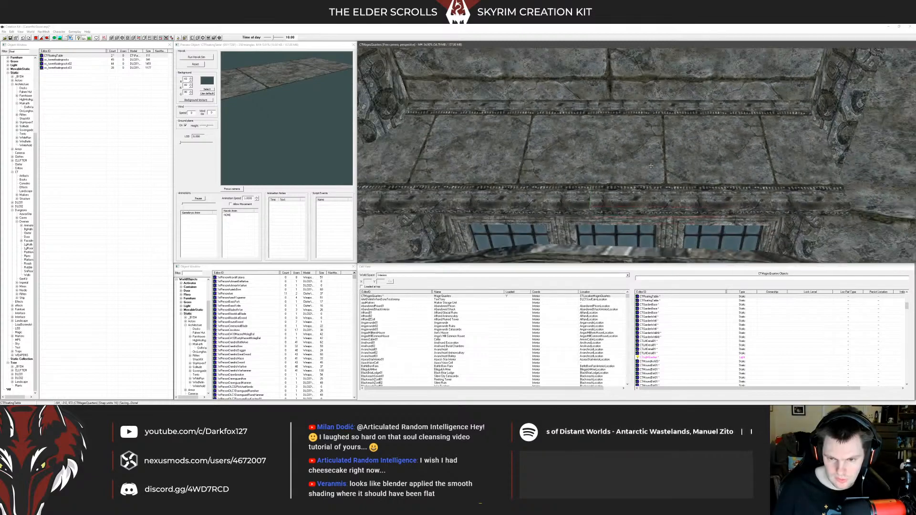
key("shift")
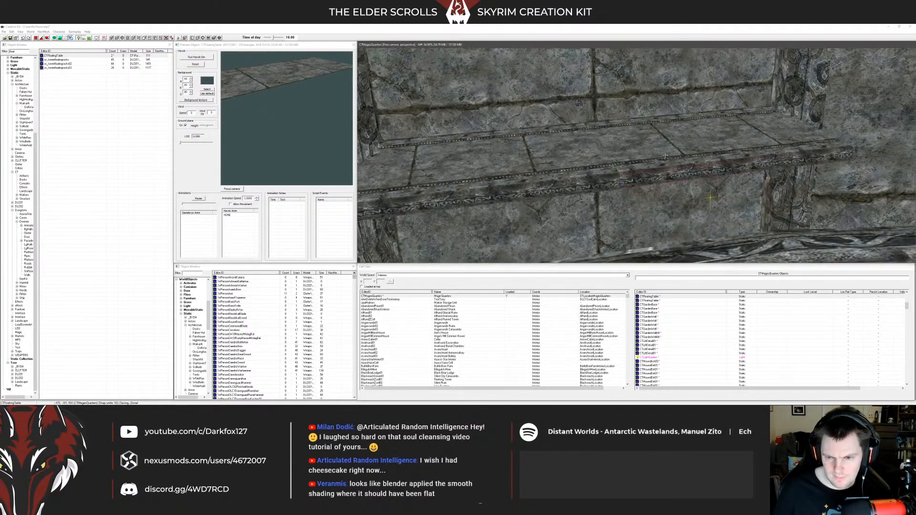
Step: Inspect the joined floating tables' top, front edge and seam in the bright alcove from several angles, up close and from across the room
left_click(662, 162)
key("shift")
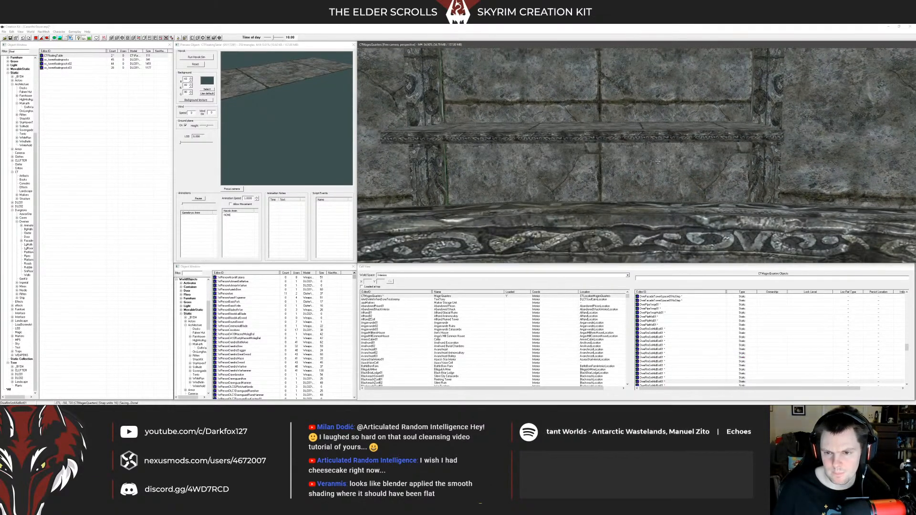
key("shift")
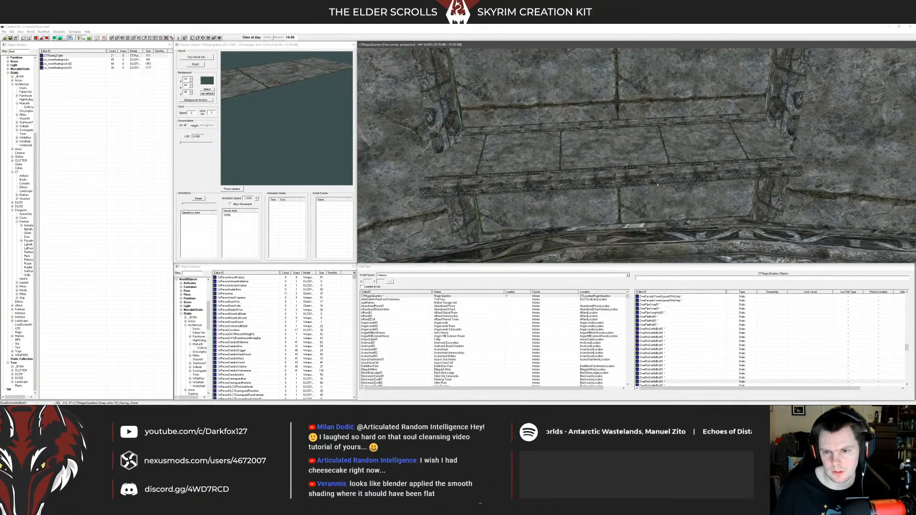
left_click(646, 168)
key("shift")
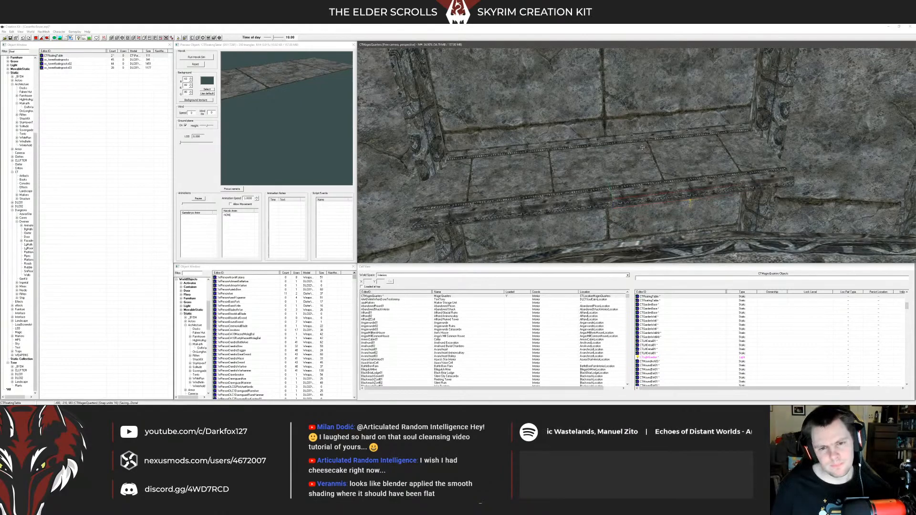
key("shift")
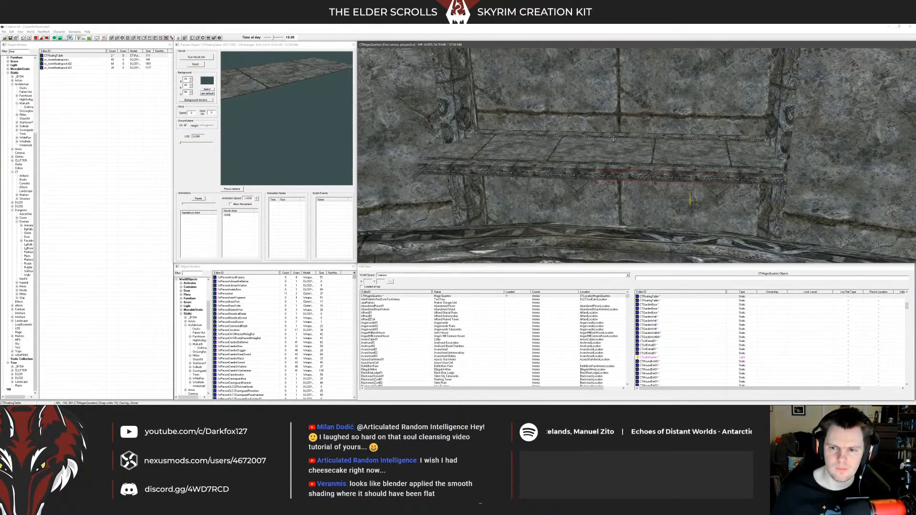
left_click(827, 183)
key("shift")
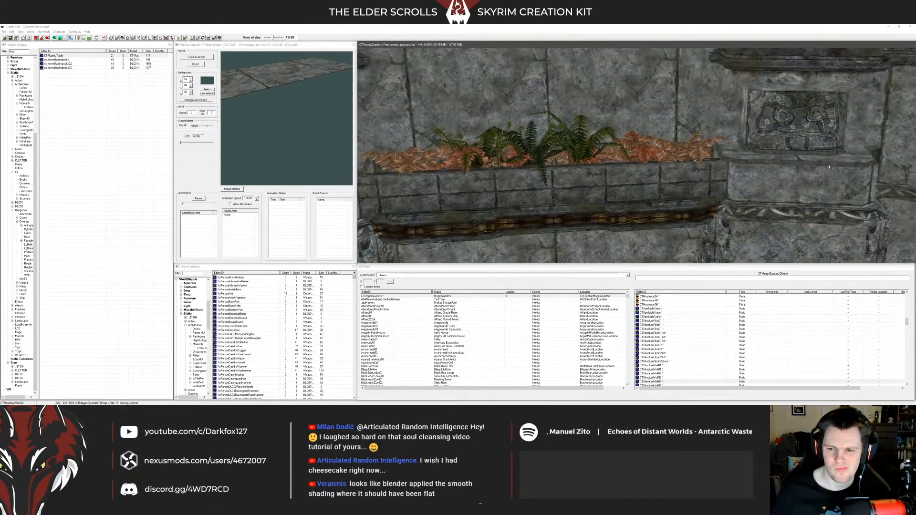
left_click(685, 138)
key("shift")
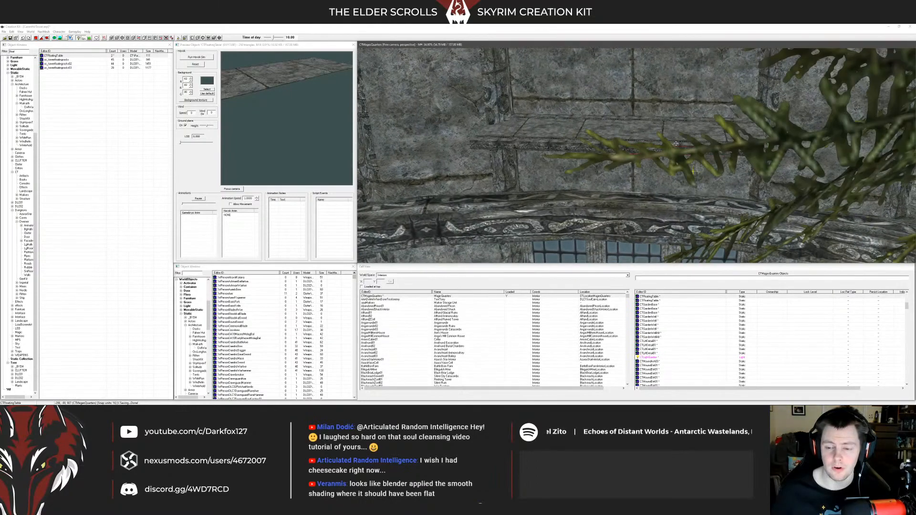
Step: Toggle the render view to the cell's own lighting and examine the floating tables' shading and seam from several angles
key("a")
key("a")
key("a")
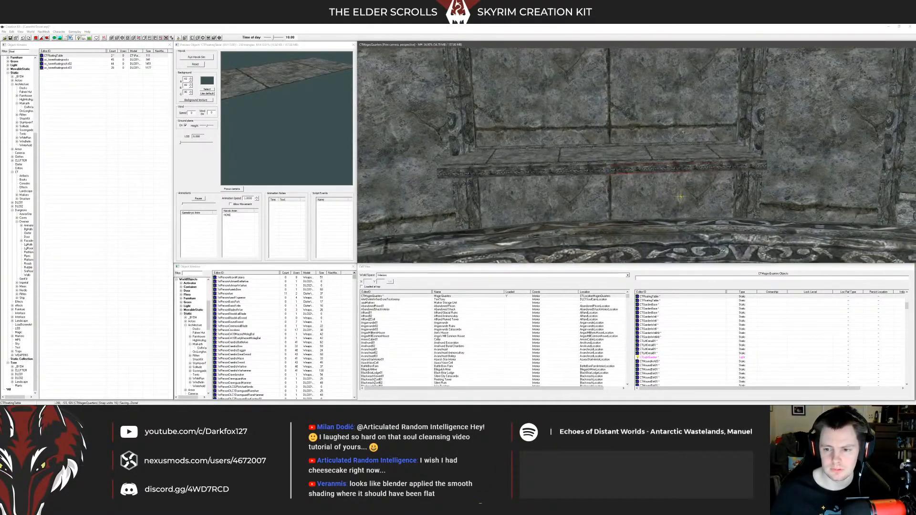
key("shift")
key("shift")
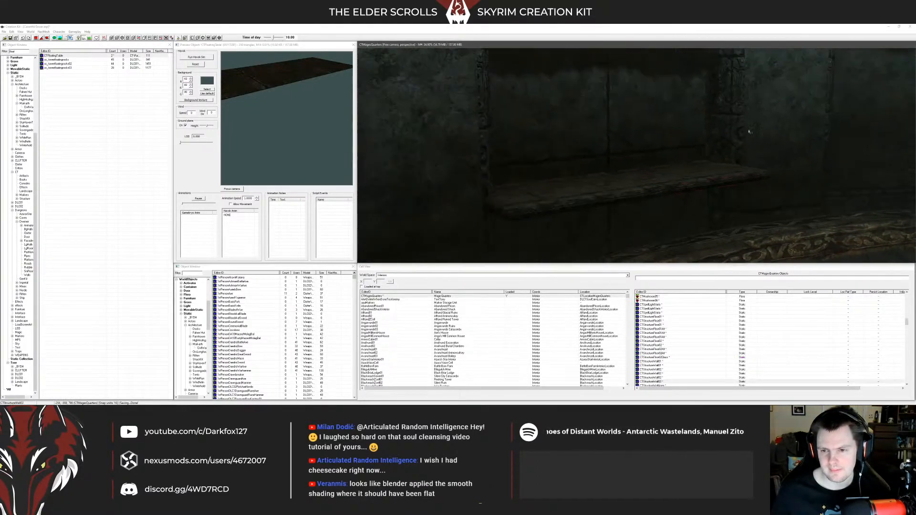
left_click(630, 150)
key("shift")
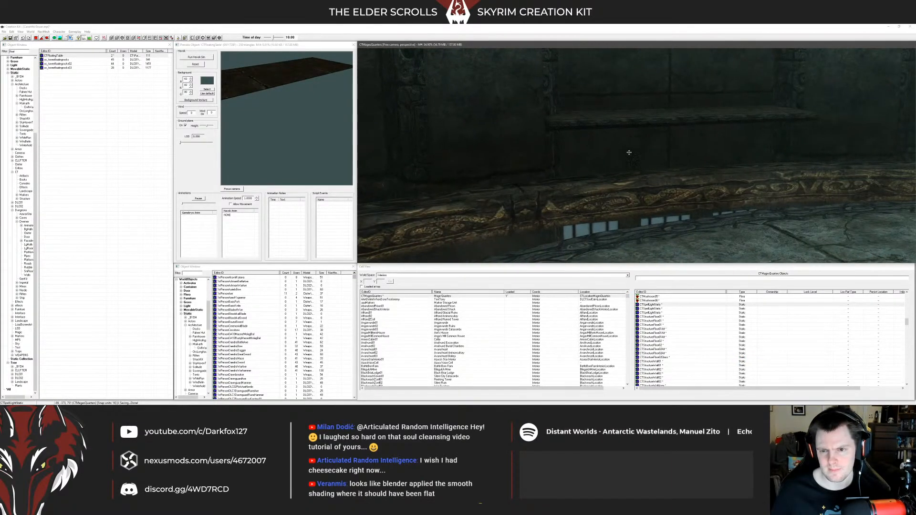
key("shift")
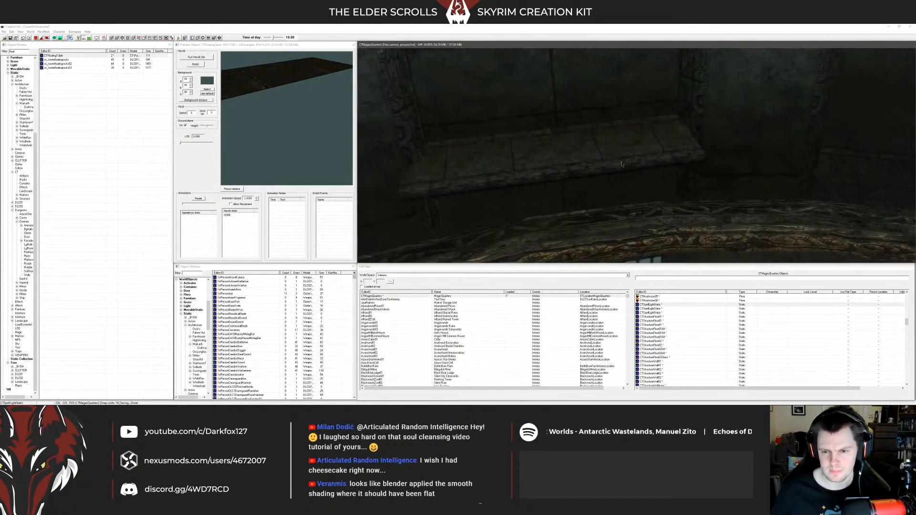
left_click(625, 171)
key("shift")
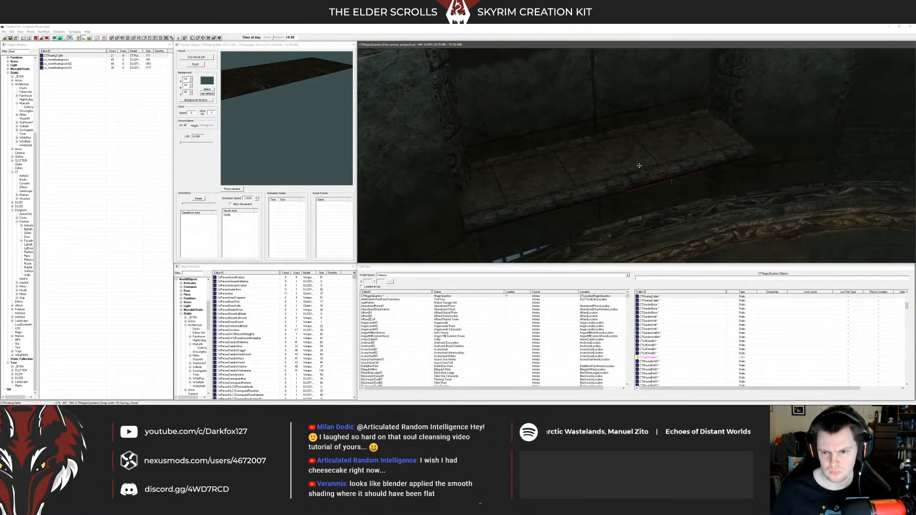
key("shift")
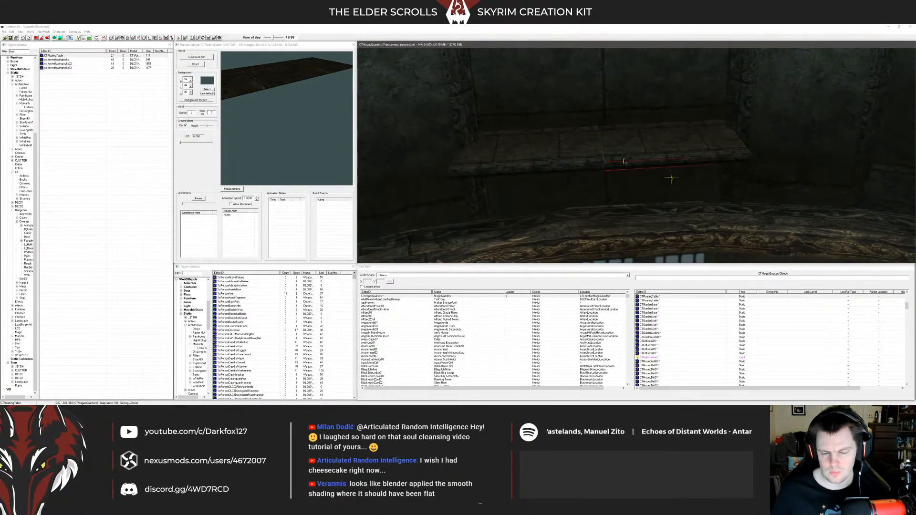
Step: Switch to Blender and try Shade Smooth on the slab's selected top surface
key("alt+Tab")
mouse_move(536, 178)
middle_mouse_down()
mouse_move(515, 183)
mouse_move(533, 185)
middle_mouse_up()
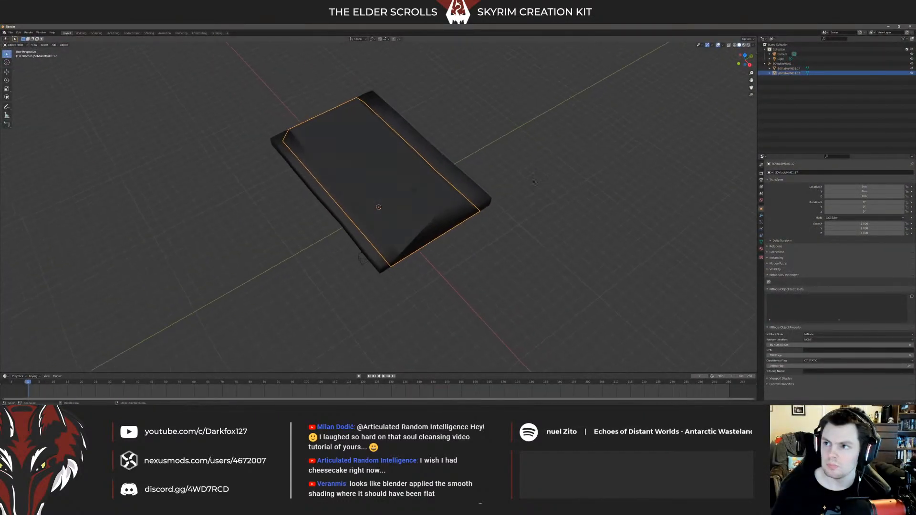
middle_click_drag(519, 114, 519, 113)
middle_click_drag(391, 181, 519, 174)
right_click(519, 173)
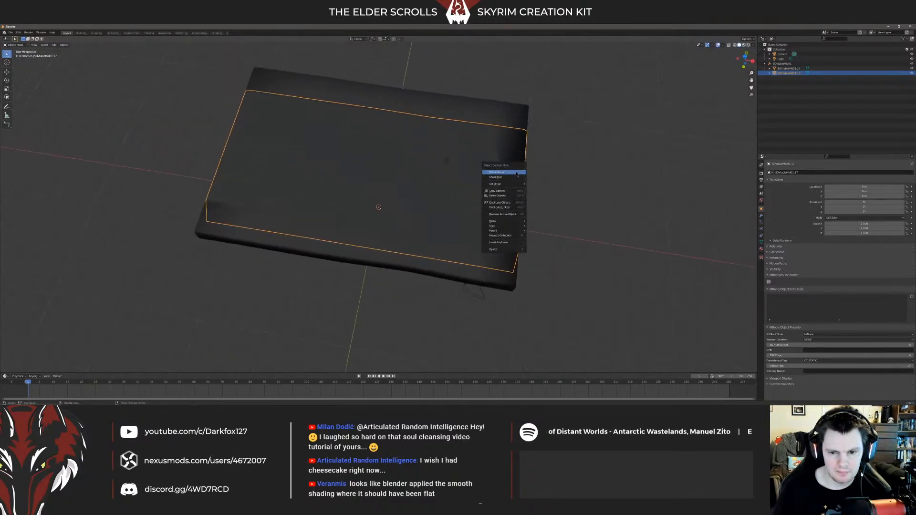
mouse_move(515, 184)
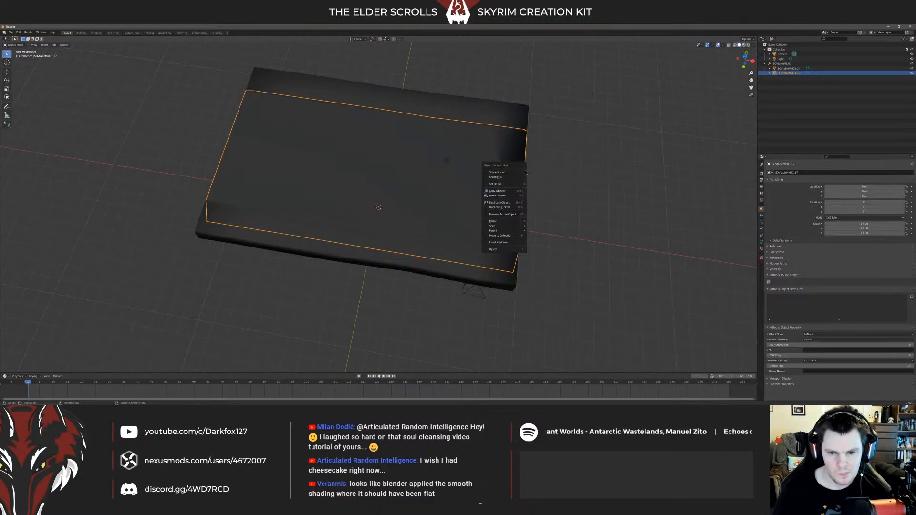
left_click(499, 173)
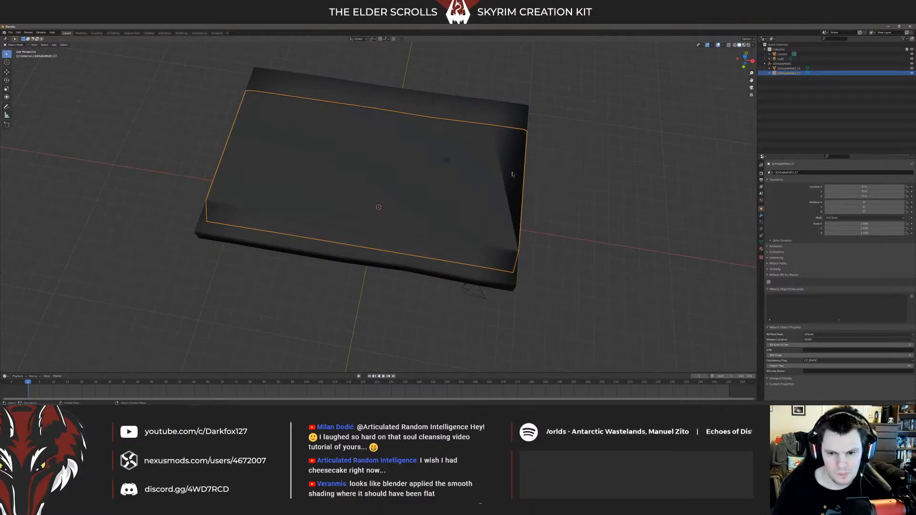
Step: Apply Shade Flat to the slab's top surface and deselect it
right_click(481, 180)
right_click(476, 180)
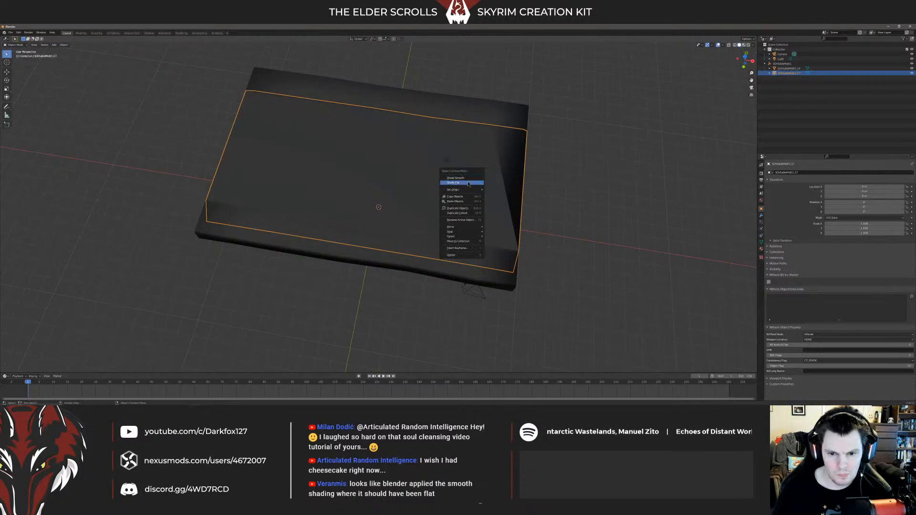
left_click(467, 184)
left_click(542, 183)
middle_click_drag(543, 183, 554, 204)
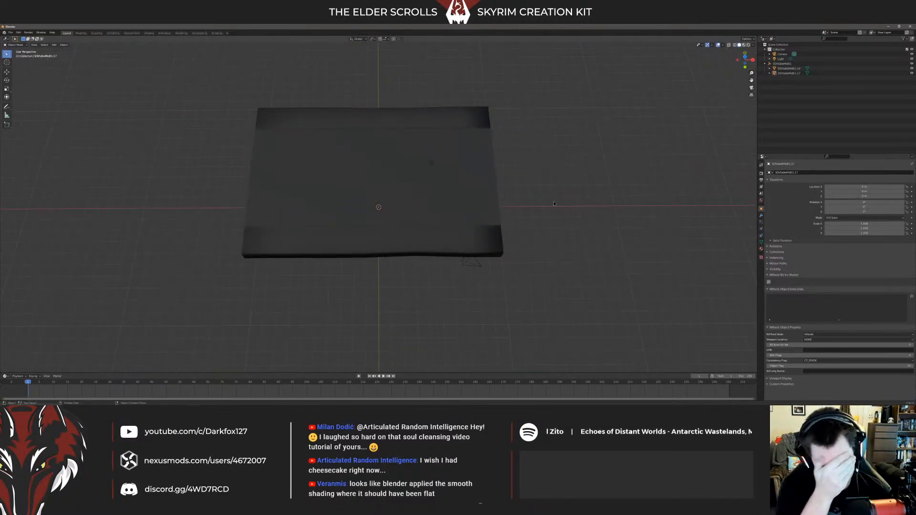
Step: Examine the slab's shading across its top, corners and edges from several angles
left_click(477, 203)
scroll(477, 203, "down", 2)
middle_click_drag(503, 202, 432, 188)
left_click(497, 194)
left_click(405, 188)
left_click(475, 186)
left_click(491, 198)
right_click(432, 188)
key("Escape")
left_click(506, 188)
middle_click_drag(505, 188, 477, 193)
middle_click_drag(398, 178, 406, 141)
middle_click_drag(387, 127, 293, 113)
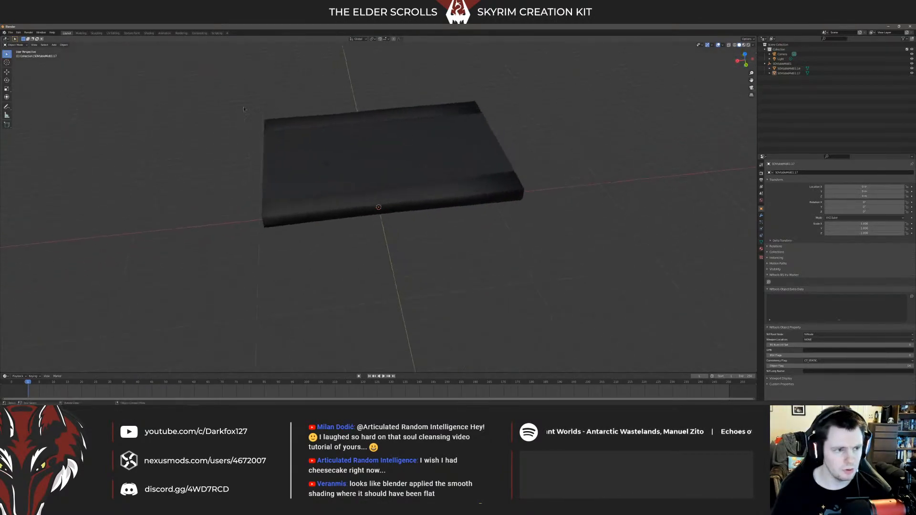
Step: Save the slab scene as Floating Table.blend in the Blender Projects folder
left_click(11, 33)
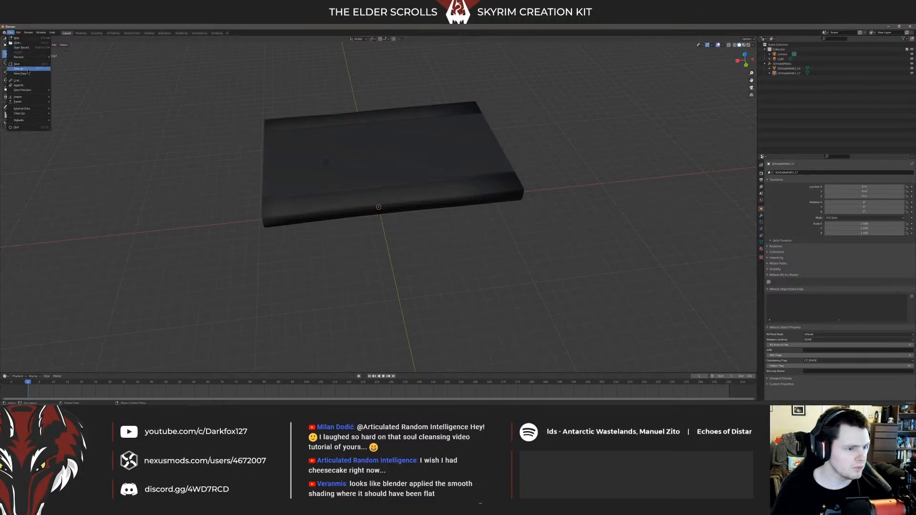
left_click(27, 70)
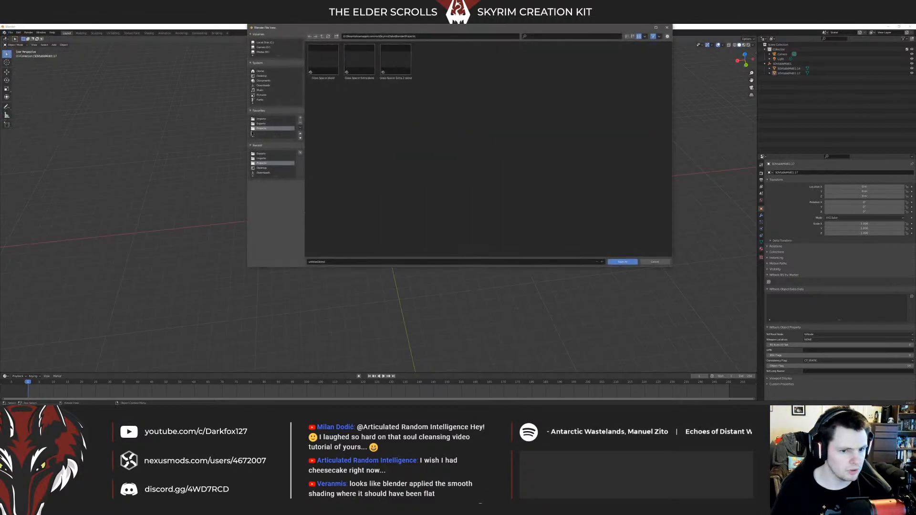
left_click(265, 76)
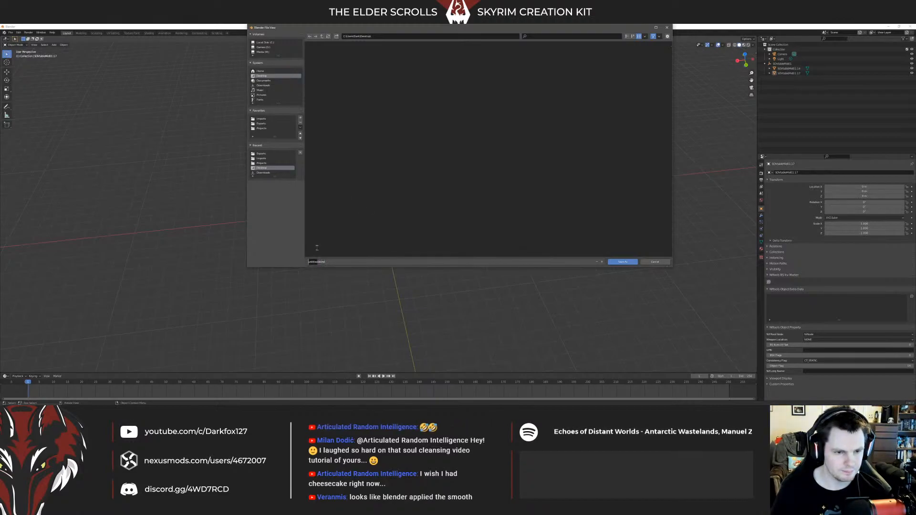
left_click(262, 129)
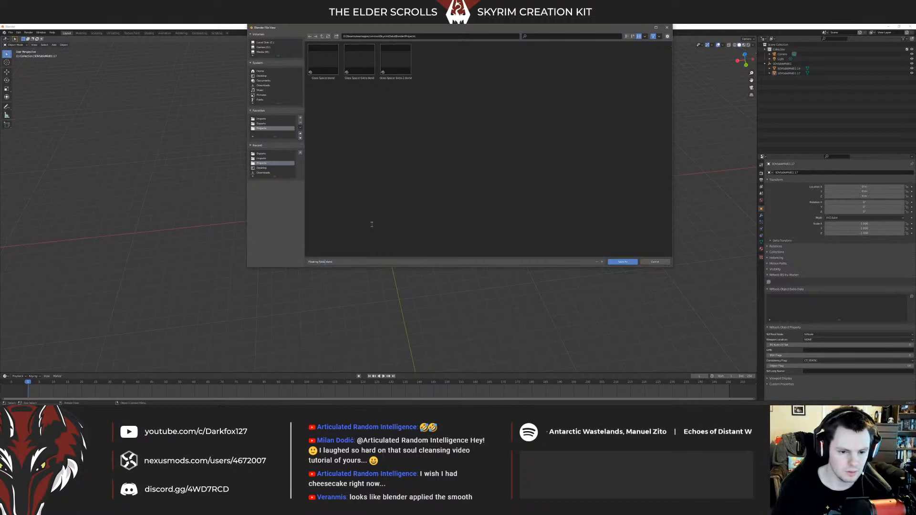
left_click(610, 260)
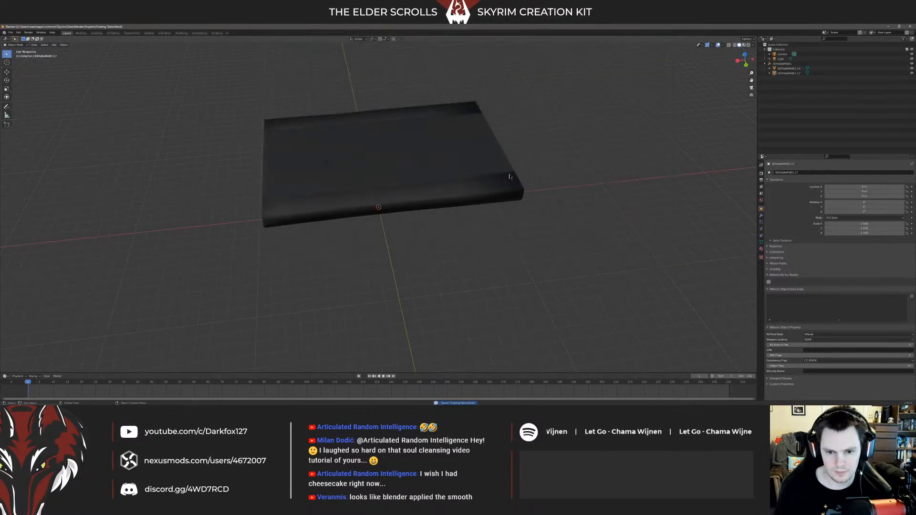
Step: Return to the Creation Kit and inspect the floating-table bench under bright lighting together with the adjoining curved ledge
left_click(889, 26)
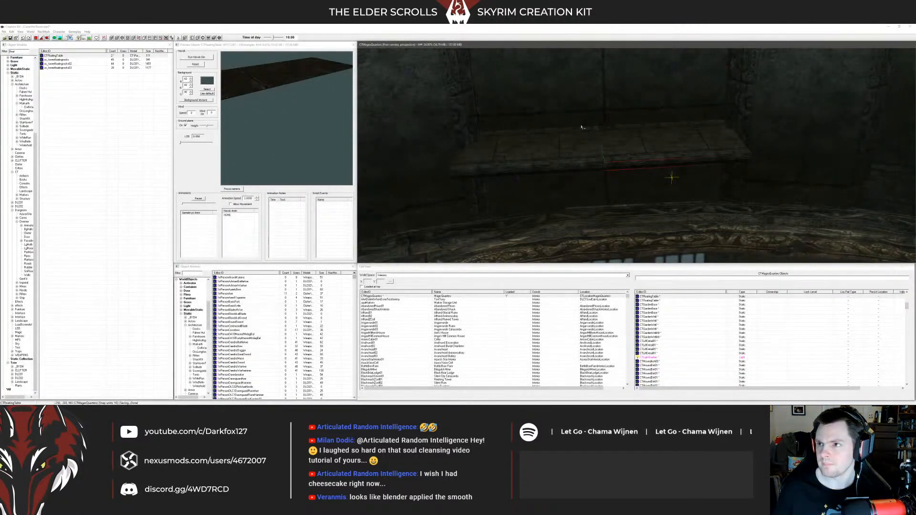
scroll(602, 138, "down", 2)
key("a")
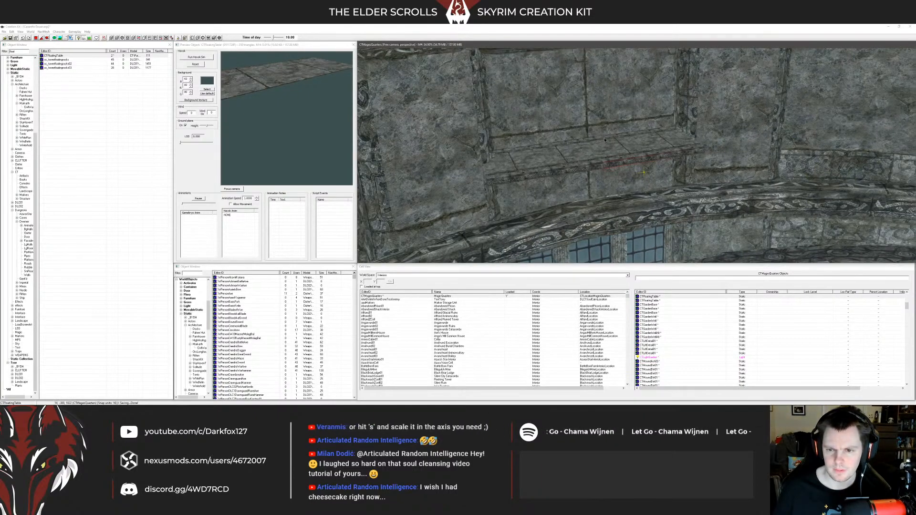
key("shift")
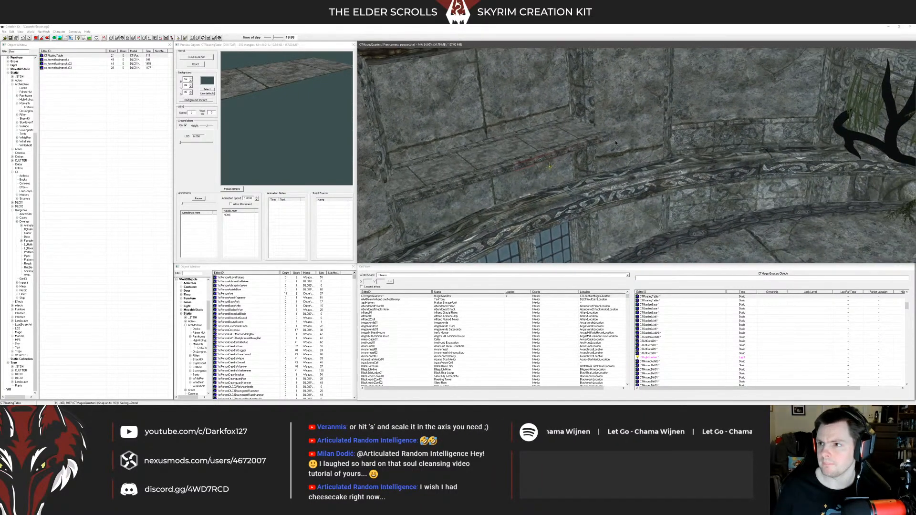
key("shift")
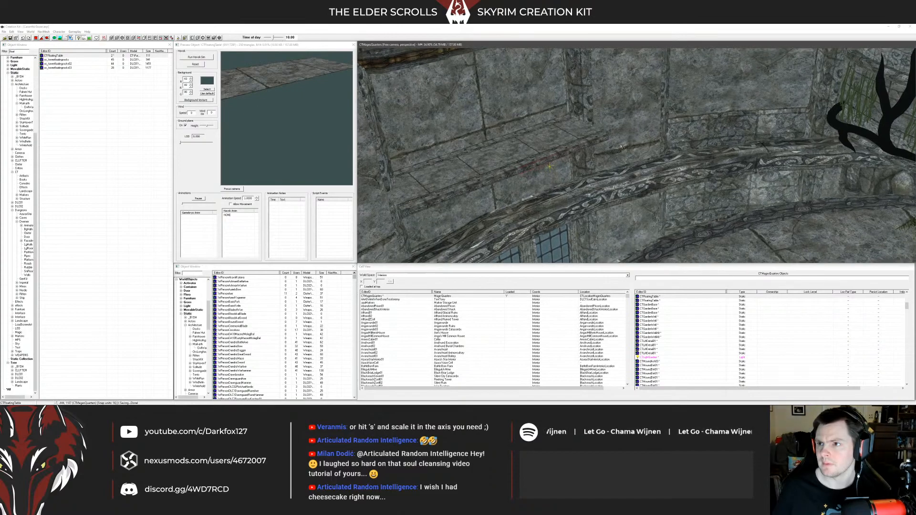
key("shift")
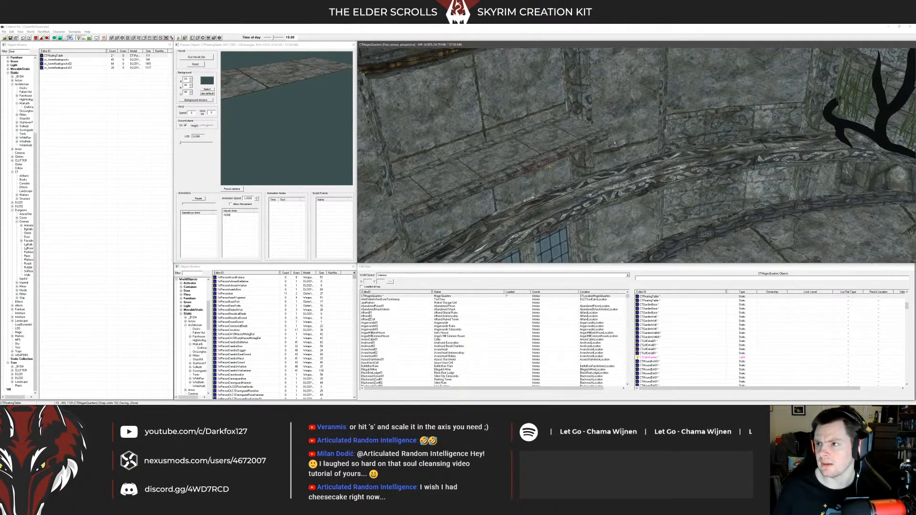
key("shift")
key("shift")
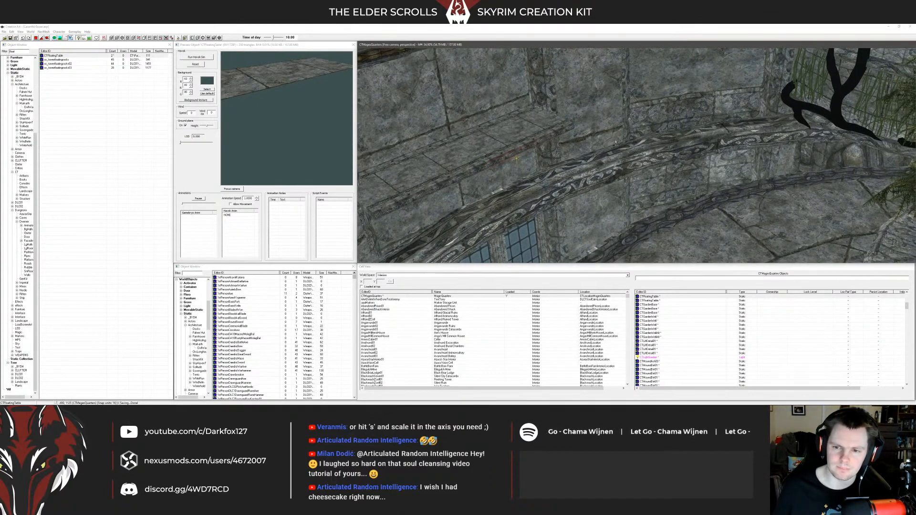
Step: Survey the bench alcove, the windows below it and the surrounding round room from opposite sides and from above
middle_click_drag(593, 142, 664, 159)
key("shift")
key("shift")
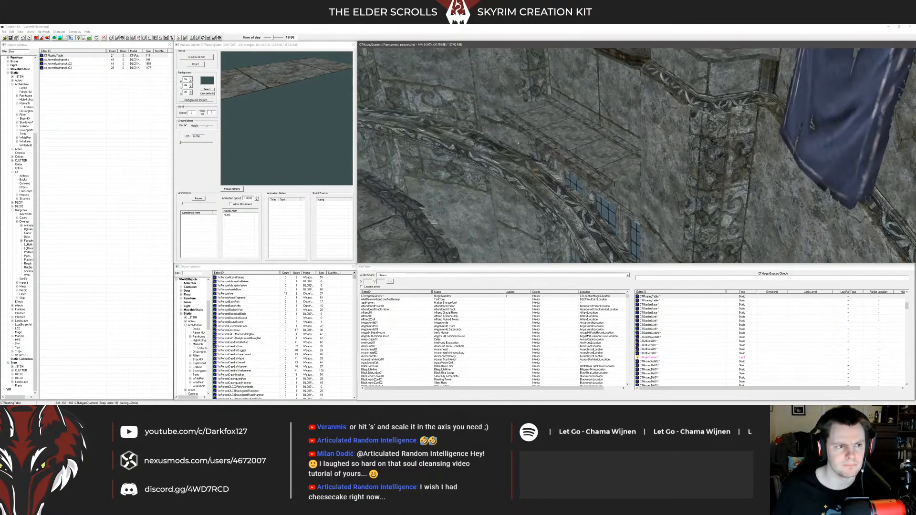
key("shift")
key("shift")
key("shift")
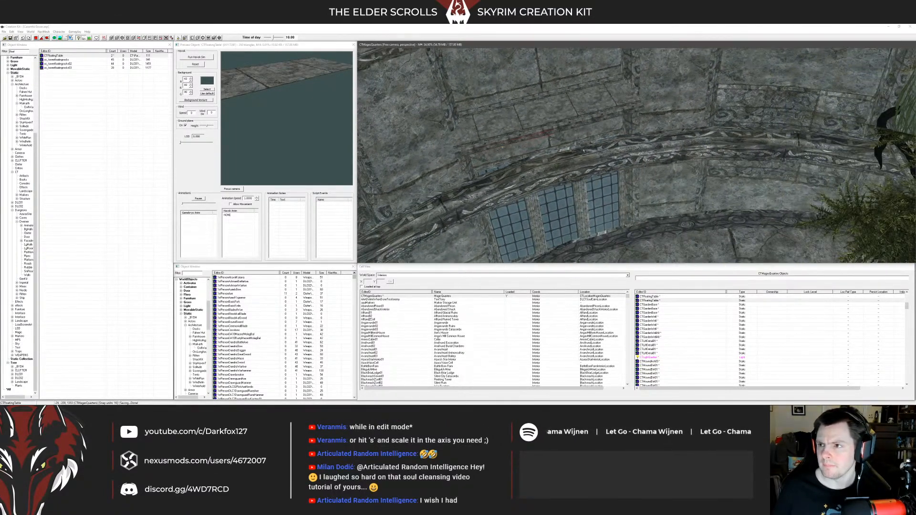
key("shift")
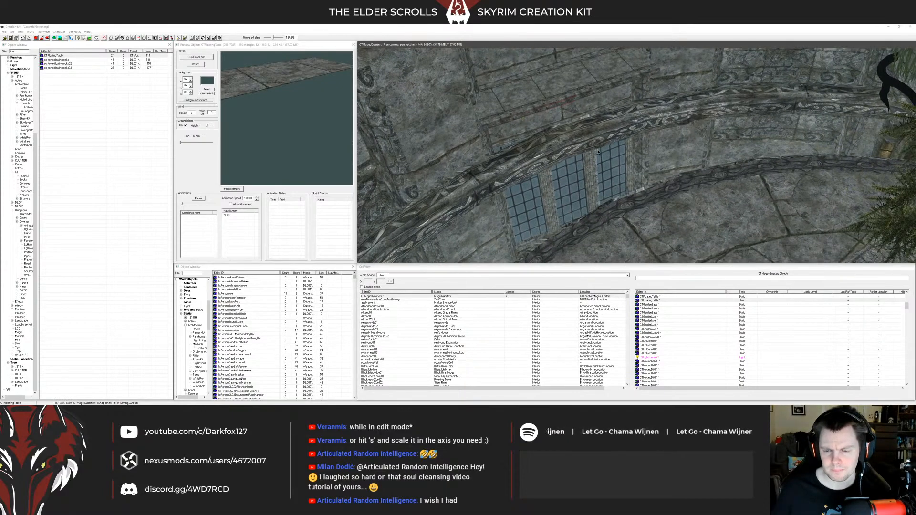
key("shift")
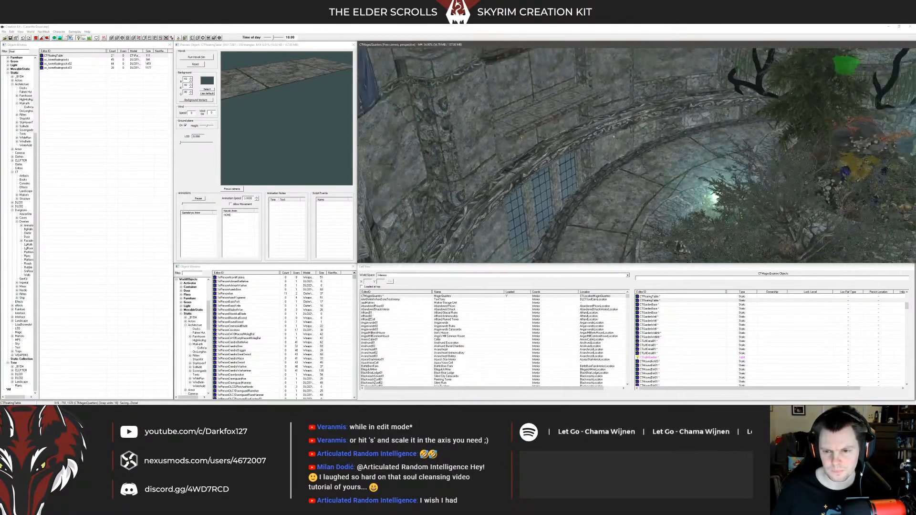
key("shift")
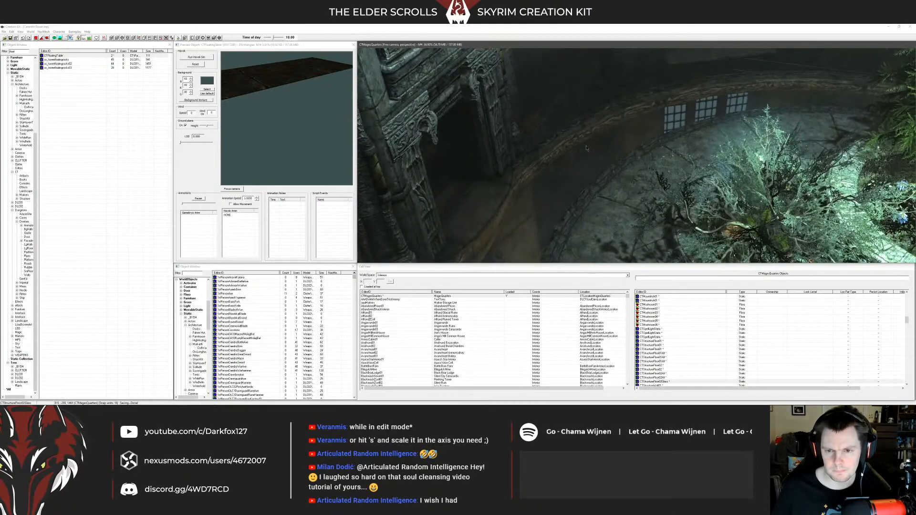
Step: Inspect the alcove bench's front edge, both ends and surrounding ledge close up under dim and bright lighting
key("shift")
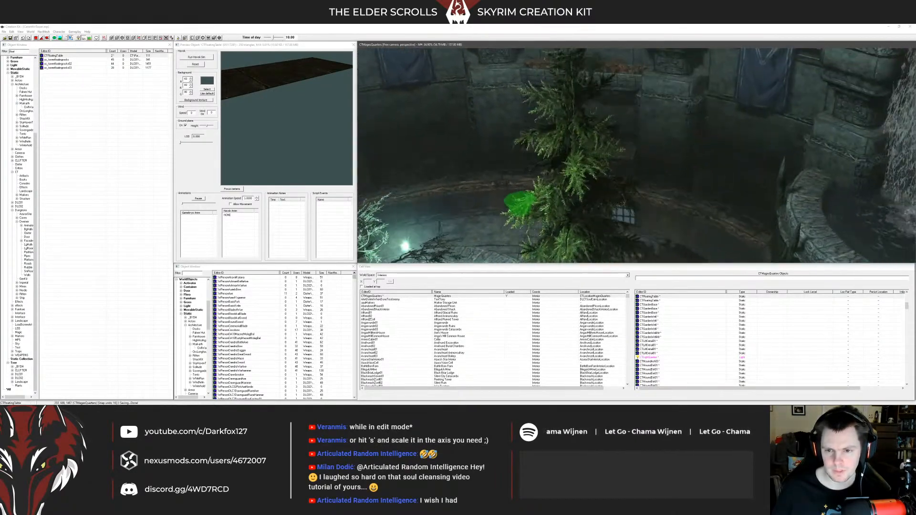
key("shift")
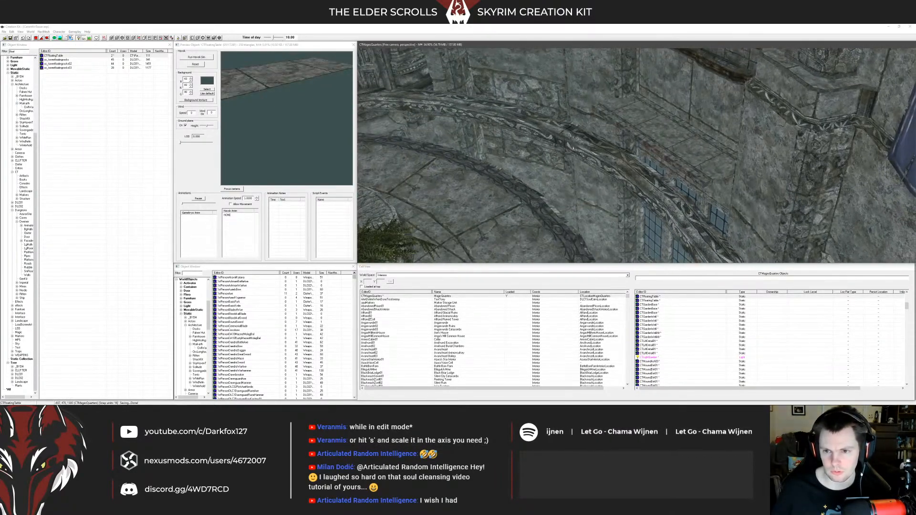
key("shift")
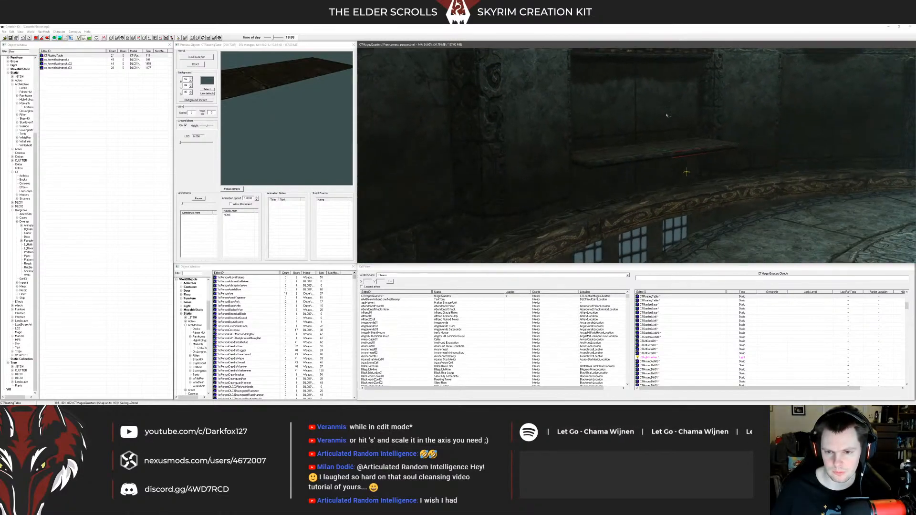
key("a")
key("shift")
scroll(661, 129, "up", 3)
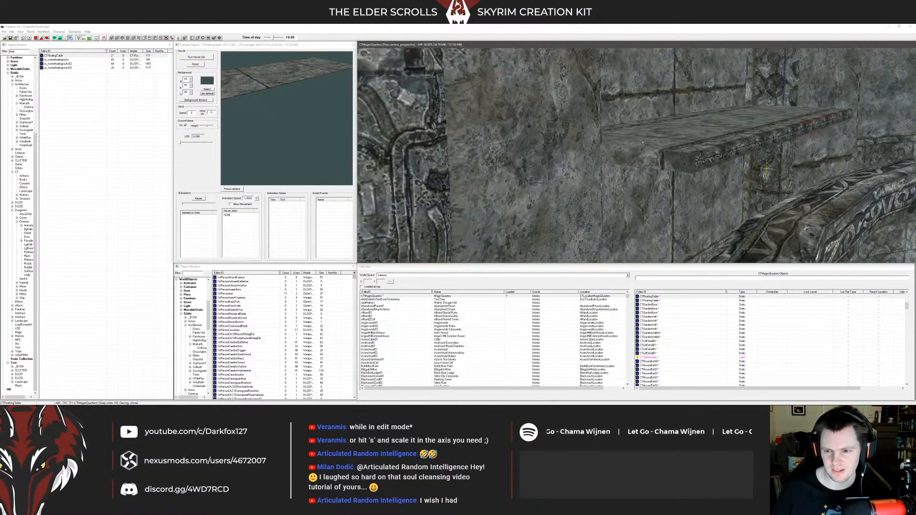
key("a")
key("a")
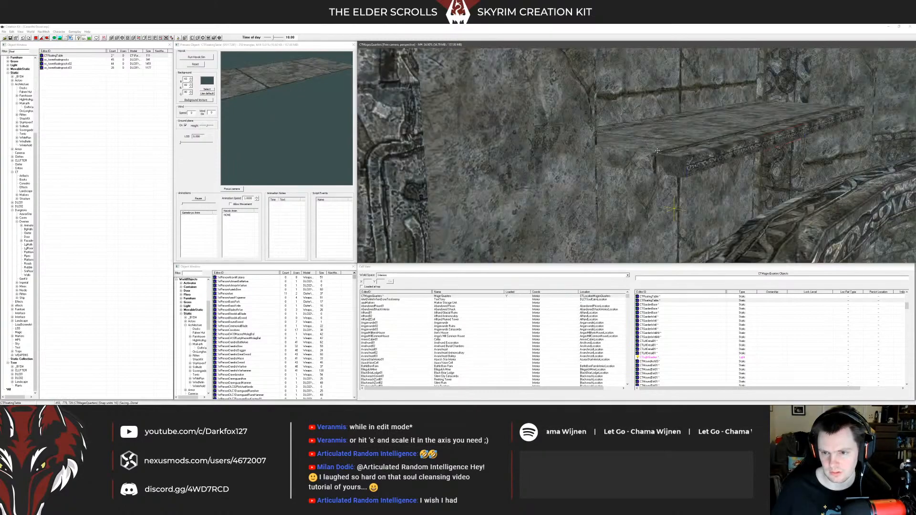
key("shift")
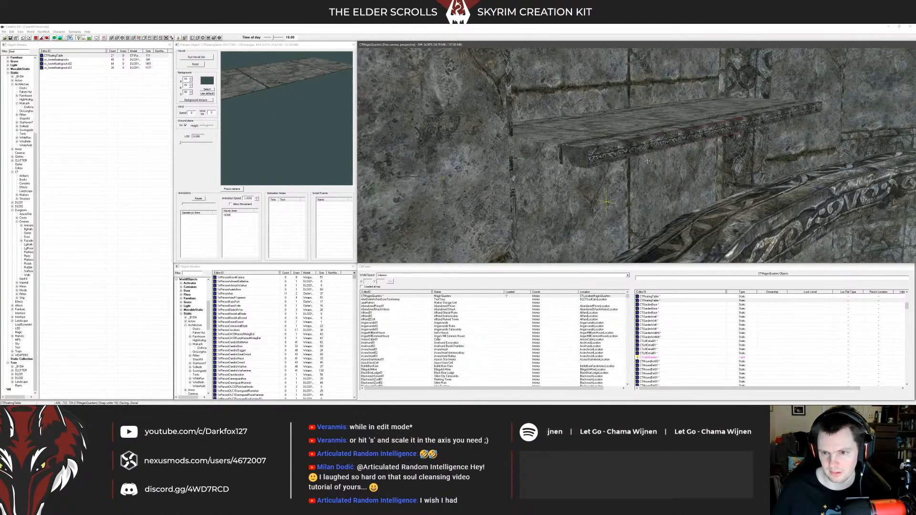
key("shift")
key("shift")
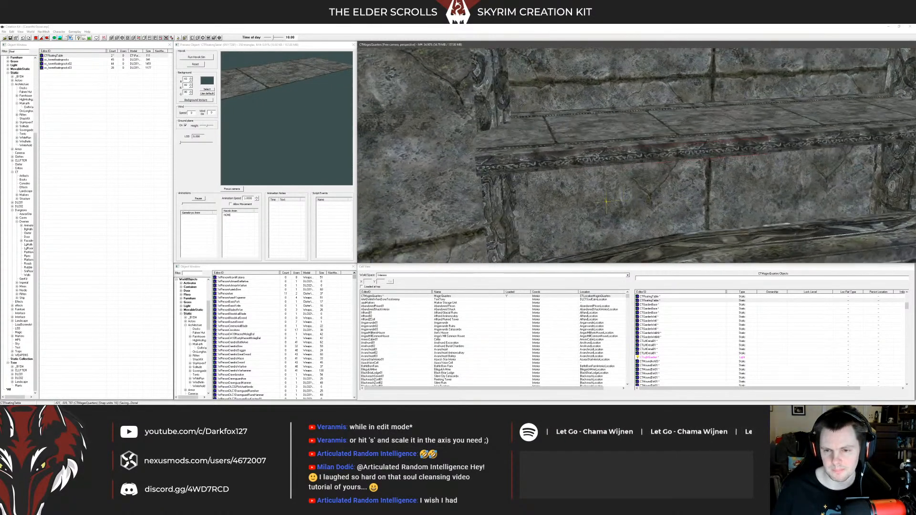
key("shift")
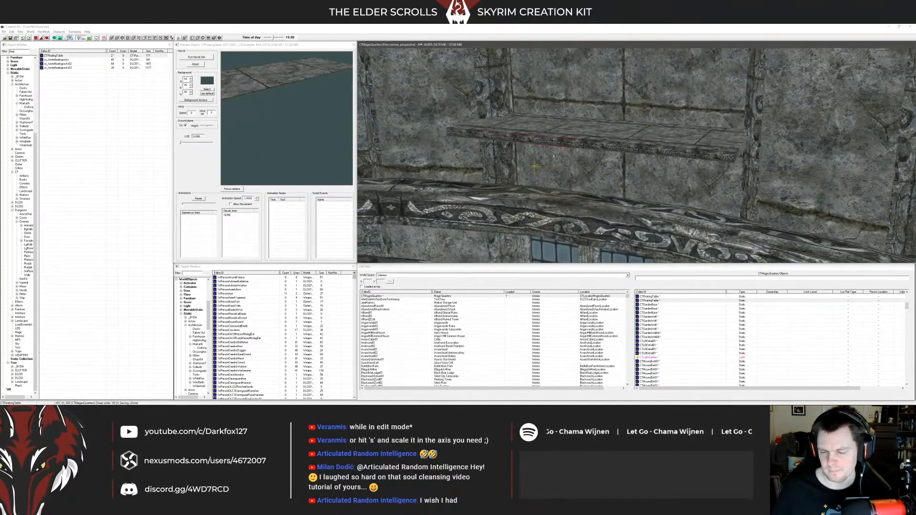
key("shift")
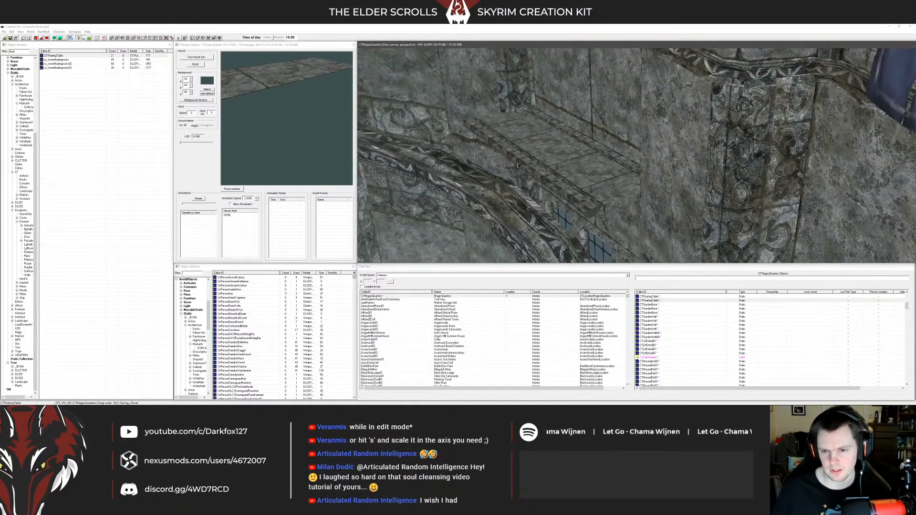
Step: Duplicate a floating-table slab, turn the copy at an angle and place it at one end of the alcove bench, extending it past the pillar
key("ctrl+d")
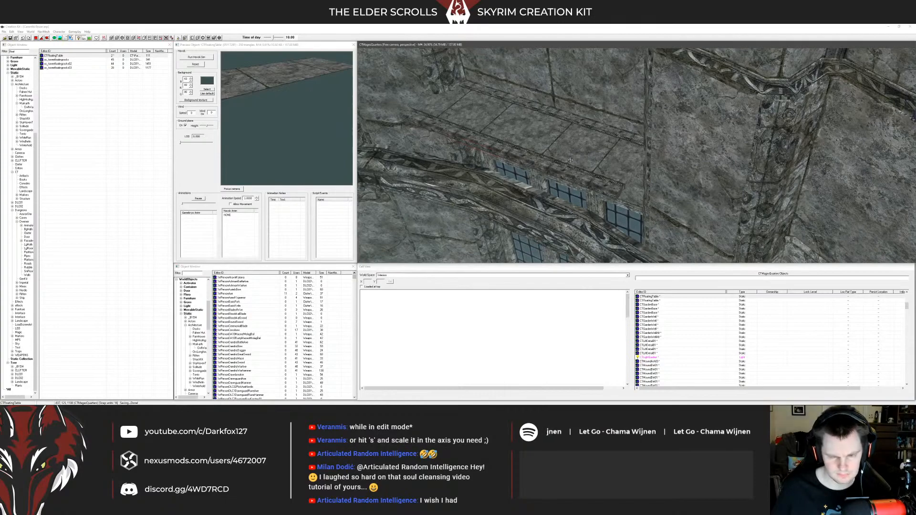
left_click_drag(577, 166, 658, 201)
right_click_drag(659, 200, 633, 196)
left_click_drag(634, 196, 628, 146)
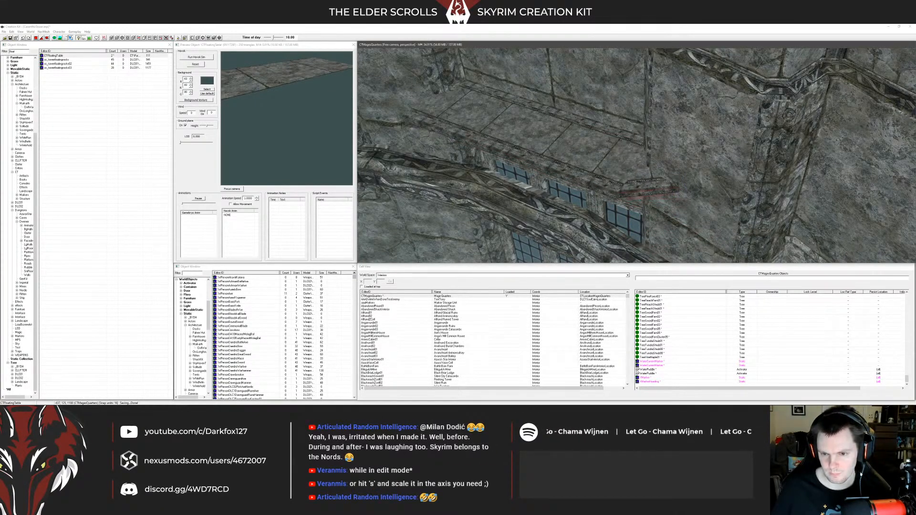
key("a")
key("shift")
key("a")
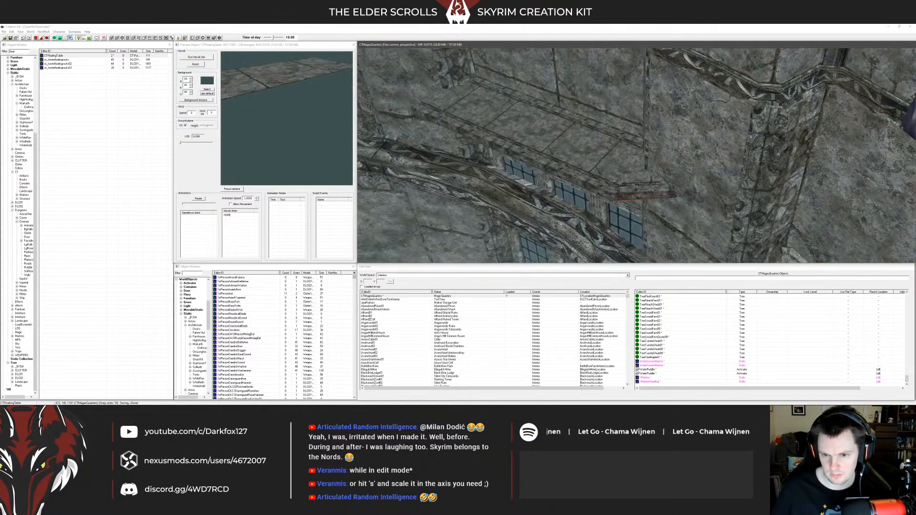
key("shift")
left_click(702, 185)
key("shift")
middle_click_drag(701, 186, 751, 177)
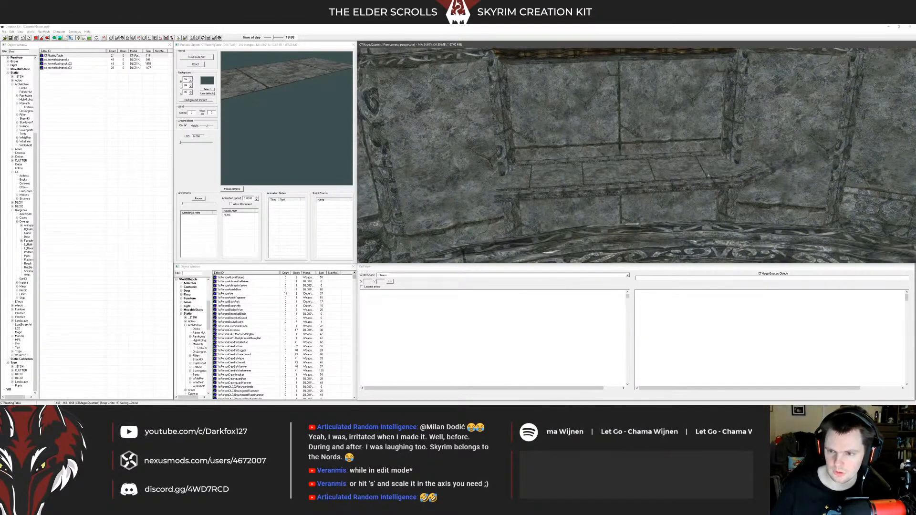
Step: Survey the round room with its garden, alcoves and windows, ending with a close look at the golden double door in the carved doorway
scroll(635, 129, "down", 4)
key("shift")
key("a")
key("shift")
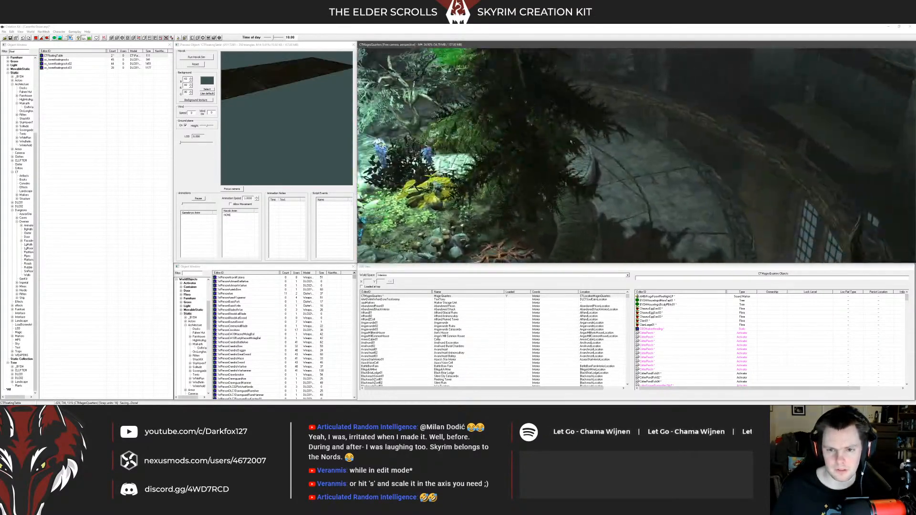
scroll(583, 152, "down", 3)
key("shift")
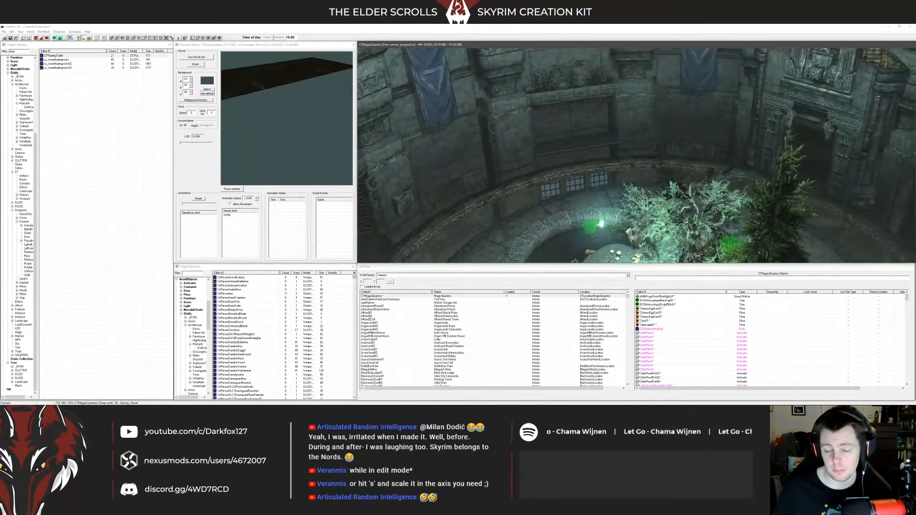
key("shift")
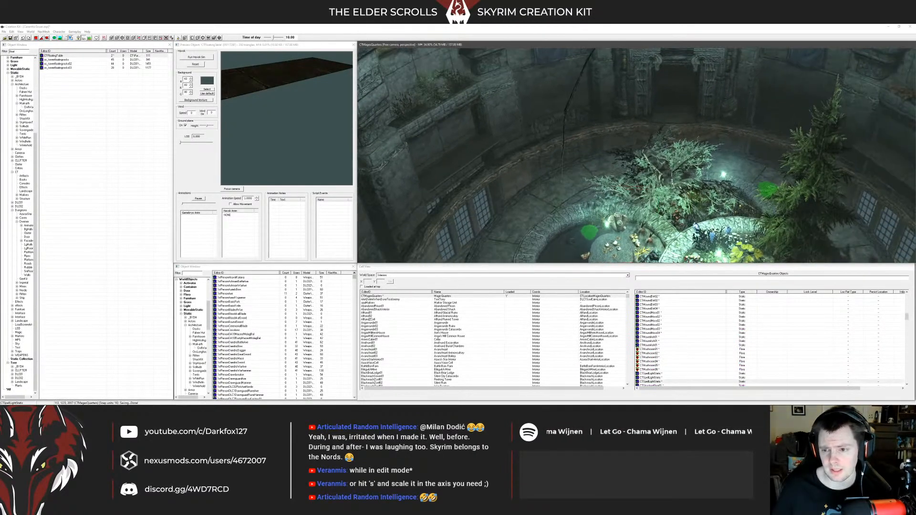
key("shift")
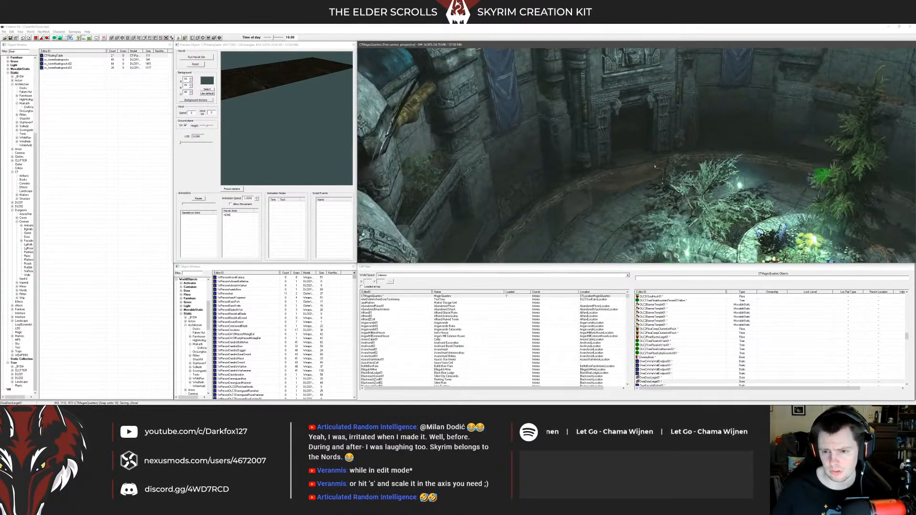
key("shift")
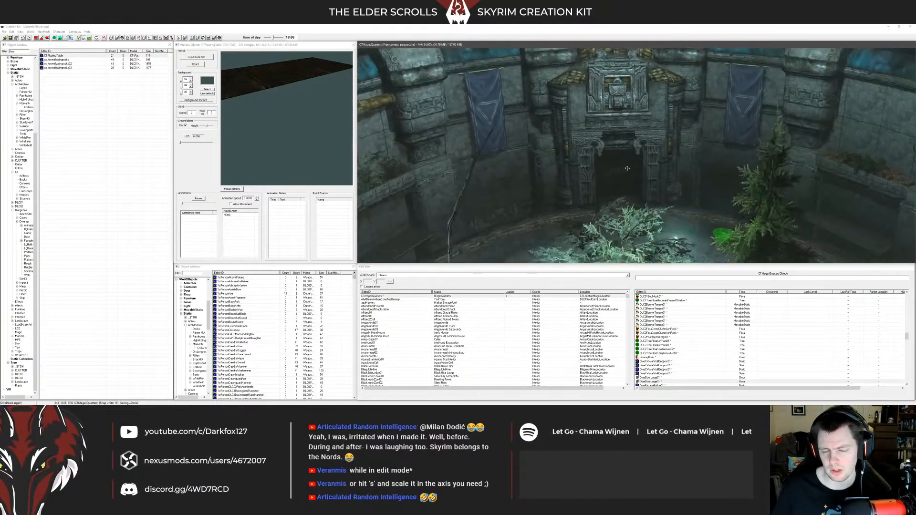
key("a")
scroll(626, 167, "up", 5)
key("shift")
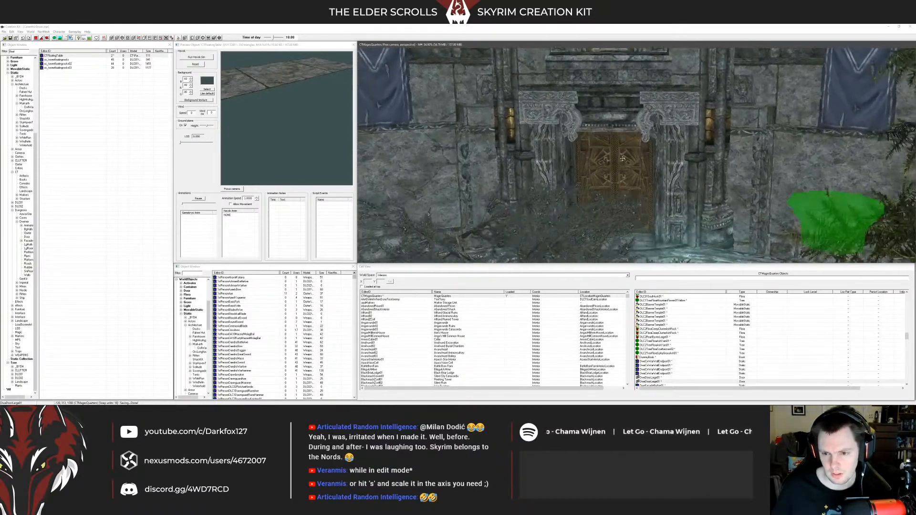
scroll(620, 148, "up", 5)
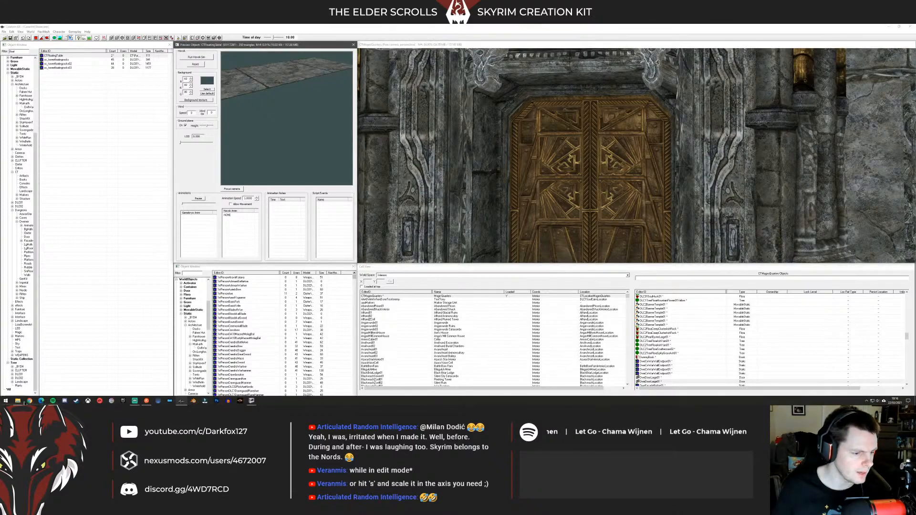
Step: Open the tower mesh CTTower.nif from the CT Structure Exterior Main folder under Skyrim's meshes
left_click(18, 401)
left_click(451, 247)
left_click(289, 203)
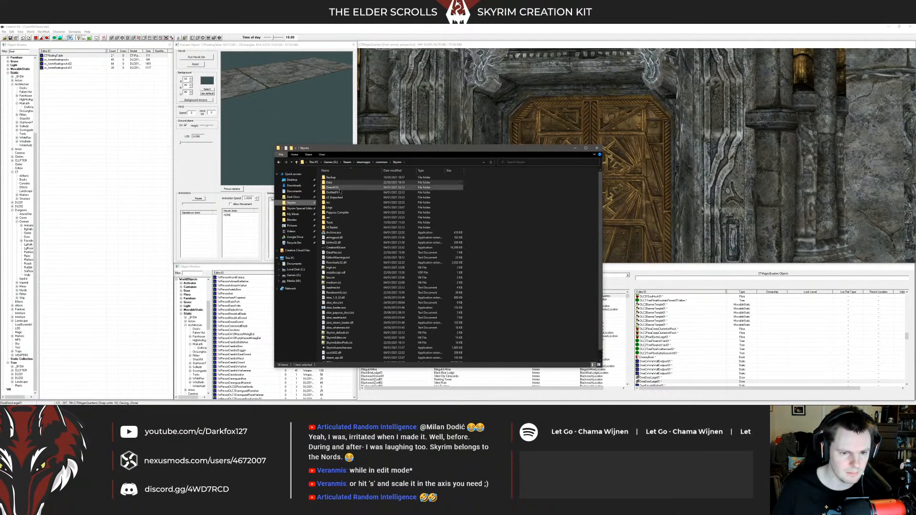
double_click(342, 184)
double_click(334, 202)
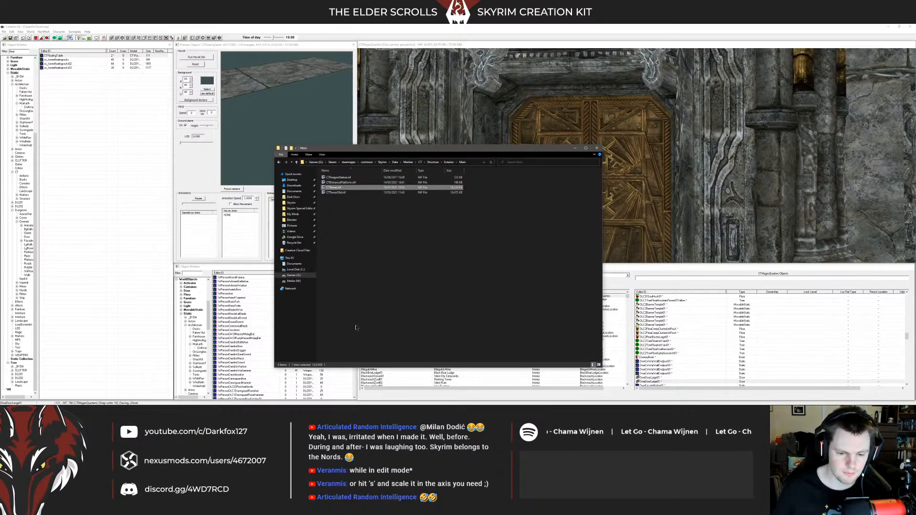
Step: Close the NifSkope windows holding the round basin mesh and the floating-table slab
left_click(260, 384)
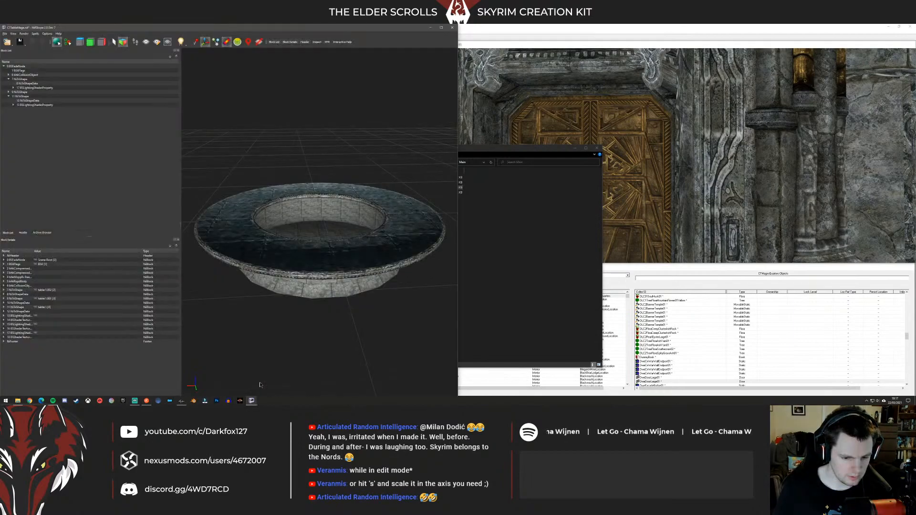
left_click(453, 27)
left_click(239, 224)
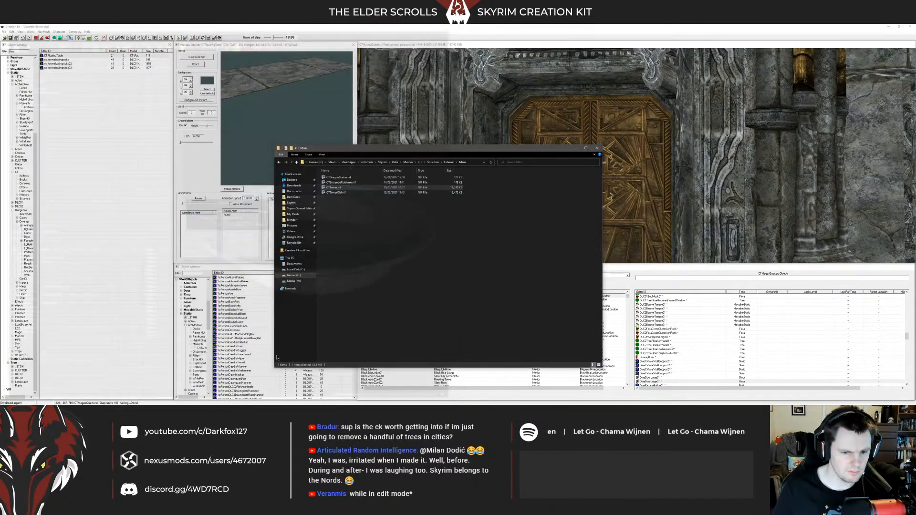
left_click(251, 401)
left_click(237, 388)
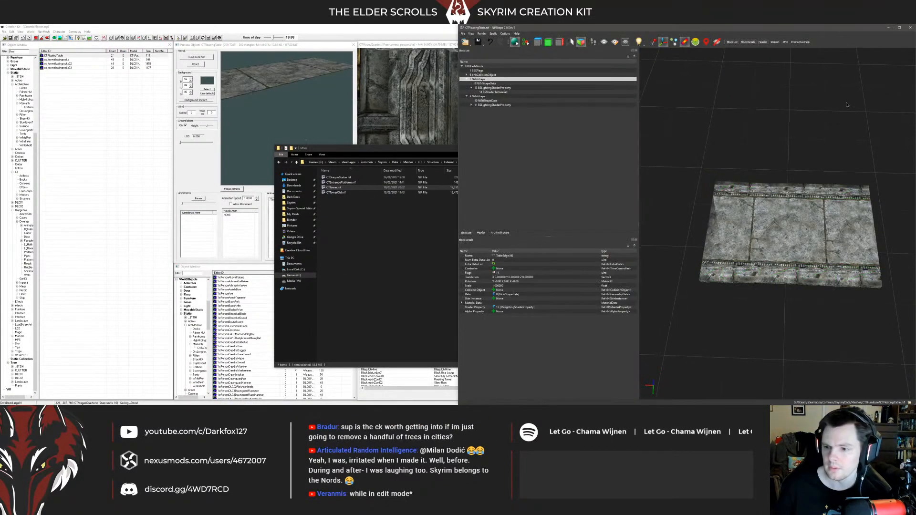
left_click(900, 28)
left_click(910, 26)
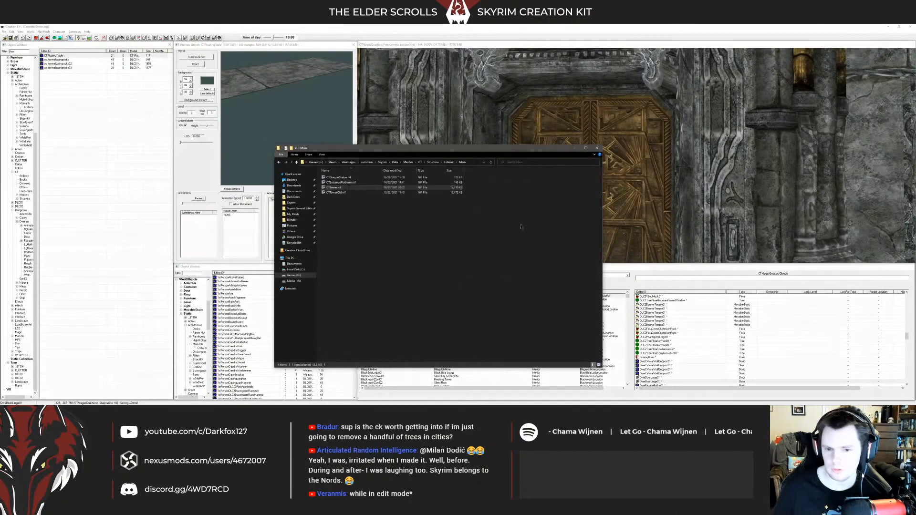
Step: Bring up the tower mesh and examine its shaft, windows and upper balcony from closer angles
left_click(251, 401)
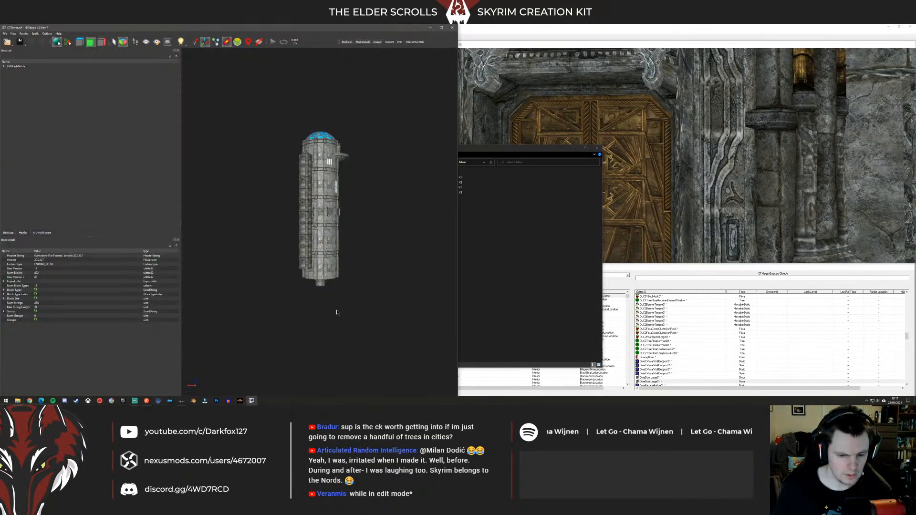
middle_click_drag(379, 203, 371, 248)
left_click_drag(376, 210, 358, 224)
scroll(360, 223, "up", 8)
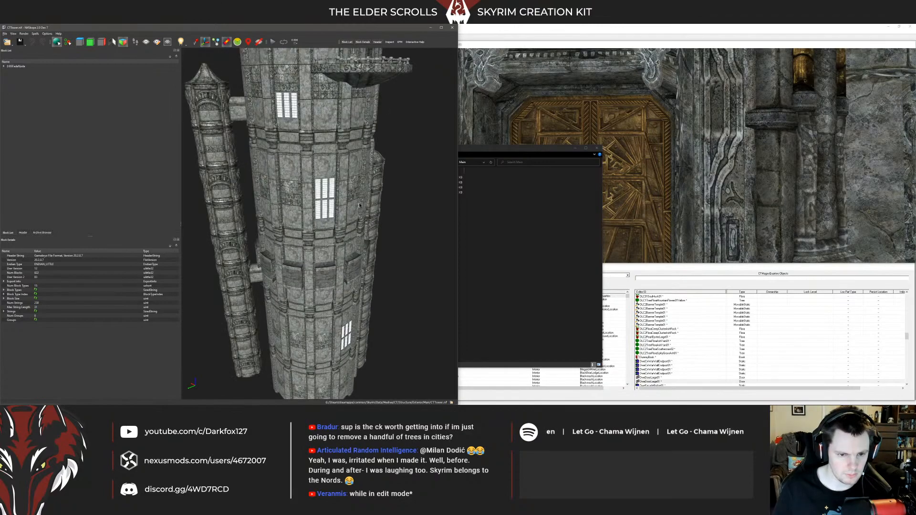
middle_click_drag(384, 162, 382, 210)
scroll(381, 209, "down", 1)
left_click_drag(382, 209, 363, 215)
Step: Select the node grouping the balcony entrance on the tower, check its transform values, and put the tower mesh window away
left_click(334, 153)
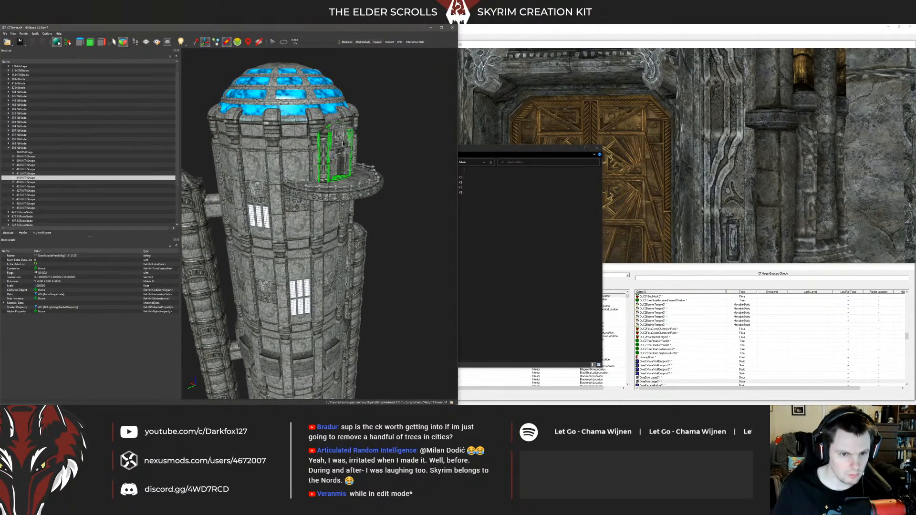
left_click(21, 148)
left_click(72, 190)
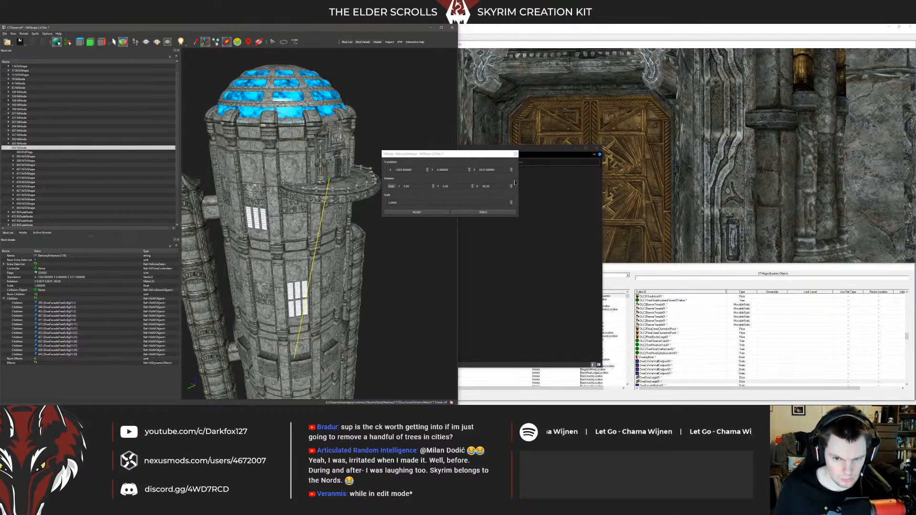
left_click(516, 154)
middle_click_drag(407, 168, 389, 182)
scroll(402, 200, "up", 3)
left_click(431, 28)
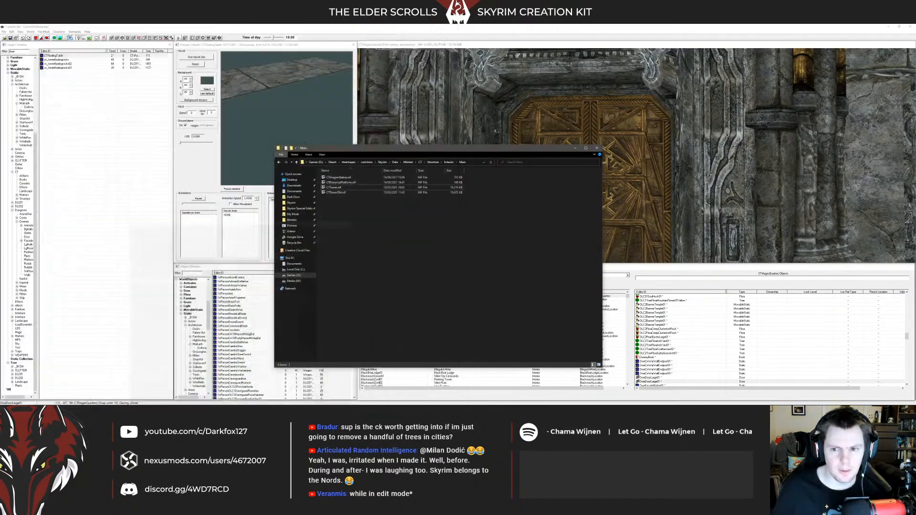
Step: Return to the Creation Kit, switch the cell view to the Tamriel worldspace and load the CTEntrance exterior cell
left_click(575, 148)
left_click(394, 276)
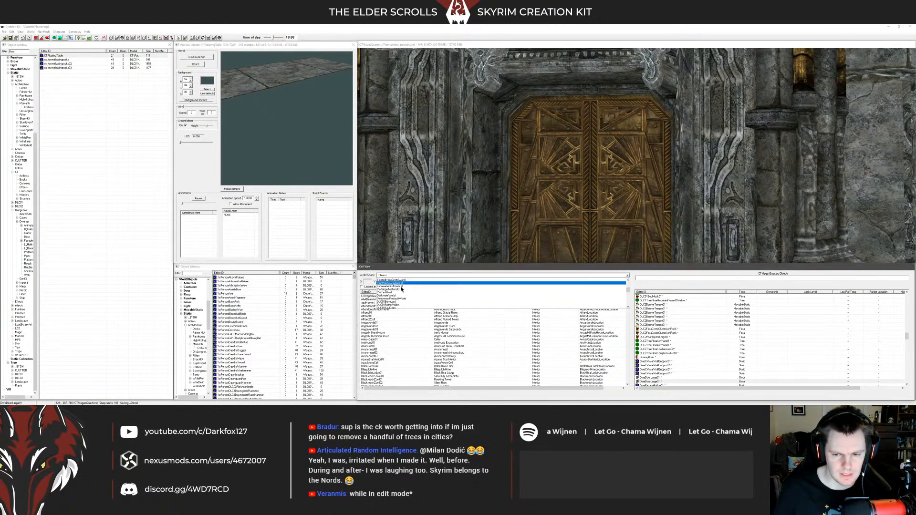
left_click(398, 292)
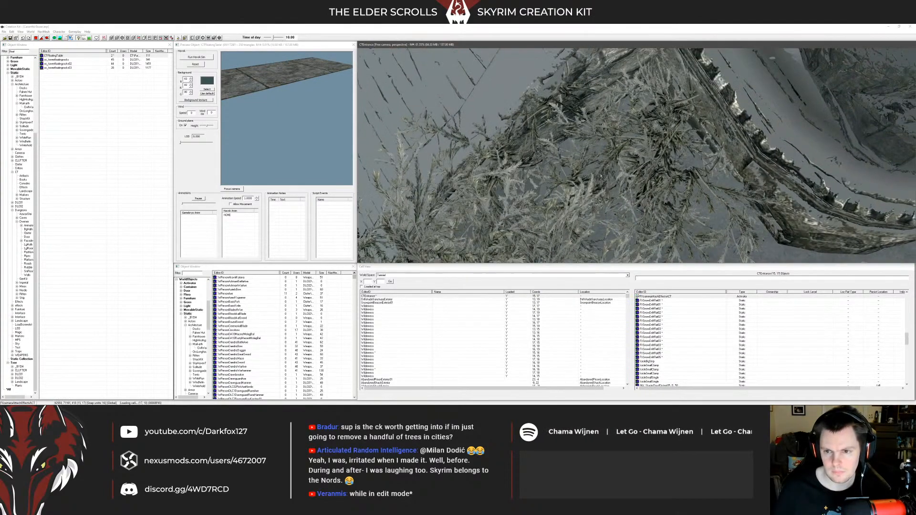
Step: Locate the tower in the exterior worldspace and examine its round balcony and entrance from above
middle_click_drag(636, 162, 651, 121)
scroll(645, 159, "up", 3)
scroll(628, 173, "up", 5)
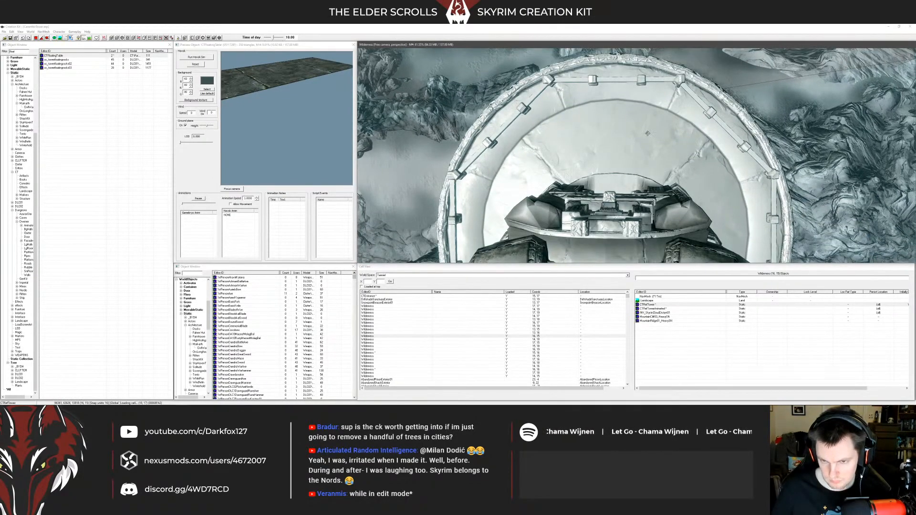
middle_click_drag(647, 134, 610, 176, "shift")
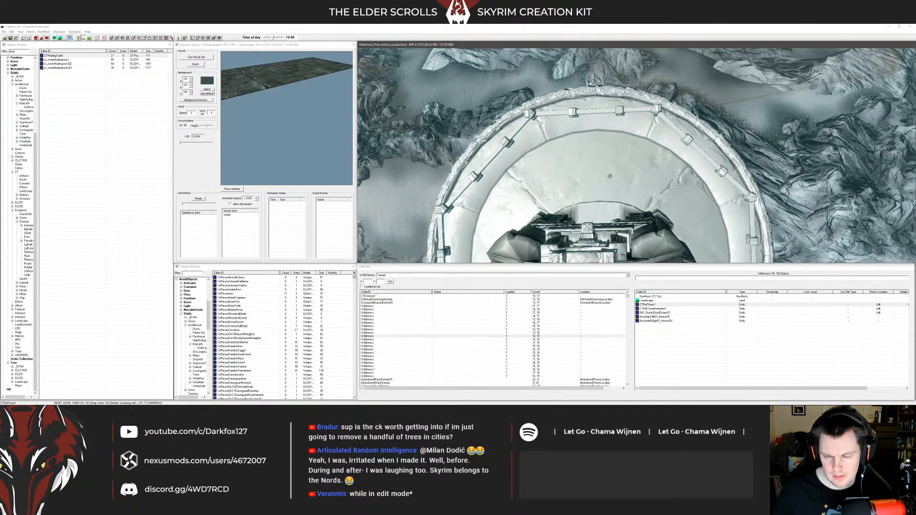
Step: Try to rename the tower's exterior cell in the Tamriel worldspace with a balcony editor ID
scroll(610, 174, "down", 4)
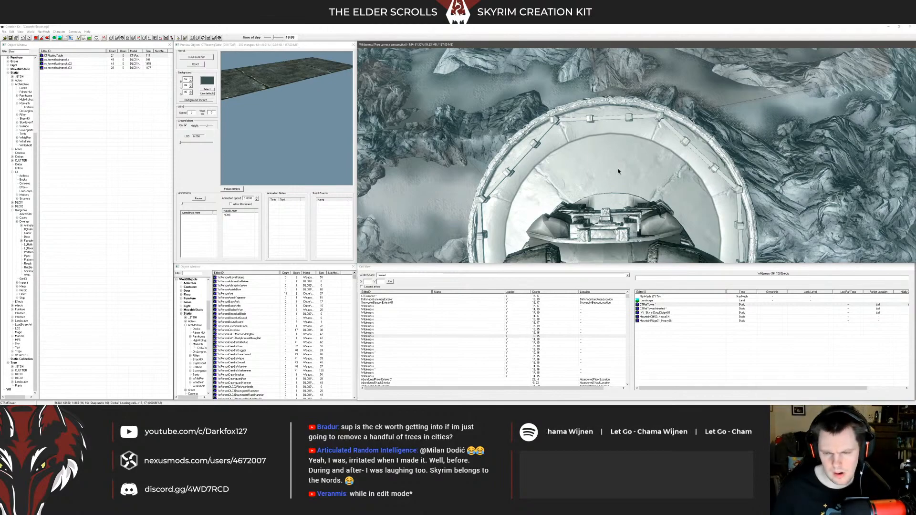
scroll(599, 175, "up", 4)
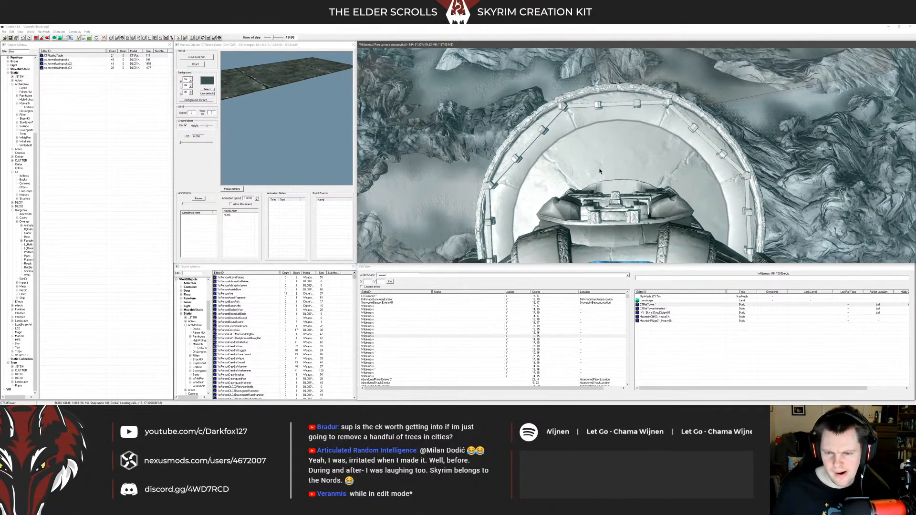
middle_click_drag(588, 170, 598, 189)
scroll(597, 189, "up", 5)
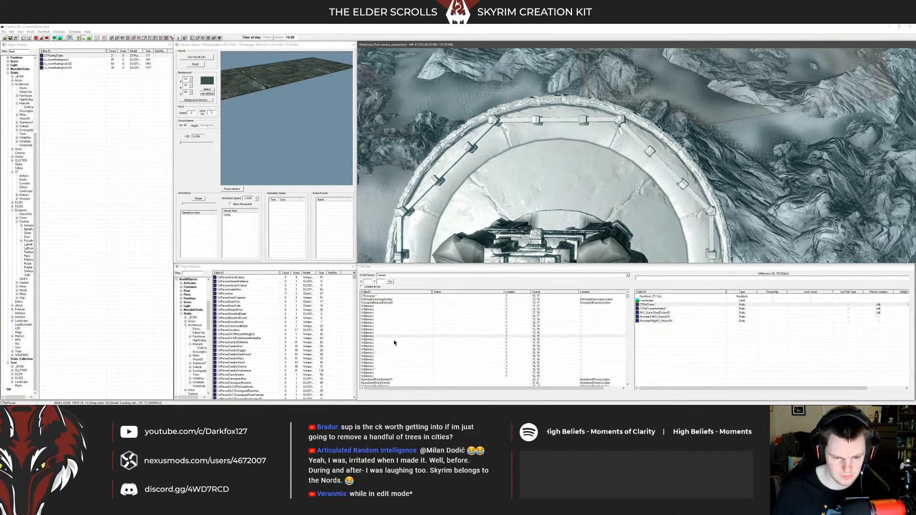
left_click(382, 336)
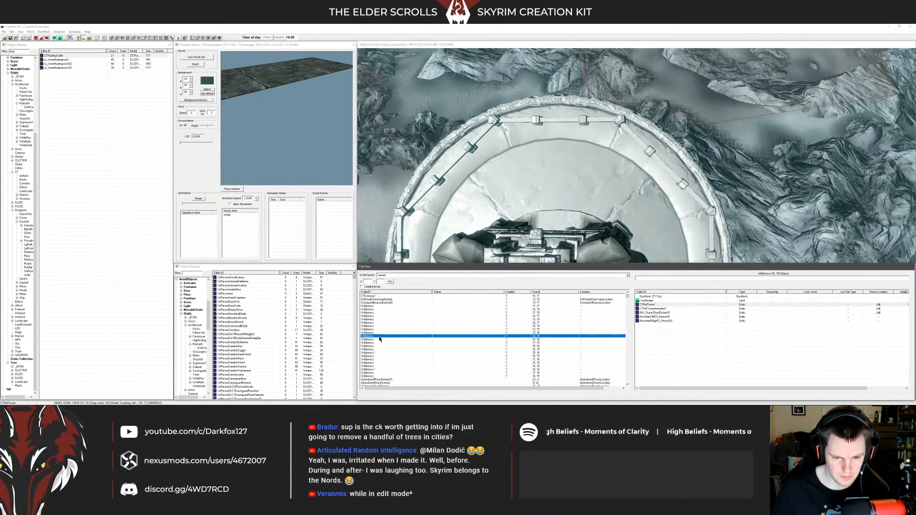
type("DBBalcony")
left_click(372, 340)
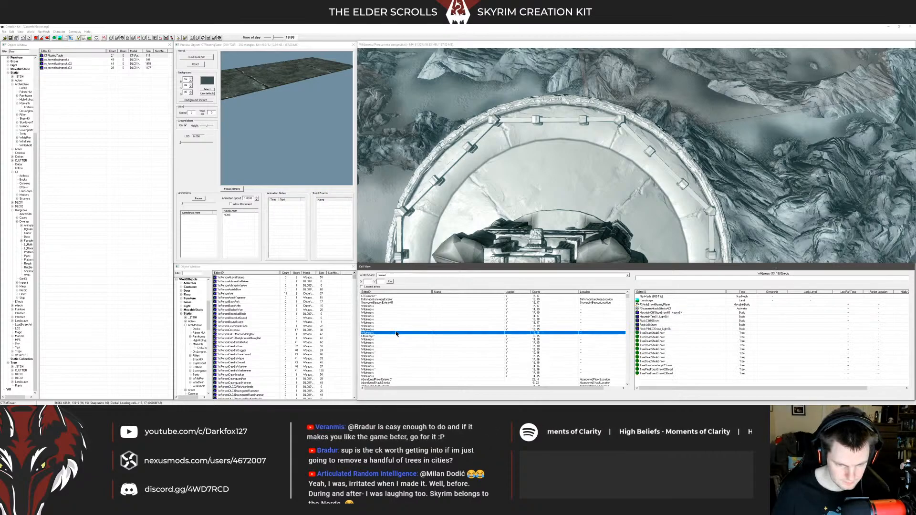
left_click(365, 336)
left_click(366, 337)
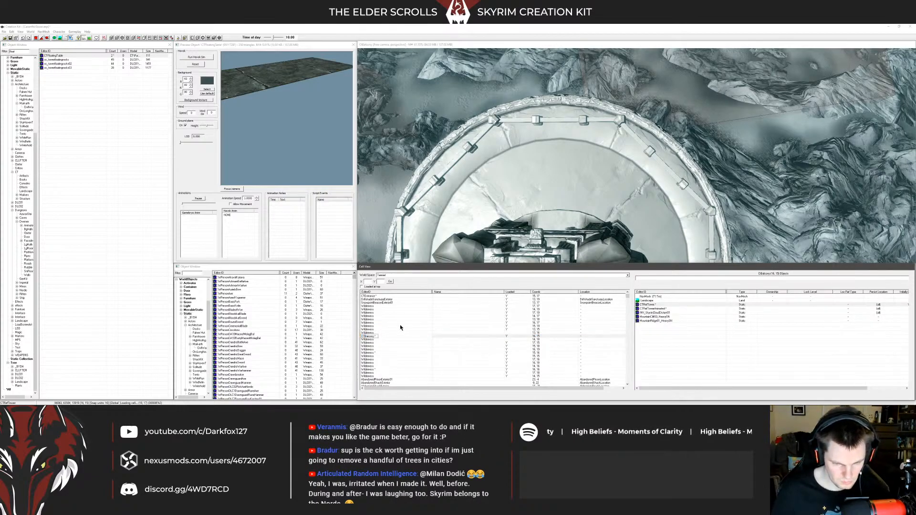
key("Return")
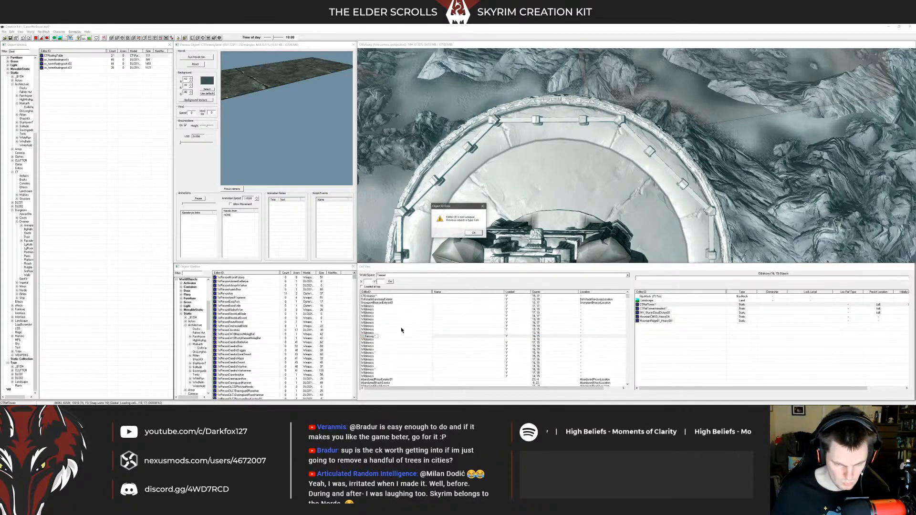
left_click(474, 233)
Step: Revise the balcony editor ID of the tower's exterior cell and try to apply it again
left_click(368, 337)
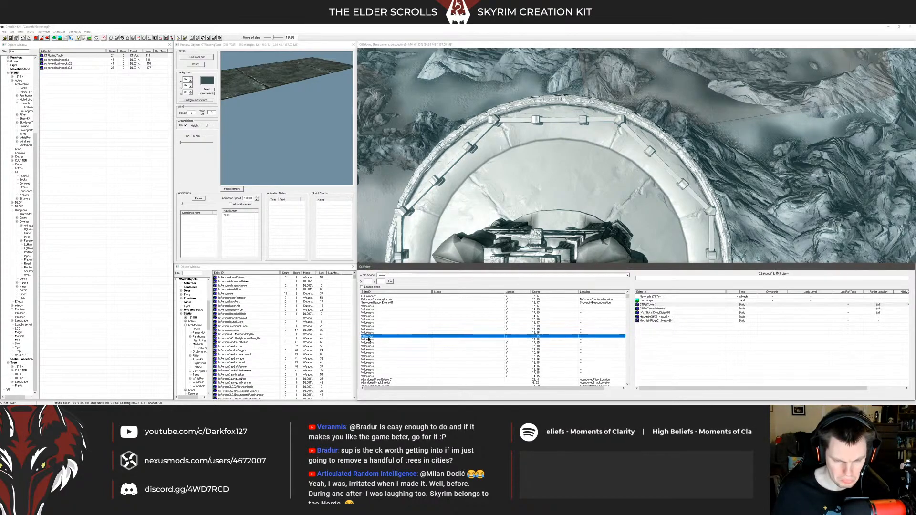
scroll(380, 332, "up", 1)
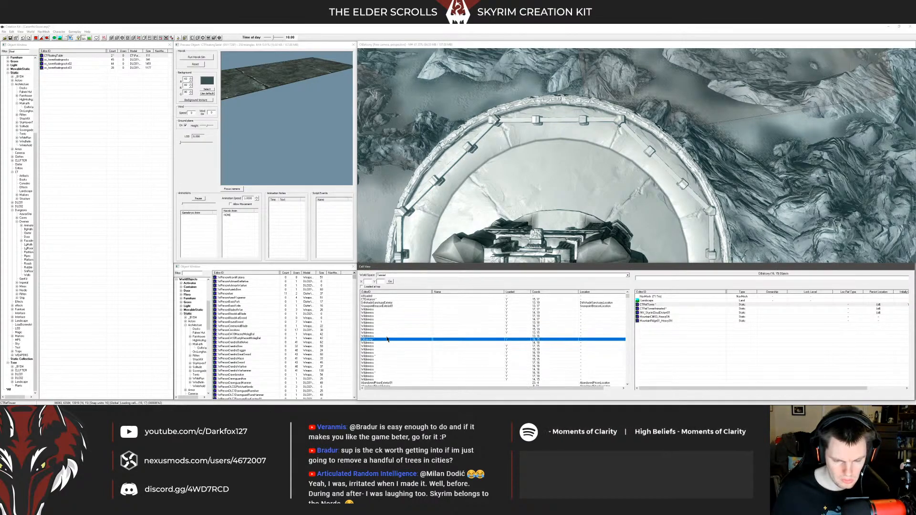
left_click(370, 339)
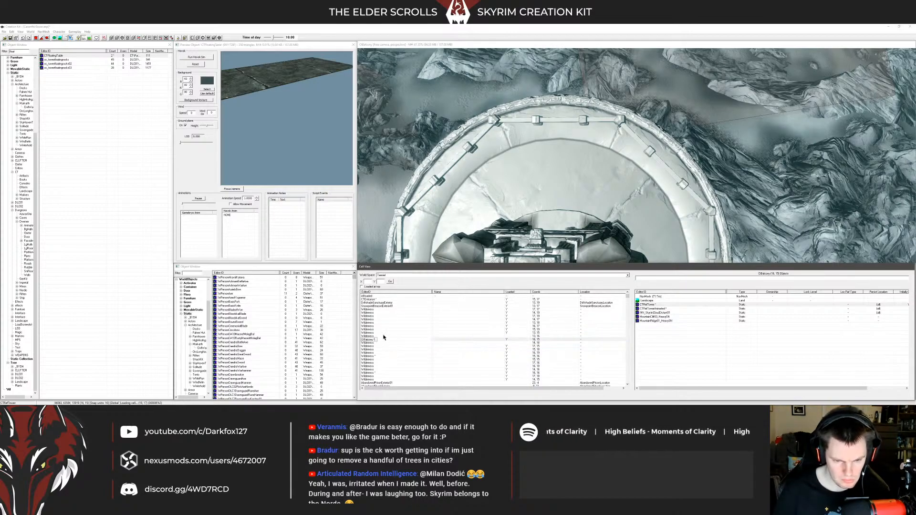
key("Return")
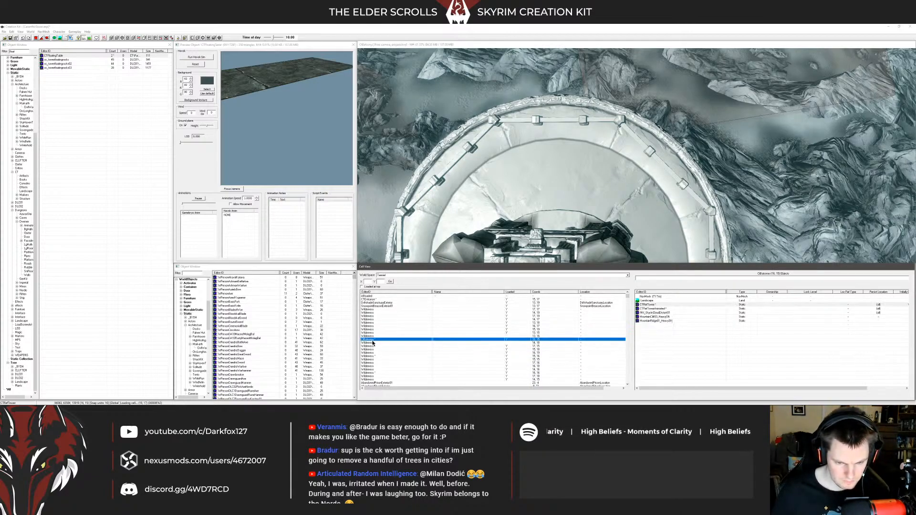
left_click(377, 340)
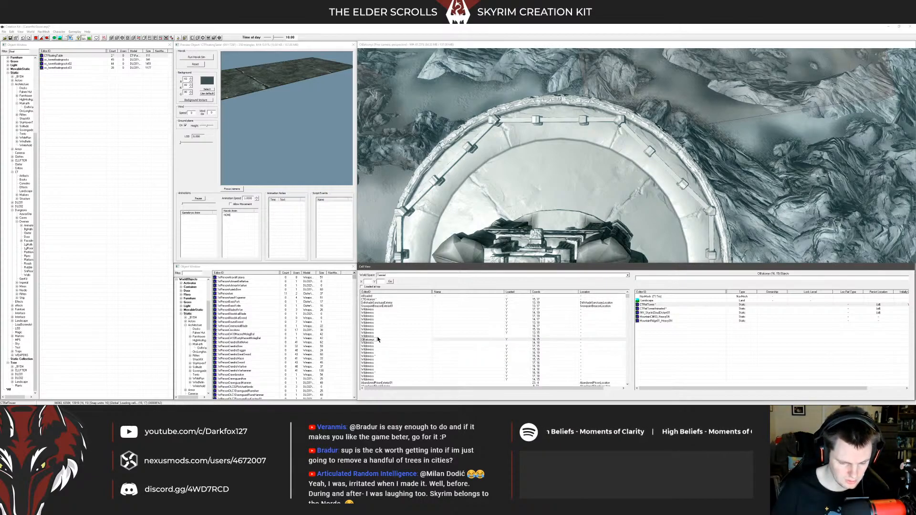
key("Return")
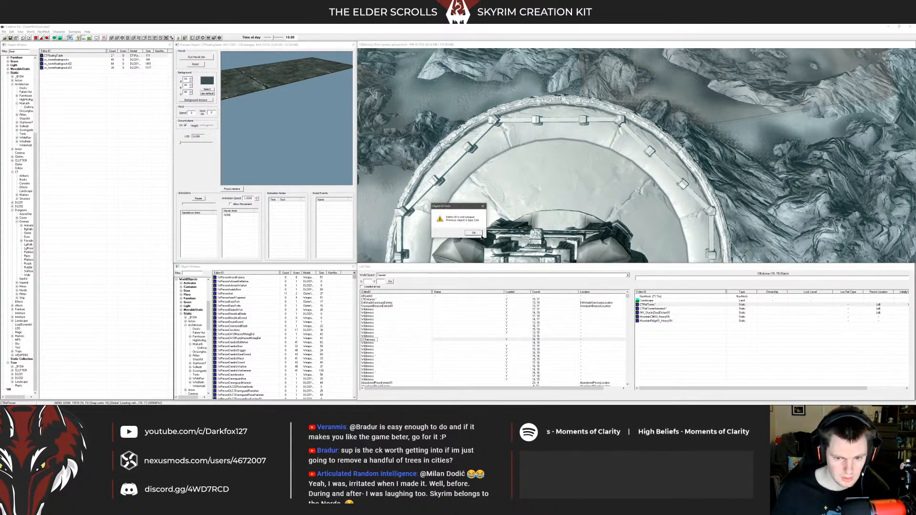
left_click(481, 233)
Step: Set the editor ID of the tower's exterior cell to CTTower and reselect that cell
left_click(381, 340)
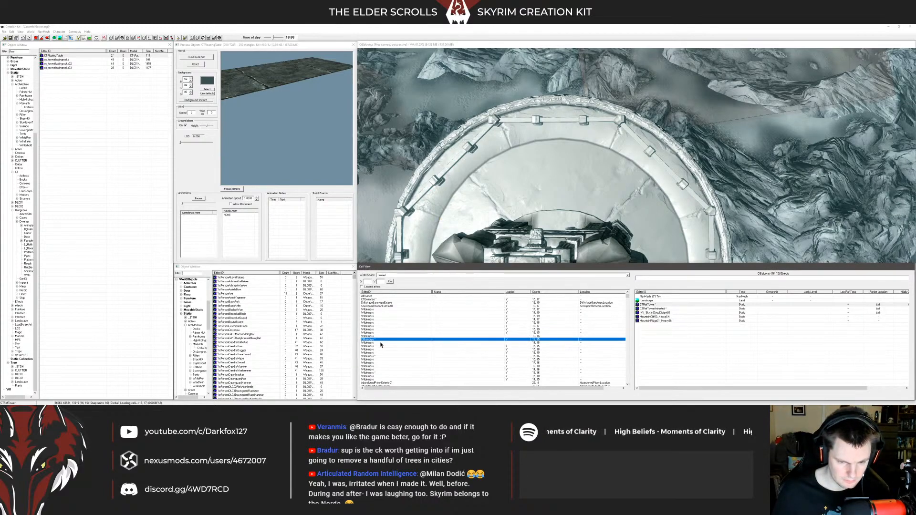
left_click(374, 341)
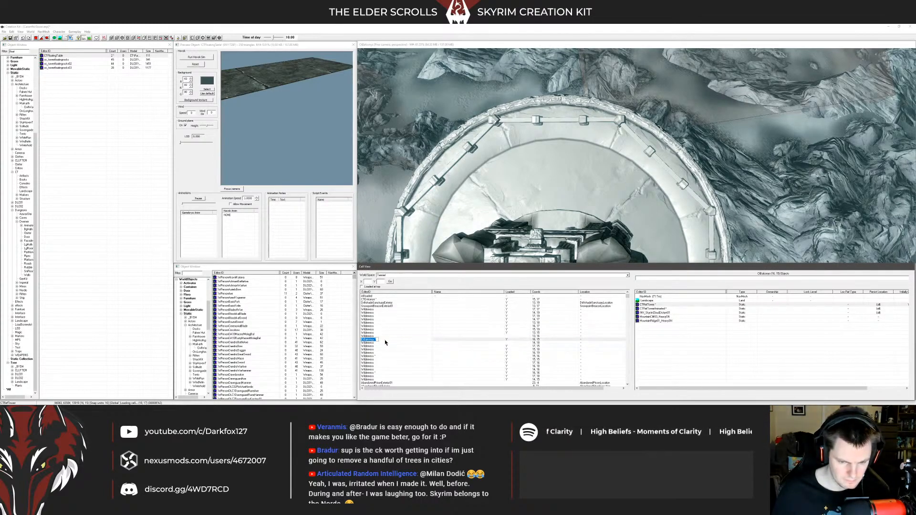
key("BackSpace")
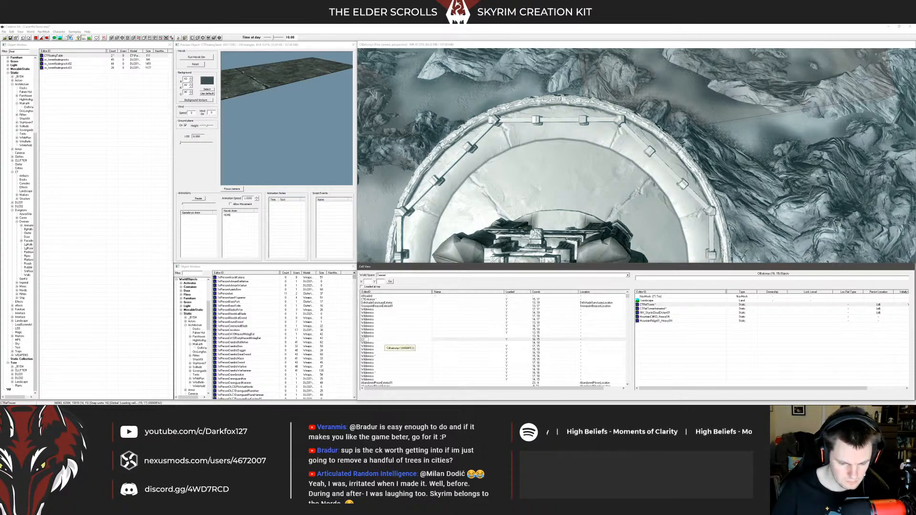
left_click(386, 330)
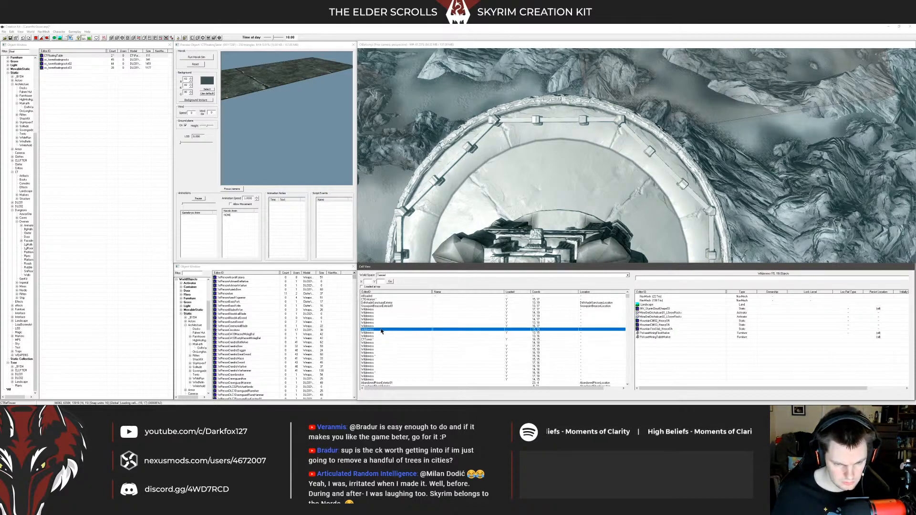
left_click(386, 319)
left_click(371, 340)
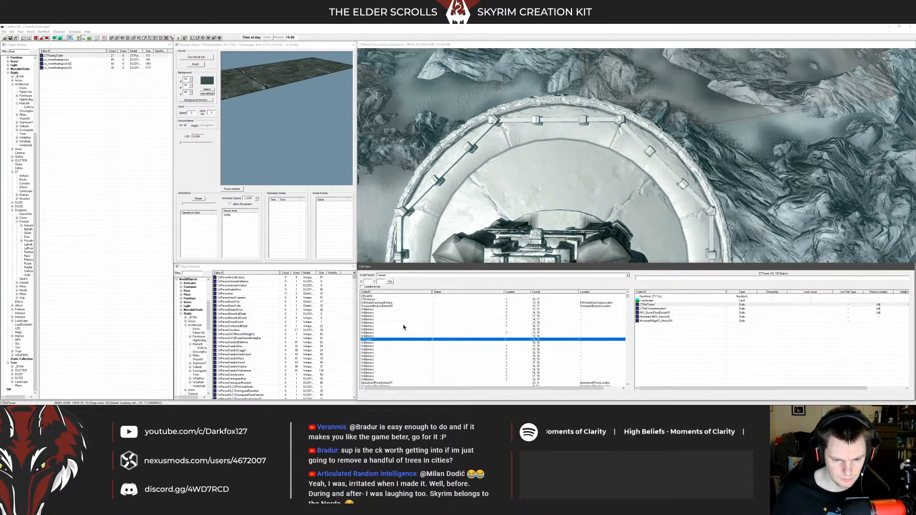
Step: View the balcony doorway up close, filter the object list by "door" and browse to the Dwemer dungeon doors
left_click(544, 185)
middle_click_drag(537, 202, 591, 179)
left_click(249, 105)
scroll(563, 196, "up", 3)
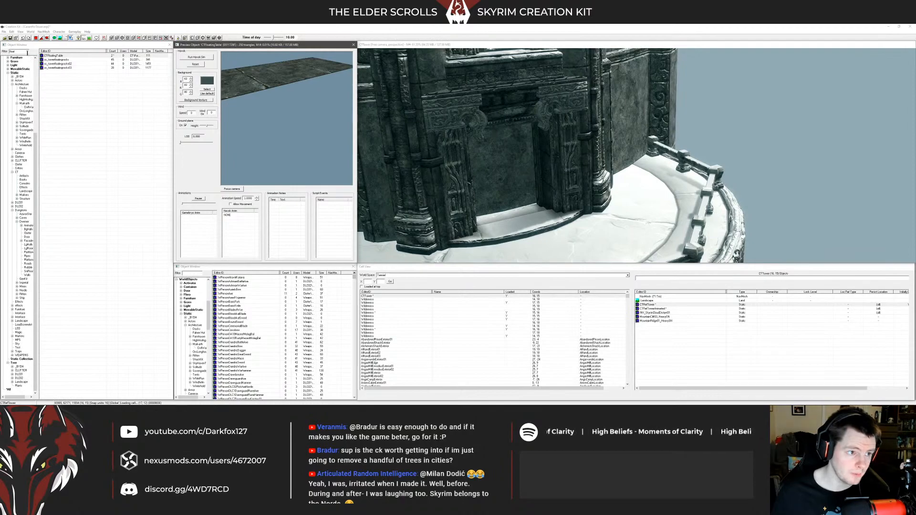
left_click(27, 52)
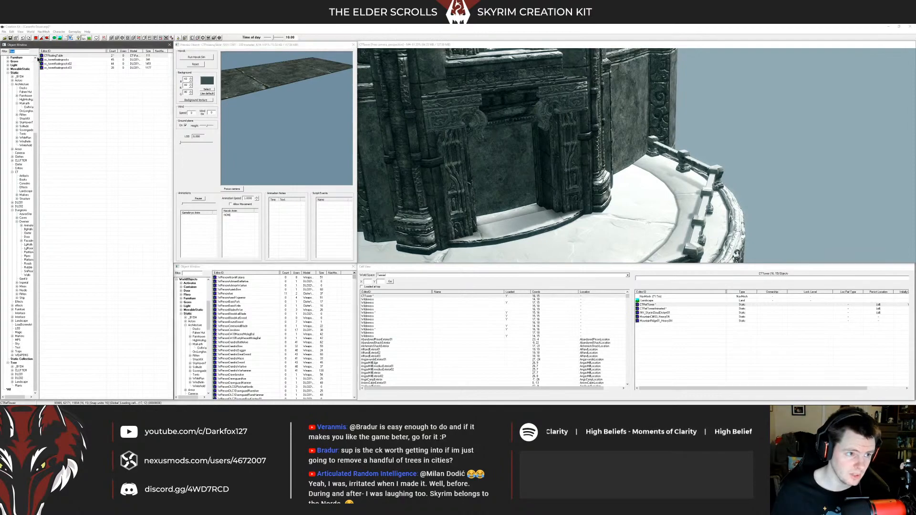
type("door")
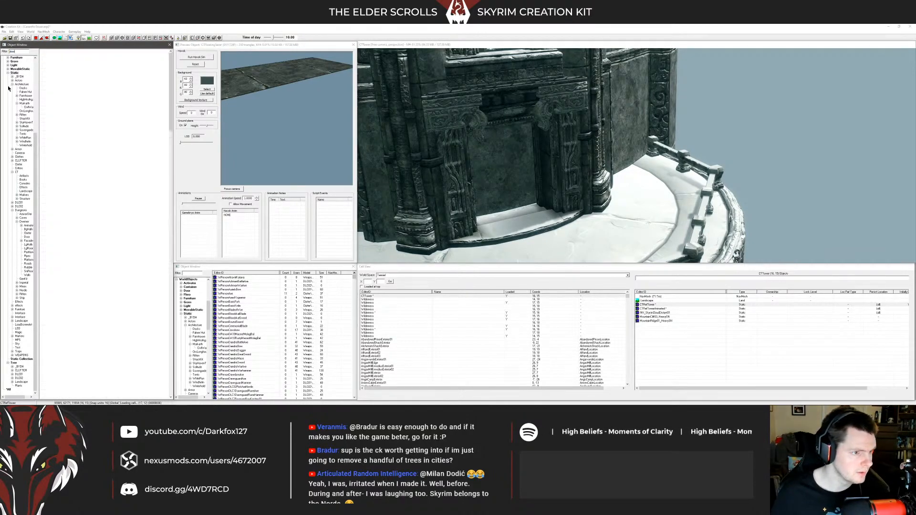
left_click(13, 142)
left_click(8, 141)
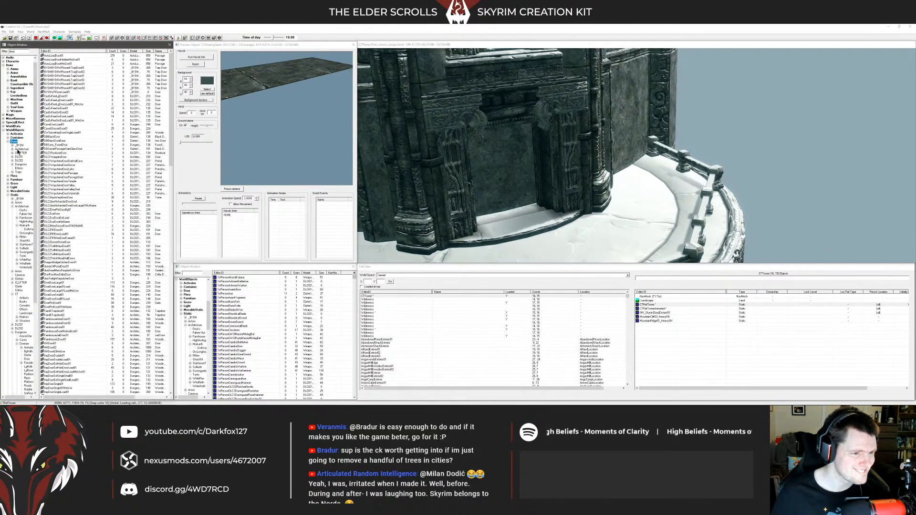
double_click(20, 165)
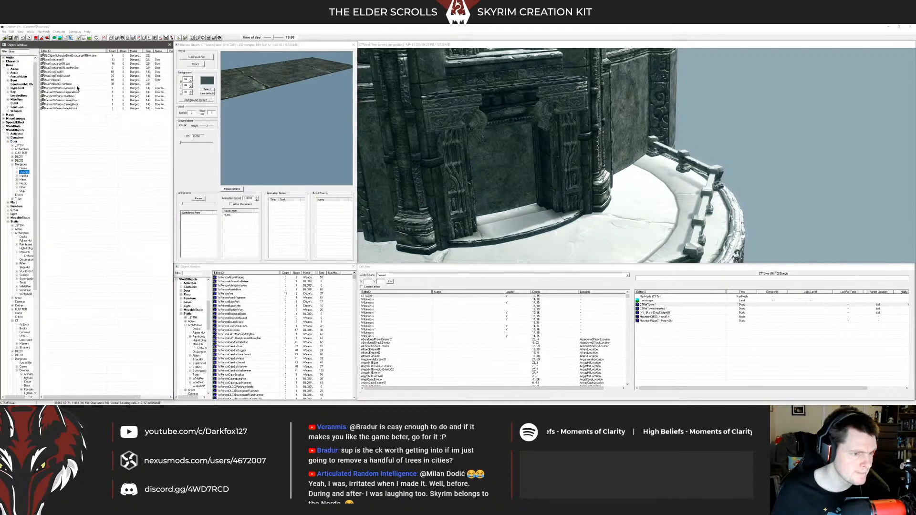
Step: Place a DweDoorLarge01 in the tower's balcony doorway and set its scale to 0.8
left_click(59, 76)
left_click(59, 59)
left_click_drag(62, 60, 532, 206)
double_click(532, 206)
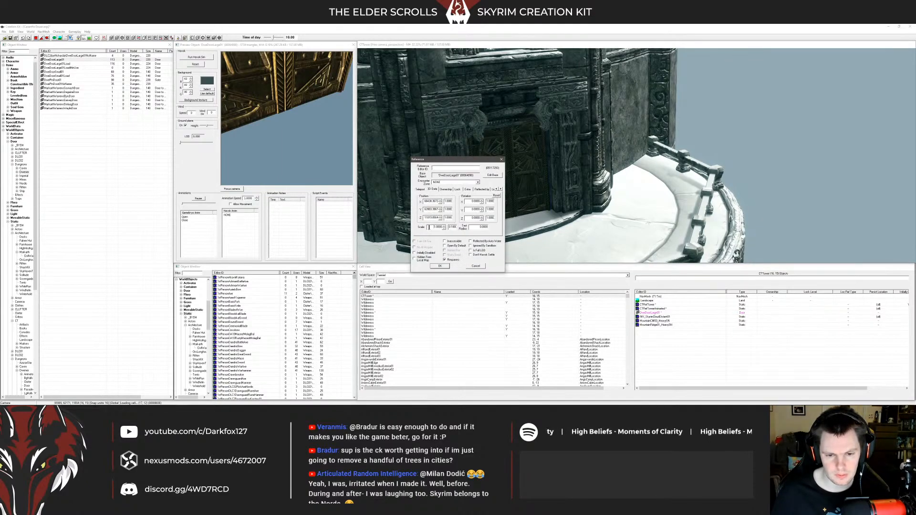
type("0.8")
key("Return")
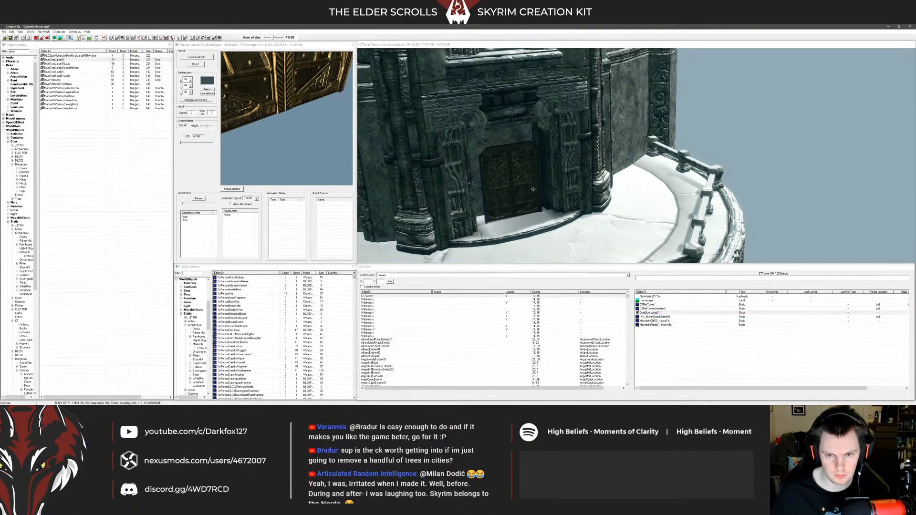
Step: Position the Dwemer door within the balcony doorway frame and set its scale to 0.9
key("shift")
scroll(524, 181, "up", 3)
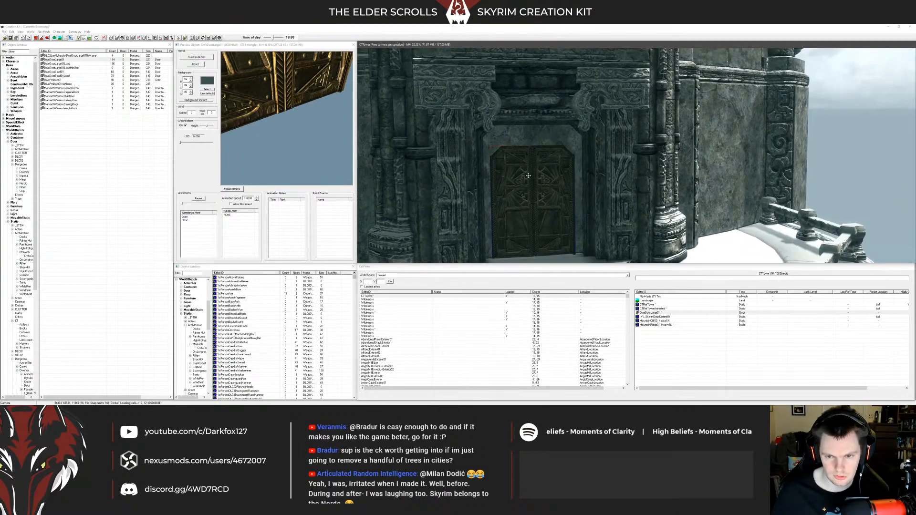
key("shift")
mouse_move(531, 198)
left_mouse_down()
mouse_move(529, 186)
mouse_move(532, 196)
left_mouse_up()
double_click(532, 196)
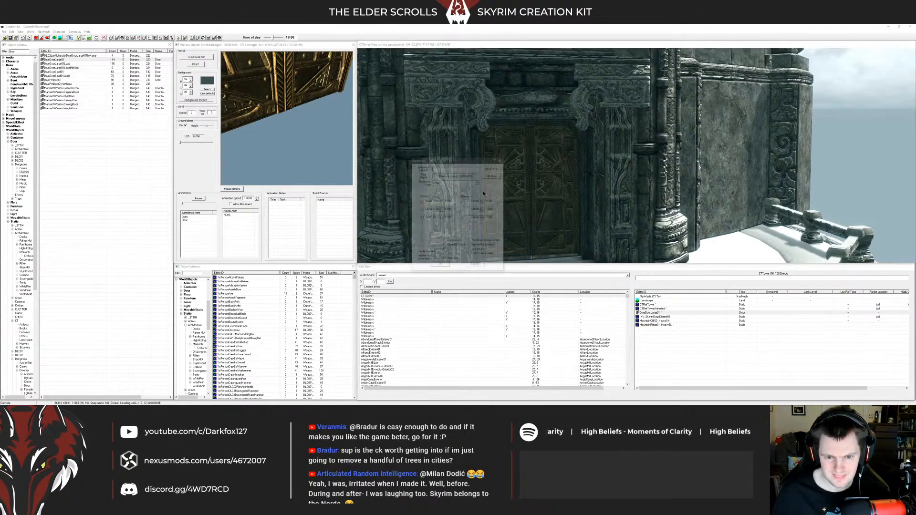
double_click(432, 228)
type("0.9")
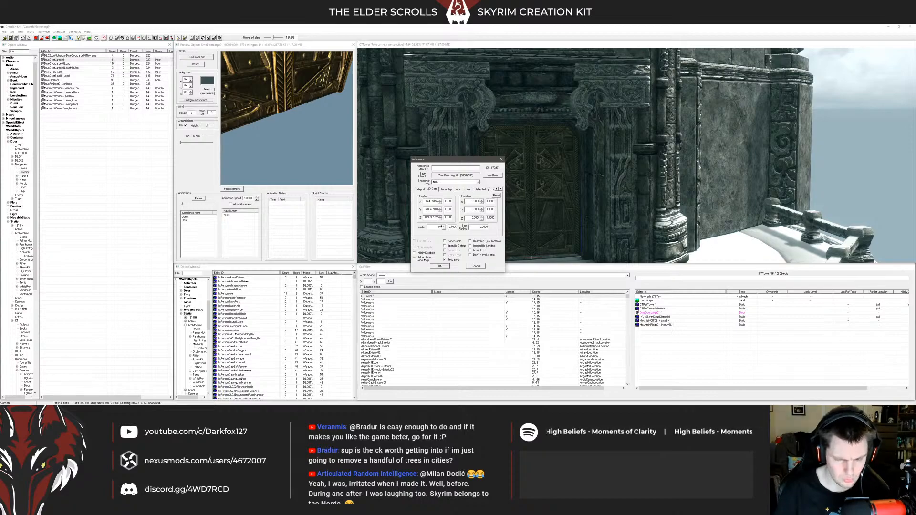
key("Return")
middle_click_drag(532, 196, 504, 157, "shift")
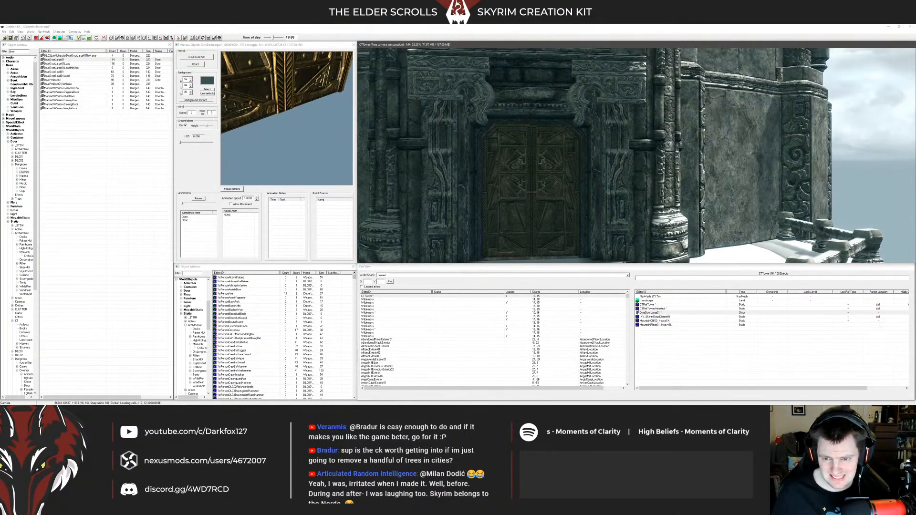
Step: Reduce the door's scale slightly to fit the doorway and examine it from beyond the balcony
double_click(511, 156)
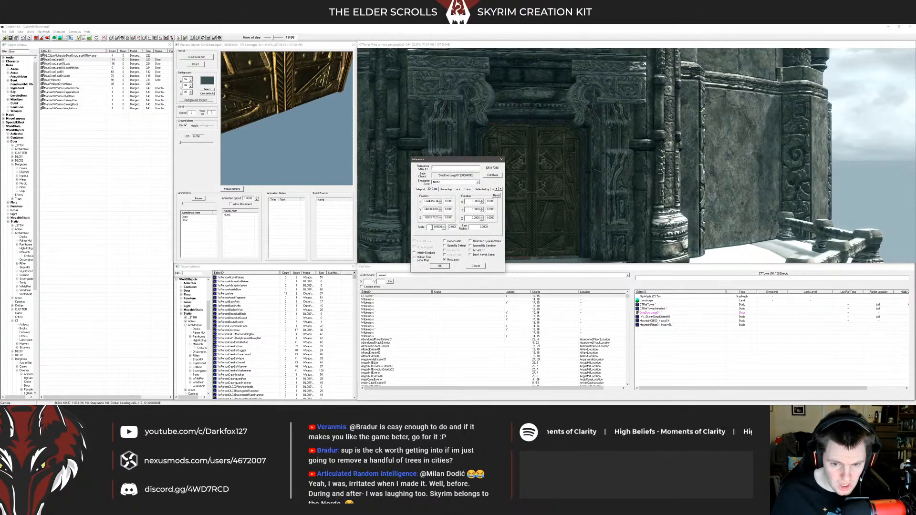
left_click(440, 266)
mouse_move(545, 201)
middle_mouse_down("shift")
mouse_move(553, 193)
mouse_move(537, 204)
middle_mouse_up("shift")
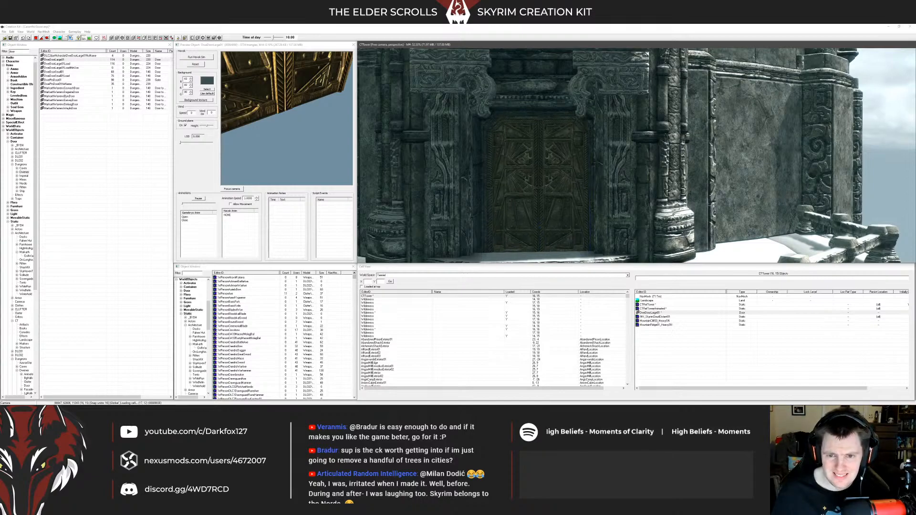
scroll(549, 193, "down", 5)
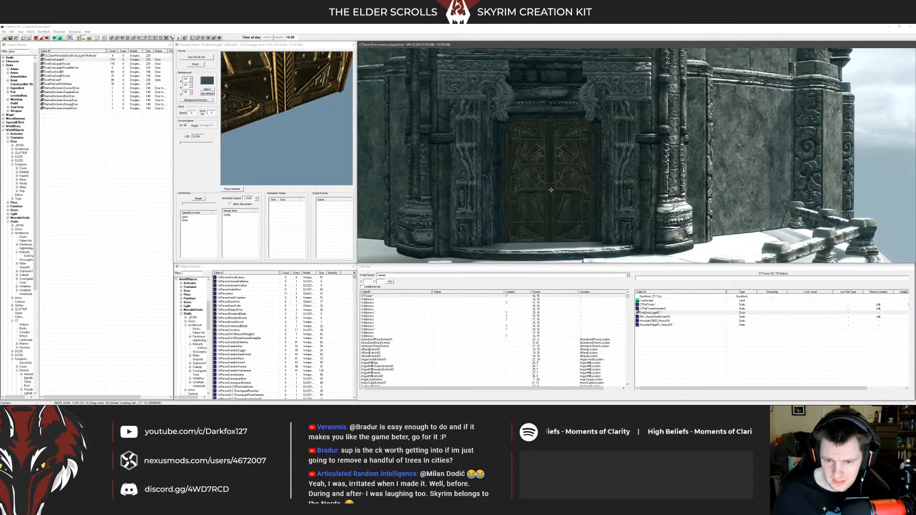
middle_click_drag(549, 158, 597, 166)
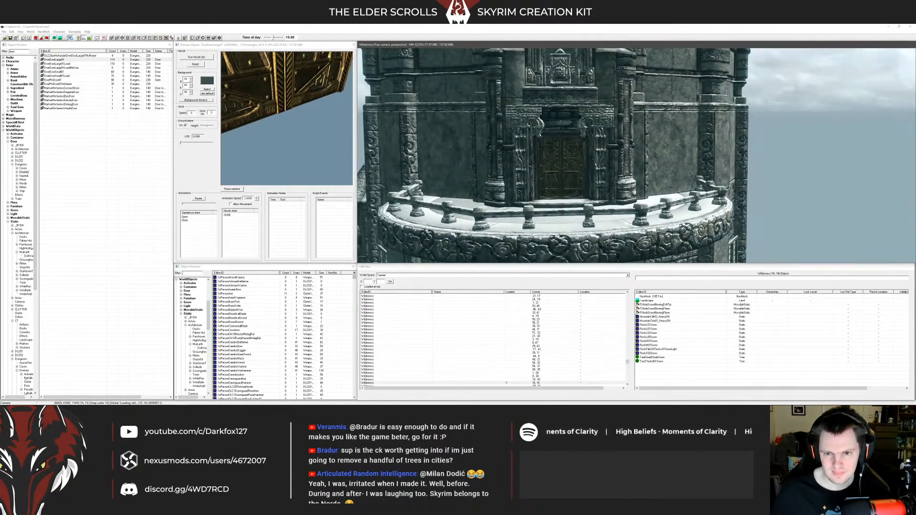
Step: Undo the placement of the Dwemer door so the balcony doorway is empty
key("ctrl+z")
key("ctrl+y")
key("ctrl+z")
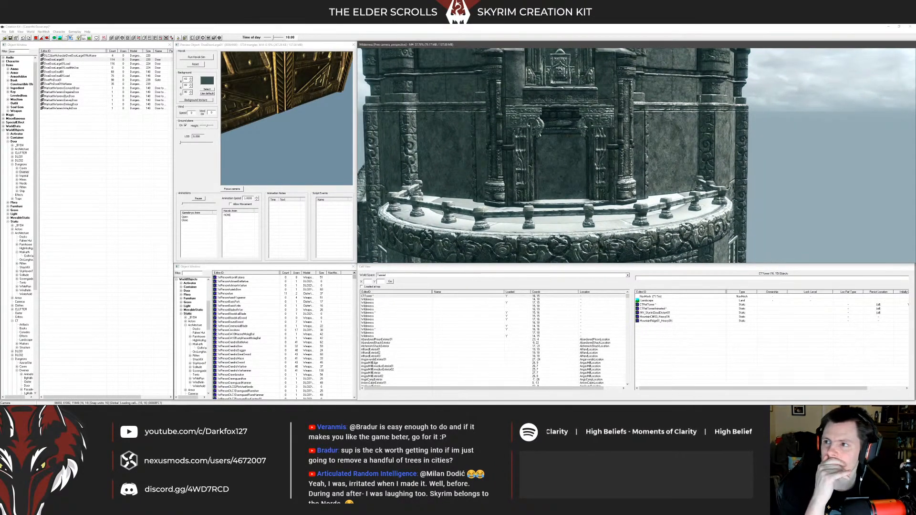
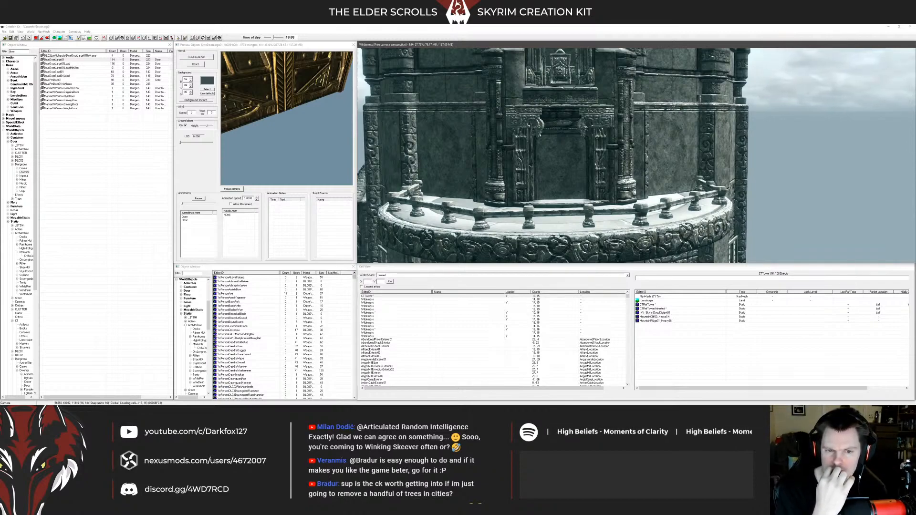
Step: Load the CTMagesQuarters interior cell and bring the Dwemer facade around its doorway into view
left_click(397, 276)
scroll(401, 287, "up", 12)
left_click(400, 279)
double_click(400, 315)
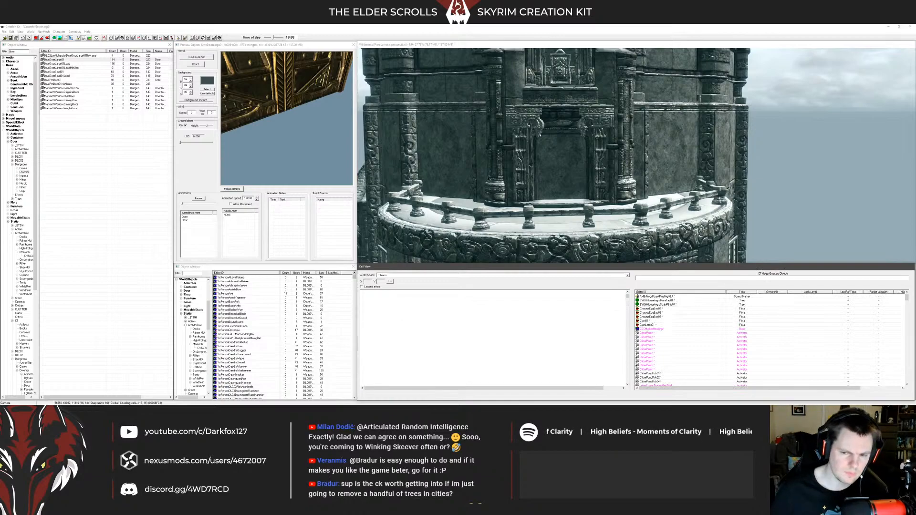
scroll(630, 123, "up", 6)
key("a")
key("a")
scroll(698, 110, "down", 6)
middle_click_drag(698, 110, 628, 134, "shift")
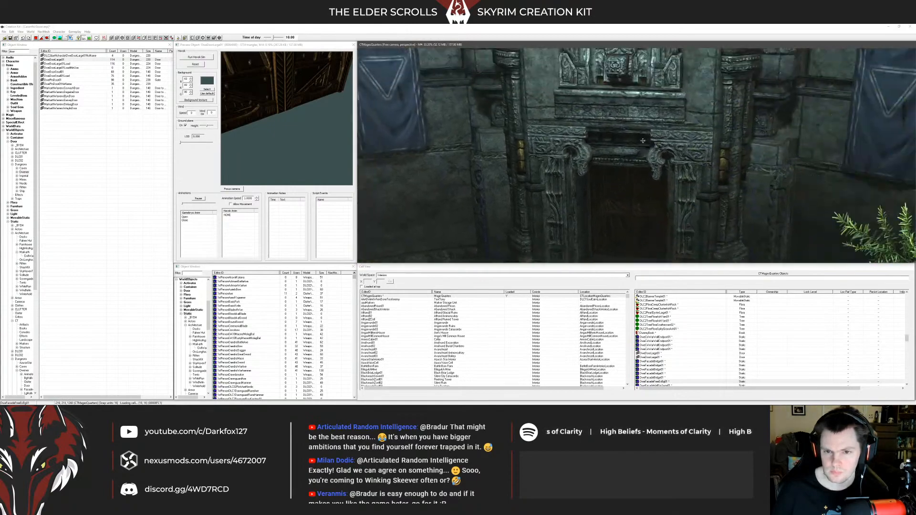
scroll(676, 131, "down", 3)
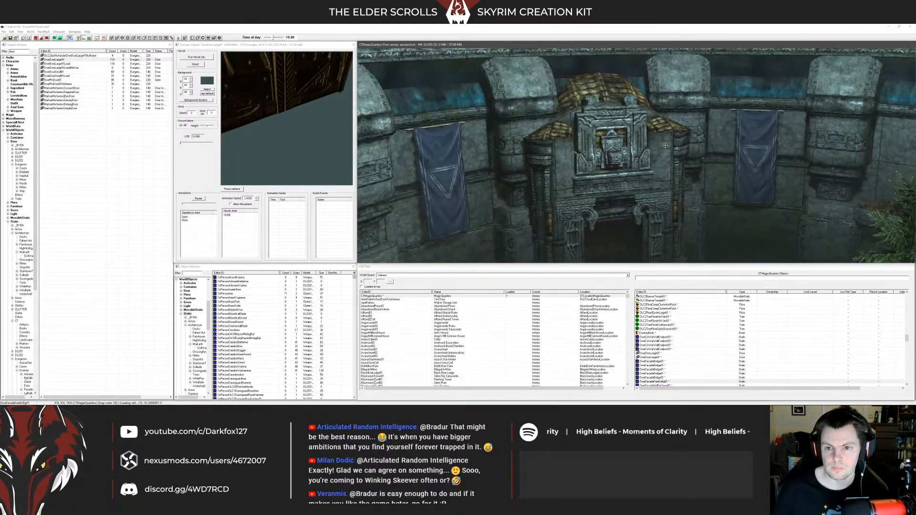
Step: Check the reference data of the Dwemer facade framing the interior doorway
double_click(637, 128)
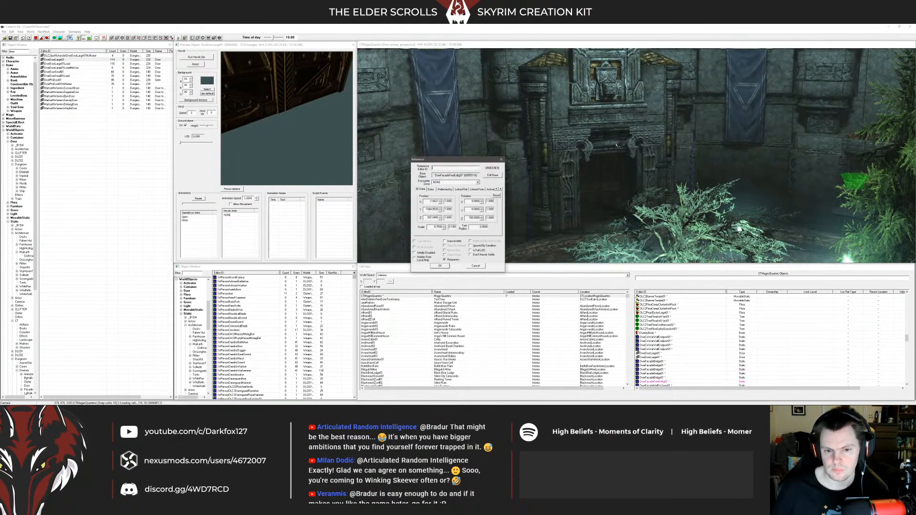
left_click(441, 266)
scroll(548, 219, "up", 2)
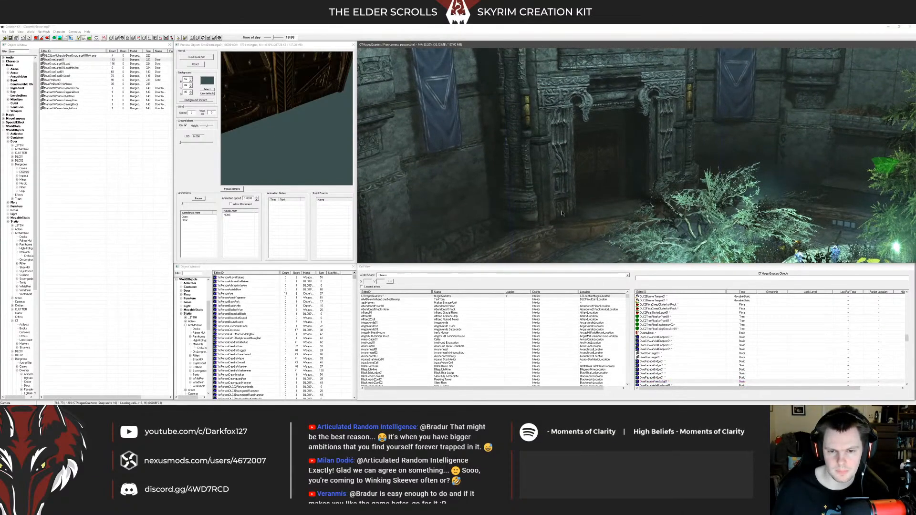
mouse_move(561, 206)
middle_mouse_down()
mouse_move(491, 216)
mouse_move(551, 208)
mouse_move(611, 147)
mouse_move(588, 206)
mouse_move(578, 174)
mouse_move(539, 178)
mouse_move(559, 200)
middle_mouse_up()
key("ctrl+z")
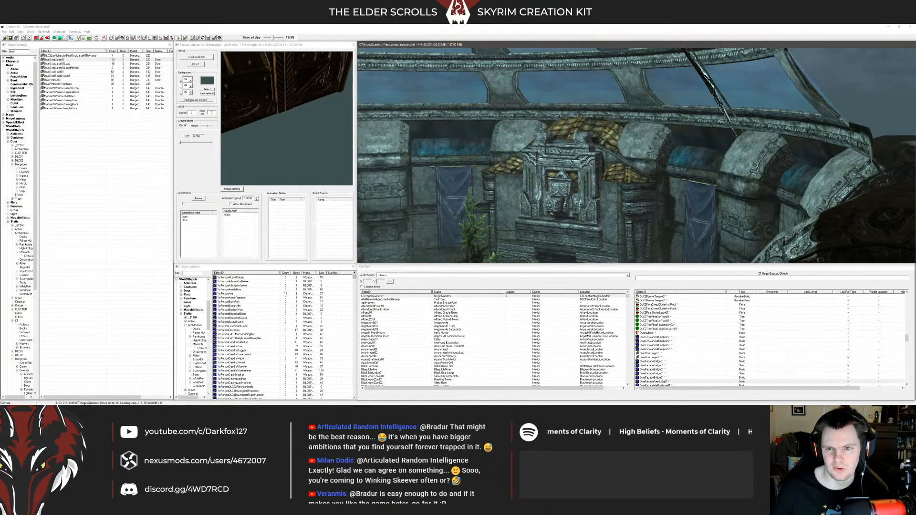
Step: Examine the round room's roof, walls and doorway, rechecking the Dwemer facade's reference data
middle_click_drag(578, 205, 655, 177)
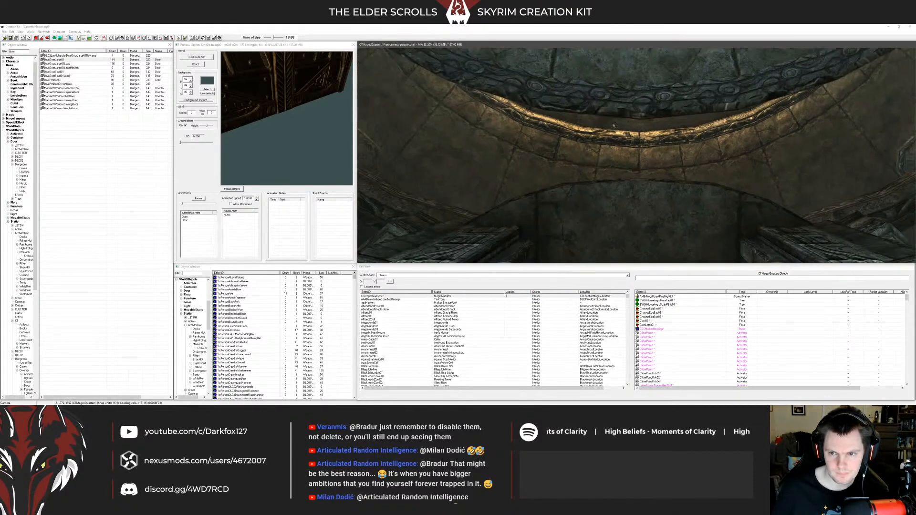
left_click(726, 81)
key("shift")
key("shift")
double_click(691, 144)
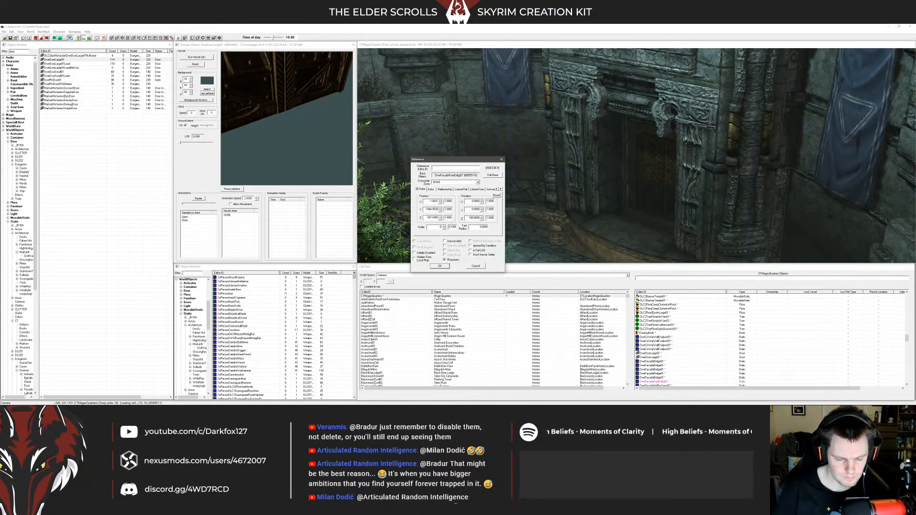
key("Escape")
scroll(603, 183, "down", 5)
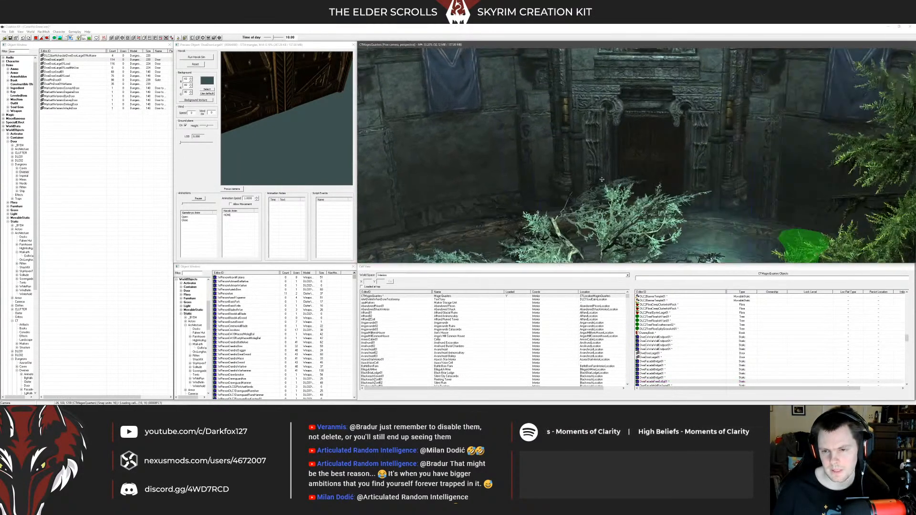
key("shift")
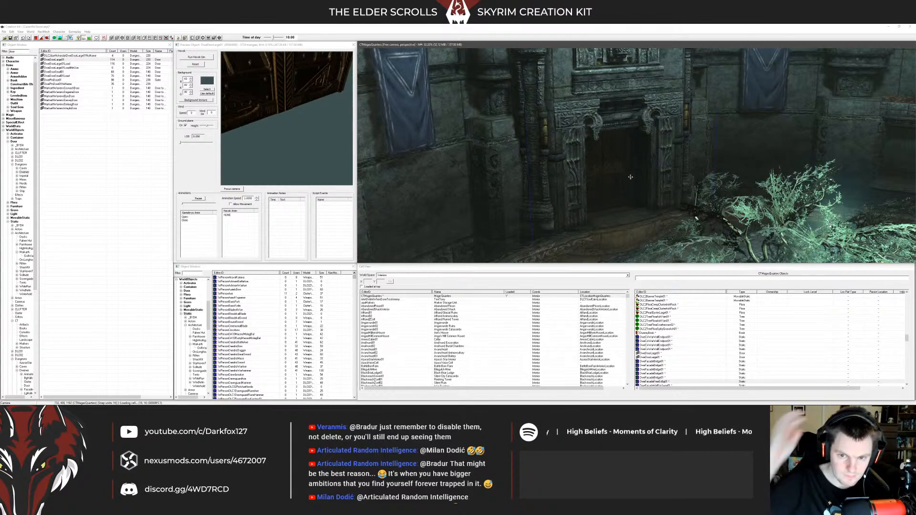
key("shift")
key("shift")
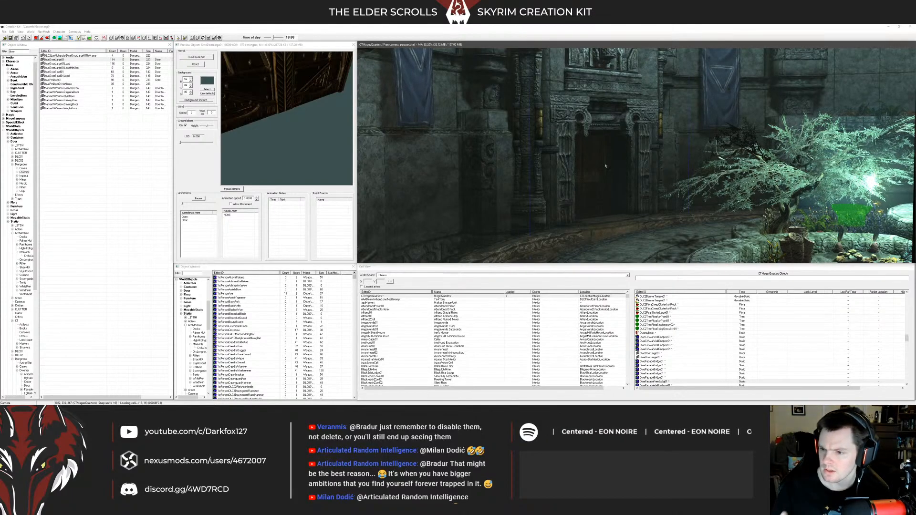
Step: Inspect the round room's upper walls, window side and floor edge, returning to the facade doorway
left_click(398, 276)
left_click(397, 276)
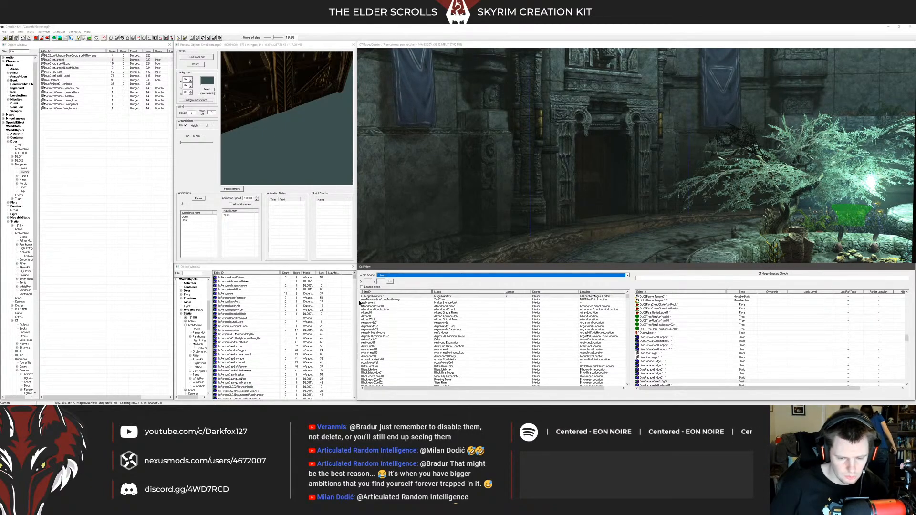
middle_click_drag(538, 166, 675, 177)
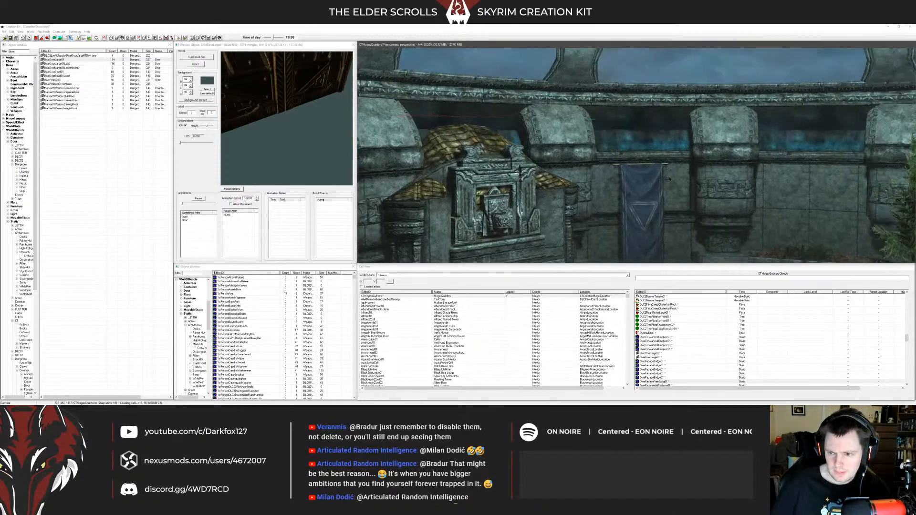
left_click(772, 198)
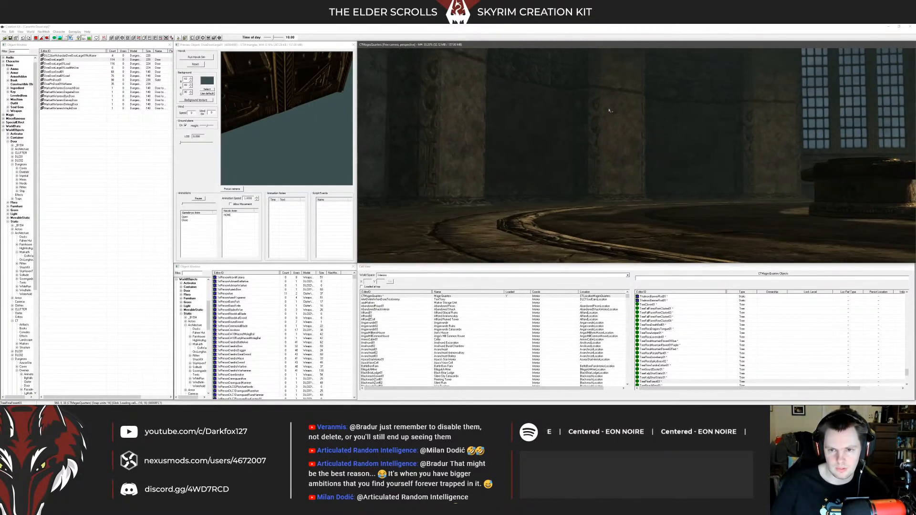
middle_click_drag(633, 120, 608, 169, "shift")
left_click(610, 125)
scroll(596, 126, "down", 3)
scroll(608, 169, "down", 3)
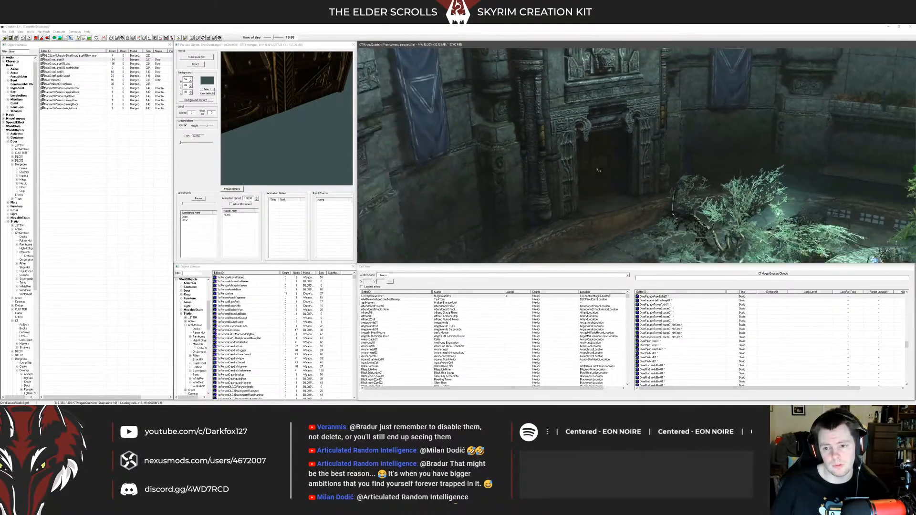
Step: Toggle the visibility of the Dwemer facade to compare the doorway with and without it
key("1")
key("1")
key("1")
key("1")
key("1")
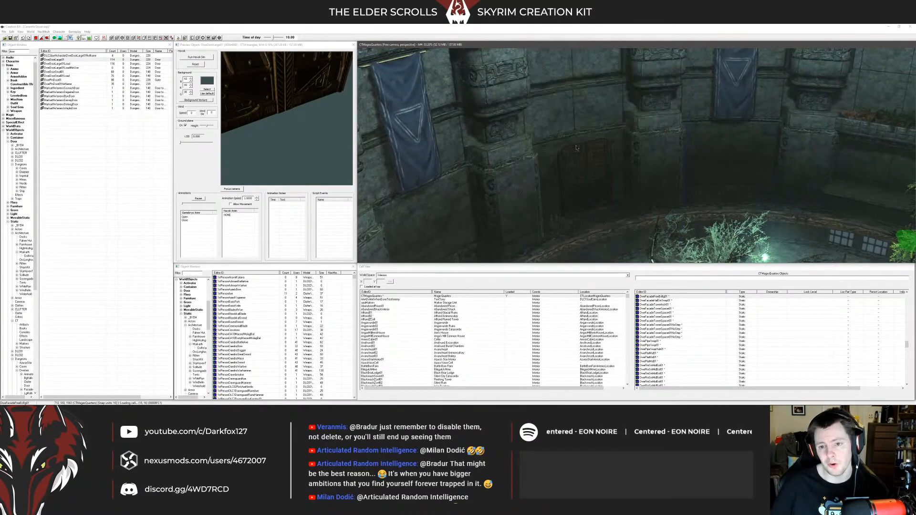
middle_click_drag(575, 145, 581, 175, "shift")
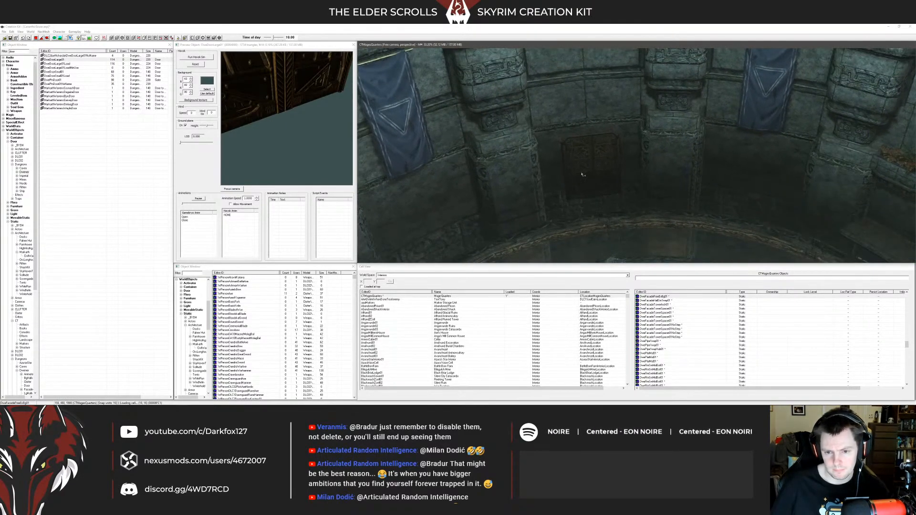
key("1")
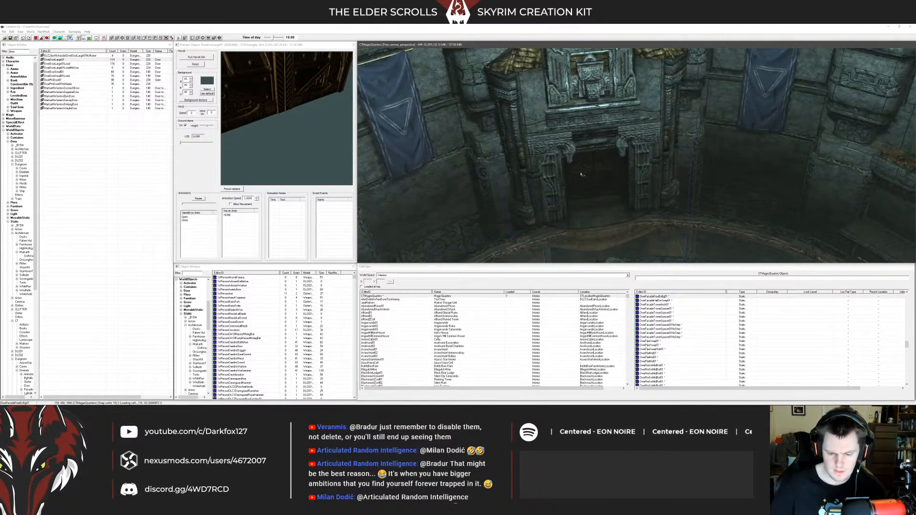
Step: Delete the Dwemer facade around the interior doorway and select the large Dwemer door behind it
key("Delete")
left_click(596, 156)
key("shift")
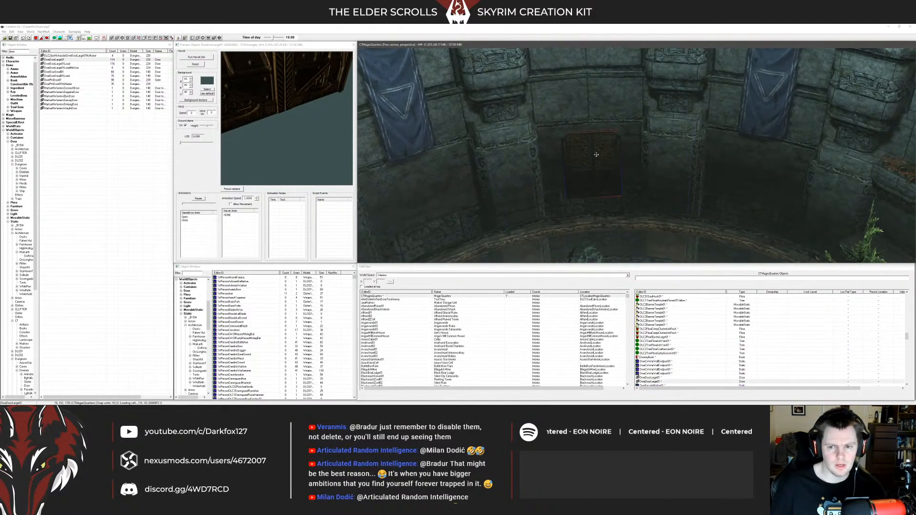
Step: Filter the static objects by "arch", narrow them to the Dwemer dungeon pieces and preview one
left_click(3, 53)
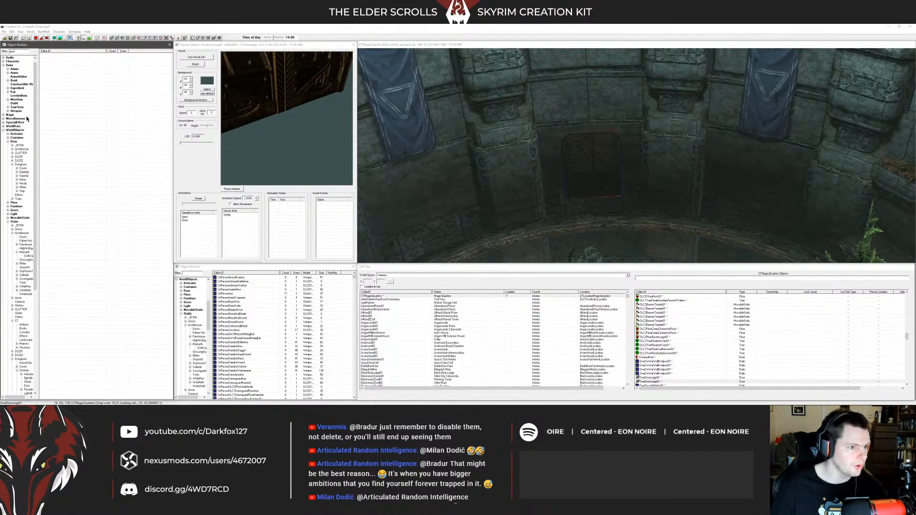
left_click(15, 221)
left_click(69, 72)
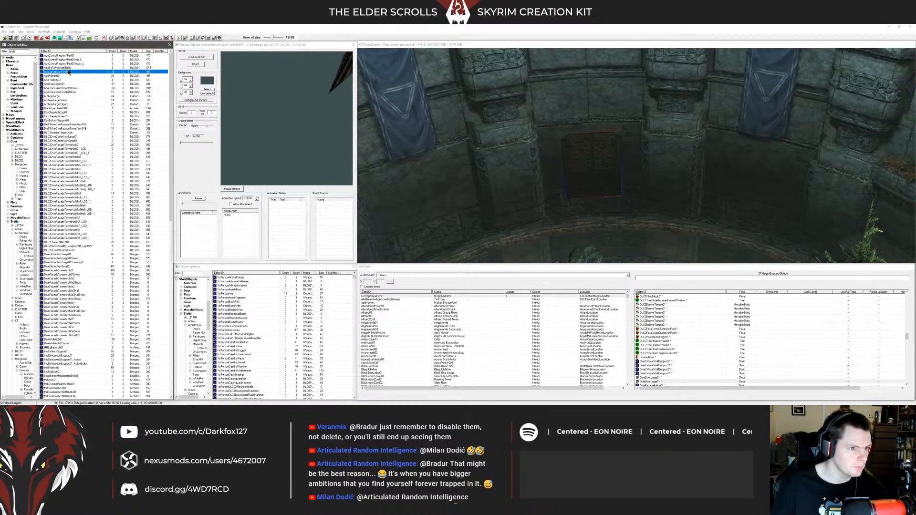
scroll(24, 244, "down", 2)
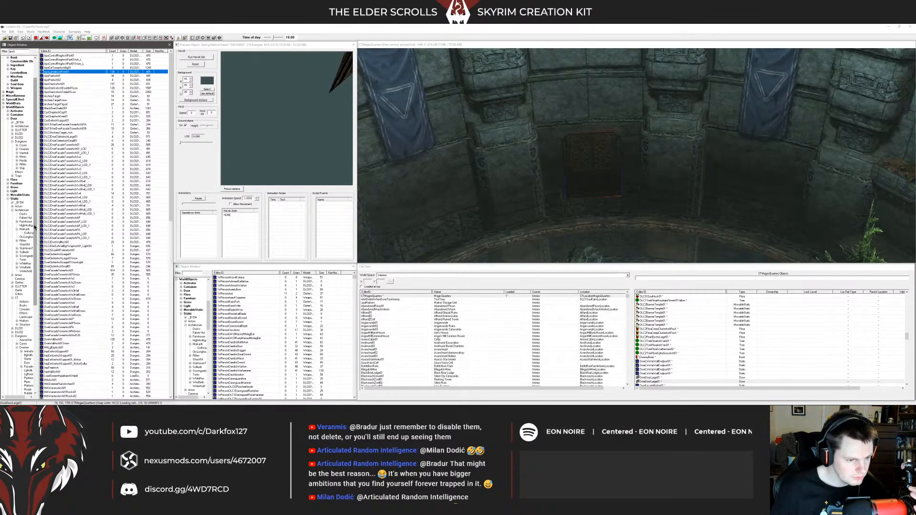
left_click(24, 348)
right_click(59, 141)
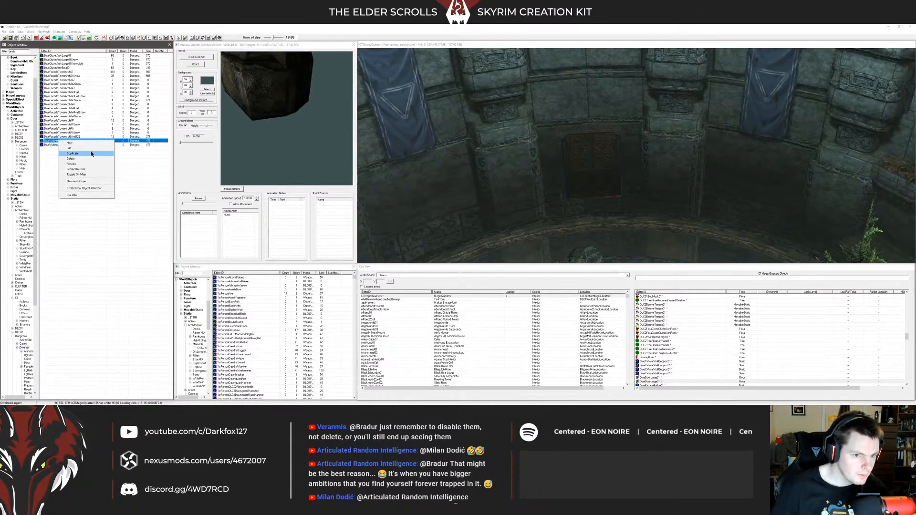
left_click(77, 165)
Step: Preview the filtered Dwemer arch pieces one after another to find a replacement frame for the door
left_click(80, 125)
key("Up")
key("Up")
key("Up")
key("Up")
key("Up")
key("Up")
key("Up")
key("Up")
key("Up")
key("Up")
key("Up")
key("Up")
key("Up")
key("Down")
key("Down")
key("Down")
key("Down")
key("Down")
key("Down")
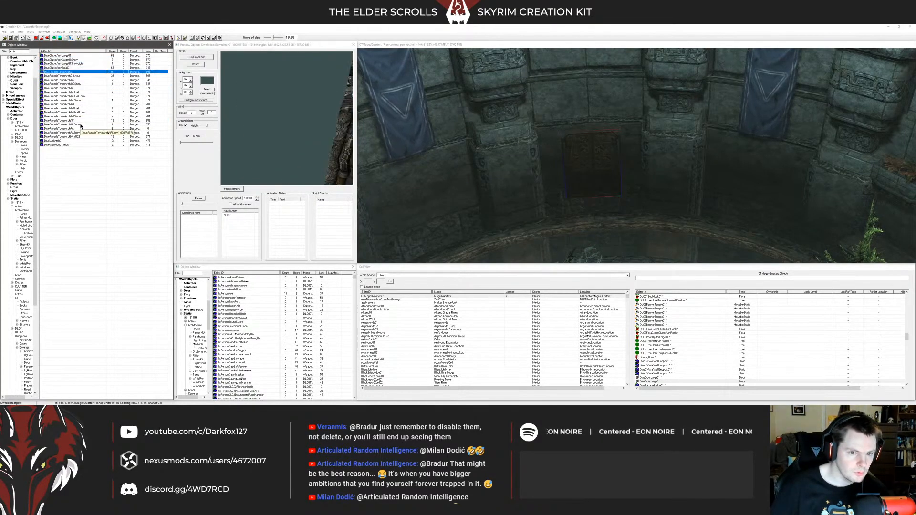
key("Down")
key("Down")
key("Down")
key("Down")
key("Down")
key("Down")
key("Down")
key("Down")
key("Down")
key("Down")
key("Down")
key("Down")
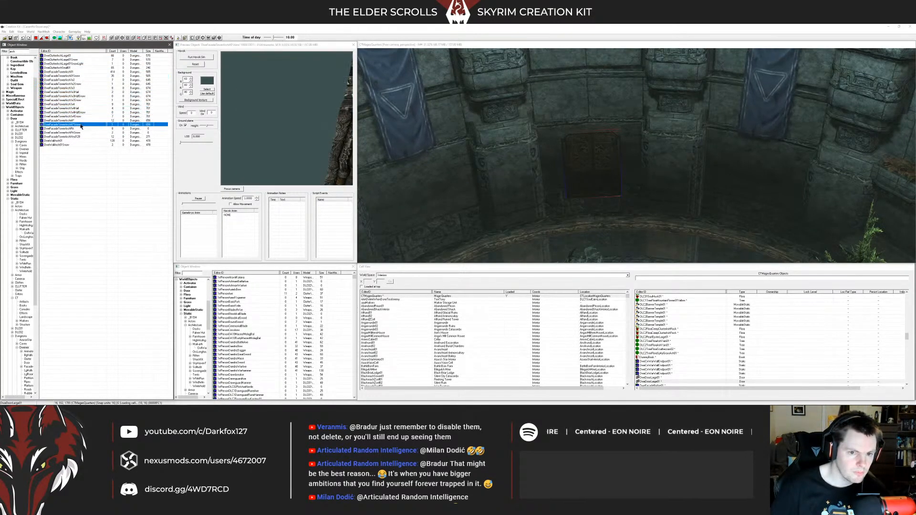
key("Up")
key("Up")
key("Up")
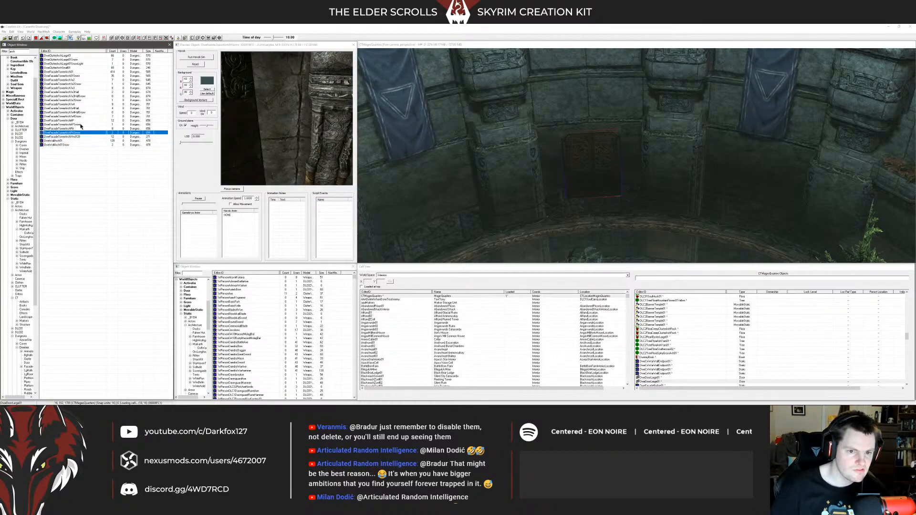
Step: Clear the object filter and list the first subcategory of Dwemer dungeon statics
double_click(10, 52)
key("BackSpace")
scroll(36, 306, "down", 3)
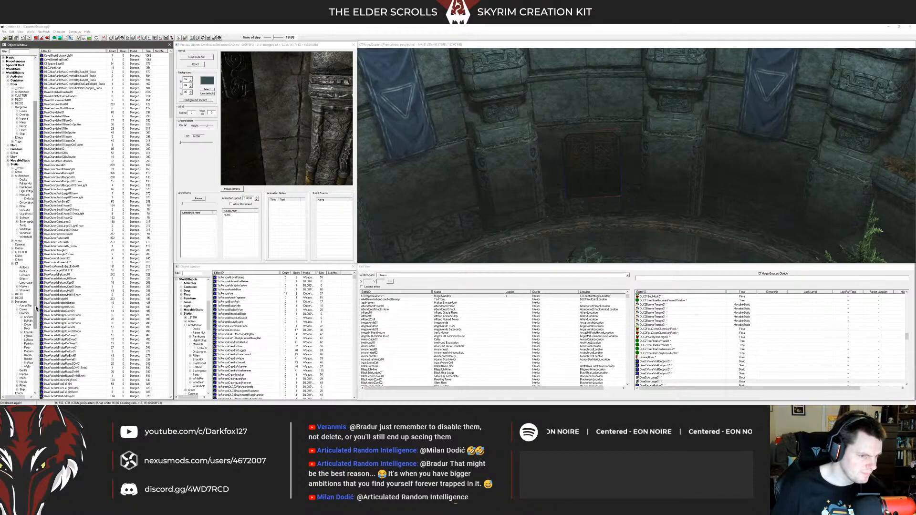
left_click(28, 317)
Step: Preview the statics in the first Dwemer dungeon subcategory one after another to find a replacement frame for the door
left_click(105, 186)
key("Down")
key("Down")
key("Down")
key("Down")
key("Down")
key("Down")
key("Down")
key("Down")
key("Down")
key("Down")
key("Down")
key("Down")
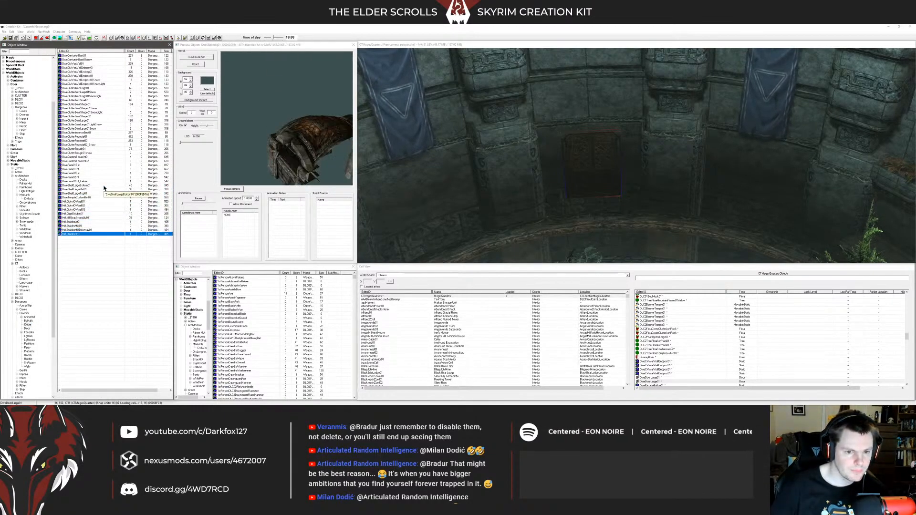
key("Up")
key("Up")
key("Up")
key("Up")
key("Up")
key("Up")
key("Up")
key("Up")
key("Up")
key("Up")
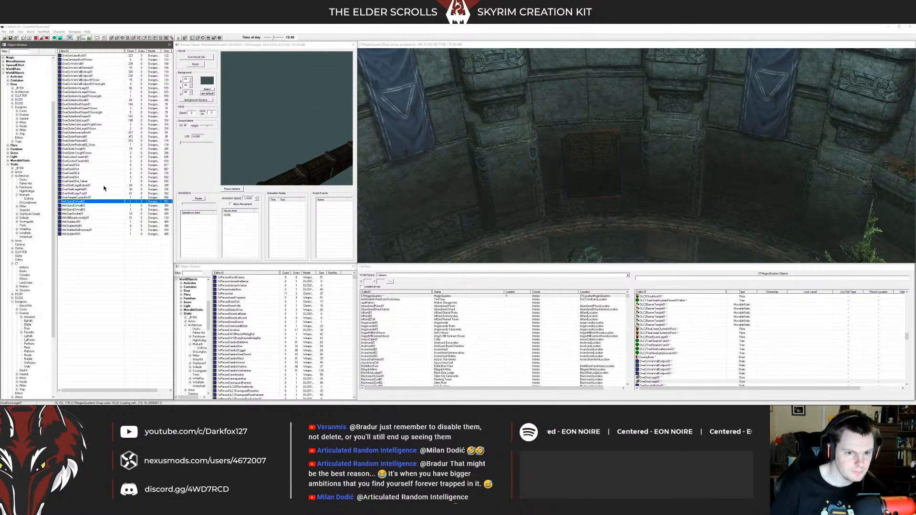
key("Up")
key("Up")
key("Up")
key("Up")
key("Up")
key("Up")
key("Up")
key("Up")
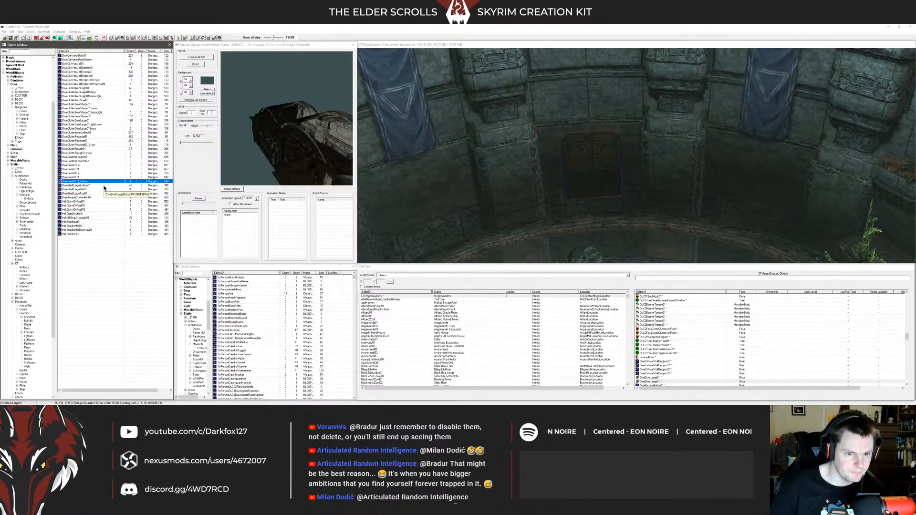
key("Up")
key("Up")
key("Up")
key("Up")
key("Up")
key("Up")
key("Up")
key("Up")
key("Up")
key("Up")
key("Up")
key("Up")
key("Up")
key("Up")
key("Up")
key("Up")
key("Up")
key("Up")
key("Up")
key("Up")
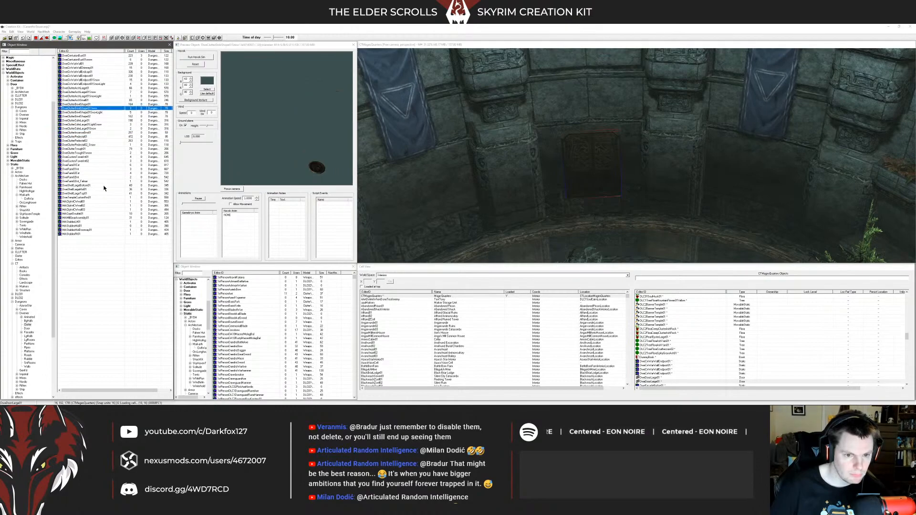
key("Down")
key("Down")
key("Down")
key("Up")
key("Up")
key("Up")
key("Up")
key("Down")
key("Down")
key("Down")
key("Down")
key("Down")
key("Down")
key("Down")
key("Down")
key("Down")
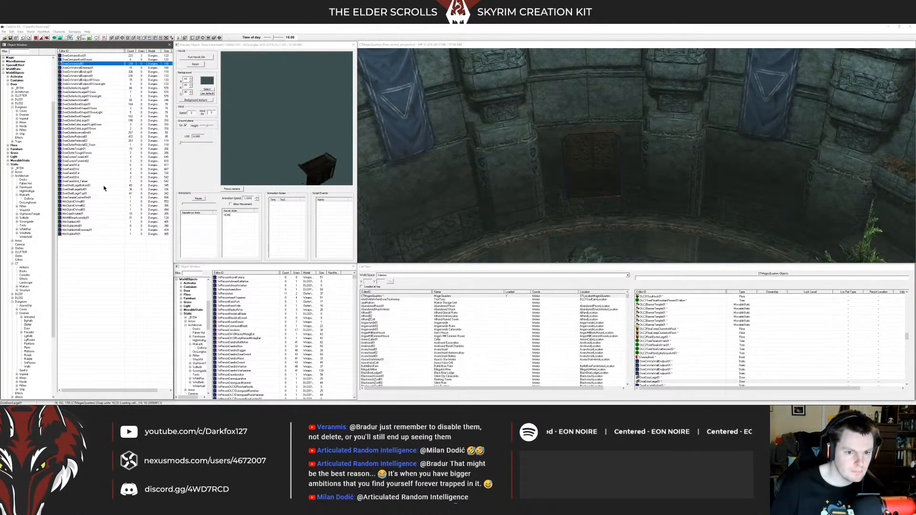
key("Down")
key("Down")
key("Down")
key("Down")
key("Down")
key("Down")
key("Down")
key("Down")
key("Down")
key("Down")
key("Down")
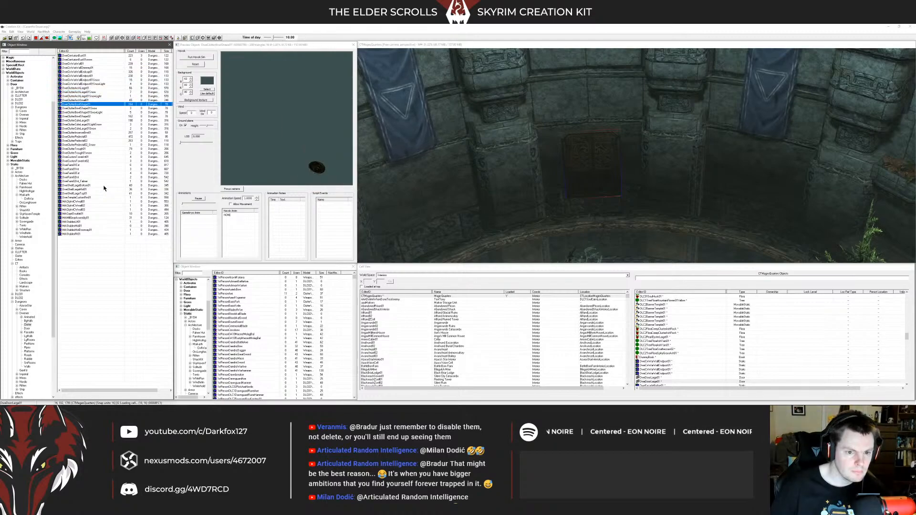
key("Down")
key("Down")
key("Down")
key("Down")
key("Down")
key("Down")
key("Down")
key("Down")
key("Down")
key("Down")
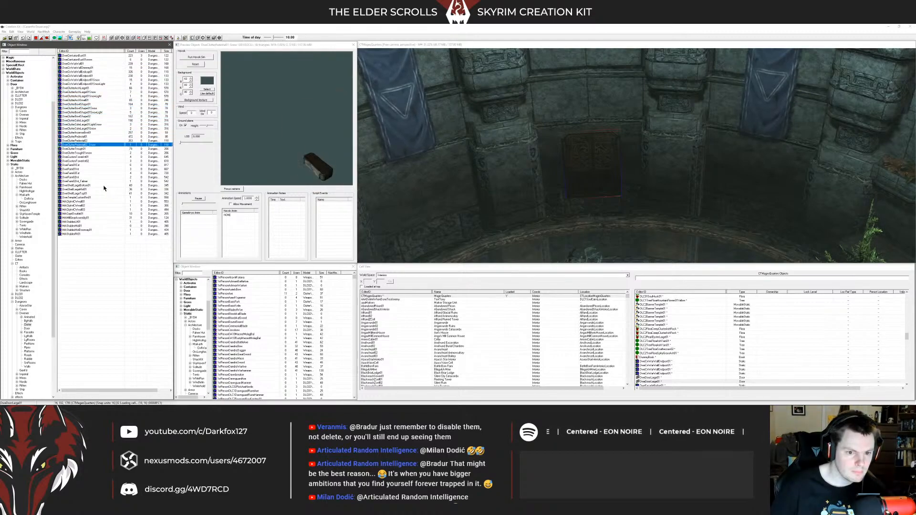
key("Down")
key("Down")
key("Down")
key("Down")
key("Down")
key("Down")
key("Down")
key("Down")
key("Down")
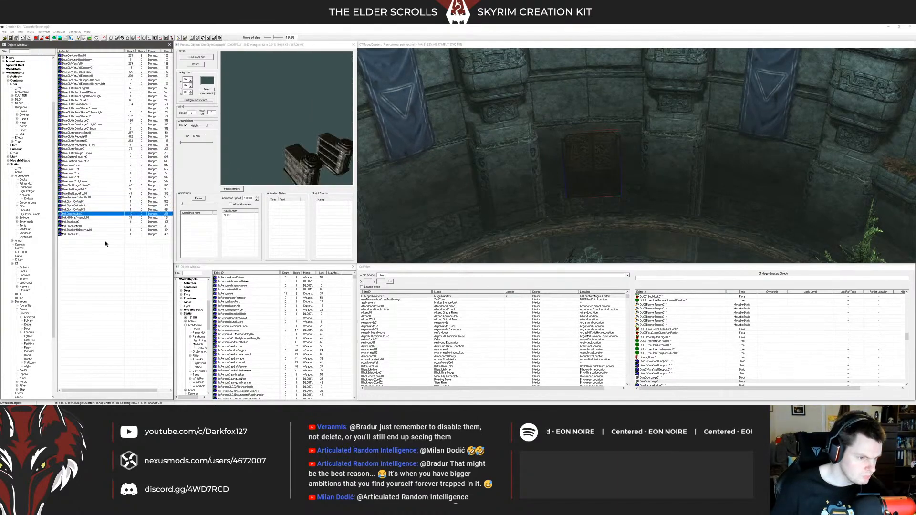
Step: List the Dwemer facade statics and preview the pieces from the facade columns back to the start of the list
left_click(28, 335)
left_click(99, 169)
key("Up")
key("Up")
key("Up")
key("Up")
key("Up")
key("Up")
key("Up")
key("Up")
key("Up")
key("Up")
key("Up")
key("Up")
key("Up")
key("Up")
key("Up")
key("Up")
key("Up")
key("Up")
key("Up")
key("Up")
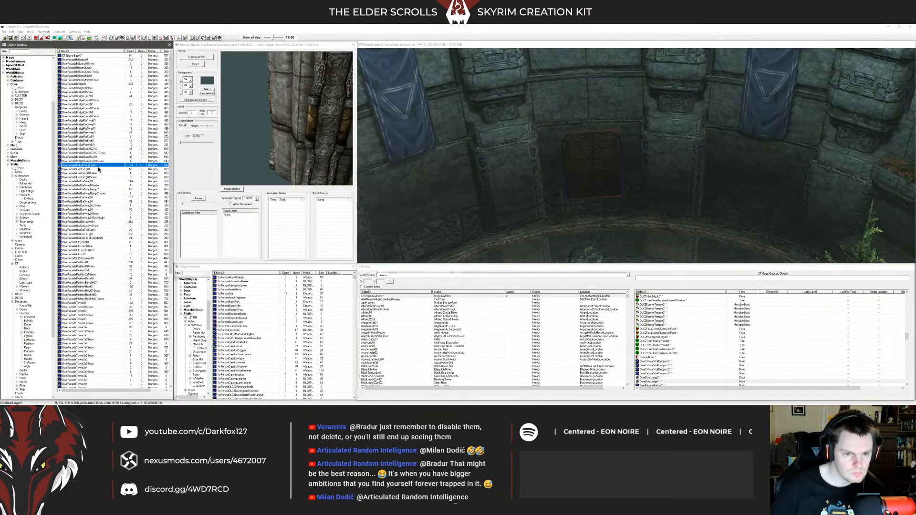
Step: Preview the Dwemer facade statics in list order, from the balcony and bridge pieces through the partitions to the towers, looking for a door frame
key("Down")
key("Down")
key("Down")
key("Down")
key("Down")
key("Down")
key("Down")
key("Down")
key("Down")
key("Down")
key("Down")
key("Down")
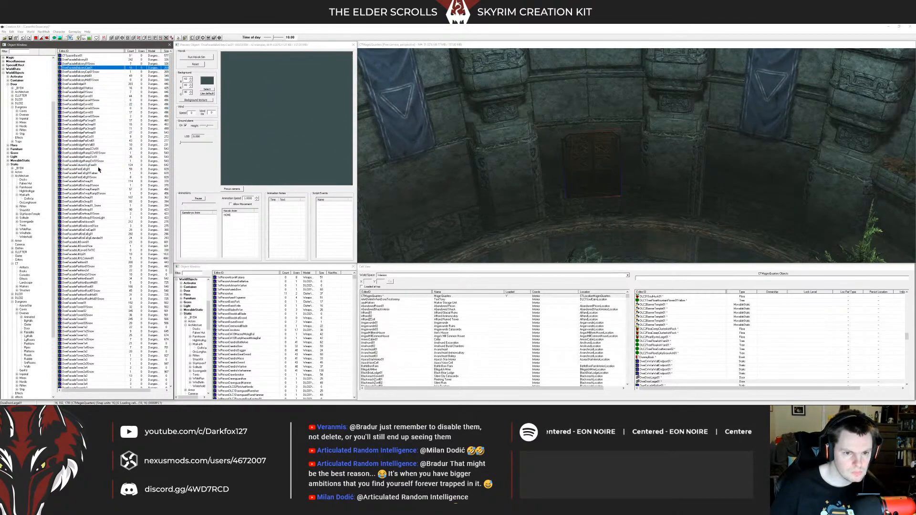
key("Down")
key("Down")
key("Down")
key("Down")
key("Down")
key("Down")
key("Down")
key("Down")
key("Down")
key("Down")
key("Down")
key("Down")
key("Down")
key("Down")
key("Down")
key("Down")
key("Down")
key("Down")
key("Down")
key("Down")
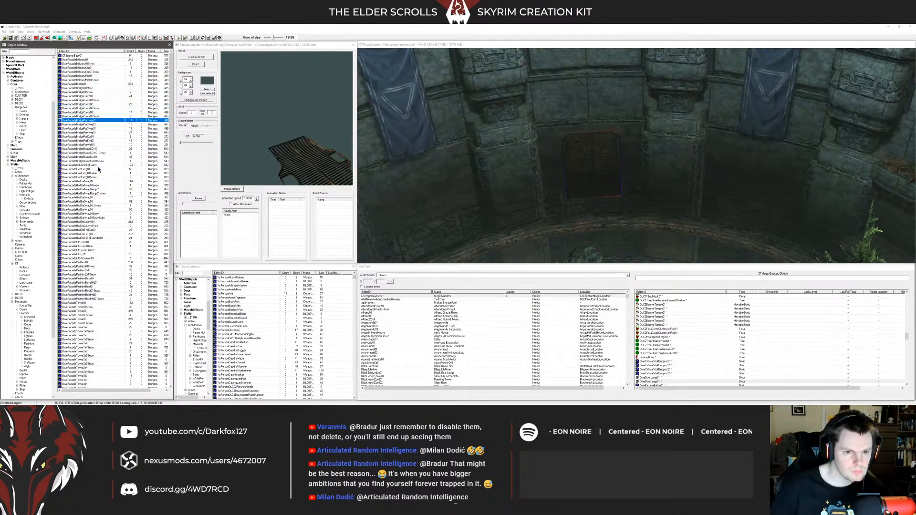
key("Down")
key("Down")
key("Down")
key("Down")
key("Down")
key("Down")
key("Down")
key("Down")
key("Down")
key("Down")
key("Down")
key("Down")
key("Down")
key("Down")
key("Down")
key("Down")
key("Down")
key("Down")
key("Down")
key("Down")
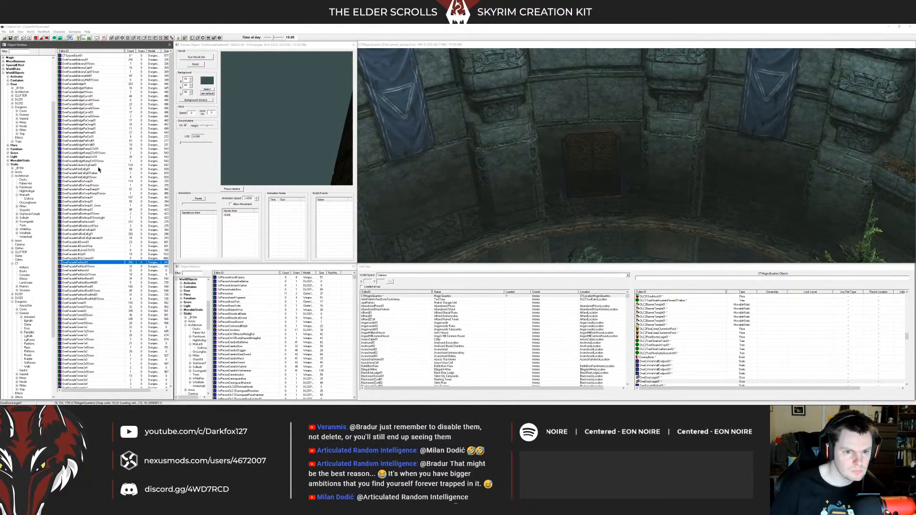
key("Down")
key("Down")
key("Down")
key("Down")
key("Down")
key("Down")
key("Down")
key("Down")
key("Down")
key("Down")
key("Down")
key("Down")
key("Down")
key("Down")
key("Down")
key("Down")
key("Down")
key("Down")
key("Down")
key("Down")
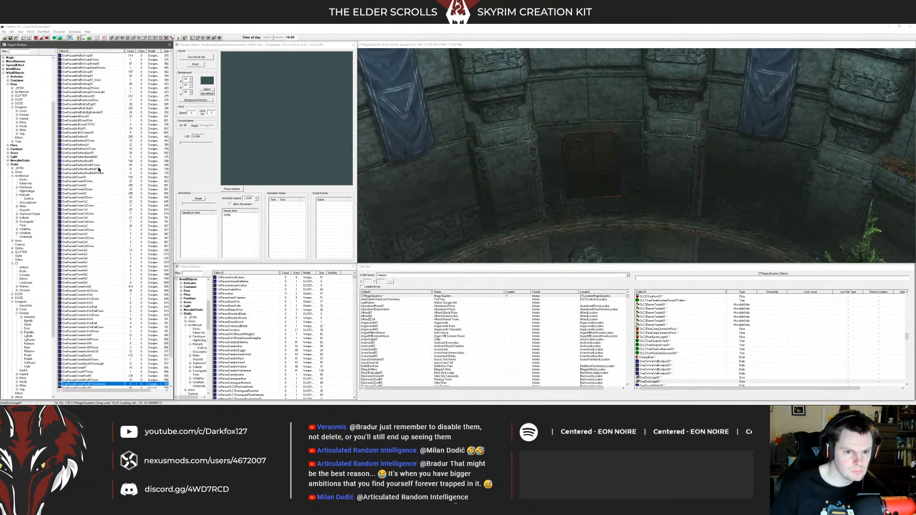
Step: Preview the facade tower roof pieces near the end of the list in reverse order
key("Up")
key("Up")
key("Up")
key("Up")
key("Up")
key("Up")
key("Up")
key("Up")
key("Up")
key("Up")
key("Up")
key("Up")
key("Up")
key("Up")
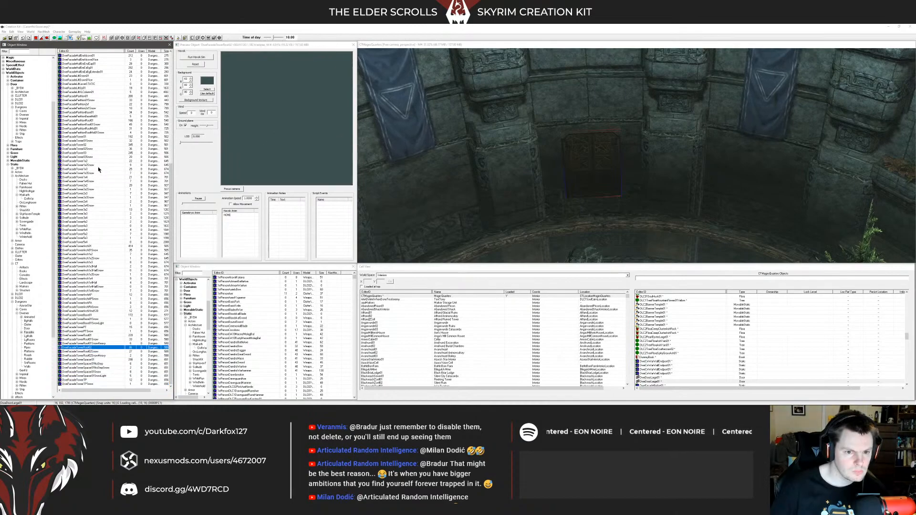
Step: Preview the Dwemer facade tower pieces in reverse order, from the tower arches back into the plain towers
left_click(247, 126)
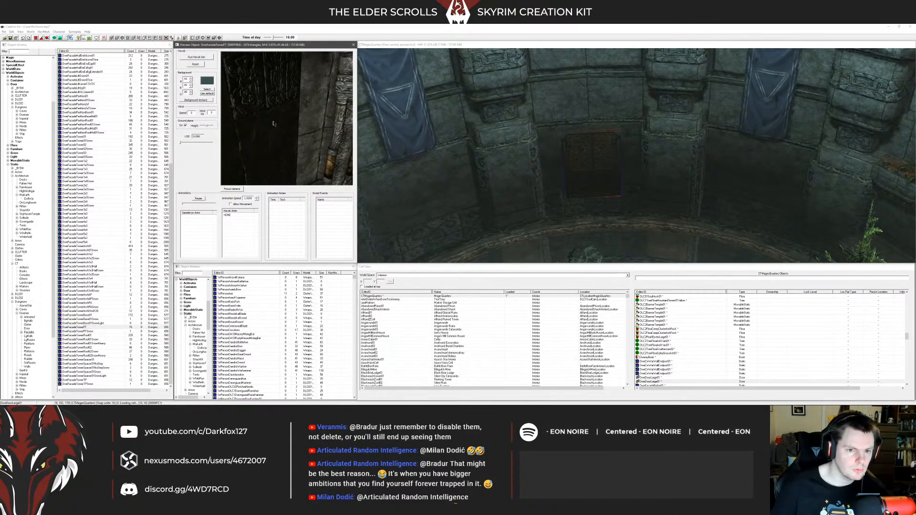
scroll(263, 147, "down", 5)
left_click(95, 307)
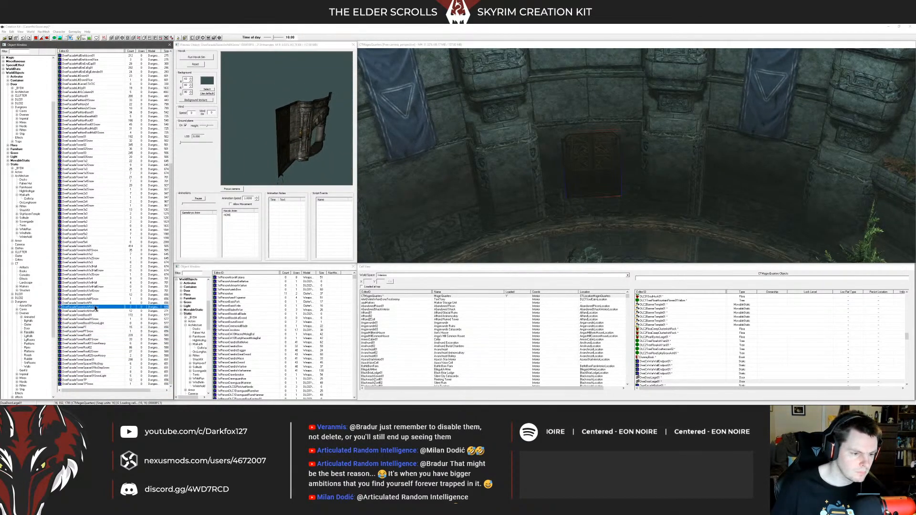
key("Up")
key("Up")
key("Up")
key("Up")
key("Up")
key("Up")
key("Up")
key("Up")
key("Up")
key("Up")
key("Up")
key("Up")
key("Up")
key("Up")
key("Up")
key("Up")
key("Up")
key("Up")
key("Up")
key("Up")
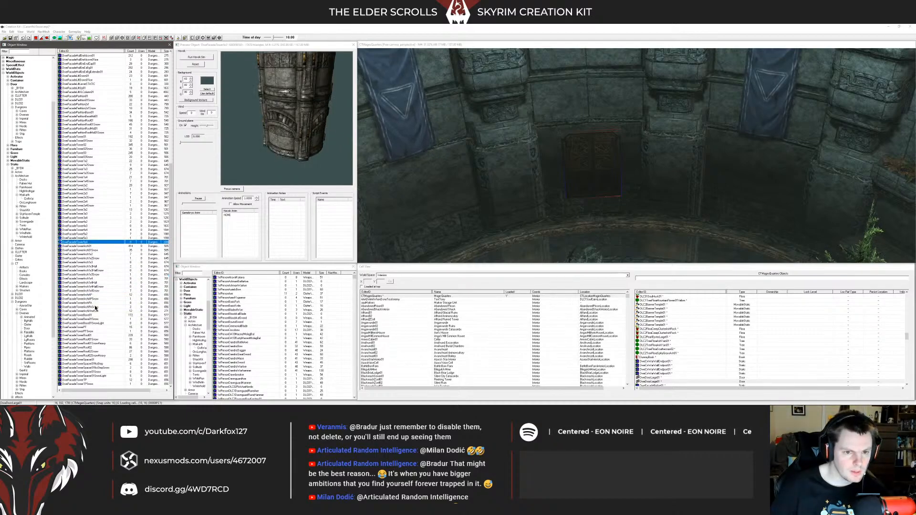
Step: Preview the remaining Dwemer facade statics in reverse, from the towers past the partitions and bridges to the start of the list
key("Up")
key("Up")
key("Up")
key("Up")
key("Up")
key("Up")
key("Up")
key("Up")
key("Up")
key("Up")
key("Up")
key("Up")
key("Up")
key("Up")
key("Up")
key("Up")
key("Up")
key("Up")
key("Up")
key("Up")
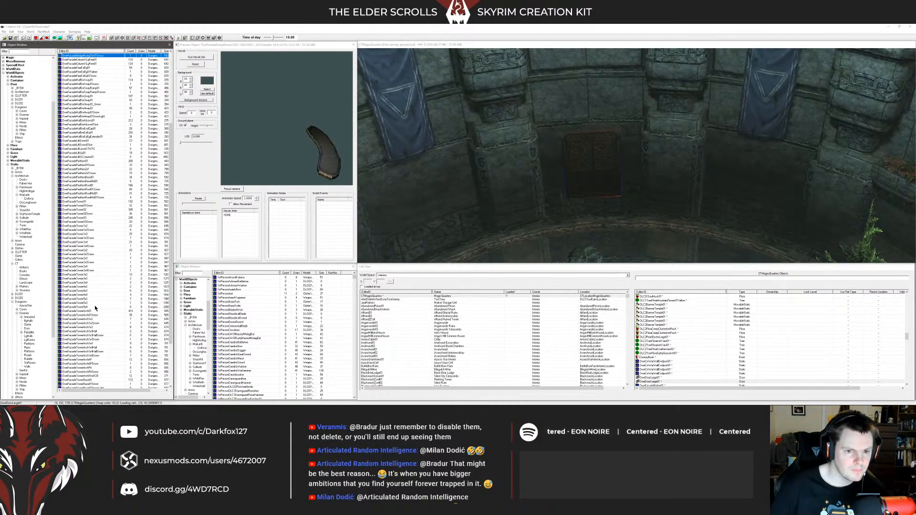
key("Up")
key("Up")
key("Up")
key("Up")
key("Up")
key("Up")
key("Up")
key("Up")
key("Up")
key("Up")
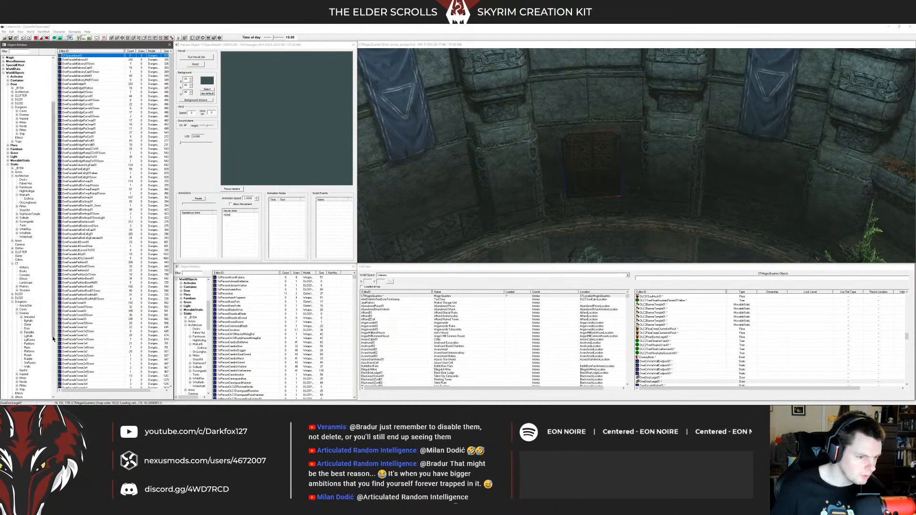
Step: List the Dwemer clutter statics and preview the pieces in the lower part of the list, working upward
scroll(37, 317, "down", 1)
left_click(27, 313)
left_click(100, 219)
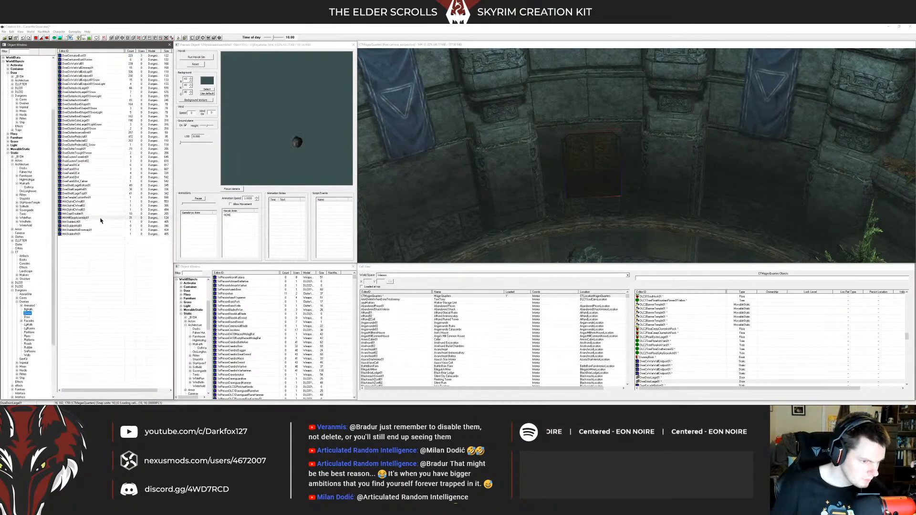
key("Down")
key("Down")
key("Down")
key("Up")
key("Up")
key("Up")
key("Up")
key("Up")
key("Up")
key("Up")
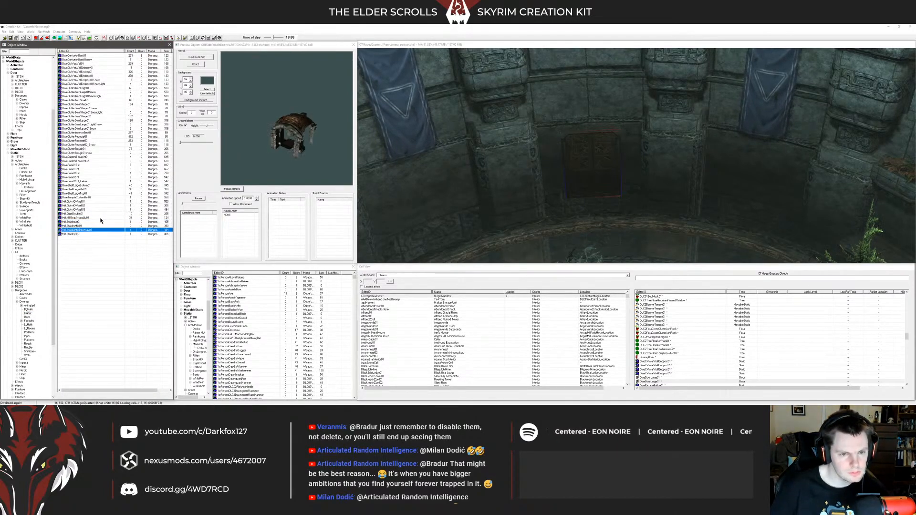
key("Up")
key("Up")
key("Up")
key("Up")
key("Up")
key("Up")
key("Up")
key("Up")
key("Up")
key("Up")
key("Up")
key("Up")
key("Up")
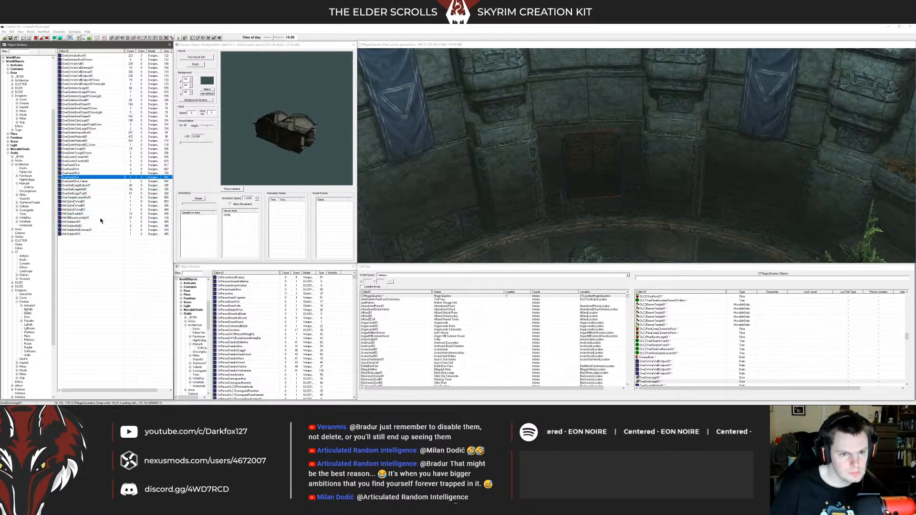
Step: Preview the rest of the Dwemer clutter statics in reverse, from the pedestals and columns up to the wall end pieces
key("Up")
key("Up")
key("Up")
key("Up")
key("Up")
key("Up")
key("Up")
key("Up")
key("Up")
key("Up")
key("Up")
key("Up")
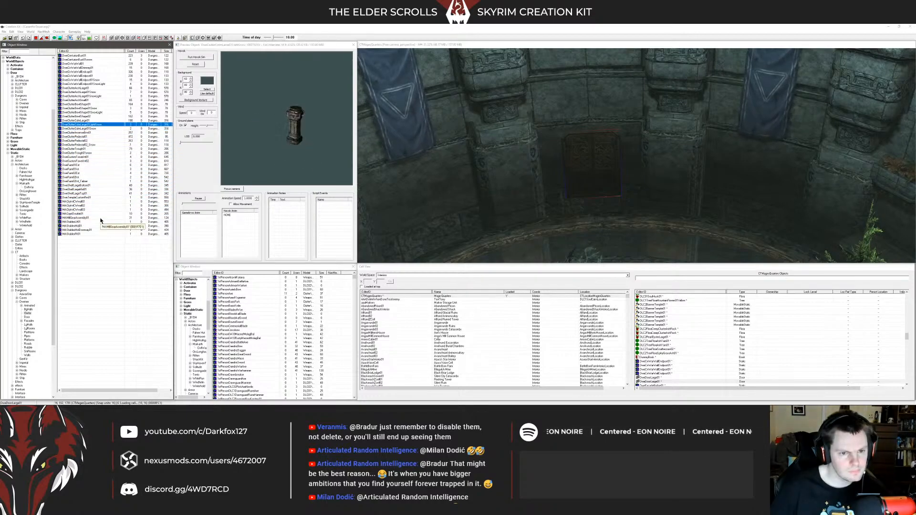
key("Up")
key("Up")
key("Up")
key("Up")
key("Up")
key("Up")
key("Up")
key("Up")
key("Up")
key("Up")
key("Up")
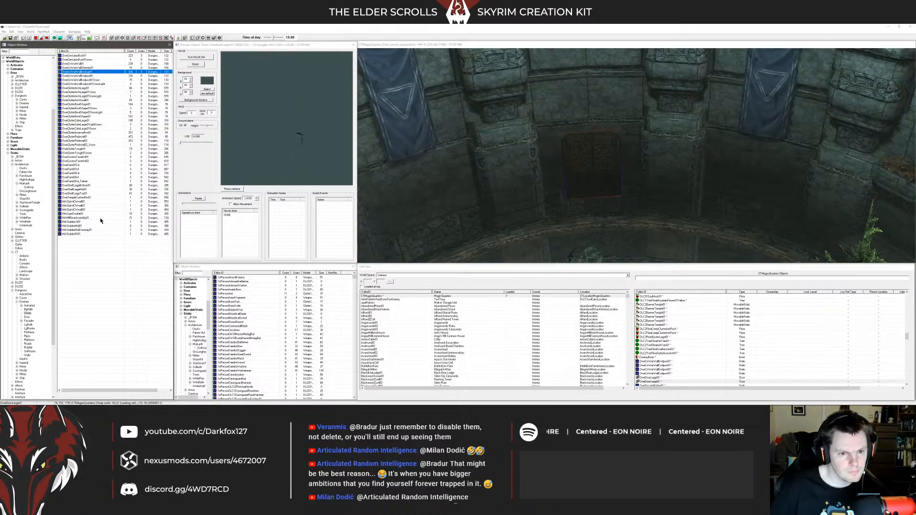
Step: List the Dwemer animated statics and the big hall statics, and preview the big hall pieces back to the first one
left_click(28, 306)
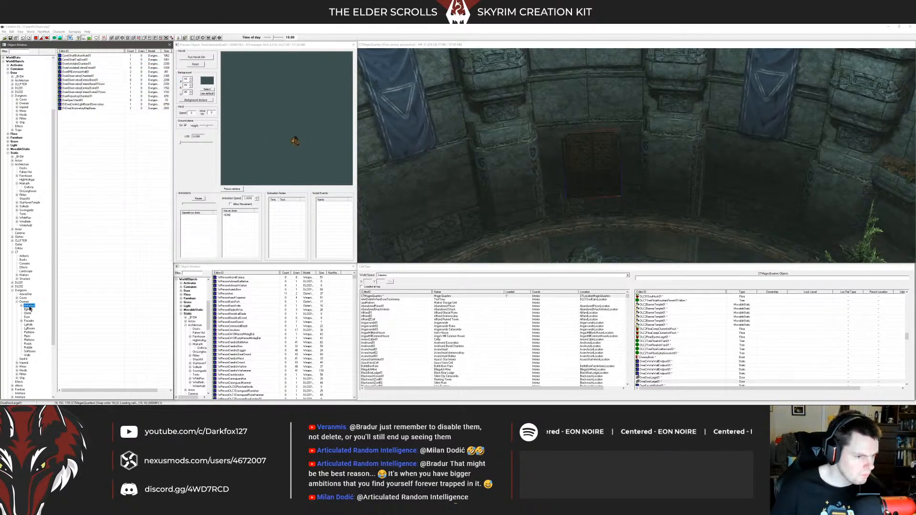
left_click(29, 310)
left_click(76, 92)
key("Down")
key("Down")
key("Up")
key("Up")
key("Up")
key("Up")
key("Up")
key("Up")
key("Up")
key("Up")
key("Up")
key("Up")
key("Up")
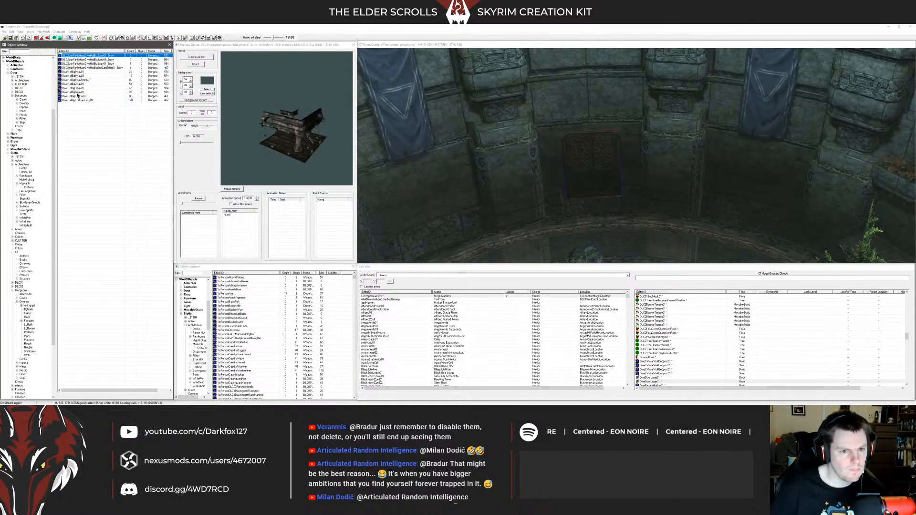
Step: List the Dwemer small room statics and preview them in reverse order up to the door frame piece
left_click(29, 352)
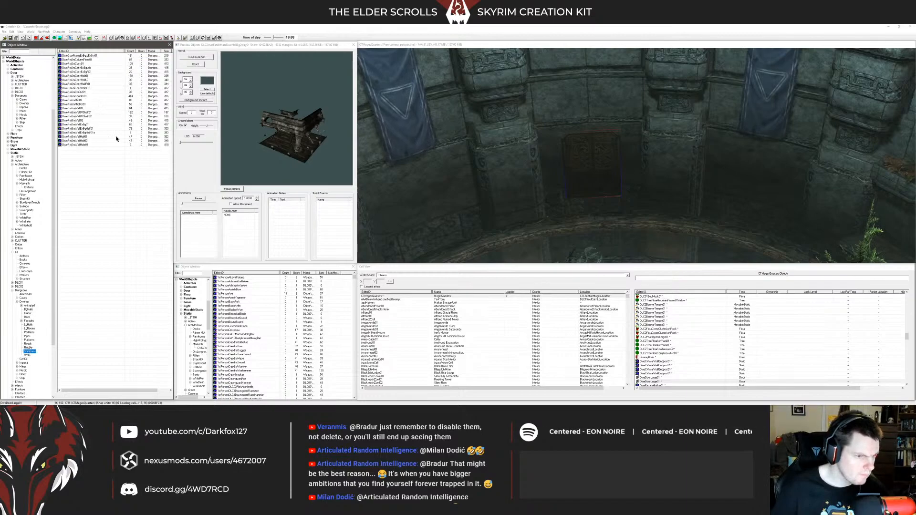
left_click(88, 144)
key("Up")
key("Up")
key("Up")
key("Up")
key("Up")
key("Up")
key("Up")
key("Up")
key("Up")
key("Up")
key("Up")
key("Up")
key("Up")
key("Up")
key("Up")
key("Up")
key("Up")
key("Up")
key("Up")
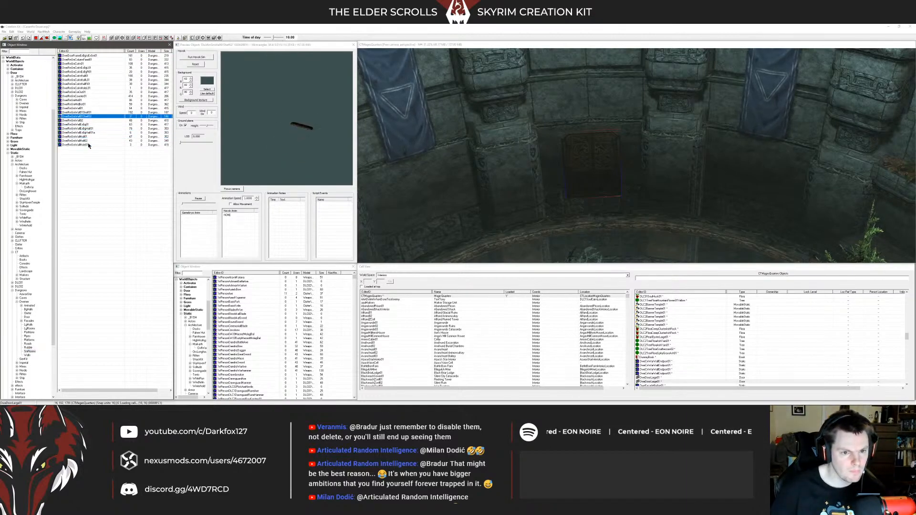
key("Up")
key("Up")
key("Up")
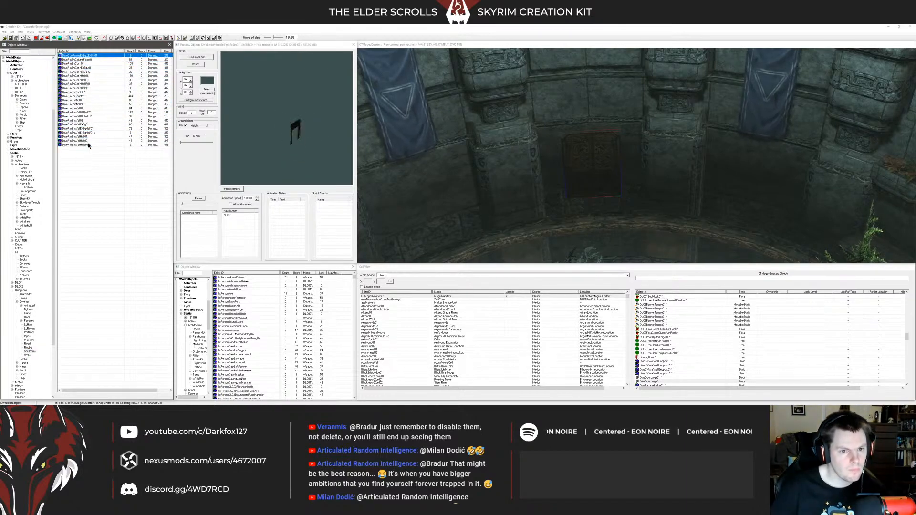
Step: Try the Dwemer small room door frame on the interior balcony door and review its reference data
left_click(550, 203)
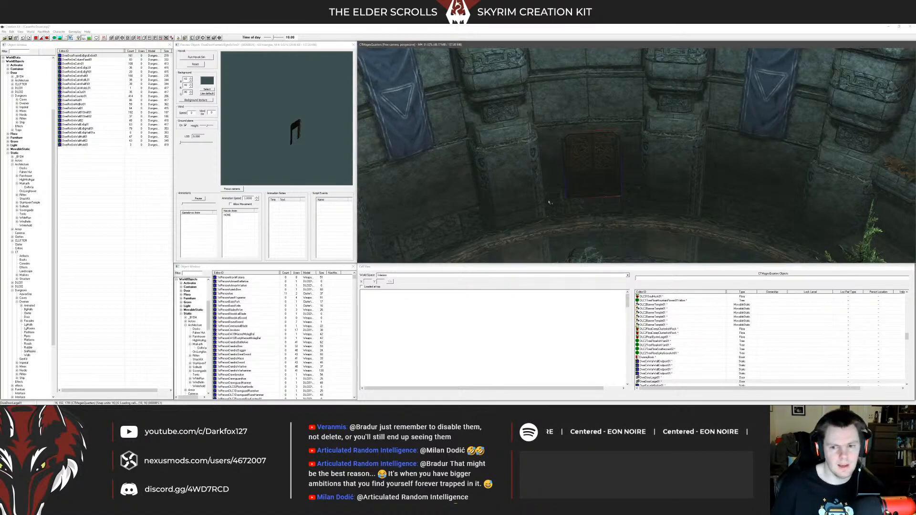
scroll(565, 198, "up", 3)
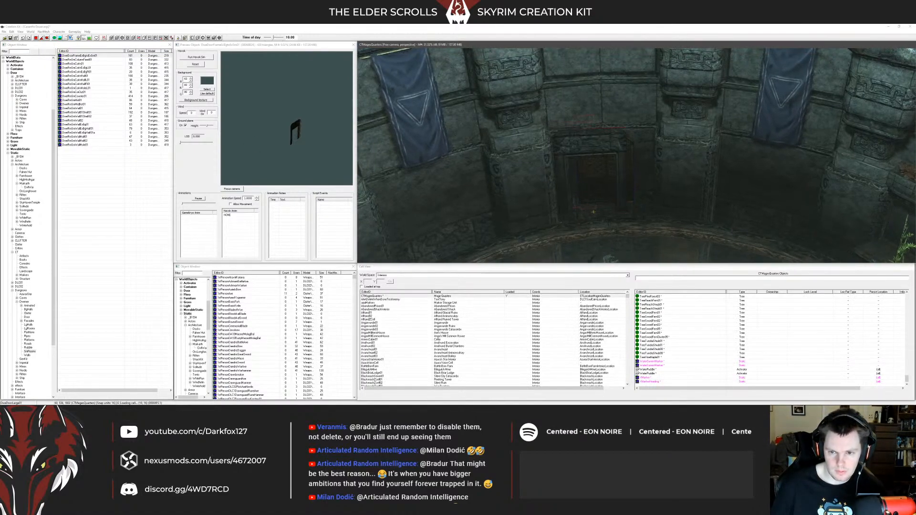
double_click(610, 151)
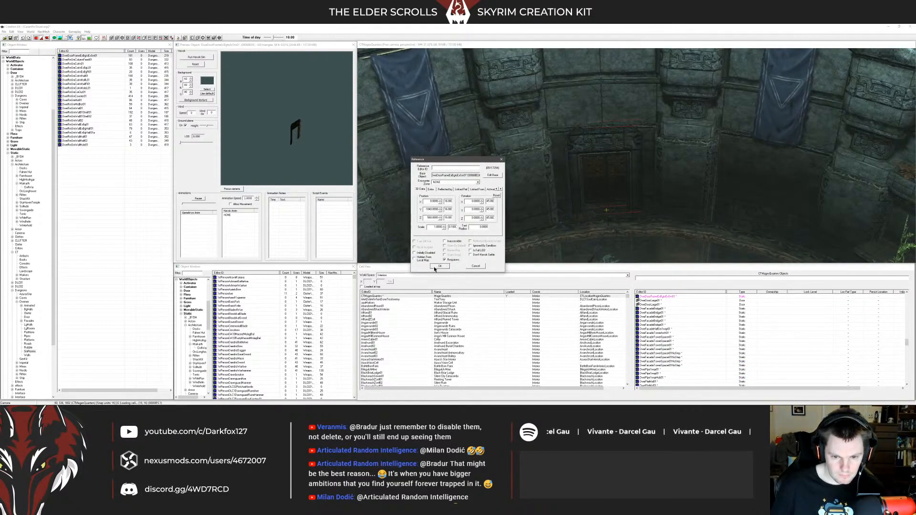
left_click(434, 267)
Step: Raise the trial door frame against the balcony door and delete it
middle_click_drag(616, 191, 637, 184, "shift")
scroll(638, 184, "up", 3)
middle_click_drag(609, 219, 598, 225, "shift")
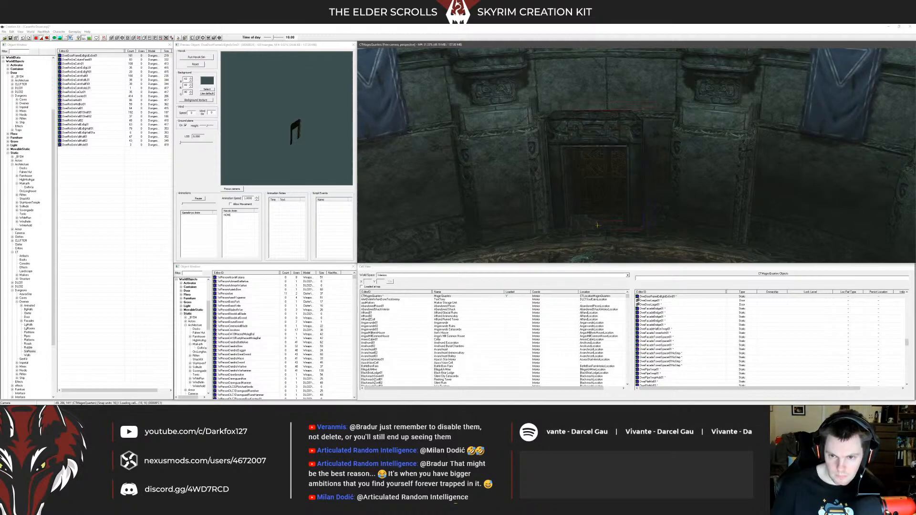
key("z")
left_click_drag(604, 226, 602, 207)
key("Delete")
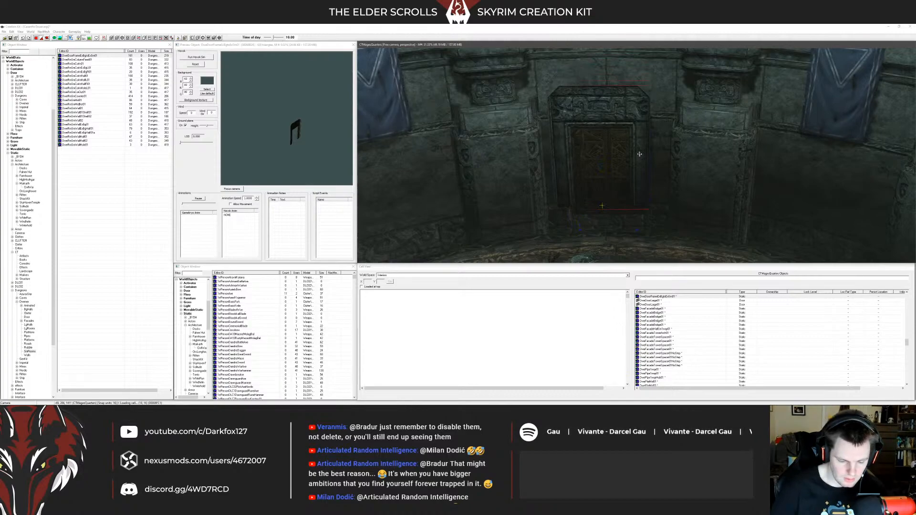
Step: Place a fresh copy of the small room door frame and move it into position at the balcony door
middle_click_drag(634, 155, 638, 152, "shift")
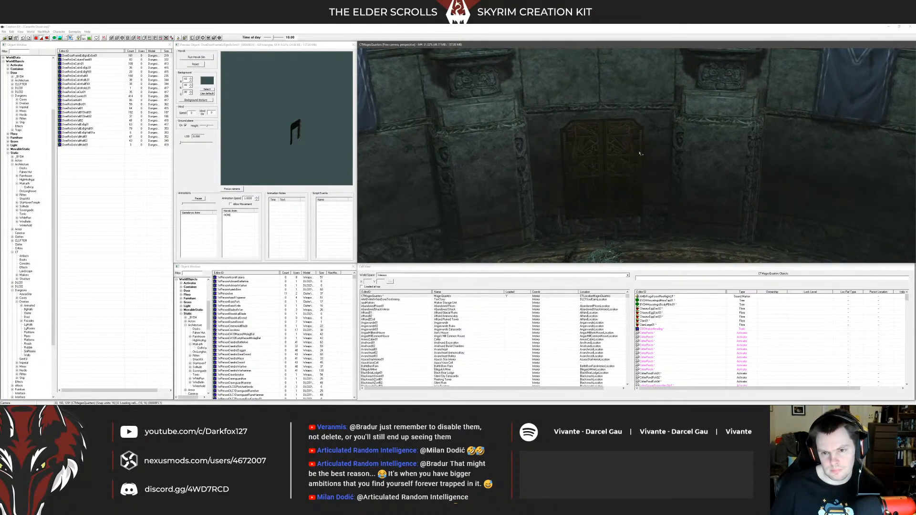
scroll(638, 153, "up", 3)
left_click_drag(80, 57, 515, 202)
left_click_drag(531, 64, 605, 74)
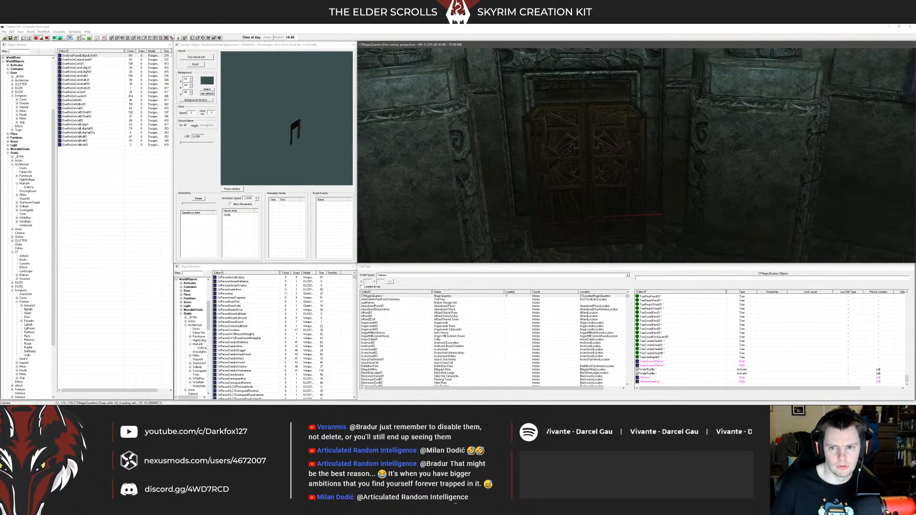
Step: List the door objects and preview the Dwemer doors up to DweDoorSmall01Load
left_click(593, 137)
left_click(91, 80)
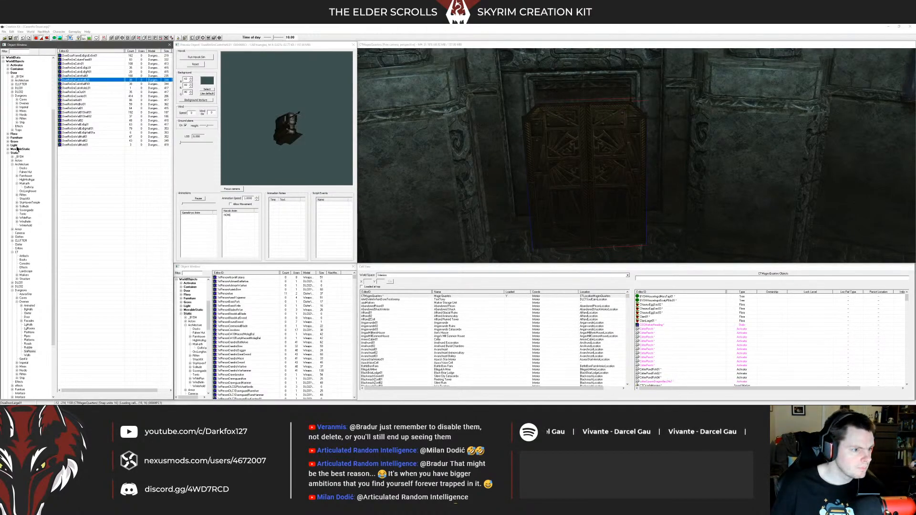
scroll(13, 158, "up", 4)
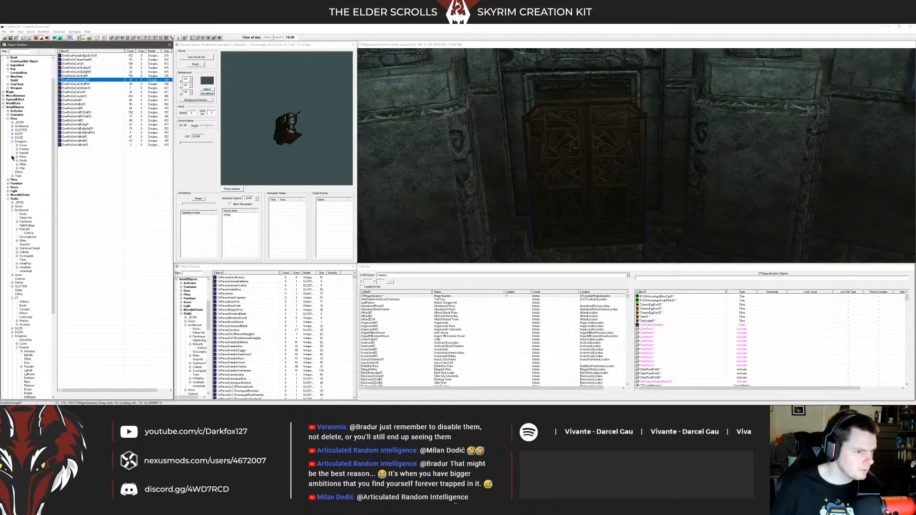
left_click(14, 119)
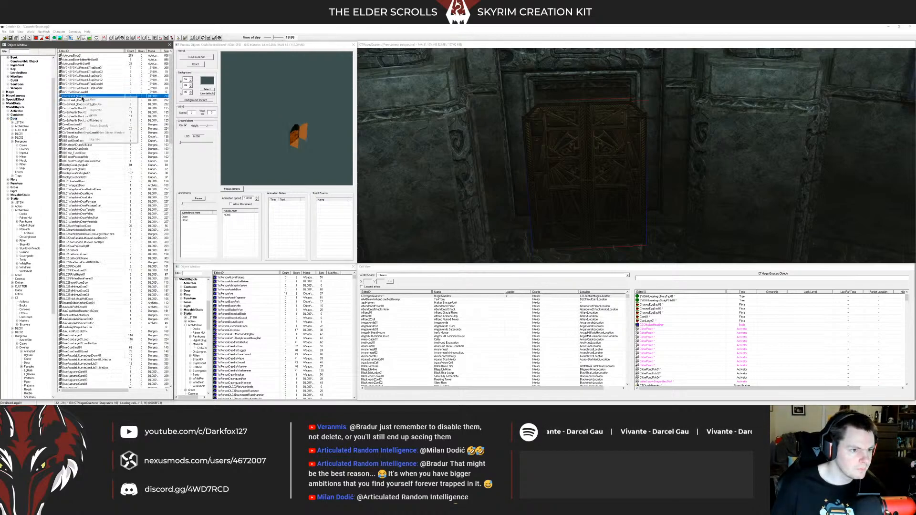
left_click(84, 111)
scroll(82, 199, "down", 12)
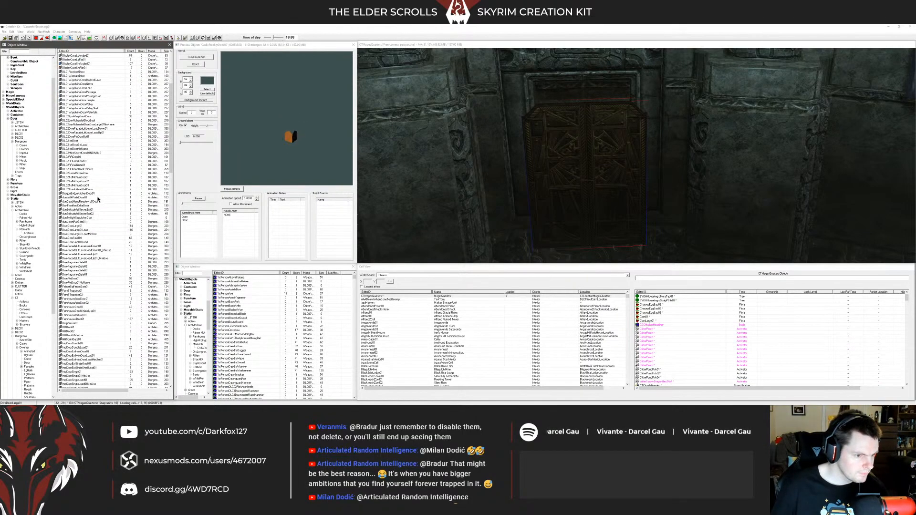
right_click(76, 177)
left_click(92, 202)
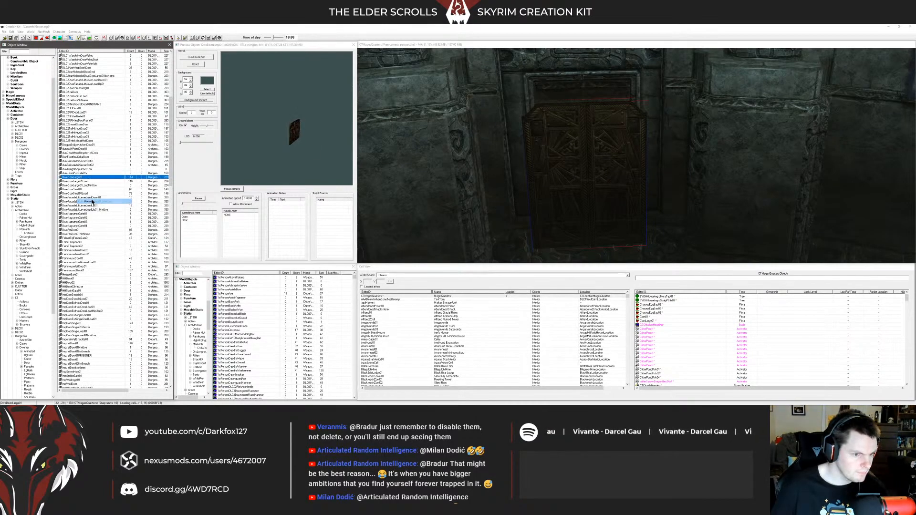
left_click(80, 190)
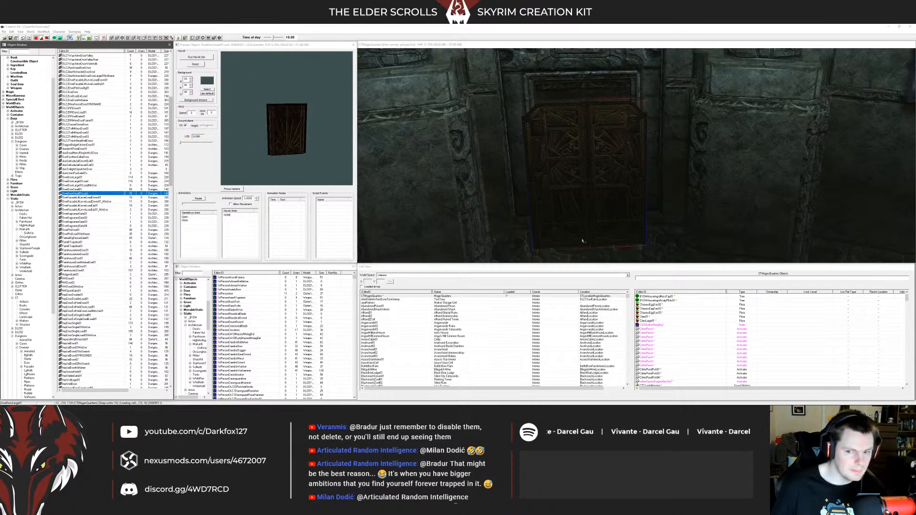
Step: Replace the large door at the balcony with a DweDoorSmall01Load door and move it into the doorway
left_click_drag(578, 240, 552, 237)
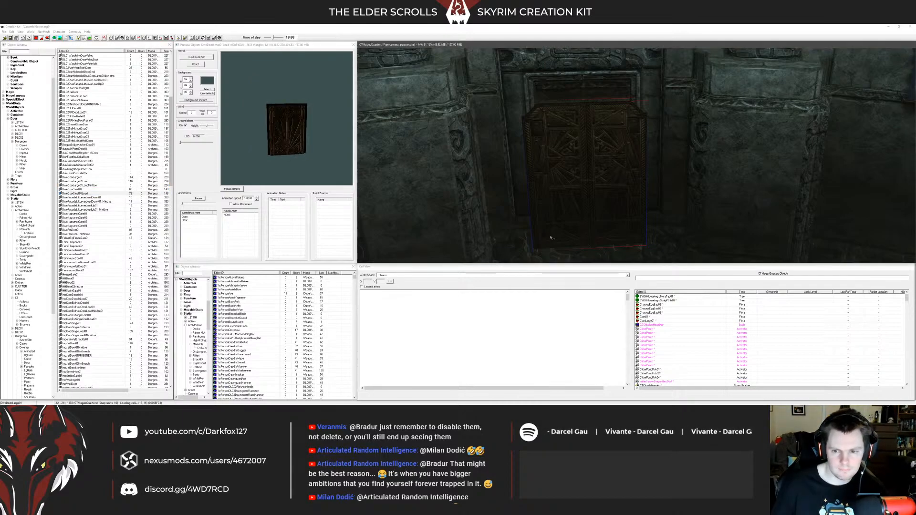
left_click(524, 211)
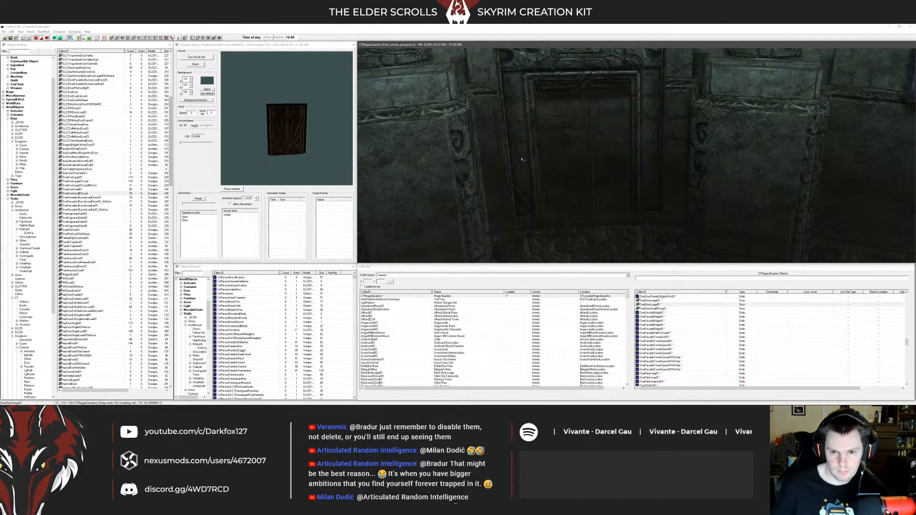
left_click(538, 164)
right_click_drag(538, 164, 452, 159)
left_click_drag(523, 169, 552, 173)
mouse_move(552, 173)
middle_mouse_down("shift")
mouse_move(615, 162)
mouse_move(587, 155)
mouse_move(564, 165)
middle_mouse_up("shift")
key("s")
mouse_move(571, 154)
left_mouse_down()
mouse_move(596, 154)
mouse_move(579, 154)
left_mouse_up()
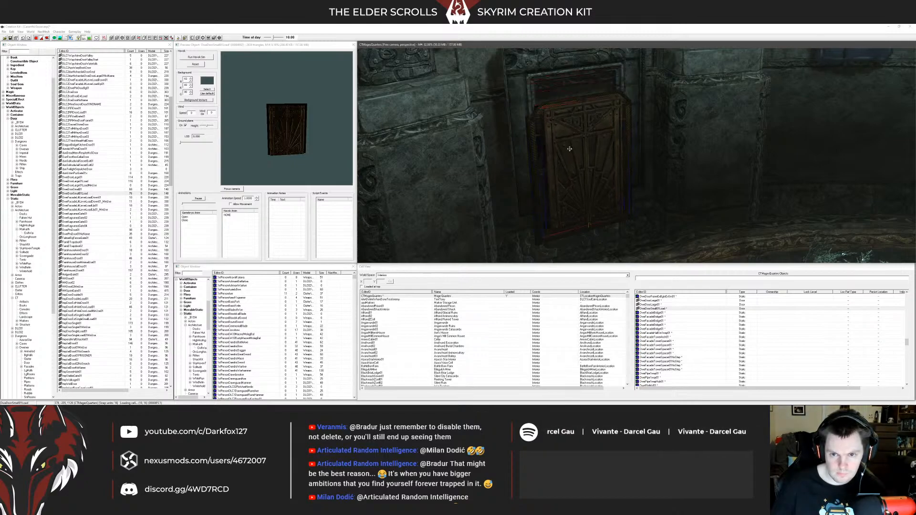
middle_click_drag(569, 149, 553, 153, "shift")
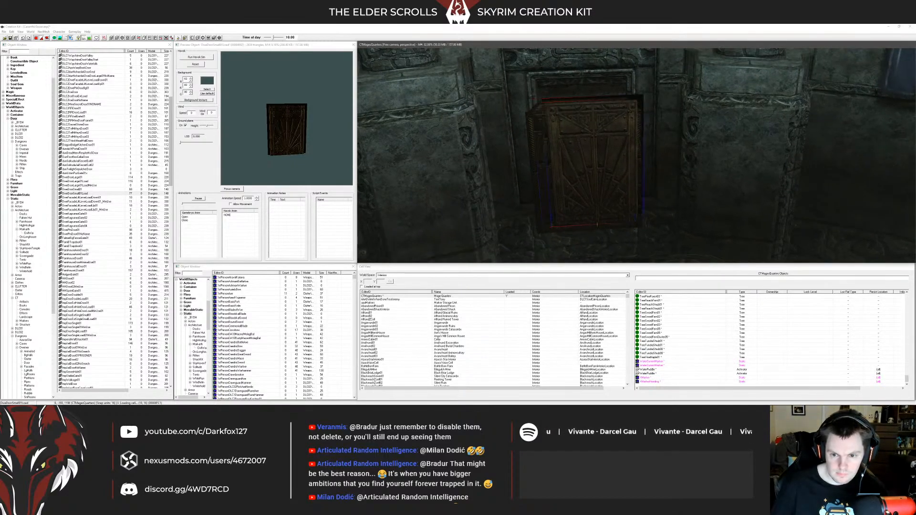
Step: Set the small balcony door's scale to 1.25 in its reference data and look over the fit
double_click(566, 152)
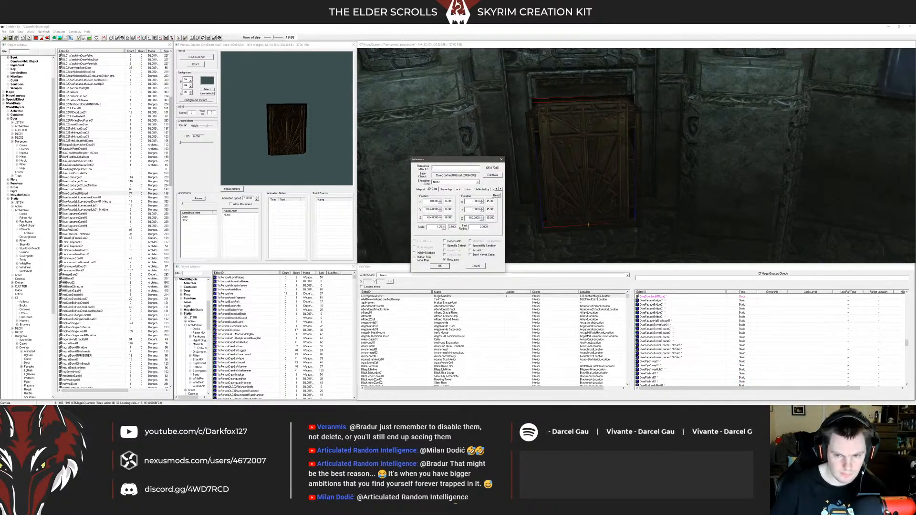
key("Return")
middle_click_drag(539, 177, 590, 197, "shift")
double_click(491, 188)
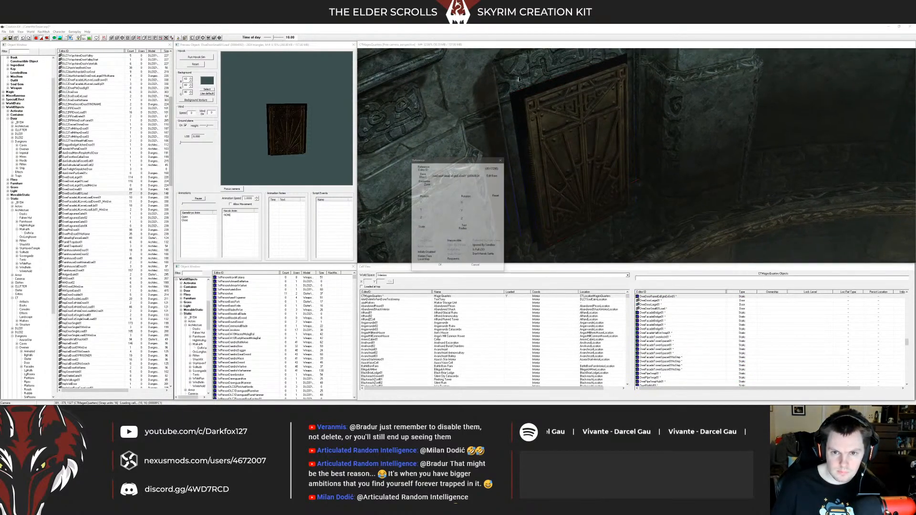
left_click(475, 266)
Step: Reposition the door frame piece against the enlarged door and adjust its scale in the reference data
middle_click_drag(477, 253, 549, 162, "shift")
left_click(506, 151)
left_click(477, 130)
left_click_drag(477, 132, 457, 146)
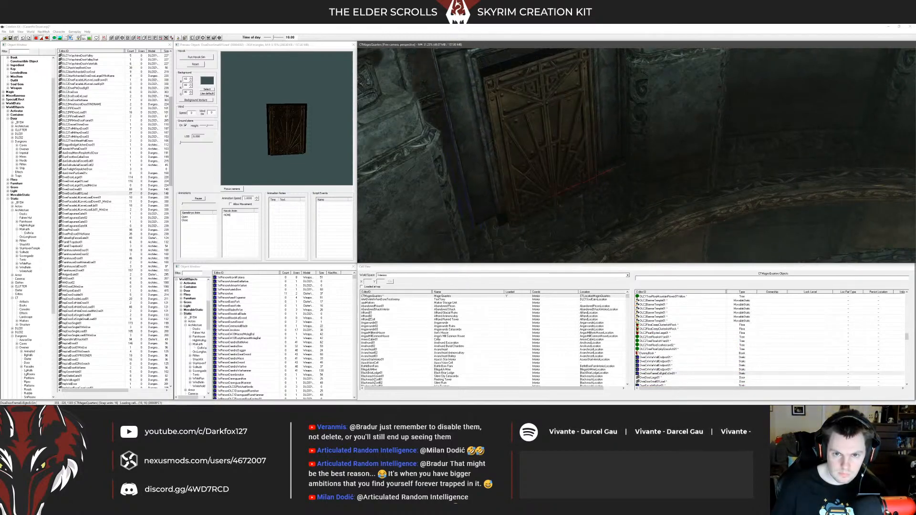
double_click(480, 139)
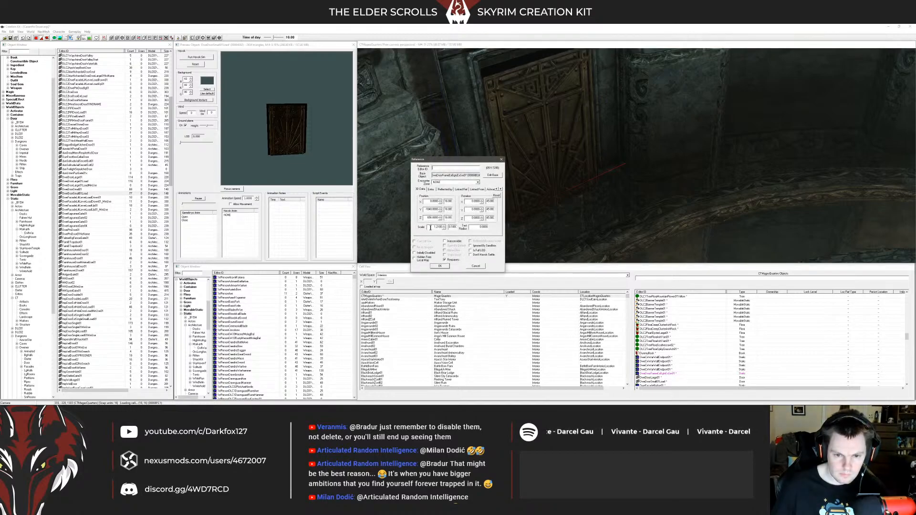
key("Return")
Step: Nudge the small door into line with its surrounding frame at the balcony
middle_click_drag(440, 239, 518, 229, "shift")
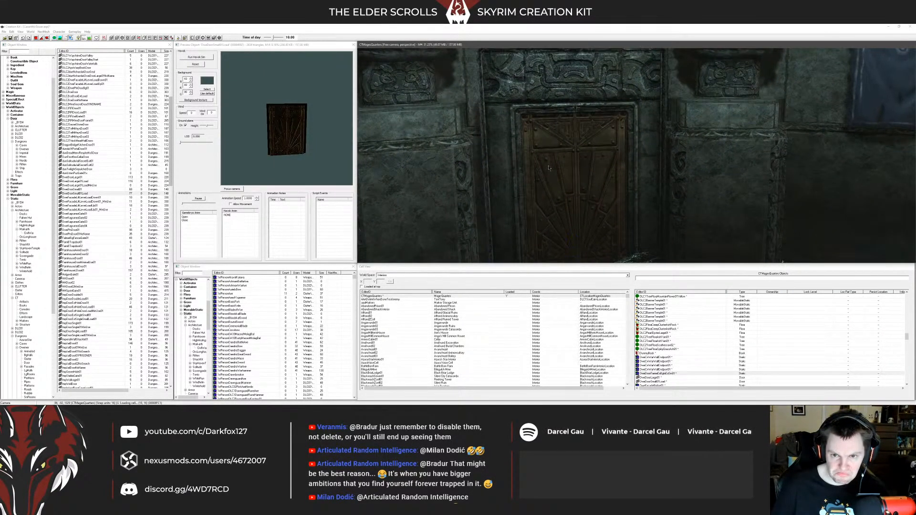
middle_click_drag(560, 166, 572, 167, "shift")
left_click_drag(573, 167, 573, 176)
middle_click_drag(573, 176, 591, 175)
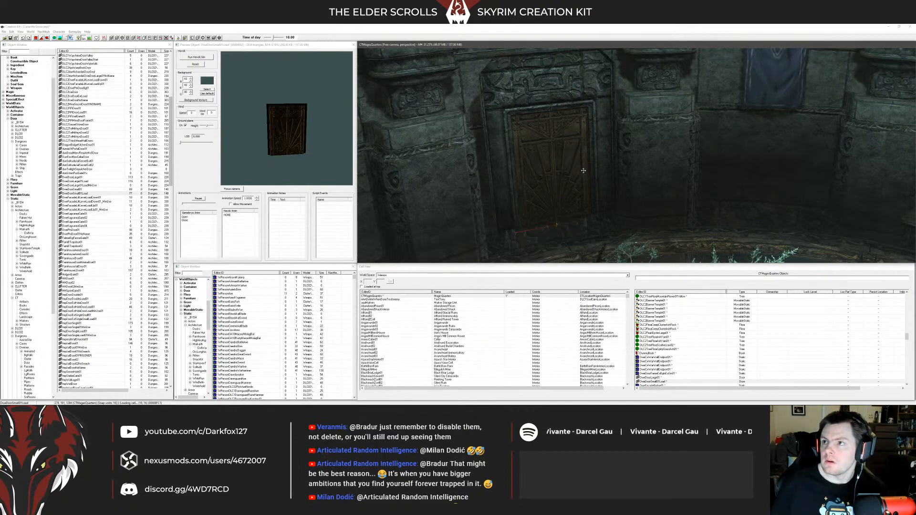
Step: Inspect the fitted balcony door and frame from farther back in the round room
middle_click_drag(565, 162, 546, 158, "shift")
key("super")
type("\\")
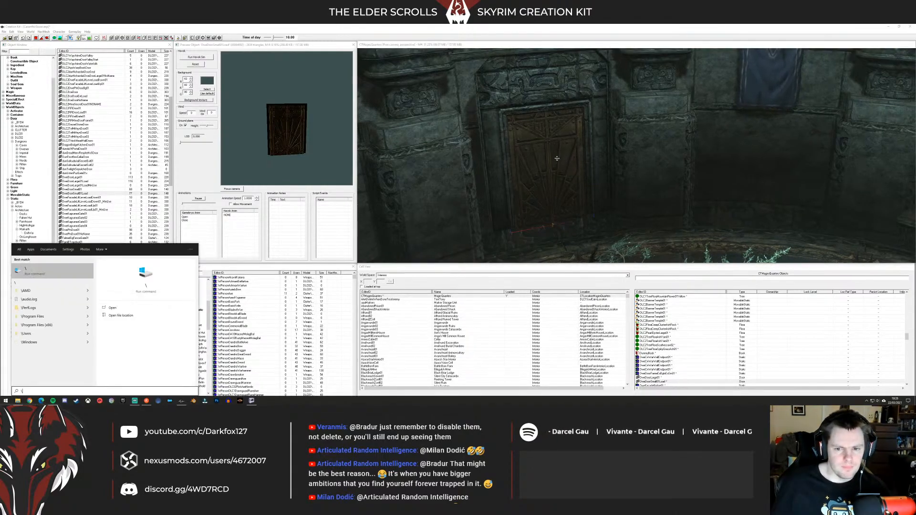
key("Escape")
middle_click_drag(546, 158, 616, 163, "shift")
scroll(575, 171, "down", 3)
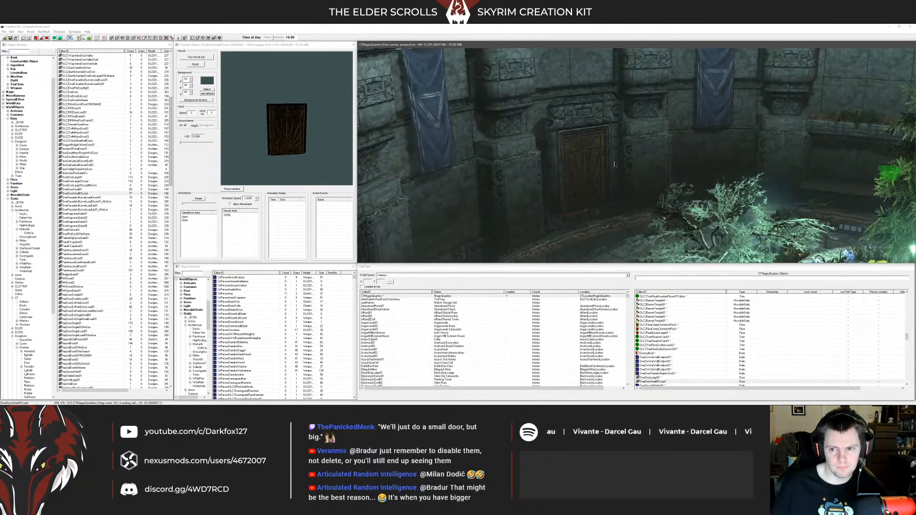
scroll(616, 164, "down", 3)
Step: Try deleting the frame piece around the balcony door and undo the deletion
left_click(571, 123)
mouse_move(571, 123)
middle_mouse_down("shift")
mouse_move(597, 143)
mouse_move(564, 127)
middle_mouse_up("shift")
key("Delete")
key("ctrl+z")
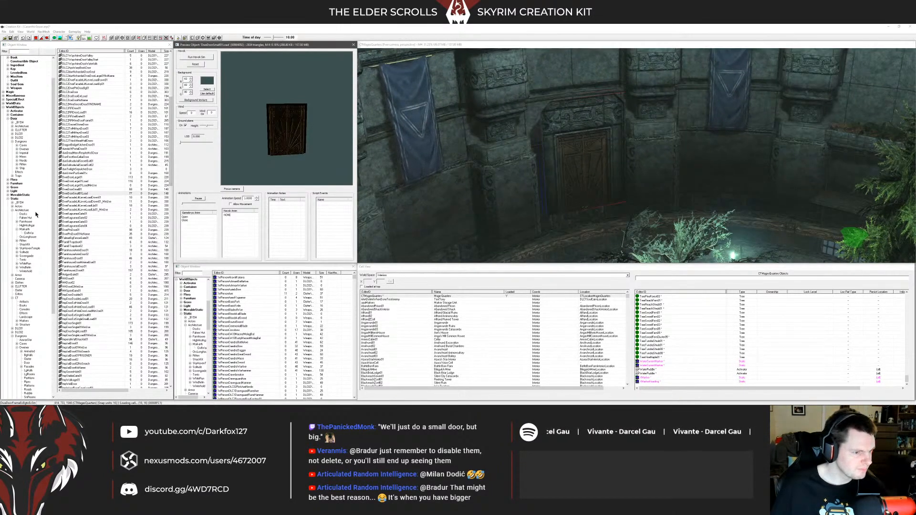
Step: List the Dwemer facade statics and preview the balcony pieces
left_click(28, 237)
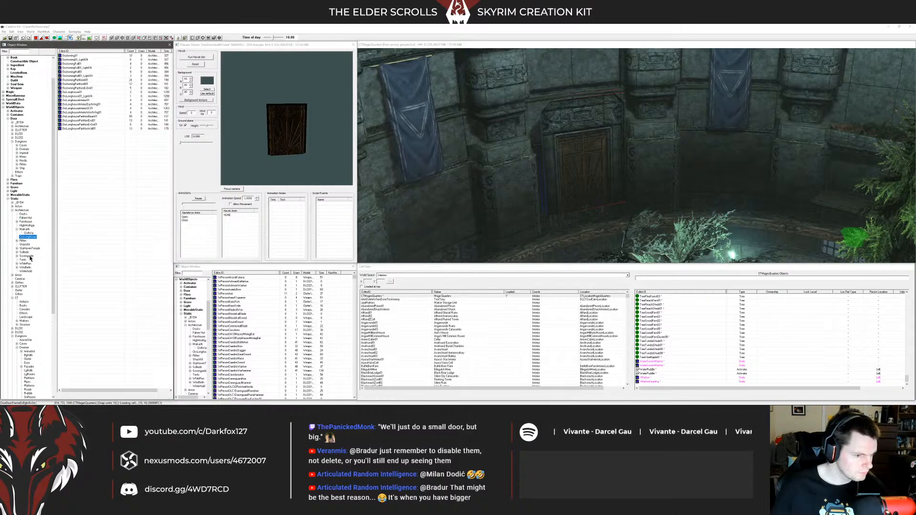
left_click(29, 340)
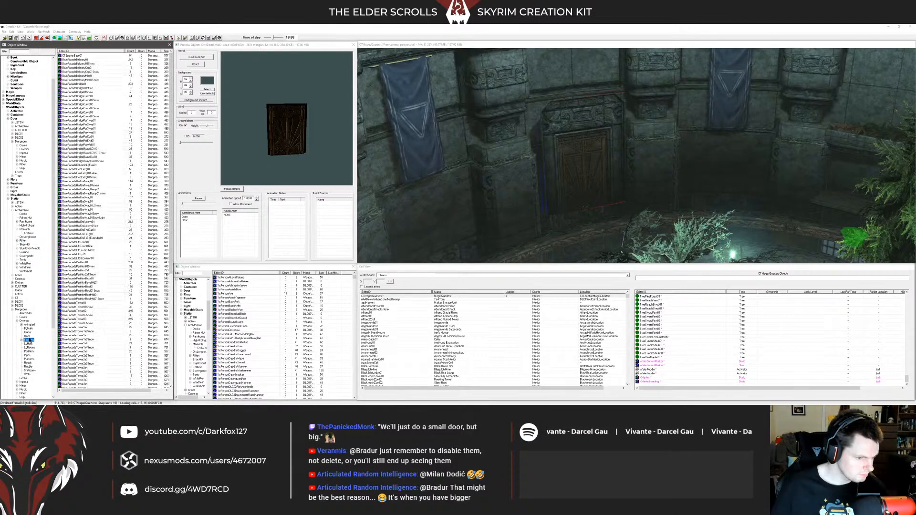
left_click(79, 93)
left_click(79, 71)
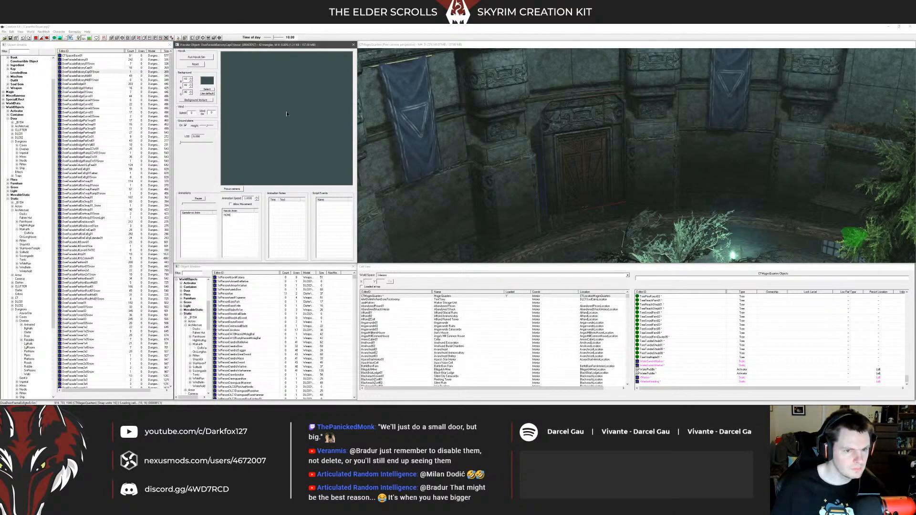
left_click(95, 84)
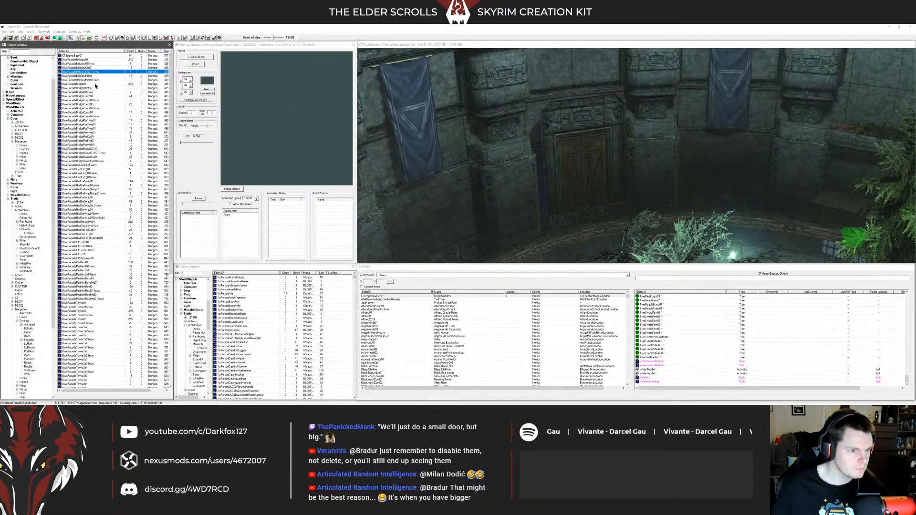
Step: Preview the Dwemer facade pieces in list order from the bridge pieces down through the tower pieces
left_click(94, 88)
key("Down")
key("Down")
key("Down")
key("Down")
key("Down")
key("Down")
key("Down")
key("Down")
key("Down")
key("Down")
key("Down")
key("Down")
key("Down")
key("Down")
key("Down")
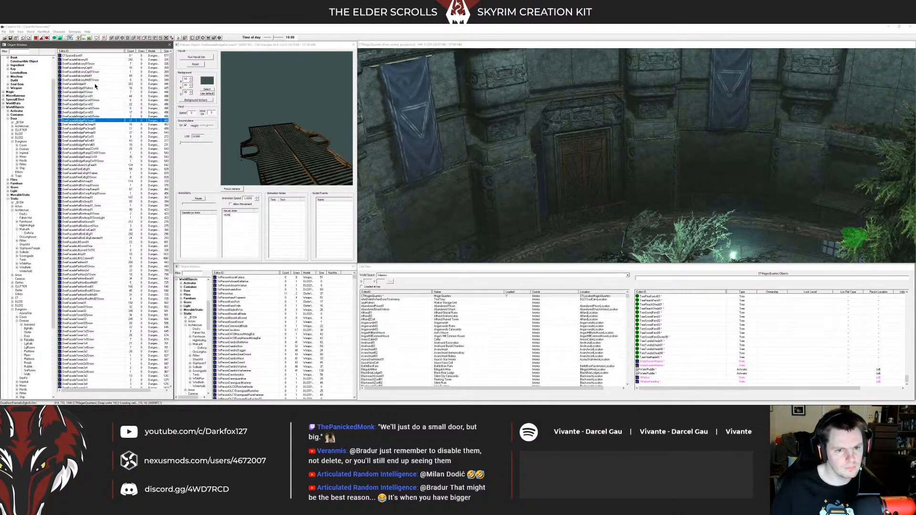
key("Down")
key("Down")
key("Down")
key("Down")
key("Down")
key("Down")
key("Down")
key("Down")
key("Down")
key("Down")
key("Down")
key("Down")
key("Down")
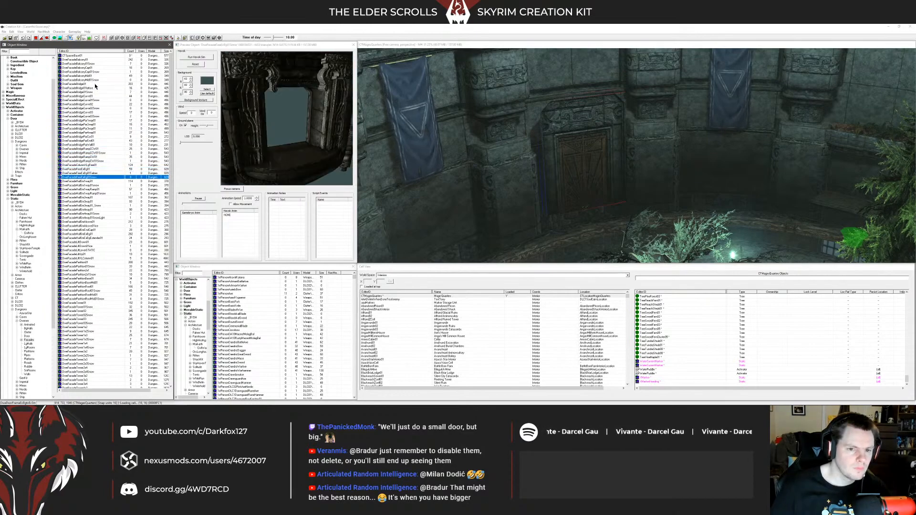
key("Down")
key("Down")
key("Down")
key("Down")
key("Down")
key("Down")
key("Down")
key("Down")
key("Down")
key("Down")
key("Down")
key("Down")
key("Down")
key("Down")
key("Down")
key("Down")
key("Down")
key("Down")
key("Down")
key("Down")
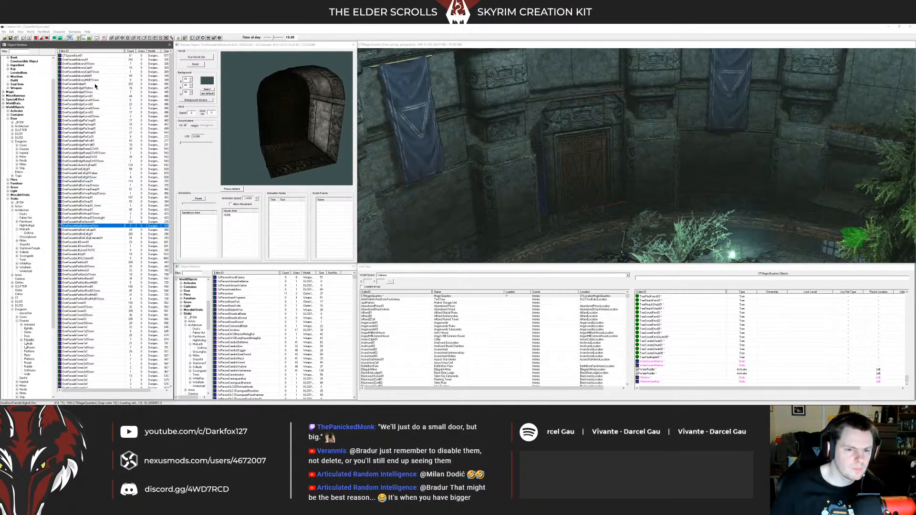
key("Down")
key("Down")
key("Down")
key("Down")
key("Down")
key("Down")
key("Down")
key("Down")
key("Down")
key("Down")
key("Down")
key("Down")
key("Down")
key("Down")
key("Down")
key("Down")
key("Down")
key("Down")
key("Down")
key("Down")
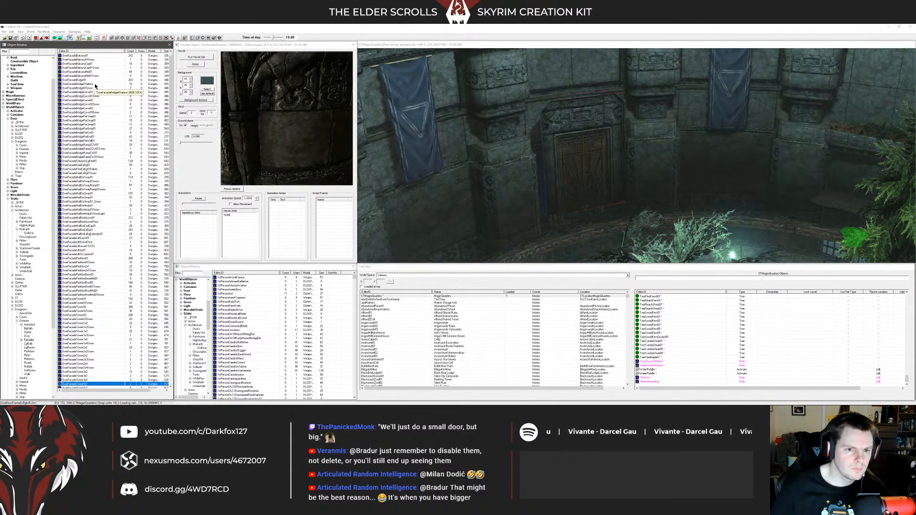
key("Down")
key("Down")
key("Down")
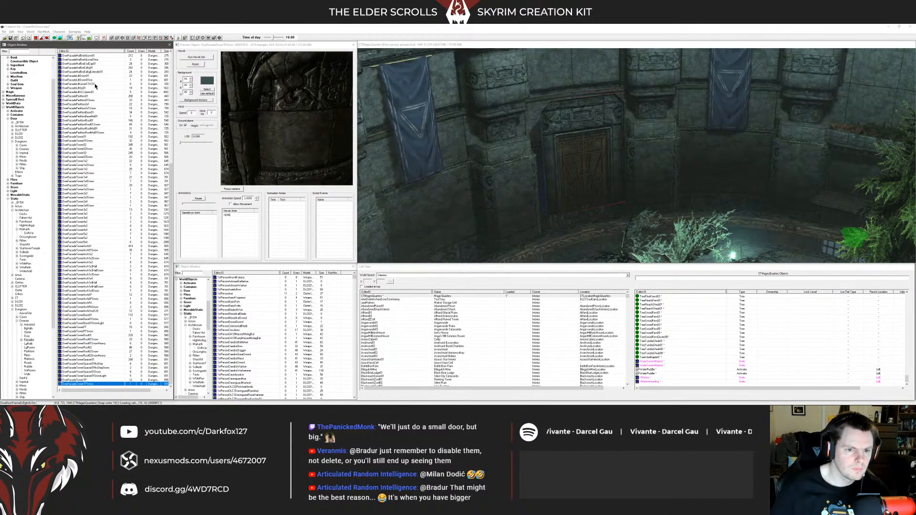
Step: Show the facade models from farther away in the preview and spot-check pieces from the tower entries back up the list
left_click(293, 115)
scroll(293, 115, "down", 8)
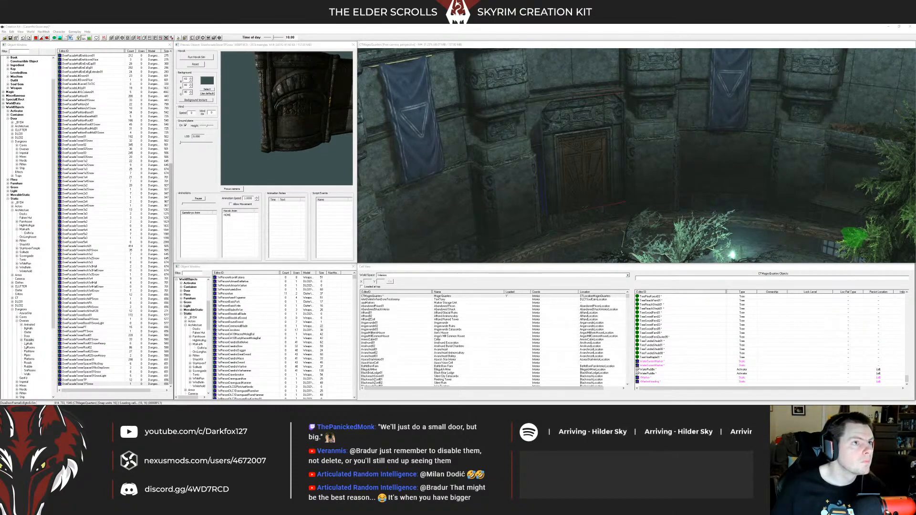
left_click(118, 166)
left_click(99, 186)
scroll(105, 183, "up", 12)
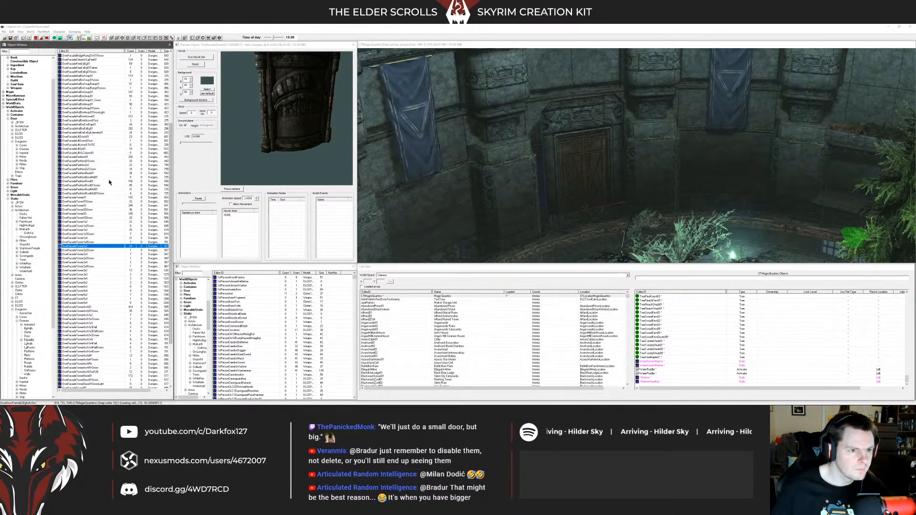
left_click(90, 125)
left_click(94, 97)
left_click(99, 76)
left_click(108, 68)
left_click(110, 64)
Step: Preview the Dwemer facade pieces again in list order, starting from the balcony pieces and continuing past the bridge and ramp pieces
scroll(111, 69, "up", 2)
key("Down")
key("Down")
key("Down")
key("Down")
key("Down")
key("Down")
key("Down")
key("Down")
key("Down")
key("Down")
key("Down")
key("Down")
key("Down")
key("Down")
key("Down")
key("Down")
key("Down")
key("Down")
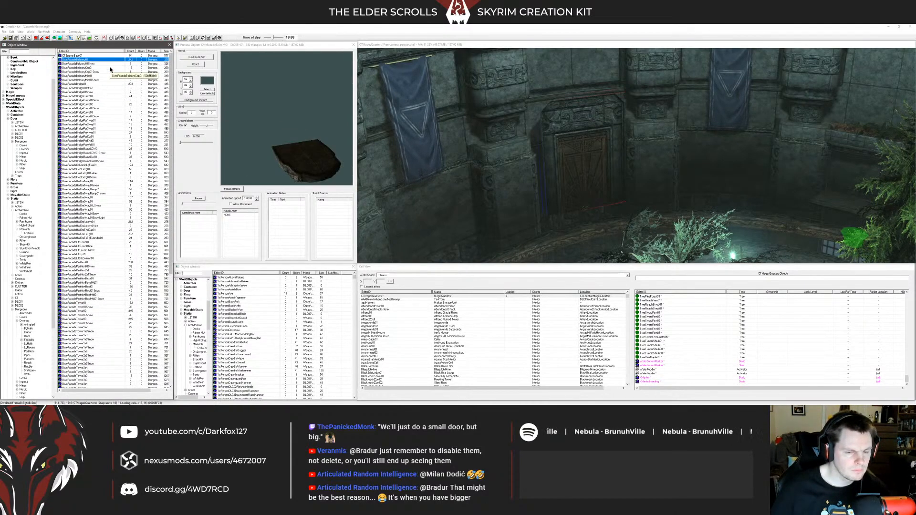
key("Down")
key("Down")
key("Down")
key("Down")
key("Down")
key("Down")
key("Down")
key("Down")
key("Down")
key("Down")
key("Down")
key("Down")
key("Down")
key("Down")
key("Down")
key("Down")
key("Down")
key("Down")
key("Down")
key("Down")
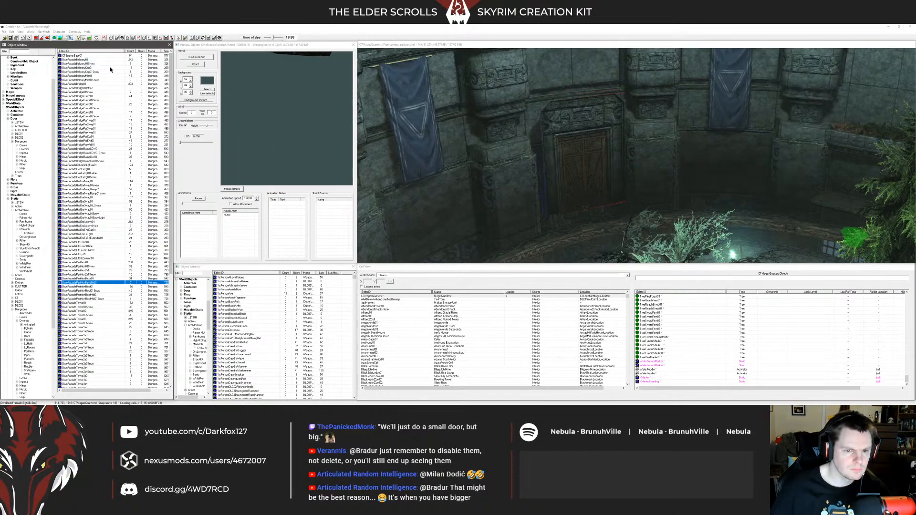
Step: List the Dwemer clutter statics and preview them from the end of the list up to the large column
left_click(38, 323)
left_click(74, 234)
key("Up")
key("Up")
key("Up")
key("Up")
key("Up")
key("Up")
key("Up")
key("Up")
key("Up")
key("Up")
key("Up")
key("Up")
key("Up")
key("Up")
key("Up")
key("Up")
key("Up")
key("Up")
key("Up")
key("Up")
key("Up")
key("Up")
key("Up")
key("Up")
key("Up")
key("Up")
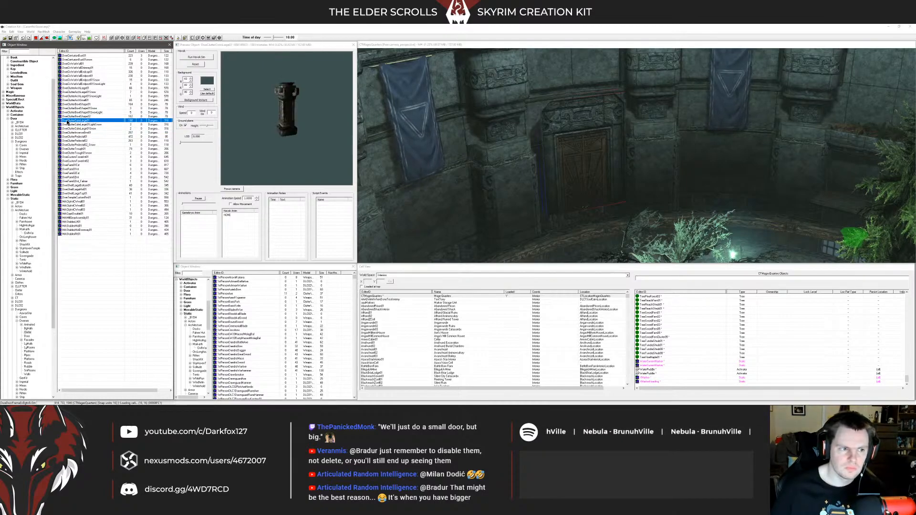
Step: Delete the selected frame piece around the balcony door
left_click_drag(467, 223, 538, 165)
key("shift")
key("Delete")
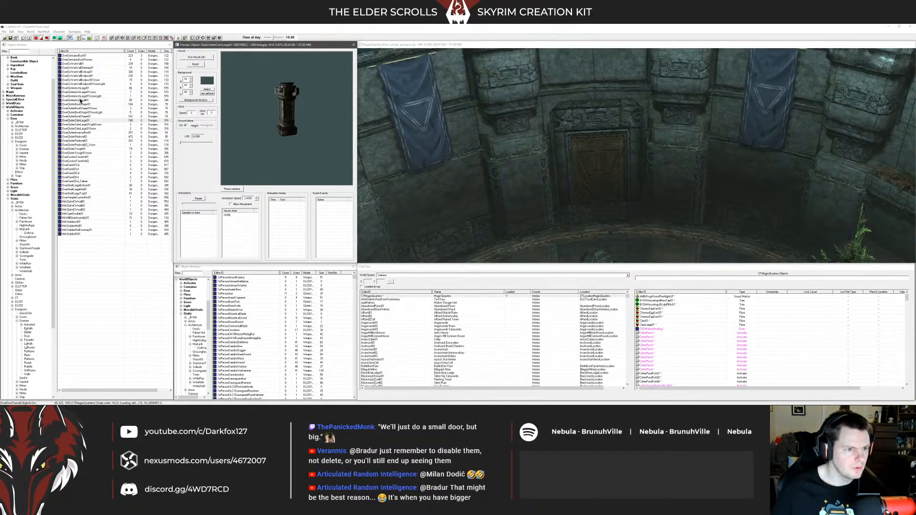
Step: Preview the Dwemer clutter arch pieces and examine the large arch with light snow from the front
left_click(82, 113)
key("Up")
key("Up")
key("Up")
key("Up")
key("Up")
key("Up")
key("Down")
key("Down")
key("Down")
key("Down")
key("Up")
left_click_drag(282, 115, 327, 113)
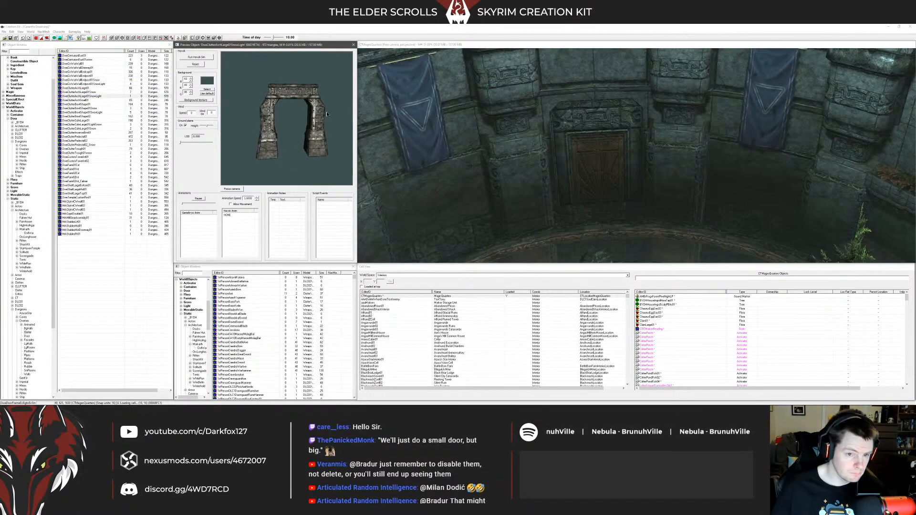
Step: Try placing the large Dwemer arch with light snow around the balcony door and delete it
left_click_drag(98, 96, 667, 125)
left_click_drag(531, 146, 528, 134)
left_click_drag(595, 111, 595, 147)
middle_click_drag(594, 147, 582, 155, "shift")
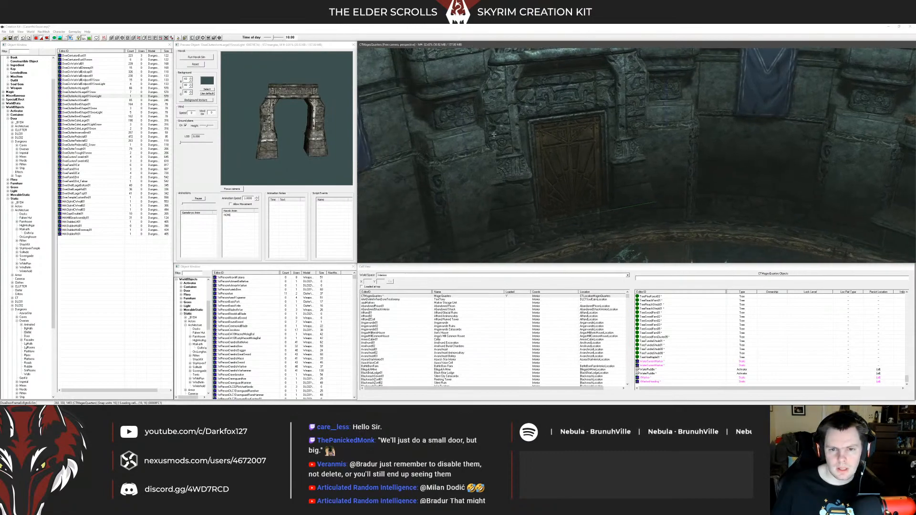
middle_click_drag(497, 130, 517, 151, "shift")
key("Delete")
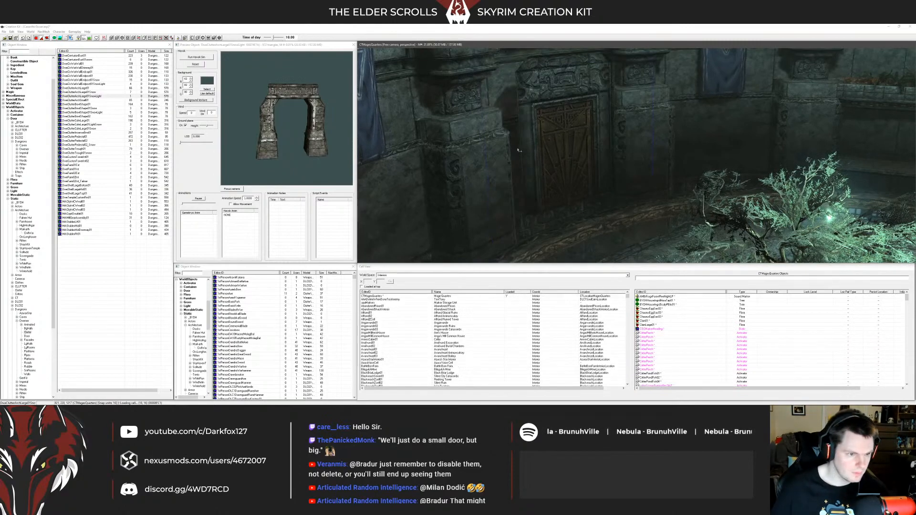
Step: Place DweClutterArchLarge01 around the balcony door and edit its scale in the reference properties
left_click(72, 89)
middle_click_drag(538, 165, 579, 128, "shift")
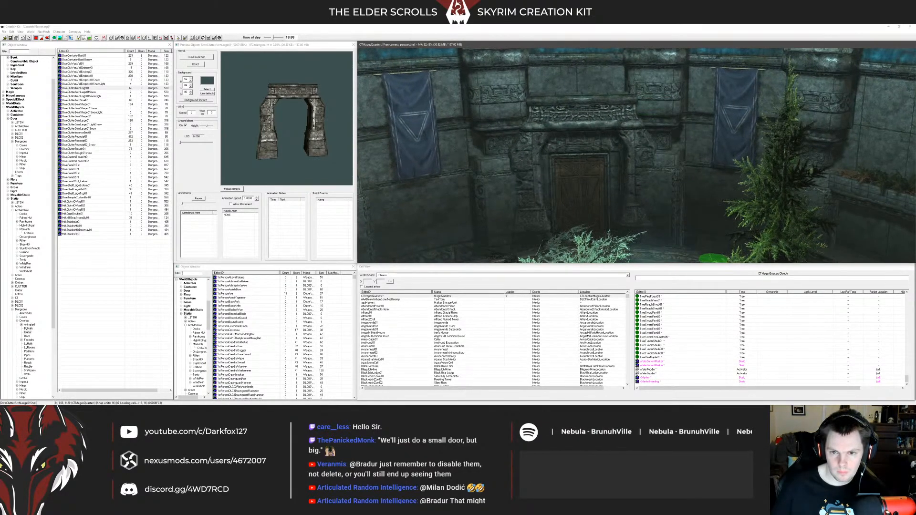
double_click(449, 201)
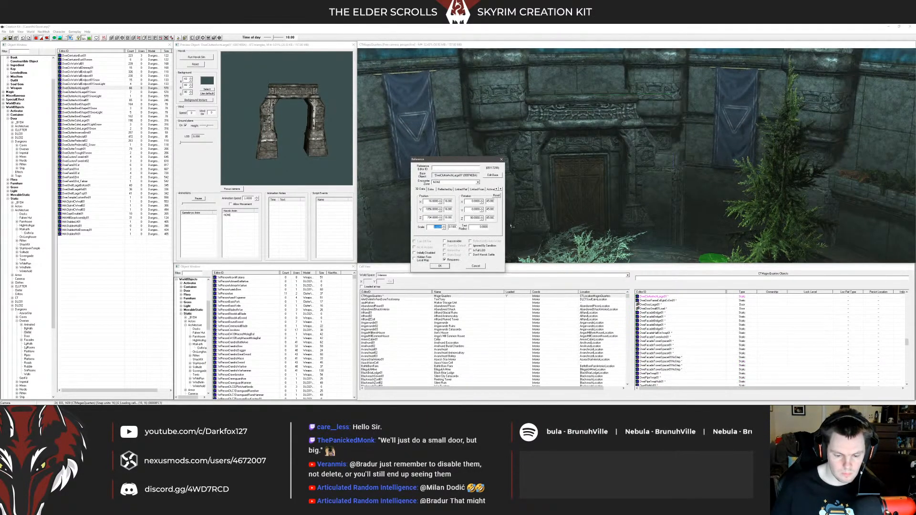
key("Return")
key("shift")
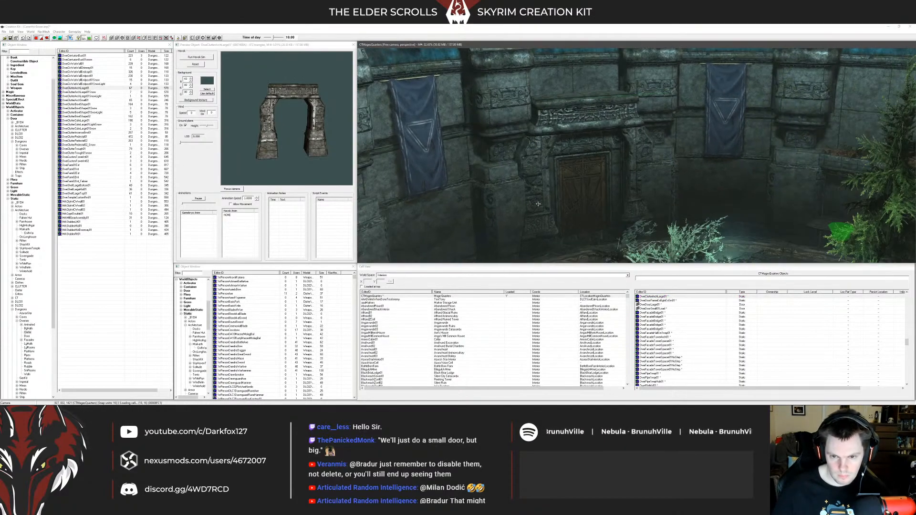
Step: Undo the last change to the door arch and lower the arch vertically
key("shift")
middle_click_drag(519, 209, 560, 168)
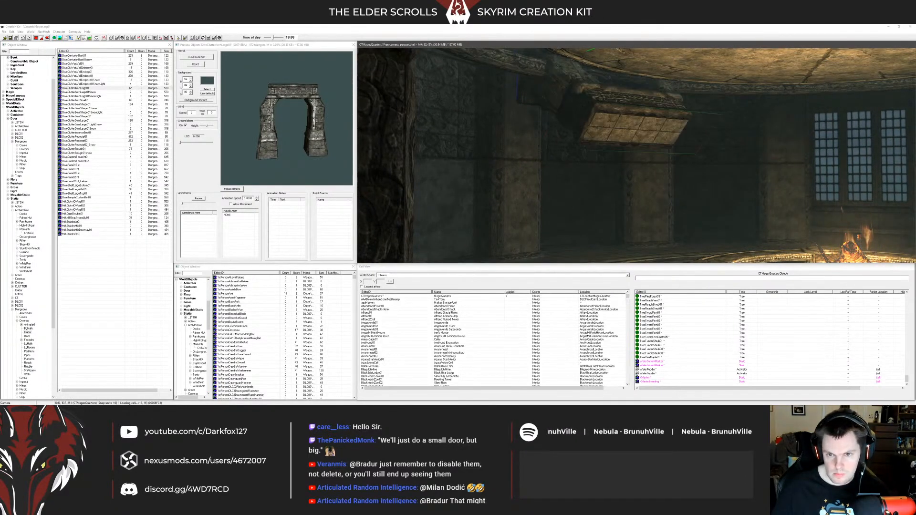
key("ctrl+z")
left_click_drag(585, 159, 585, 173)
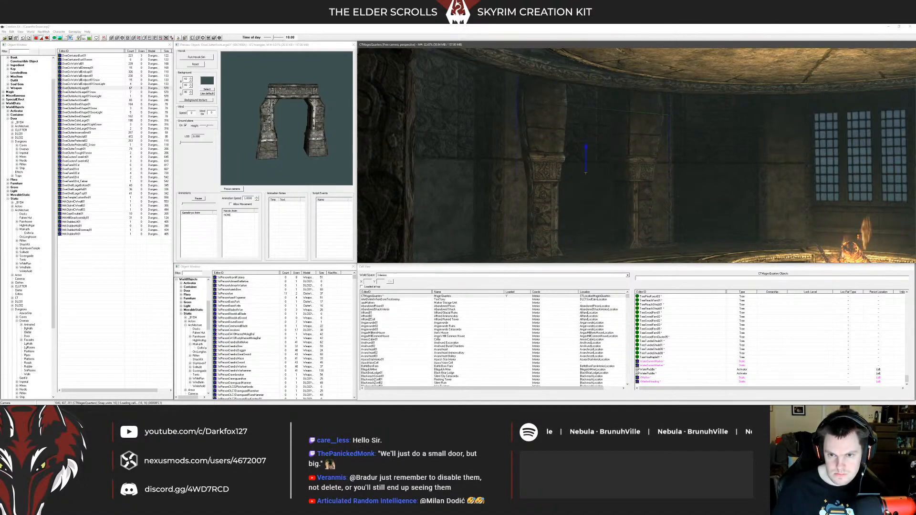
Step: Examine the stone archways on the lower level and the wooden door with its surround on the upper level
middle_click_drag(646, 146, 583, 150, "shift")
scroll(582, 150, "up", 5)
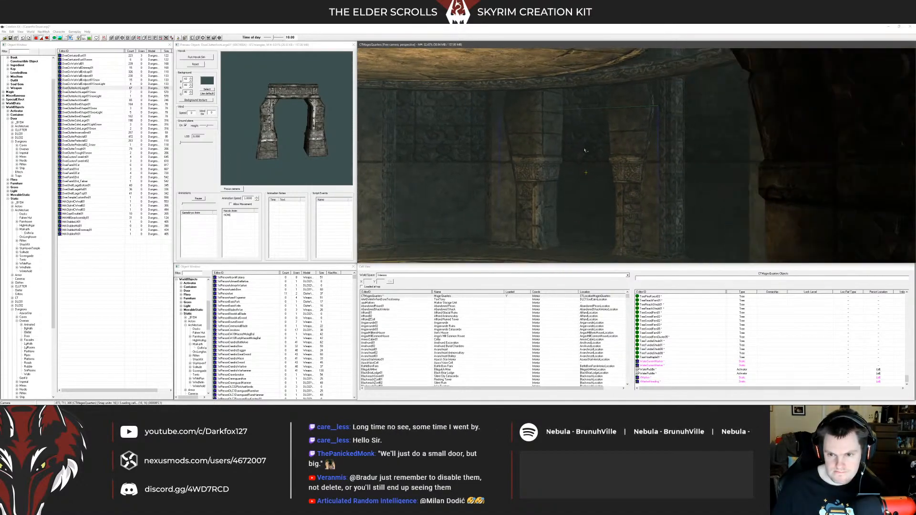
middle_click_drag(616, 149, 653, 149, "shift")
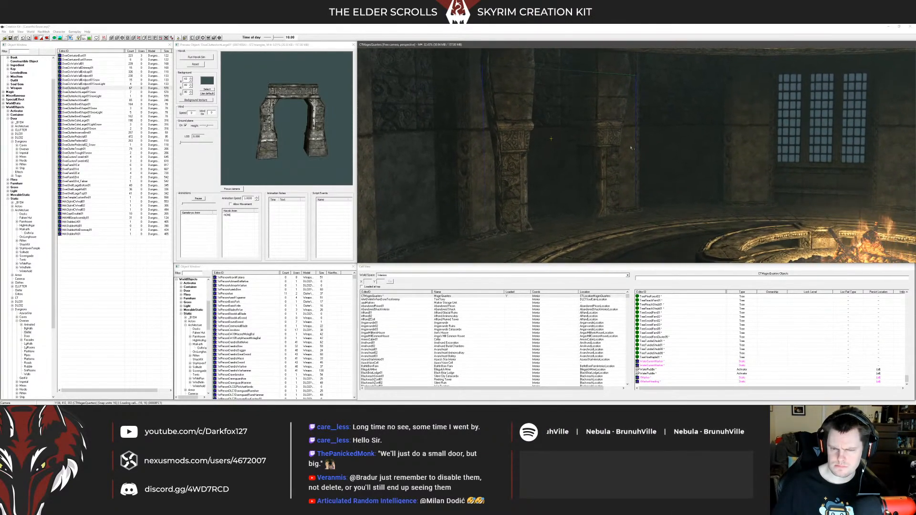
left_click(619, 134)
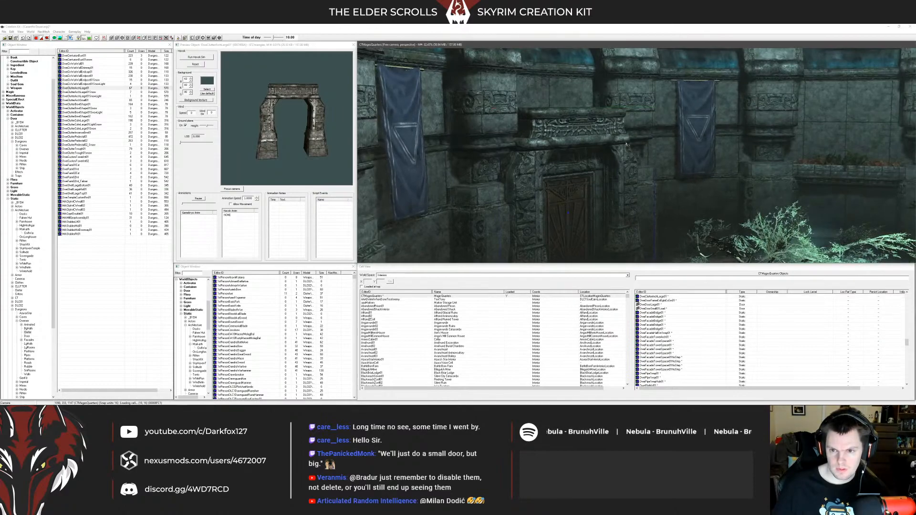
left_click(517, 133, "ctrl")
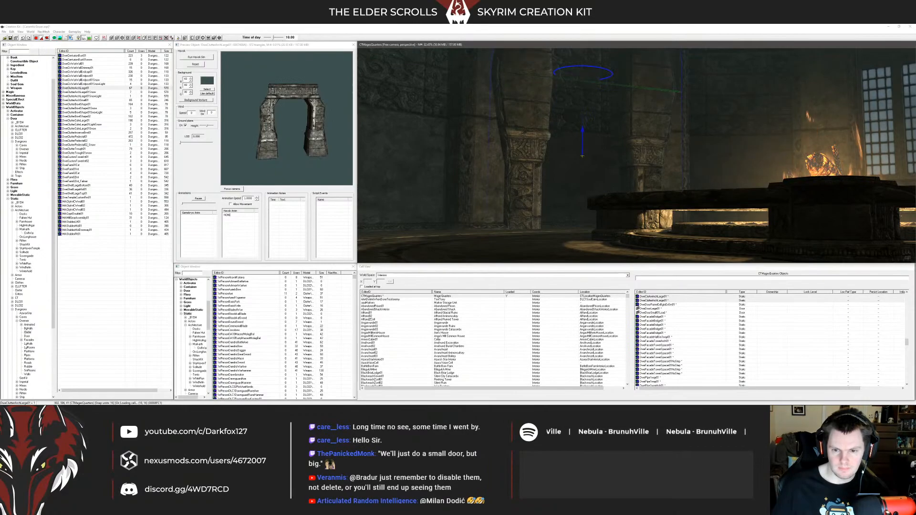
middle_click_drag(534, 168, 463, 201)
middle_click_drag(538, 190, 635, 193)
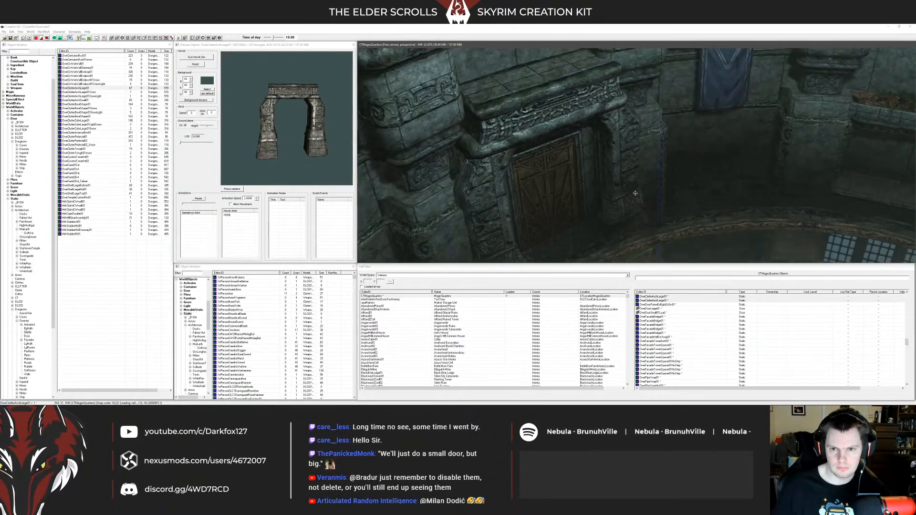
middle_click_drag(547, 144, 561, 135)
Step: Duplicate a stone wall panel from the upper level and place the copy in front of the wooden door
left_click(884, 123)
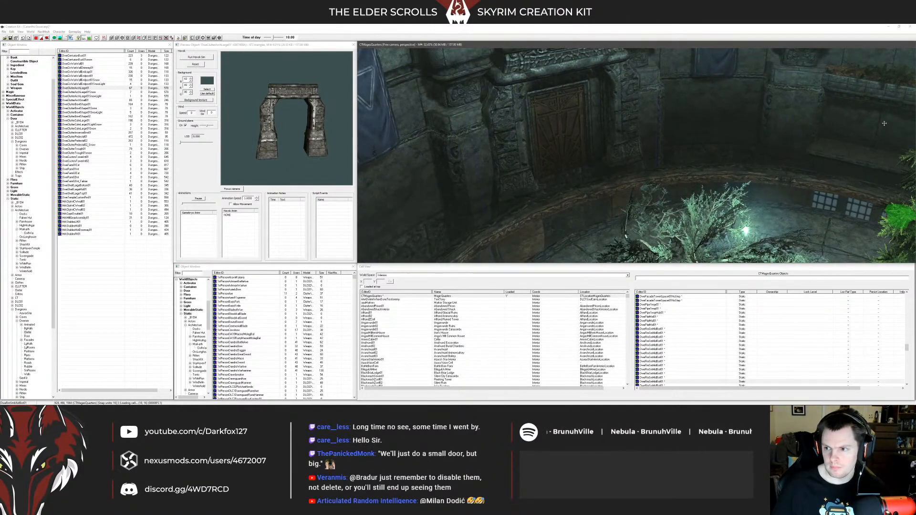
key("ctrl+d")
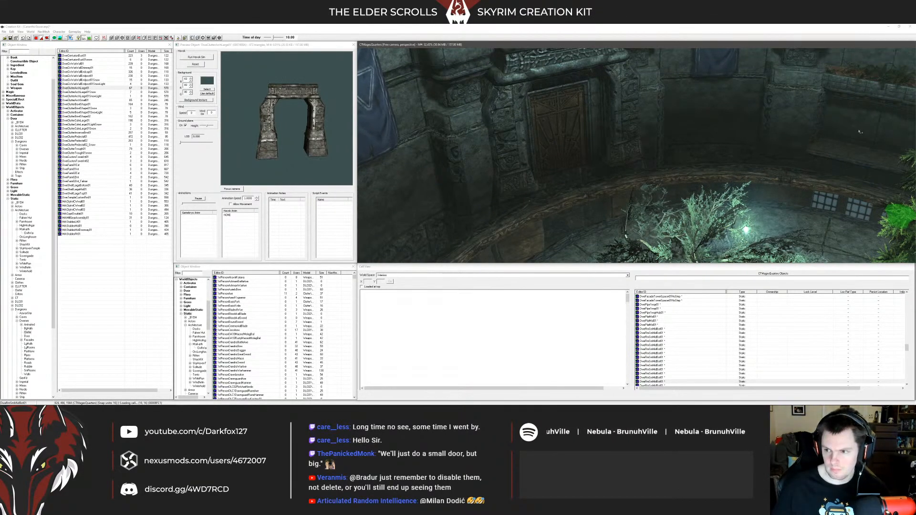
left_click_drag(857, 125, 541, 136)
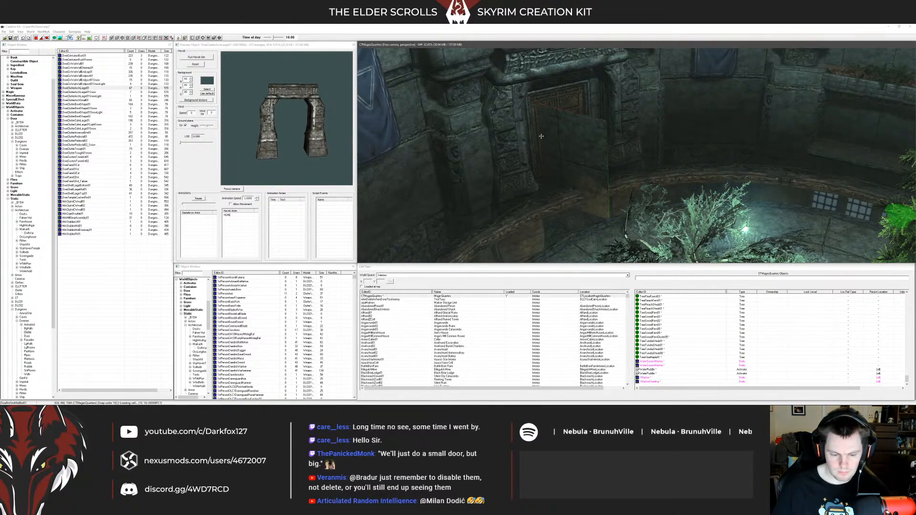
Step: Edit the copied panel's X and Z rotation so it lies flat in front of the door
double_click(558, 147)
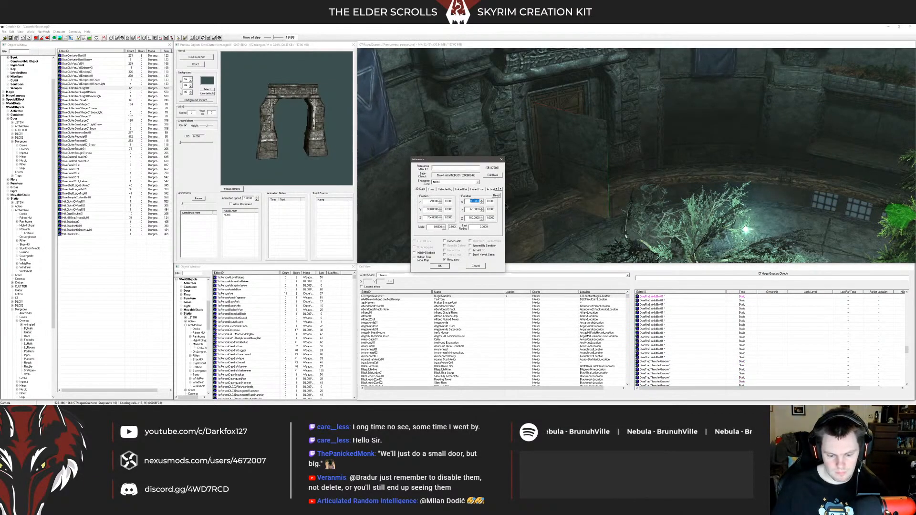
type("00")
left_click_drag(467, 218, 493, 219)
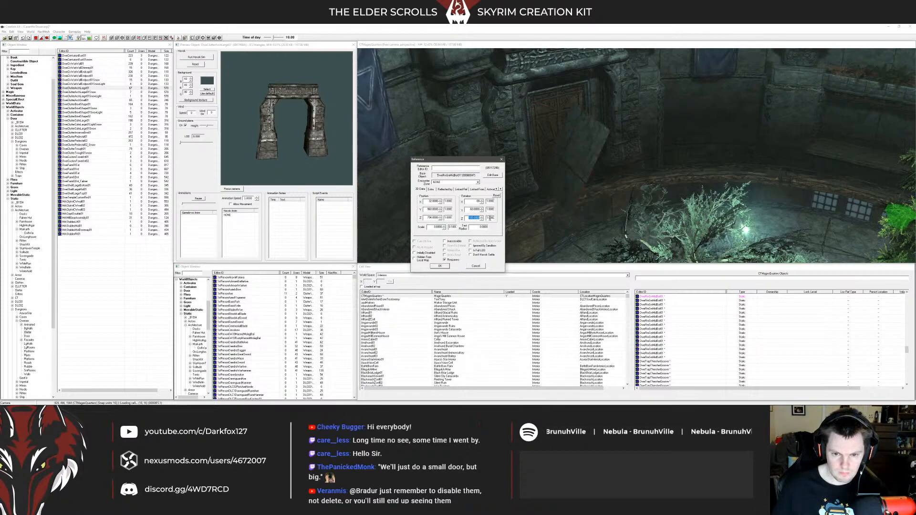
left_click(439, 266)
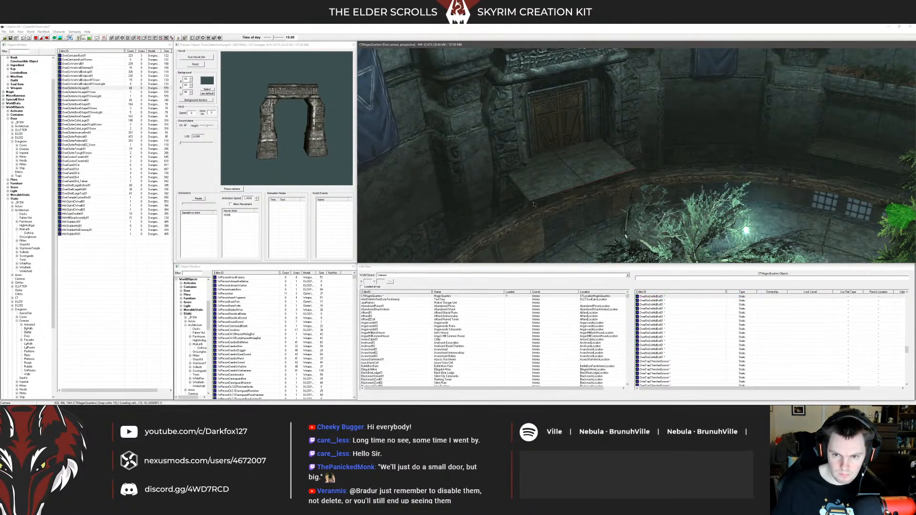
Step: Move the flat panel against the wooden door and lower it to form a floor at the doorway's foot
key("shift")
mouse_move(565, 175)
left_mouse_down()
mouse_move(576, 165)
mouse_move(576, 186)
left_mouse_up()
key("z")
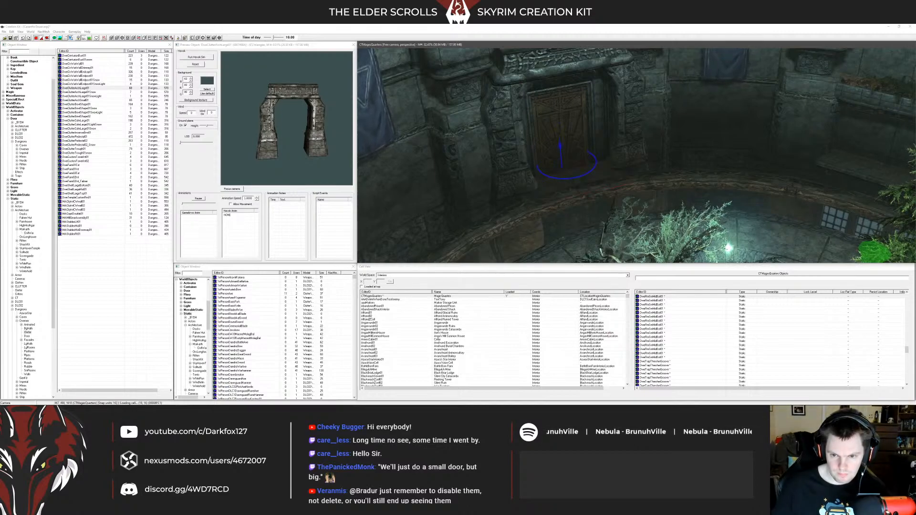
key("shift")
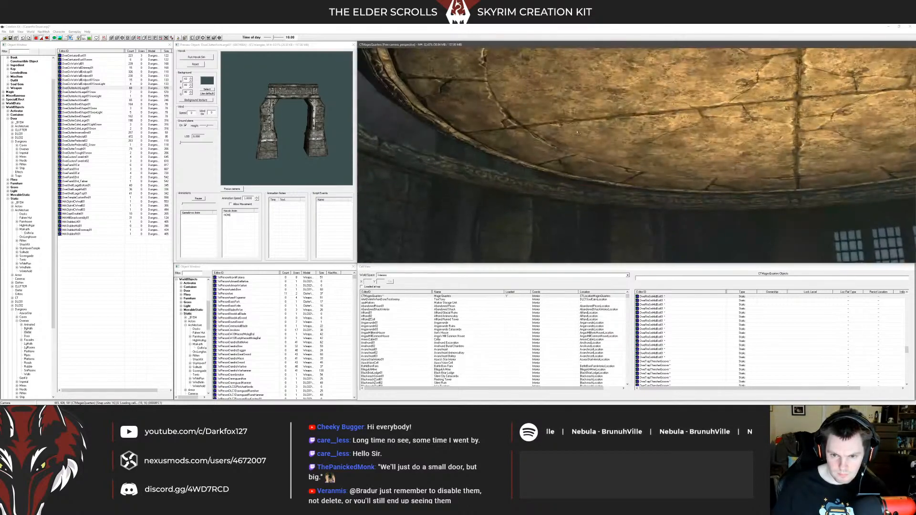
key("shift")
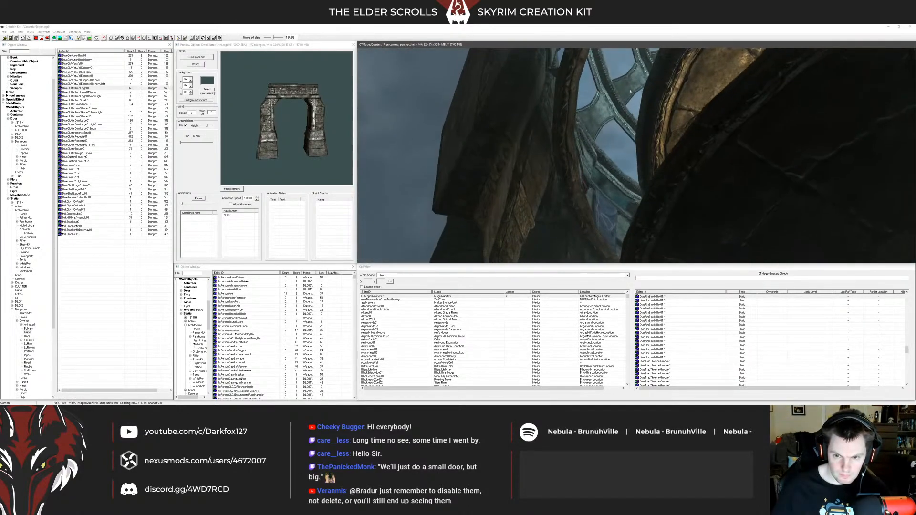
key("shift")
scroll(581, 184, "up", 3)
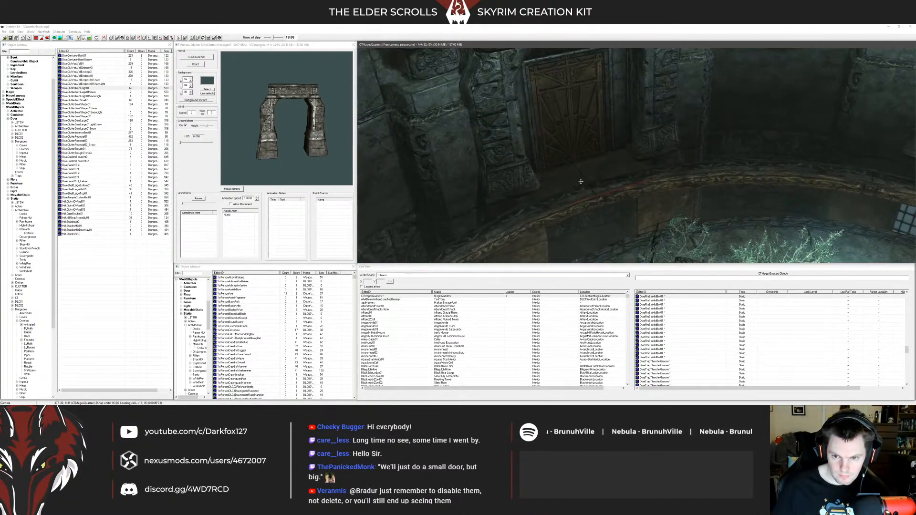
key("z")
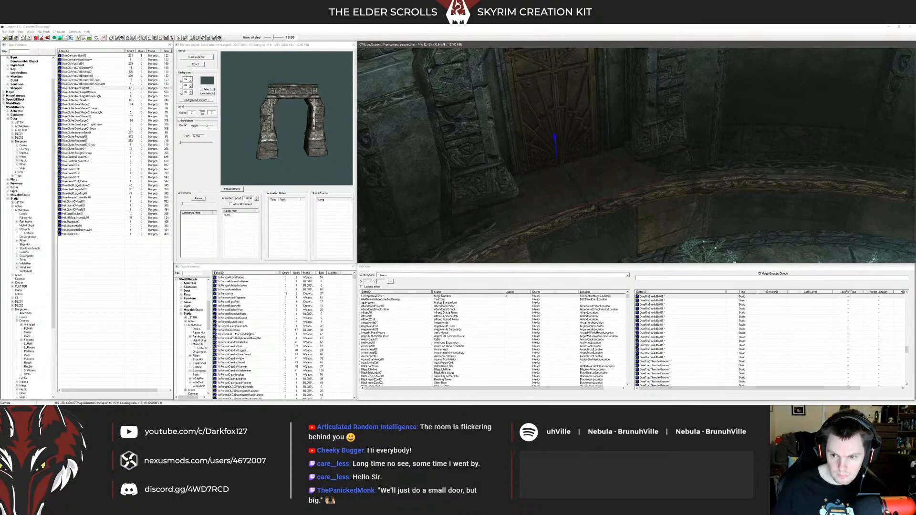
Step: Duplicate the flat panel at the foot of the door and adjust the copy's position to extend the doorway floor
key("ctrl+d")
key("x")
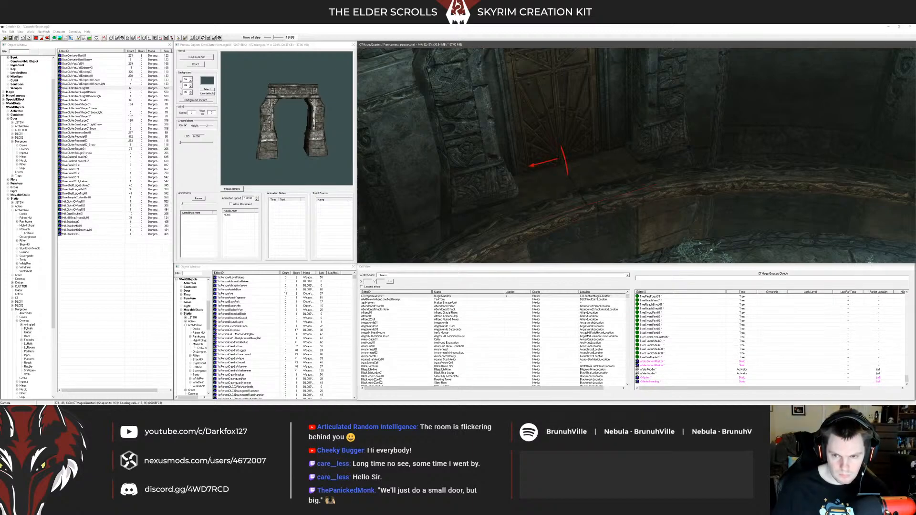
middle_click_drag(777, 256, 778, 191, "shift")
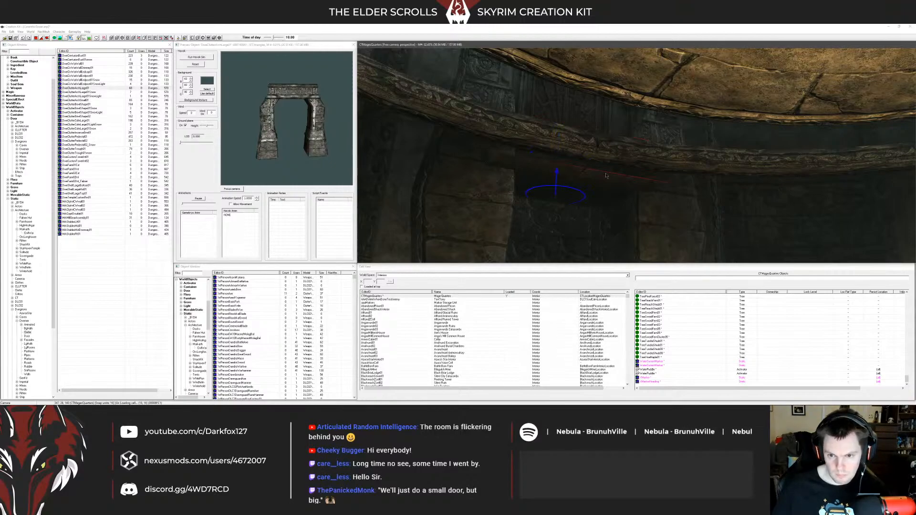
left_click(579, 187)
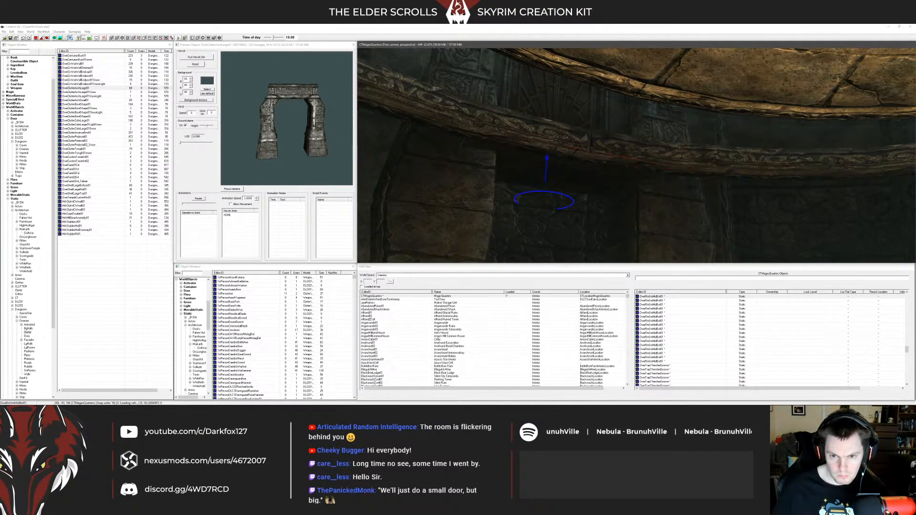
mouse_move(568, 184)
middle_mouse_down("shift")
mouse_move(564, 160)
mouse_move(561, 201)
middle_mouse_up("shift")
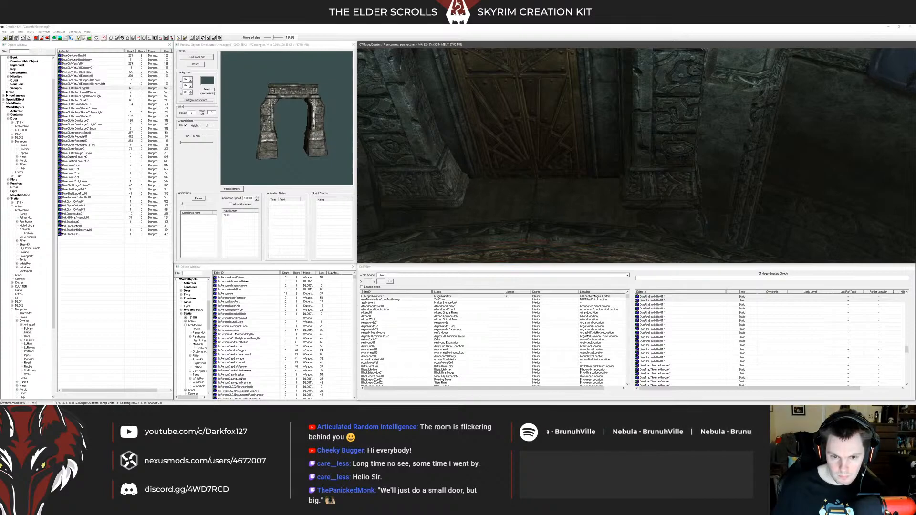
mouse_move(561, 201)
middle_mouse_down("shift")
mouse_move(626, 102)
mouse_move(539, 161)
mouse_move(696, 157)
mouse_move(725, 131)
mouse_move(705, 146)
mouse_move(679, 148)
mouse_move(576, 104)
mouse_move(603, 117)
mouse_move(767, 113)
middle_mouse_up("shift")
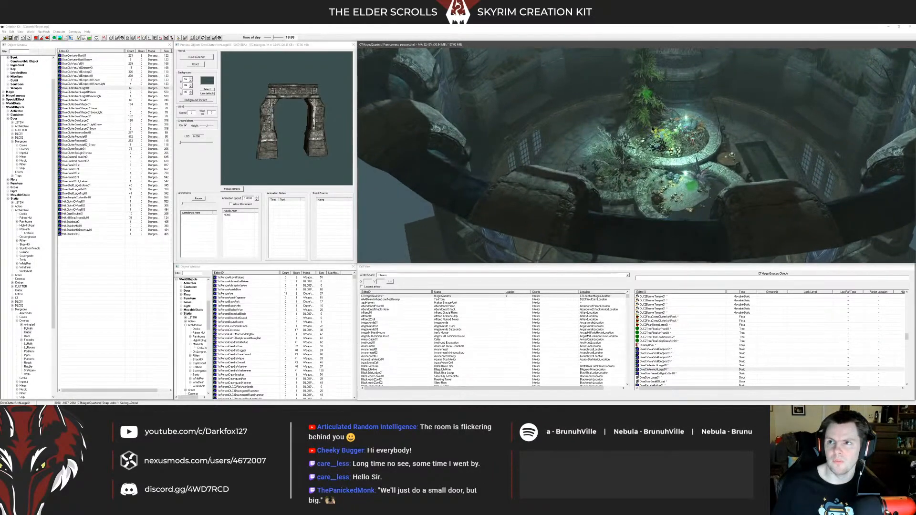
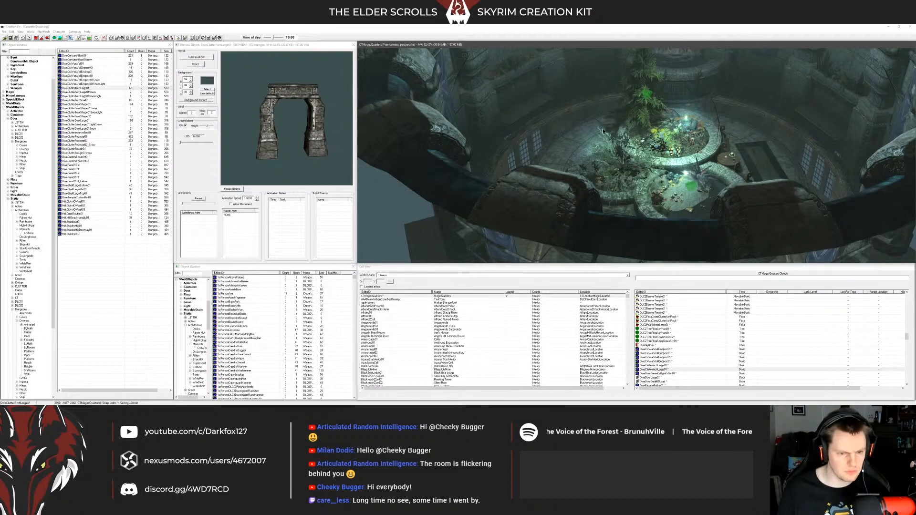
Step: Examine the planted hall from above and the stone archways around the lower fire pit
middle_click_drag(507, 154, 473, 182)
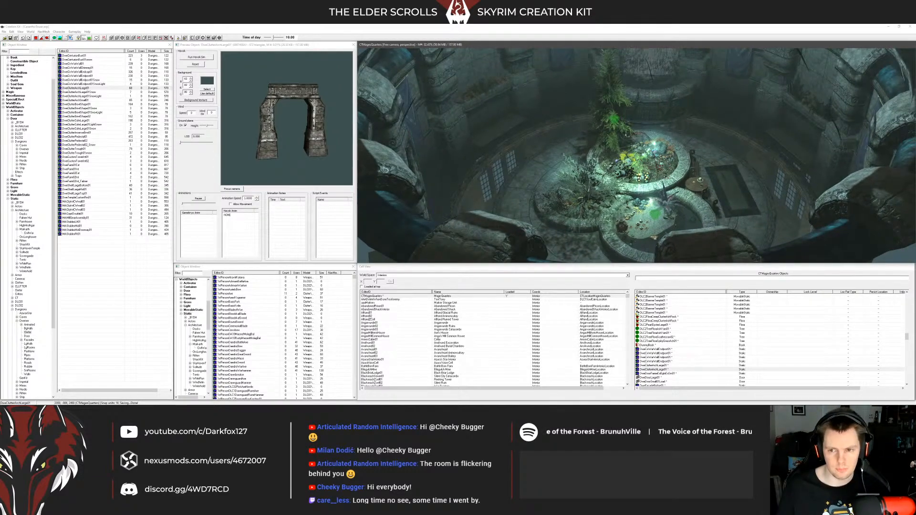
left_click(625, 135)
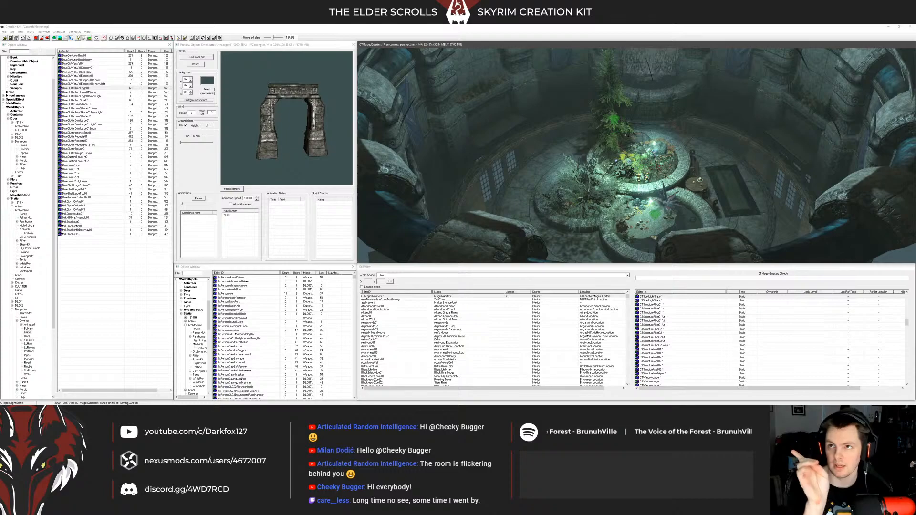
middle_click_drag(601, 136, 542, 164, "shift")
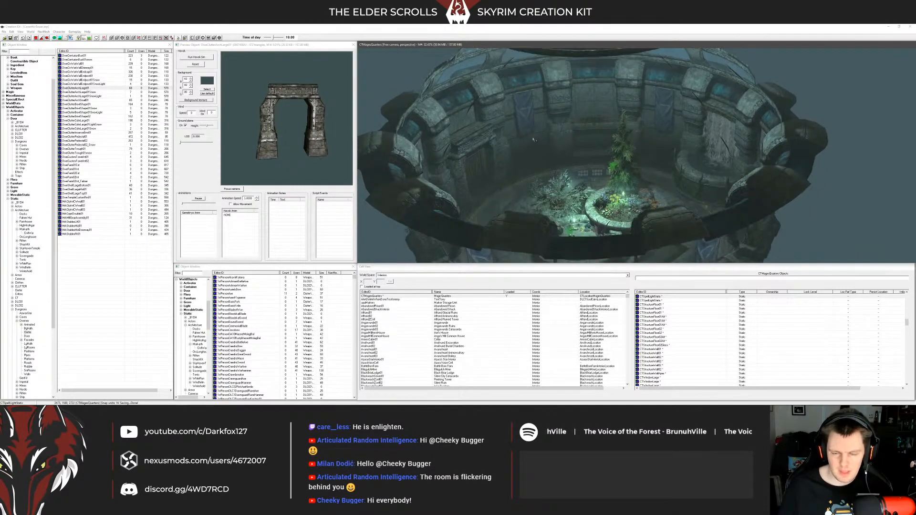
middle_click_drag(553, 139, 603, 146, "shift")
scroll(561, 143, "up", 3)
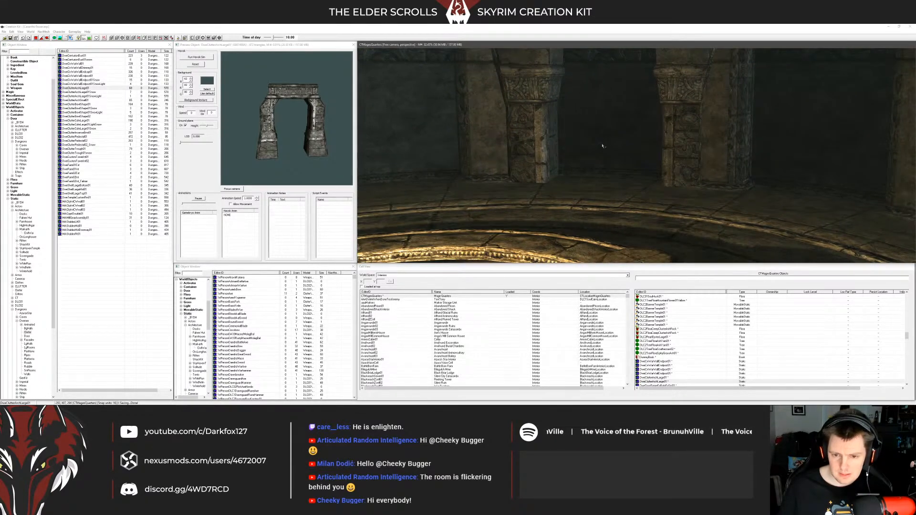
left_click(539, 156)
middle_click_drag(539, 156, 515, 172, "shift")
left_click(316, 143)
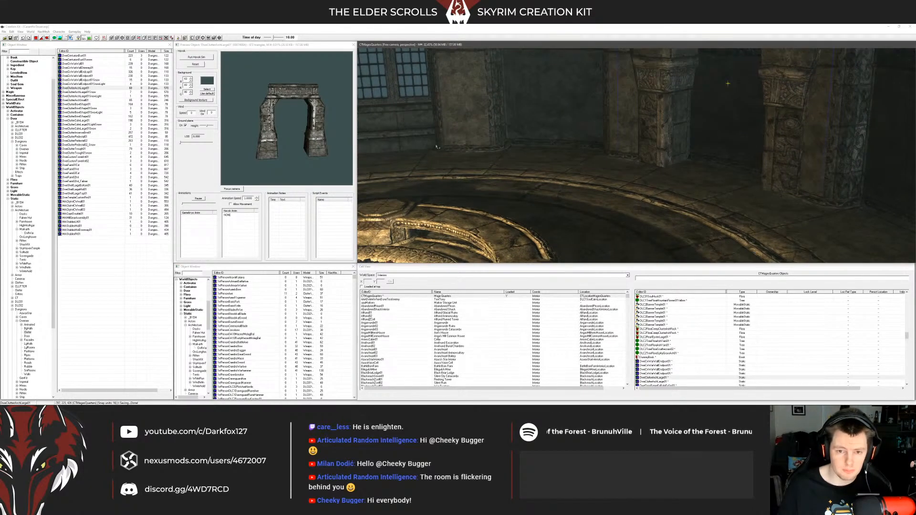
Step: Filter the static objects by "plat" and preview one of the matching models
left_click(20, 52)
type("pilla")
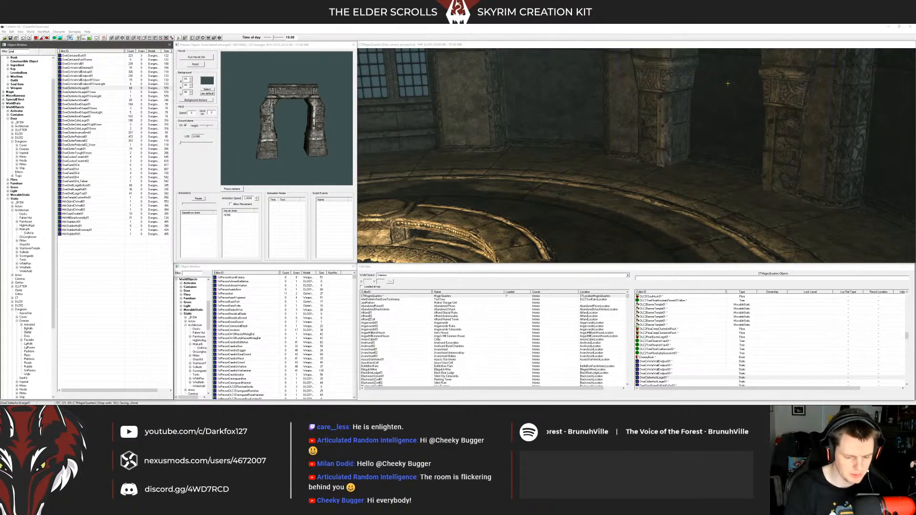
type("r")
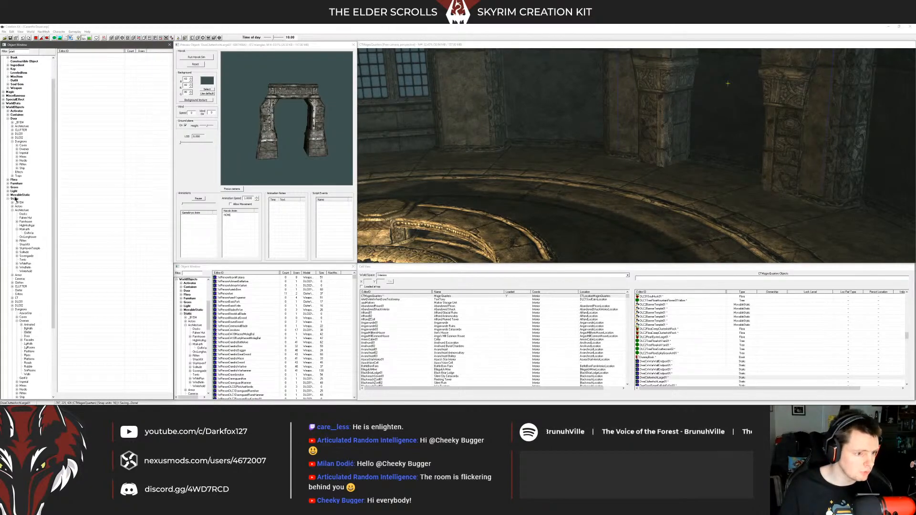
left_click(16, 199)
right_click(94, 108)
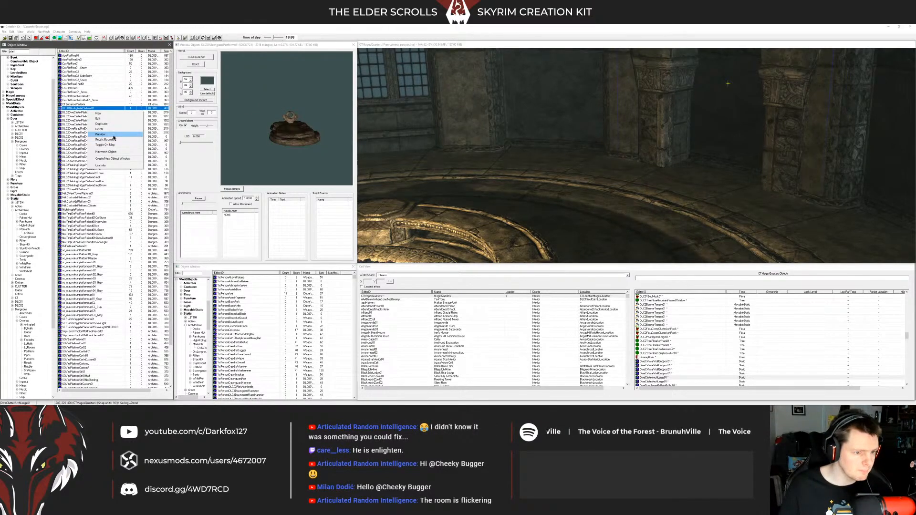
left_click(113, 136)
Step: Preview several platform models in the filtered list, including cave, wooden scaffold and stone ones
left_click(88, 100)
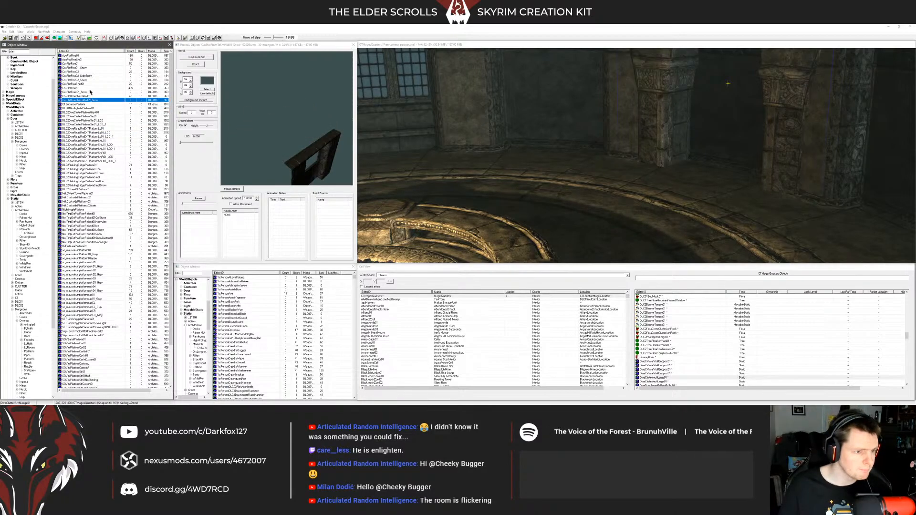
left_click(88, 154)
scroll(89, 150, "down", 4)
left_click(88, 157)
scroll(89, 162, "up", 2)
left_click(88, 178)
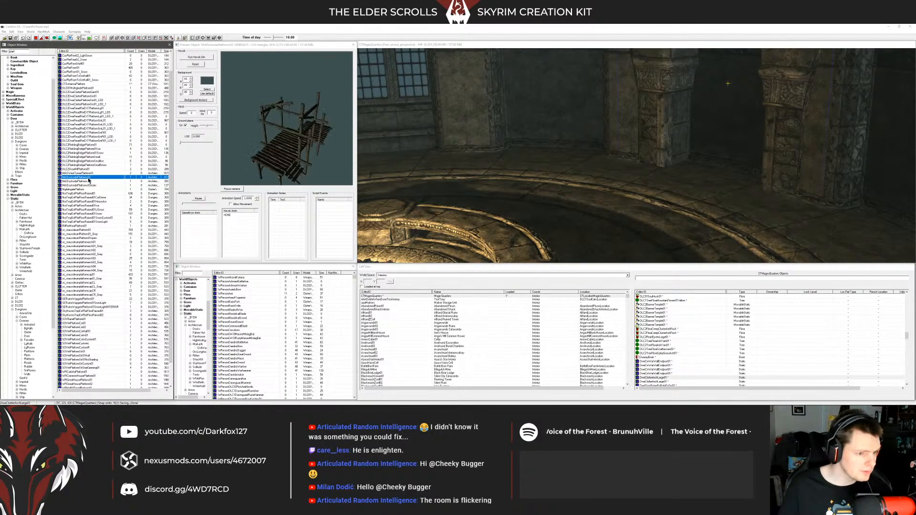
left_click(85, 169)
left_click(82, 173)
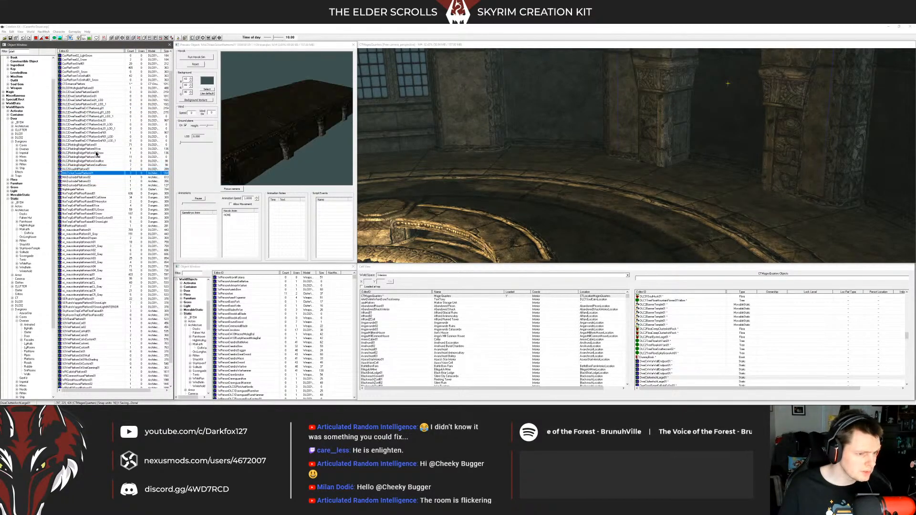
Step: Collapse the door categories and narrow the filtered objects to the Dwemer dungeon statics
left_click(7, 120)
left_click(12, 154)
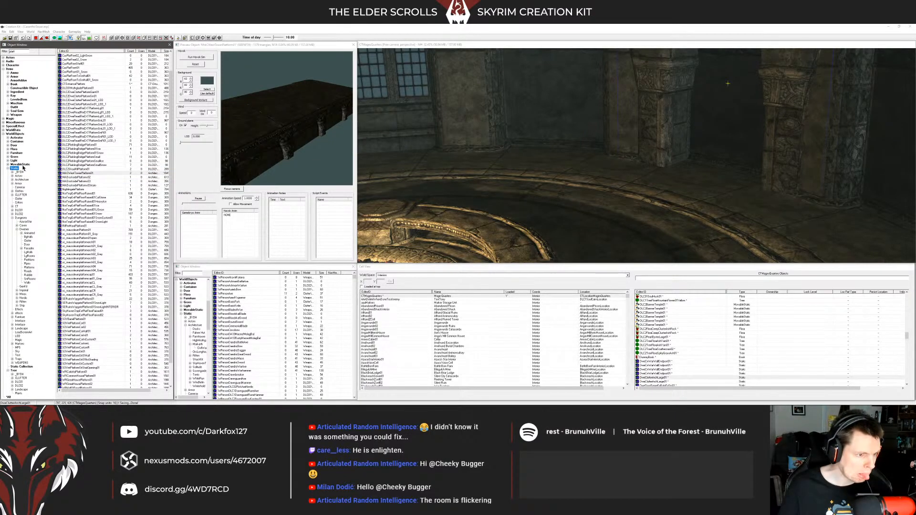
left_click(24, 229)
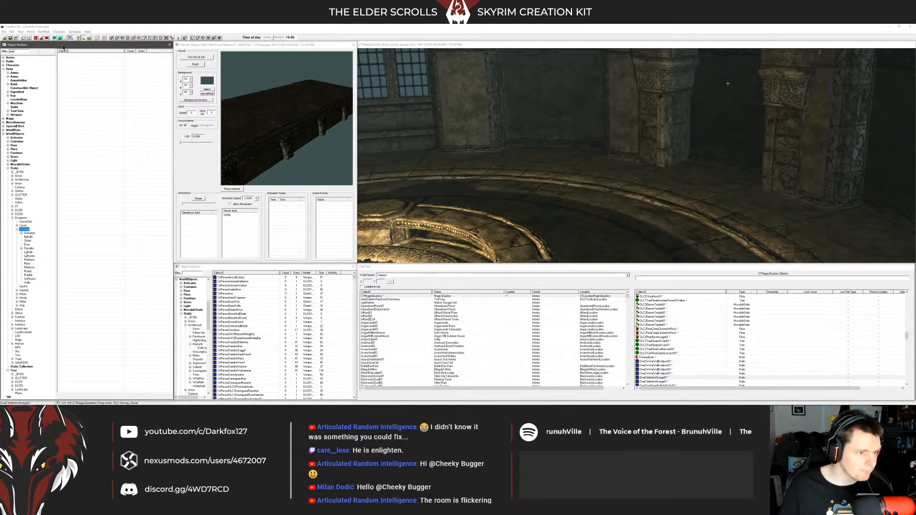
Step: Filter the Dwemer dungeon statics by "plat" and preview one of the big platform pieces
left_click(24, 51)
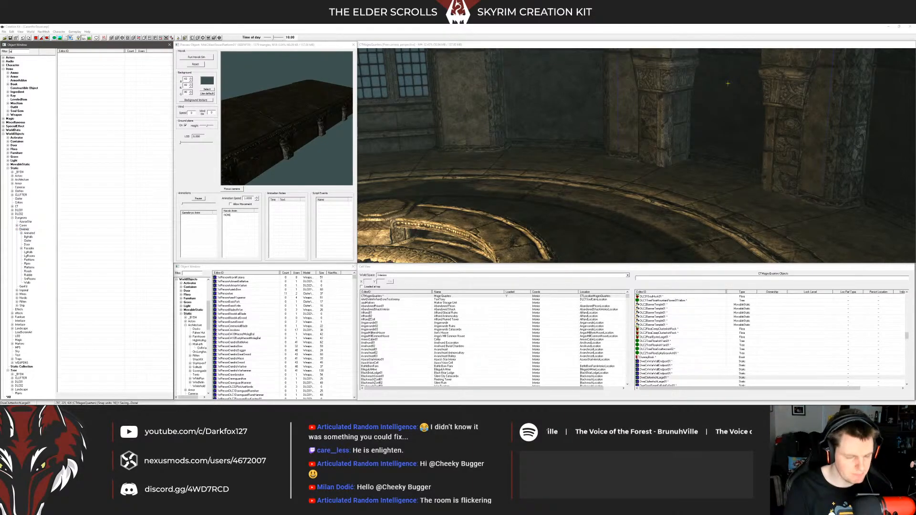
type("la")
type("plat")
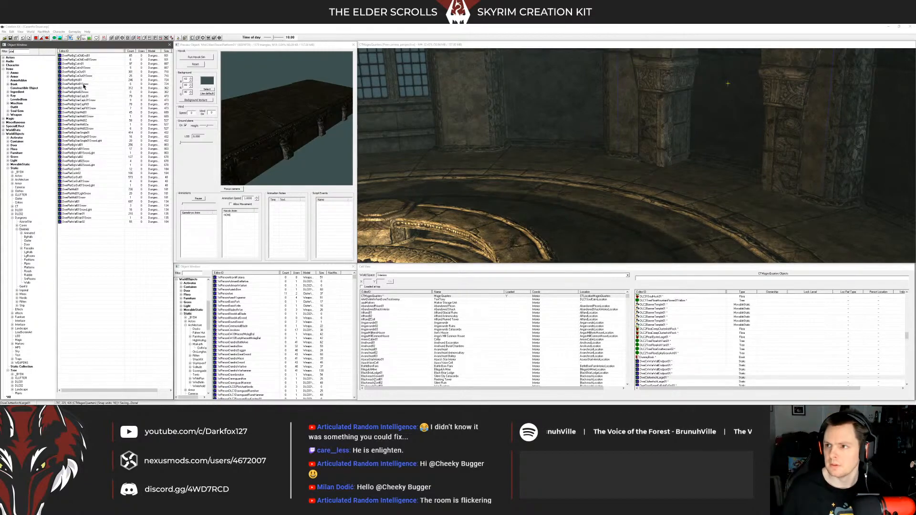
left_click(335, 100)
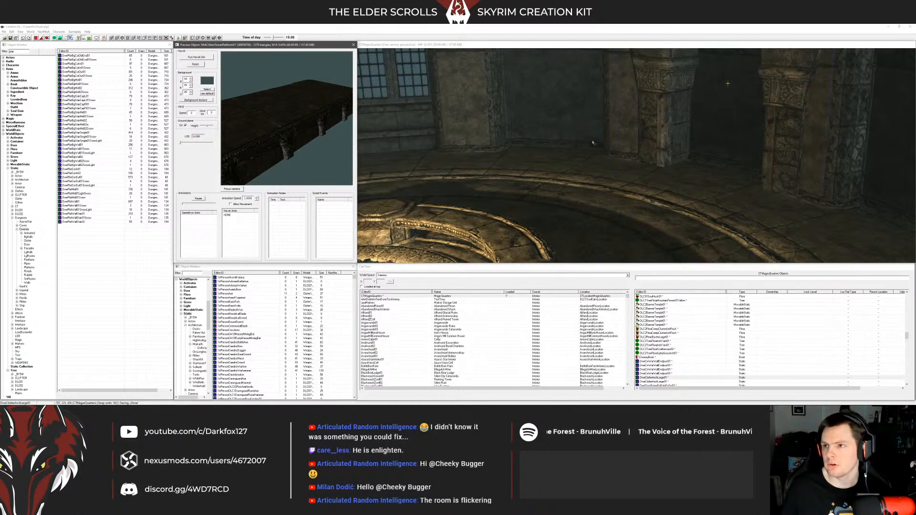
left_click(573, 143)
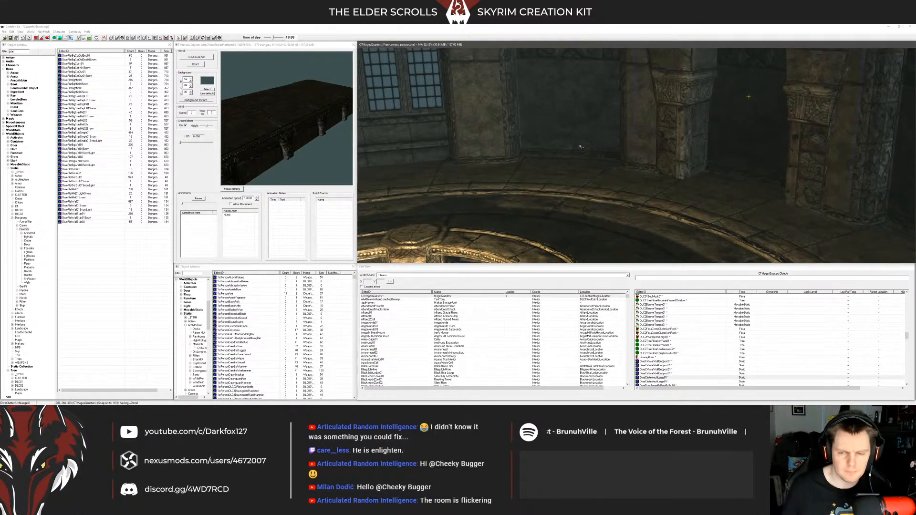
key("shift")
left_click(102, 102)
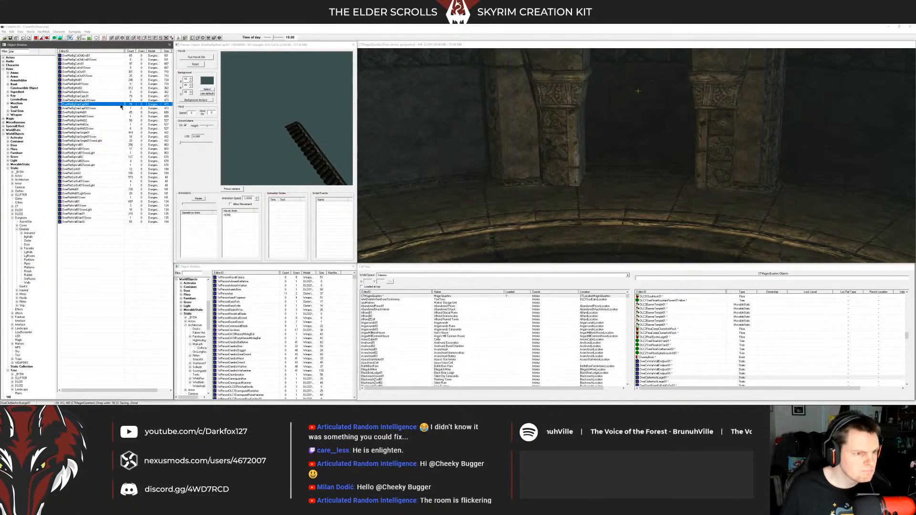
Step: Preview the big Dwemer platform models one after another, including corner, flat middle and wall pieces
left_click(102, 88)
key("Up")
key("Up")
key("Up")
key("Up")
key("Up")
key("Up")
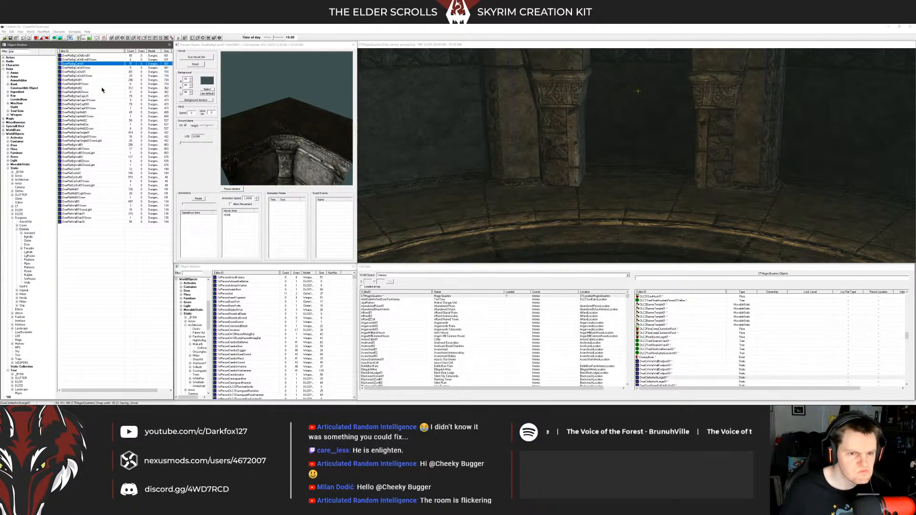
key("Down")
key("Down")
key("Down")
key("Down")
key("Down")
key("Down")
key("Down")
key("Down")
key("Down")
key("Down")
key("Down")
key("Down")
key("Down")
key("Down")
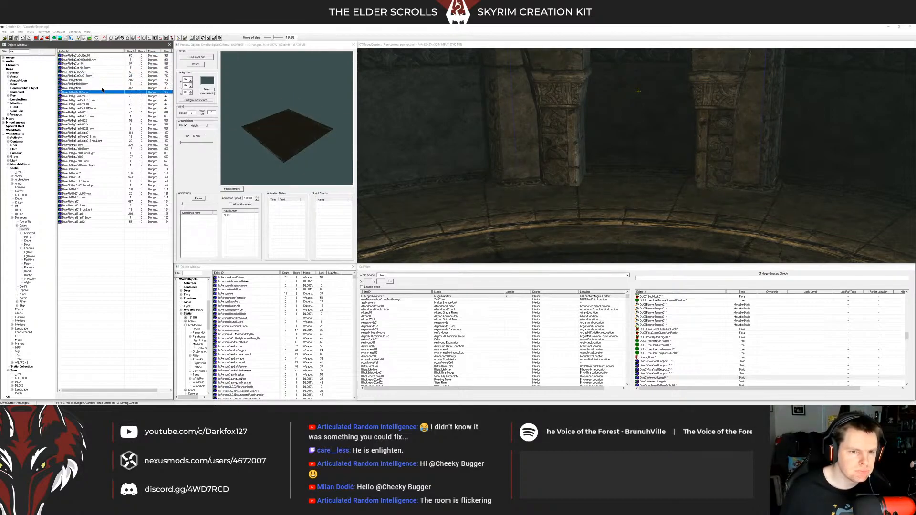
key("Down")
key("Down")
key("Down")
key("Down")
key("Down")
key("Down")
key("Down")
key("Down")
key("Down")
key("Down")
key("Down")
key("Down")
key("Down")
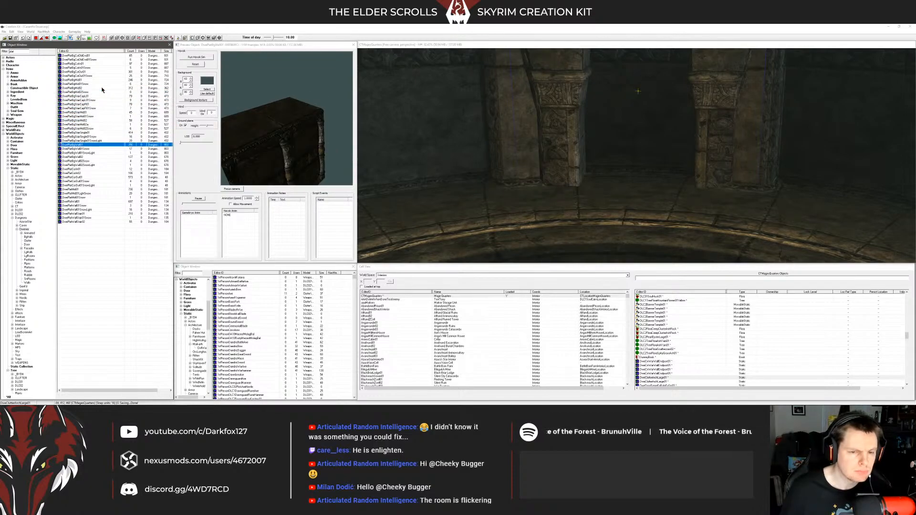
key("Down")
key("Down")
key("Down")
key("Up")
key("Up")
key("Up")
key("Up")
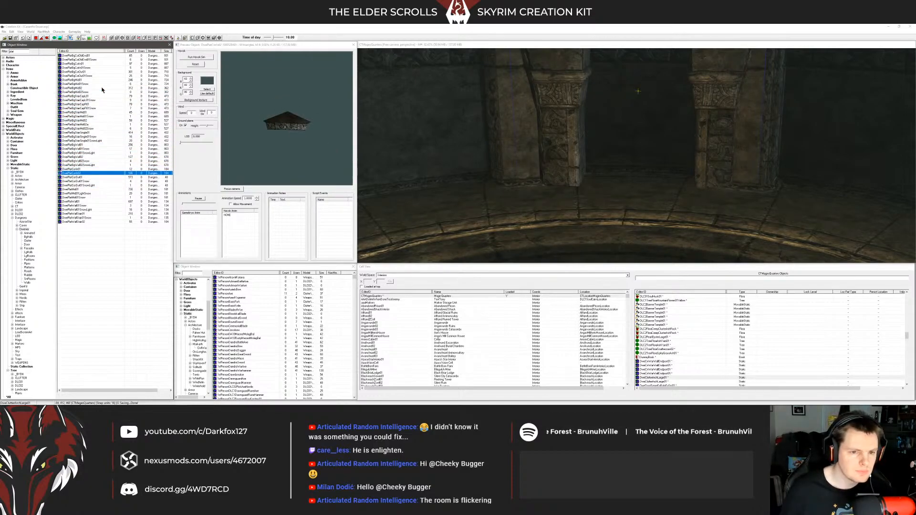
Step: Preview the smaller Dwemer platform models, from the corner pieces through to the plain wall piece
key("Down")
key("Up")
key("Down")
key("Down")
key("Down")
key("Down")
key("Down")
key("Down")
key("Down")
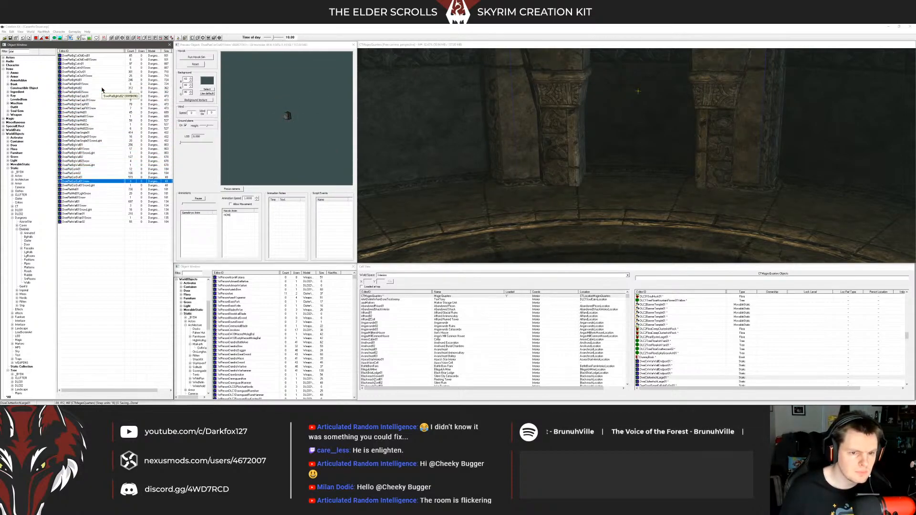
key("Down")
key("Up")
key("Up")
key("Up")
key("Up")
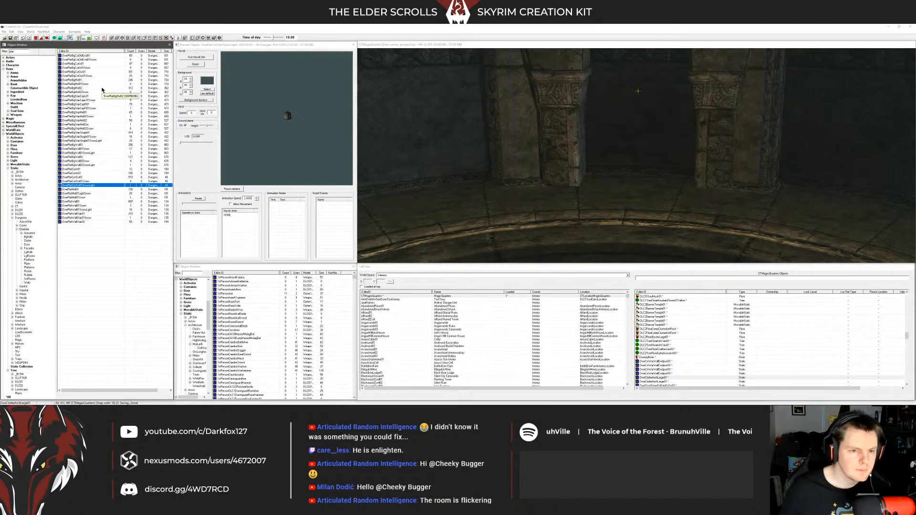
key("Down")
key("Down")
key("Down")
key("Down")
key("Up")
key("Down")
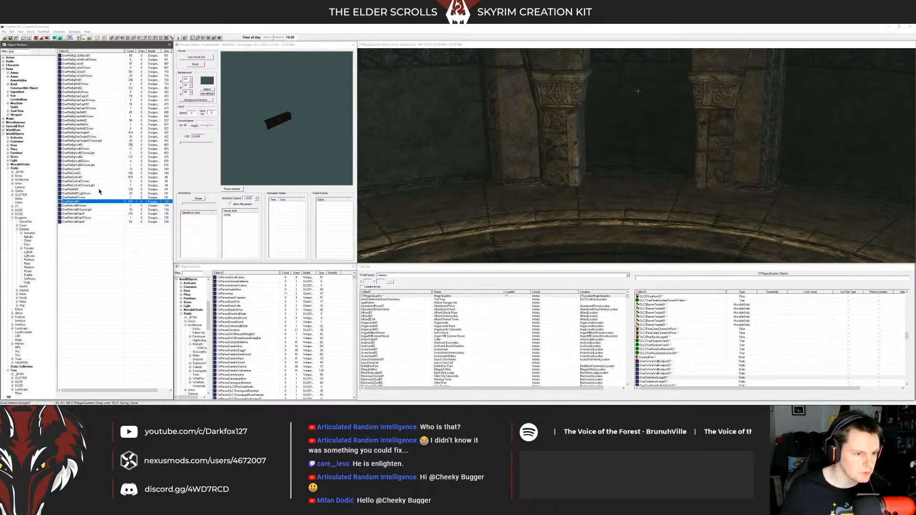
Step: Try the plain Dwemer platform wall piece on the circular floor beside the stone archway and turn it
left_click_drag(146, 203, 557, 194)
middle_click_drag(586, 190, 556, 197)
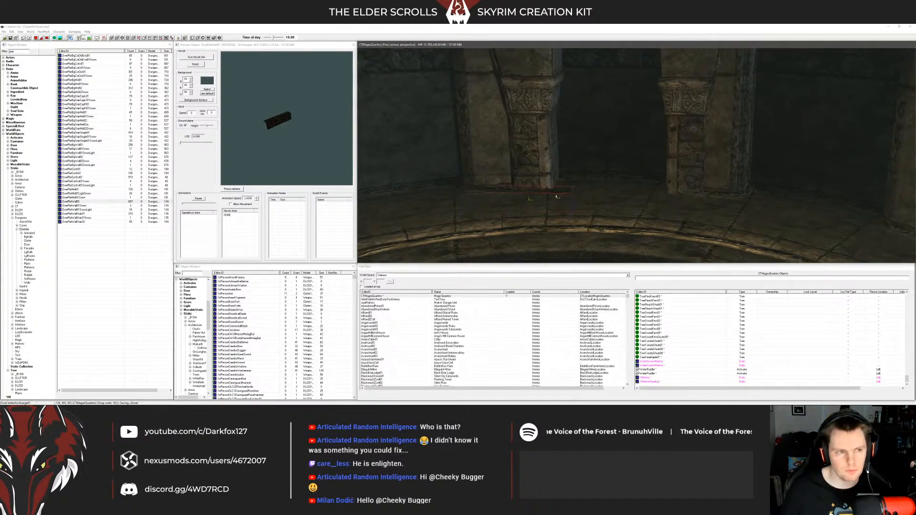
right_click_drag(557, 196, 583, 197)
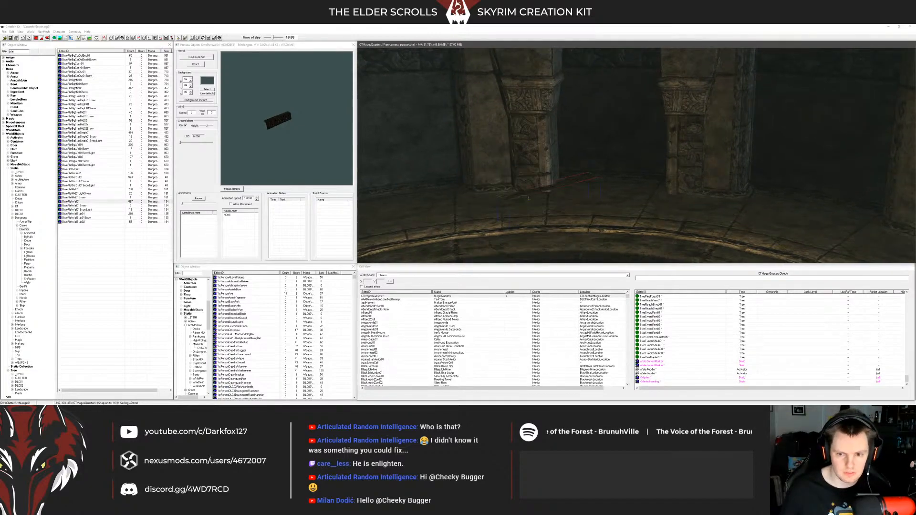
middle_click_drag(555, 193, 572, 195, "shift")
scroll(556, 195, "up", 2)
left_click_drag(555, 195, 524, 253)
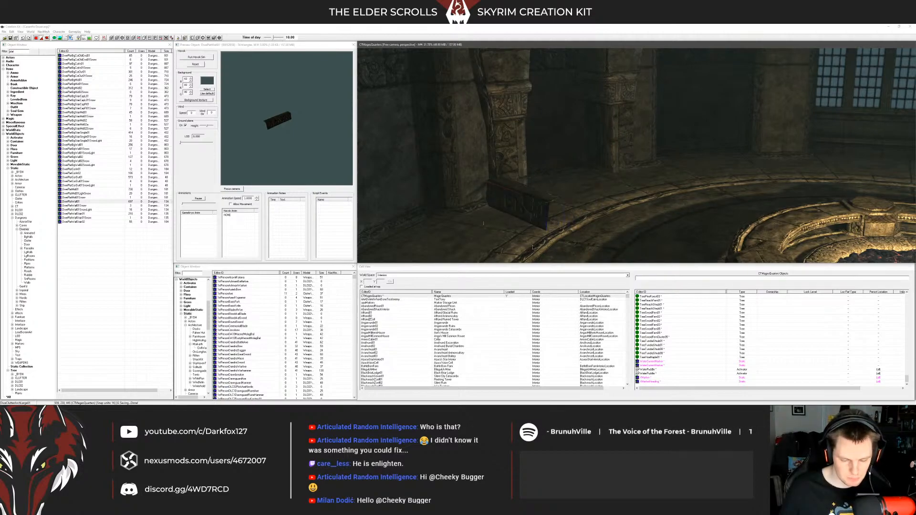
middle_click_drag(533, 248, 521, 221, "shift")
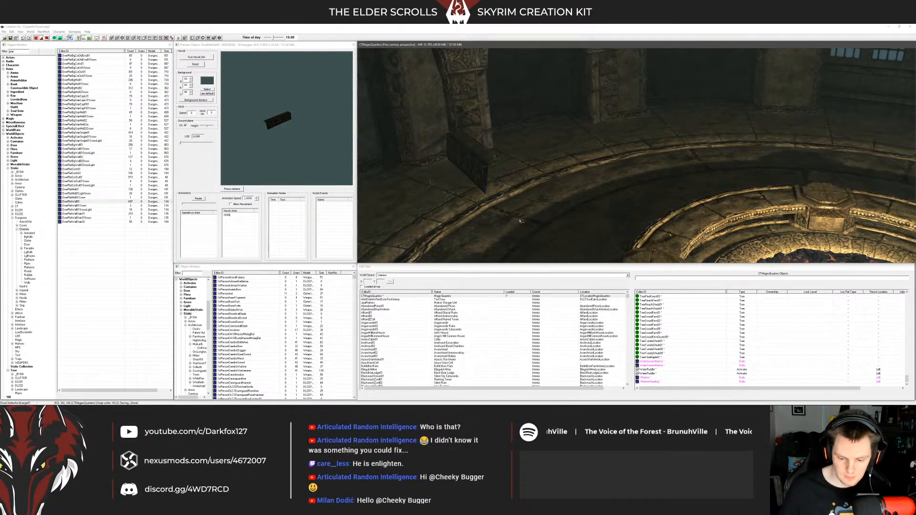
Step: Preview the remaining small platform wall variants and rotate the last one to inspect its shape
left_click(277, 158)
left_click(83, 210)
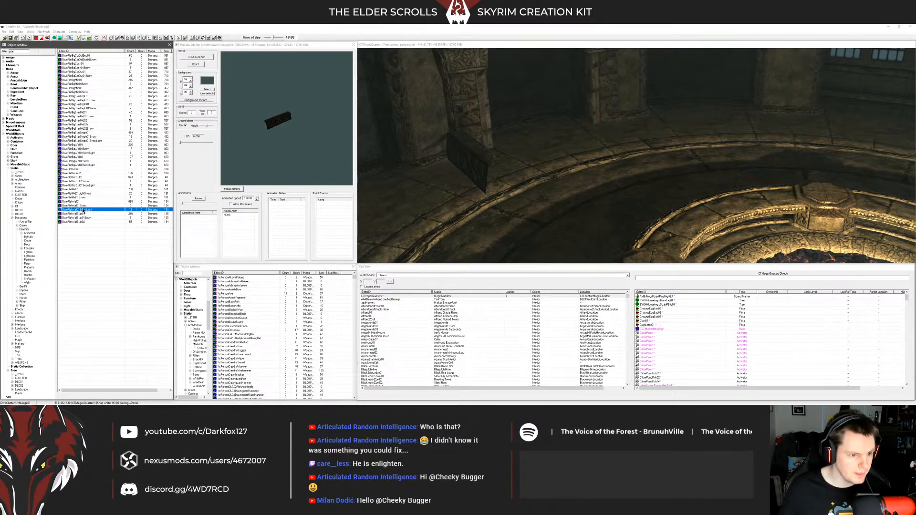
left_click(82, 206)
left_click(82, 214)
left_click(82, 218)
left_click(82, 221)
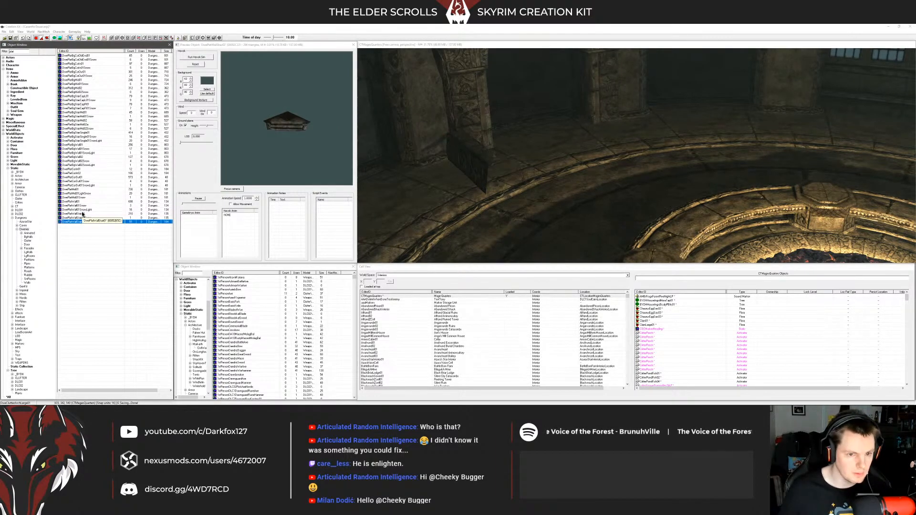
left_click(82, 218)
left_click(79, 222)
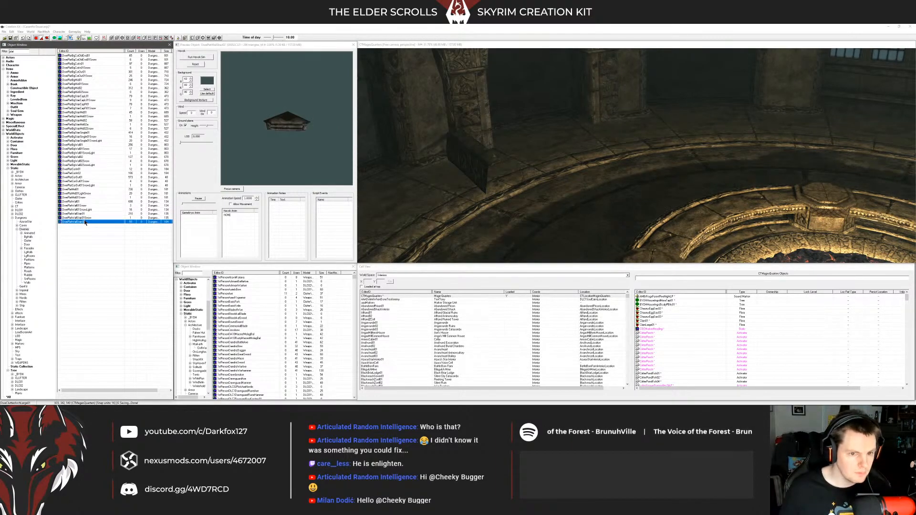
left_click_drag(284, 121, 288, 127)
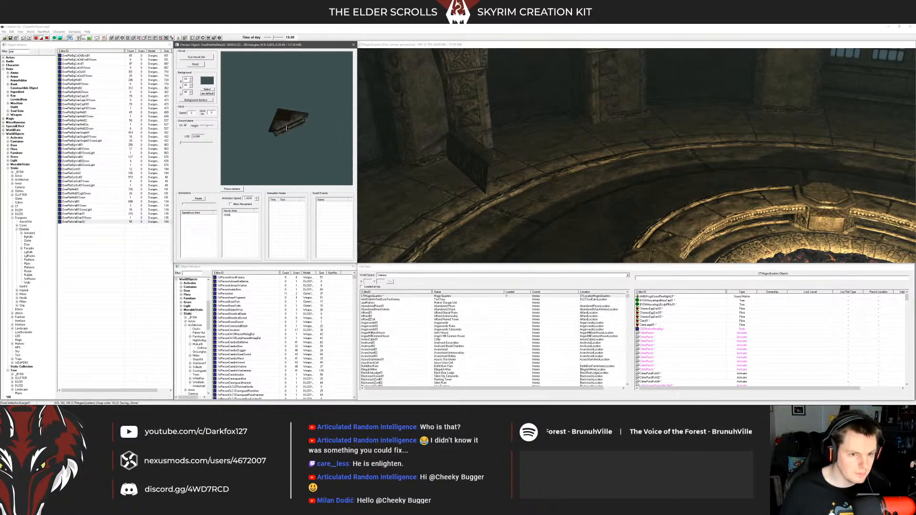
Step: Try the last platform variant beside the archway and remove the trial platform pieces from the hall
left_click(90, 218)
left_click_drag(72, 221, 493, 190)
left_click(468, 145)
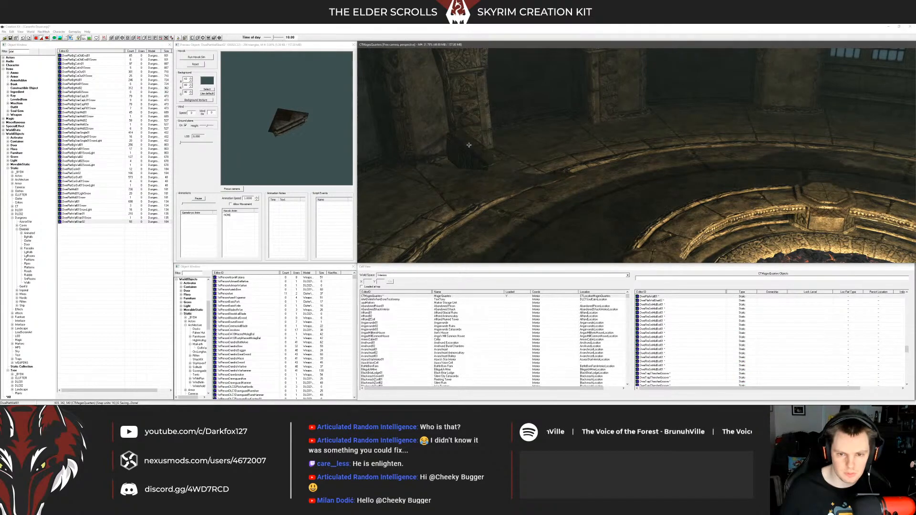
key("Delete")
key("ctrl+z")
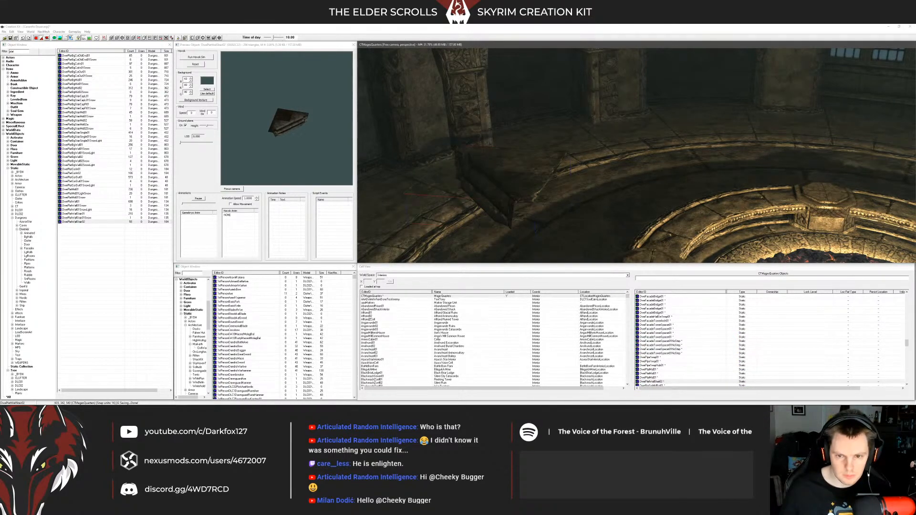
key("ctrl+z")
key("ctrl+z")
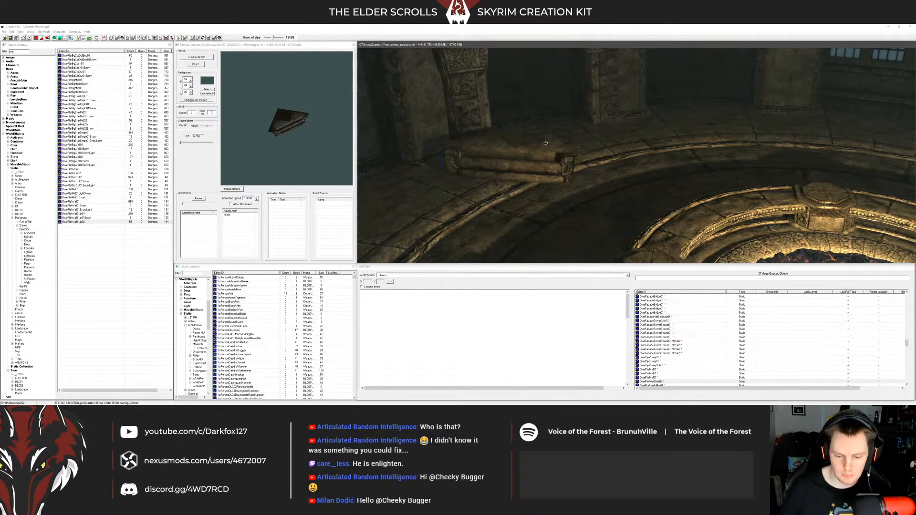
Step: Compare the plain platform wall piece with the variant that has carved ends in the preview
left_click(85, 202)
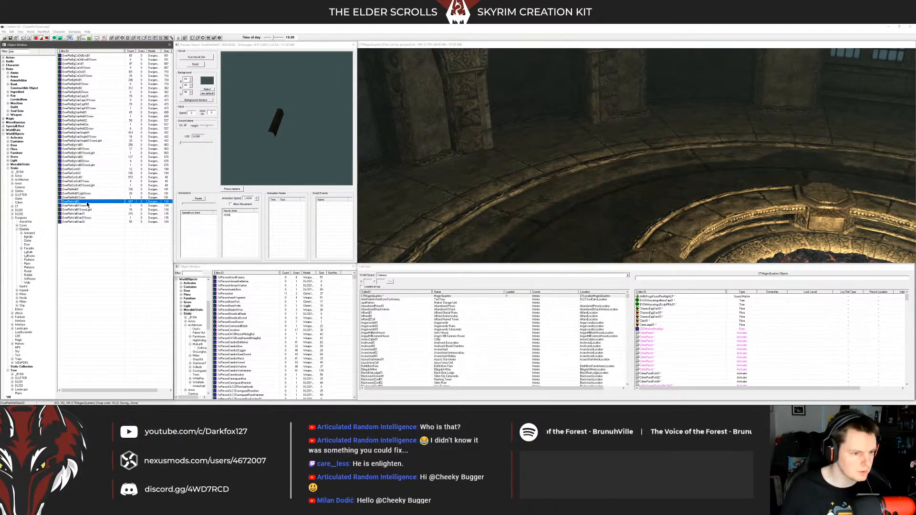
left_click(73, 205)
left_click_drag(69, 201, 314, 187)
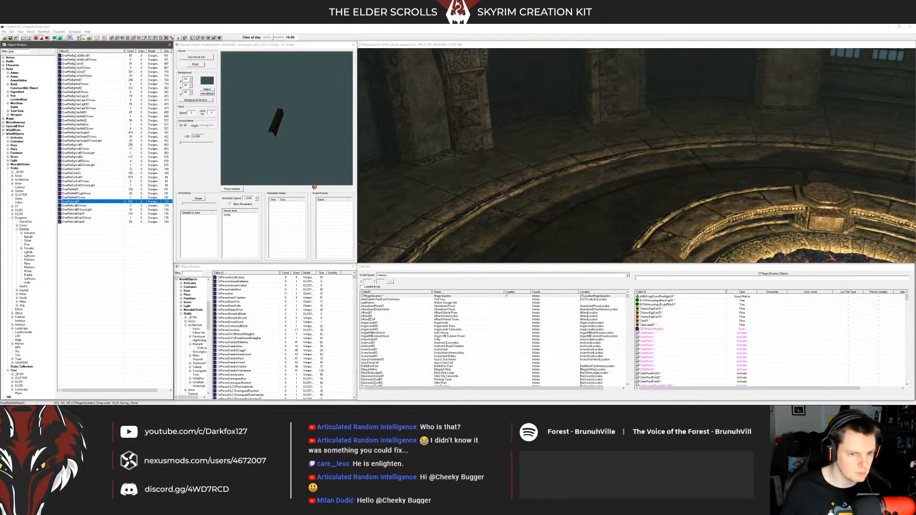
left_click(71, 210)
left_click(72, 214)
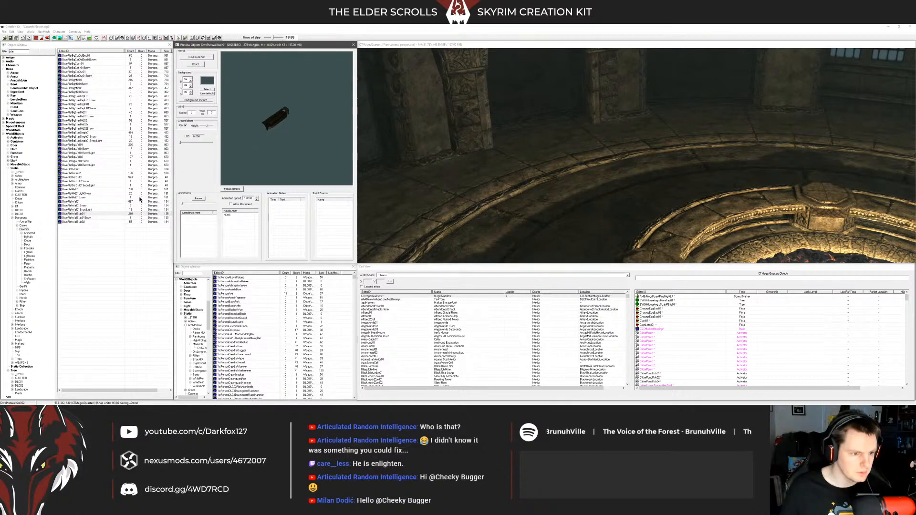
left_click(73, 201)
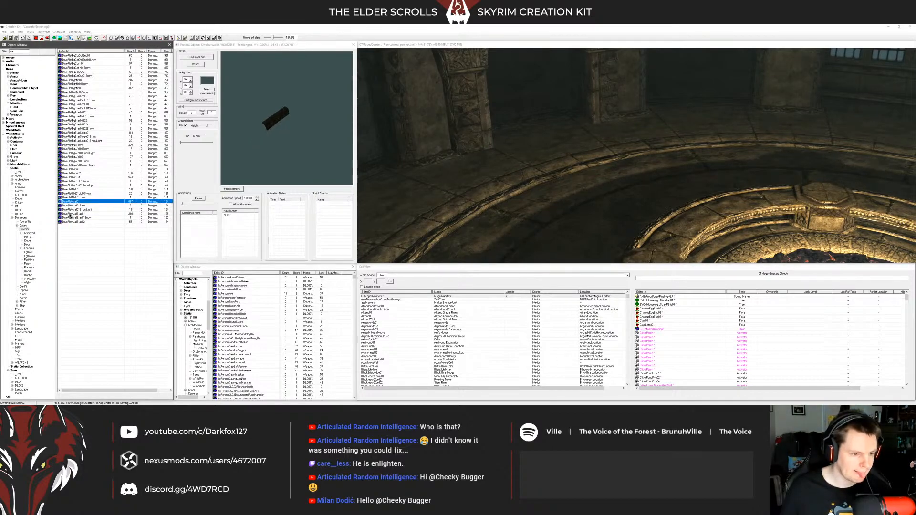
Step: Place the platform wall piece with carved ends on the circular floor and turn it beside the archway column
left_click_drag(72, 214, 546, 154)
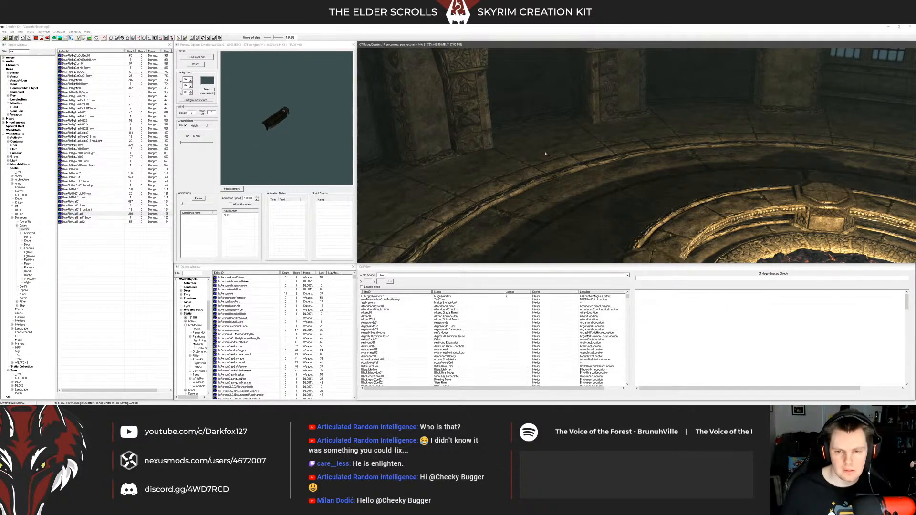
middle_click_drag(555, 152, 494, 166)
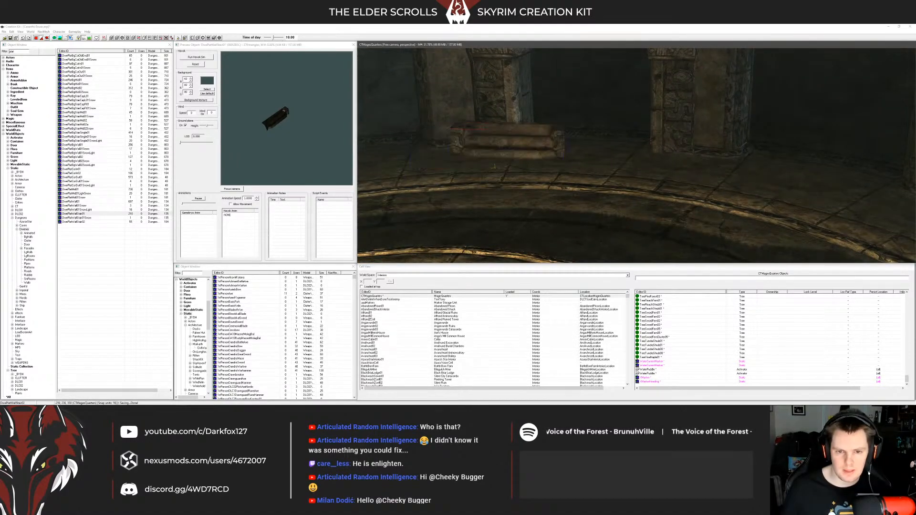
right_click_drag(507, 137, 544, 141)
middle_click_drag(544, 141, 595, 144, "shift")
left_click_drag(548, 143, 480, 157)
left_click_drag(397, 181, 393, 190)
scroll(457, 165, "up", 1)
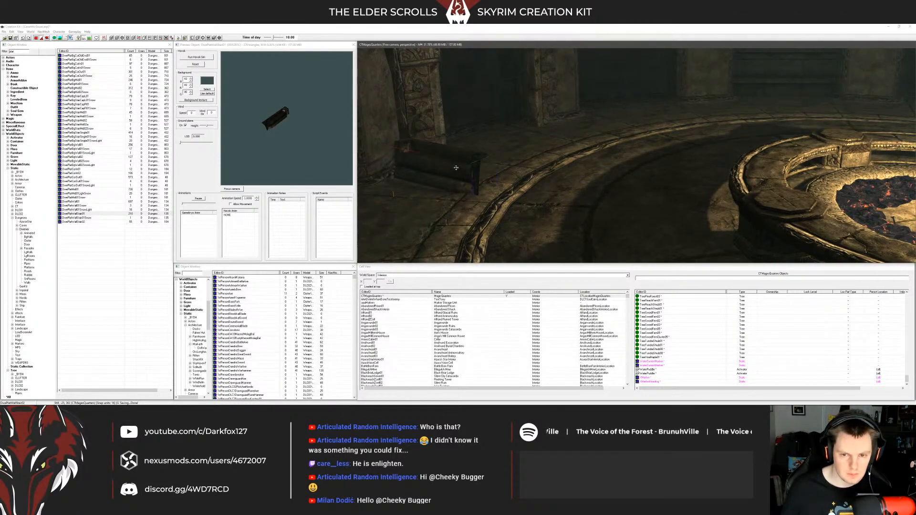
Step: Duplicate the carved-end platform piece, rotate the copy and set it along the edge of the circular ledge
mouse_move(463, 167)
left_mouse_down()
mouse_move(455, 167)
mouse_move(663, 176)
left_mouse_up()
key("ctrl+d")
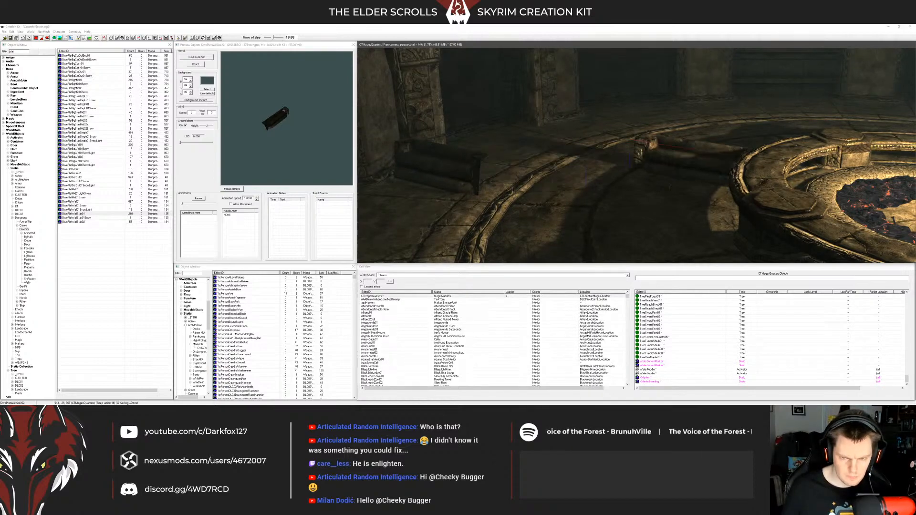
right_click_drag(663, 177, 671, 188)
middle_click_drag(670, 187, 674, 229, "shift")
right_click_drag(674, 229, 636, 237)
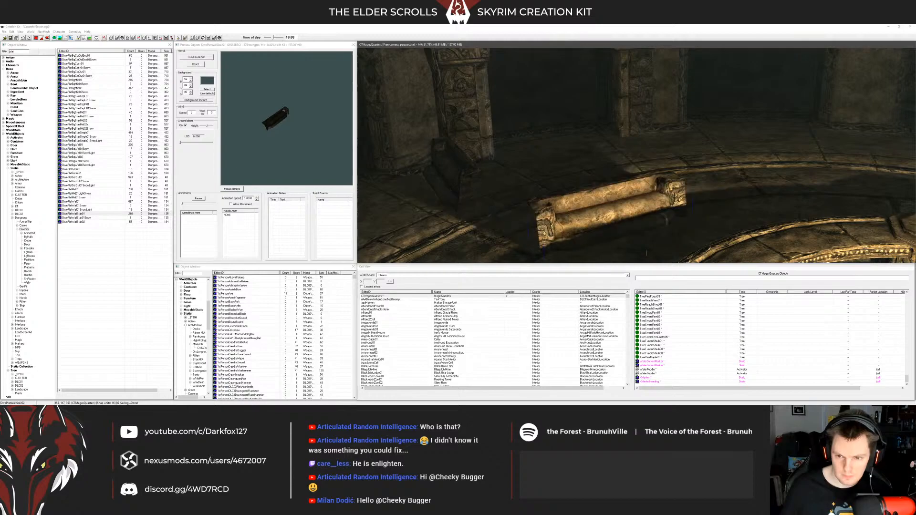
left_click_drag(636, 237, 582, 210)
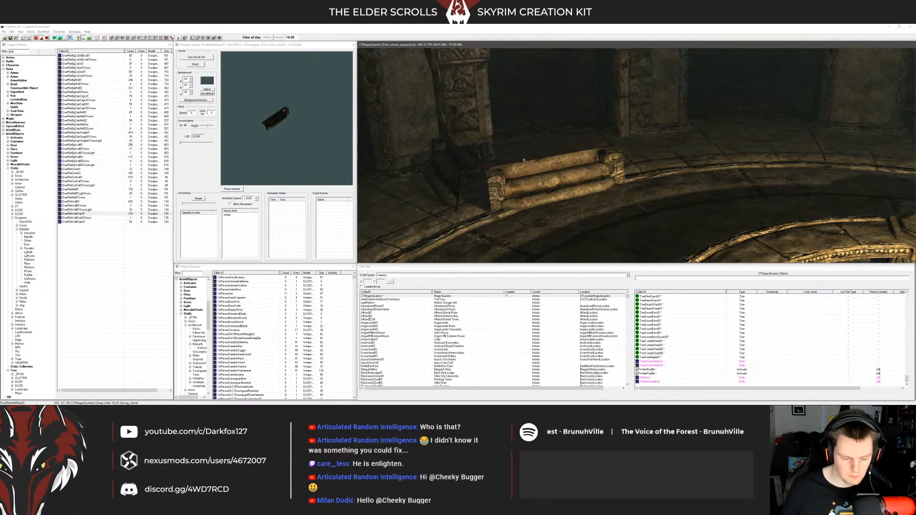
Step: Duplicate the ledge piece again and place the copy end to end beside it along the curved edge
key("ctrl+d")
left_click_drag(582, 210, 710, 184)
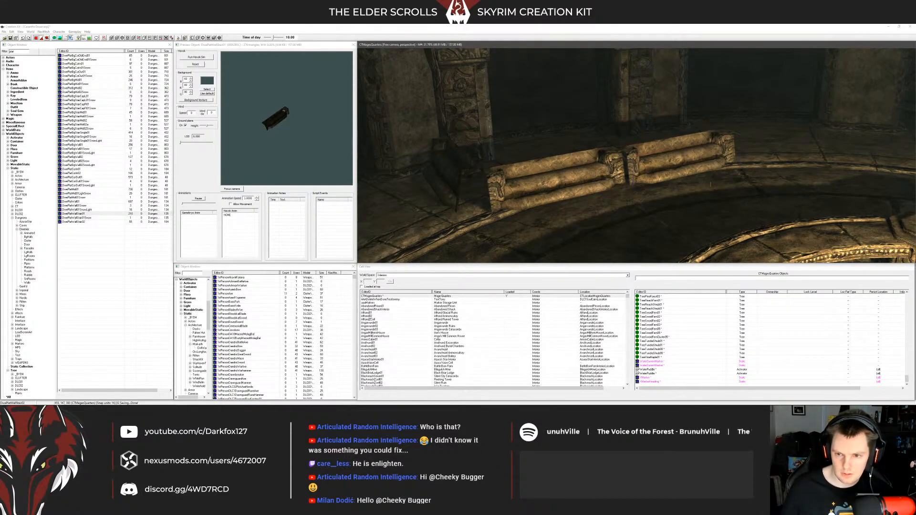
middle_click_drag(710, 184, 561, 158, "shift")
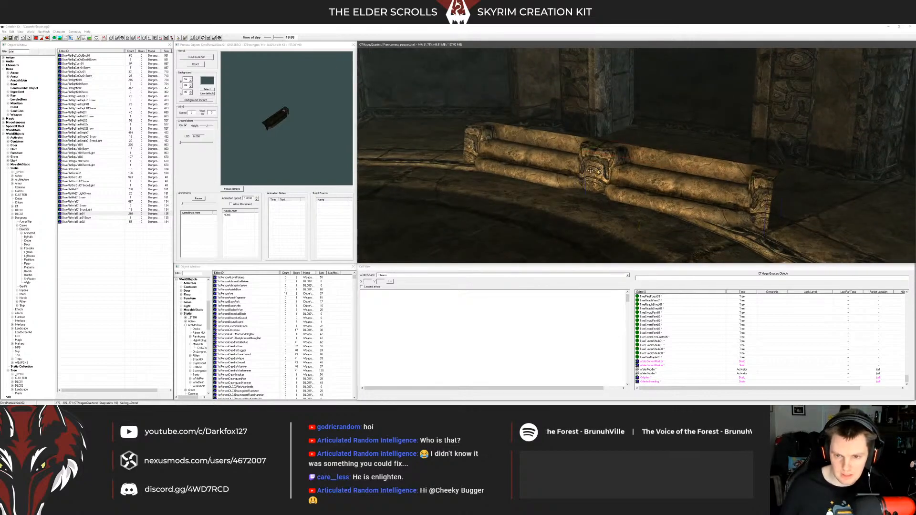
Step: Delete the carved-end wall pieces from the circular ledge and close the reference settings without changing anything
double_click(560, 158)
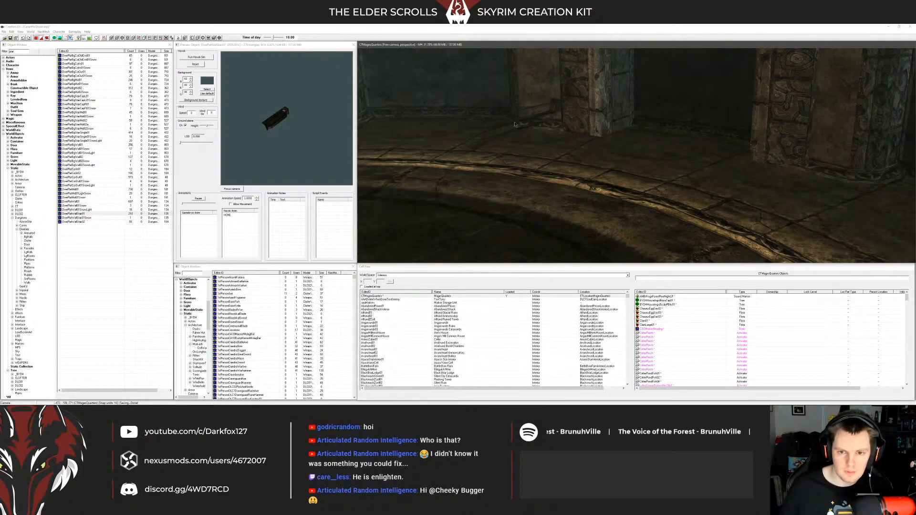
left_click(500, 158)
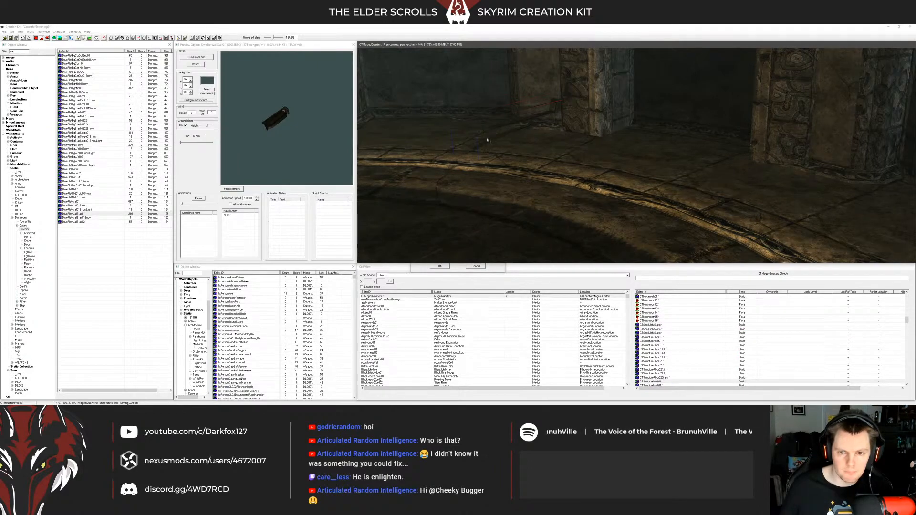
left_click(475, 266)
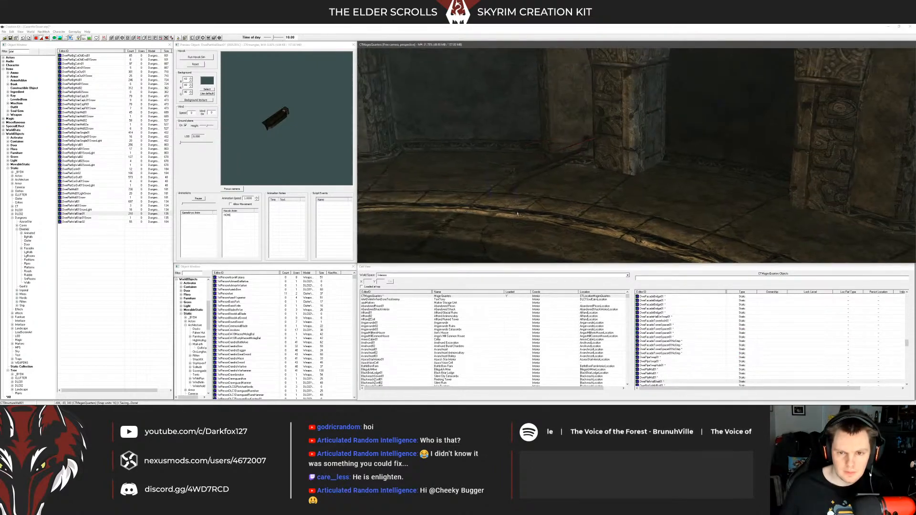
middle_click_drag(520, 185, 582, 175, "shift")
key("Delete")
left_click(336, 130)
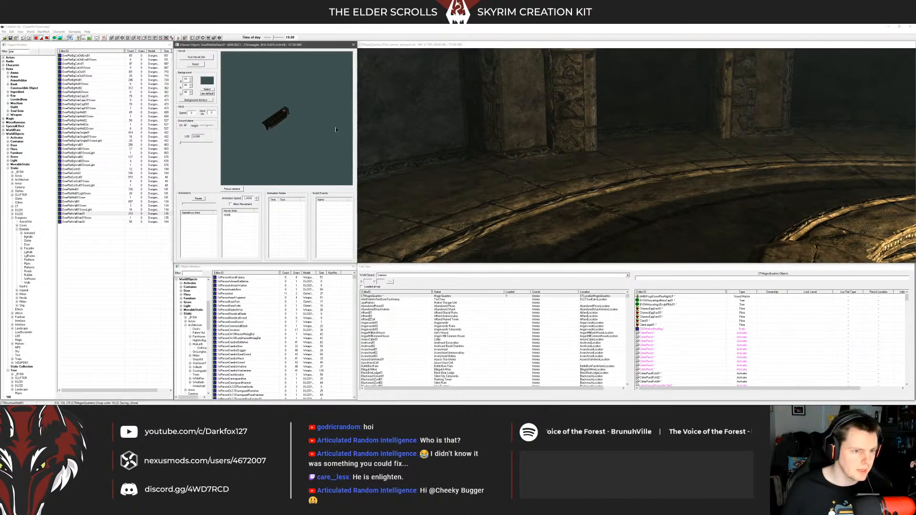
Step: Browse the Dwemer platform models in the preview, comparing wall, floor and stair pieces for one suited to the ledge
left_click(89, 222)
left_click(81, 213)
left_click(85, 198)
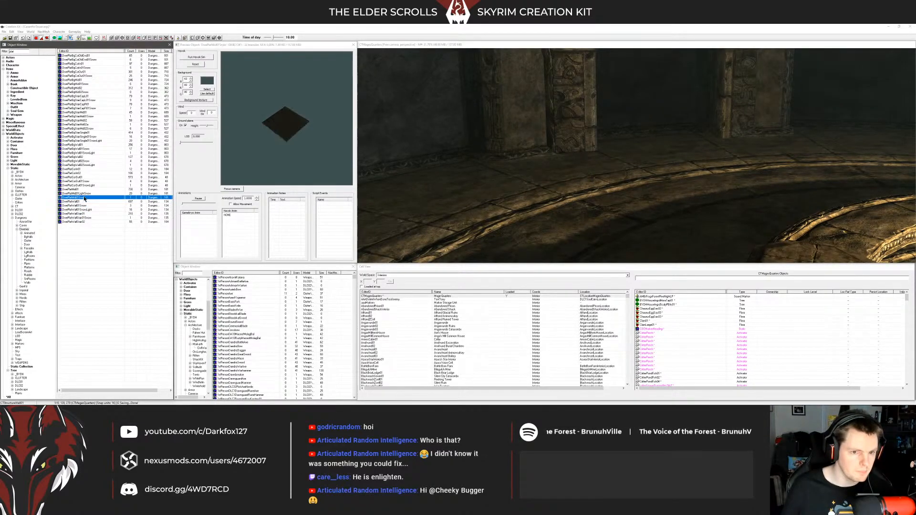
key("Up")
key("Up")
key("Up")
key("Up")
key("Up")
key("Up")
key("Up")
key("Up")
key("Up")
key("Up")
key("Up")
key("Up")
key("Up")
key("Up")
key("Up")
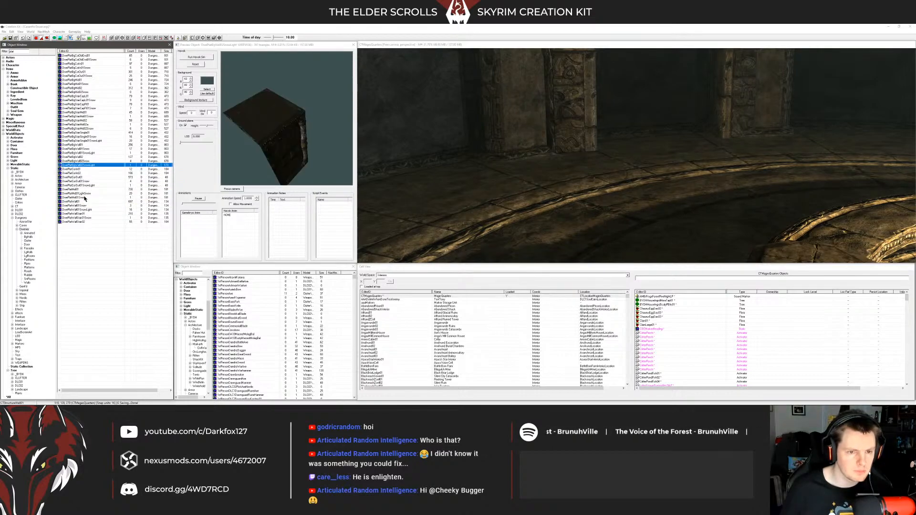
key("Up")
key("Up")
key("Up")
key("Up")
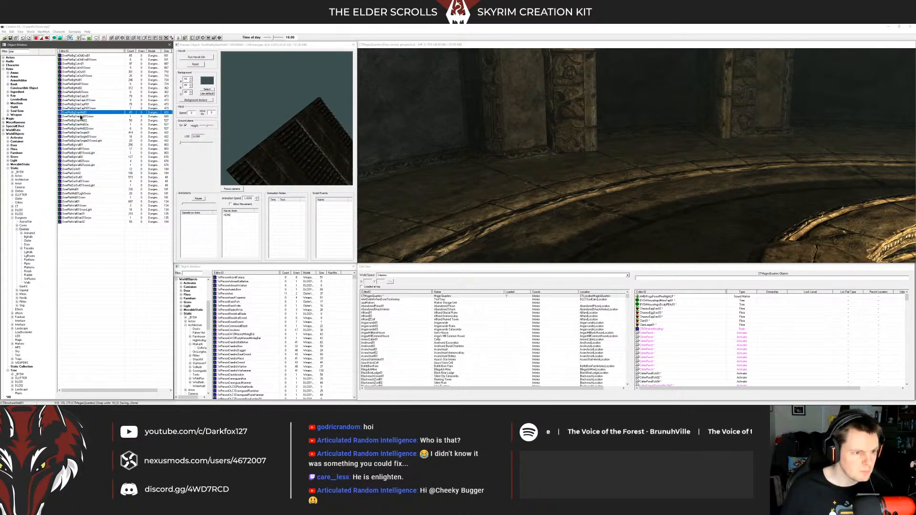
Step: Try the wide DwePlatBgStairMid01 stair piece at the circular ledge, turning it toward the room's centre and adjusting its size and height
left_click(660, 164)
middle_click_drag(660, 164, 609, 163, "shift")
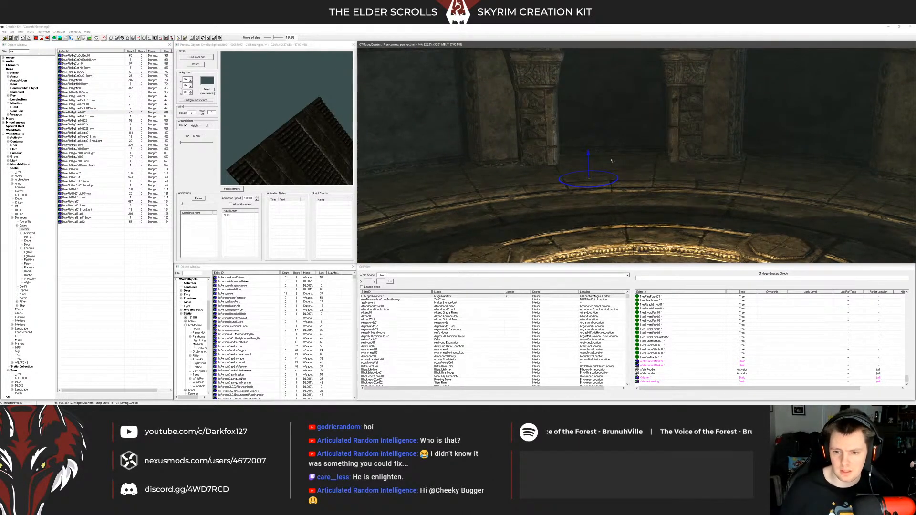
key("ctrl+z")
key("ctrl+z")
key("ctrl+z")
left_click(565, 157)
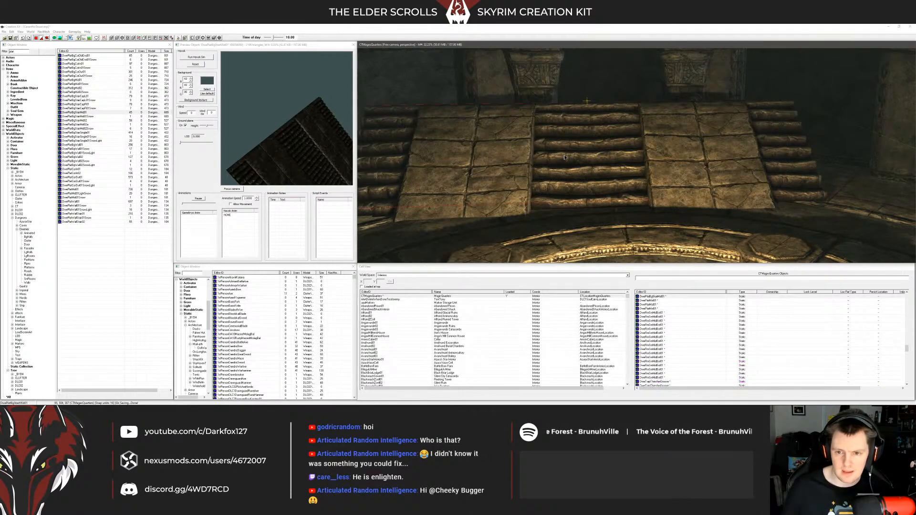
double_click(565, 158)
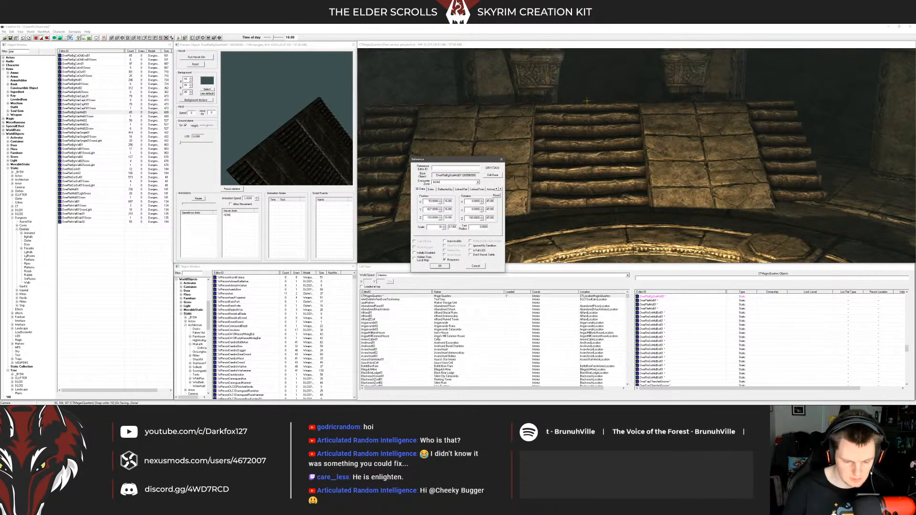
key("Return")
middle_click_drag(528, 181, 572, 117)
key("z")
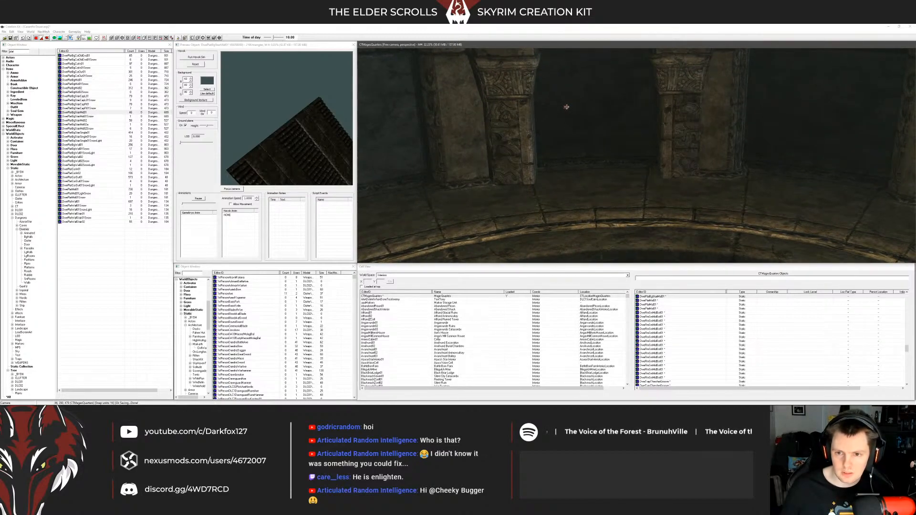
Step: Scale the wide stair piece down, sink it into the ledge to judge the fit, and delete it
double_click(567, 107)
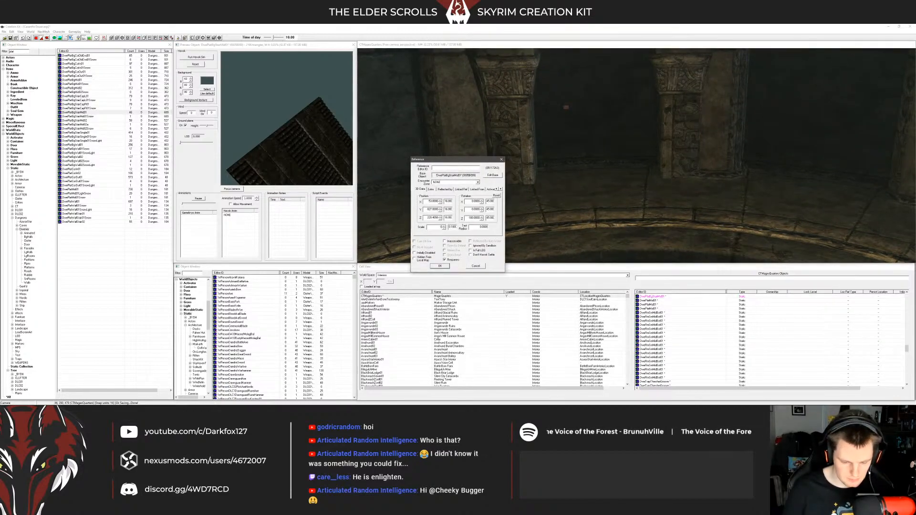
key("Return")
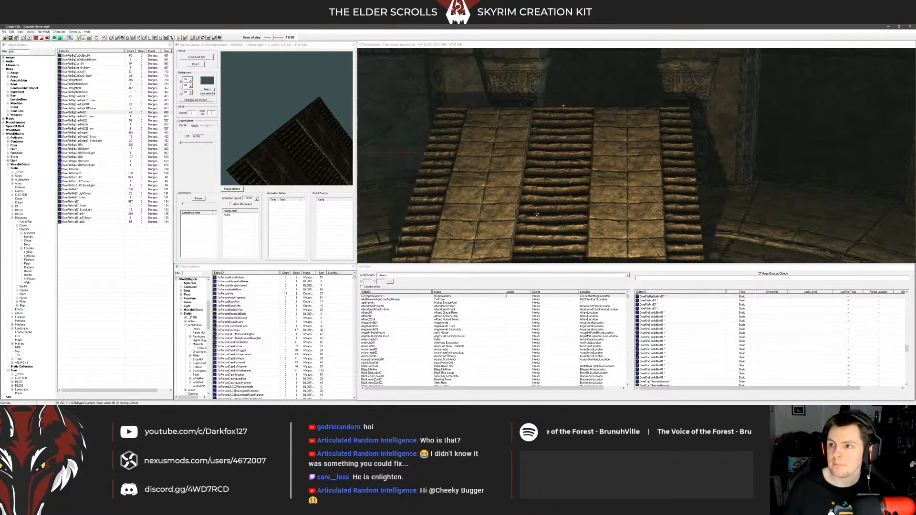
middle_click_drag(561, 193, 547, 147)
middle_click_drag(547, 181, 637, 154)
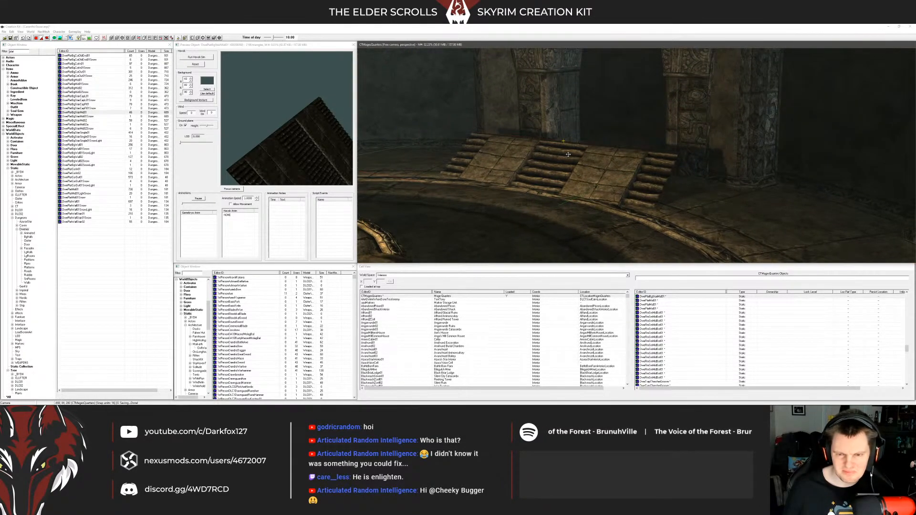
key("Delete")
Step: Look through the stair variants in the preview for the left end cap, DwePlatBgStairCapL01
left_click(134, 121)
key("Up")
key("Up")
key("Up")
key("Up")
key("Up")
key("Up")
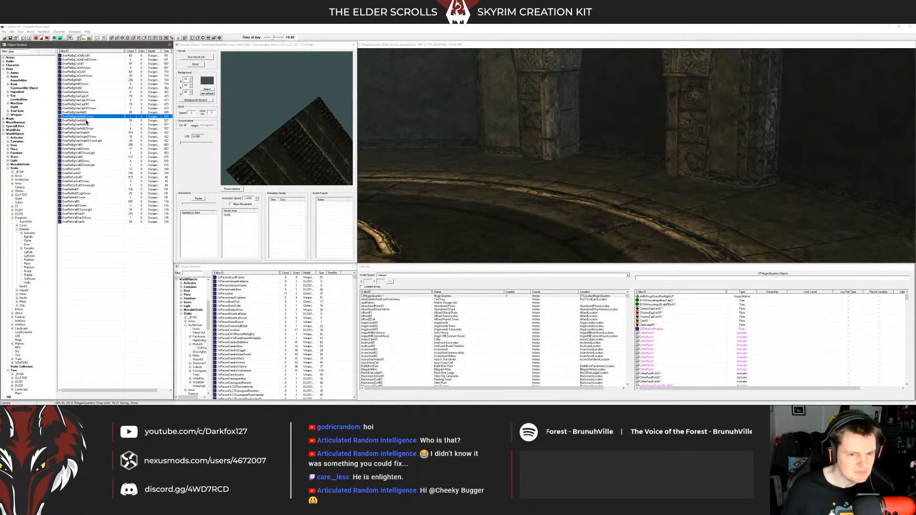
key("Down")
key("Up")
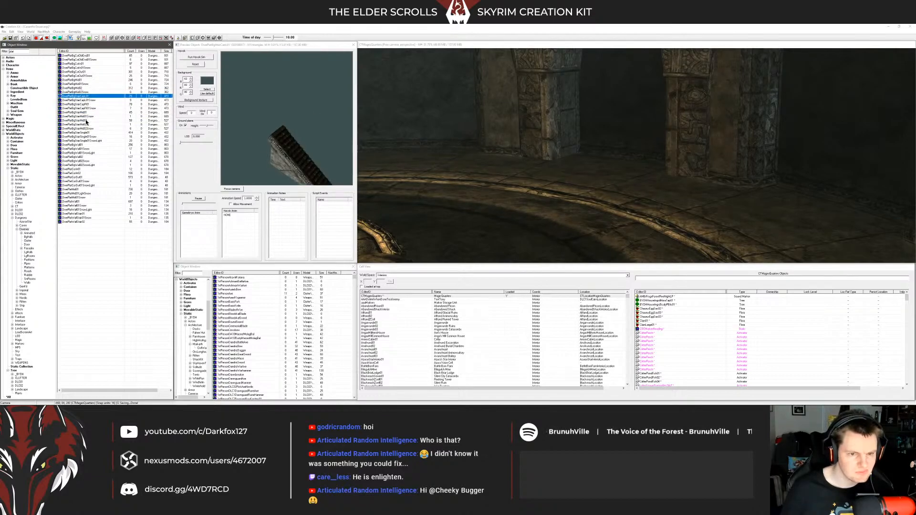
Step: Place DwePlatBgStairCapL01 facing the room's centre, scale it to 0.5 and lower it onto the circular ledge
left_click(496, 177)
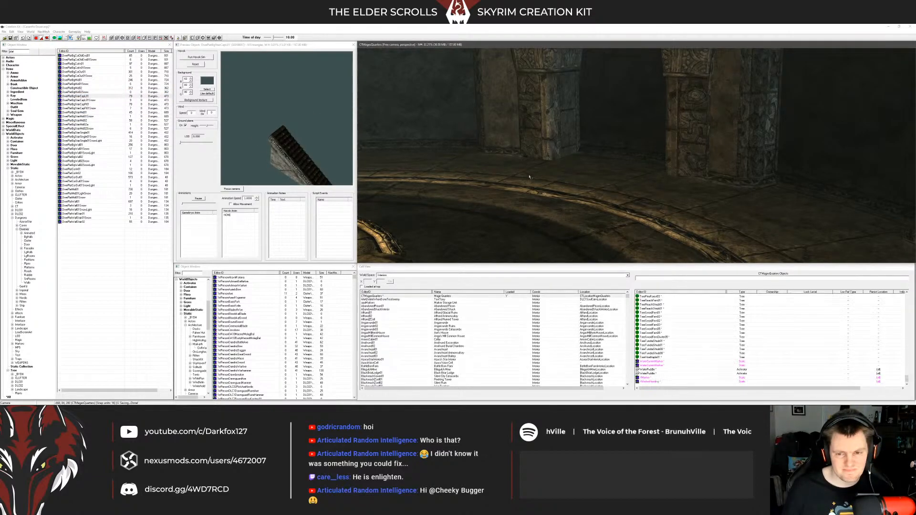
middle_click_drag(545, 170, 582, 170, "shift")
key("ctrl+v")
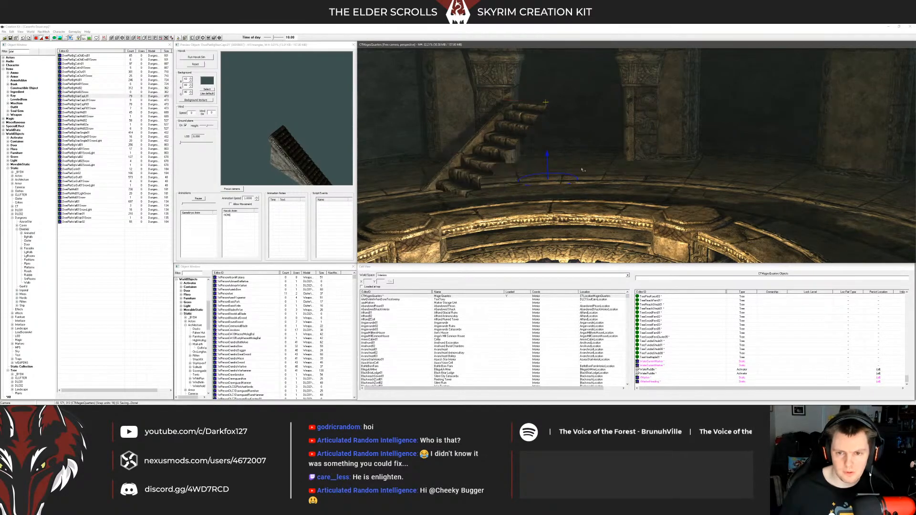
double_click(457, 203)
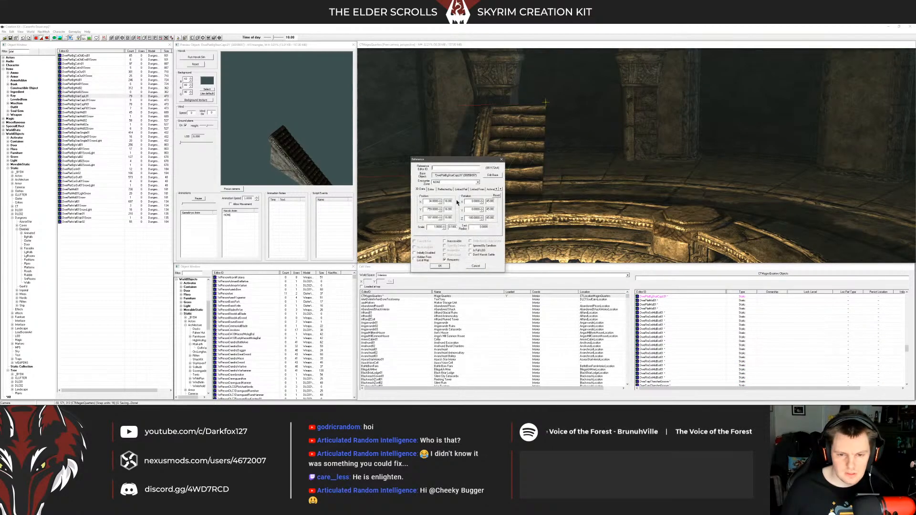
type("0.5")
key("Return")
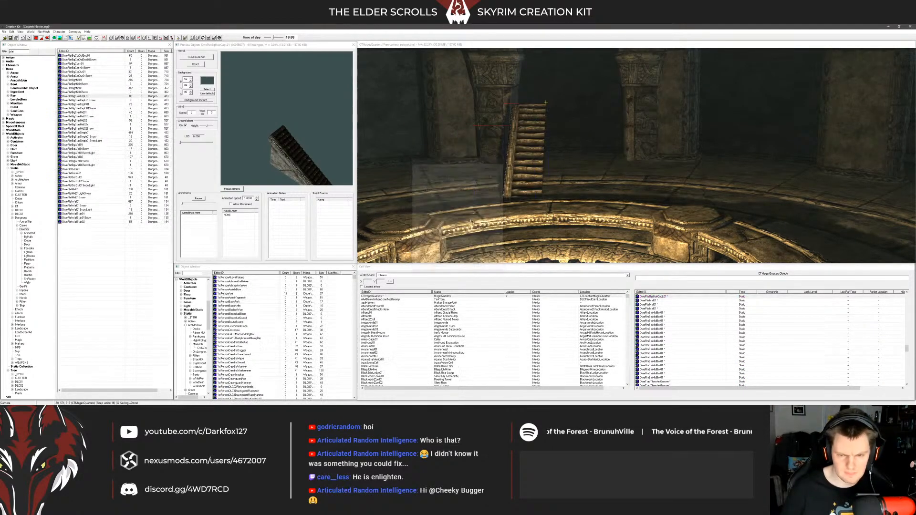
mouse_move(521, 182)
middle_mouse_down("shift")
mouse_move(477, 177)
mouse_move(500, 173)
mouse_move(509, 216)
mouse_move(491, 188)
mouse_move(625, 194)
mouse_move(535, 200)
middle_mouse_up("shift")
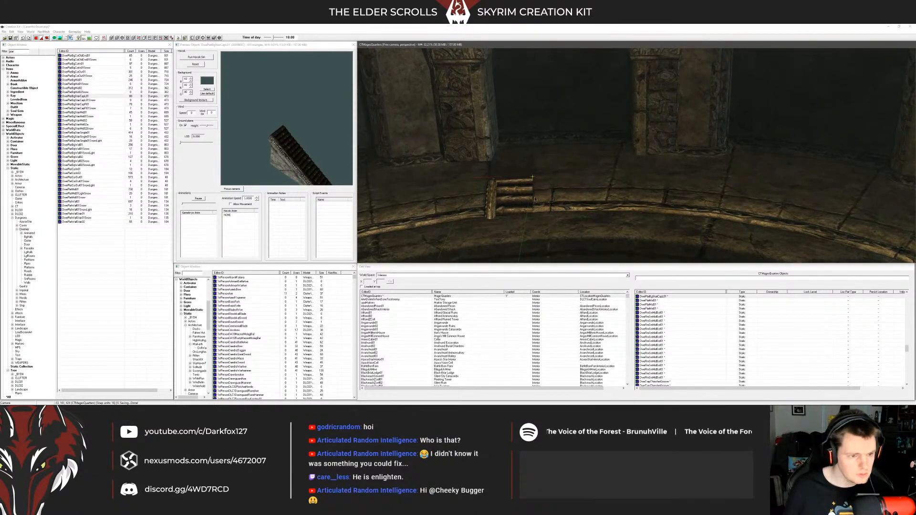
Step: Place the matching right stair cap, DwePlatBgStairCapR01, near the left cap, turn it the same way and scale it to 0.5
left_click(77, 104)
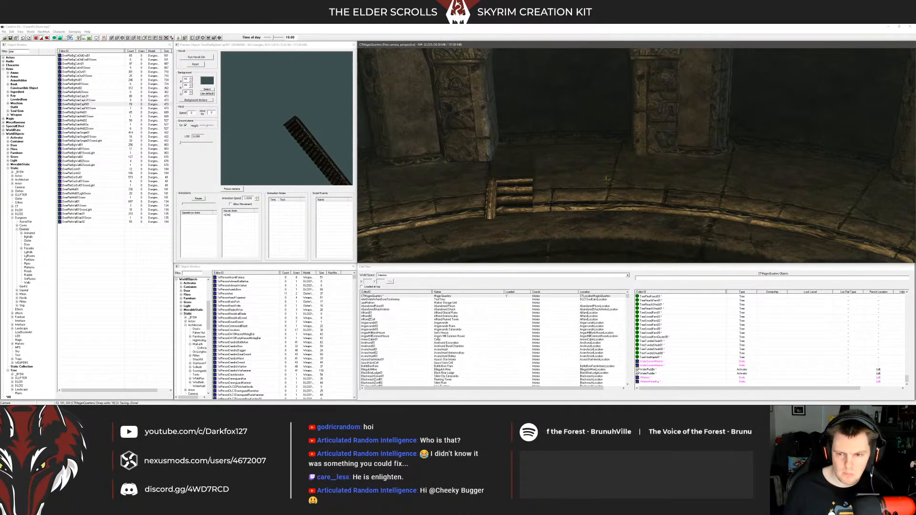
left_click_drag(591, 175, 604, 95)
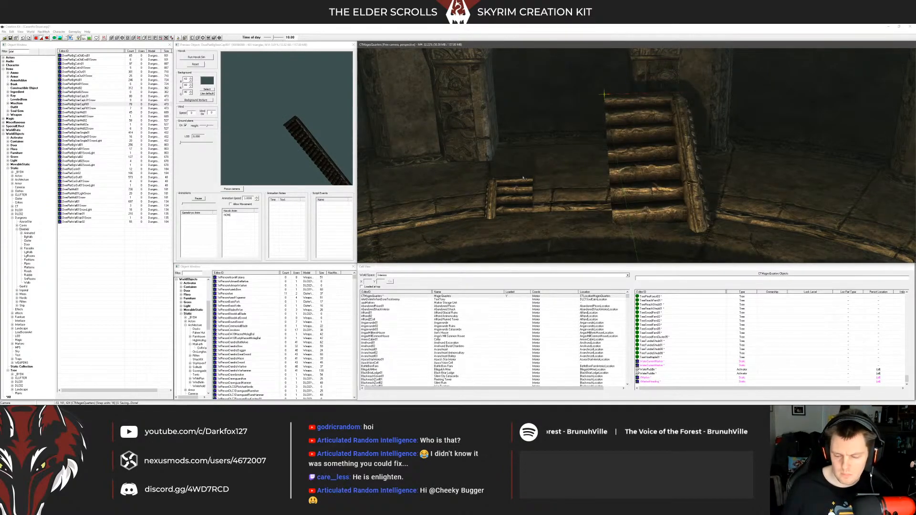
key("XF86AudioLowerVolume")
right_click_drag(605, 175, 656, 165)
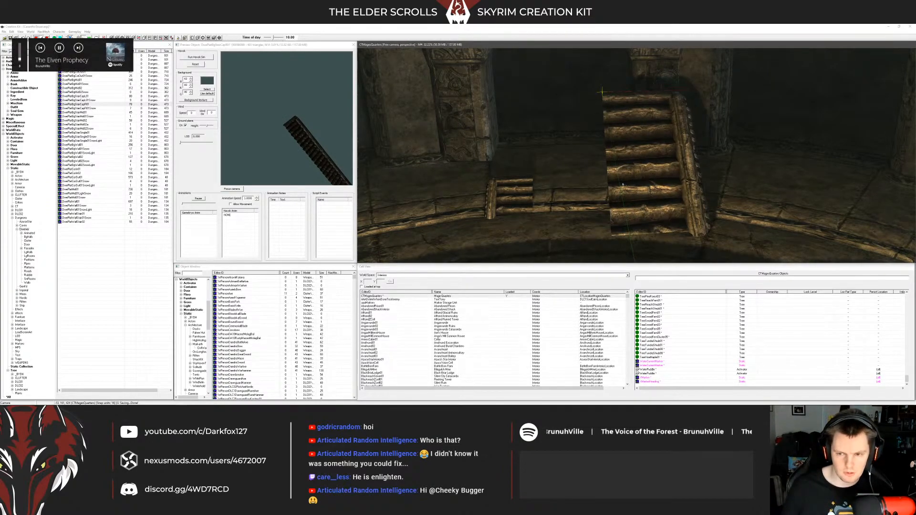
double_click(622, 184)
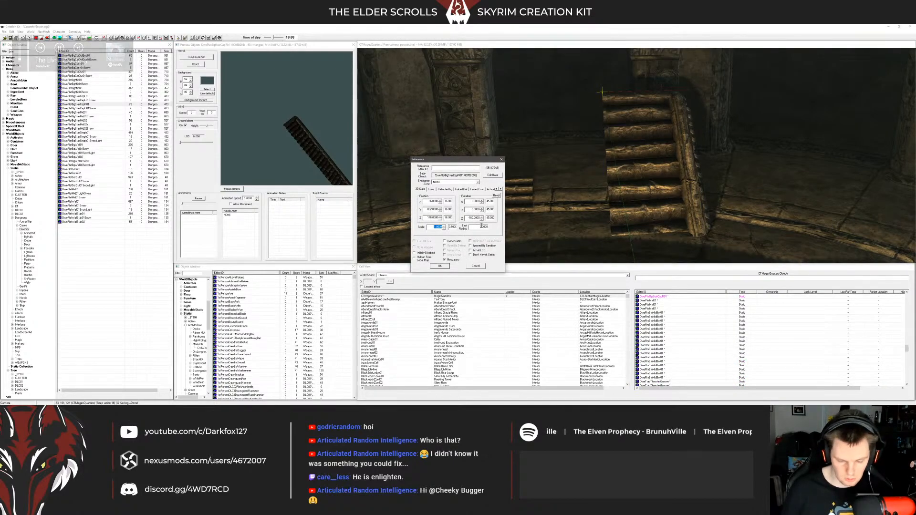
type("0.5")
key("Return")
Step: Lower the right stair cap to the left cap's height and set it apart from it along the ledge, leaving a gap
key("z")
left_click_drag(624, 185, 624, 228)
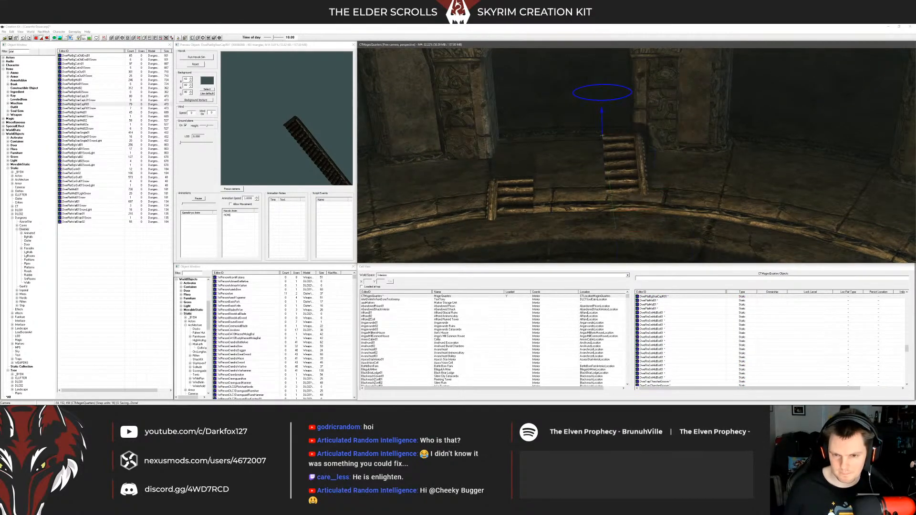
key("Delete")
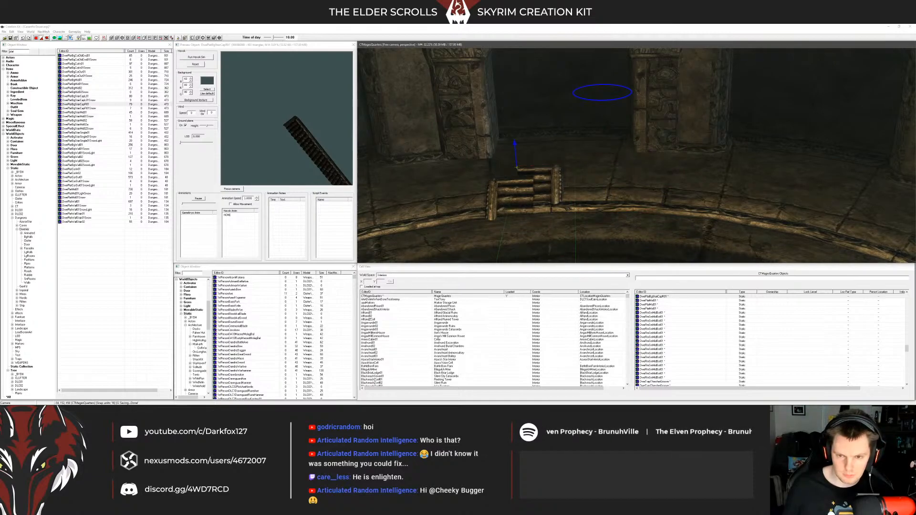
left_click_drag(517, 168, 624, 173)
Step: Discard the wide middle stair, place DwePlatBgStairMid02 at the gap instead, turn it toward the centre and scale it to 0.5
left_click_drag(95, 113, 466, 159)
key("Delete")
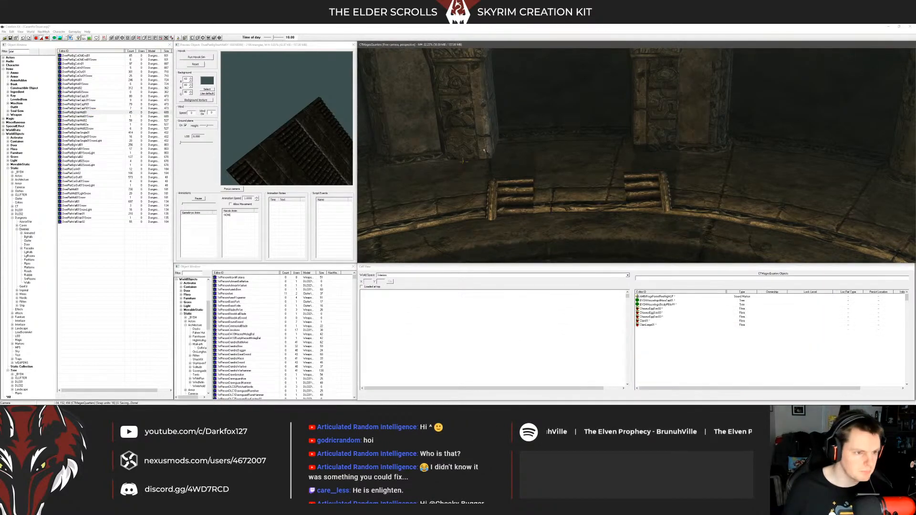
left_click(87, 121)
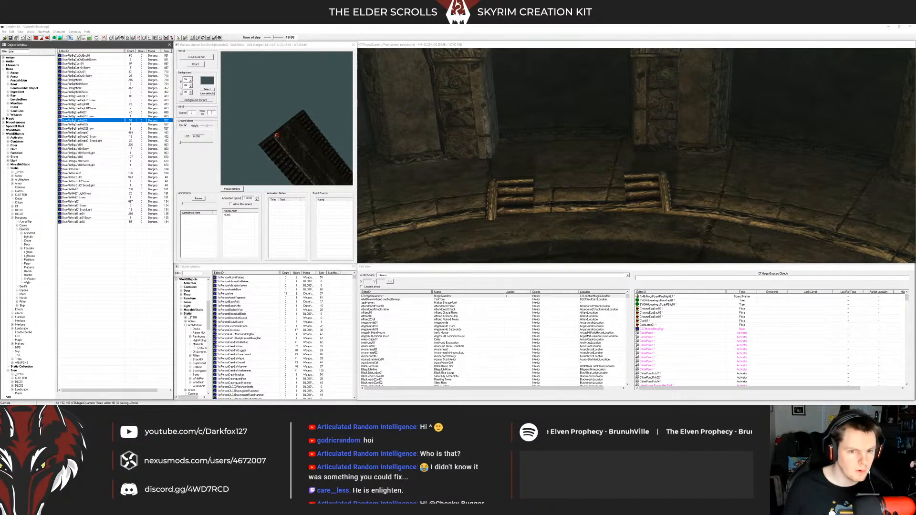
left_click_drag(277, 135, 534, 200)
right_click_drag(548, 193, 402, 194)
left_click_drag(402, 194, 449, 172)
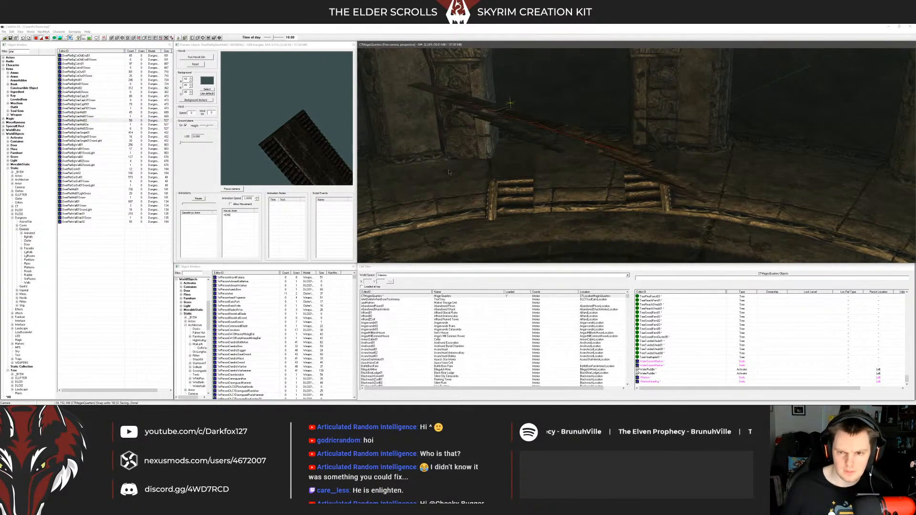
right_click_drag(449, 172, 412, 174)
double_click(439, 191)
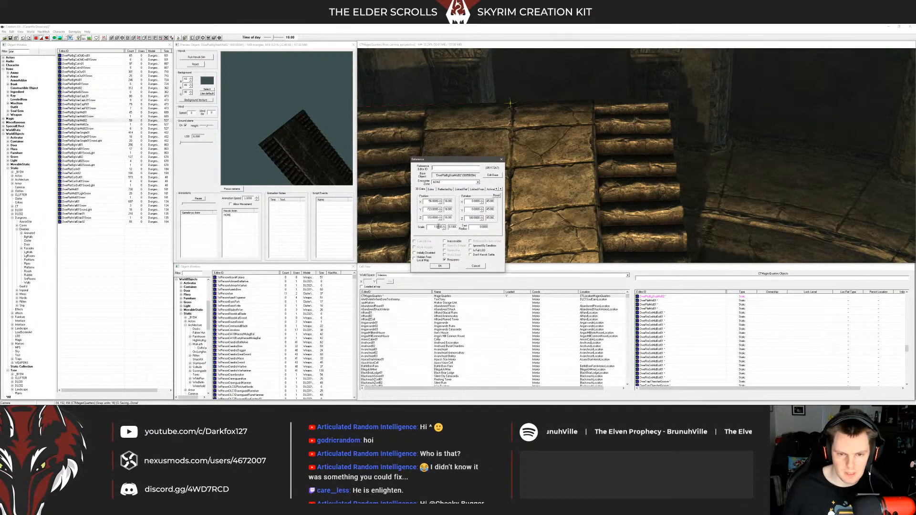
type("0.5")
key("Return")
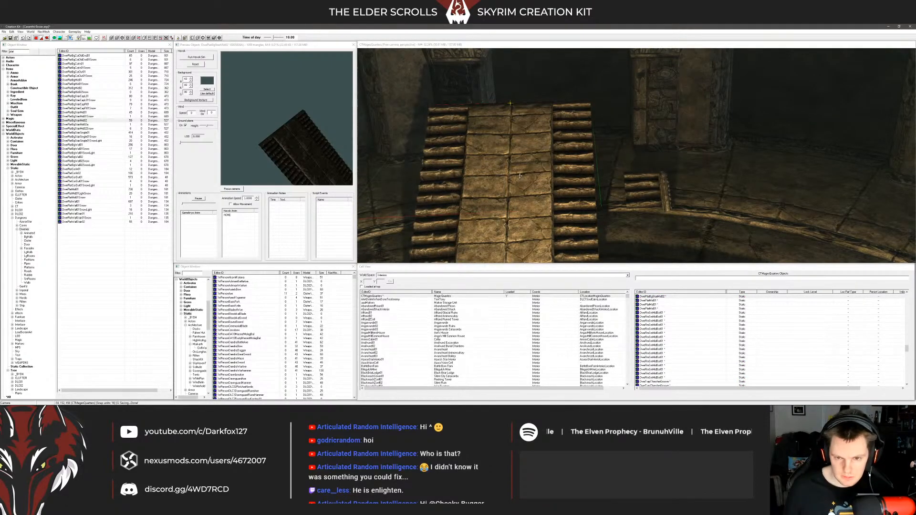
Step: Lower the middle stair onto the ledge between the two caps and shift the caps outward to join its sides
left_click_drag(518, 177, 587, 200)
left_click_drag(586, 138, 569, 176)
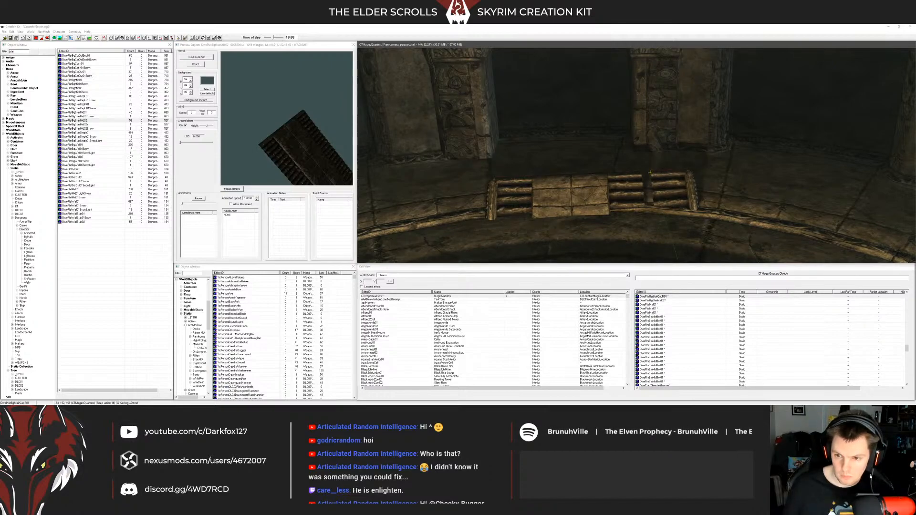
left_click_drag(505, 195, 468, 196)
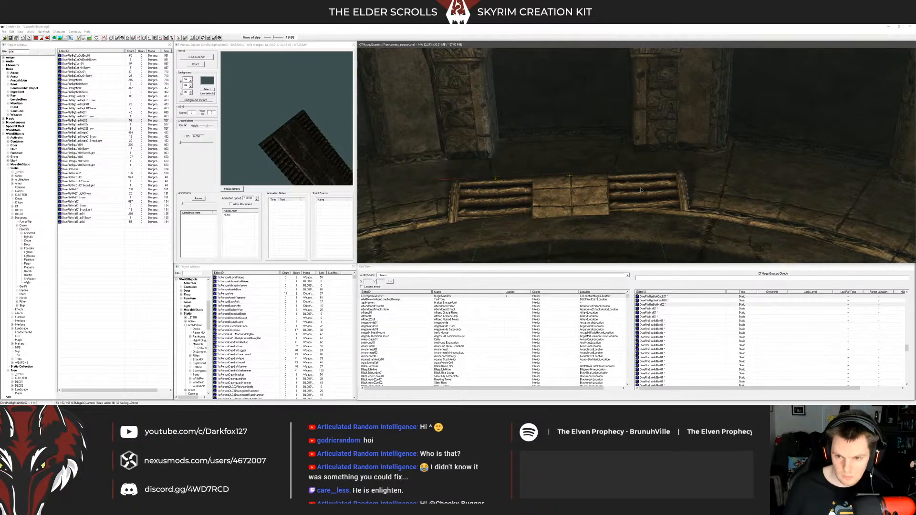
mouse_move(581, 195)
left_mouse_down()
mouse_move(572, 188)
mouse_move(571, 199)
left_mouse_up()
key("shift")
key("shift")
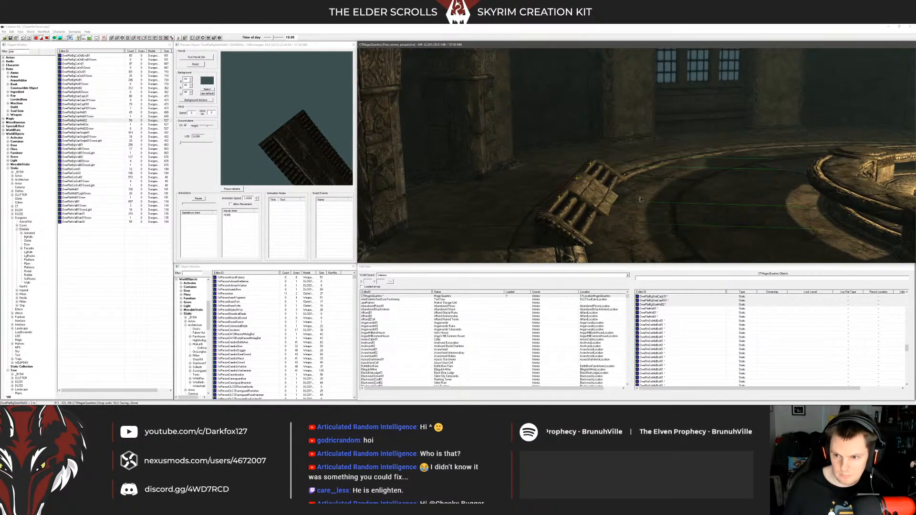
Step: Browse the previews of the Dwemer platform pieces for a rounded end block to go behind the stairs
key("shift")
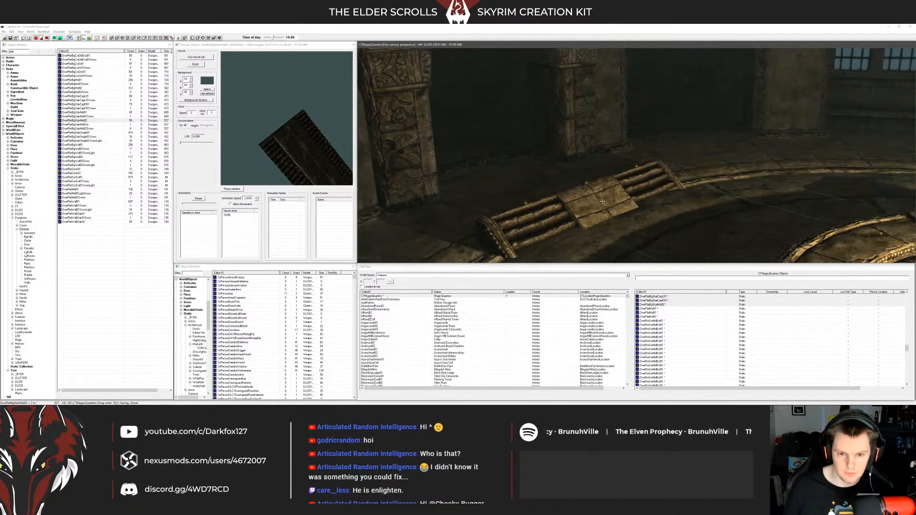
left_click(81, 129)
left_click(84, 141)
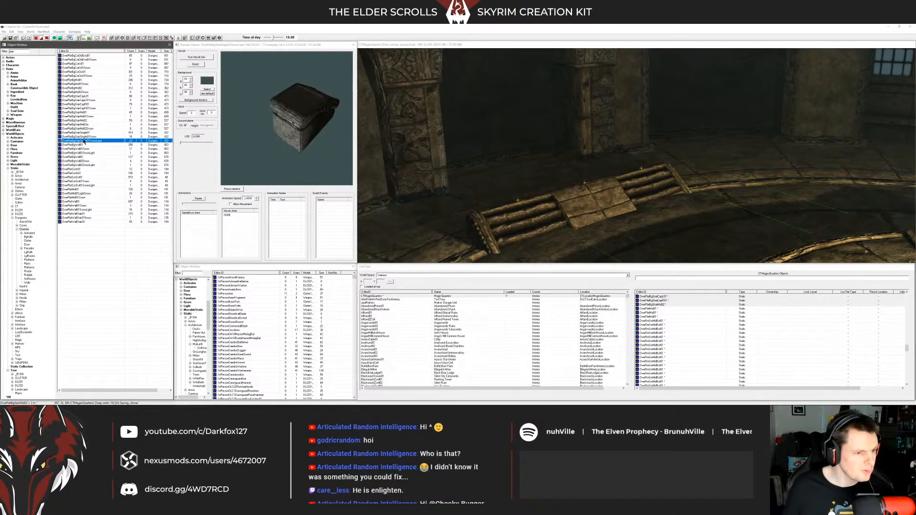
left_click(87, 150)
key("Up")
key("Up")
key("Up")
key("Up")
key("Up")
key("Up")
key("Up")
key("Up")
key("Up")
key("Up")
key("Up")
key("Up")
key("Up")
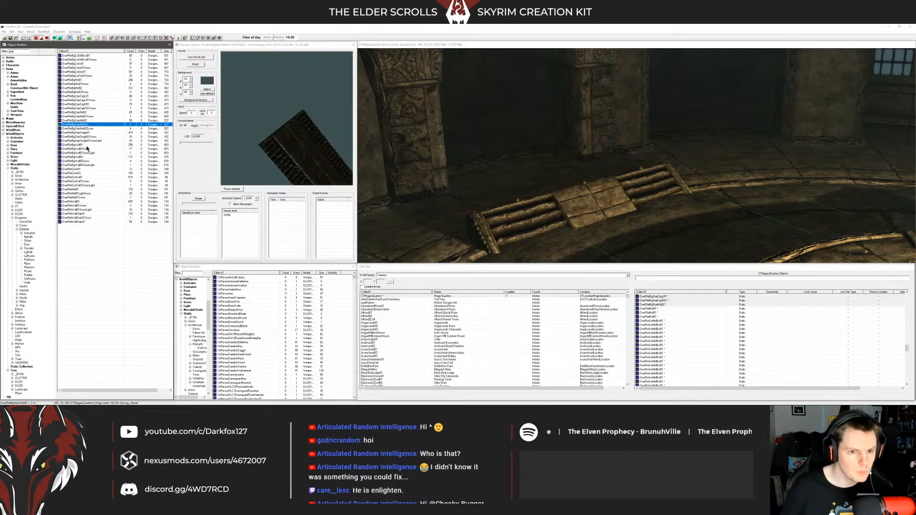
key("Up")
key("Up")
key("Up")
key("Up")
key("Up")
key("Up")
key("Up")
key("Up")
key("Up")
key("Up")
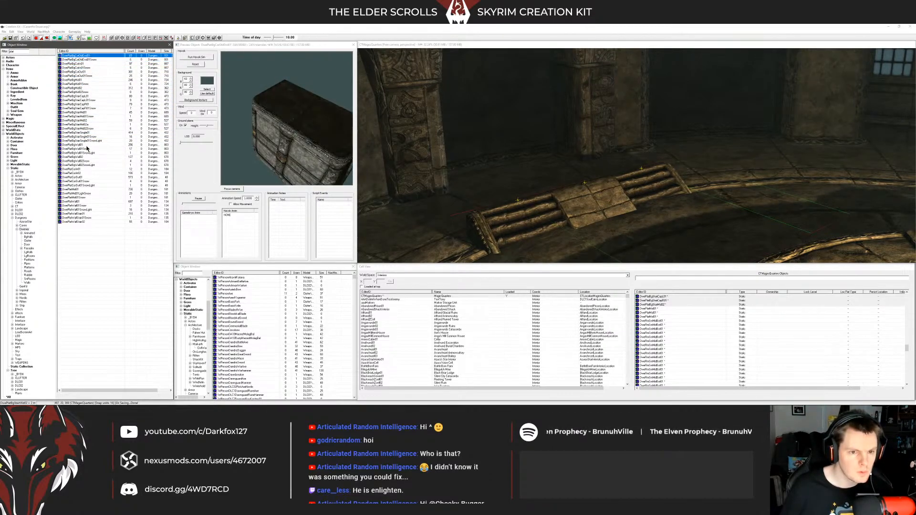
Step: Place the rounded-corner Dwemer end platform behind the stairs and scale it down to match them
left_click_drag(505, 147, 491, 150)
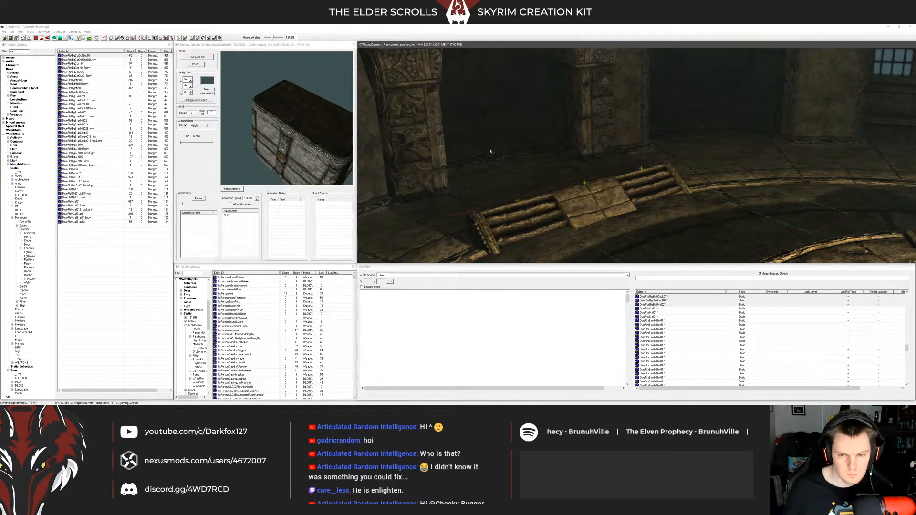
left_click_drag(492, 215, 539, 169)
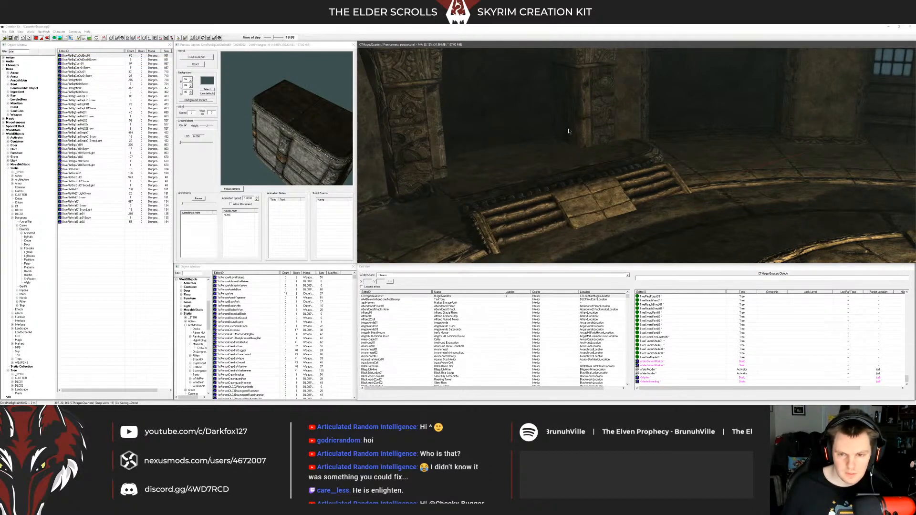
left_click_drag(568, 130, 568, 162)
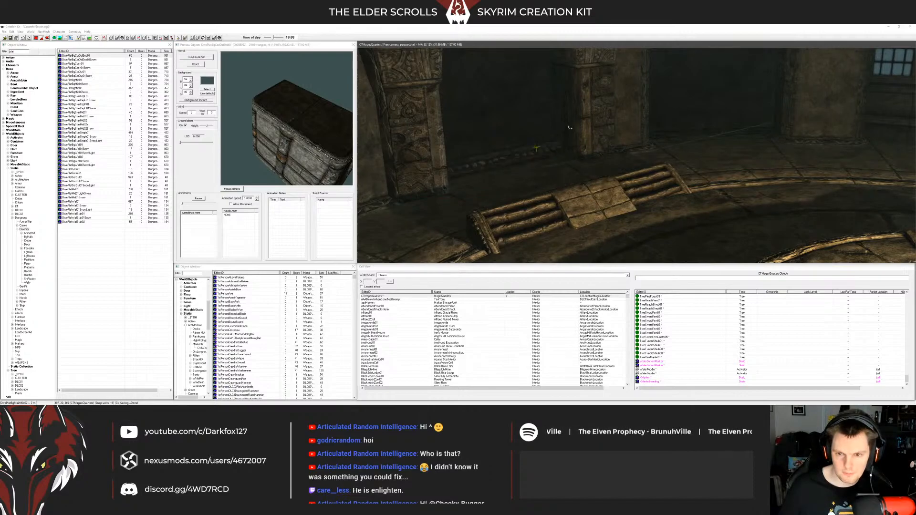
key("ctrl+z")
key("ctrl+z")
double_click(511, 148)
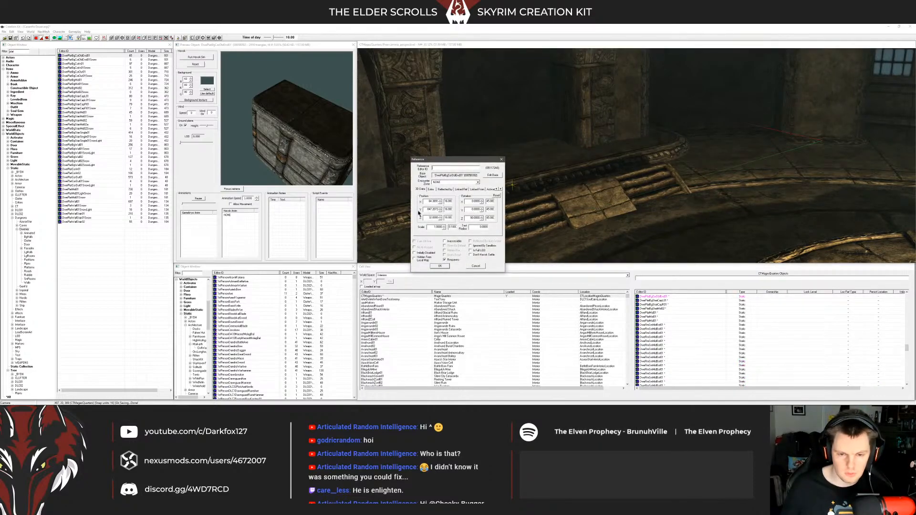
key("Return")
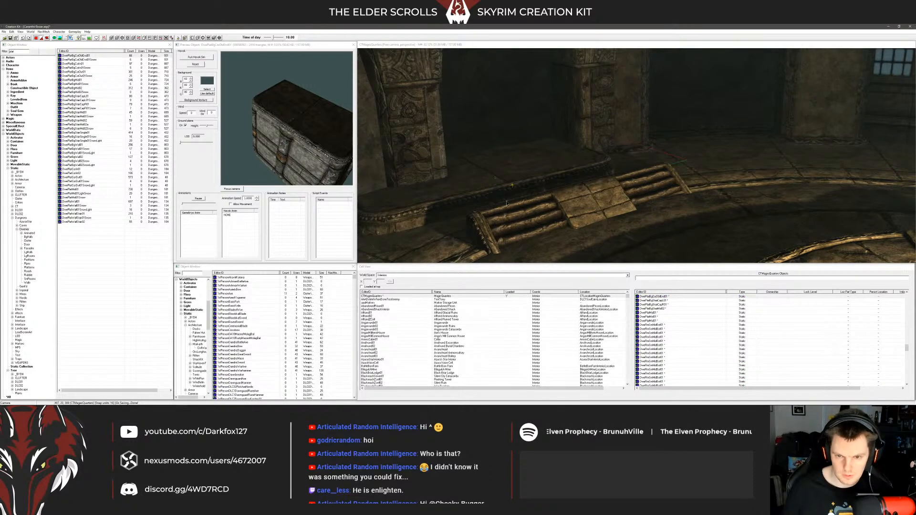
Step: Shift and lower the scaled platform so its front edge meets the back of the stair pieces
left_click(513, 186)
middle_click_drag(513, 186, 458, 205, "shift")
left_click_drag(458, 205, 458, 194)
middle_click_drag(458, 194, 548, 184, "shift")
left_click_drag(549, 184, 549, 181)
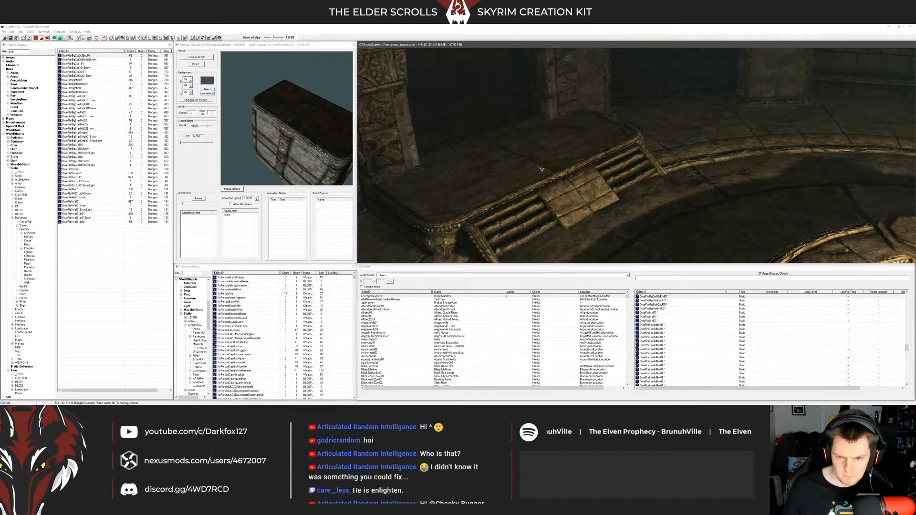
mouse_move(548, 182)
middle_mouse_down("shift")
mouse_move(461, 177)
mouse_move(548, 186)
mouse_move(535, 193)
middle_mouse_up("shift")
Step: Examine the platform and stairs from the front, above and both sides against the wall alcove
scroll(522, 179, "down", 3)
scroll(551, 178, "up", 5)
key("F5")
scroll(553, 190, "up", 5)
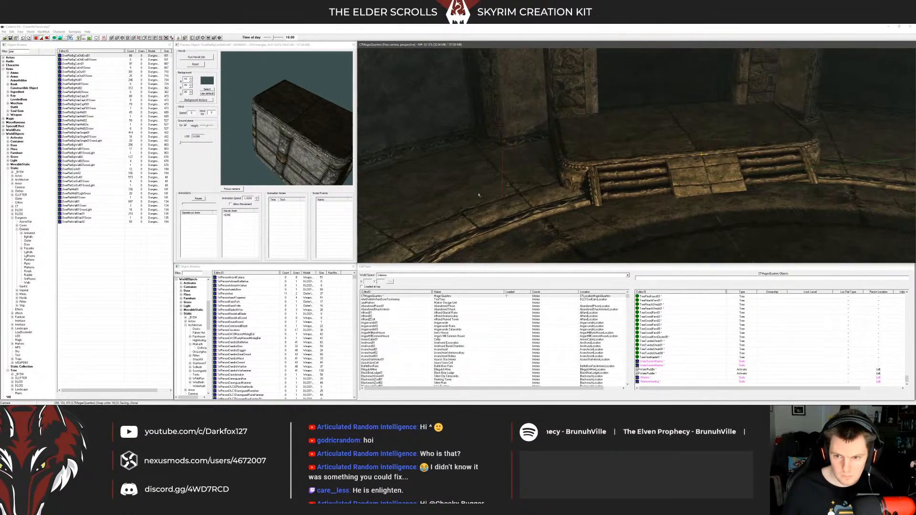
scroll(558, 181, "down", 5)
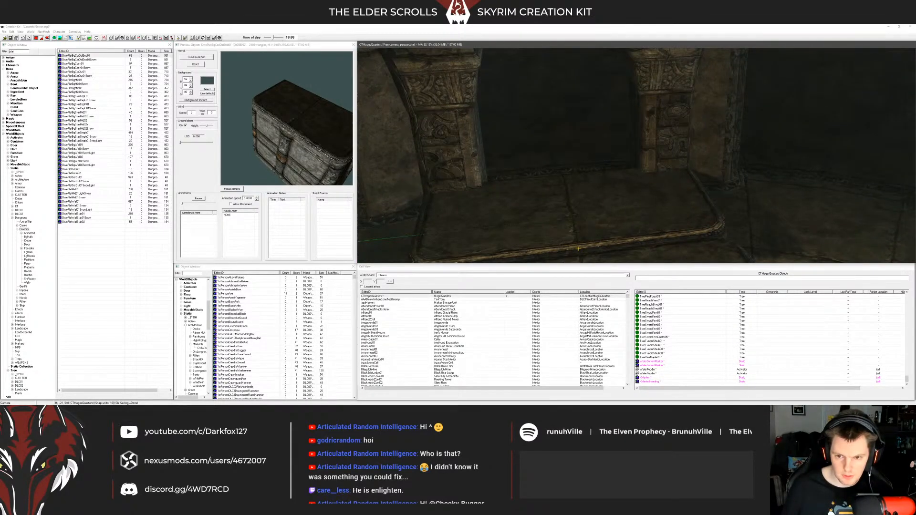
scroll(563, 176, "up", 2)
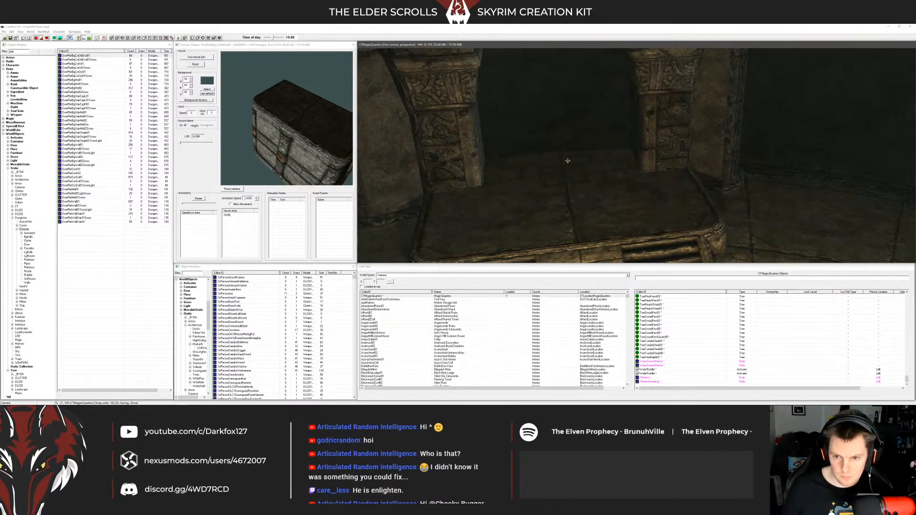
scroll(567, 160, "down", 3)
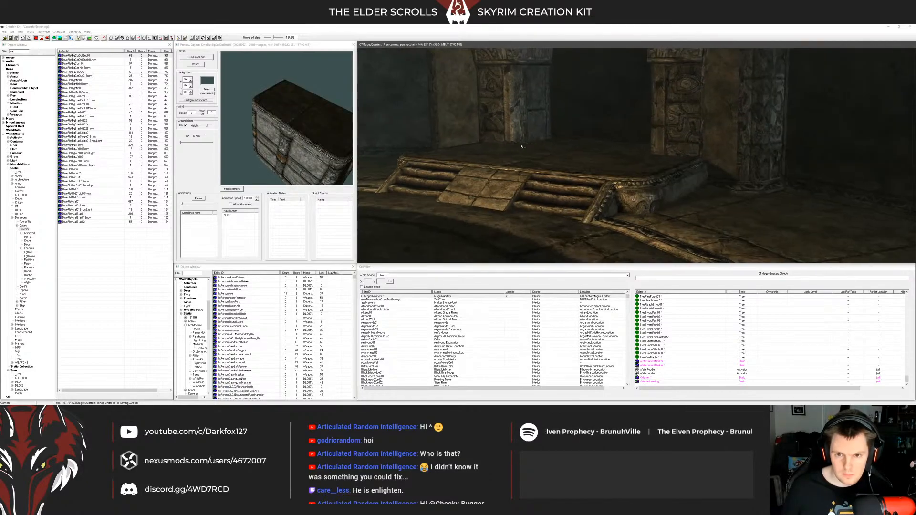
scroll(522, 146, "up", 3)
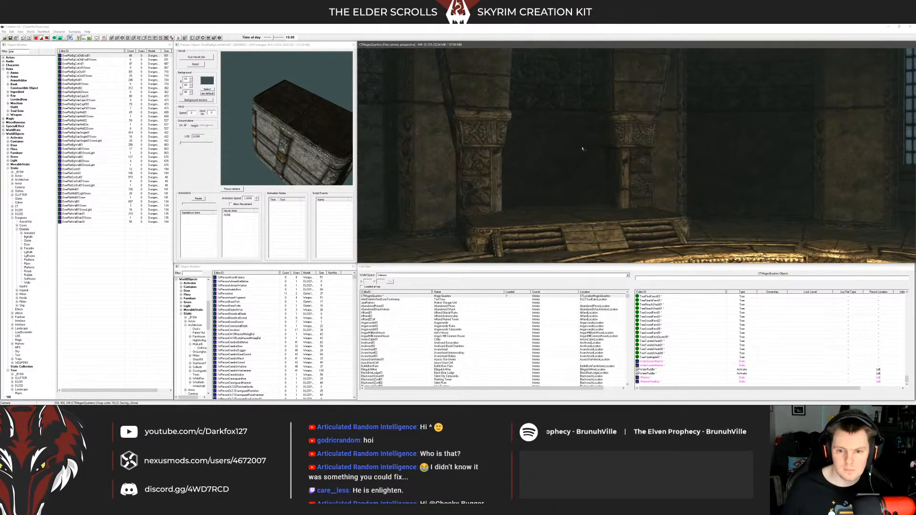
scroll(583, 150, "up", 2)
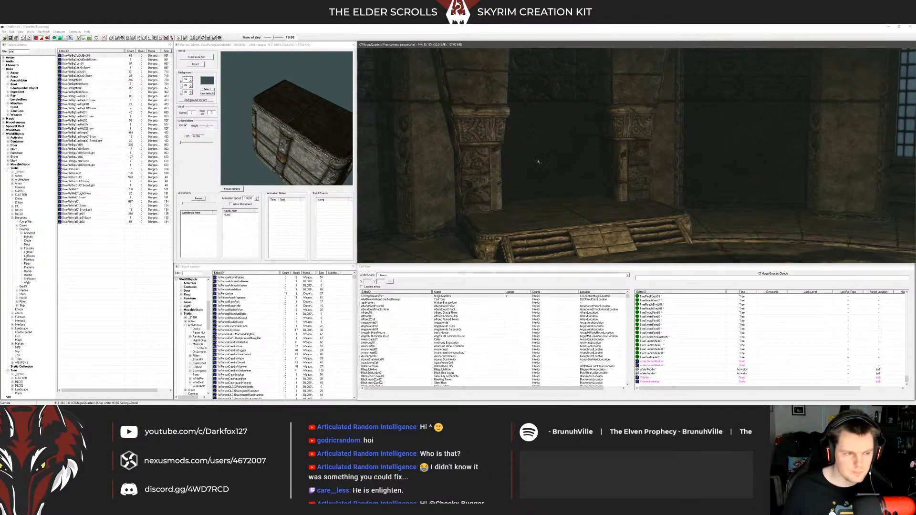
Step: Filter the objects for beds, pick a noble double bed from the furniture and place it on the platform
left_click(10, 51)
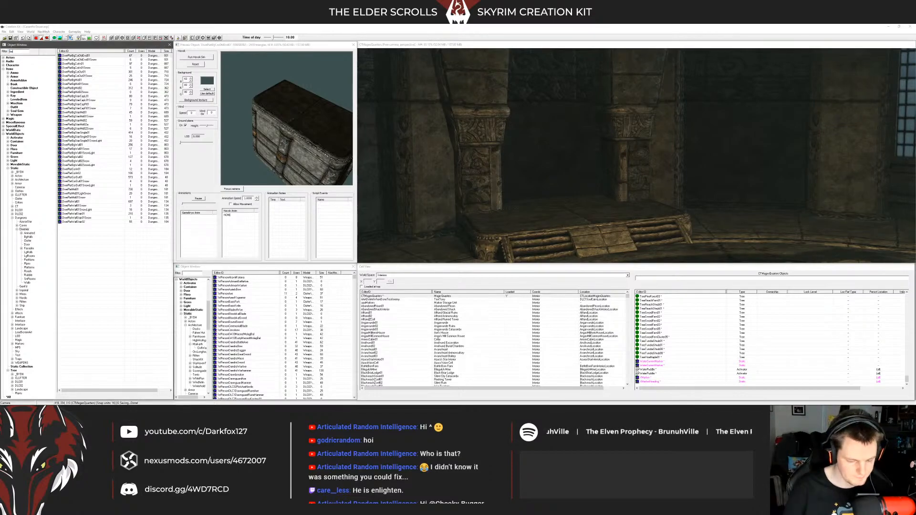
left_click(23, 153)
left_click(13, 168)
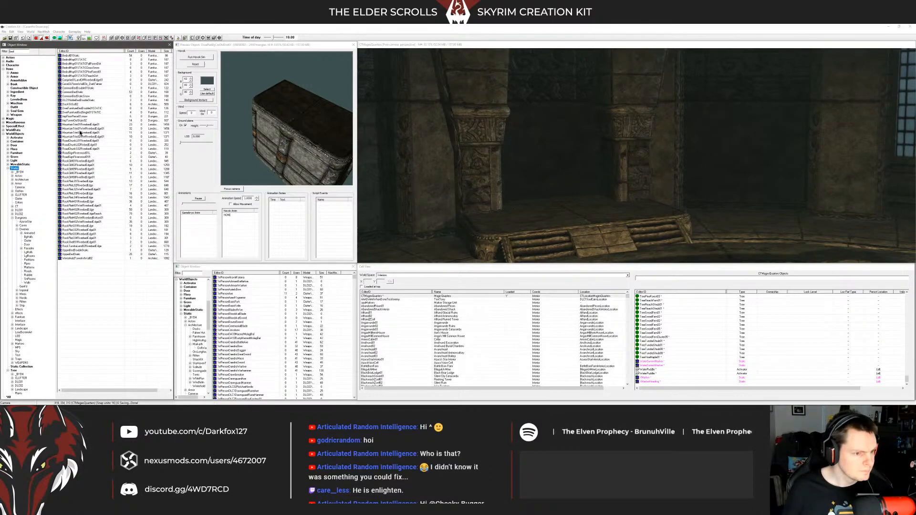
left_click(78, 133)
left_click(115, 112)
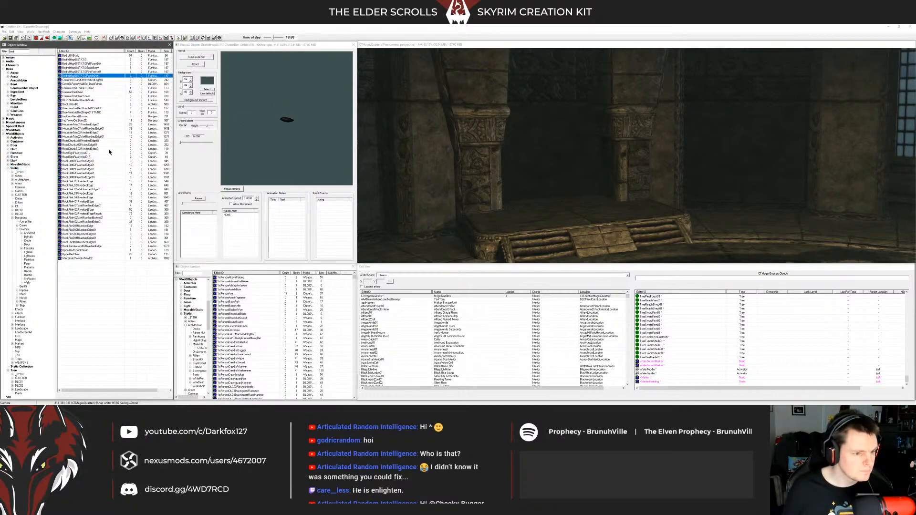
left_click(16, 153)
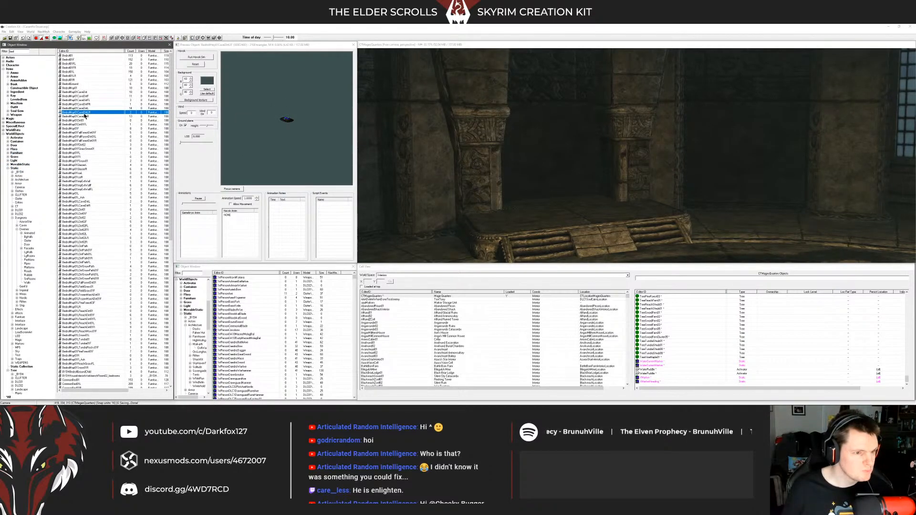
scroll(101, 142, "down", 3)
scroll(99, 143, "down", 15)
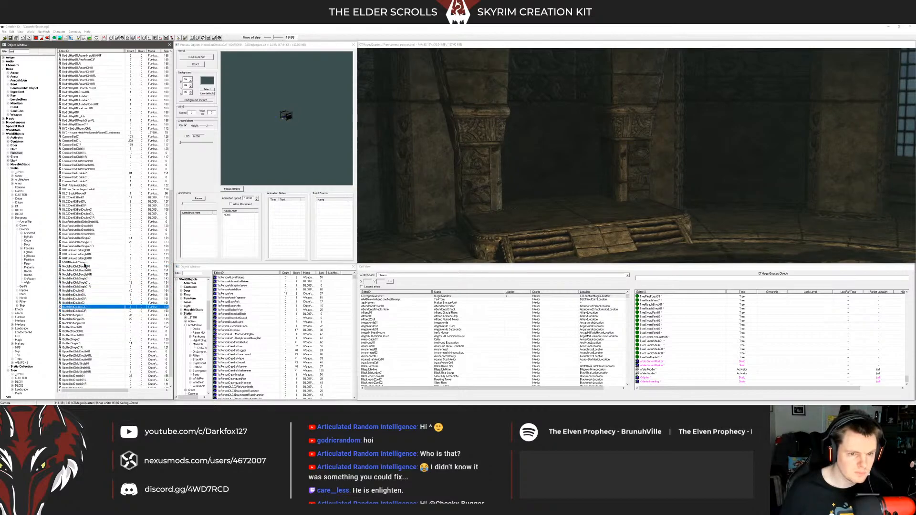
left_click_drag(75, 307, 573, 208)
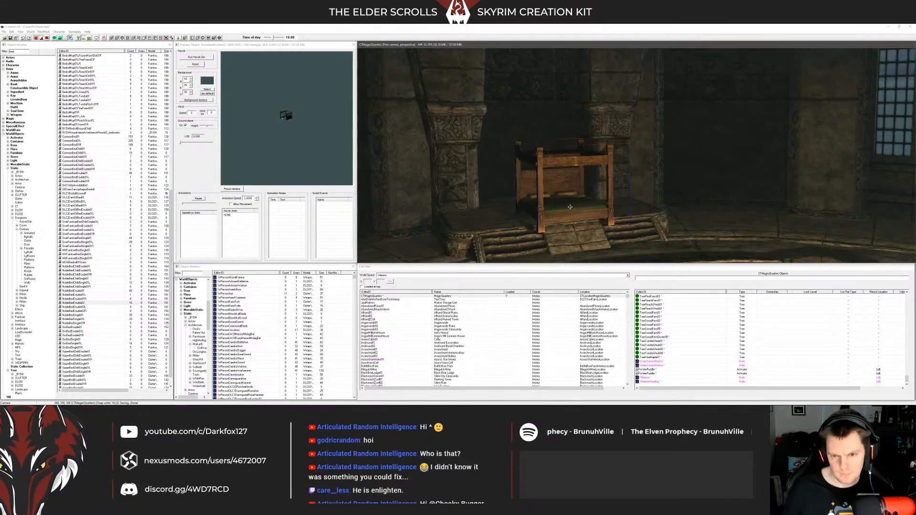
Step: Move the double bed back on the platform and position it between the two alcove pillars
middle_click_drag(570, 207, 575, 208, "shift")
left_click_drag(575, 208, 579, 195)
middle_click_drag(579, 195, 581, 205, "shift")
left_click_drag(575, 202, 583, 203)
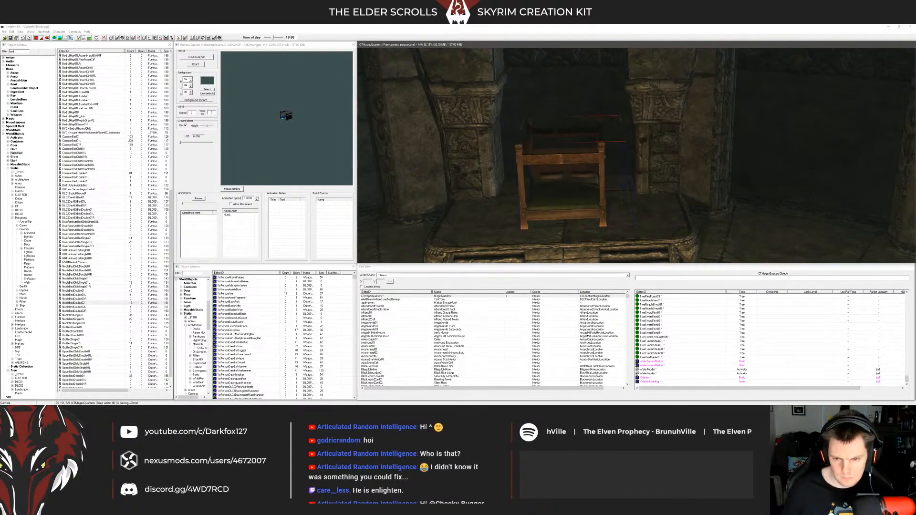
middle_click_drag(584, 210, 540, 210, "shift")
left_click_drag(539, 210, 510, 208)
middle_click_drag(510, 208, 591, 250, "shift")
Step: Check the bed's fit between the pillars under bright lighting and look around the rest of the room
key("a")
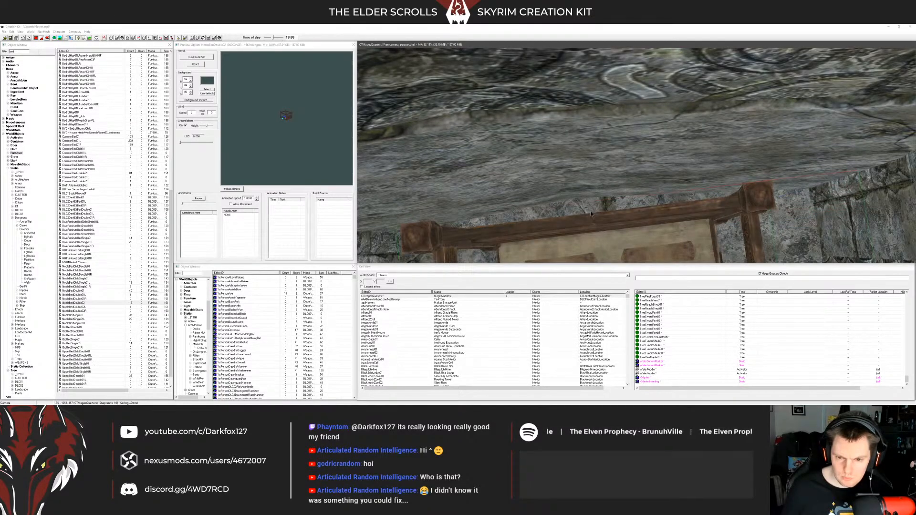
middle_click_drag(591, 214, 606, 142, "shift")
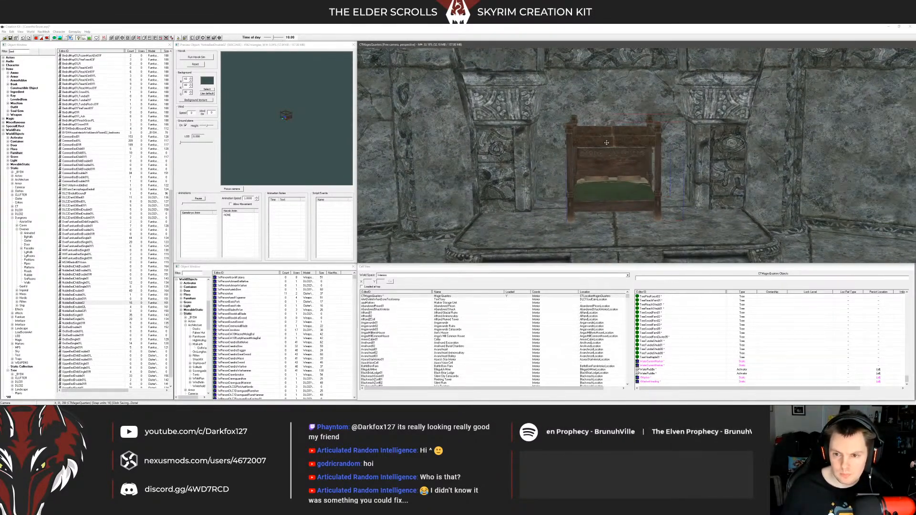
middle_click_drag(565, 190, 605, 188, "shift")
key("m")
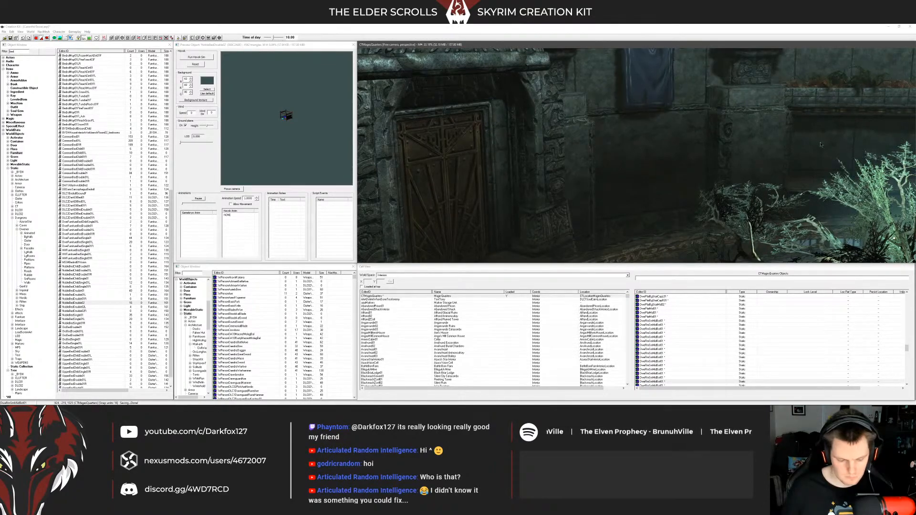
middle_click_drag(832, 172, 612, 173, "shift")
scroll(583, 177, "up", 3)
scroll(593, 170, "down", 3)
left_click(593, 168)
scroll(600, 161, "up", 3)
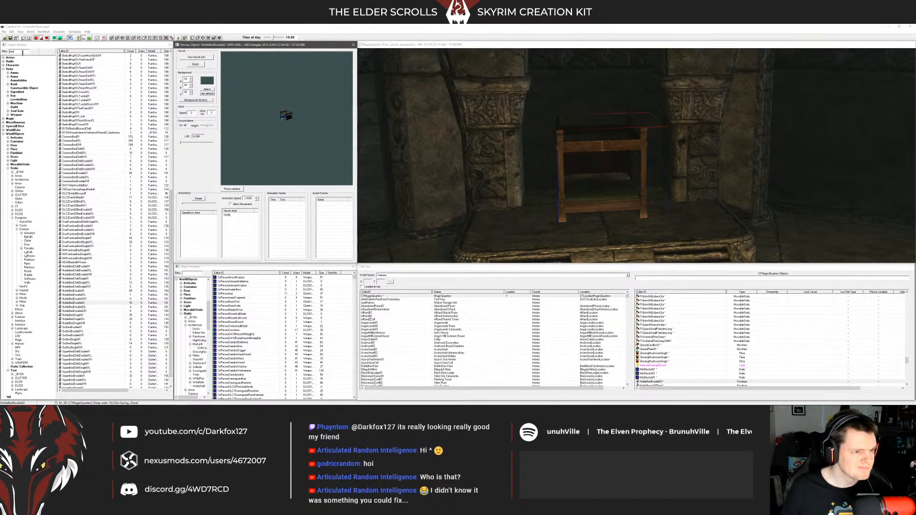
Step: Filter the static objects for platforms and preview the available models, including dock and ledge types
left_click(23, 52)
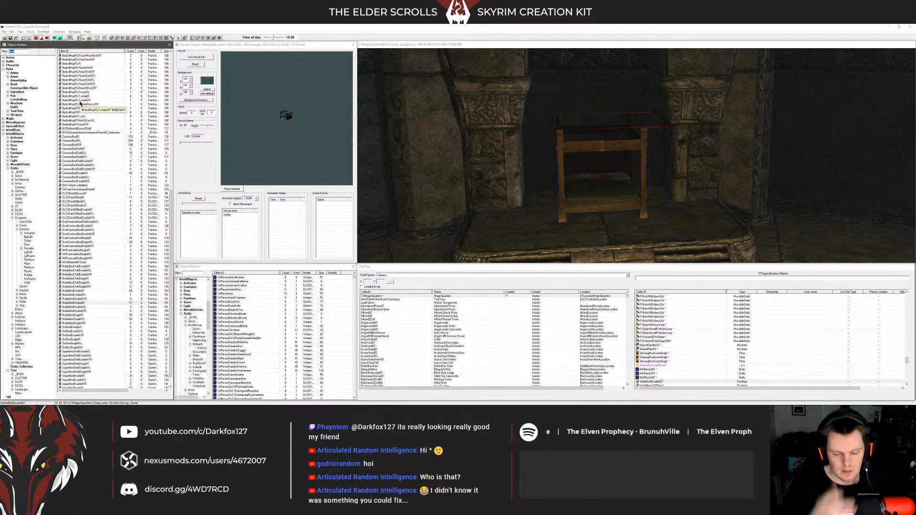
type("pi")
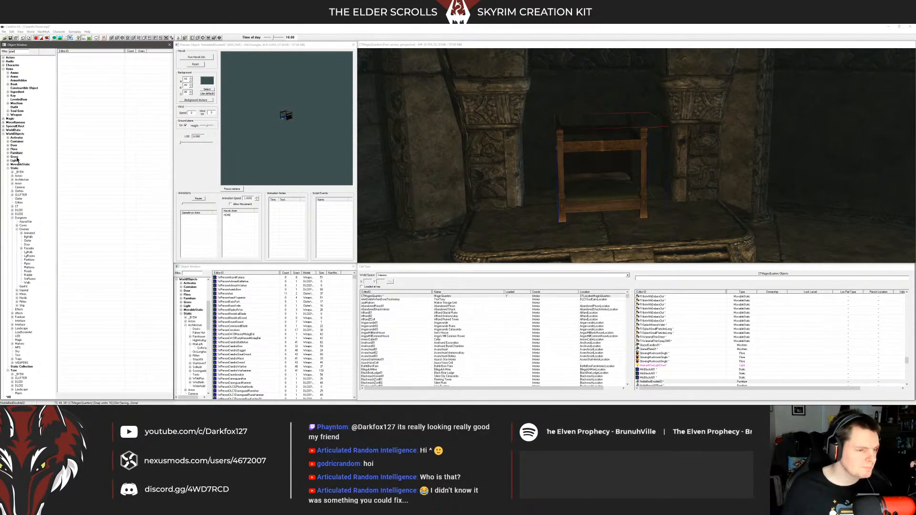
left_click(92, 89)
left_click(85, 113)
left_click(92, 140)
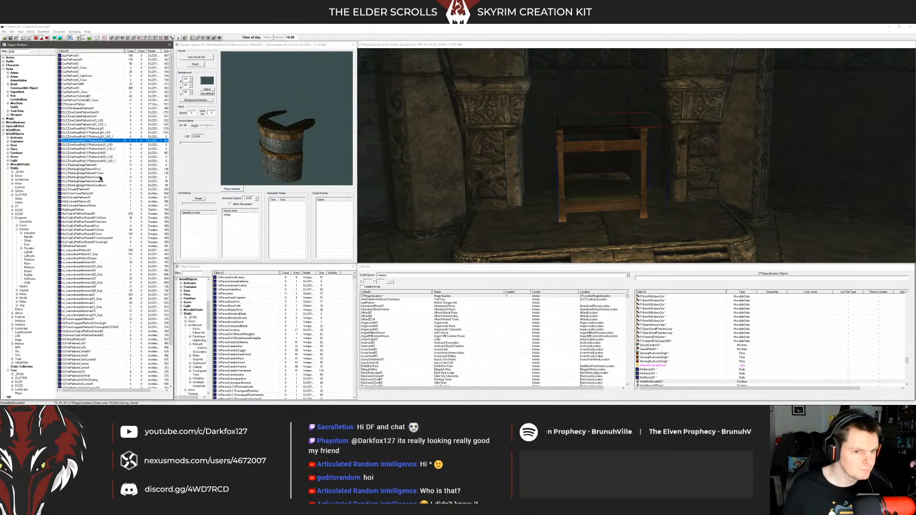
left_click(103, 185)
scroll(109, 184, "down", 2)
left_click(71, 186)
left_click(81, 165)
left_click(79, 173)
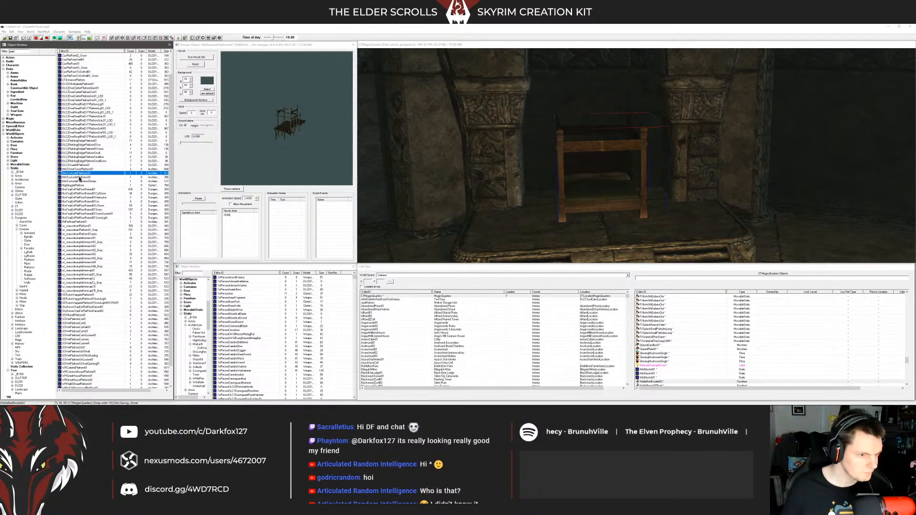
left_click(91, 233)
scroll(89, 229, "up", 2)
left_click(81, 96)
left_click(81, 116)
left_click(82, 156)
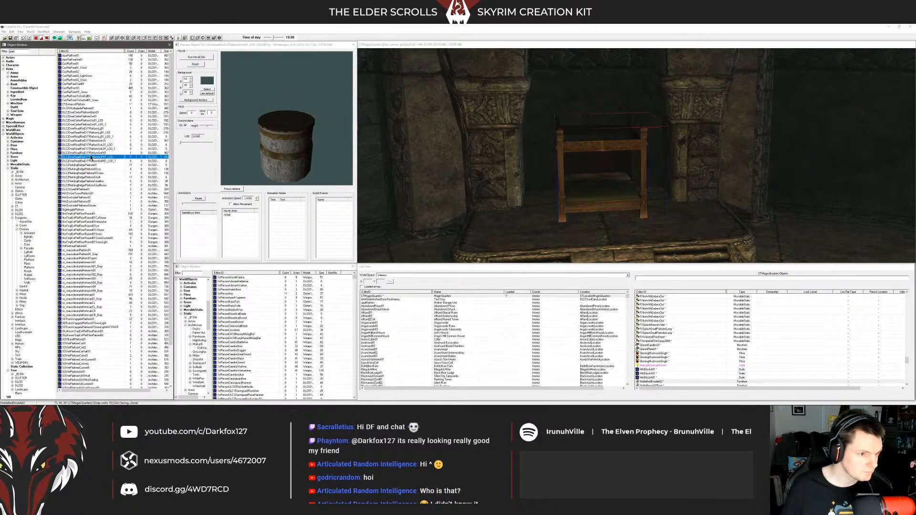
left_click(81, 181)
left_click(82, 193)
left_click(81, 174)
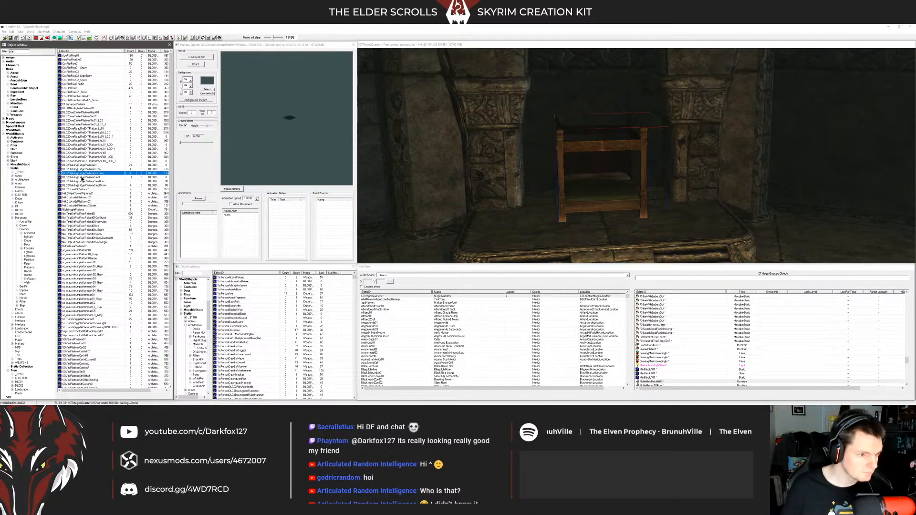
Step: Filter the Dwemer dungeon statics for platforms and preview the available platform pieces one after another
left_click(25, 229)
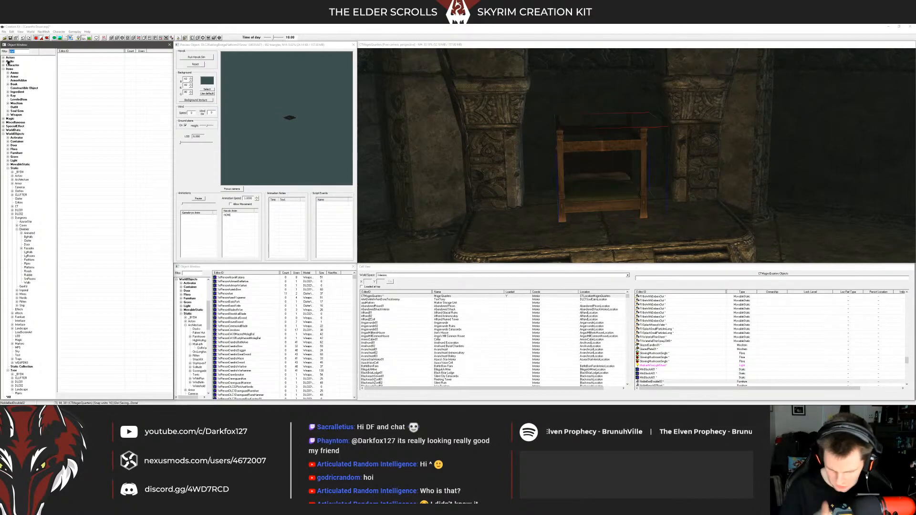
type("t")
left_click(95, 108)
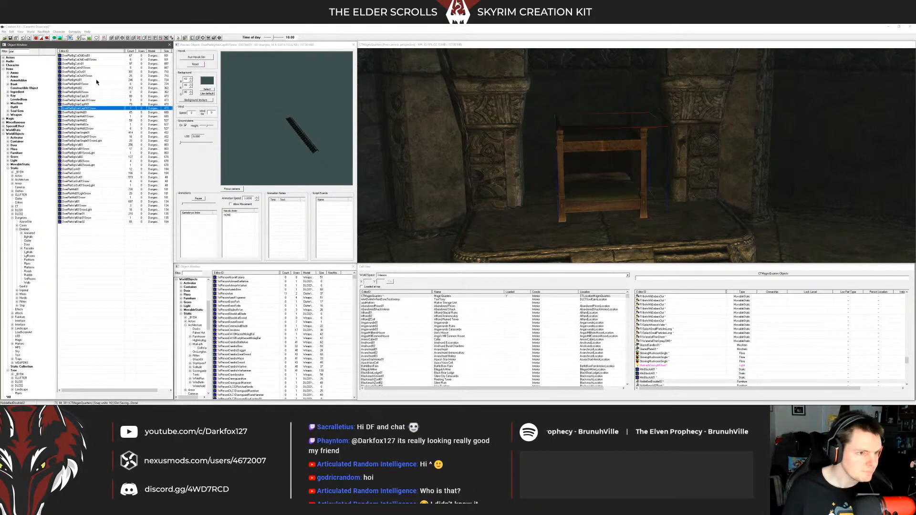
left_click(96, 80)
key("Up")
key("Up")
key("Up")
key("Up")
key("Down")
key("Down")
key("Down")
key("Down")
key("Down")
key("Down")
key("Down")
key("Down")
key("Down")
key("Down")
key("Down")
key("Down")
key("Down")
key("Down")
key("Down")
key("Down")
key("Down")
key("Down")
key("Down")
key("Down")
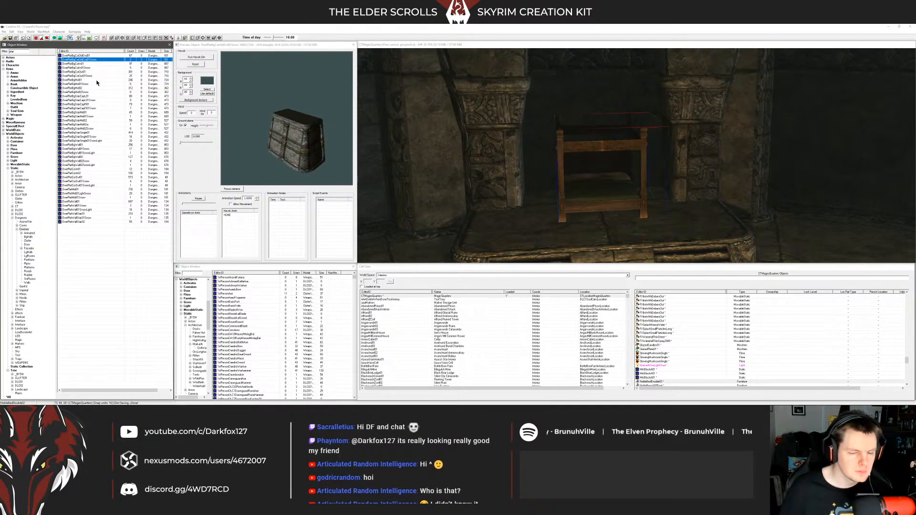
key("Down")
key("Down")
key("Down")
key("Down")
key("Down")
key("Down")
key("Down")
key("Down")
key("Down")
key("Down")
key("Down")
key("Down")
key("Down")
key("Down")
key("Down")
key("Down")
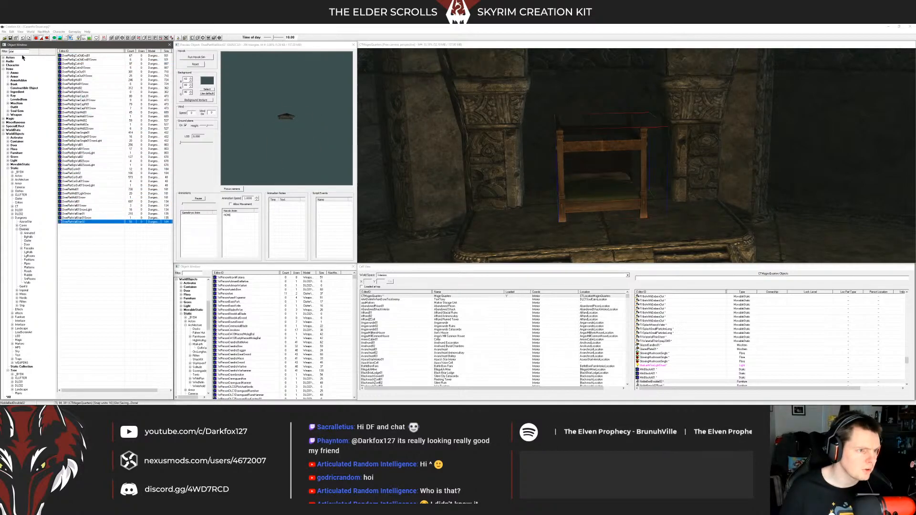
Step: Filter the Dwemer clutter statics for pedestals, preview the models and pick DweClutterPedestal01
left_click_drag(20, 52, 3, 90)
left_click(26, 241)
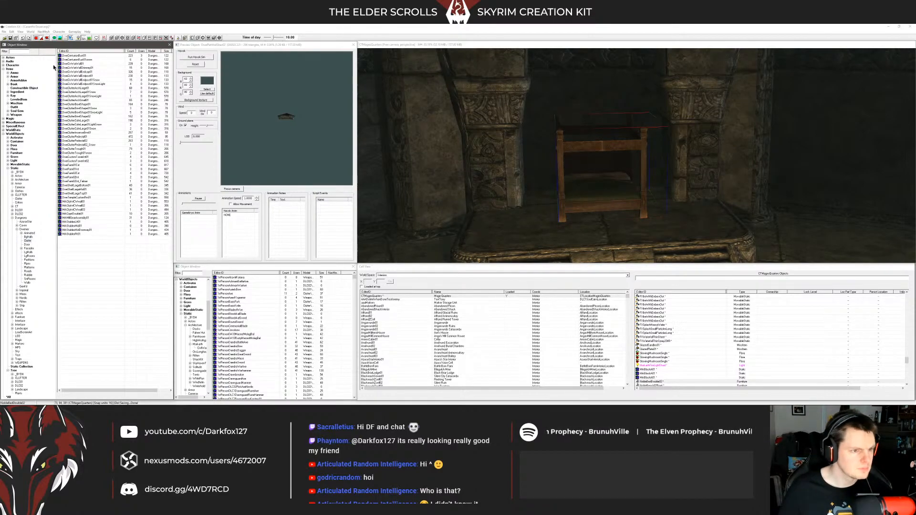
left_click(69, 68)
left_click(70, 60)
left_click(19, 51)
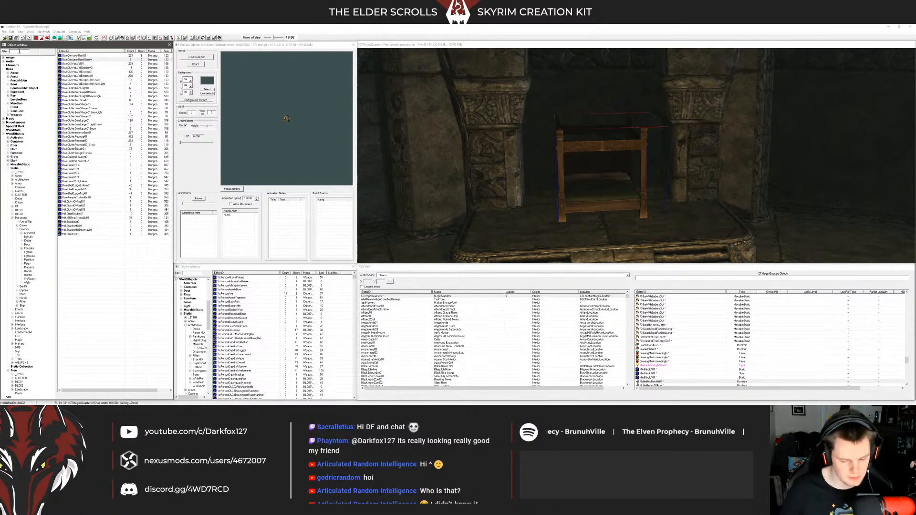
left_click(73, 60)
left_click(71, 56)
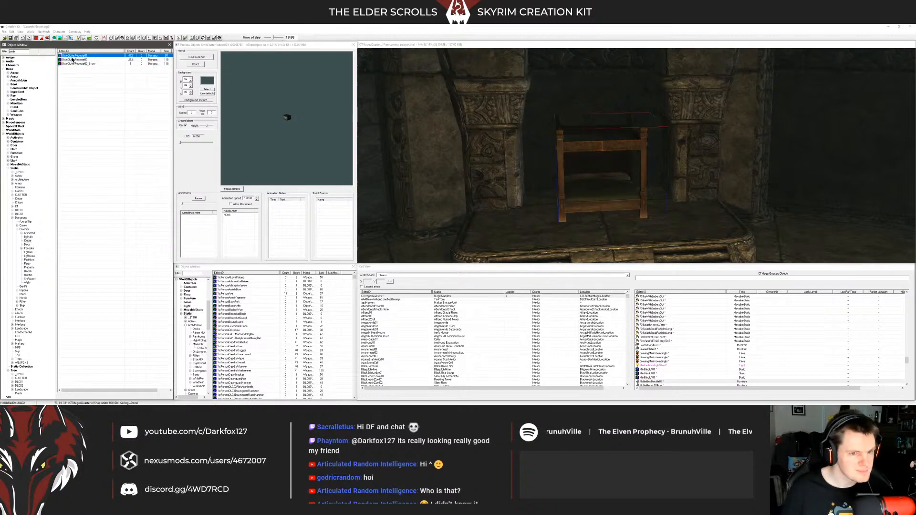
left_click(72, 60)
left_click(71, 57)
Step: Place the Dwemer pedestal on the platform beside the double bed
left_click_drag(752, 234, 661, 196)
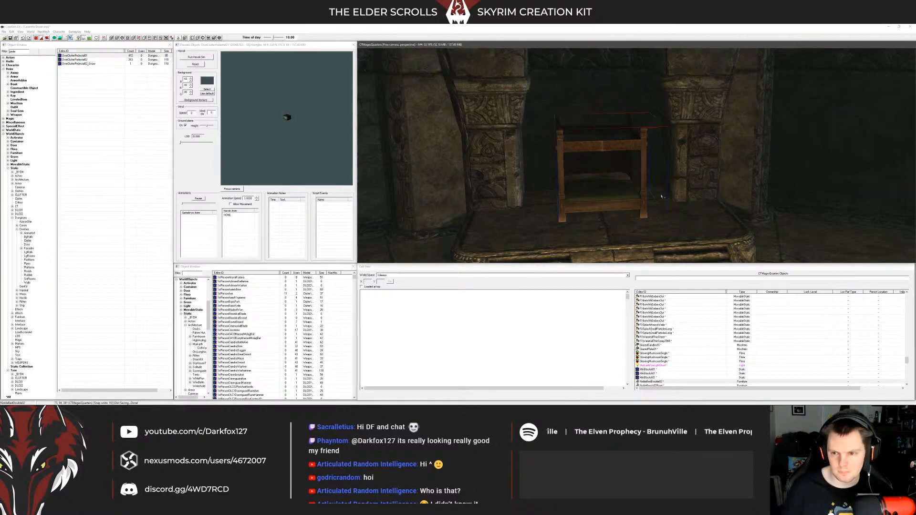
middle_click_drag(661, 195, 617, 196)
scroll(617, 196, "up", 2)
key("a")
scroll(617, 196, "up", 3)
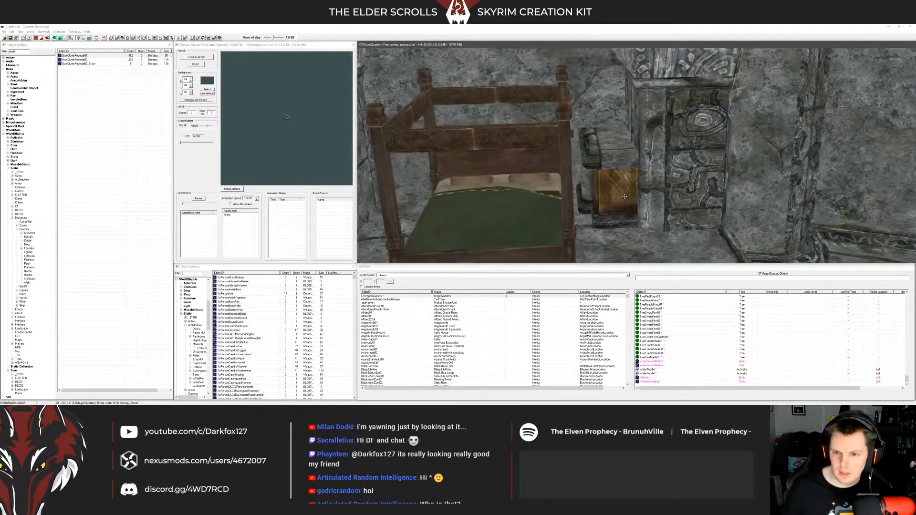
Step: Set the pedestal's scale to 0.5 and move it between the bed and the pillar as a bedside stand
double_click(617, 196)
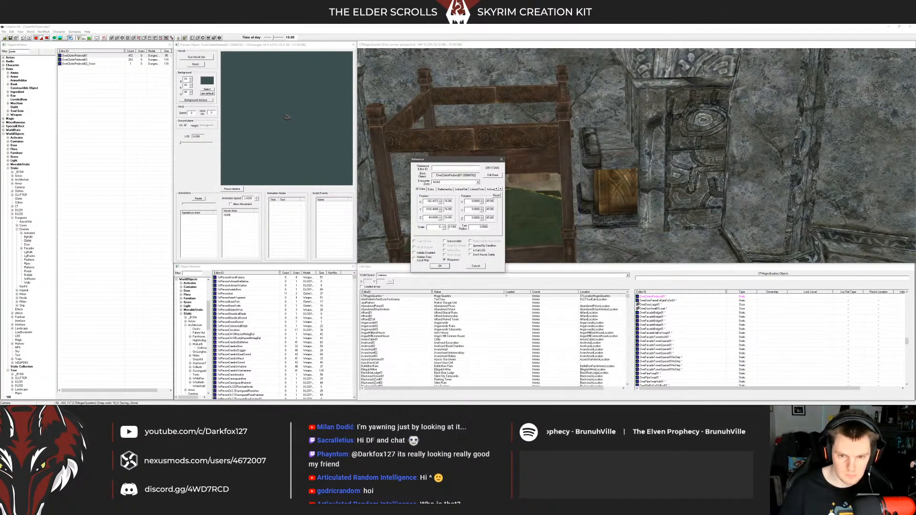
type("0.5")
key("Return")
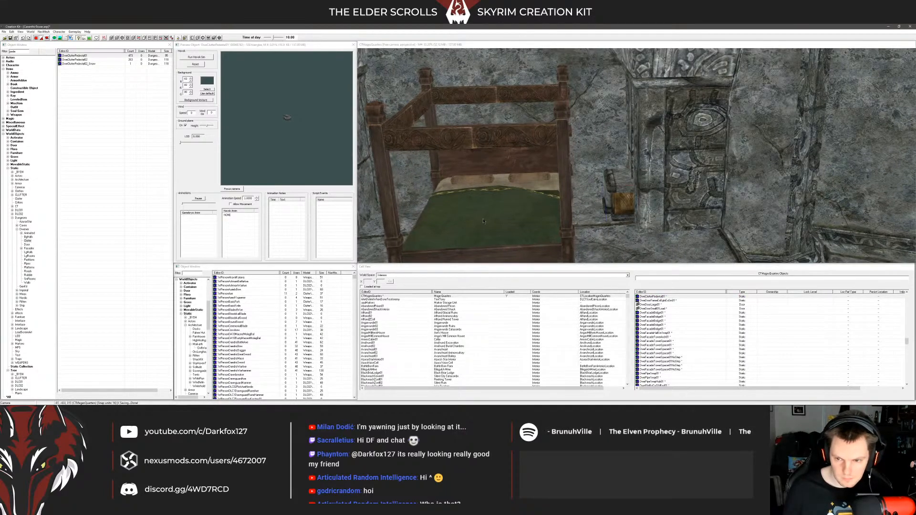
left_click(635, 178)
scroll(606, 183, "up", 5)
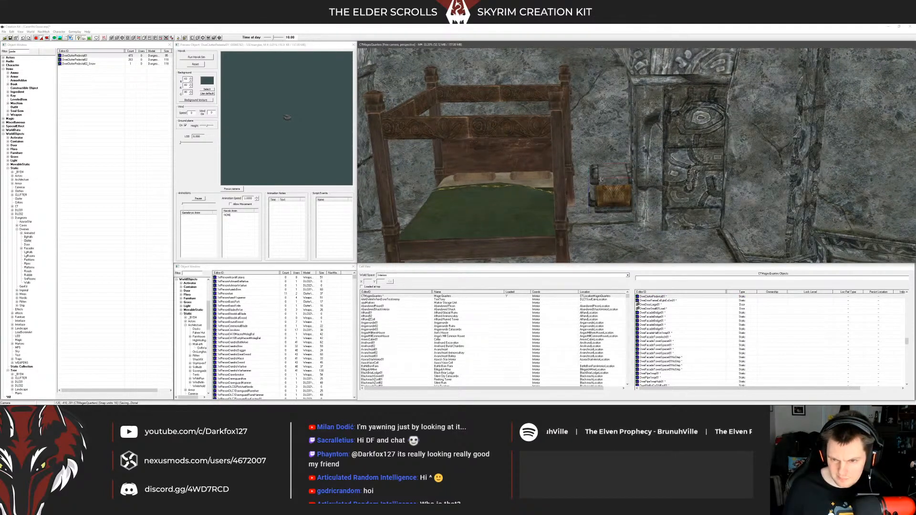
scroll(605, 176, "down", 5)
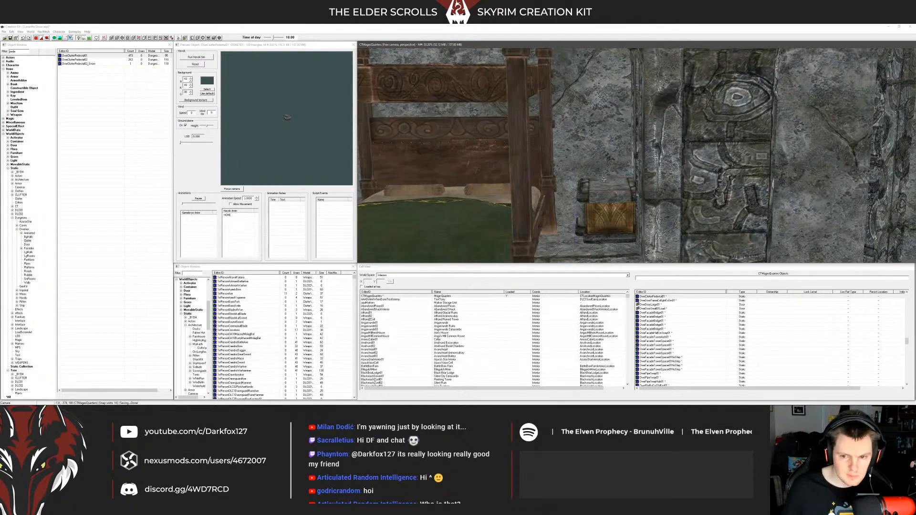
Step: Filter the objects for "table" and widen the search from the Dwemer folder to all statics
double_click(13, 51)
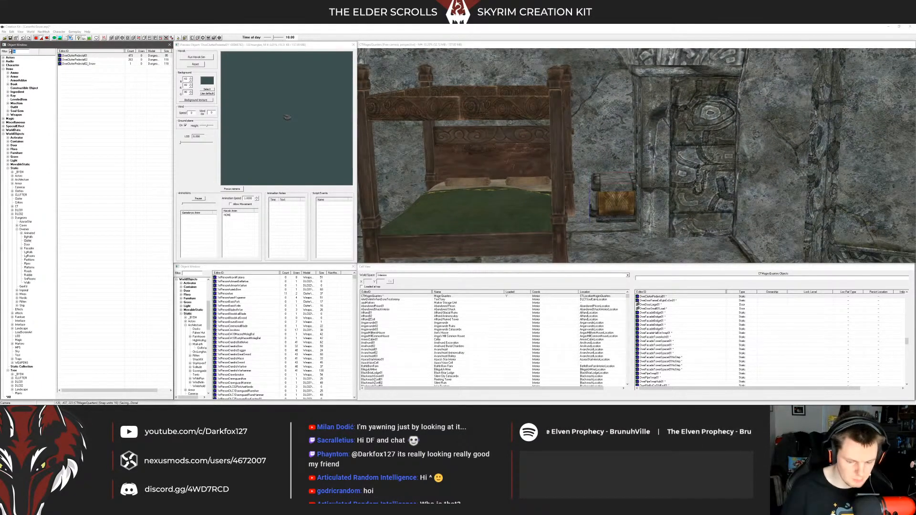
type("table")
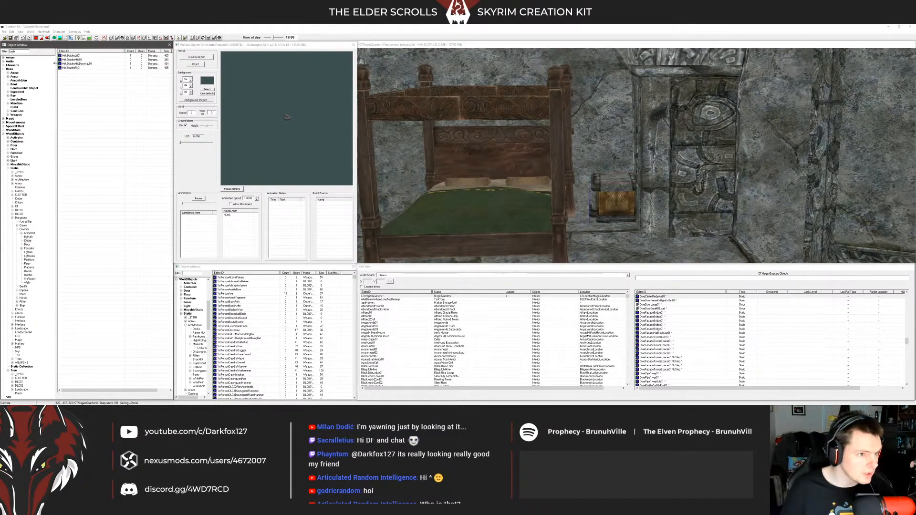
left_click(72, 55)
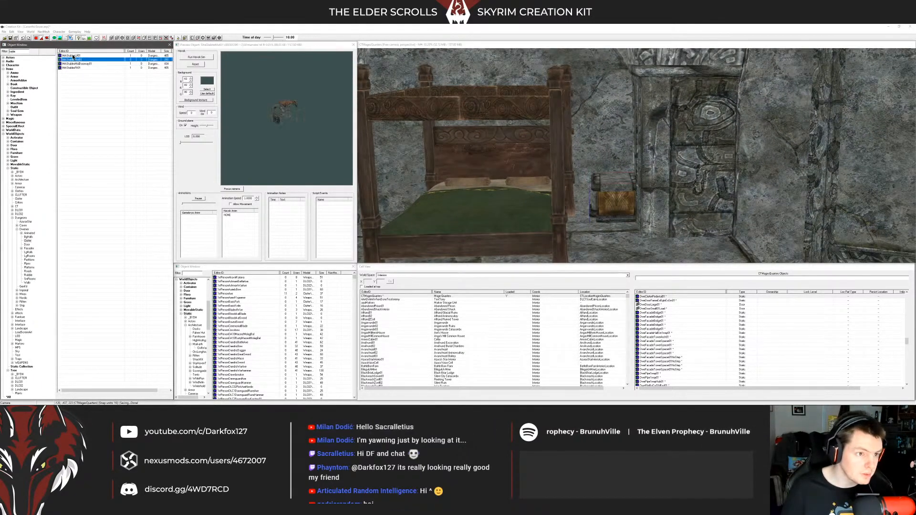
left_click(15, 168)
Step: Try a common table next to the Dwemer pedestal and delete it
left_click(76, 79)
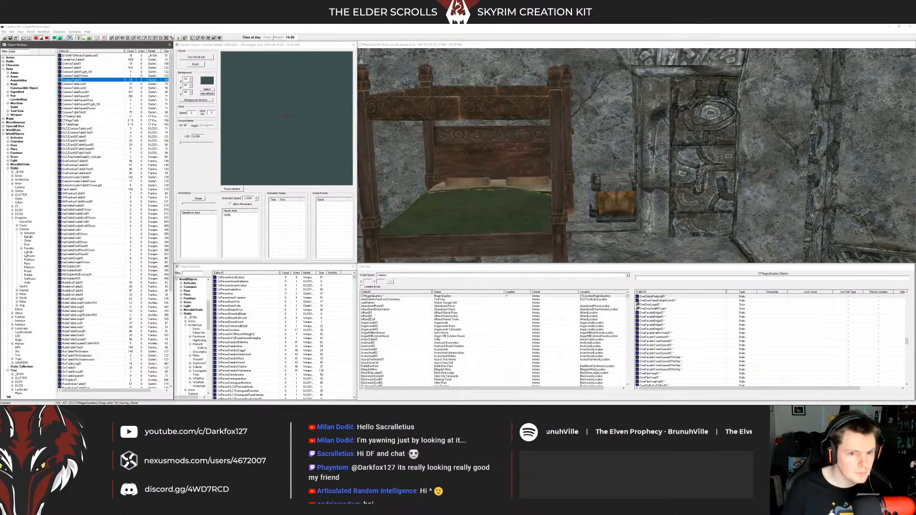
left_click_drag(646, 246, 633, 167)
key("Delete")
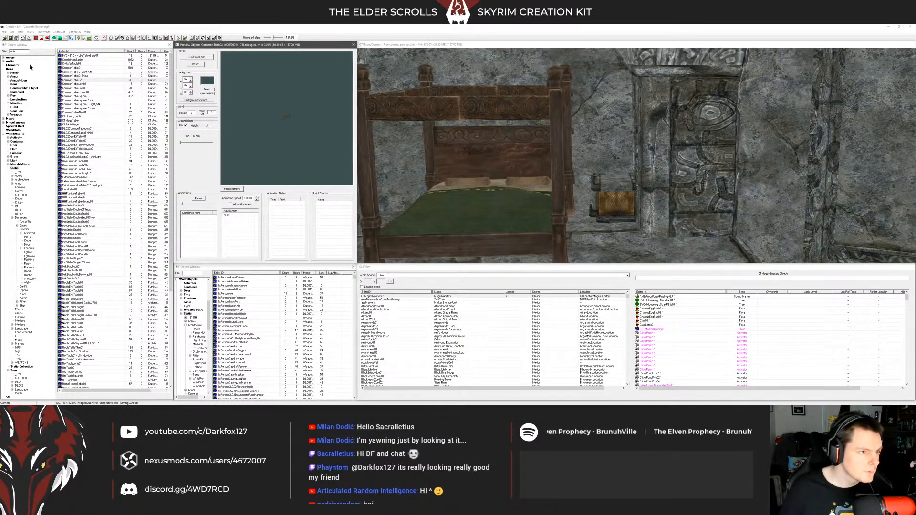
Step: Preview the common, custom and farmhouse table models in the filtered statics for a suitable bedside table
left_click(84, 76)
left_click(82, 72)
left_click(90, 100)
left_click(79, 112)
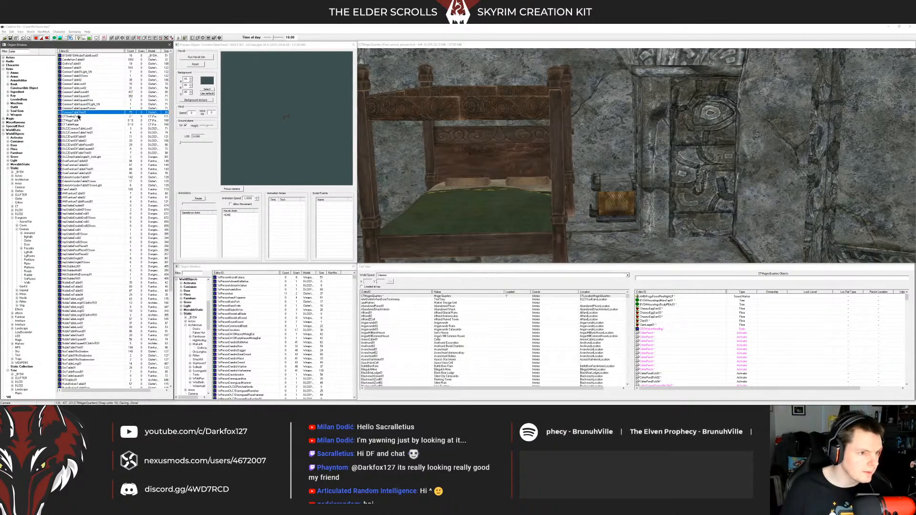
left_click(78, 116)
left_click(77, 120)
left_click(76, 124)
scroll(82, 135, "down", 3)
left_click(85, 140)
left_click(75, 157)
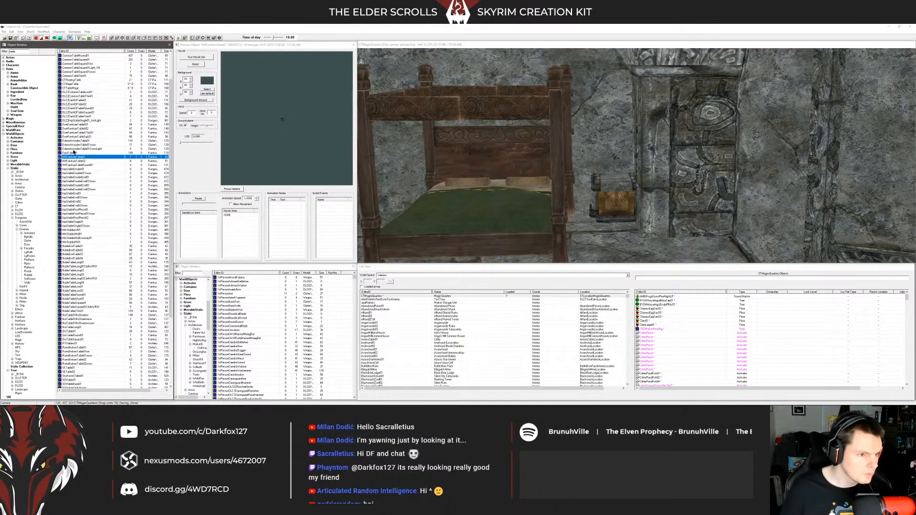
left_click(73, 149)
left_click(76, 157)
left_click(79, 162)
left_click(84, 169)
scroll(94, 175, "down", 1)
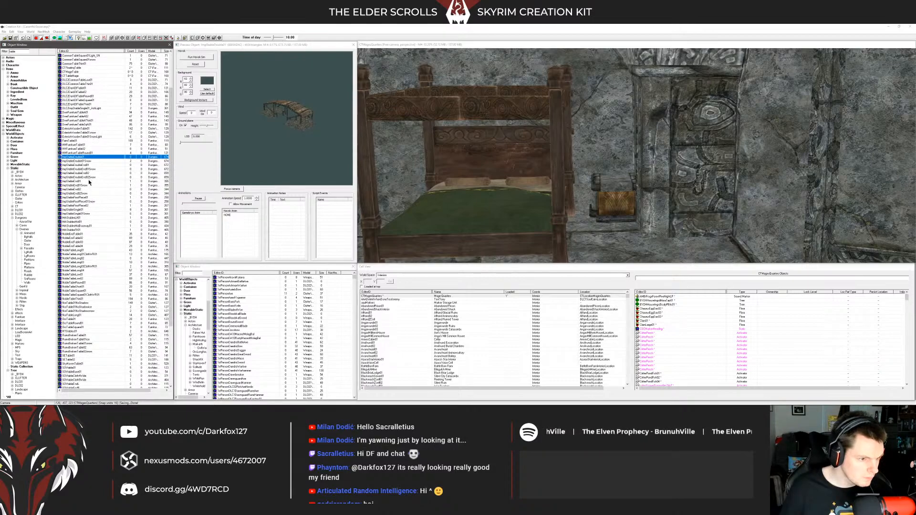
Step: Try the Imperial stone end piece beside the bed and remove it
left_click(90, 182)
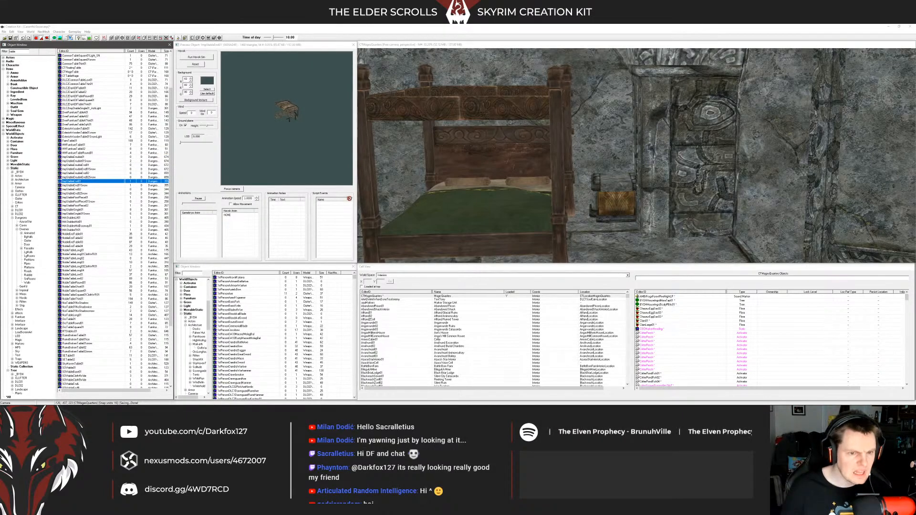
left_click_drag(350, 199, 623, 212)
scroll(623, 212, "down", 3)
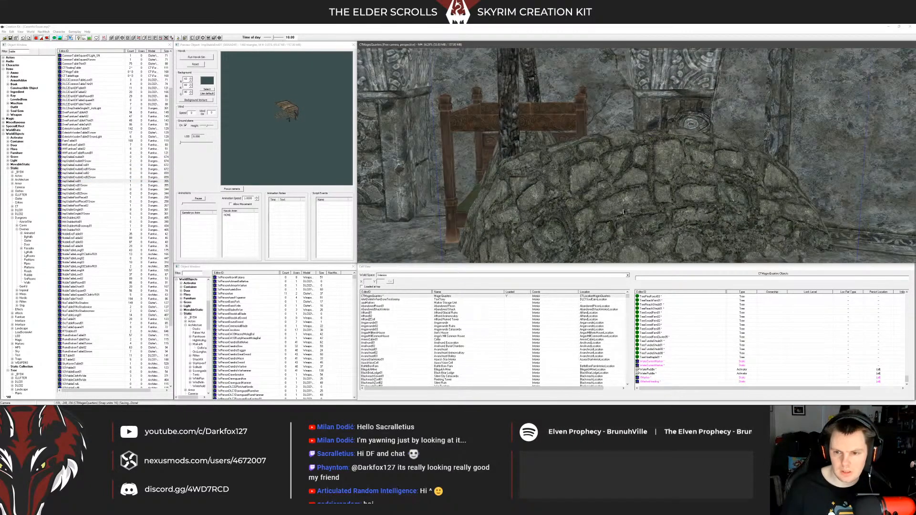
scroll(622, 208, "down", 3)
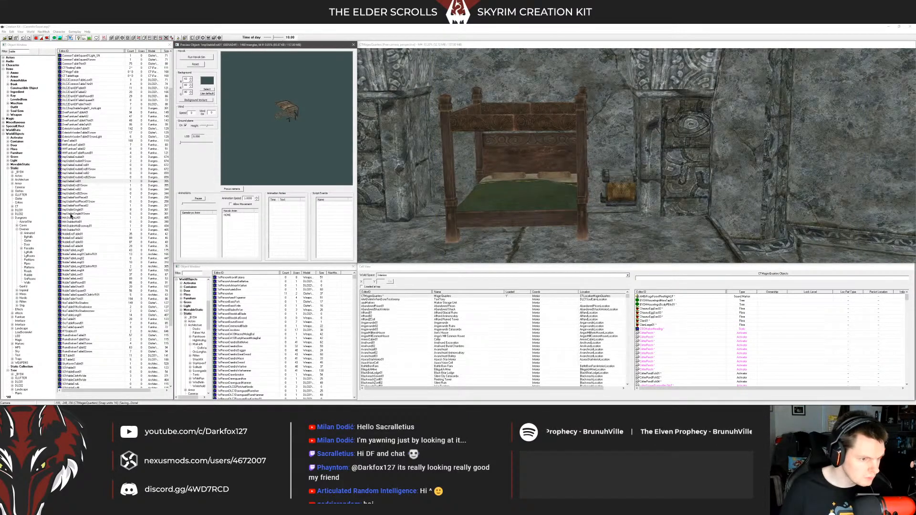
Step: Try the round noble table beside the bed and delete it
scroll(94, 220, "down", 5)
scroll(93, 220, "up", 1)
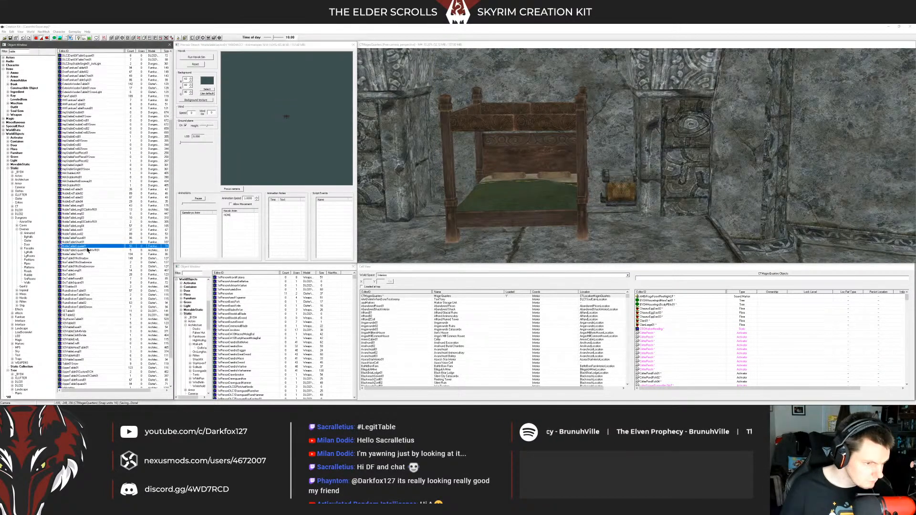
left_click(92, 247)
left_click(74, 231)
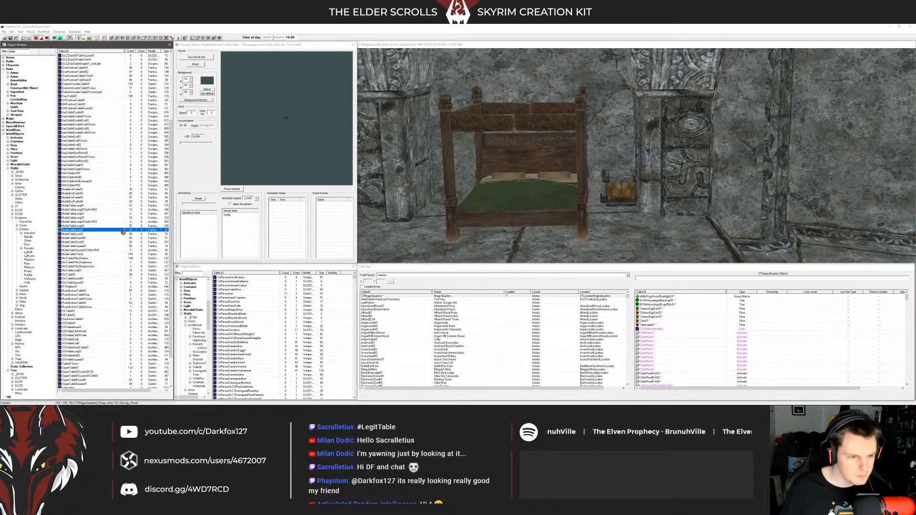
key("Down")
key("Down")
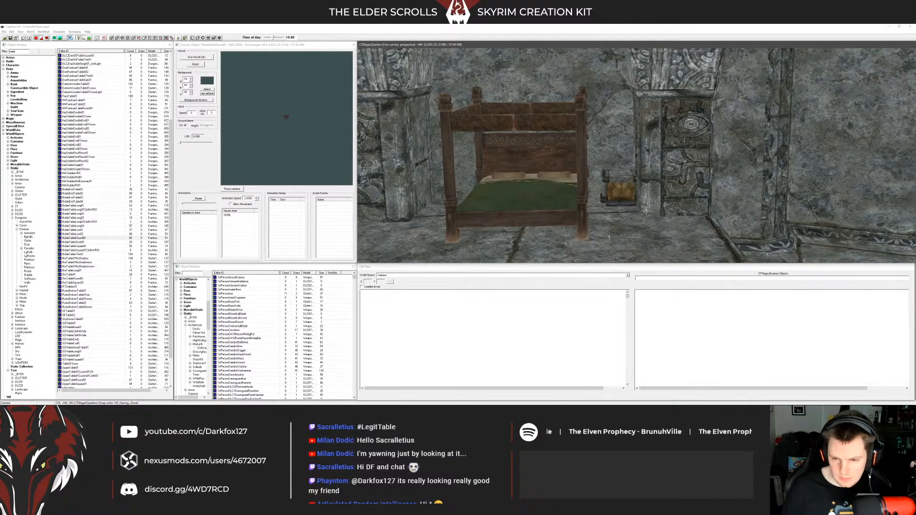
key("Delete")
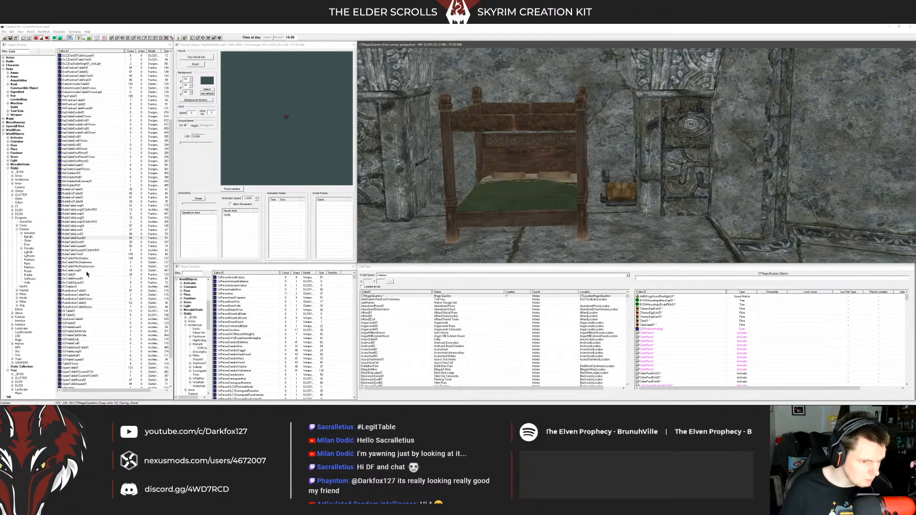
Step: Preview the noble table models up close, including the round, long and end tables
left_click(95, 282)
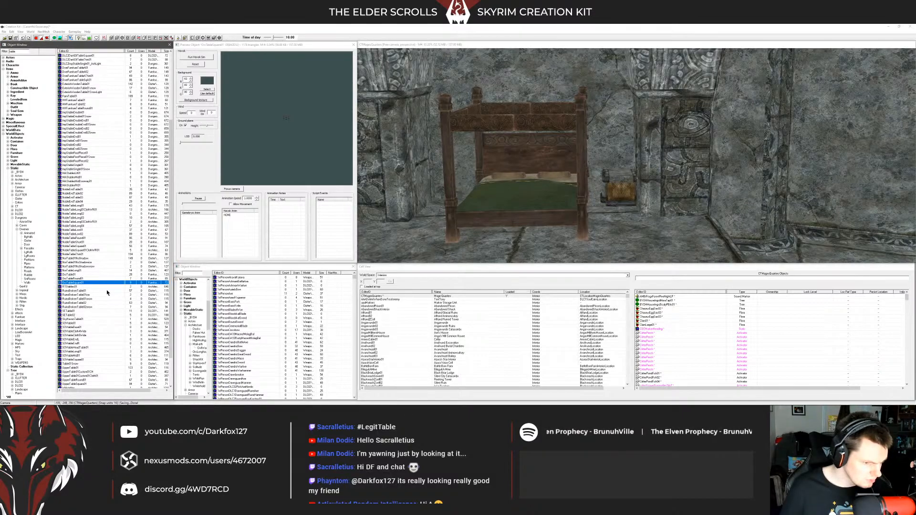
key("Up")
key("Up")
key("Up")
key("Up")
key("Up")
key("Up")
key("Up")
key("Up")
key("Up")
key("Up")
key("Up")
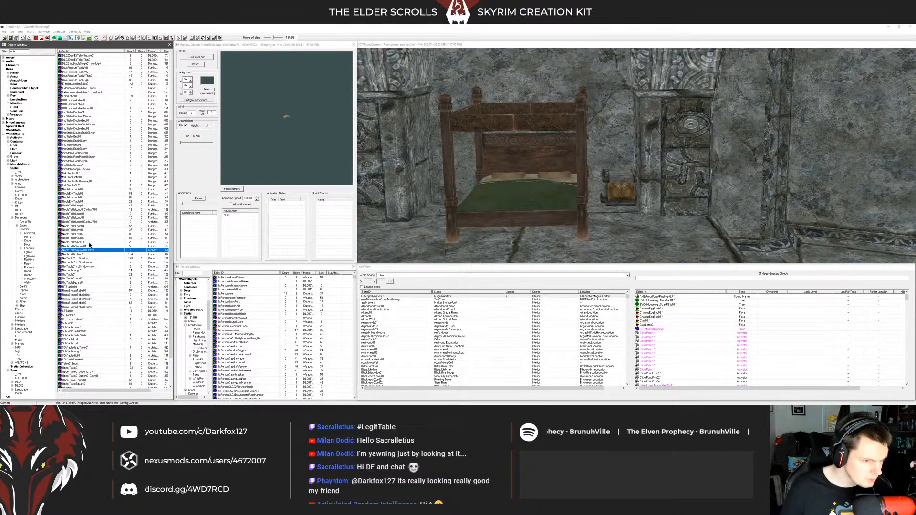
right_click(91, 238)
left_click(106, 266)
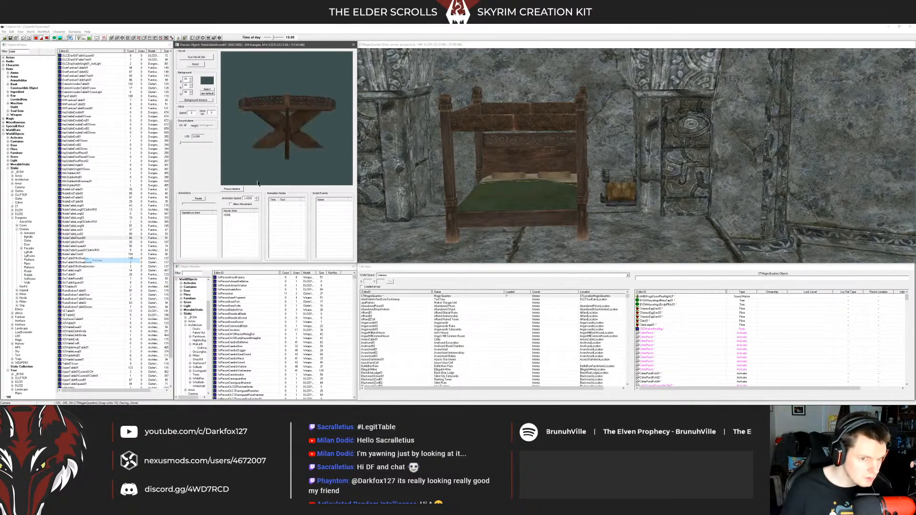
left_click(108, 234)
key("Up")
key("Up")
key("Up")
key("Up")
key("Up")
key("Up")
key("Up")
key("Up")
key("Up")
key("Up")
key("Up")
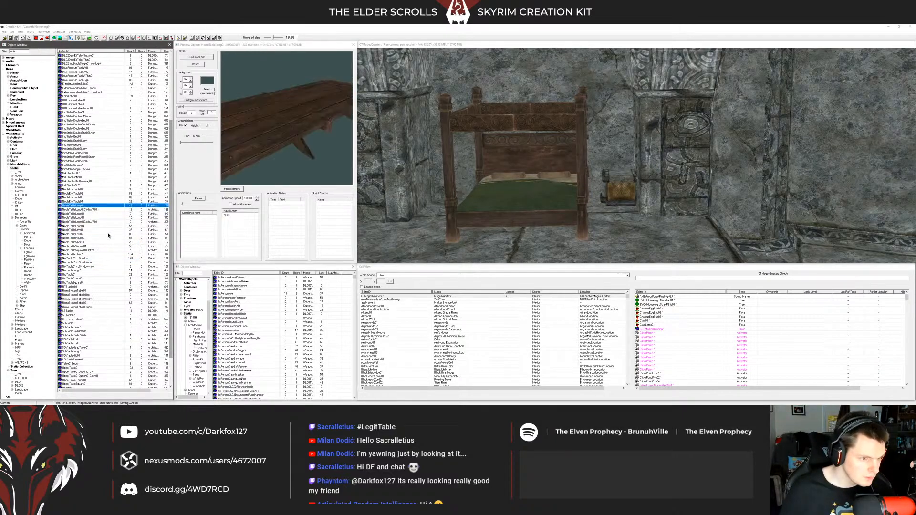
Step: Place the square noble end table beside the bed, drop it to the floor and line it up with the Dwemer pedestal
left_click_drag(78, 191, 645, 204)
key("f")
key("super")
key("super")
key("q")
scroll(629, 204, "up", 5)
left_click(629, 204)
key("s")
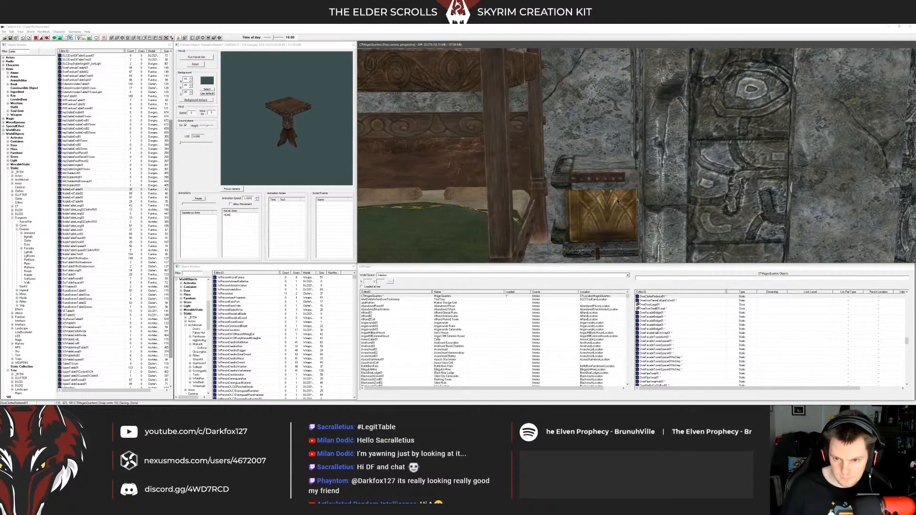
Step: Try adjusting the Dwemer pedestal's position around the end table and undo the last changes
scroll(619, 203, "down", 4)
middle_click_drag(619, 201, 619, 206, "shift")
right_click_drag(619, 205, 621, 206)
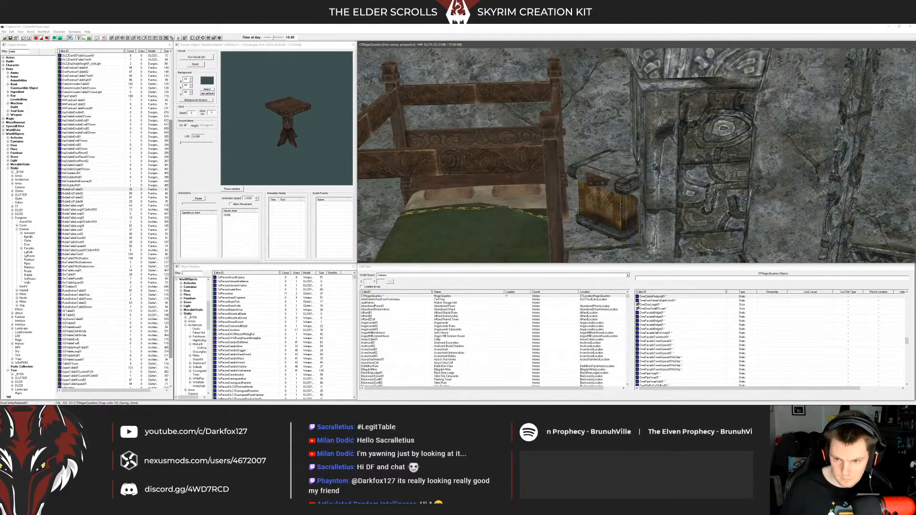
left_click_drag(615, 202, 613, 196)
key("ctrl+z")
key("ctrl+z")
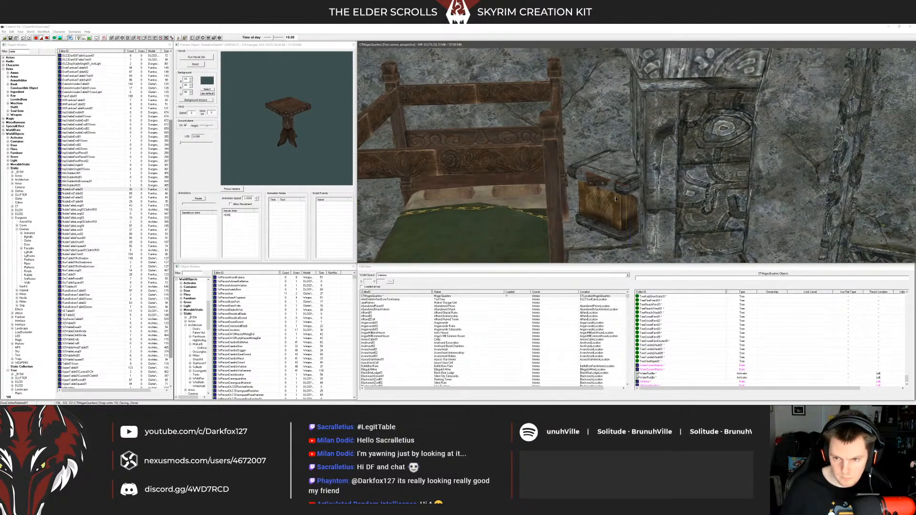
Step: Try nudging the Dwemer pedestal against the end table and undo the move
middle_click_drag(627, 179, 611, 162, "shift")
left_click_drag(611, 162, 617, 161)
key("ctrl+z")
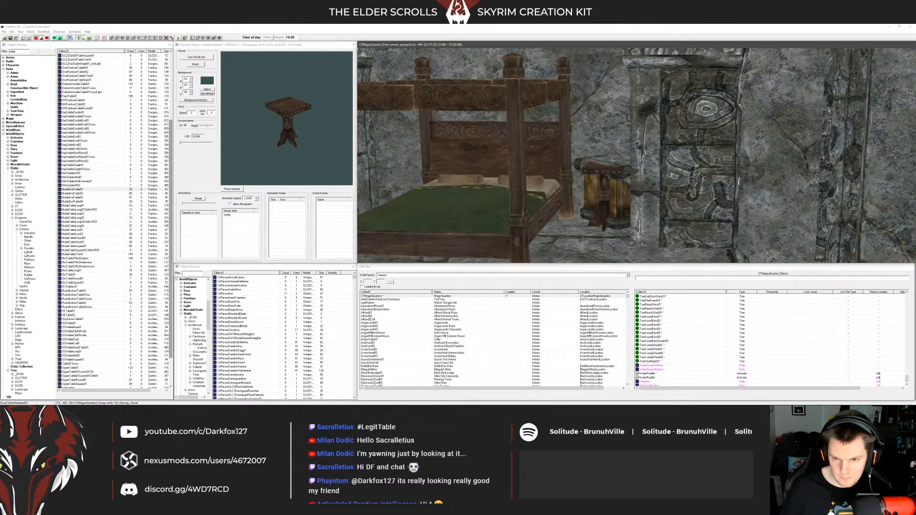
Step: Delete the noble end table beside the bed, adjust the remaining Dwemer pedestal's position and save the plugin
mouse_move(613, 160)
middle_mouse_down("shift")
mouse_move(604, 177)
mouse_move(611, 165)
middle_mouse_up("shift")
left_click(604, 177)
key("Delete")
left_click(604, 177)
left_click_drag(610, 170, 610, 174)
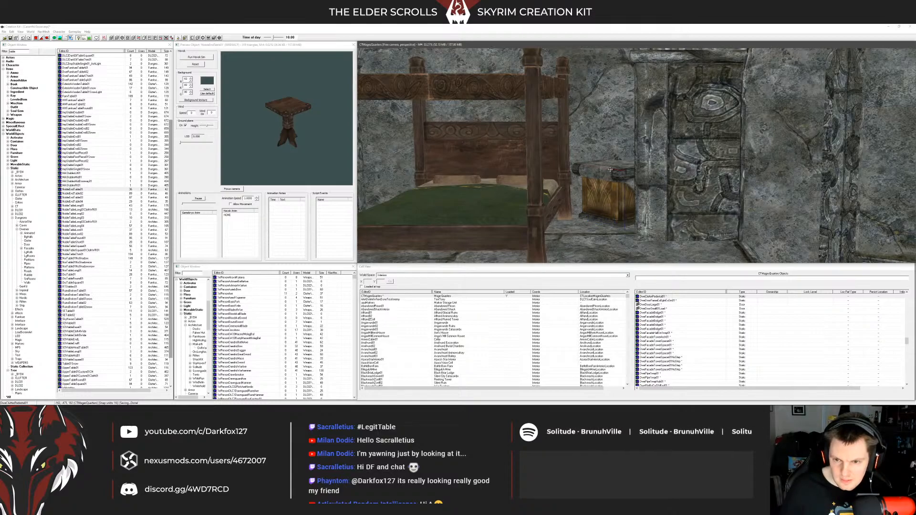
middle_click_drag(610, 170, 642, 173, "shift")
key("ctrl+s")
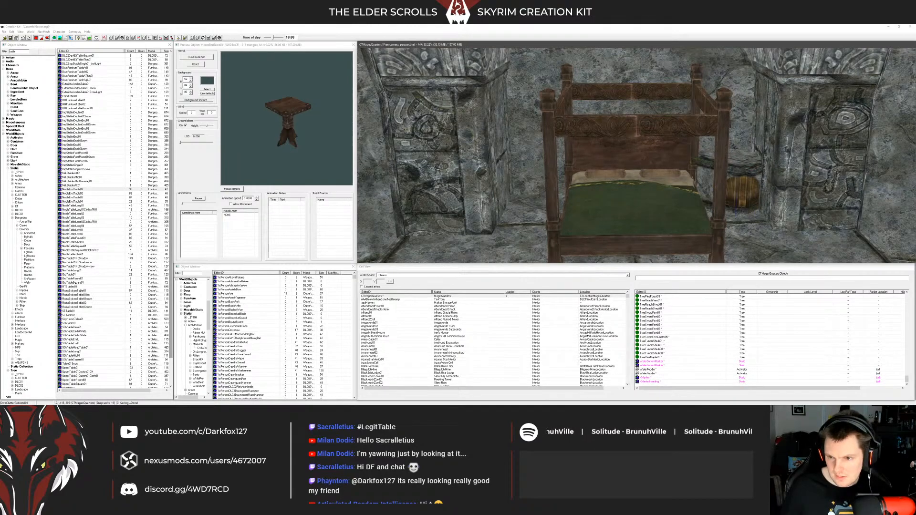
Step: Examine the bed and its raised Dwemer platform from the front and from across the room
middle_click_drag(729, 171, 591, 180, "shift")
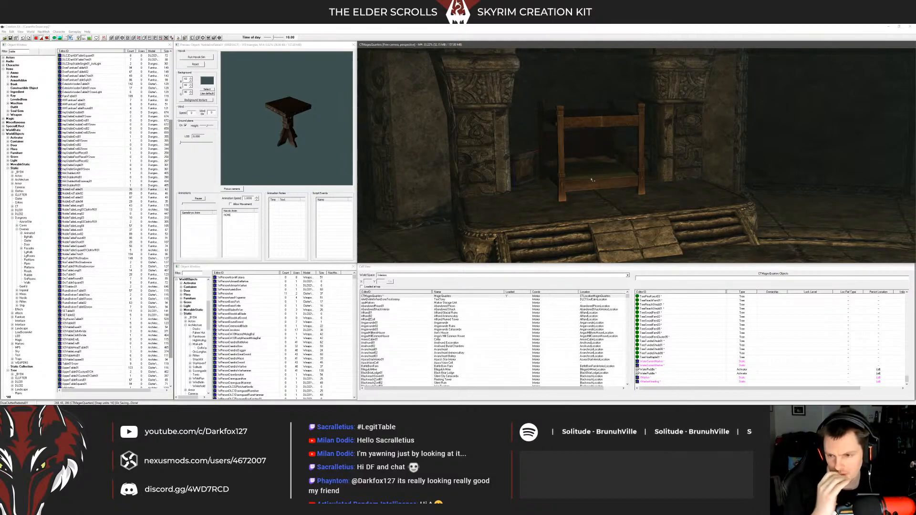
scroll(523, 118, "down", 3)
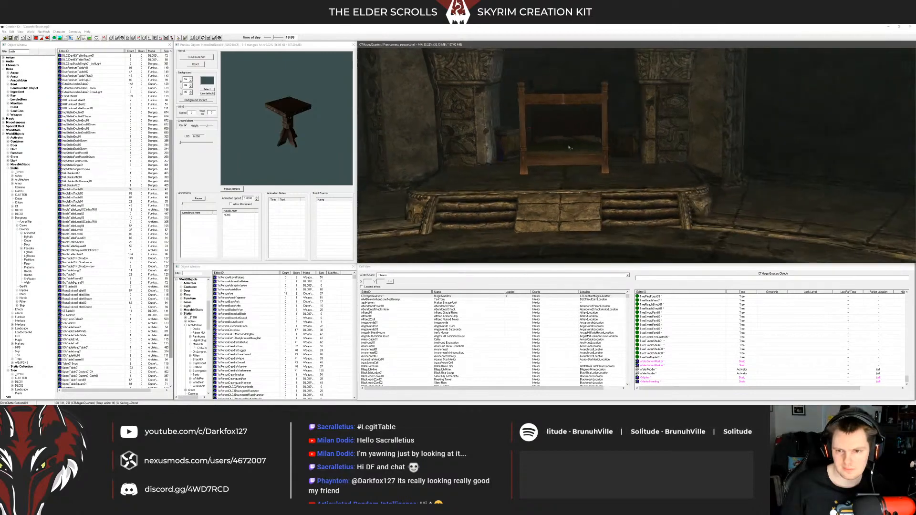
middle_click_drag(568, 143, 530, 143, "shift")
scroll(530, 143, "down", 2)
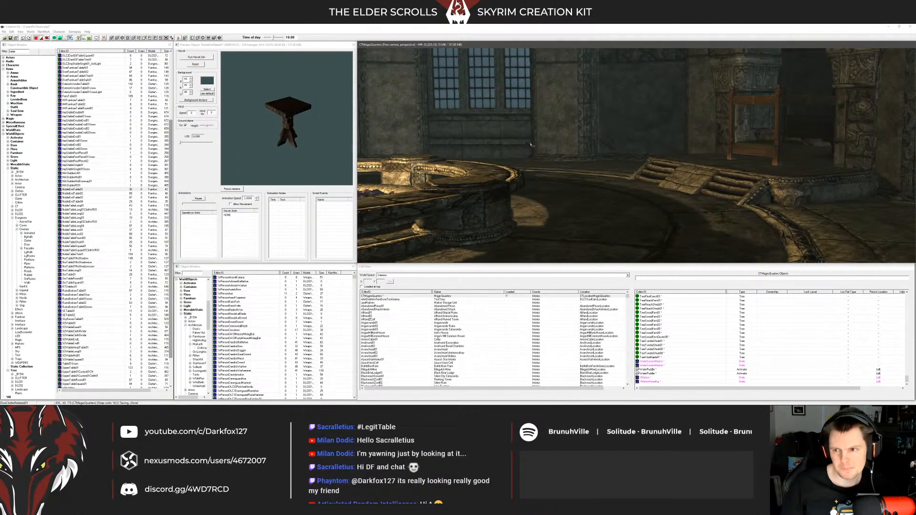
scroll(530, 144, "up", 4)
middle_click_drag(554, 147, 608, 164, "shift")
scroll(560, 147, "up", 3)
scroll(602, 163, "up", 2)
Step: Filter the object list by "chest" and go through the Container category to the treasure chests
left_click_drag(19, 52, 2, 54)
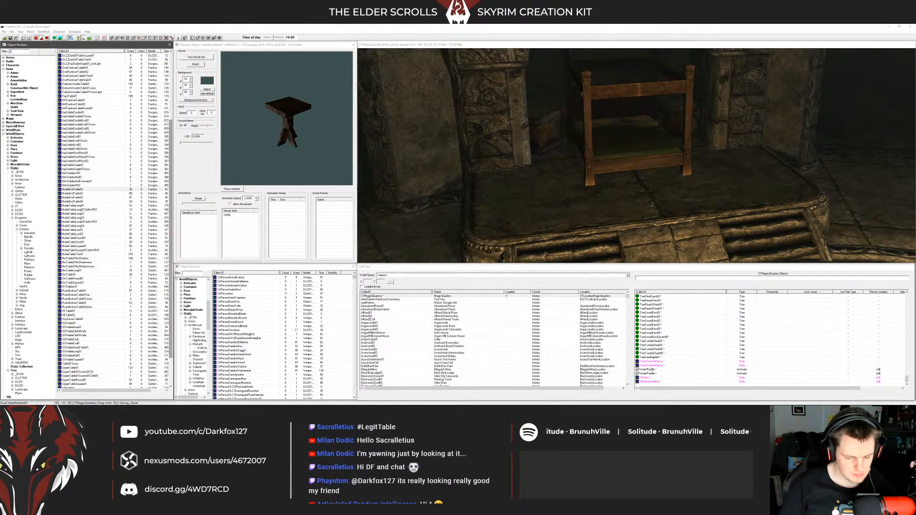
left_click(17, 142)
left_click(104, 122)
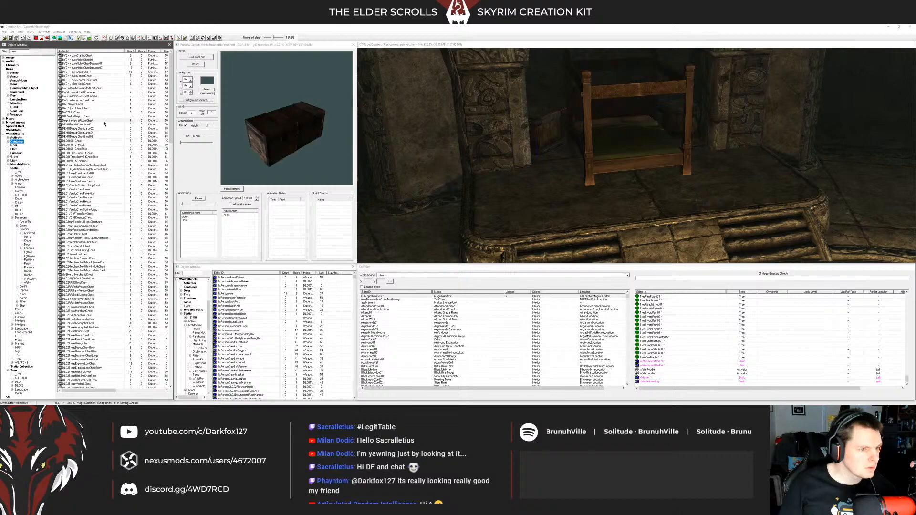
scroll(105, 160, "down", 20)
scroll(106, 161, "down", 20)
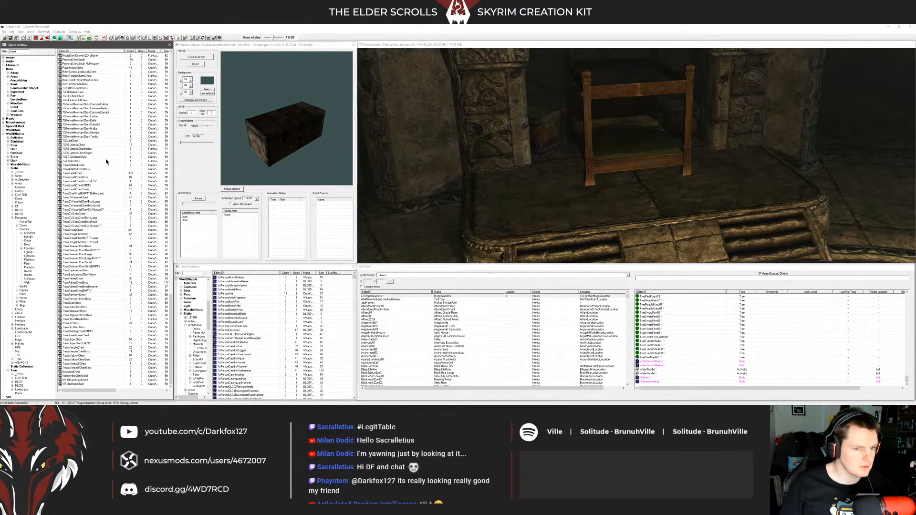
Step: Preview the Civil War, Draugr and Dwarven treasure chest models
left_click(91, 258)
left_click(93, 229)
left_click(93, 213)
left_click(92, 202)
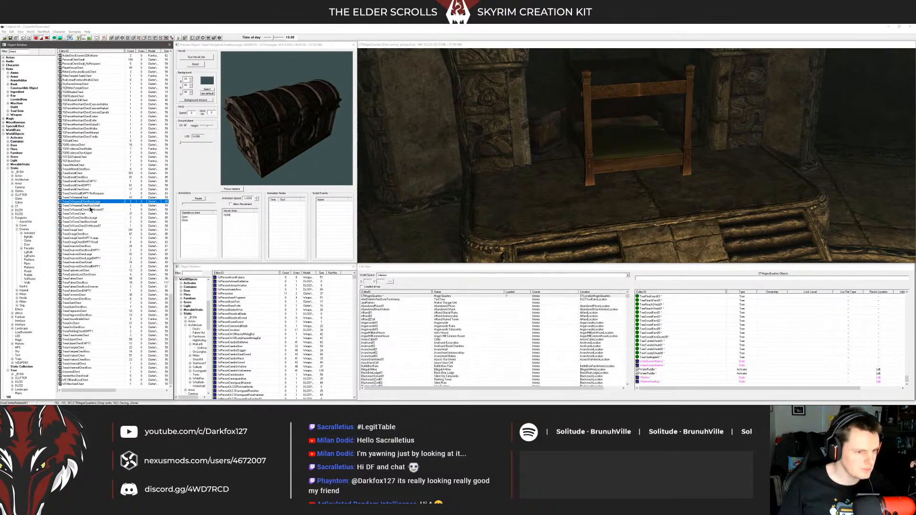
left_click(92, 213)
left_click(94, 222)
left_click(96, 230)
left_click(99, 250)
left_click(100, 262)
left_click(117, 266)
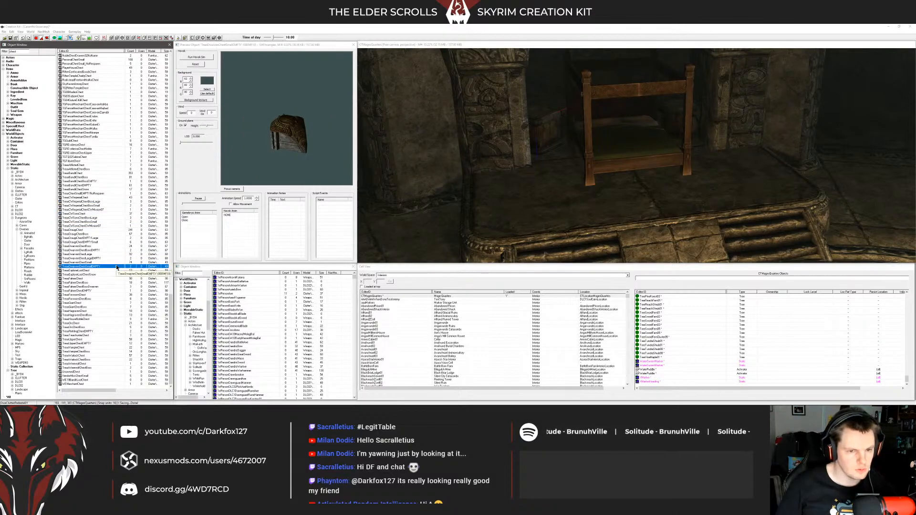
Step: Preview the remaining chest containers to the end of the list and back up to the explorer chests
key("Down")
key("Down")
key("Down")
key("Down")
key("Down")
key("Down")
key("Down")
key("Down")
key("Down")
key("Down")
key("Down")
key("Down")
key("Down")
key("Down")
key("Down")
key("Down")
key("Down")
key("Down")
key("Down")
key("Down")
key("Down")
key("Down")
key("Down")
key("Down")
key("Down")
key("Down")
key("Down")
key("Down")
key("Down")
key("Up")
key("Up")
key("Up")
key("Up")
key("Up")
key("Up")
key("Up")
key("Up")
key("Up")
key("Up")
key("Up")
key("Up")
key("Up")
key("Up")
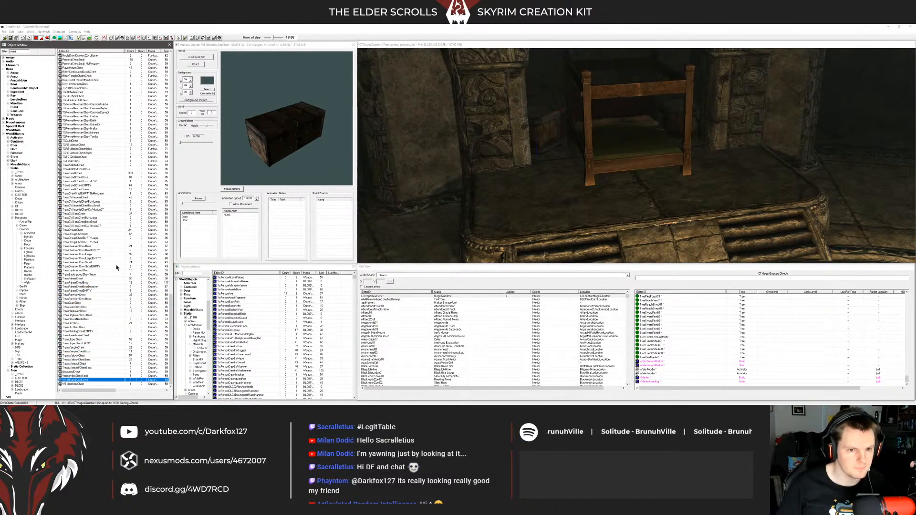
key("Up")
key("Up")
key("Up")
key("Up")
key("Up")
key("Up")
key("Up")
key("Up")
key("Up")
key("Up")
key("Up")
key("Up")
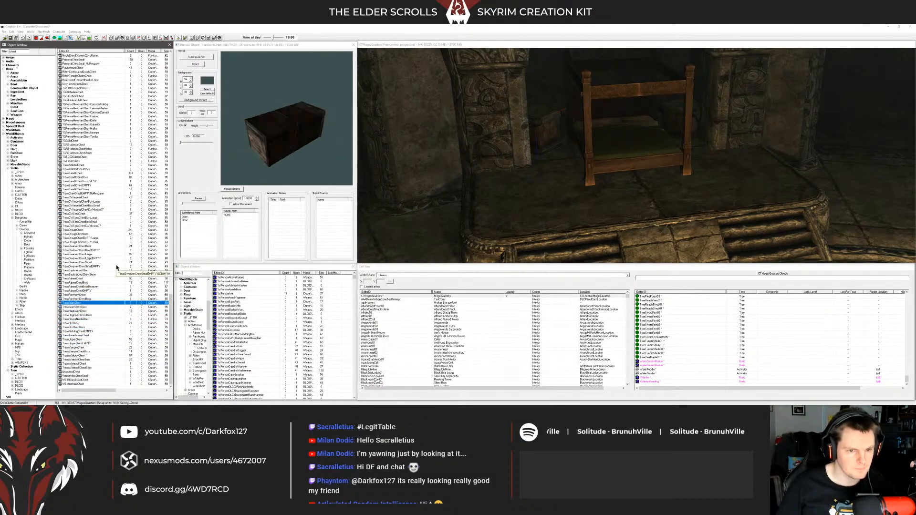
key("Up")
key("Up")
key("Up")
key("Down")
key("Down")
key("Down")
key("Down")
key("Down")
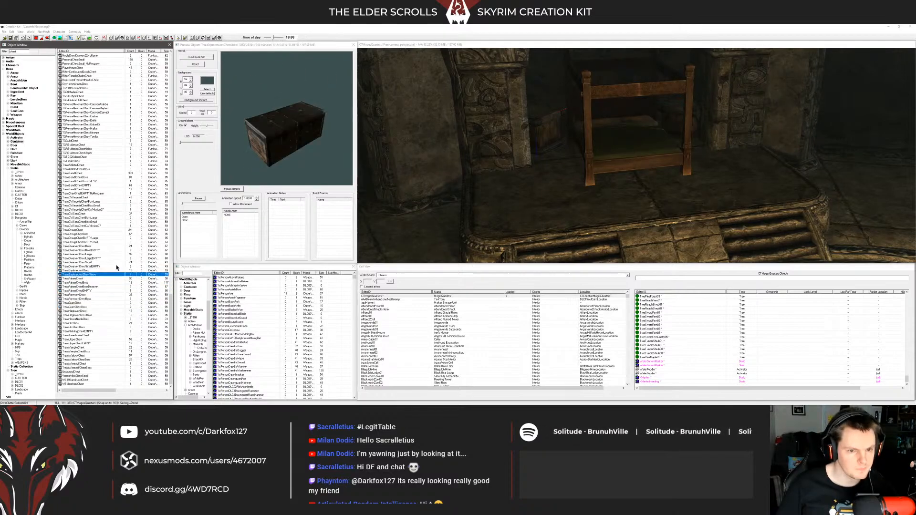
Step: Compare the Dwarven and Draugr chest models again and select the standard Draugr chest
key("Up")
key("Up")
key("Up")
key("Up")
key("Up")
key("Up")
key("Up")
key("Up")
key("Up")
key("Up")
key("Up")
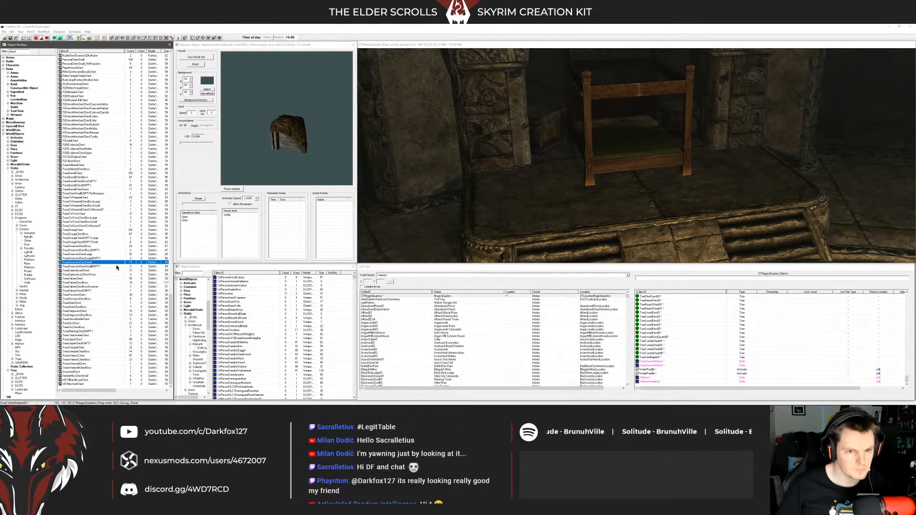
key("Up")
key("Up")
key("Up")
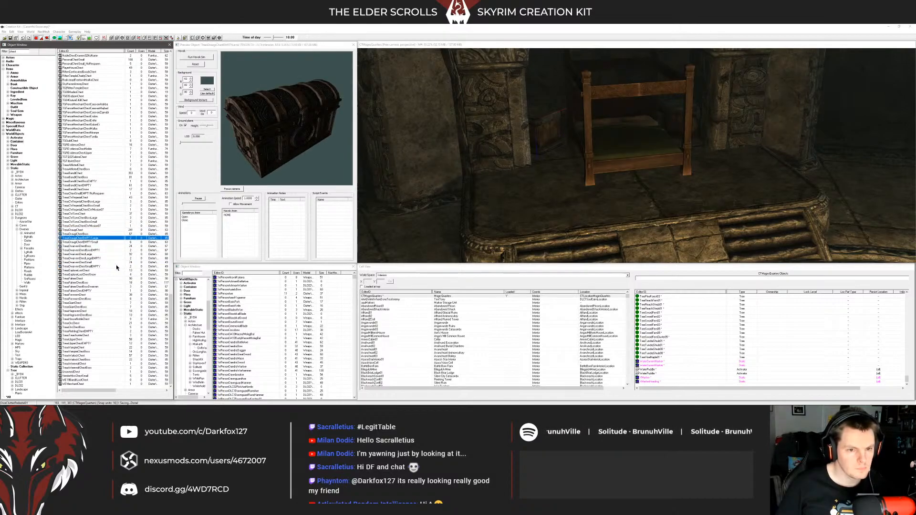
key("Down")
key("Down")
key("Up")
key("Up")
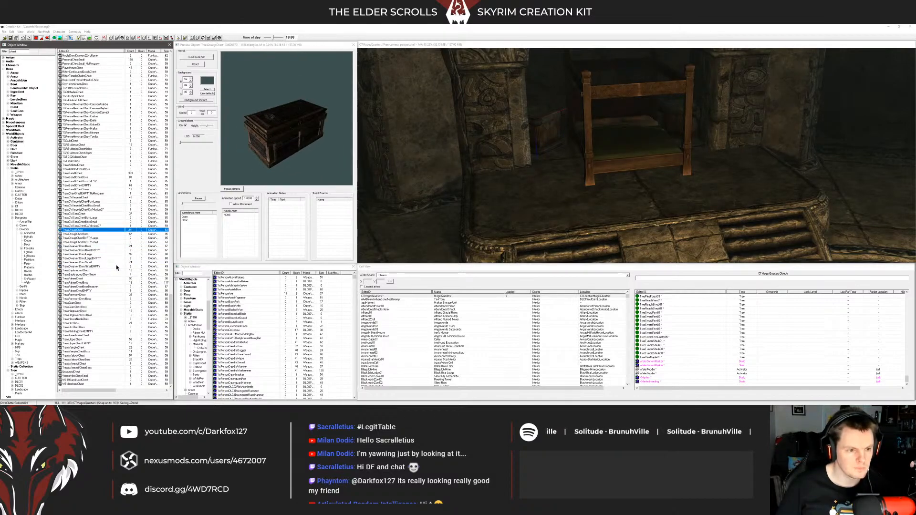
key("Up")
key("Down")
Step: Try placing the Draugr chest at the foot of the bed and delete it
left_click_drag(664, 177, 670, 145)
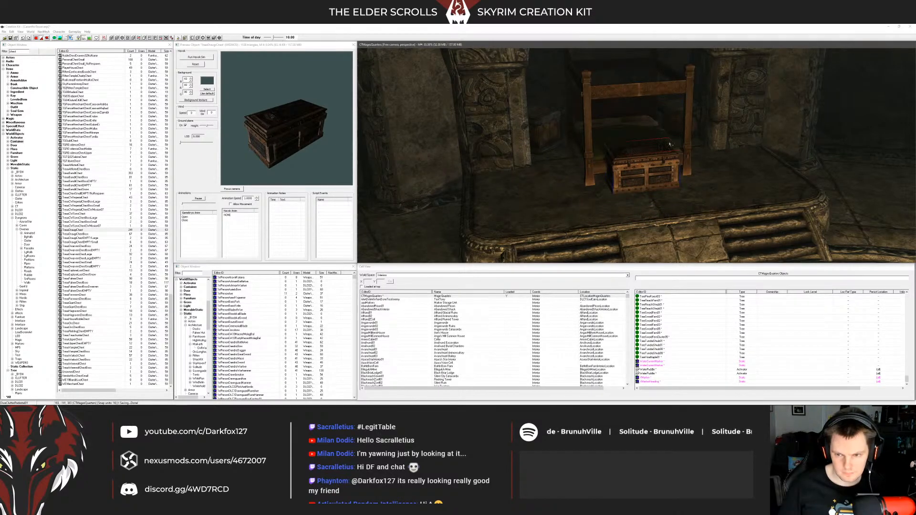
middle_click_drag(667, 148, 642, 171, "shift")
key("Delete")
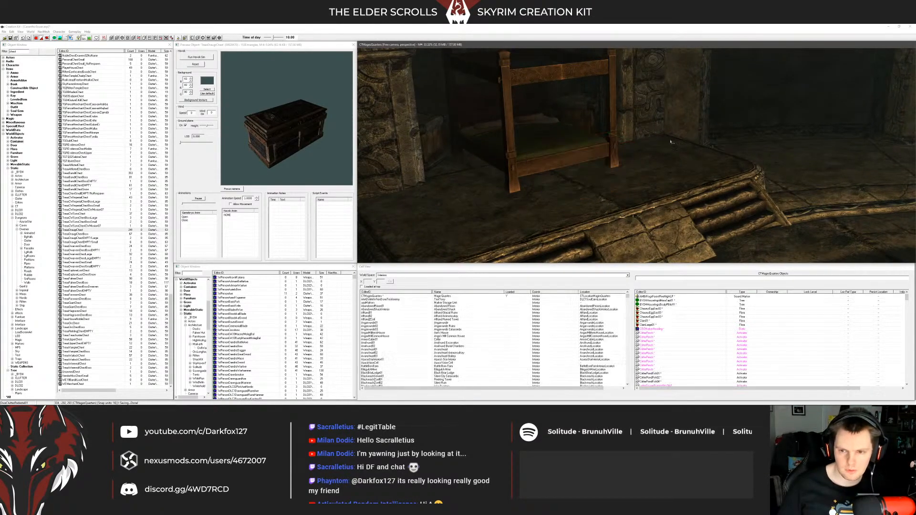
middle_click_drag(650, 135, 552, 148, "shift")
Step: Switch to File Explorer and browse the Skyrim Data meshes and the Caranthir Tower Reborn folder under Old Projects
left_click(17, 400)
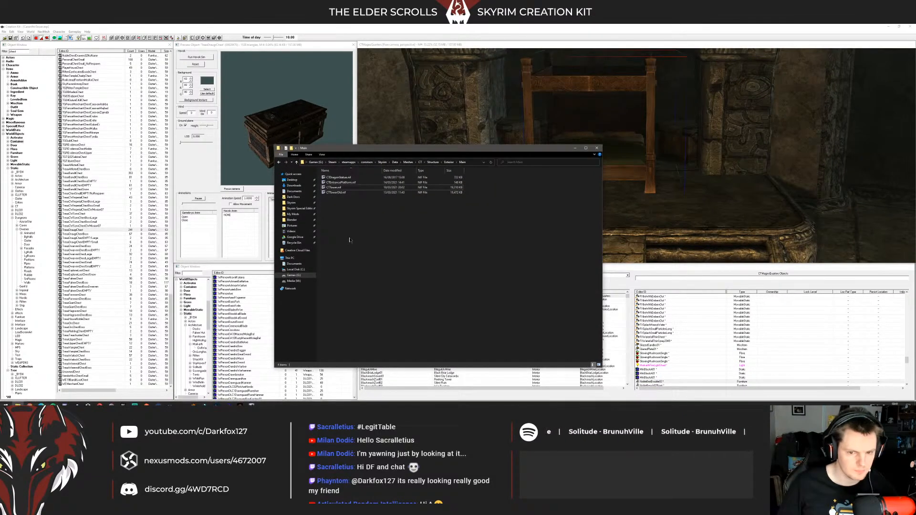
left_click(292, 203)
double_click(334, 182)
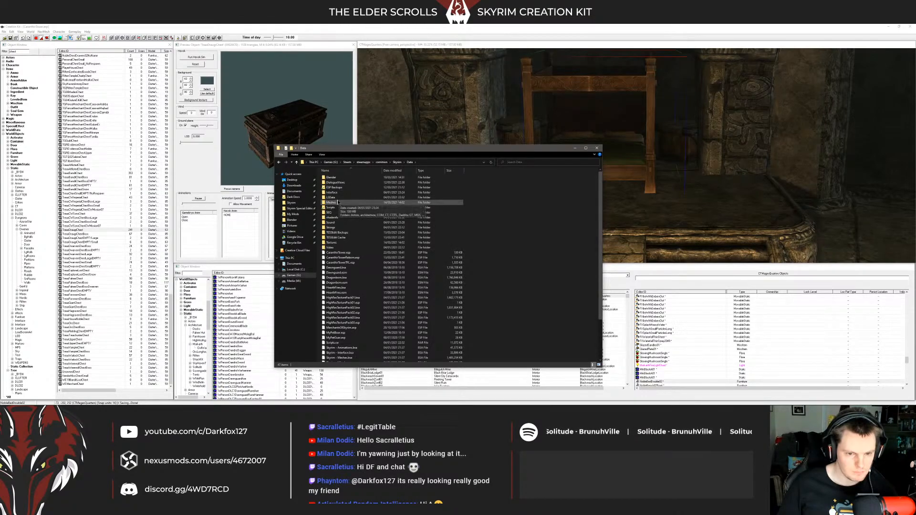
double_click(342, 195)
left_click(279, 163)
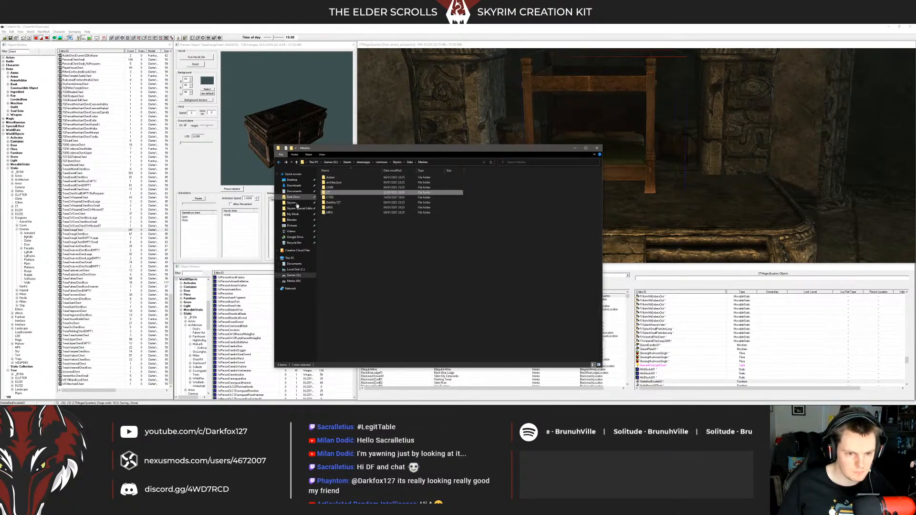
left_click(300, 213)
double_click(338, 187)
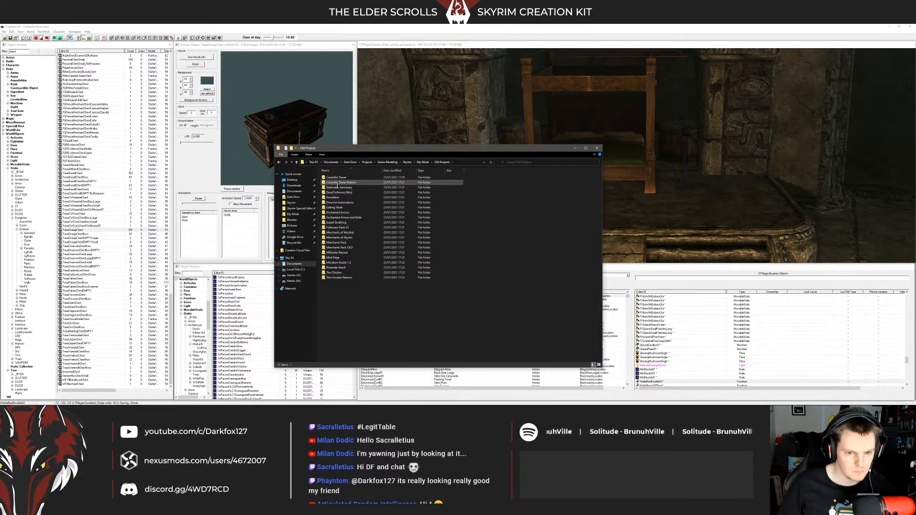
double_click(339, 182)
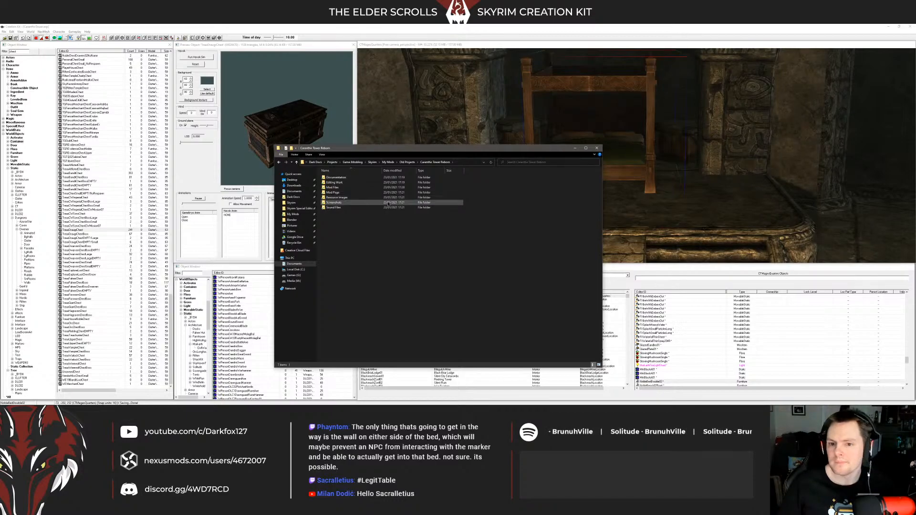
left_click(575, 147)
Step: Show the markers, examine the bed's sleep markers and surrounding space, and refresh the cell view
key("m")
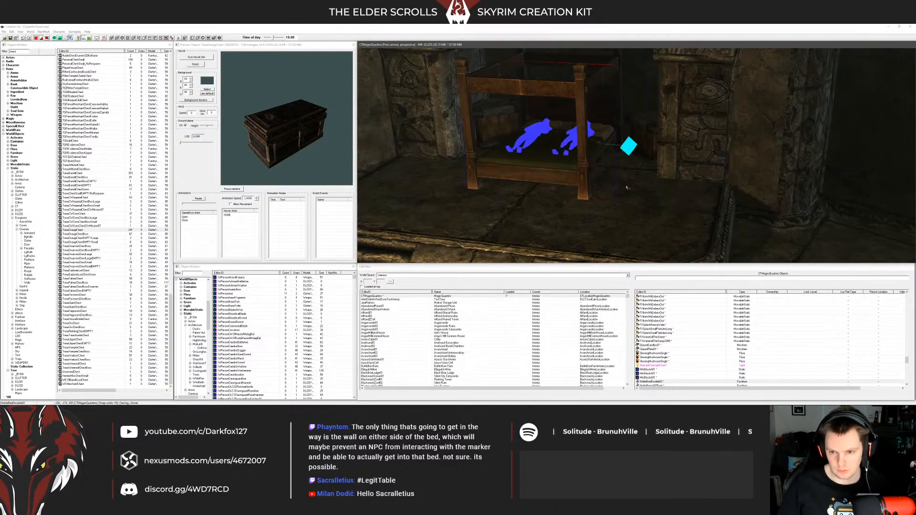
middle_click_drag(628, 190, 671, 134, "shift")
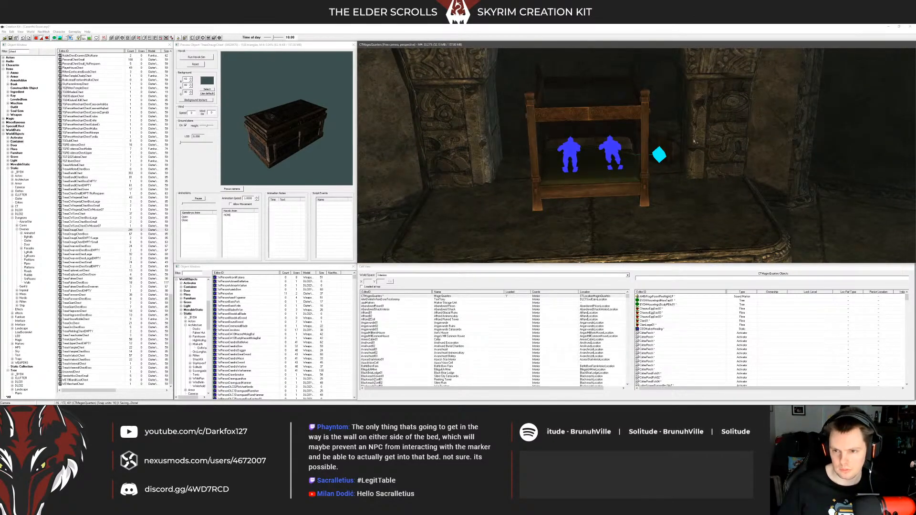
middle_click_drag(639, 148, 617, 196, "shift")
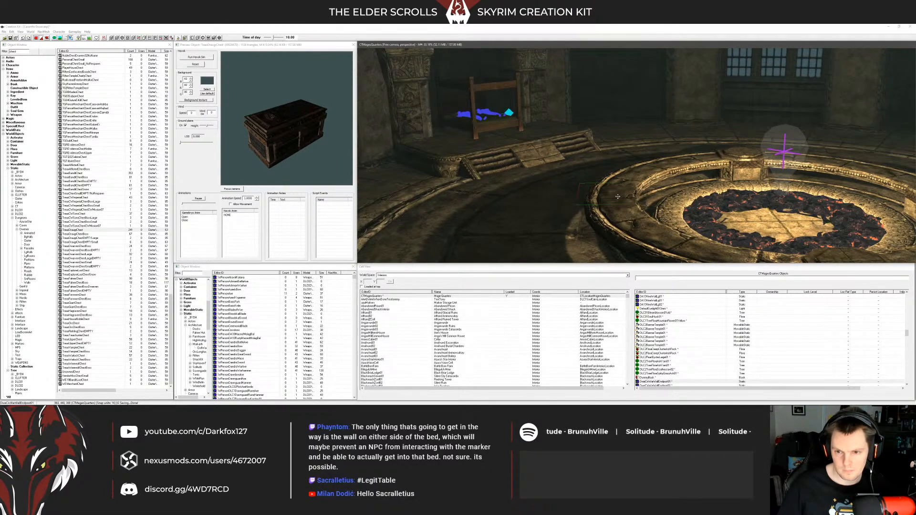
key("F5")
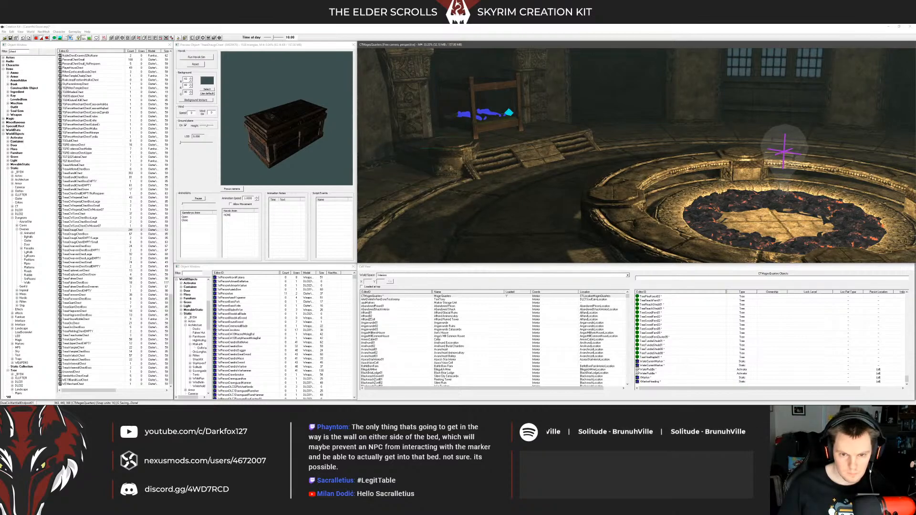
middle_click_drag(618, 197, 612, 164, "shift")
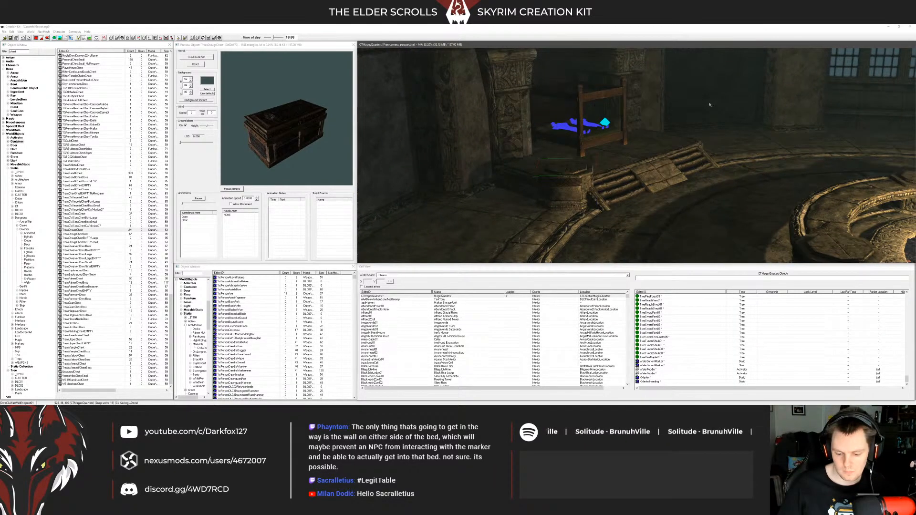
Step: Switch to Chrome and search Google Images for "grand medieval bedroom"
left_click(29, 401)
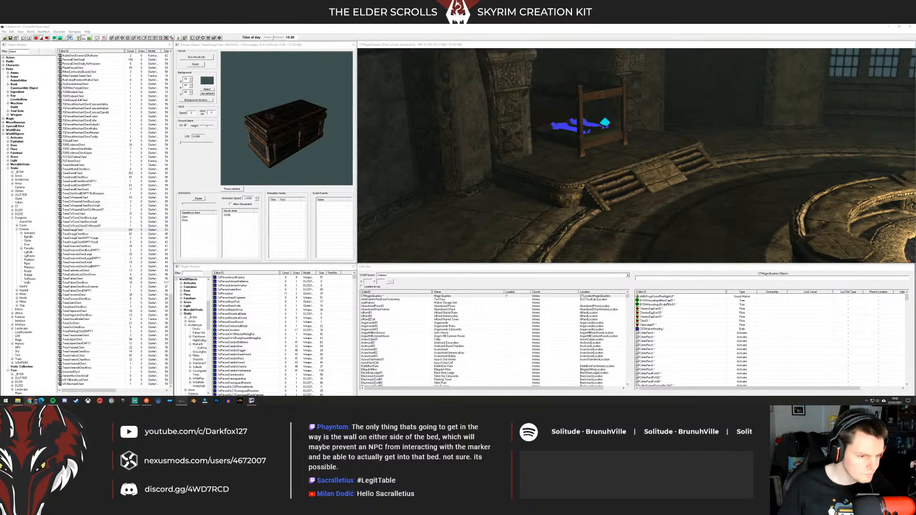
type("grand me")
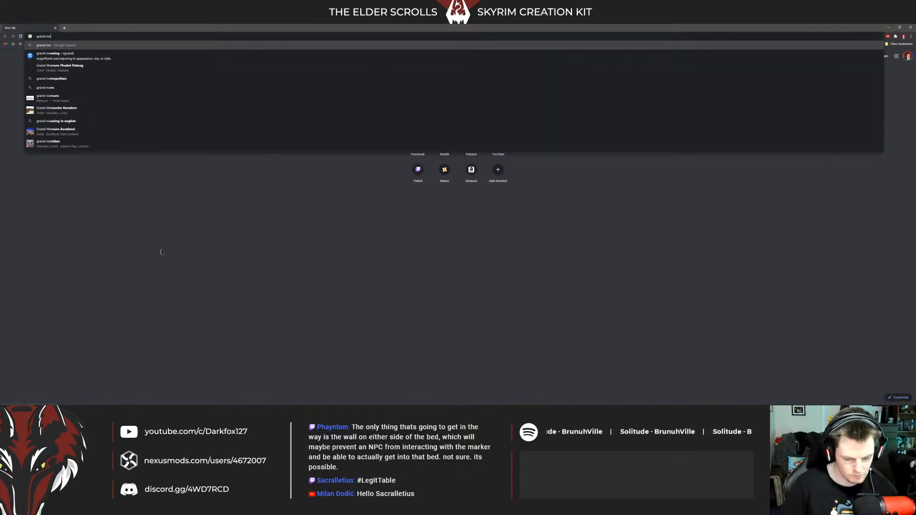
type("dieval bedroom")
key("Return")
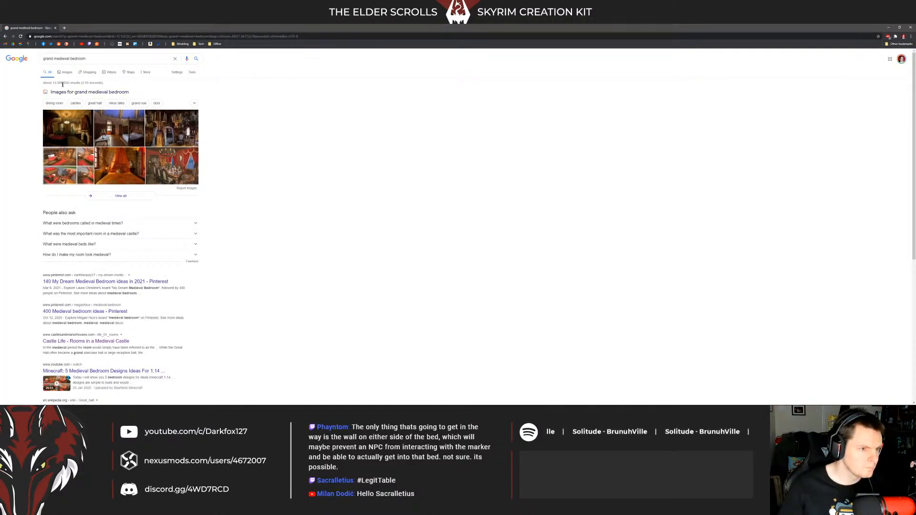
left_click(65, 72)
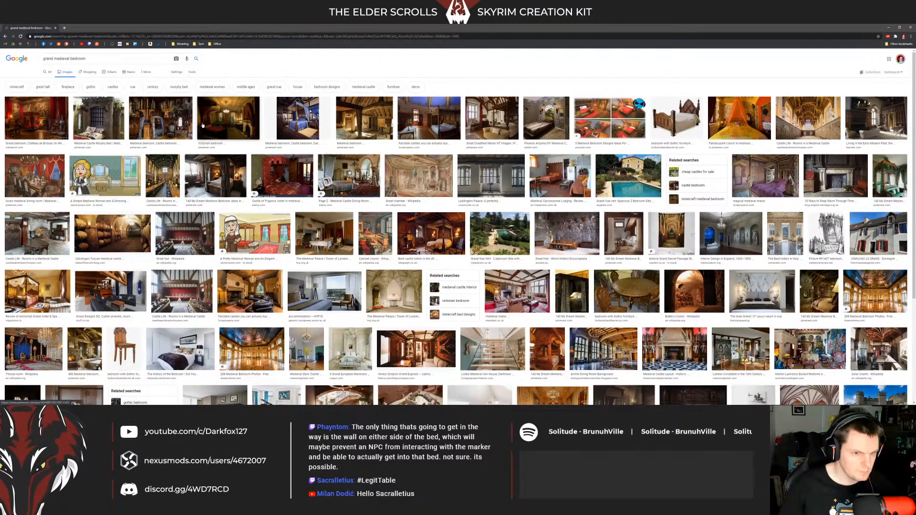
Step: Open the Château de Brissac grand bedroom image and its source page on We Heart It
left_click(43, 123)
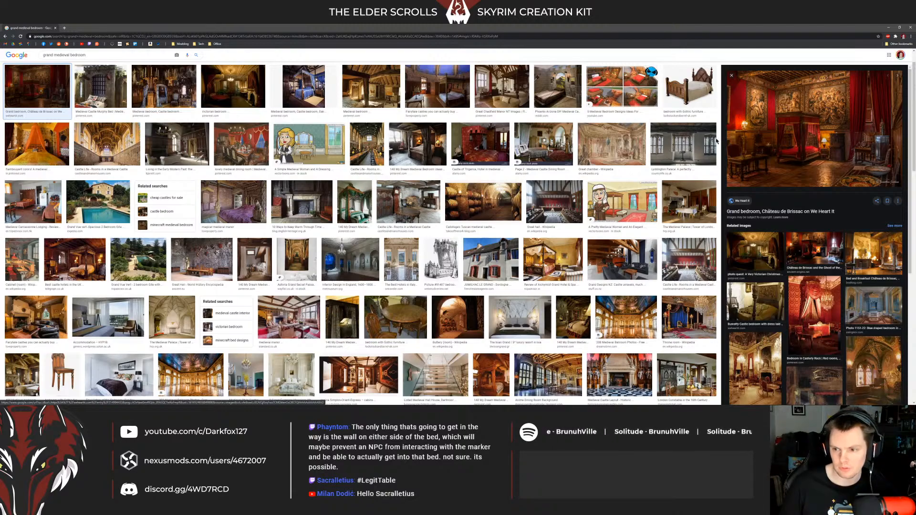
right_click(745, 123)
left_click(763, 132)
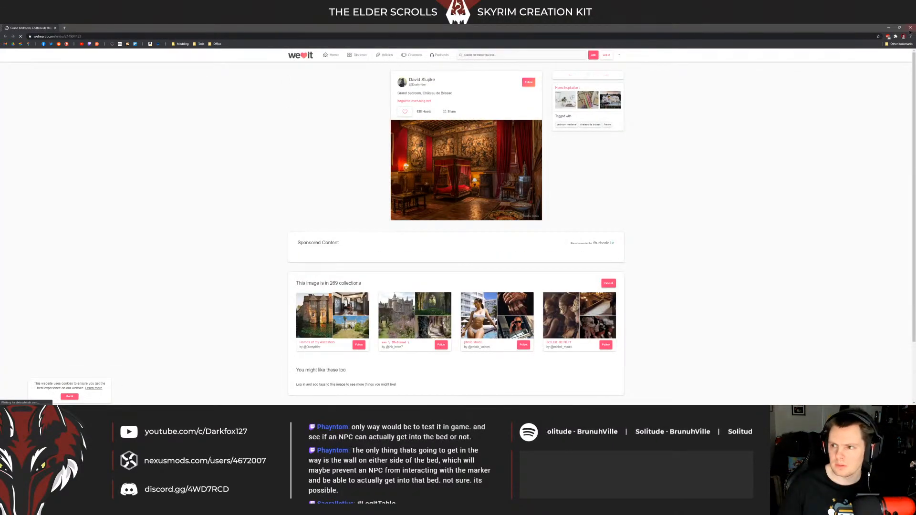
Step: View the Château de Brissac bedroom image on its own in a separate tab and close it
left_click(910, 28)
right_click(788, 145)
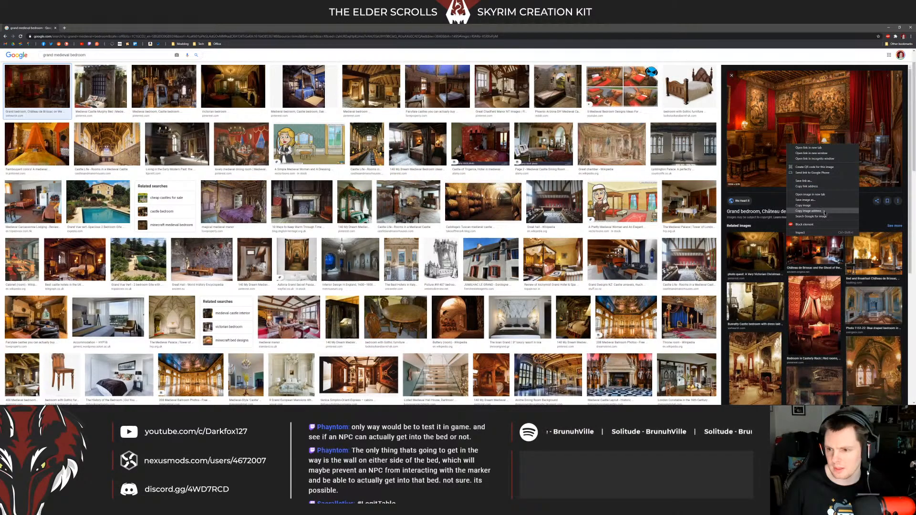
left_click(825, 194)
key("ctrl+Tab")
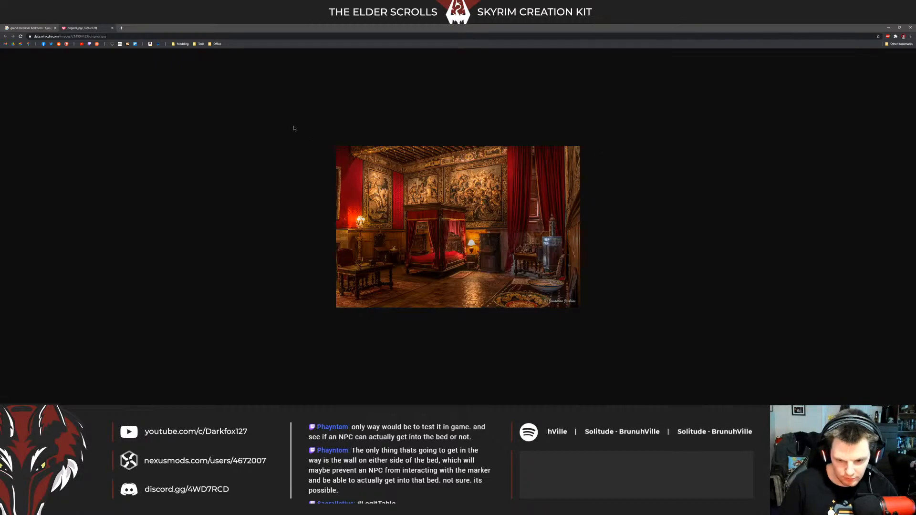
key("ctrl+w")
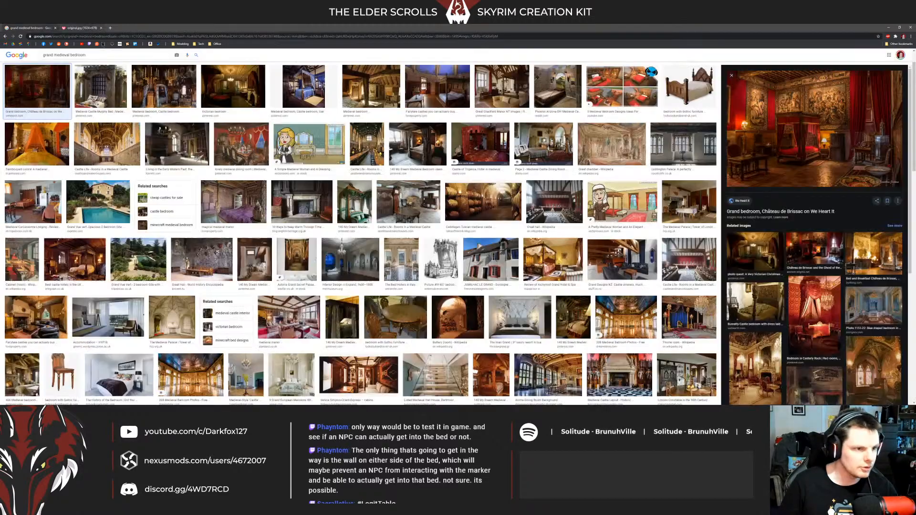
Step: Open the 17th-century home interior result in a separate tab to view it and close it
middle_click(180, 135)
left_click(90, 28)
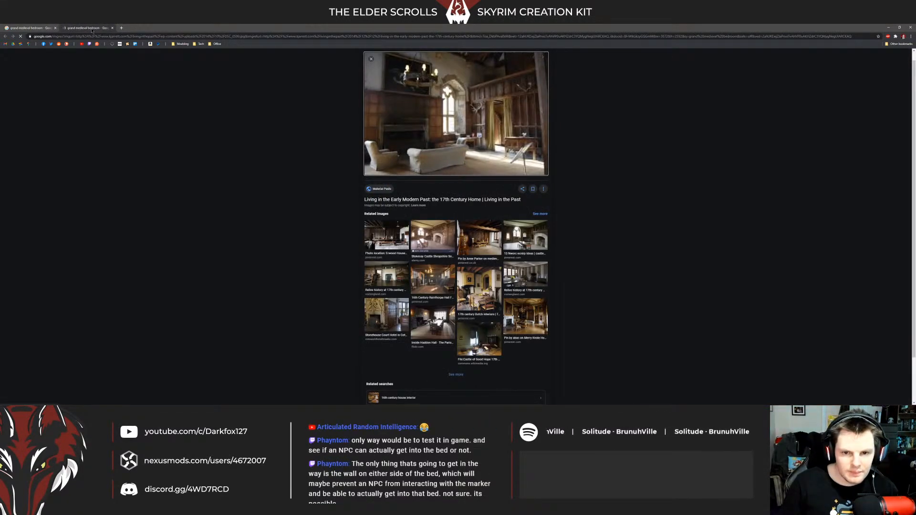
middle_click(92, 29)
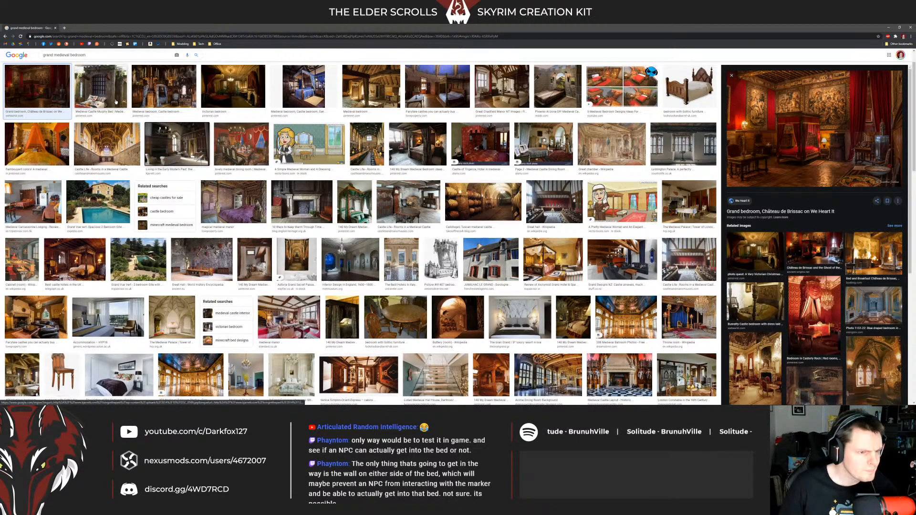
Step: Search Google Images for "grand medieval bedroom castle"
scroll(115, 102, "up", 2)
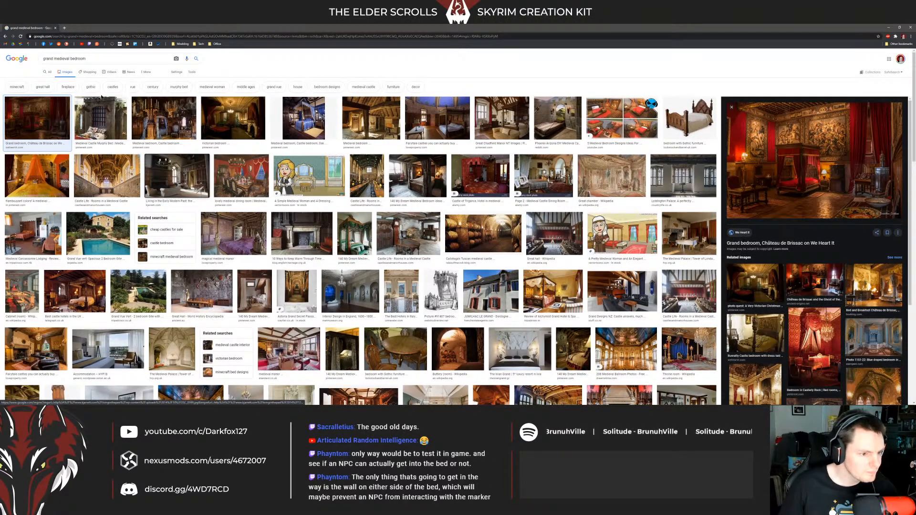
left_click_drag(88, 59, 58, 59)
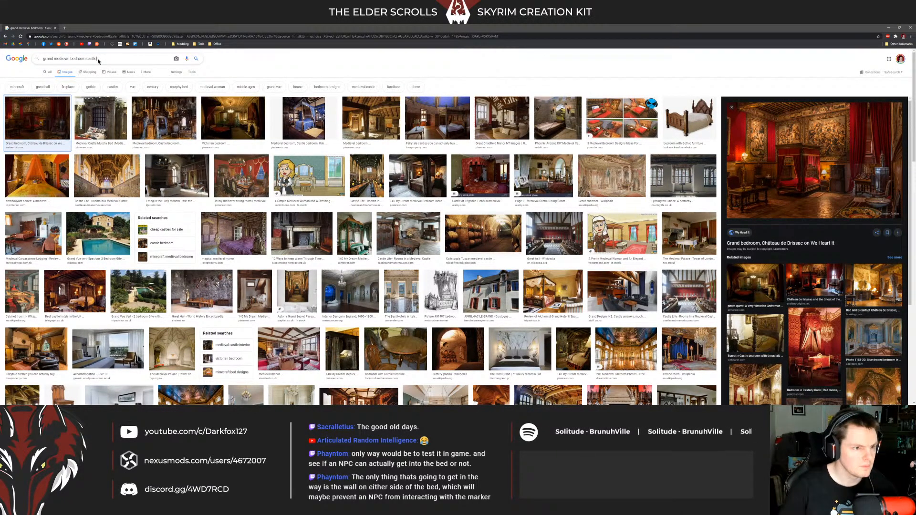
type("castle")
key("Return")
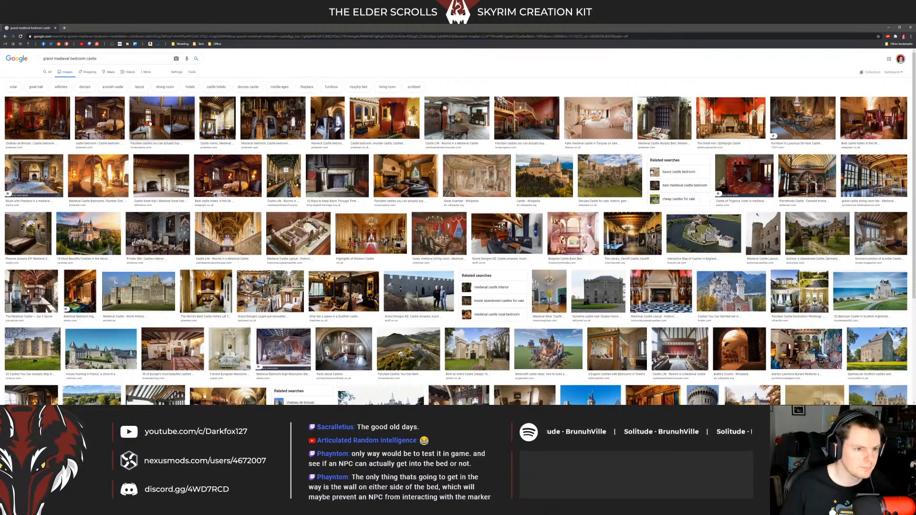
Step: Open the four-poster bedroom image with the blue ceiling in its own tab, view it and close it
right_click(153, 116)
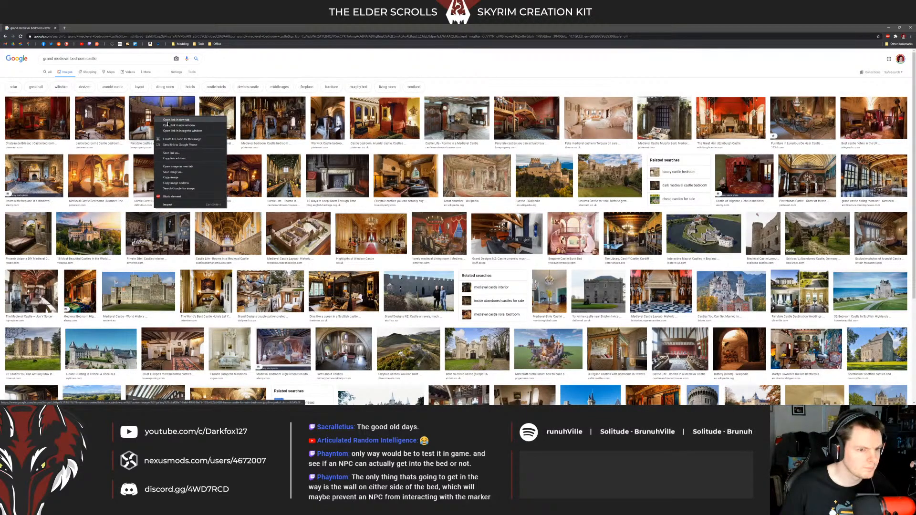
left_click(184, 122)
right_click(152, 115)
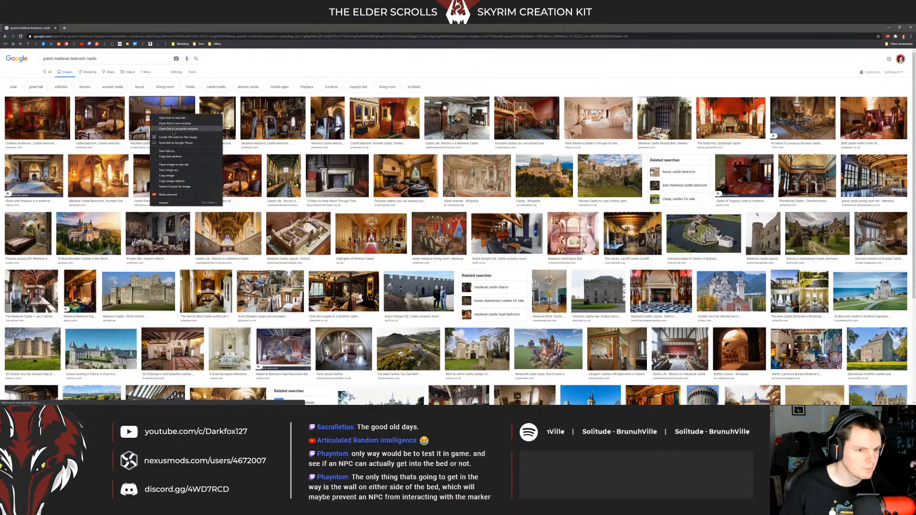
left_click(173, 164)
key("ctrl+Tab")
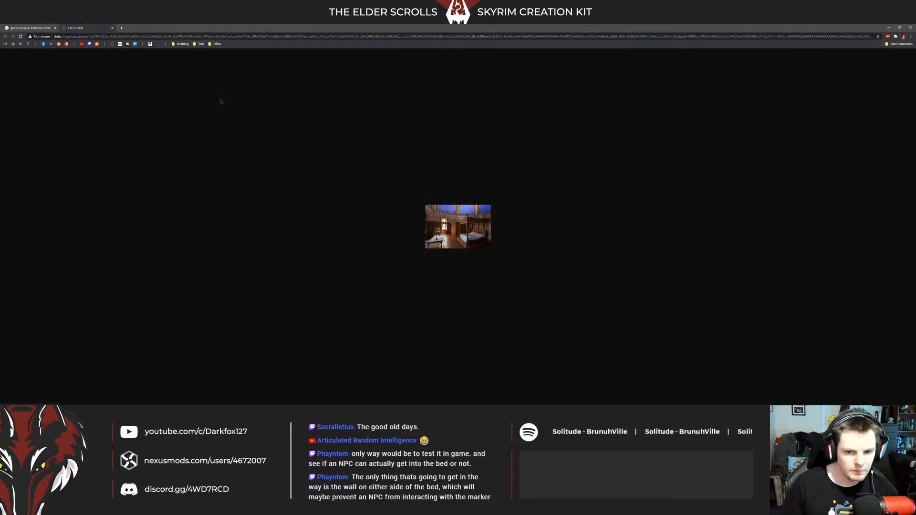
middle_click(100, 28)
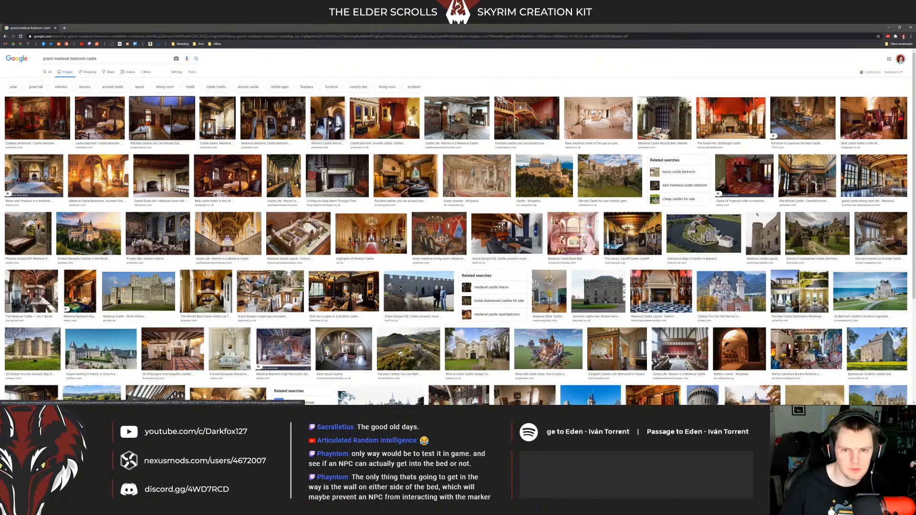
Step: View the first-row "Castle Life" room image in its own tab and close it
right_click(446, 124)
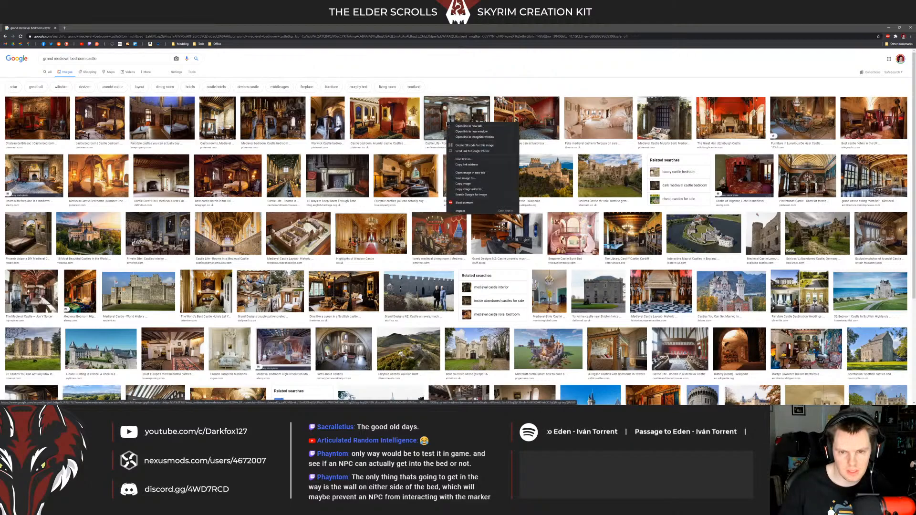
left_click(485, 173)
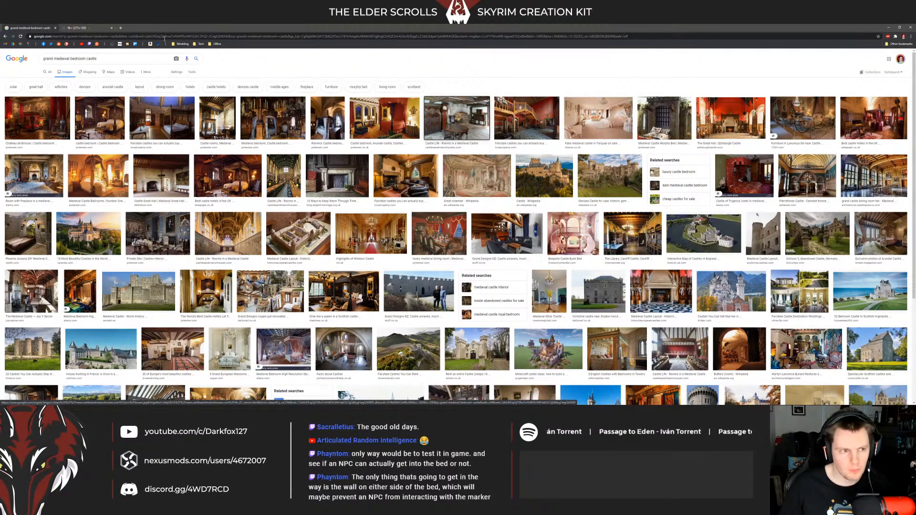
left_click(100, 28)
key("ctrl+w")
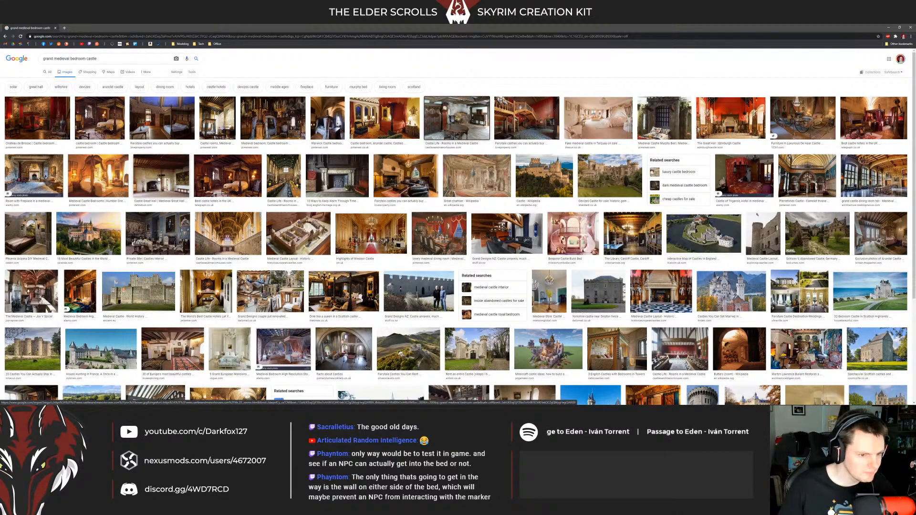
Step: Switch back to the Creation Kit and examine the bed and the free space around it on the raised platform
scroll(159, 177, "down", 1)
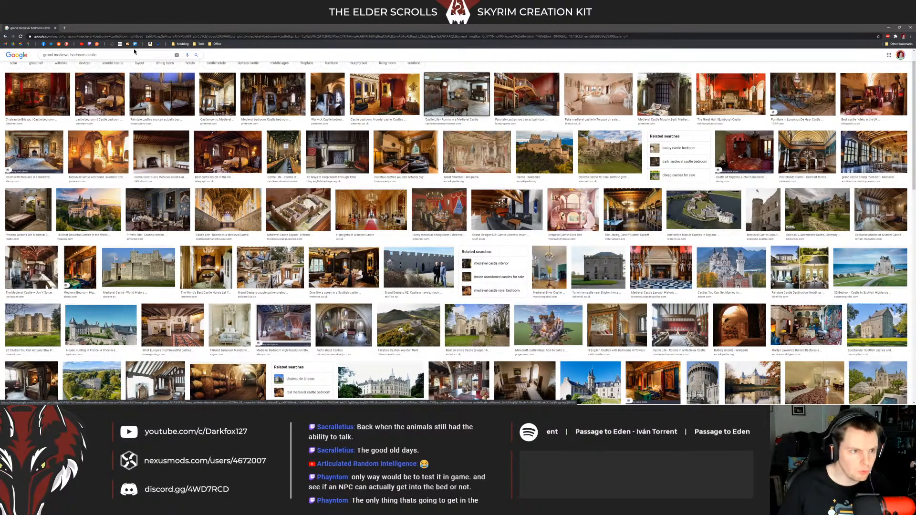
left_click(910, 28)
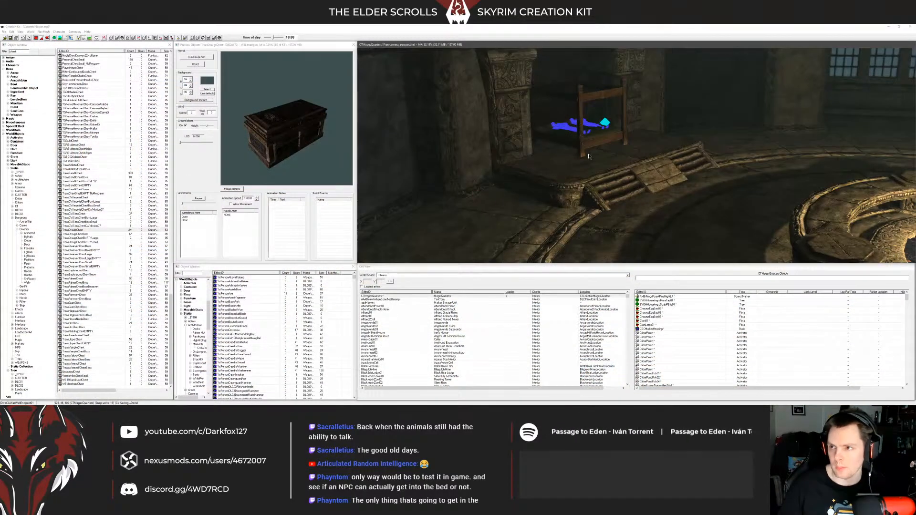
middle_click_drag(598, 150, 572, 147)
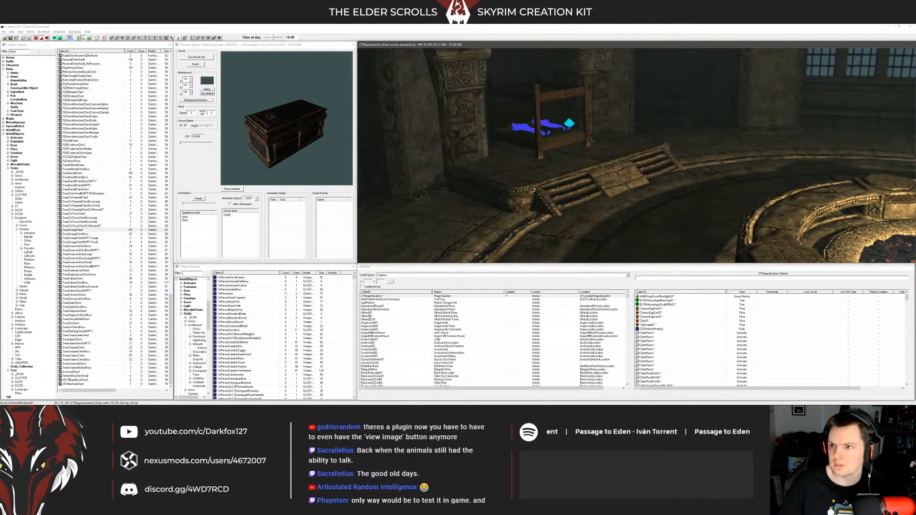
middle_click_drag(591, 139, 620, 143)
left_click(552, 110)
key("a")
key("a")
left_click(637, 145)
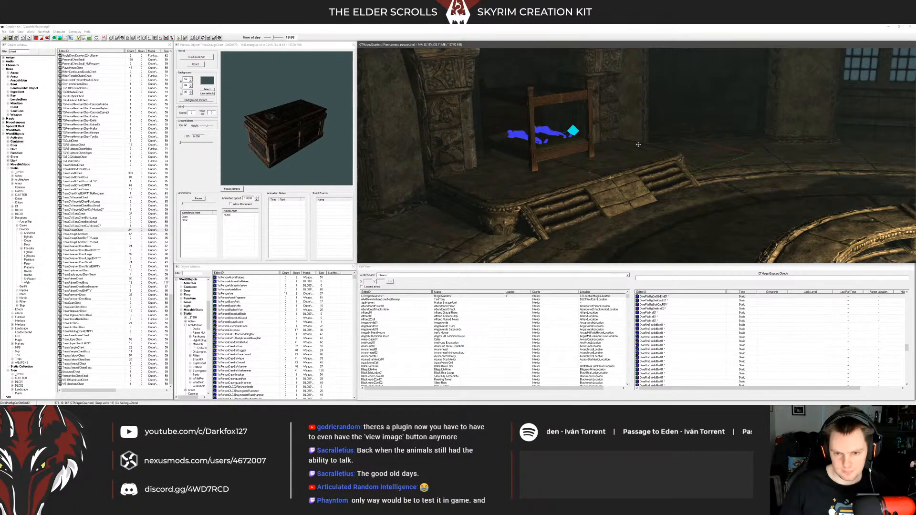
Step: Filter the static objects for "rug" and preview the Rug07SnowLight model
double_click(12, 51)
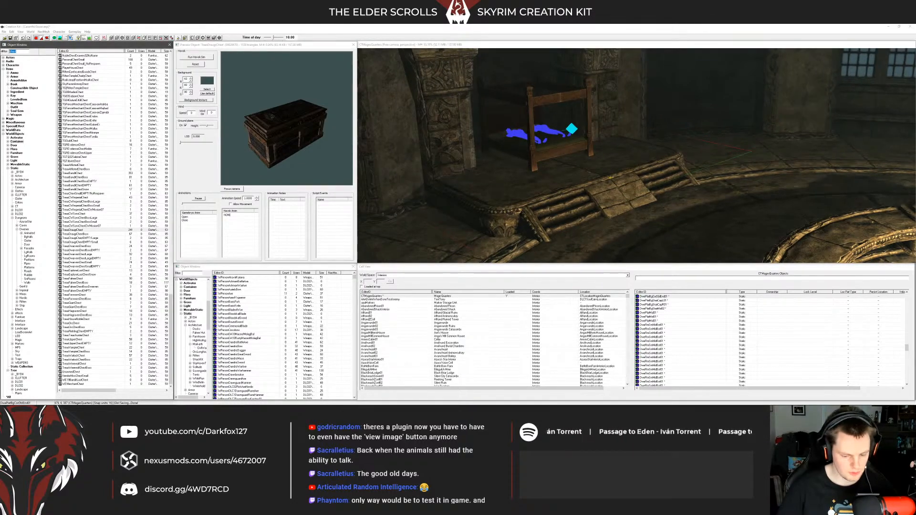
left_click(19, 167)
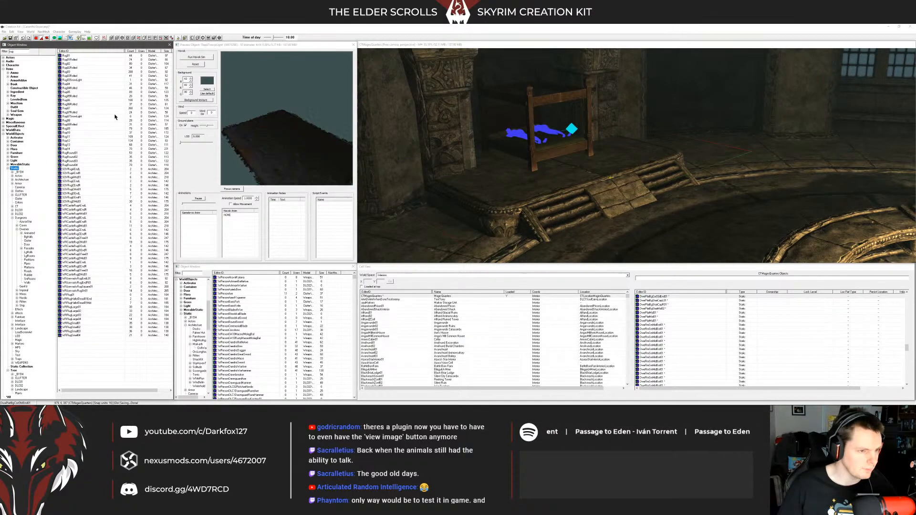
right_click(117, 116)
left_click(133, 136)
left_click_drag(278, 133, 280, 143)
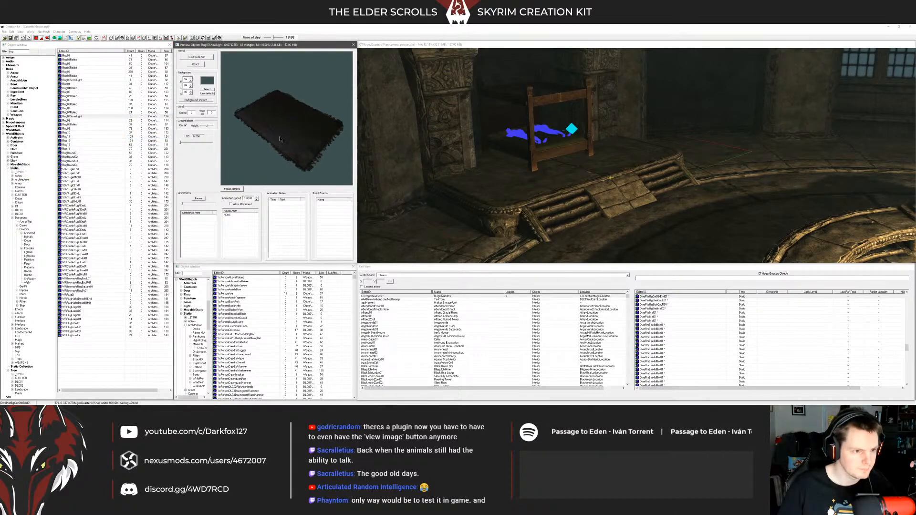
Step: Compare the previews of the numbered rug models and select Rug08
left_click(107, 112)
key("Up")
key("Up")
key("Up")
key("Up")
key("Up")
key("Up")
key("Up")
key("Up")
key("Up")
key("Up")
key("Up")
key("Up")
key("Up")
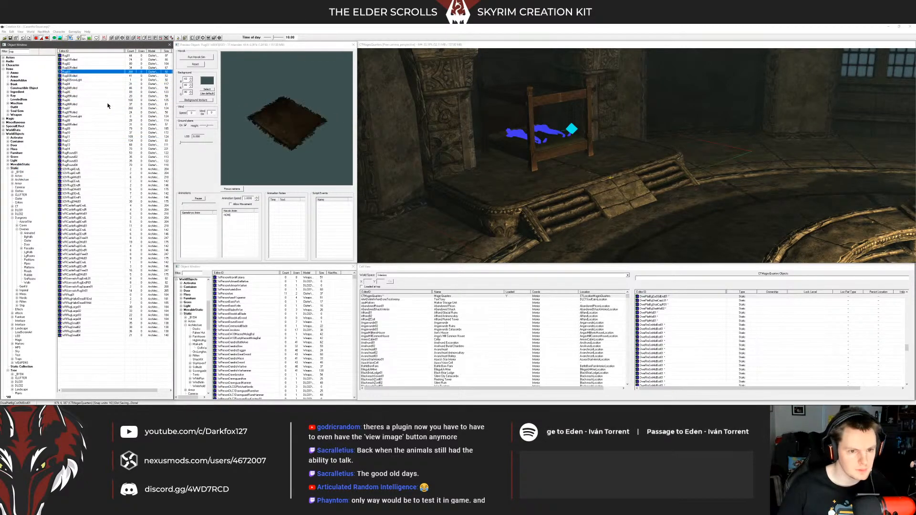
key("Down")
key("Down")
key("Down")
key("Down")
key("Down")
key("Down")
key("Down")
key("Down")
key("Down")
key("Down")
key("Down")
key("Down")
key("Down")
key("Down")
key("Down")
key("Down")
key("Down")
key("Down")
key("Down")
key("Down")
key("Down")
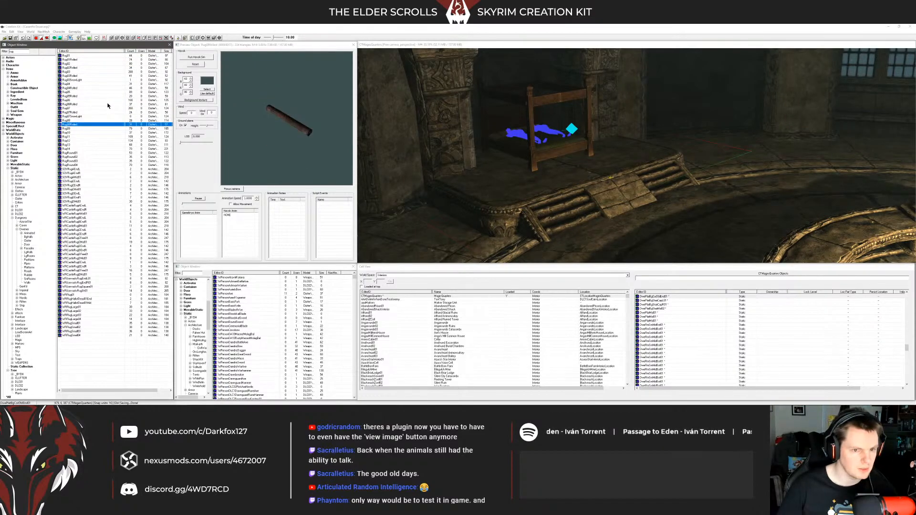
key("Up")
key("Up")
key("Up")
key("Up")
key("Down")
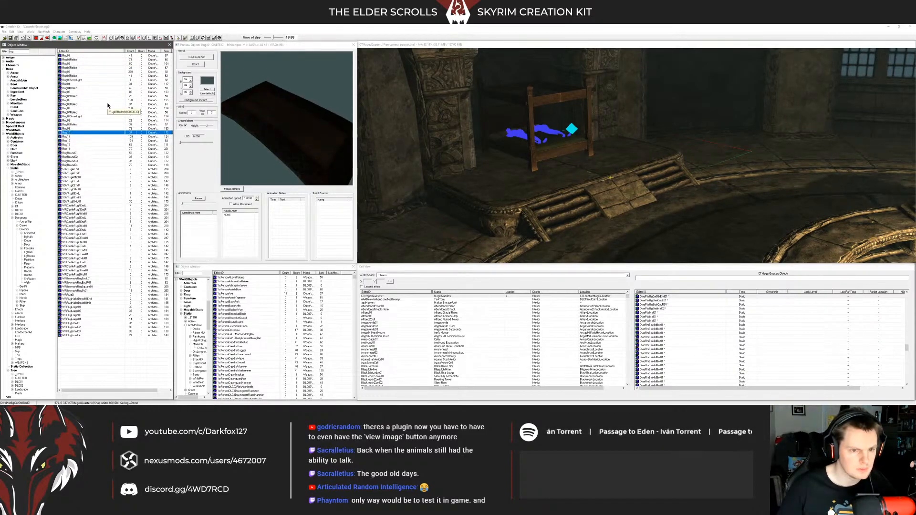
key("Up")
key("Up")
key("Up")
key("Up")
key("Up")
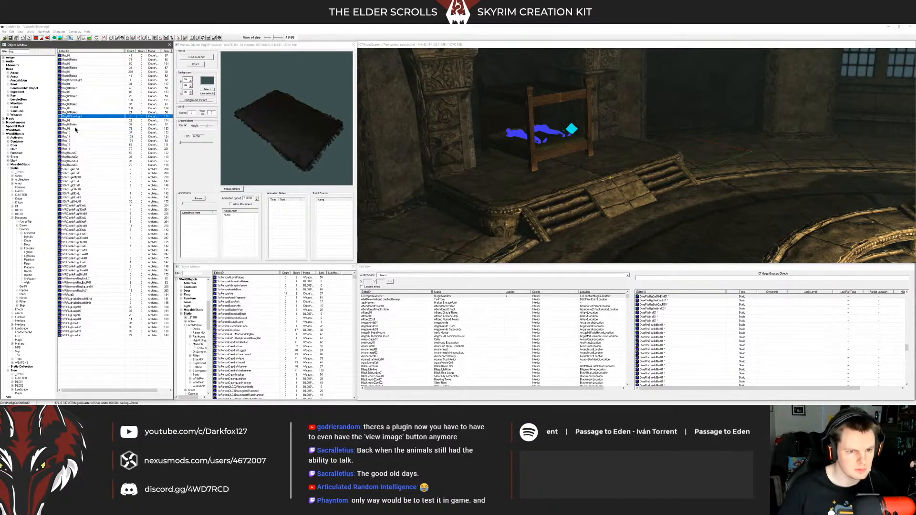
key("Down")
key("Down")
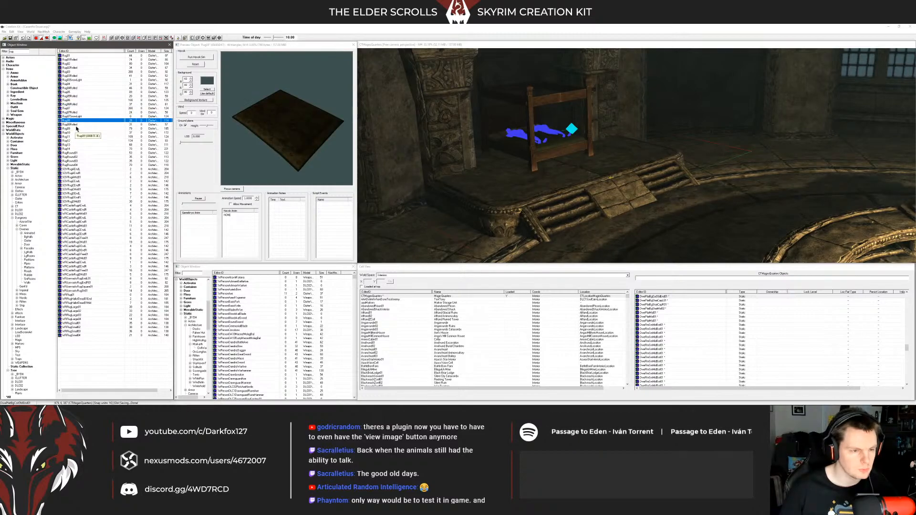
Step: Place Rug08 on the raised platform at the foot of the bed and set its scale to 1.5
left_click_drag(452, 169, 573, 172)
key("shift")
double_click(598, 183)
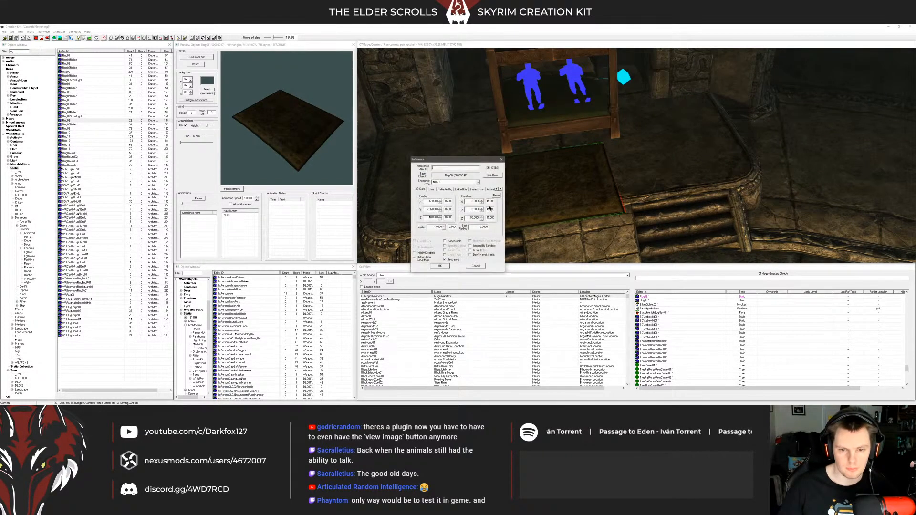
type("1.5")
key("Return")
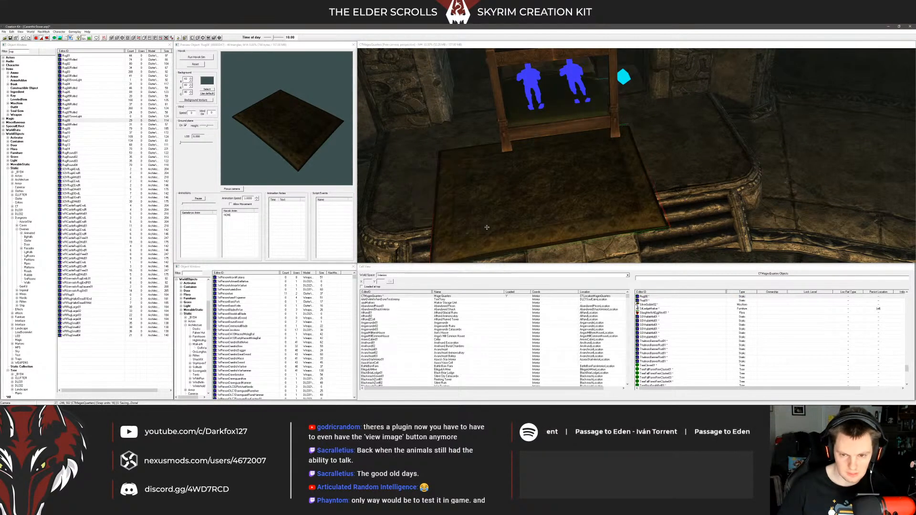
Step: Position the enlarged rug beneath the bed and brighten the view to check its placement from several angles
key("shift")
key("a")
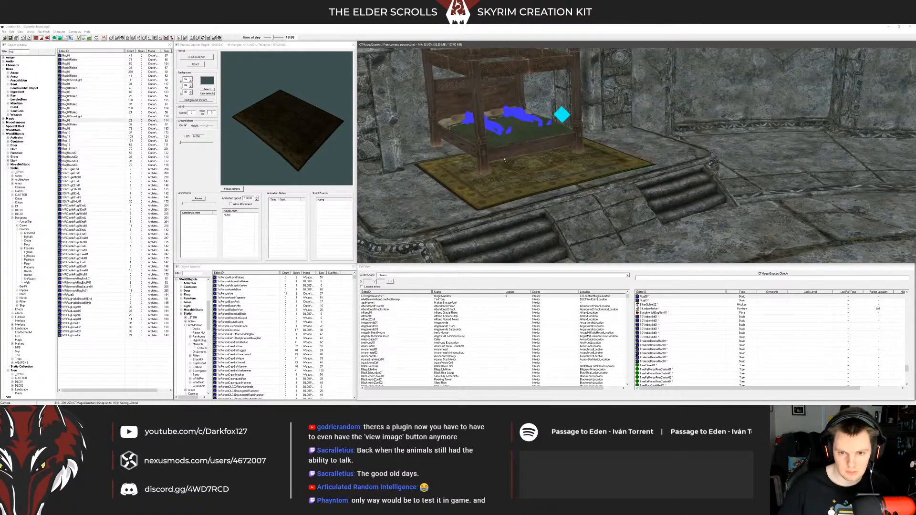
key("shift")
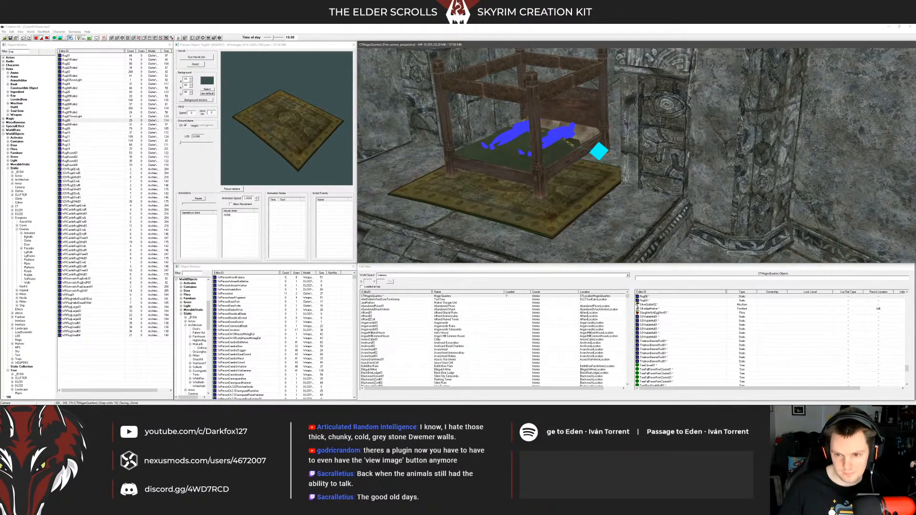
key("shift")
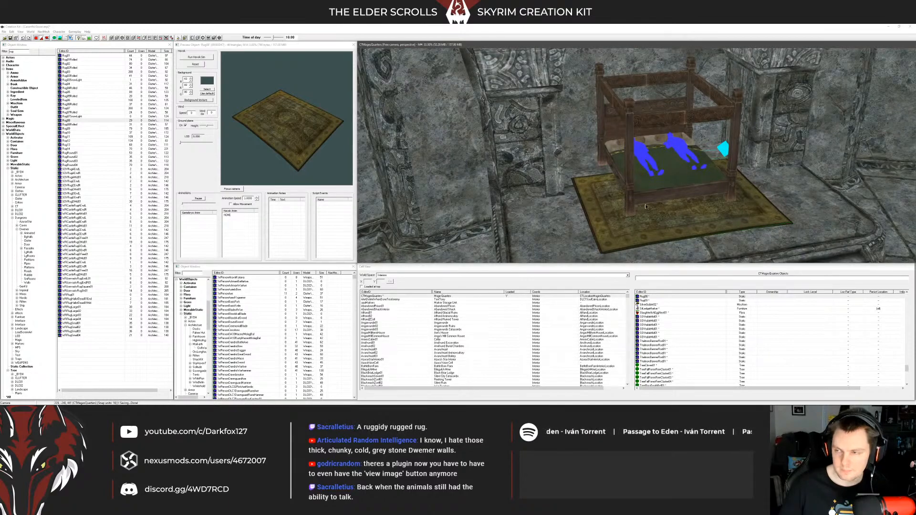
key("shift")
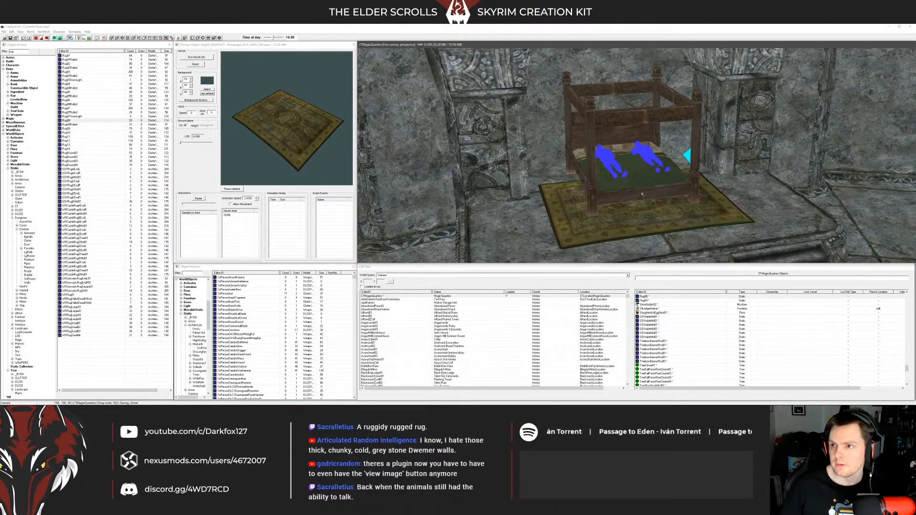
key("shift")
Step: Filter the static objects for the noble end tables and compare their previews, selecting the second round model
left_click(223, 104)
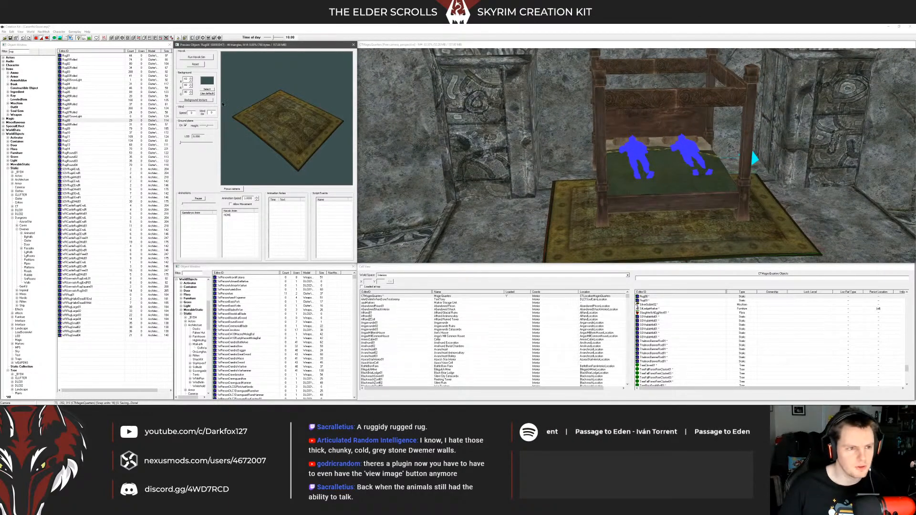
left_click(26, 51)
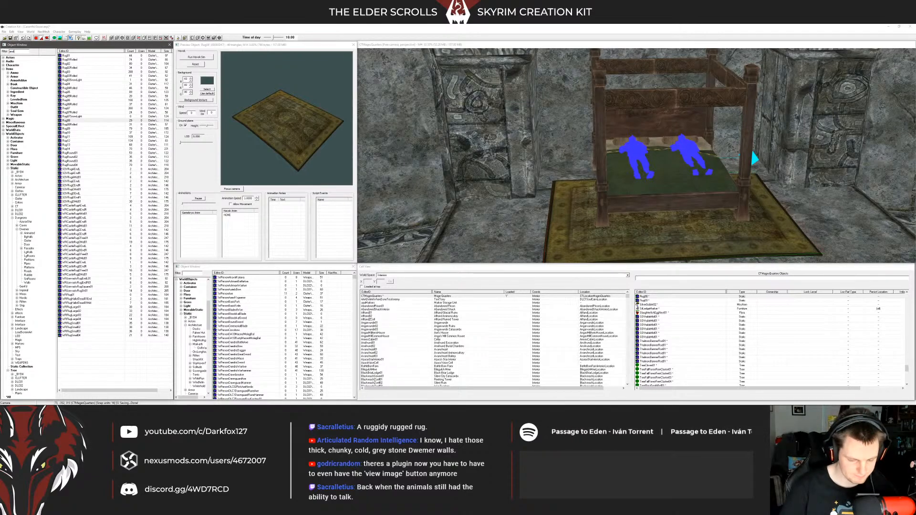
left_click(79, 64)
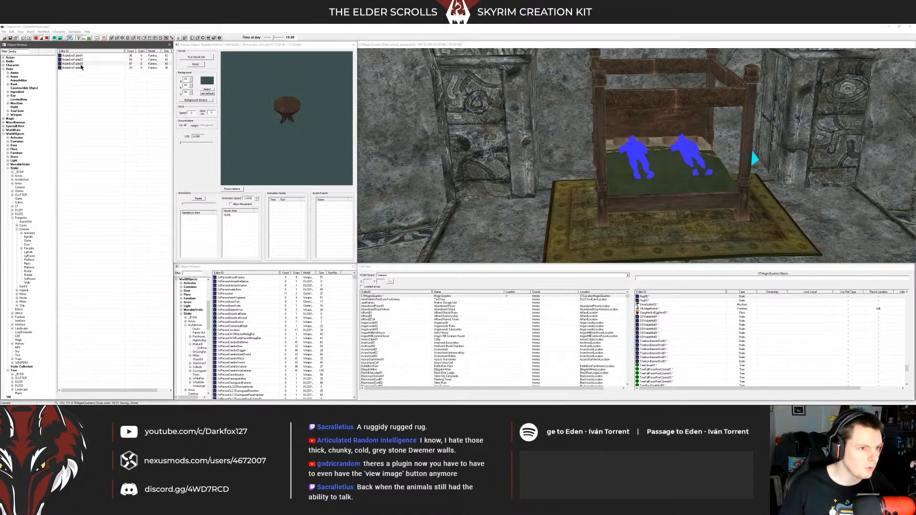
left_click(74, 60)
left_click(75, 67)
left_click(70, 63)
key("Up")
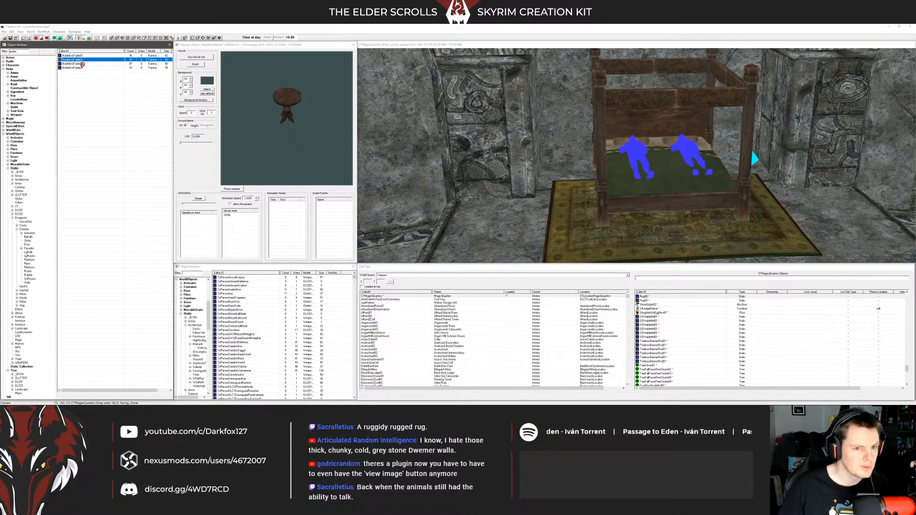
Step: Place the selected round end table beside the head of the bed, with a matching copy on the opposite side
left_click_drag(533, 193, 548, 187)
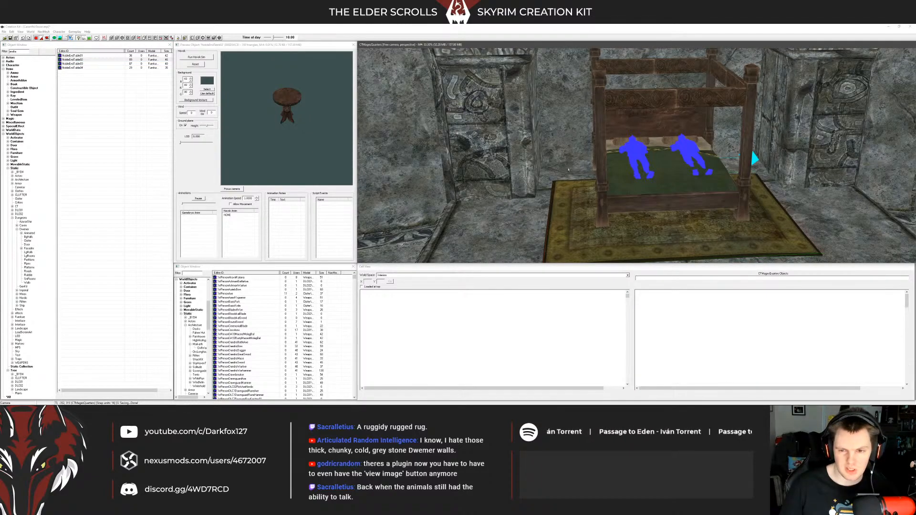
scroll(549, 187, "up", 3)
middle_click_drag(549, 187, 545, 161, "shift")
left_click_drag(546, 161, 562, 193)
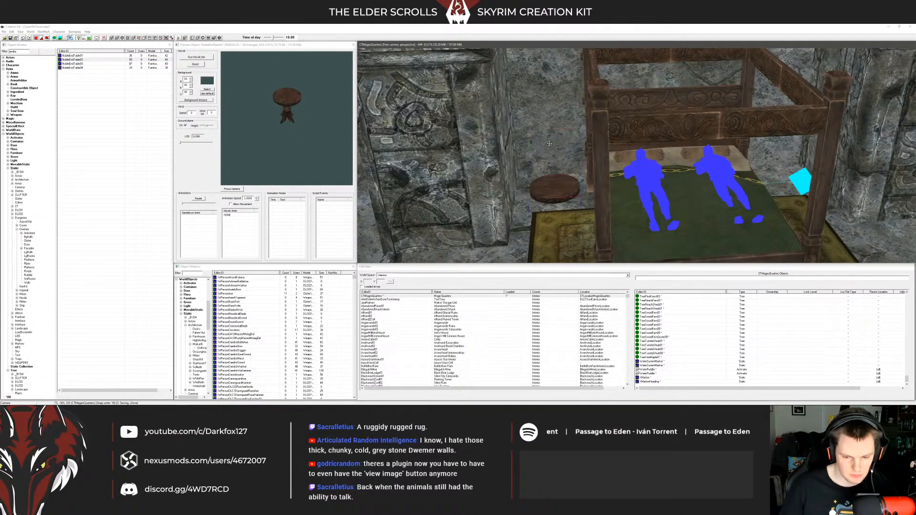
middle_click_drag(562, 193, 552, 180, "shift")
key("f")
mouse_move(553, 186)
left_mouse_down()
mouse_move(535, 186)
mouse_move(552, 185)
left_mouse_up()
middle_click_drag(553, 115, 539, 196, "shift")
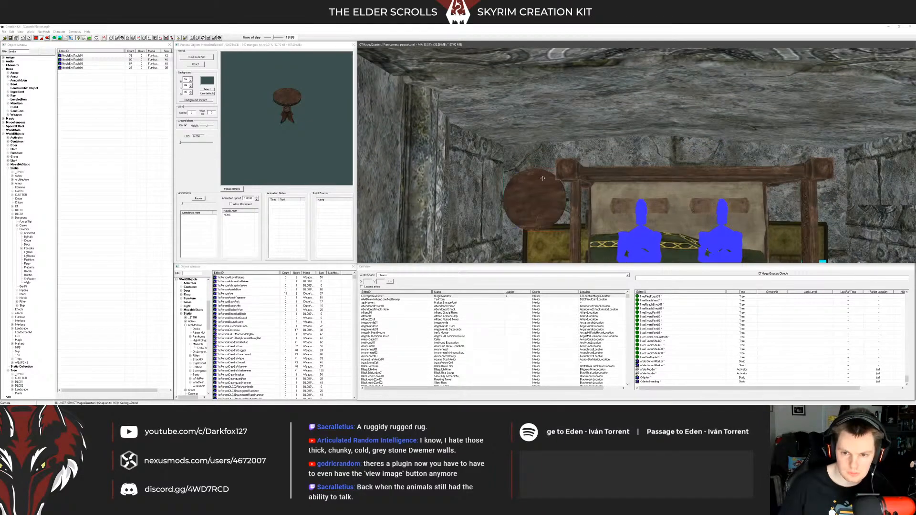
mouse_move(539, 195)
left_mouse_down()
mouse_move(513, 179)
mouse_move(533, 179)
left_mouse_up()
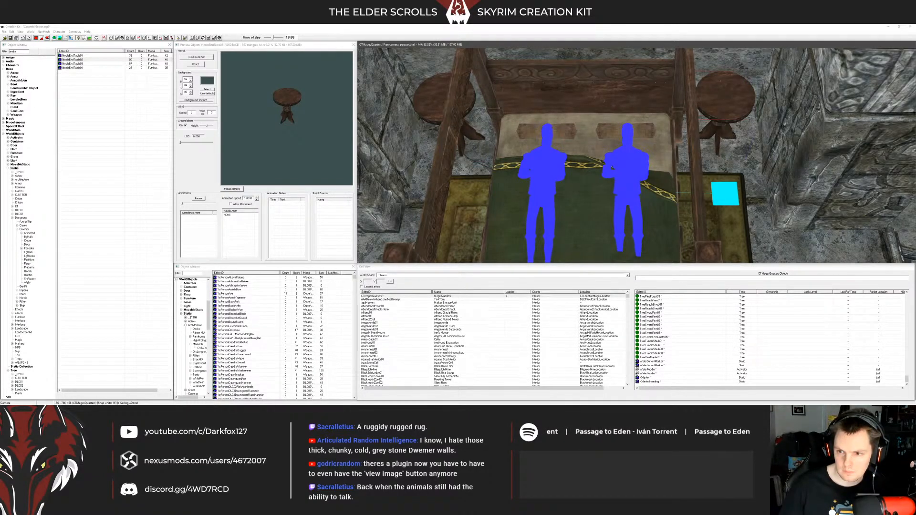
middle_click_drag(743, 90, 683, 100, "shift")
Step: Survey the bare wall above the bed and filter the static objects for "bust"
left_click(246, 75)
left_click(30, 53)
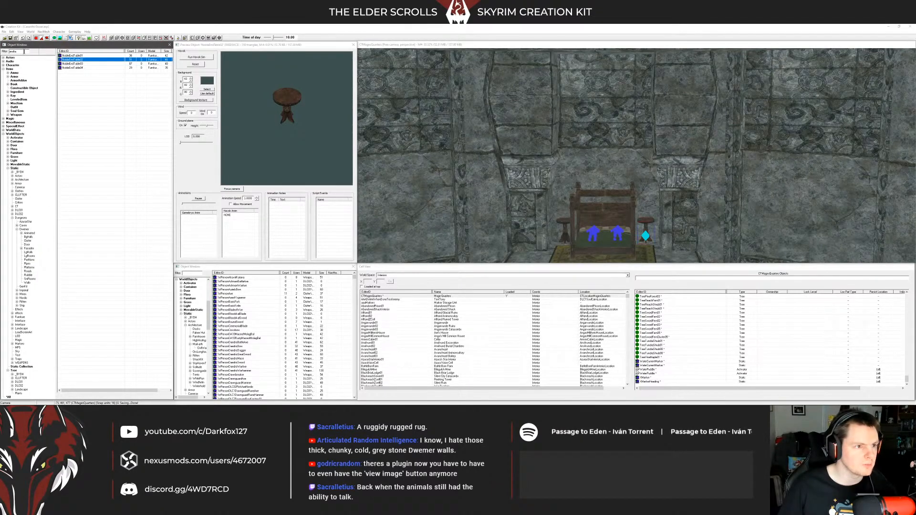
left_click_drag(24, 52, 8, 54)
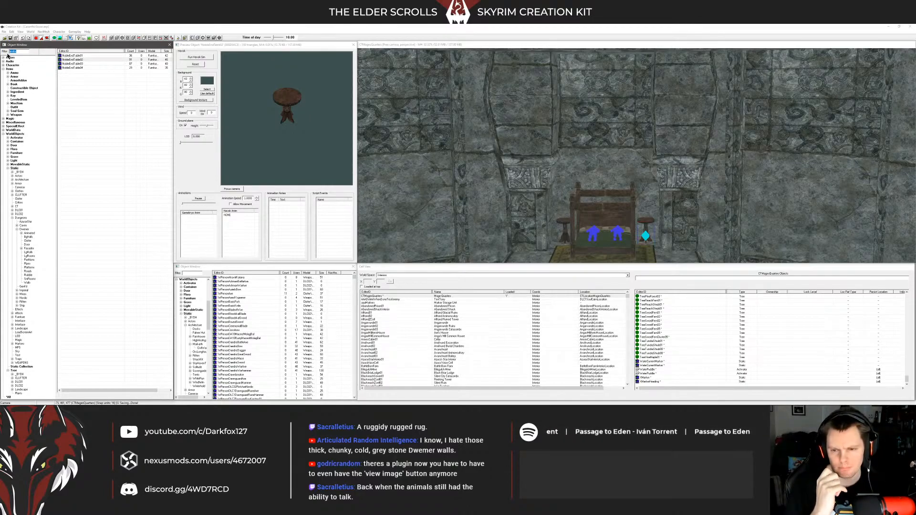
middle_click_drag(460, 210, 524, 154)
left_click_drag(22, 52, 3, 52)
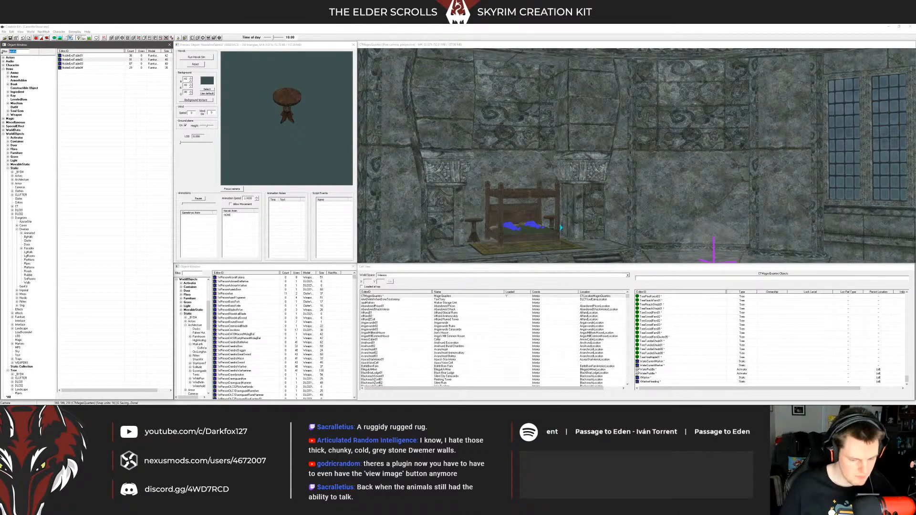
key("BackSpace")
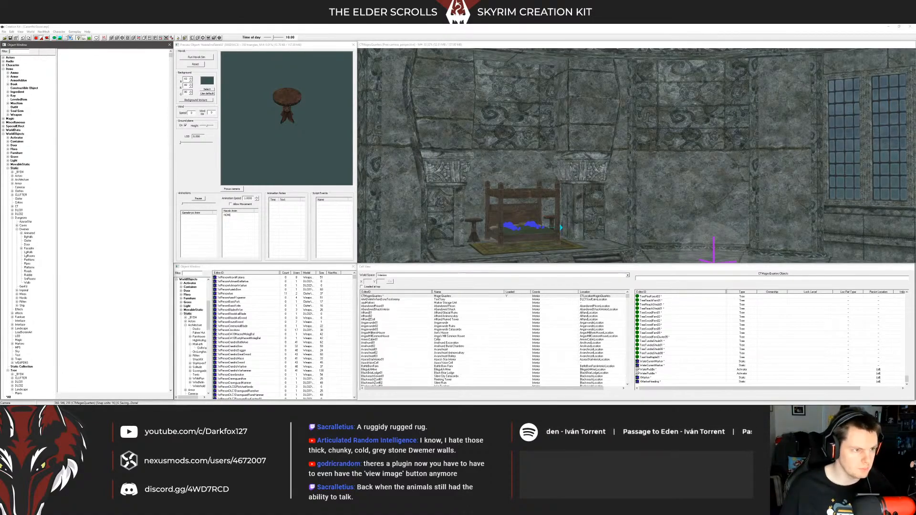
type("bust")
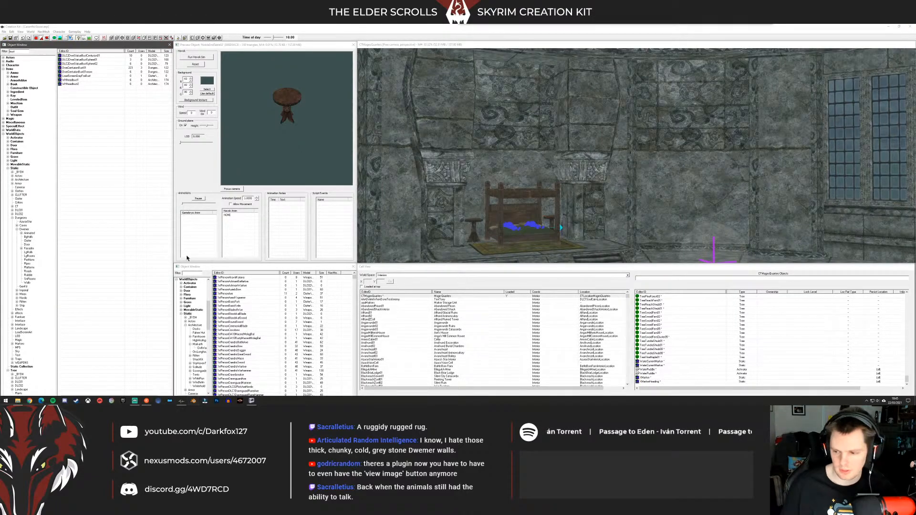
Step: Compare the previews of the bust models and select the golden Dwemer centurion bust
left_click(79, 79)
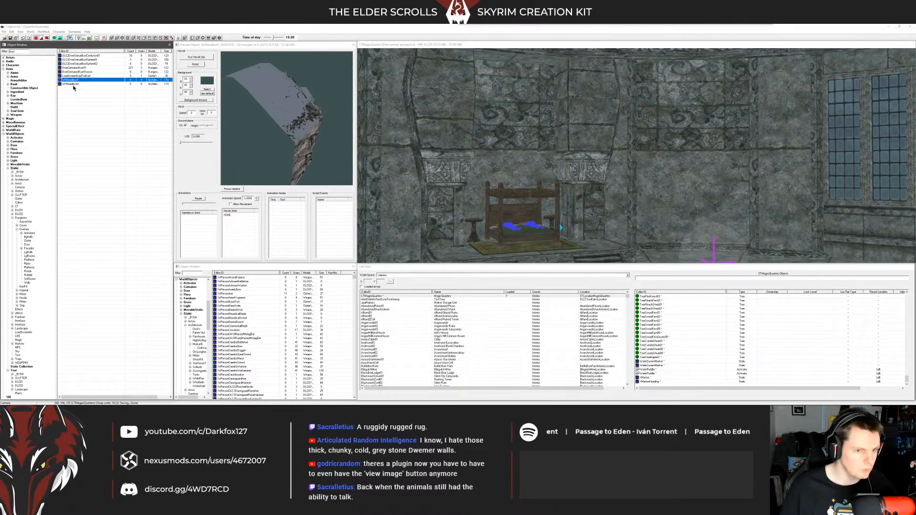
left_click(74, 84)
left_click_drag(229, 95, 267, 96)
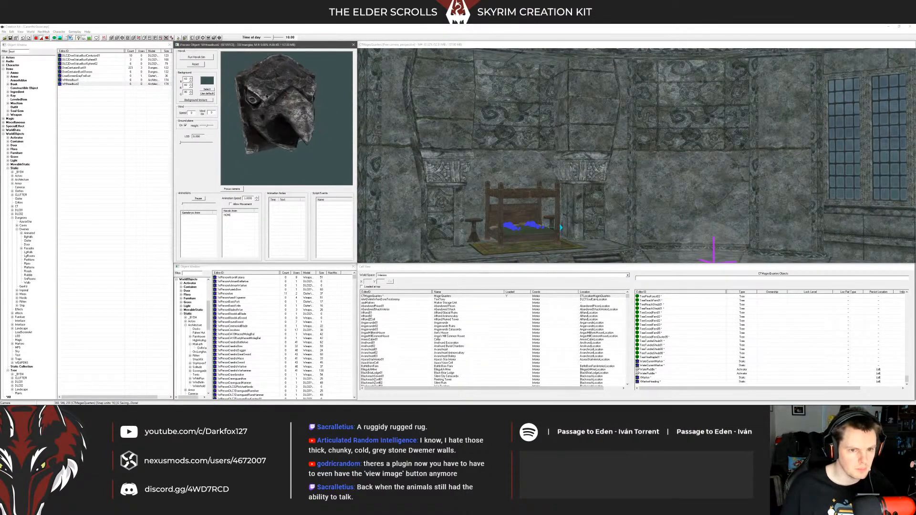
left_click(152, 72)
left_click(98, 68)
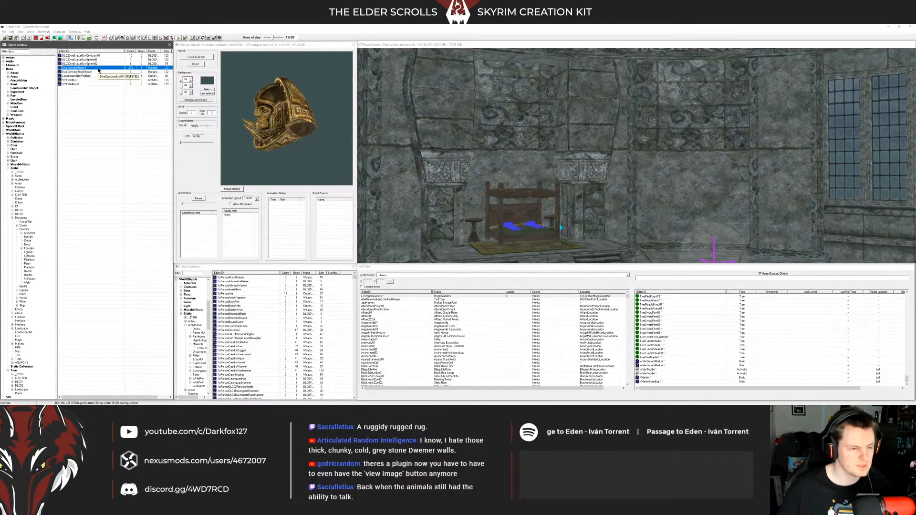
key("Up")
key("Up")
key("Up")
key("Down")
key("Down")
key("Down")
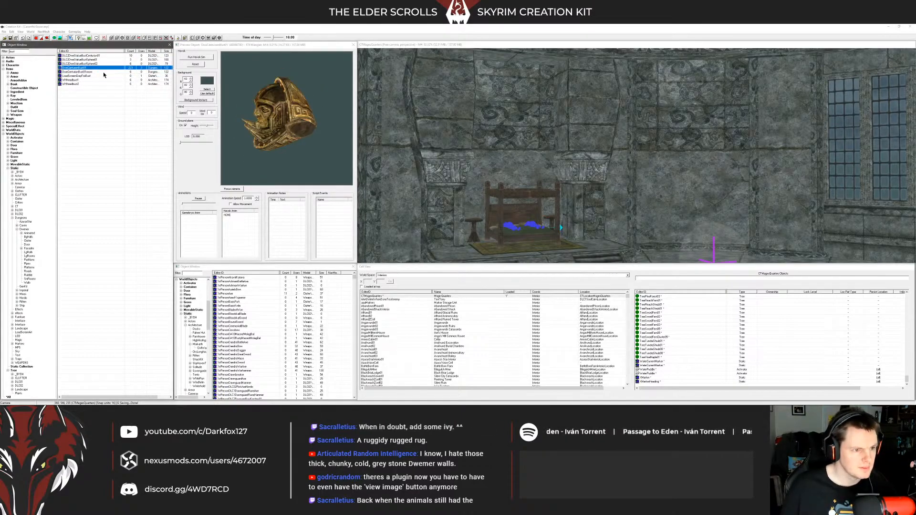
Step: Try the Dwemer centurion bust on the wall above the bed, and delete it
left_click_drag(93, 70, 520, 149)
right_click_drag(520, 149, 549, 149)
left_click_drag(529, 146, 513, 108)
key("z")
middle_click_drag(513, 108, 536, 234, "shift")
key("ctrl+s")
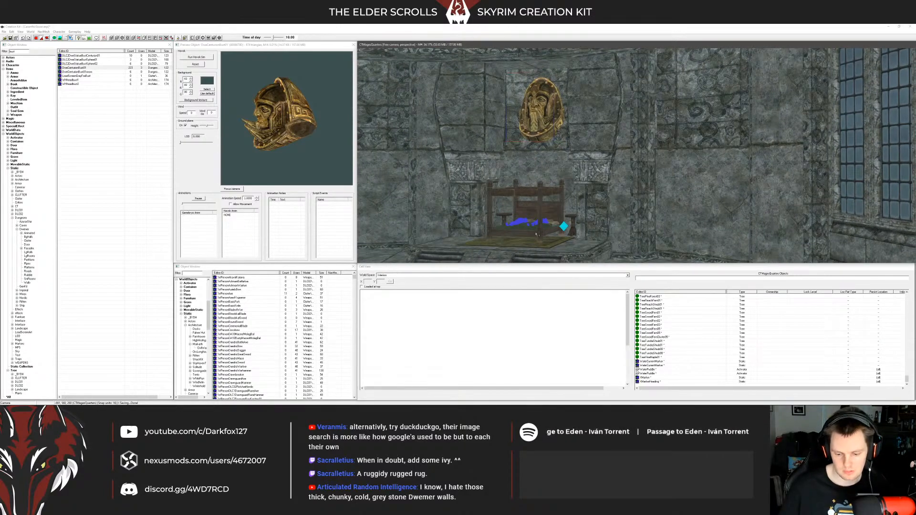
key("Delete")
Step: Filter the static objects for "mage" and compare the model previews to find the MageStatue
left_click(19, 51)
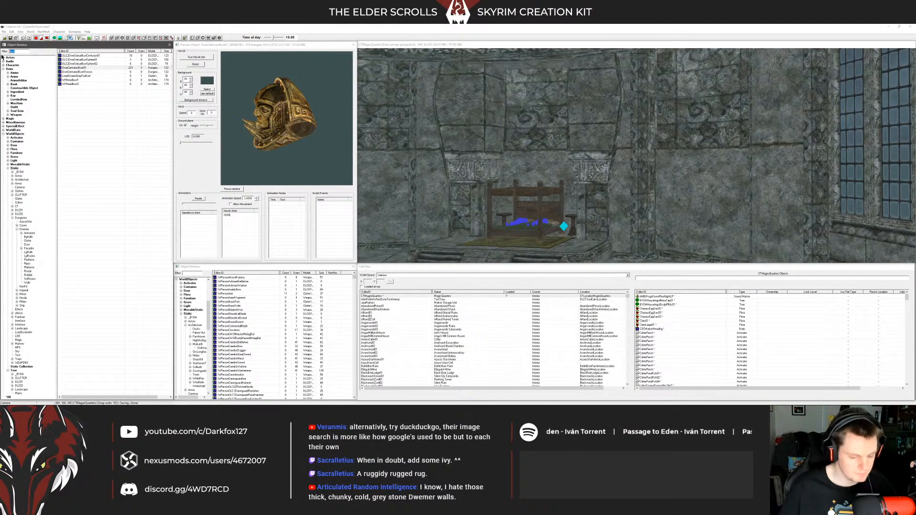
left_click(77, 60)
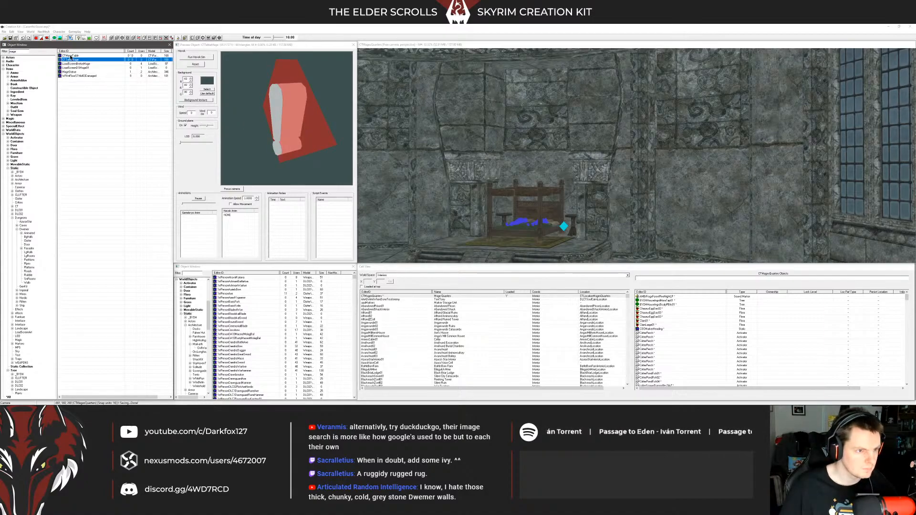
left_click(76, 56)
left_click(76, 63)
left_click(75, 71)
left_click(77, 75)
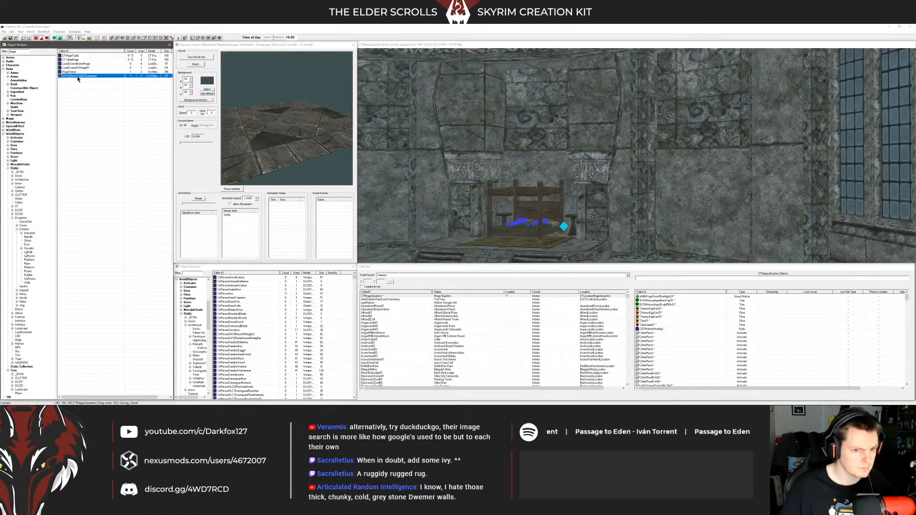
left_click(76, 71)
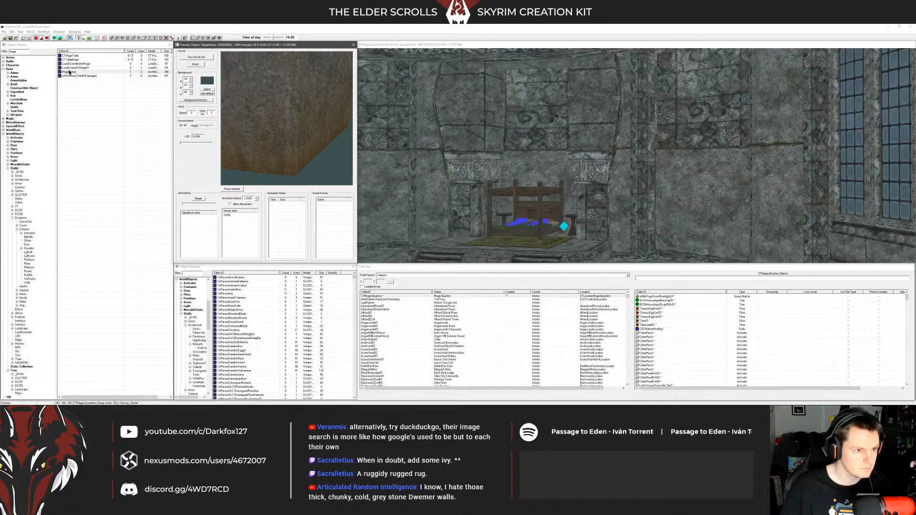
left_click(70, 68)
Step: Try standing the MageStatue over the bed, and delete it
left_click_drag(74, 72, 545, 155)
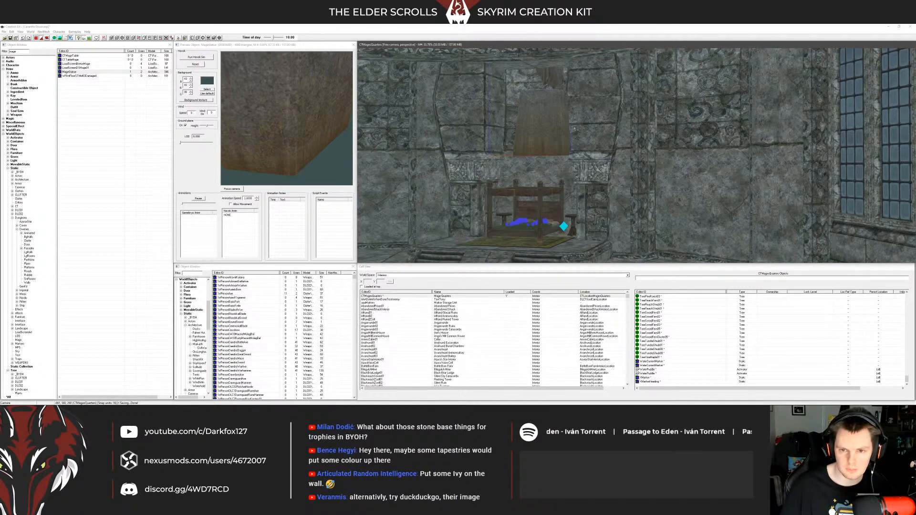
left_click_drag(553, 117, 553, 179)
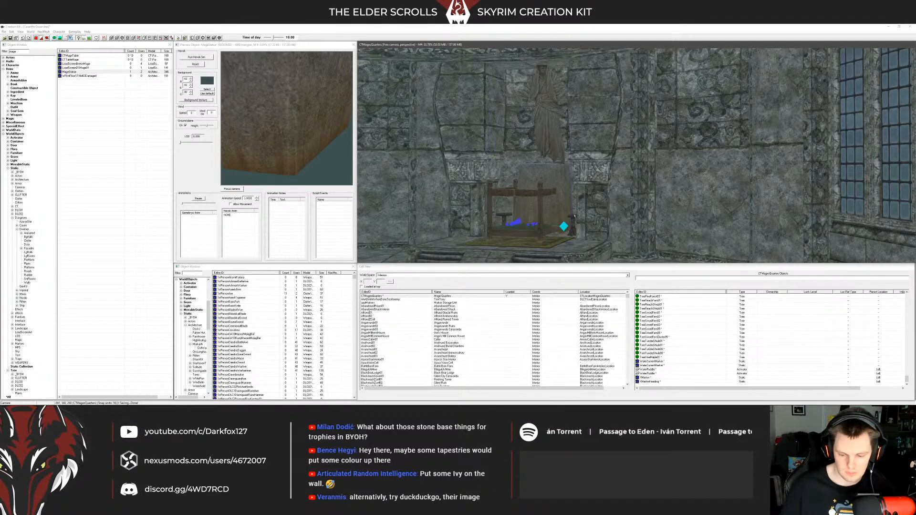
key("Delete")
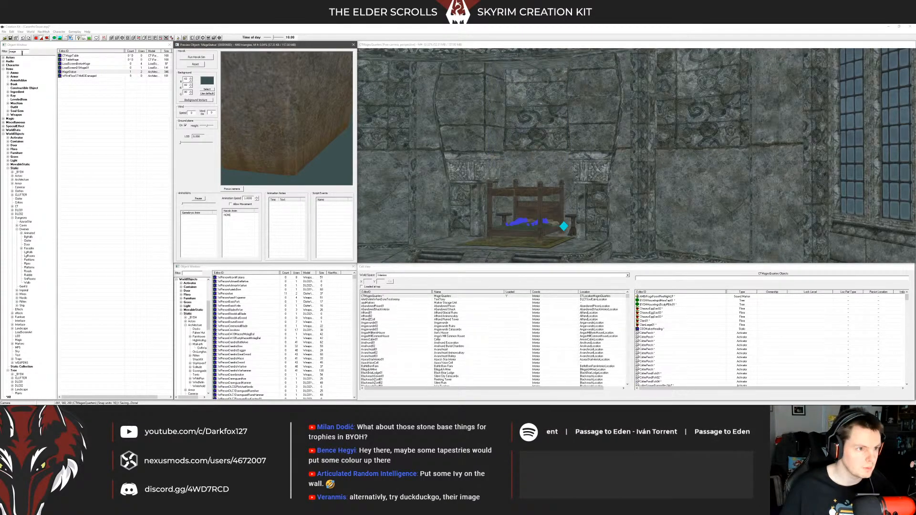
Step: Place a MageStatue at the bed and push it back into the wall so its upper body projects above the headboard
left_click_drag(71, 72, 512, 143)
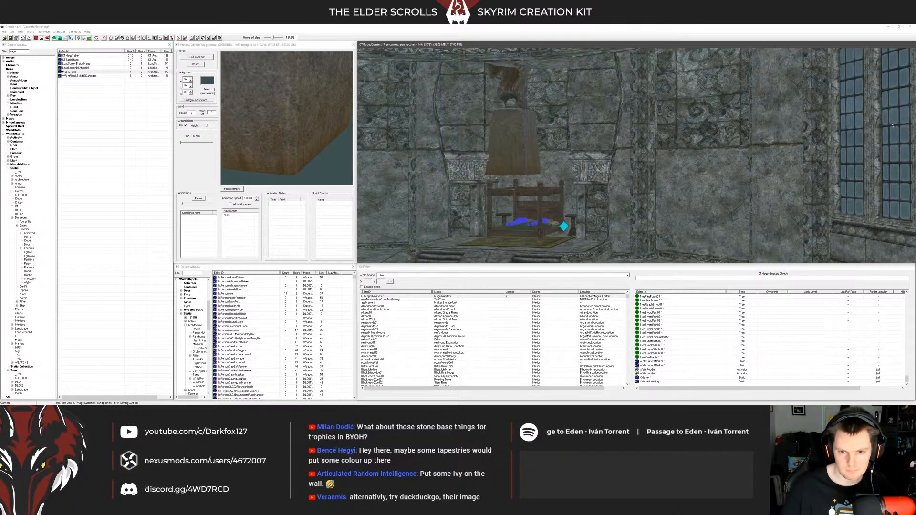
middle_click_drag(529, 148, 511, 127, "shift")
left_click(513, 128)
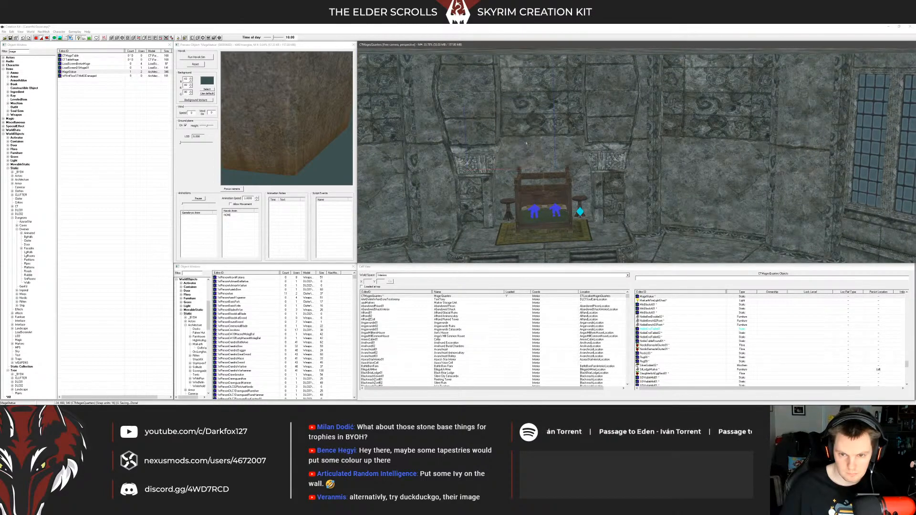
left_click_drag(513, 128, 539, 222)
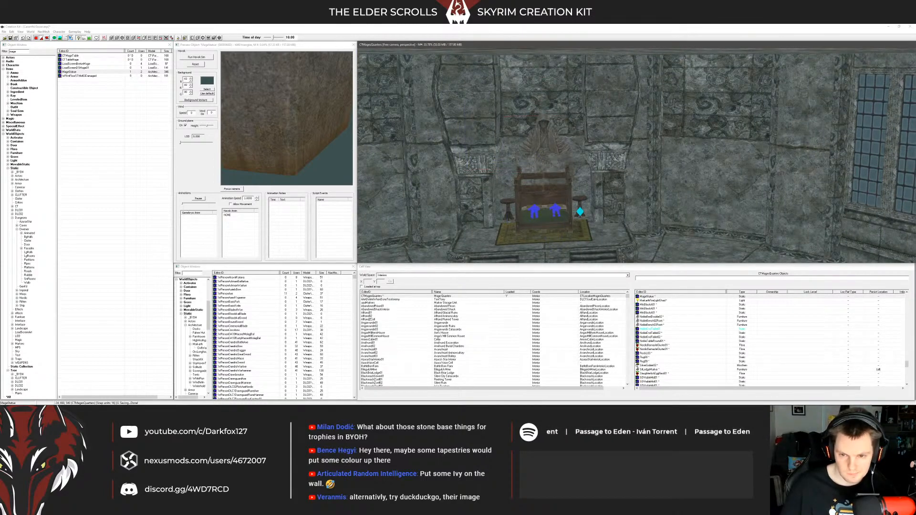
middle_click_drag(540, 222, 547, 242, "shift")
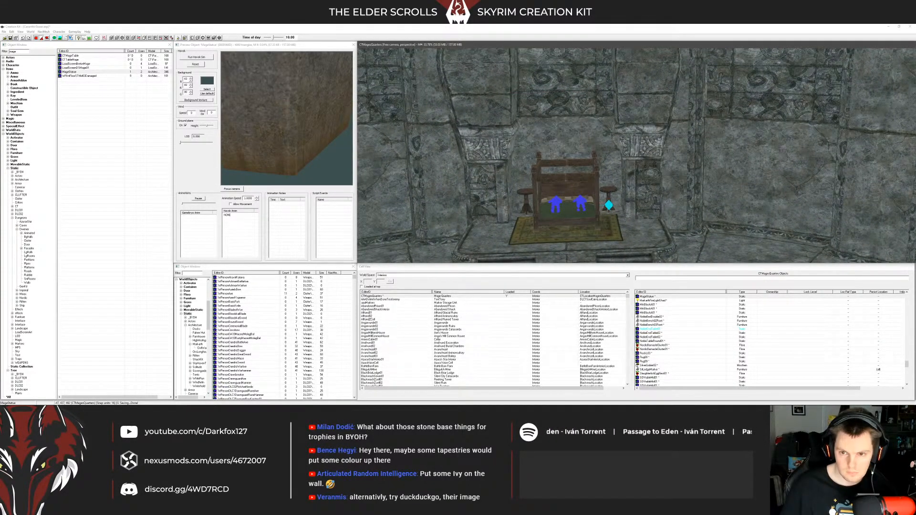
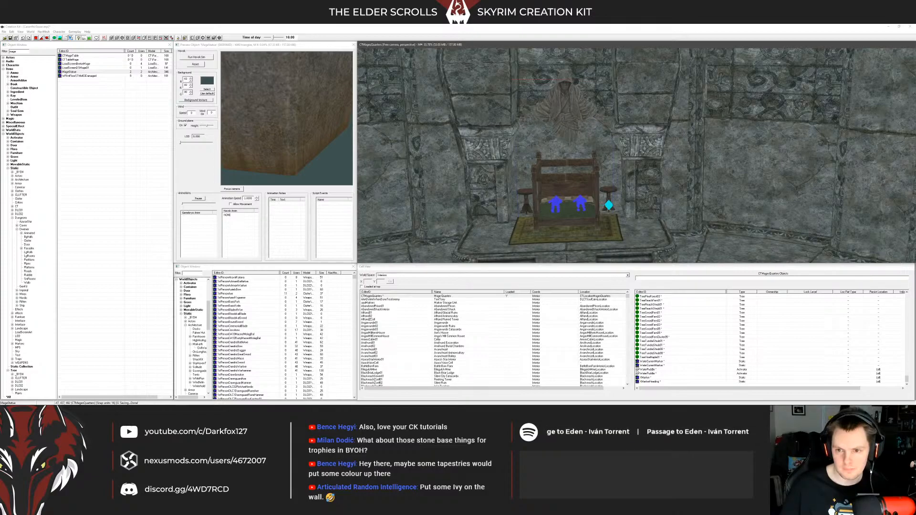
Step: Switch off the bright view lighting, set the wall statue's scale to 1.2 and adjust its height above the bed
key("a")
middle_click_drag(573, 94, 608, 141, "shift")
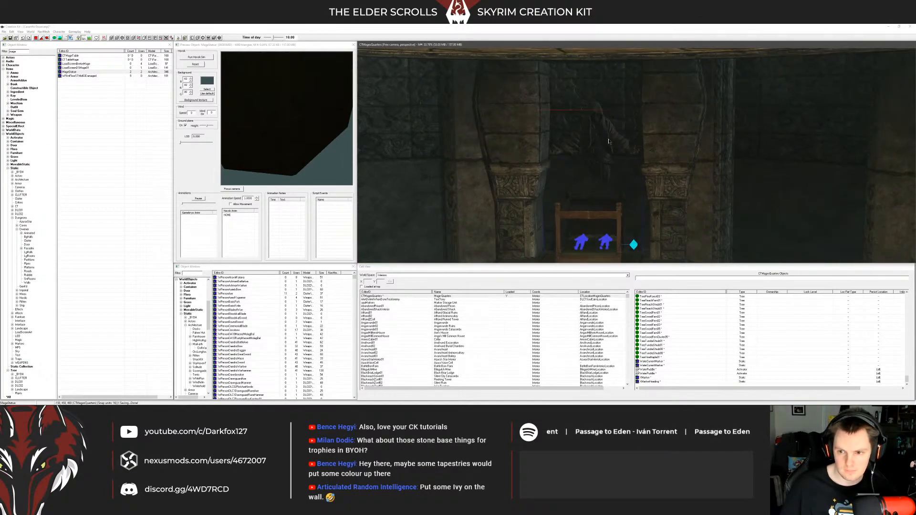
double_click(594, 139)
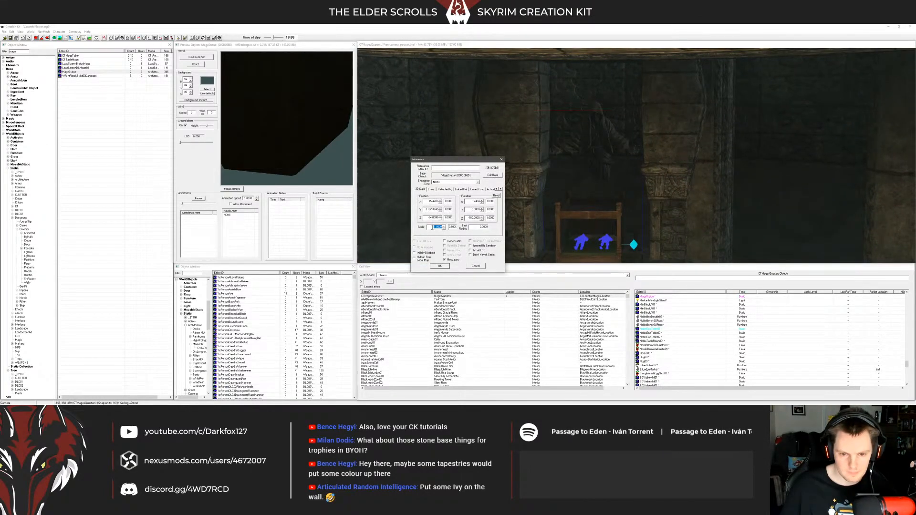
type("1.2")
key("Return")
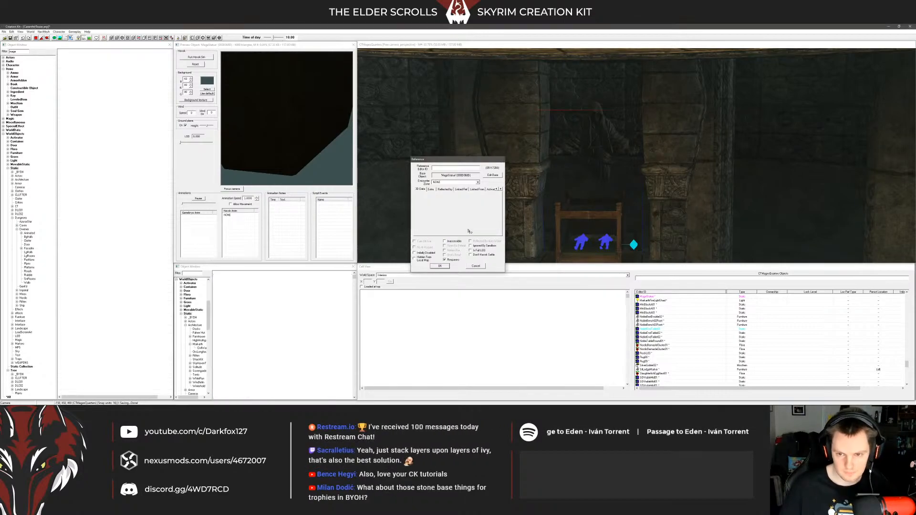
middle_click_drag(506, 193, 524, 193, "shift")
left_click_drag(606, 124, 606, 114)
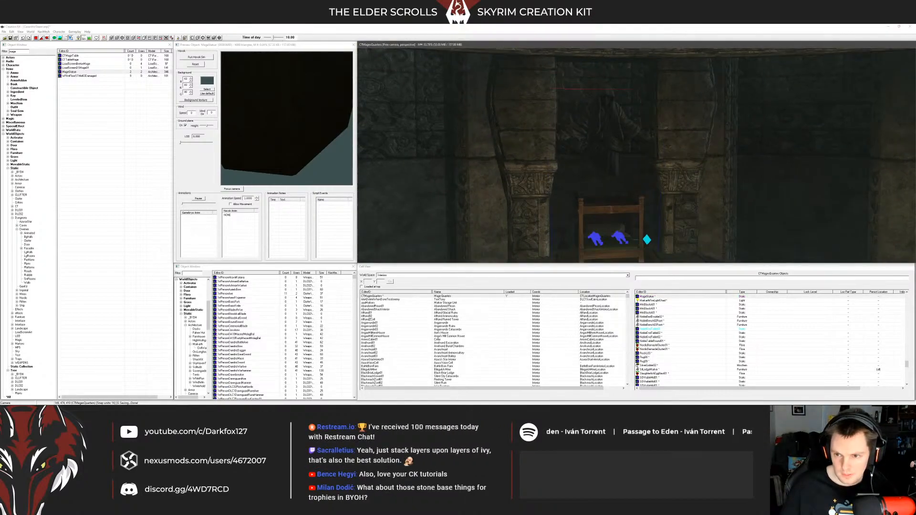
Step: Set the wall-mounted mage statue's scale to 1.1 and adjust its height above the bed's headboard
double_click(603, 123)
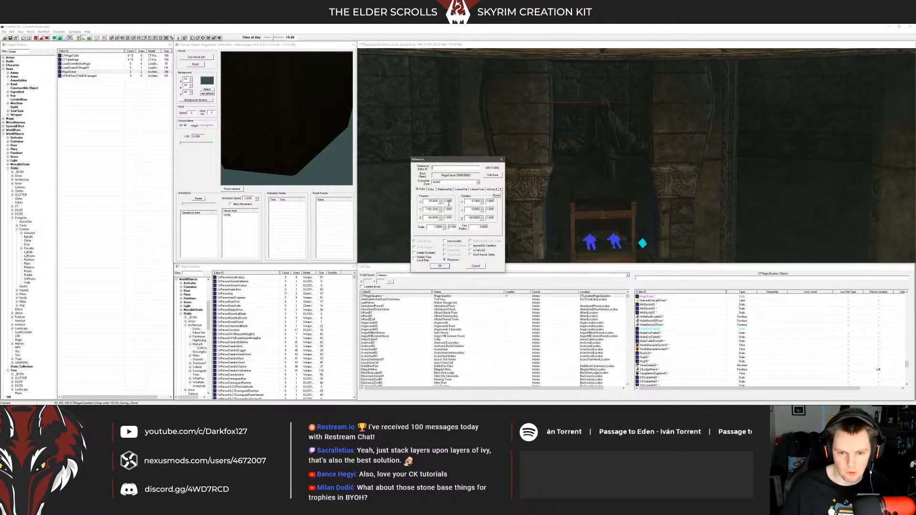
type("1.1")
key("Return")
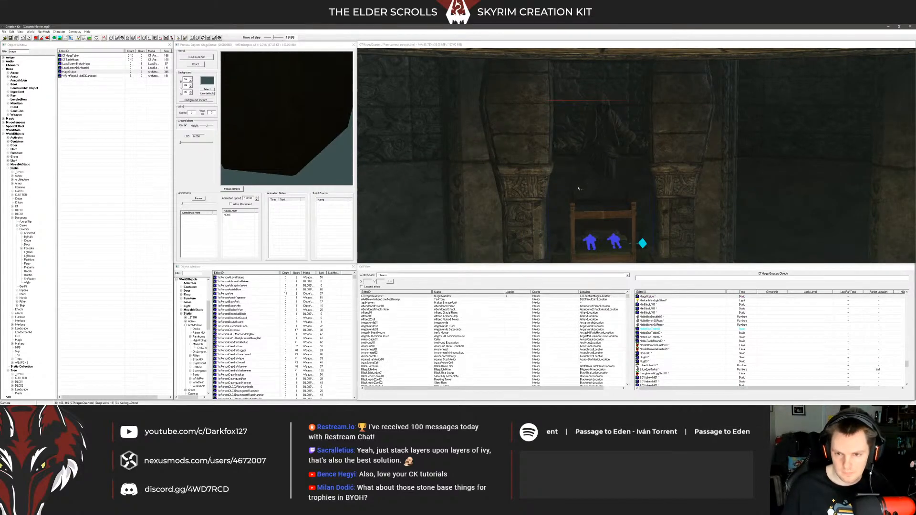
left_click(590, 155)
mouse_move(598, 155)
middle_mouse_down("shift")
mouse_move(583, 147)
mouse_move(594, 159)
middle_mouse_up("shift")
key("z")
left_click_drag(593, 160, 593, 135)
mouse_move(603, 179)
middle_mouse_down("shift")
mouse_move(642, 178)
mouse_move(593, 179)
mouse_move(600, 174)
middle_mouse_up("shift")
key("a")
key("a")
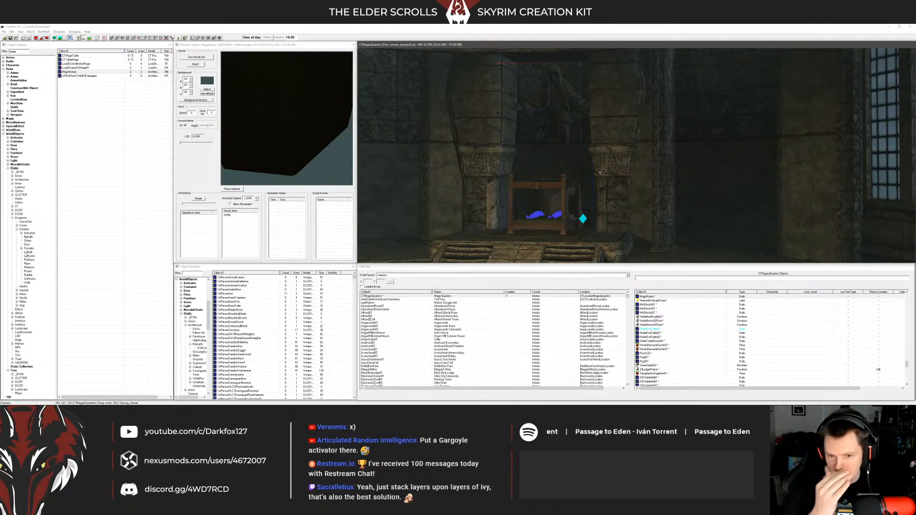
middle_click_drag(582, 148, 597, 148, "shift")
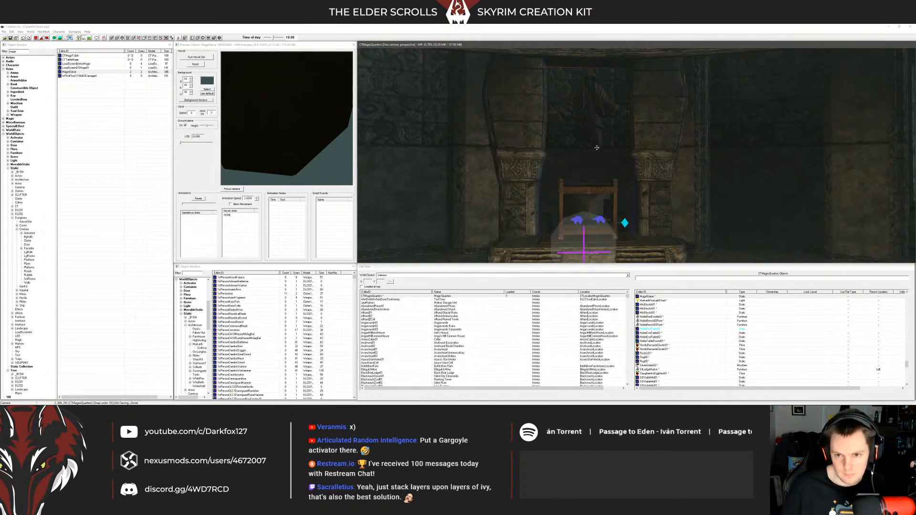
Step: Find a fire effect model among the magic effect statics and place it beside the mage statue above the bed
left_click(13, 52)
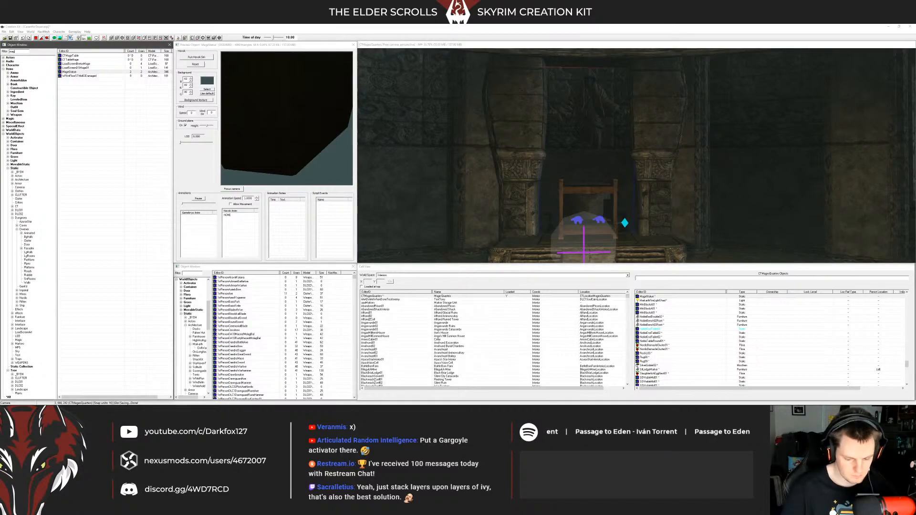
left_click(88, 76)
left_click(84, 84)
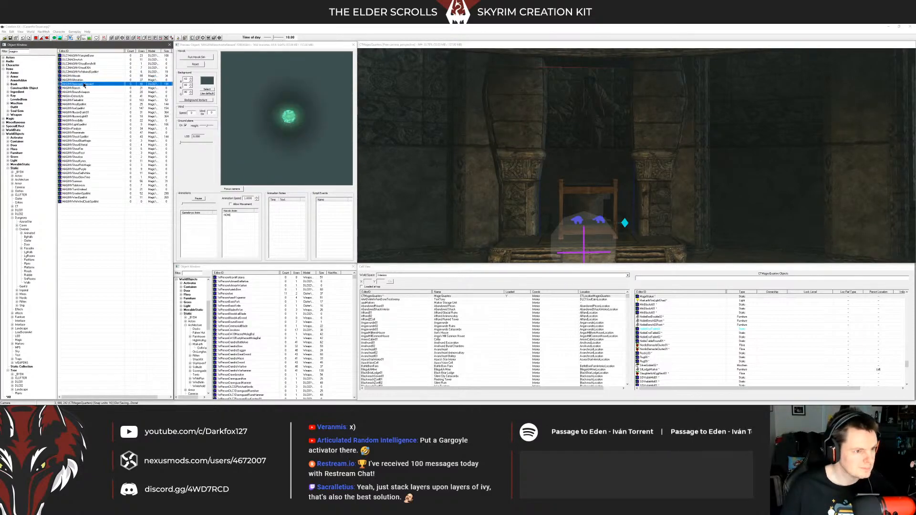
left_click_drag(86, 88, 103, 92)
left_click(86, 100)
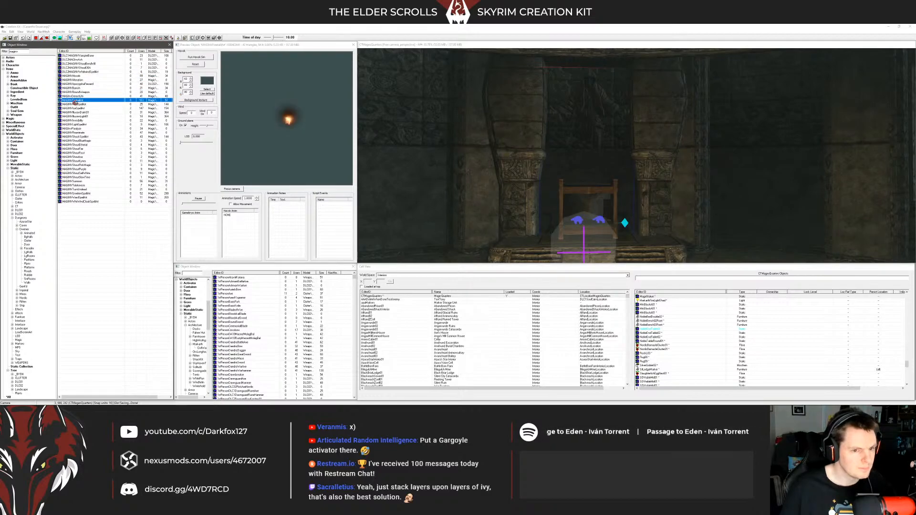
left_click_drag(556, 116, 557, 116)
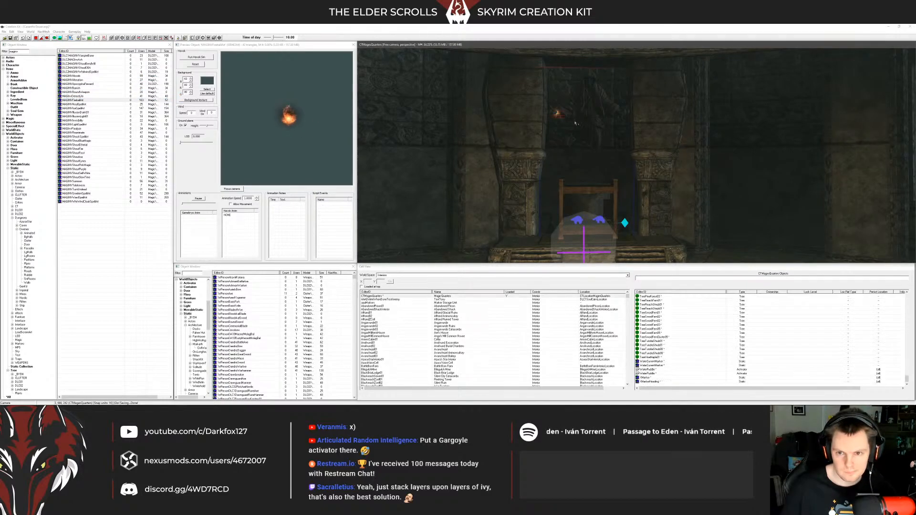
middle_click_drag(557, 116, 578, 126)
scroll(577, 126, "up", 3)
scroll(578, 126, "up", 2)
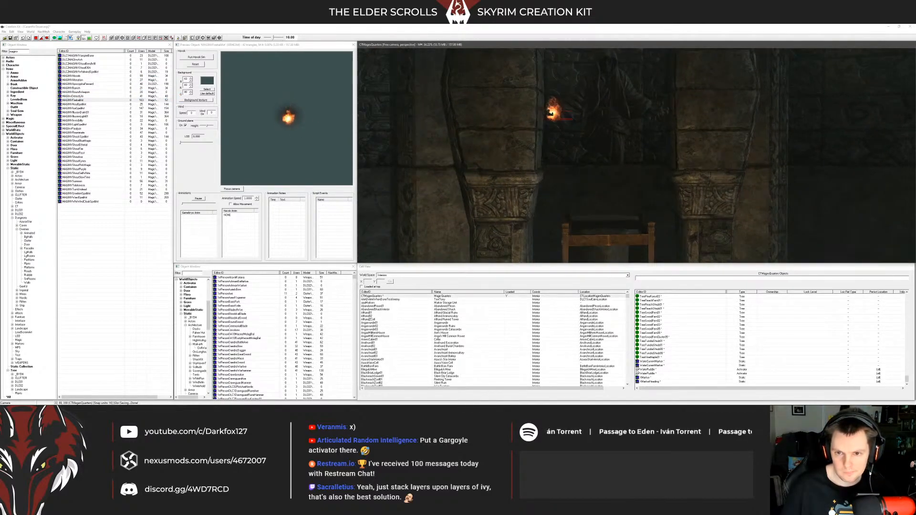
Step: Delete the mage statue and its fire effect, and filter the static objects for "sovn"
scroll(614, 133, "down", 3)
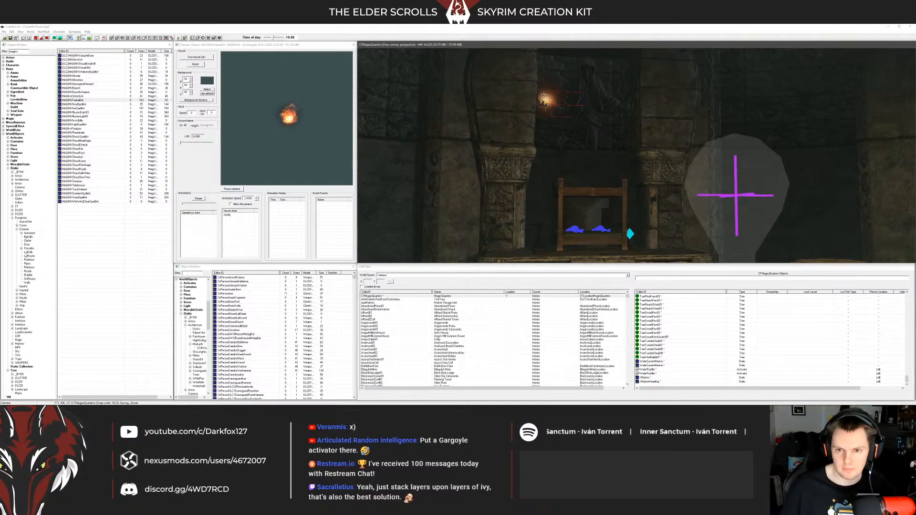
middle_click_drag(544, 95, 553, 115, "shift")
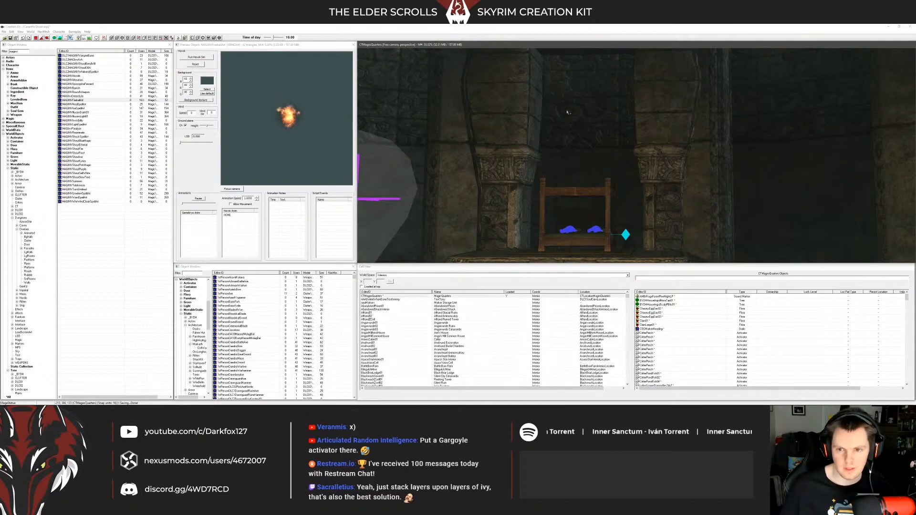
double_click(15, 51)
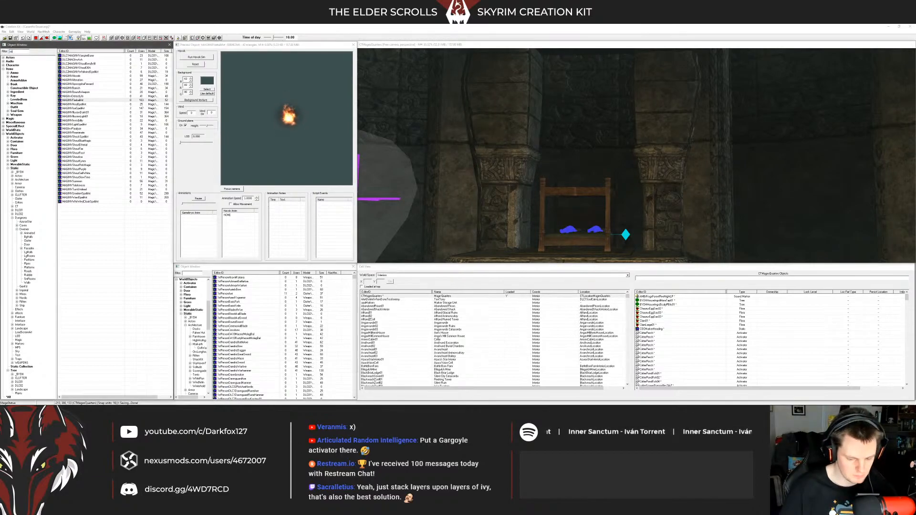
type("sovb")
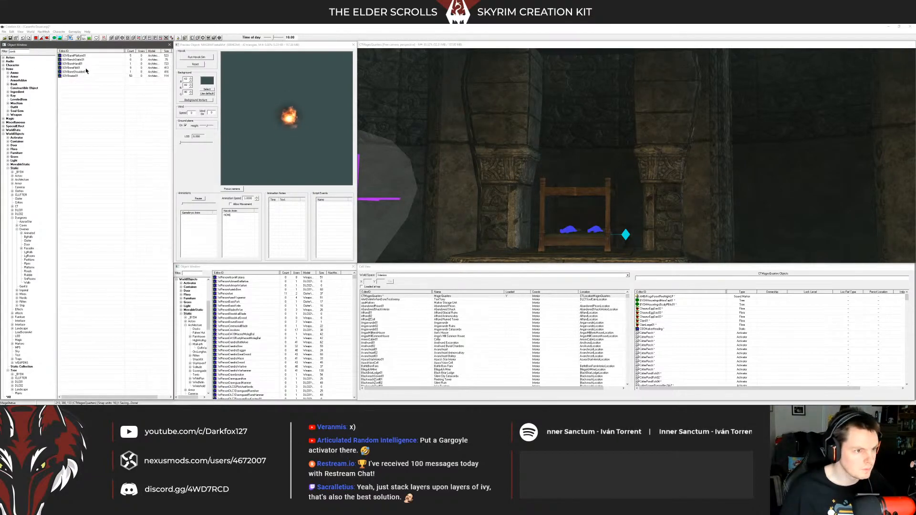
key("BackSpace")
type("n")
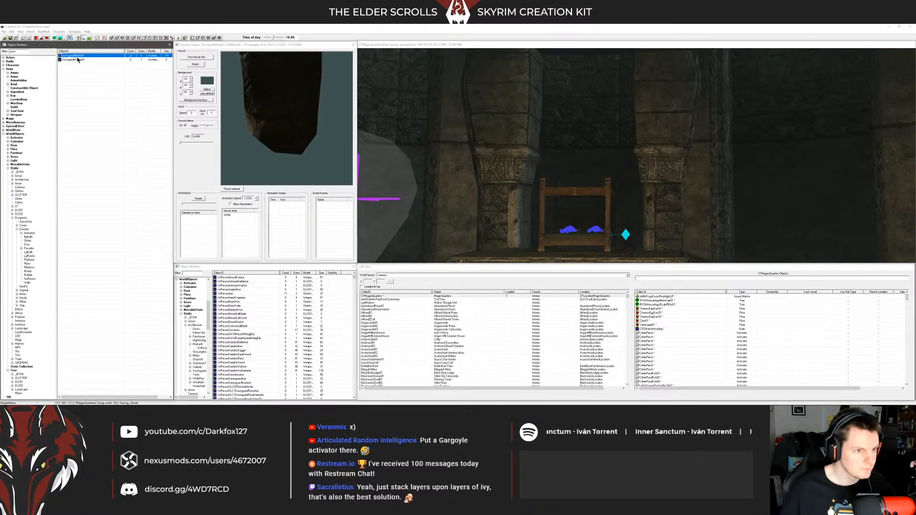
Step: Place the SovngardeStatue01 between the two columns and set it back into the wall above the bed's headboard
left_click_drag(582, 169, 616, 159)
scroll(615, 159, "down", 2)
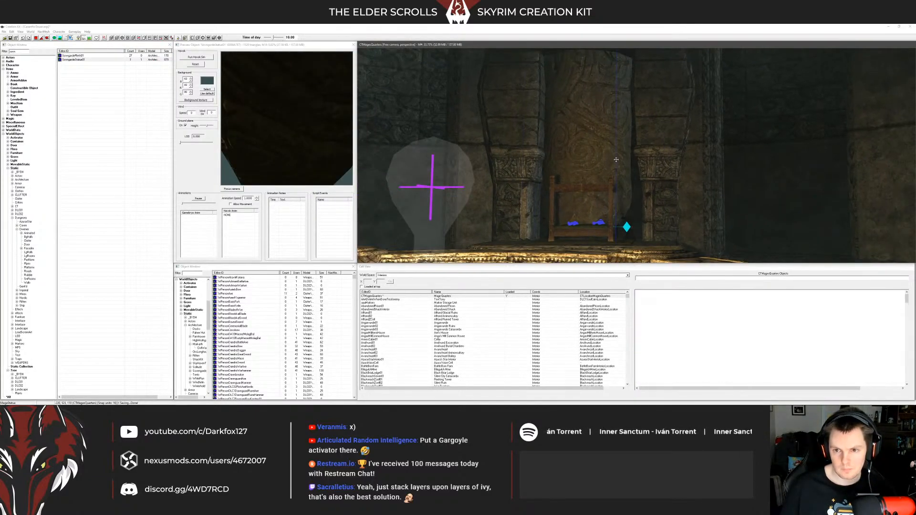
right_click(615, 149)
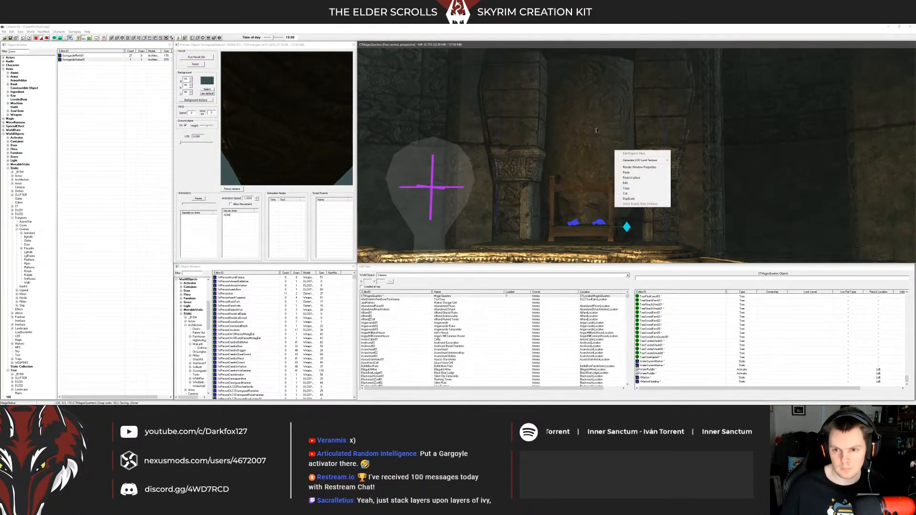
left_click(597, 130)
left_click_drag(597, 130, 583, 116)
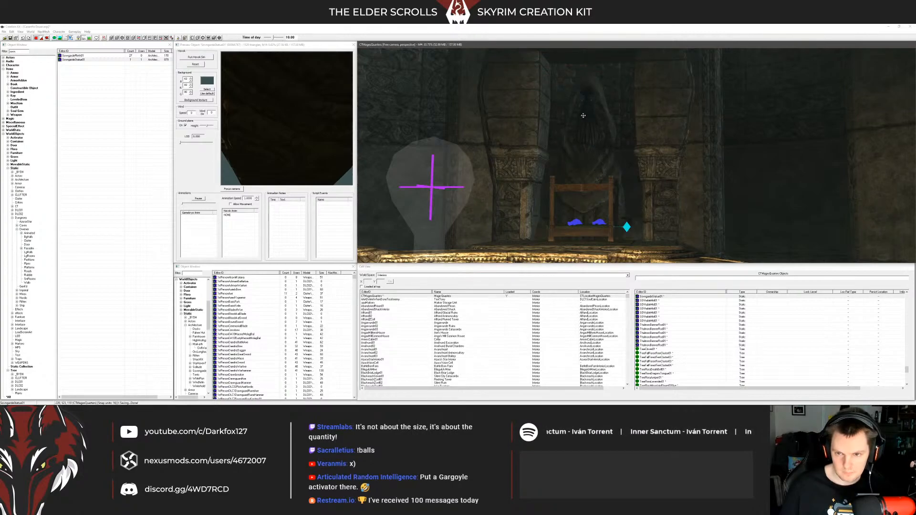
key("ctrl+z")
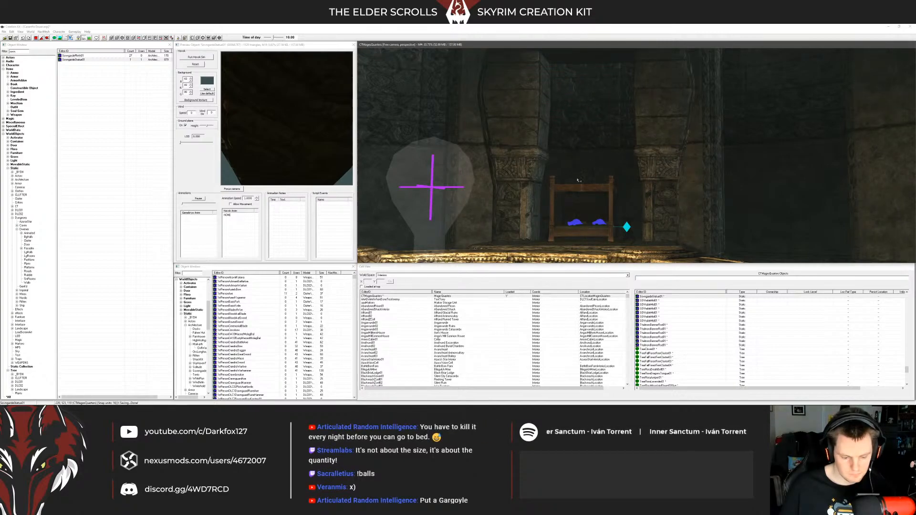
key("Delete")
middle_click_drag(565, 180, 589, 180, "shift")
mouse_move(592, 143)
left_mouse_down()
mouse_move(591, 186)
mouse_move(591, 143)
left_mouse_up()
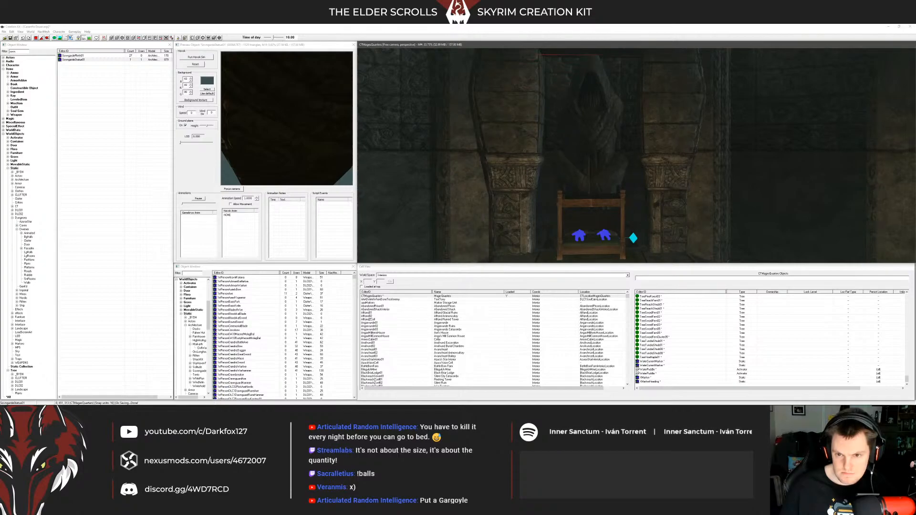
right_click(608, 177)
left_click(609, 179)
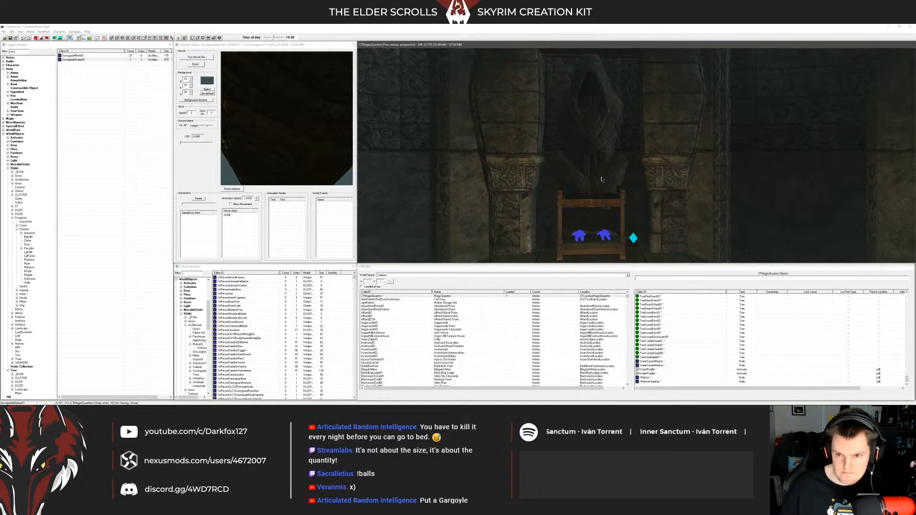
mouse_move(610, 180)
middle_mouse_down()
mouse_move(572, 169)
mouse_move(567, 151)
mouse_move(614, 166)
mouse_move(588, 172)
mouse_move(610, 184)
middle_mouse_up()
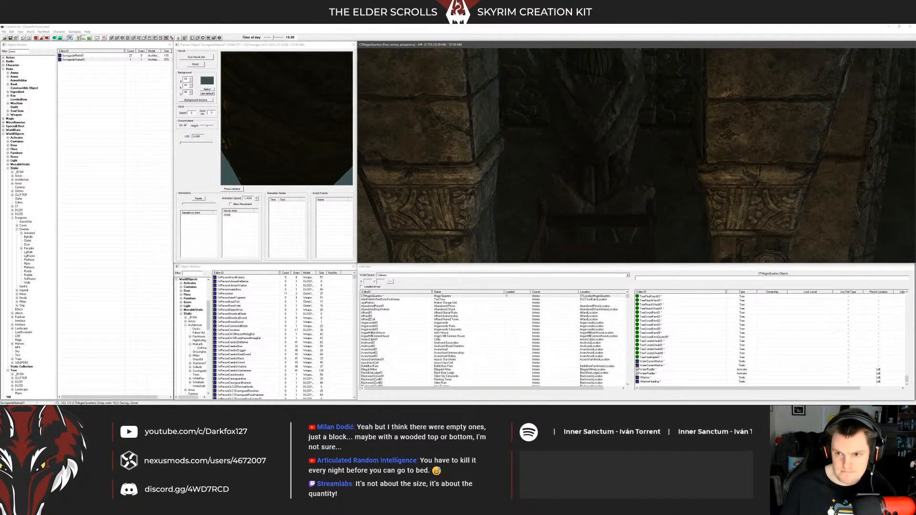
Step: Try the bed platform without its two flanking Dwemer columns, and restore them
mouse_move(609, 177)
middle_mouse_down("shift")
mouse_move(577, 169)
mouse_move(648, 170)
mouse_move(597, 164)
mouse_move(549, 128)
middle_mouse_up("shift")
left_click(549, 129)
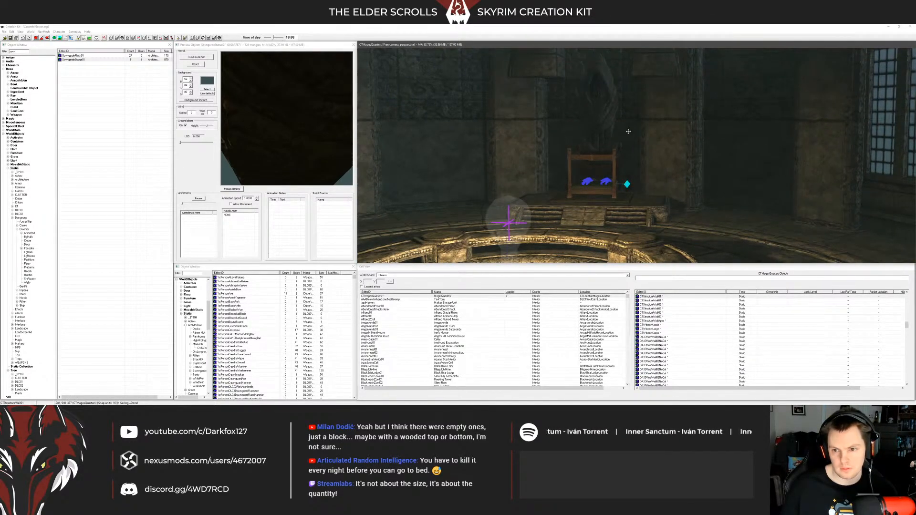
middle_click_drag(624, 145, 630, 143, "shift")
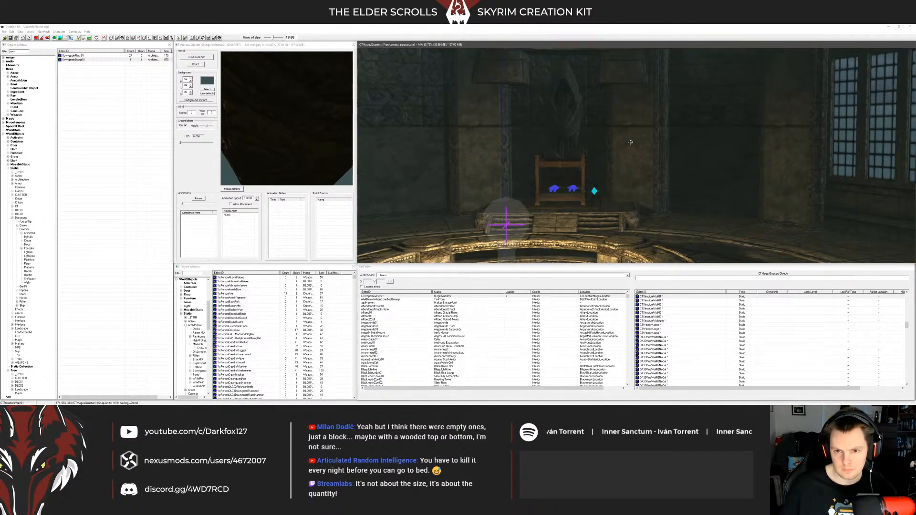
left_click(622, 82)
mouse_move(510, 78)
middle_mouse_down("shift")
mouse_move(557, 123)
mouse_move(526, 125)
mouse_move(616, 137)
mouse_move(623, 151)
middle_mouse_up("shift")
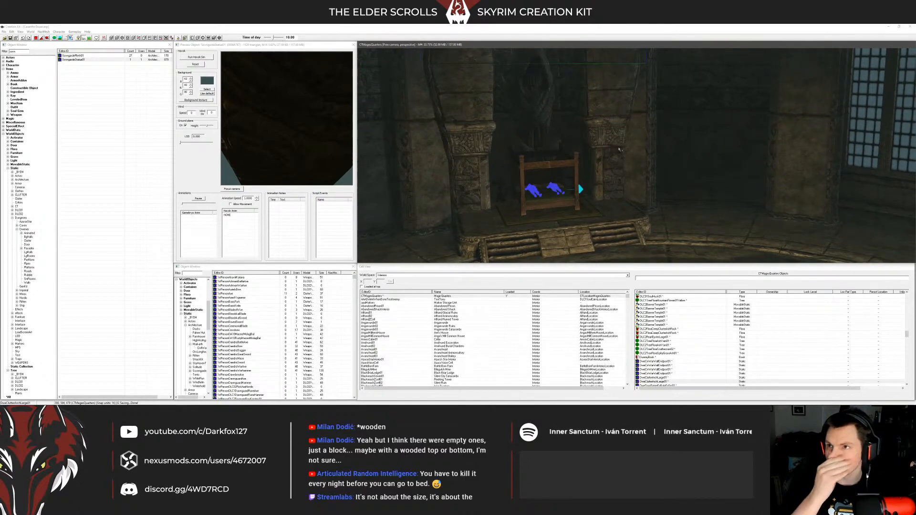
Step: Examine the bed platform with its statue and columns from several angles and from across the circular room
middle_click_drag(610, 115, 612, 122, "shift")
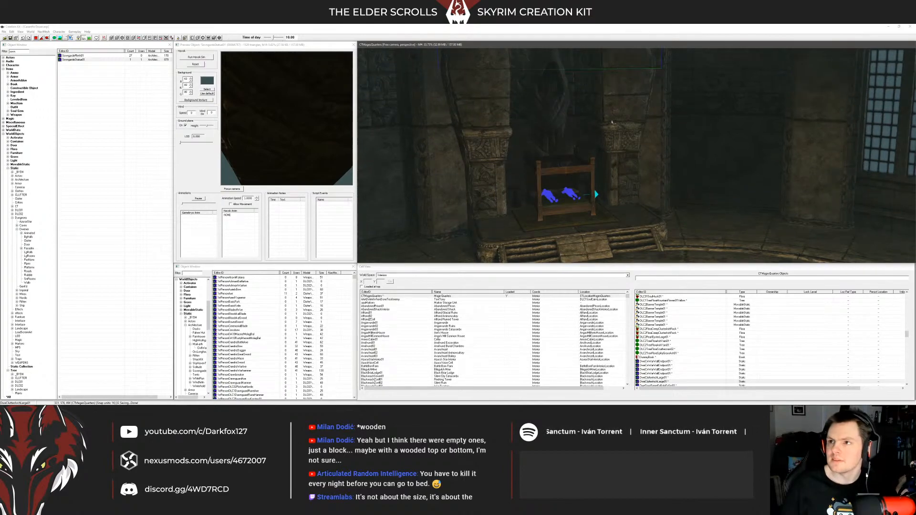
middle_click_drag(554, 145, 484, 135, "shift")
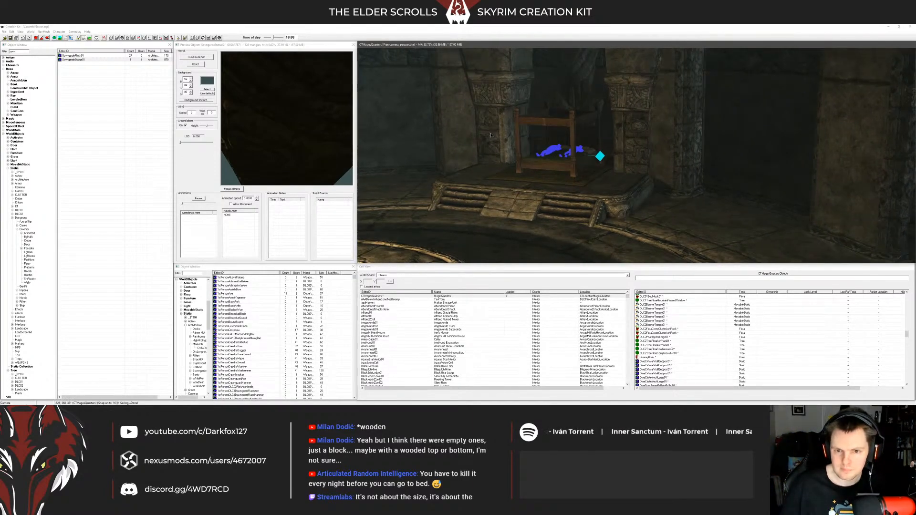
left_click(497, 131)
left_click(497, 131)
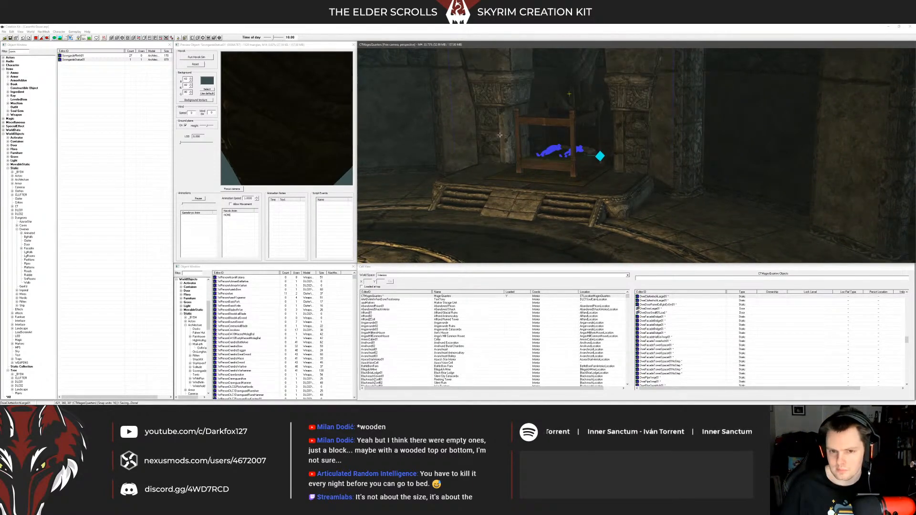
middle_click_drag(497, 131, 540, 132, "shift")
scroll(501, 138, "down", 8)
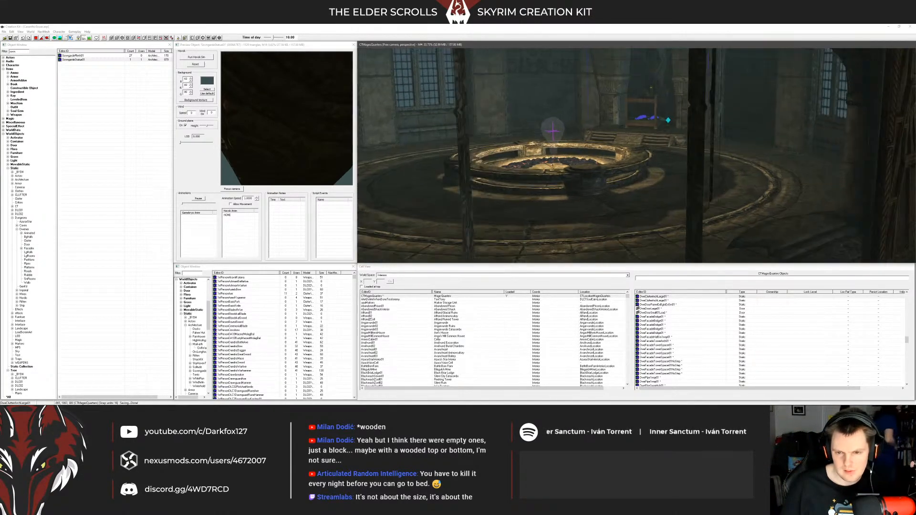
middle_click_drag(523, 181, 508, 182, "shift")
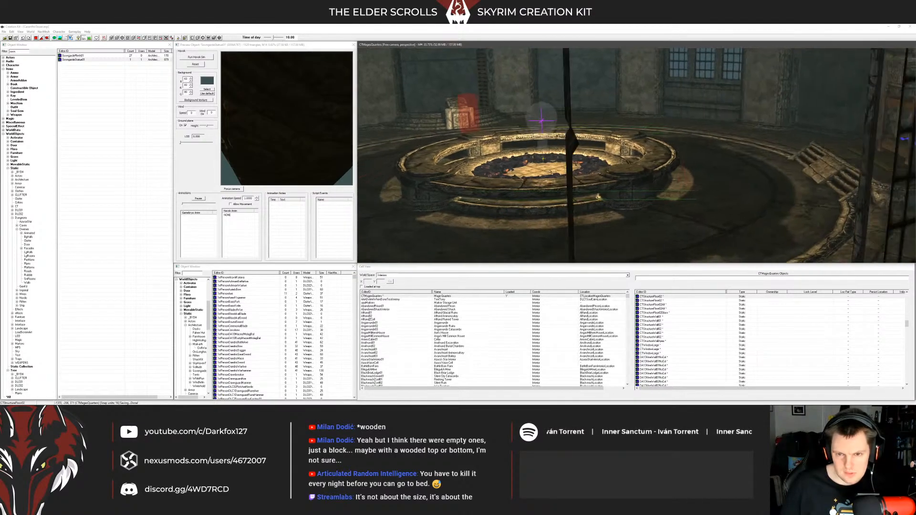
middle_click_drag(558, 173, 603, 154, "shift")
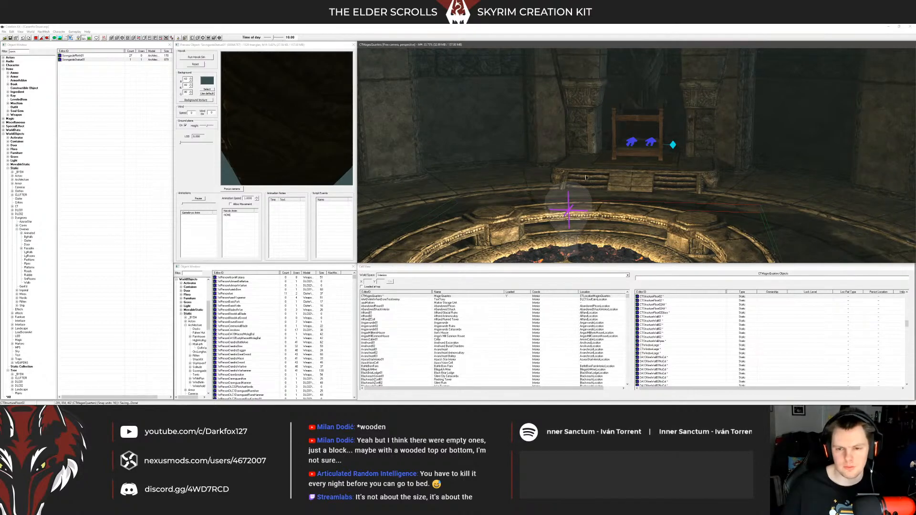
Step: Examine the rest of the mage quarters, including the planted garden with its tree, banners and waterfall basin
middle_click_drag(586, 177, 450, 177, "shift")
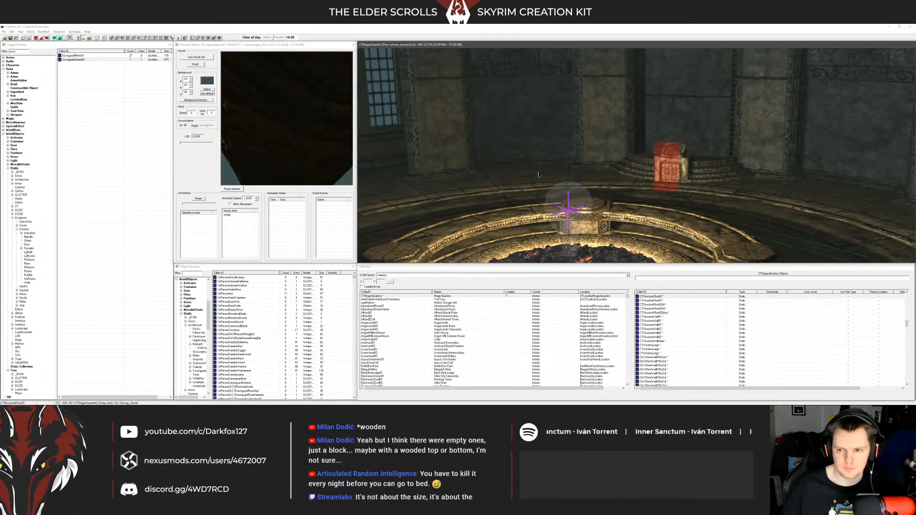
mouse_move(538, 175)
middle_mouse_down("shift")
mouse_move(503, 174)
mouse_move(575, 168)
mouse_move(501, 169)
mouse_move(533, 164)
middle_mouse_up("shift")
middle_click_drag(572, 127, 581, 158, "shift")
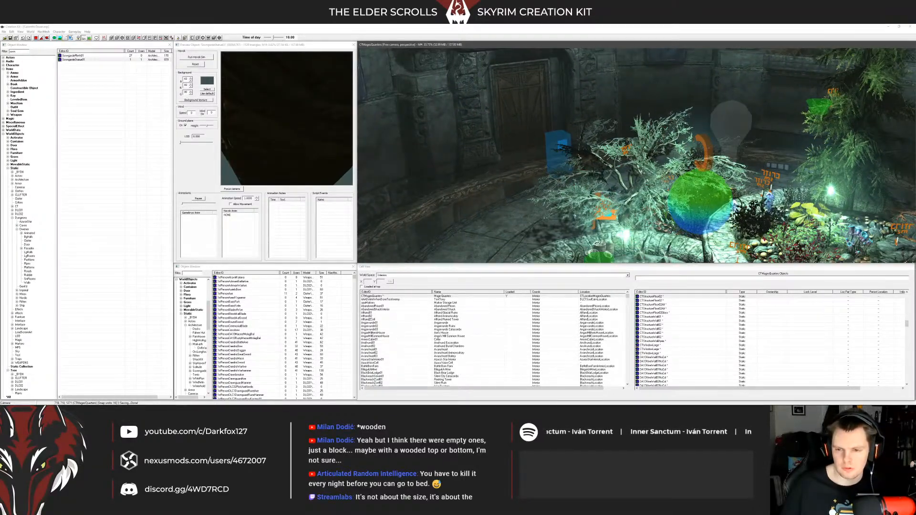
scroll(657, 154, "down", 3)
left_click(662, 190)
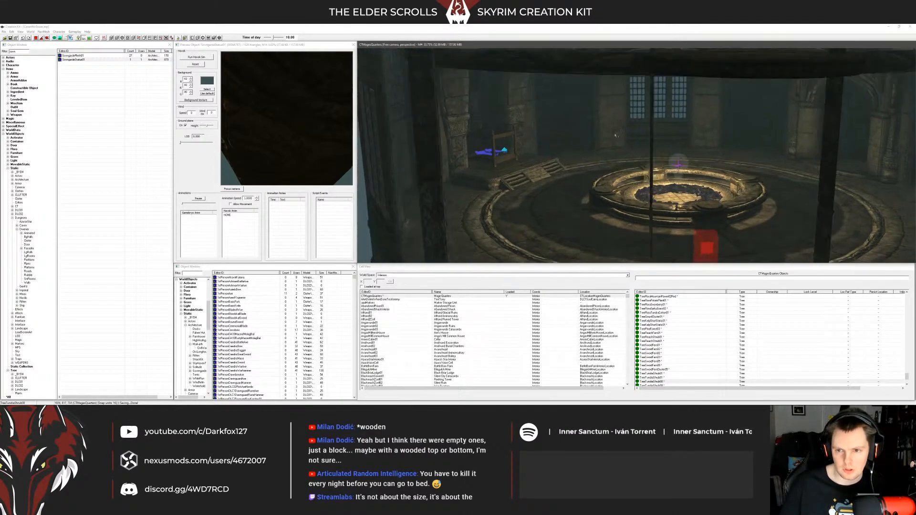
middle_click_drag(615, 135, 689, 172, "shift")
left_click(600, 165)
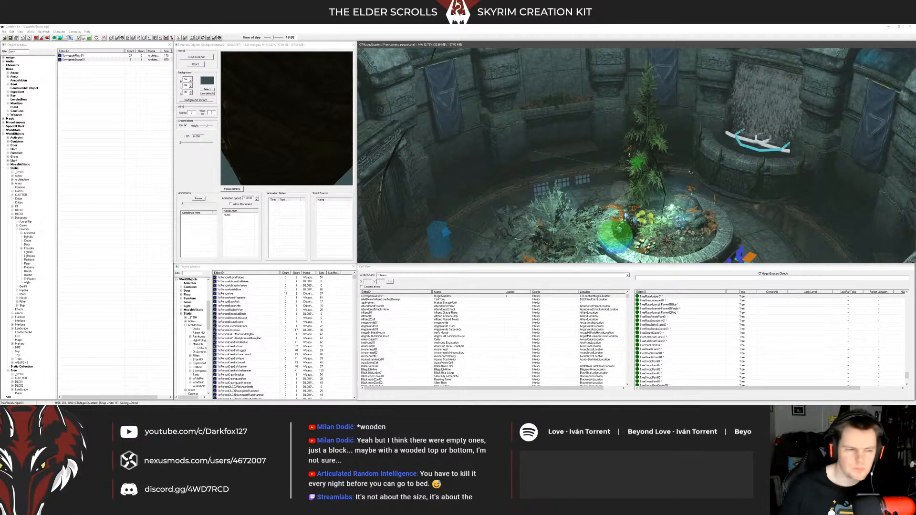
left_click(56, 62)
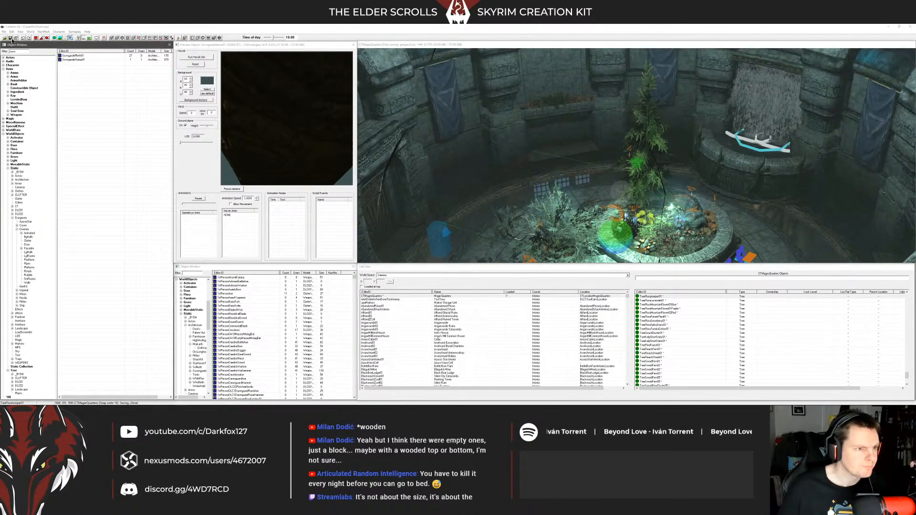
Step: Examine the mage quarters from the planted garden down past the glowing central basin to the wall on either side of the bed platform
left_click(251, 112)
left_click(497, 129)
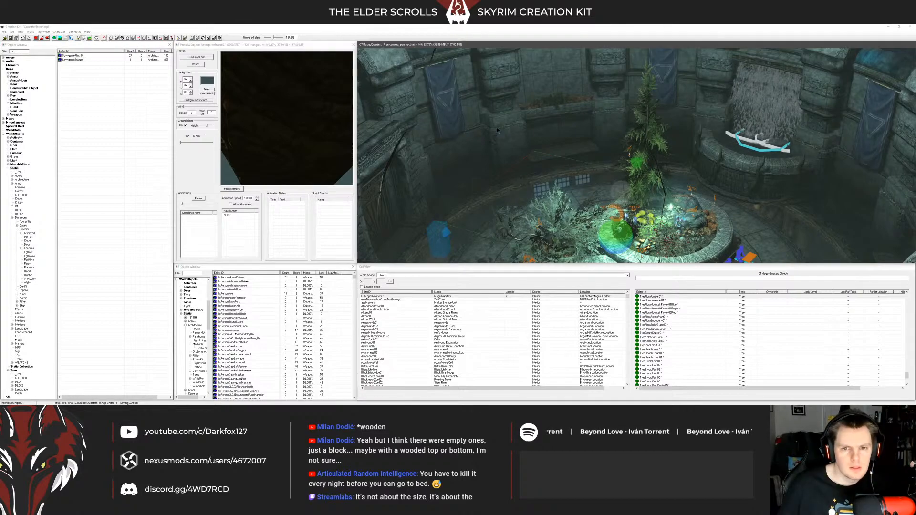
left_click(537, 106)
scroll(537, 107, "down", 1)
middle_click_drag(559, 229, 568, 131)
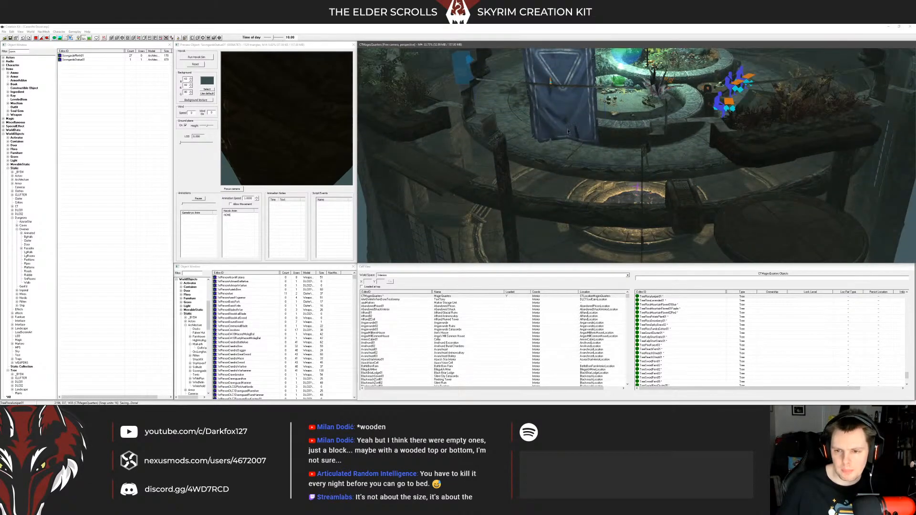
scroll(567, 131, "up", 3)
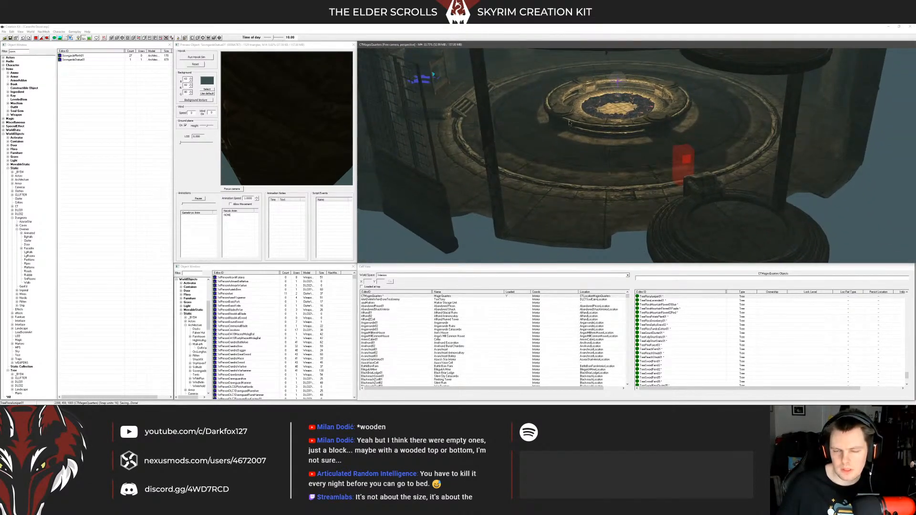
scroll(569, 122, "down", 3)
mouse_move(590, 107)
middle_mouse_down()
mouse_move(575, 131)
mouse_move(598, 119)
mouse_move(601, 147)
mouse_move(605, 109)
mouse_move(607, 117)
mouse_move(581, 115)
mouse_move(642, 148)
mouse_move(766, 142)
mouse_move(622, 150)
middle_mouse_up()
scroll(577, 138, "up", 3)
left_click(600, 125)
middle_click_drag(622, 150, 549, 111, "shift")
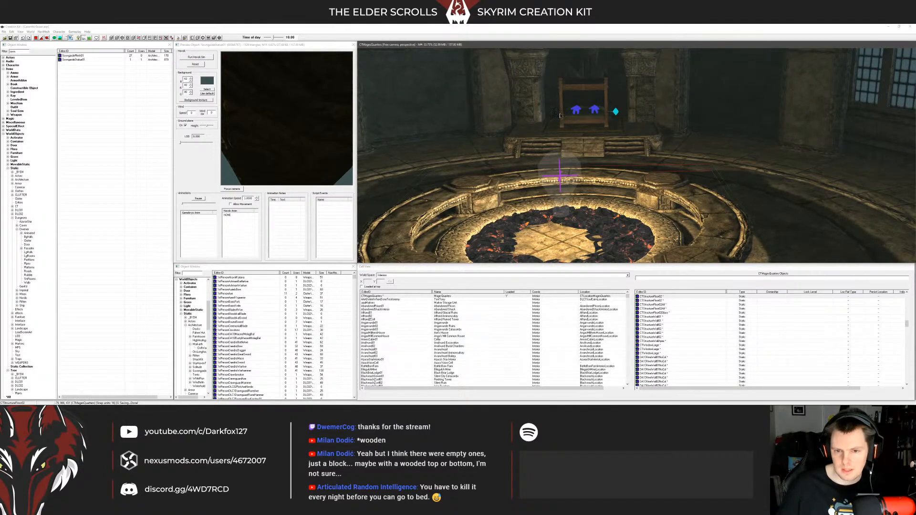
middle_click_drag(708, 108, 675, 115, "shift")
Step: Find the noble desks and place the long NobleDesk02 against the wall on one side of the bed platform
left_click_drag(20, 50, 2, 53)
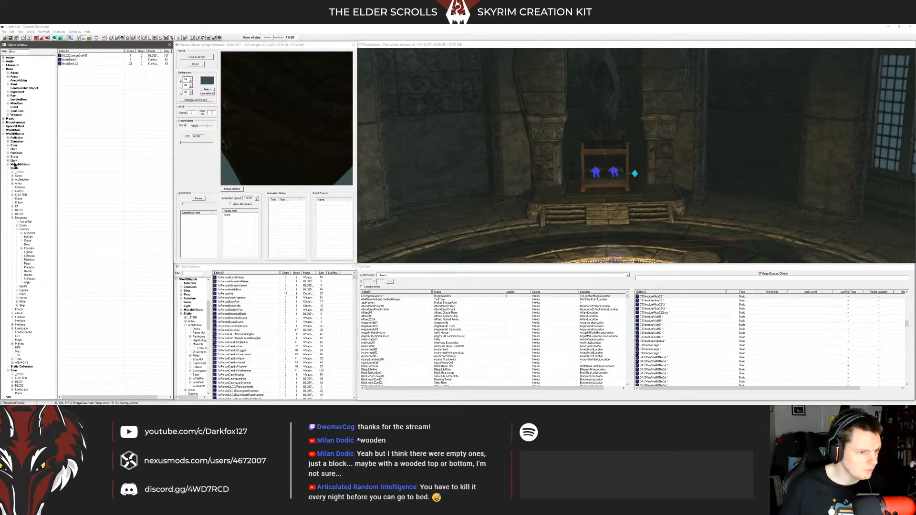
left_click(77, 59)
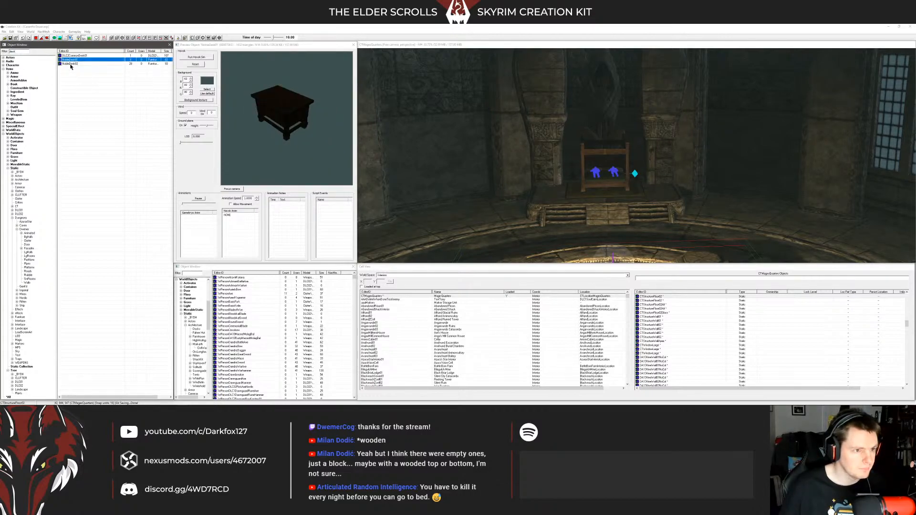
left_click_drag(70, 64, 423, 207)
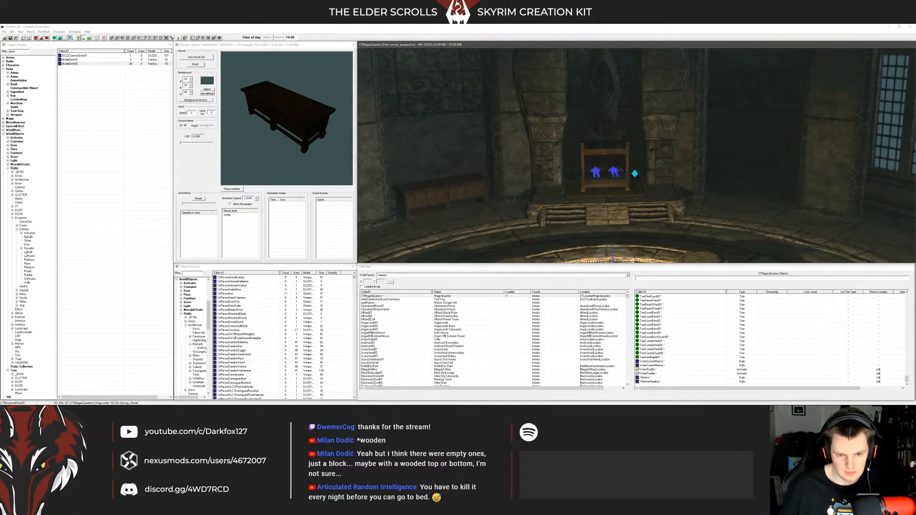
middle_click_drag(446, 198, 439, 192, "shift")
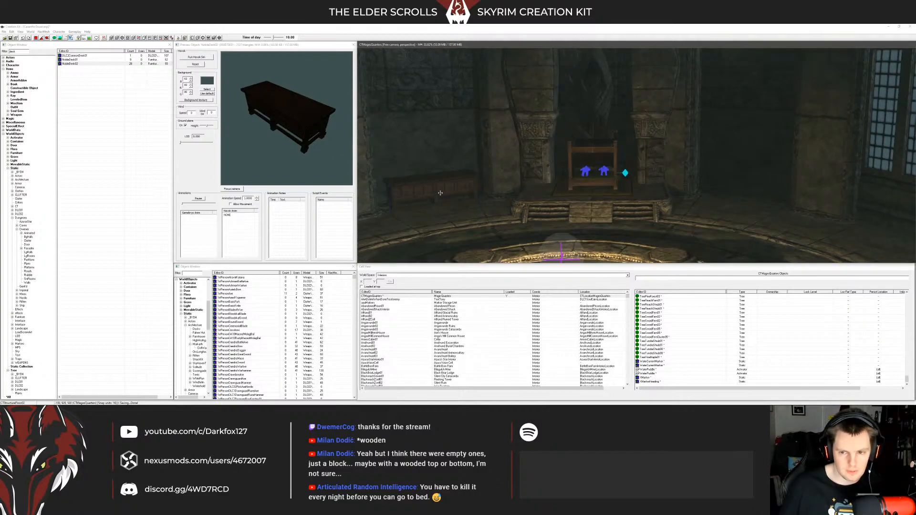
Step: Find the Winterhold bookcase container and place one against the wall on the other side of the bed platform
double_click(13, 51)
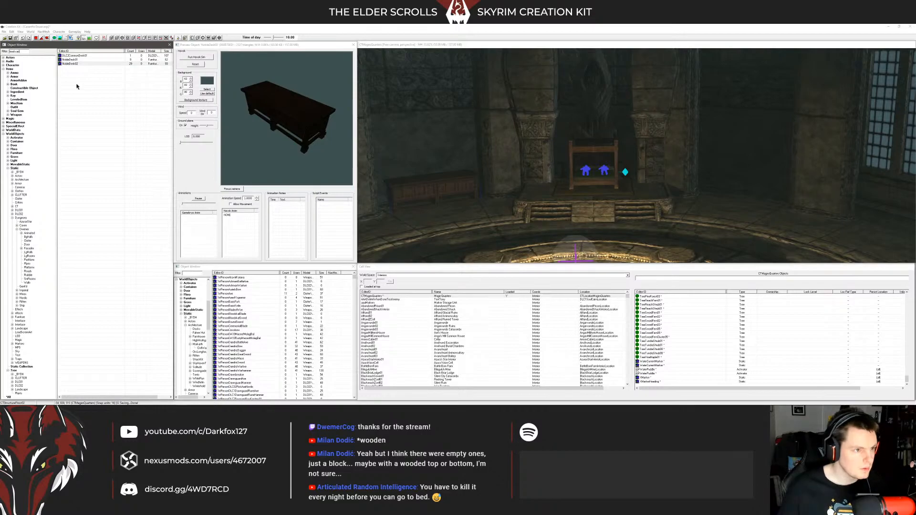
left_click(17, 141)
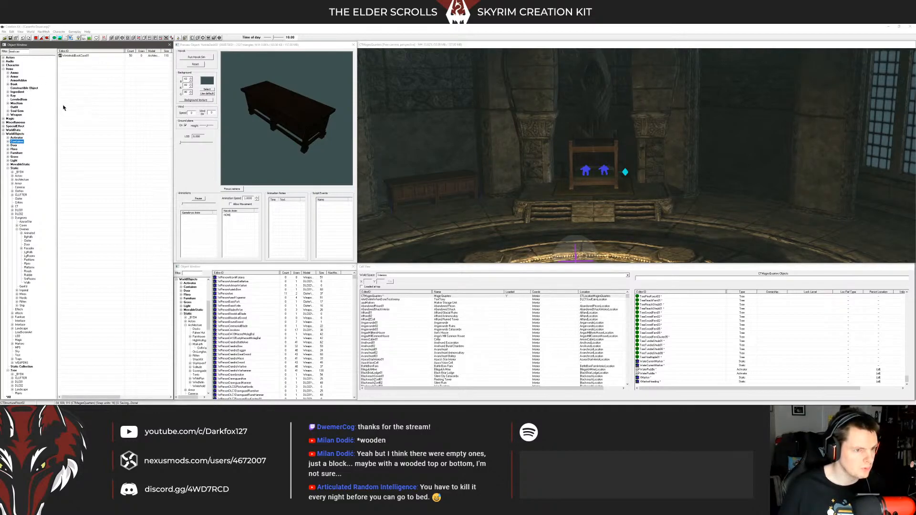
left_click(64, 56)
left_click_drag(714, 195, 718, 195)
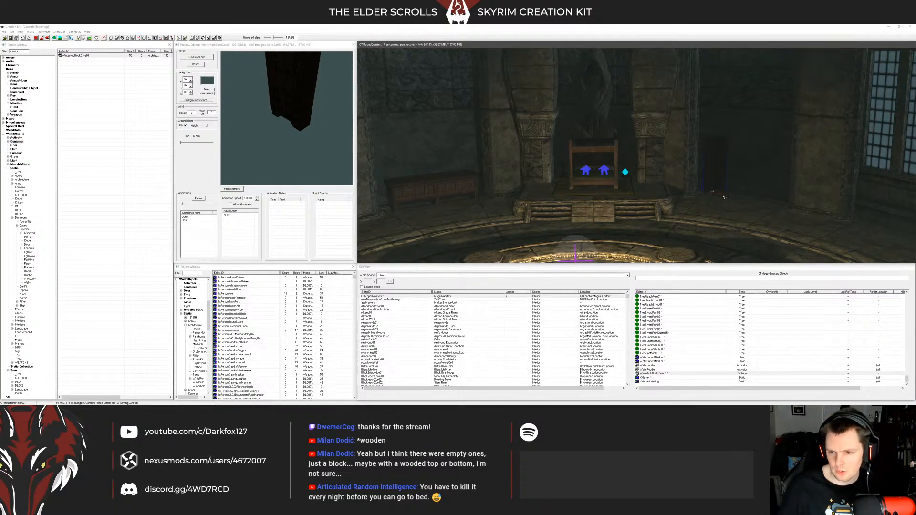
key("shift")
scroll(711, 195, "up", 2)
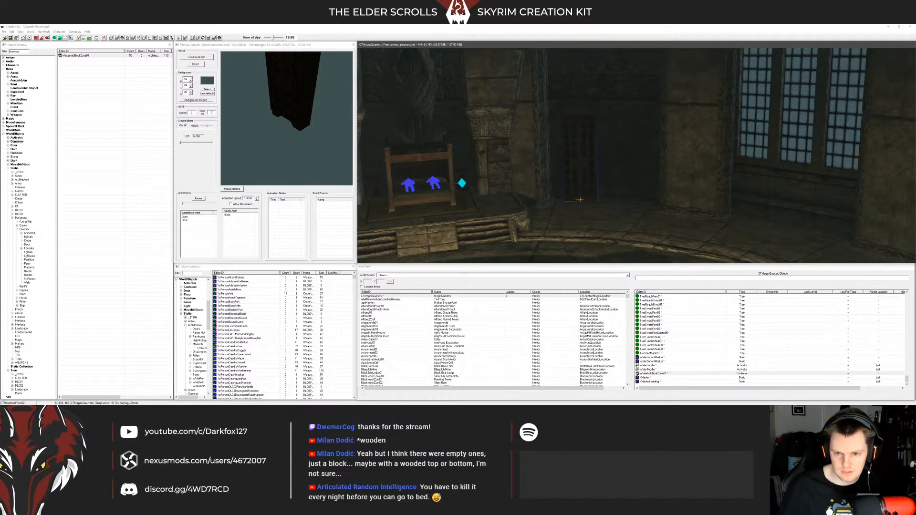
Step: Duplicate the Winterhold bookcase along the wall to form a row of three side by side
left_click_drag(576, 178, 612, 179)
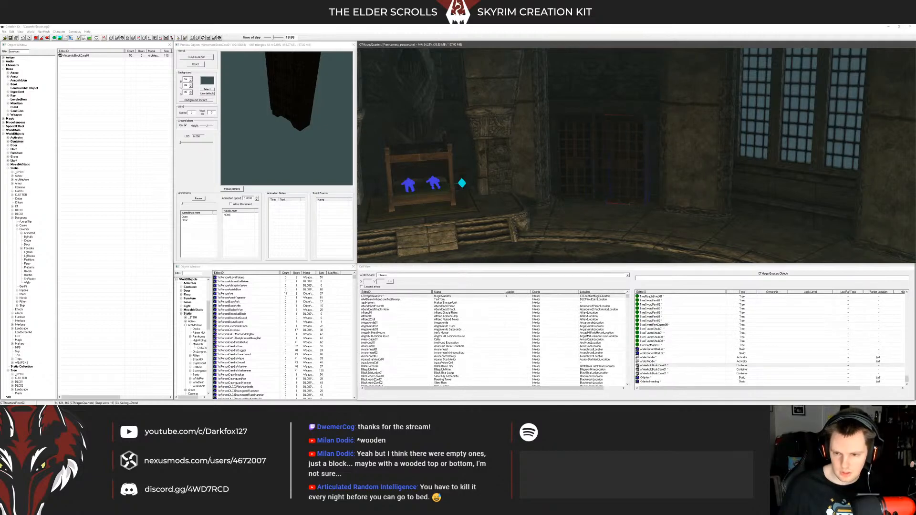
left_click(620, 180)
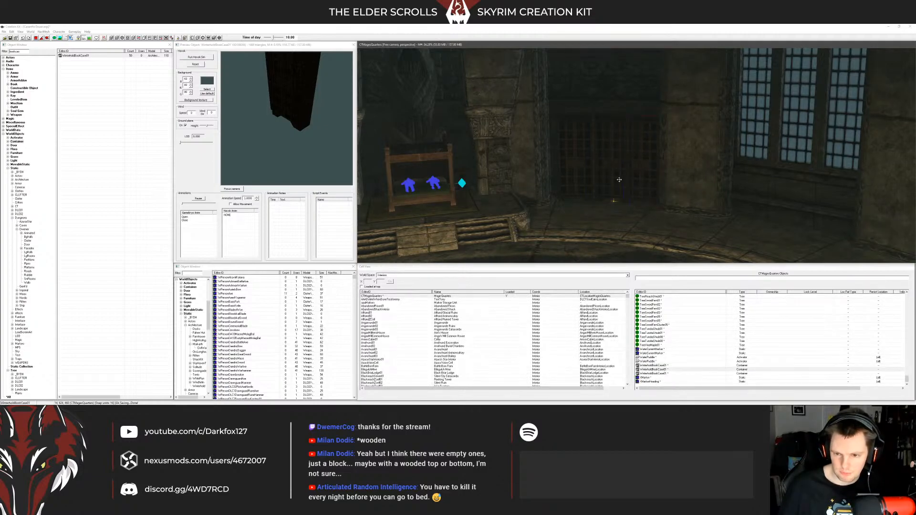
left_click(588, 181)
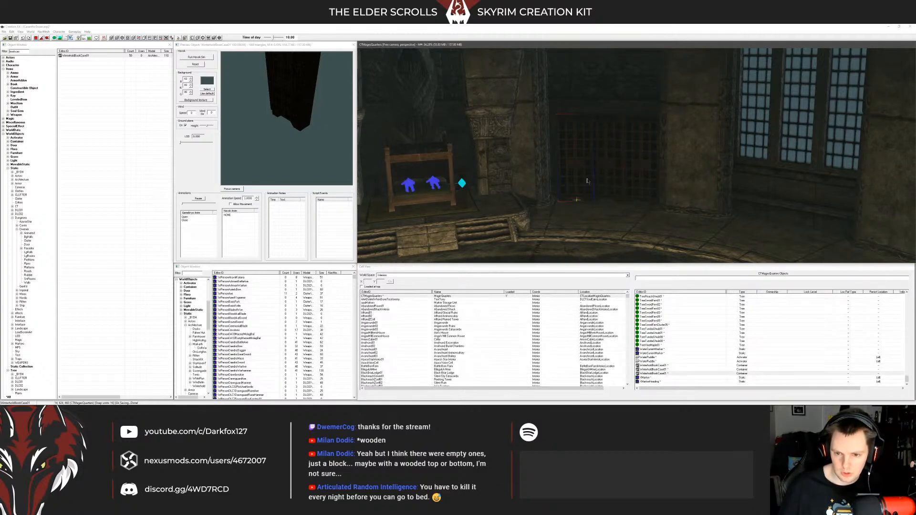
mouse_move(593, 180)
middle_mouse_down()
mouse_move(661, 174)
mouse_move(657, 163)
mouse_move(654, 177)
middle_mouse_up()
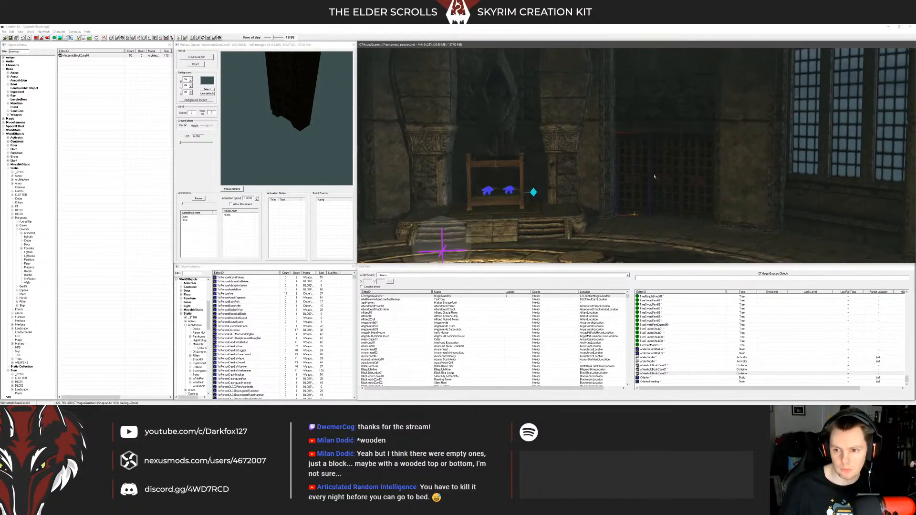
Step: Select the whole bookcase row, duplicate it and stack the copies on top as a second tier
left_click(655, 177, "ctrl")
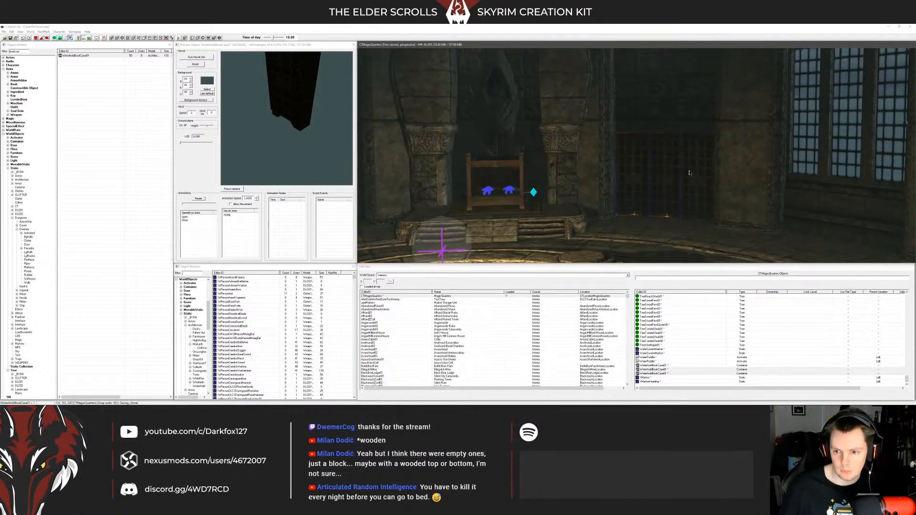
left_click(684, 176, "ctrl")
key("ctrl+d")
left_click_drag(684, 176, 685, 134)
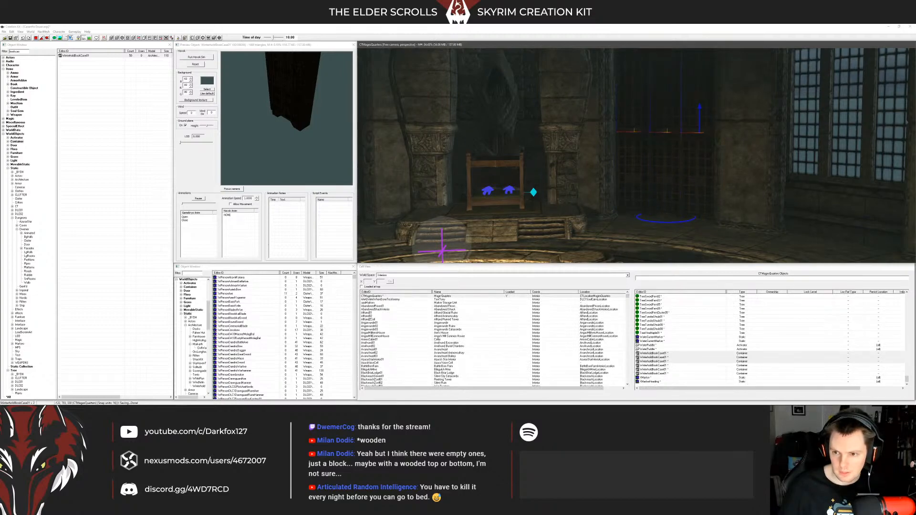
Step: Search the static objects for "ladder" and place a wooden ladder in front of the stacked bookcases
left_click_drag(27, 52, 1, 52)
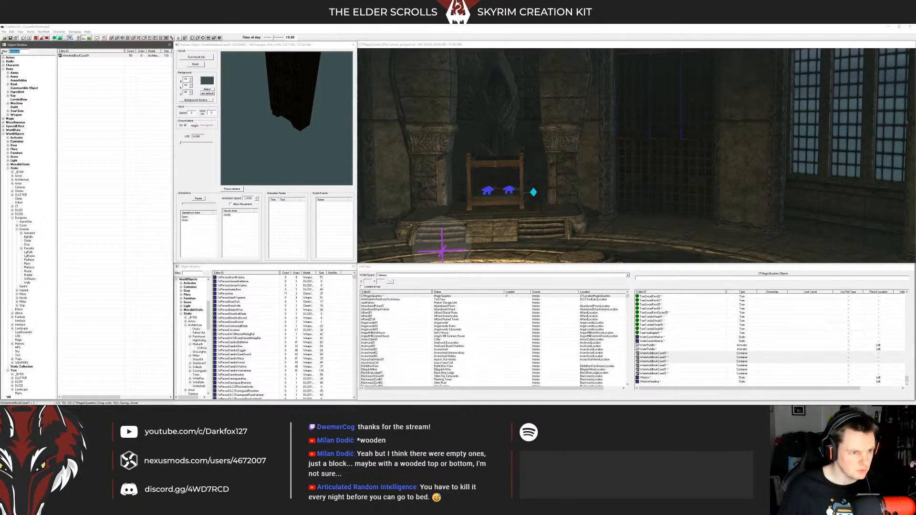
type("ladder")
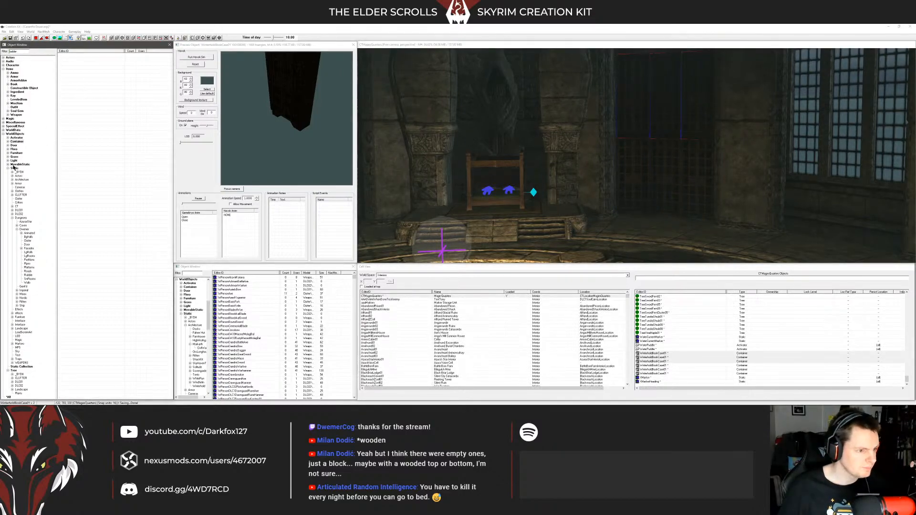
left_click(15, 167)
left_click(71, 60)
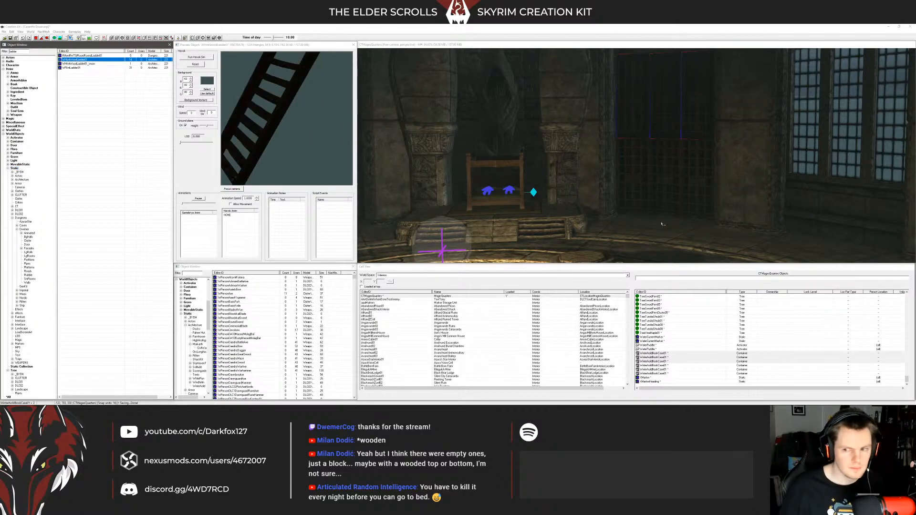
left_click_drag(662, 224, 664, 217)
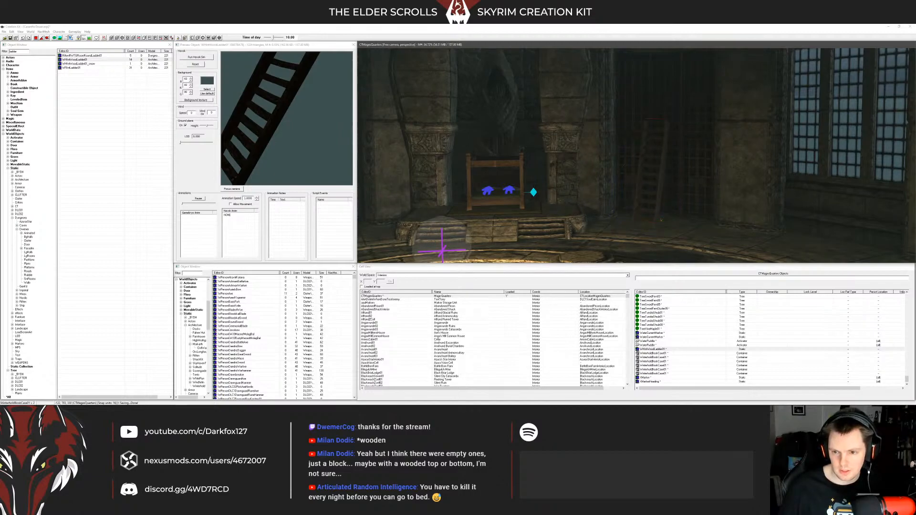
Step: Turn the wooden ladder and lean it against the end of the stacked bookcases beside the stone pillar
left_click_drag(657, 179, 737, 177)
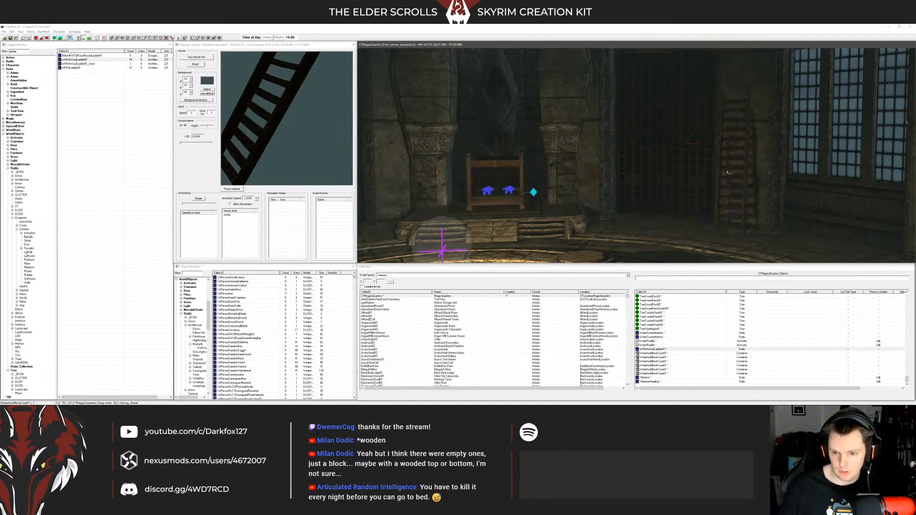
mouse_move(728, 173)
right_mouse_down()
mouse_move(739, 174)
mouse_move(731, 174)
right_mouse_up()
key("ctrl+d")
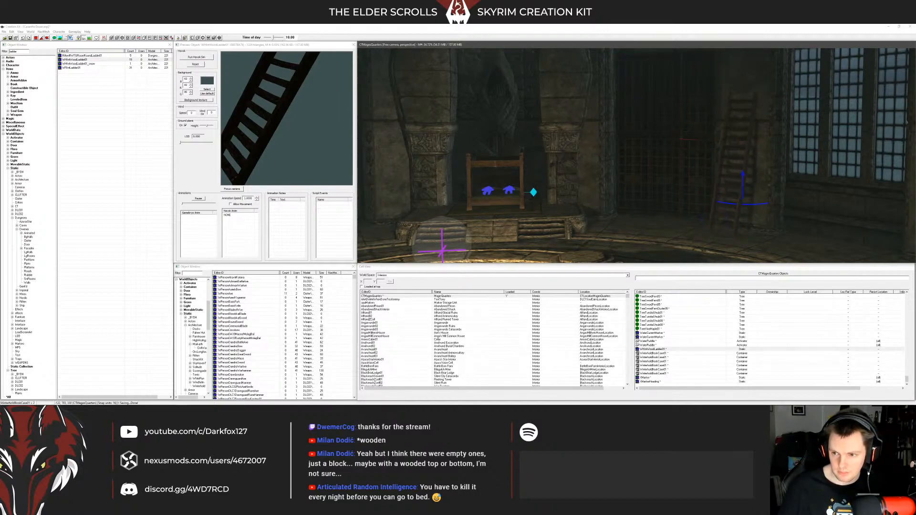
right_click_drag(738, 174, 728, 174)
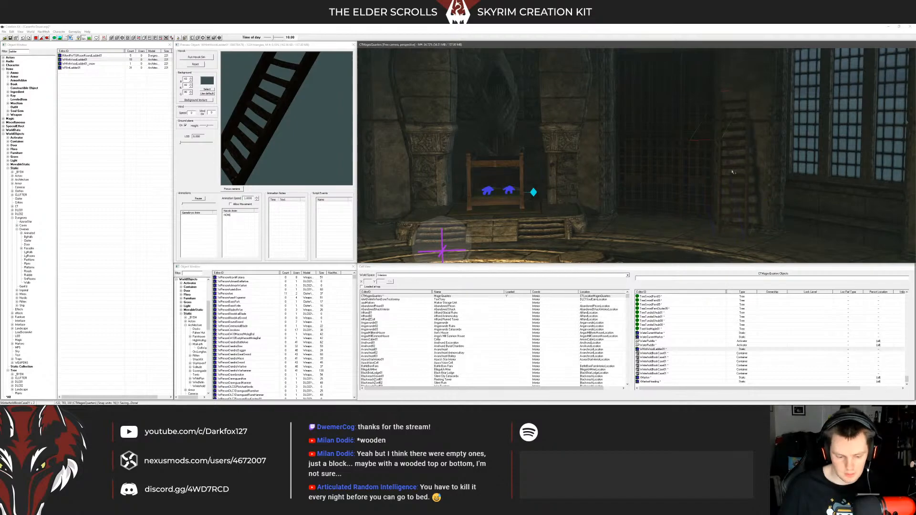
scroll(732, 175, "down", 1)
mouse_move(732, 175)
middle_mouse_down()
mouse_move(847, 184)
mouse_move(722, 174)
middle_mouse_up()
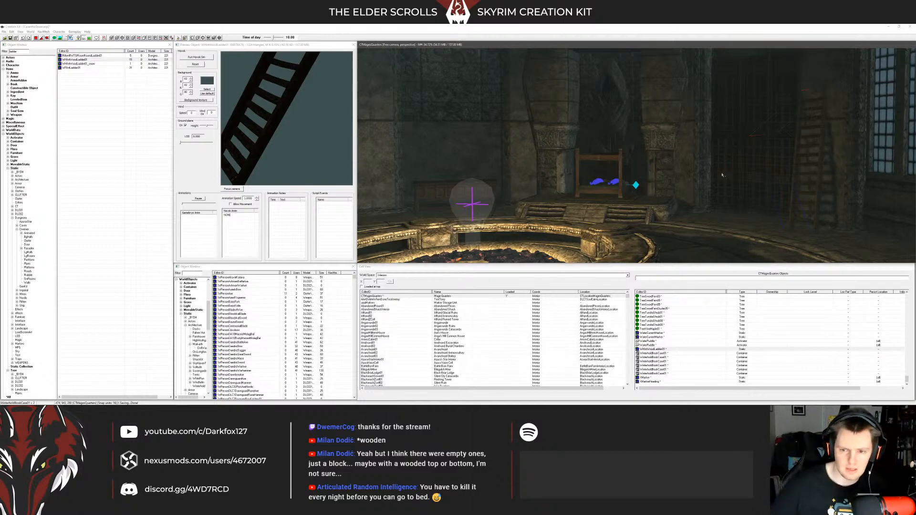
Step: Find a leafy plant among the tree objects and place one beside each column of the bed platform
left_click(148, 61)
double_click(15, 51)
type("plant")
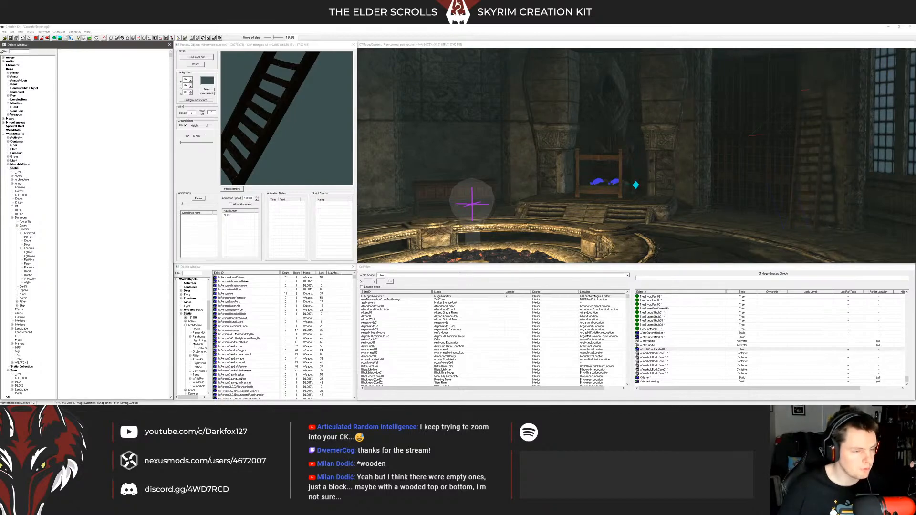
type("wood")
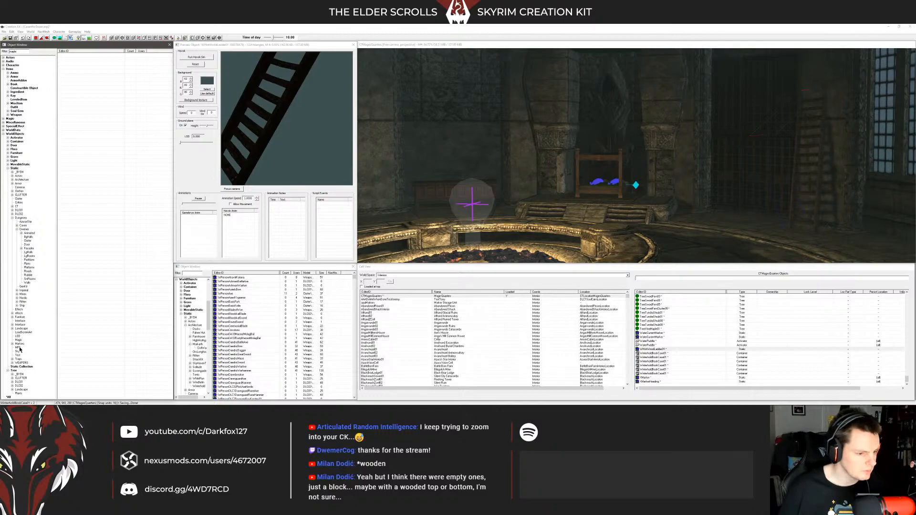
left_click(13, 371)
left_click(72, 56)
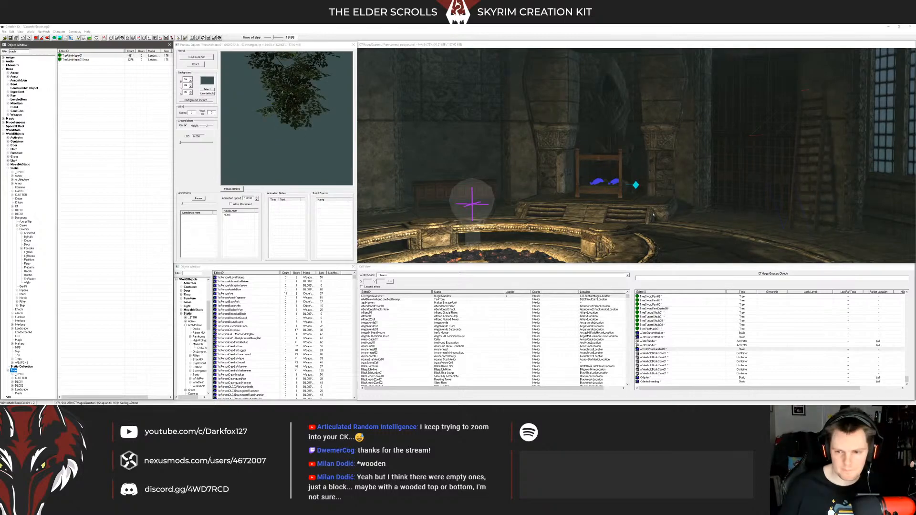
left_click_drag(653, 215, 544, 181)
key("ctrl+d")
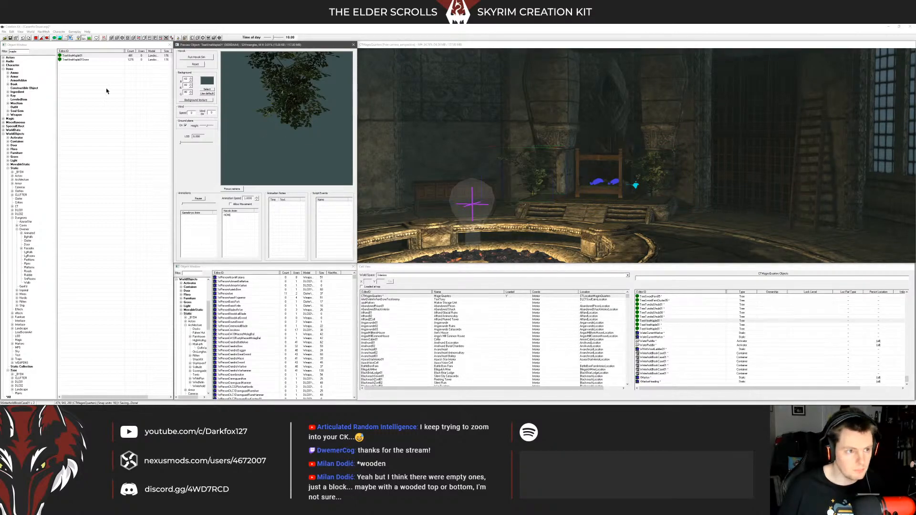
Step: Find the planters among the static objects and place the square-rimmed pot beneath each of the two plants
double_click(19, 51)
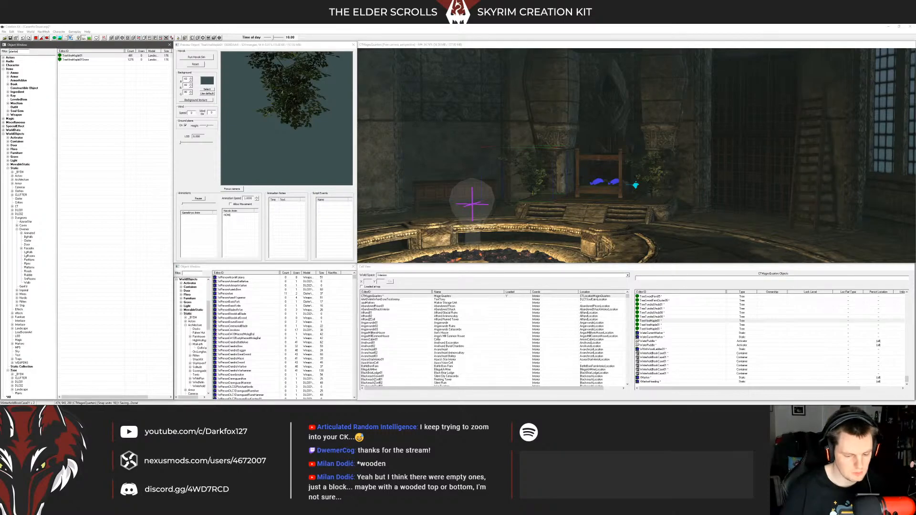
left_click(15, 168)
left_click(72, 72)
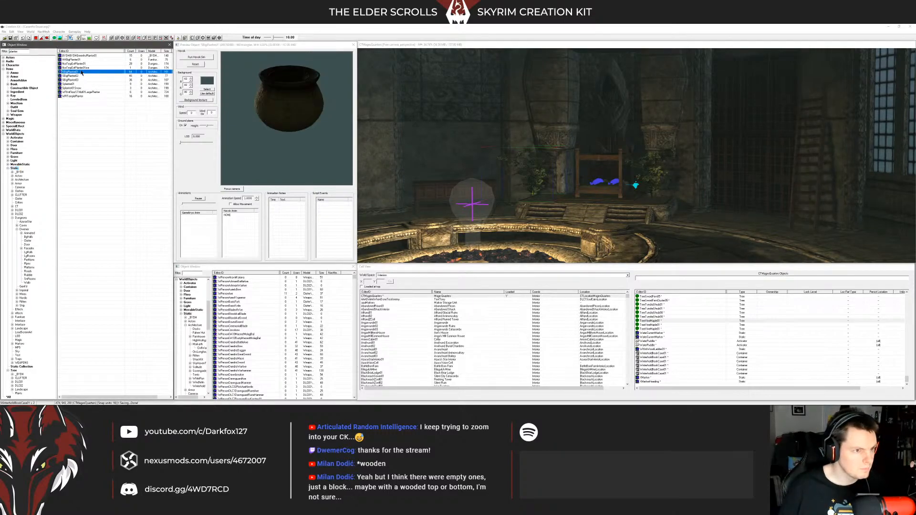
left_click(71, 63)
left_click(75, 76)
left_click_drag(181, 113, 545, 195)
key("ctrl+d")
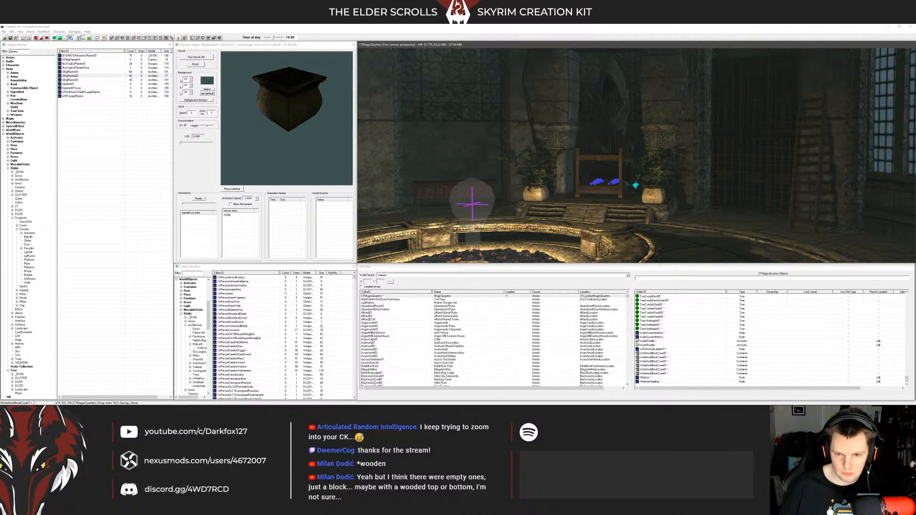
Step: Search the objects for "portal", place the round stone portal platform on the floor by the tall windows, and scale it down
middle_click_drag(546, 195, 630, 191, "shift")
scroll(535, 190, "down", 5)
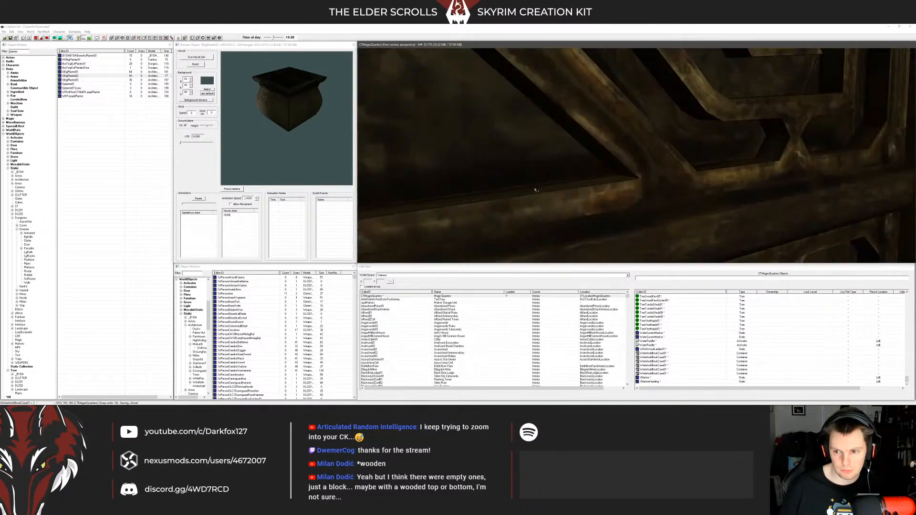
scroll(535, 190, "up", 5)
left_click(585, 190)
left_click(21, 53)
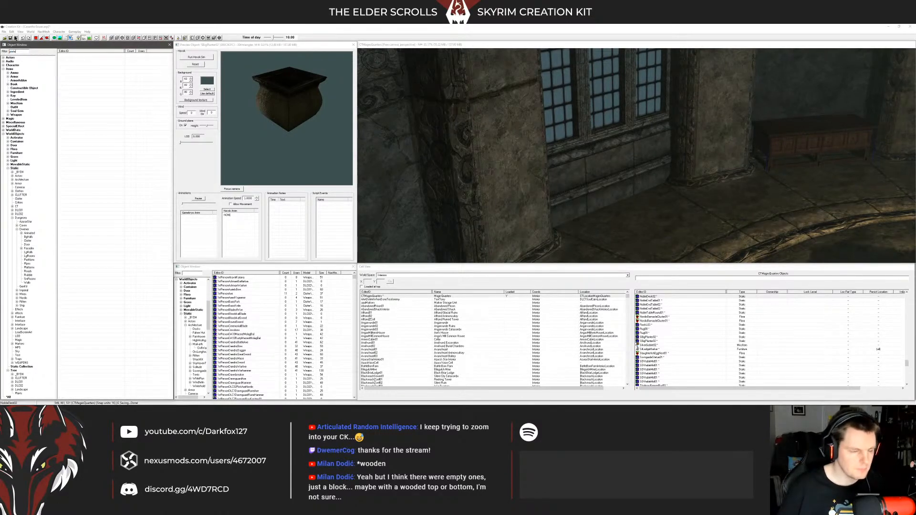
left_click(74, 67)
left_click(74, 71)
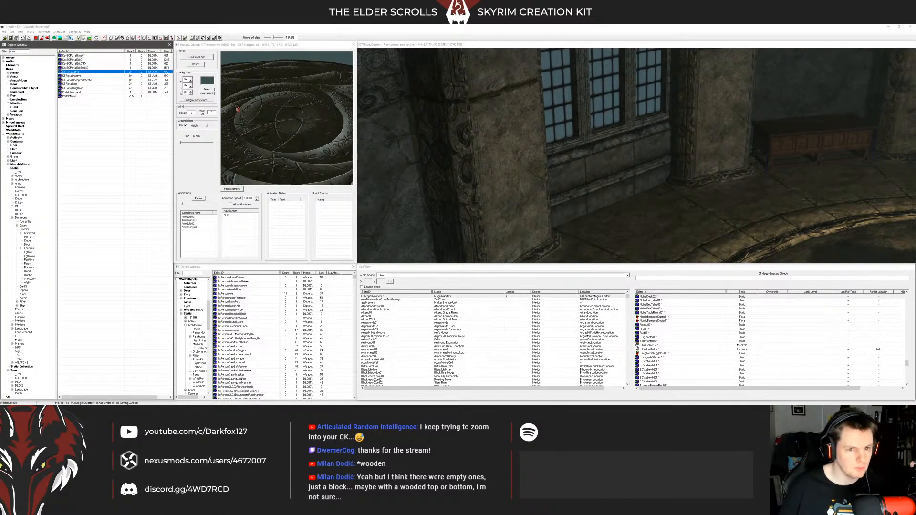
left_click_drag(238, 109, 636, 210)
middle_click_drag(636, 210, 636, 196, "shift")
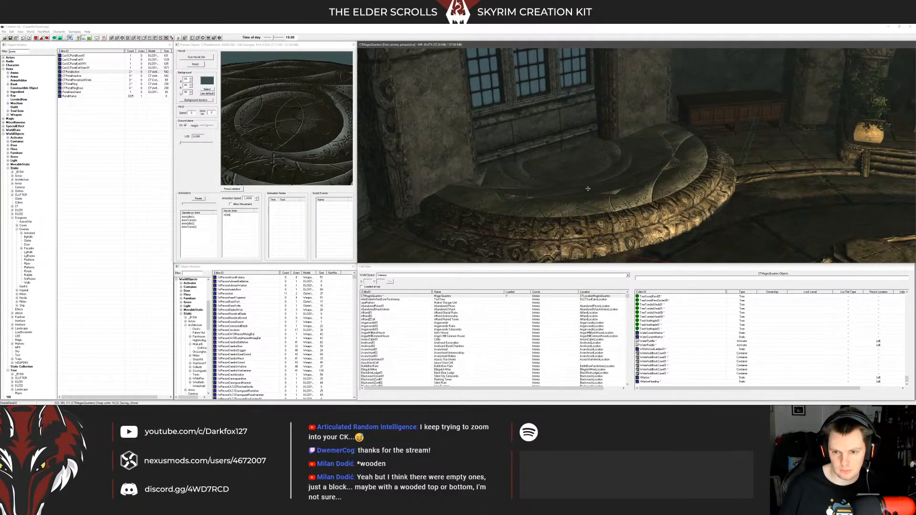
key("s")
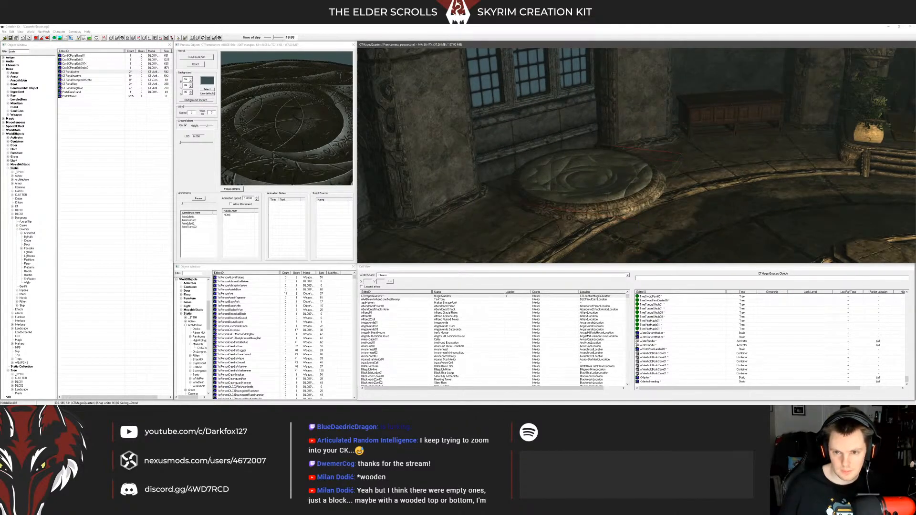
middle_click_drag(635, 196, 617, 181, "shift")
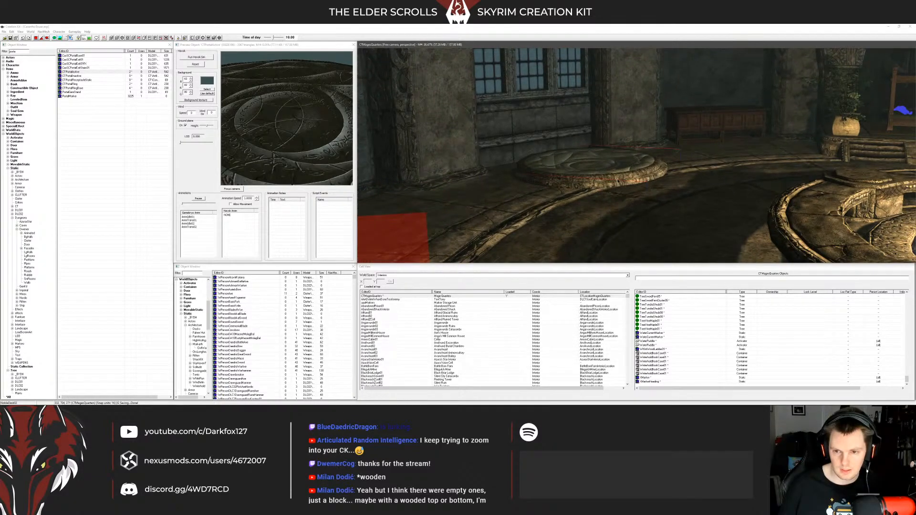
Step: Find the crates among the static objects and place a small wooden crate against the wall beside the stone archway
left_click(82, 77)
middle_click_drag(506, 157, 606, 146, "shift")
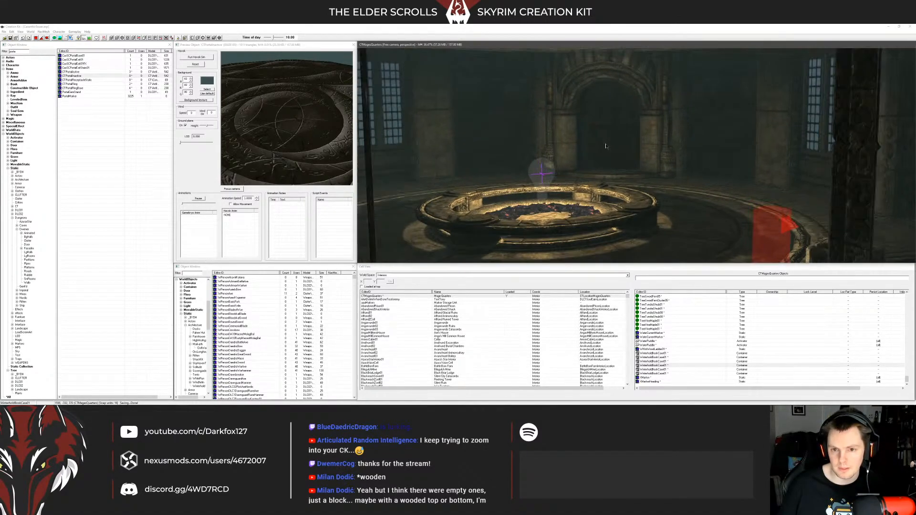
scroll(605, 146, "up", 5)
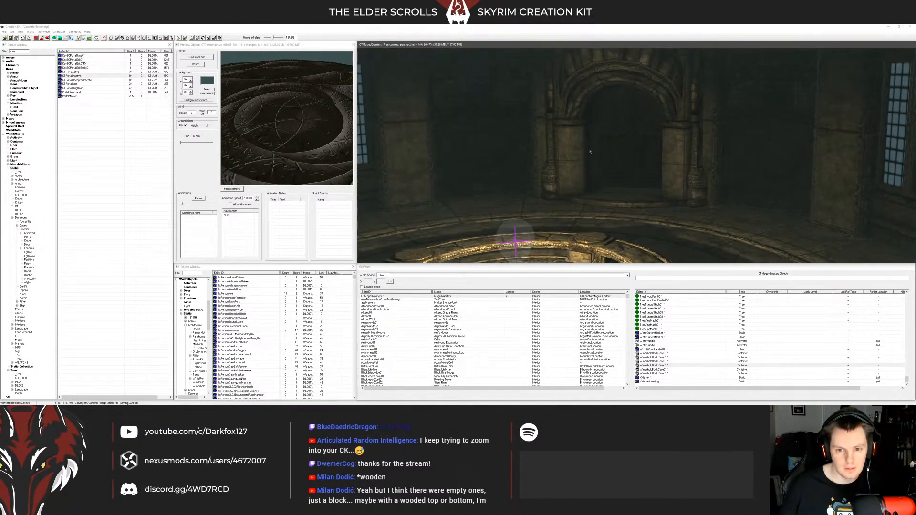
scroll(590, 152, "up", 3)
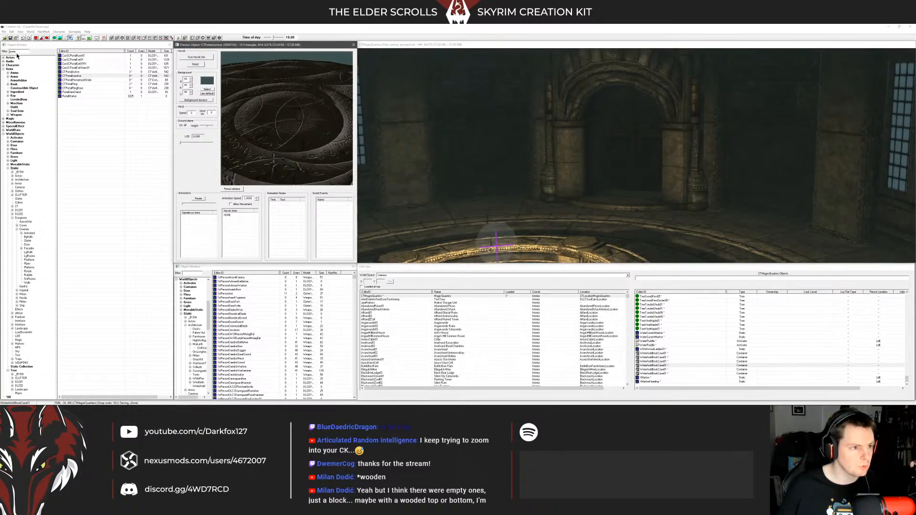
left_click(2, 53)
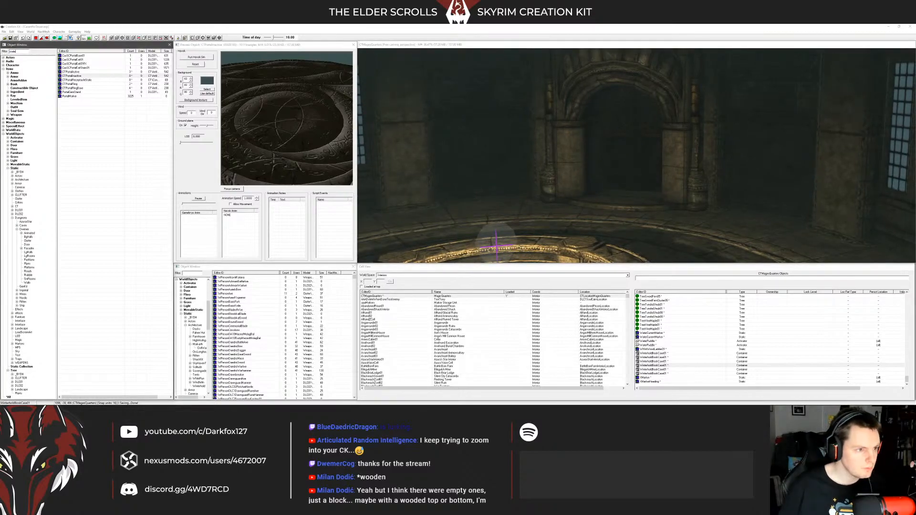
left_click(76, 72)
left_click_drag(69, 64, 531, 212)
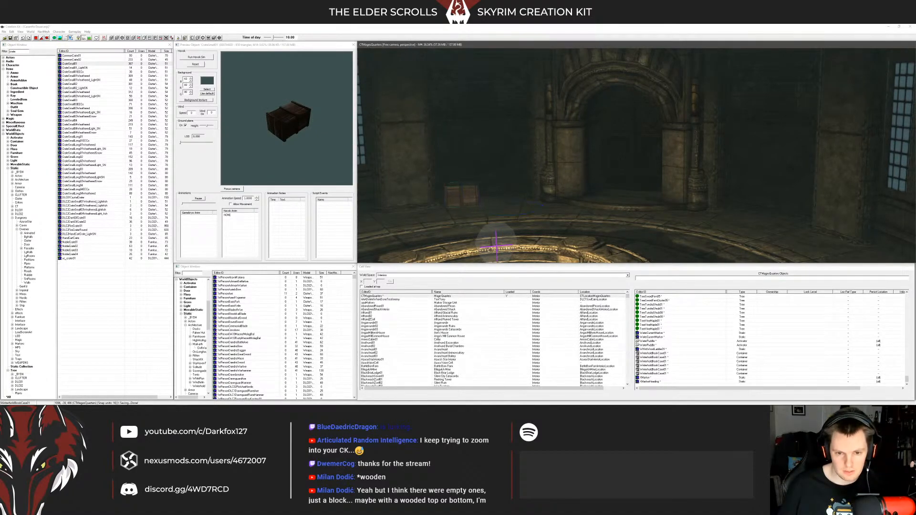
Step: Turn the small crate and duplicate it to form a stack beside the archway, then select the stacked crates together
right_click_drag(461, 196, 472, 196)
key("ctrl+d")
left_click_drag(460, 195, 516, 195)
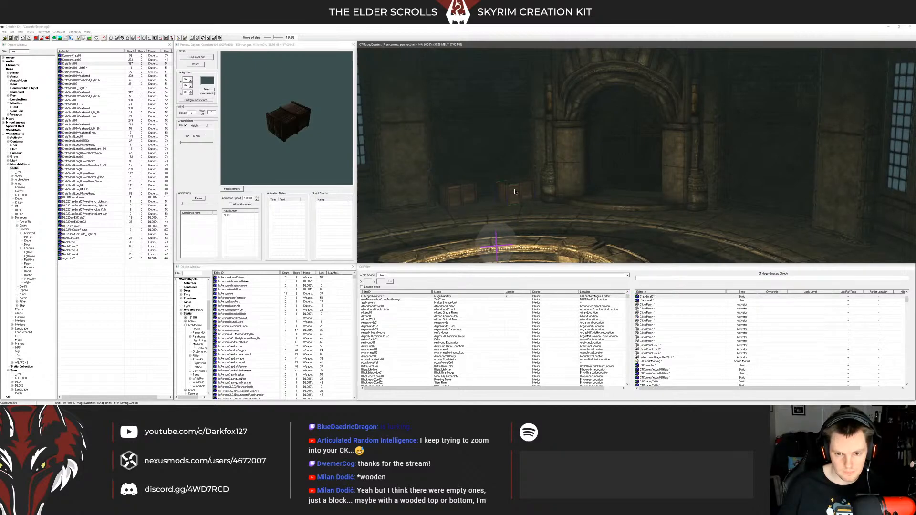
scroll(514, 192, "up", 5)
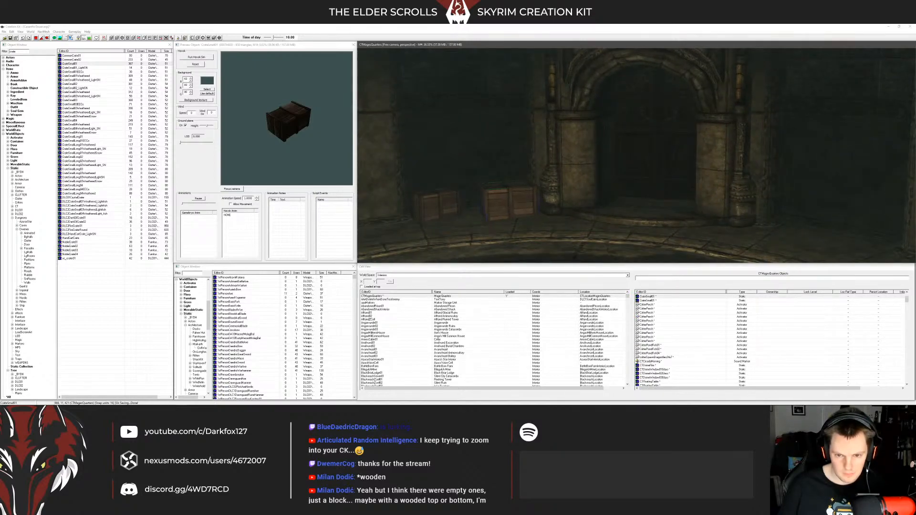
left_click_drag(518, 196, 460, 171)
key("ctrl+d")
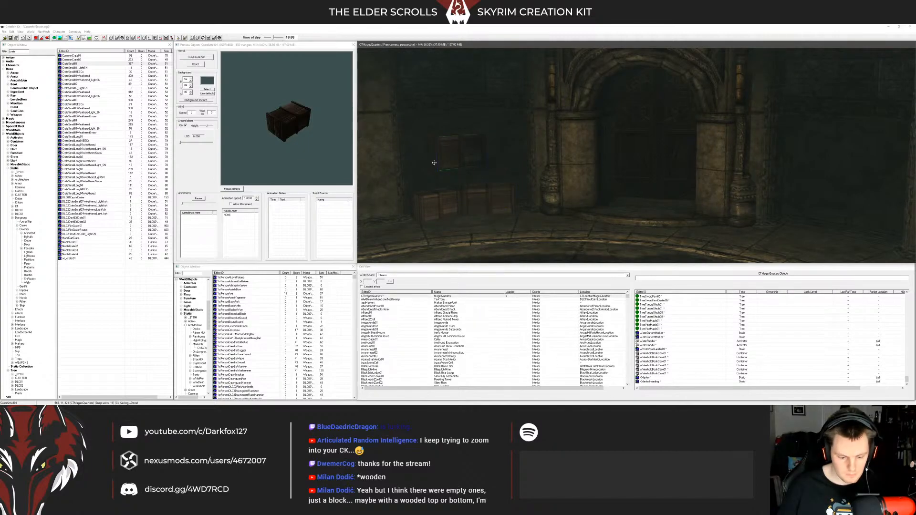
left_click(444, 202, "ctrl")
left_click(478, 205, "ctrl")
middle_click_drag(478, 205, 663, 232)
key("Delete")
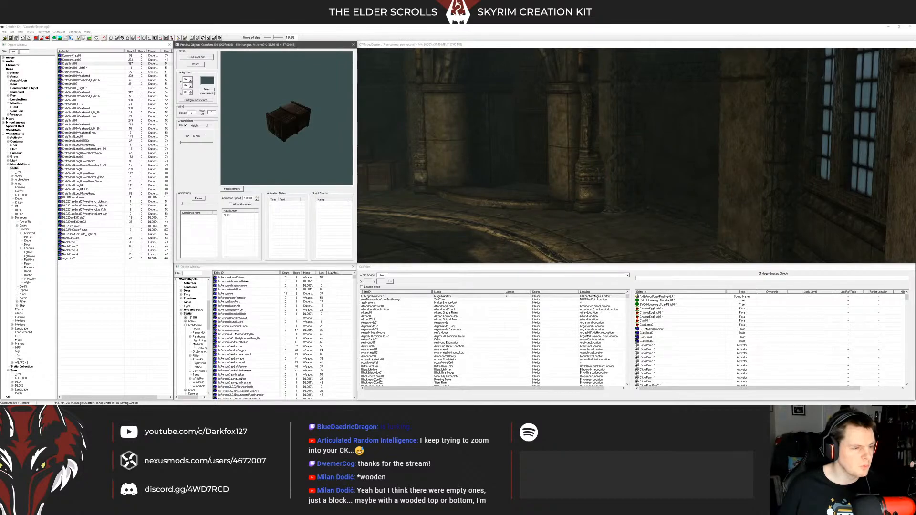
Step: Search the static objects for "sword" and stand a greatsword upright in the wall recess beside the archway
left_click(3, 52)
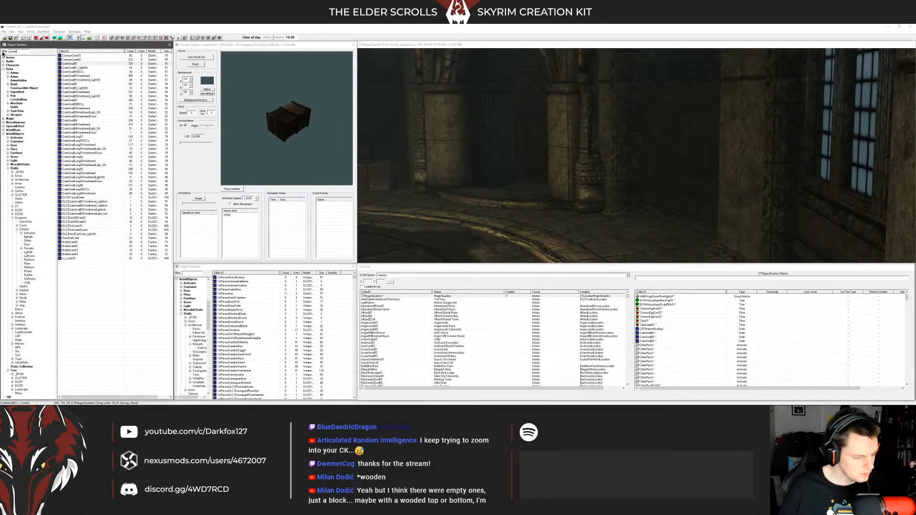
type("sword")
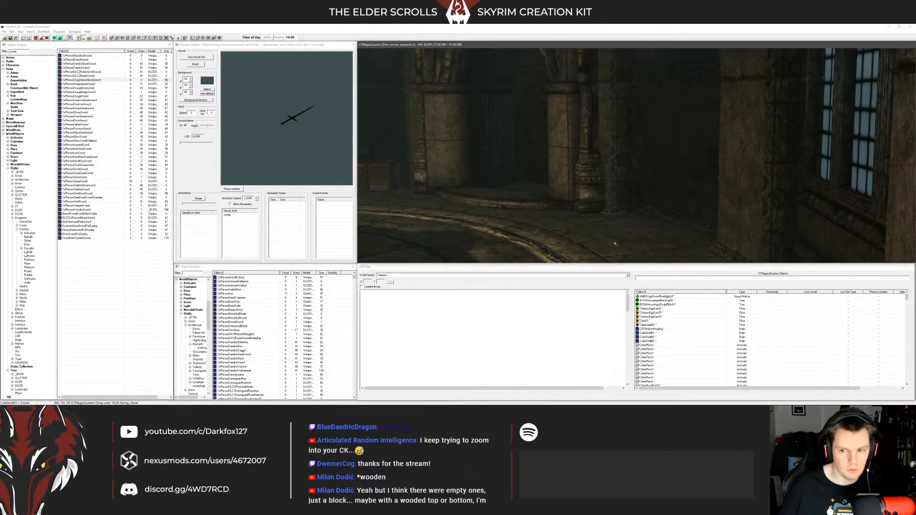
middle_click_drag(605, 226, 629, 225, "shift")
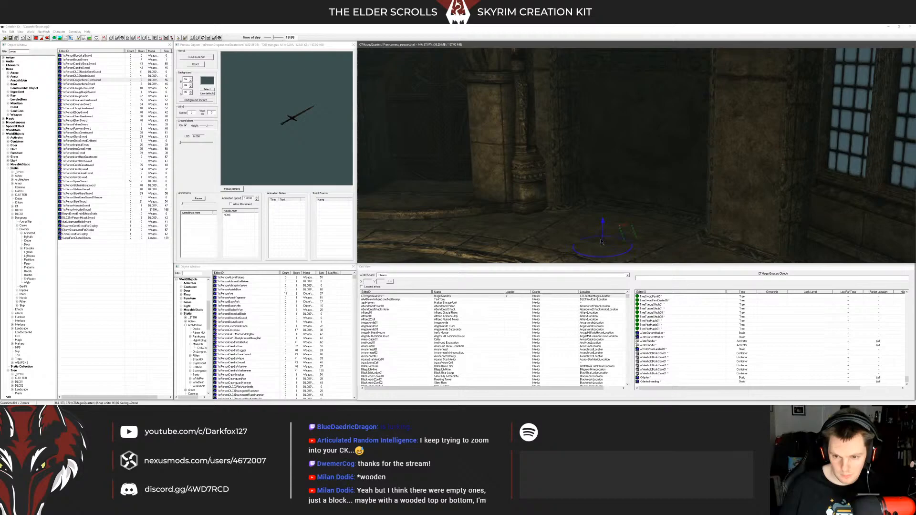
left_click_drag(600, 241, 609, 175)
middle_click_drag(614, 91, 586, 141)
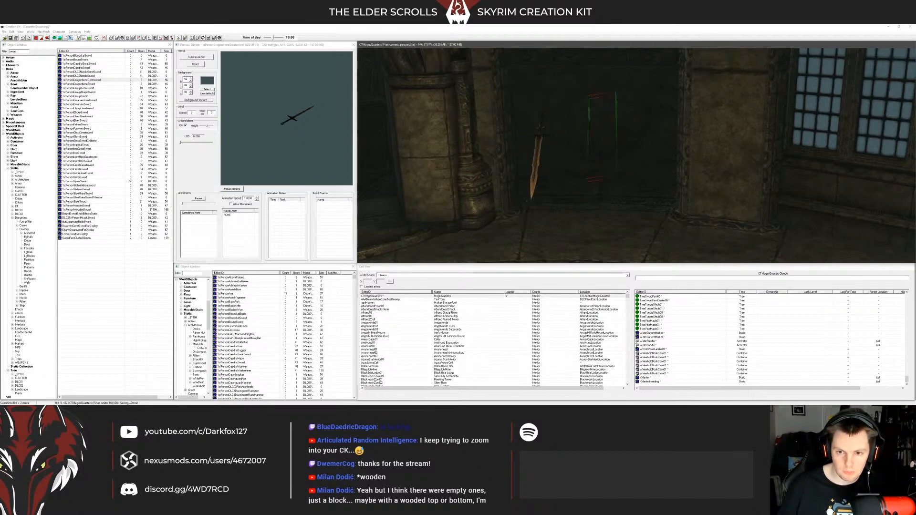
right_click_drag(540, 128, 539, 127)
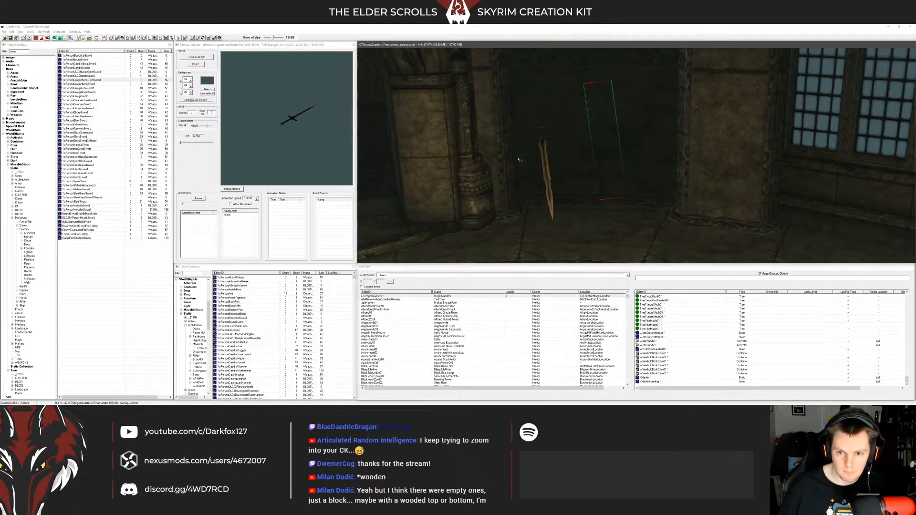
Step: Duplicate the upright greatsword and move the copy across the wall recess
key("ctrl+d")
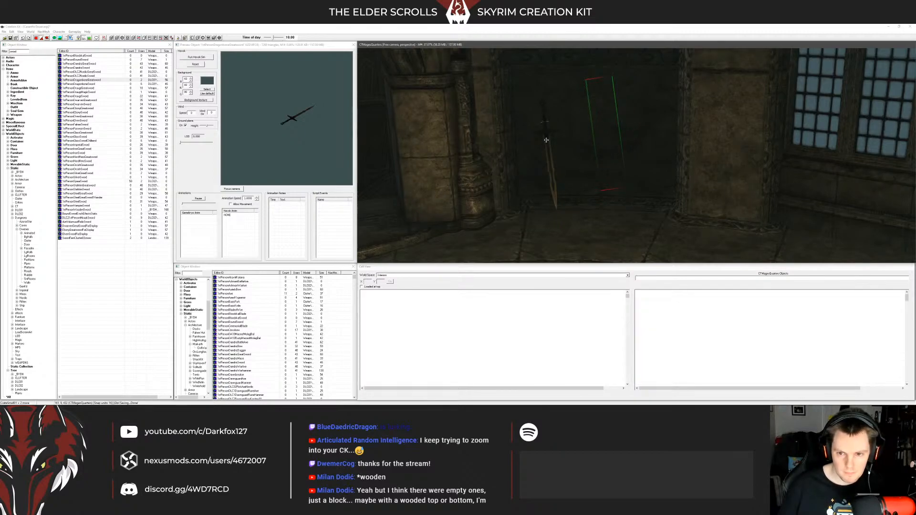
left_click_drag(544, 135, 625, 140)
mouse_move(625, 140)
middle_mouse_down("shift")
mouse_move(664, 138)
mouse_move(550, 153)
mouse_move(643, 134)
middle_mouse_up("shift")
Step: Search the static objects for "banner" and preview the different banner models
left_click(25, 54)
left_click_drag(25, 53, 2, 54)
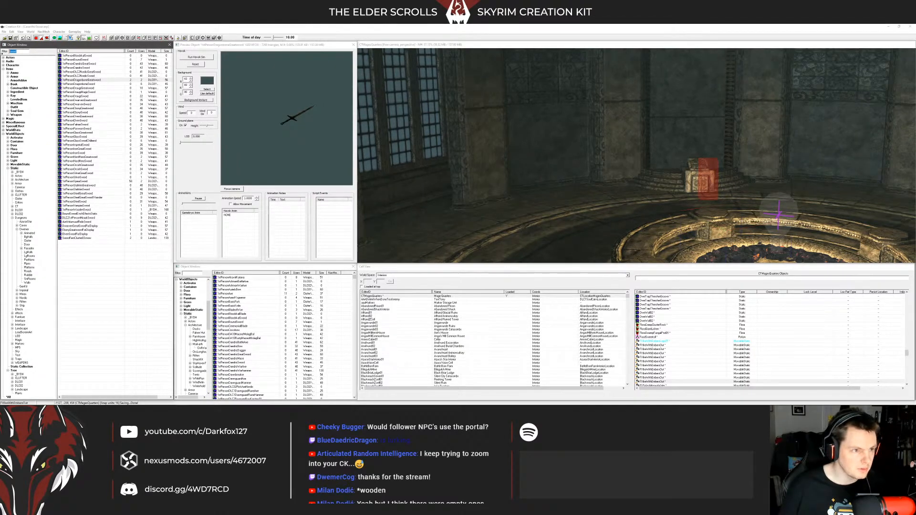
type("banner")
left_click(81, 68)
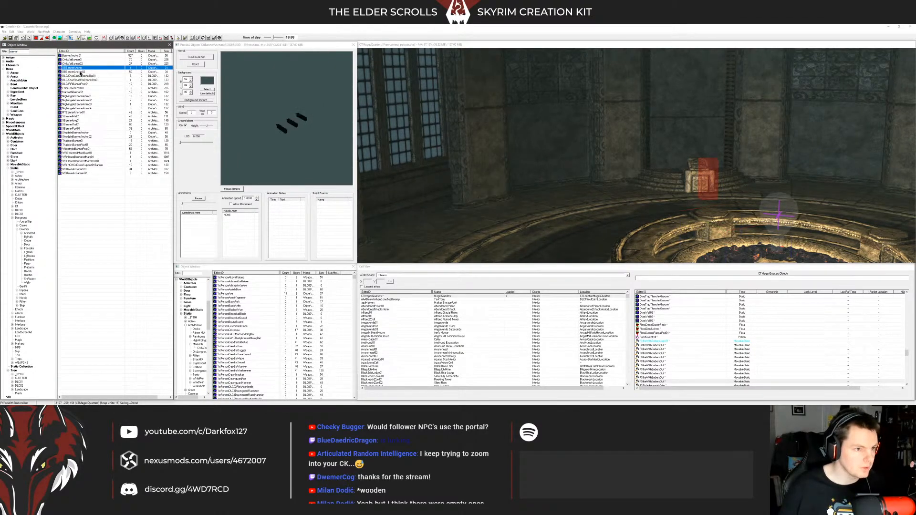
left_click(80, 72)
left_click(83, 88)
left_click(88, 113)
left_click(79, 136)
left_click(76, 108)
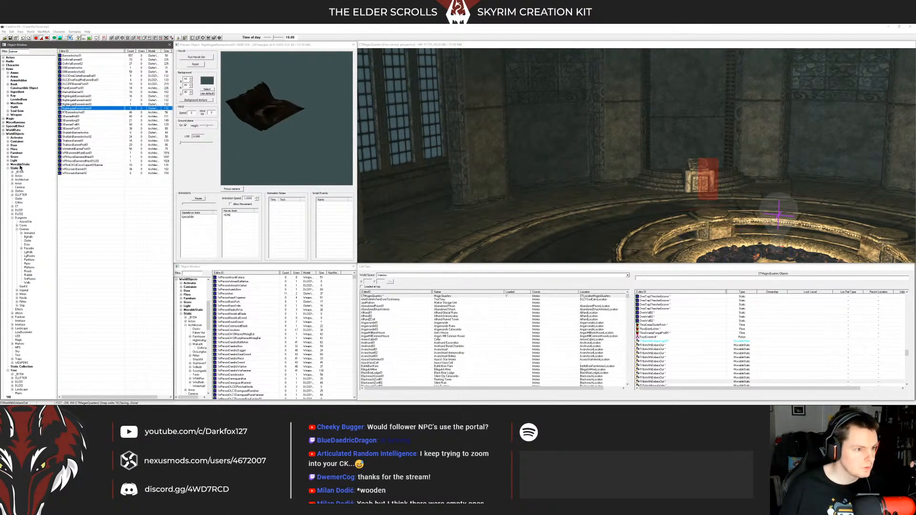
Step: Pick the purple Falkreath city banner from the movable statics and hang it on the wall section beside the windows
left_click(17, 165)
left_click(84, 101)
left_click(71, 105)
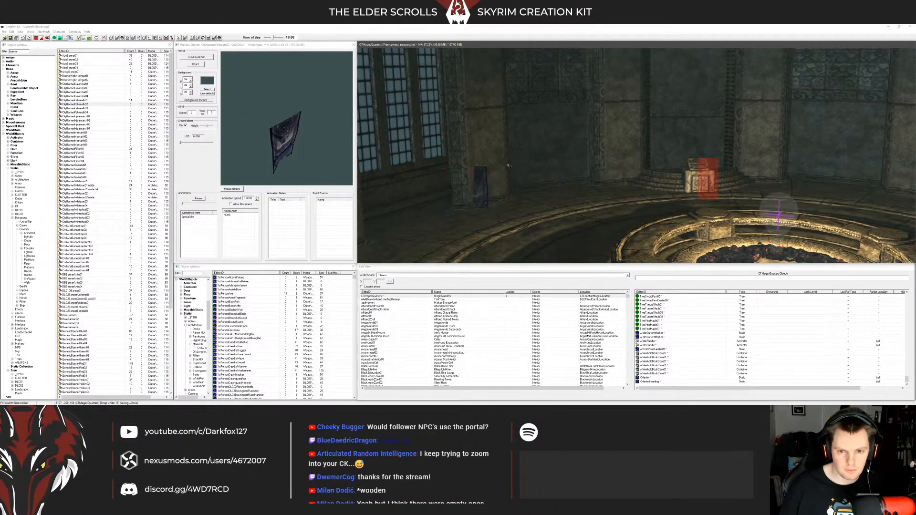
left_click_drag(470, 175, 550, 130)
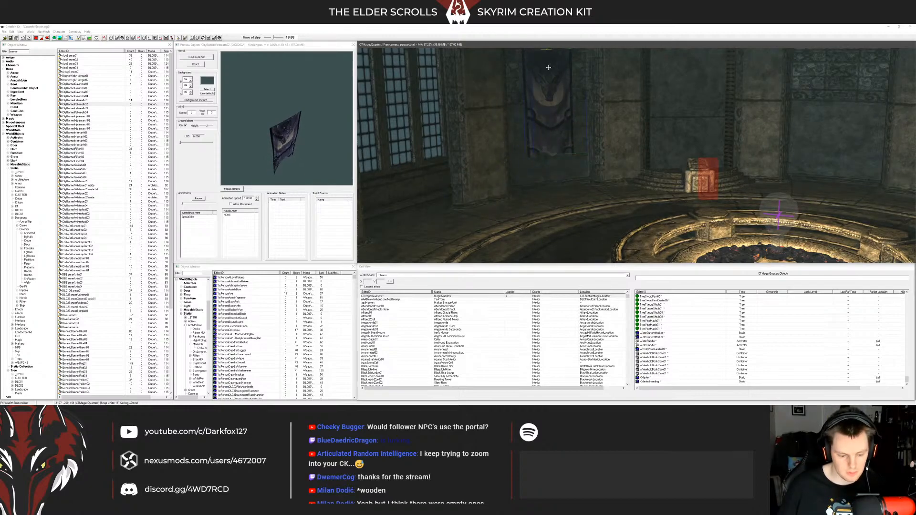
middle_click_drag(549, 67, 527, 117)
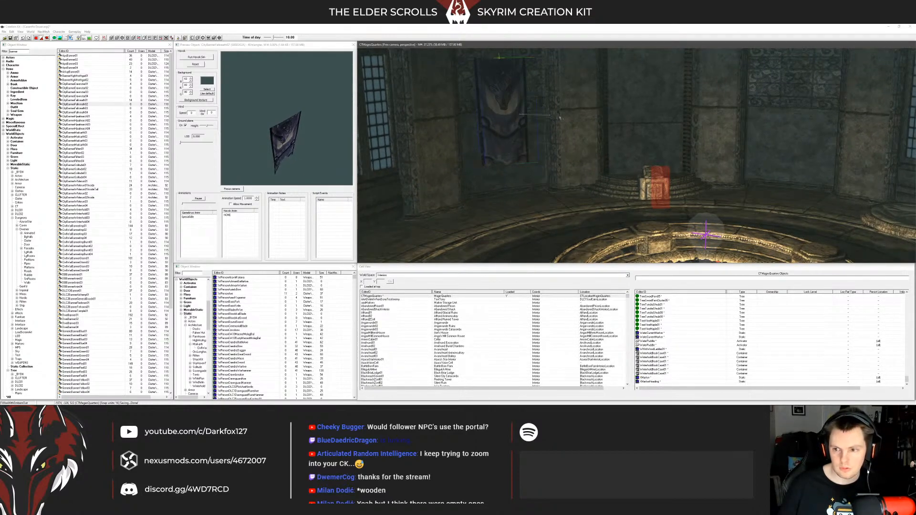
Step: Duplicate the hanging Falkreath banner and position the copy on the matching wall section across the room
left_click(526, 117)
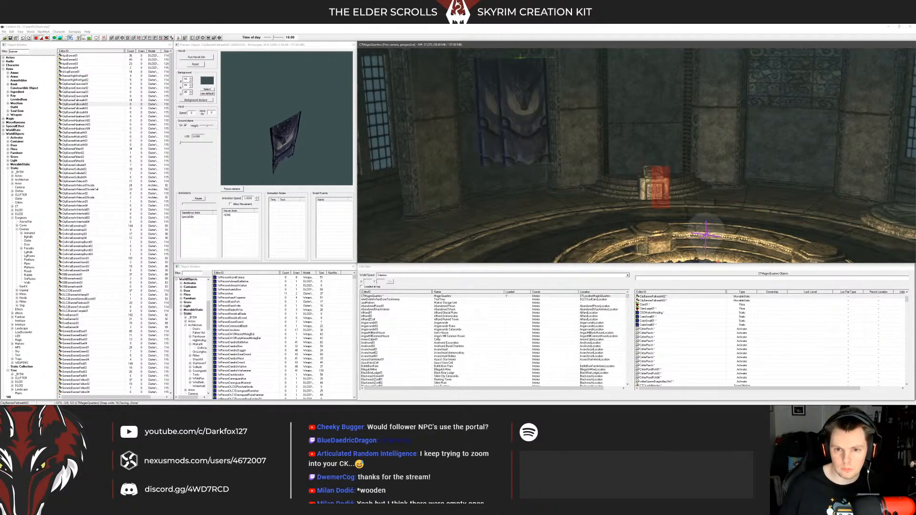
middle_click_drag(527, 117, 714, 124)
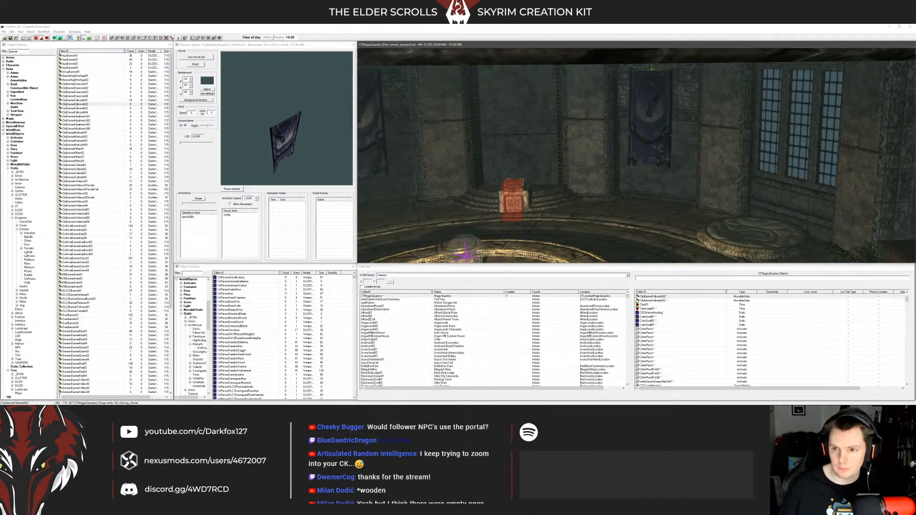
middle_click_drag(714, 124, 643, 130, "shift")
scroll(672, 122, "up", 2)
left_click(638, 144)
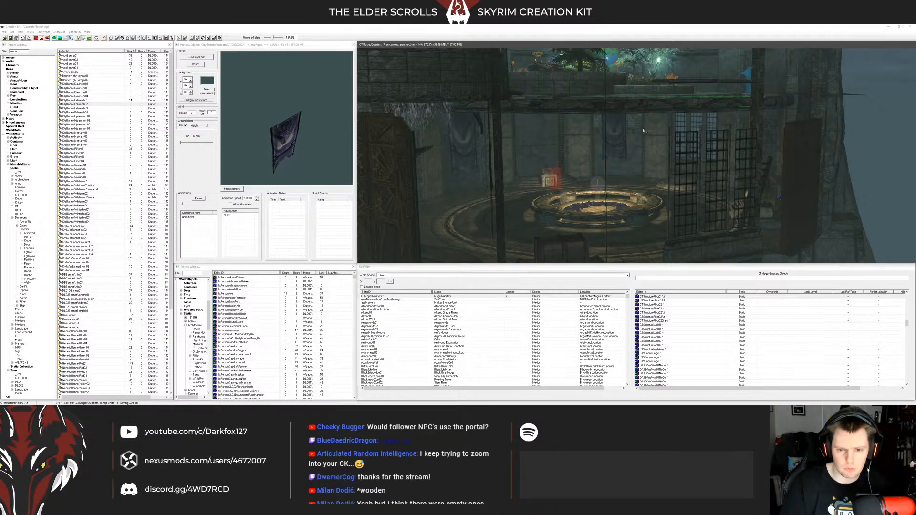
Step: Search the static objects for "rug" and preview the round rug models
middle_click_drag(582, 146, 600, 141)
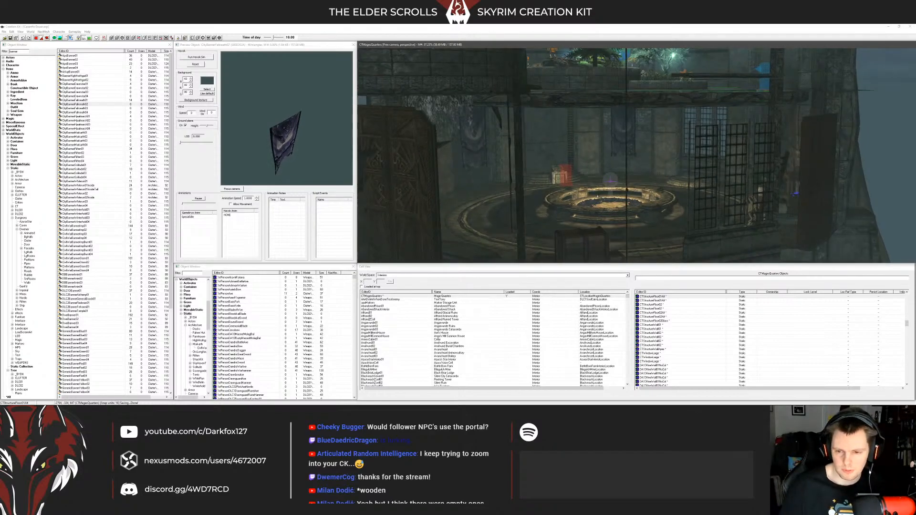
left_click(596, 195)
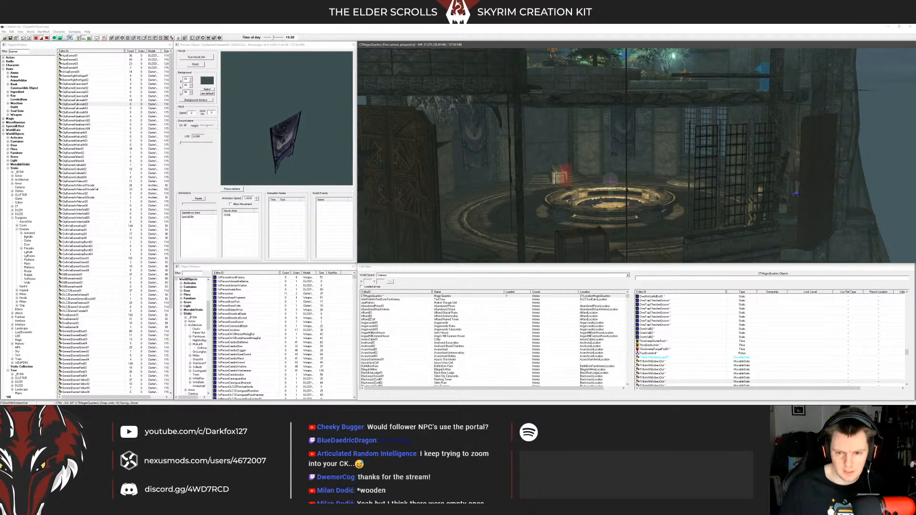
middle_click_drag(586, 198, 569, 200, "shift")
double_click(13, 51)
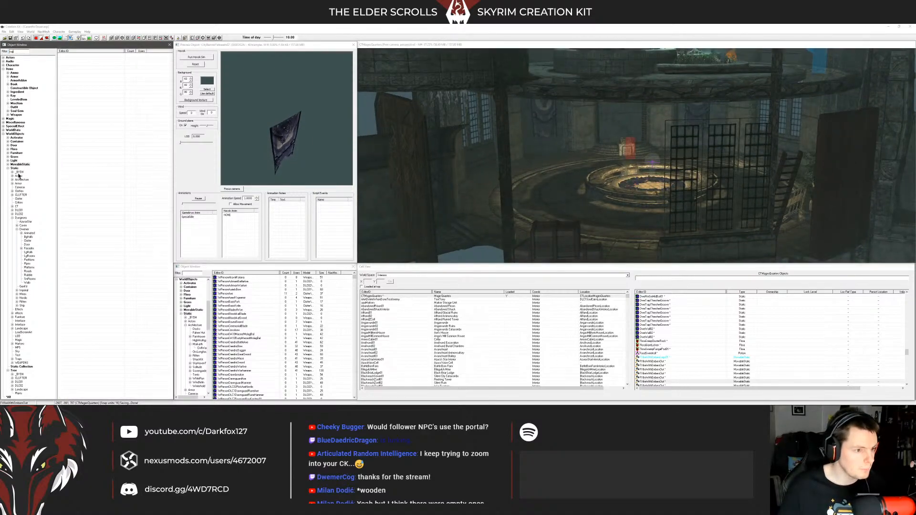
left_click(83, 132)
left_click(85, 145)
left_click(88, 157)
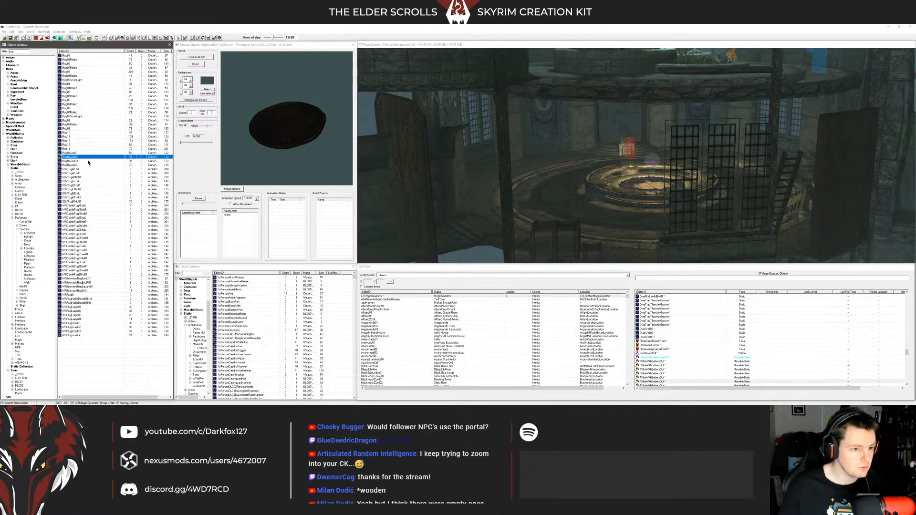
left_click(87, 153)
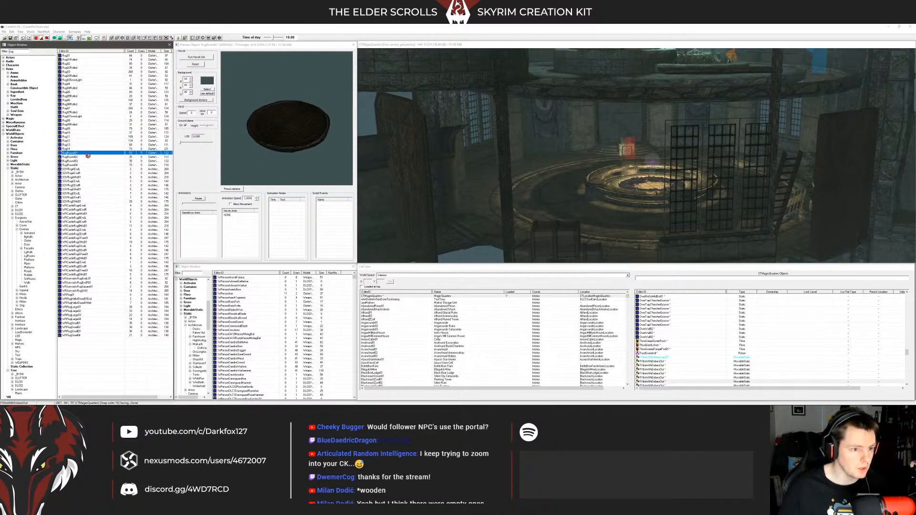
Step: Preview the long rug models, add one to the floor beside the central fire basin, and close the object preview
left_click(82, 177)
left_click(86, 170)
left_click(94, 133)
left_click(78, 137)
left_click(81, 145)
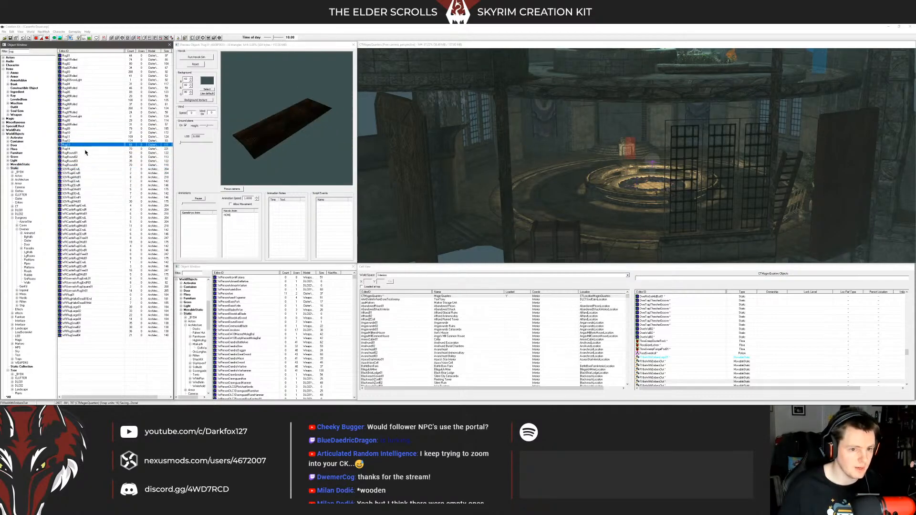
left_click(72, 149)
left_click(73, 140)
left_click(72, 133)
left_click(70, 128)
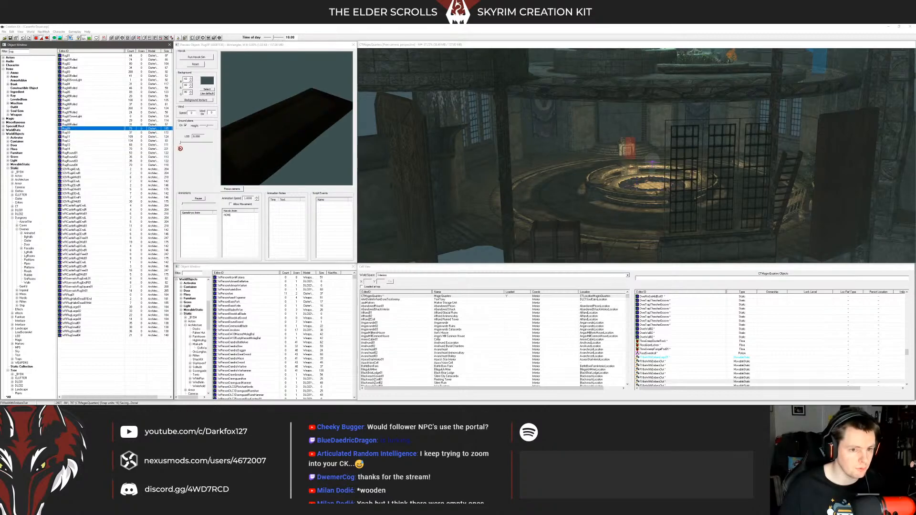
left_click_drag(181, 149, 568, 173)
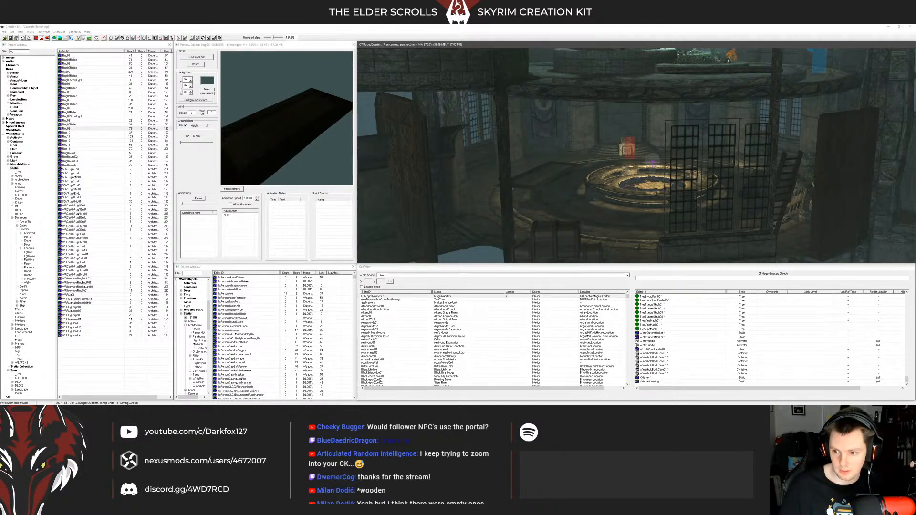
middle_click_drag(683, 203, 625, 181, "shift")
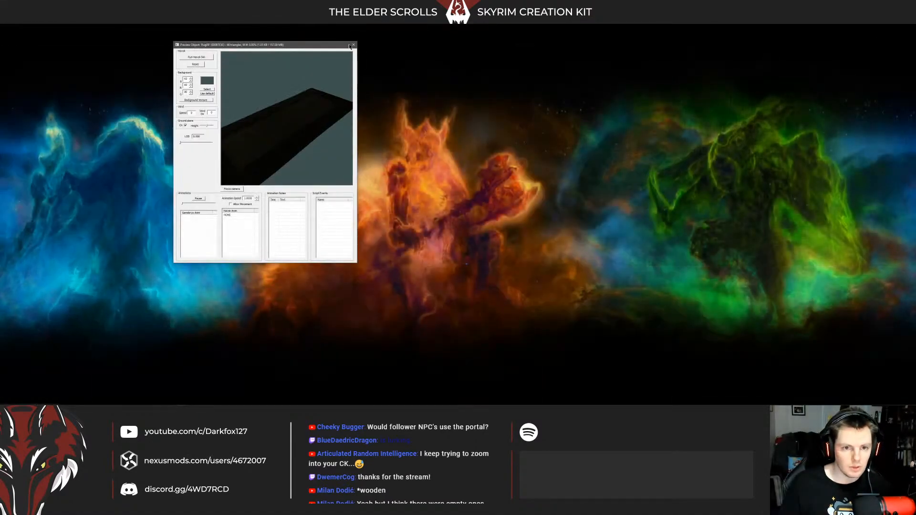
left_click(353, 45)
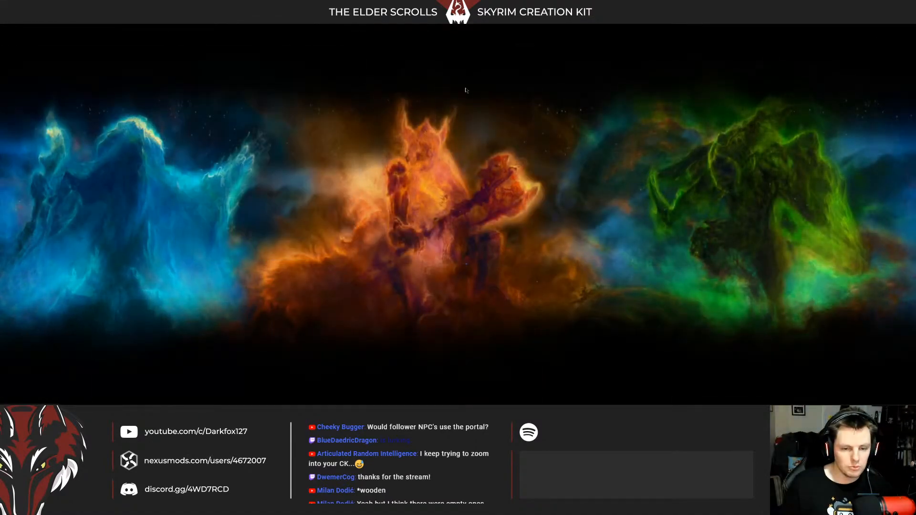